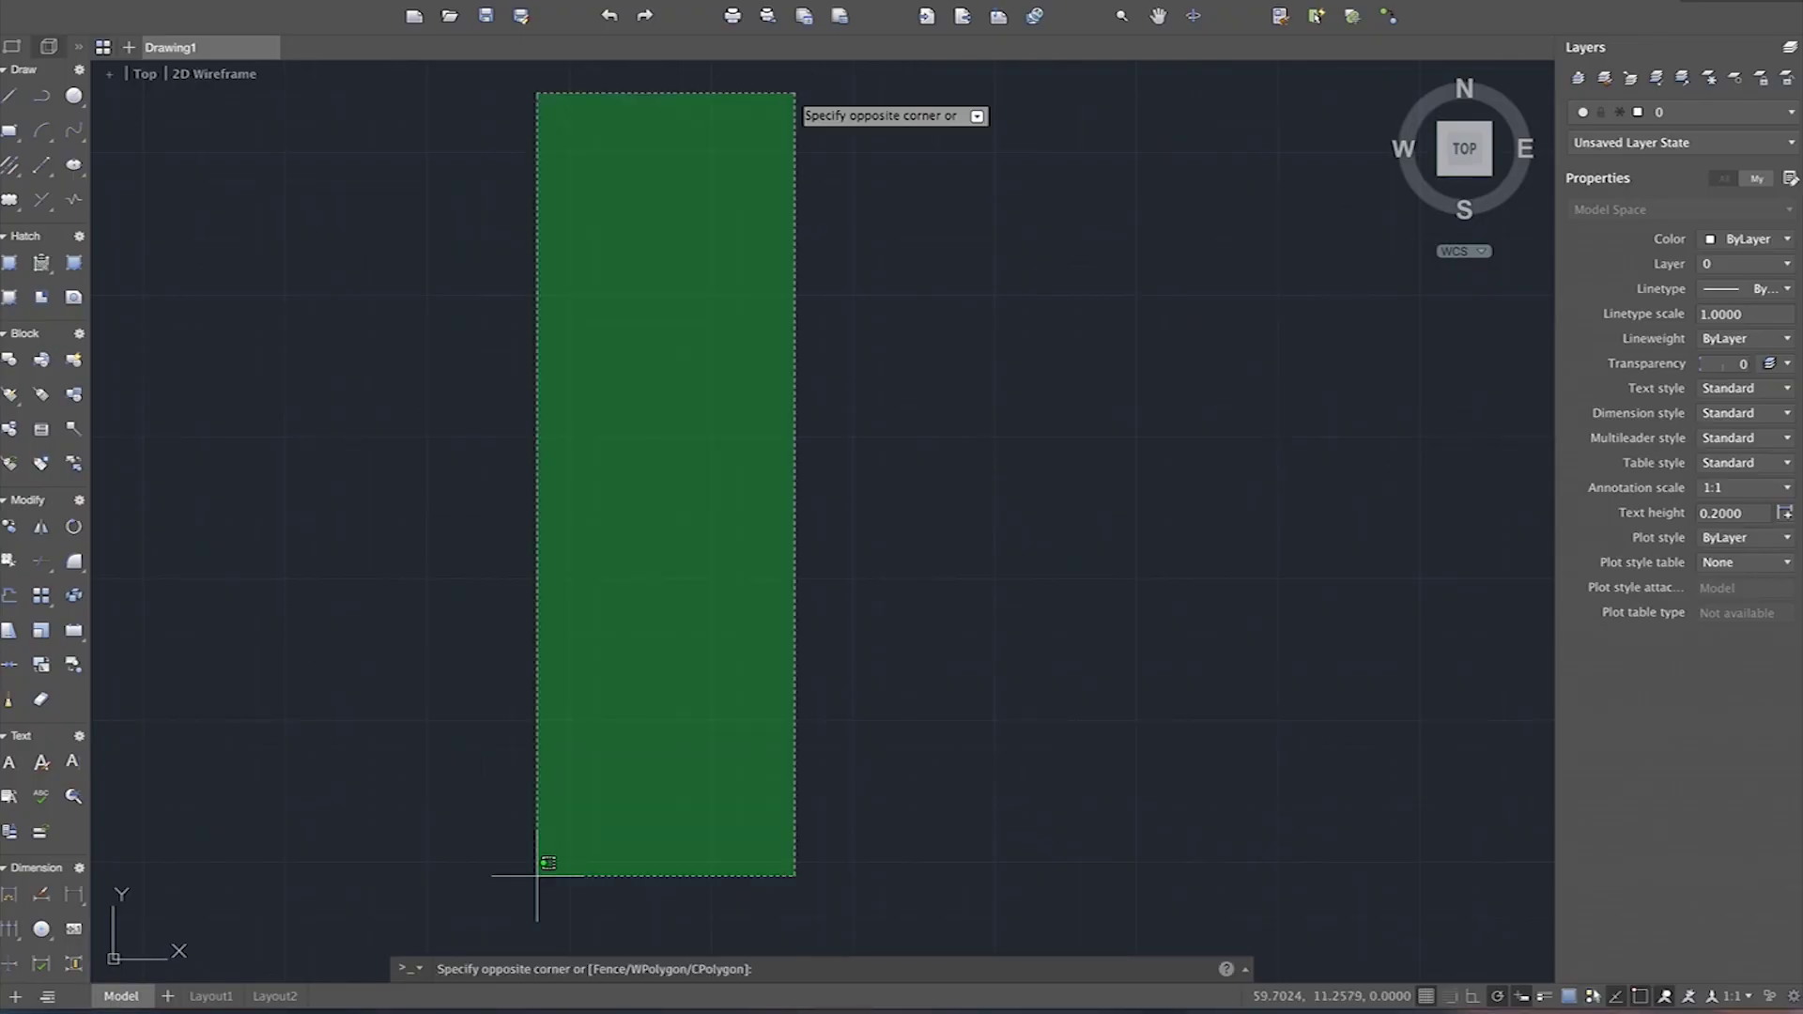
Step: Draw a closed five-sided outline from connected straight lines
{"action": "left_click", "coordinate": [684, 422]}
{"action": "left_click", "coordinate": [8, 97]}
{"action": "left_click", "coordinate": [402, 399]}
{"action": "left_click", "coordinate": [634, 293]}
{"action": "left_click", "coordinate": [753, 425]}
{"action": "left_click", "coordinate": [720, 603]}
{"action": "left_click", "coordinate": [502, 564]}
{"action": "left_click", "coordinate": [402, 398]}
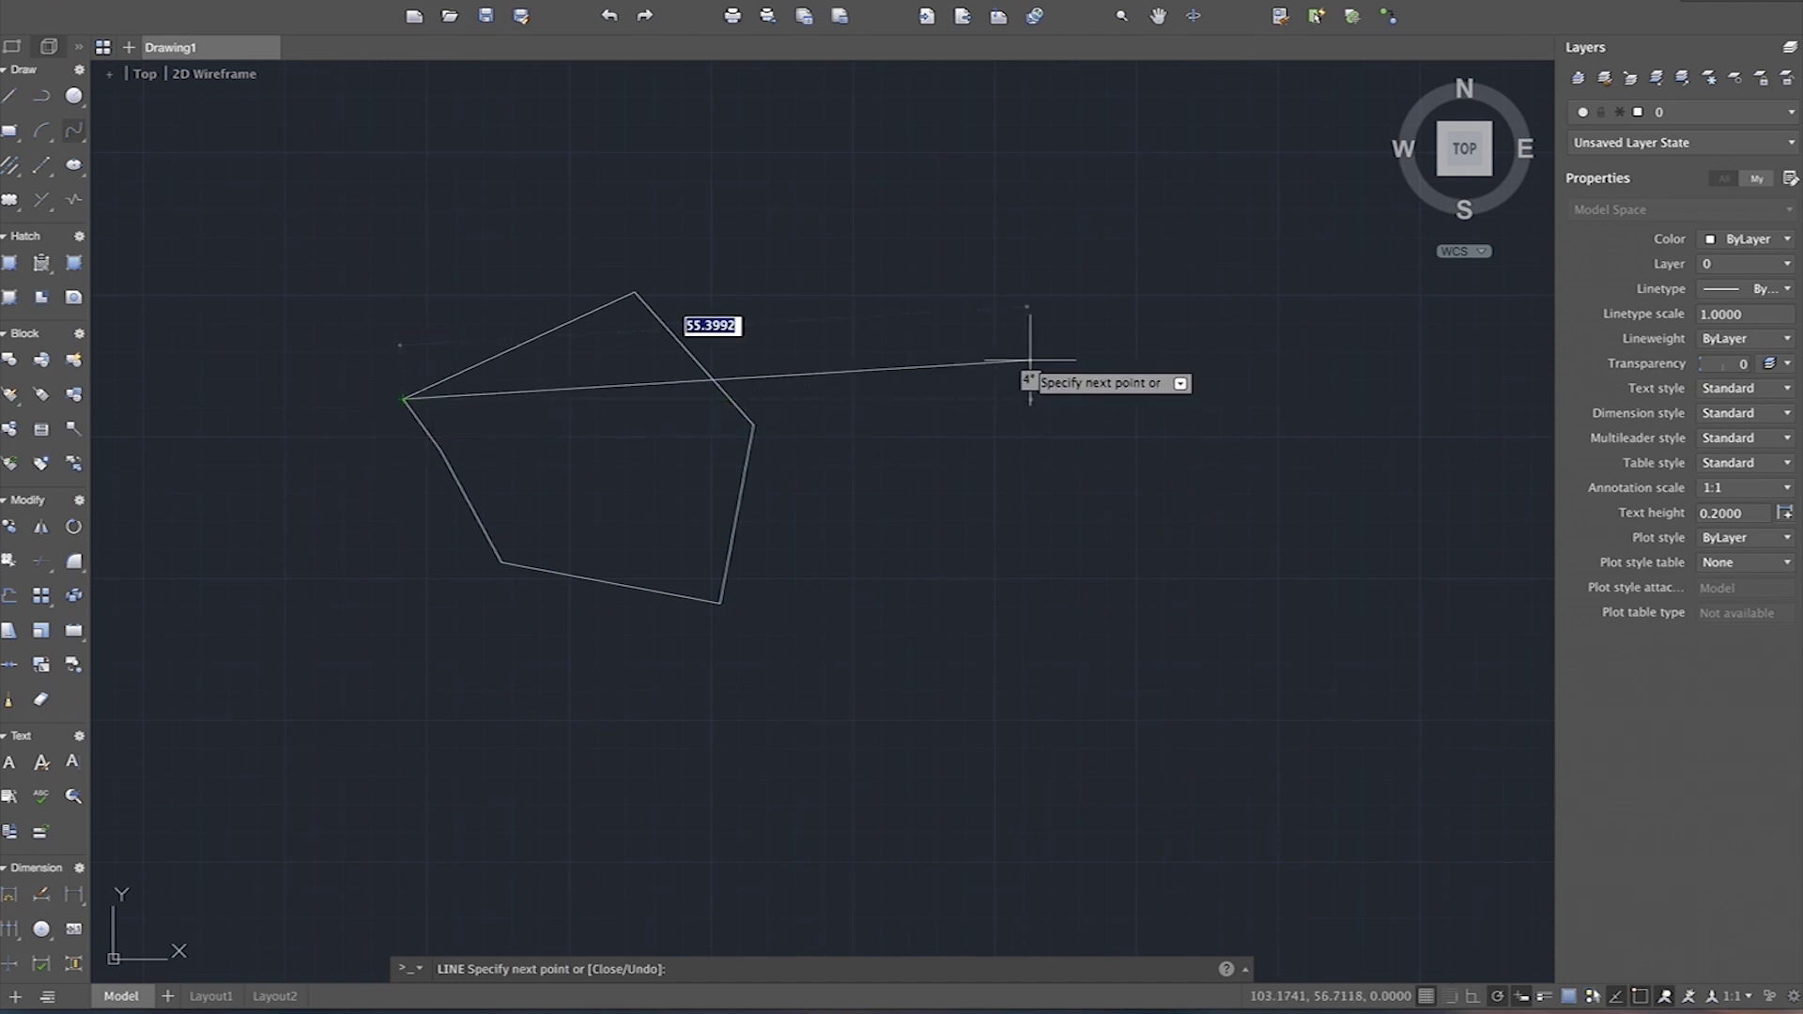
{"action": "key", "text": "Return"}
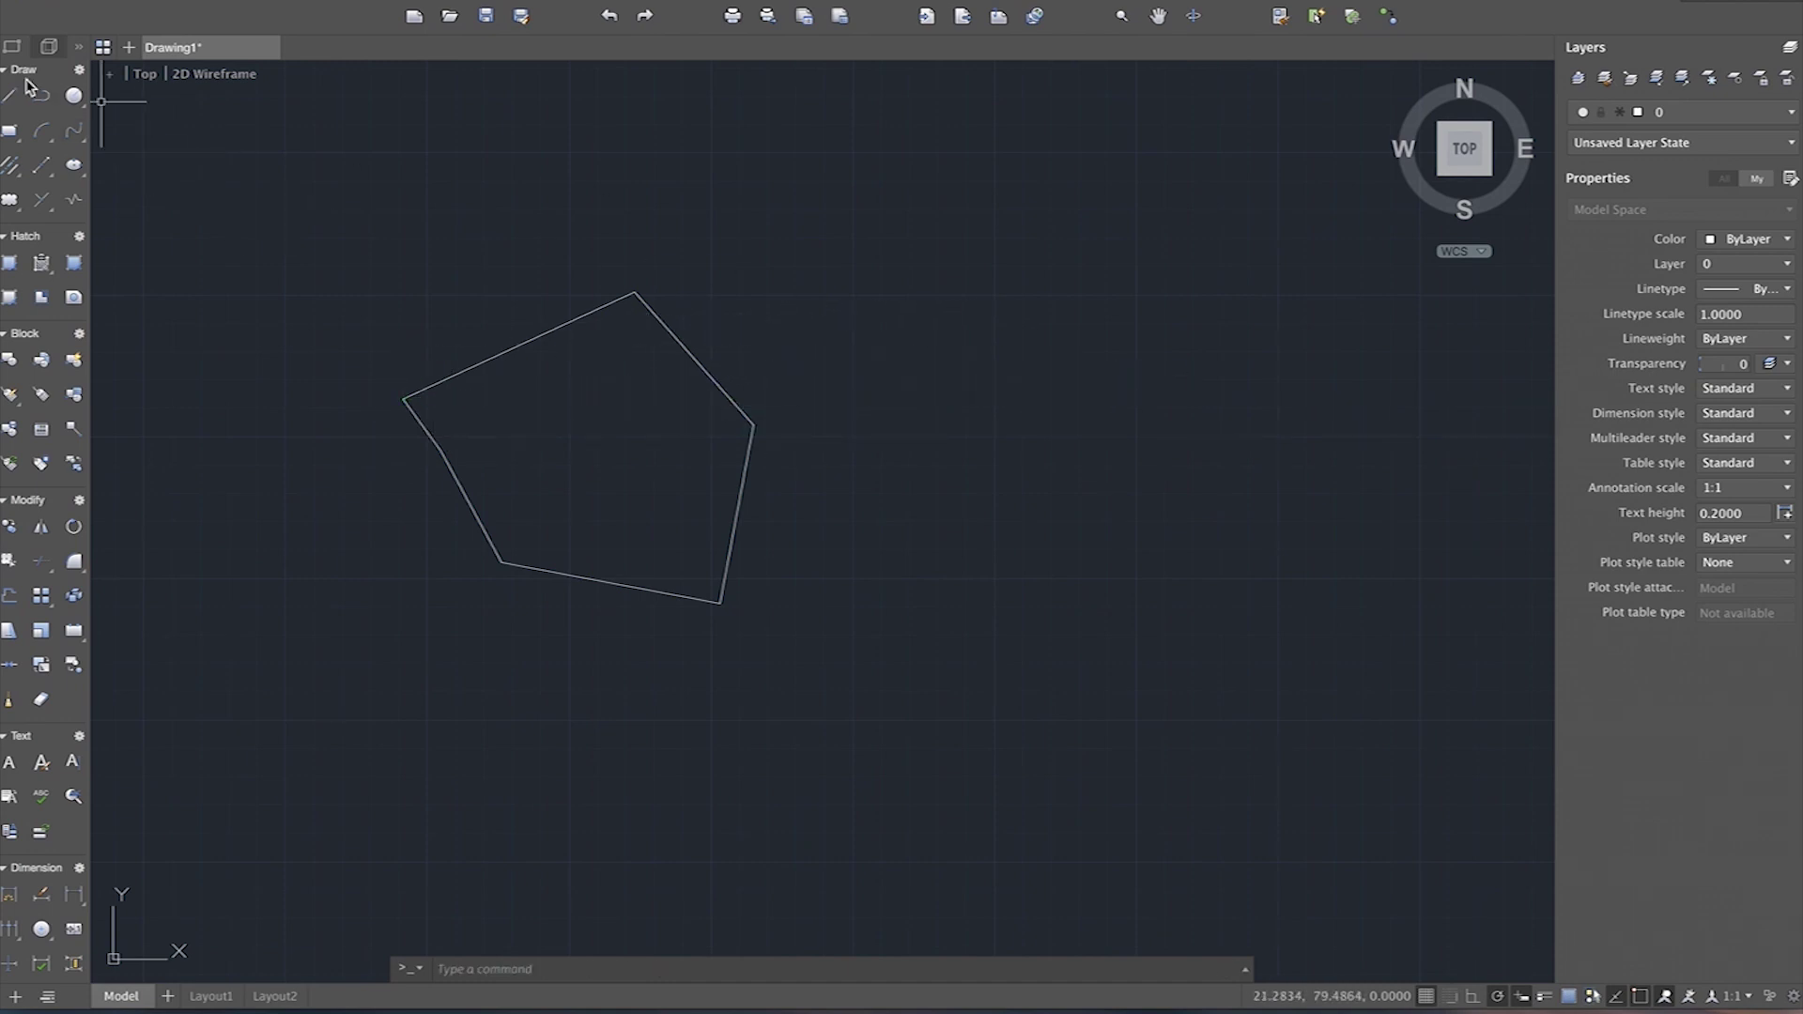
Step: Add a circle at the upper right and a rectangle overlapping it below
{"action": "left_click", "coordinate": [73, 95]}
{"action": "left_click", "coordinate": [1275, 358]}
{"action": "left_click", "coordinate": [1101, 489]}
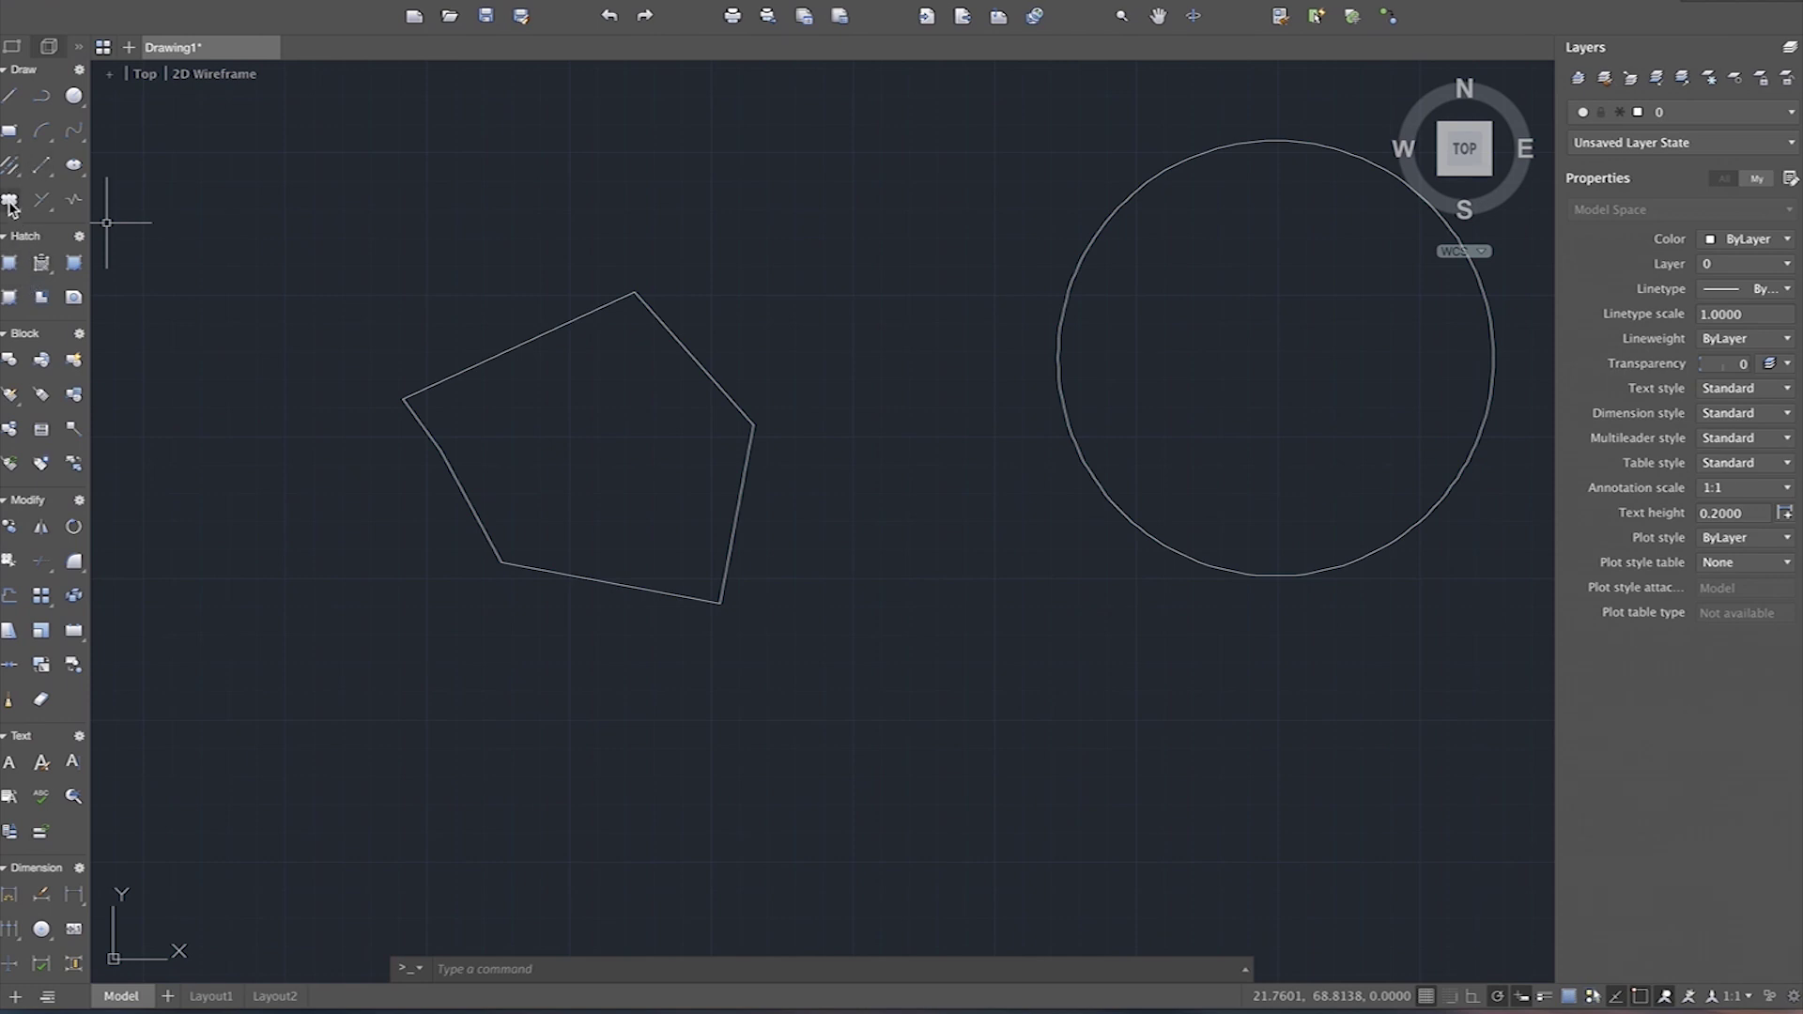
{"action": "left_click", "coordinate": [10, 131]}
{"action": "left_click", "coordinate": [833, 480]}
{"action": "left_click", "coordinate": [1271, 712]}
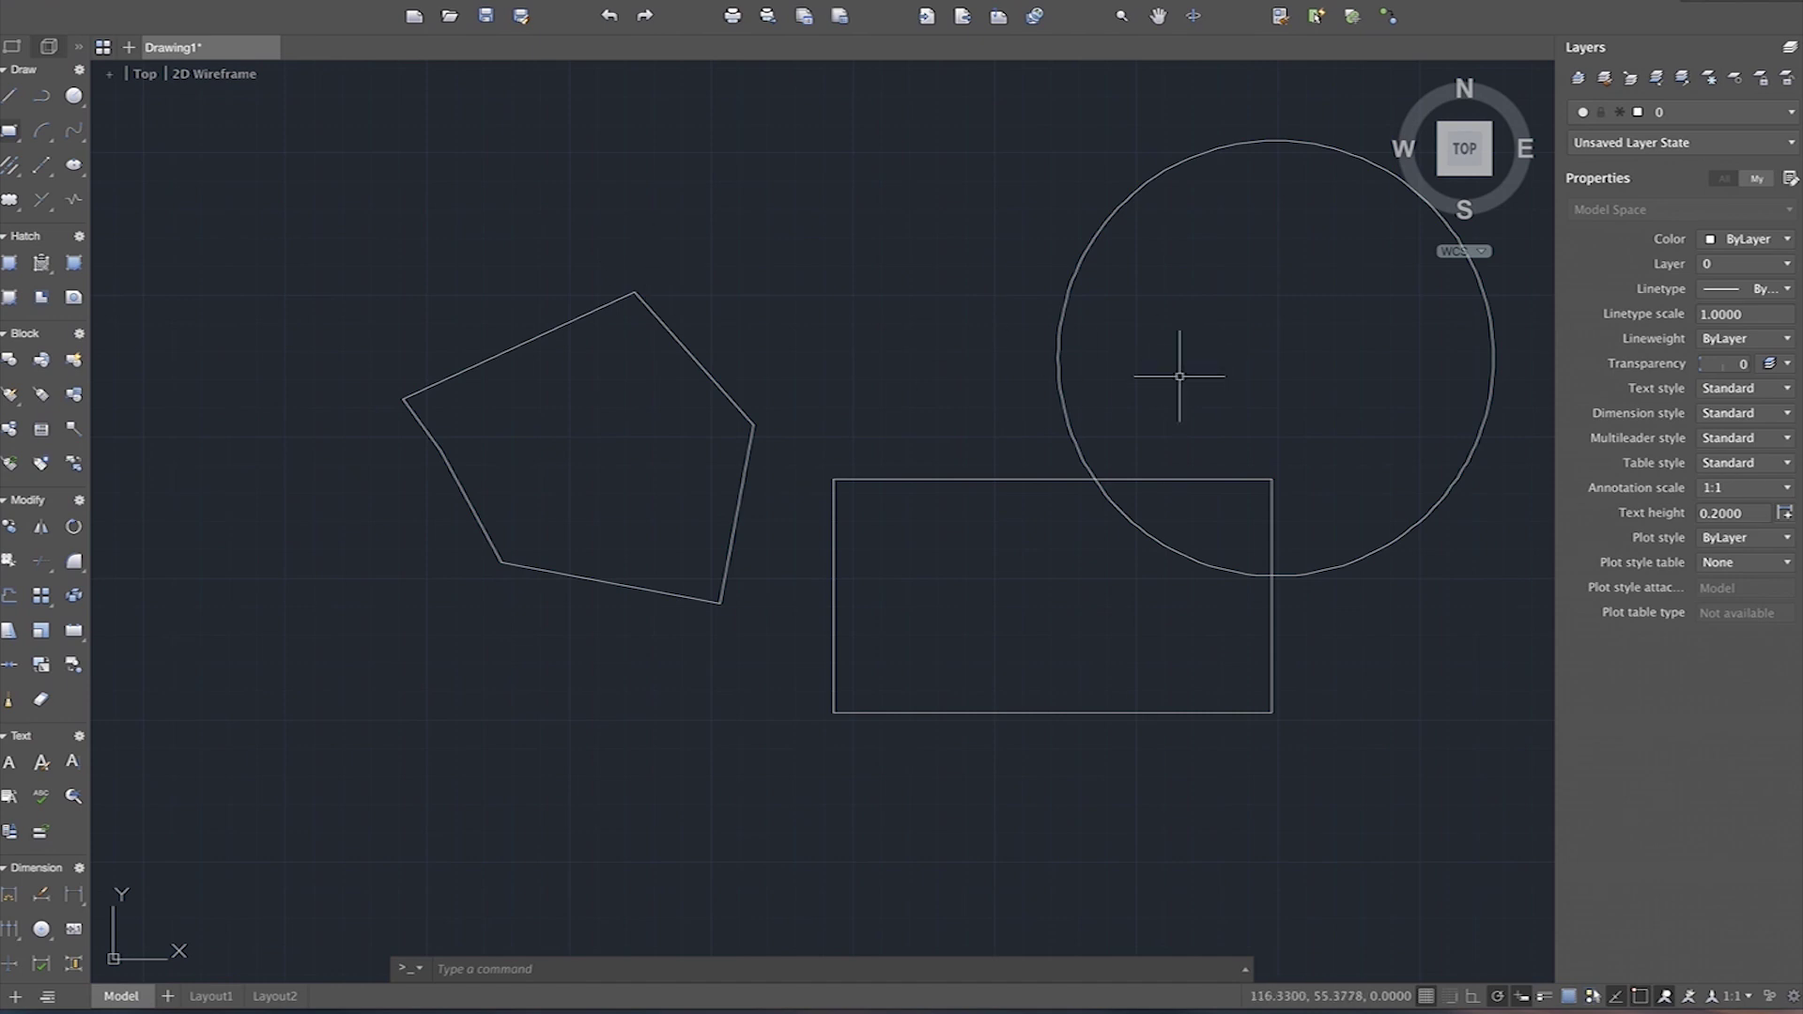
{"action": "left_click", "coordinate": [1315, 103]}
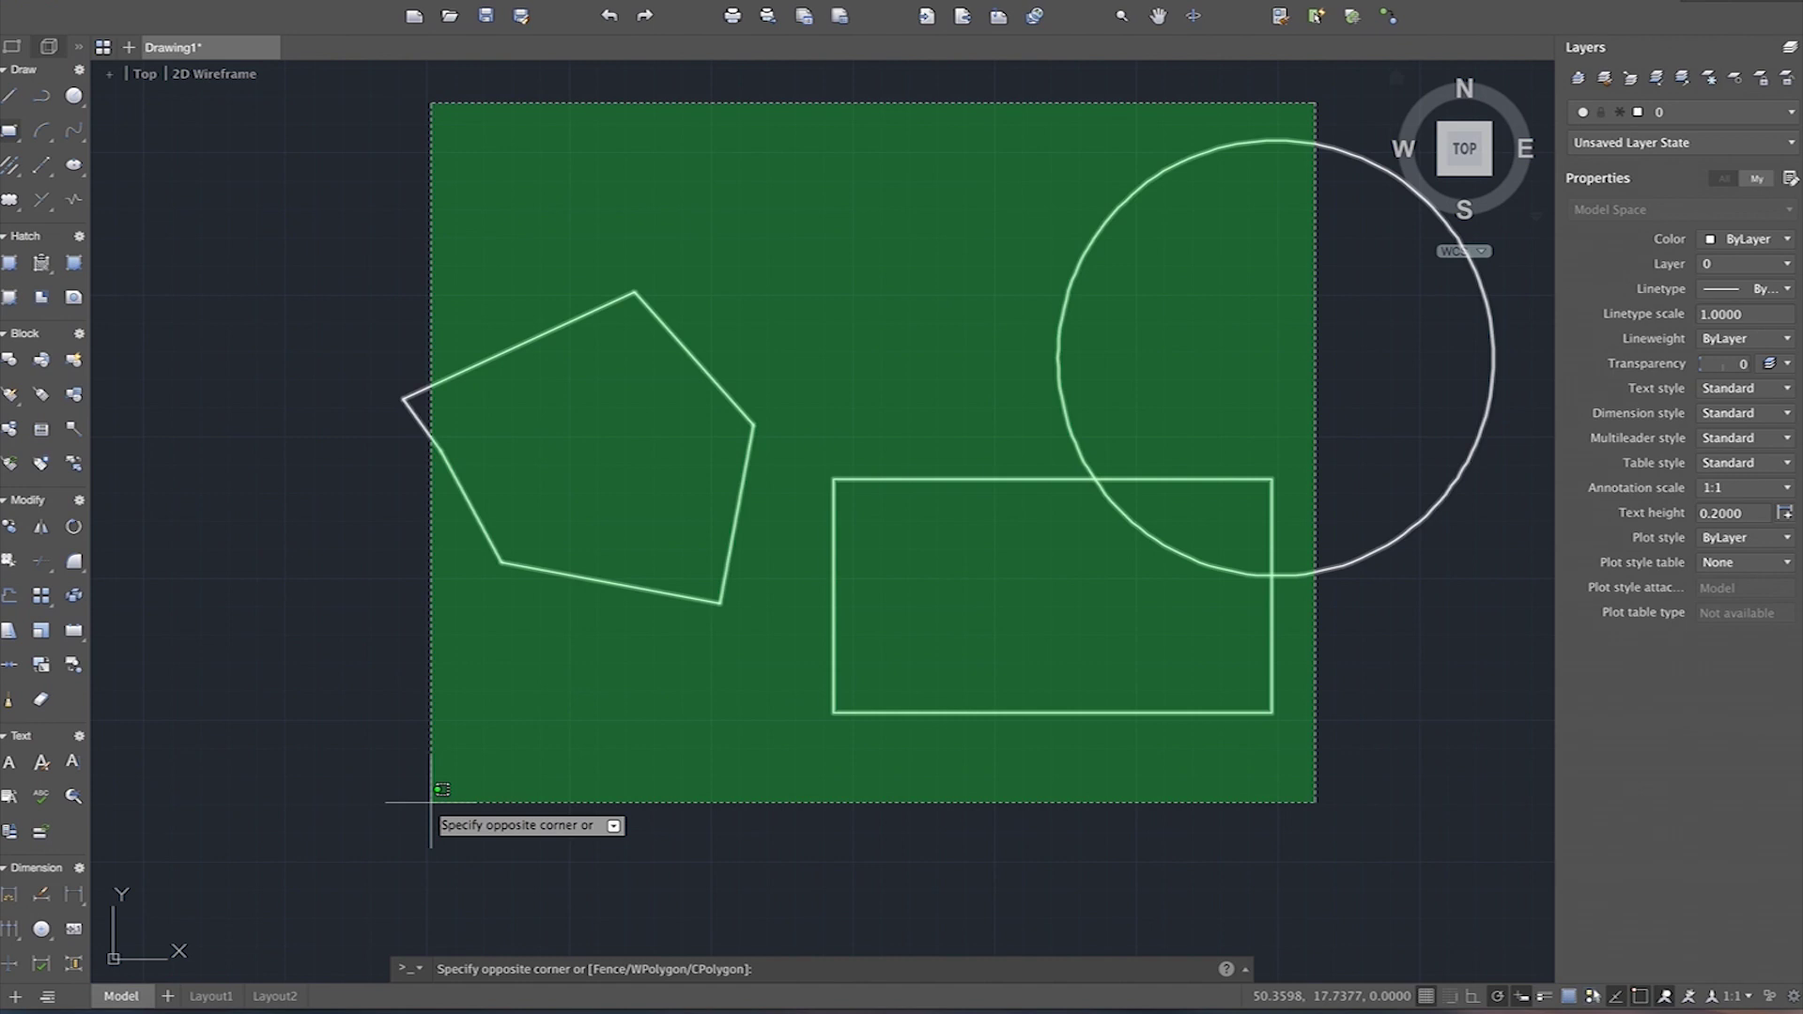
Step: Crossing-select all shapes, clear it, then window-select only the fully enclosed rectangle and pentagon edges
{"action": "left_click", "coordinate": [431, 802]}
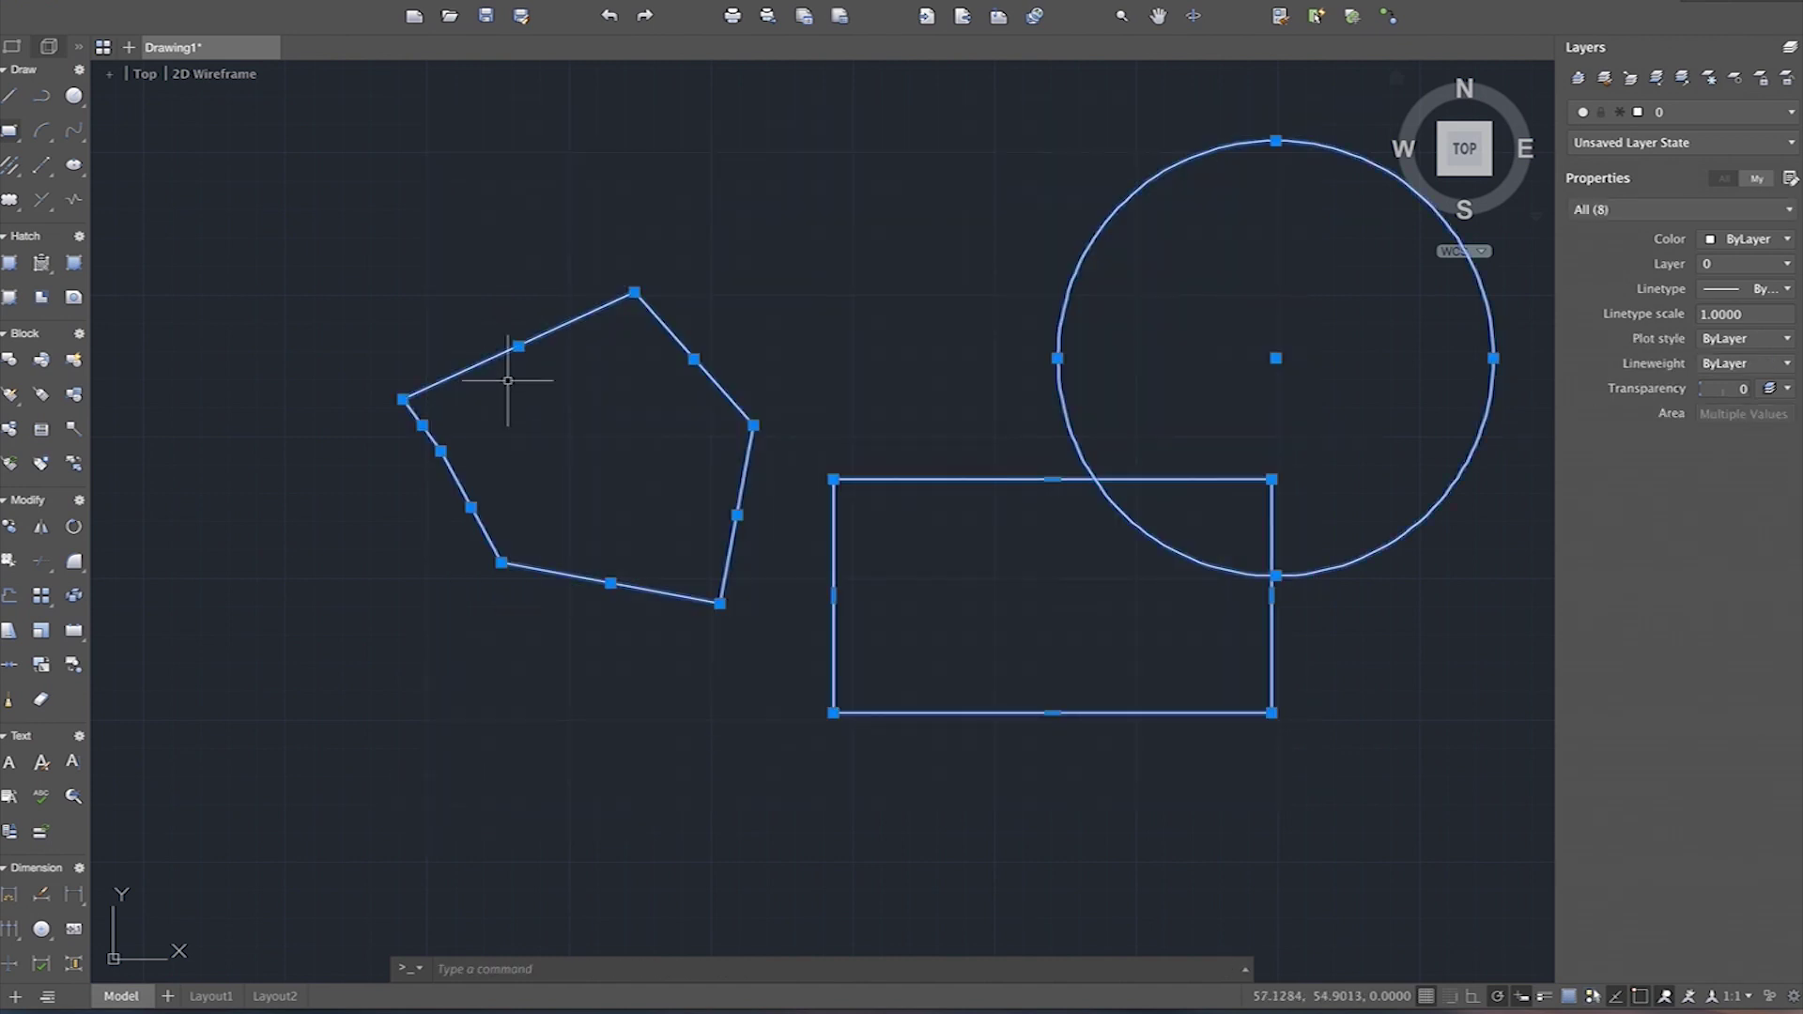
{"action": "left_click", "coordinate": [877, 309]}
{"action": "left_click", "coordinate": [977, 368]}
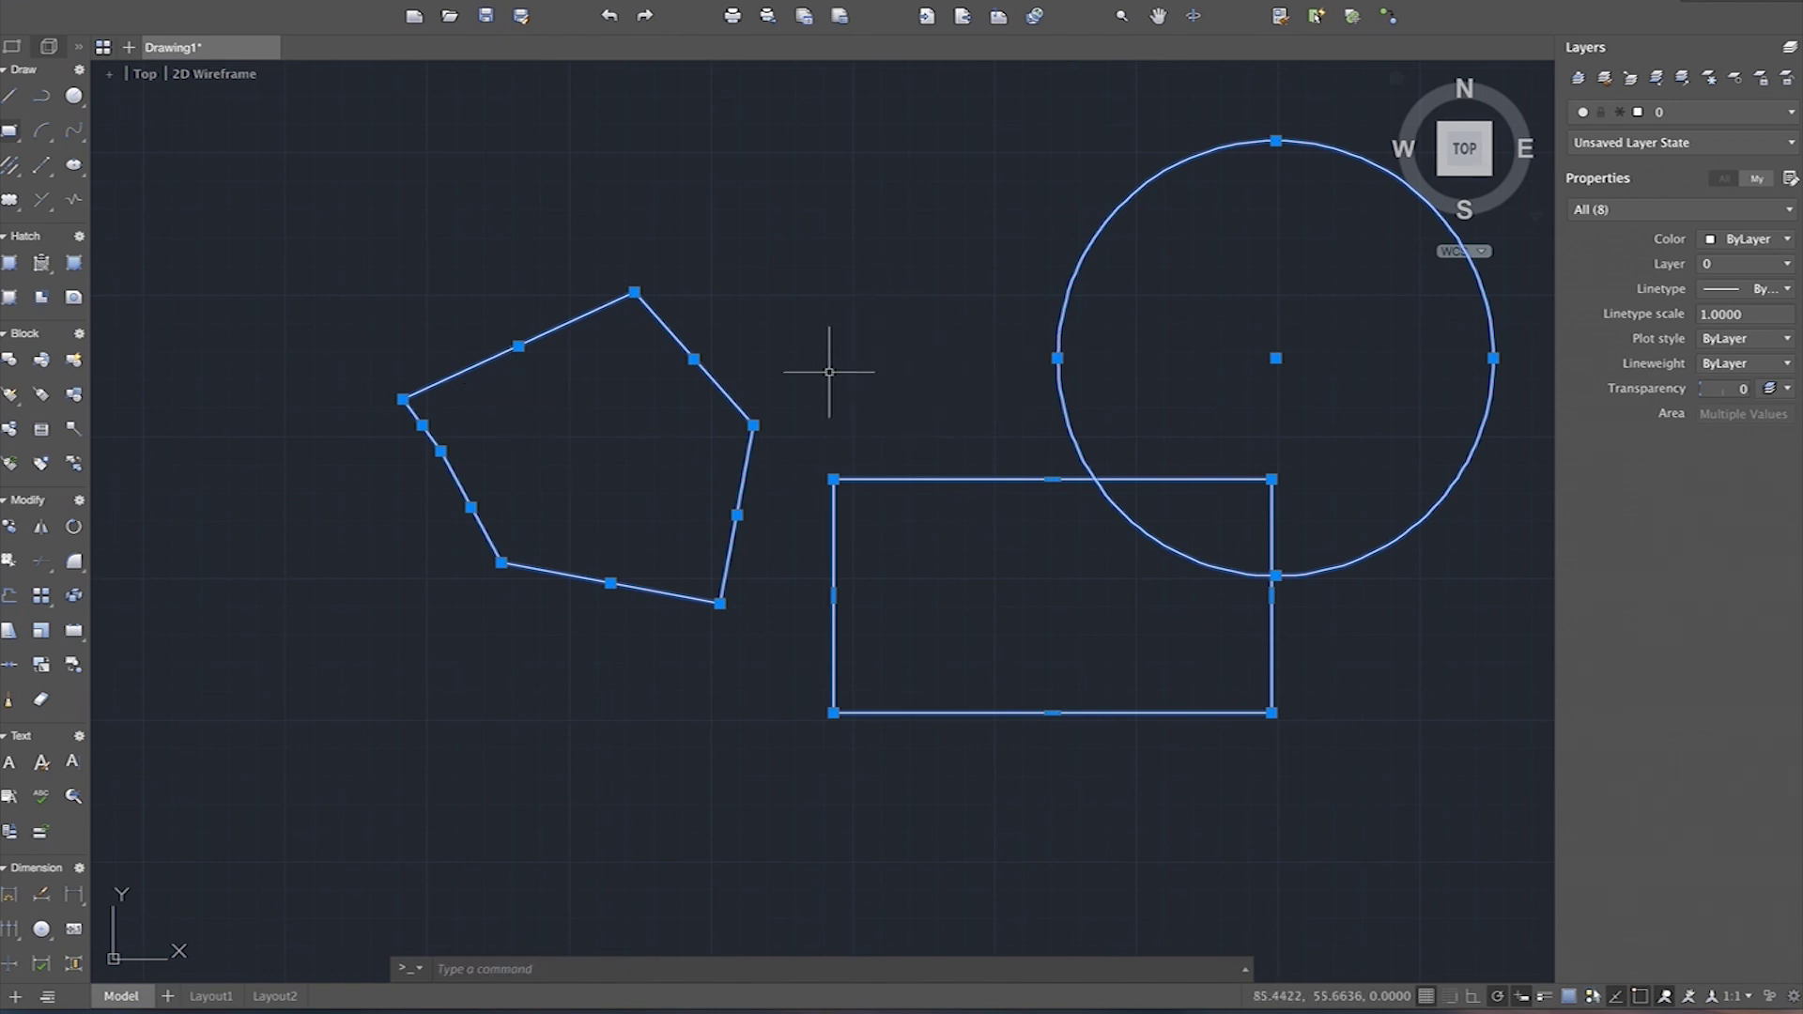
{"action": "key", "text": "Escape"}
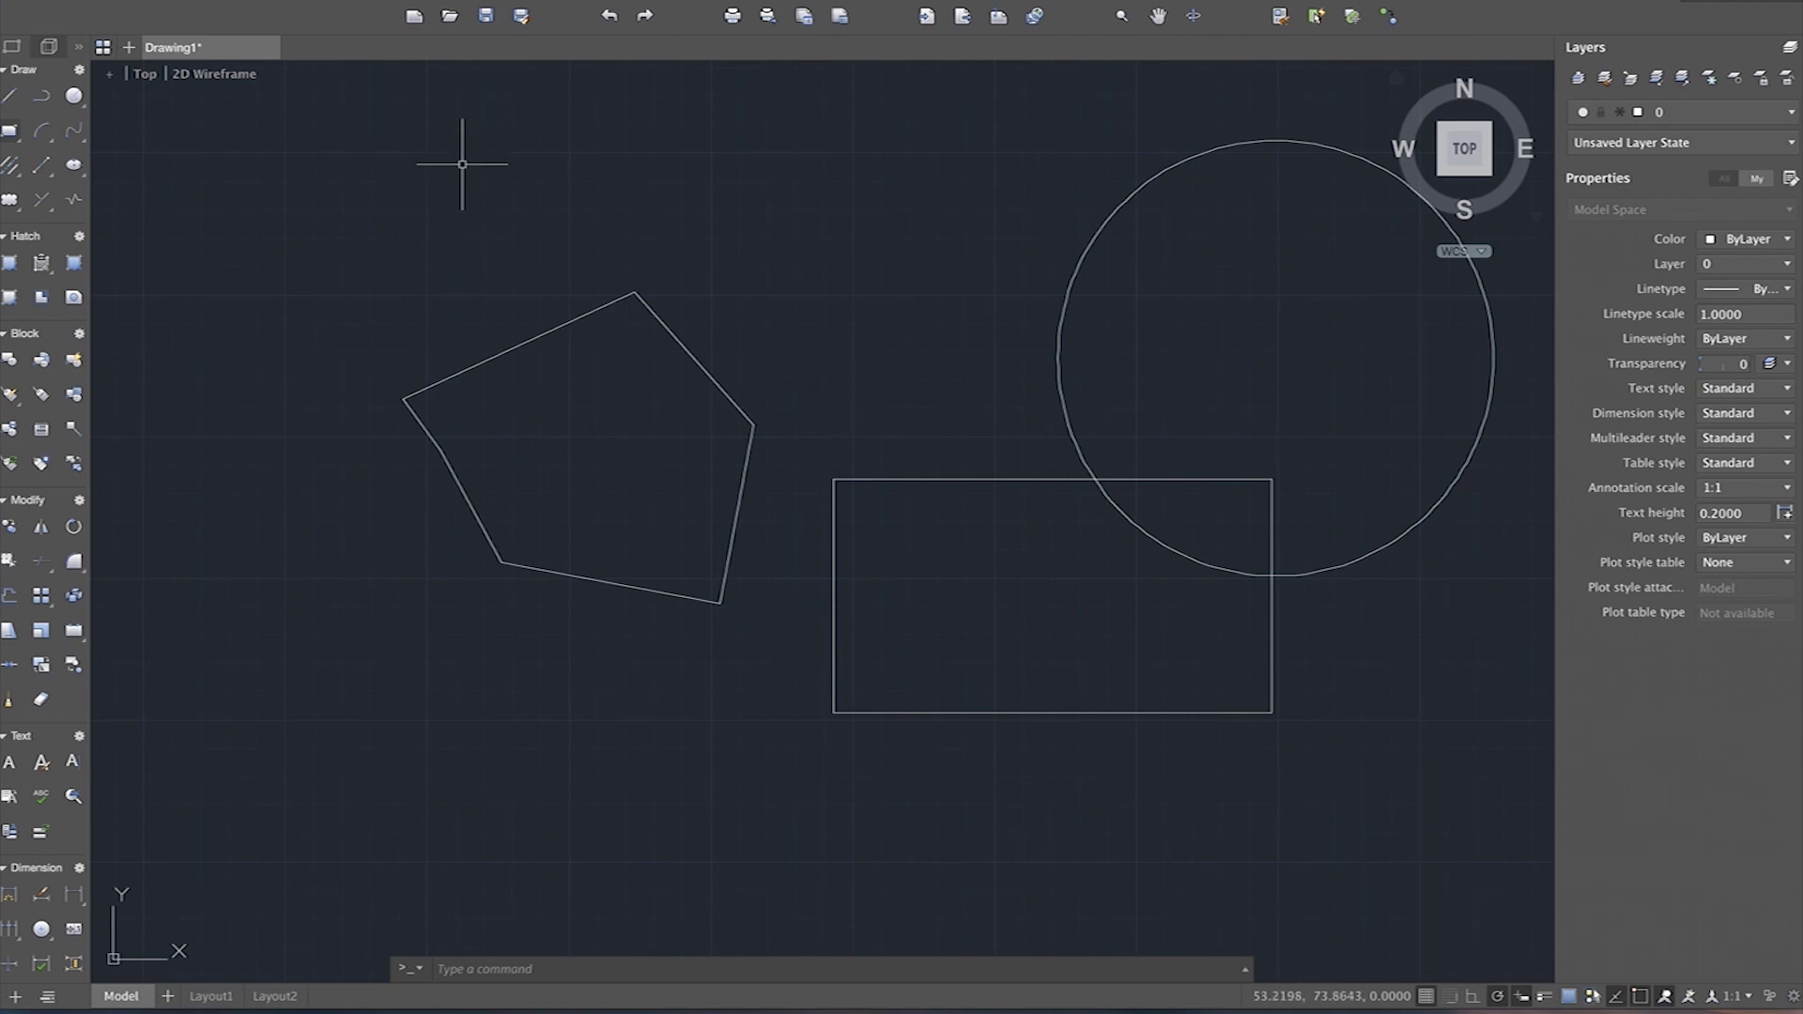
{"action": "left_click", "coordinate": [426, 167]}
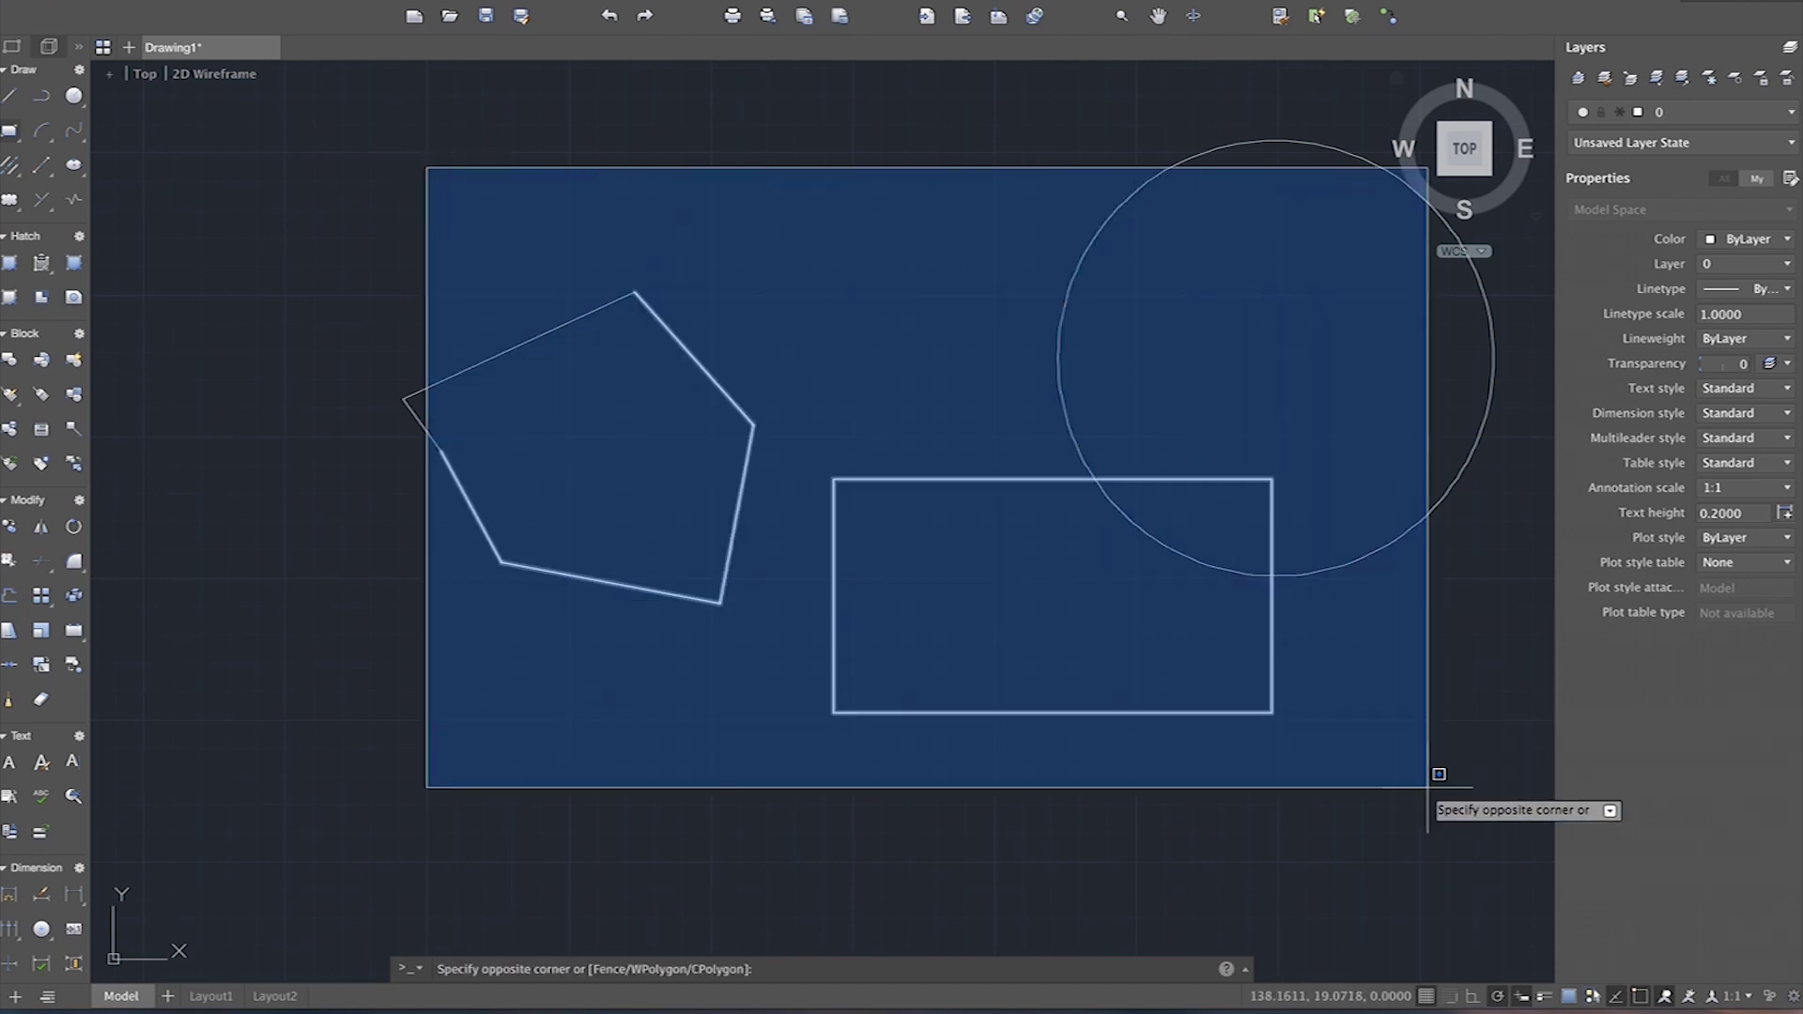
{"action": "left_click", "coordinate": [1453, 871]}
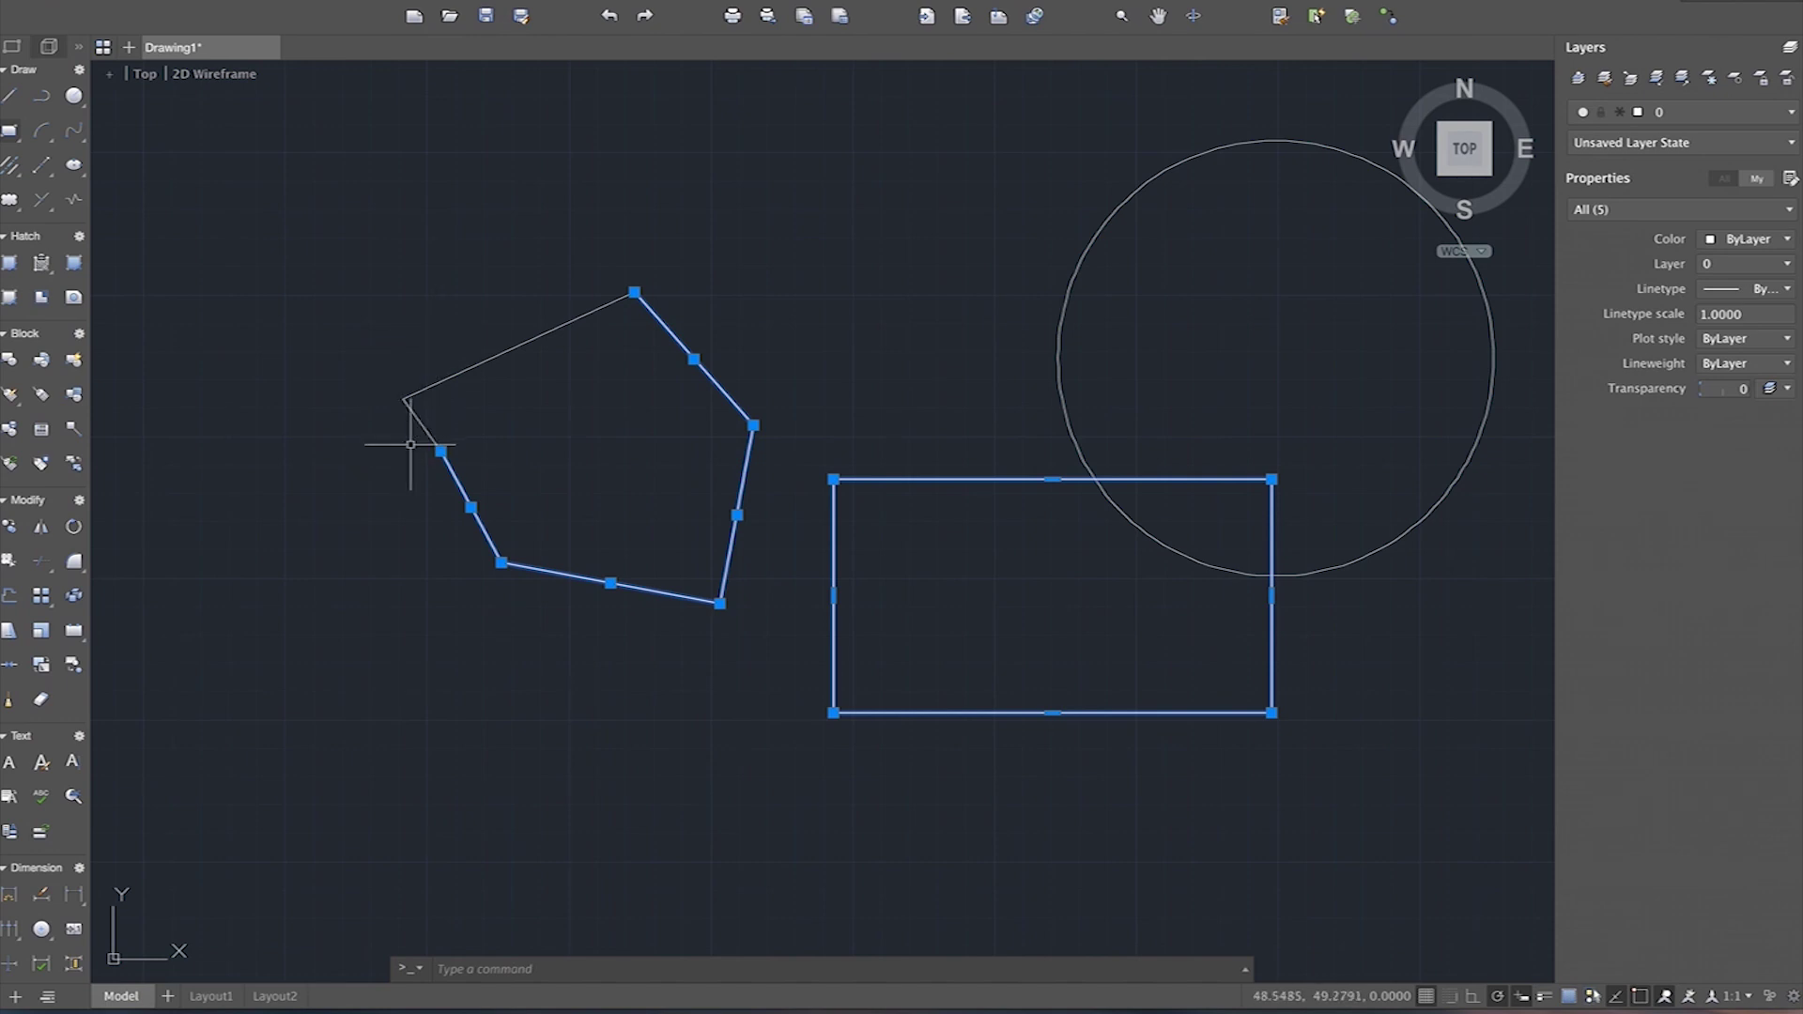
Step: Draw a closed four-vertex polyline with PL
{"action": "key", "text": "Escape"}
{"action": "type", "text": "pl"}
{"action": "key", "text": "Return"}
{"action": "left_click", "coordinate": [401, 198]}
{"action": "left_click", "coordinate": [726, 198]}
{"action": "left_click", "coordinate": [828, 323]}
{"action": "left_click", "coordinate": [514, 275]}
{"action": "left_click", "coordinate": [402, 198]}
{"action": "key", "text": "Return"}
{"action": "left_click", "coordinate": [521, 198]}
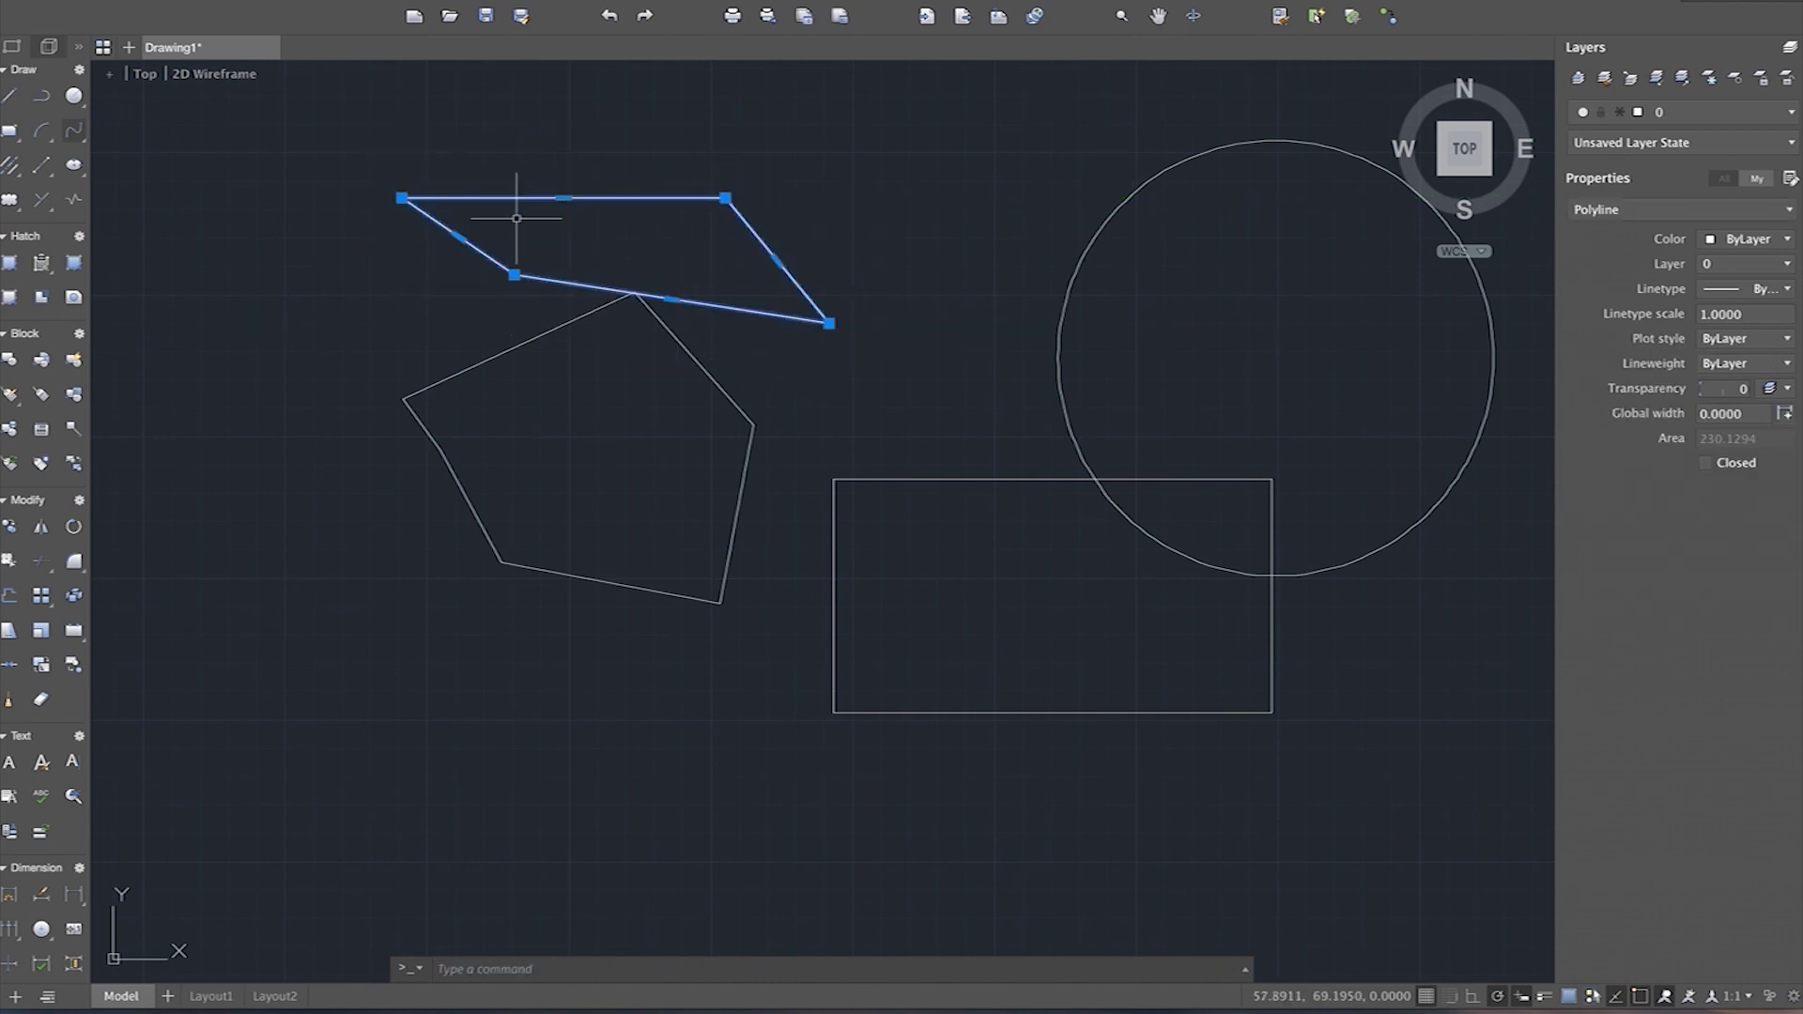
{"action": "key", "text": "Escape"}
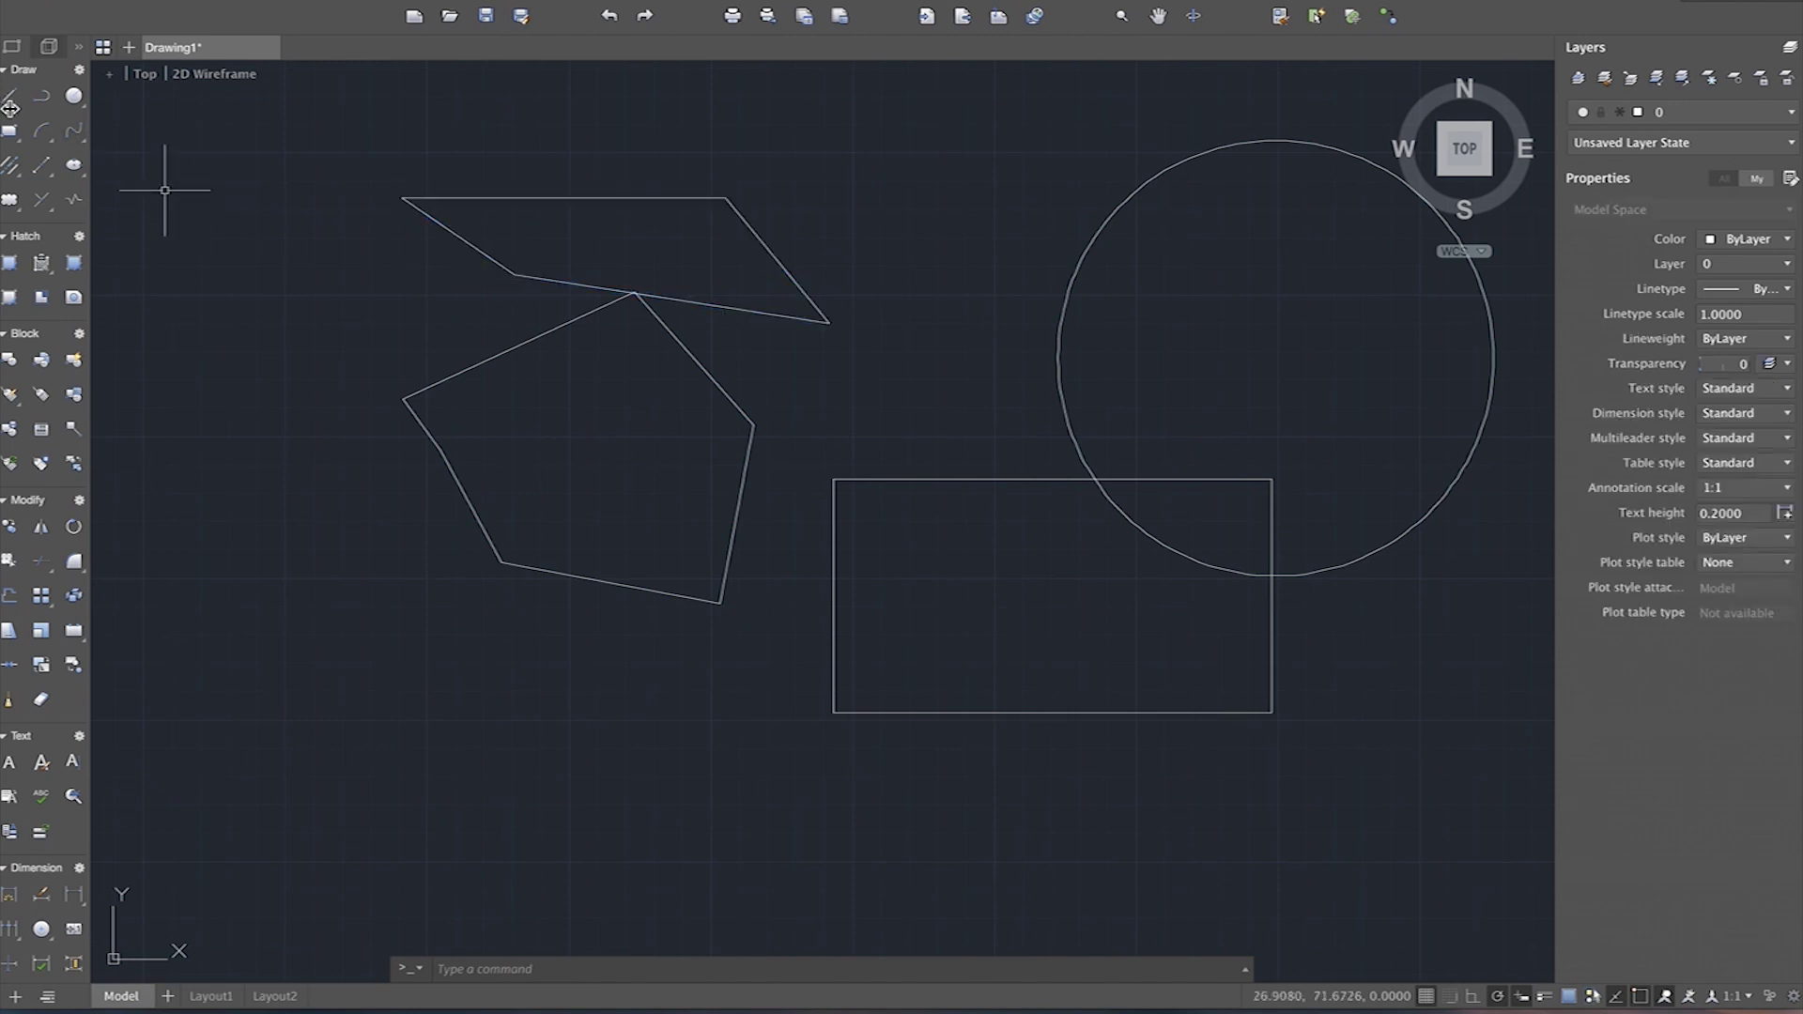
Step: Draw a diamond-like figure of connected lines with the LINE command
{"action": "key", "text": "l"}
{"action": "key", "text": "Return"}
{"action": "left_click", "coordinate": [891, 178]}
{"action": "left_click", "coordinate": [998, 324]}
{"action": "left_click", "coordinate": [956, 394]}
{"action": "left_click", "coordinate": [882, 300]}
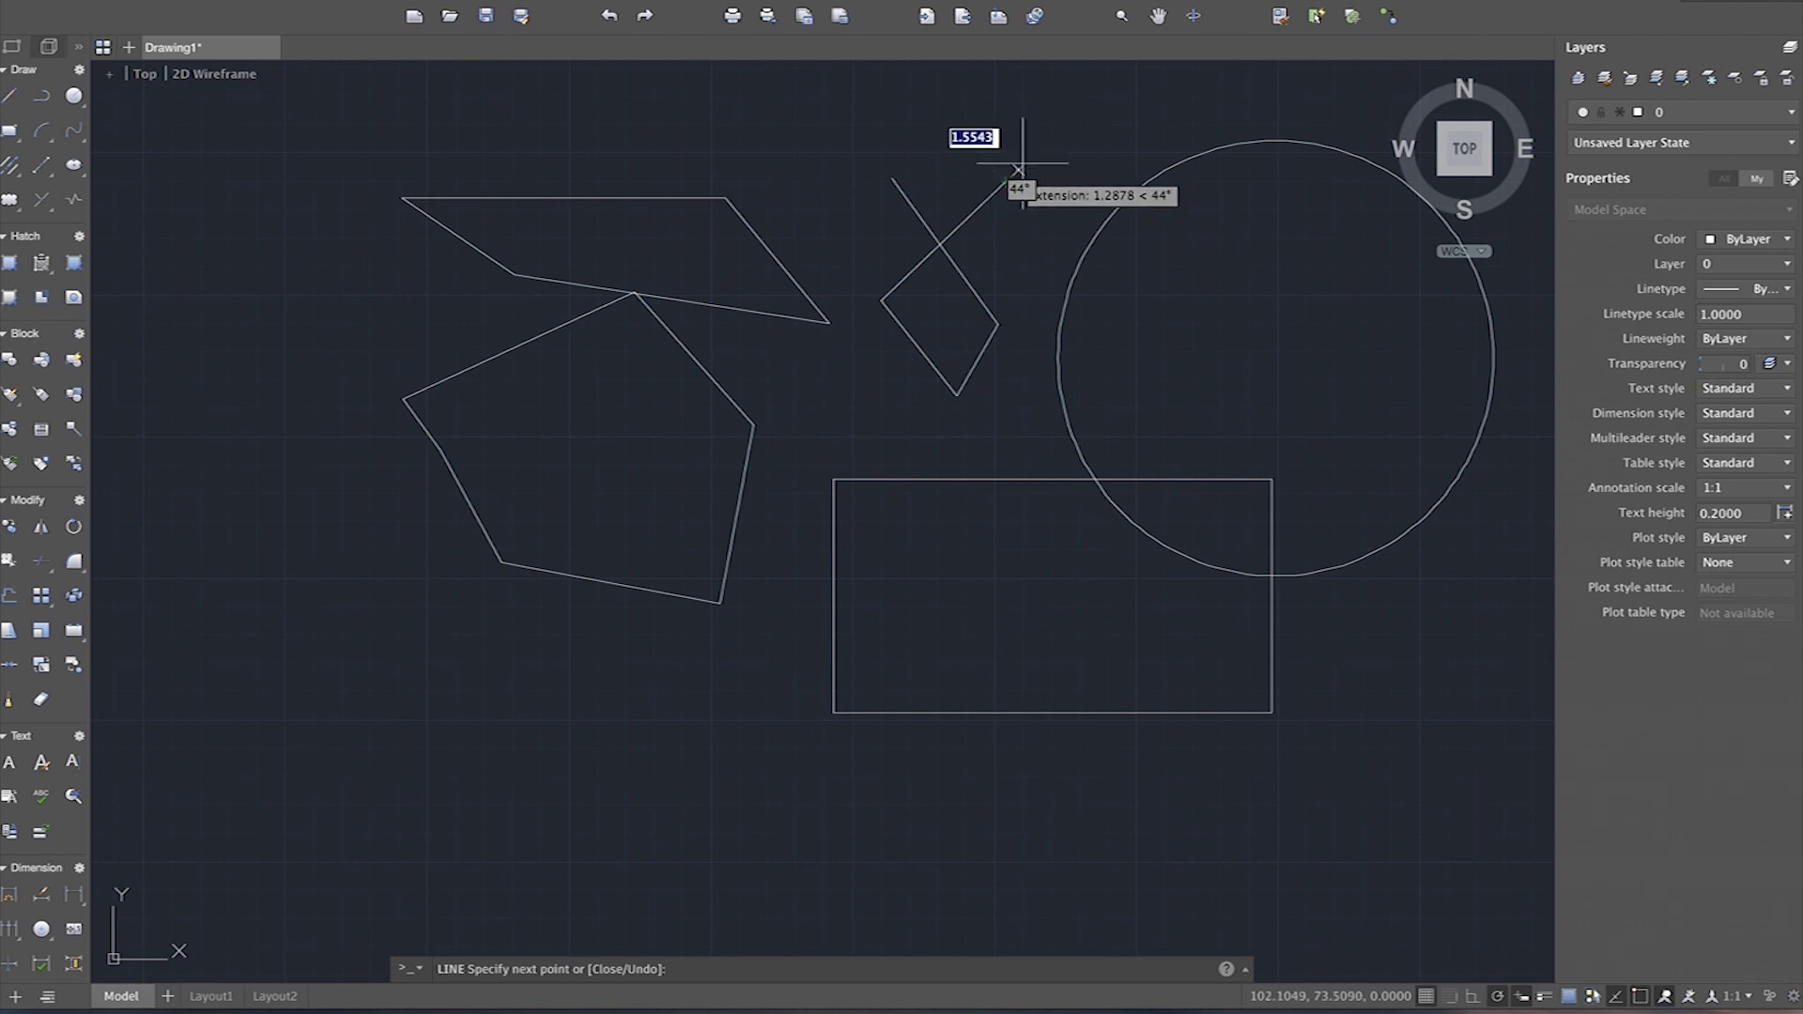
{"action": "left_click", "coordinate": [1005, 181]}
{"action": "key", "text": "Return"}
{"action": "left_click", "coordinate": [974, 291]}
{"action": "key", "text": "Escape"}
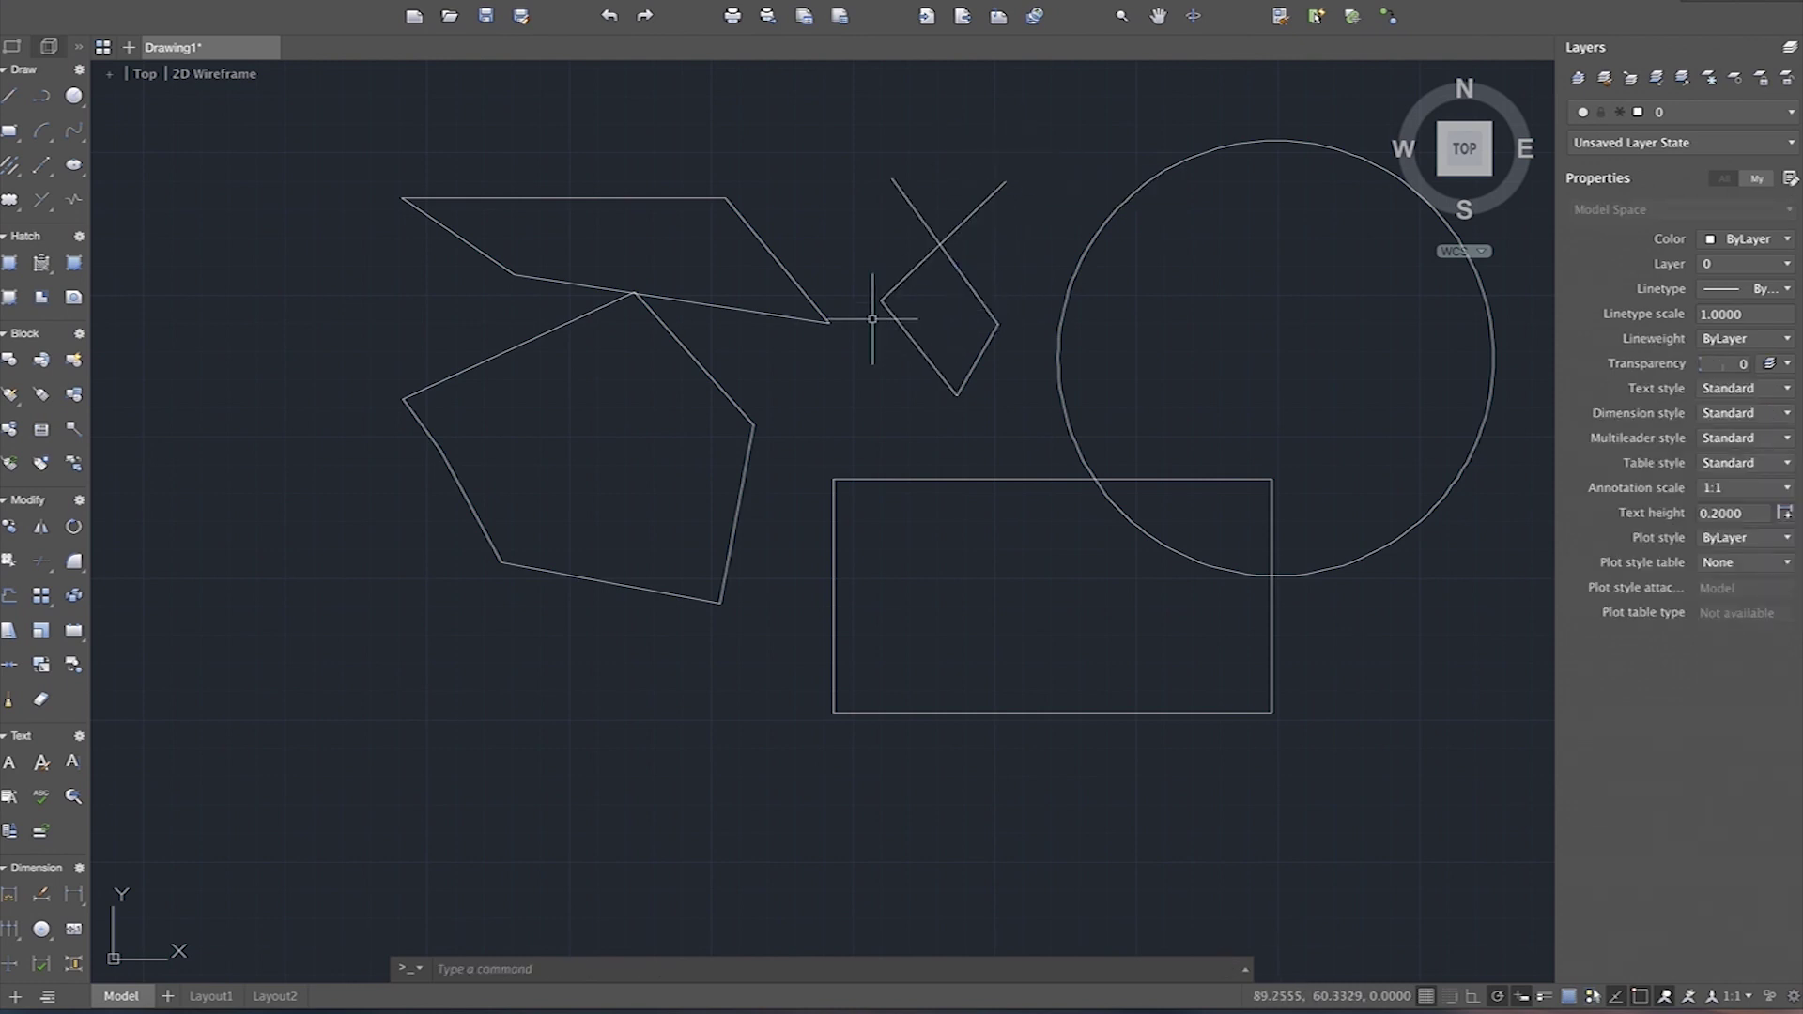
Step: Crossing-select every object and delete it, leaving the drawing empty
{"action": "left_click", "coordinate": [1255, 100]}
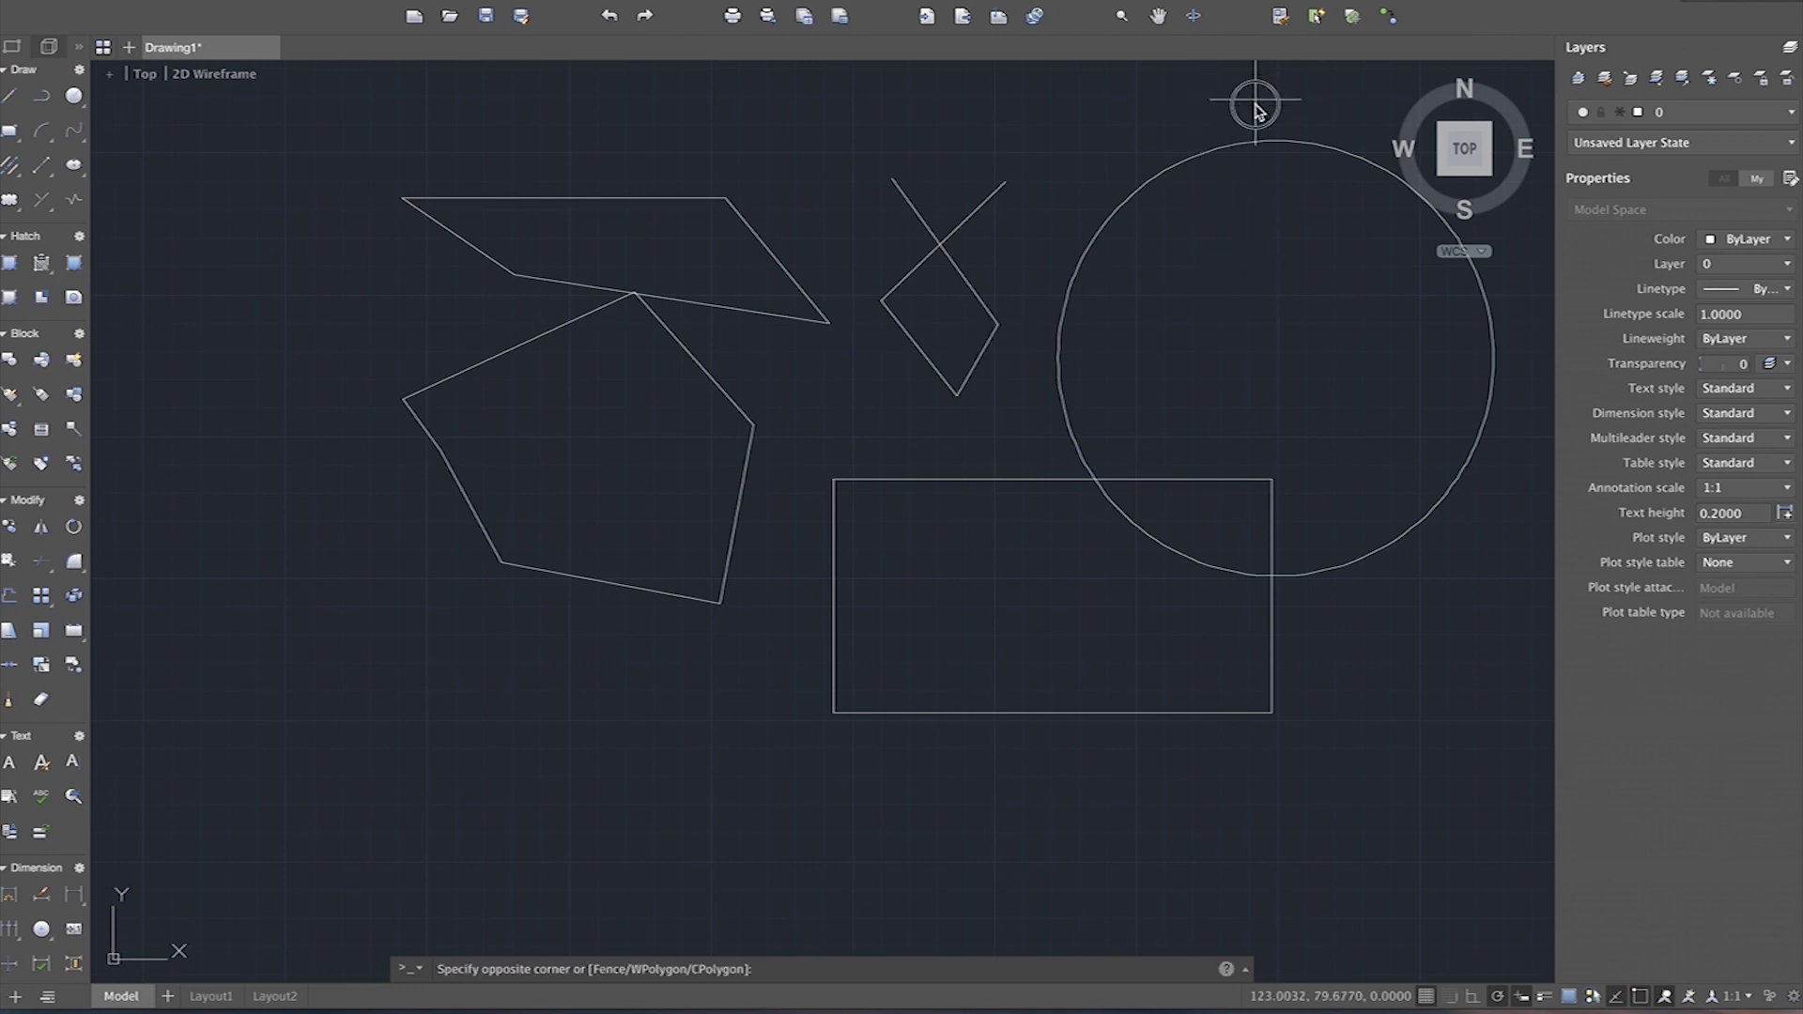
{"action": "left_click", "coordinate": [397, 793]}
{"action": "key", "text": "Delete"}
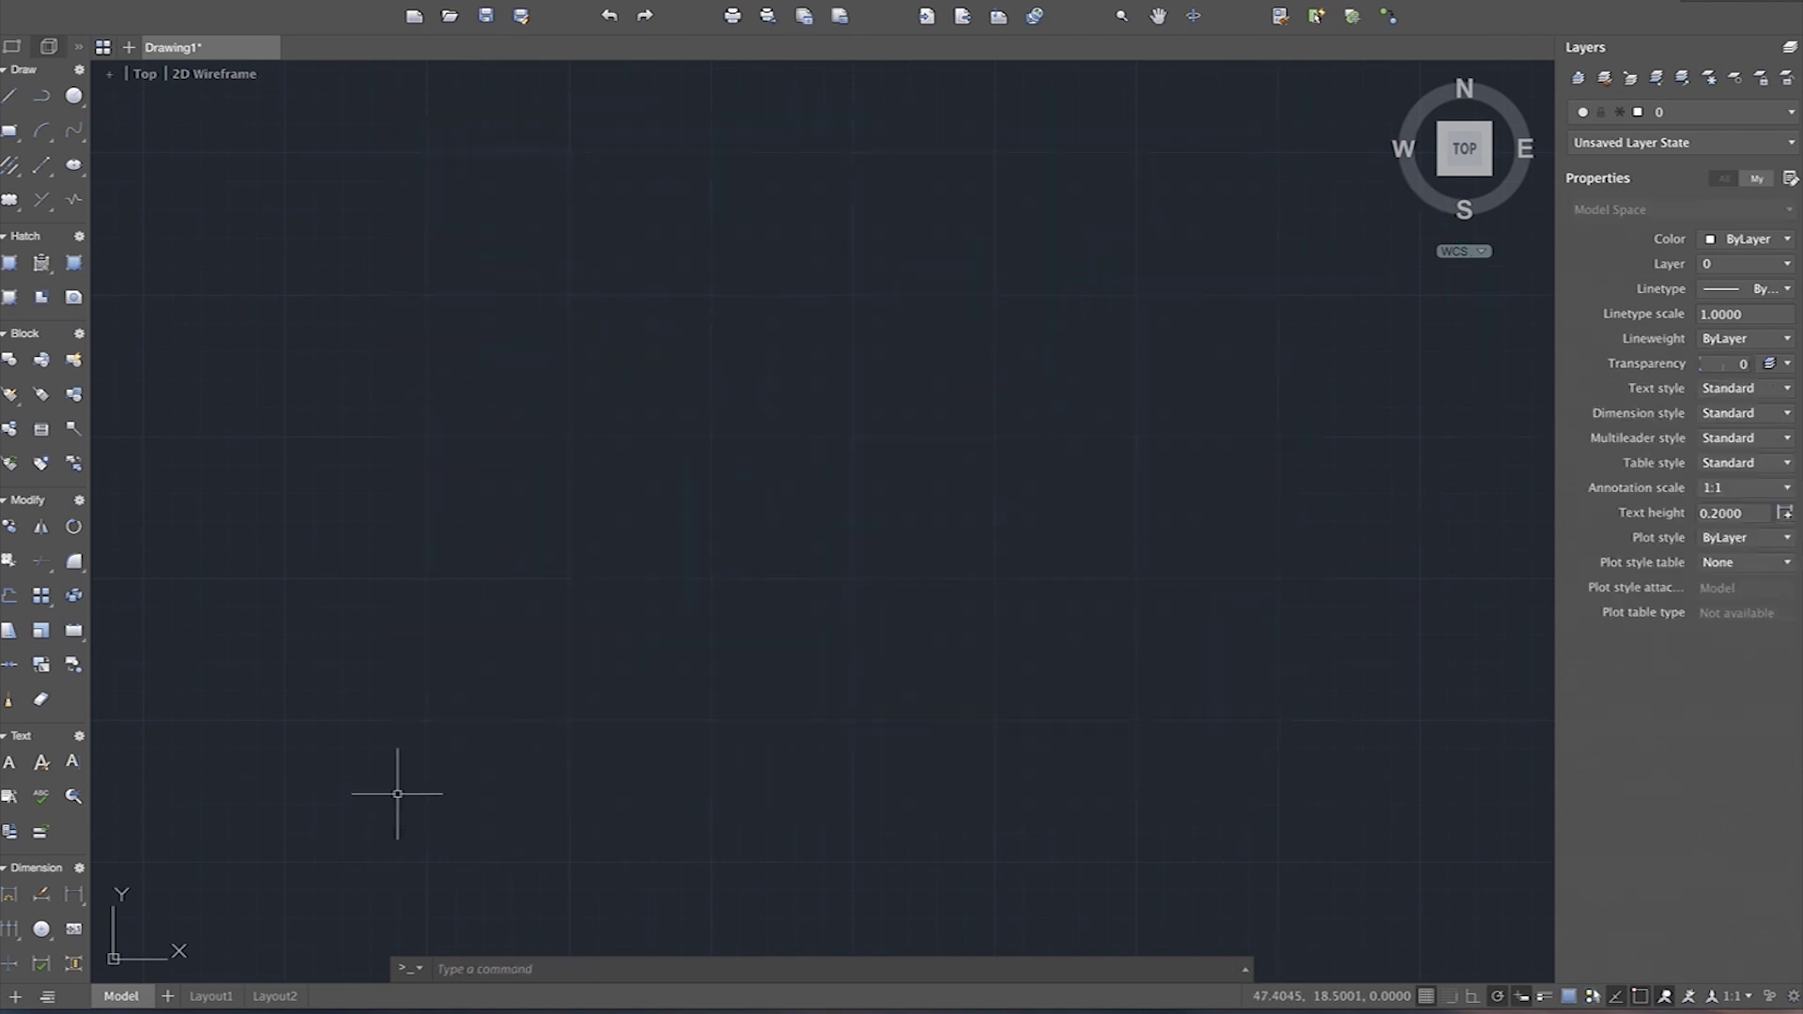
Step: Zoom out and pan until the origin with its X and Y axes is visible
{"action": "scroll", "coordinate": [451, 826], "scroll_direction": "down", "scroll_amount": 1}
{"action": "middle_click_drag", "start_coordinate": [427, 747], "coordinate": [466, 714]}
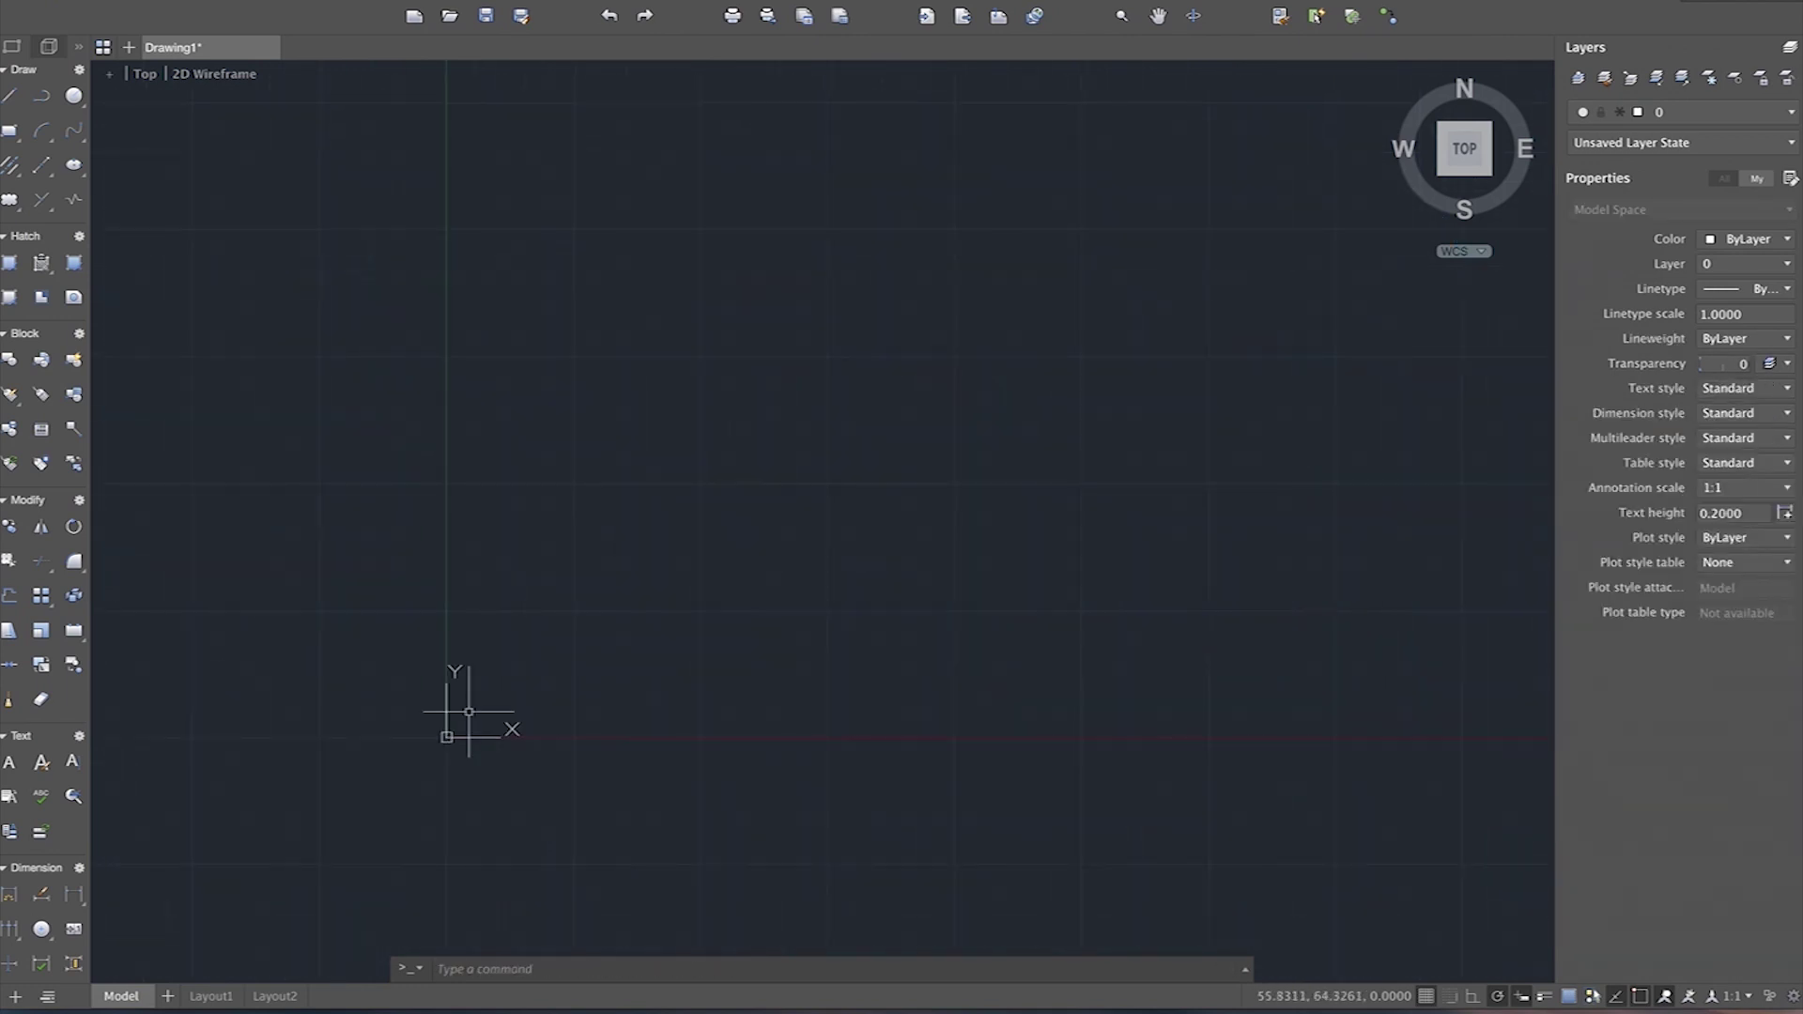
{"action": "scroll", "coordinate": [467, 714], "scroll_direction": "down", "scroll_amount": 2}
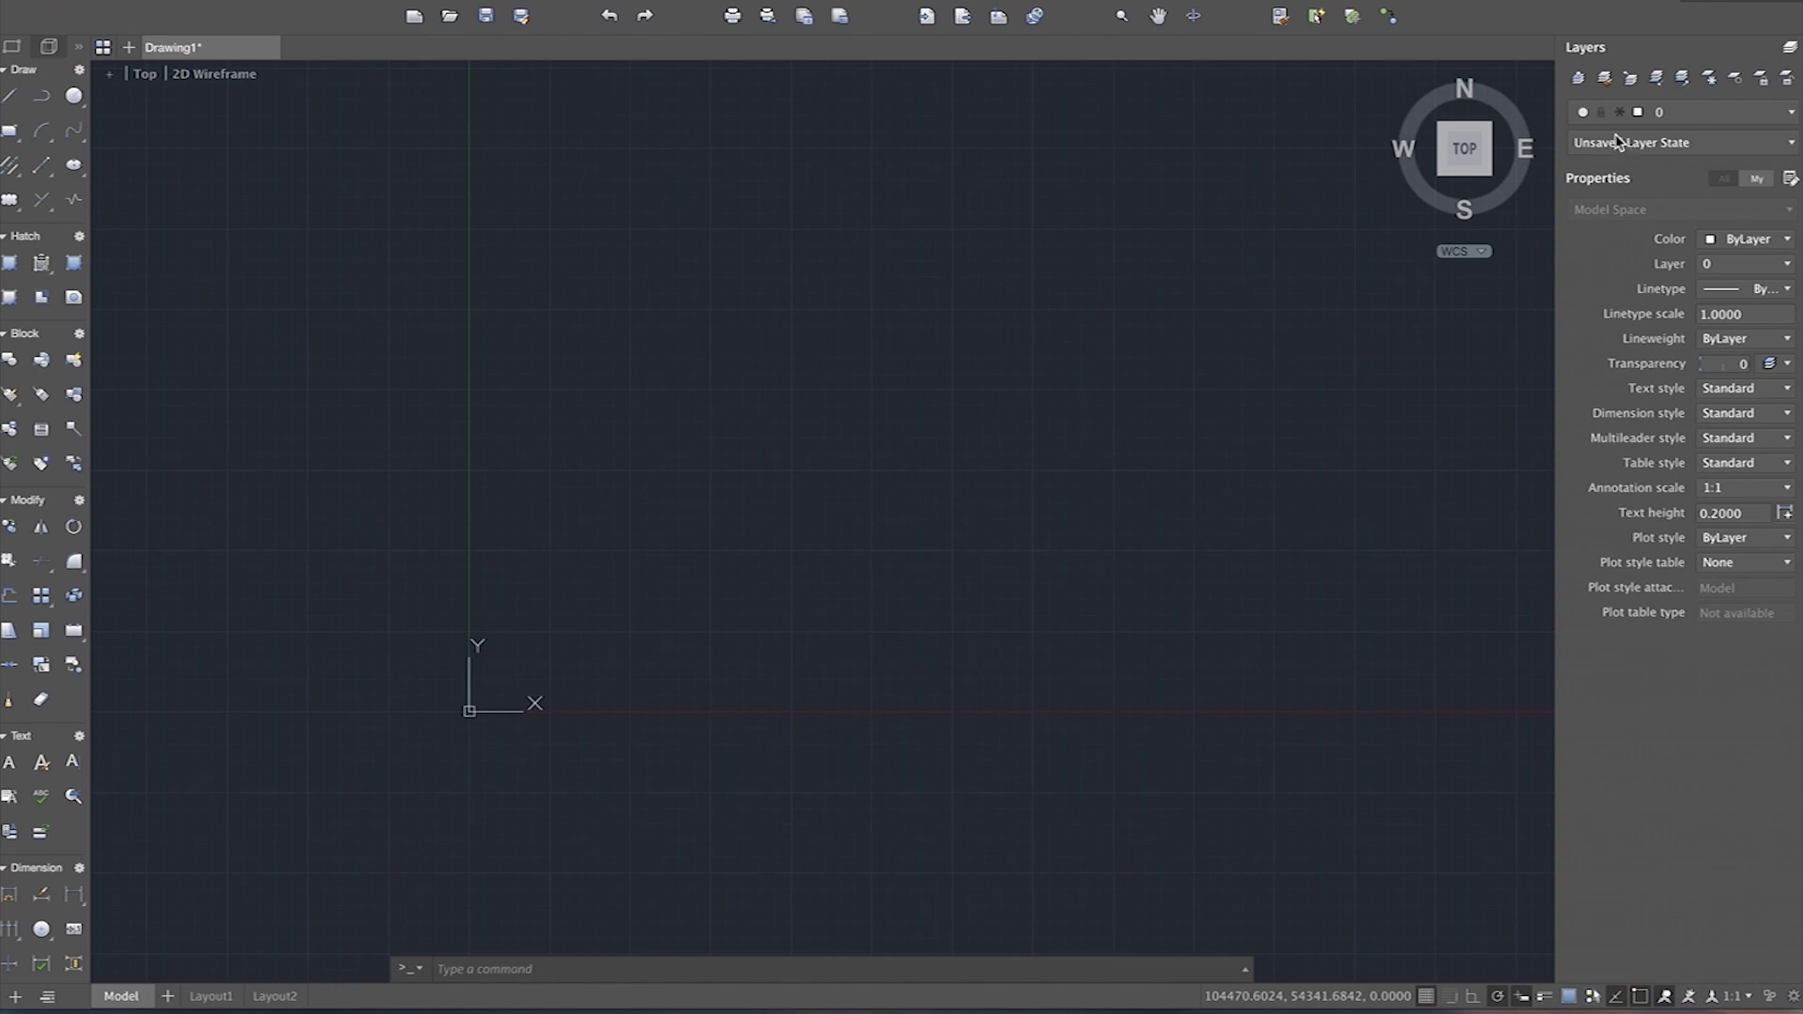
{"action": "left_click", "coordinate": [1740, 114]}
Step: Open the full Layers palette and add a new layer named 'Несущие стены'
{"action": "left_click", "coordinate": [1789, 114]}
{"action": "left_click", "coordinate": [1794, 115]}
{"action": "left_click", "coordinate": [1793, 115]}
{"action": "left_click", "coordinate": [1793, 115]}
{"action": "left_click", "coordinate": [1790, 54]}
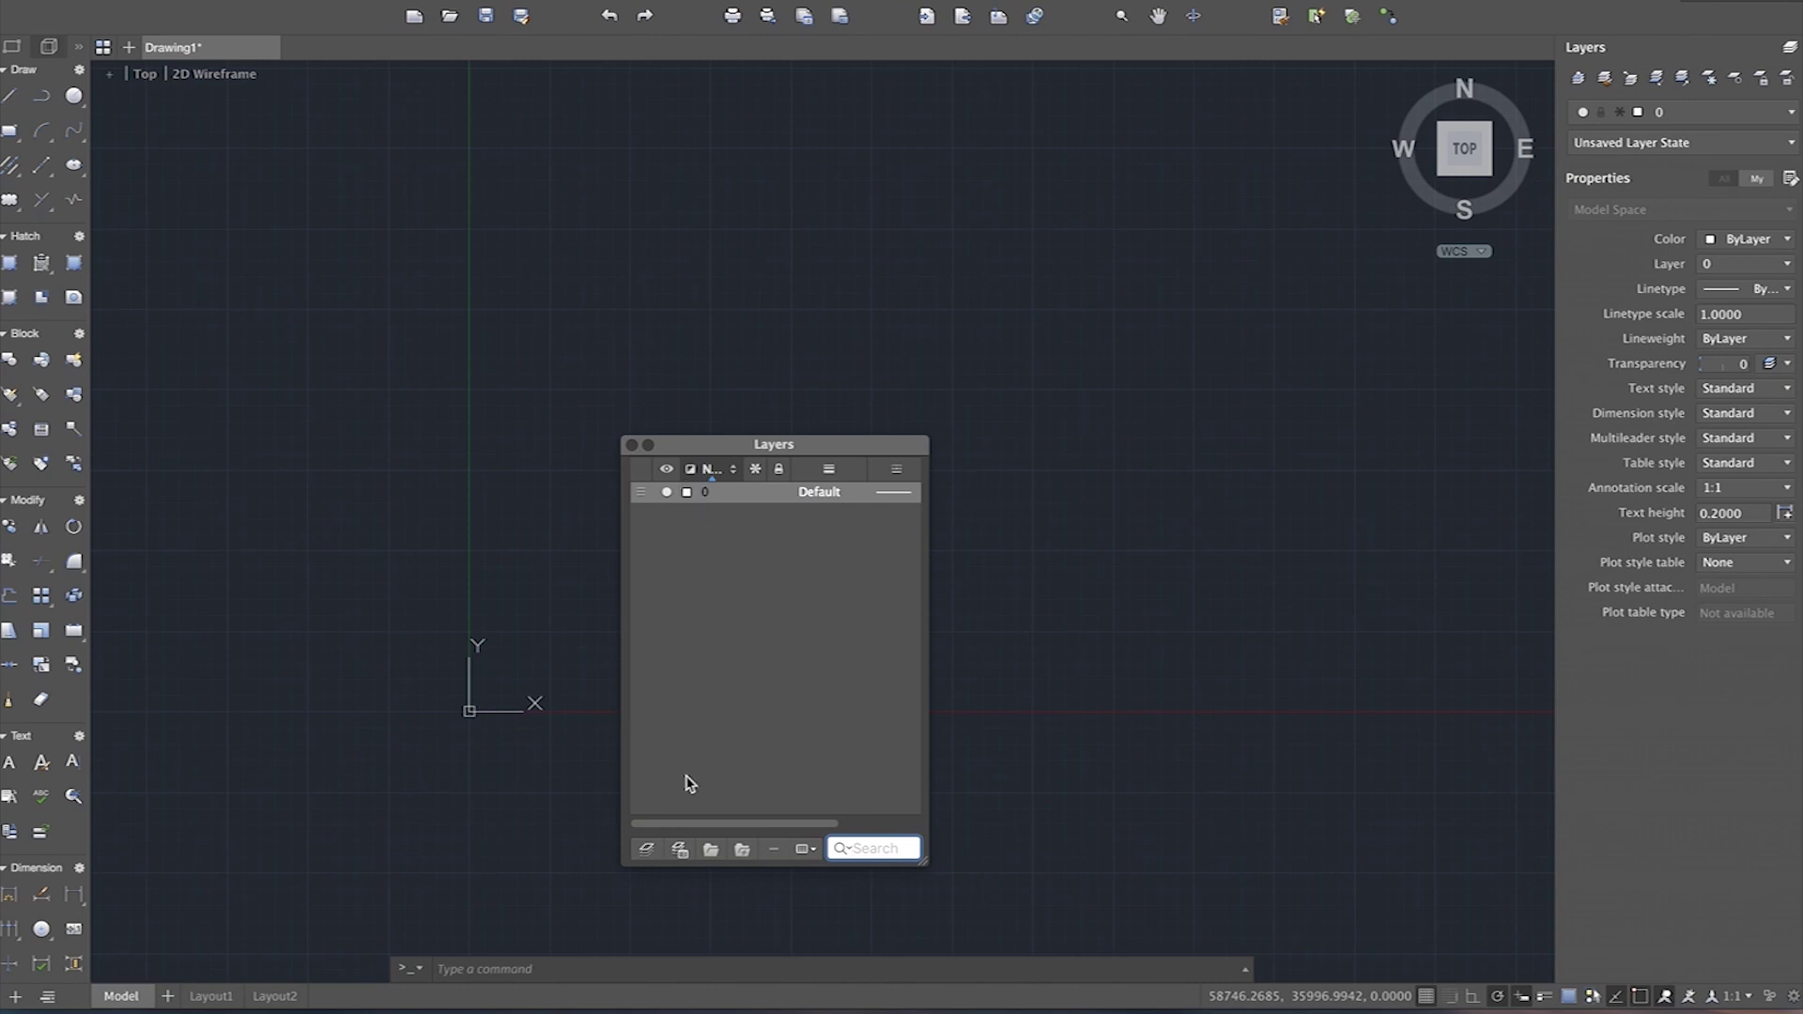
{"action": "left_click", "coordinate": [648, 850]}
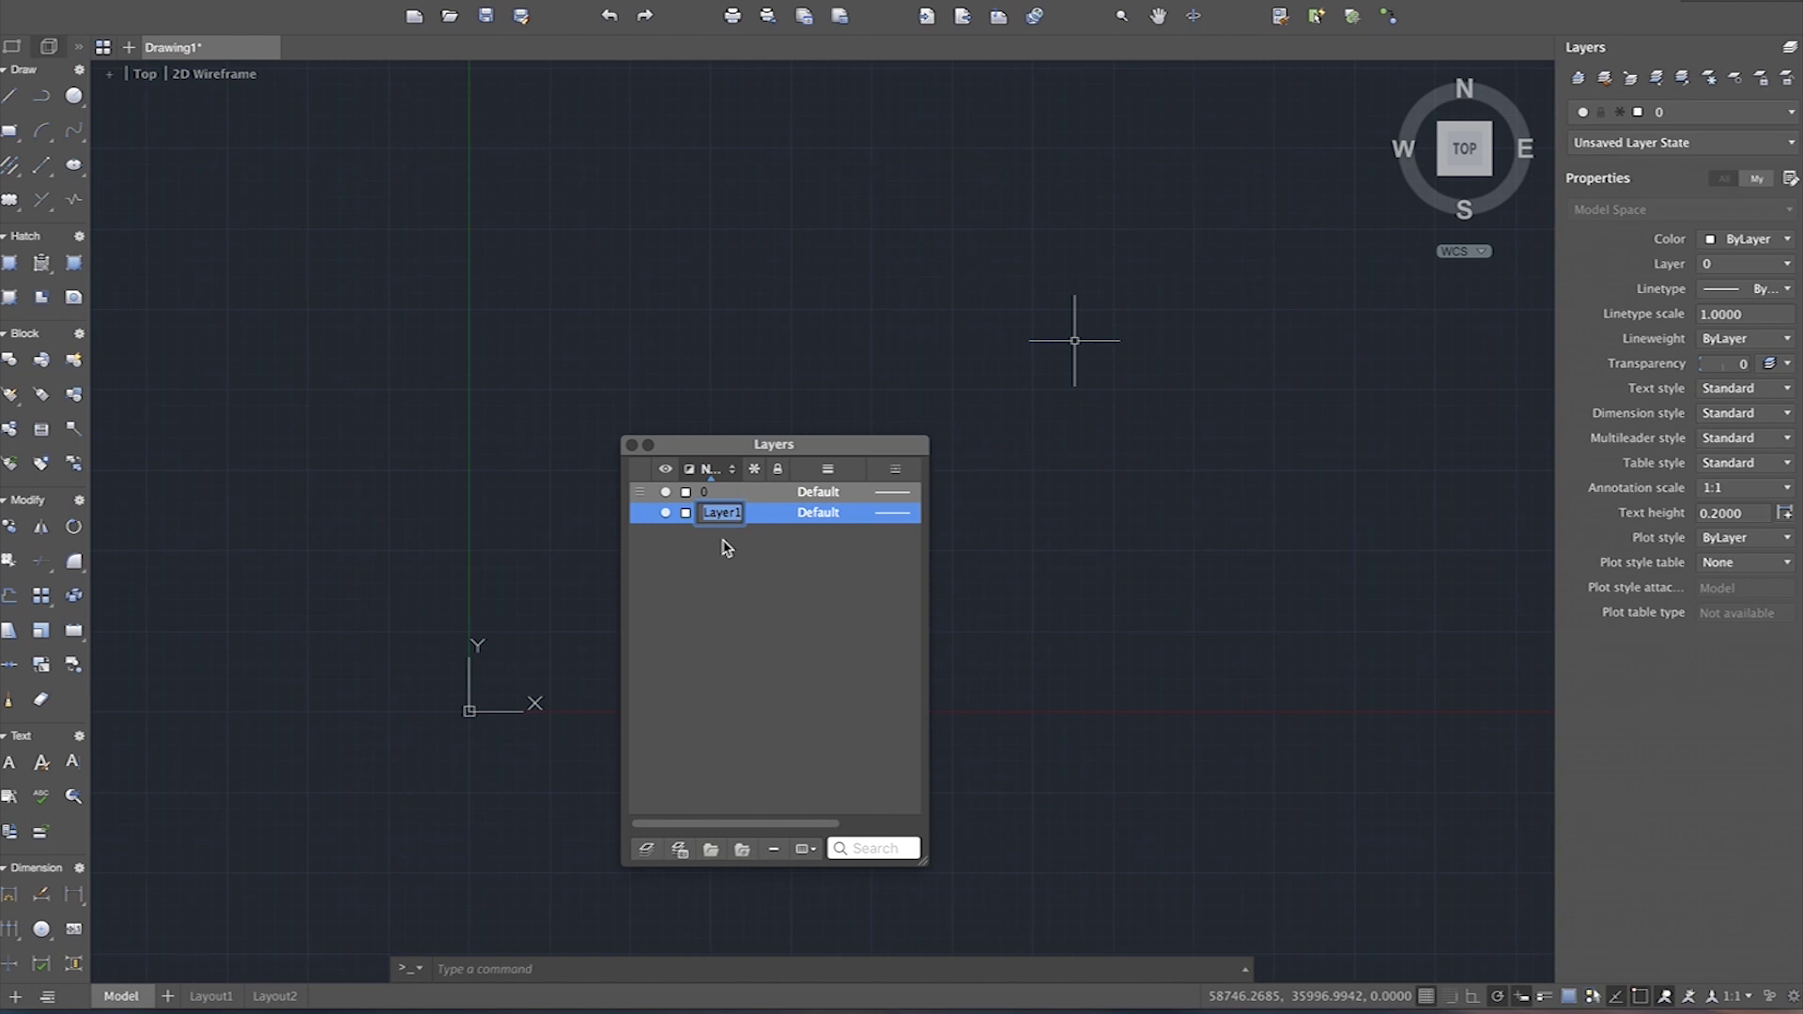
{"action": "type", "text": "Heсущие стены"}
Step: Give Несущие стены a red colour, 0.35 mm lineweight and Continuous linetype
{"action": "left_click", "coordinate": [723, 596]}
{"action": "left_click", "coordinate": [688, 515]}
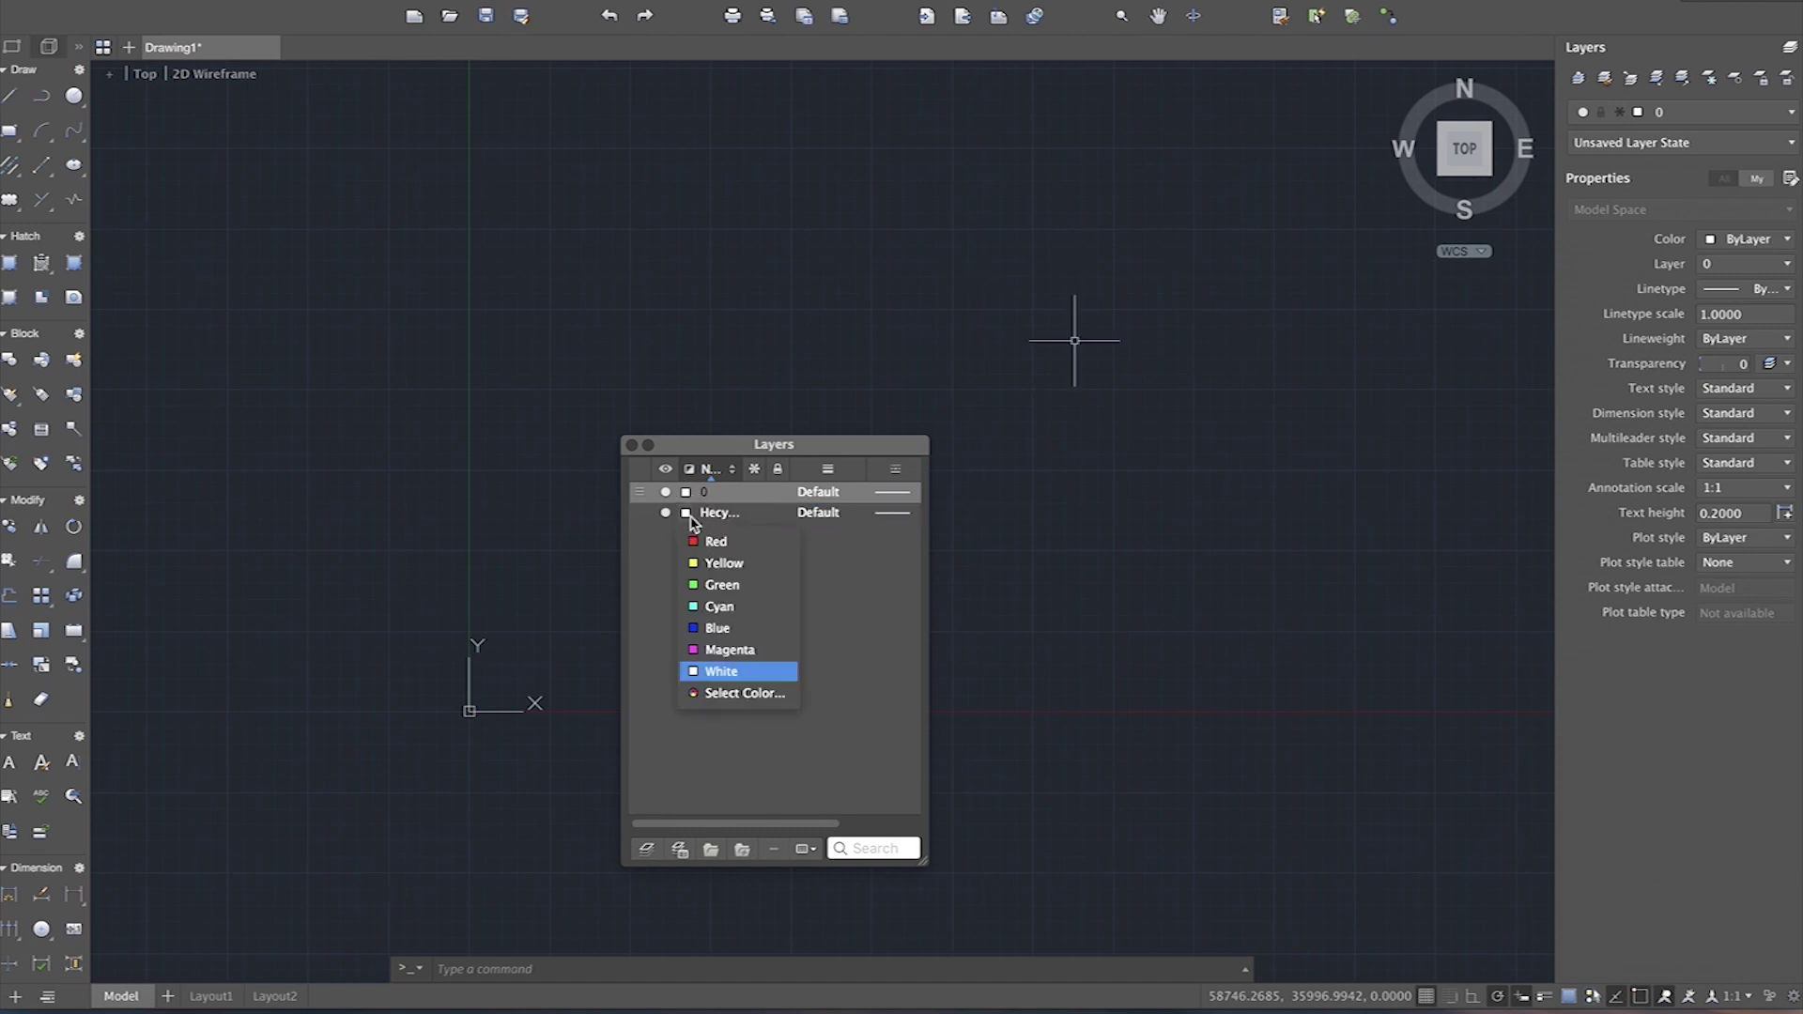
{"action": "left_click", "coordinate": [695, 541]}
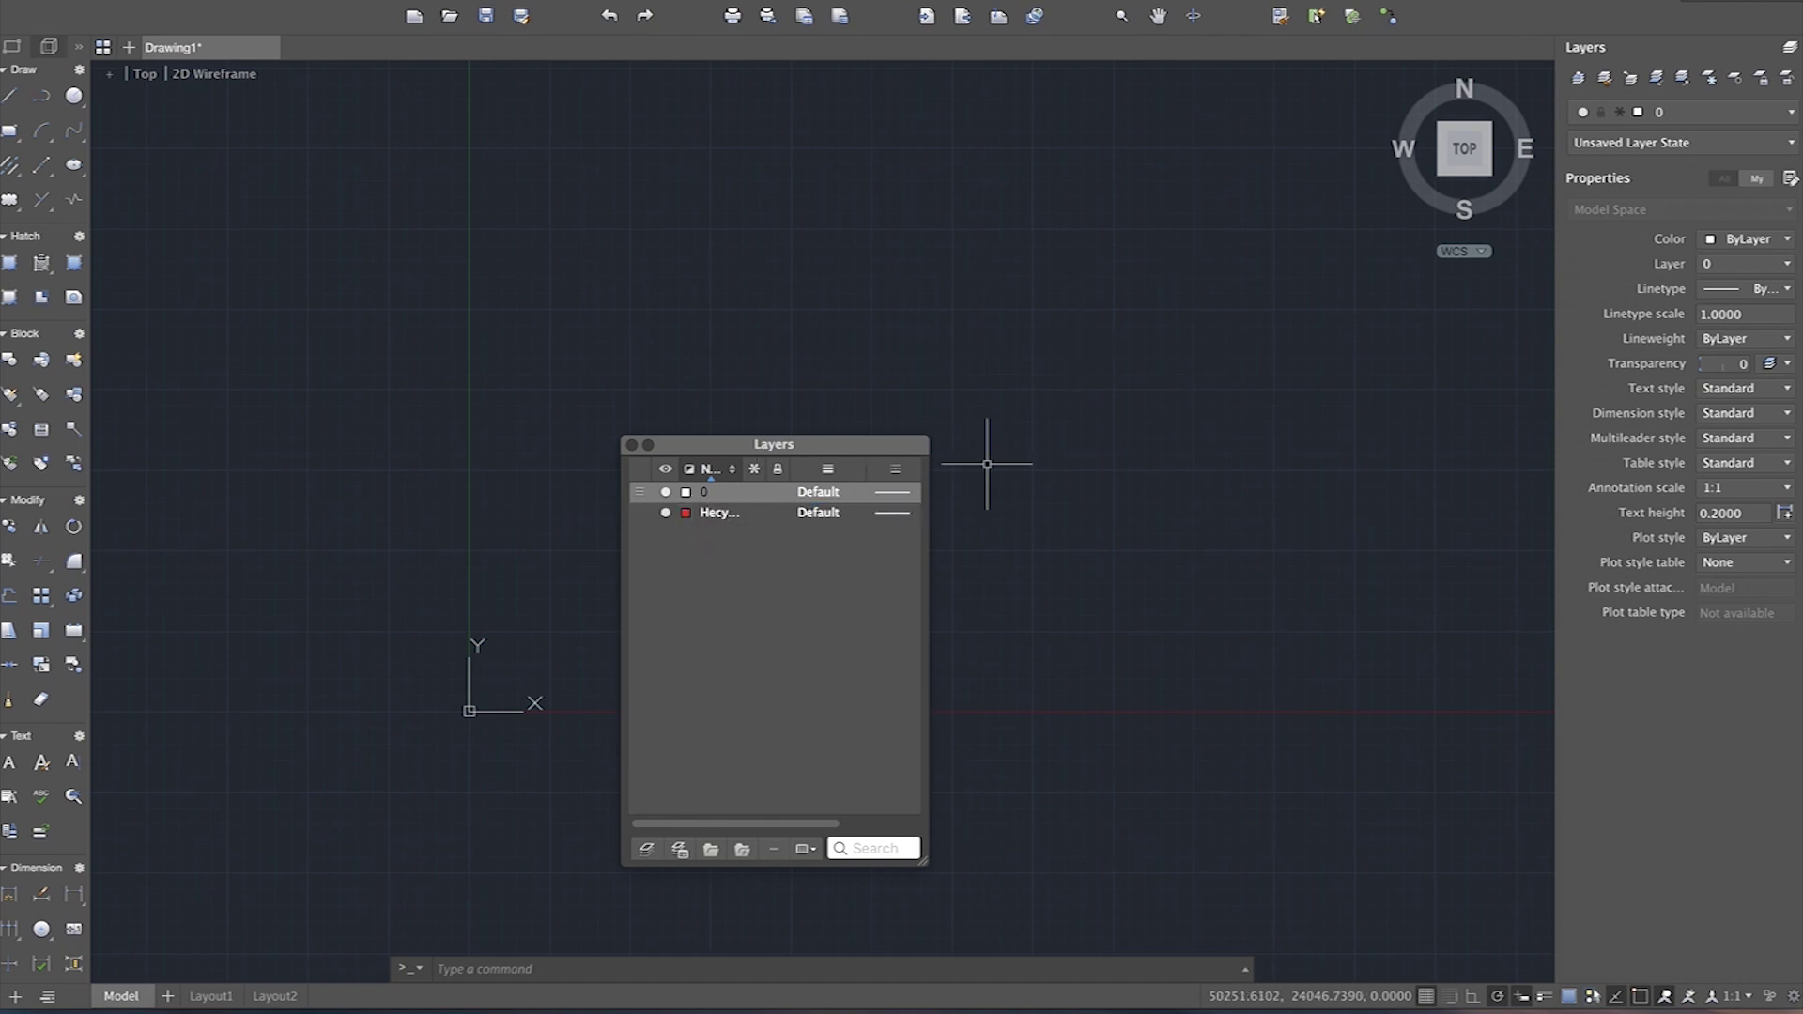
{"action": "left_click_drag", "start_coordinate": [928, 495], "coordinate": [1218, 491]}
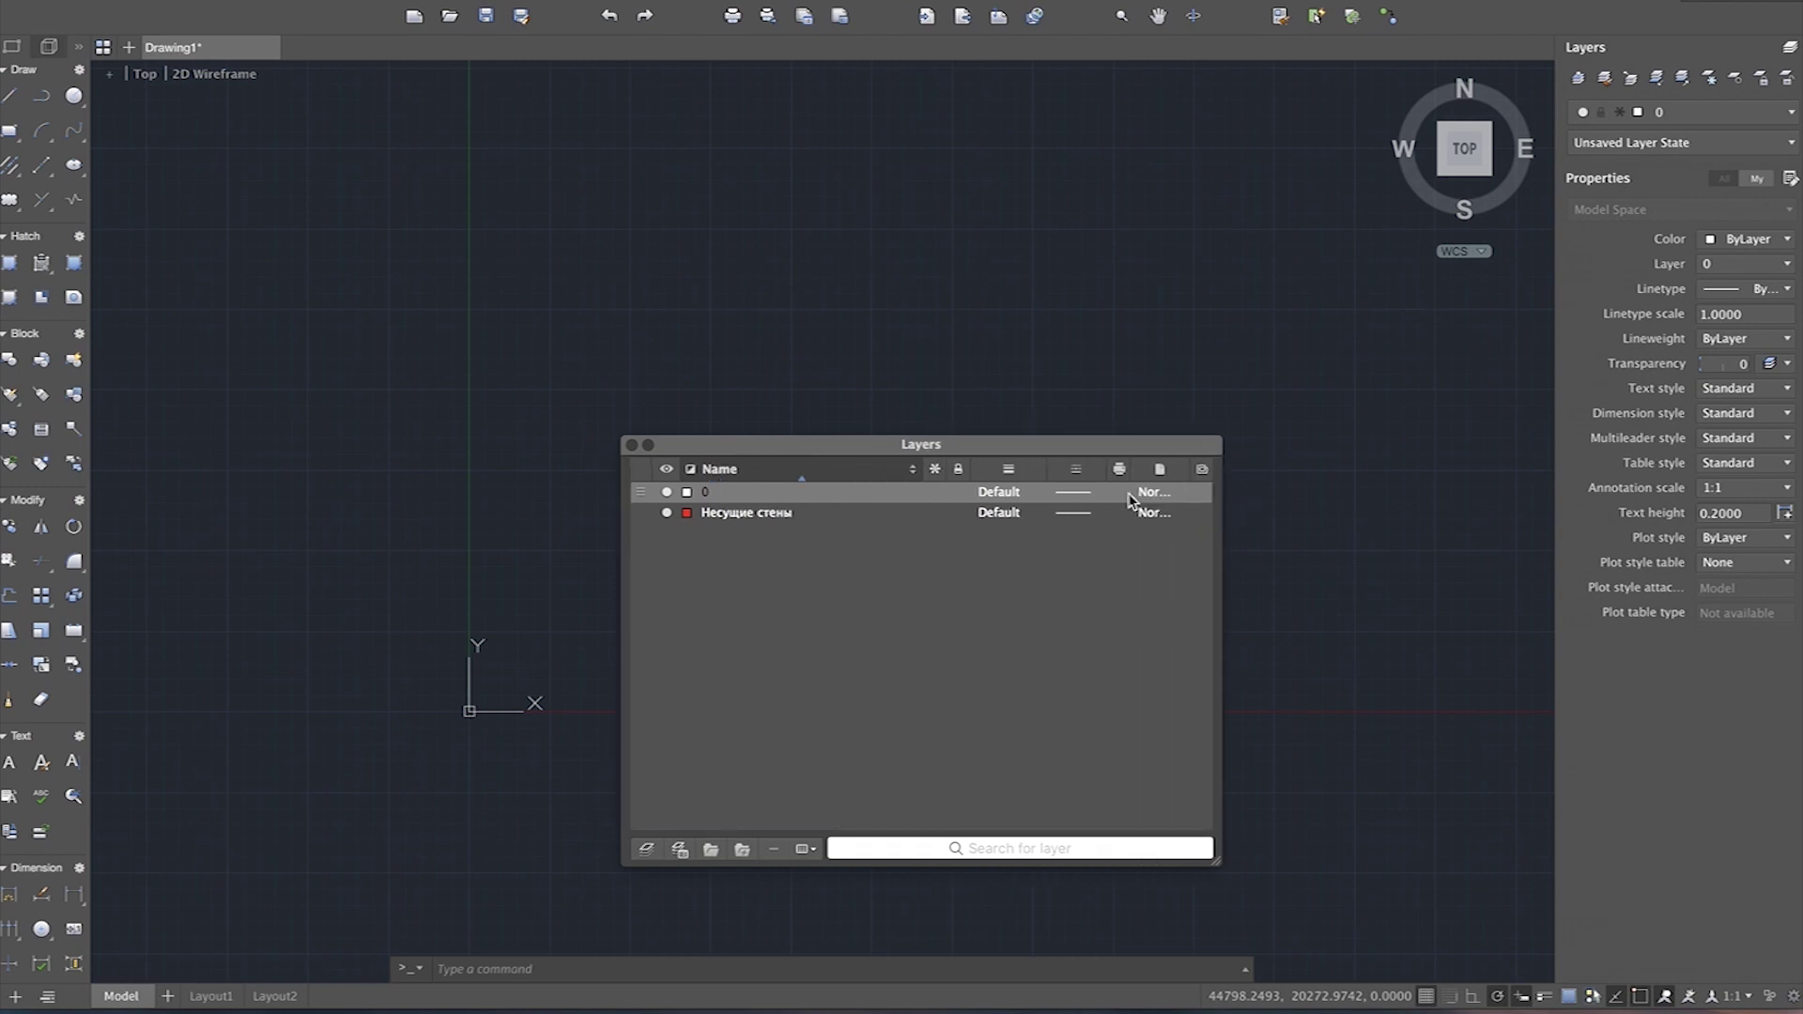
{"action": "left_click", "coordinate": [1032, 519]}
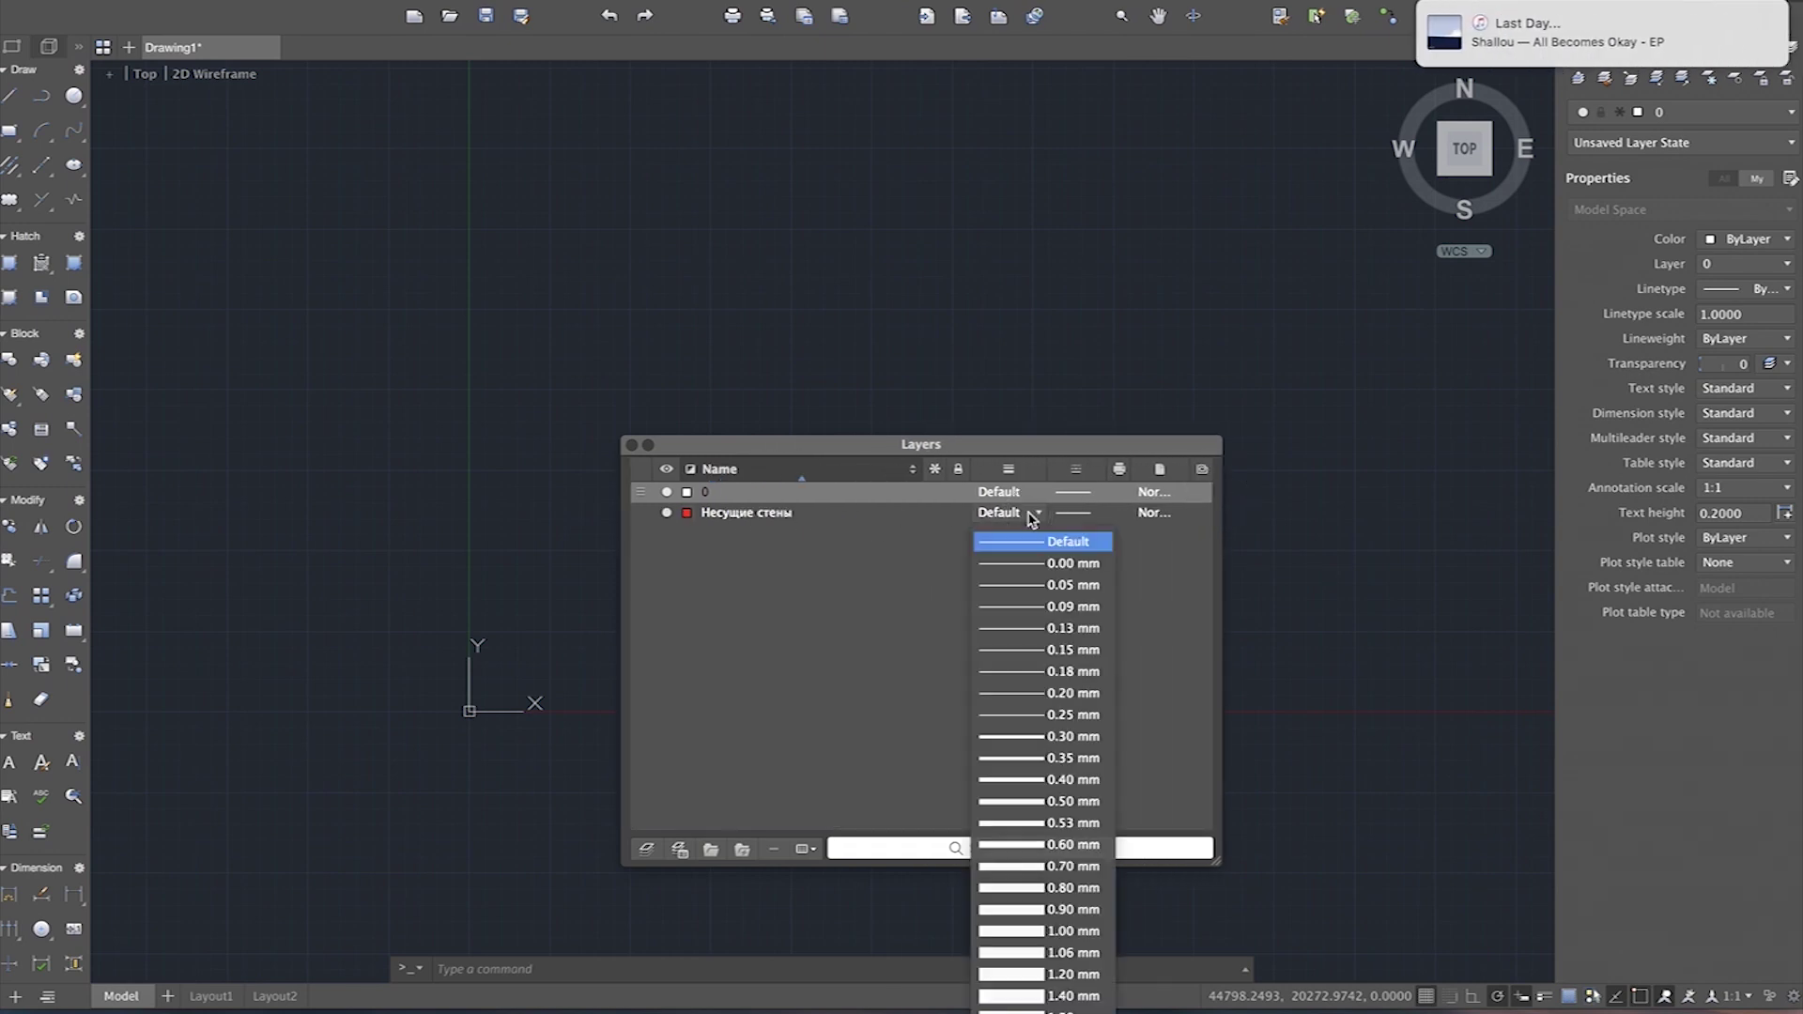
{"action": "left_click", "coordinate": [1036, 758]}
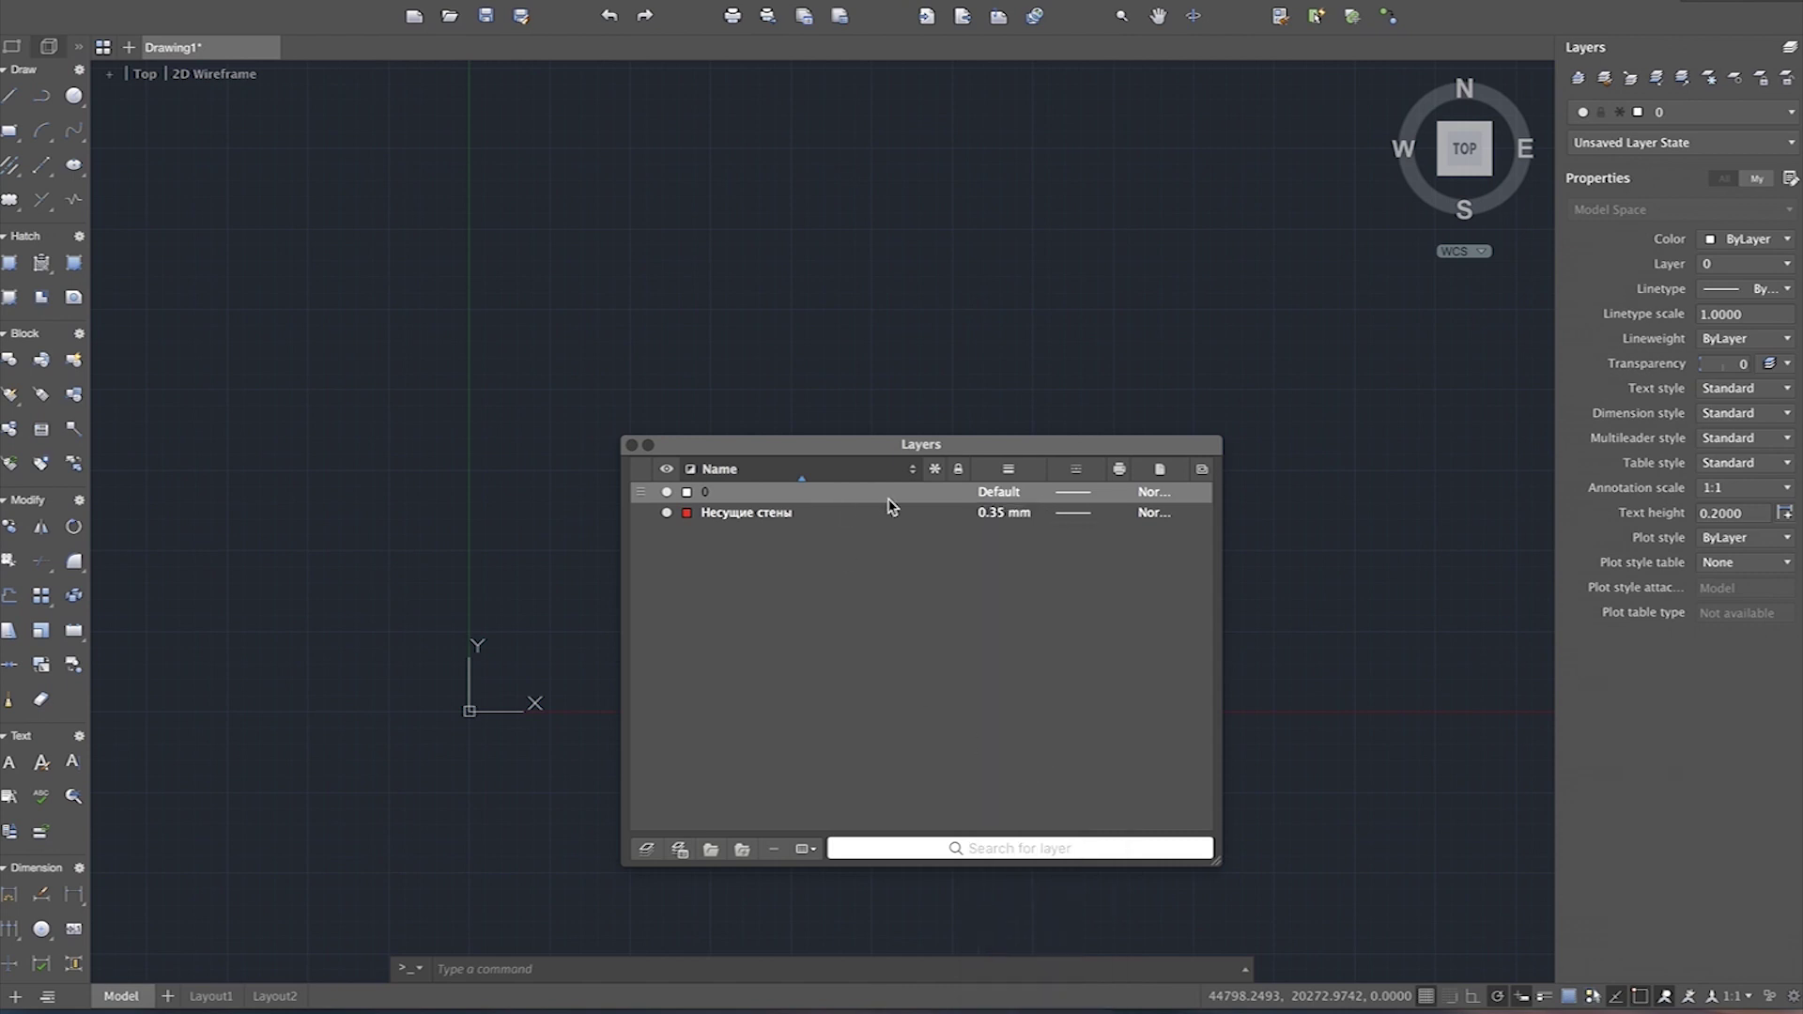
{"action": "left_click", "coordinate": [1076, 519]}
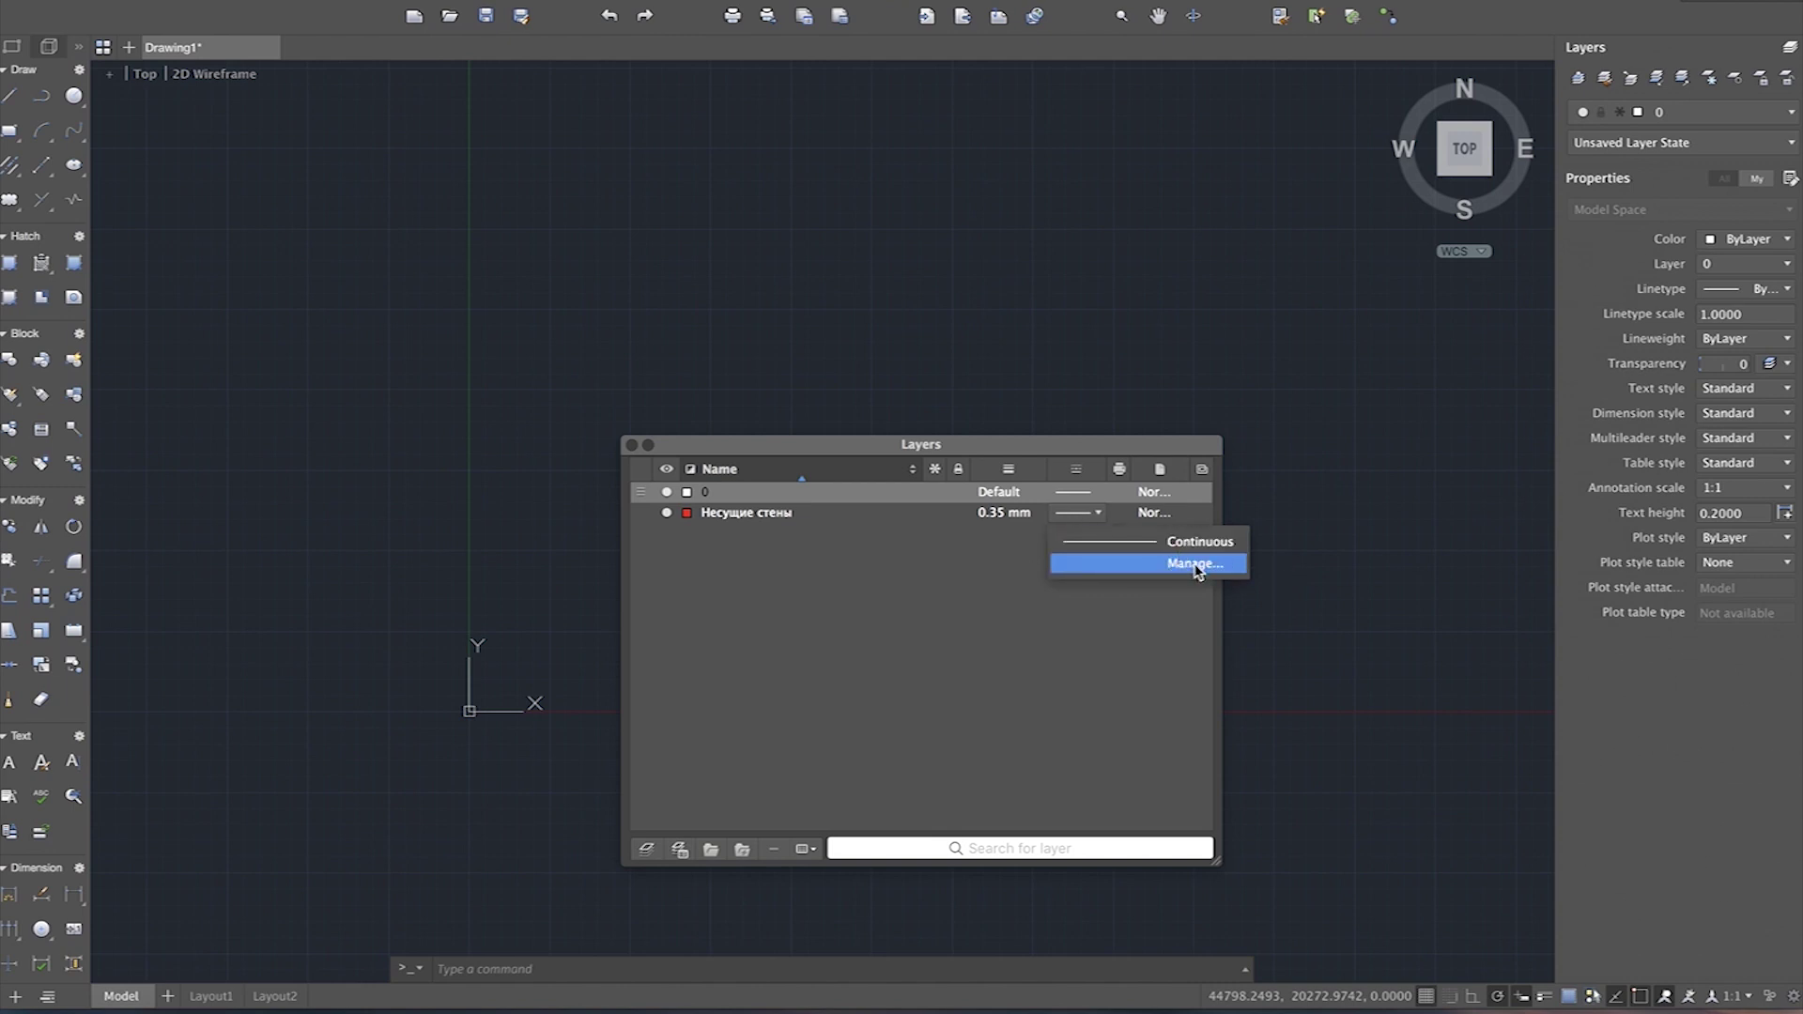
{"action": "left_click", "coordinate": [1095, 542]}
{"action": "left_click", "coordinate": [1154, 521]}
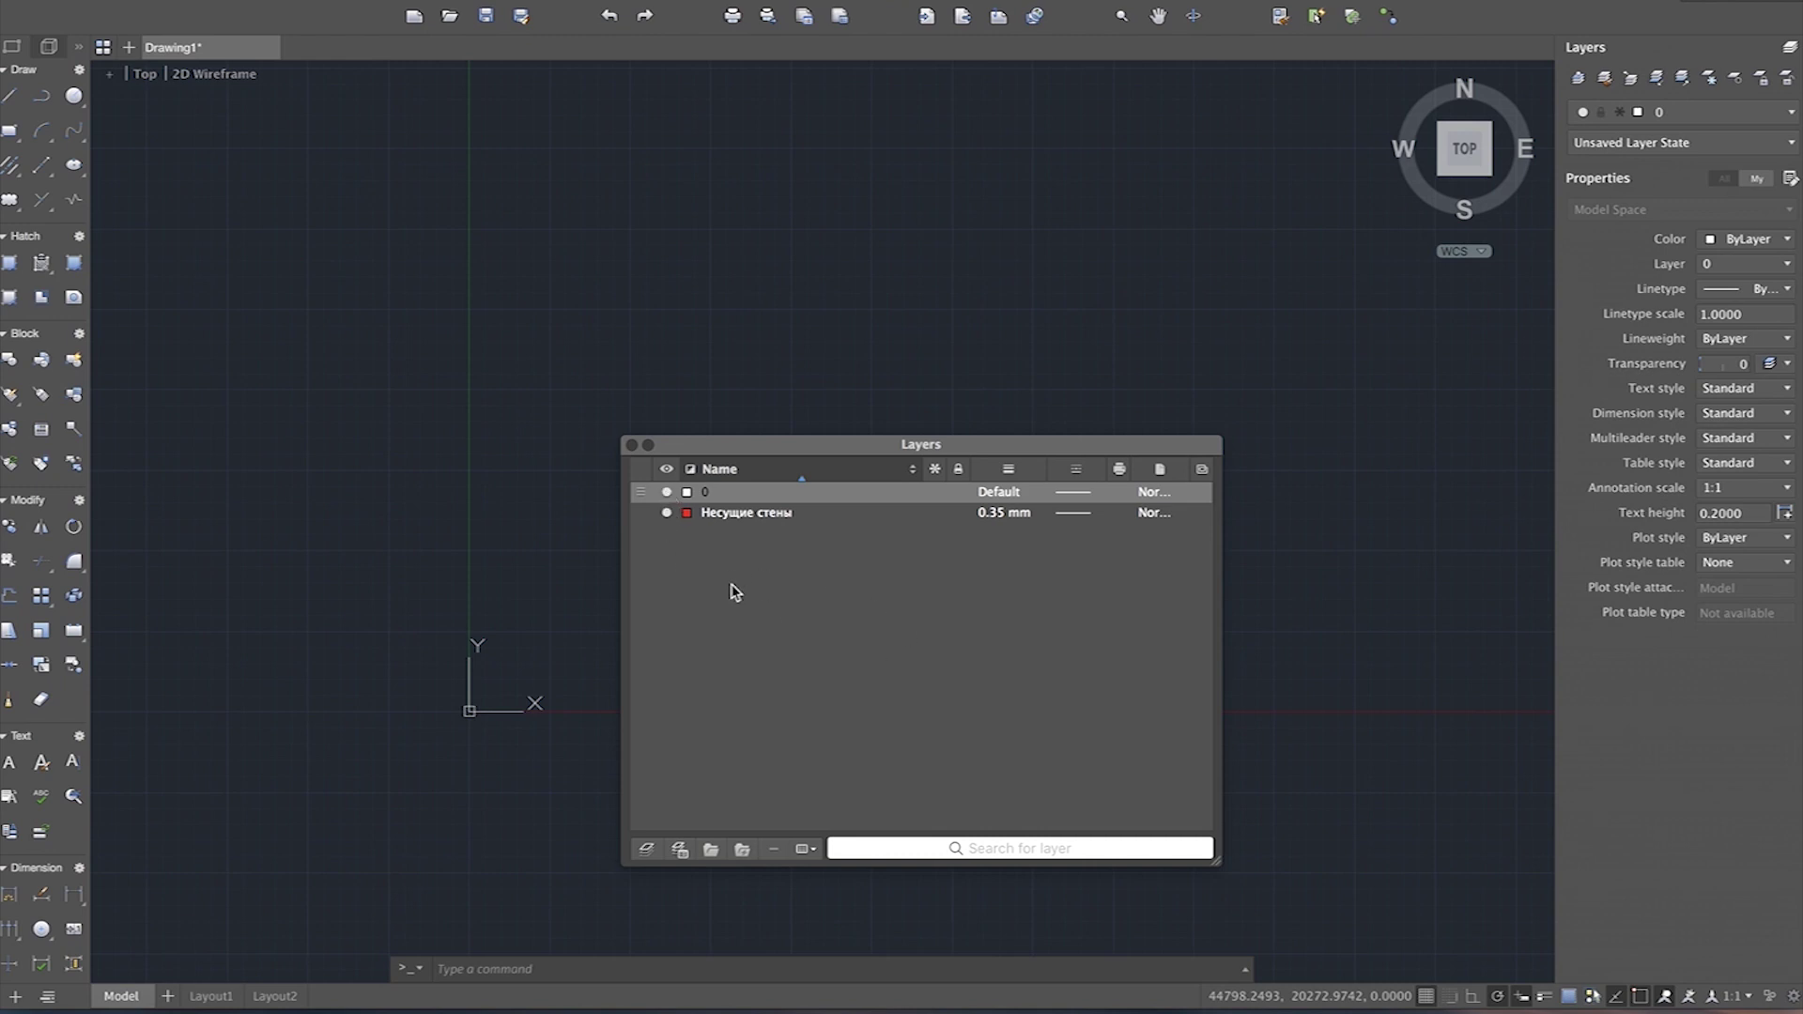
Step: Rename the wall layer to '0_Несущие стены'
{"action": "left_click", "coordinate": [755, 514]}
{"action": "double_click", "coordinate": [741, 522]}
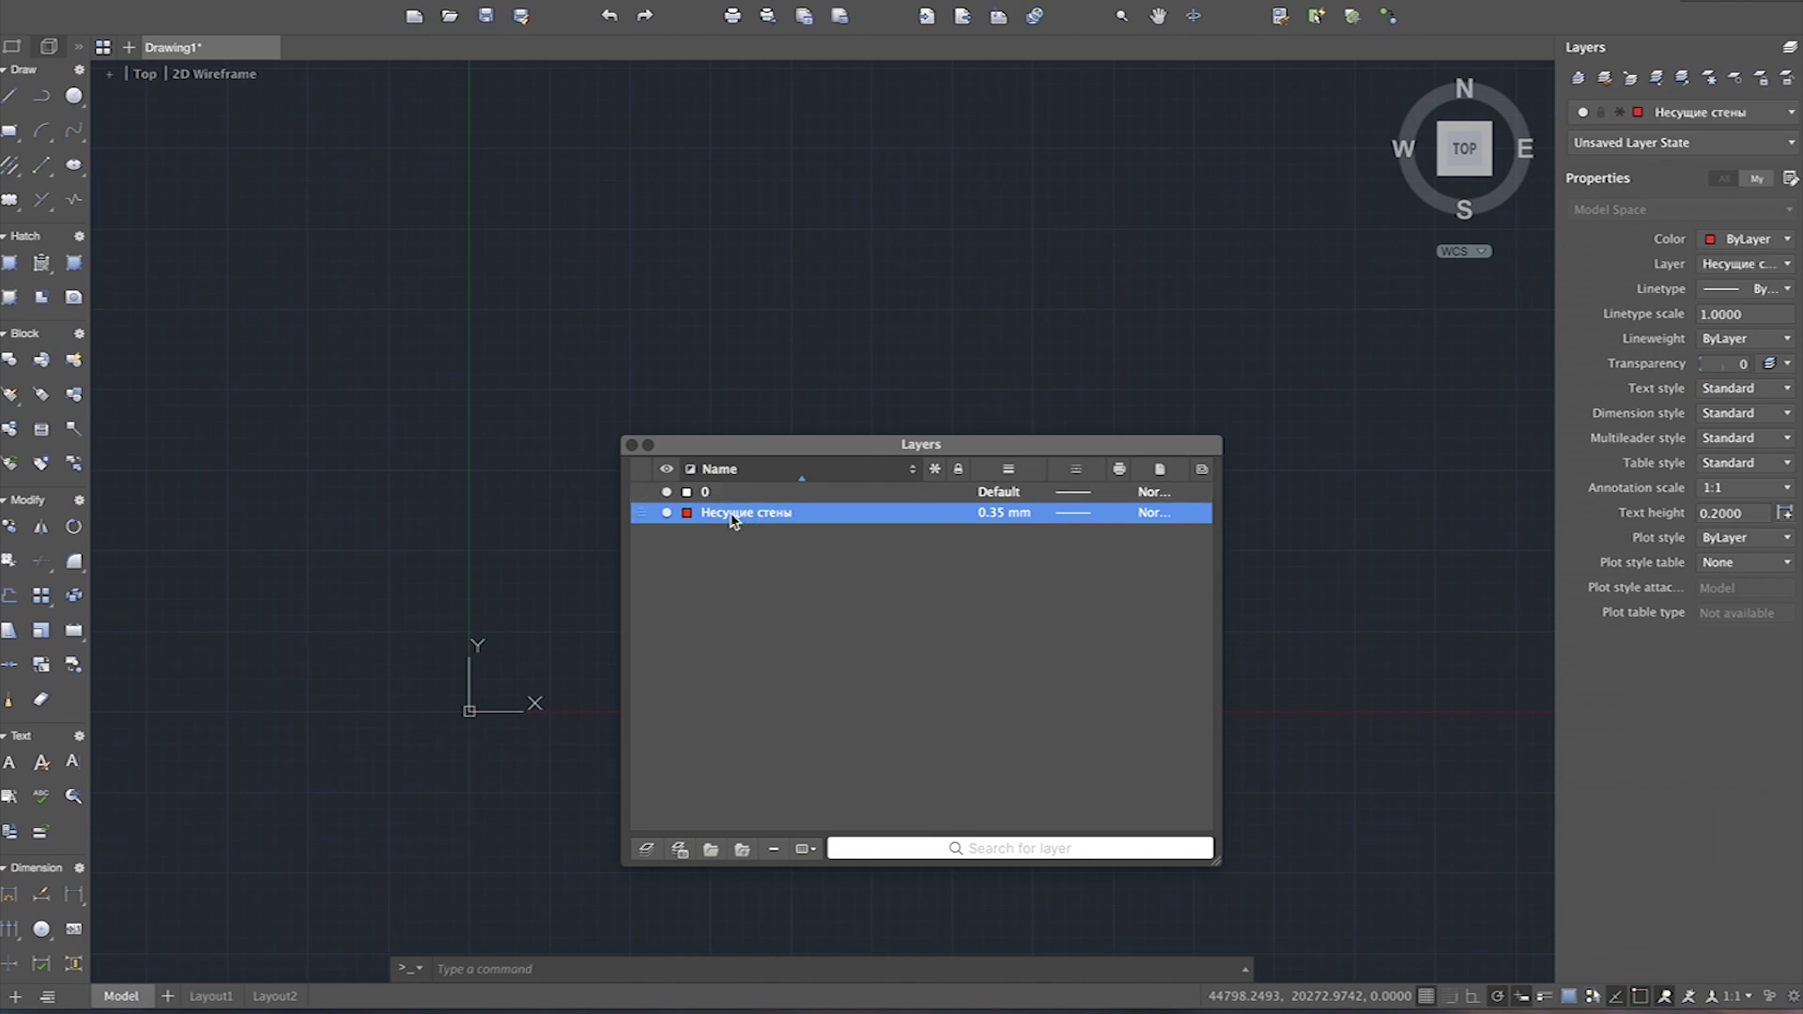
{"action": "right_click", "coordinate": [738, 517]}
{"action": "left_click", "coordinate": [781, 577]}
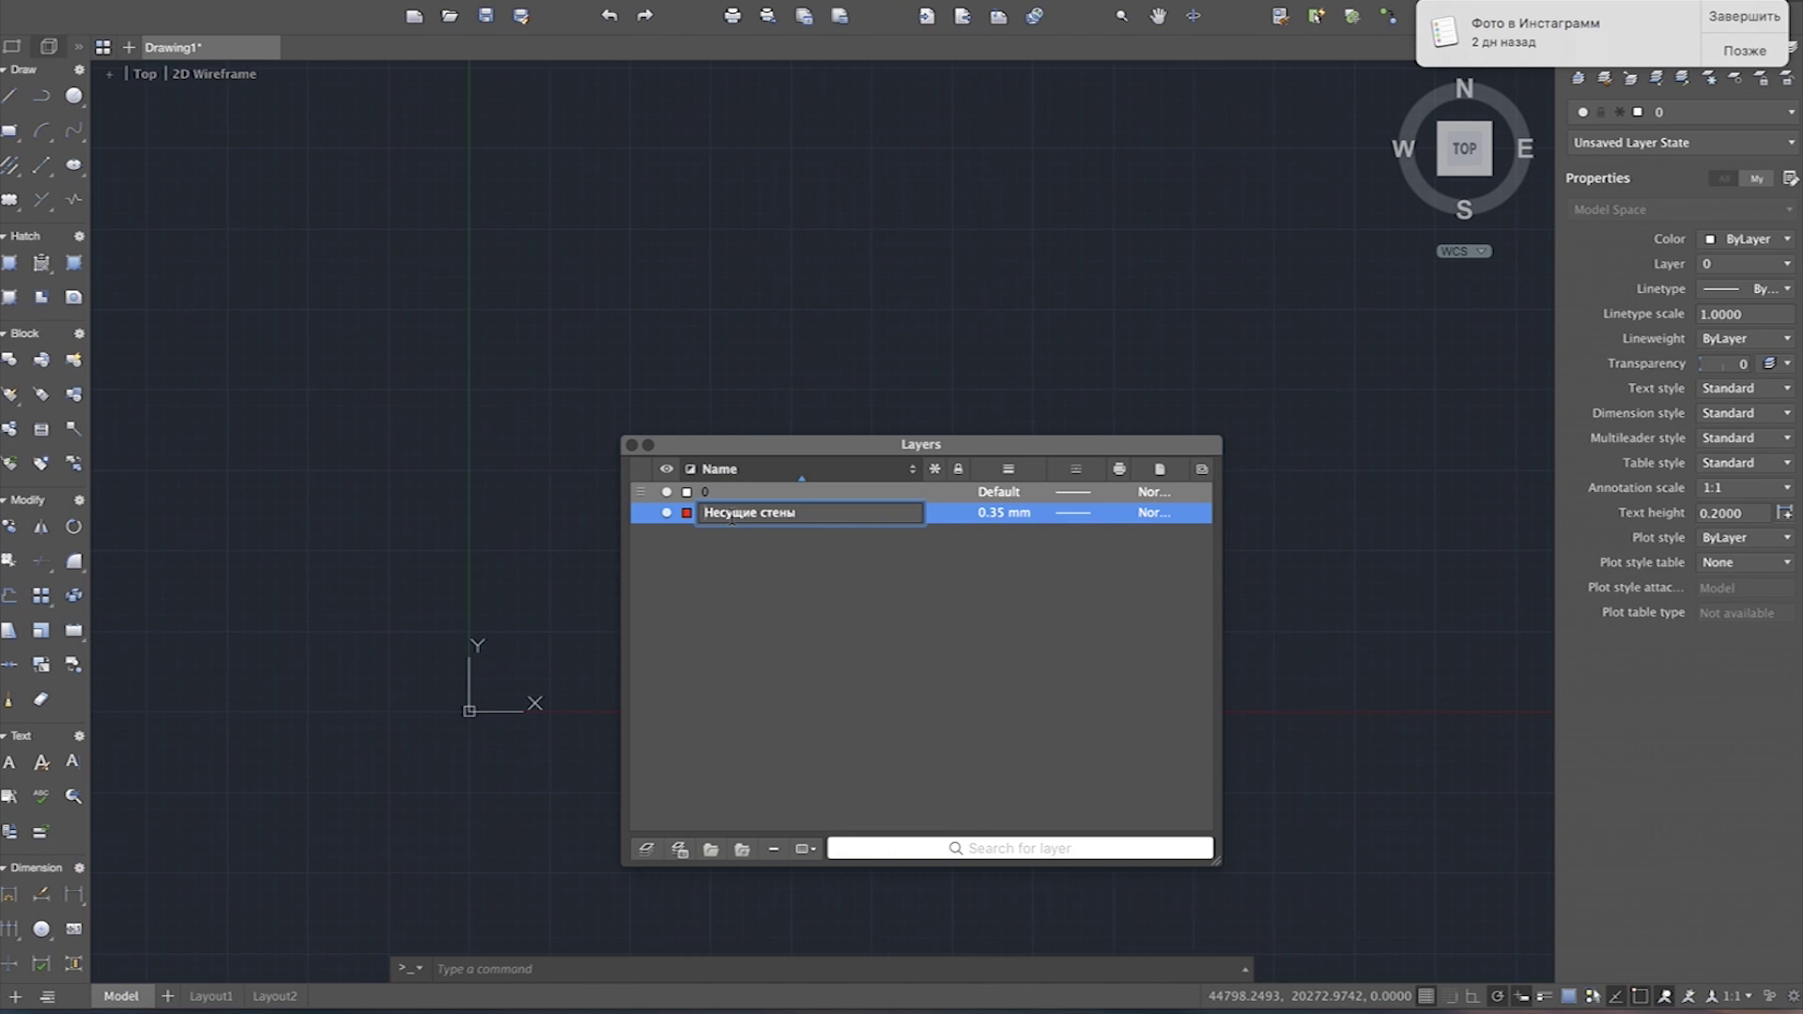
{"action": "type", "text": "_"}
{"action": "type", "text": "1"}
{"action": "key", "text": "BackSpace"}
{"action": "key", "text": "Delete"}
{"action": "left_click", "coordinate": [808, 612]}
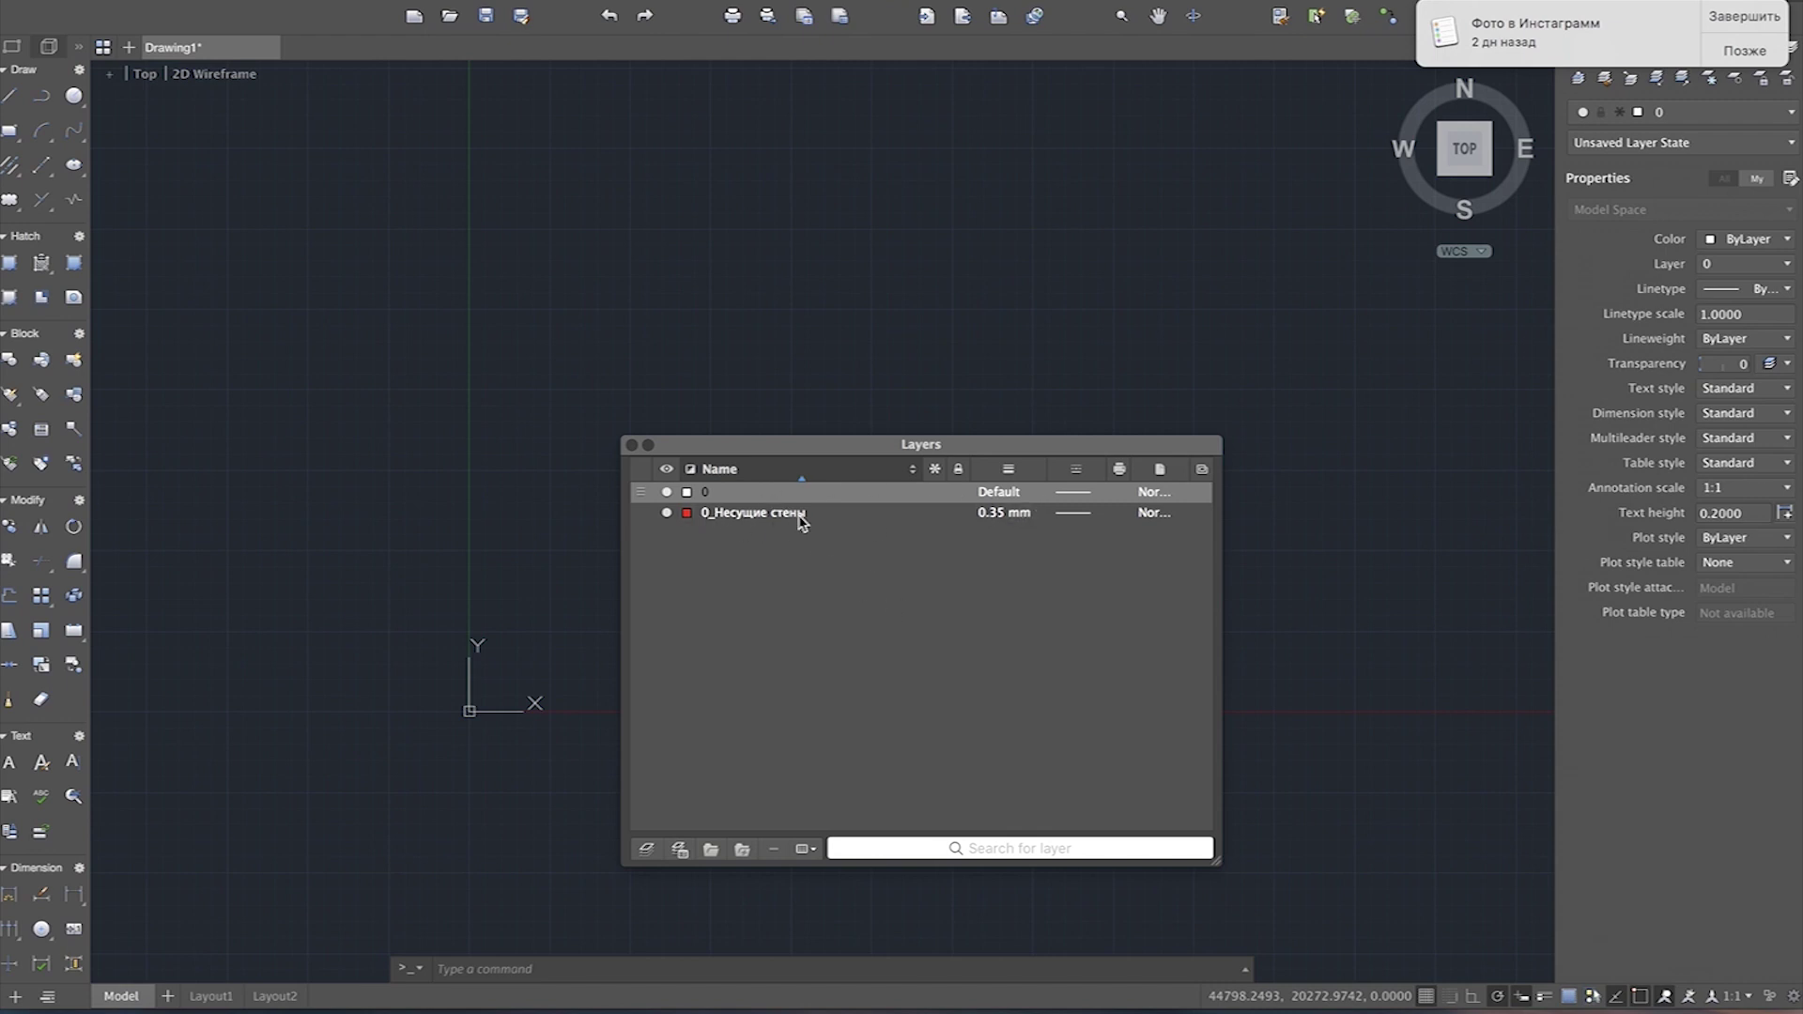
Step: Close the palette and choose 0_Несущие стены as current from the Layers dropdown
{"action": "double_click", "coordinate": [832, 522]}
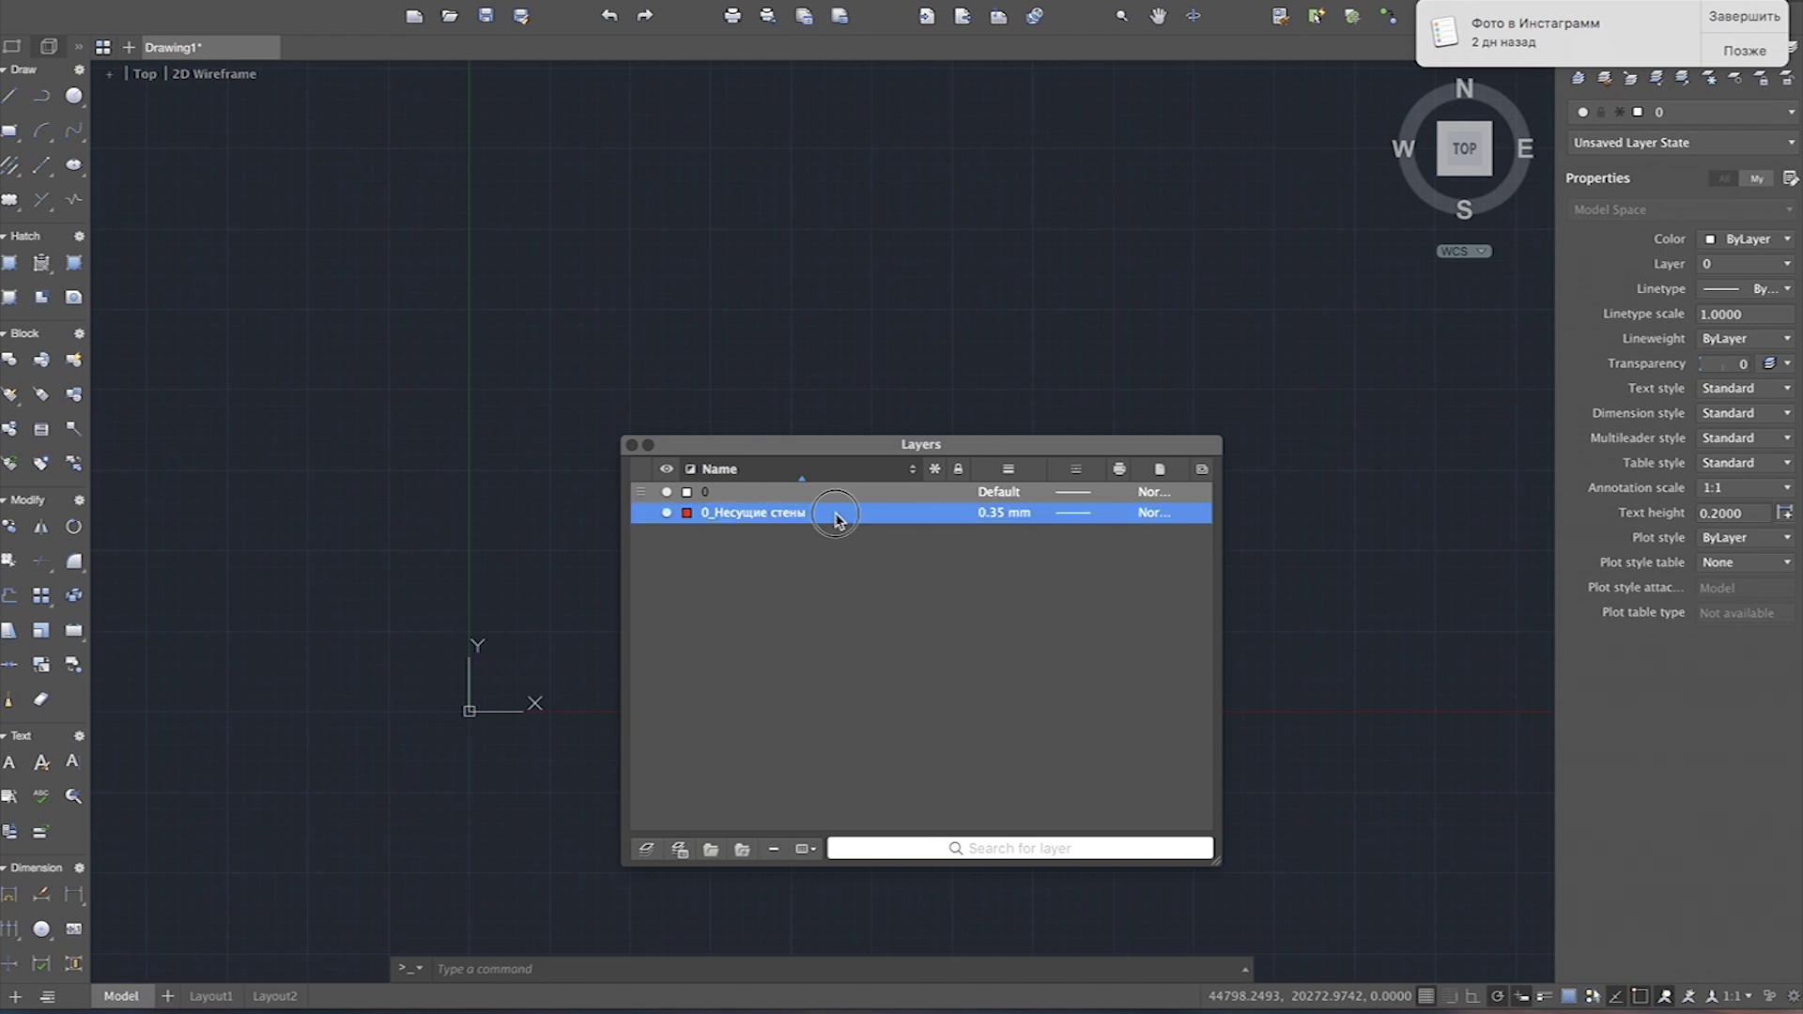
{"action": "left_click", "coordinate": [632, 446]}
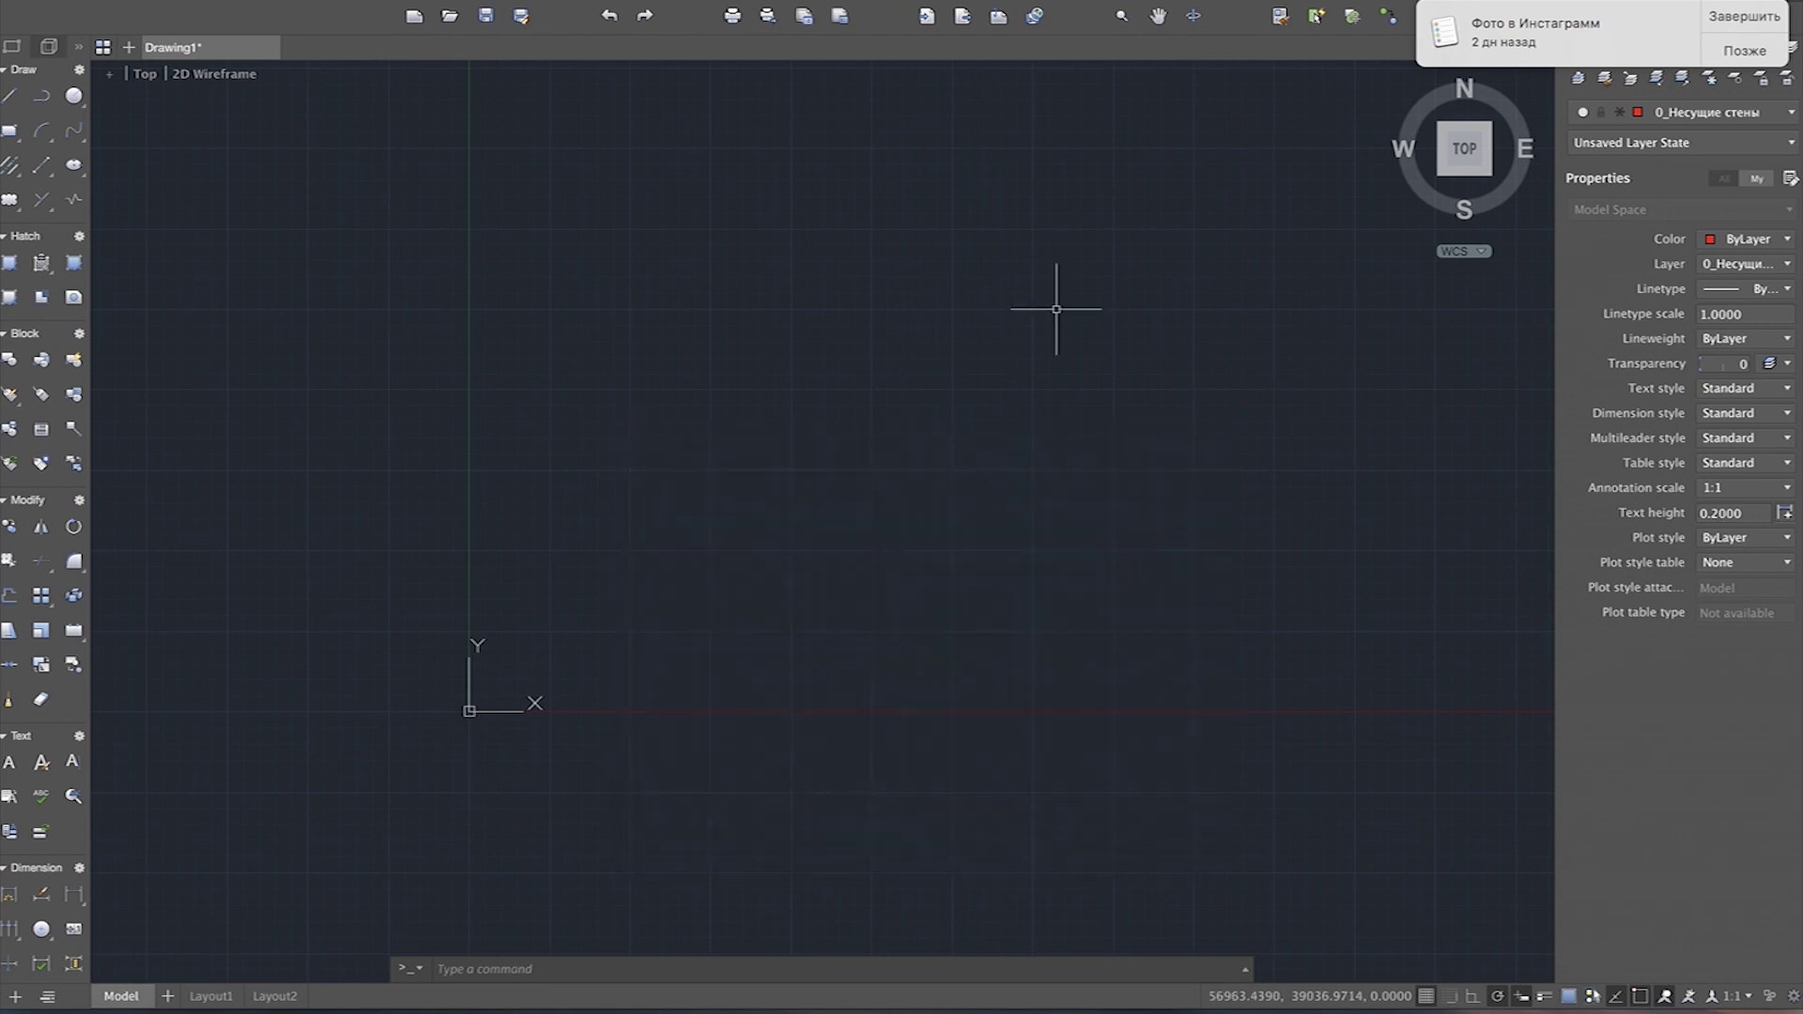
{"action": "left_click", "coordinate": [1792, 112]}
{"action": "left_click", "coordinate": [1689, 156]}
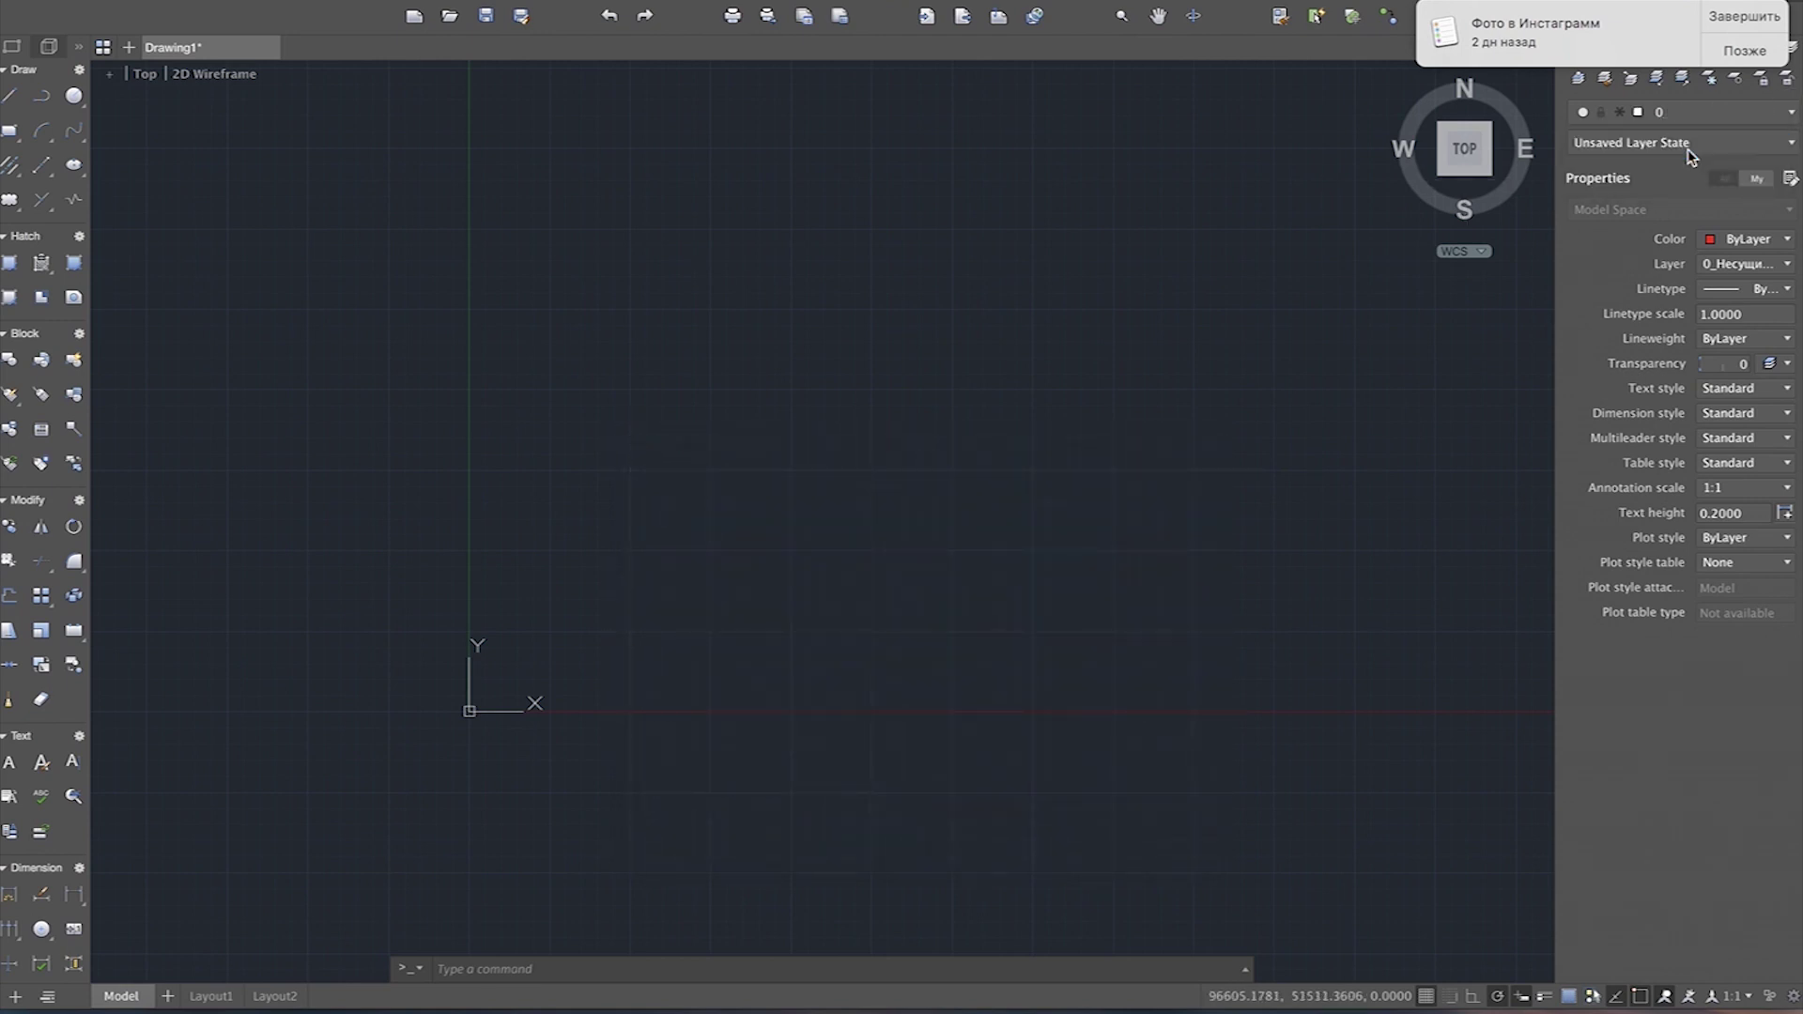
{"action": "left_click", "coordinate": [1789, 113]}
{"action": "left_click", "coordinate": [1683, 178]}
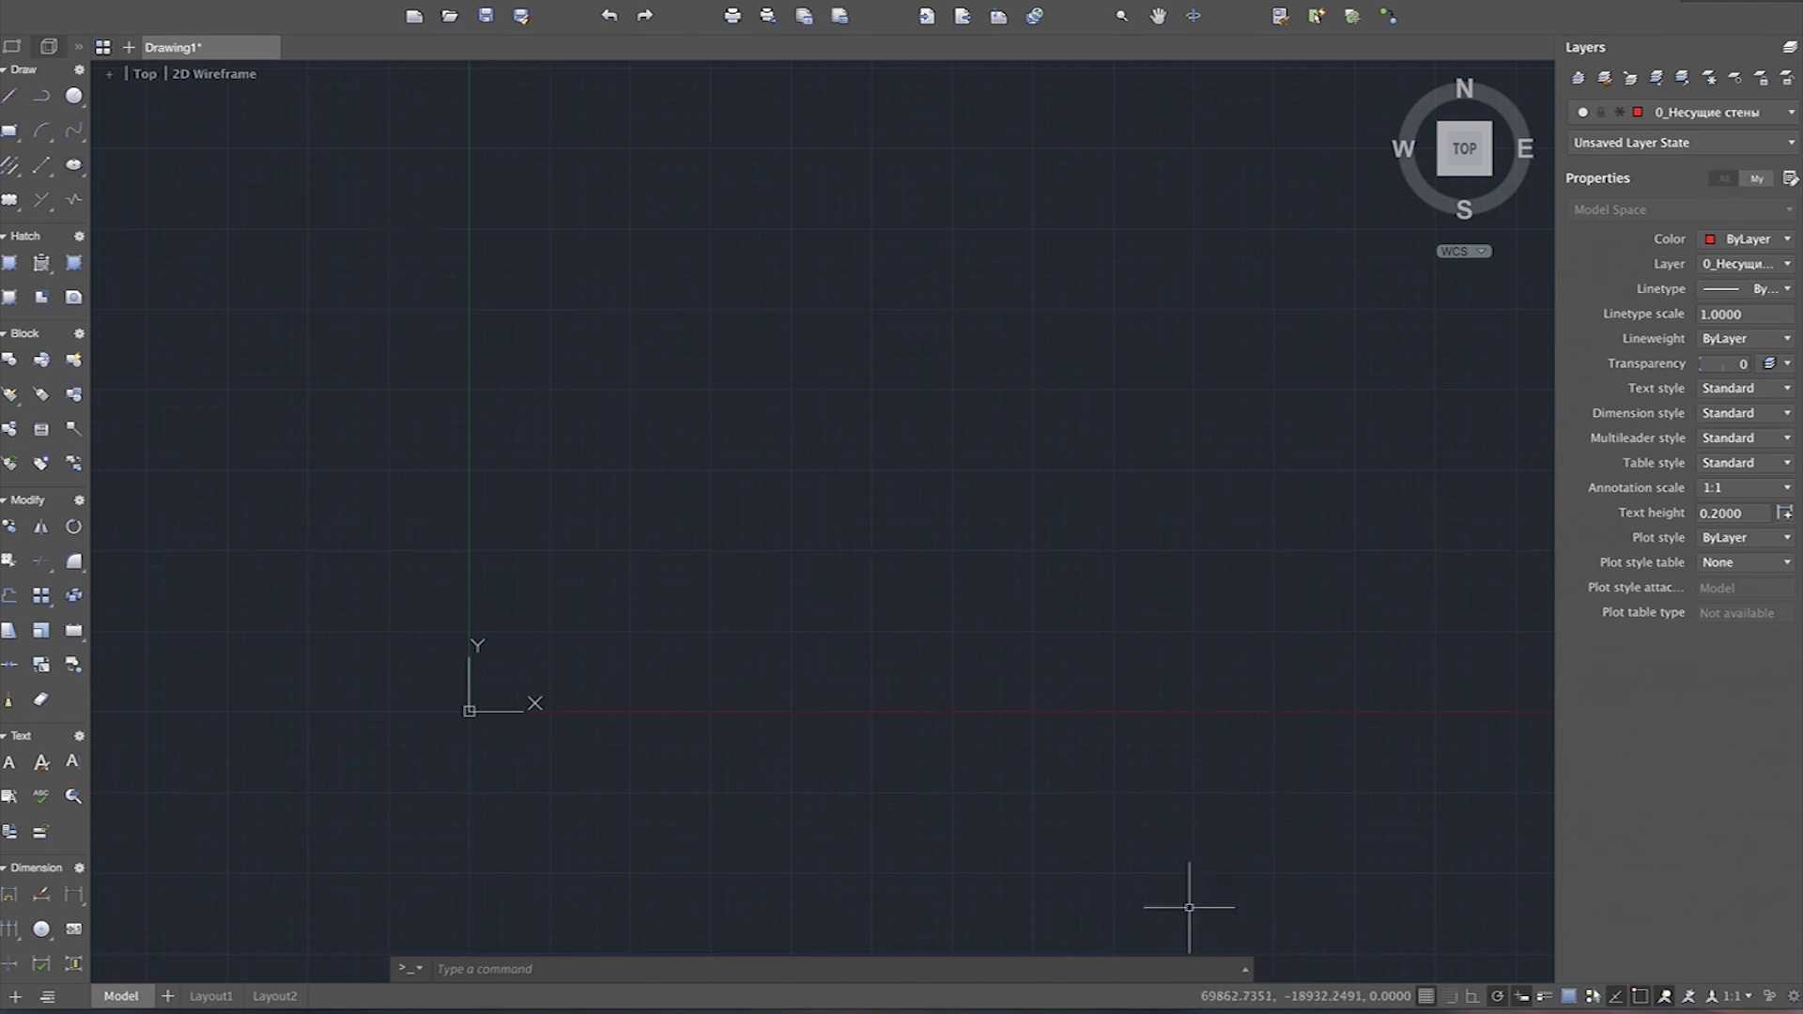
Step: Draw the first horizontal red wall line, 3000 long, from a picked start point
{"action": "left_click", "coordinate": [8, 98]}
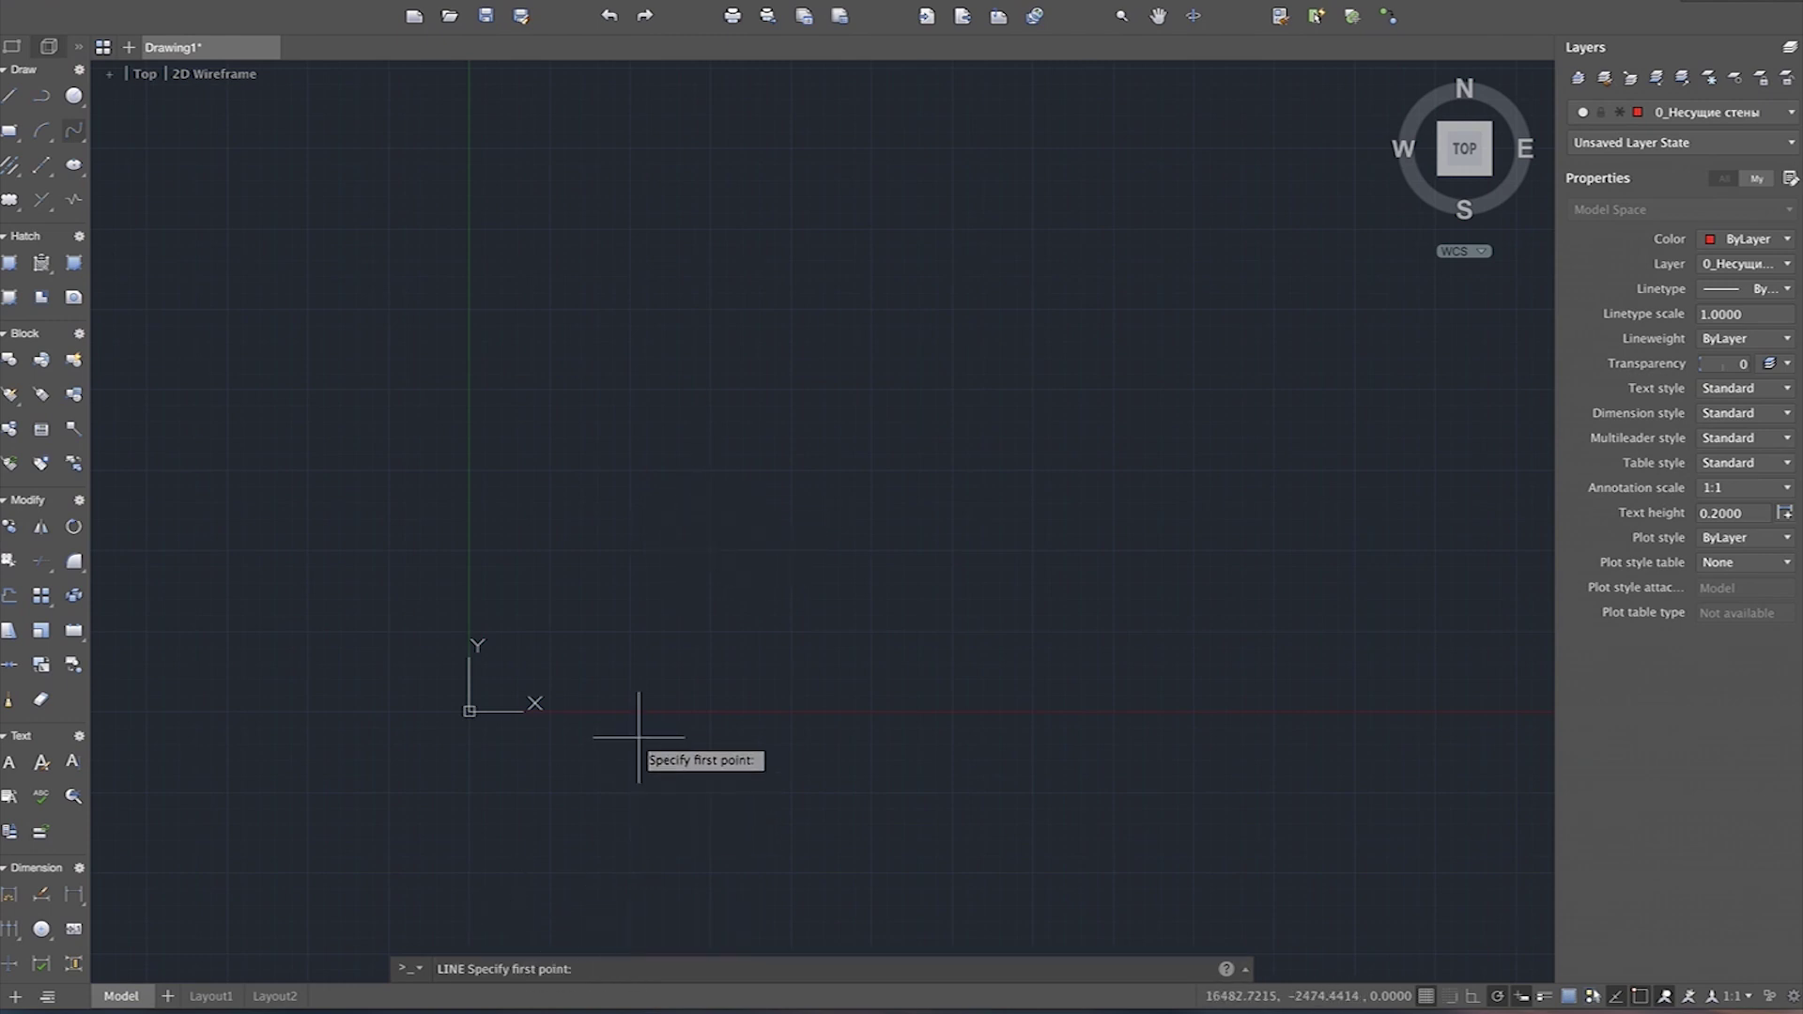
{"action": "left_click", "coordinate": [670, 636]}
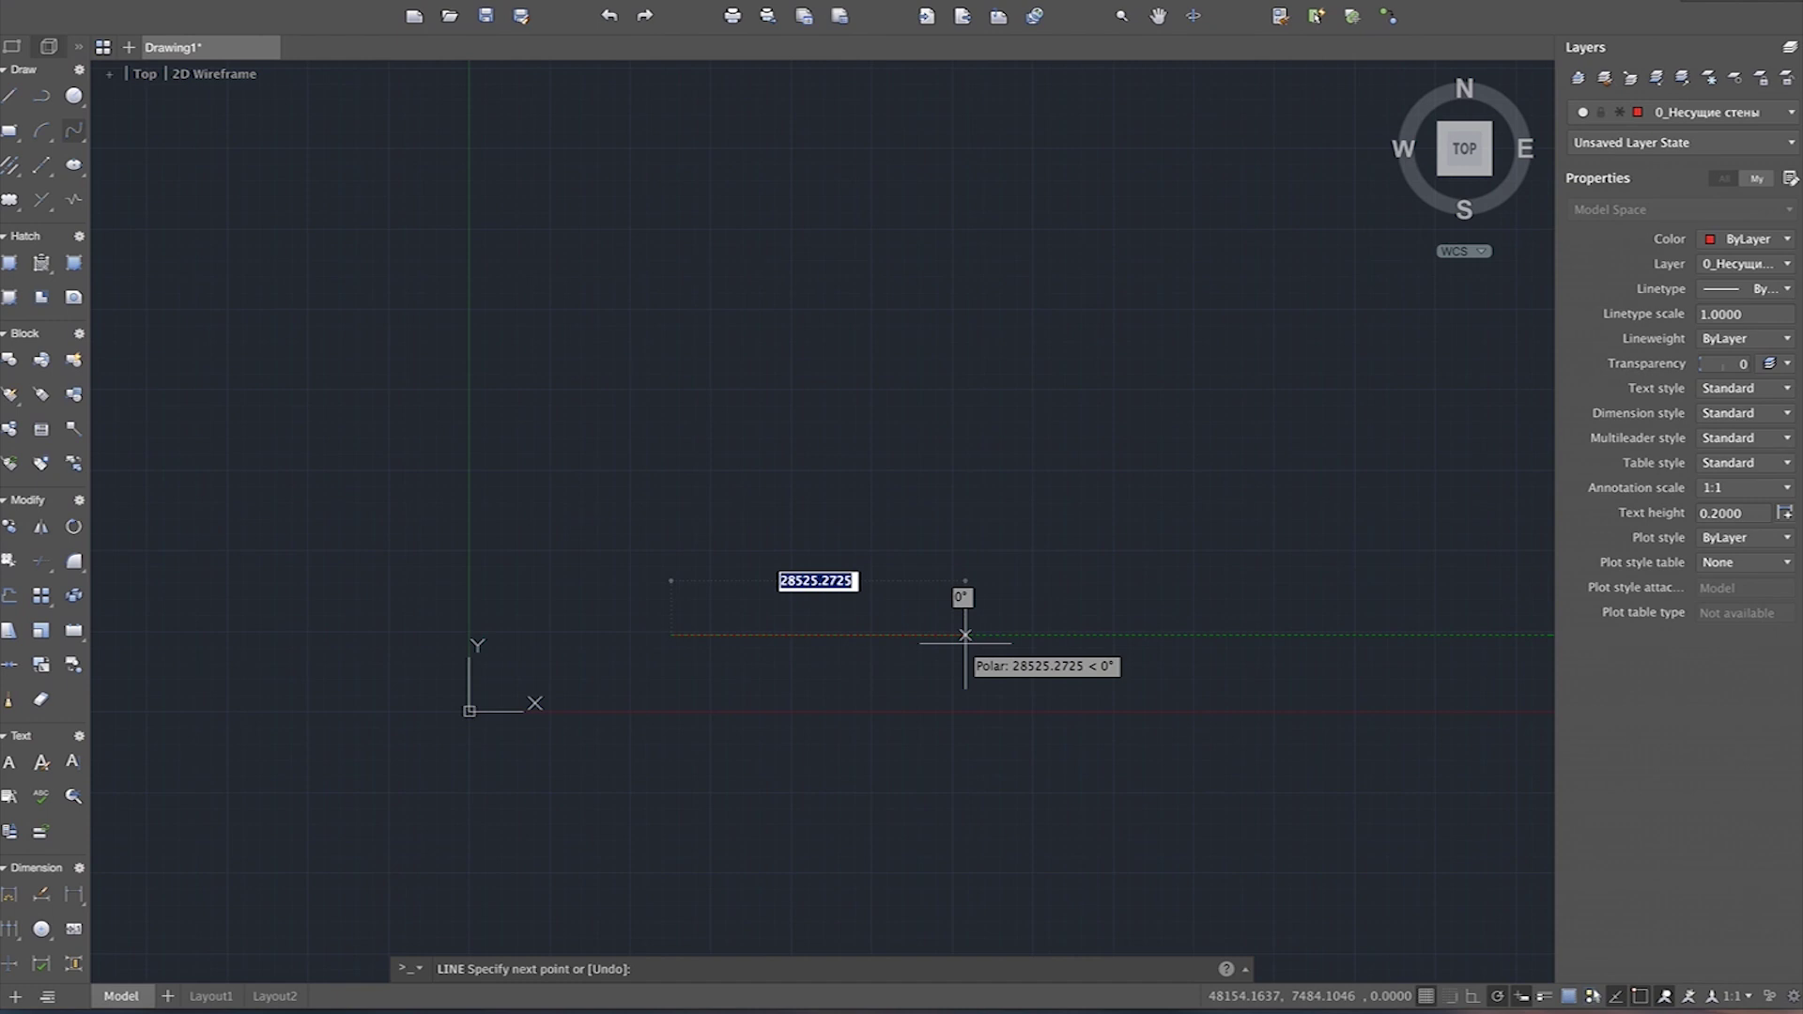
{"action": "type", "text": "3000"}
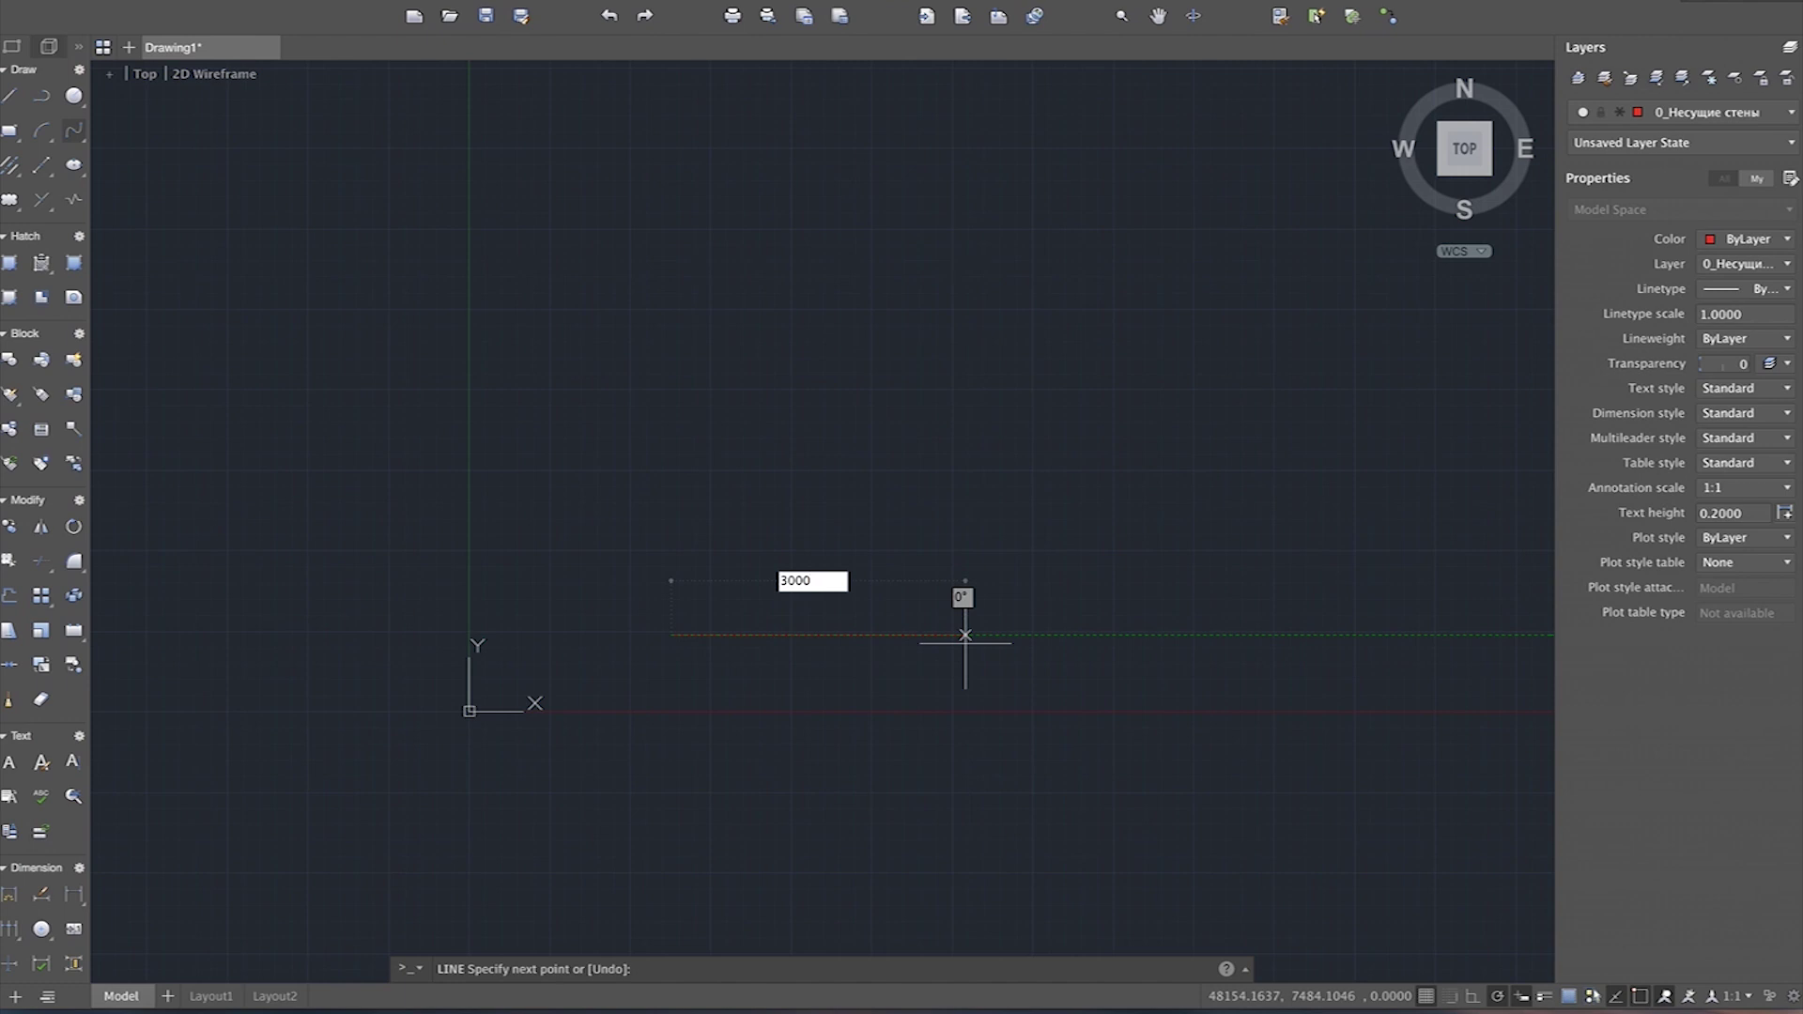
{"action": "key", "text": "Return"}
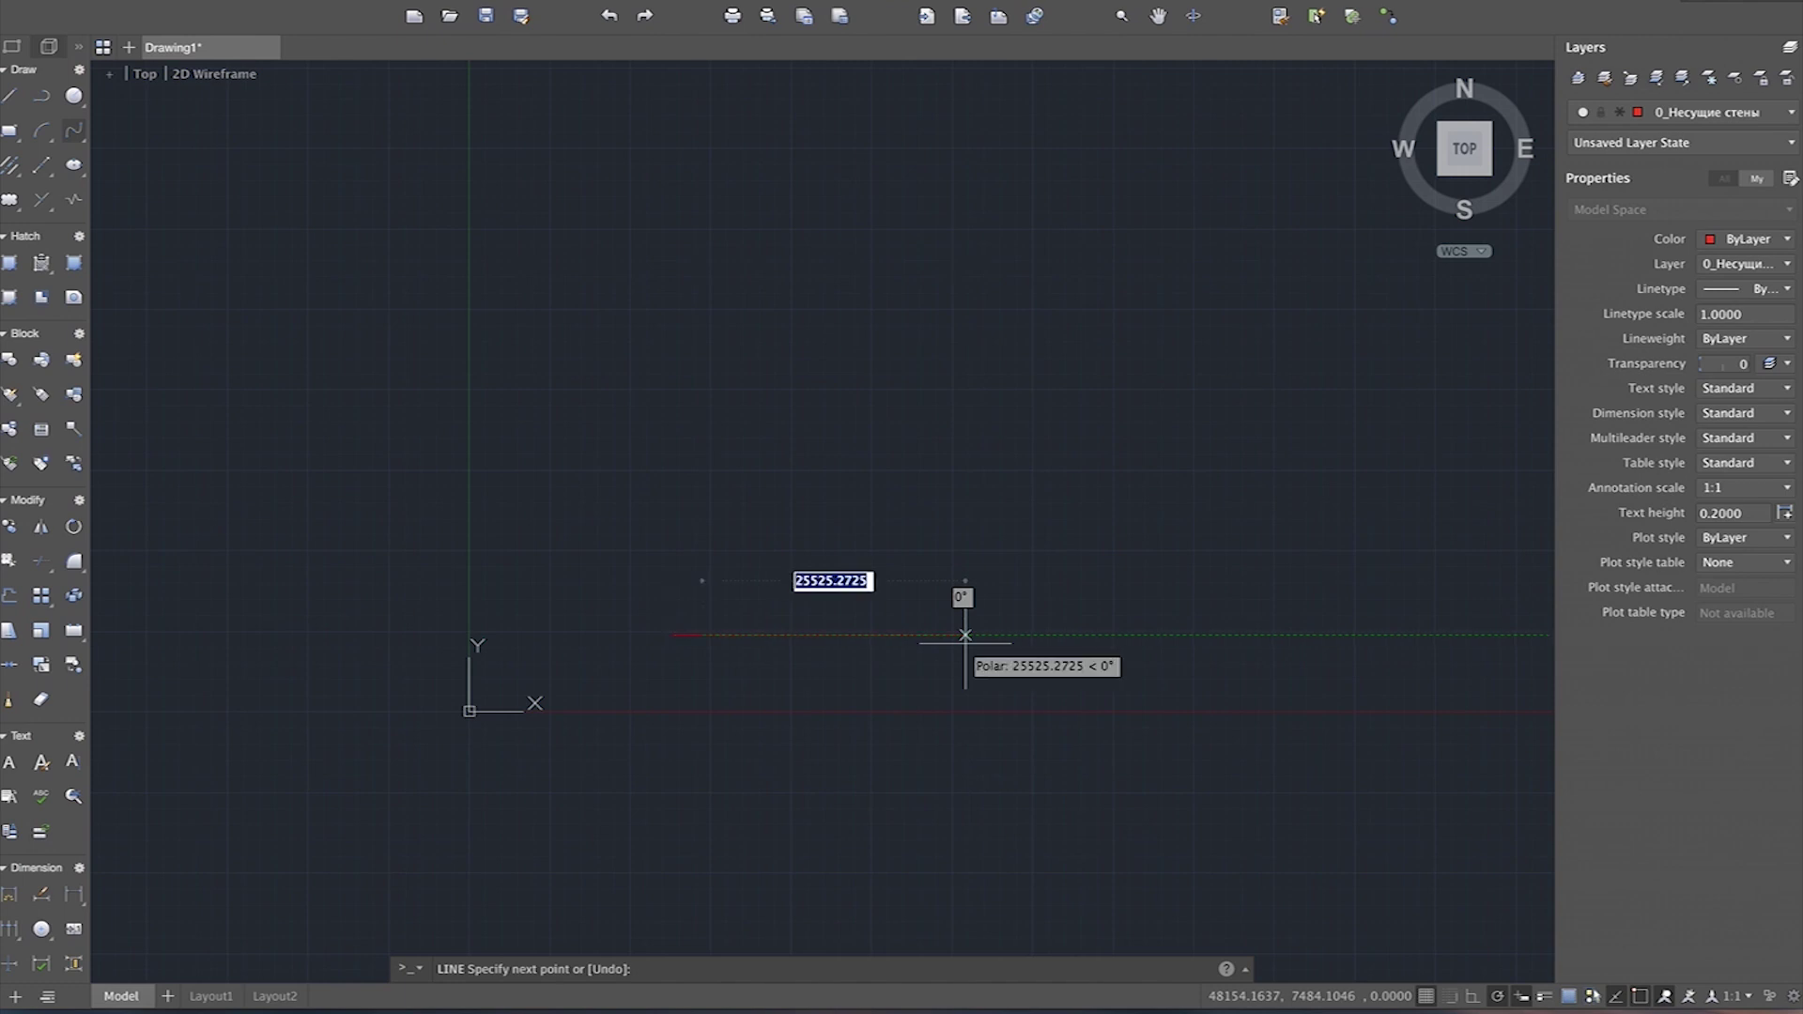
{"action": "scroll", "coordinate": [664, 664], "scroll_direction": "up", "scroll_amount": 2}
{"action": "scroll", "coordinate": [934, 370], "scroll_direction": "up", "scroll_amount": 2}
{"action": "scroll", "coordinate": [894, 507], "scroll_direction": "up", "scroll_amount": 1}
{"action": "scroll", "coordinate": [894, 507], "scroll_direction": "down", "scroll_amount": 3}
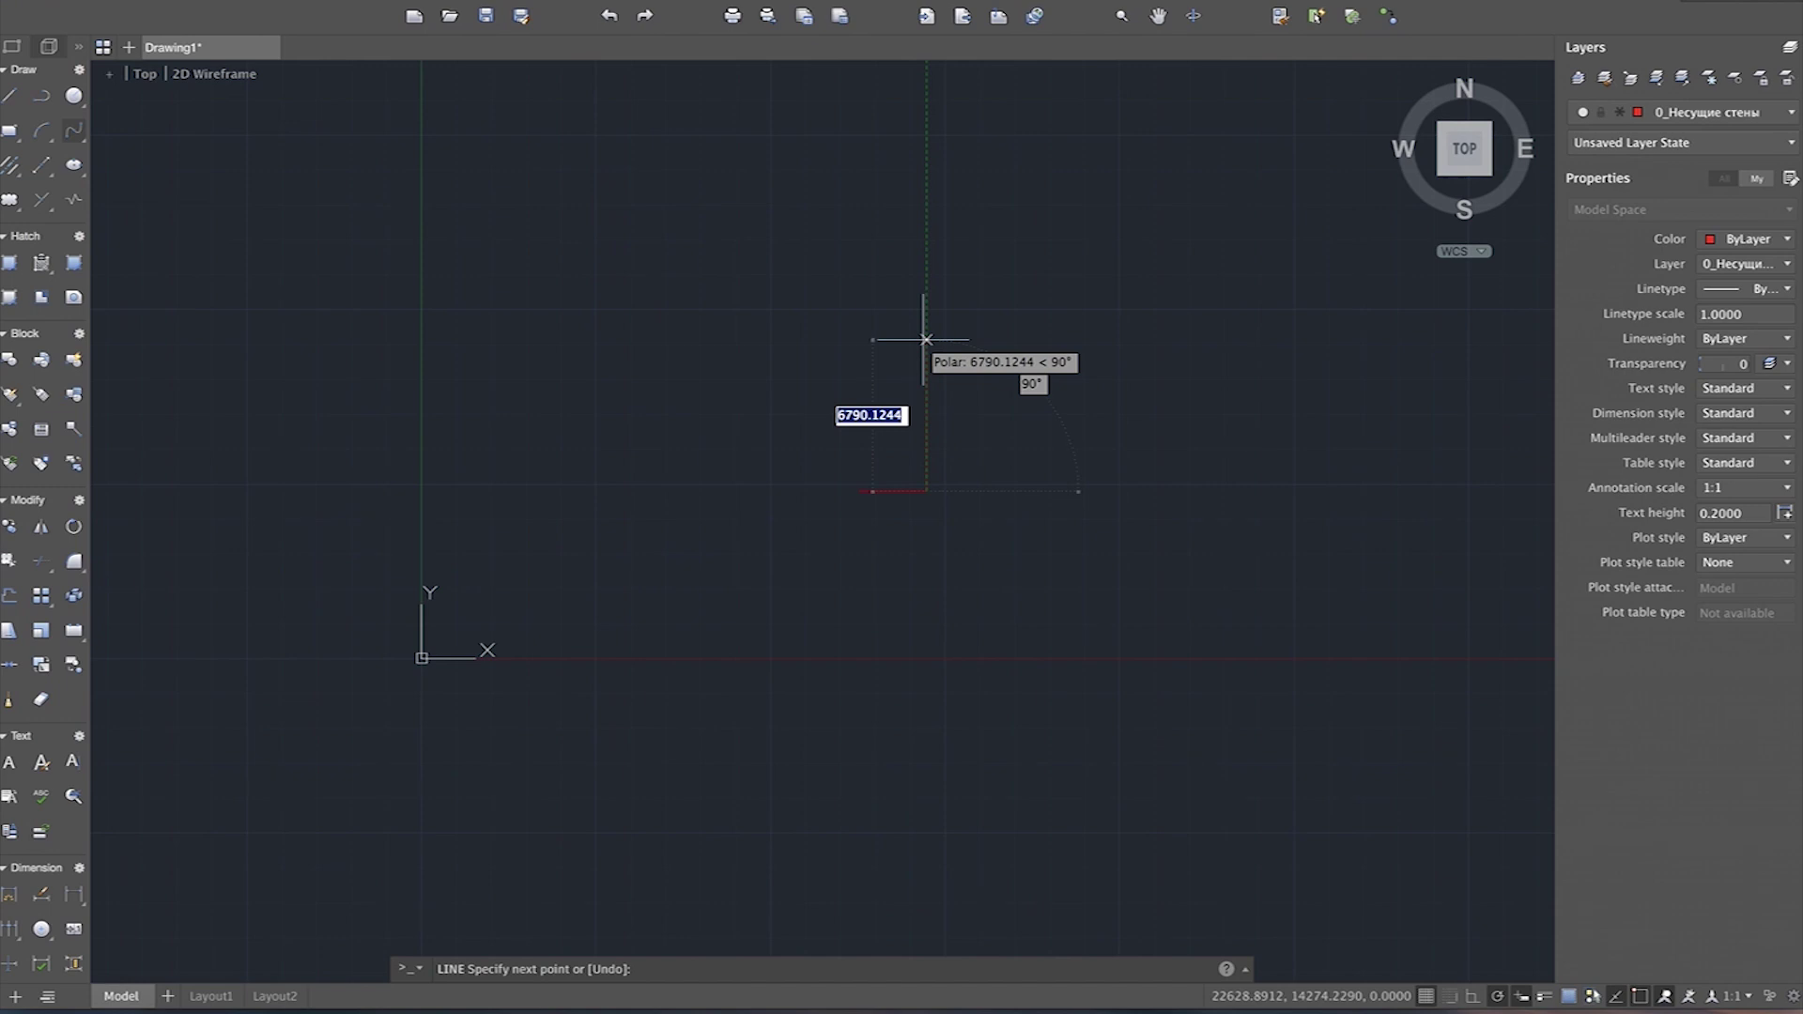
Step: Check object snaps and 90° polar tracking, then extend the wall 6000 upward
{"action": "left_click", "coordinate": [1616, 1001]}
{"action": "left_click", "coordinate": [1616, 1003]}
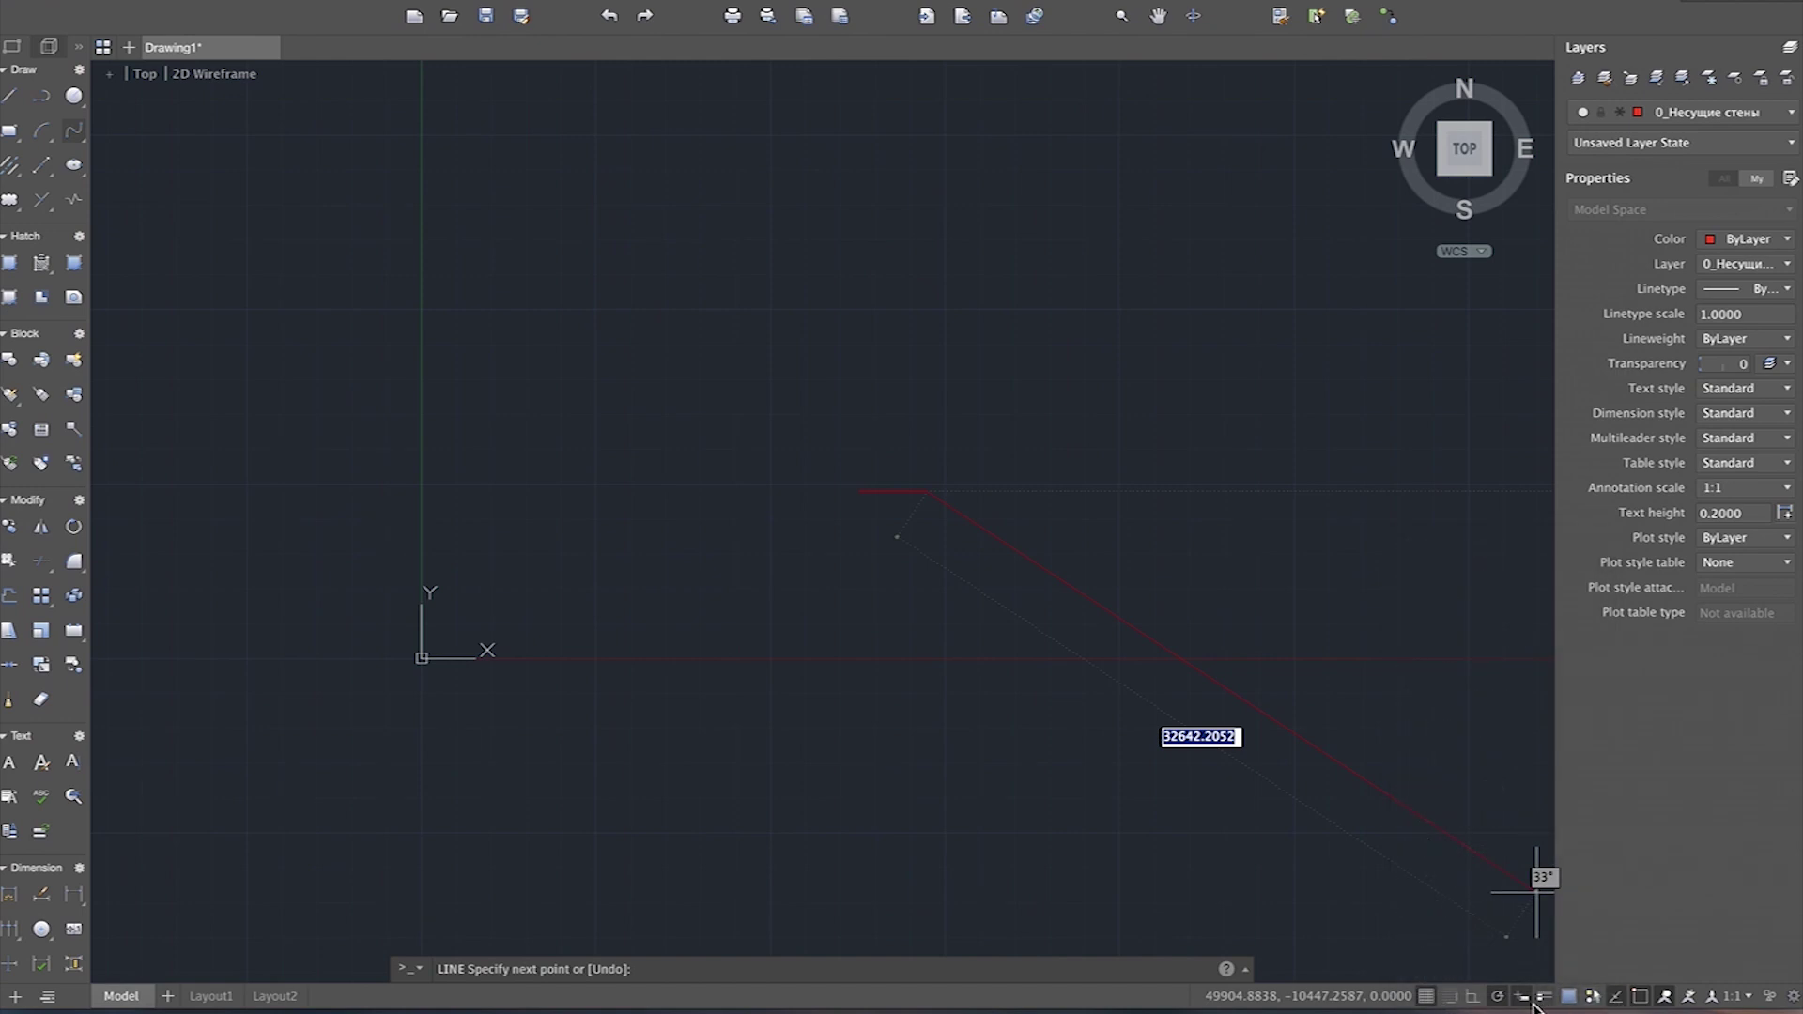
{"action": "left_click", "coordinate": [1497, 1003]}
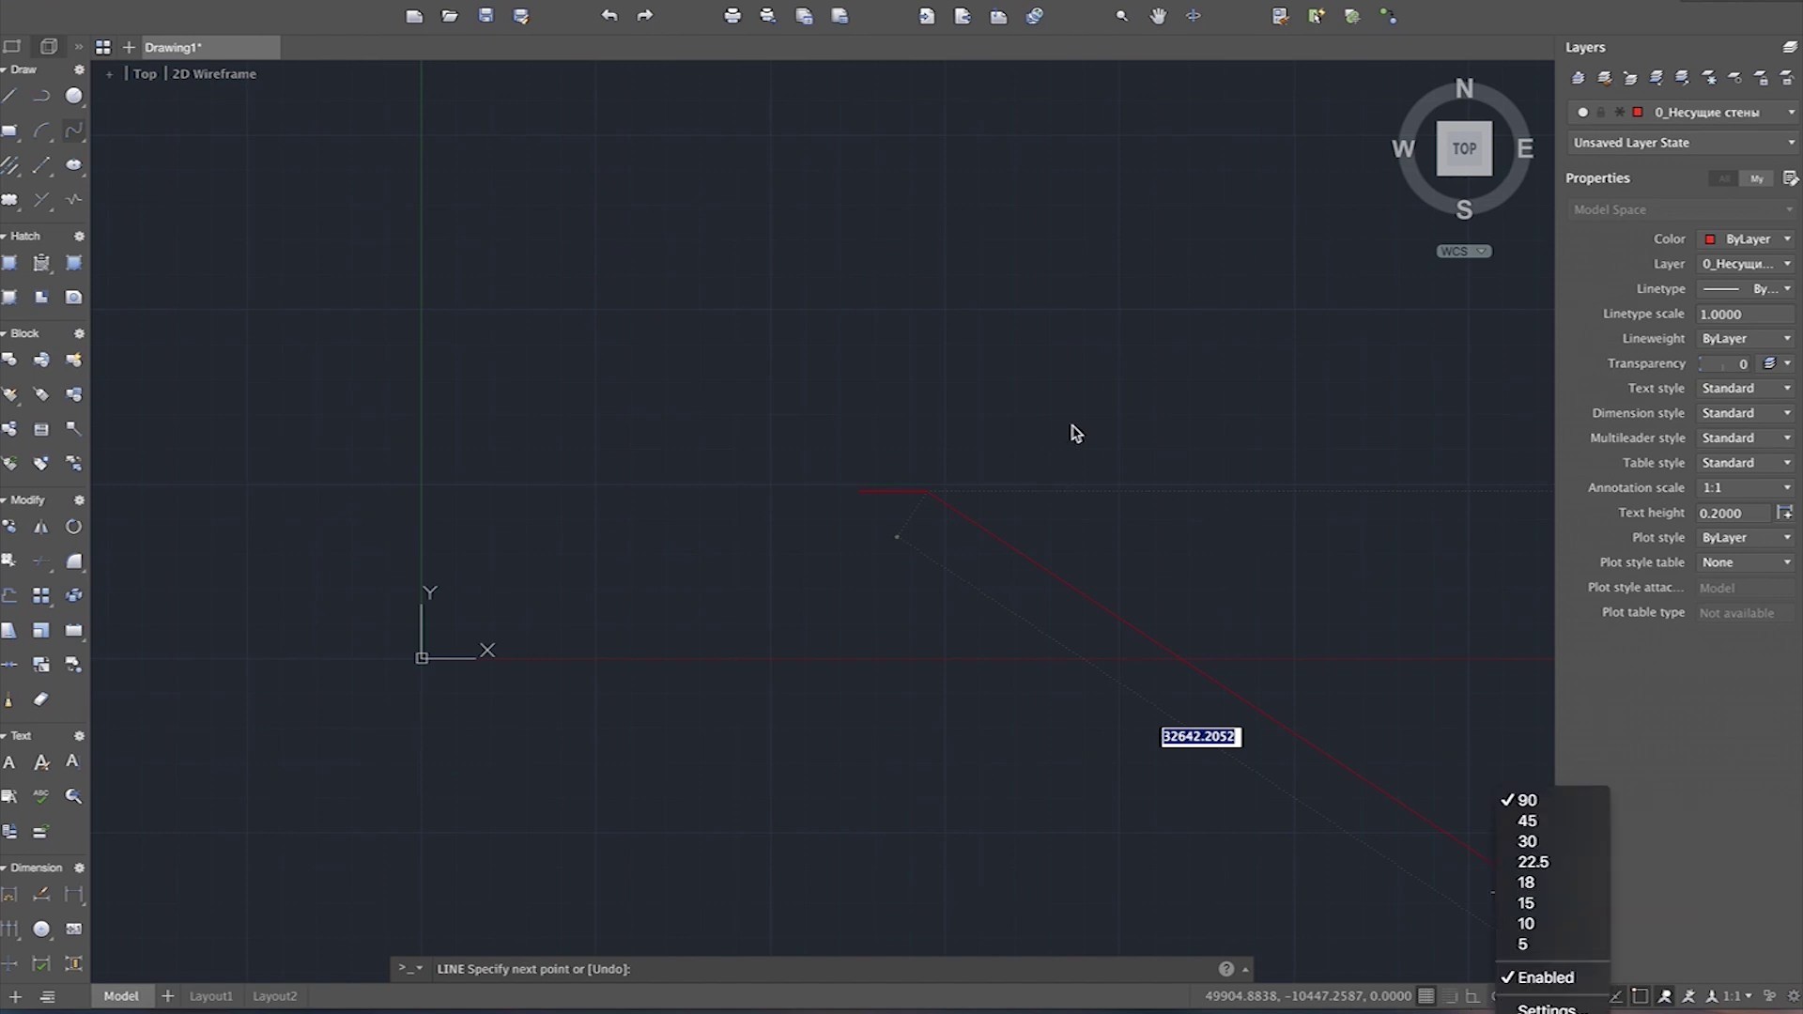
{"action": "left_click", "coordinate": [1526, 882]}
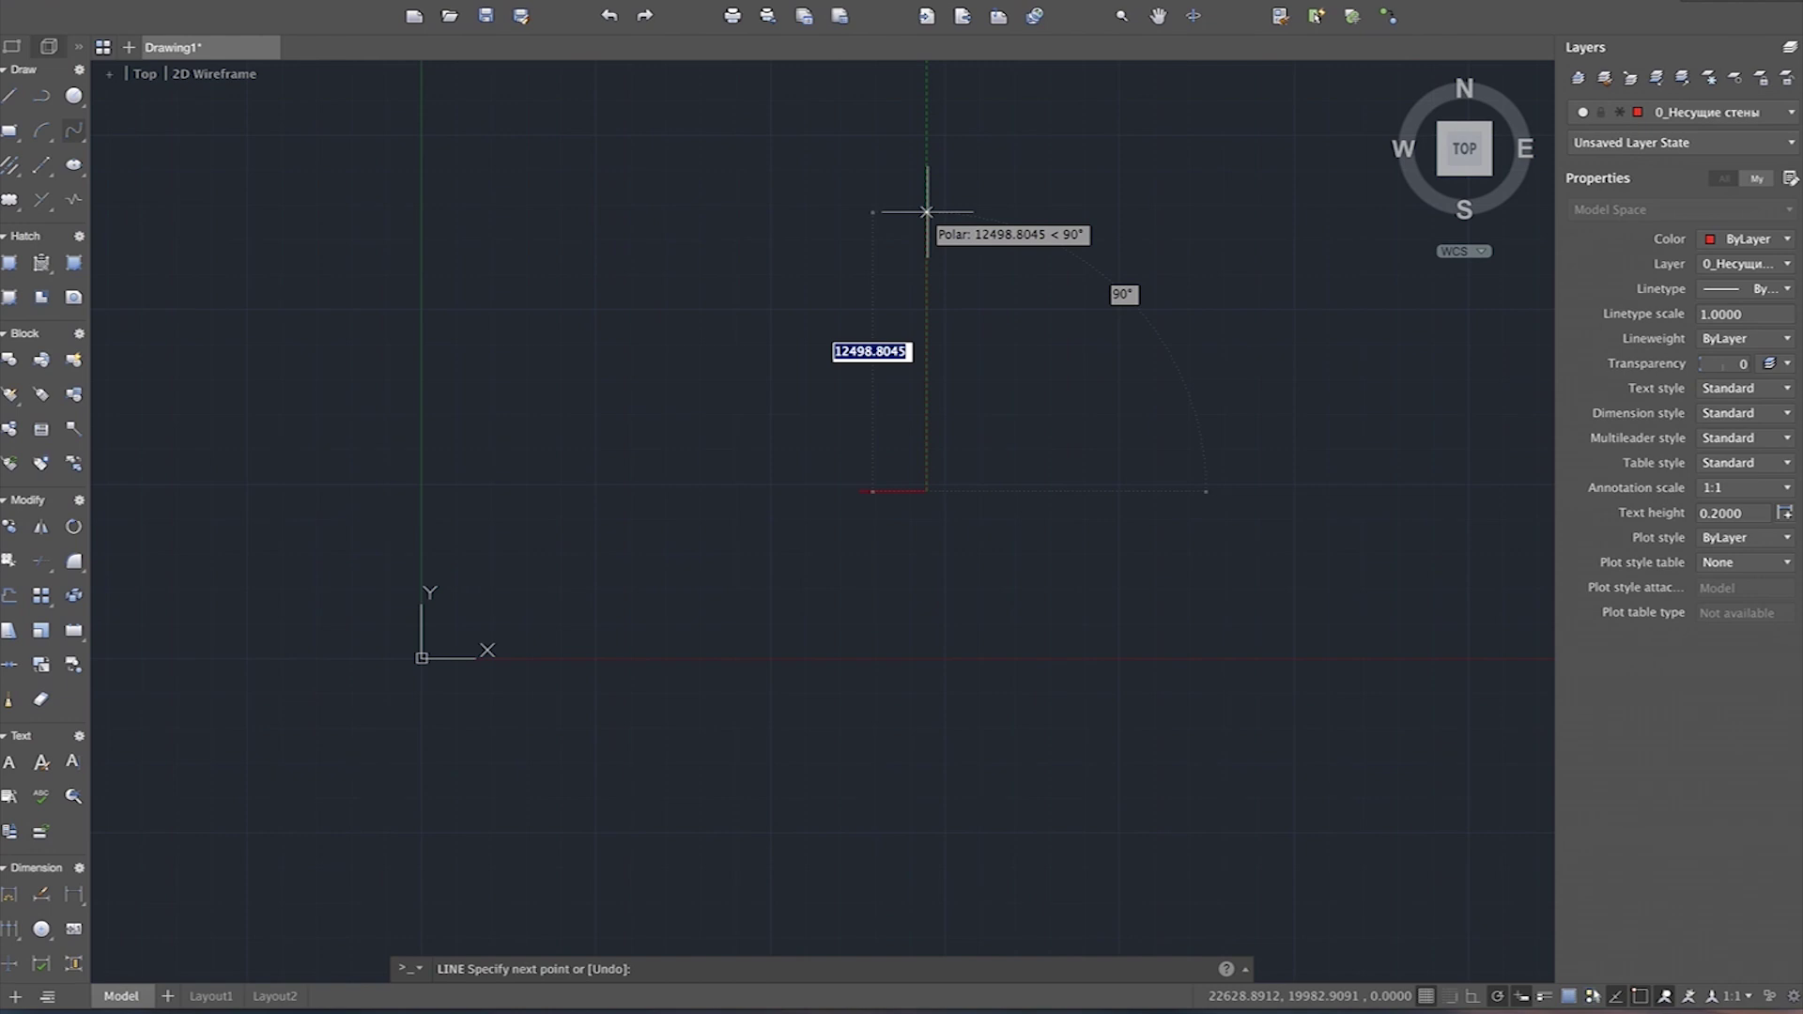
{"action": "type", "text": "6000"}
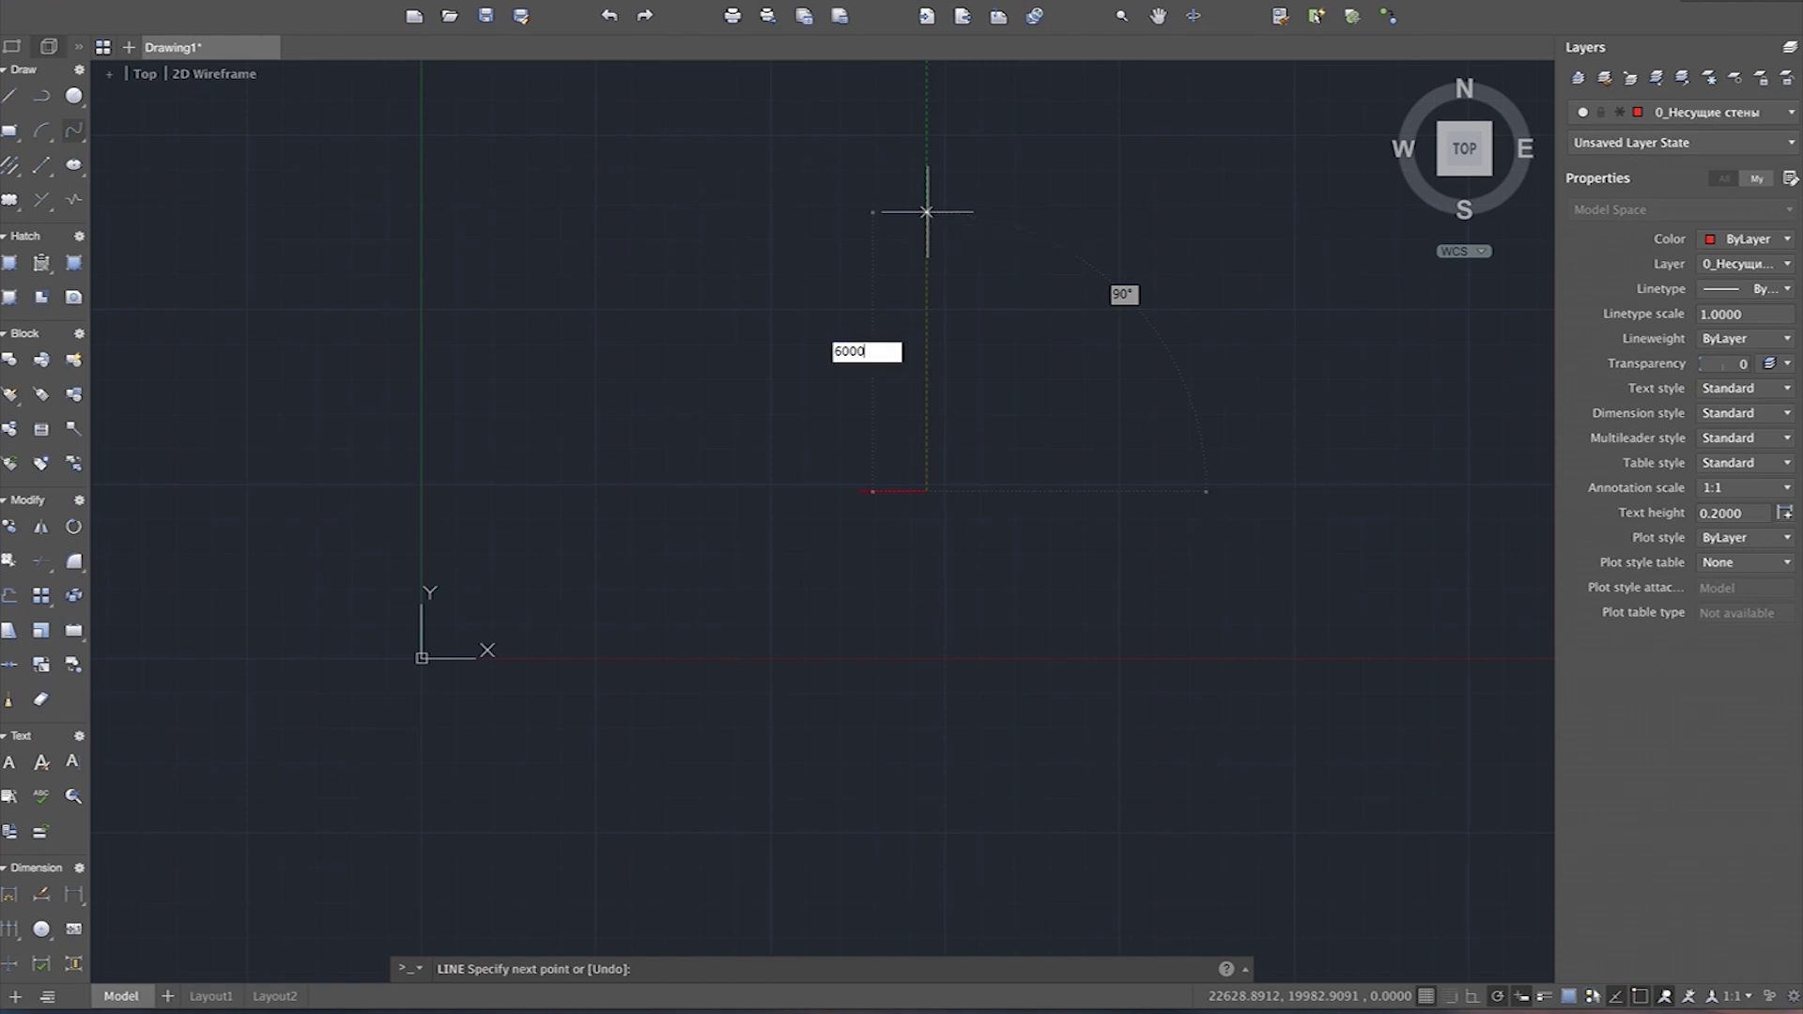
{"action": "key", "text": "Return"}
{"action": "scroll", "coordinate": [913, 394], "scroll_direction": "up", "scroll_amount": 4}
{"action": "scroll", "coordinate": [884, 363], "scroll_direction": "up", "scroll_amount": 2}
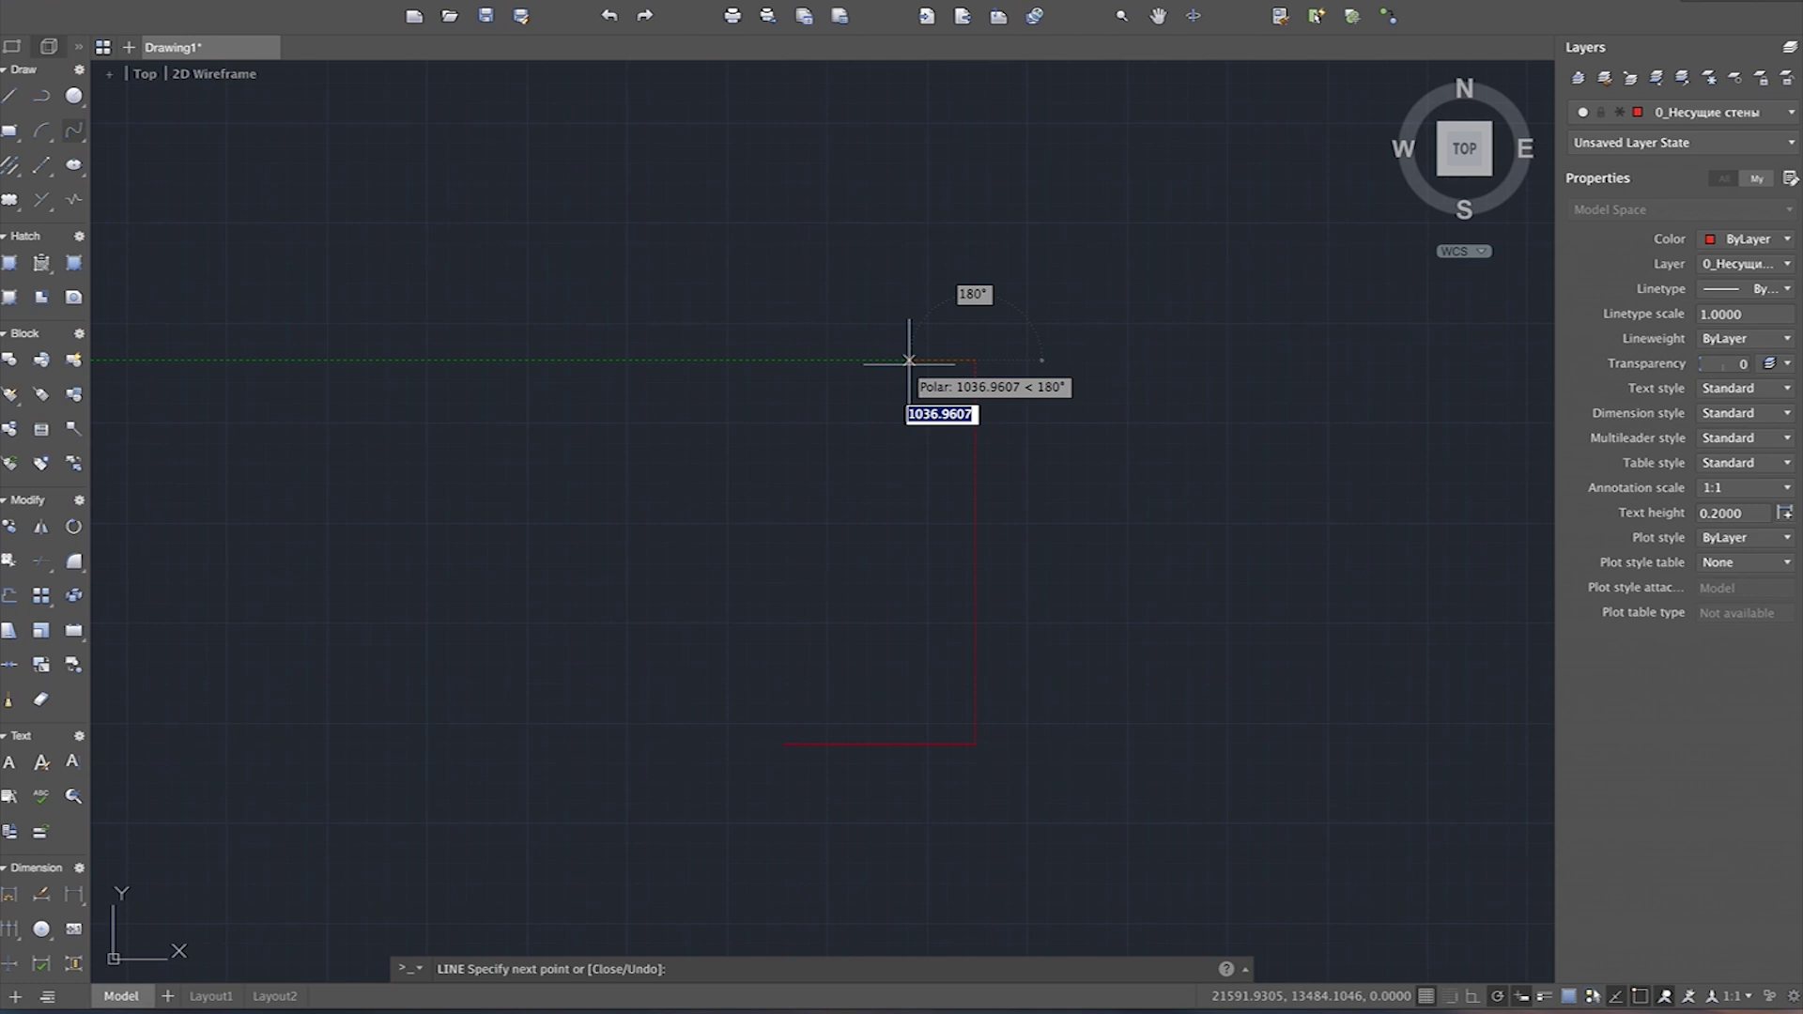
Step: Add a 500 return leftward and a 250 stub upward, then end the line
{"action": "type", "text": "500"}
{"action": "key", "text": "Return"}
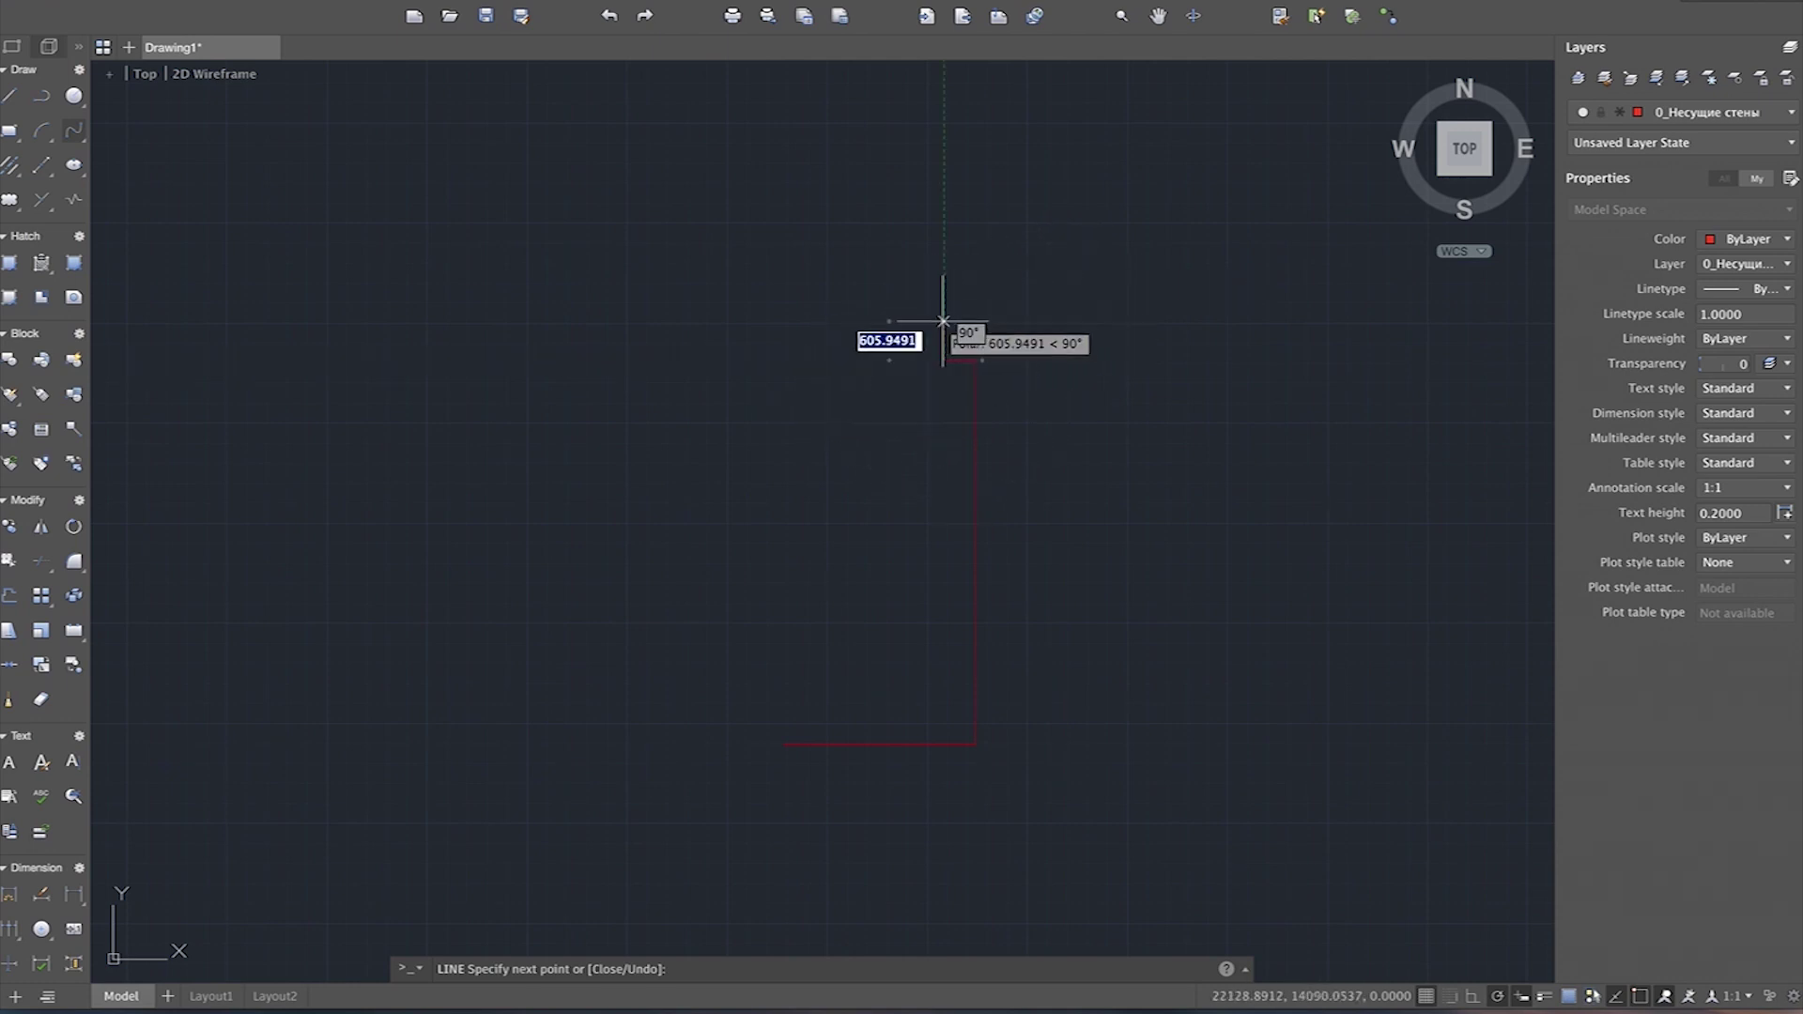
{"action": "scroll", "coordinate": [976, 328], "scroll_direction": "up", "scroll_amount": 3}
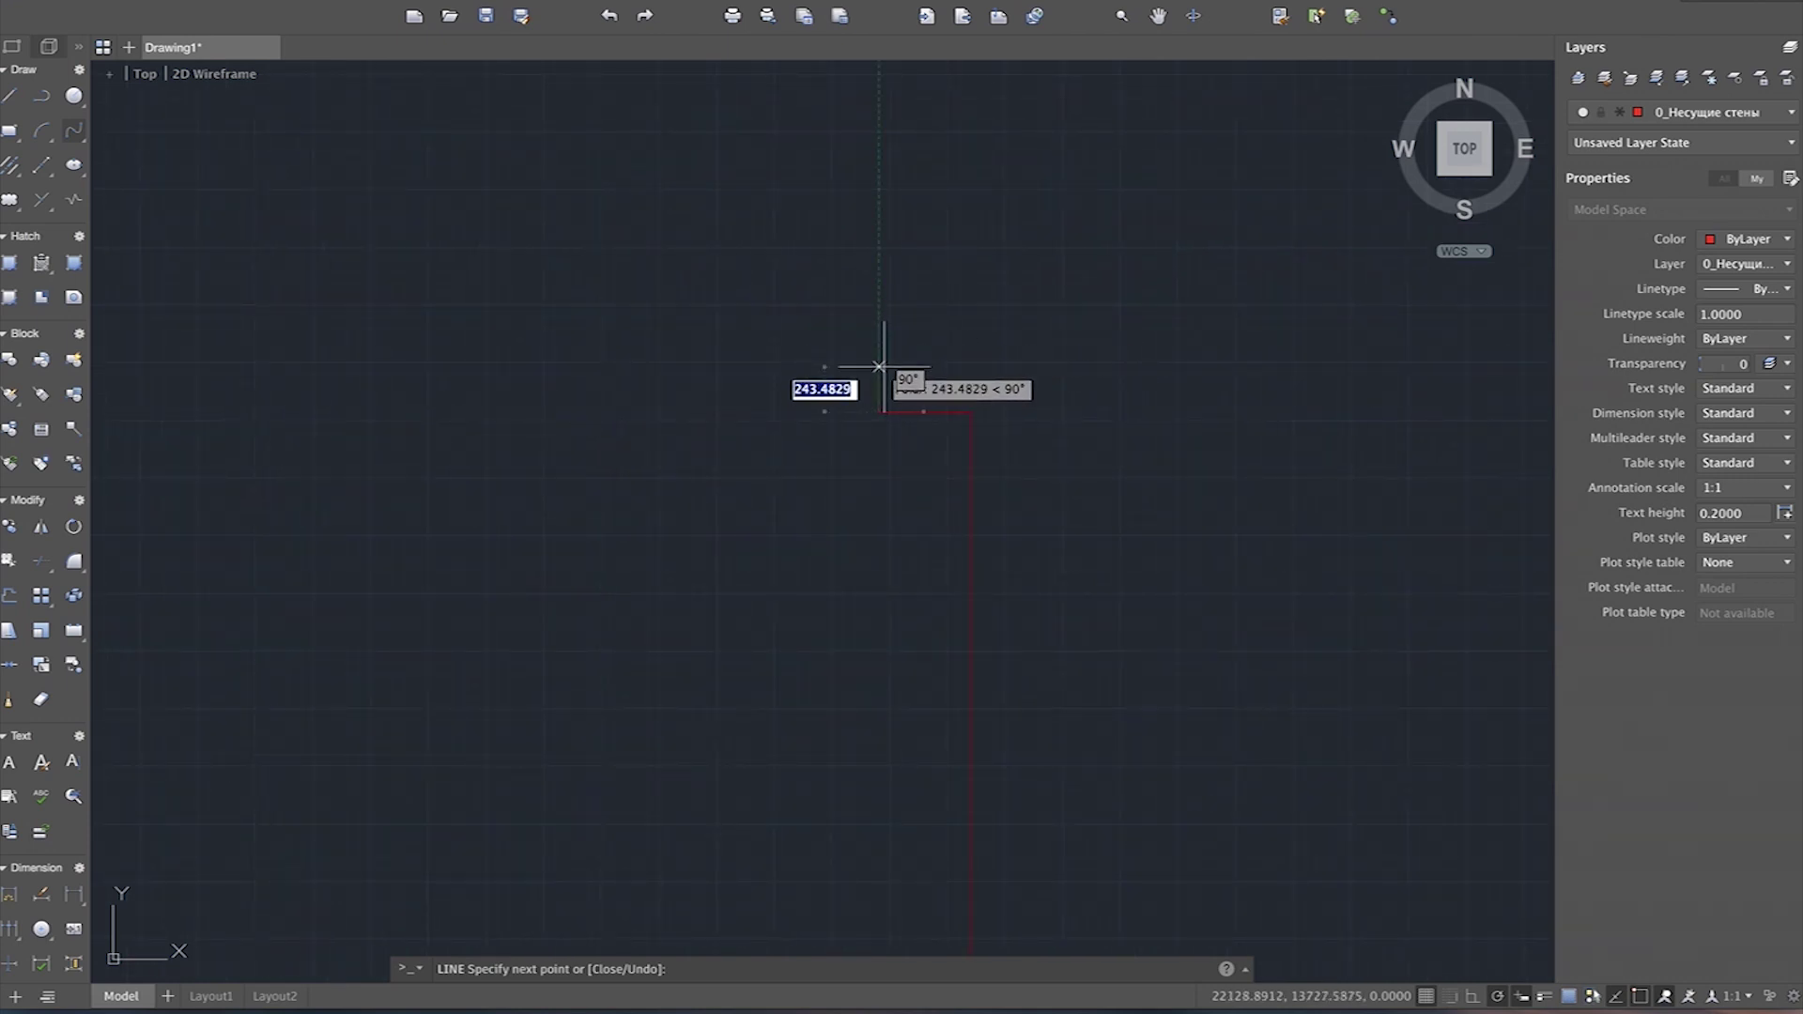
{"action": "type", "text": "250"}
{"action": "key", "text": "Return"}
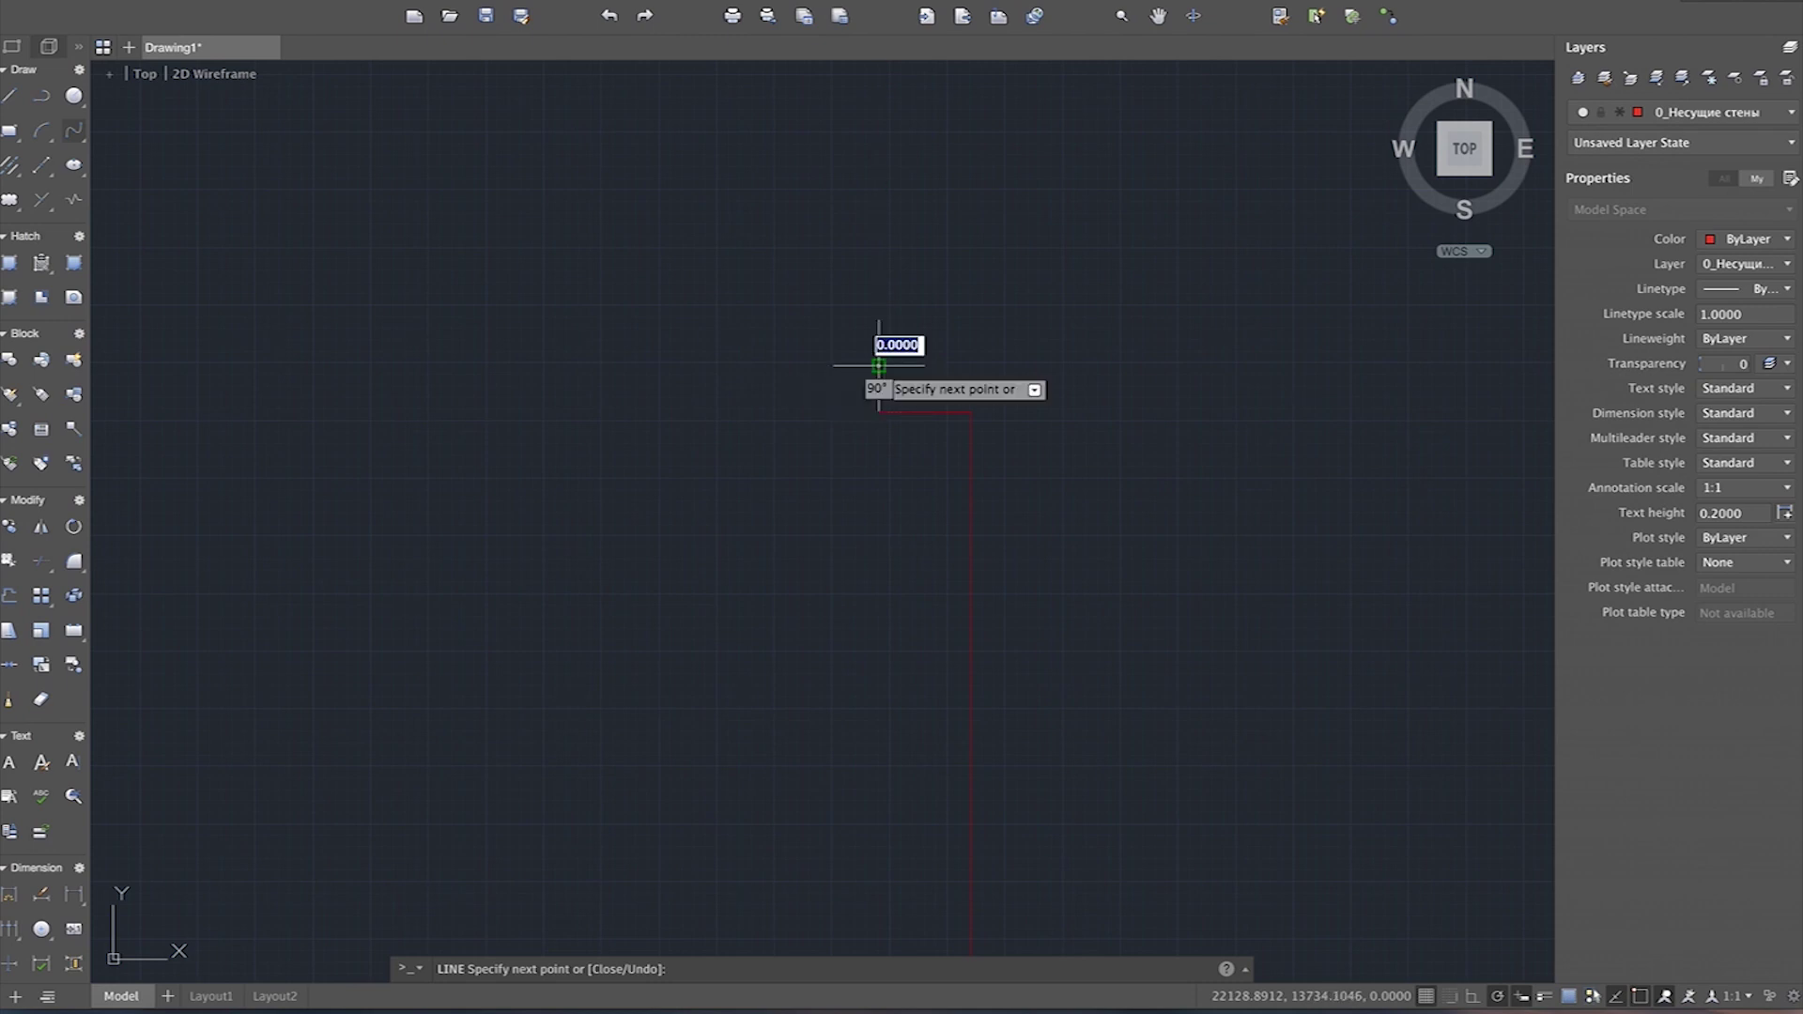
{"action": "key", "text": "Escape"}
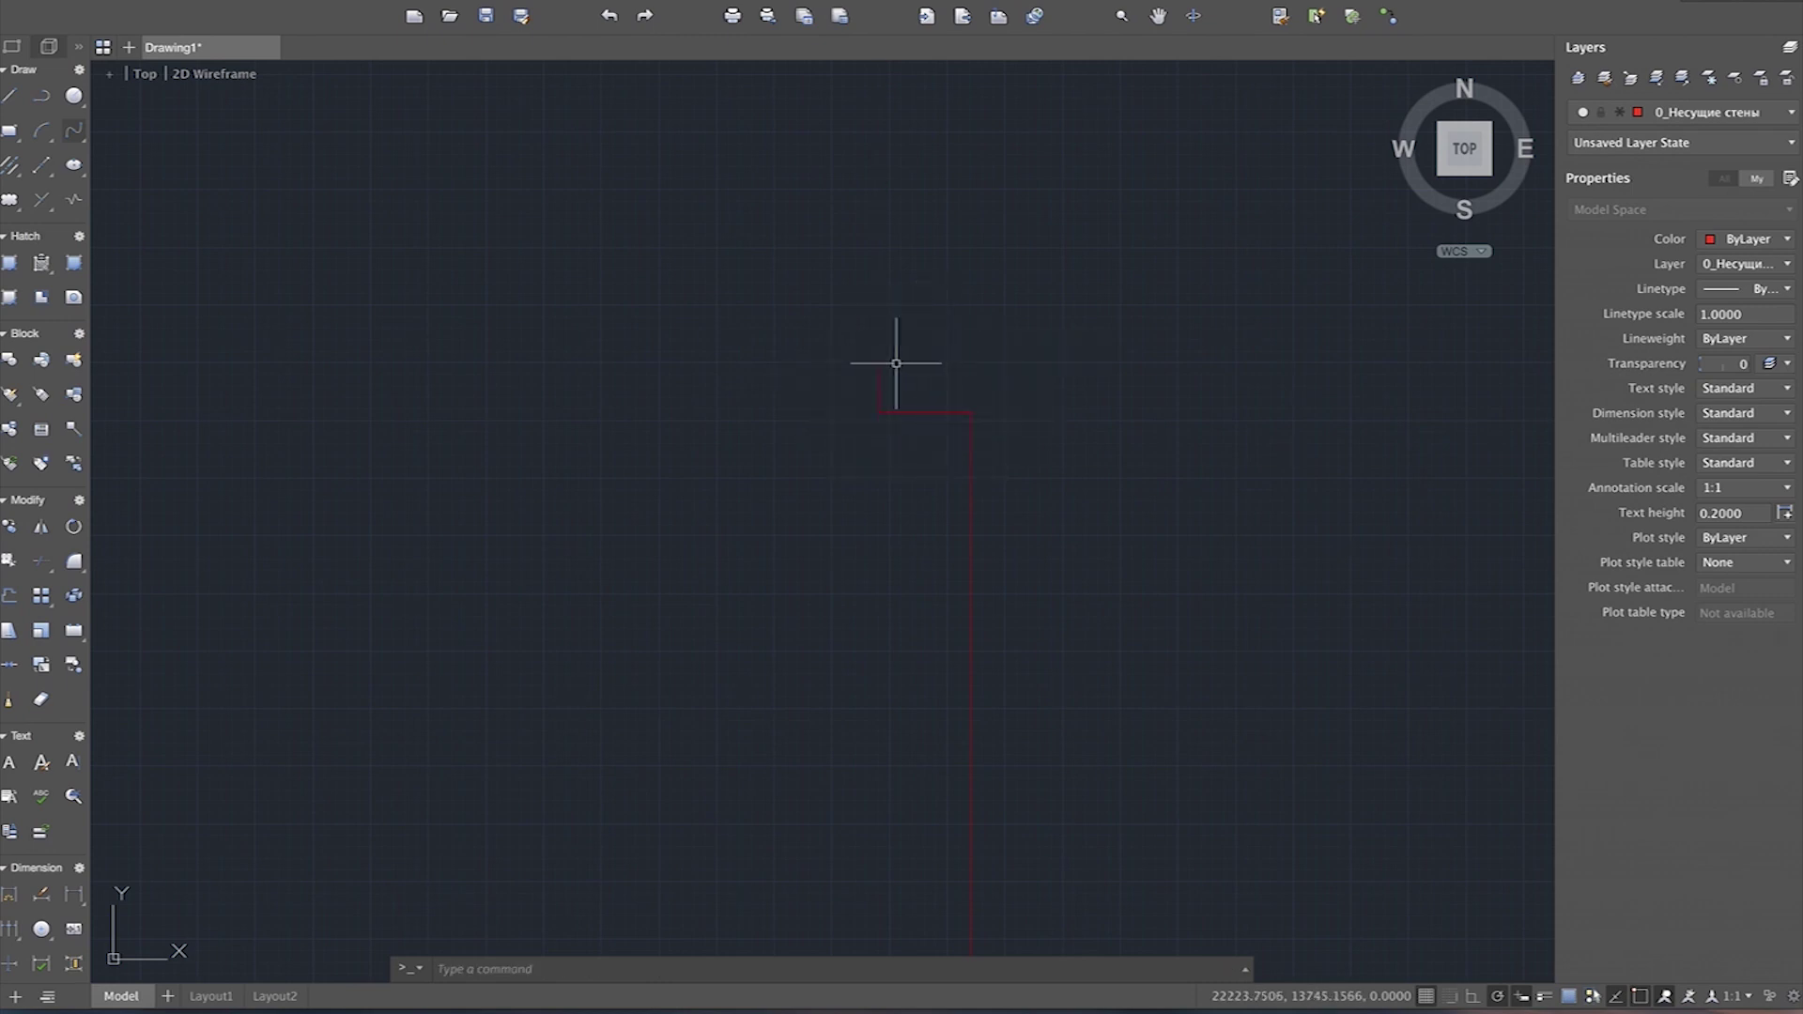
{"action": "scroll", "coordinate": [742, 400], "scroll_direction": "down", "scroll_amount": 4}
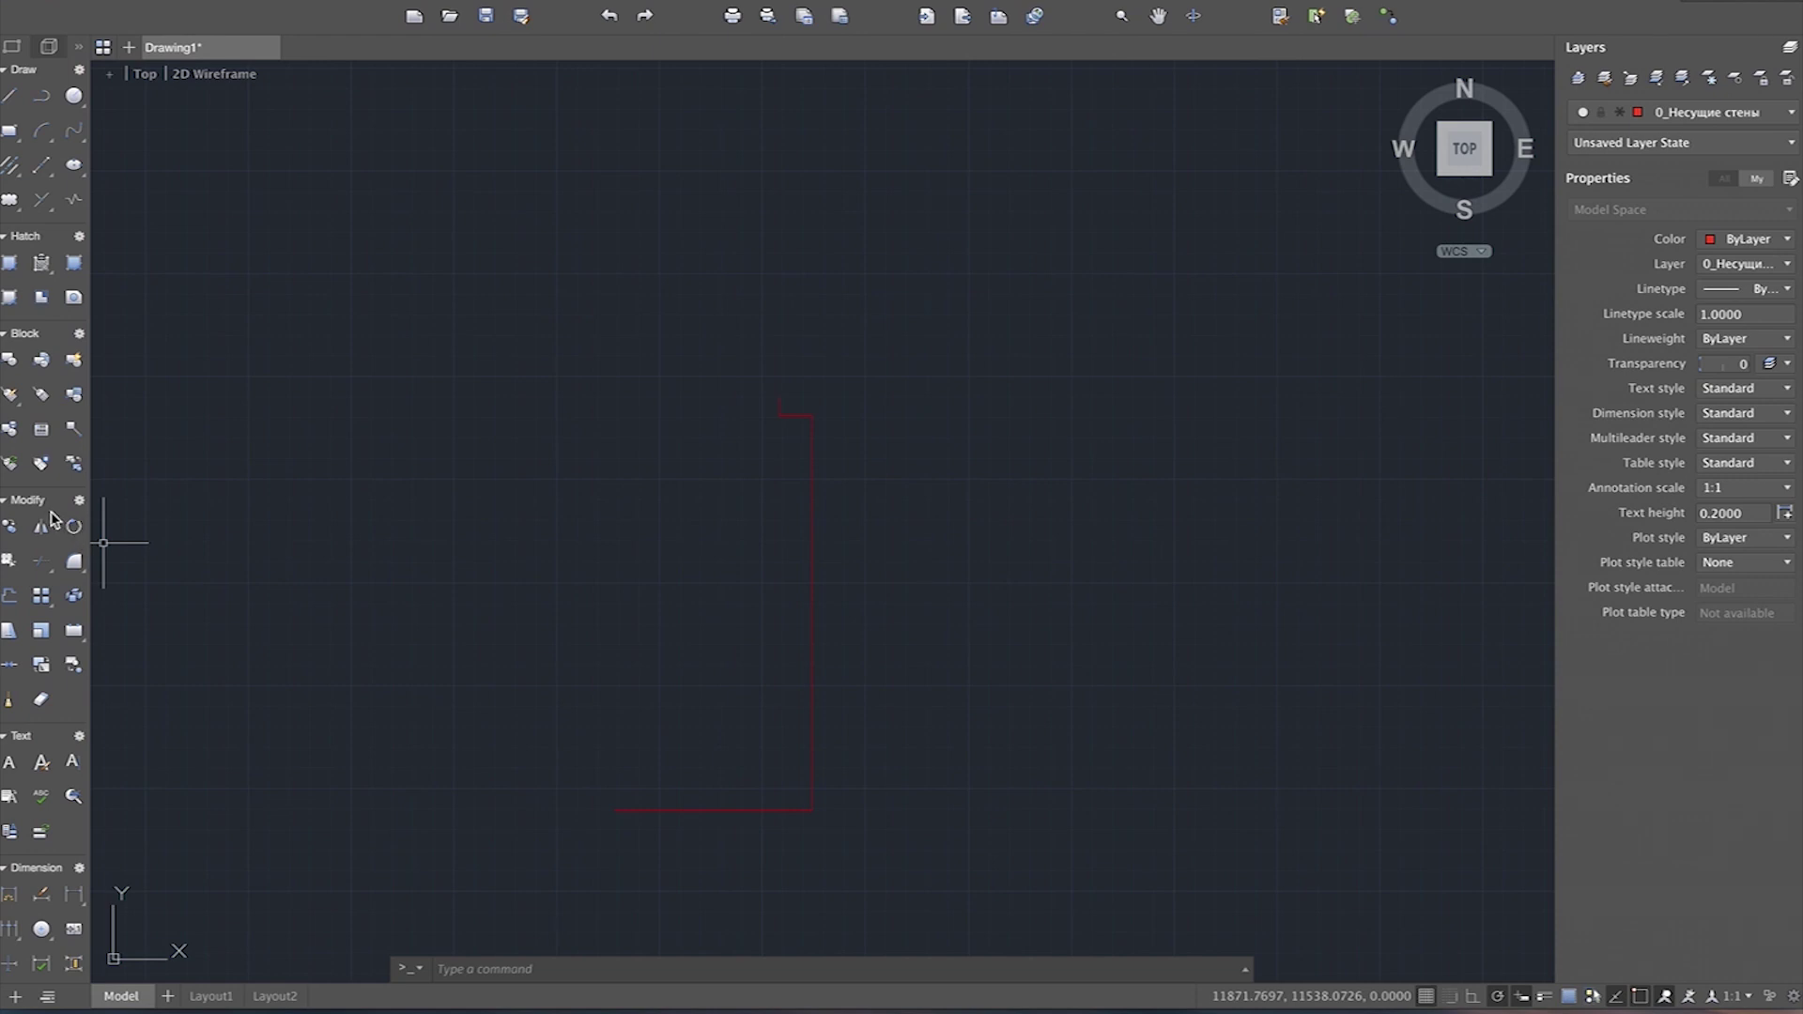
Step: Offset the short vertical top stub 1500 units to its left
{"action": "left_click", "coordinate": [10, 599]}
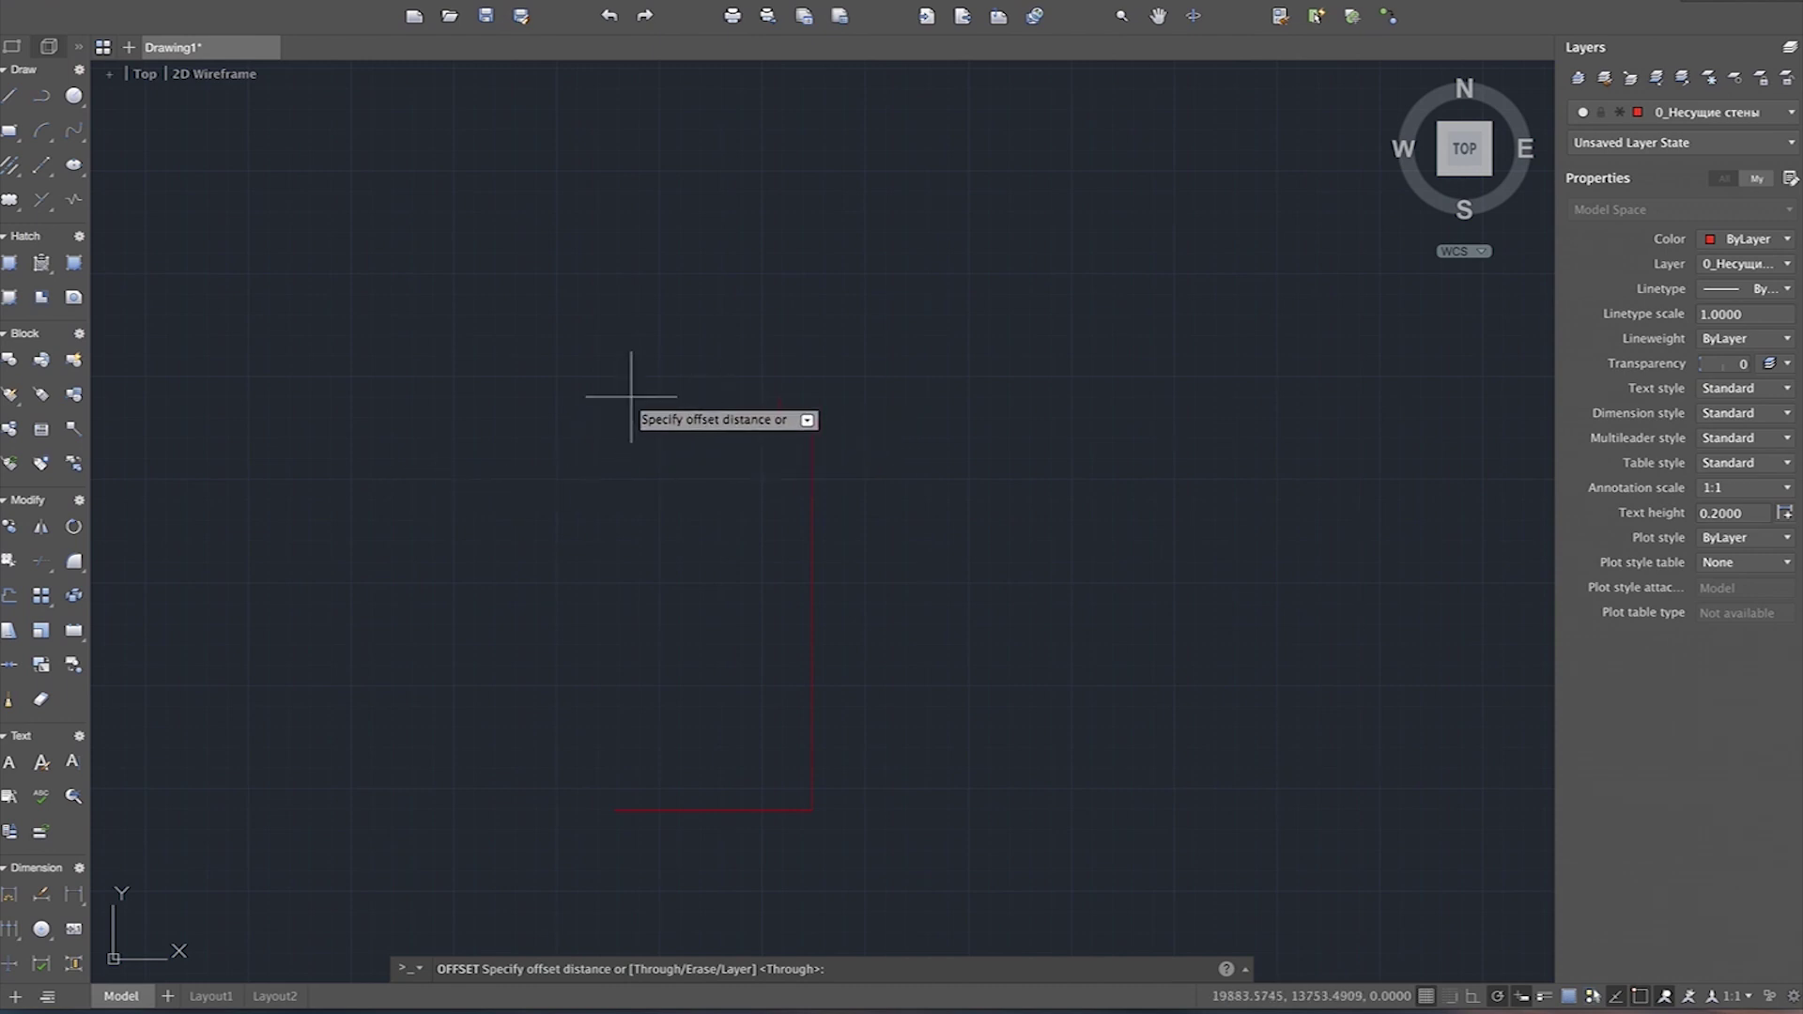
{"action": "scroll", "coordinate": [695, 404], "scroll_direction": "up", "scroll_amount": 3}
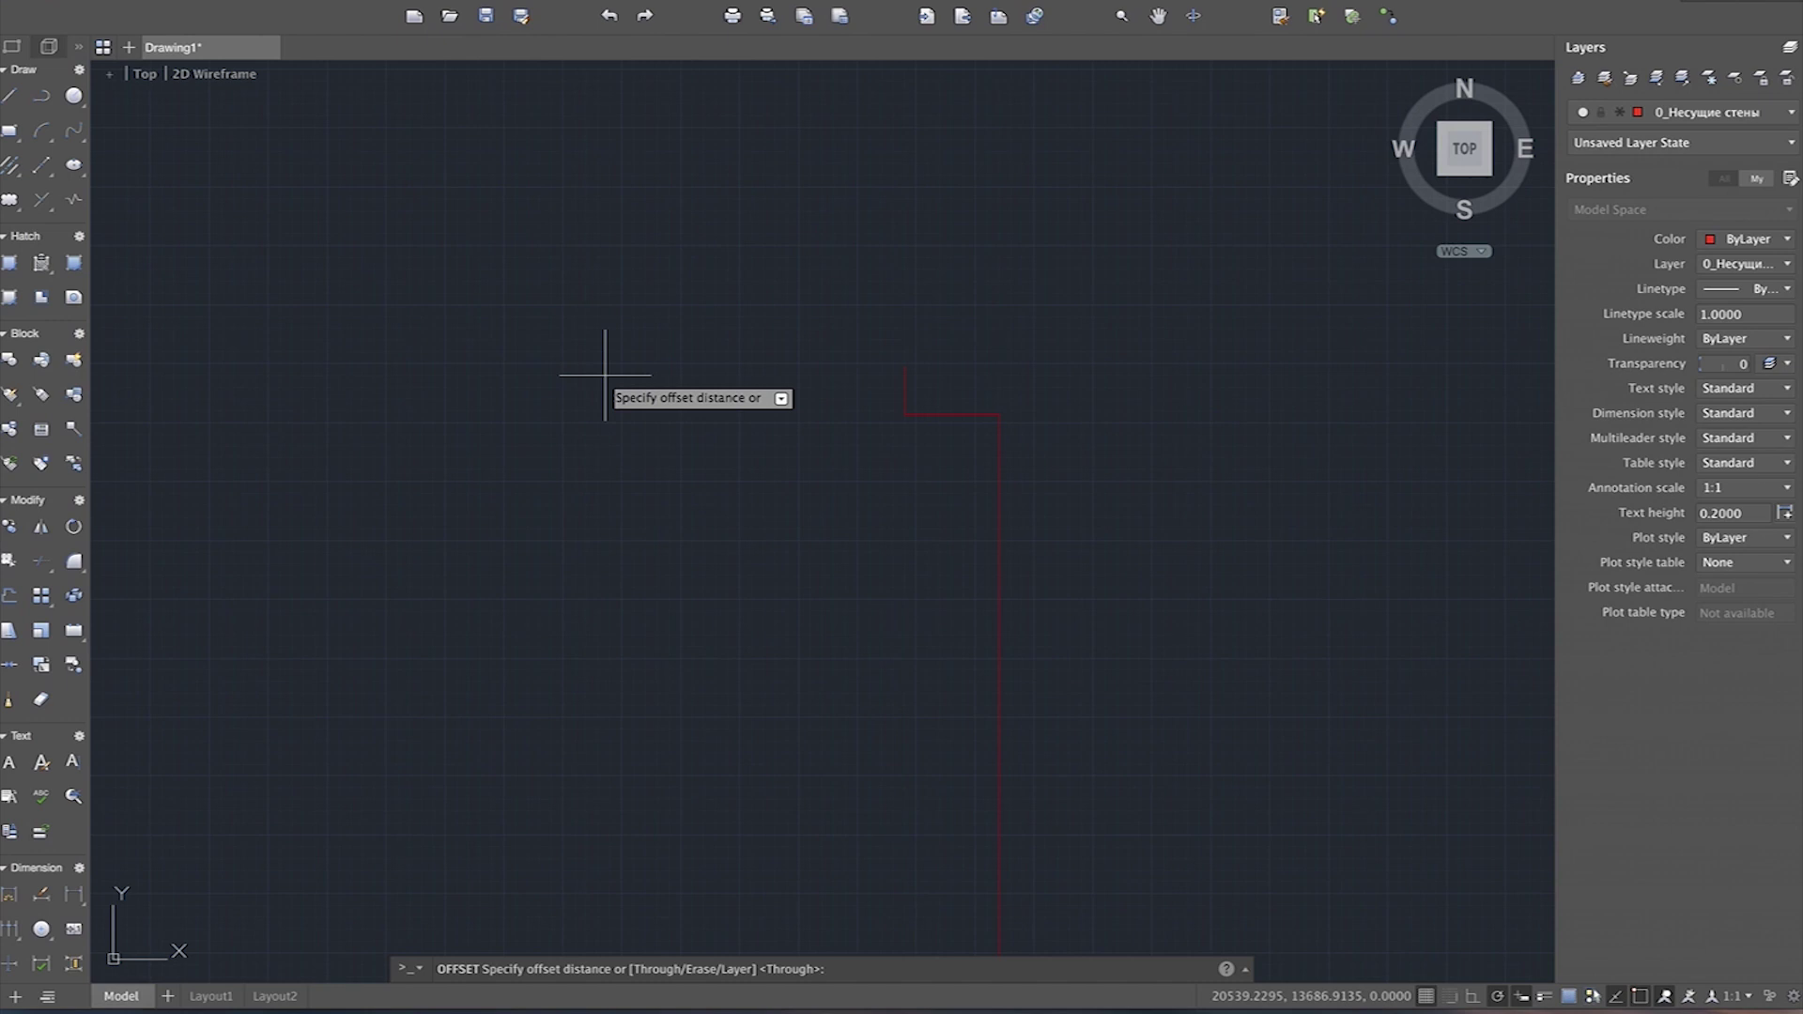
{"action": "type", "text": "1500"}
{"action": "key", "text": "Return"}
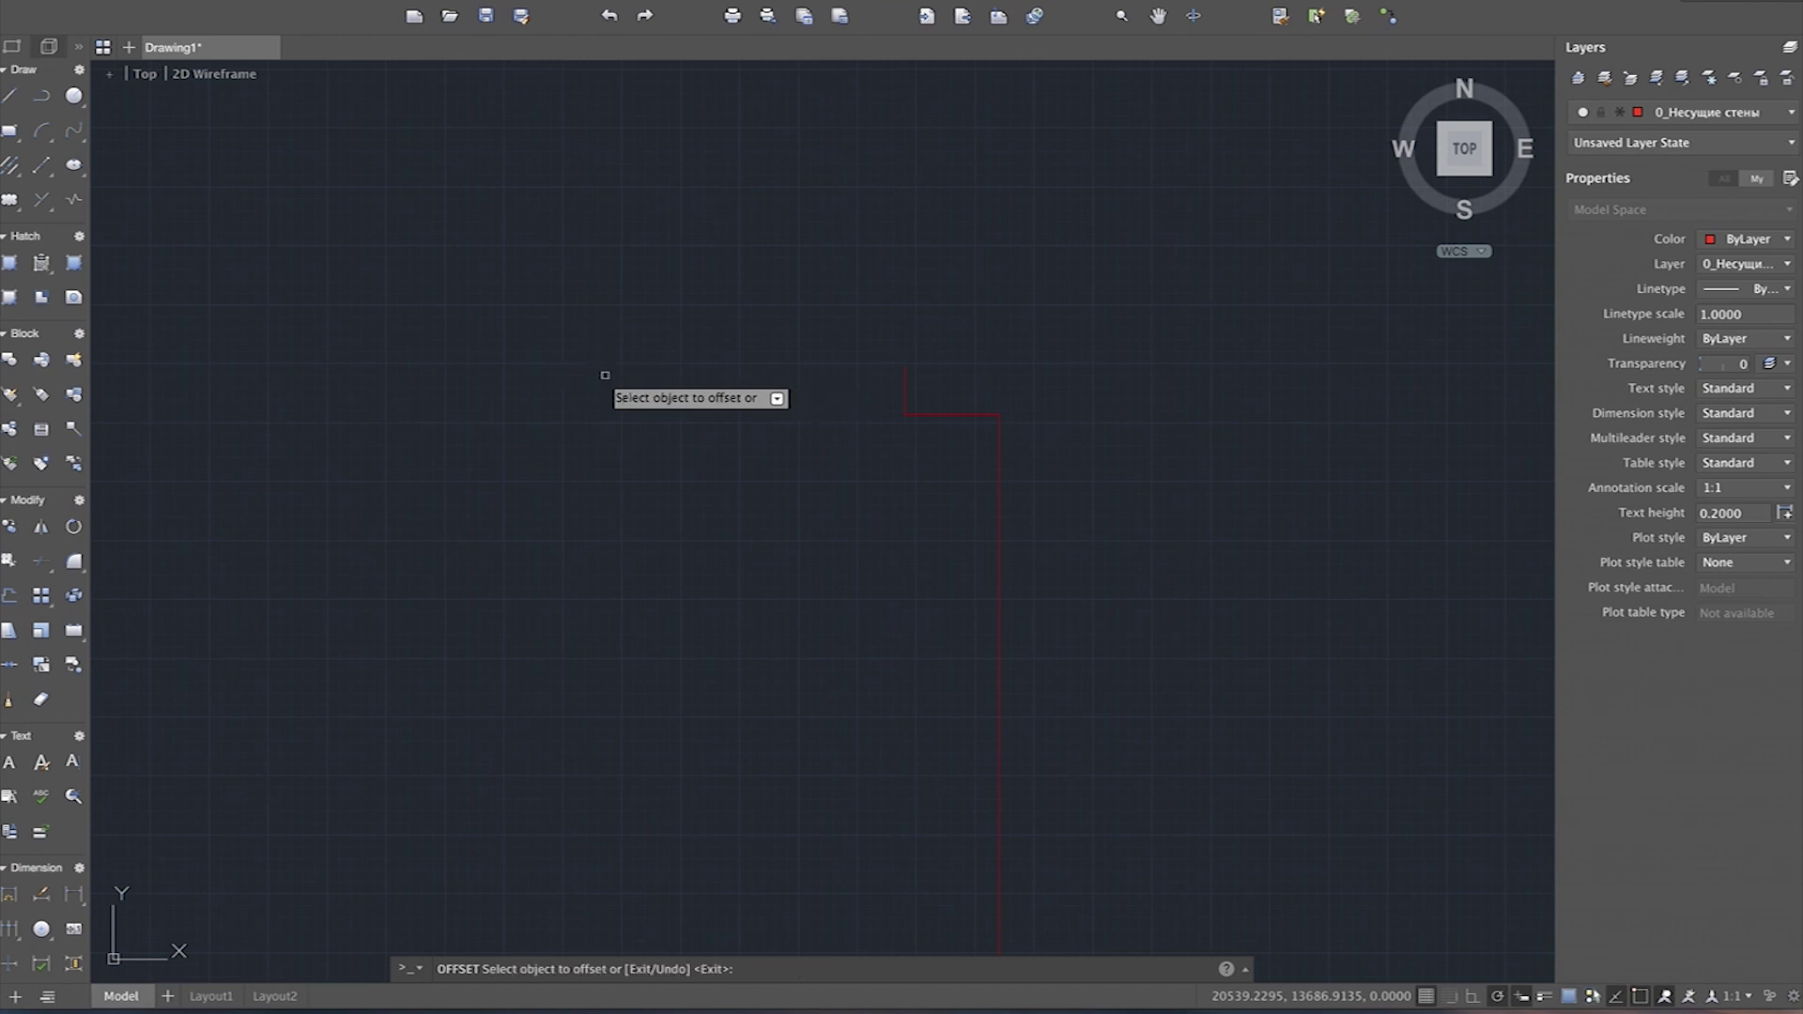
{"action": "left_click", "coordinate": [905, 383]}
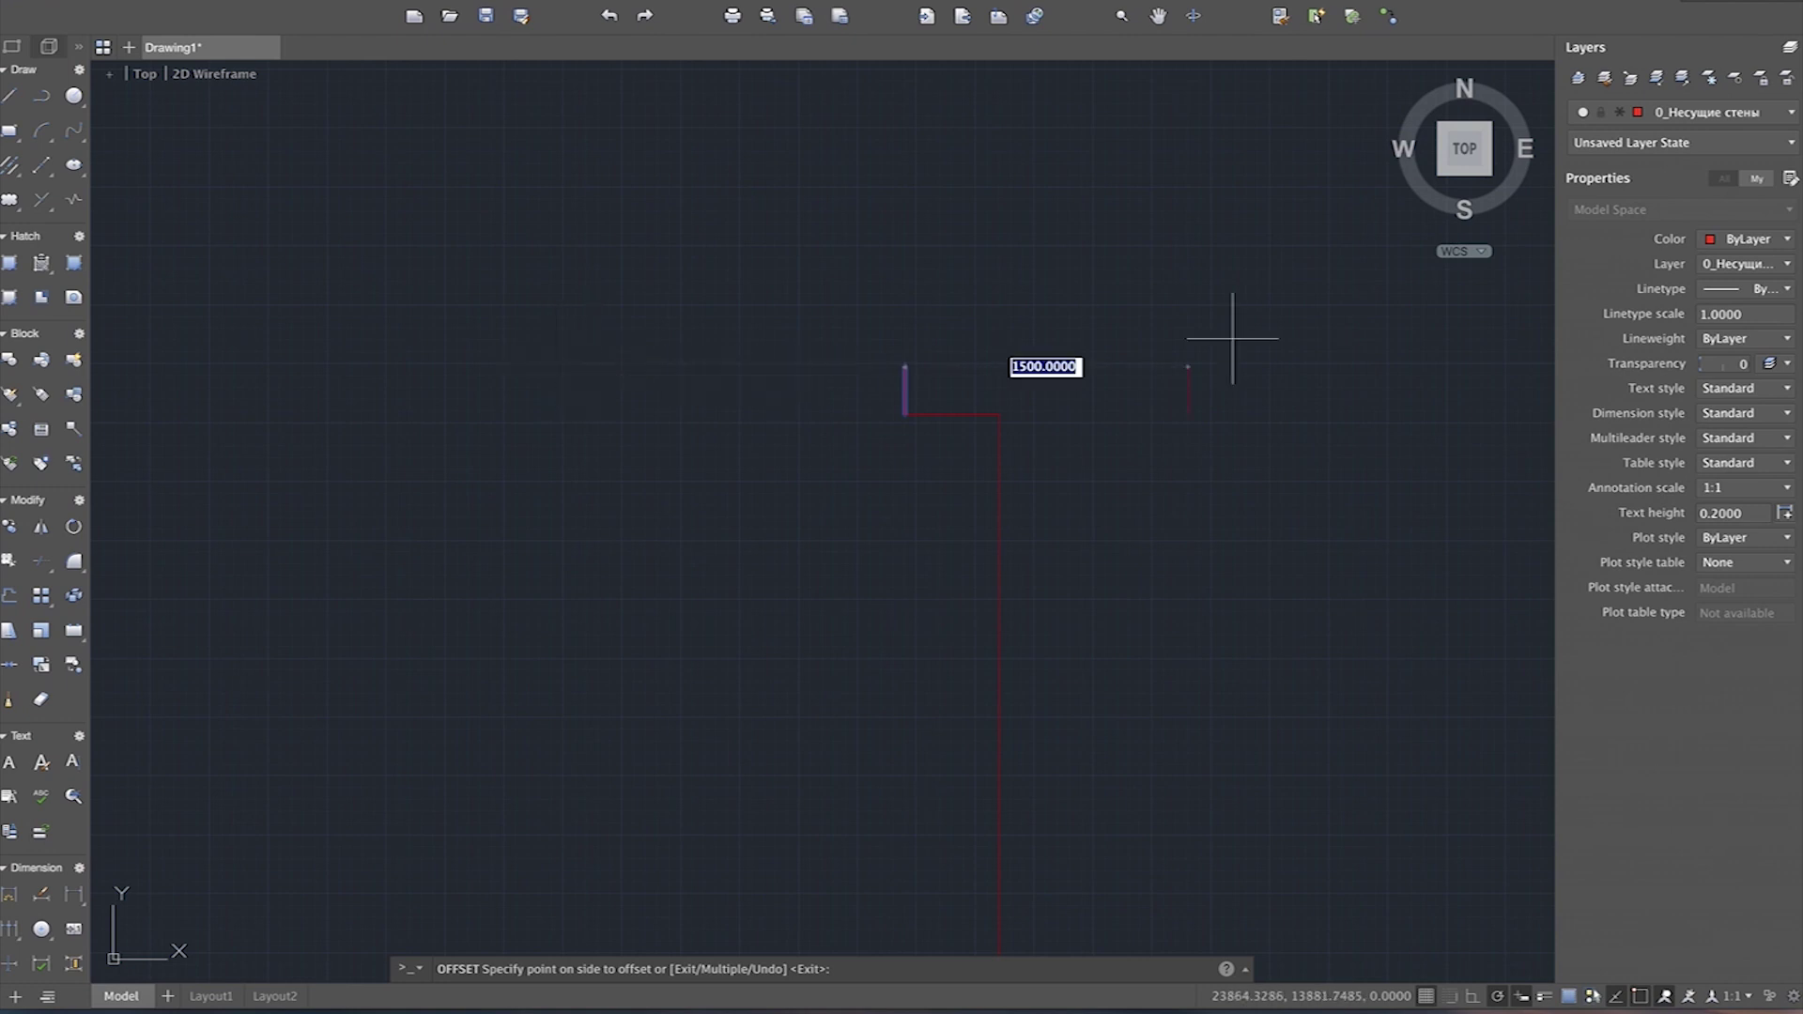
{"action": "left_click", "coordinate": [605, 302]}
{"action": "scroll", "coordinate": [723, 441], "scroll_direction": "down", "scroll_amount": 5}
{"action": "scroll", "coordinate": [476, 437], "scroll_direction": "up", "scroll_amount": 4}
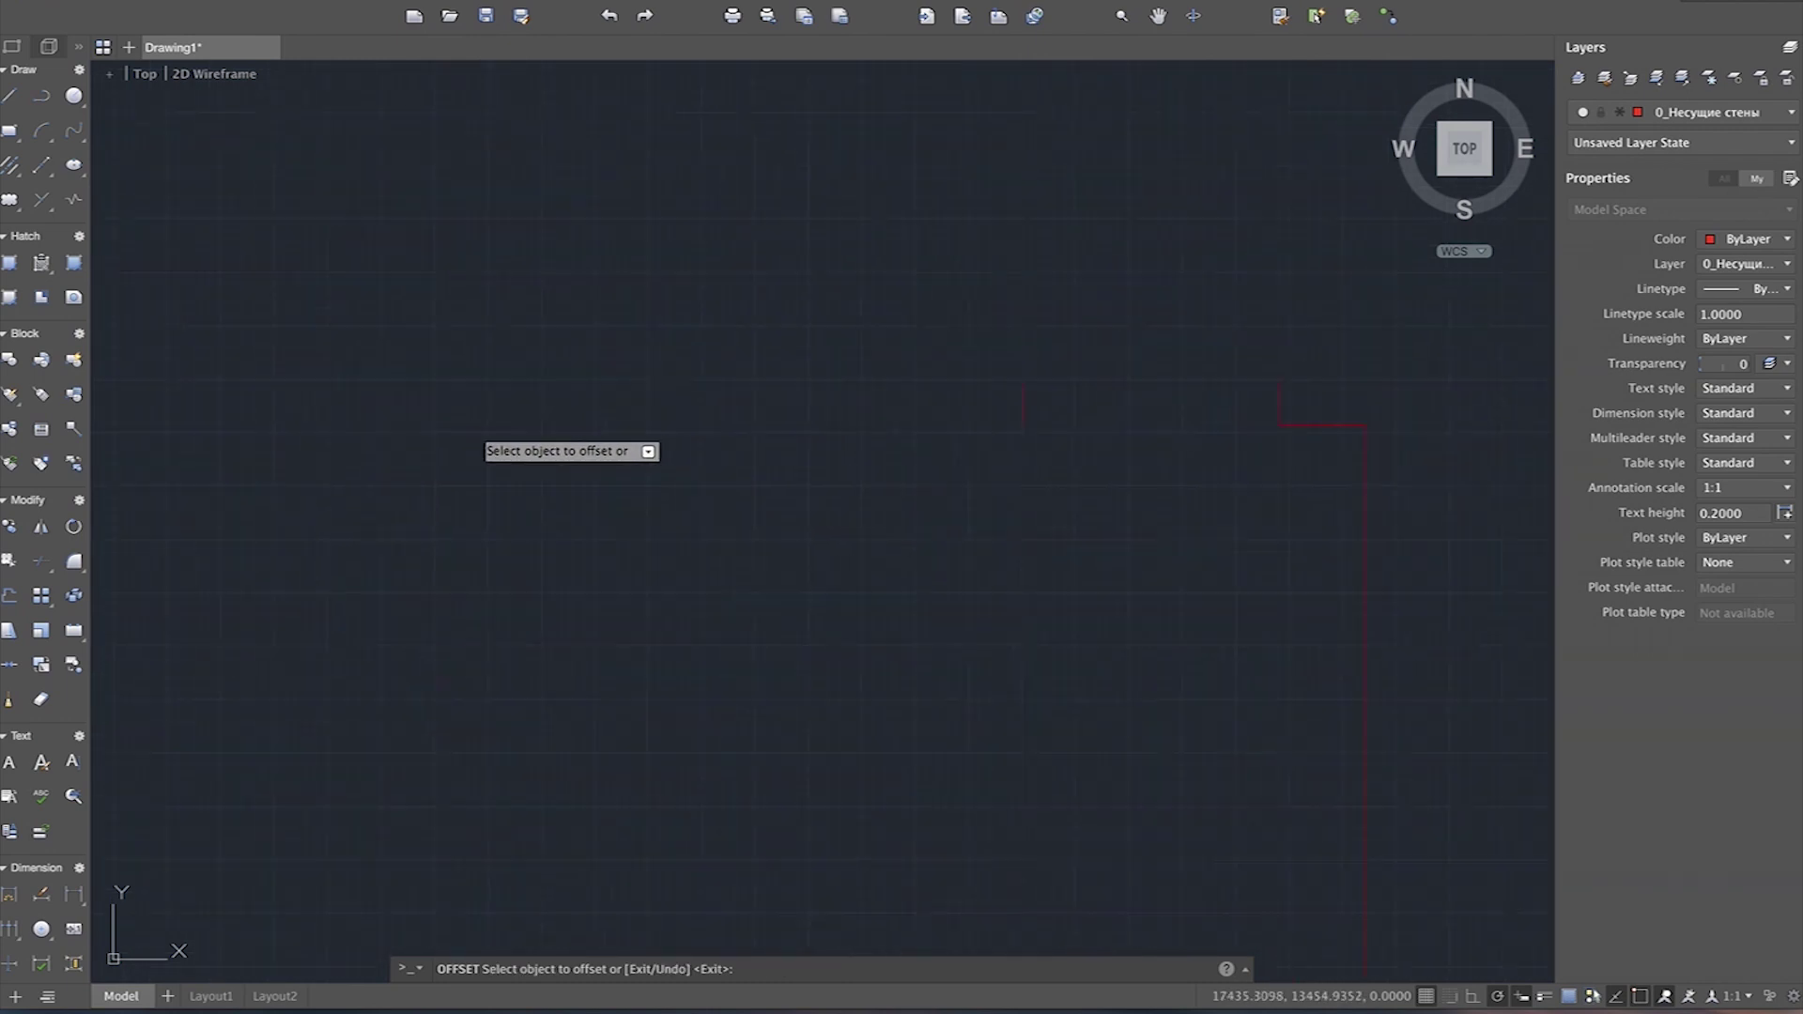
{"action": "key", "text": "Escape"}
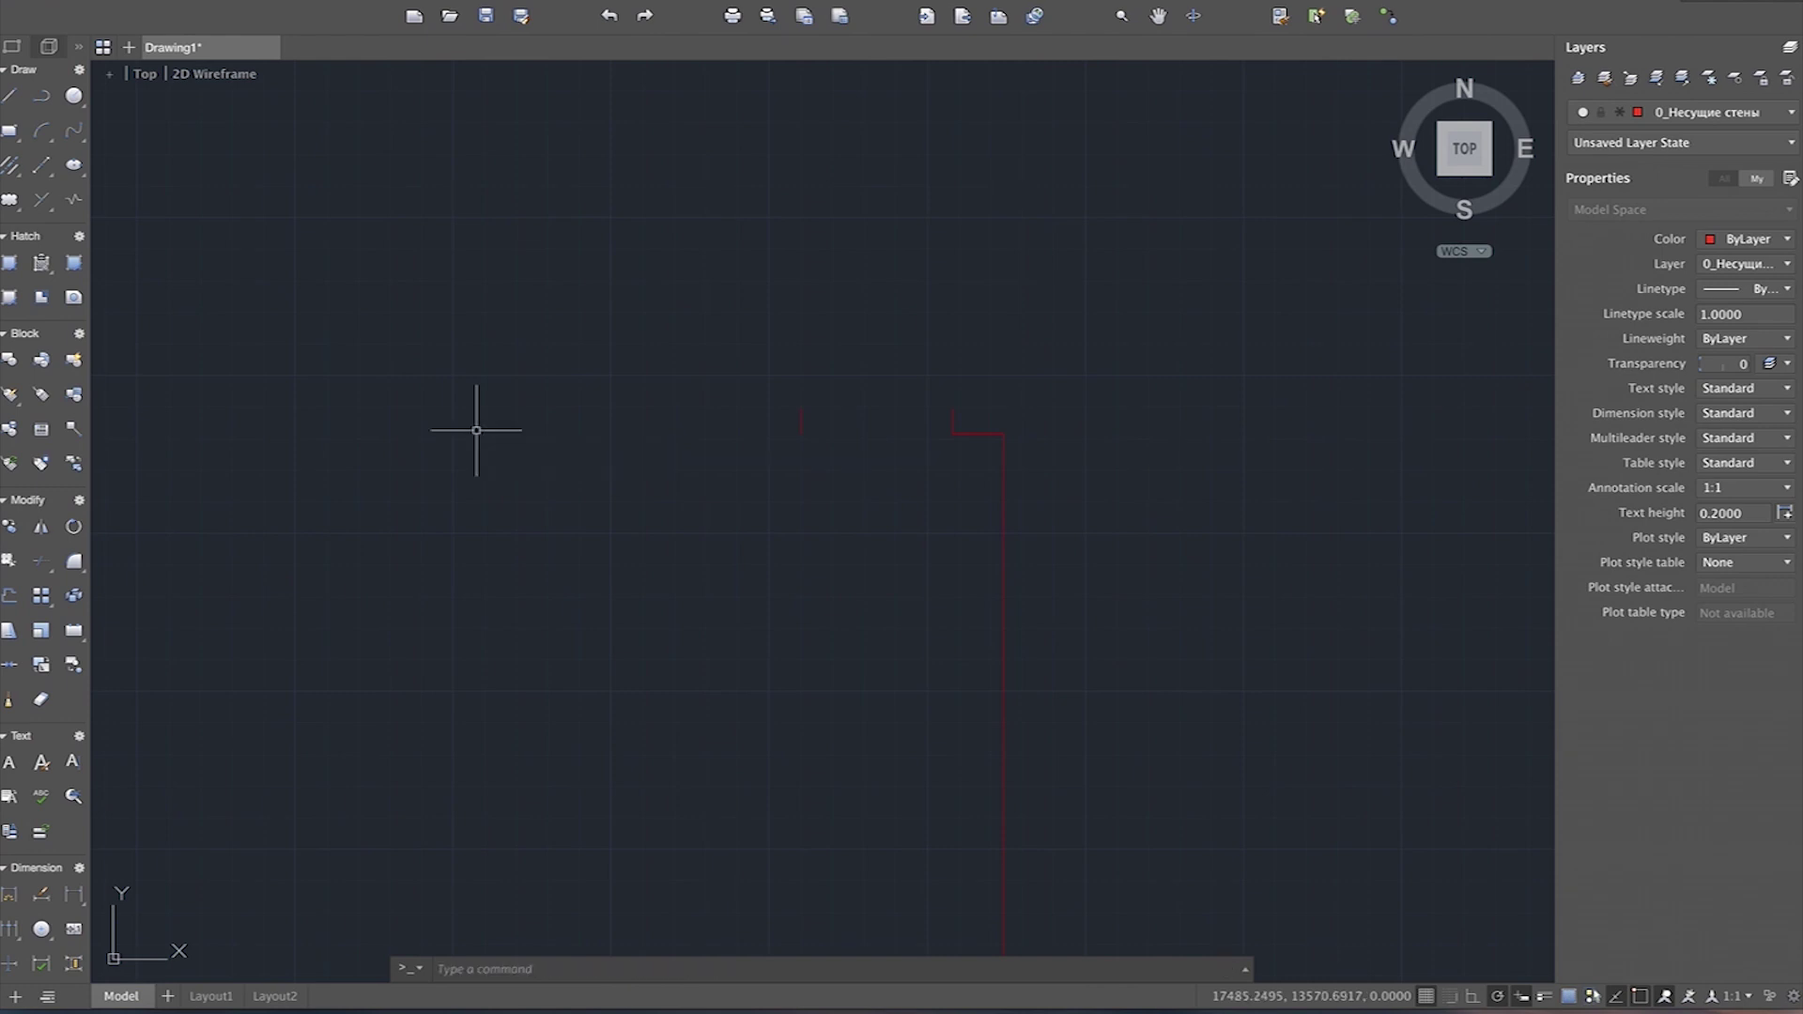
{"action": "scroll", "coordinate": [550, 430], "scroll_direction": "down", "scroll_amount": 4}
Step: Cancel the stray '2' entry and start a fresh wall line with the object snap list showing
{"action": "scroll", "coordinate": [577, 598], "scroll_direction": "up", "scroll_amount": 1}
{"action": "scroll", "coordinate": [580, 587], "scroll_direction": "up", "scroll_amount": 1}
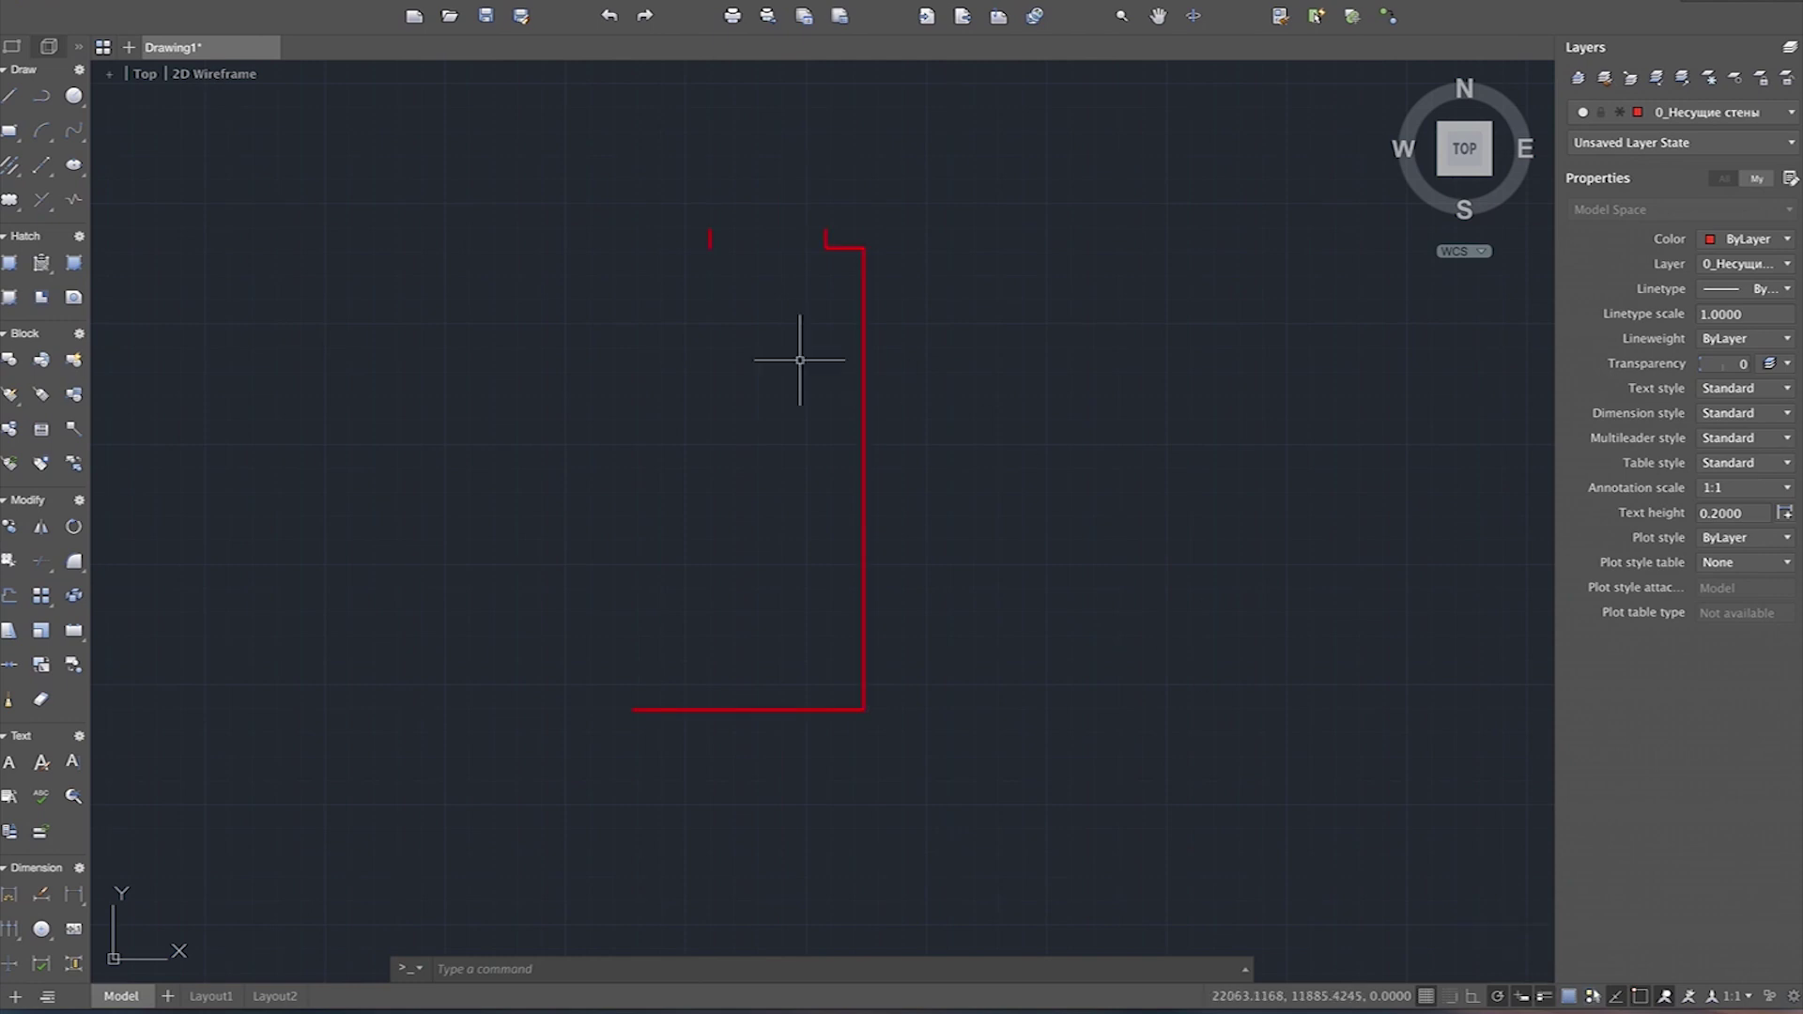
{"action": "scroll", "coordinate": [638, 302], "scroll_direction": "down", "scroll_amount": 1}
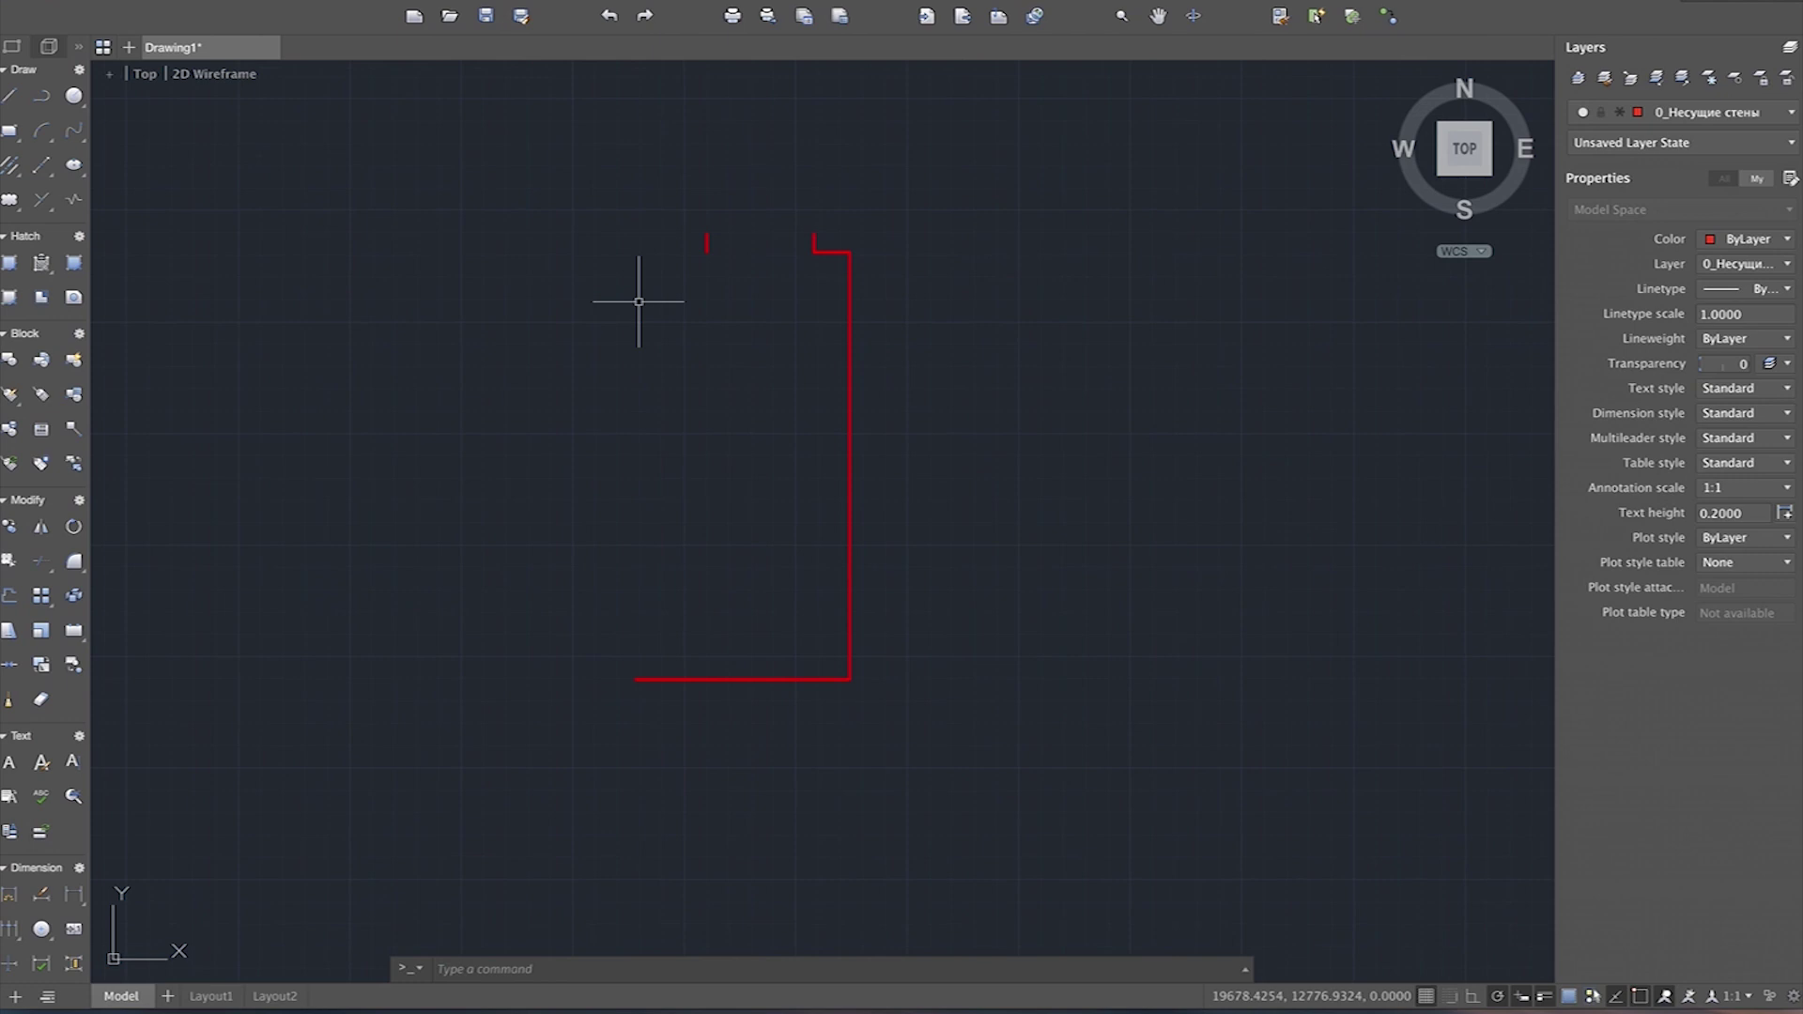
{"action": "scroll", "coordinate": [480, 209], "scroll_direction": "up", "scroll_amount": 3}
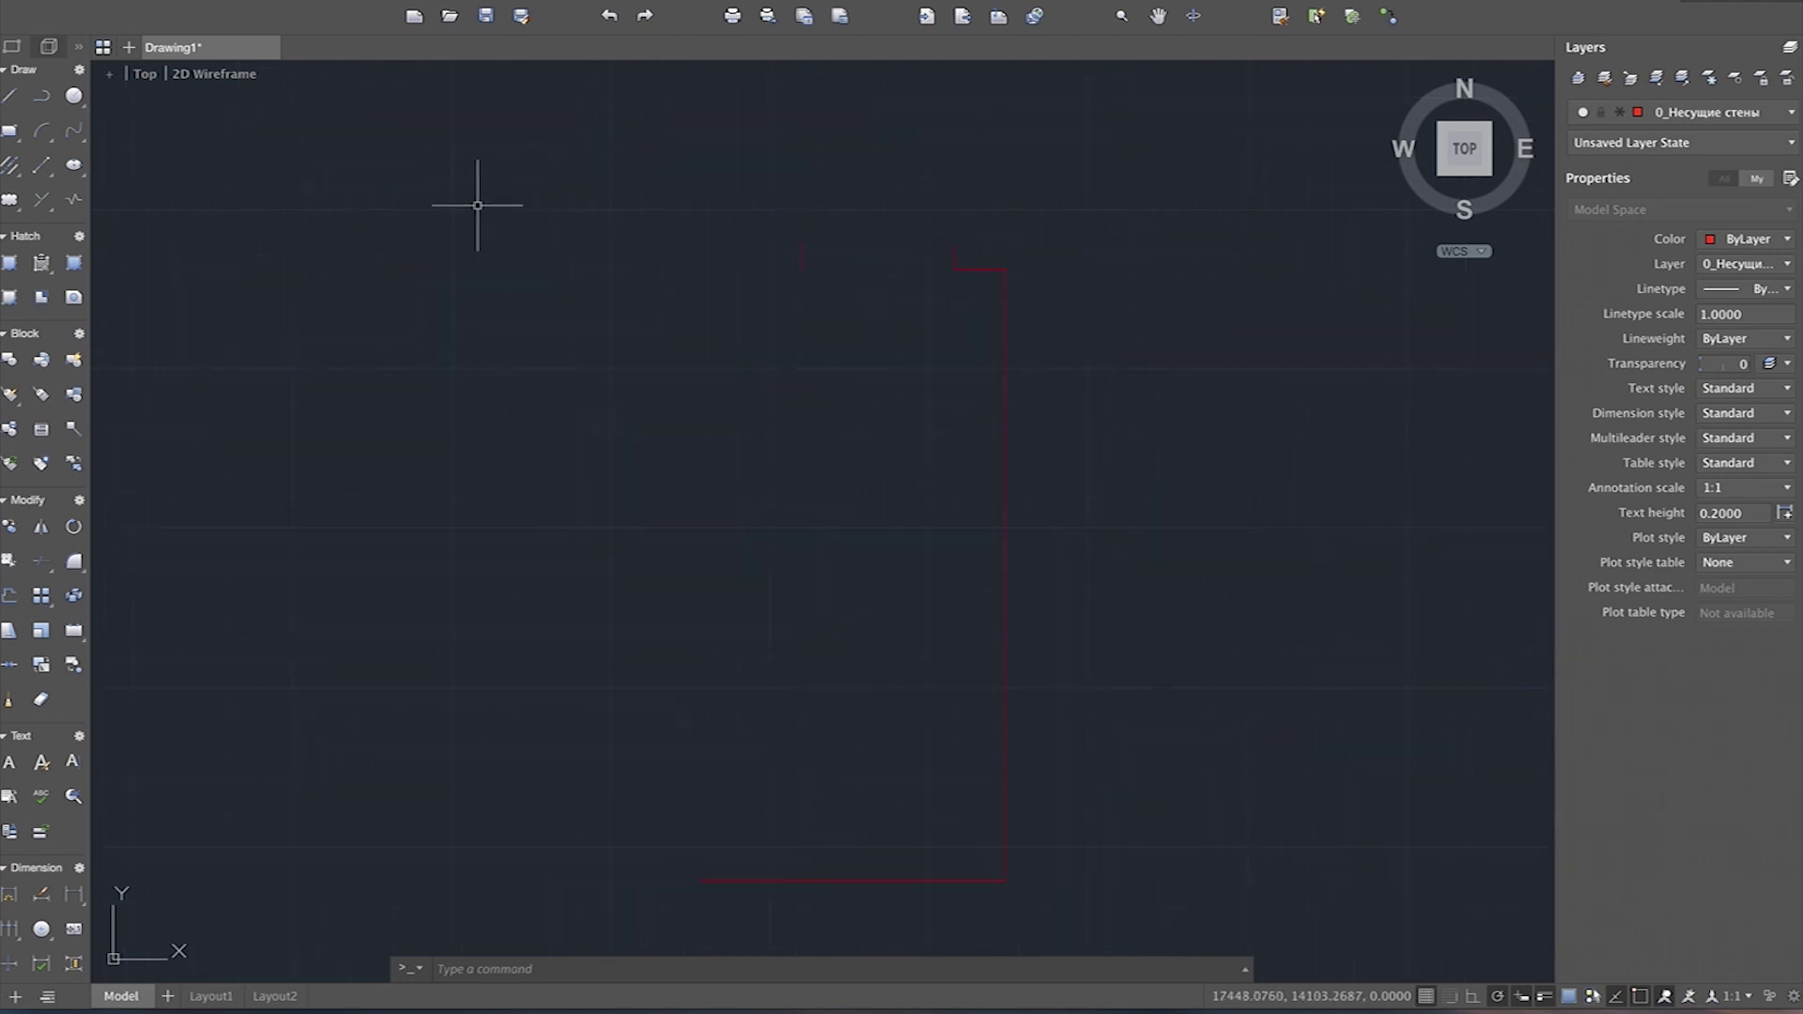
{"action": "type", "text": "200"}
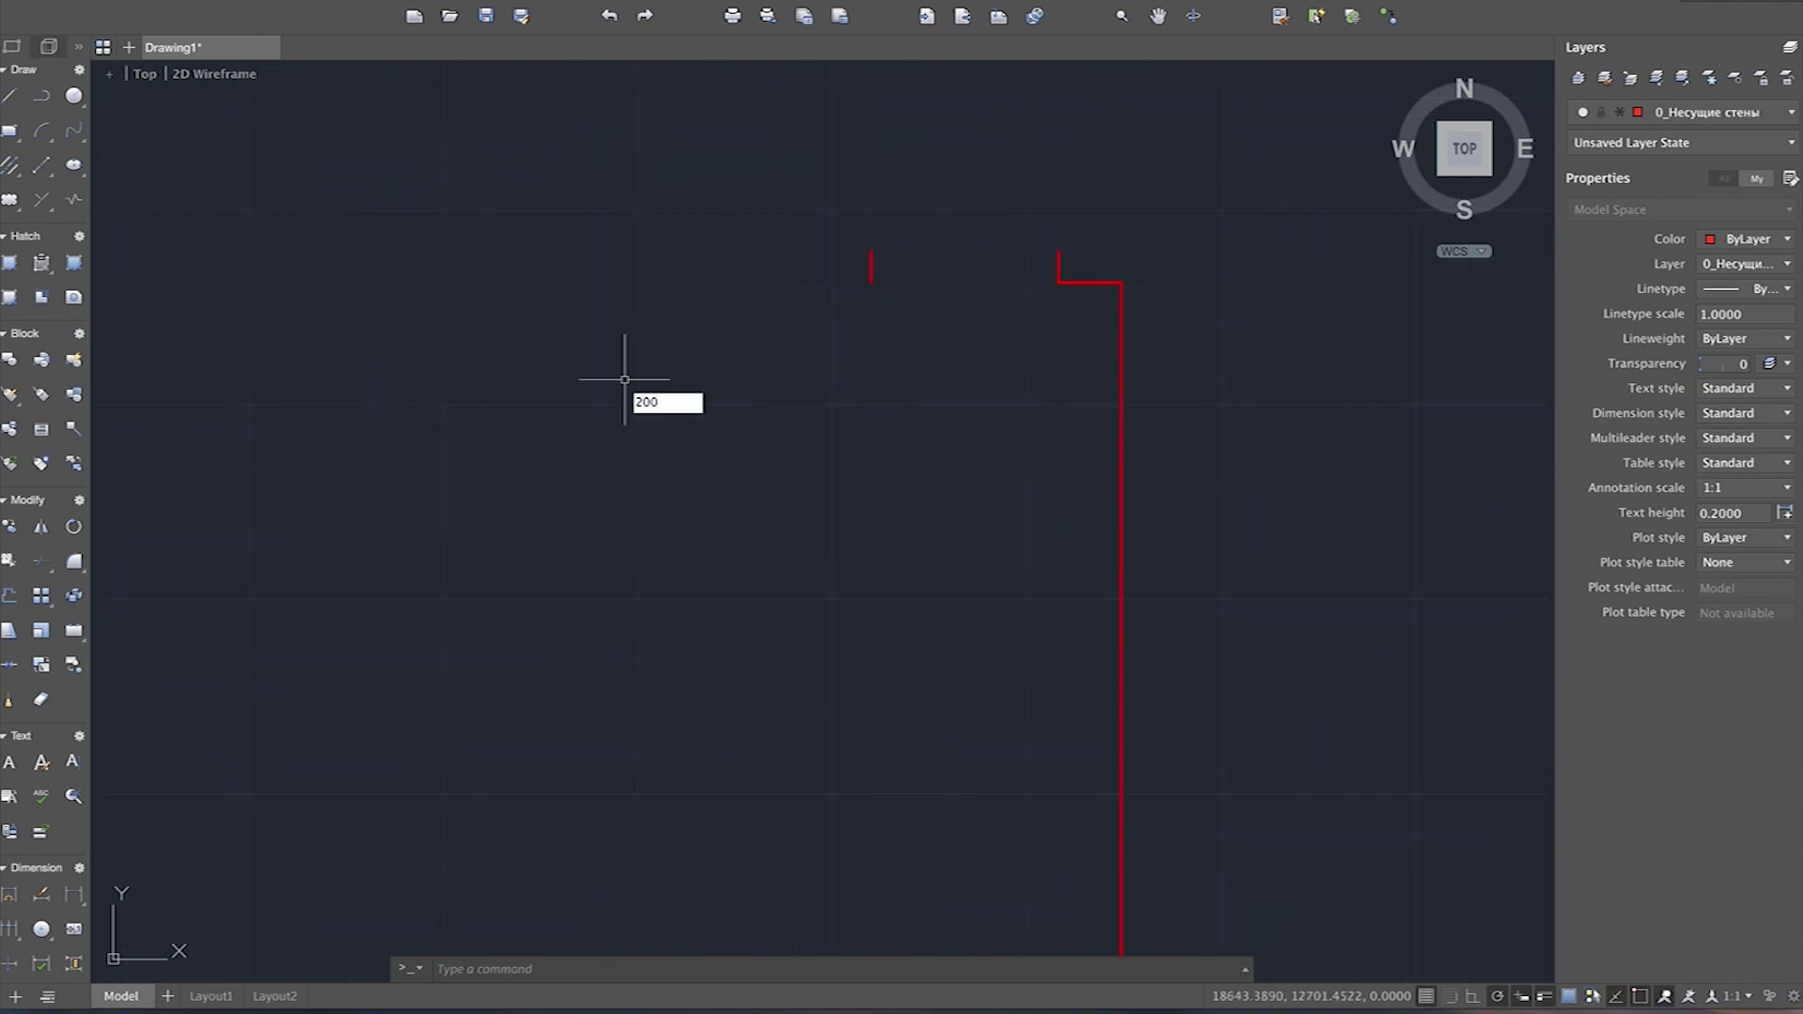
{"action": "key", "text": "Escape"}
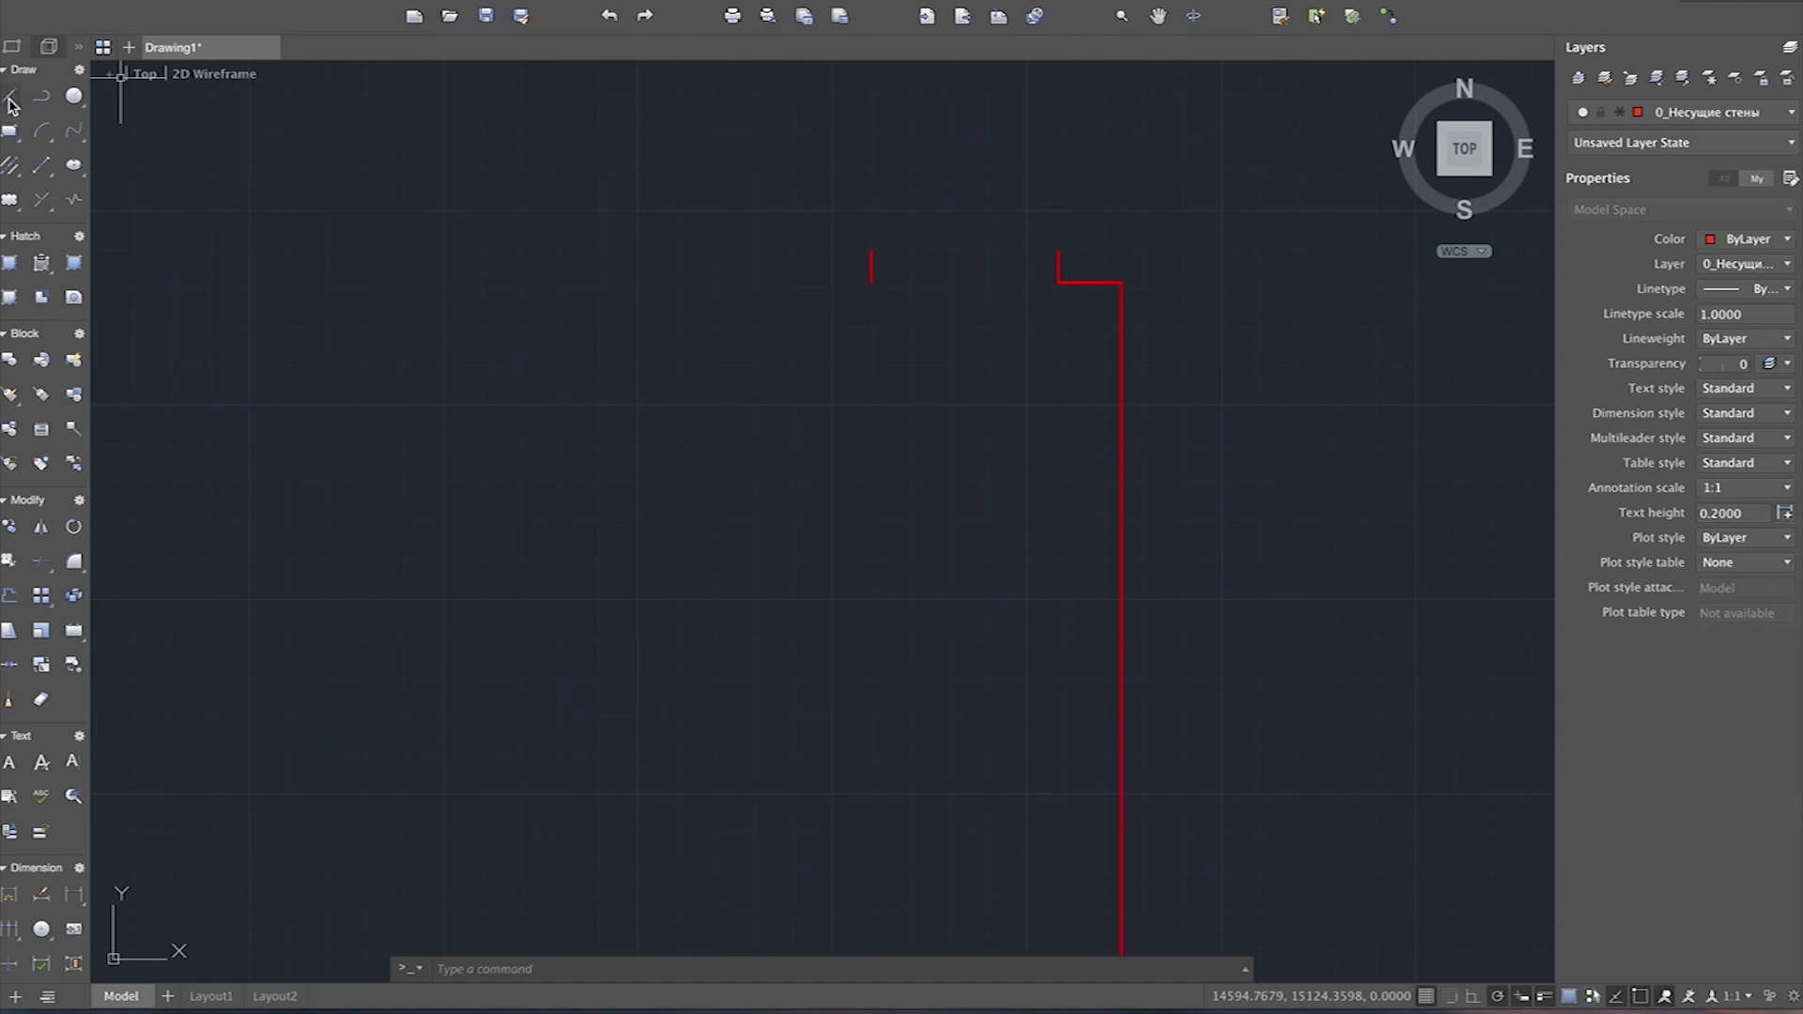
{"action": "left_click", "coordinate": [7, 97]}
{"action": "key", "text": "Escape"}
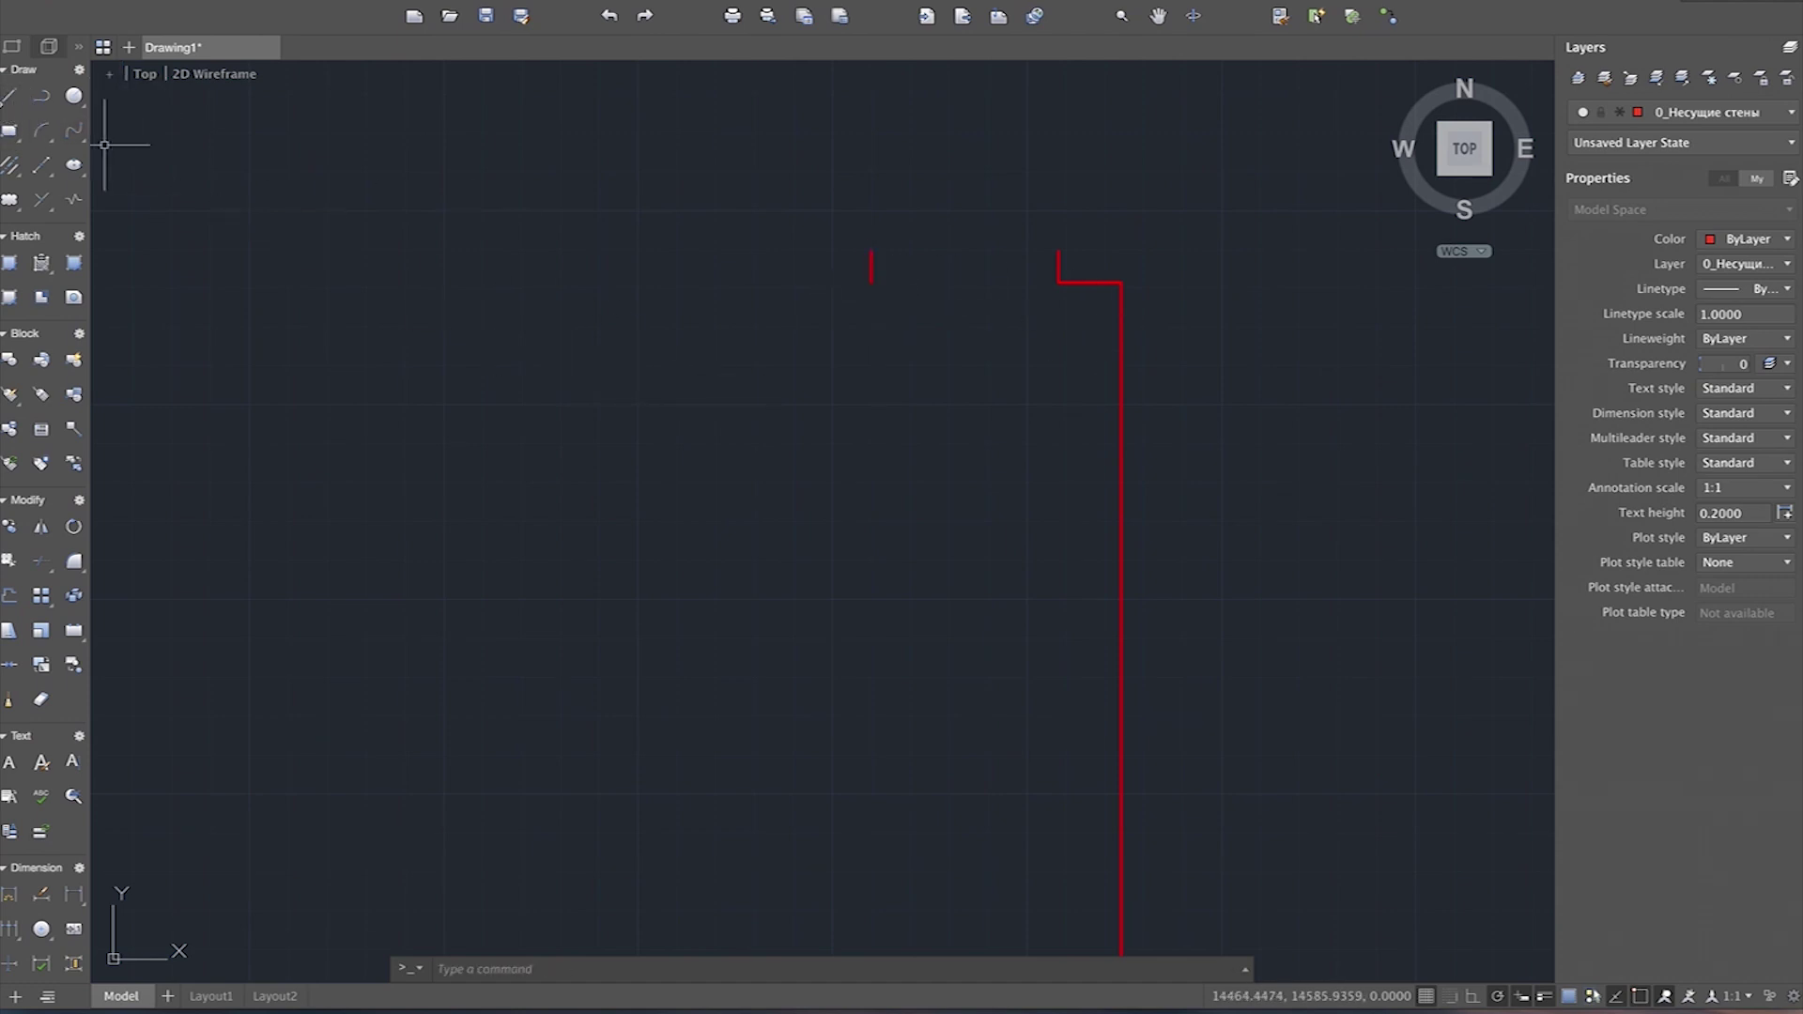
{"action": "left_click", "coordinate": [8, 97]}
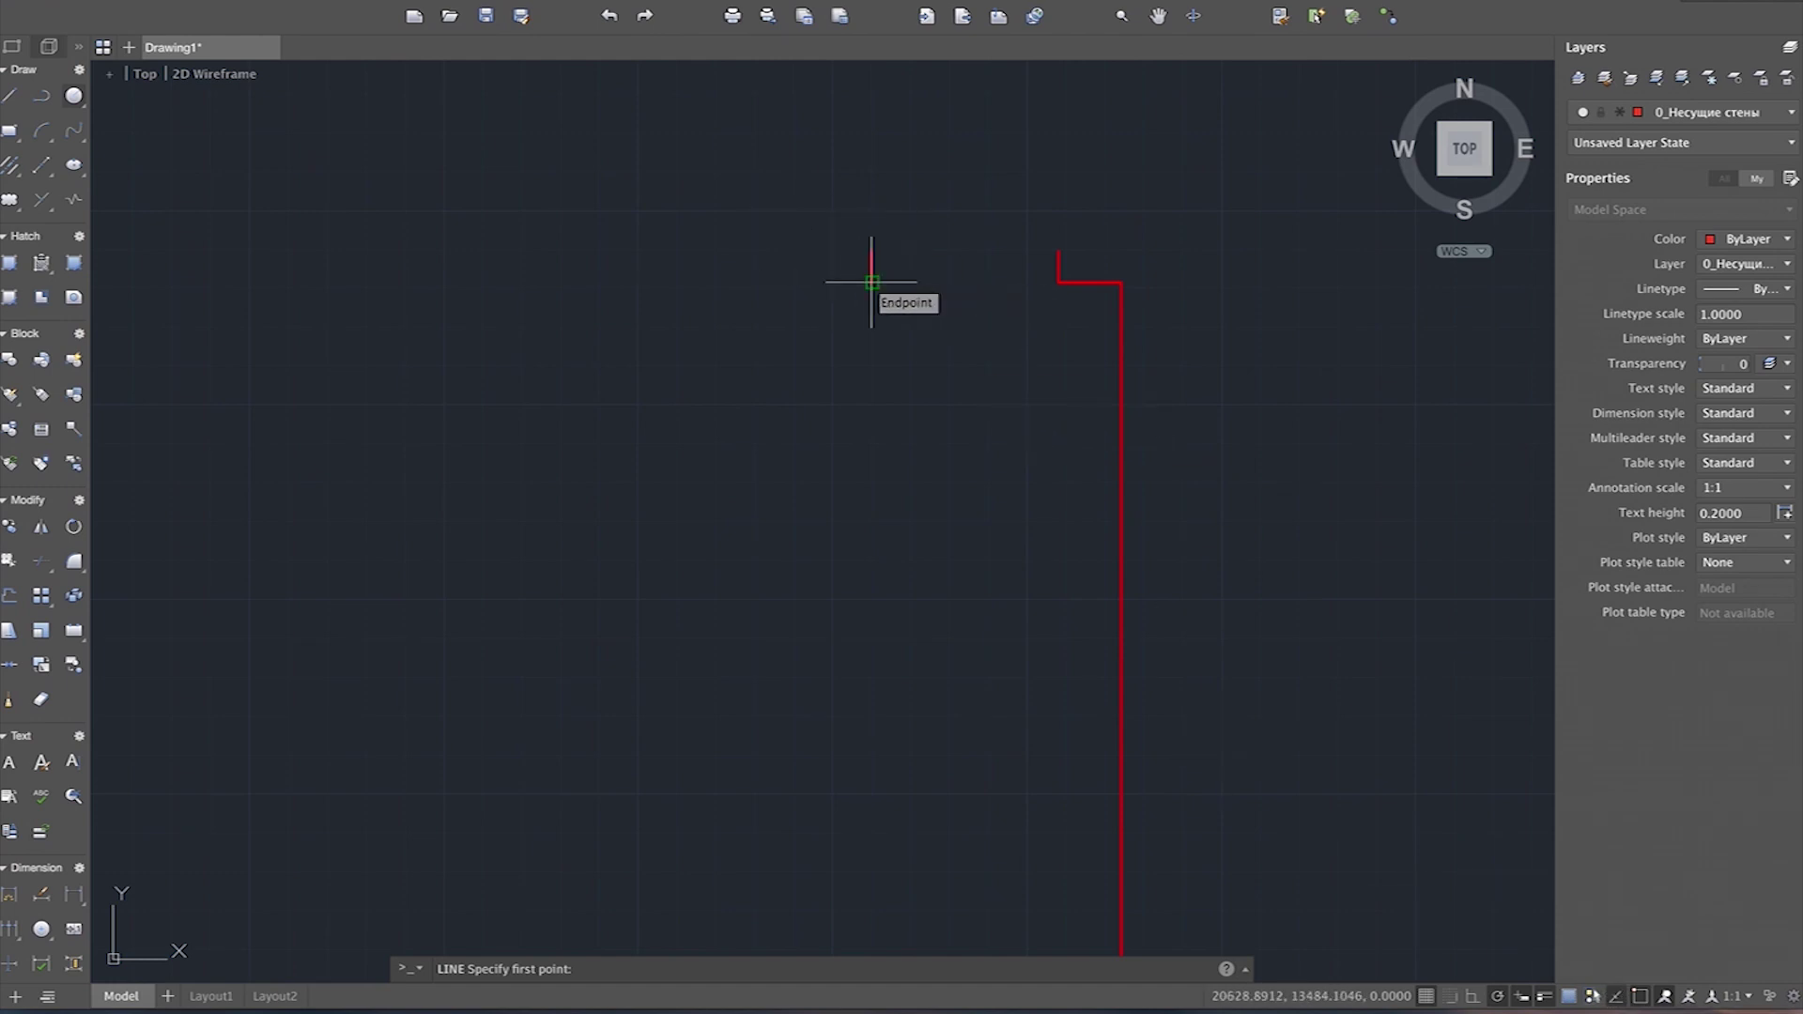
{"action": "right_click", "coordinate": [1626, 1003]}
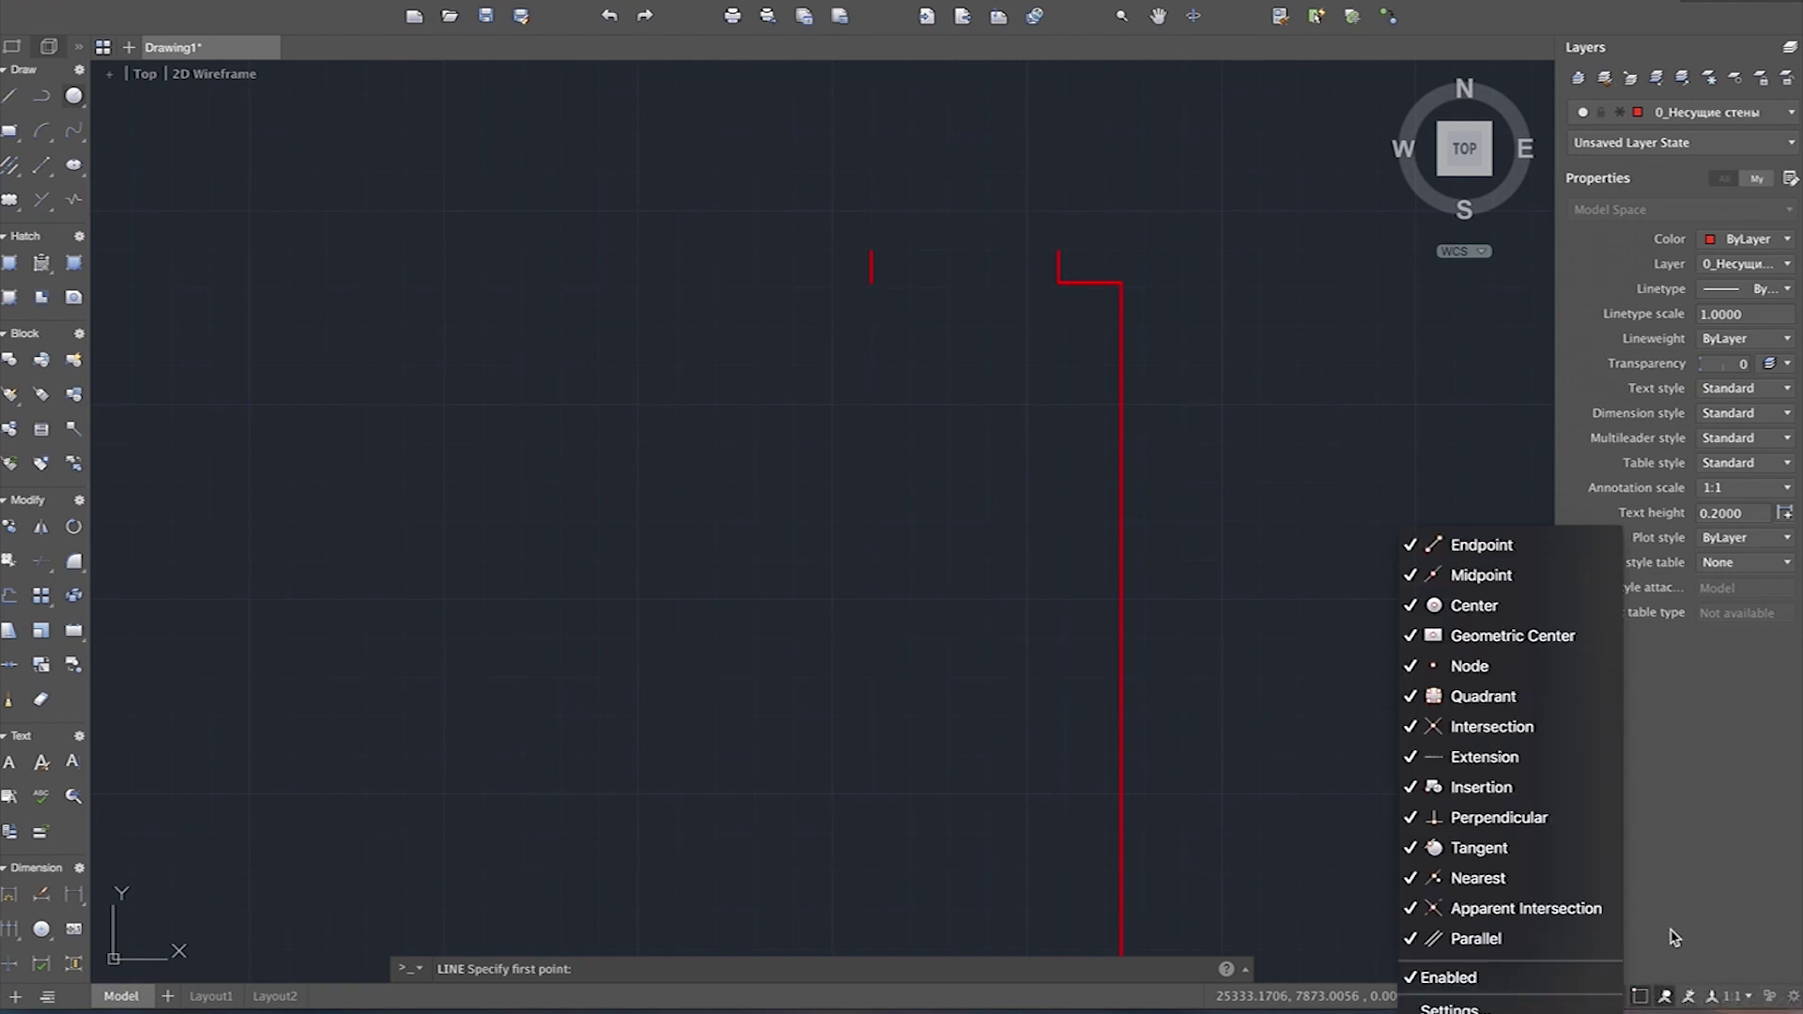
Step: From the stub's top endpoint, draw the top wall leftward, then a 250-unit upward return
{"action": "left_click", "coordinate": [1676, 937]}
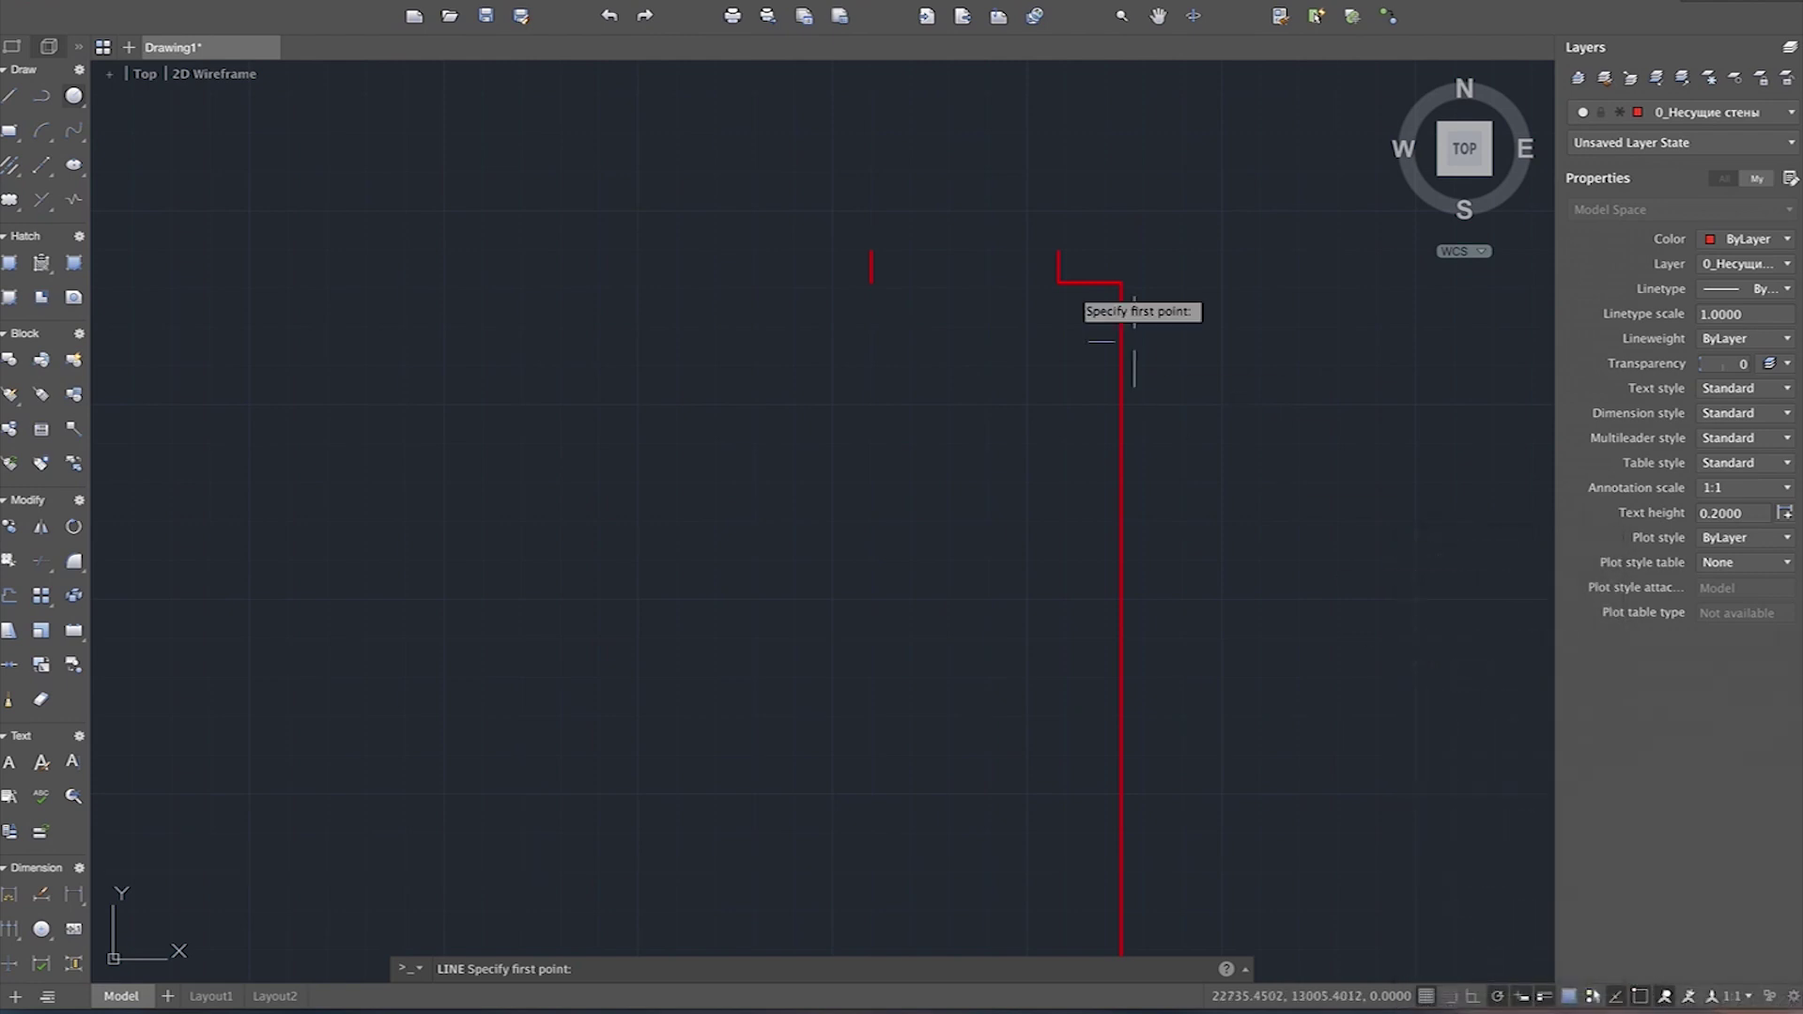
{"action": "left_click", "coordinate": [872, 282]}
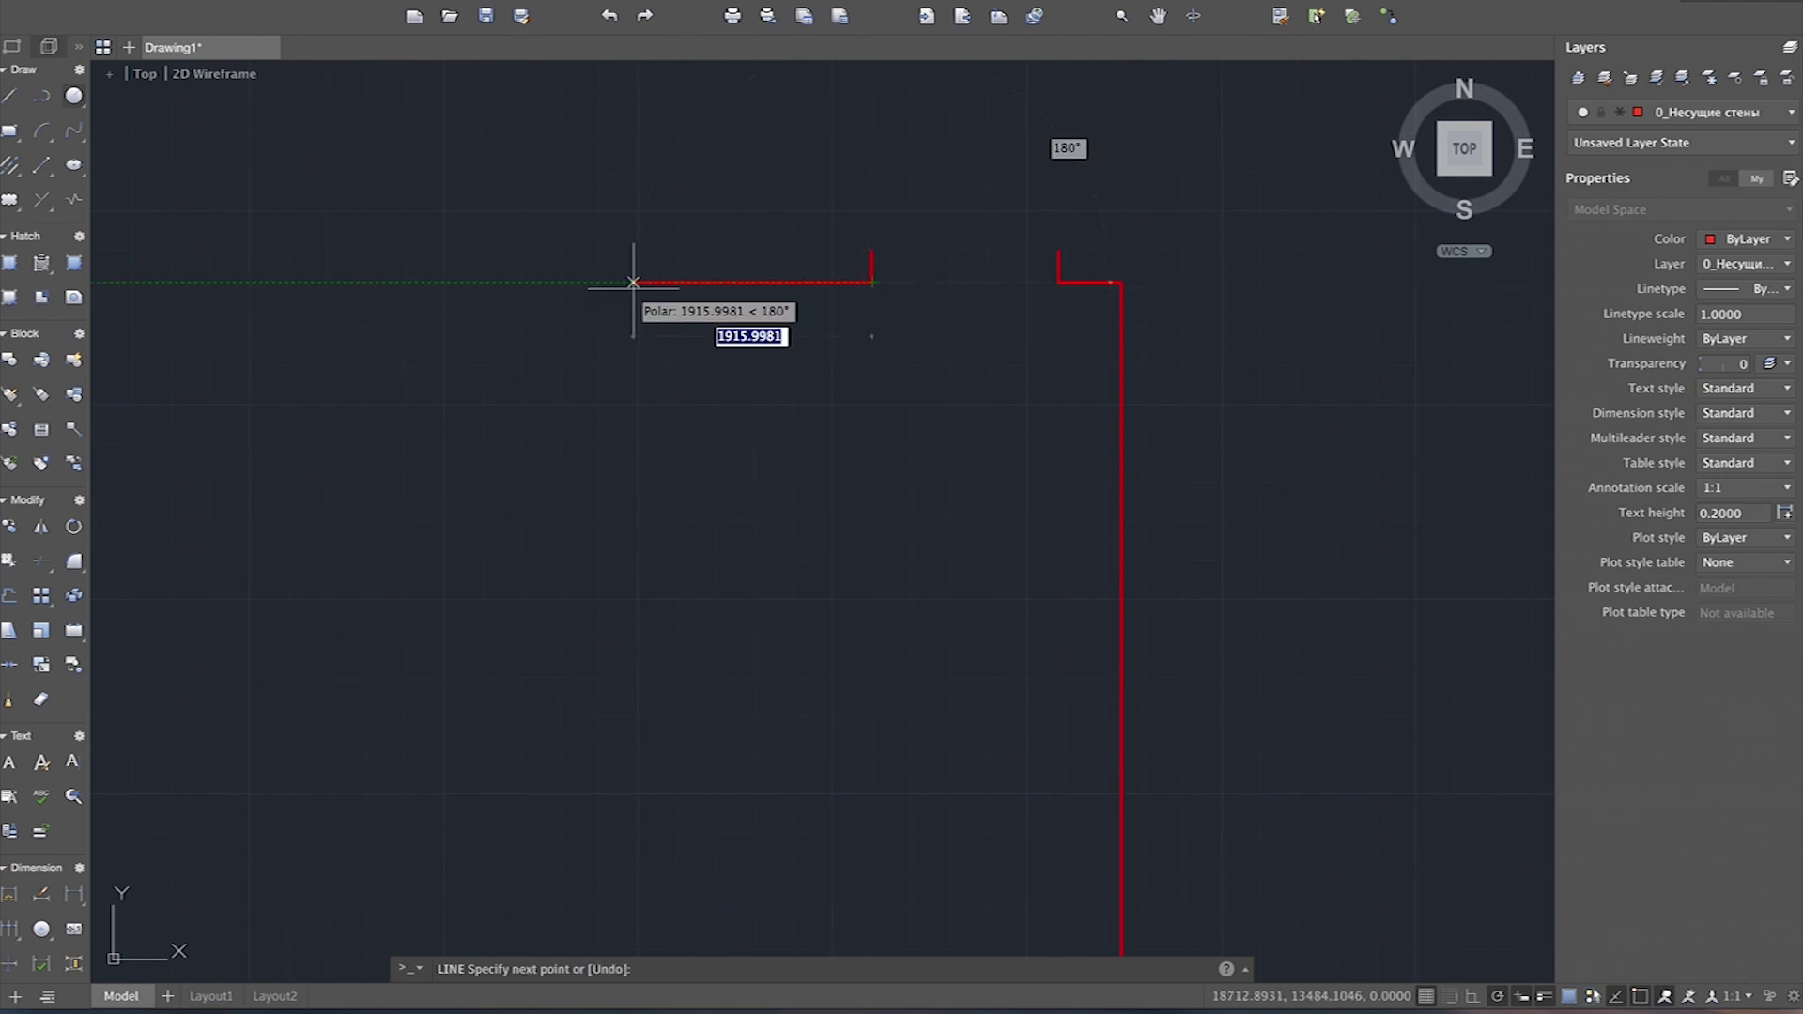
{"action": "type", "text": "2000"}
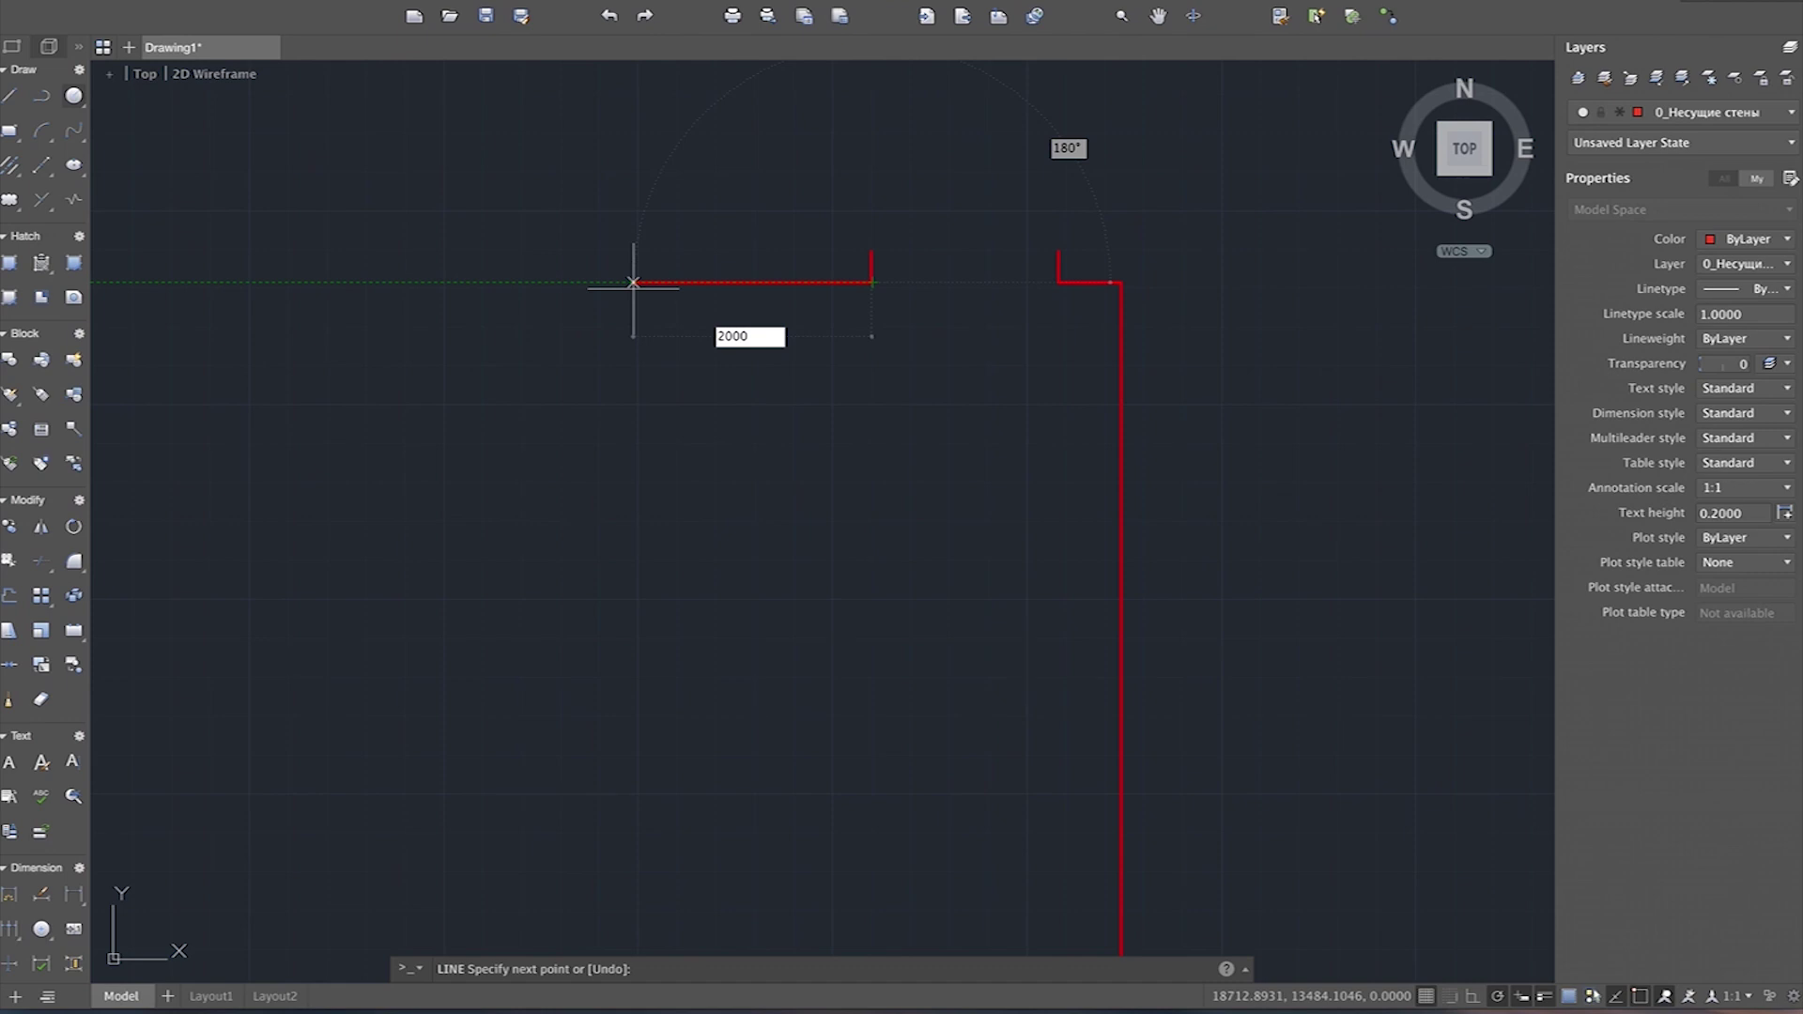
{"action": "key", "text": "Return"}
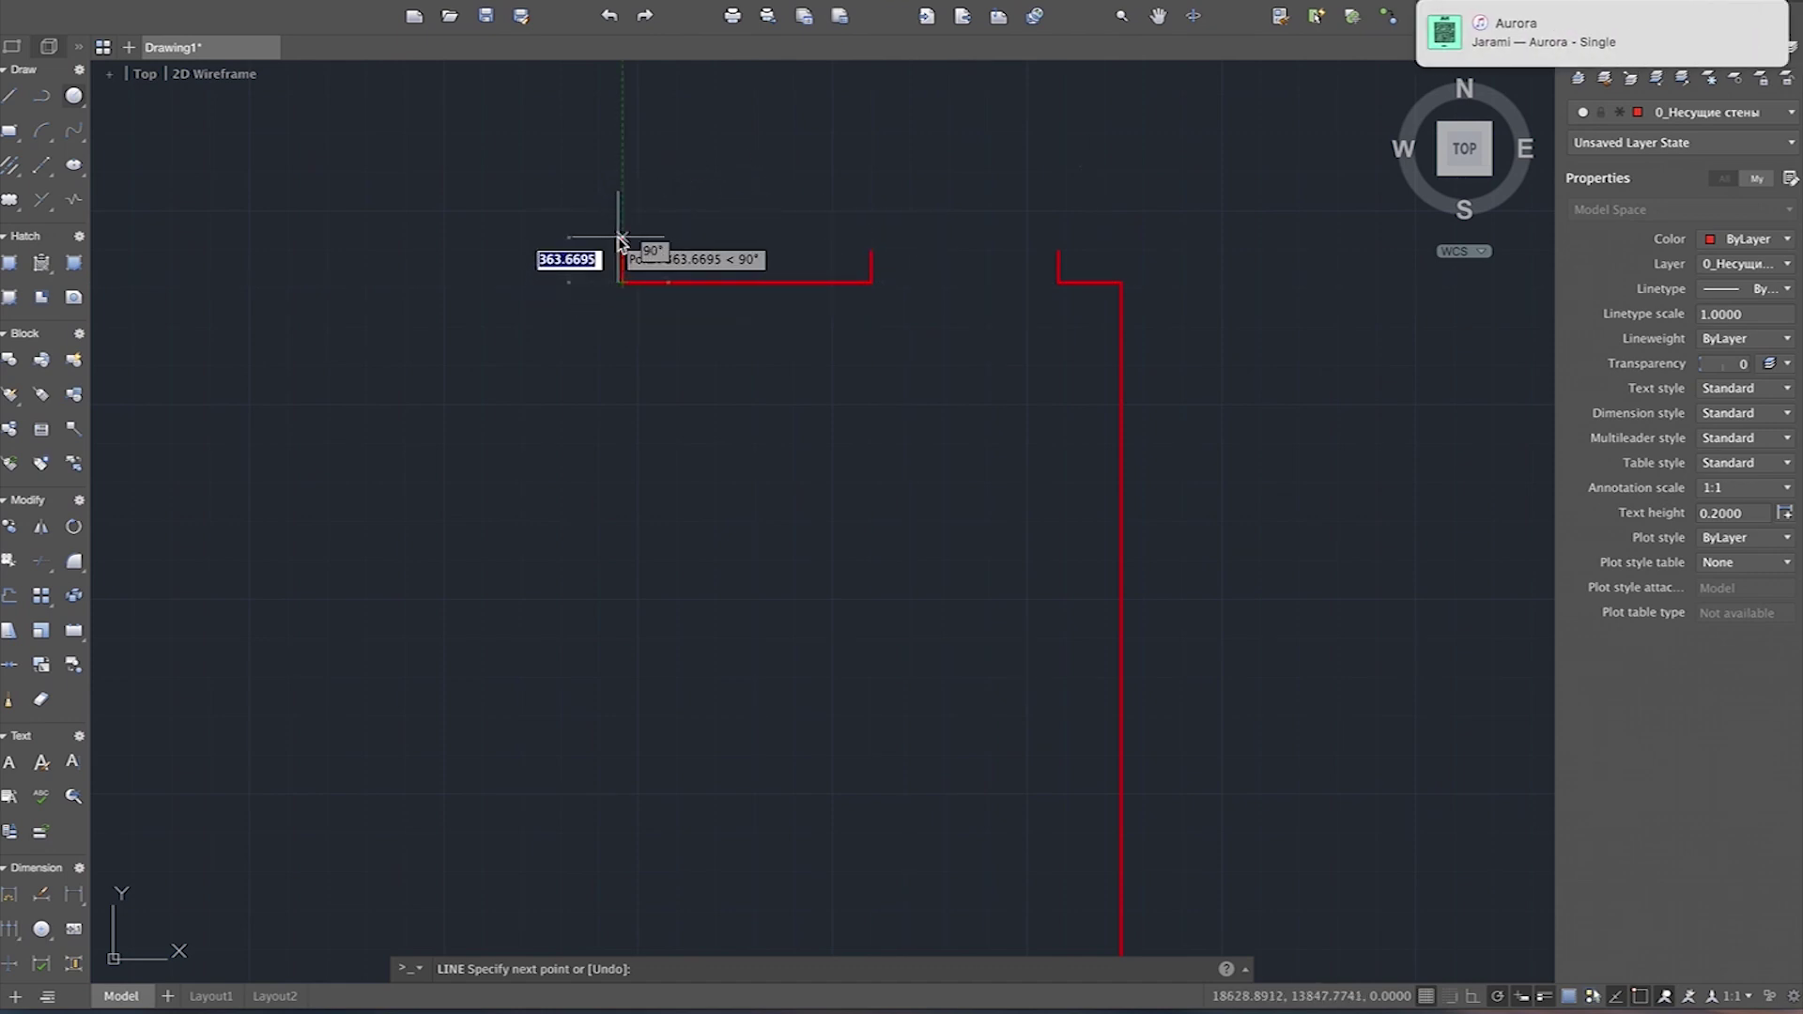
{"action": "type", "text": "250"}
{"action": "key", "text": "Return"}
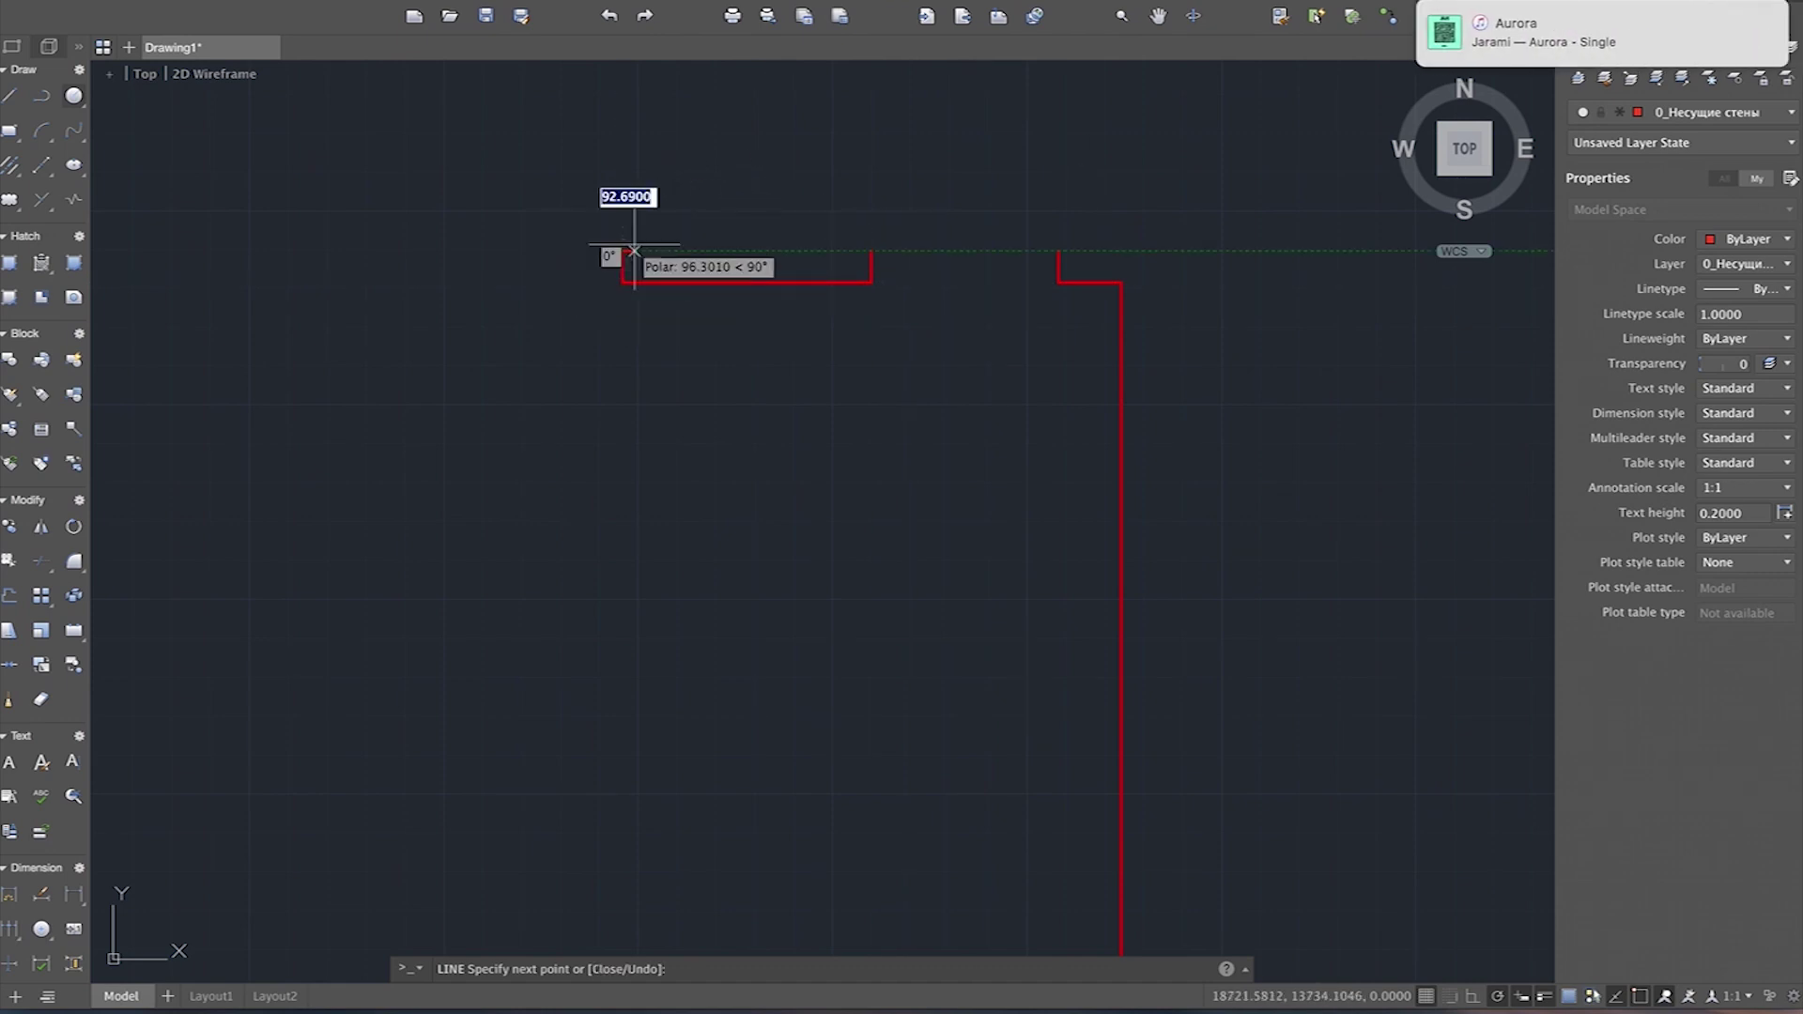
{"action": "scroll", "coordinate": [443, 275], "scroll_direction": "up", "scroll_amount": 2}
{"action": "key", "text": "Escape"}
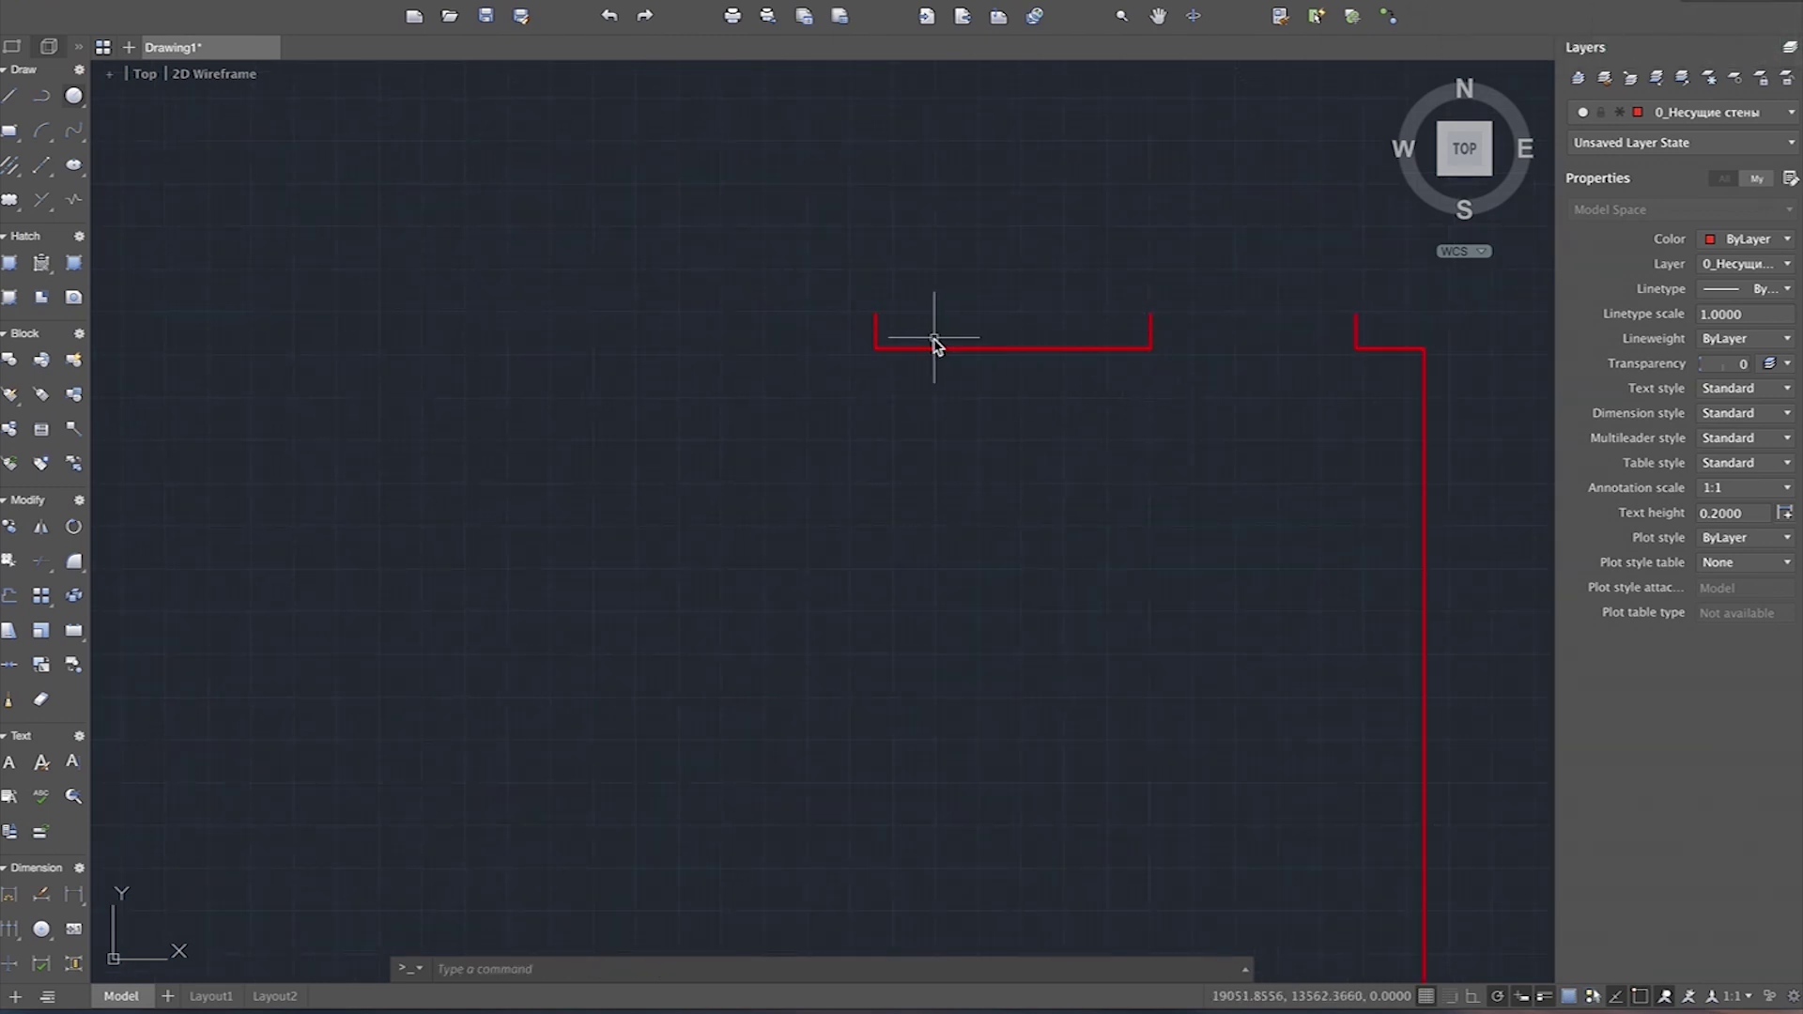
Step: Offset the short vertical left wall stub 1500 units to its left
{"action": "left_click", "coordinate": [11, 597]}
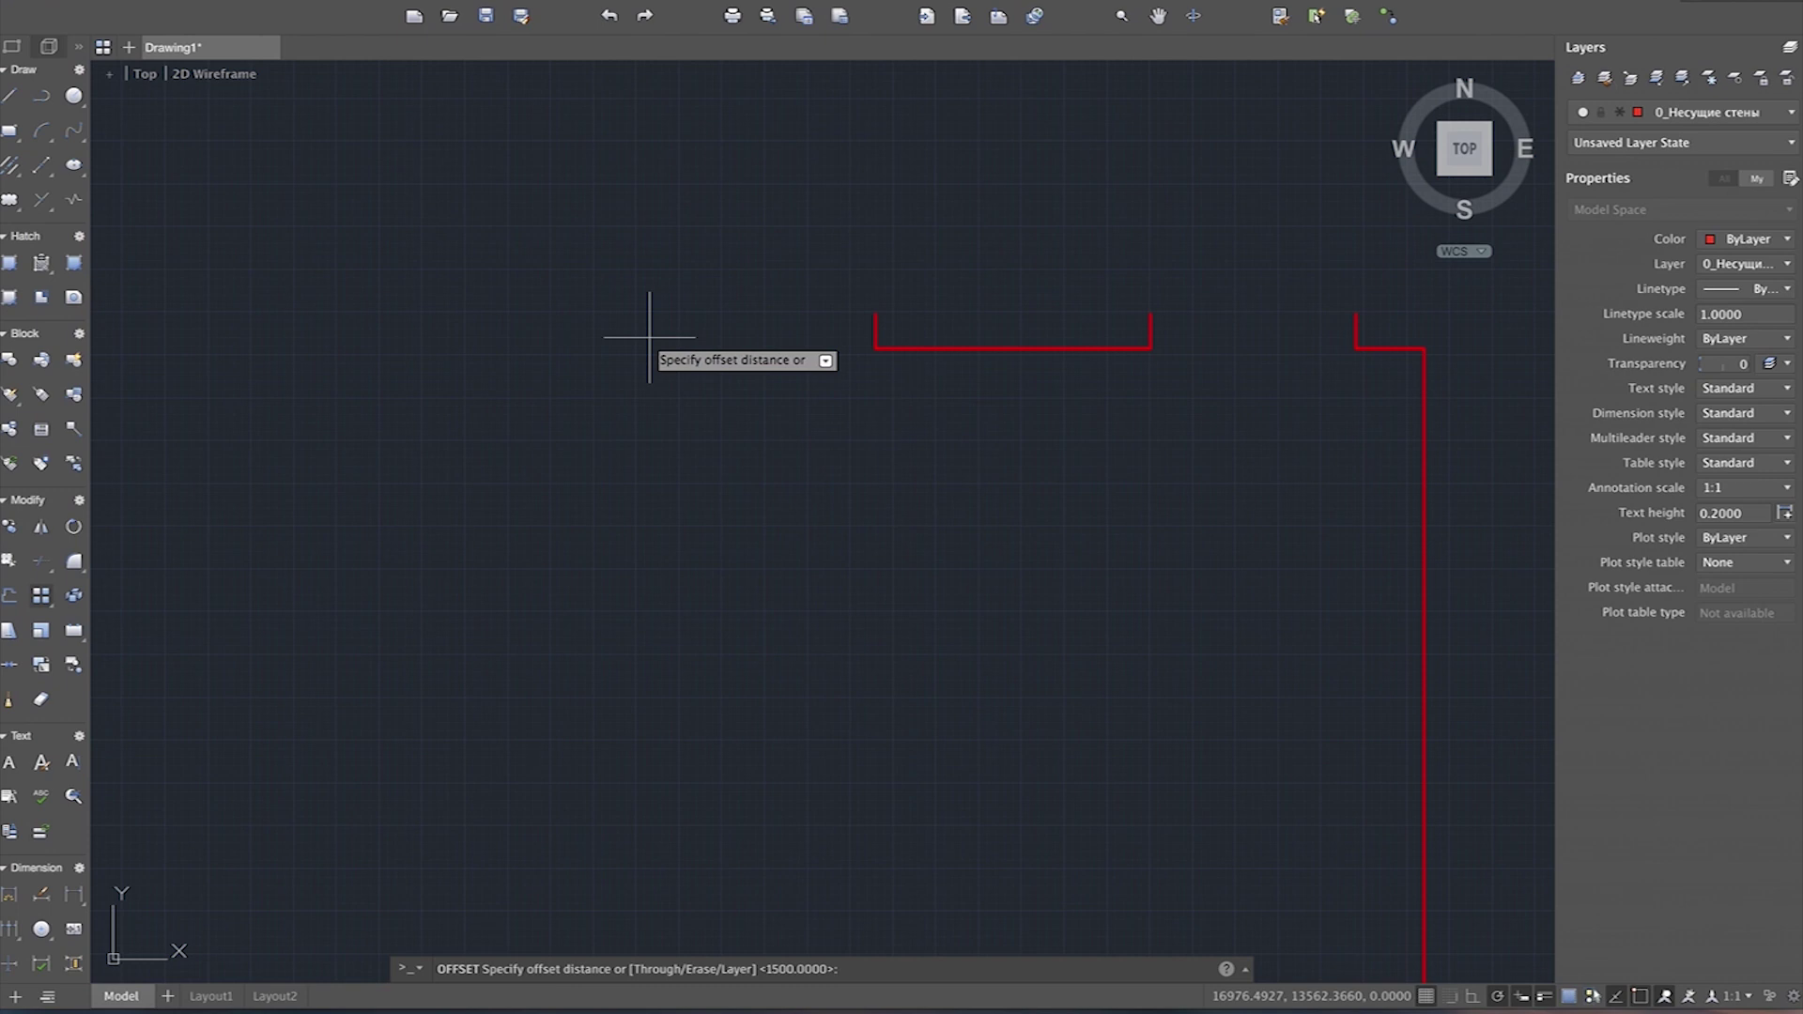
{"action": "type", "text": "1500"}
{"action": "key", "text": "Return"}
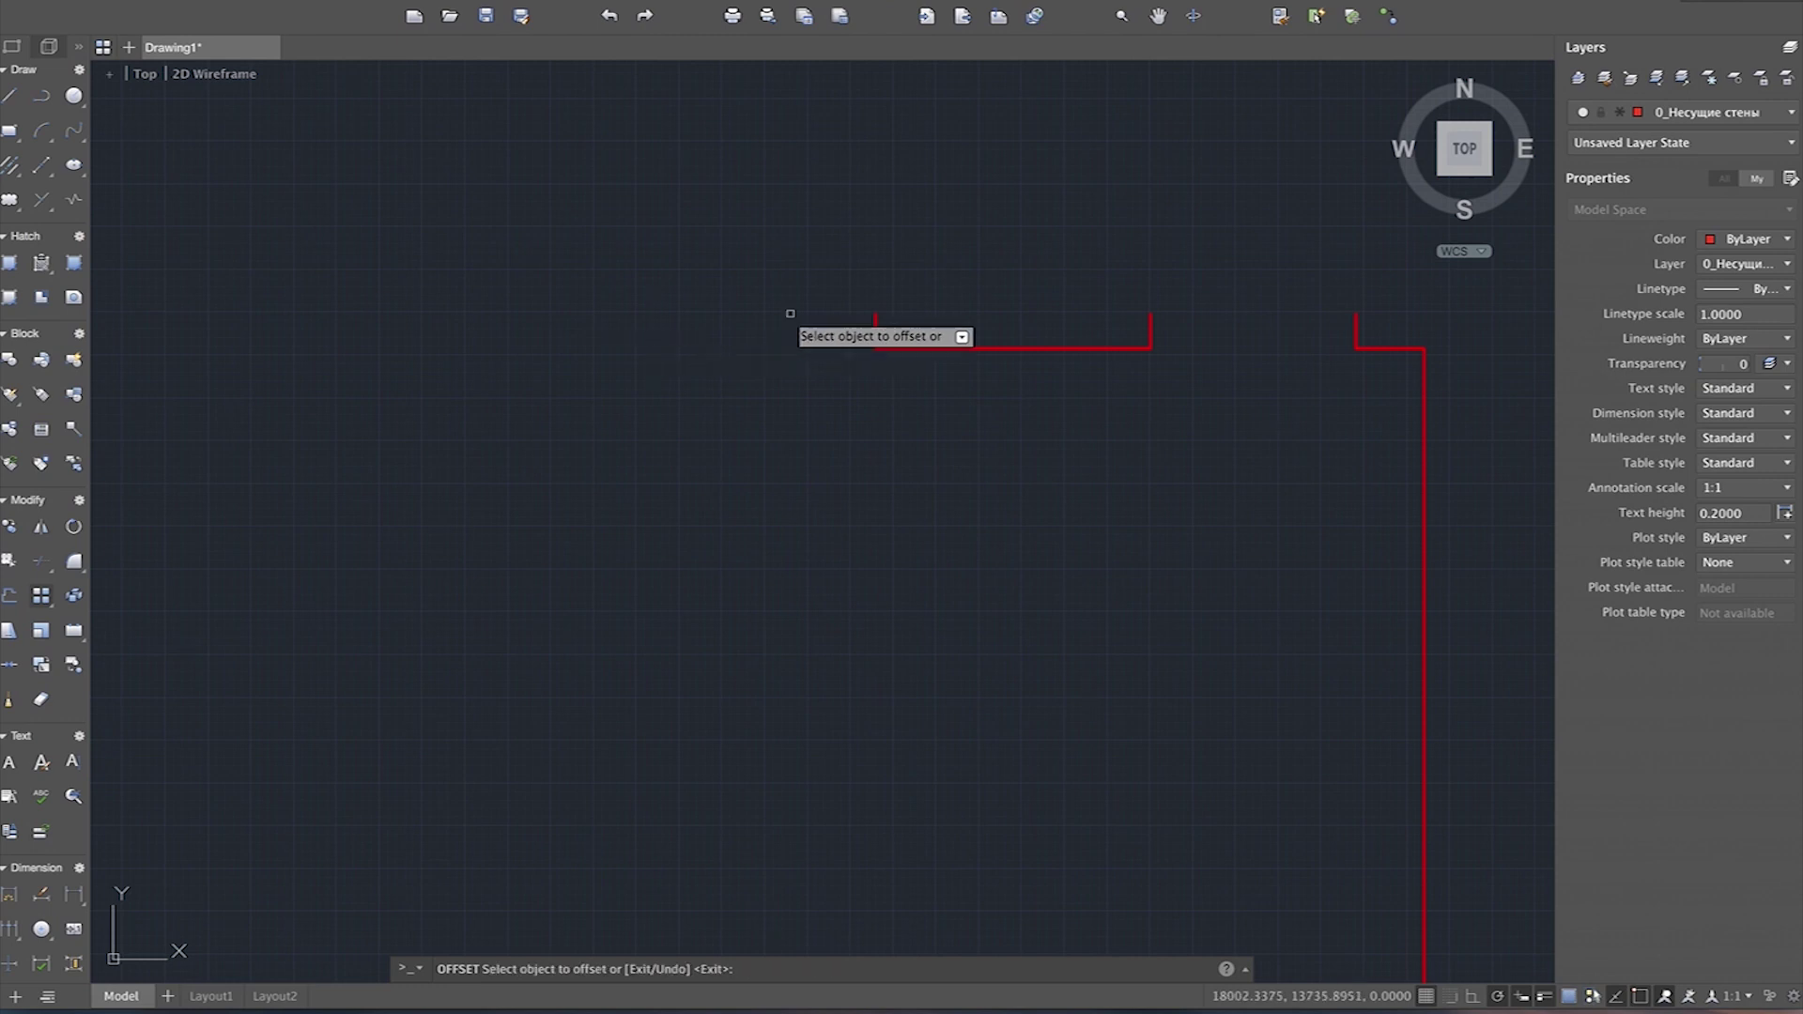
{"action": "left_click", "coordinate": [876, 328]}
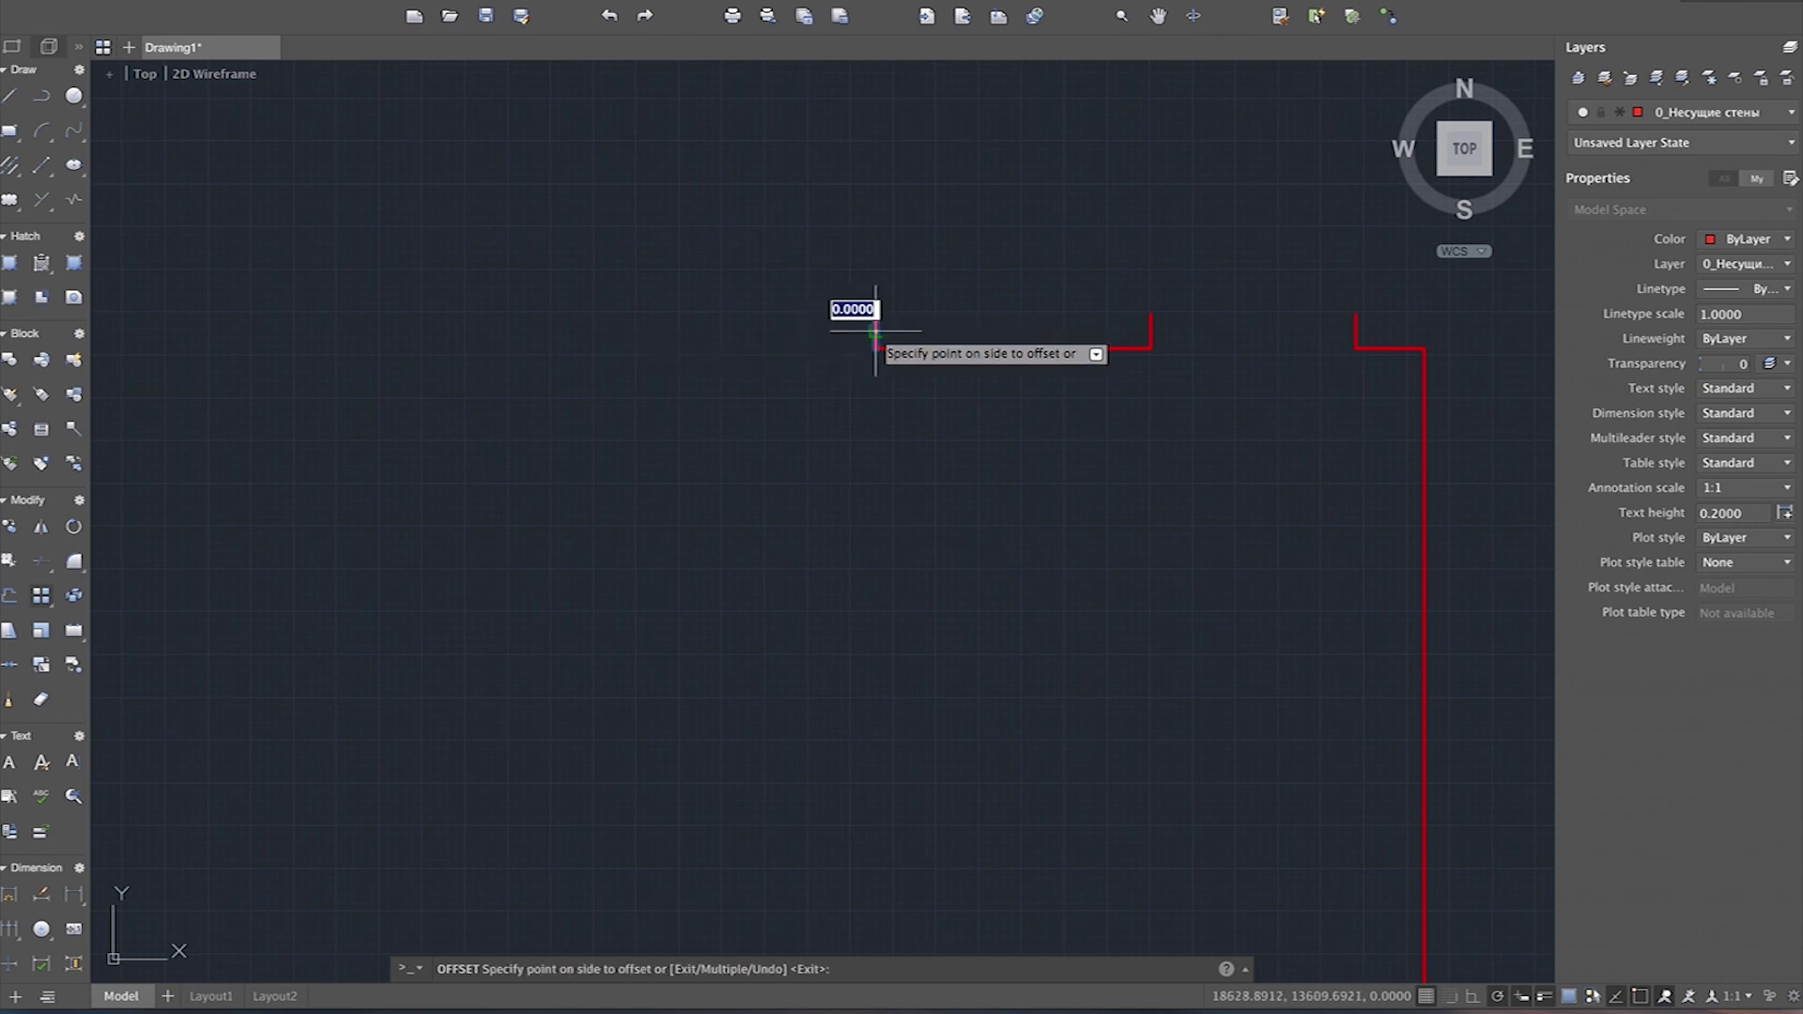
{"action": "left_click", "coordinate": [673, 346]}
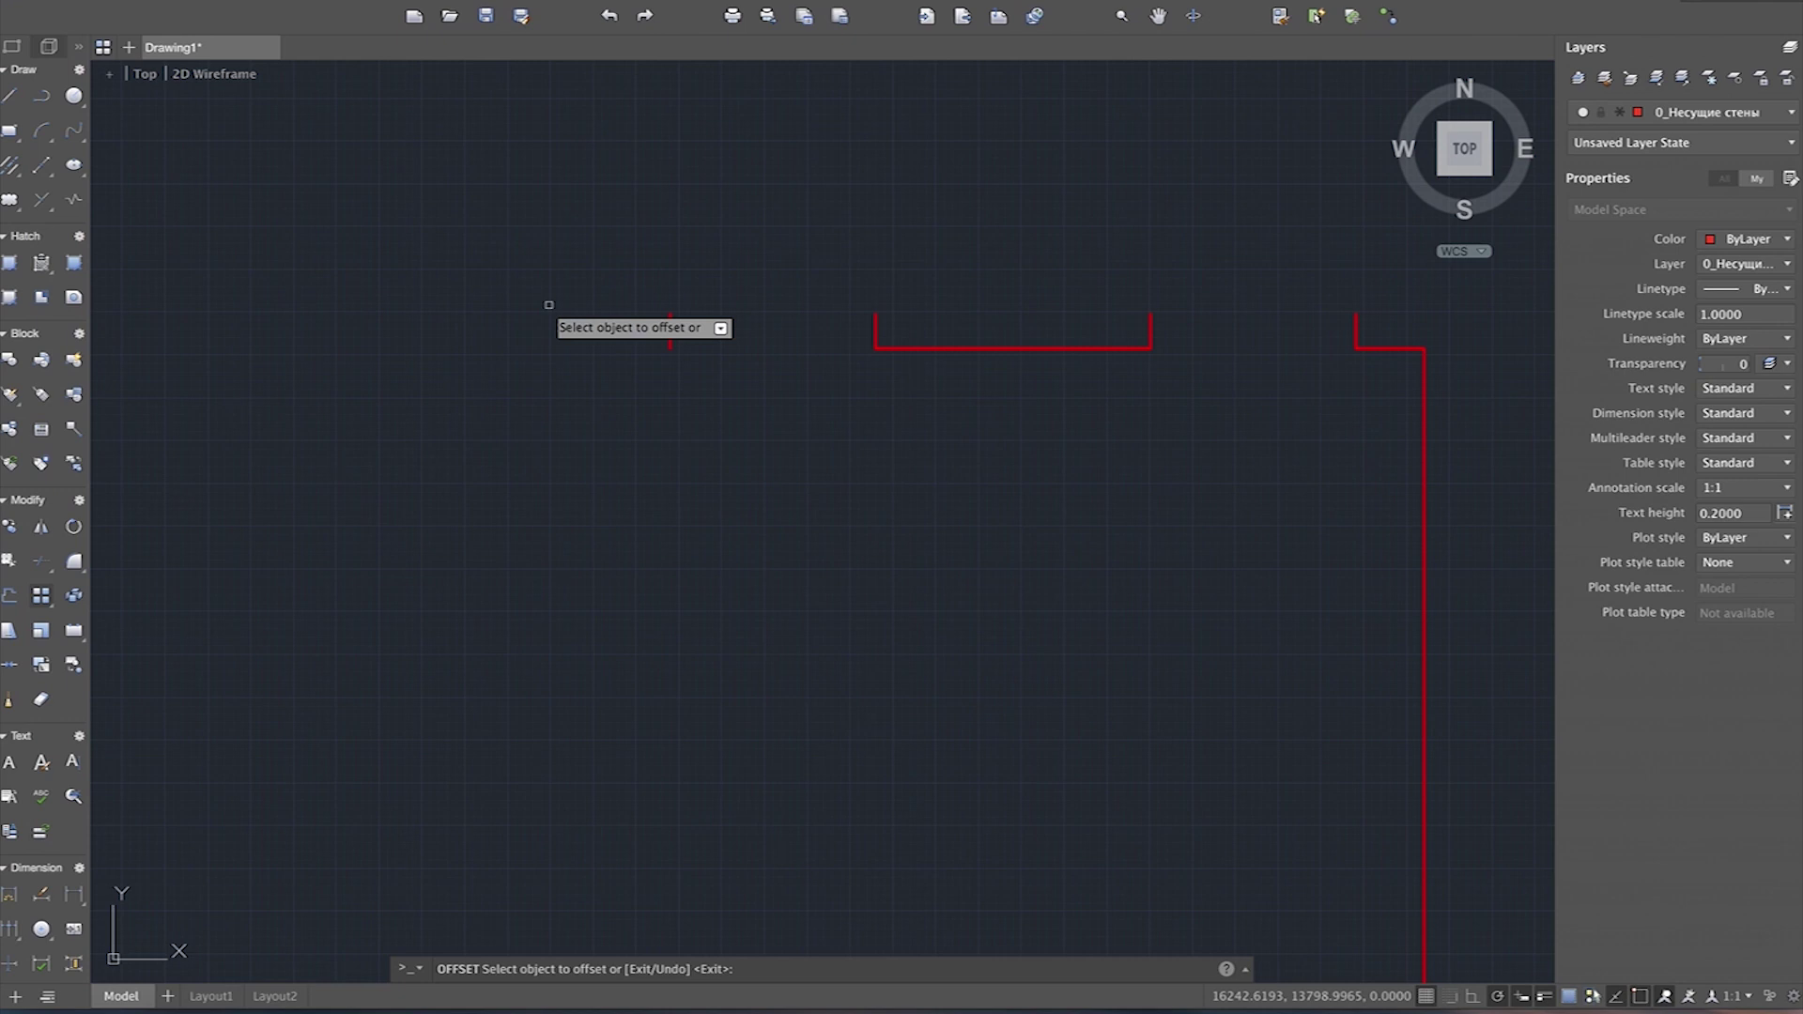
{"action": "key", "text": "Escape"}
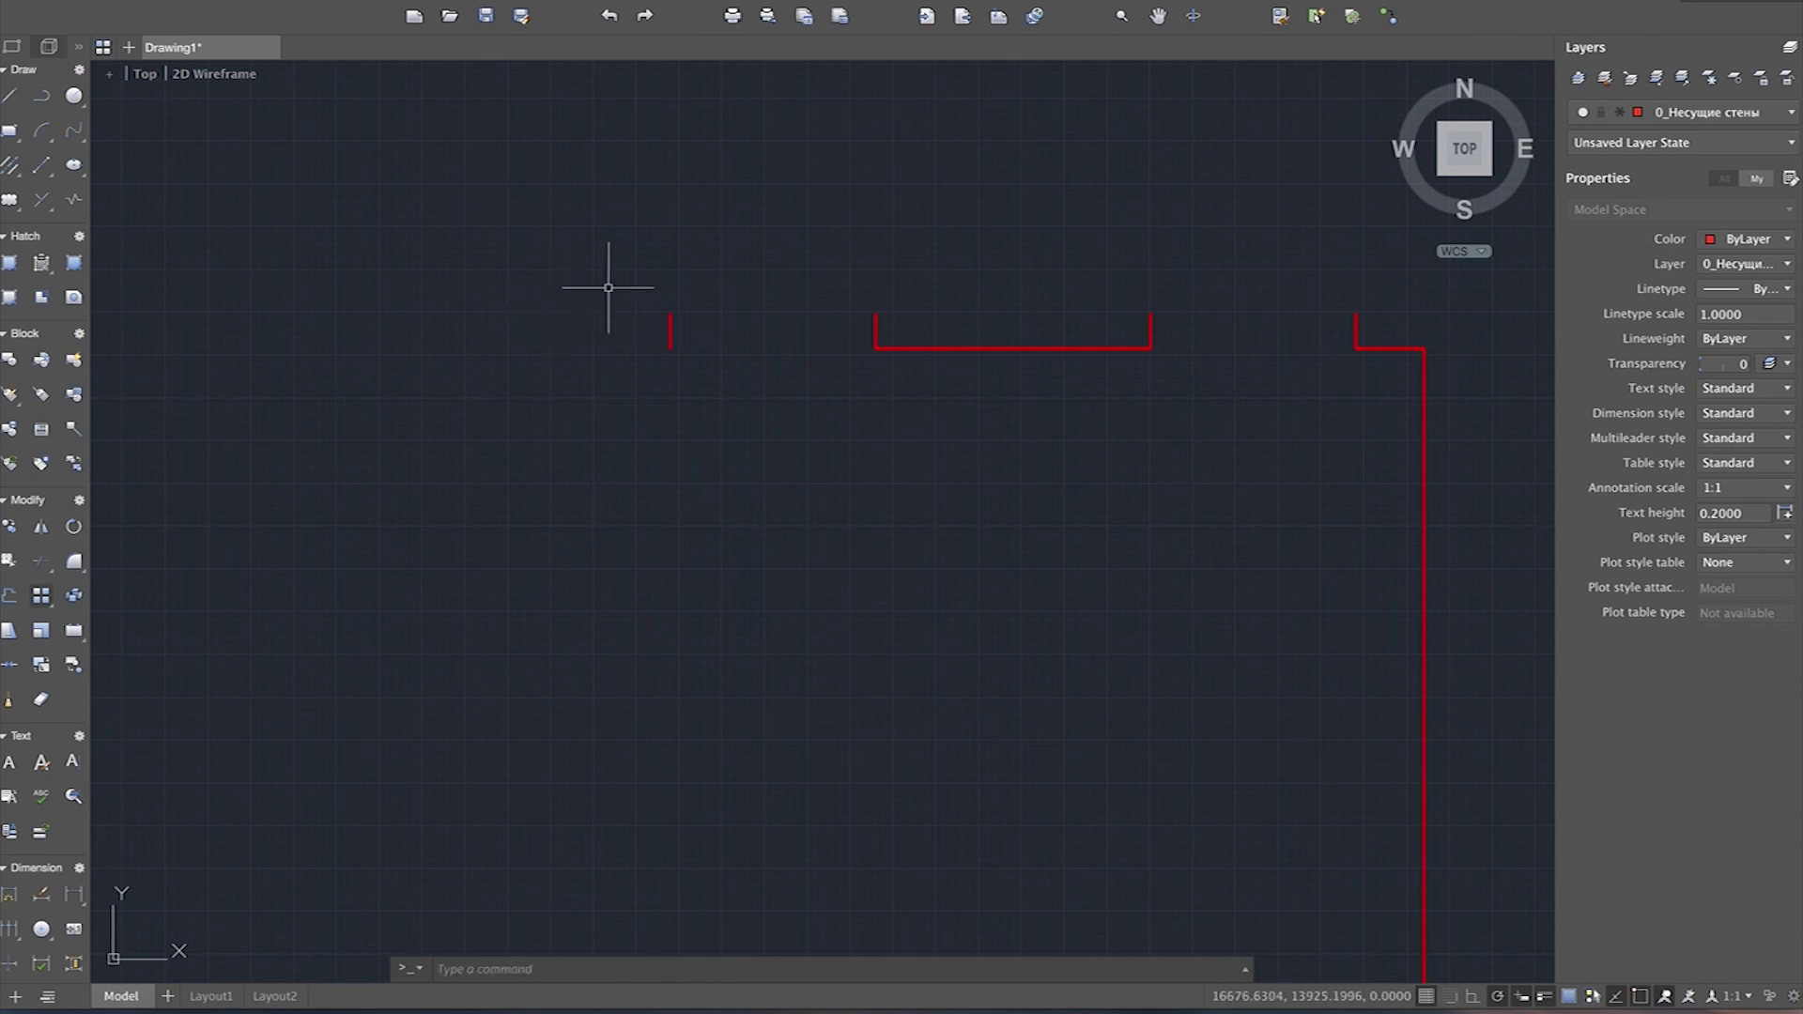
{"action": "scroll", "coordinate": [615, 292], "scroll_direction": "down", "scroll_amount": 2}
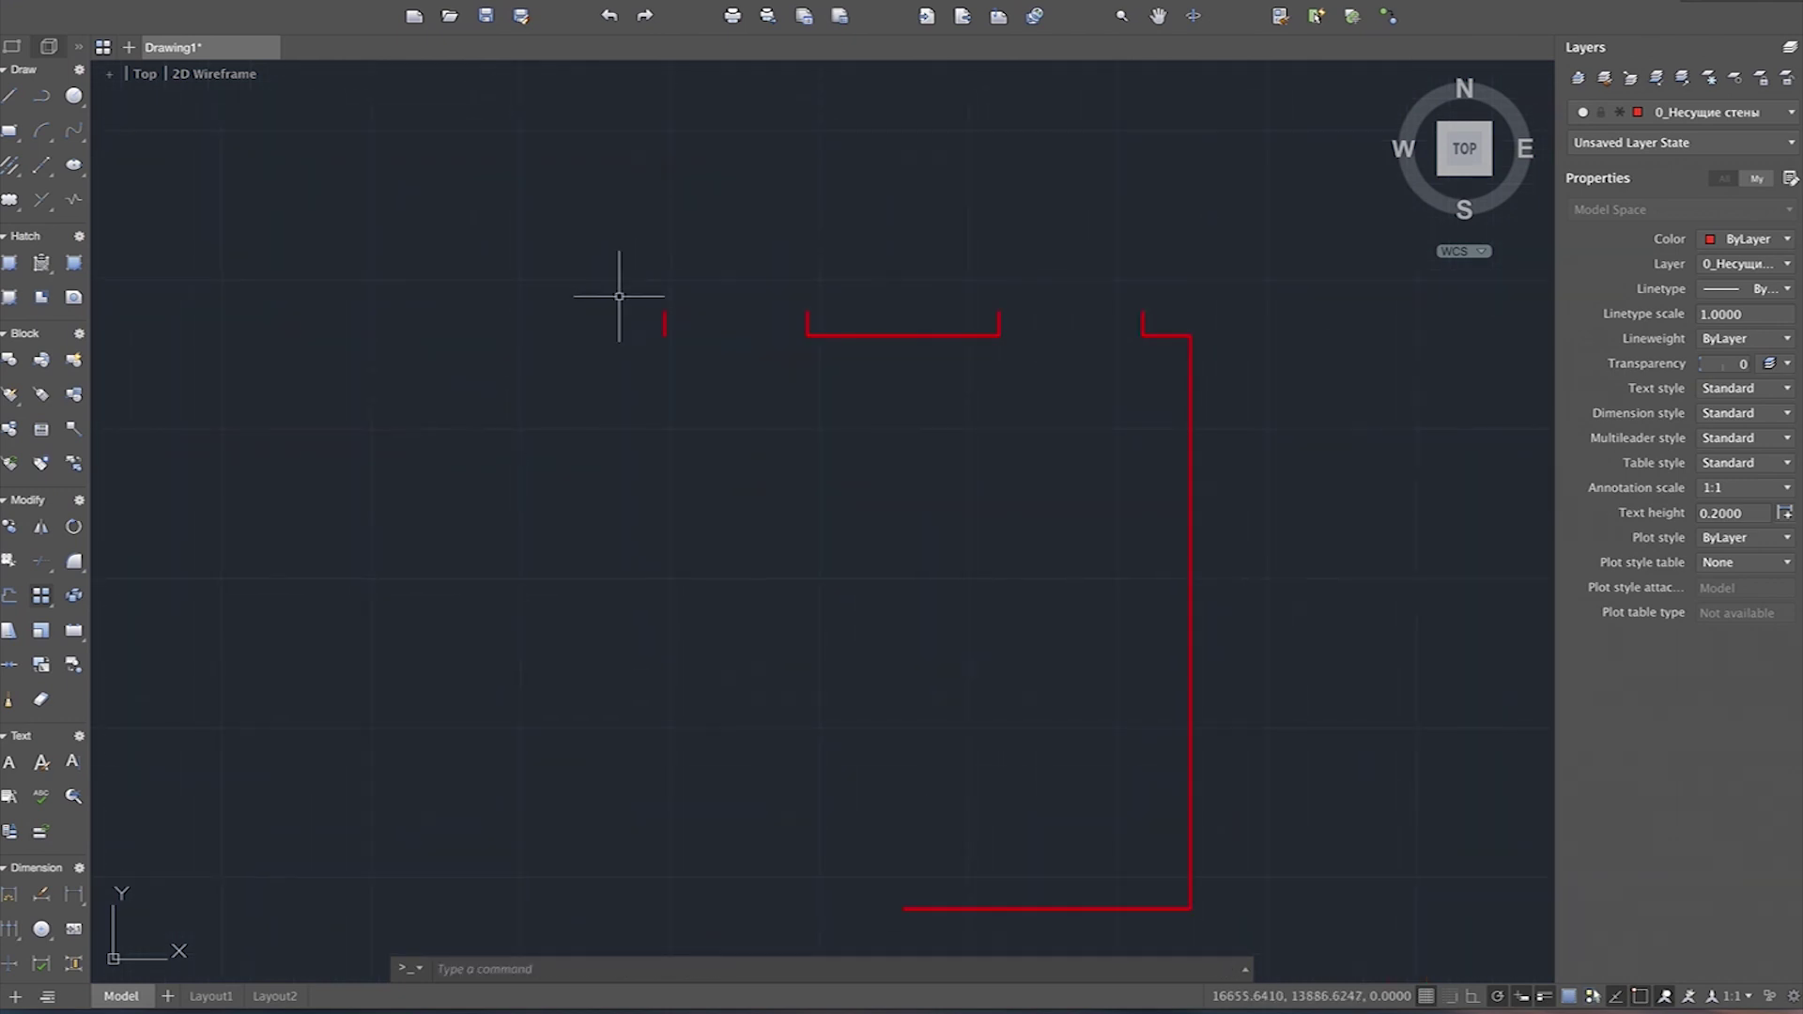
Step: From the copied stub's endpoint, draw the wall 500 left, then 6000 down
{"action": "type", "text": "500"}
{"action": "key", "text": "Return"}
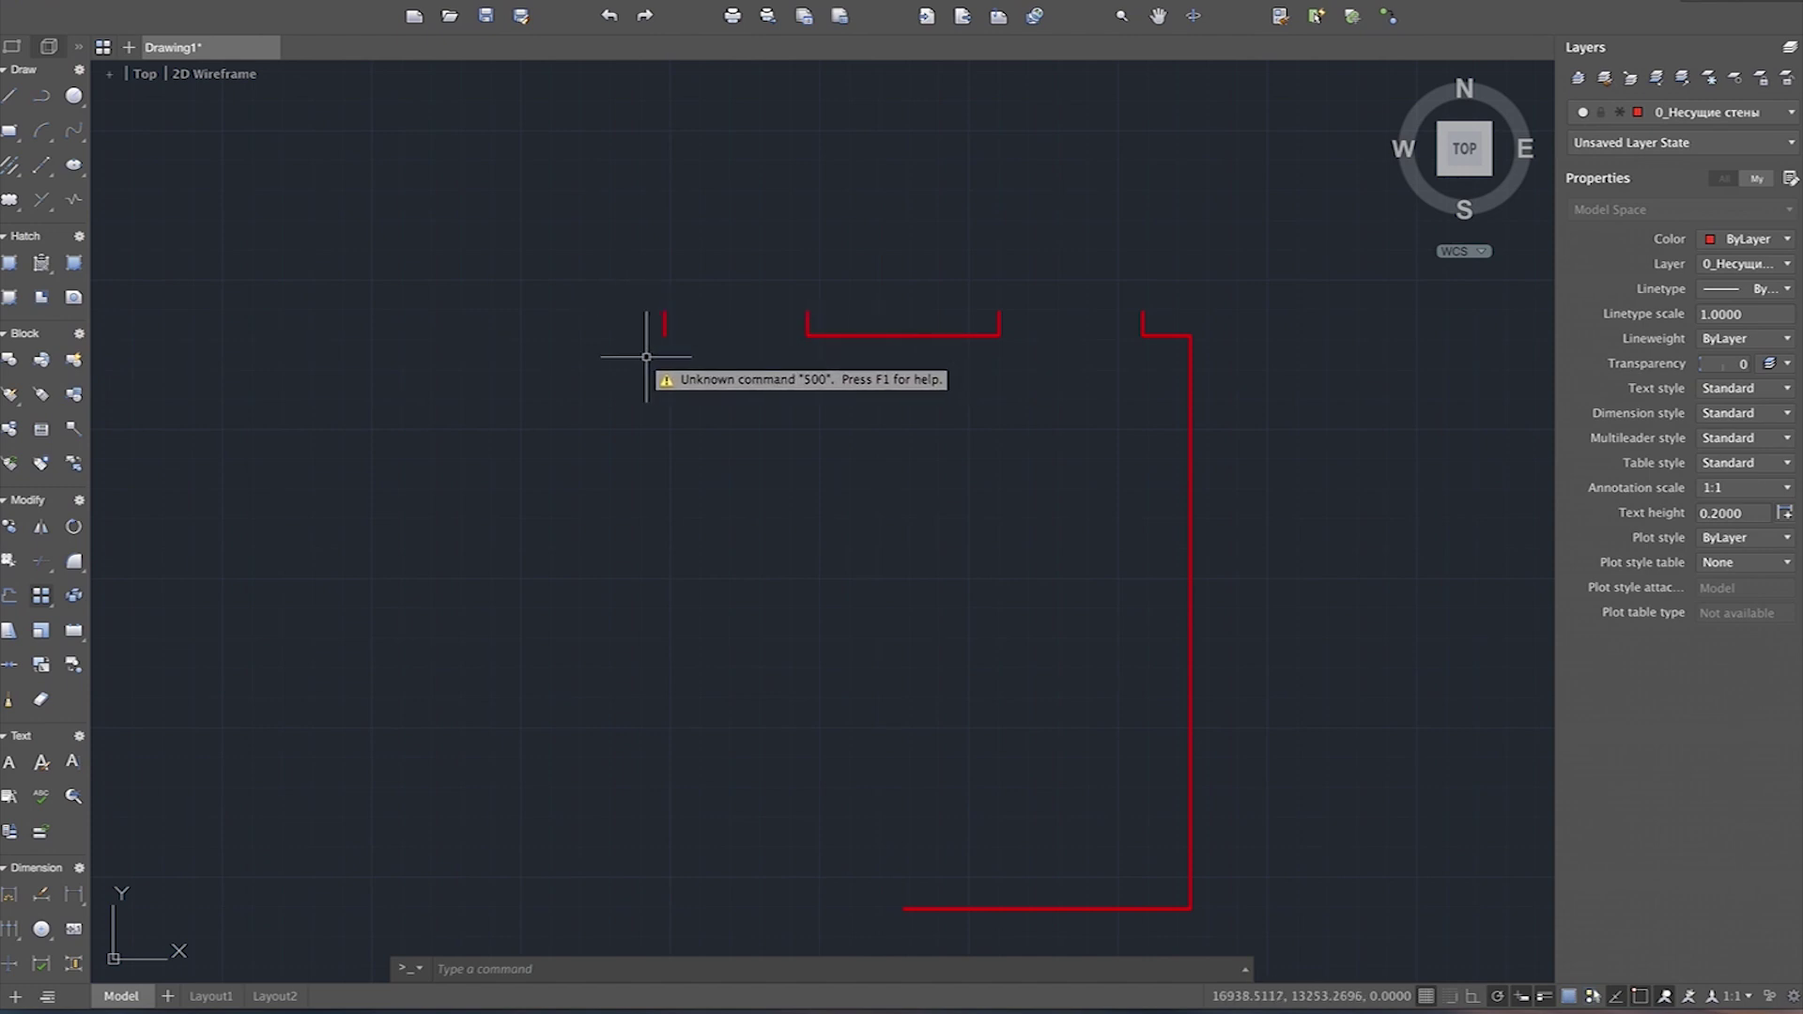
{"action": "left_click", "coordinate": [9, 94]}
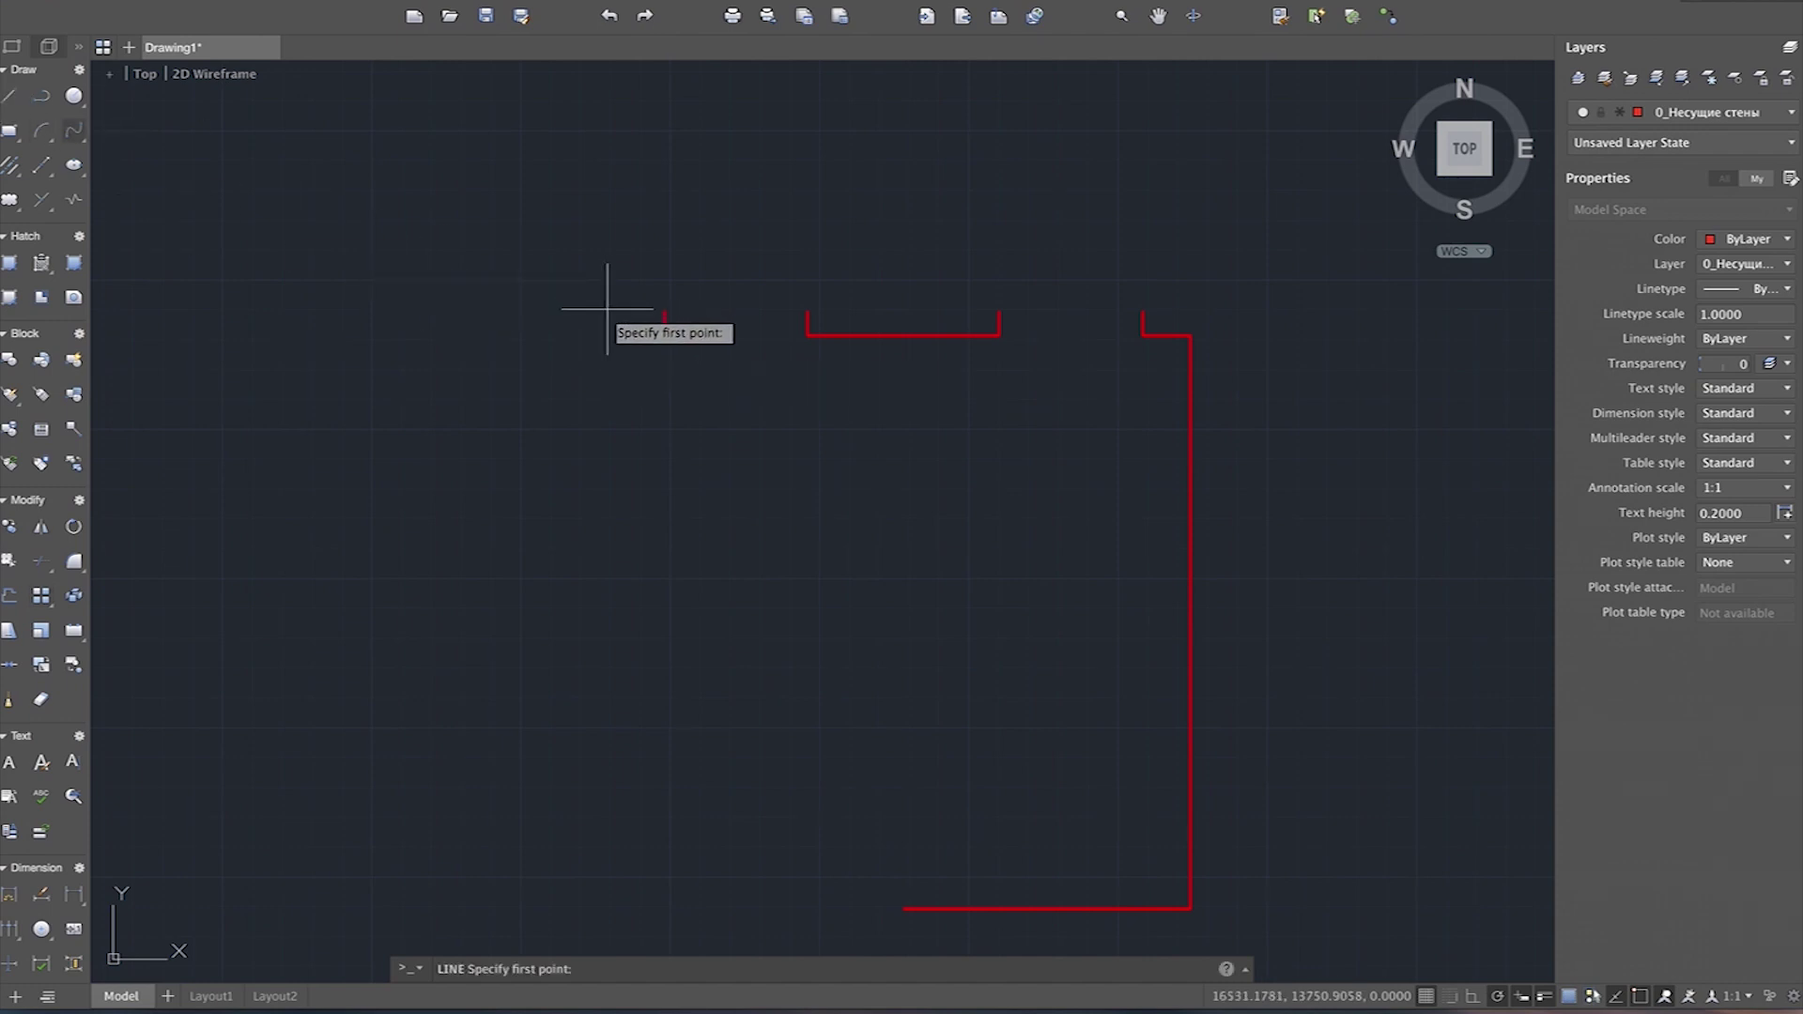
{"action": "left_click", "coordinate": [664, 334]}
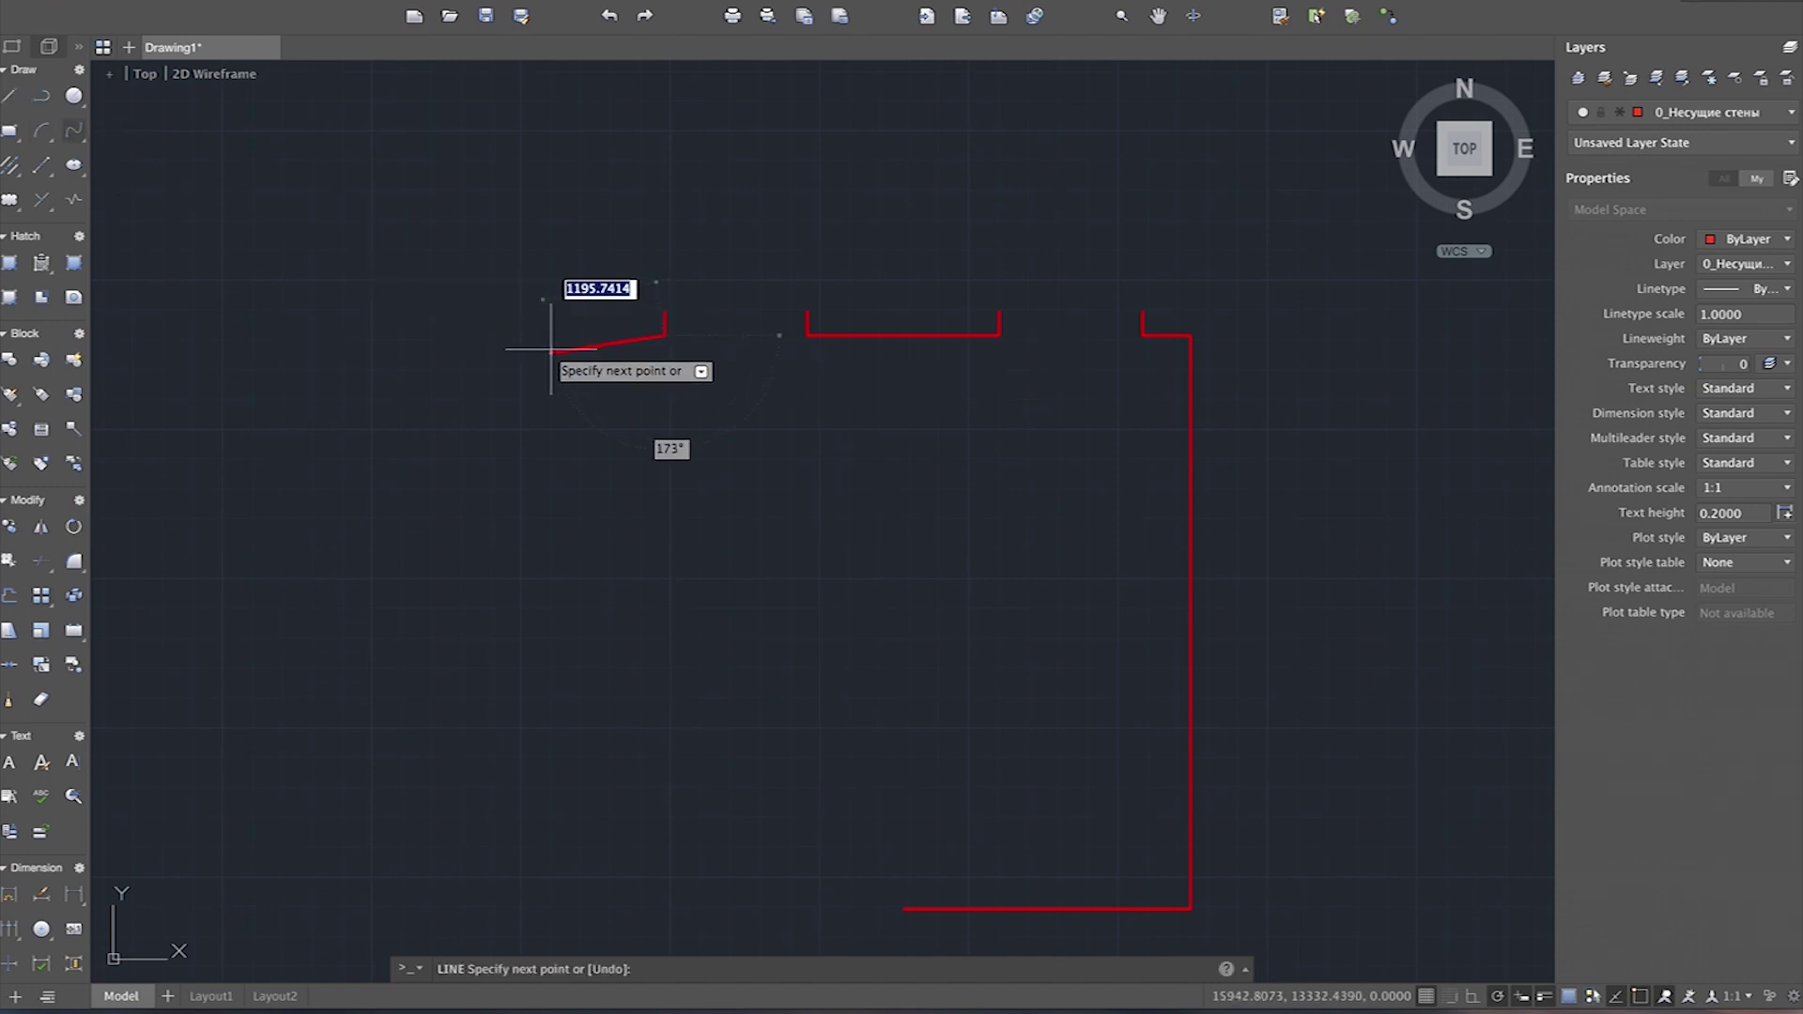
{"action": "type", "text": "500"}
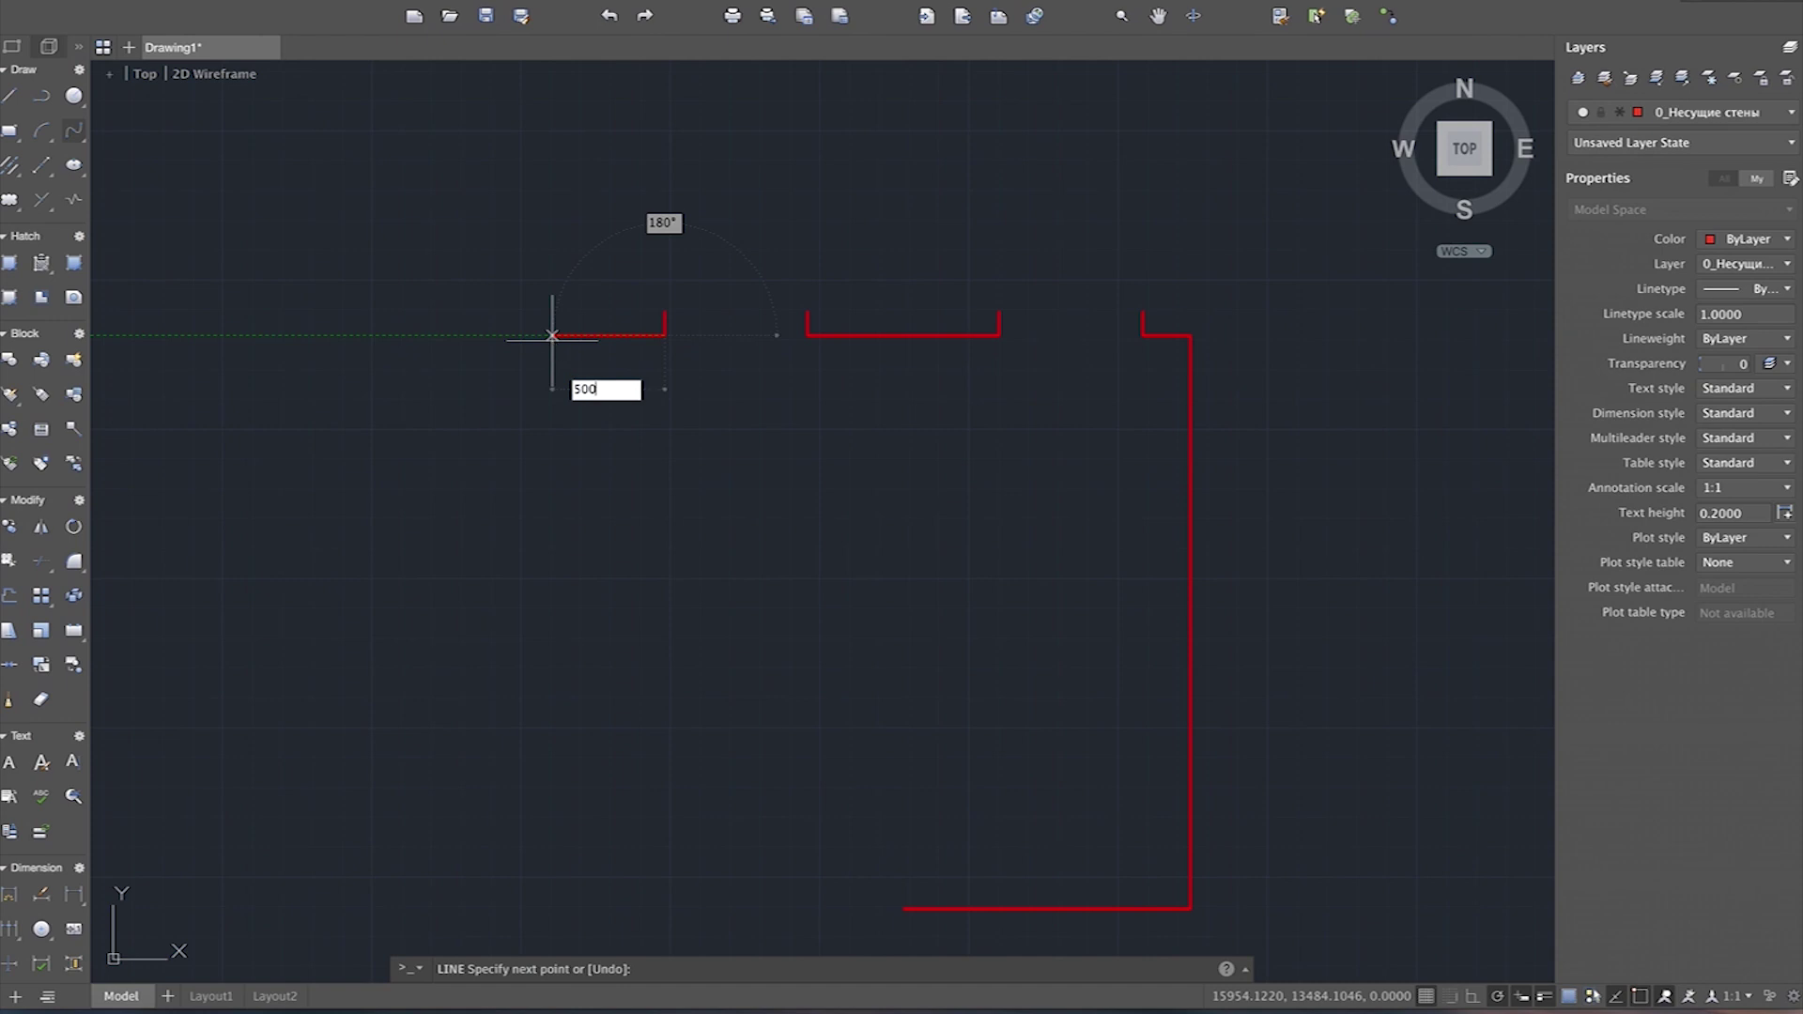
{"action": "key", "text": "Return"}
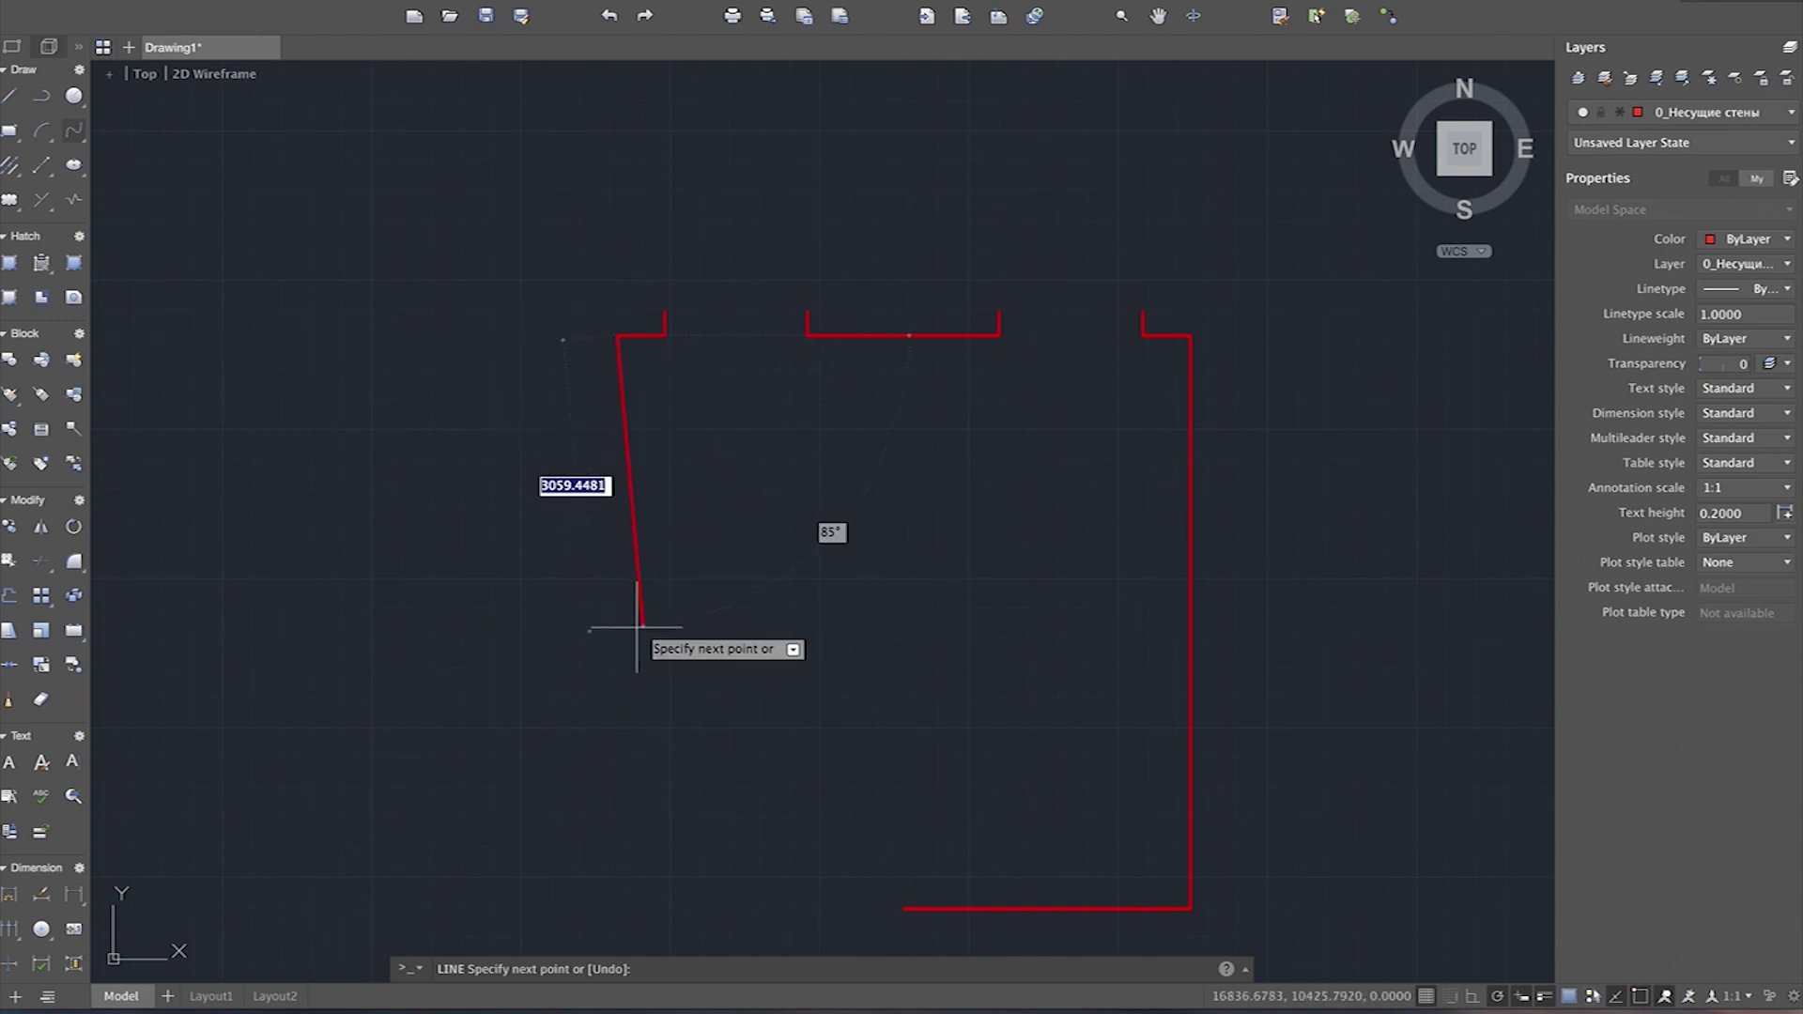
{"action": "scroll", "coordinate": [617, 641], "scroll_direction": "down", "scroll_amount": 3}
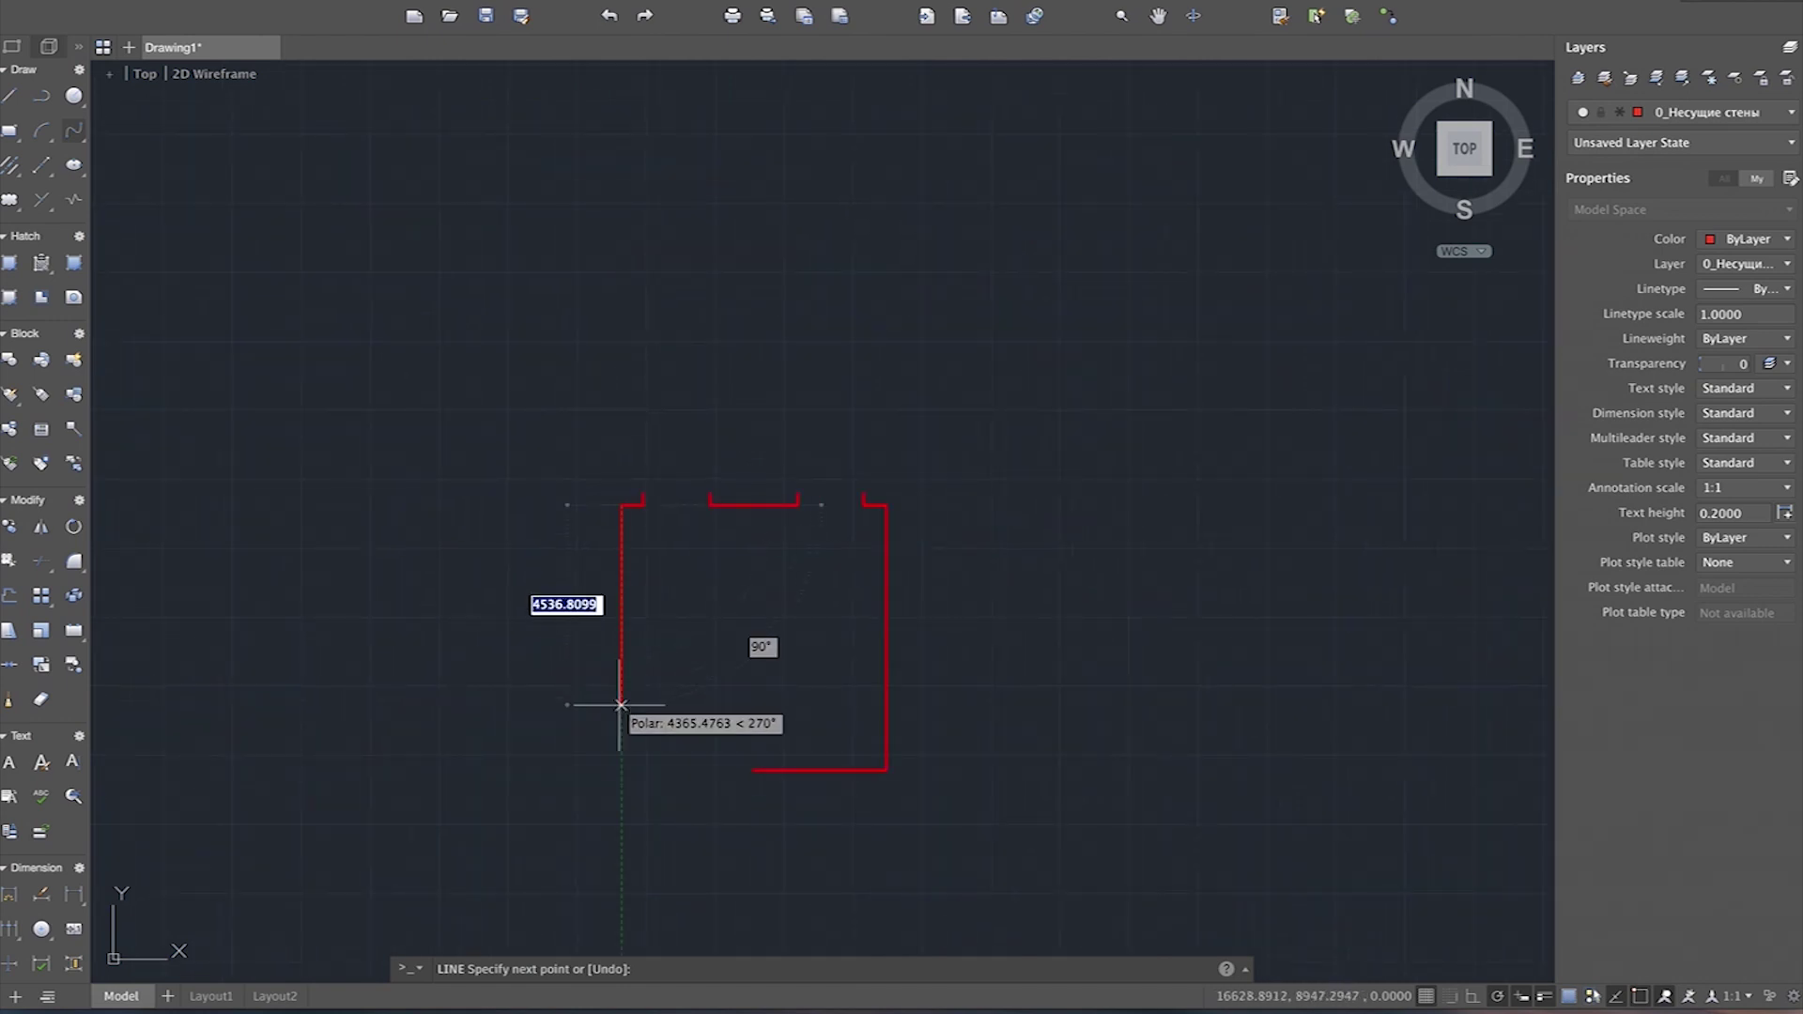
{"action": "type", "text": "6000"}
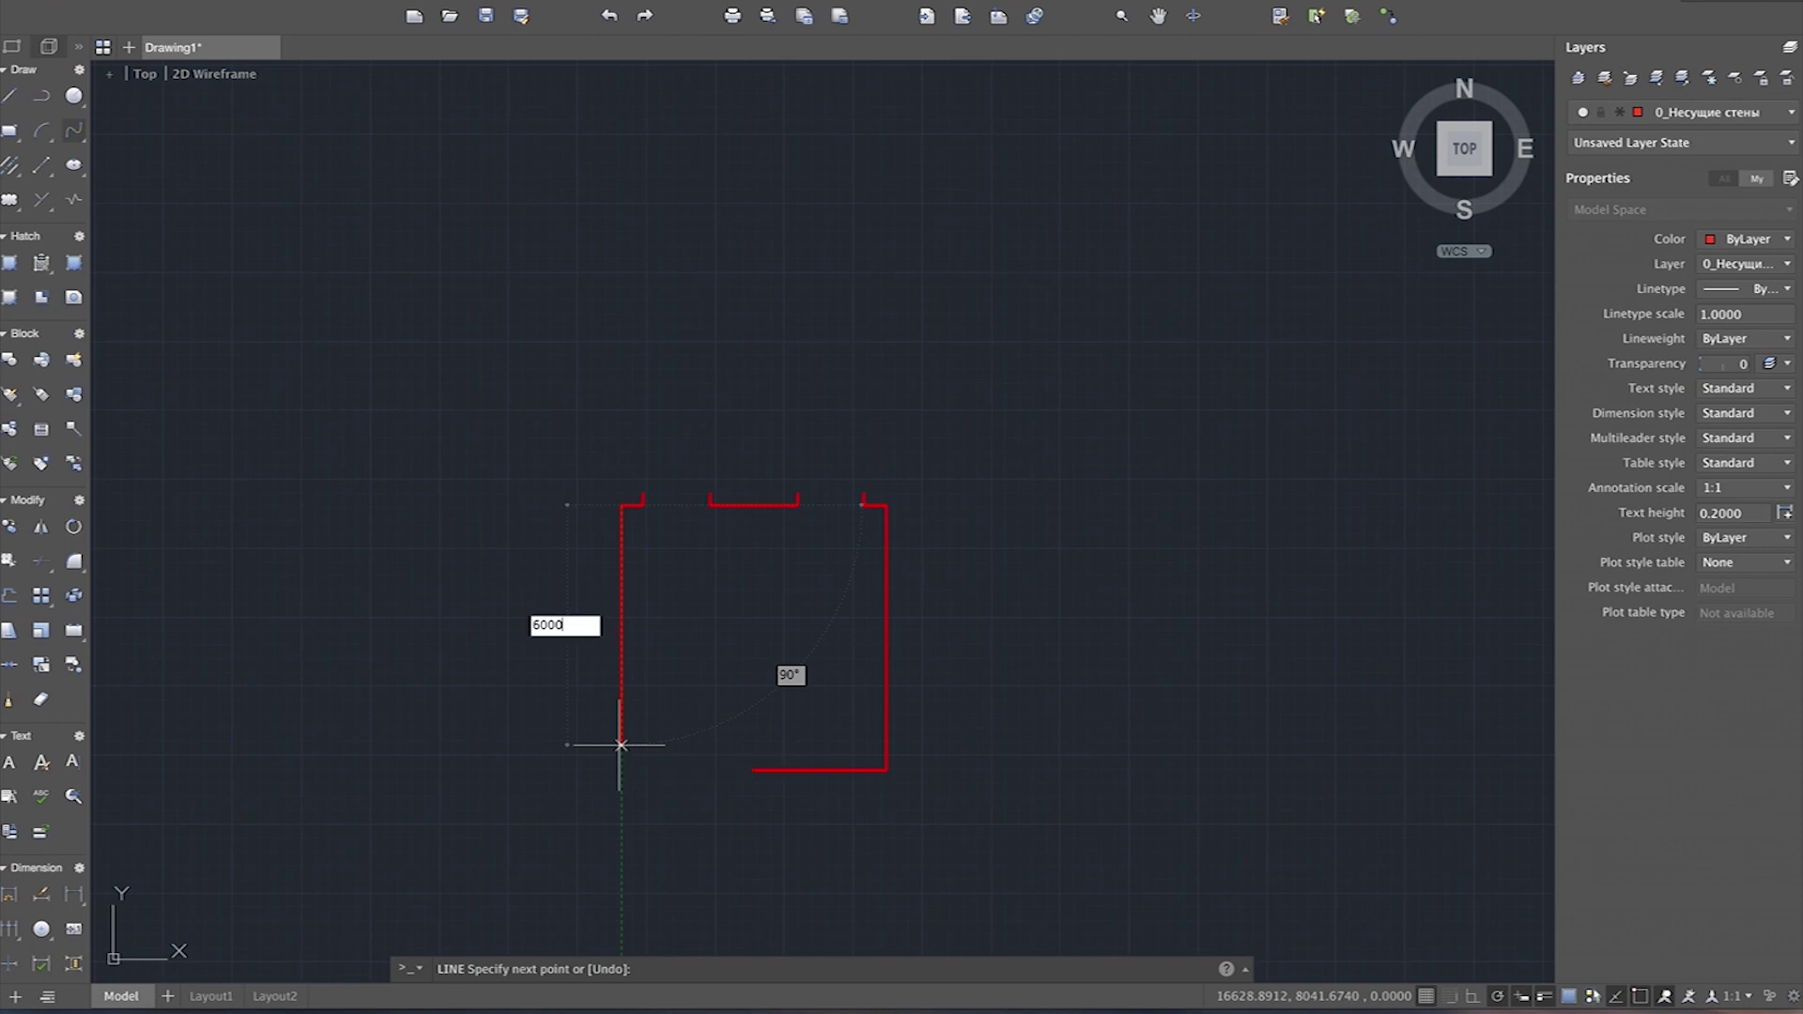
{"action": "key", "text": "Return"}
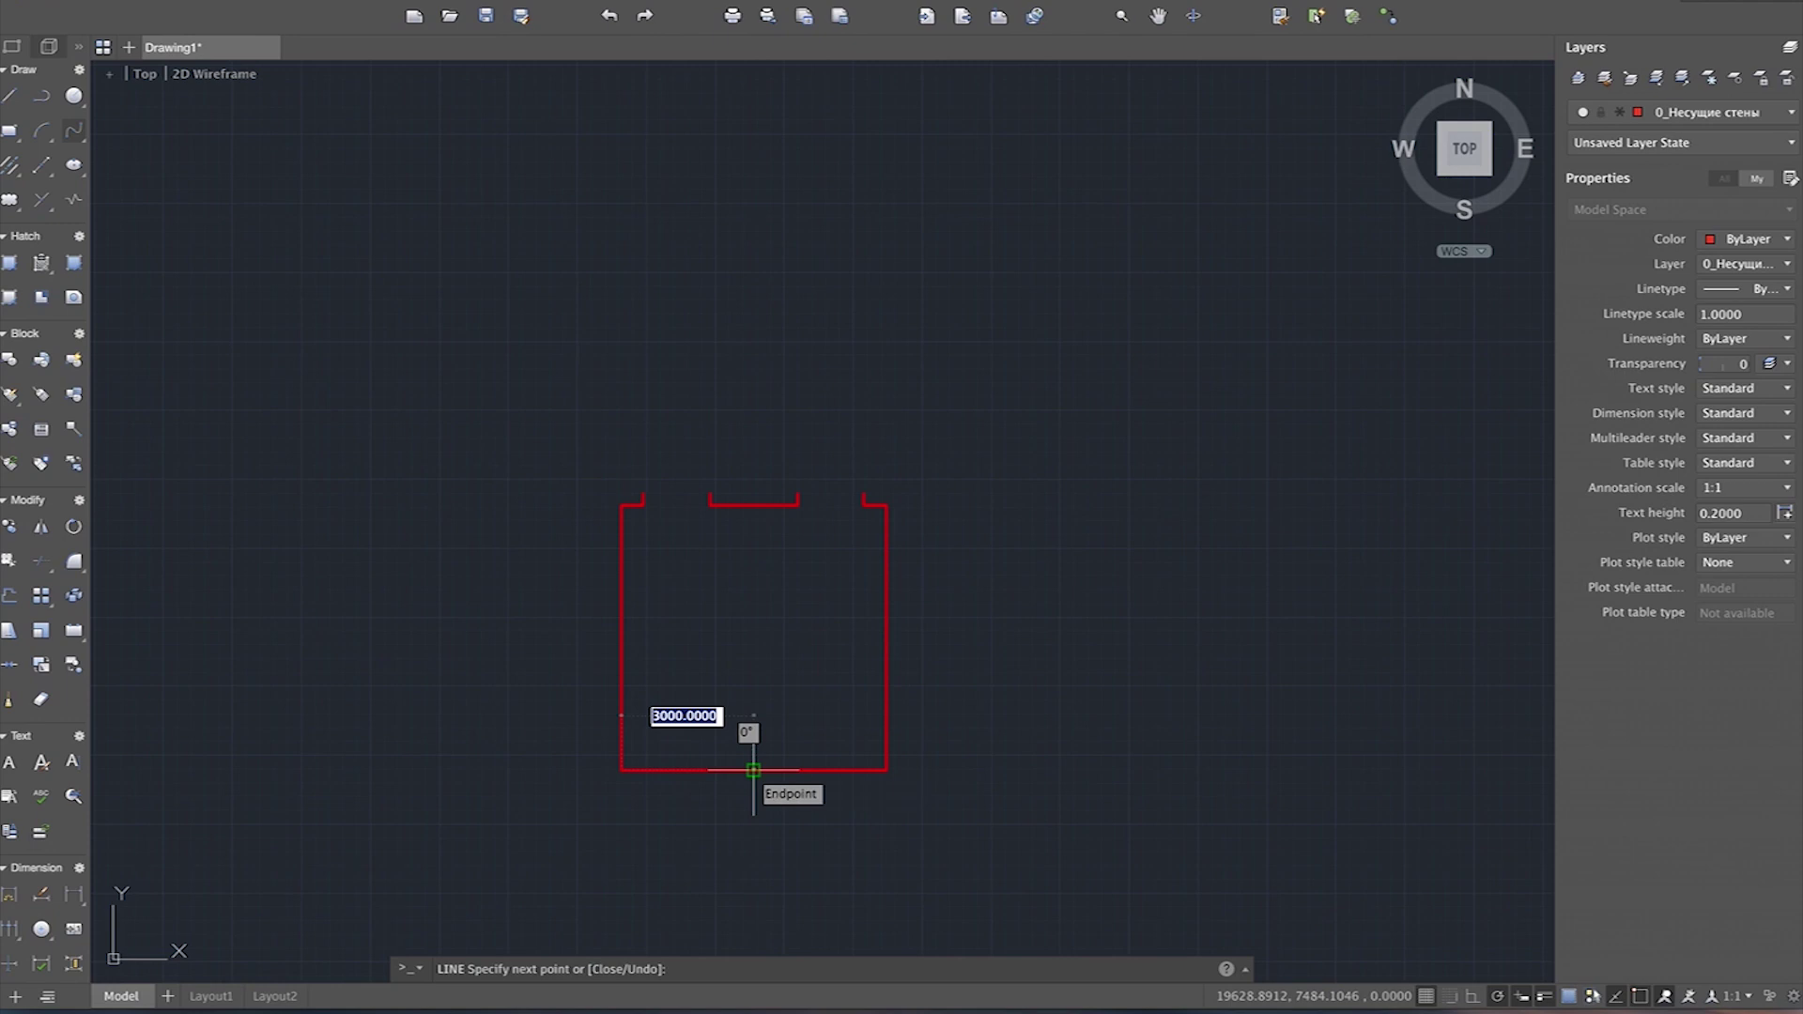
Step: Continue with the 2000-unit bottom wall and a 200-unit downward return
{"action": "type", "text": "2000"}
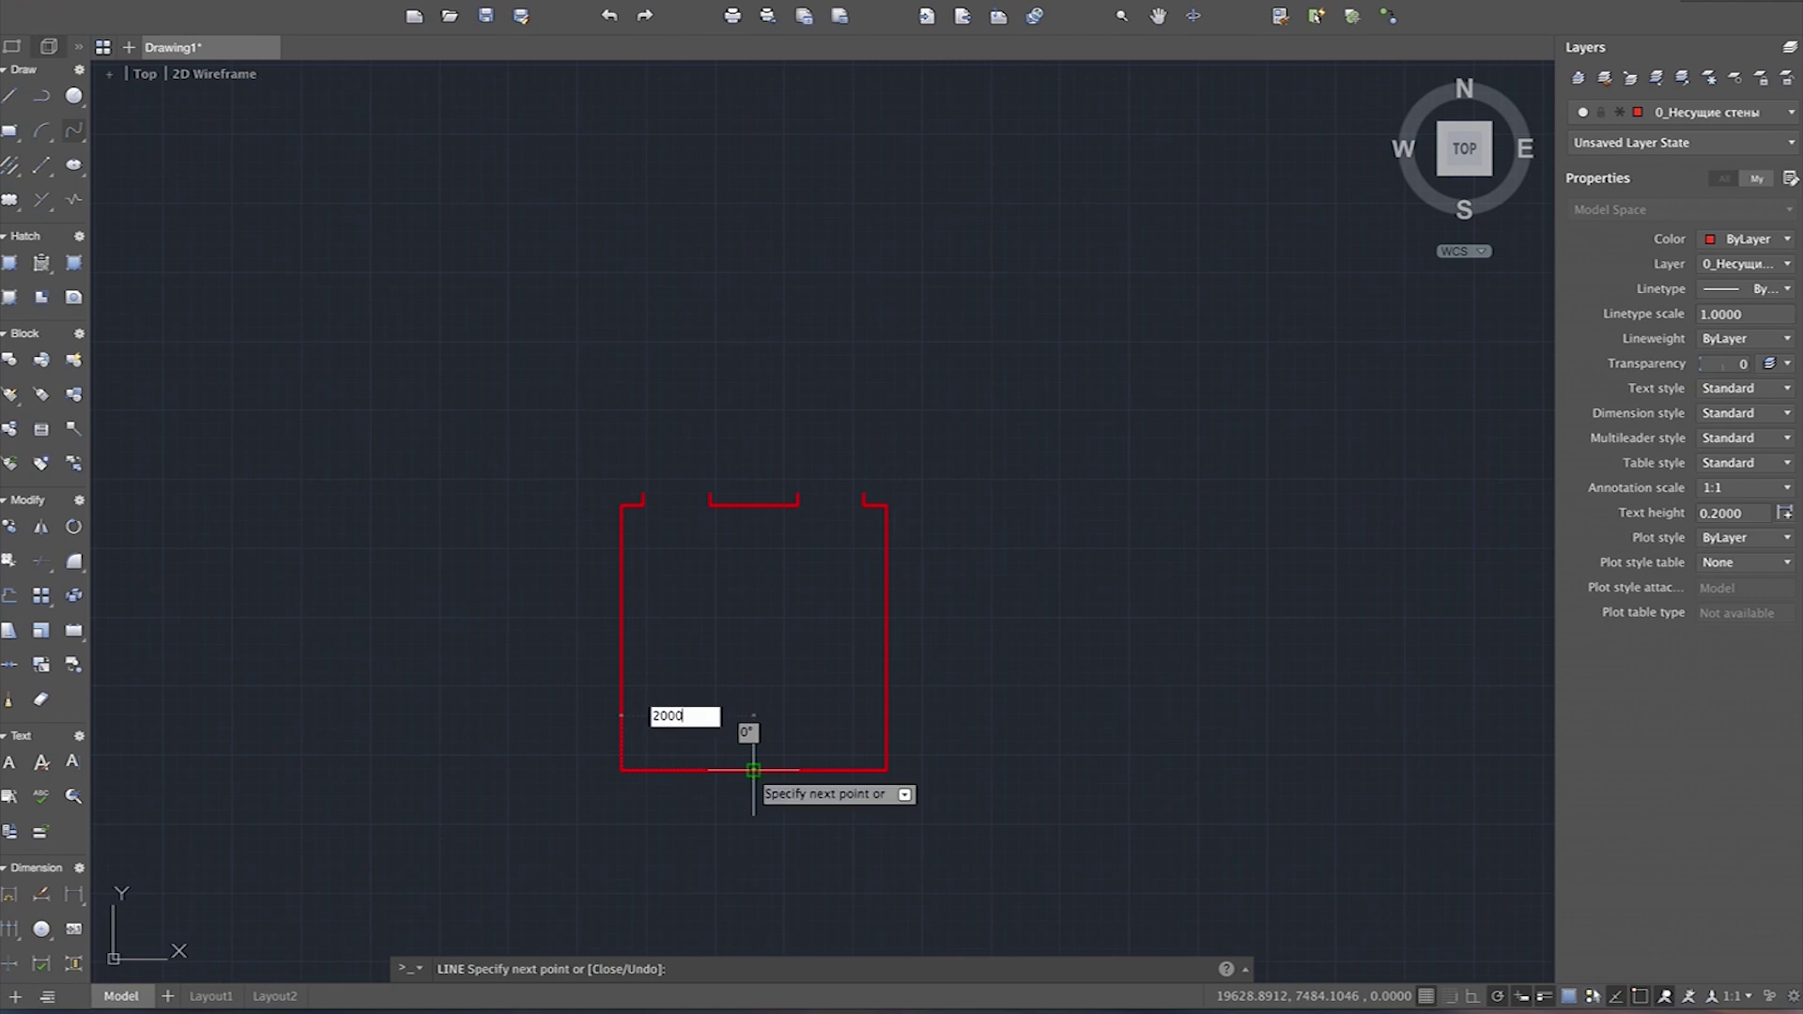
{"action": "key", "text": "Return"}
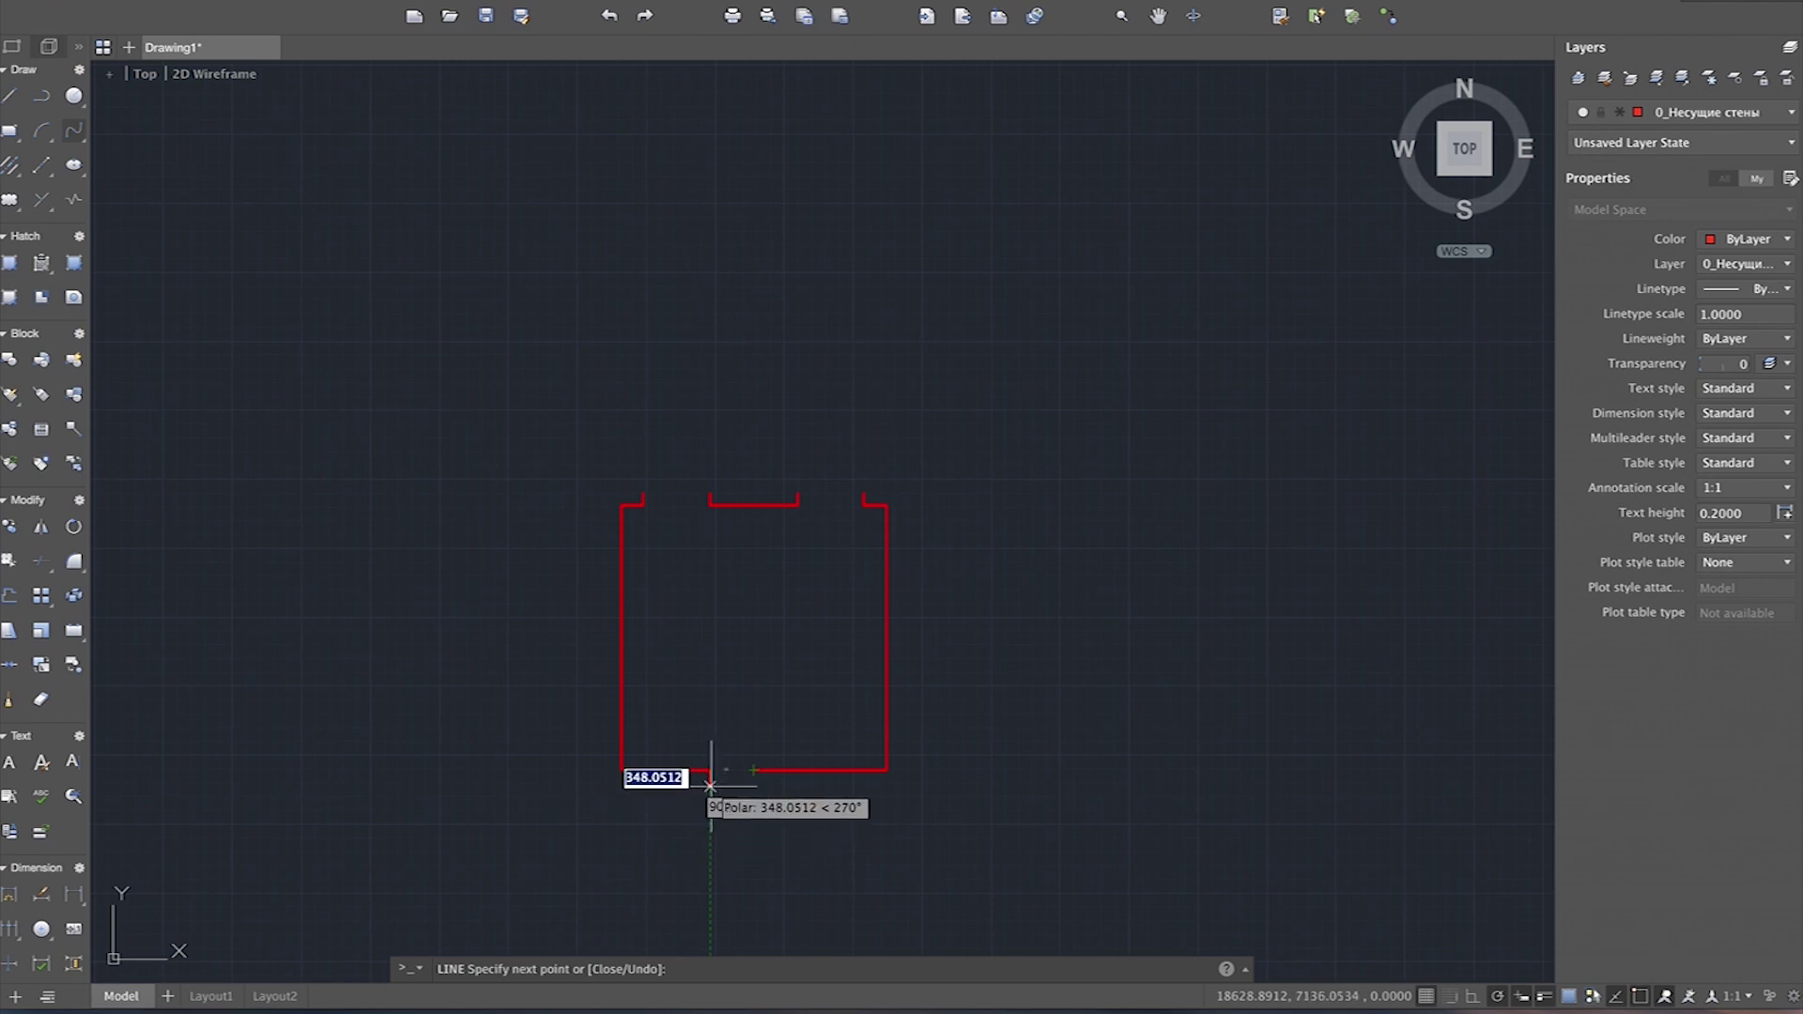
{"action": "scroll", "coordinate": [709, 784], "scroll_direction": "up", "scroll_amount": 4}
{"action": "scroll", "coordinate": [699, 742], "scroll_direction": "up", "scroll_amount": 4}
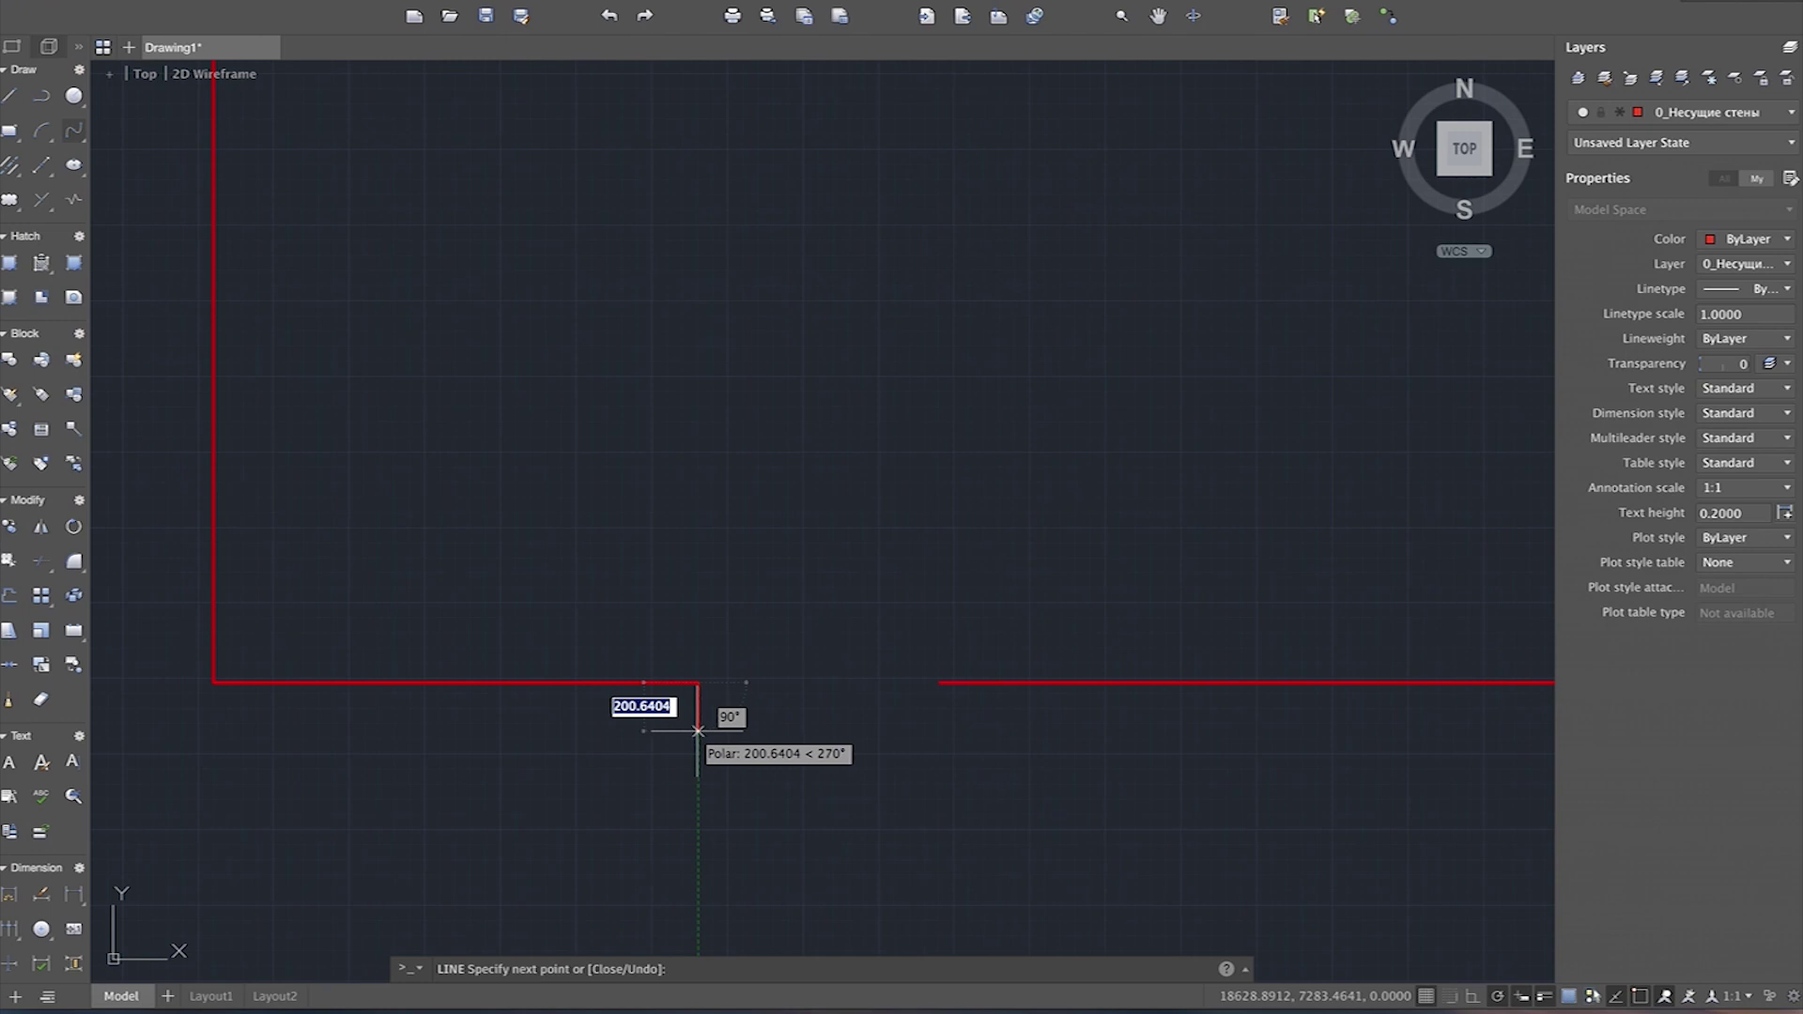
{"action": "type", "text": "200"}
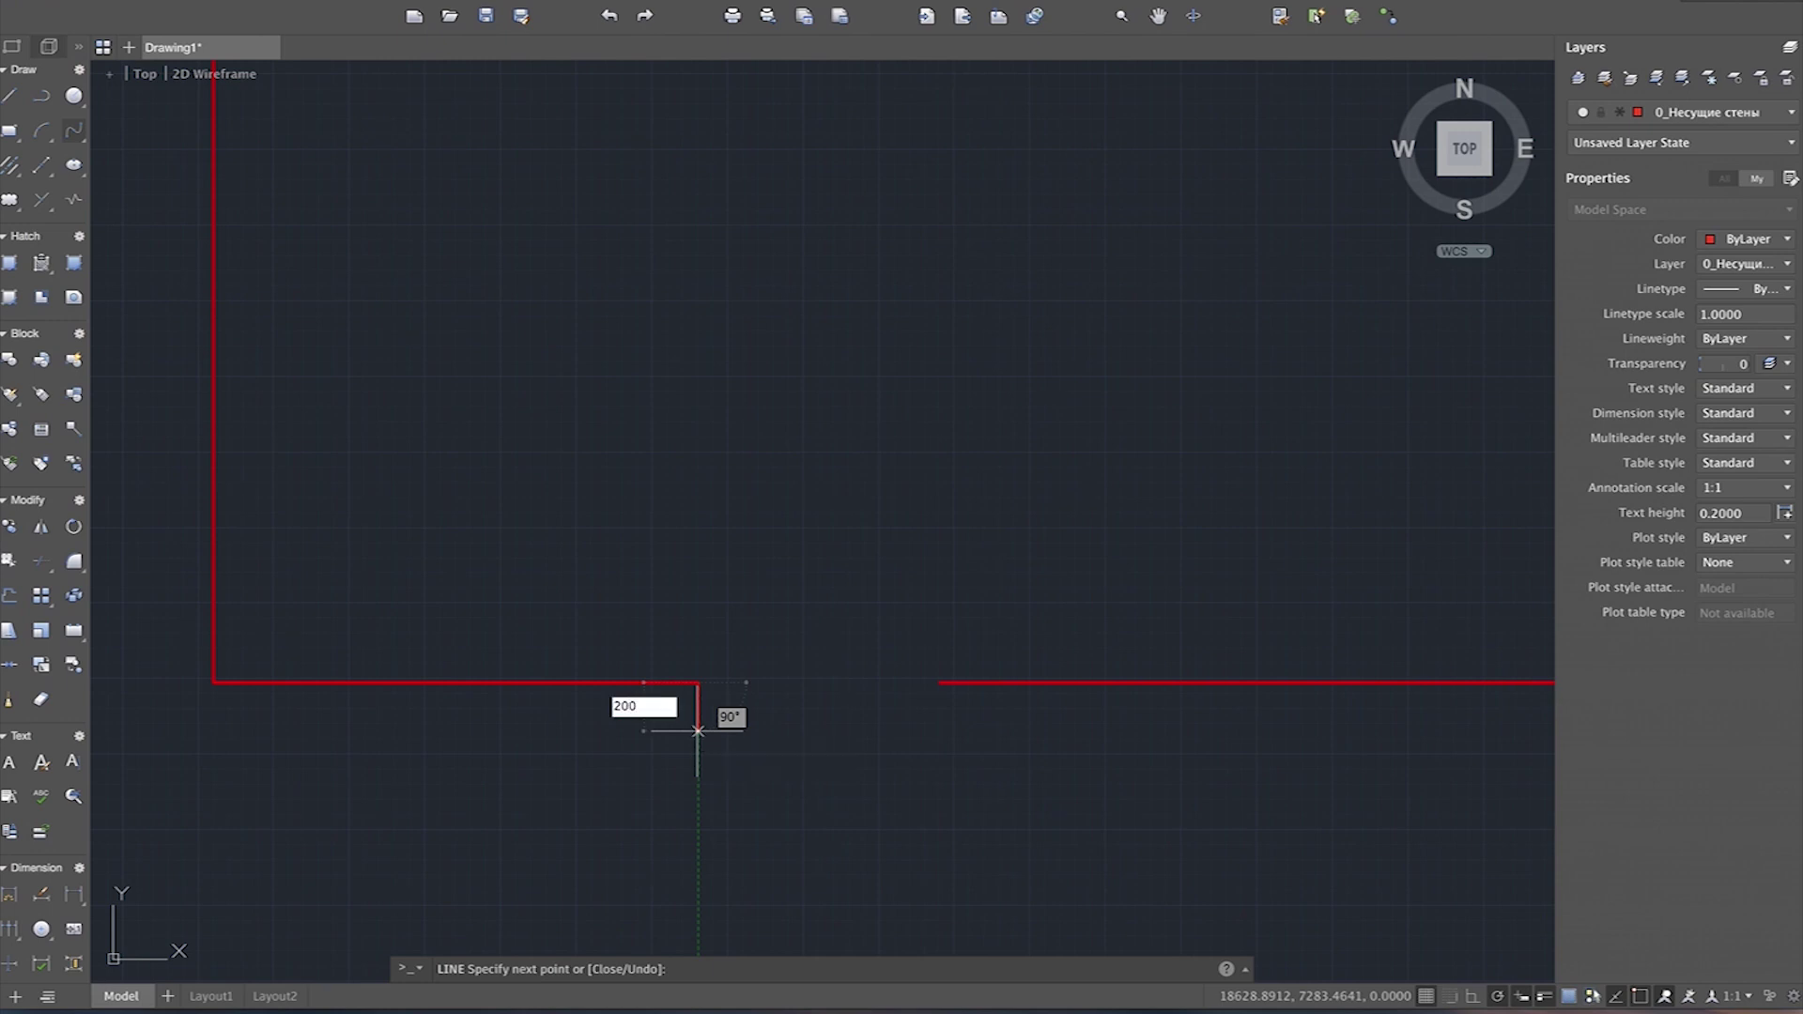
{"action": "key", "text": "Return"}
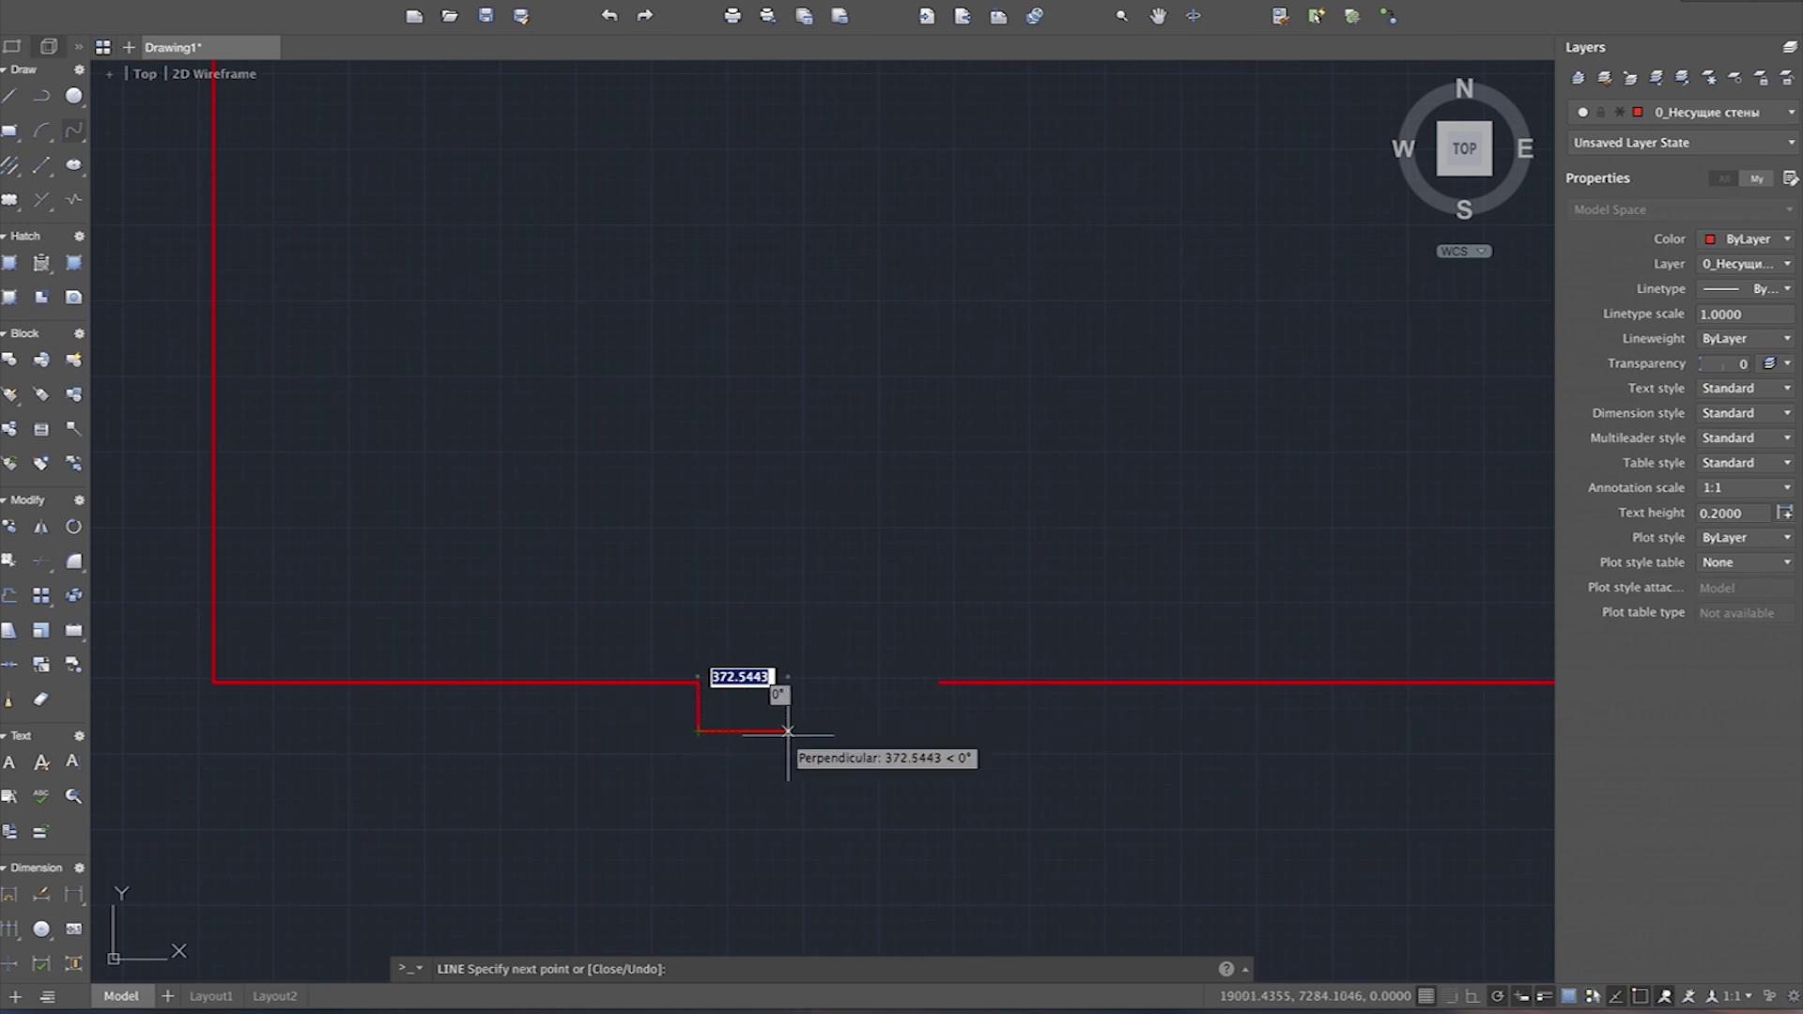
{"action": "key", "text": "Escape"}
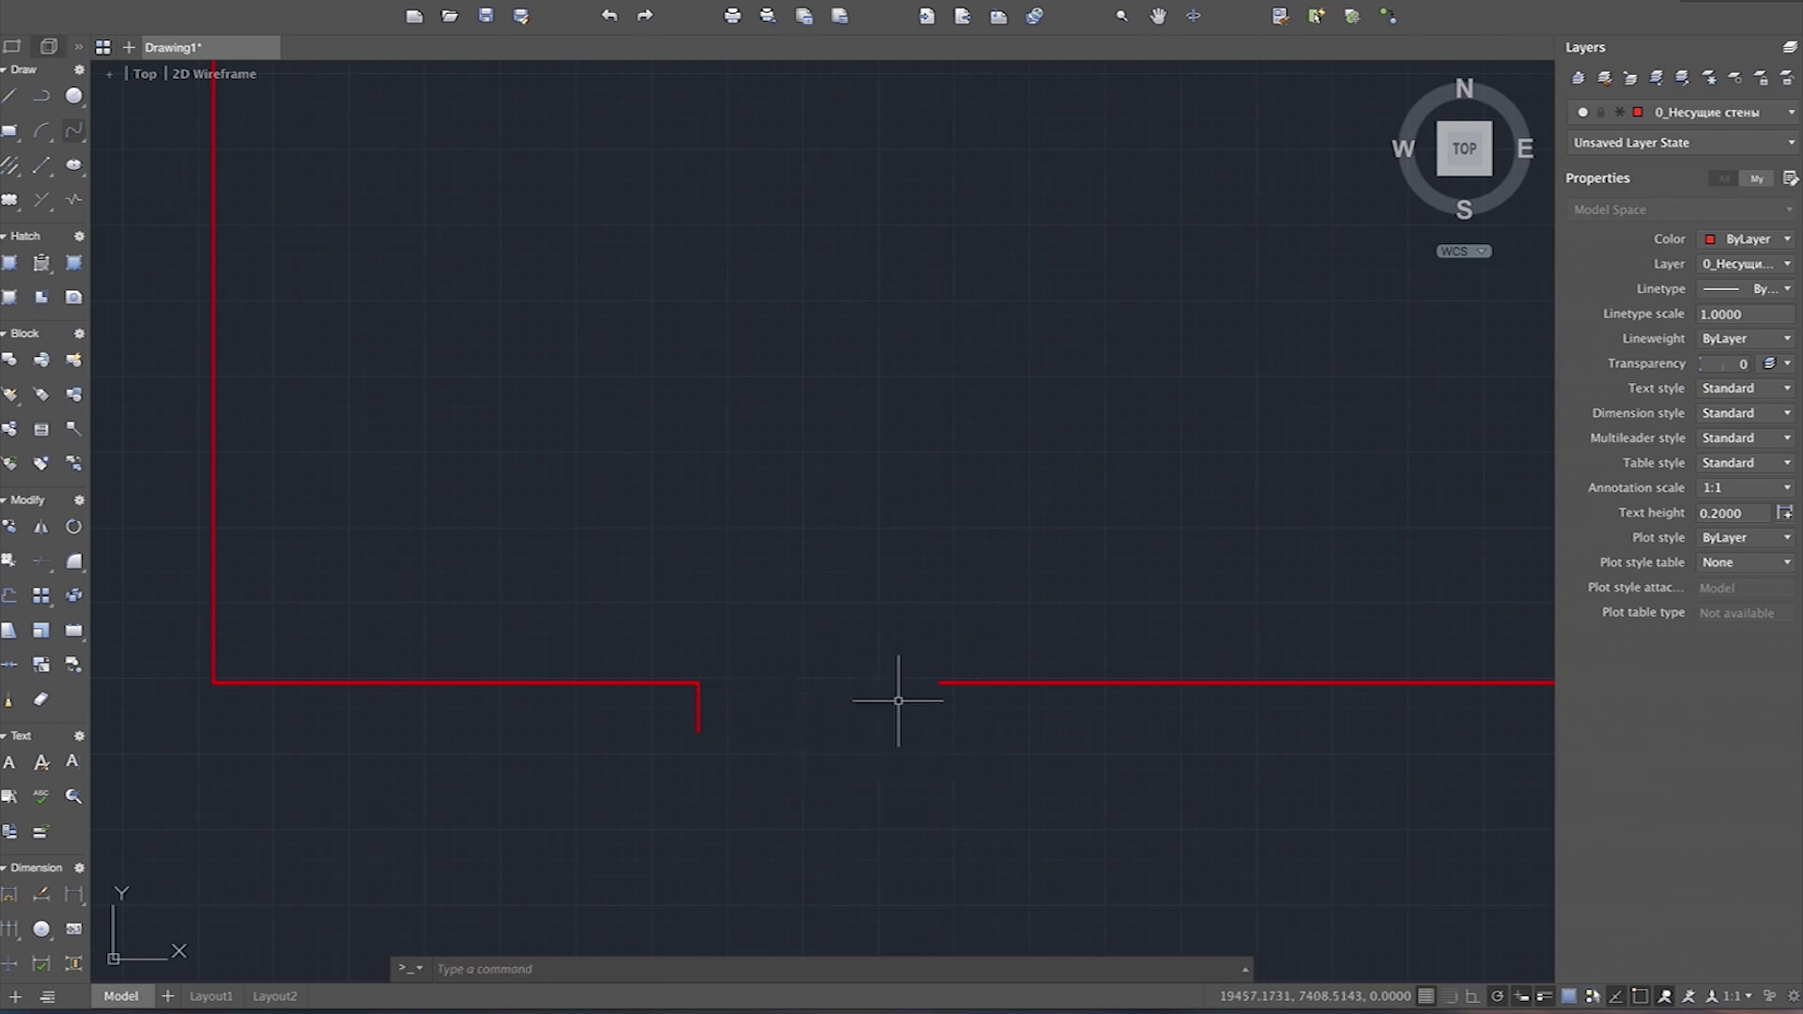
Step: Add a 200-unit downward return at the right bottom wall's end
{"action": "key", "text": "Return"}
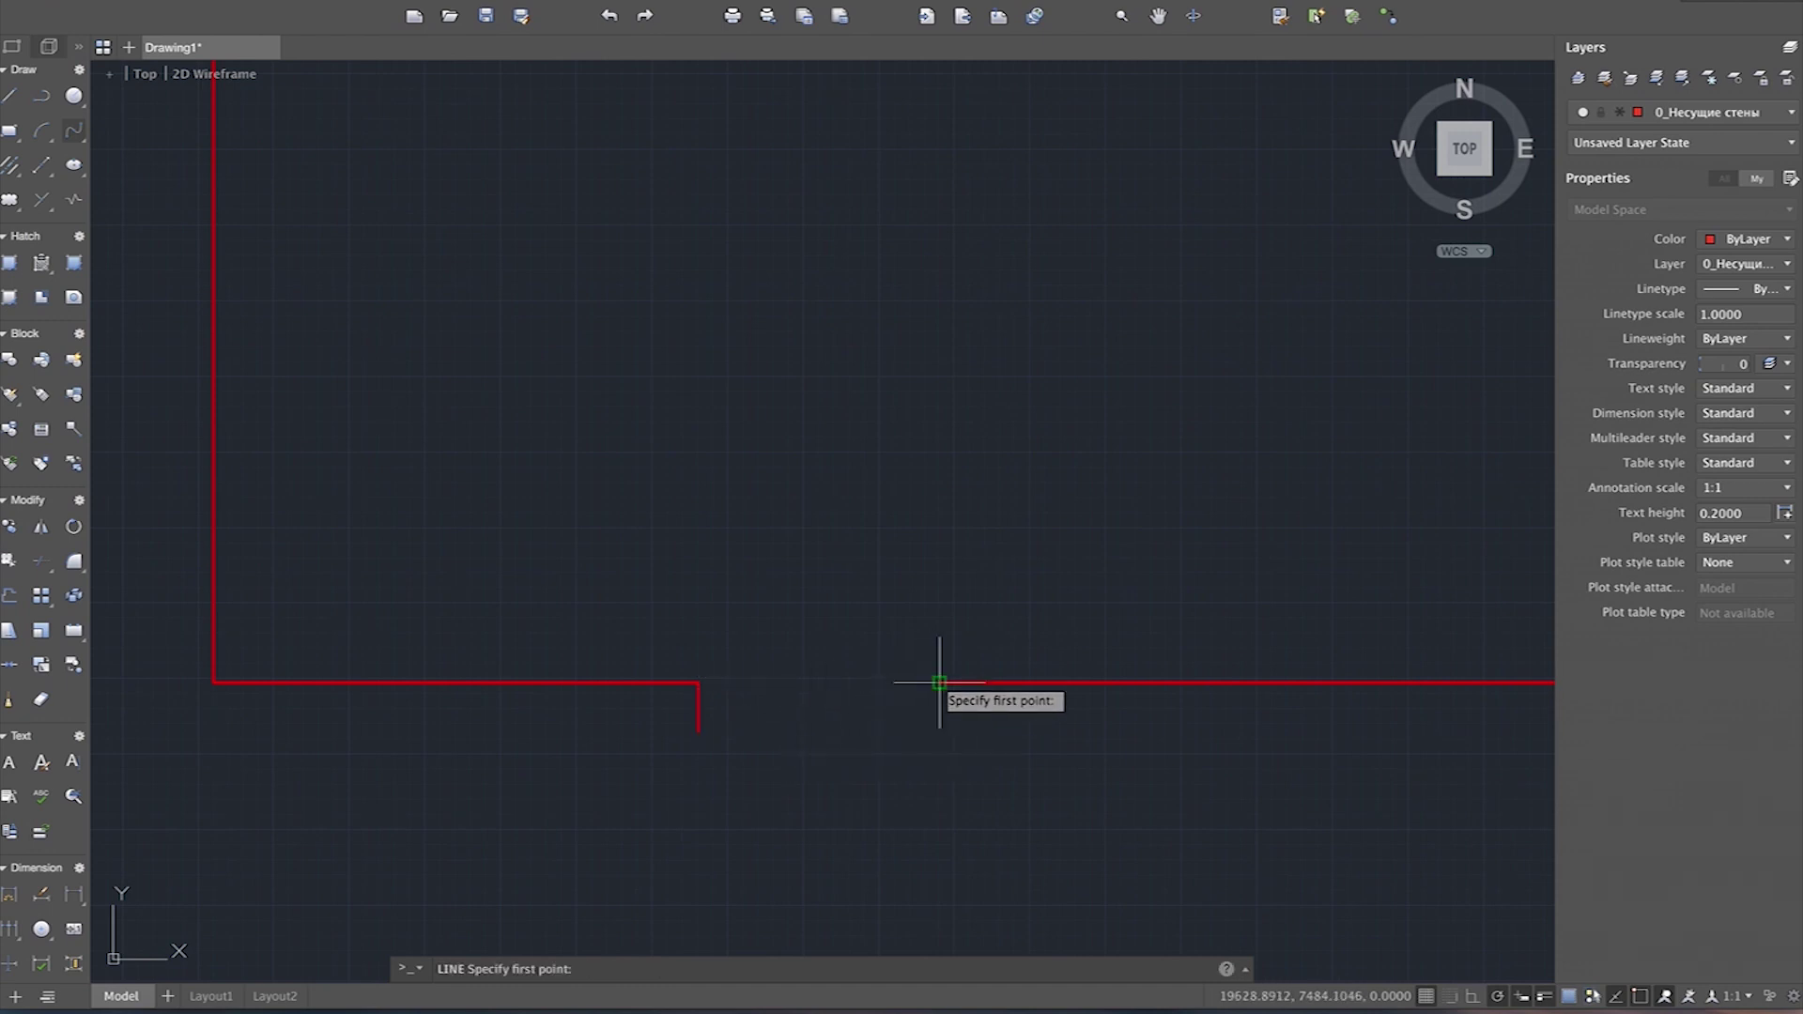
{"action": "left_click", "coordinate": [939, 683]}
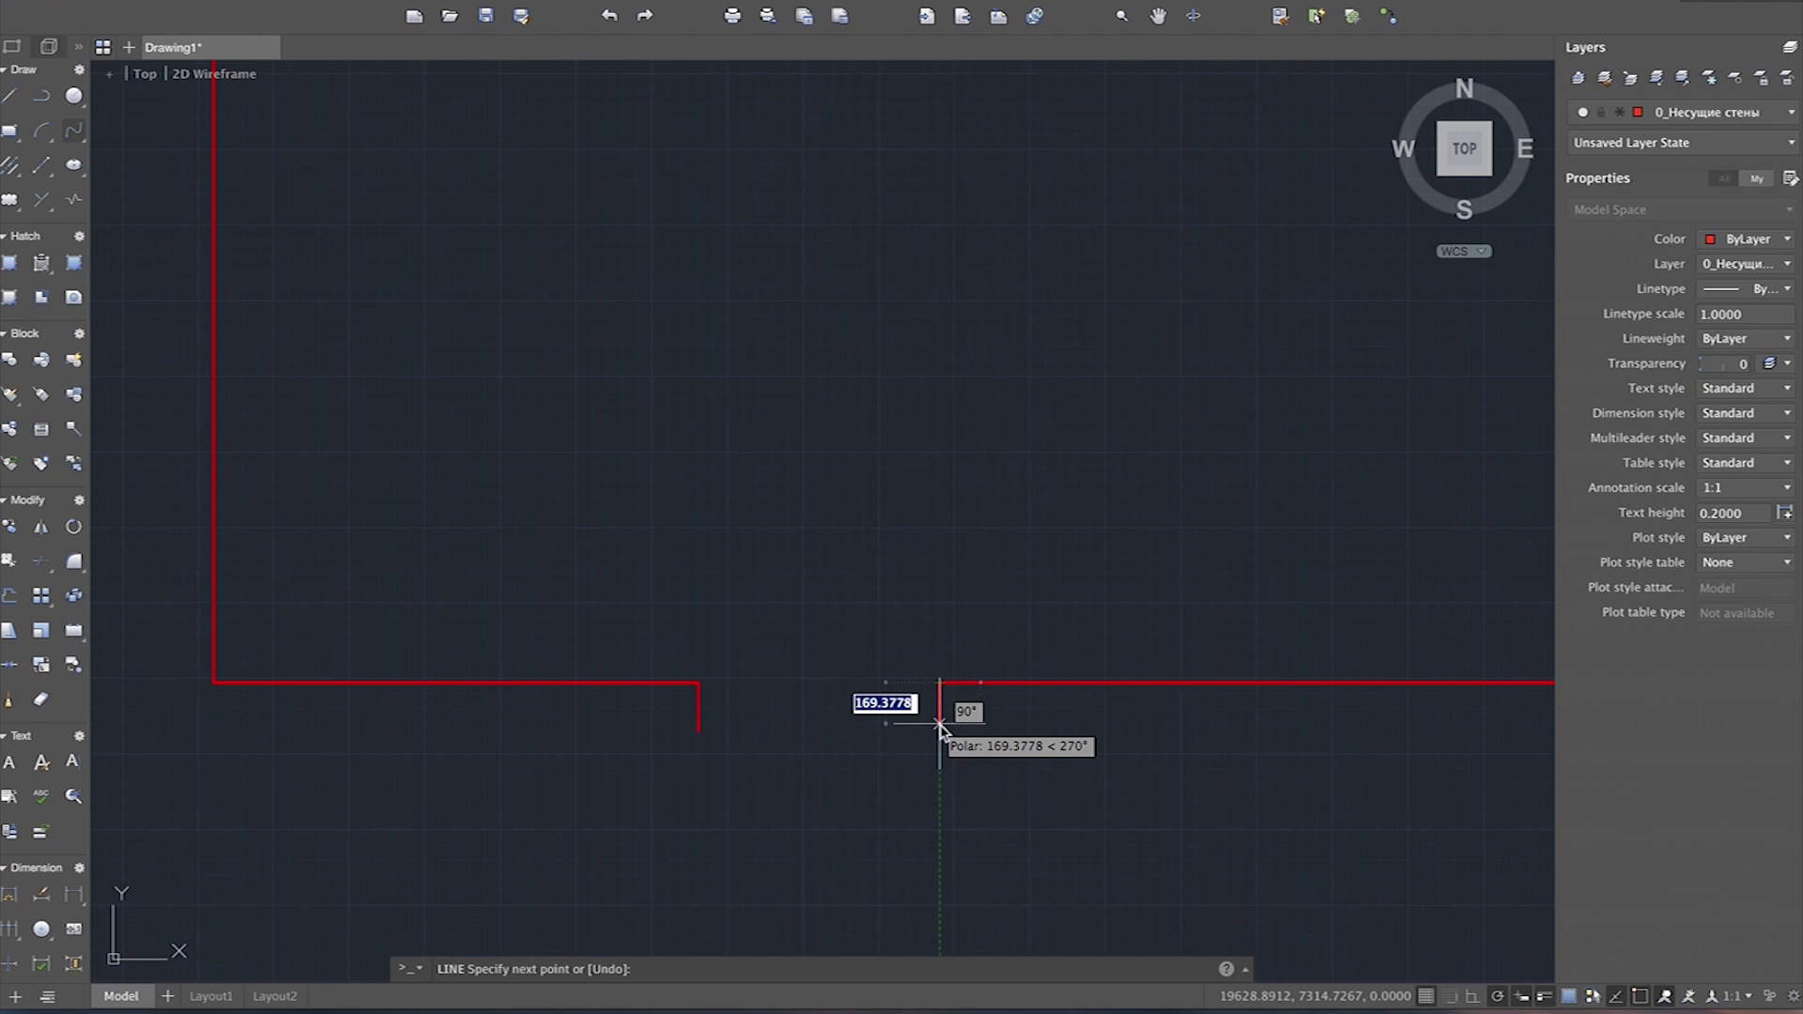
{"action": "type", "text": "200"}
{"action": "key", "text": "Return"}
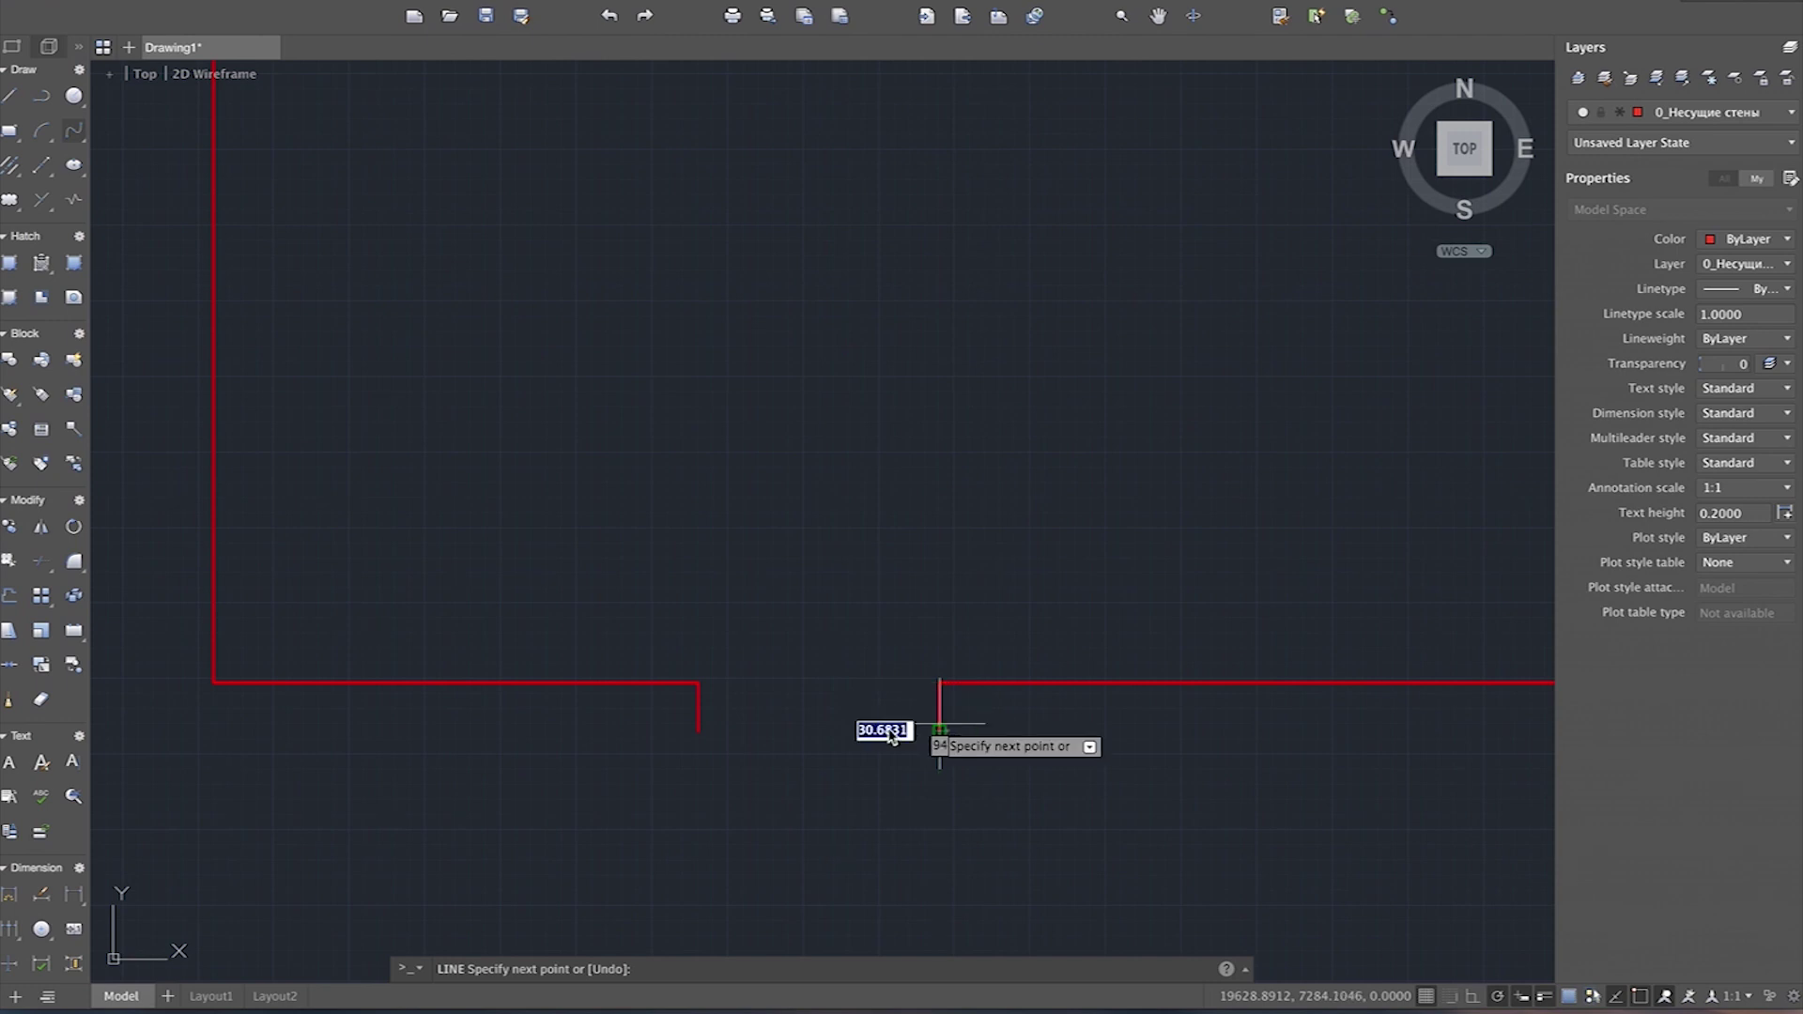
{"action": "key", "text": "Escape"}
{"action": "scroll", "coordinate": [737, 729], "scroll_direction": "down", "scroll_amount": 4}
{"action": "scroll", "coordinate": [718, 709], "scroll_direction": "down", "scroll_amount": 4}
{"action": "scroll", "coordinate": [713, 422], "scroll_direction": "up", "scroll_amount": 2}
{"action": "scroll", "coordinate": [817, 390], "scroll_direction": "up", "scroll_amount": 4}
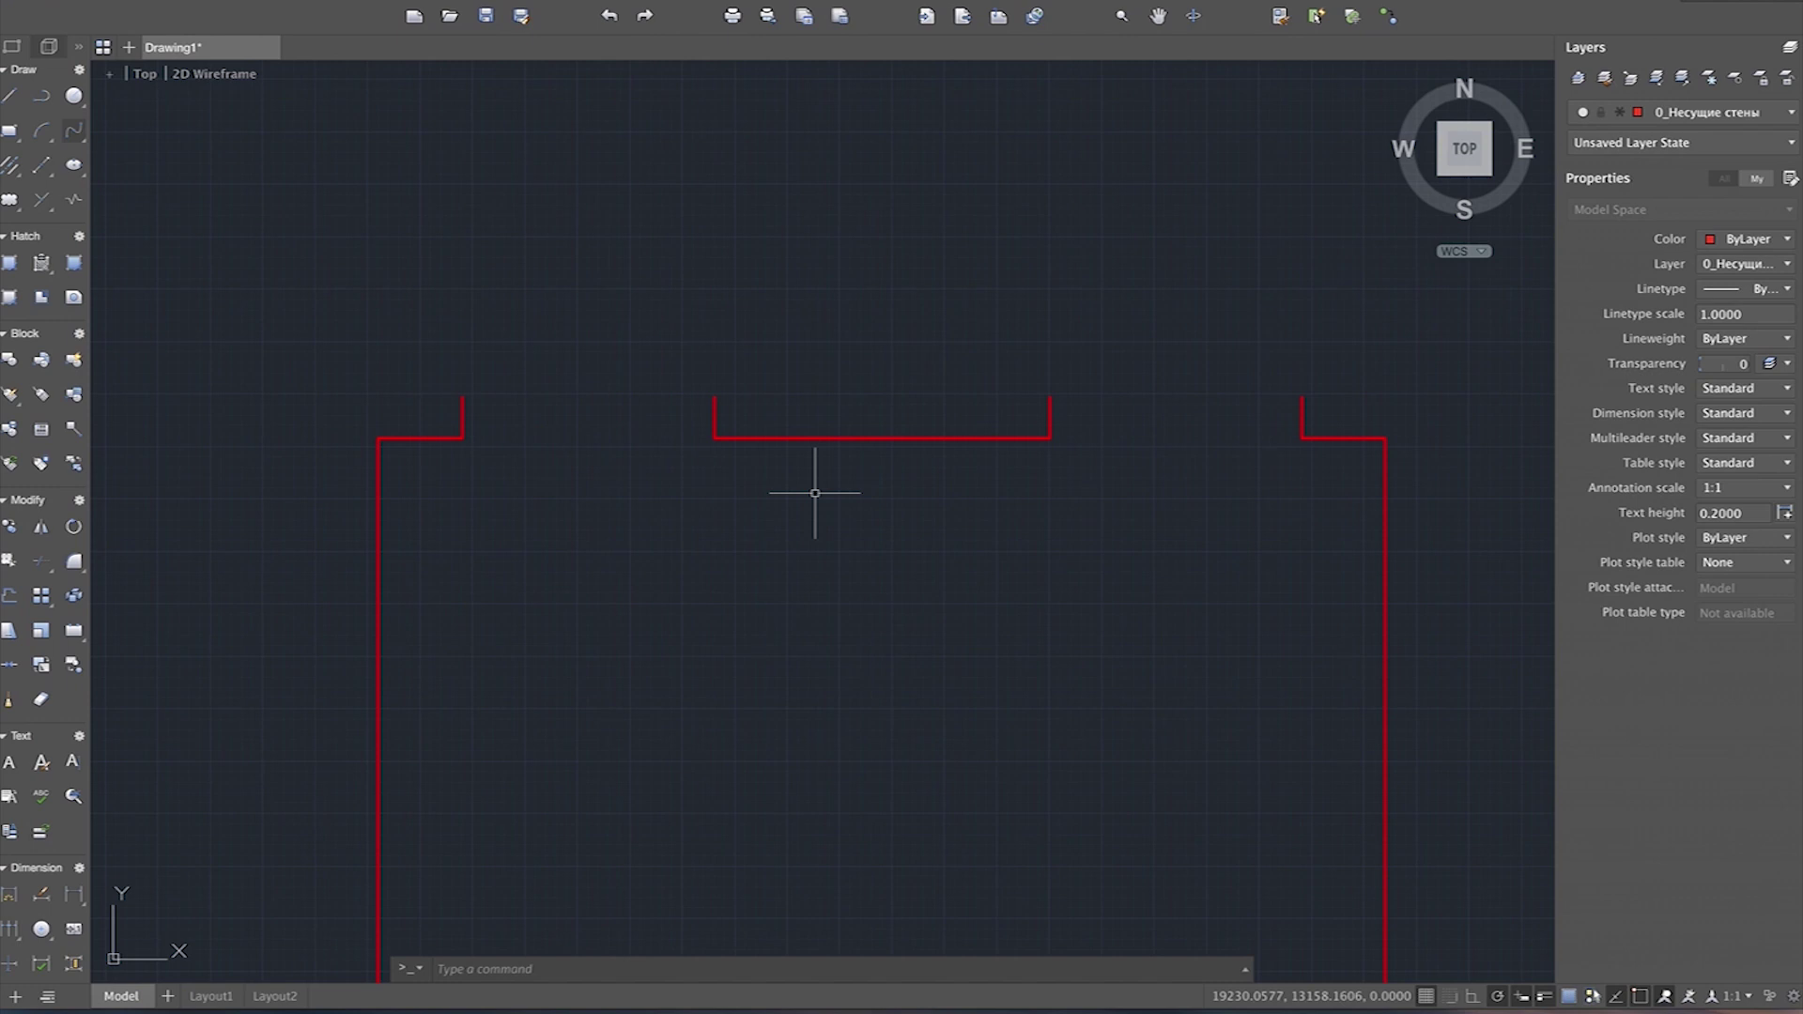
Step: Offset the top middle, top right and short top-left wall segments 500 units upward
{"action": "left_click", "coordinate": [11, 598]}
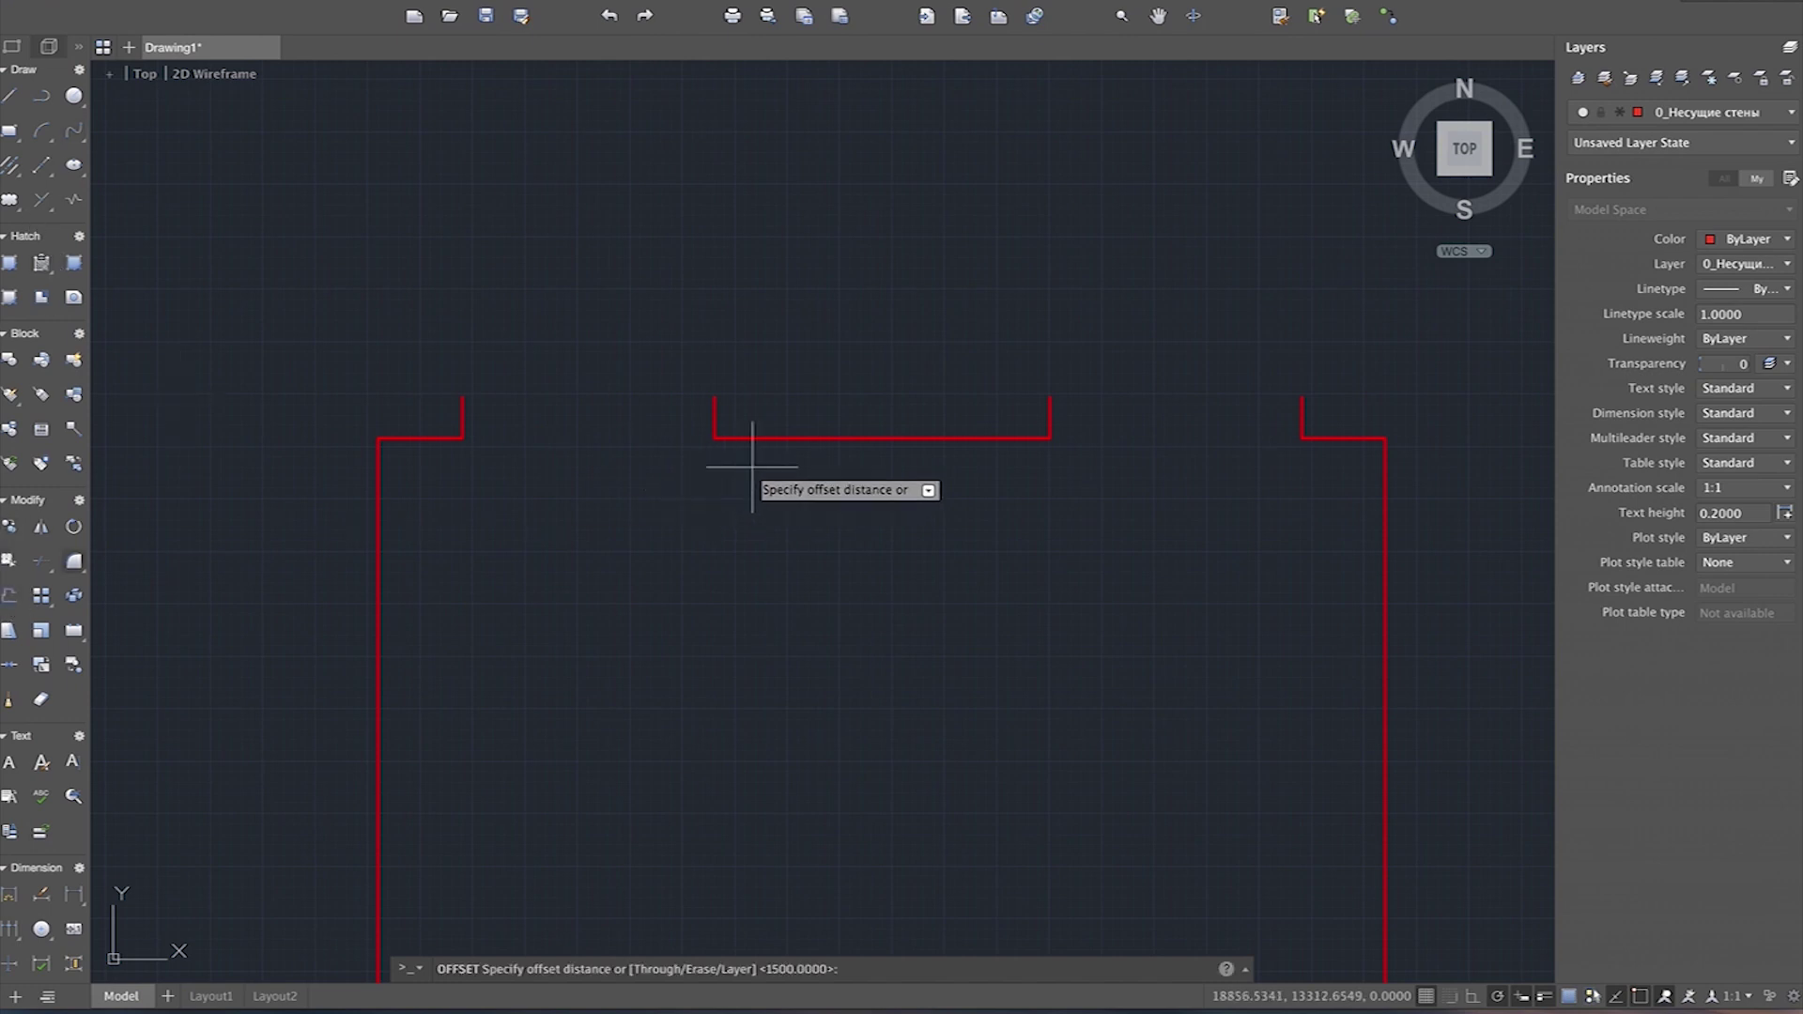
{"action": "type", "text": "500"}
{"action": "key", "text": "Return"}
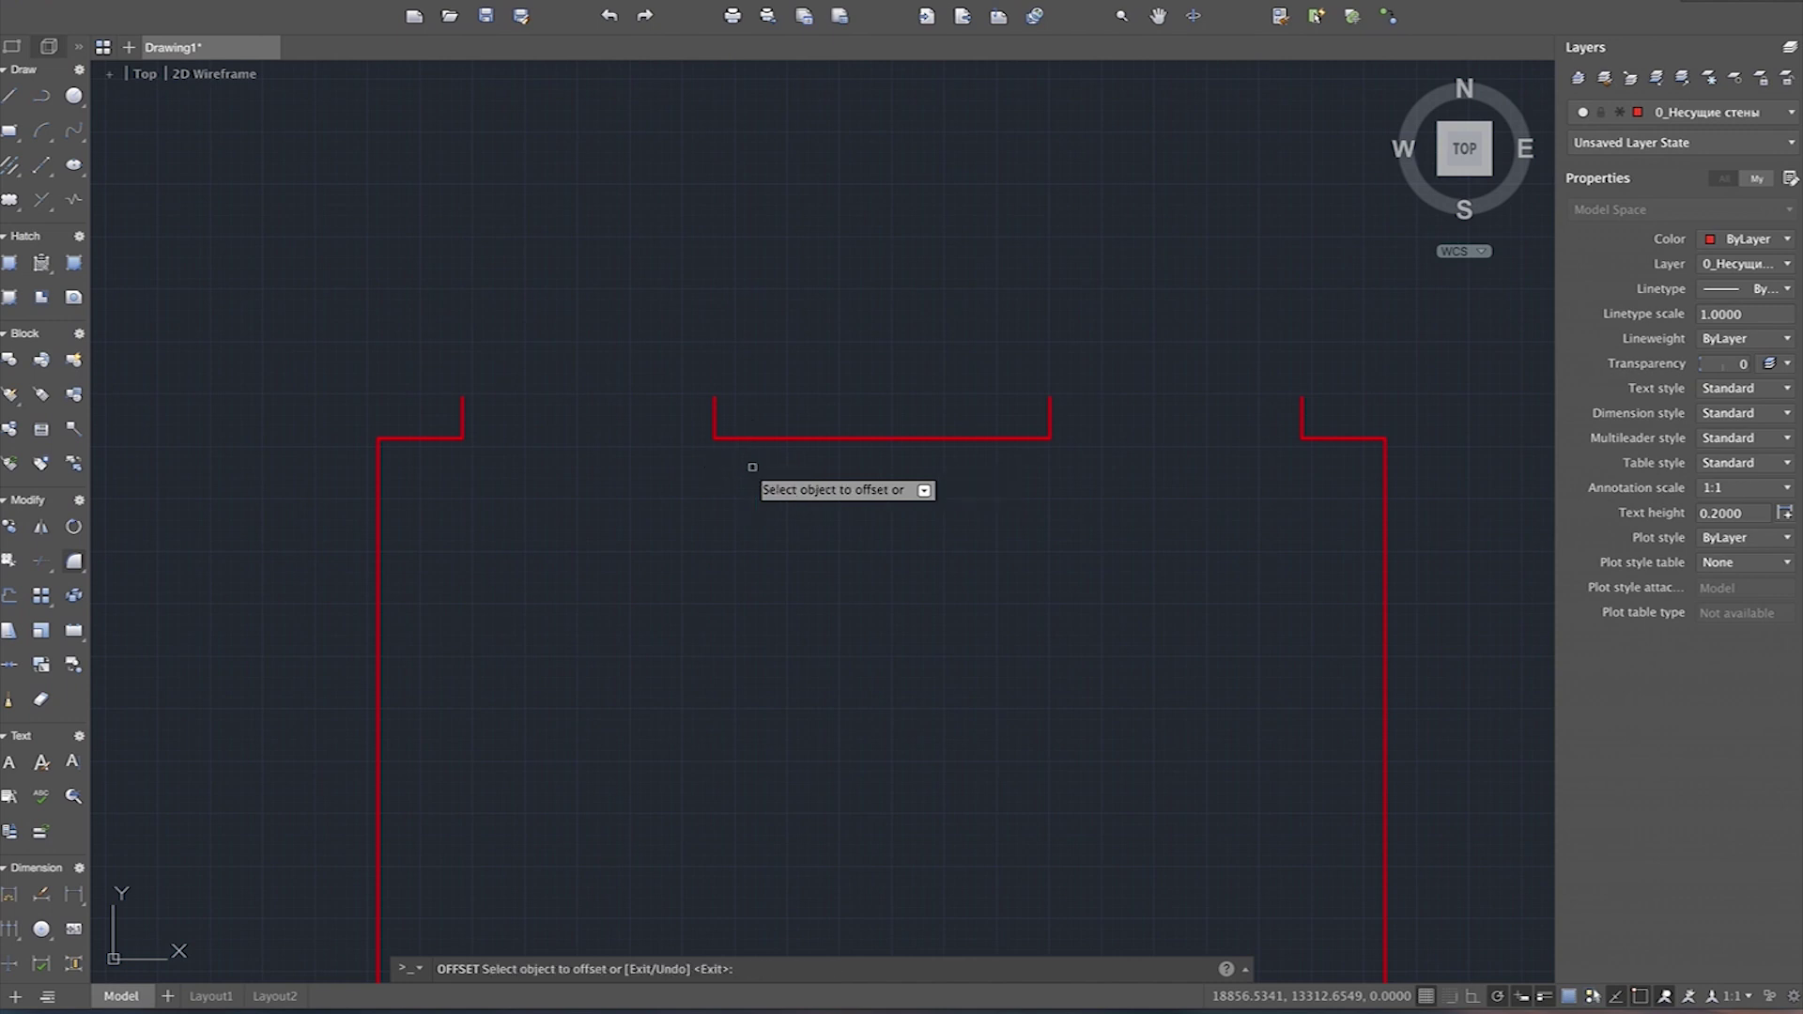
{"action": "left_click", "coordinate": [768, 437]}
{"action": "left_click", "coordinate": [769, 358]}
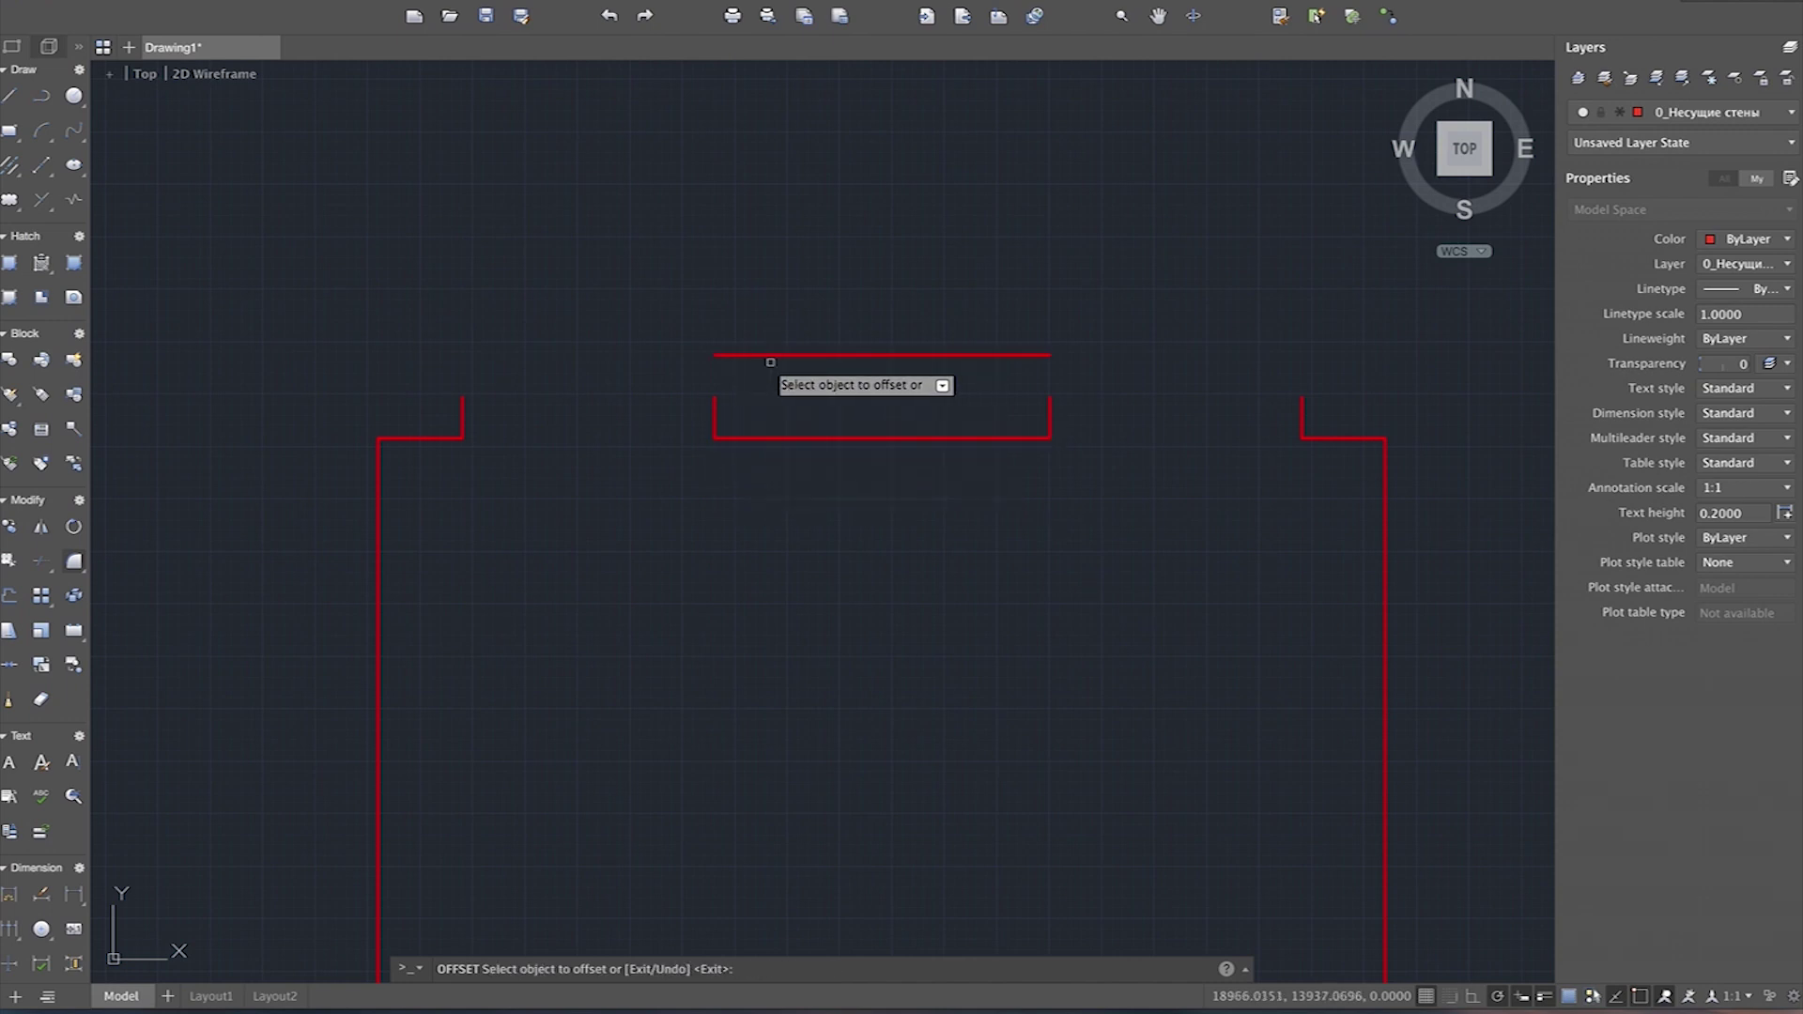
{"action": "left_click", "coordinate": [1341, 438]}
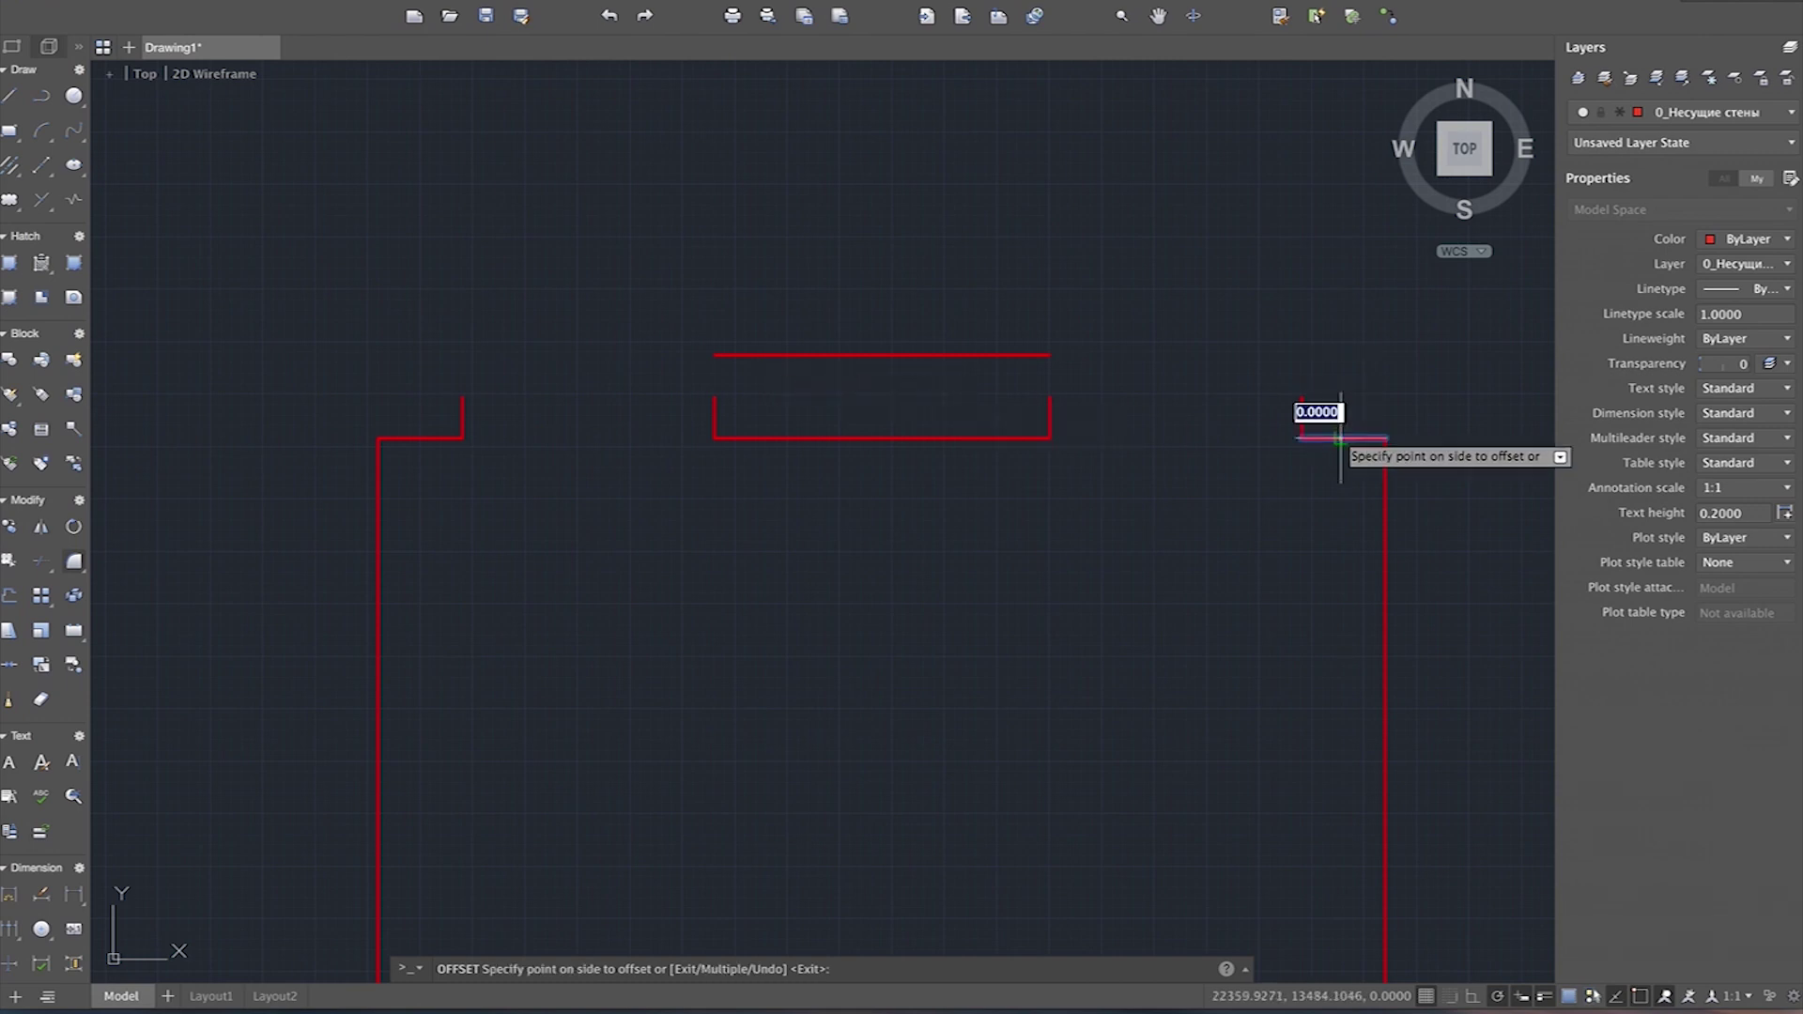
{"action": "left_click", "coordinate": [1329, 360]}
{"action": "left_click", "coordinate": [388, 440]}
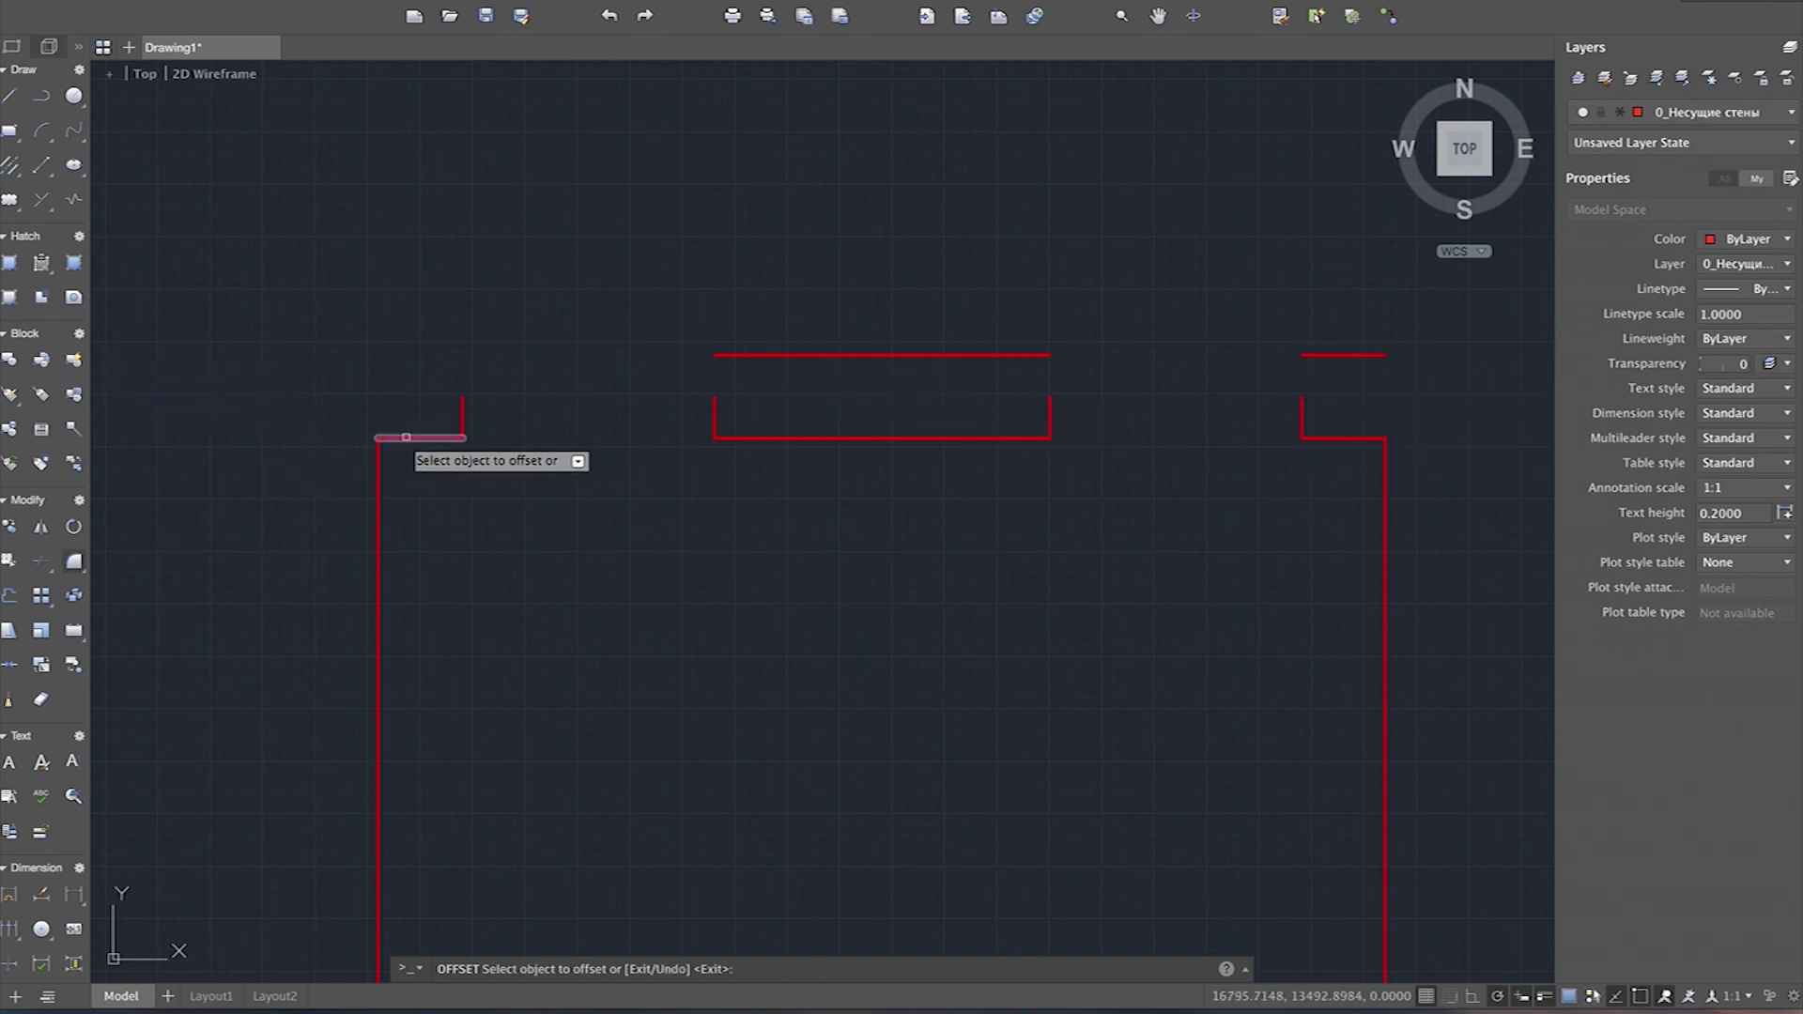
{"action": "left_click", "coordinate": [385, 411]}
{"action": "scroll", "coordinate": [406, 408], "scroll_direction": "down", "scroll_amount": 2}
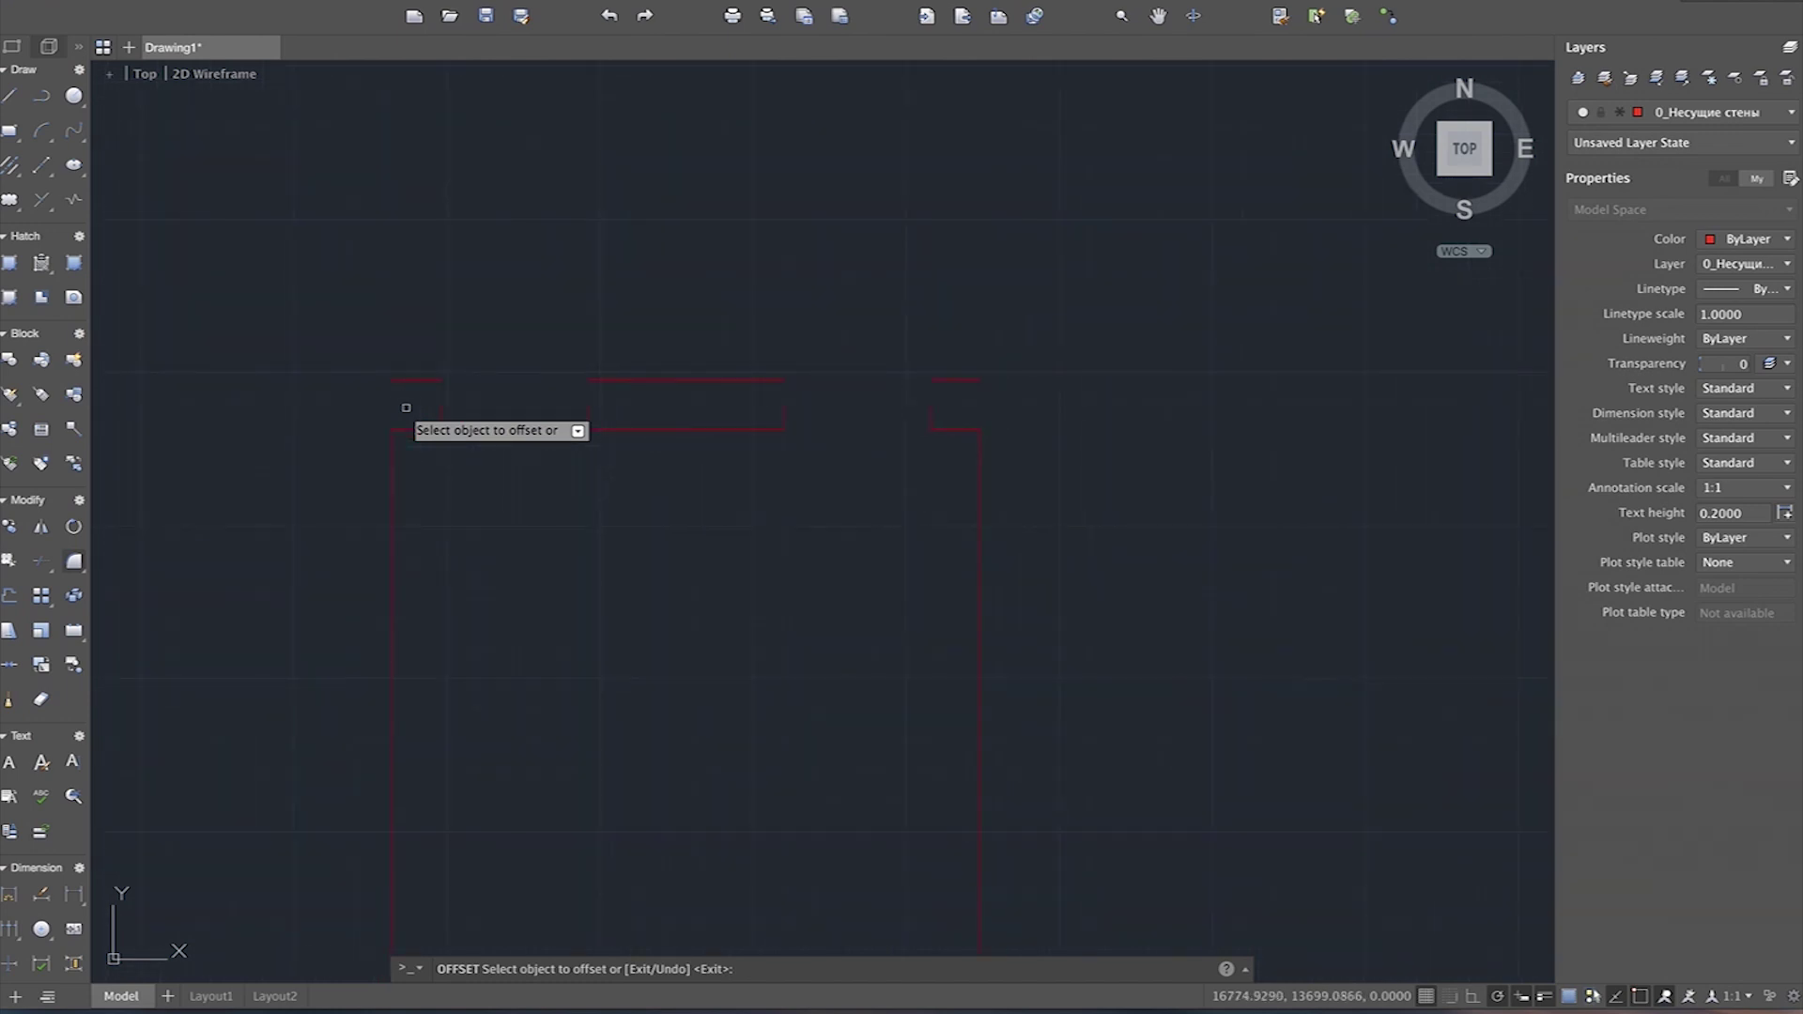
{"action": "key", "text": "Escape"}
{"action": "scroll", "coordinate": [601, 418], "scroll_direction": "down", "scroll_amount": 1}
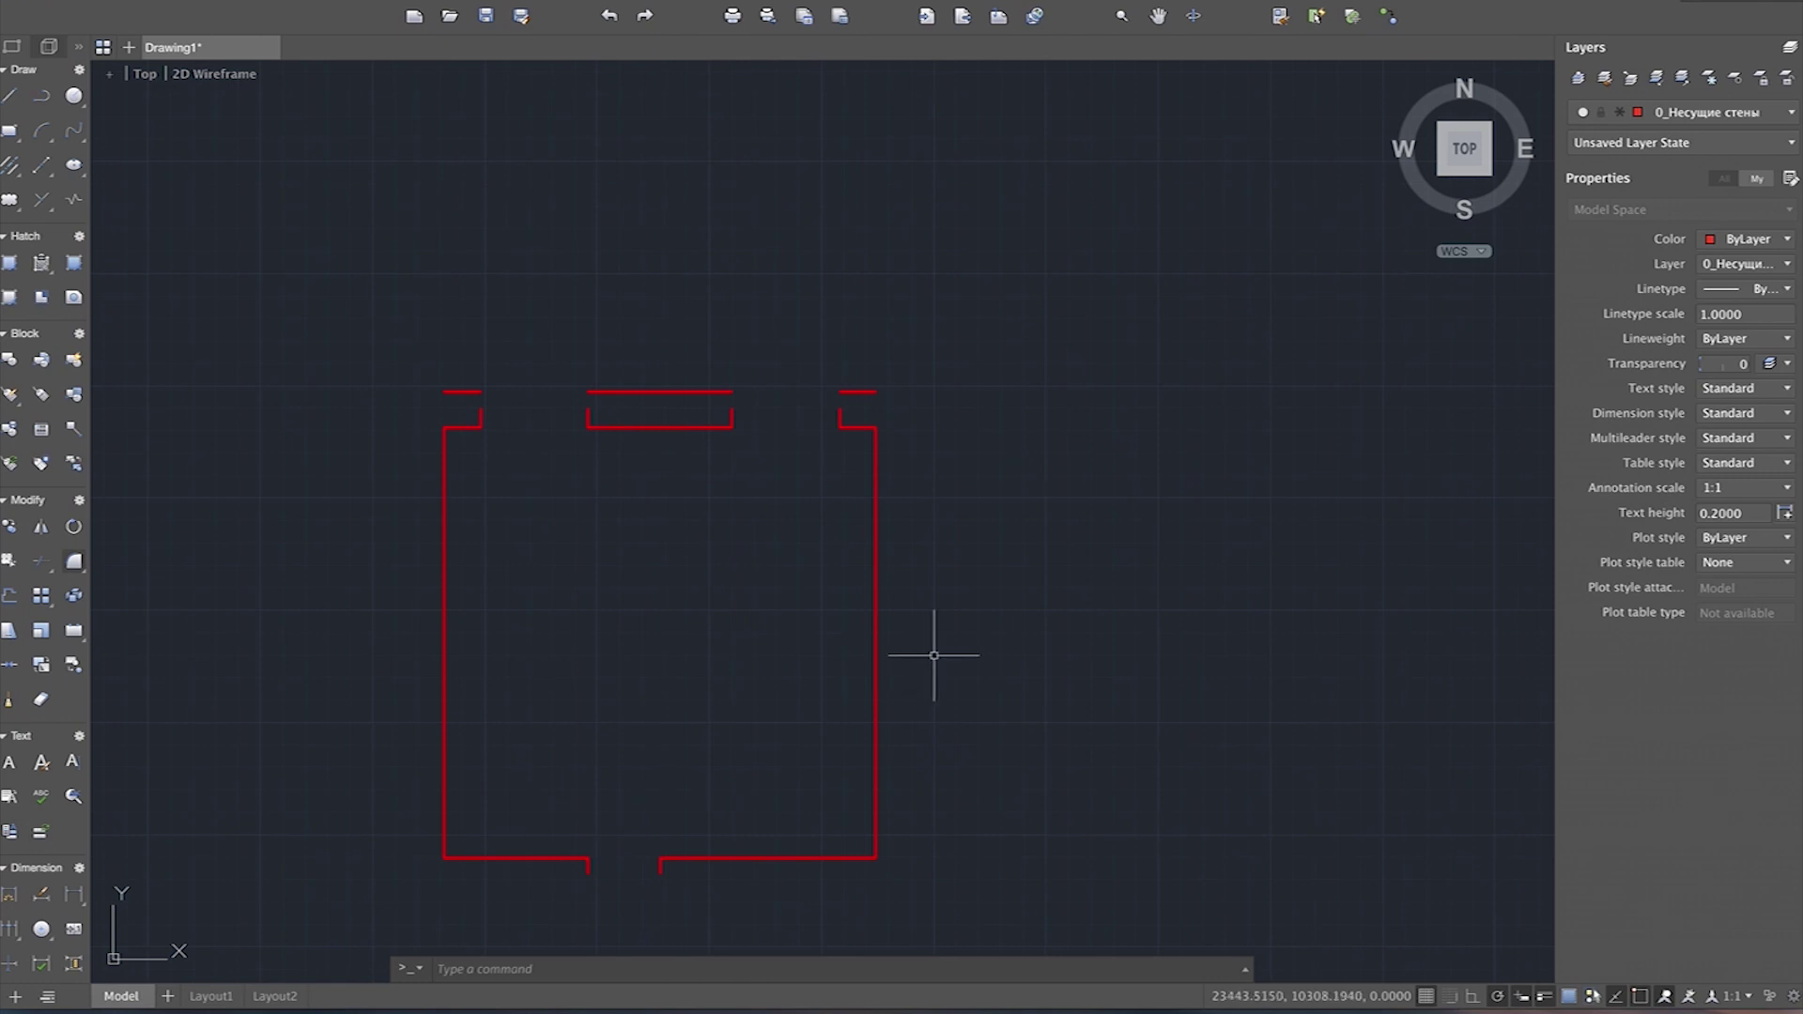
{"action": "type", "text": "160"}
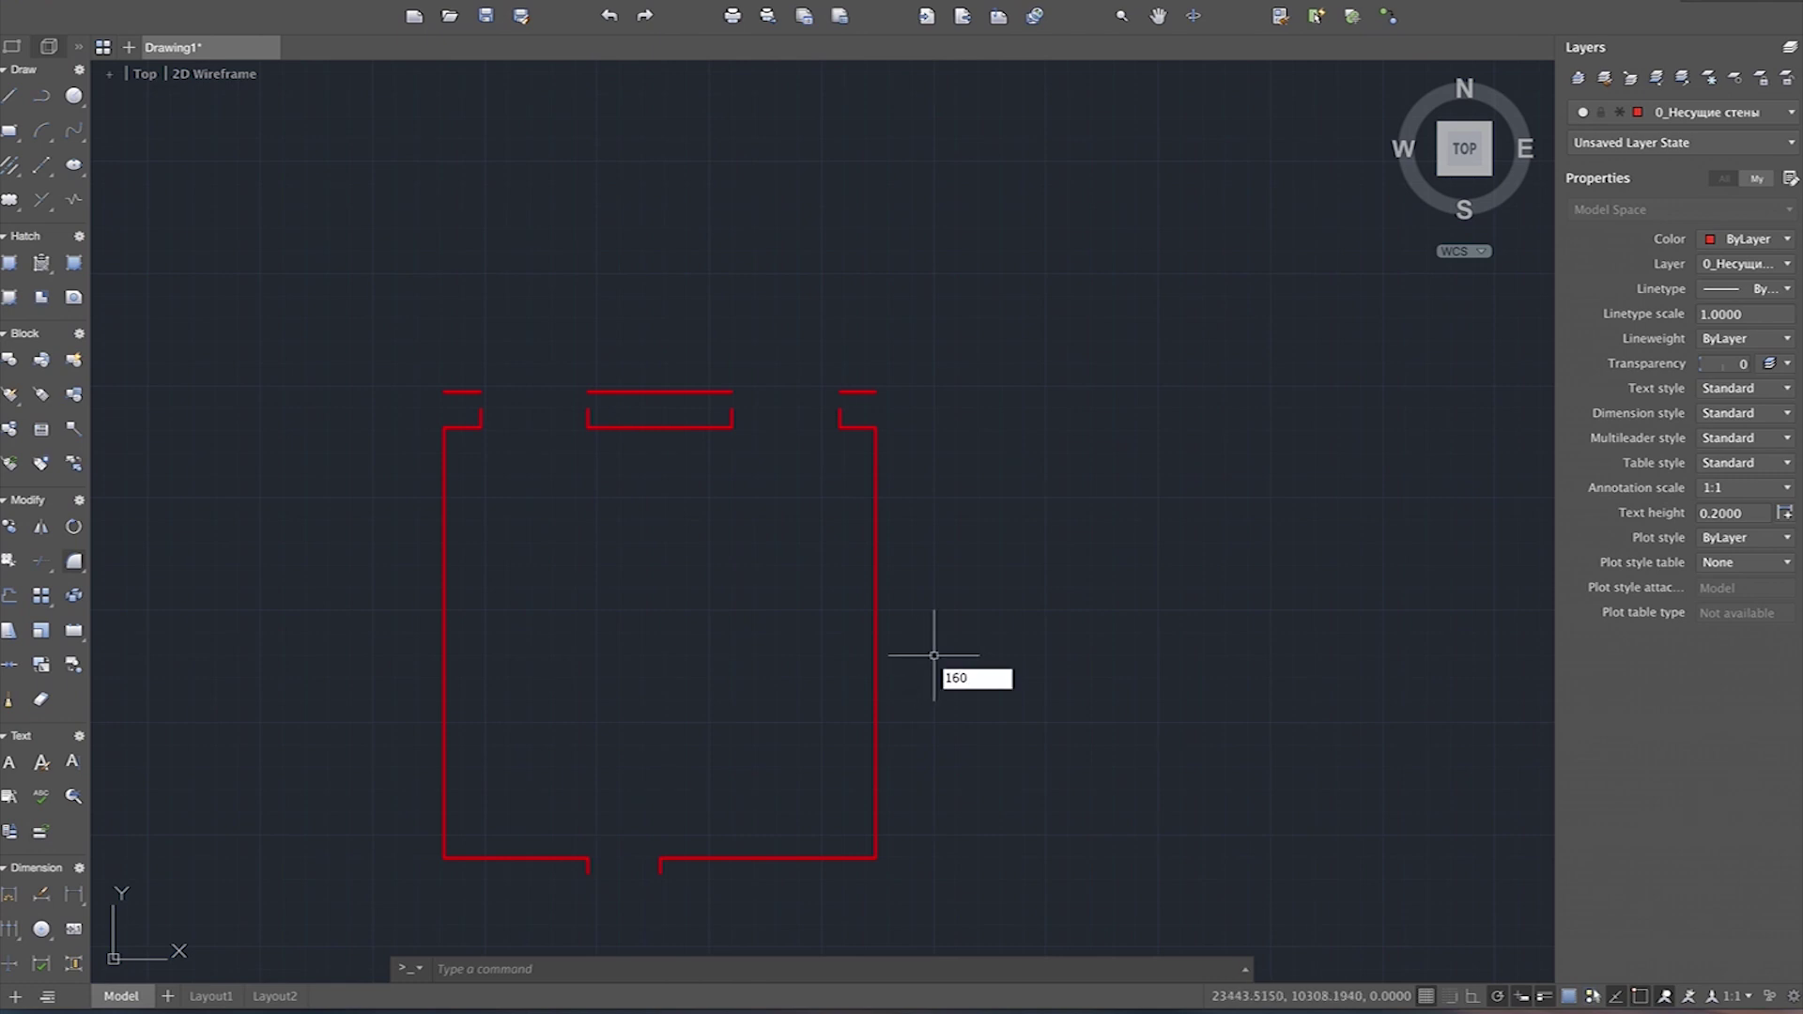
{"action": "key", "text": "Return"}
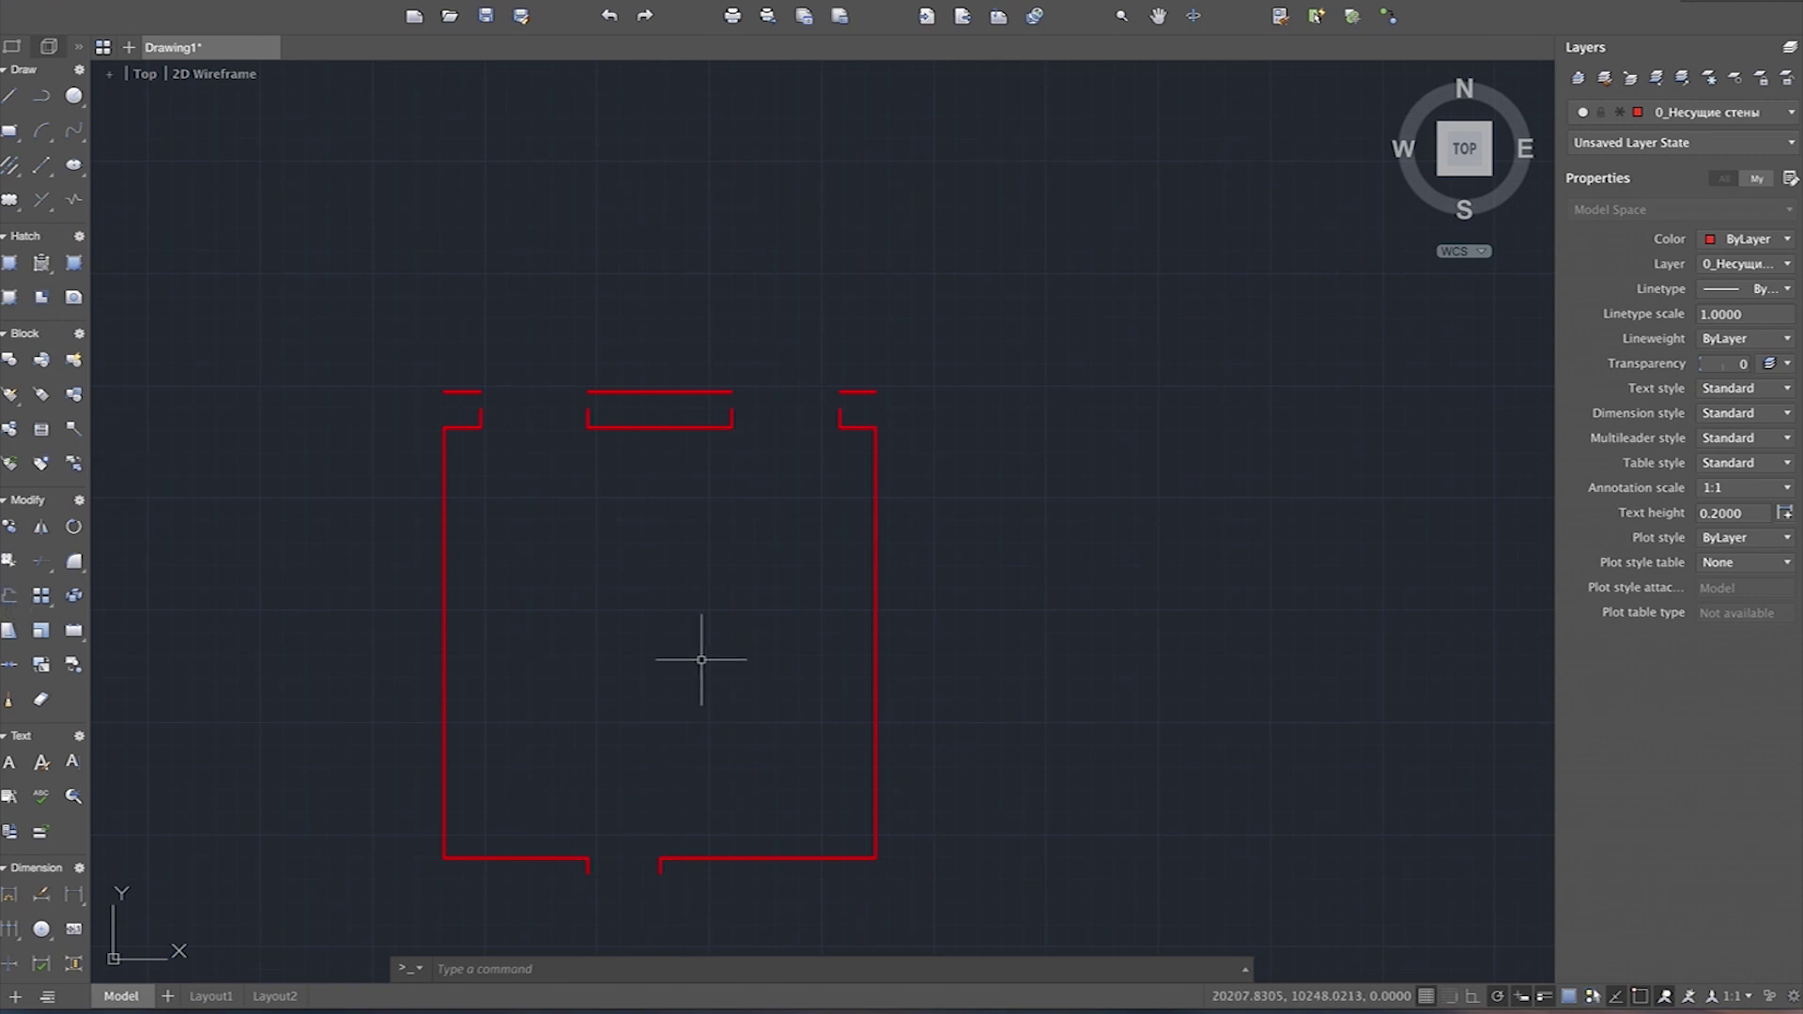
{"action": "left_click", "coordinate": [74, 596]}
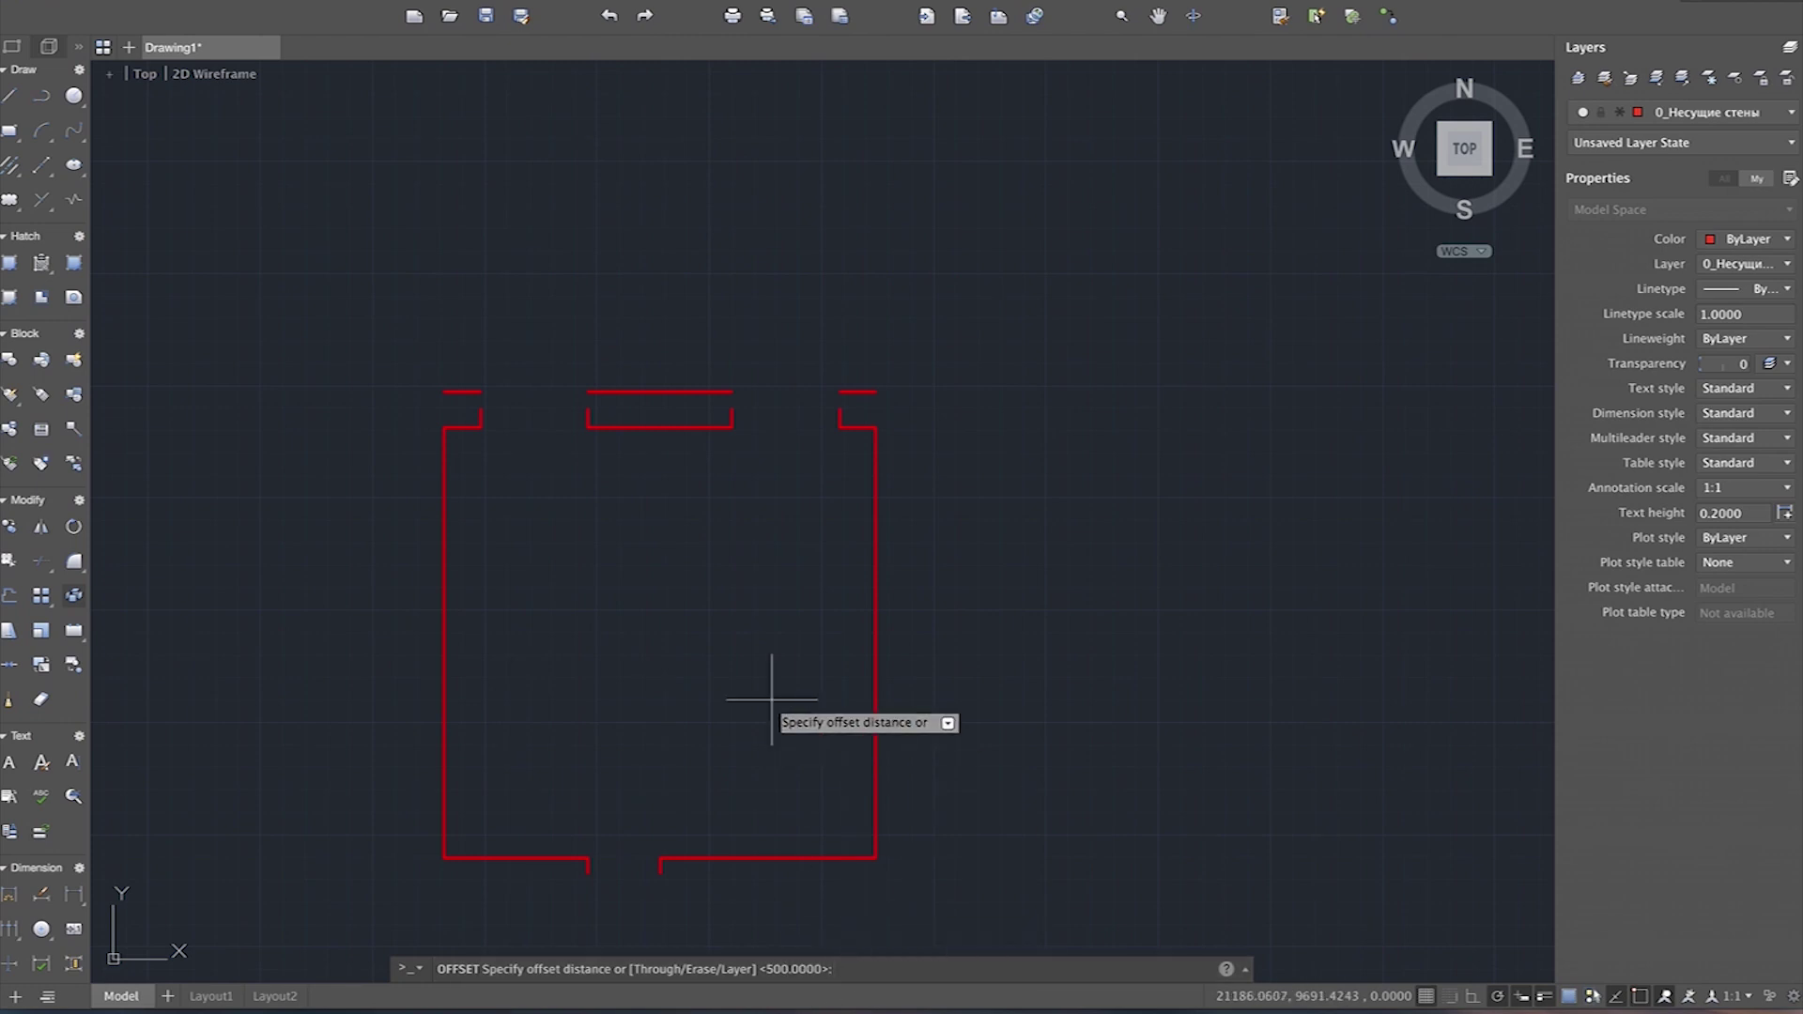
{"action": "type", "text": "160"}
{"action": "key", "text": "Return"}
{"action": "left_click", "coordinate": [875, 693]}
{"action": "left_click", "coordinate": [923, 676]}
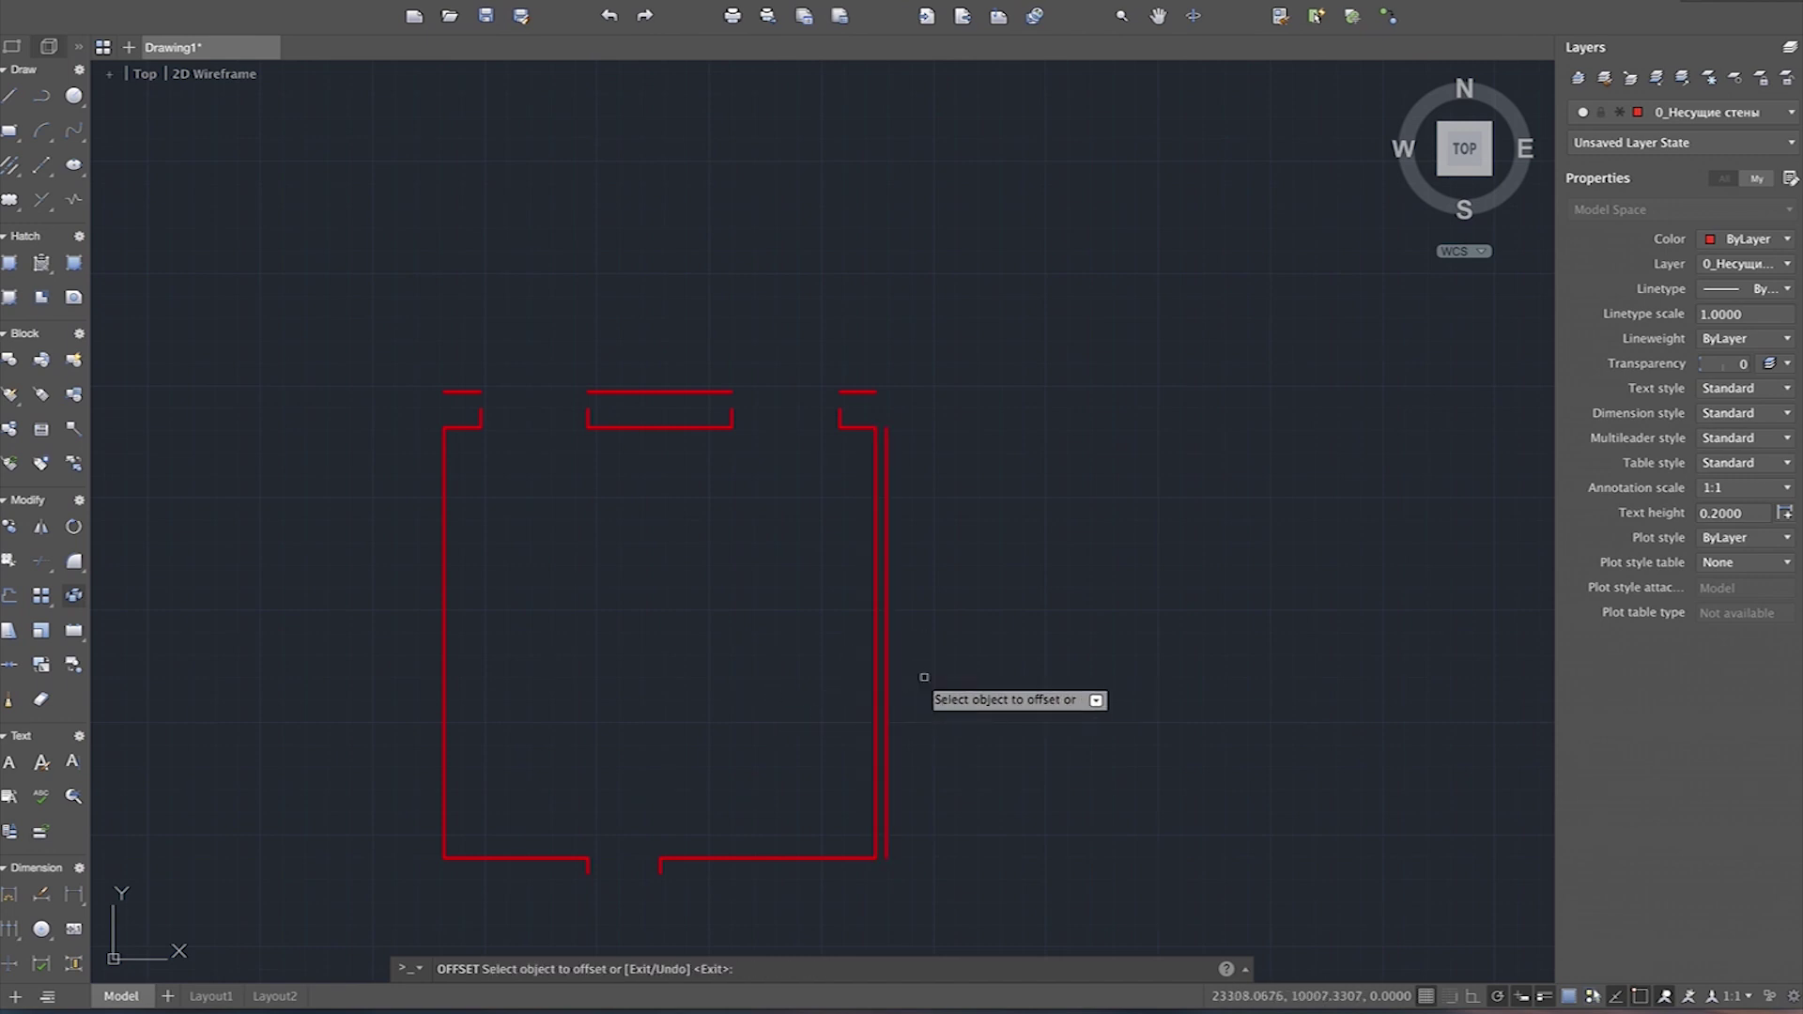
{"action": "left_click", "coordinate": [445, 664]}
{"action": "left_click", "coordinate": [399, 664]}
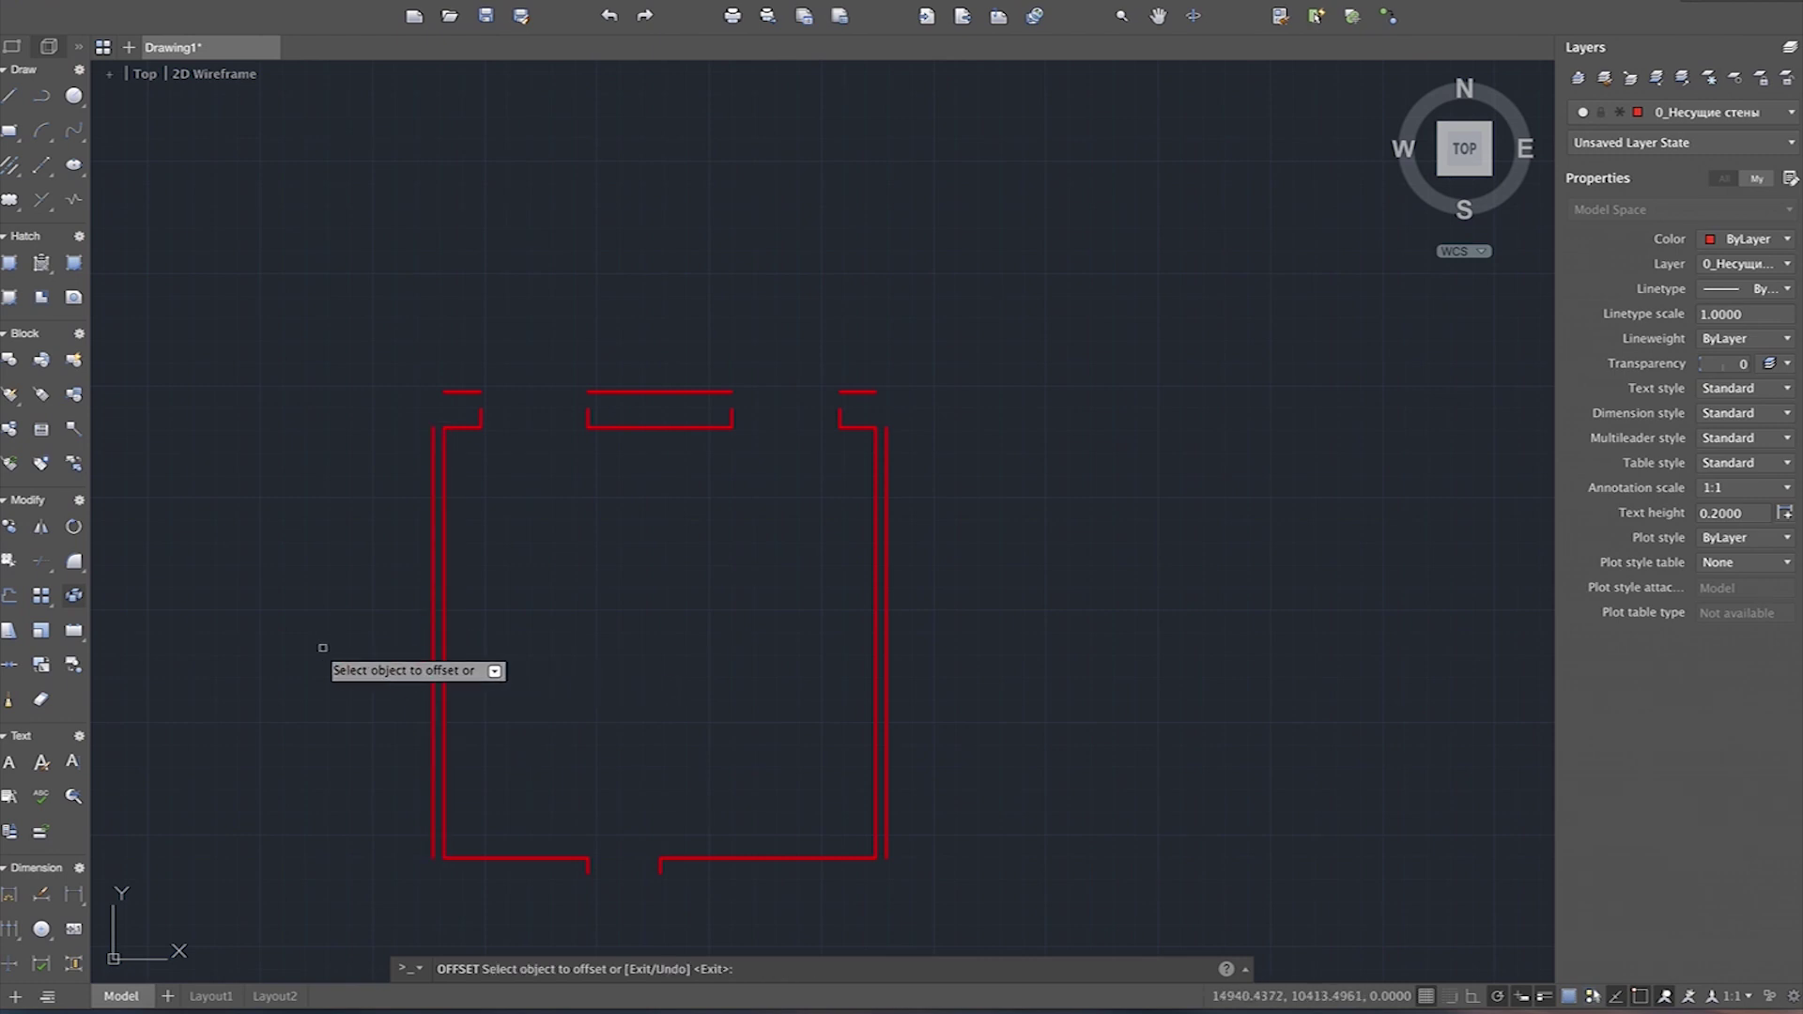
{"action": "key", "text": "Escape"}
{"action": "scroll", "coordinate": [323, 650], "scroll_direction": "down", "scroll_amount": 1}
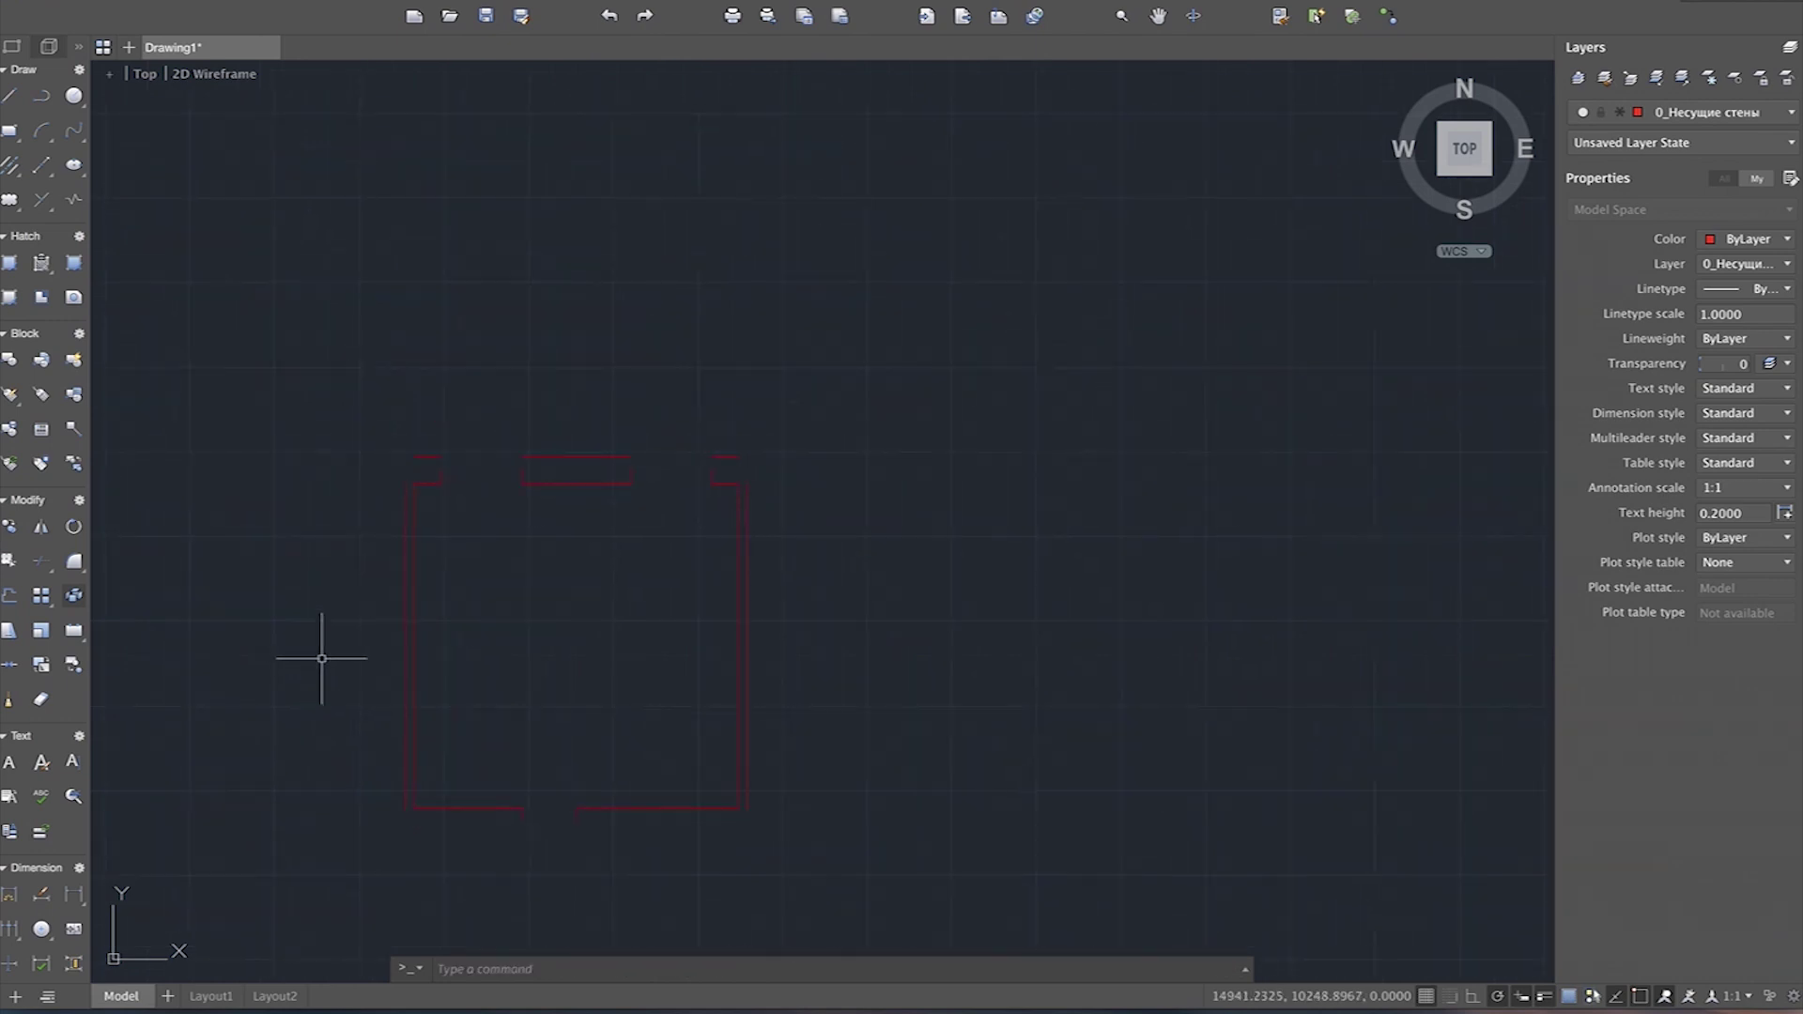
{"action": "scroll", "coordinate": [433, 871], "scroll_direction": "up", "scroll_amount": 3}
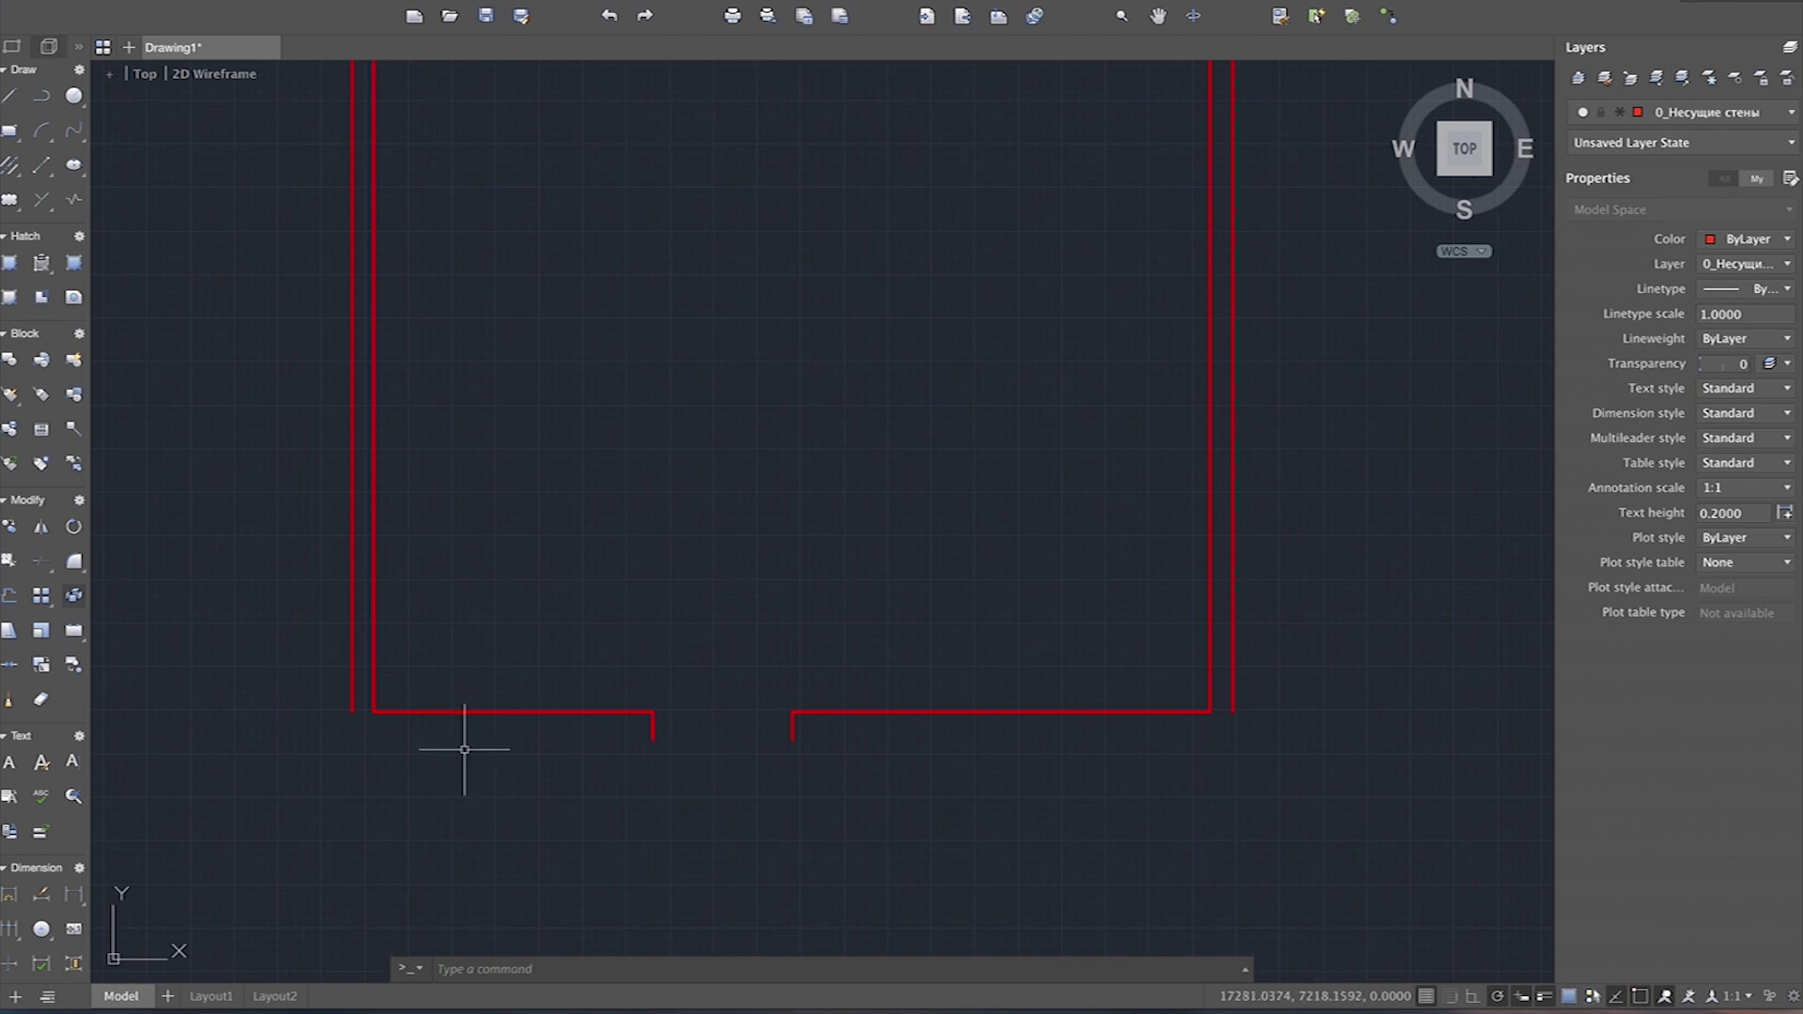
{"action": "scroll", "coordinate": [459, 756], "scroll_direction": "down", "scroll_amount": 2}
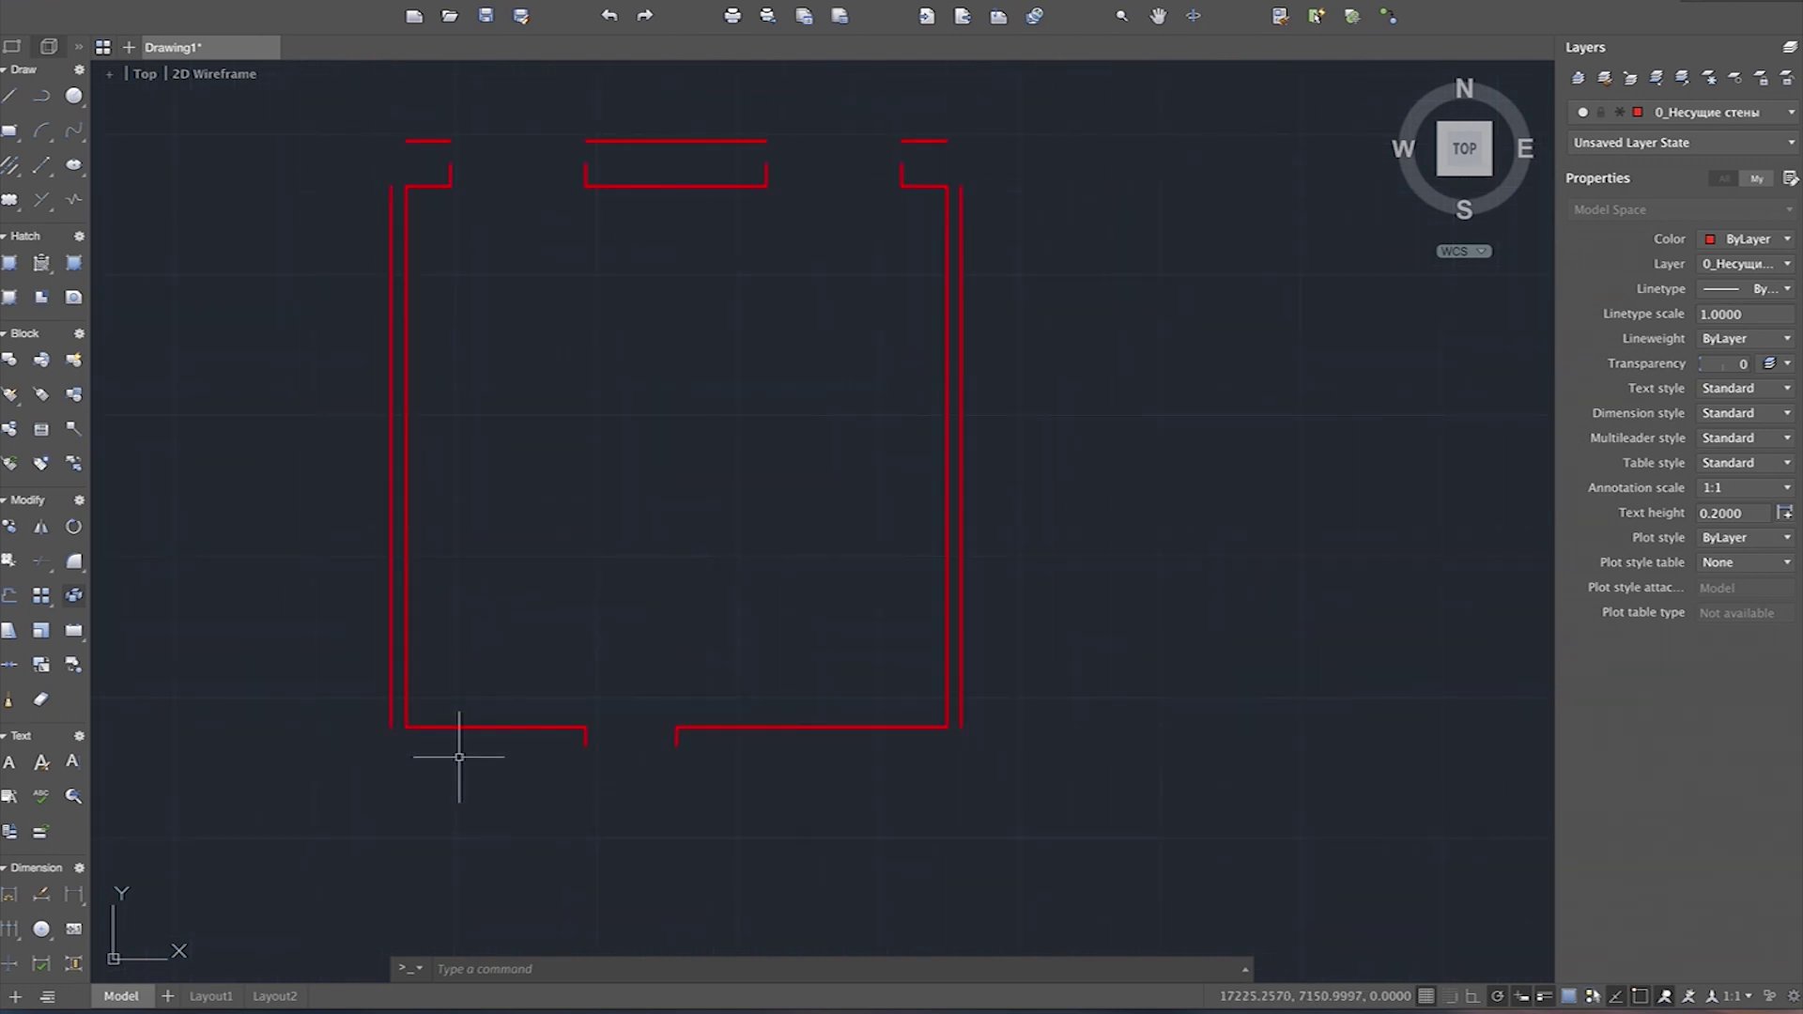
{"action": "left_click", "coordinate": [962, 518]}
{"action": "left_click", "coordinate": [390, 510]}
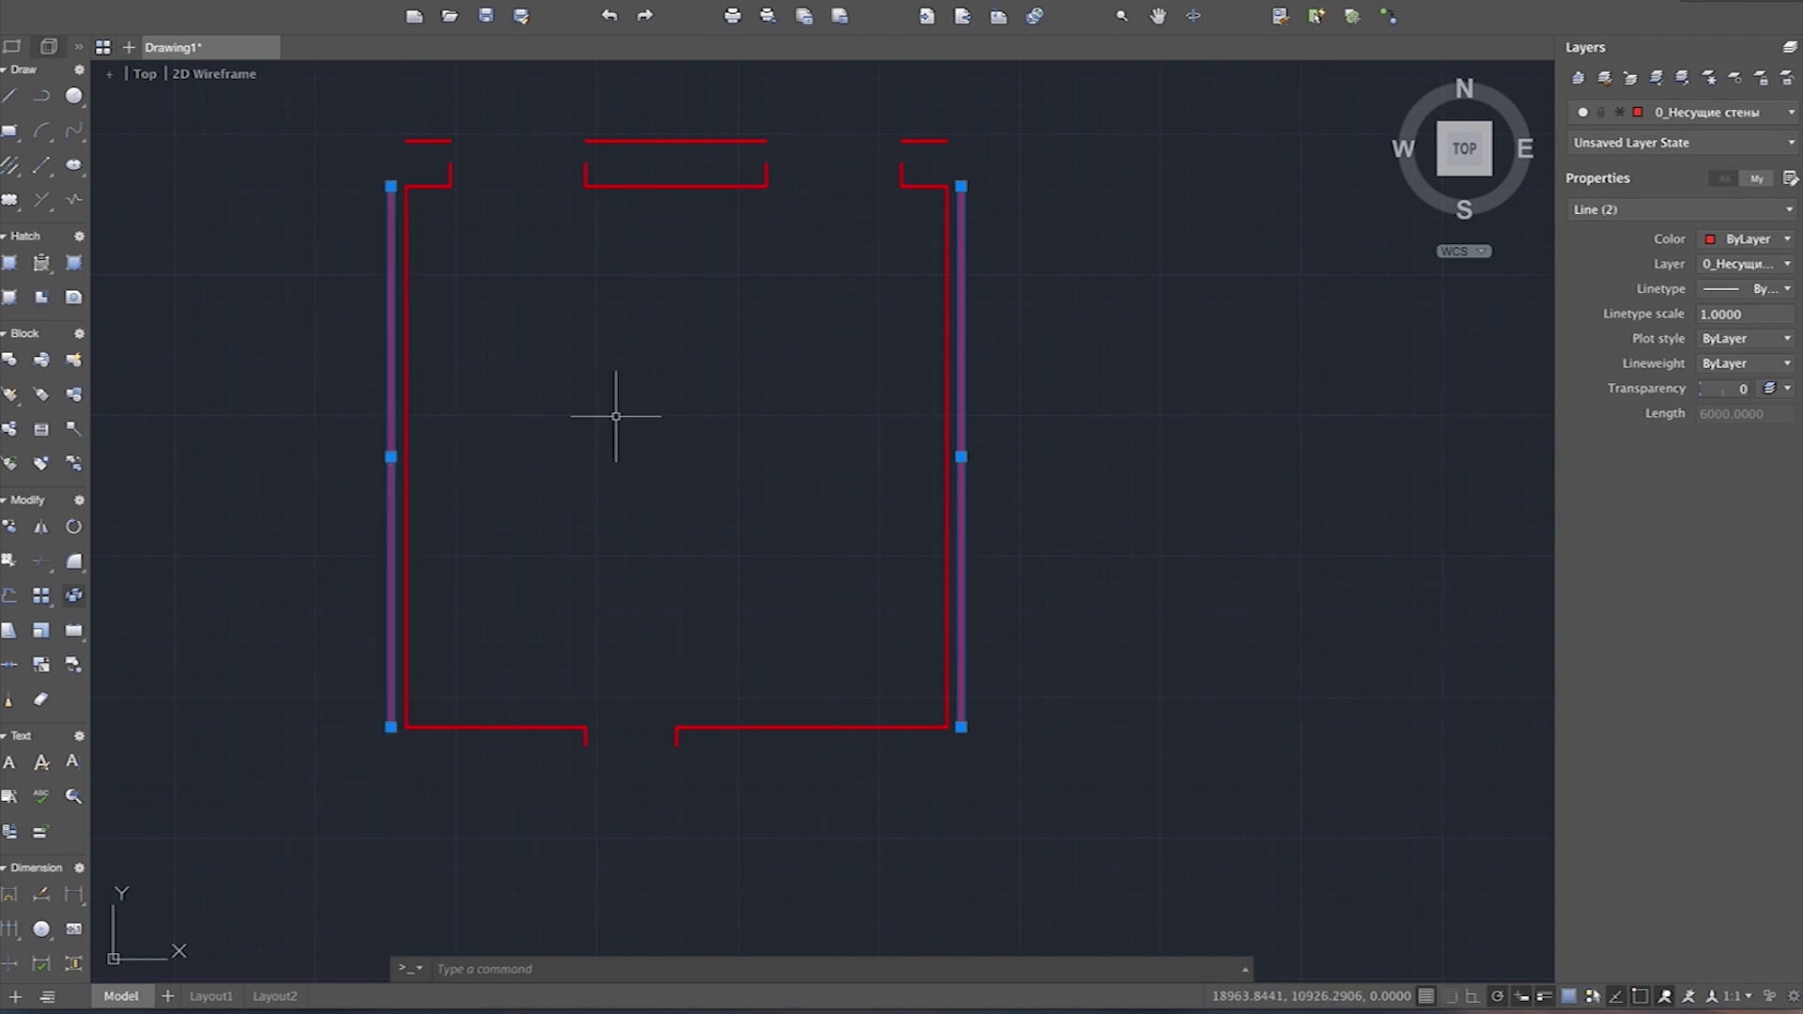
{"action": "key", "text": "Delete"}
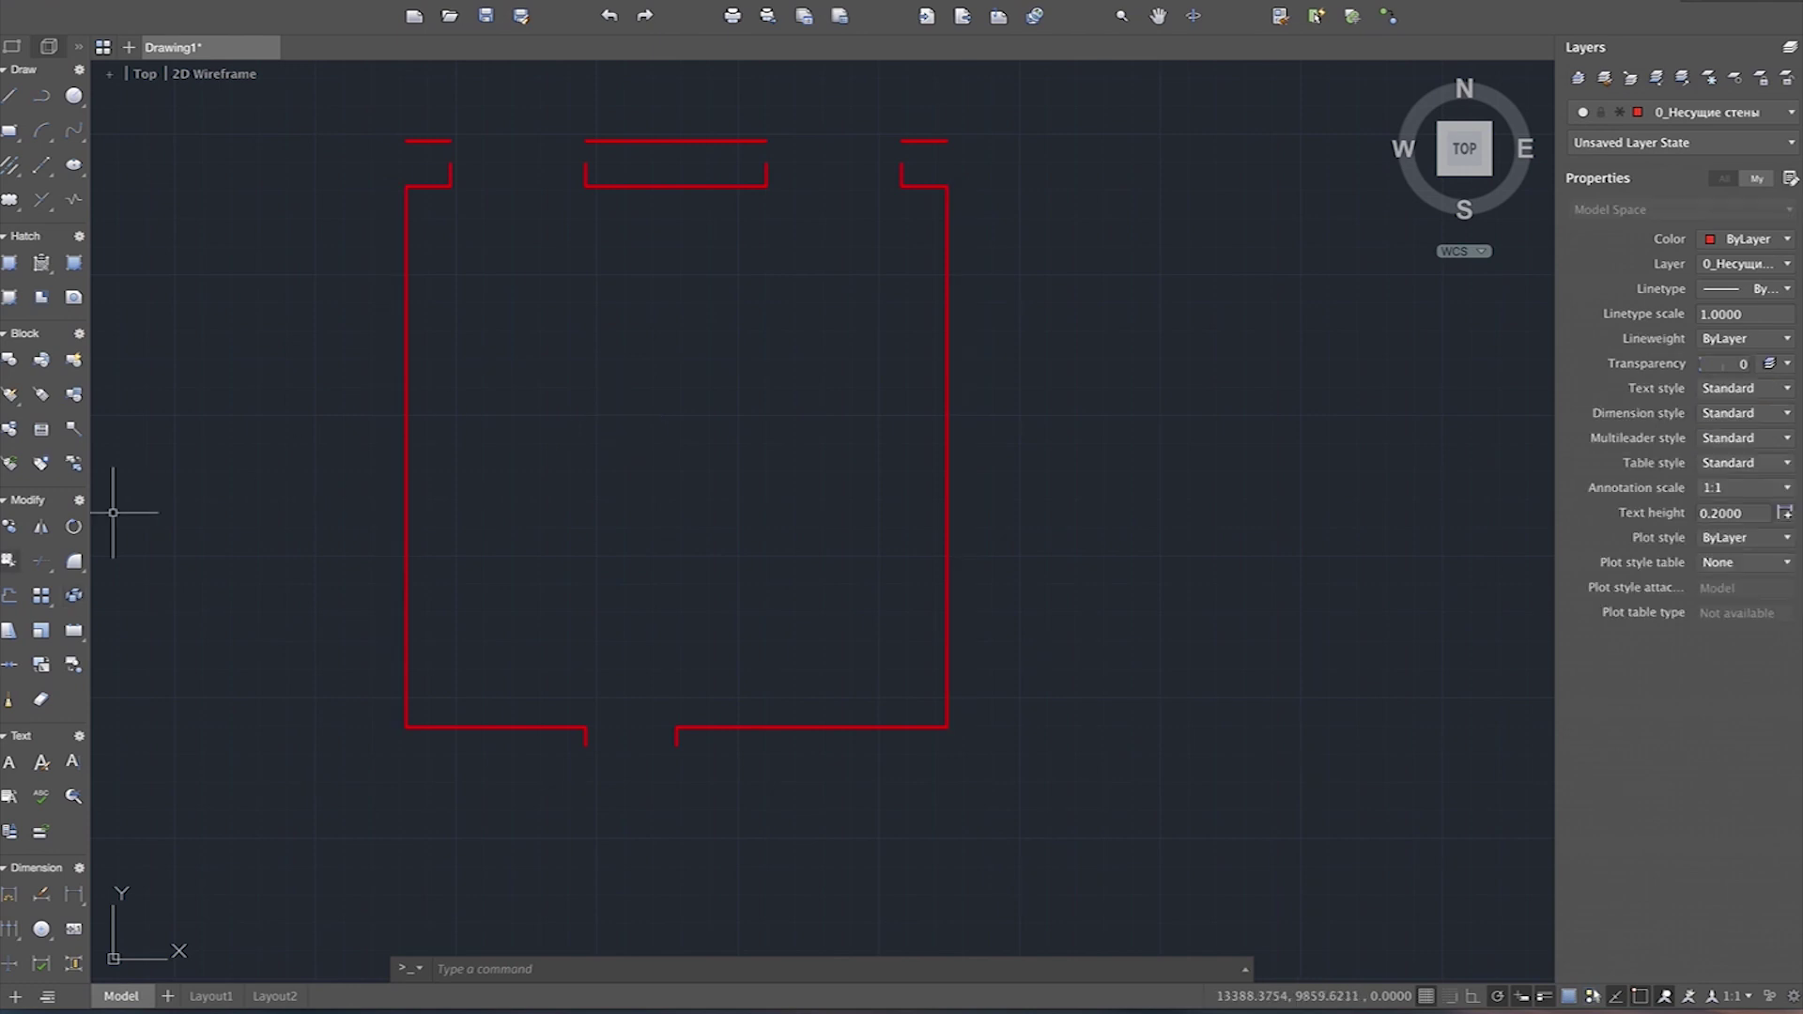
Step: Offset the right wall 200 units rightward and the left wall 200 units leftward
{"action": "type", "text": "o"}
{"action": "key", "text": "Return"}
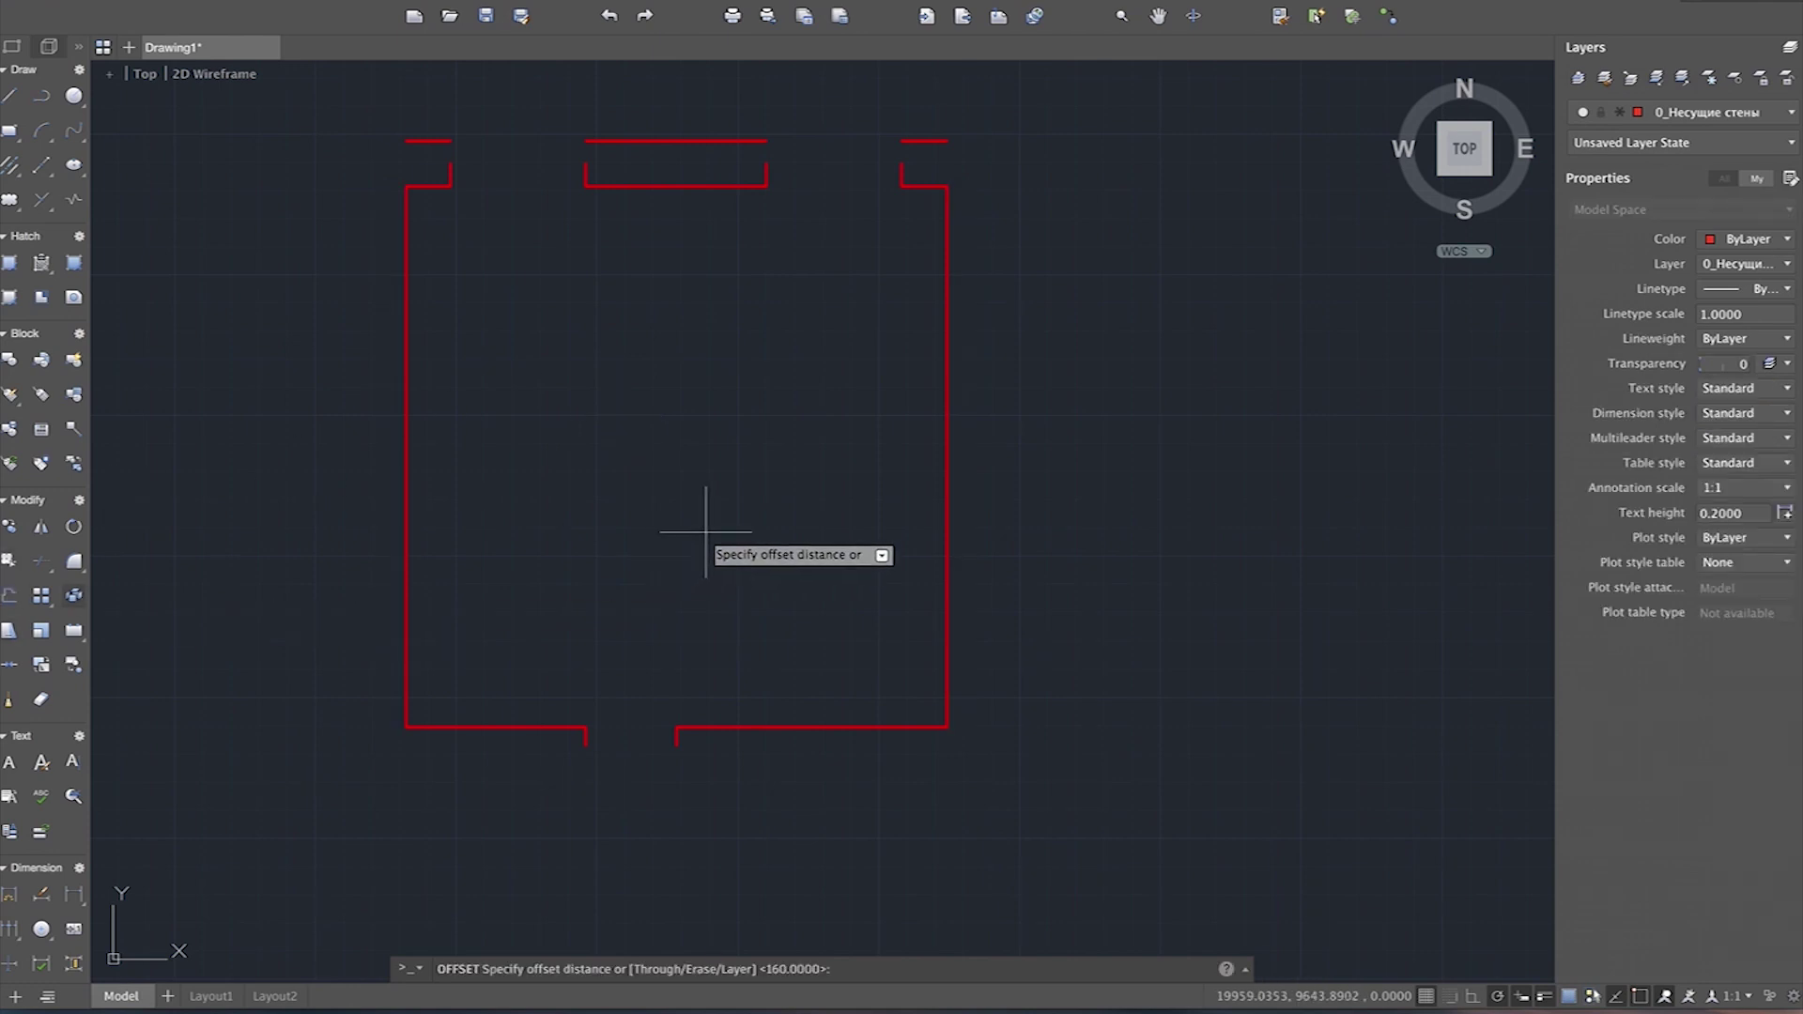
{"action": "type", "text": "200"}
{"action": "key", "text": "Return"}
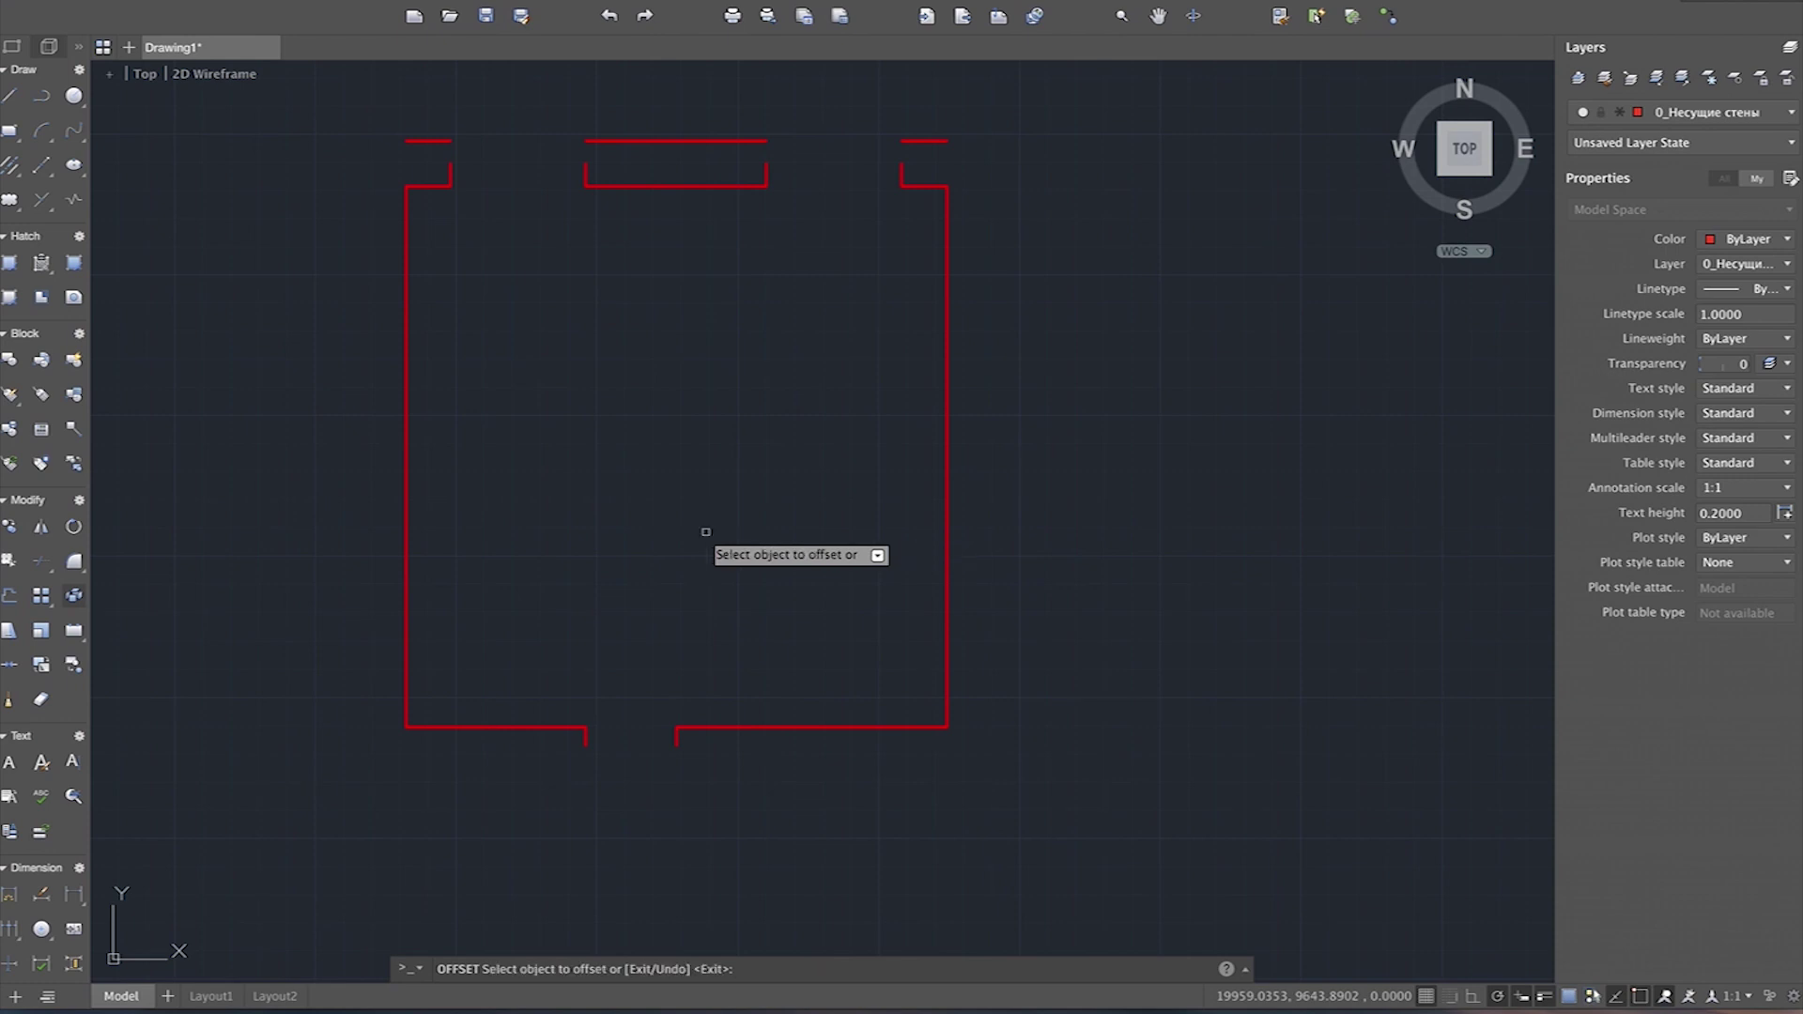
{"action": "left_click", "coordinate": [946, 549]}
{"action": "left_click", "coordinate": [1041, 527]}
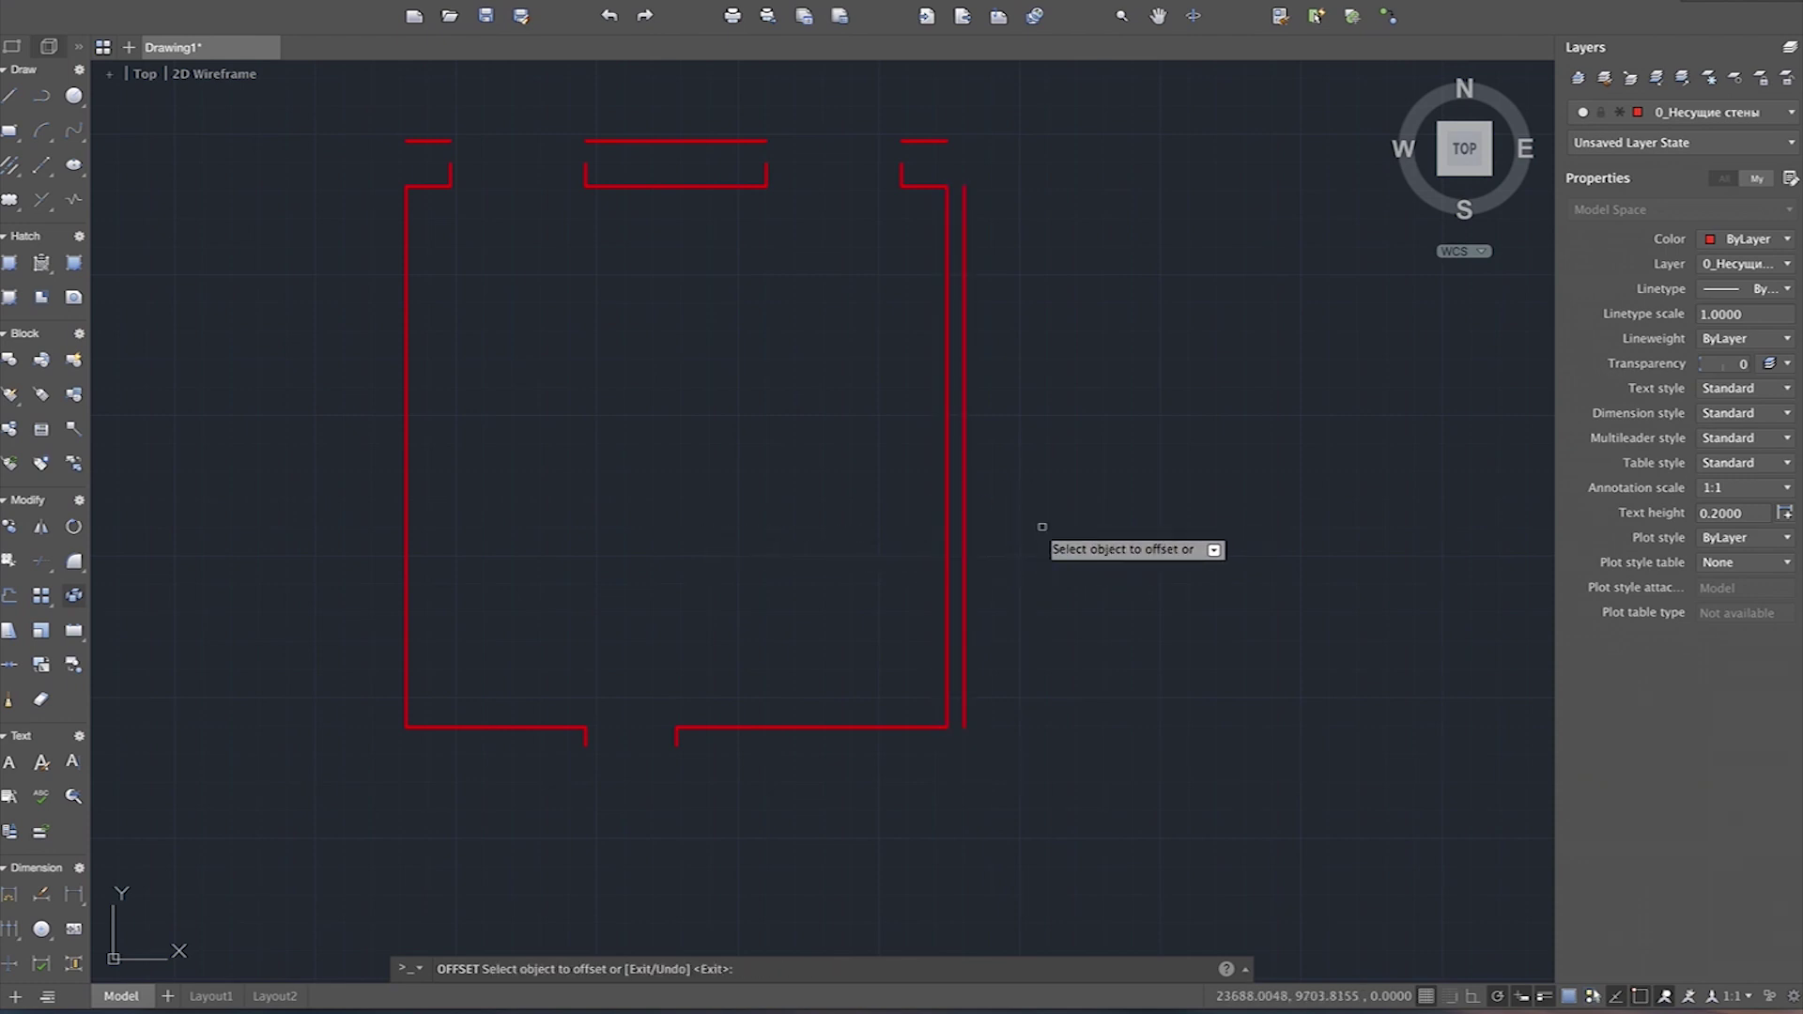
{"action": "left_click", "coordinate": [404, 483]}
{"action": "left_click", "coordinate": [308, 492]}
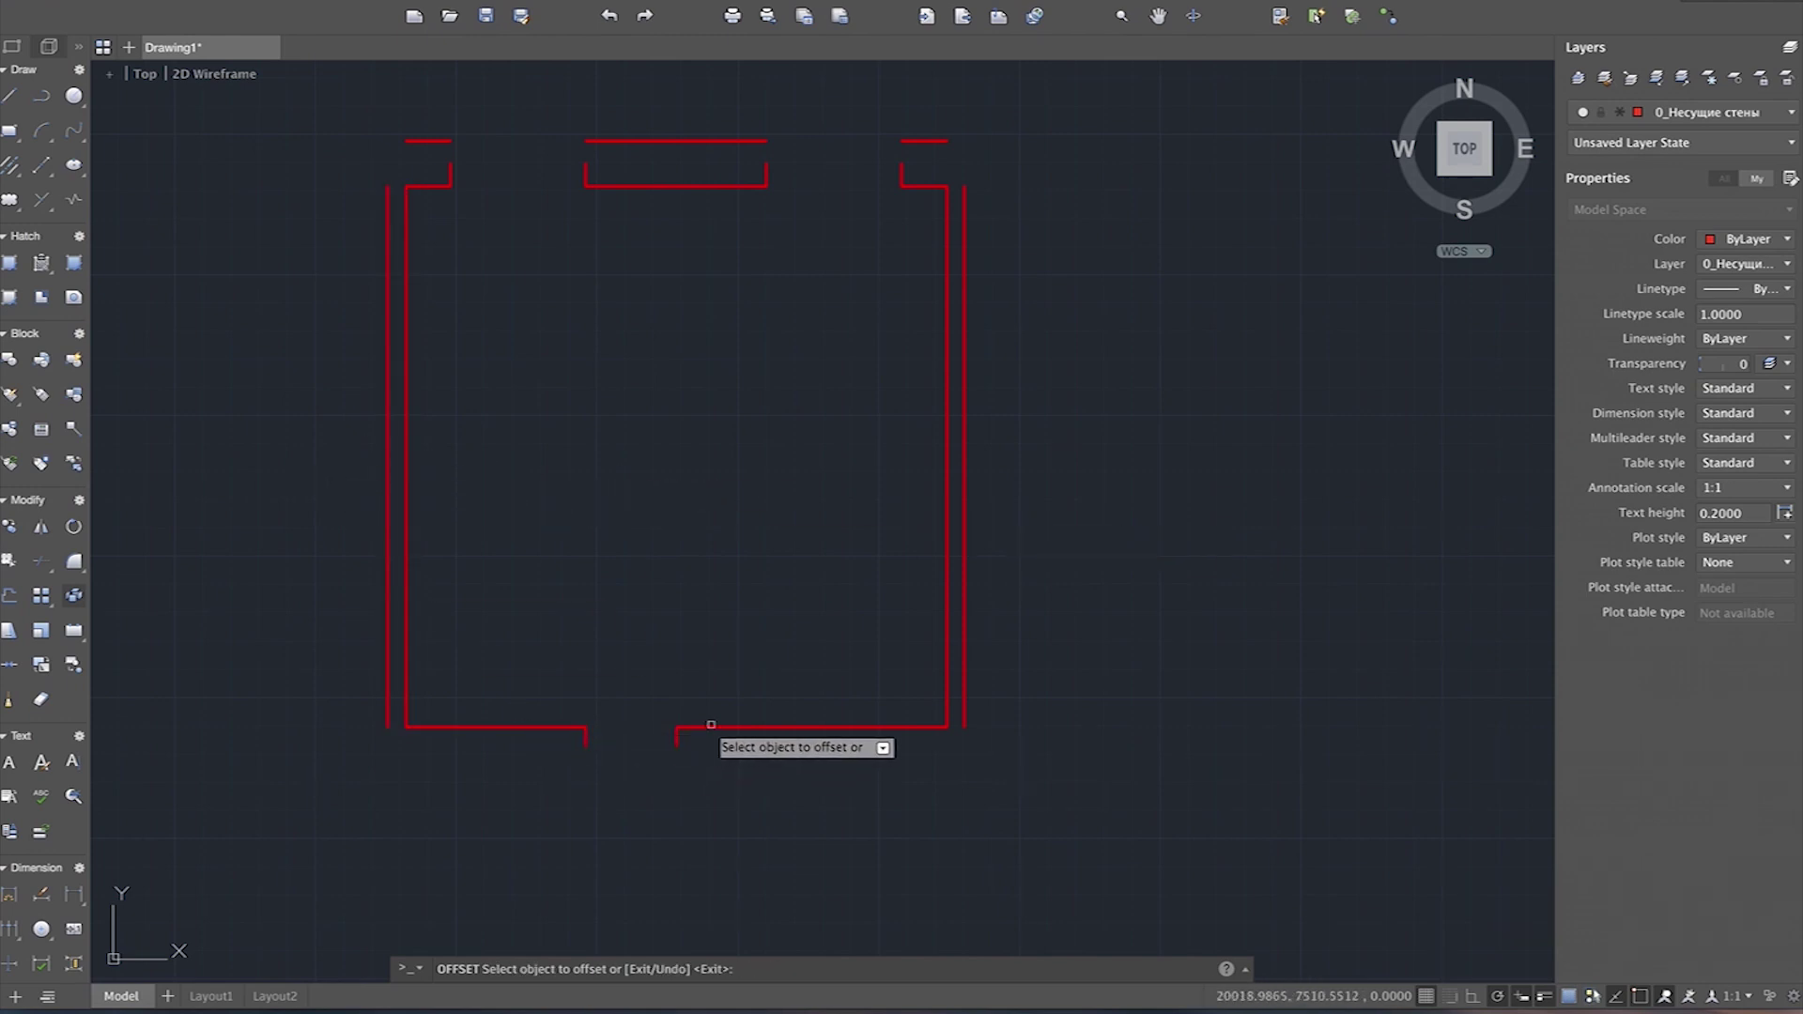
{"action": "key", "text": "Escape"}
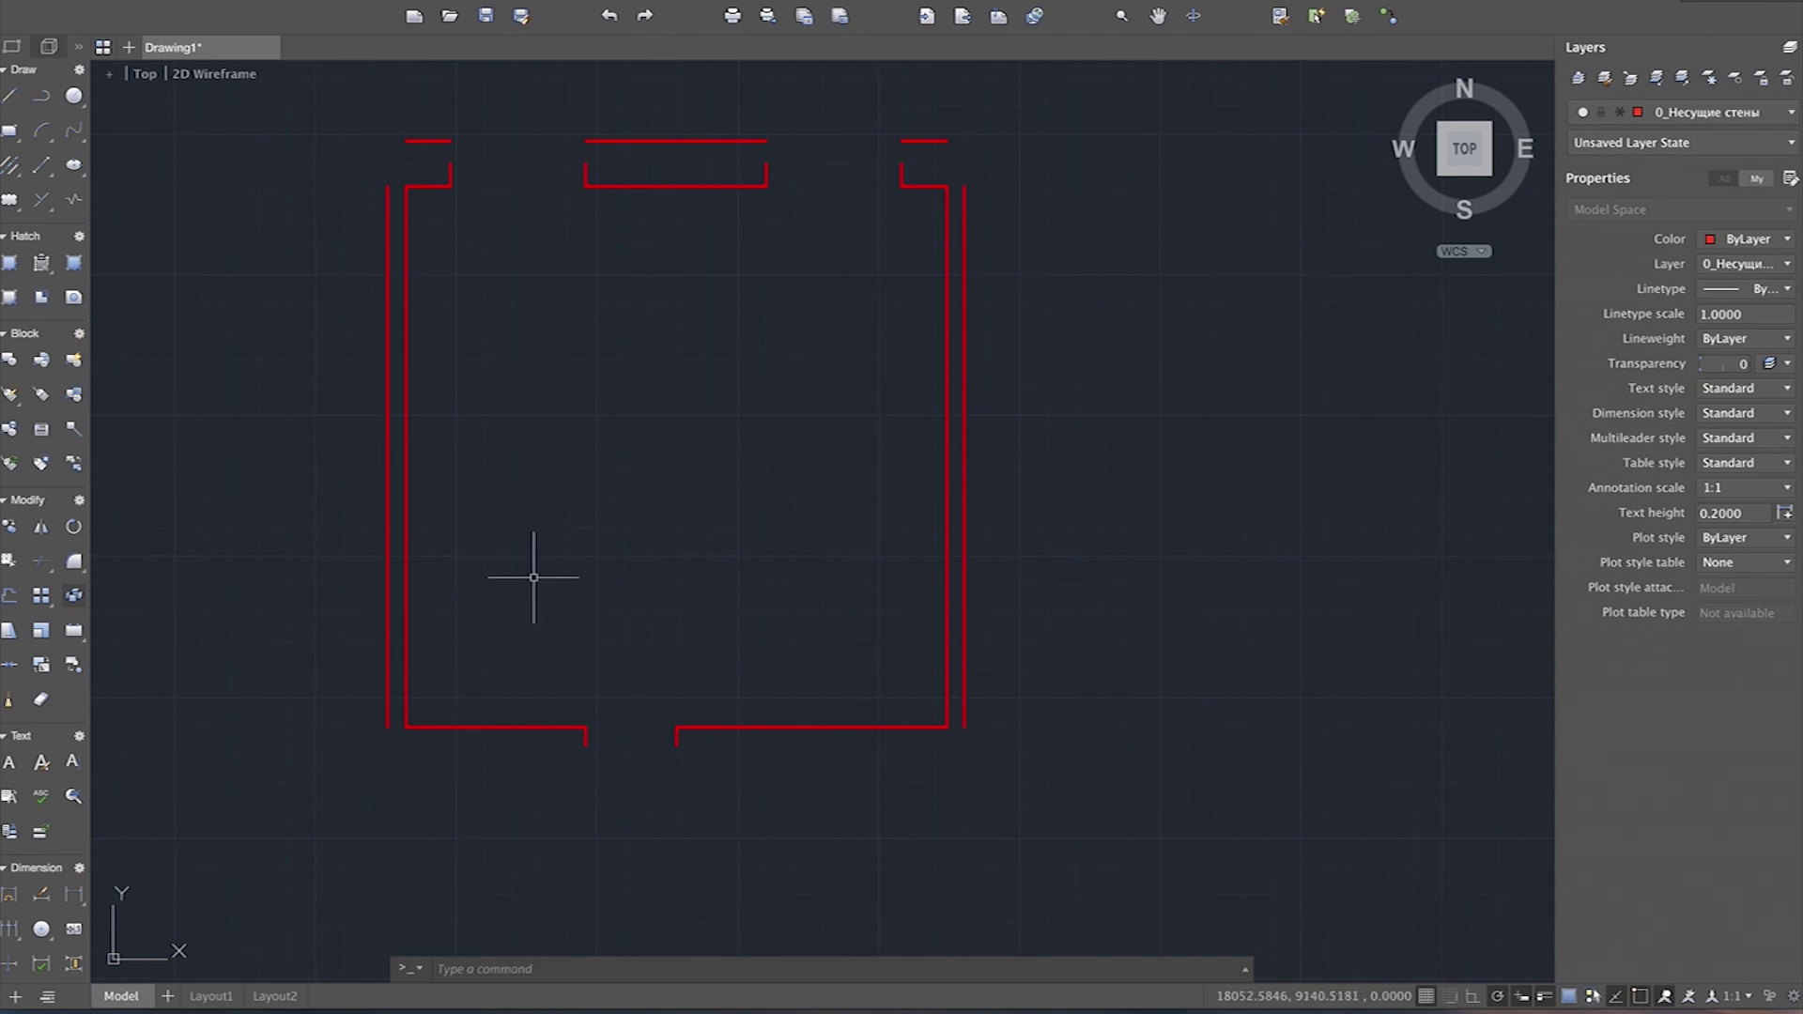
{"action": "type", "text": "o"}
{"action": "key", "text": "Return"}
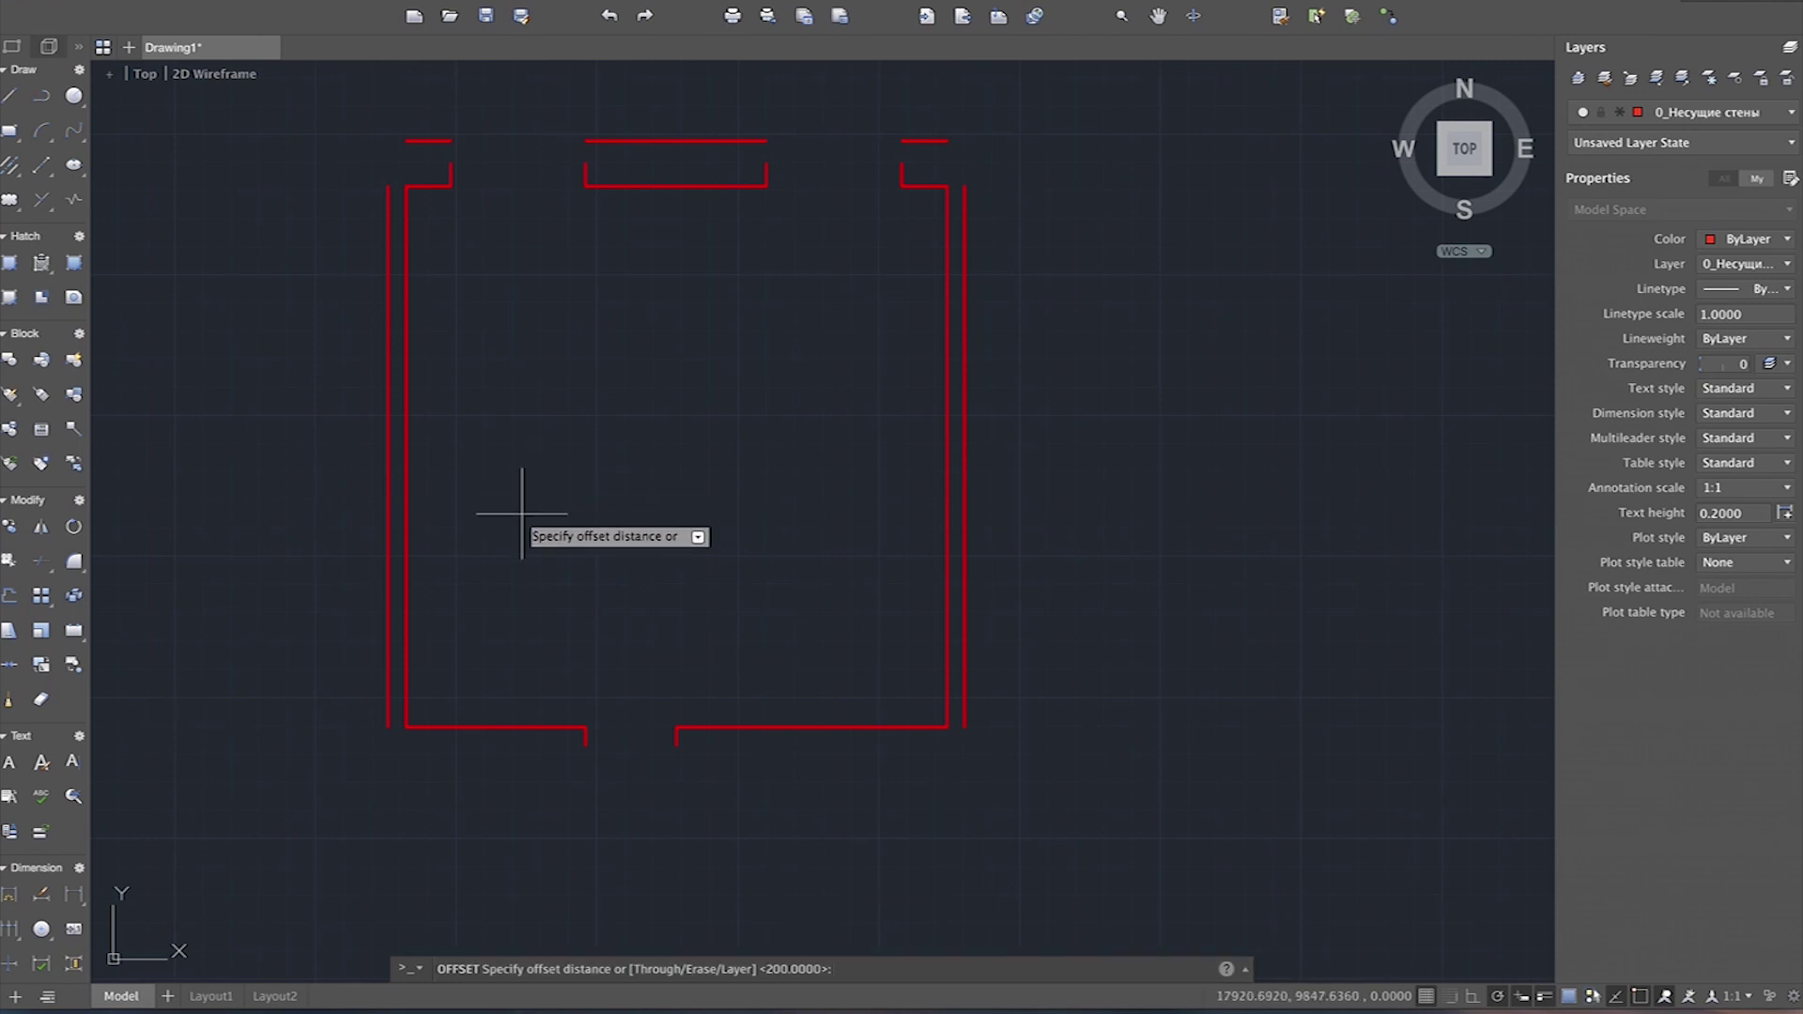
Step: Keeping the 200 distance, offset the bottom-left and bottom-right wall segments downward
{"action": "key", "text": "Return"}
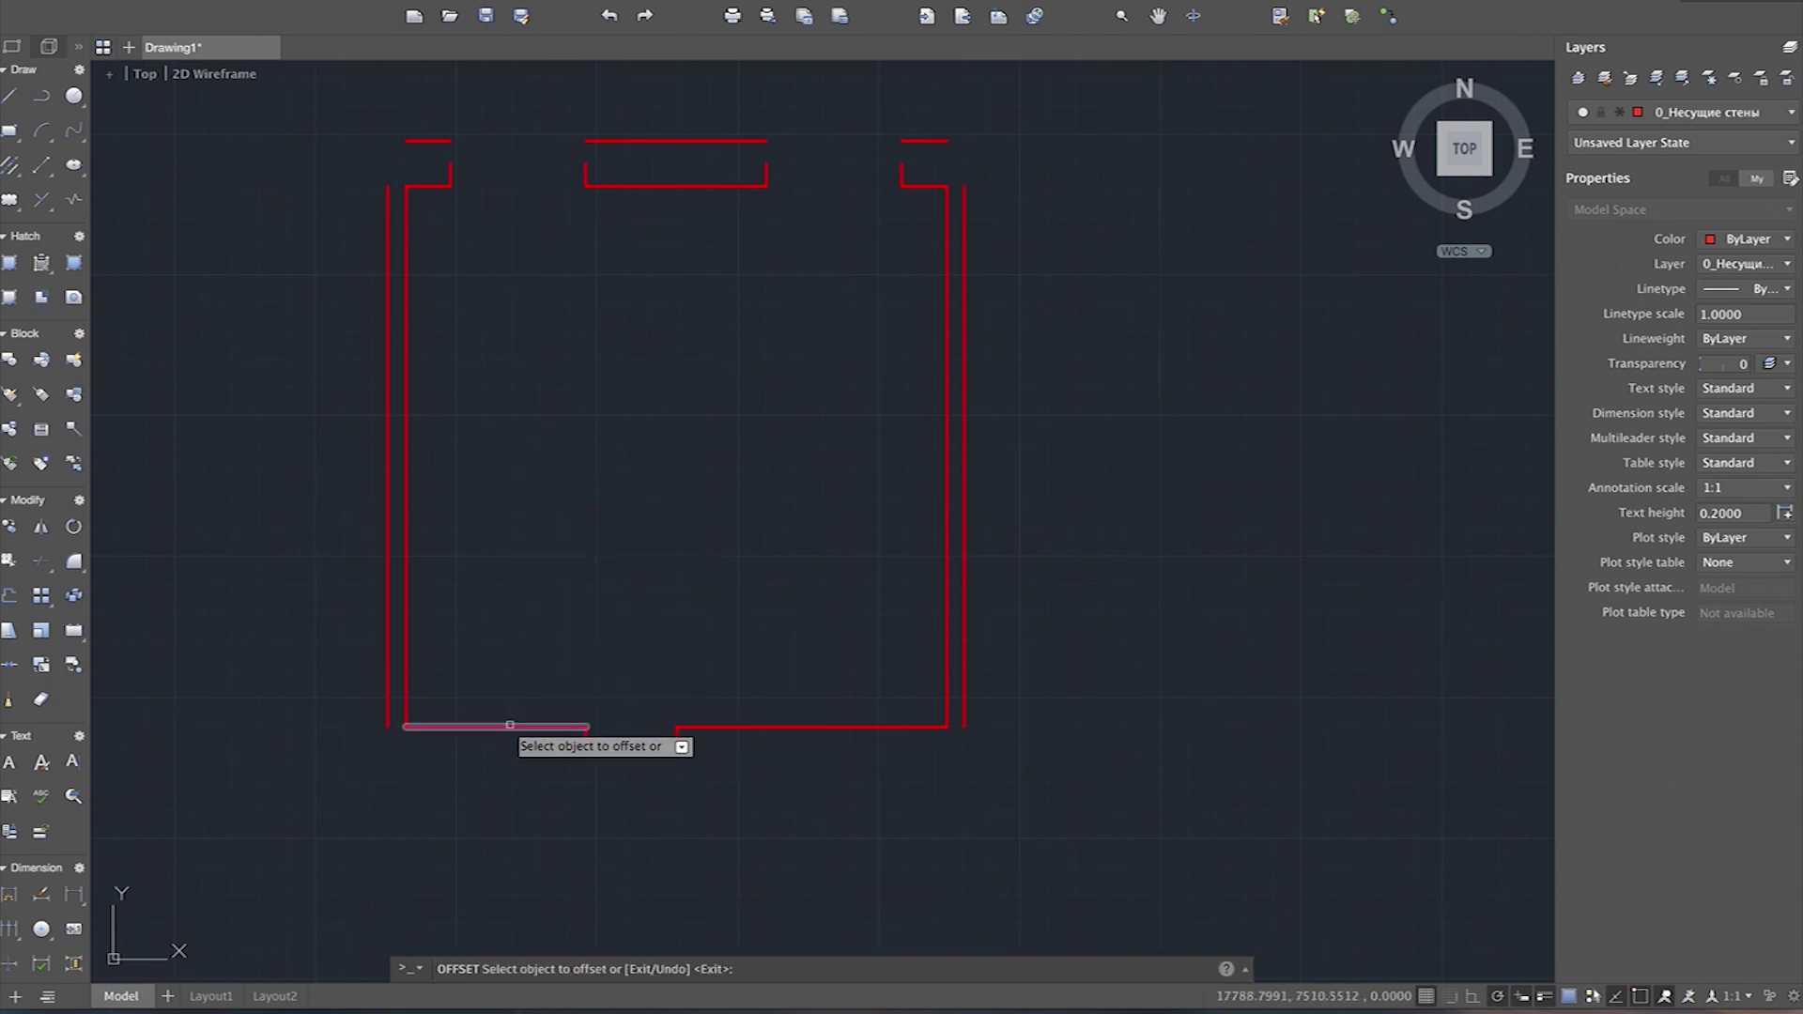
{"action": "left_click", "coordinate": [510, 725]}
{"action": "left_click", "coordinate": [498, 747]}
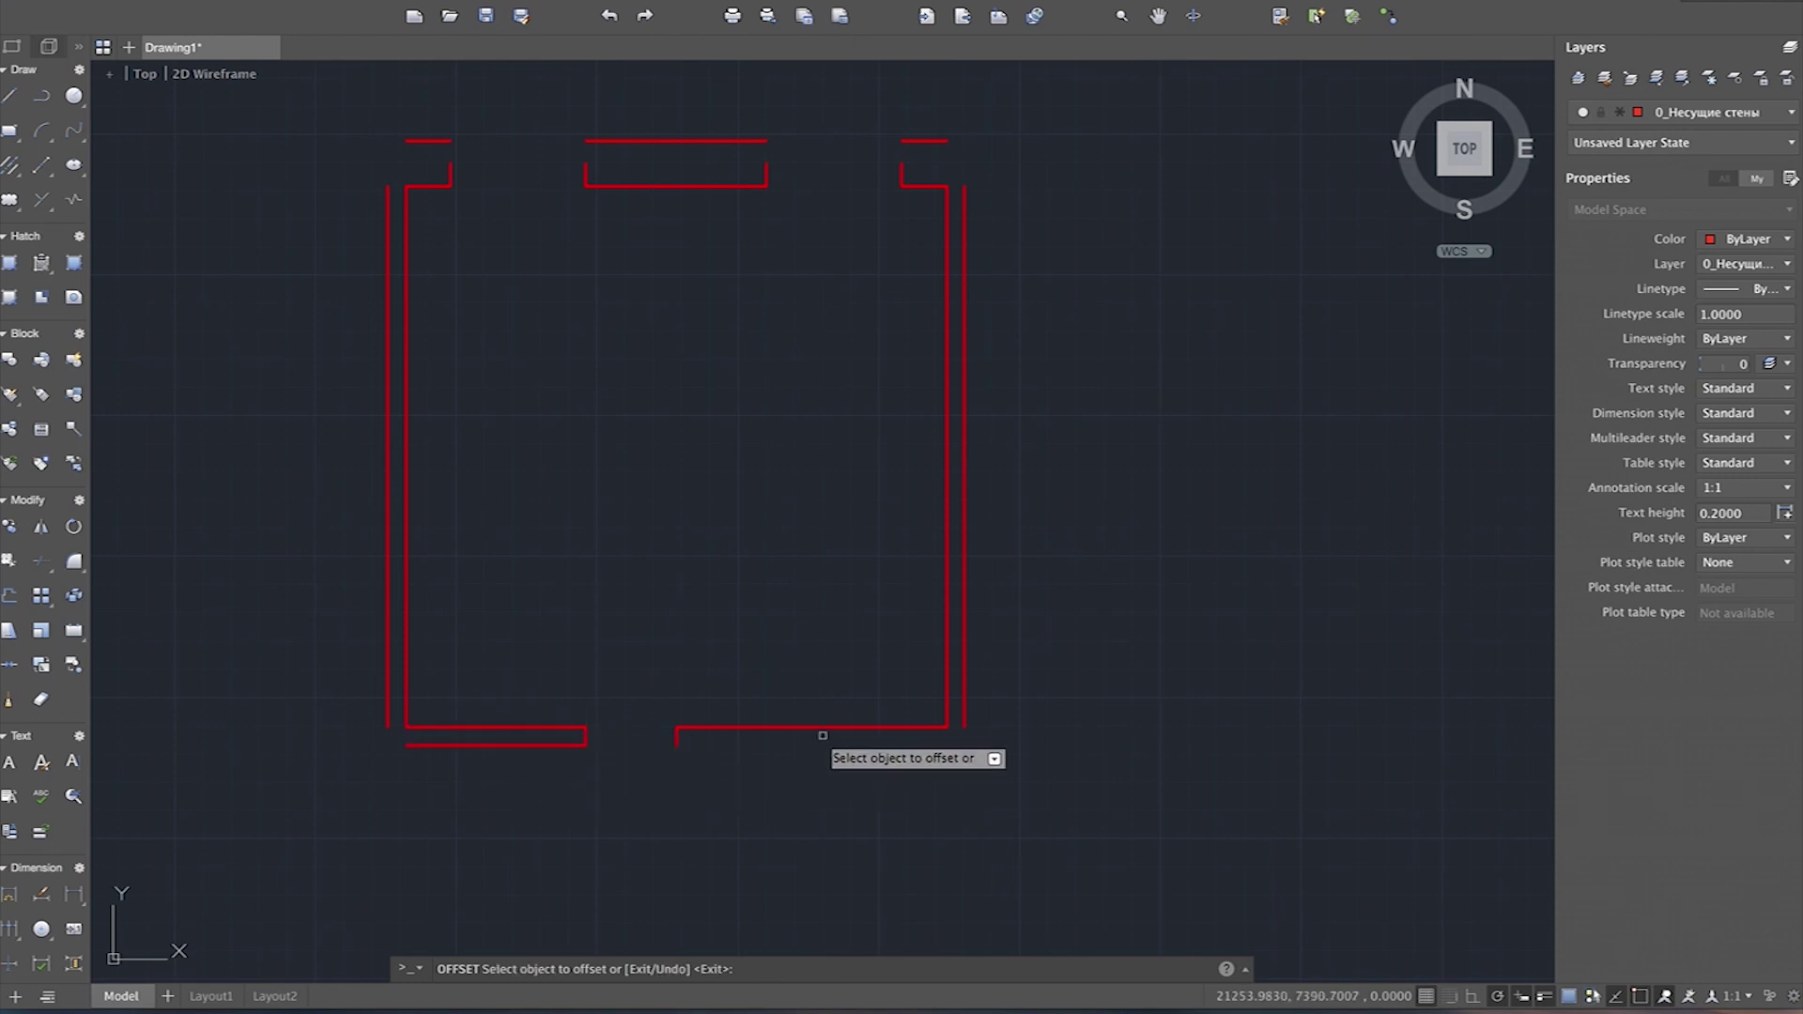
{"action": "left_click", "coordinate": [813, 730]}
{"action": "left_click", "coordinate": [822, 759]}
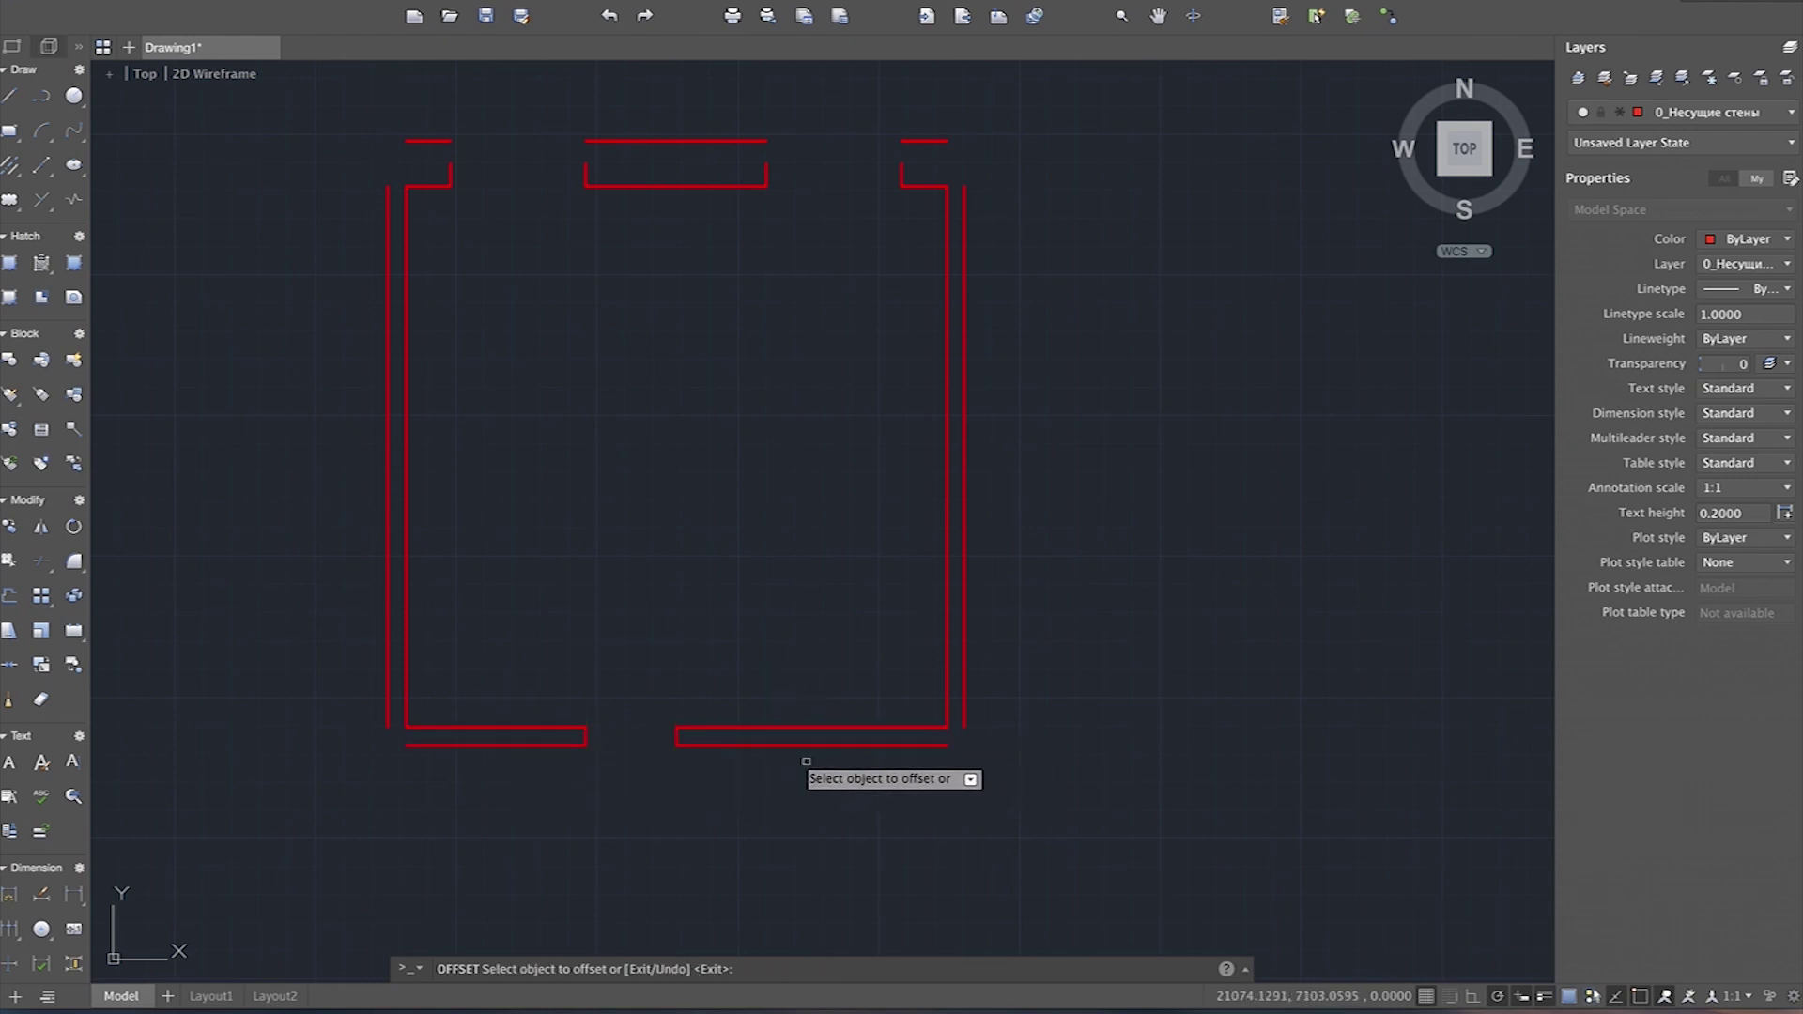
{"action": "scroll", "coordinate": [565, 766], "scroll_direction": "up", "scroll_amount": 2}
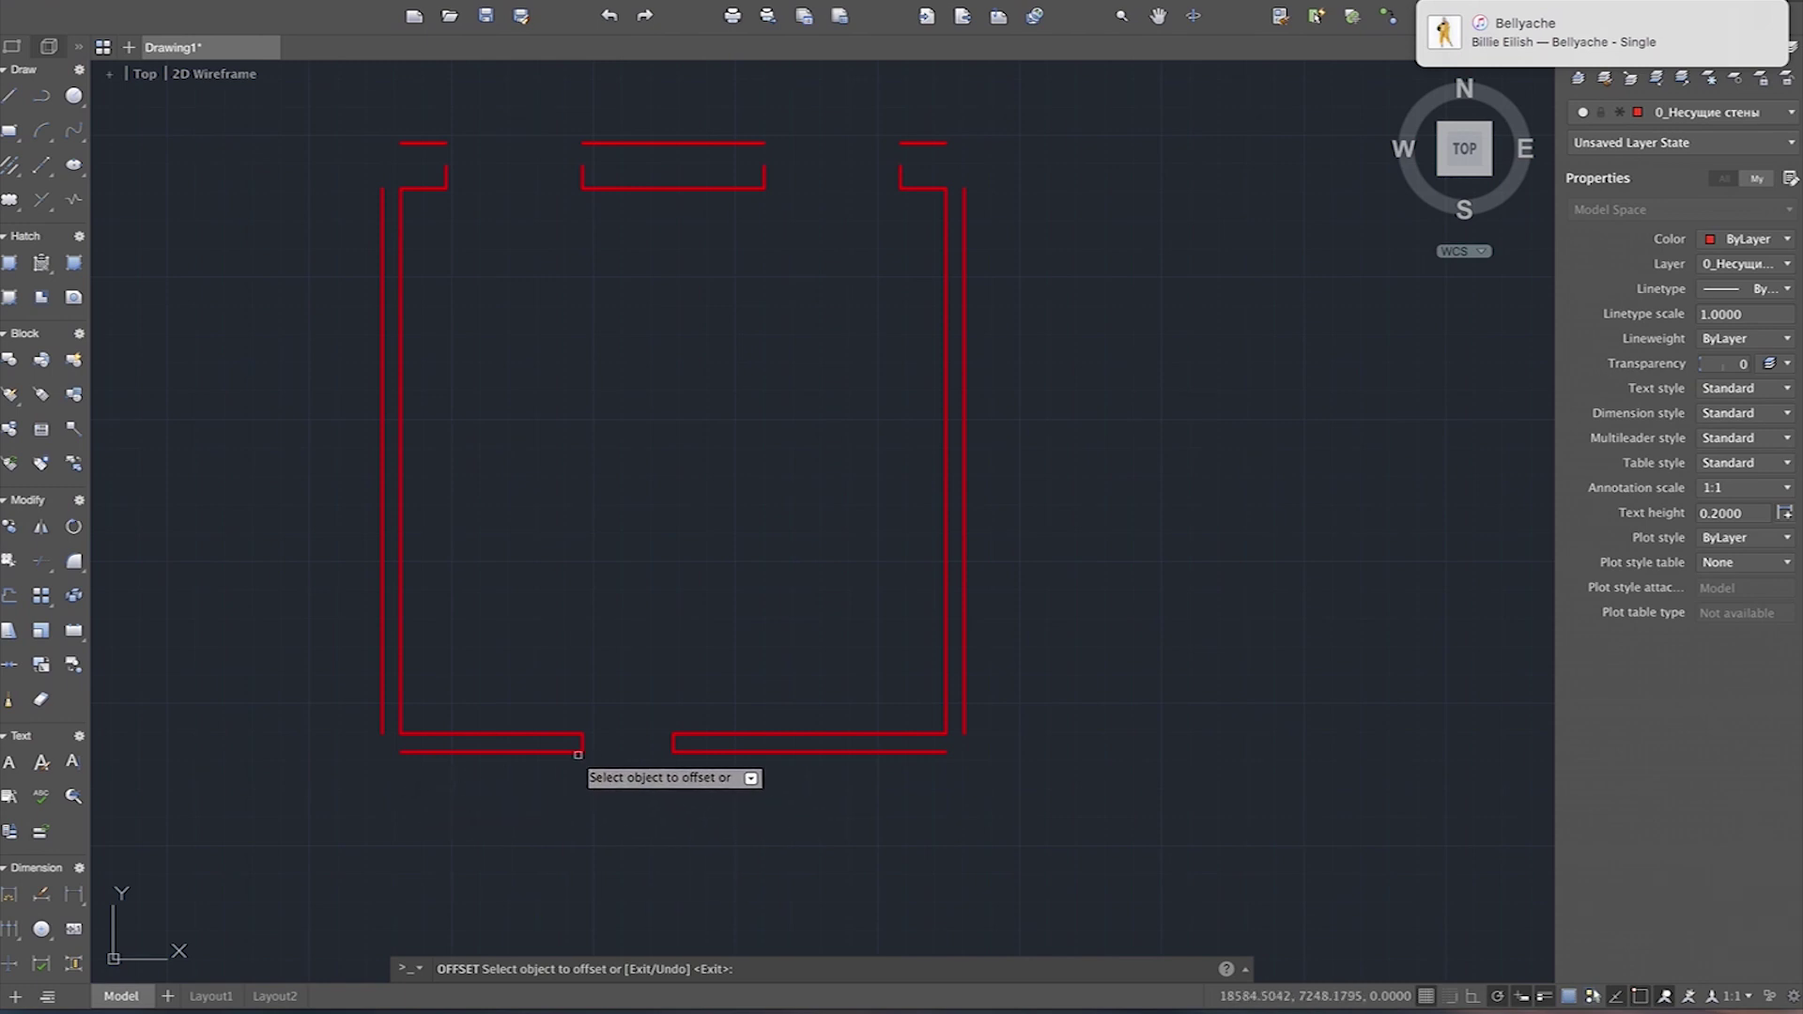
{"action": "key", "text": "Escape"}
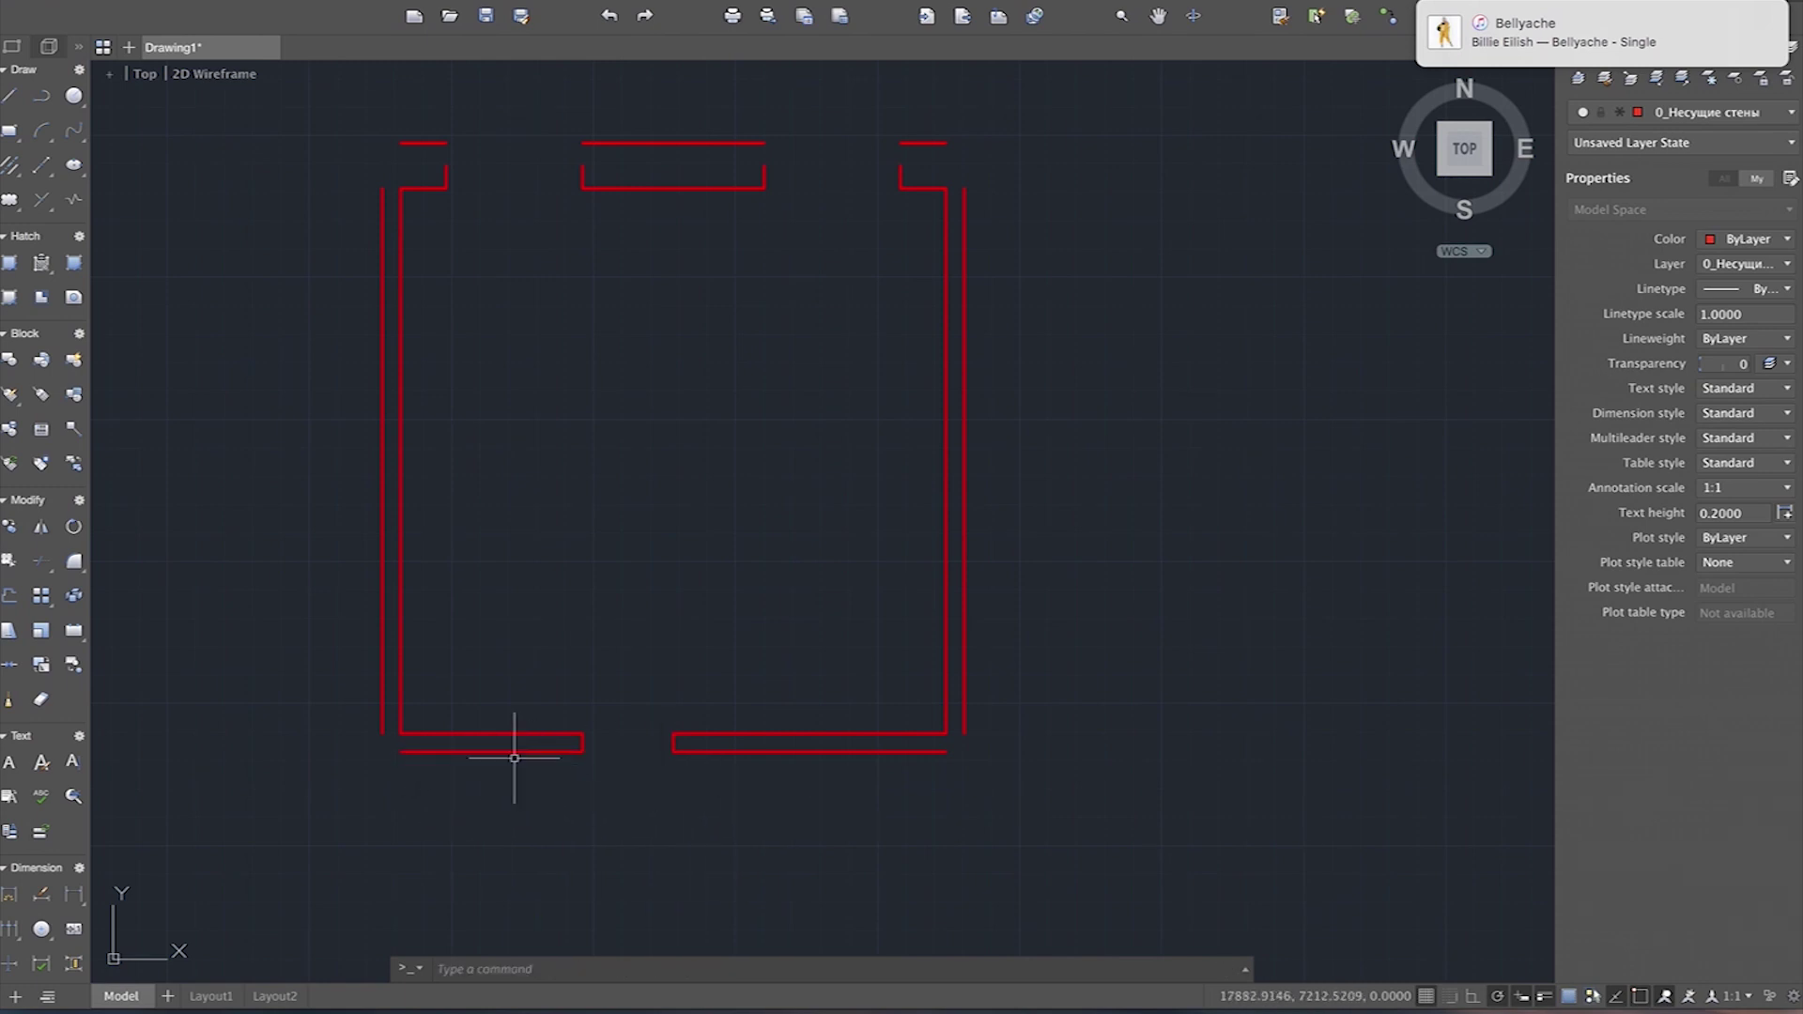
{"action": "scroll", "coordinate": [479, 789], "scroll_direction": "up", "scroll_amount": 3}
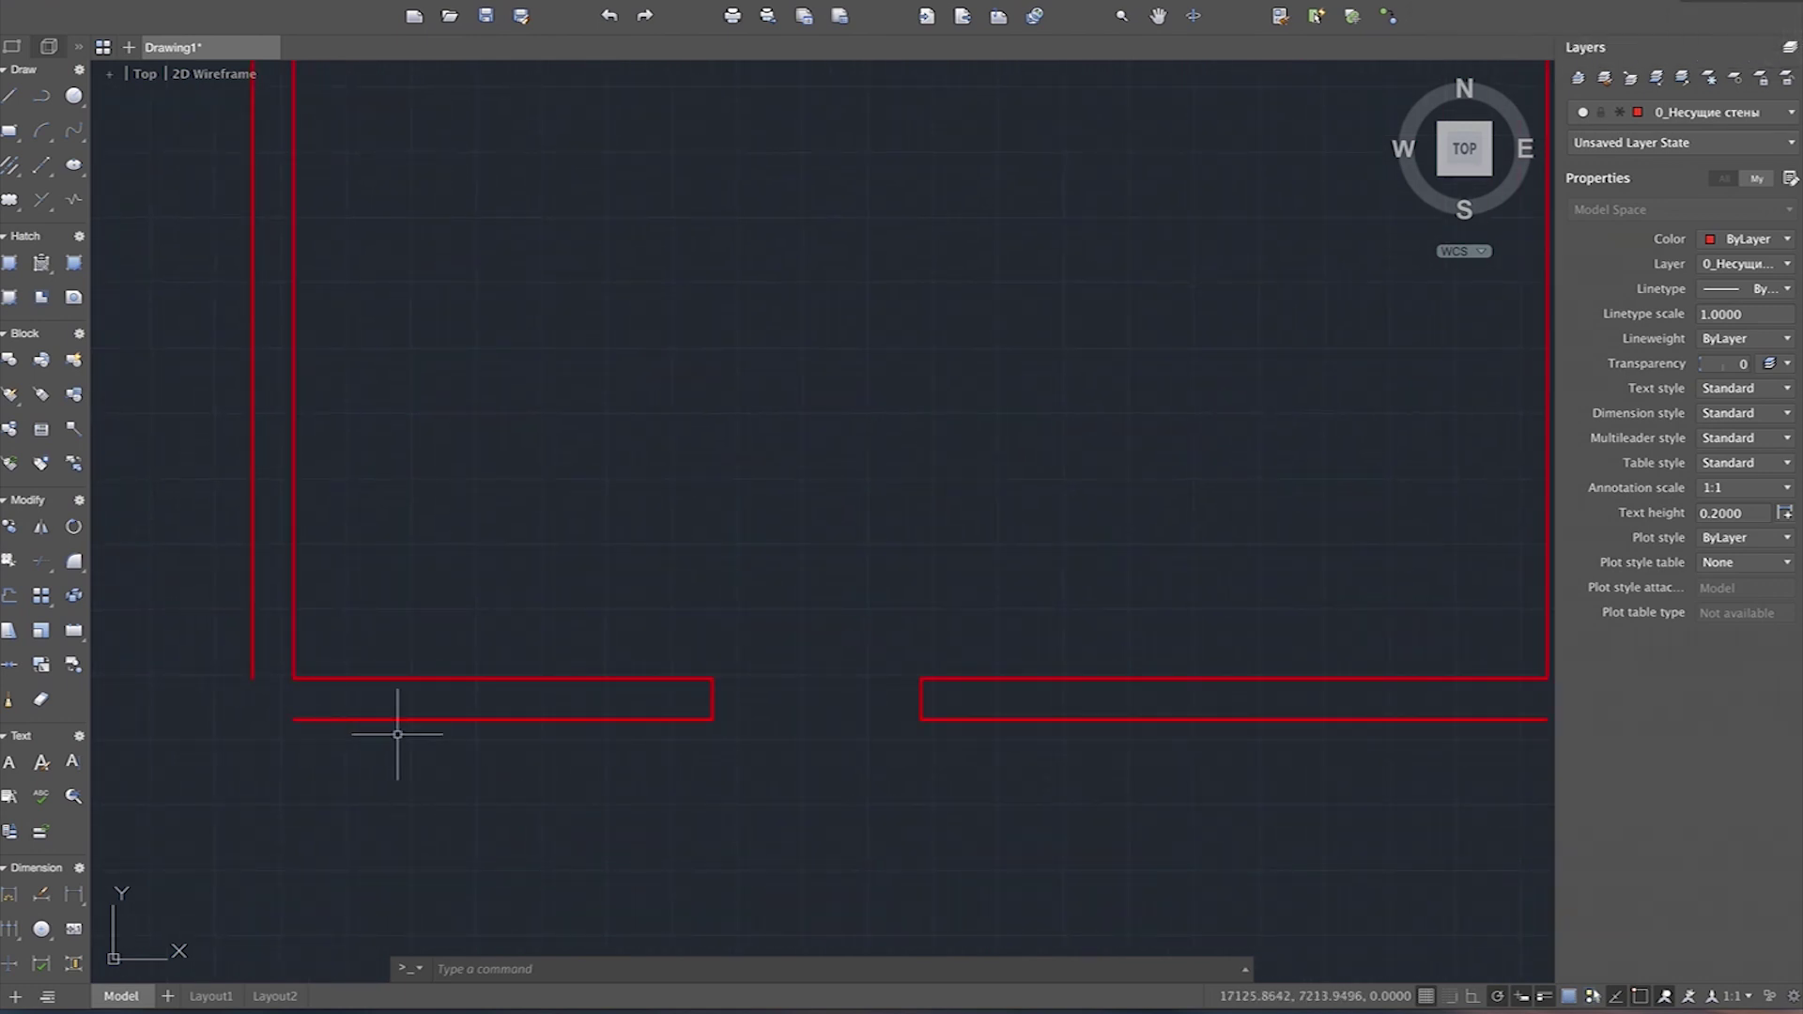
{"action": "left_click", "coordinate": [442, 699]}
{"action": "left_click", "coordinate": [378, 759]}
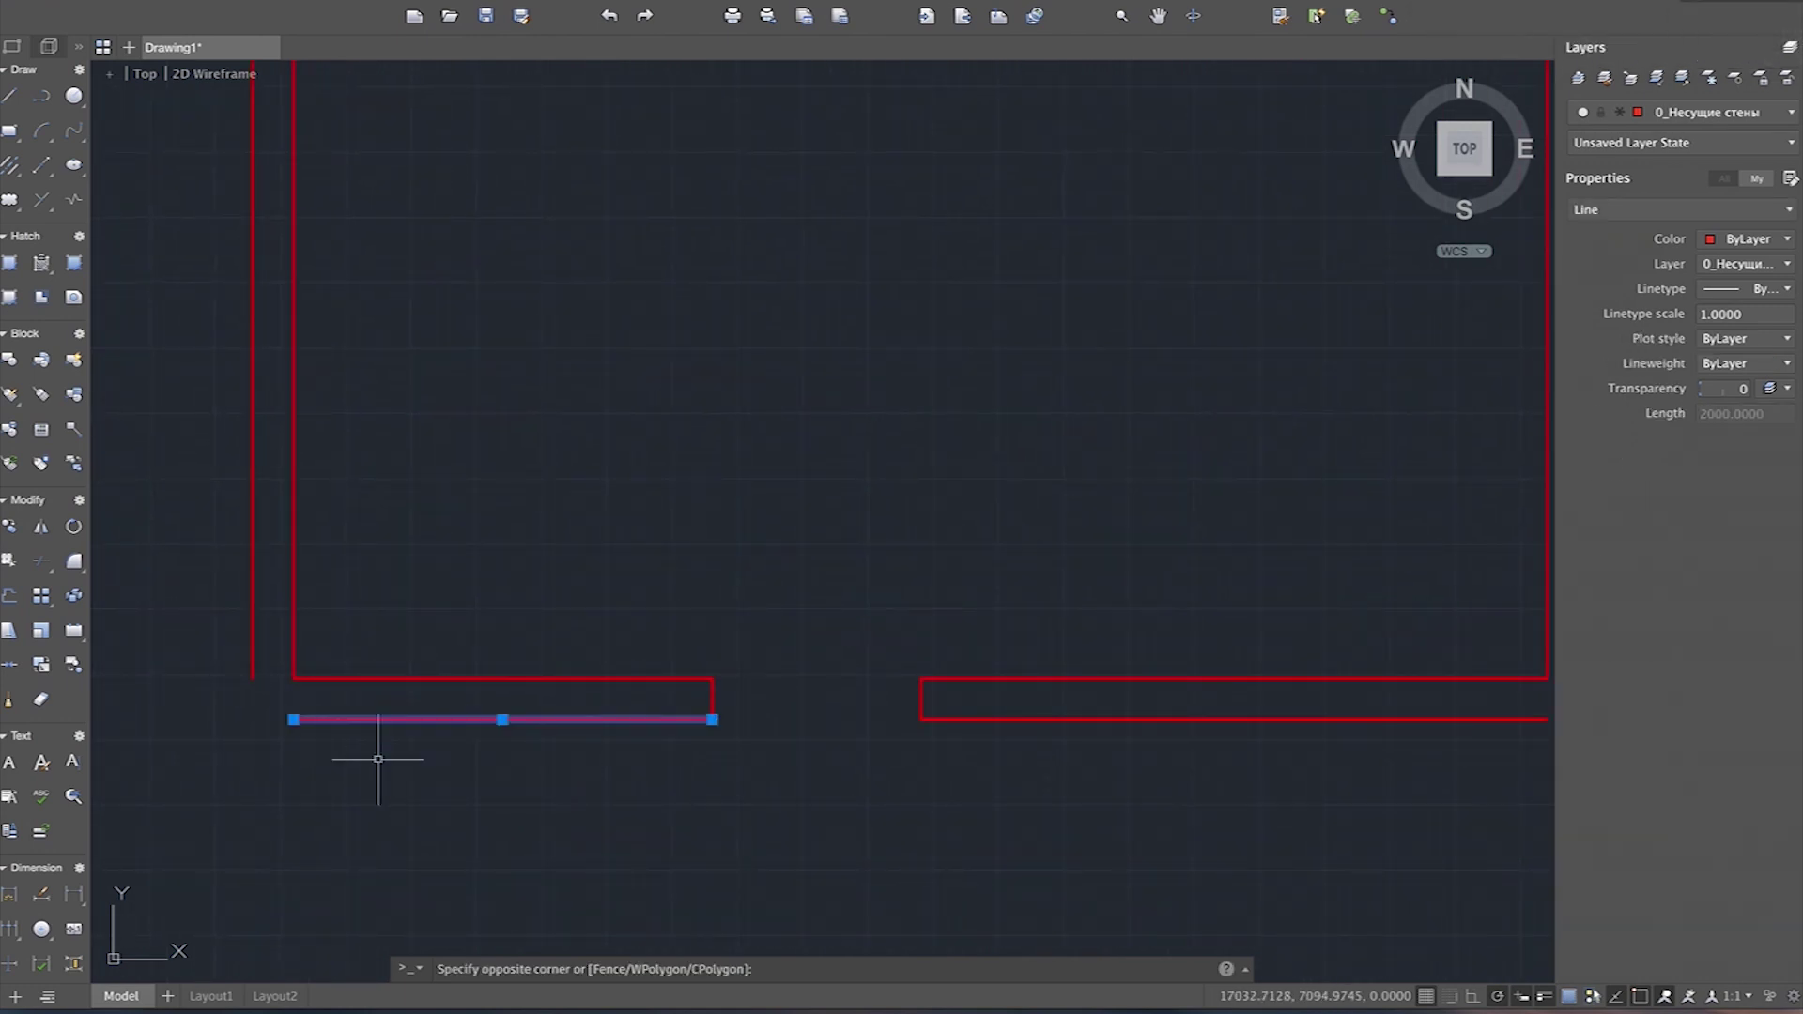
{"action": "key", "text": "Escape"}
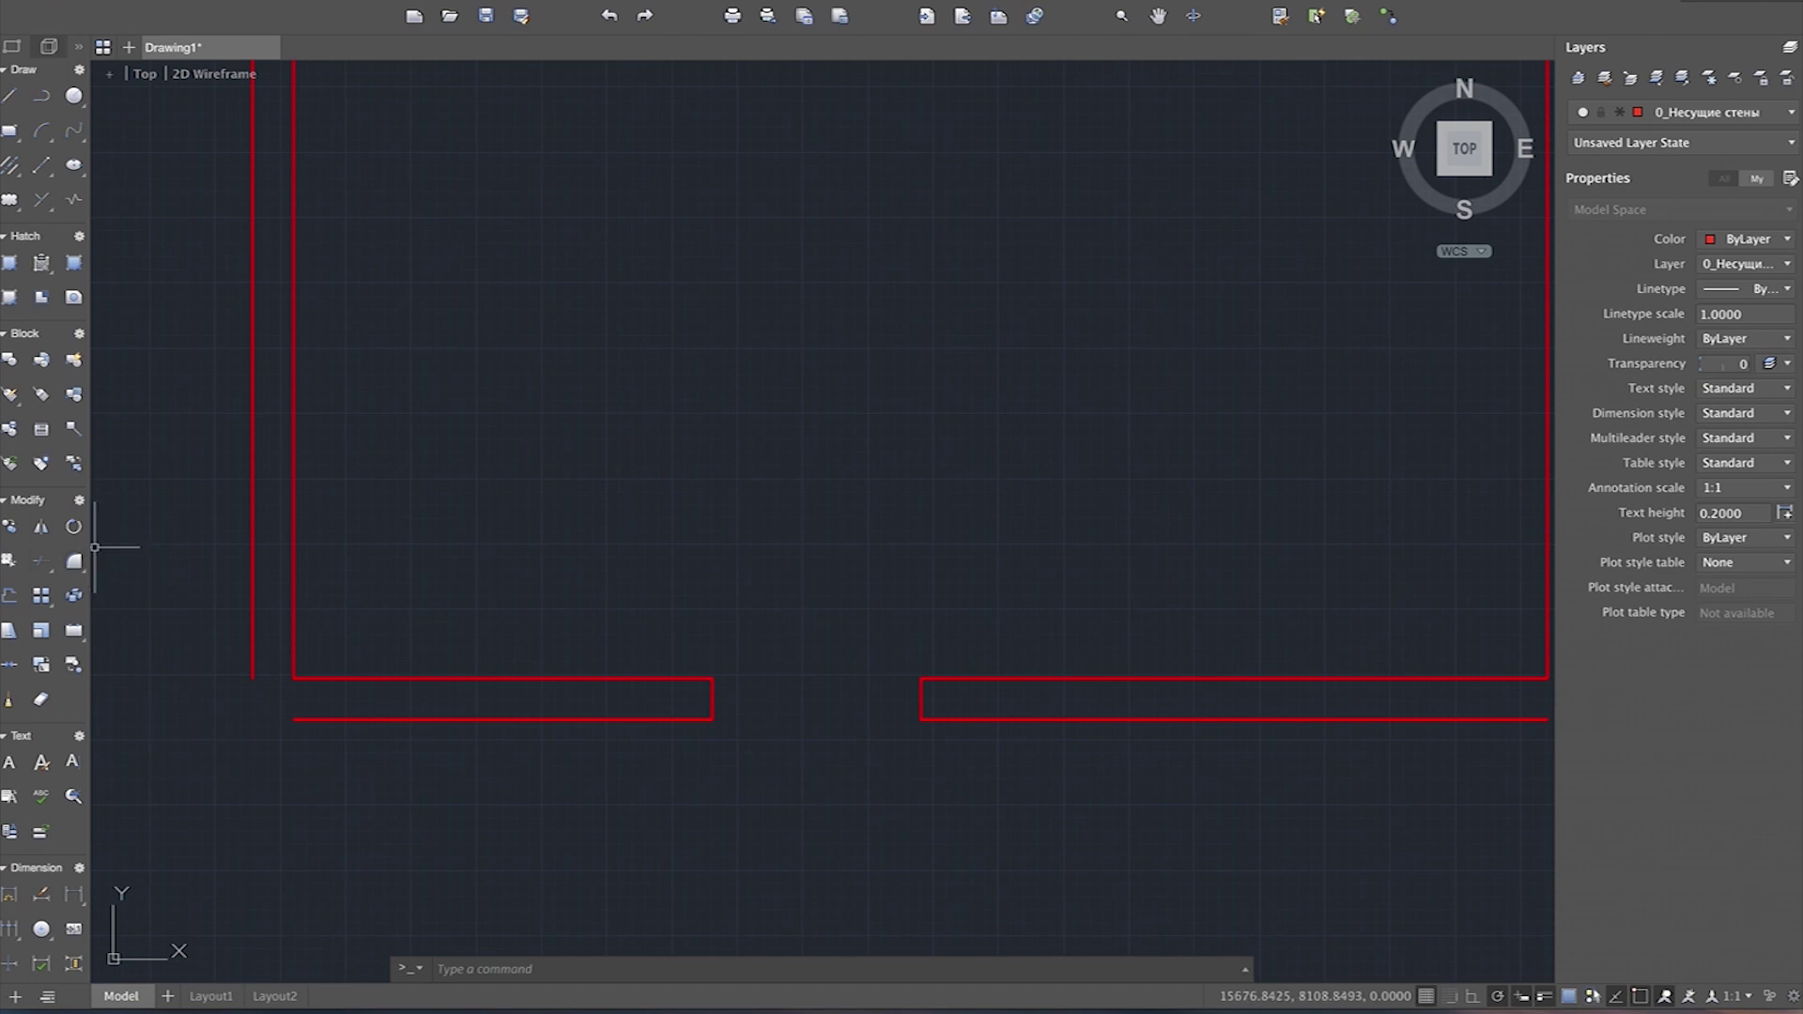
{"action": "left_click", "coordinate": [361, 706]}
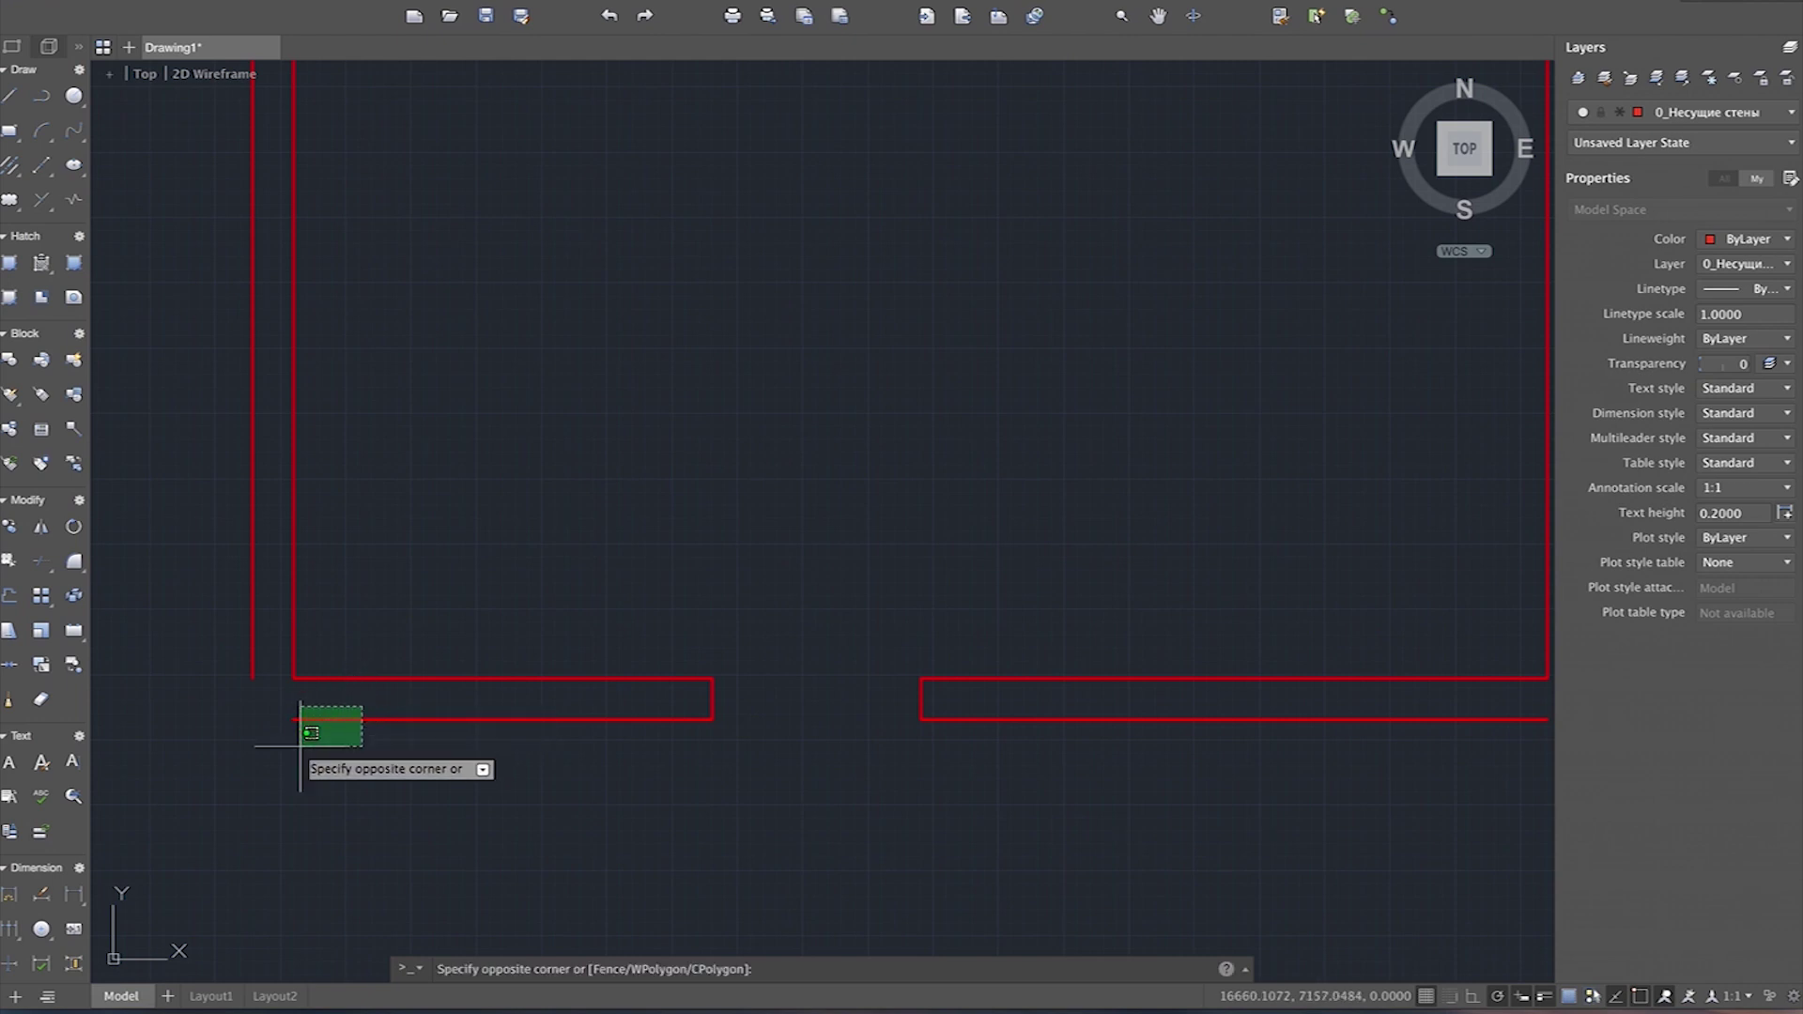
{"action": "left_click", "coordinate": [350, 695]}
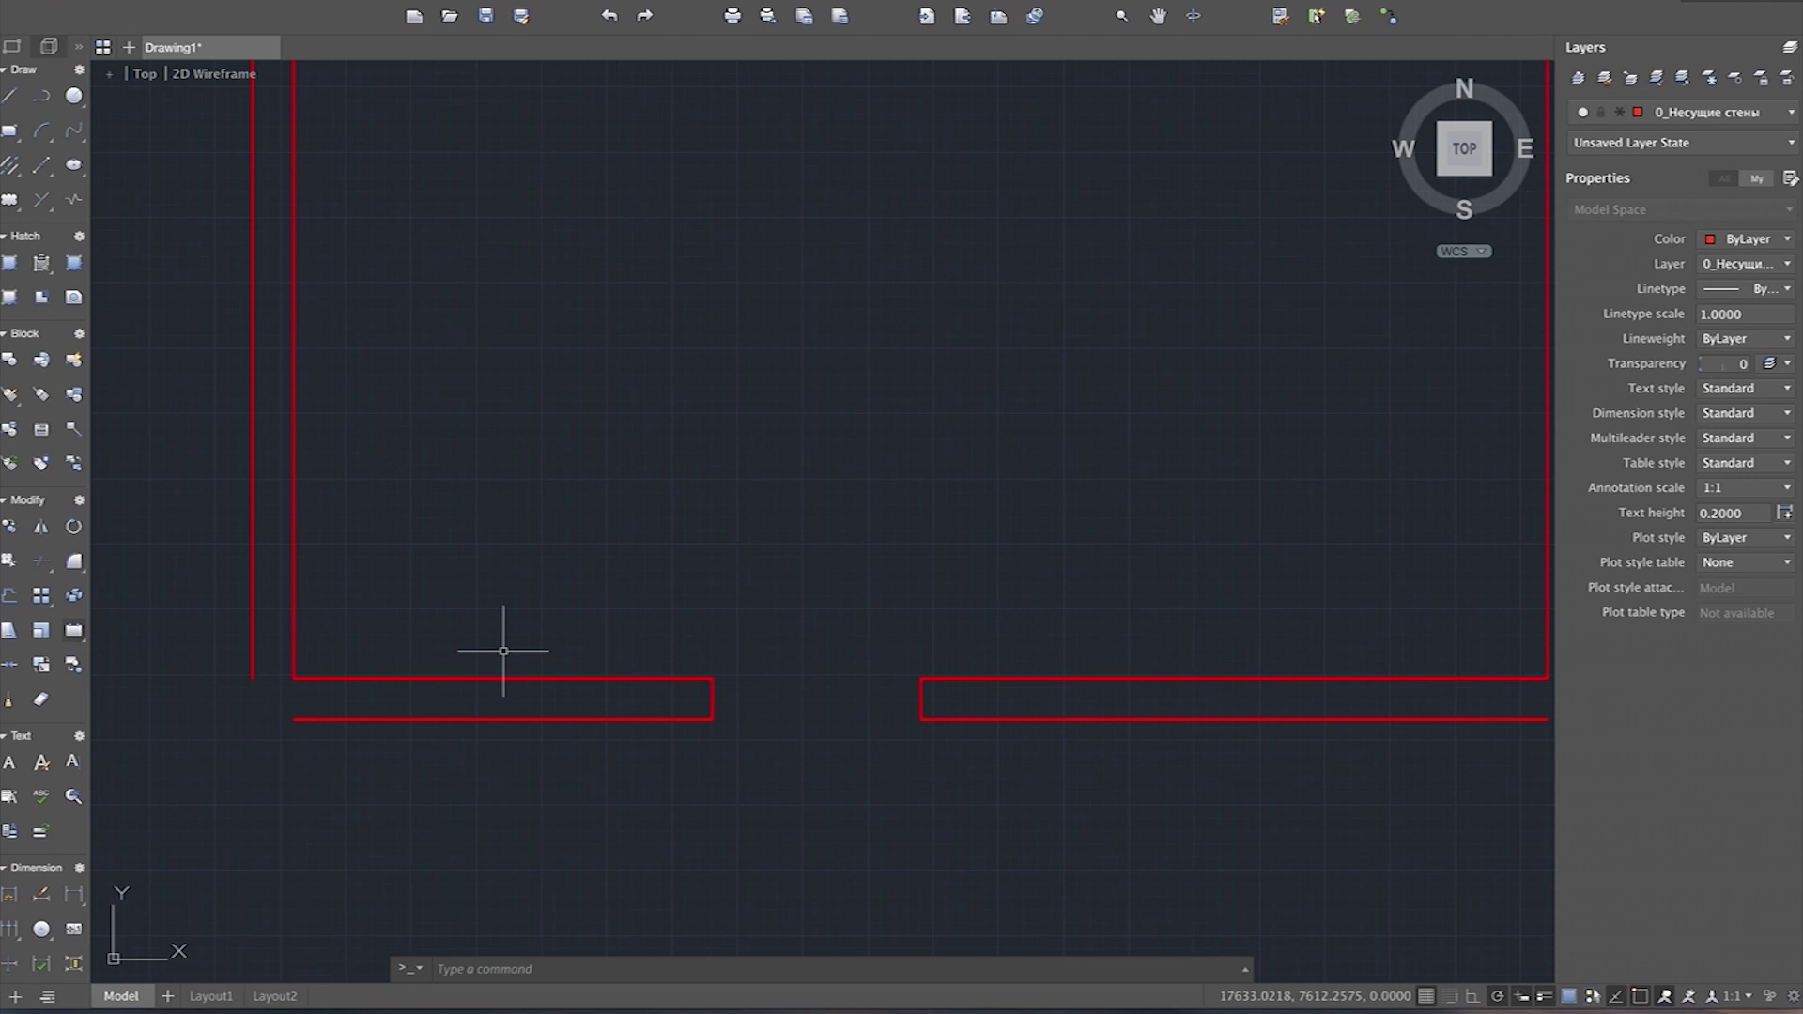
{"action": "type", "text": "s"}
{"action": "type", "text": "m"}
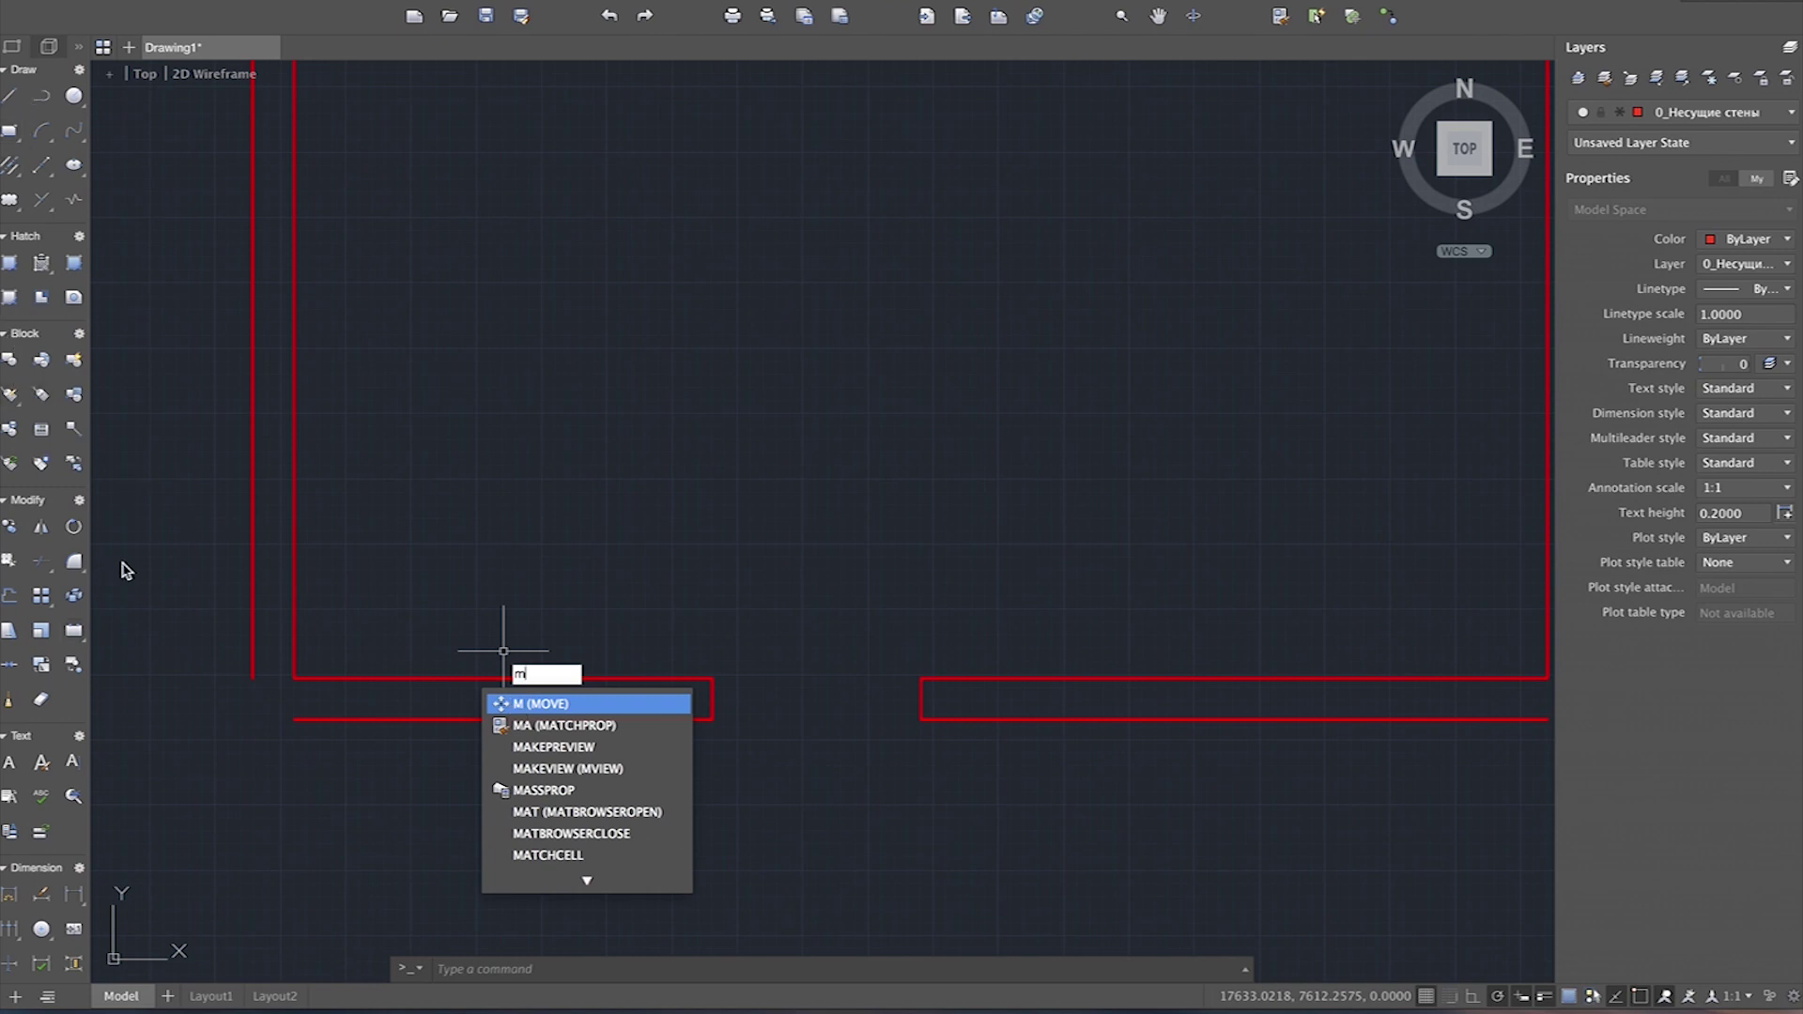
Step: Add Move to the visible tools in the Modify panel
{"action": "key", "text": "Escape"}
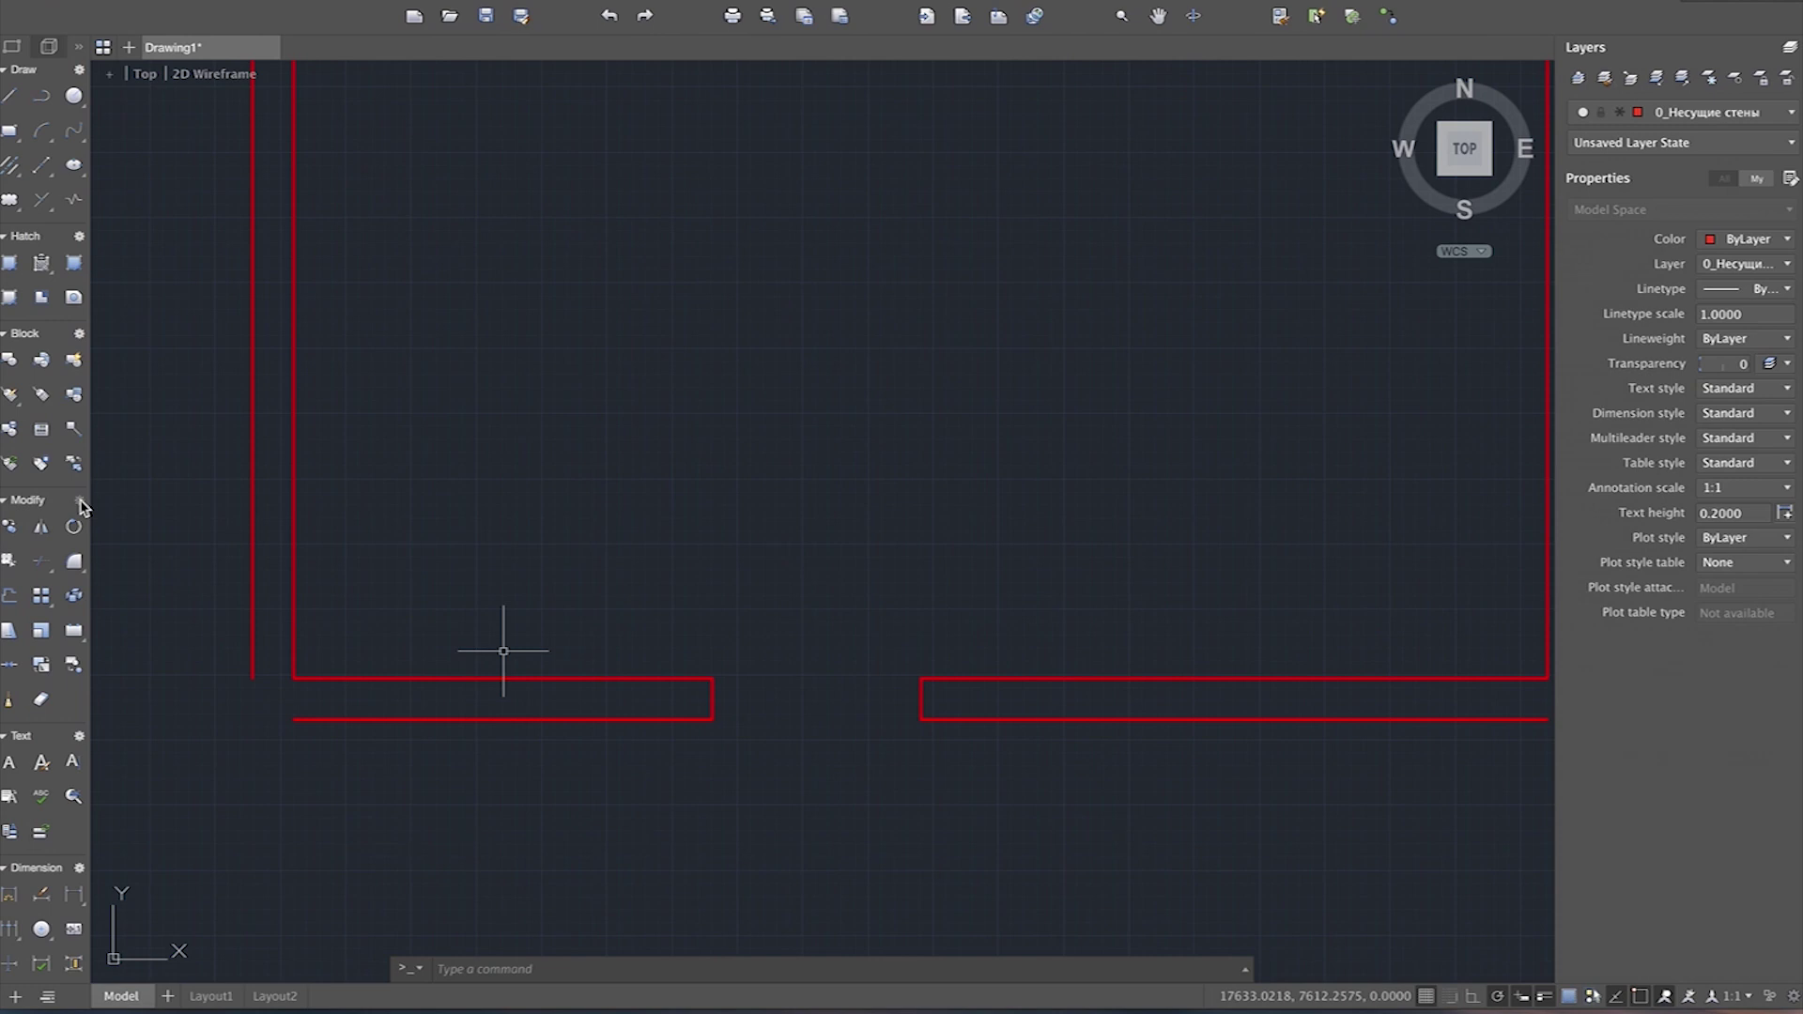
{"action": "left_click", "coordinate": [80, 501]}
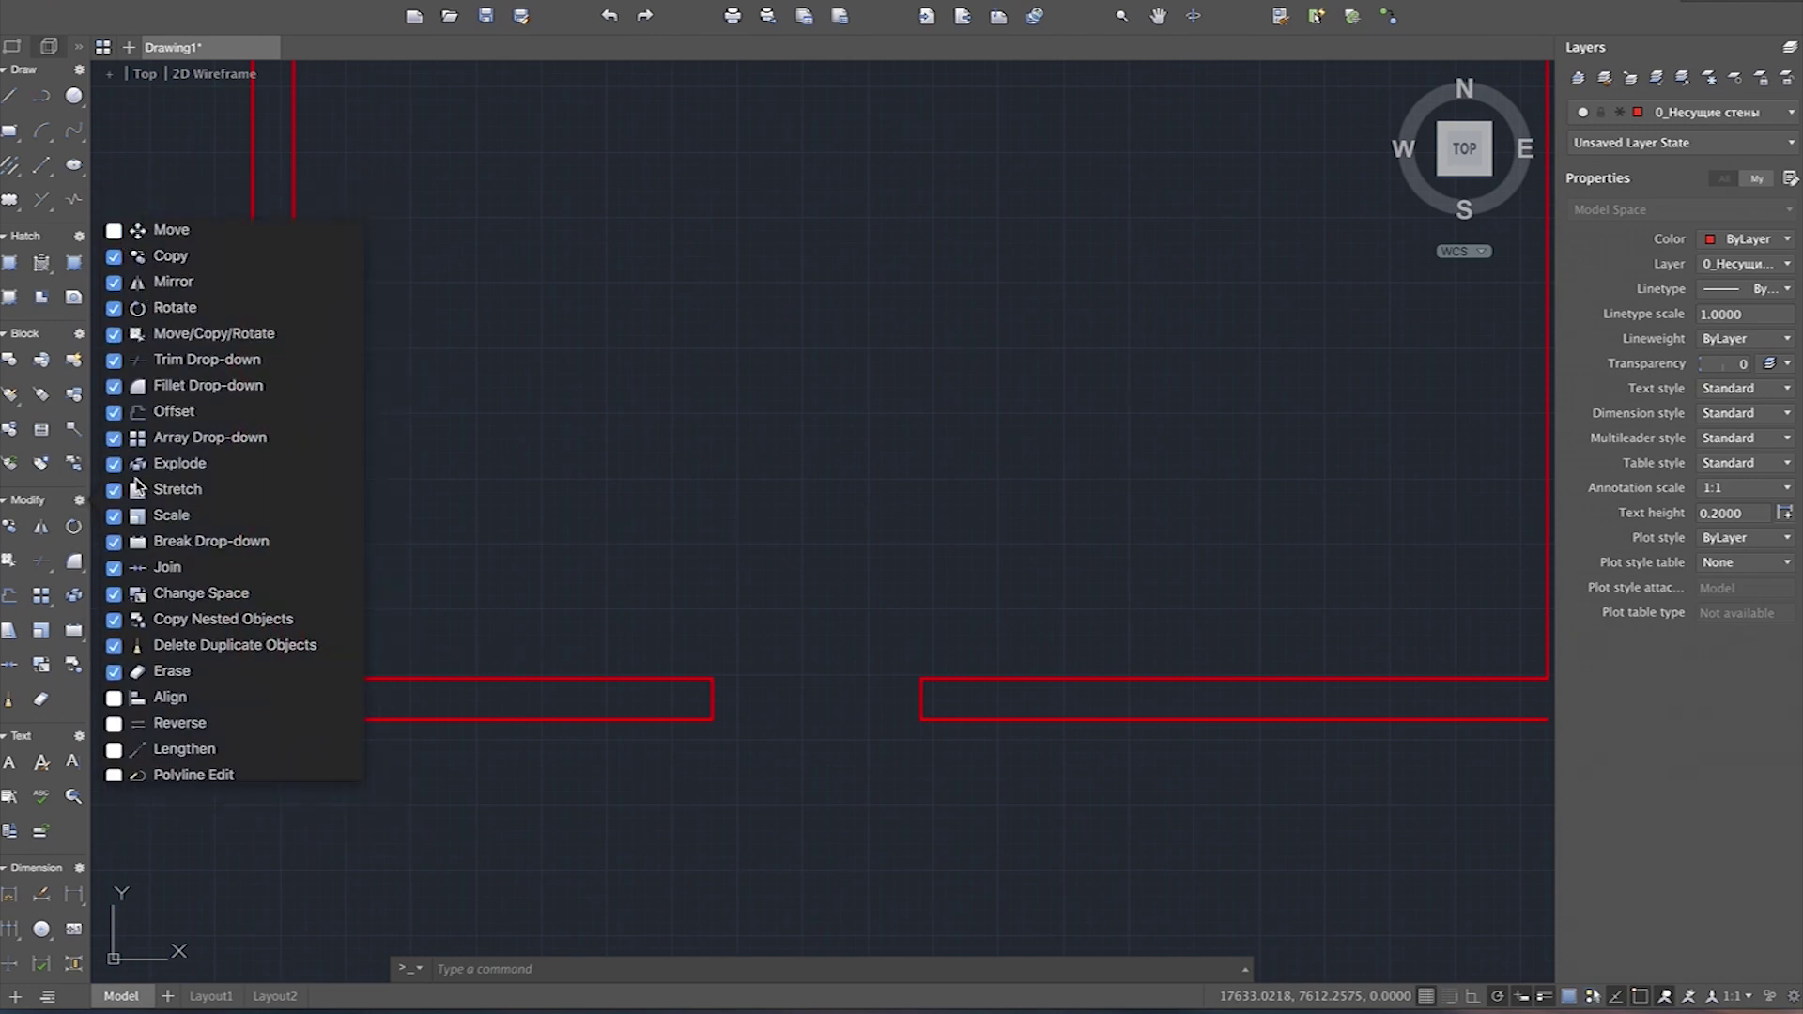
{"action": "left_click", "coordinate": [113, 232]}
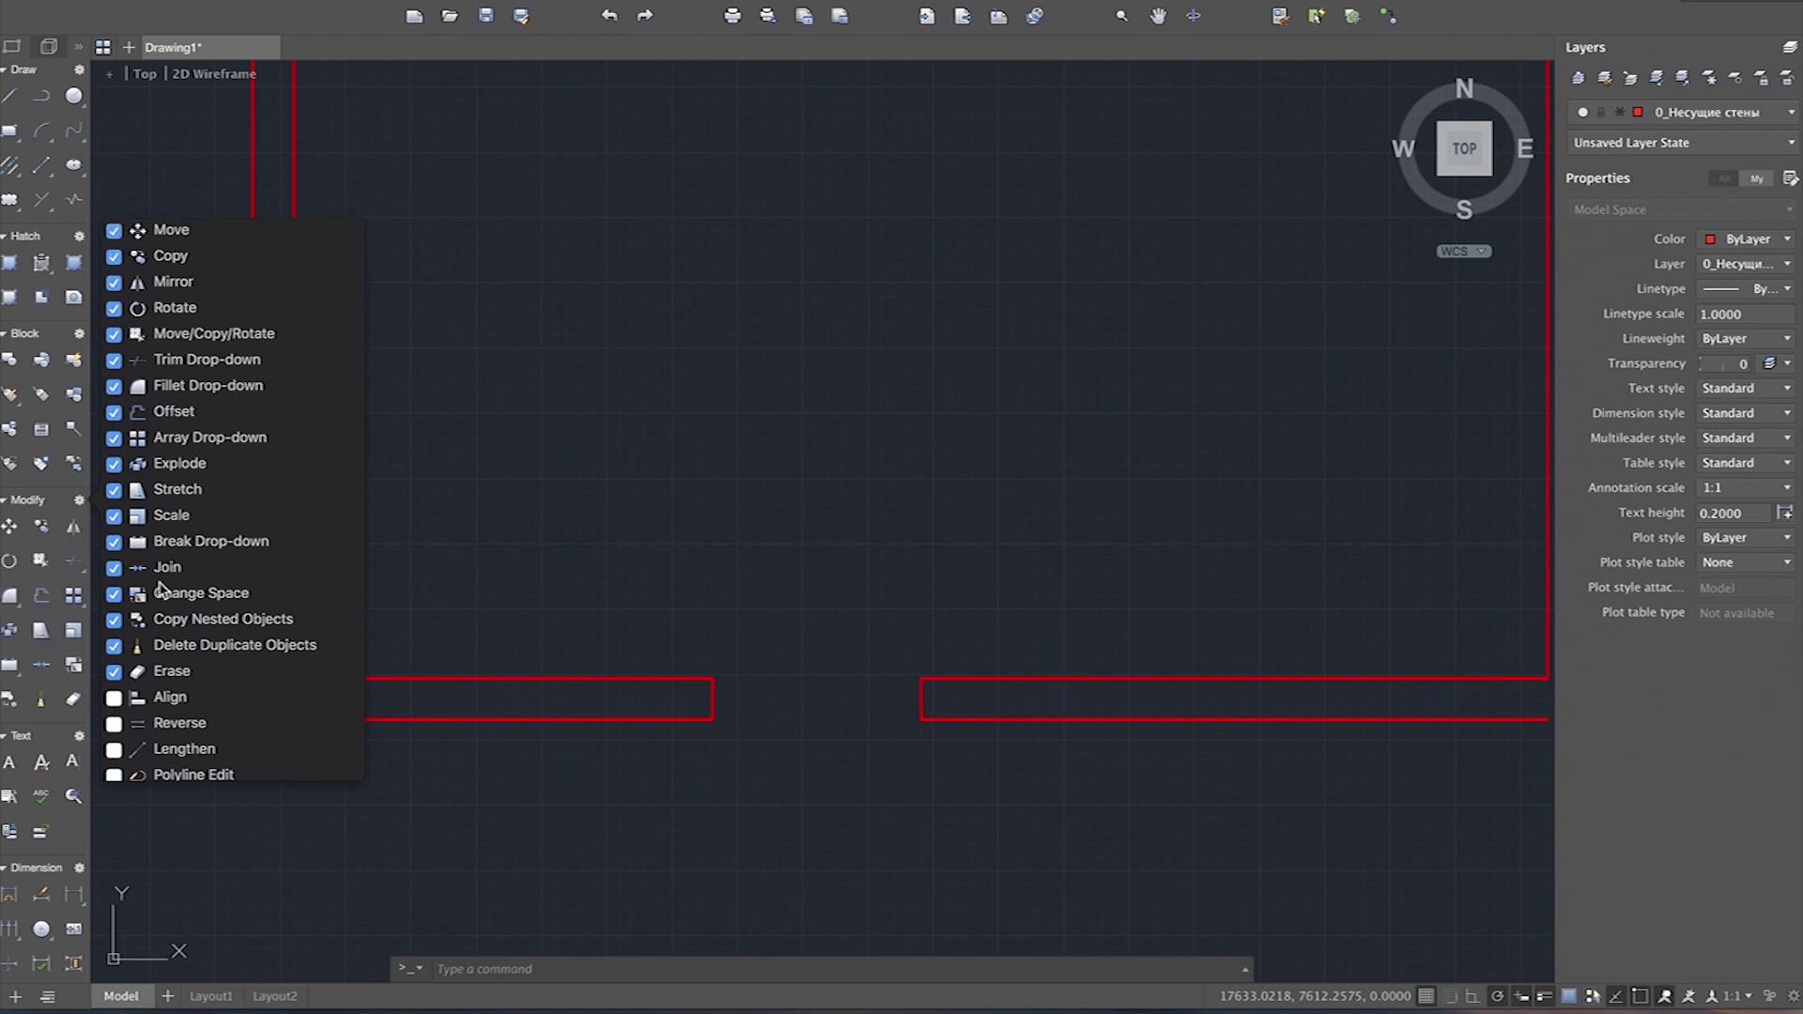
{"action": "left_click", "coordinate": [561, 579]}
{"action": "left_click", "coordinate": [497, 619]}
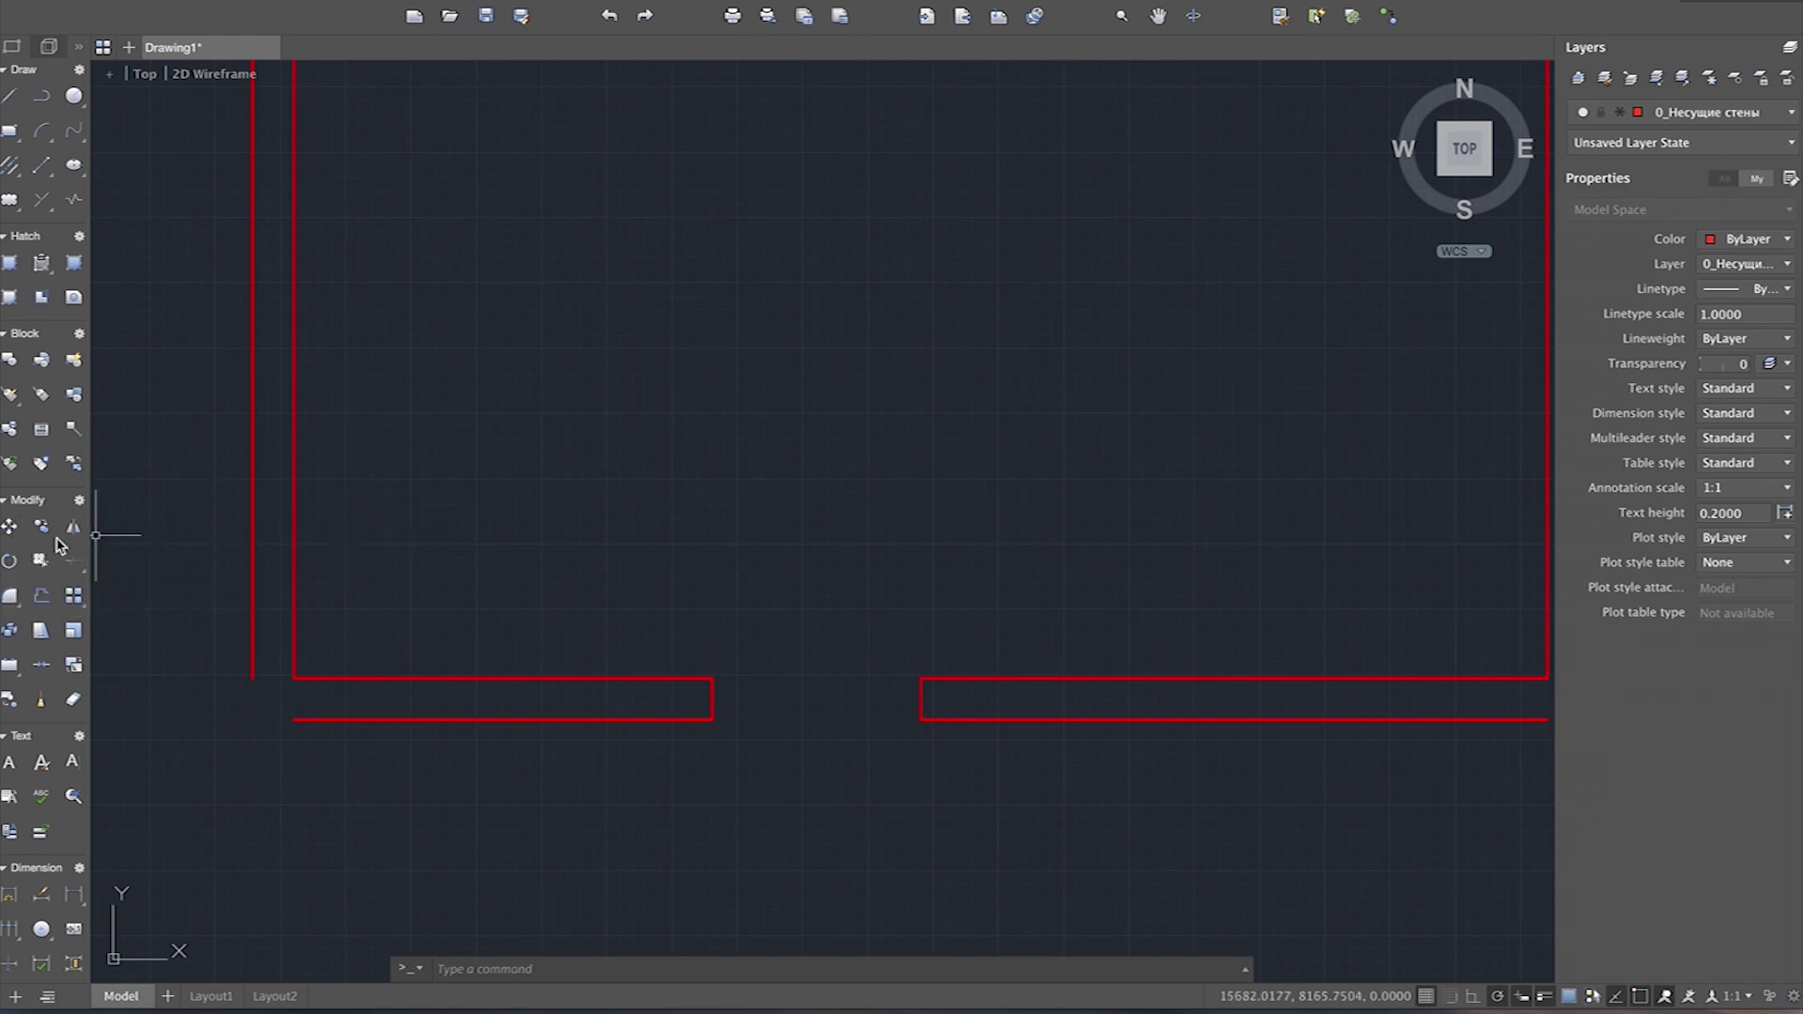
Step: Move the lower left and lower right outer wall lines 40 units down
{"action": "left_click", "coordinate": [11, 528]}
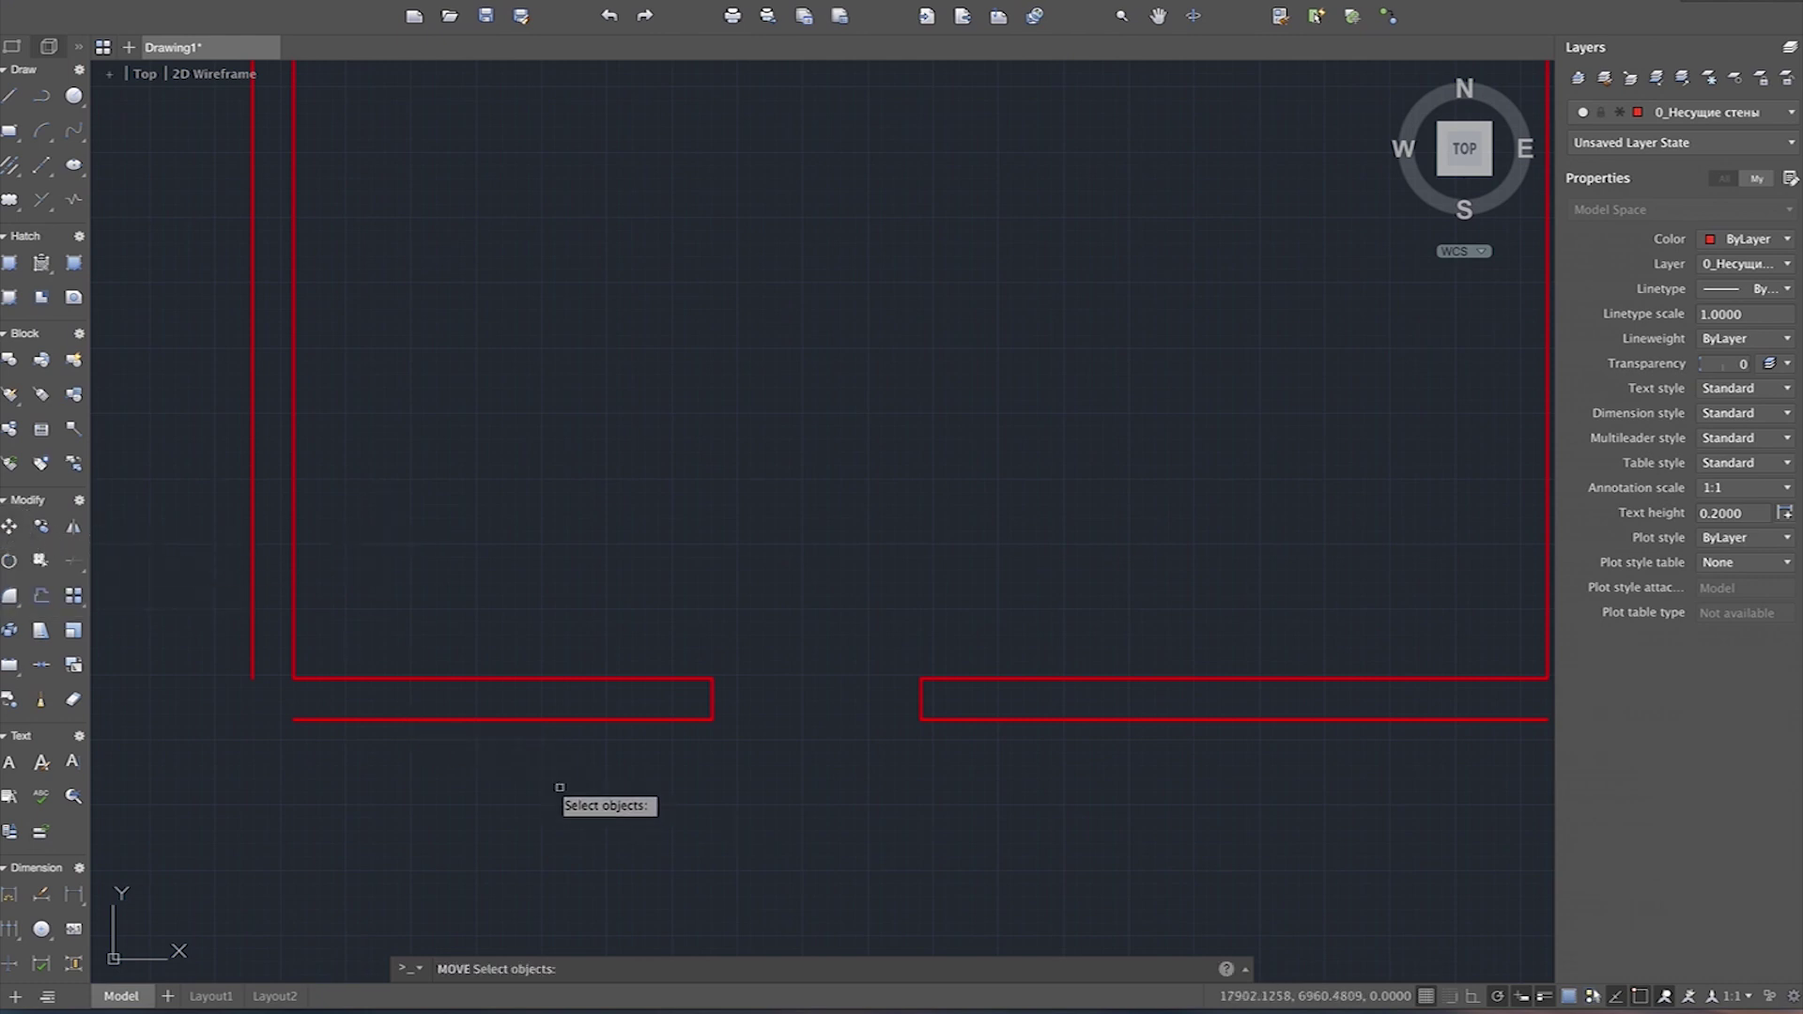
{"action": "left_click", "coordinate": [451, 718]}
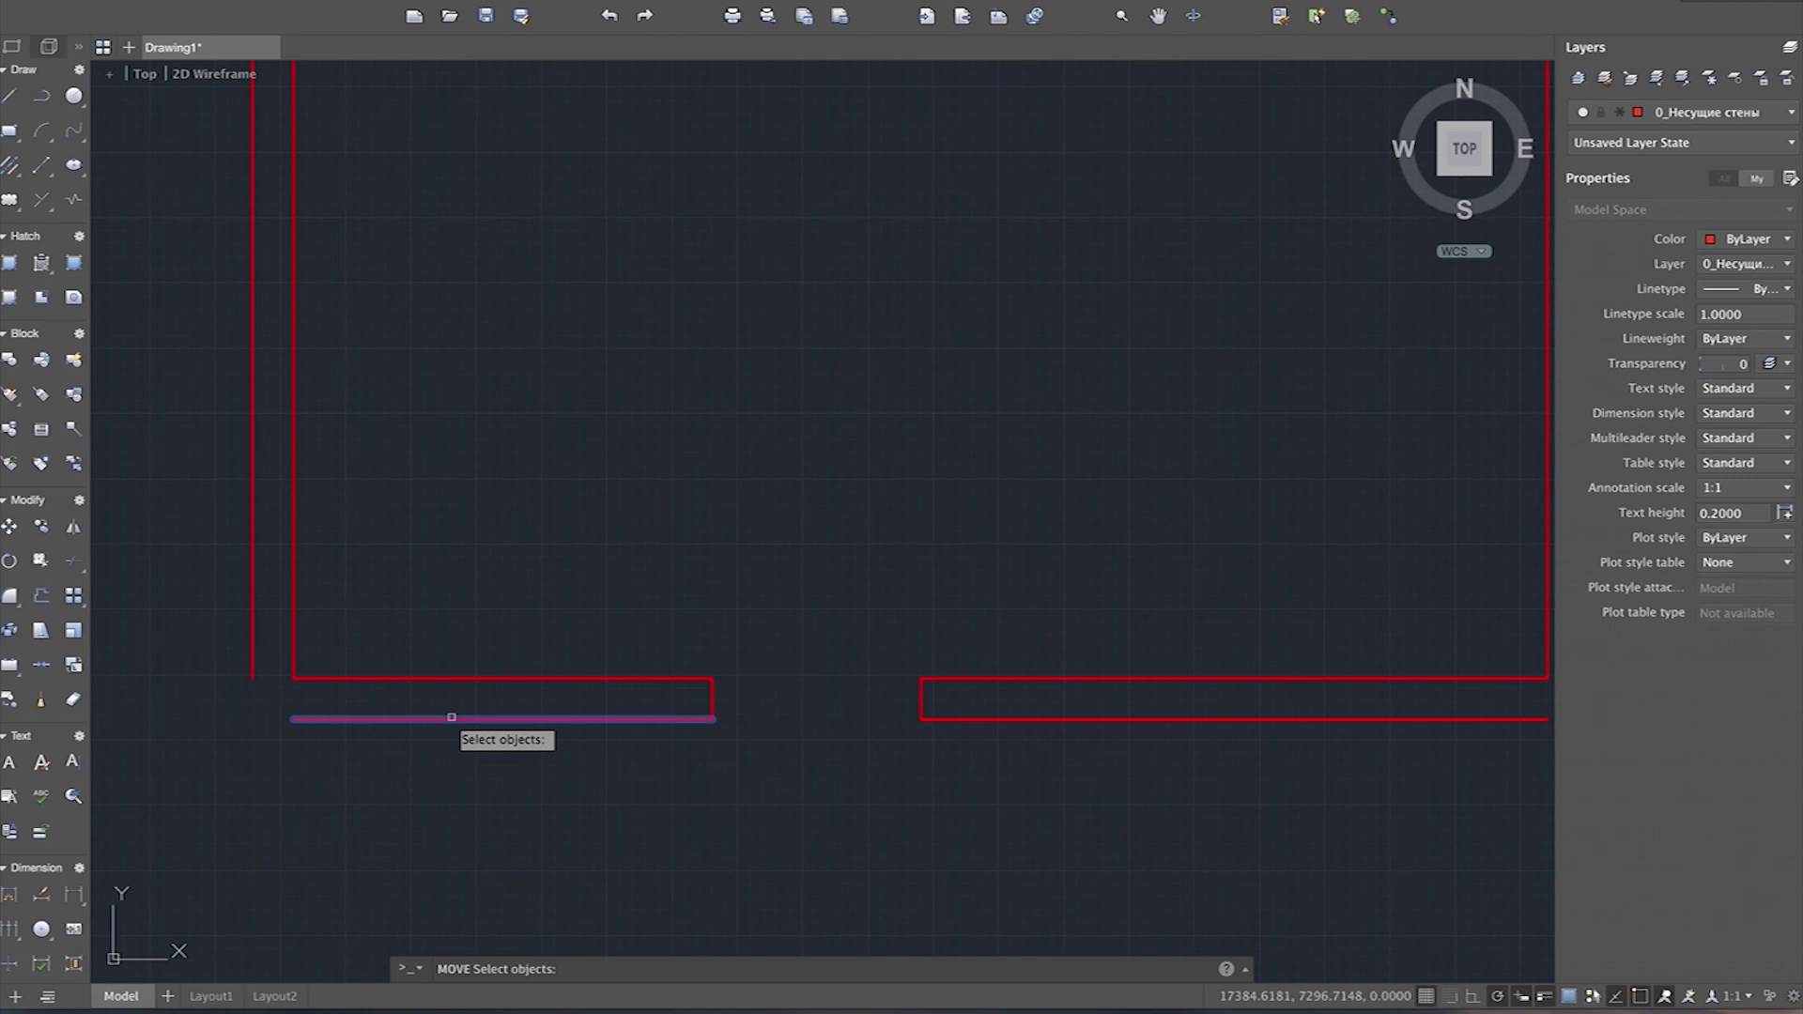
{"action": "left_click", "coordinate": [1081, 720]}
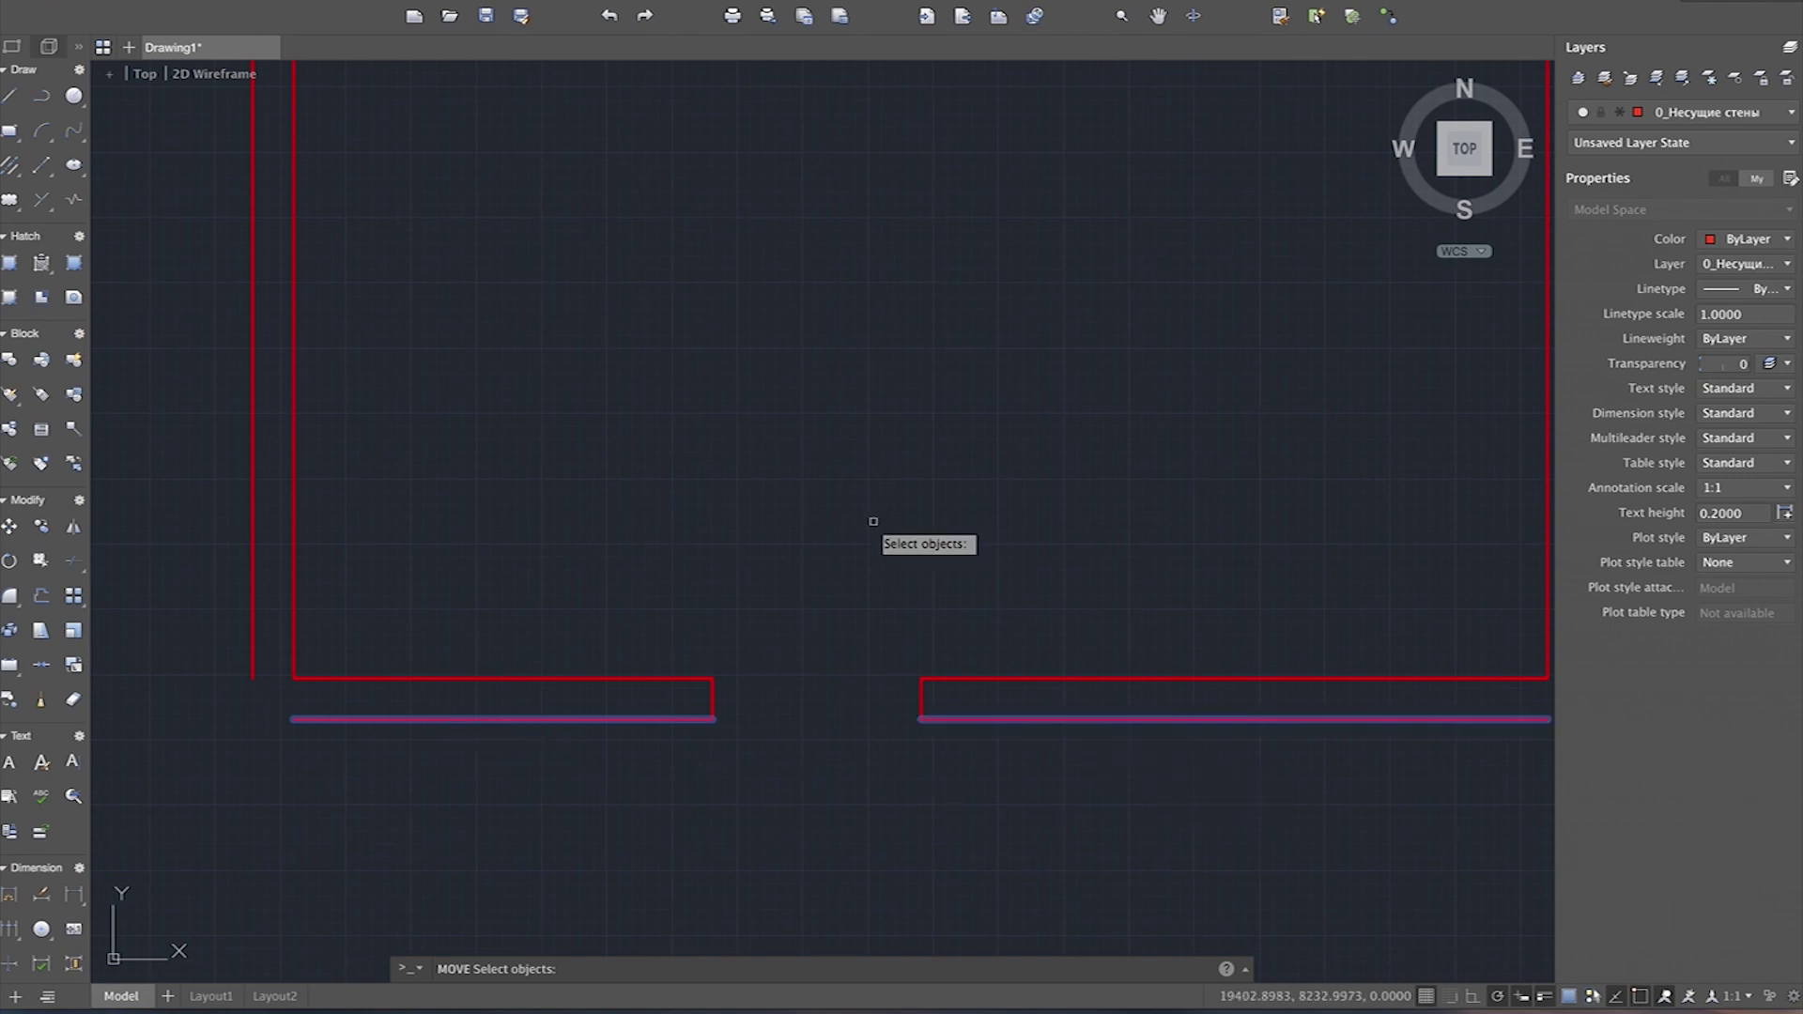
{"action": "key", "text": "Return"}
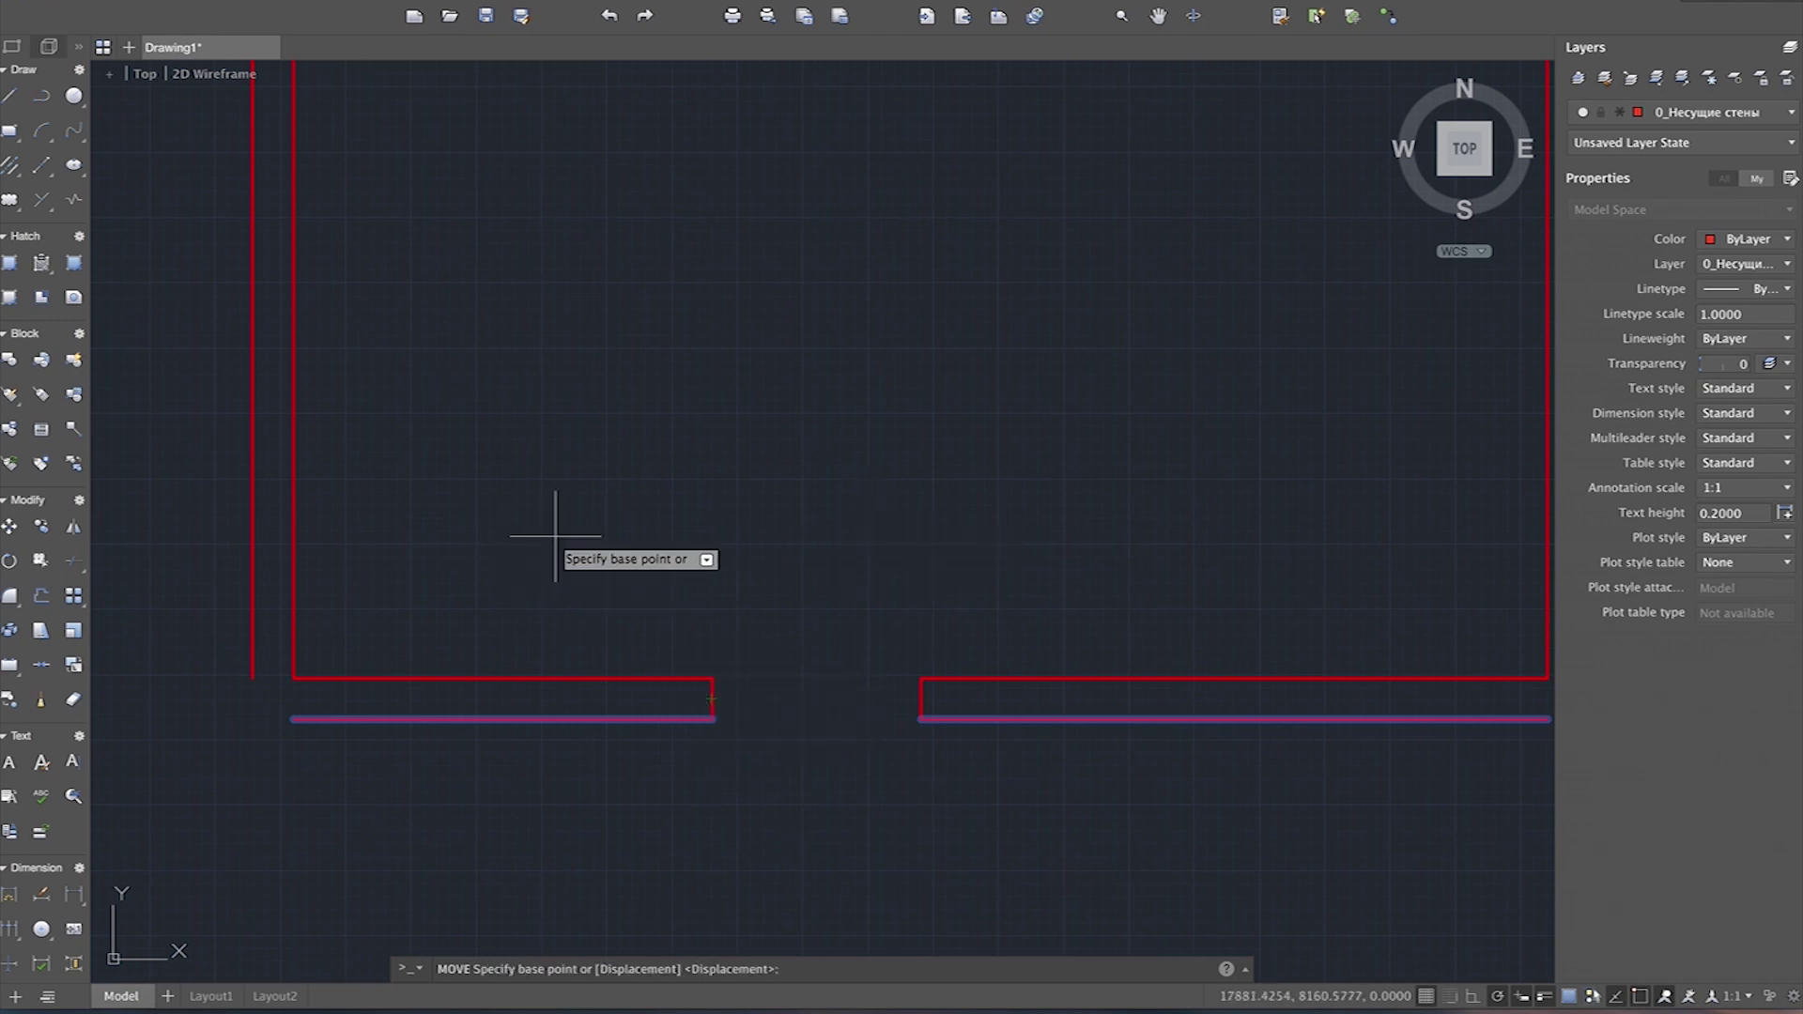
{"action": "left_click", "coordinate": [711, 719]}
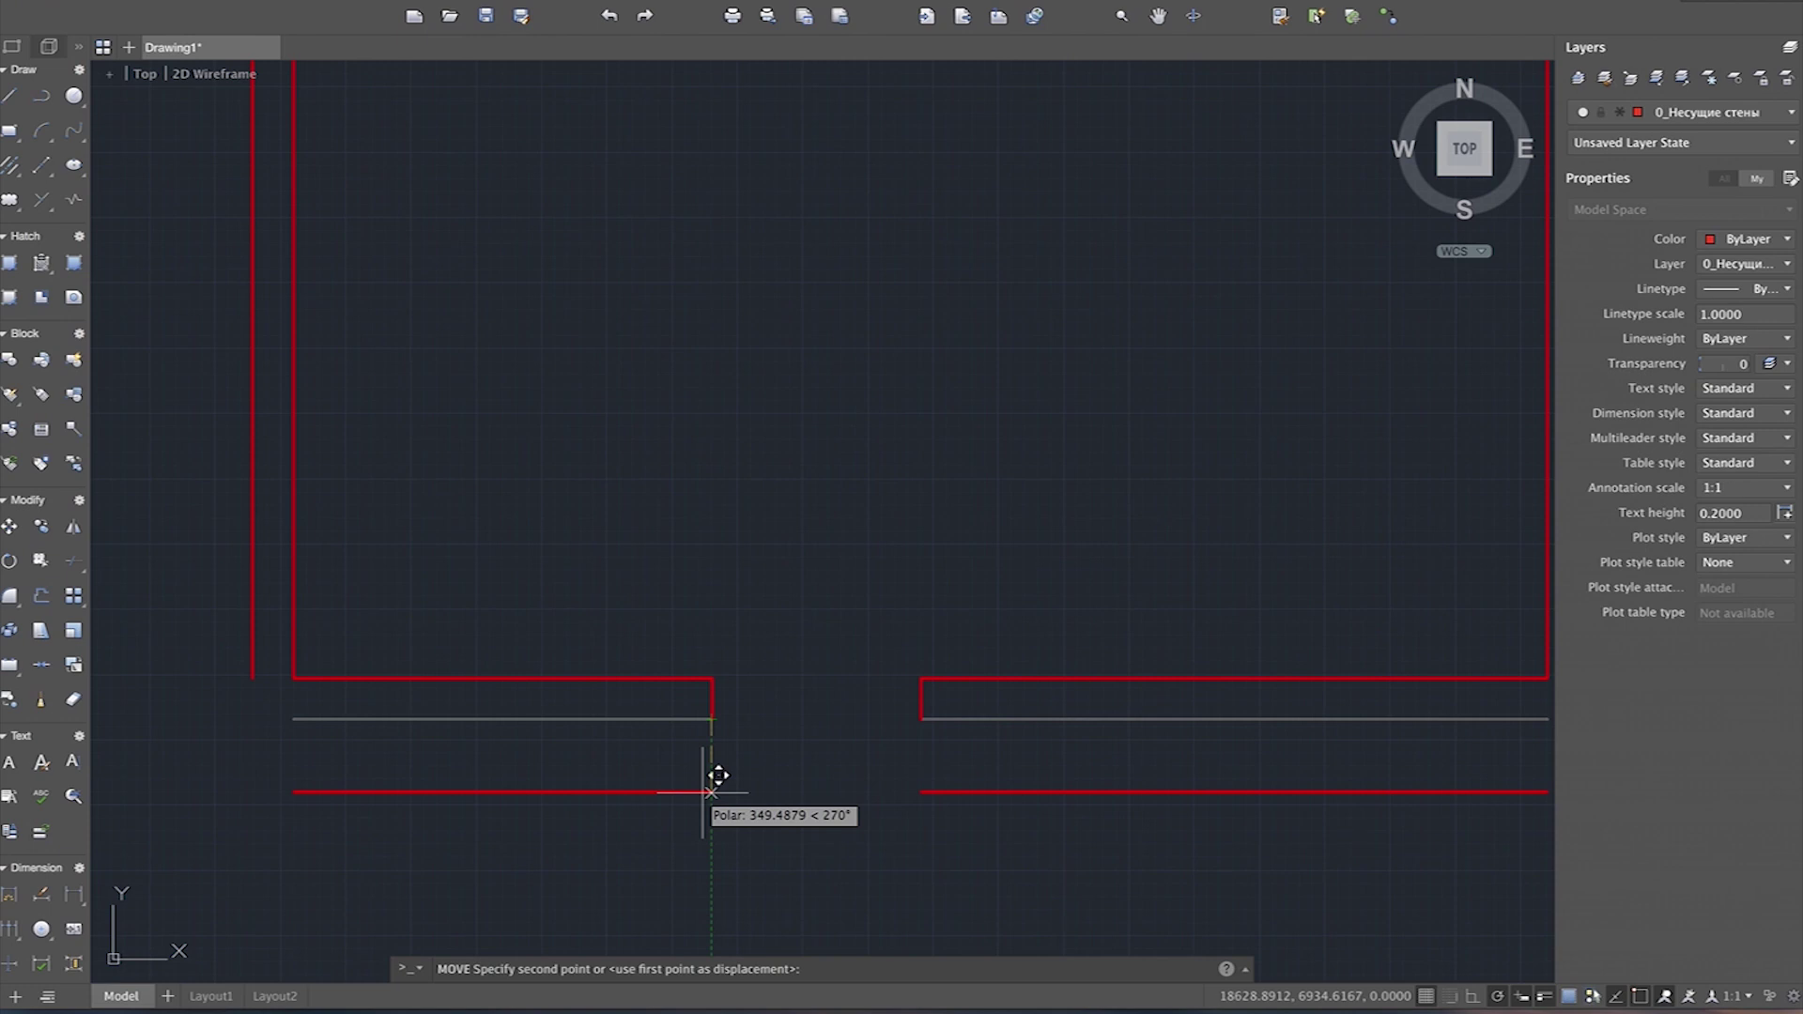
{"action": "type", "text": "400"}
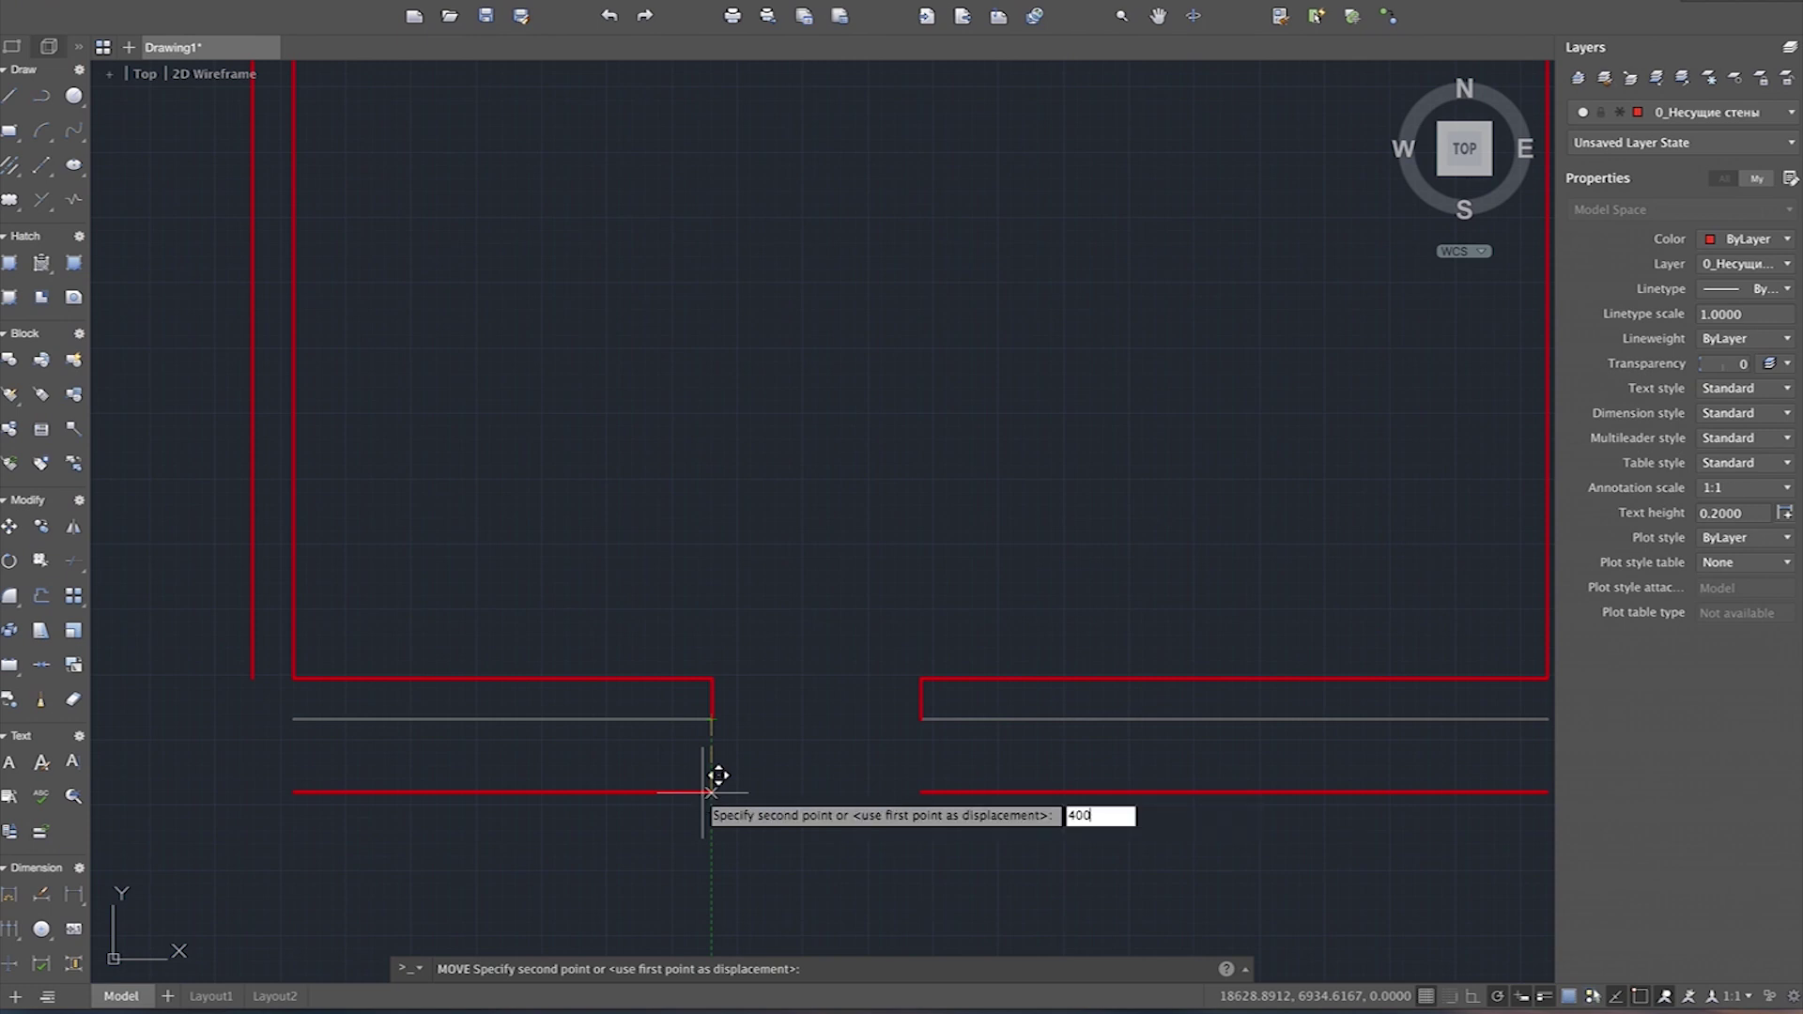
{"action": "key", "text": "Return"}
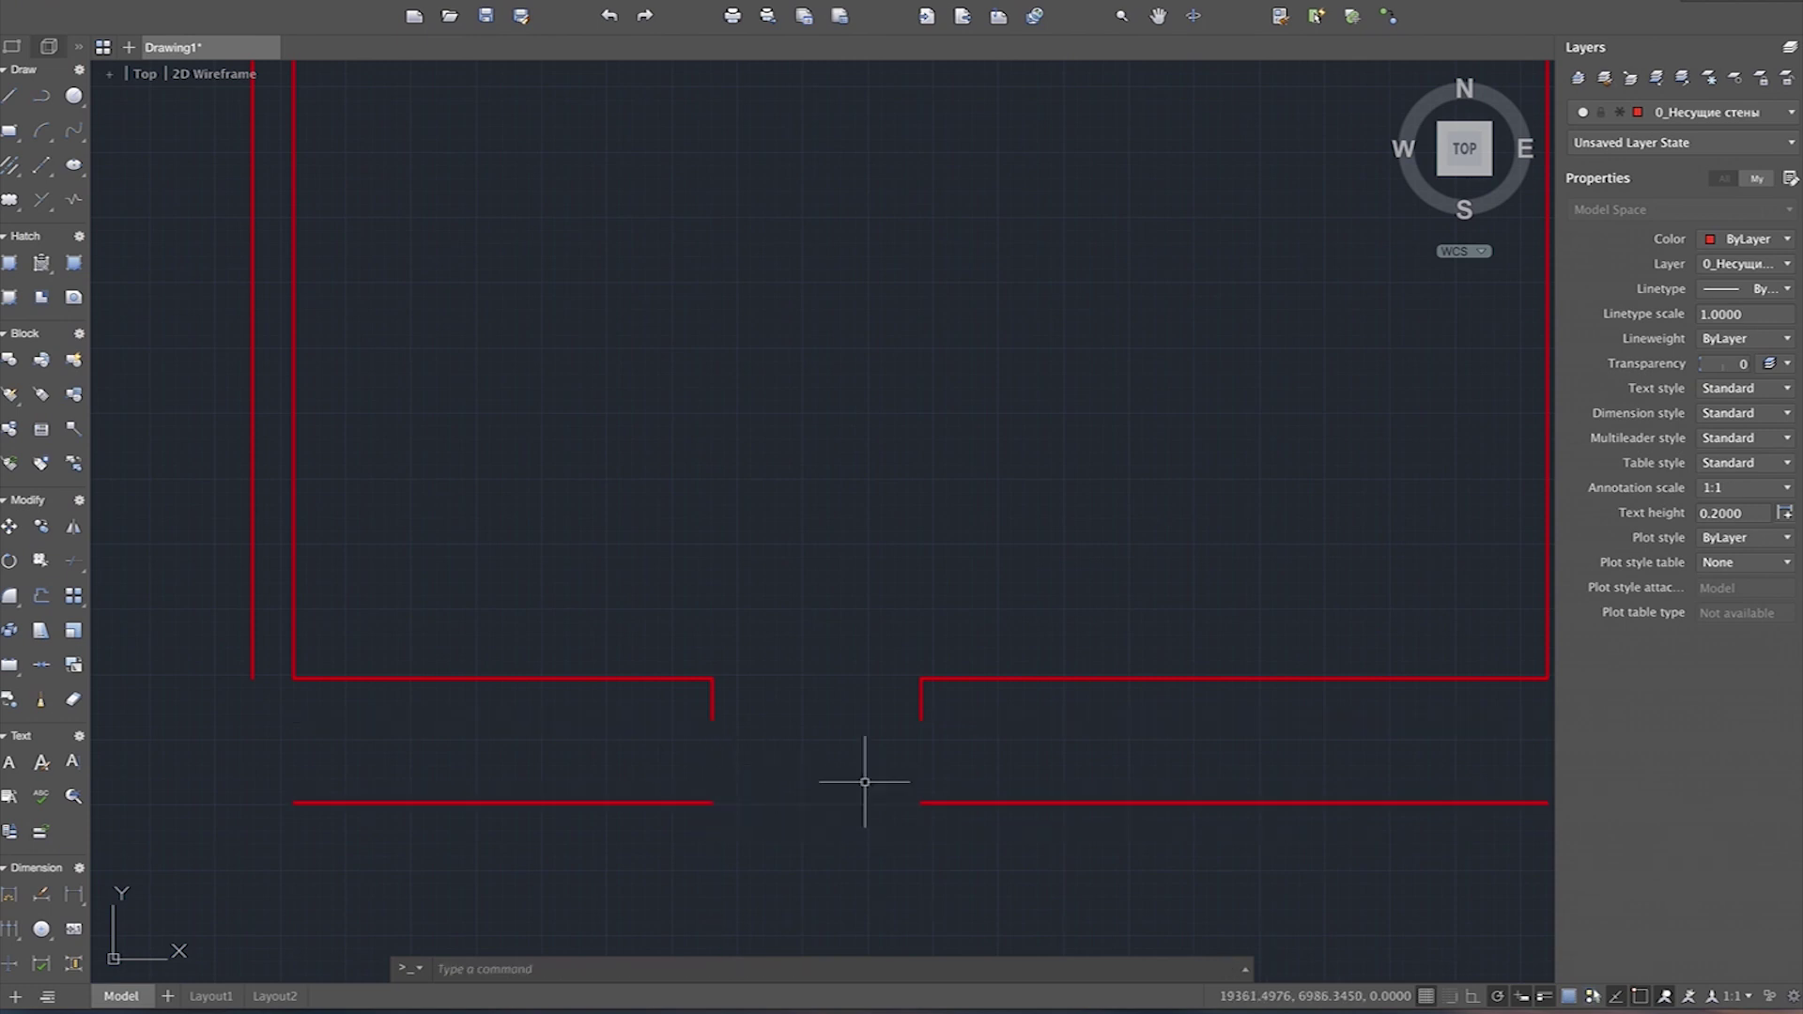
{"action": "left_click", "coordinate": [953, 781]}
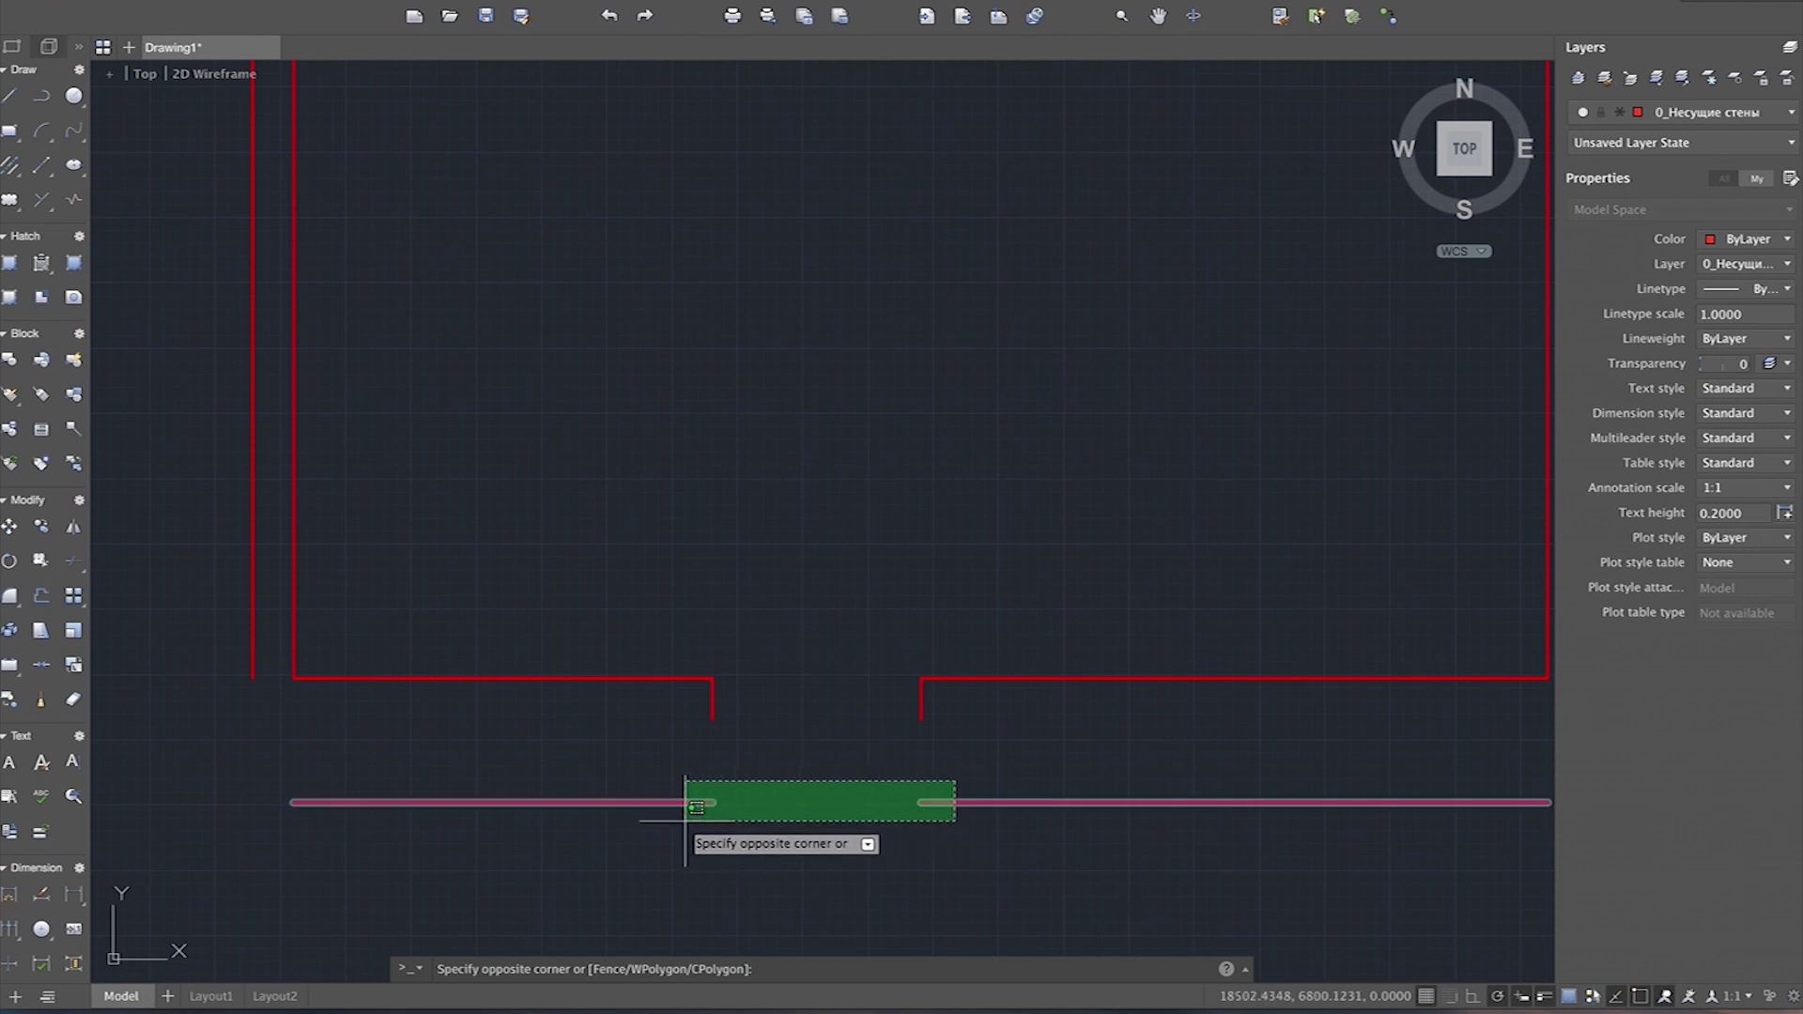
Step: Move both lower outer wall lines up 100 units, then undo and redo the move
{"action": "key", "text": "Escape"}
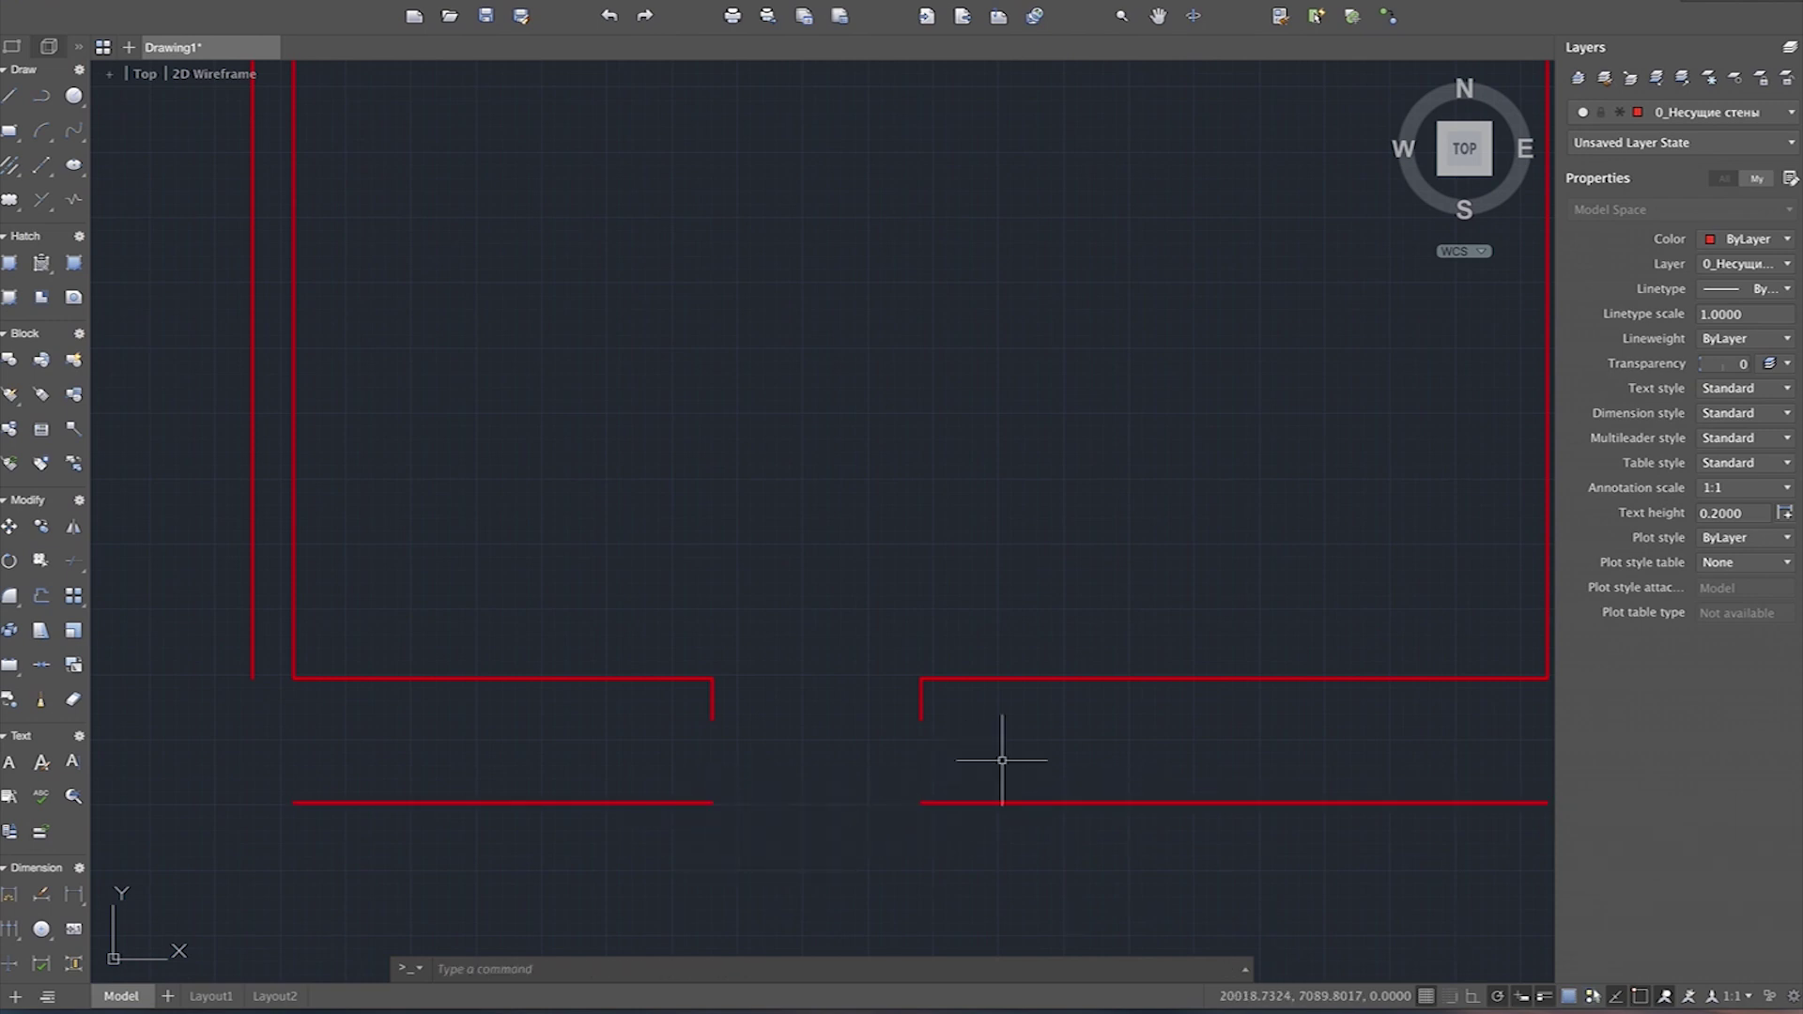
{"action": "left_click", "coordinate": [978, 765]}
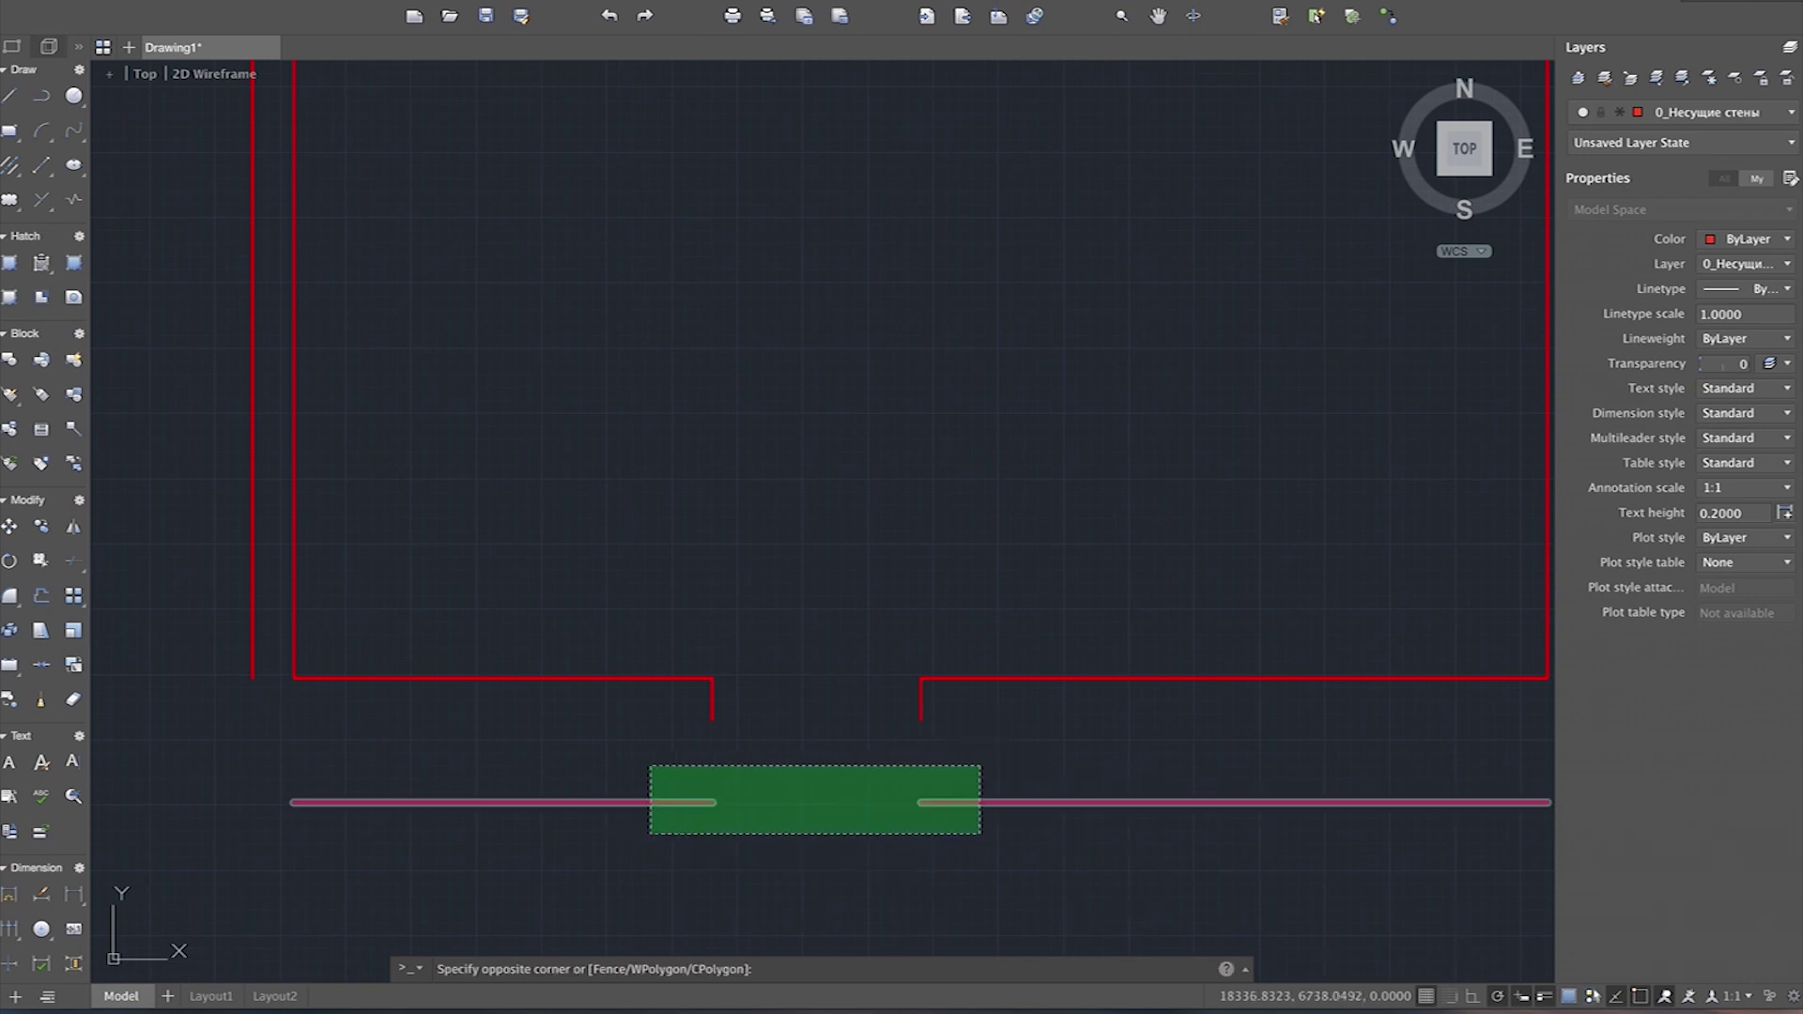
{"action": "left_click", "coordinate": [648, 840]}
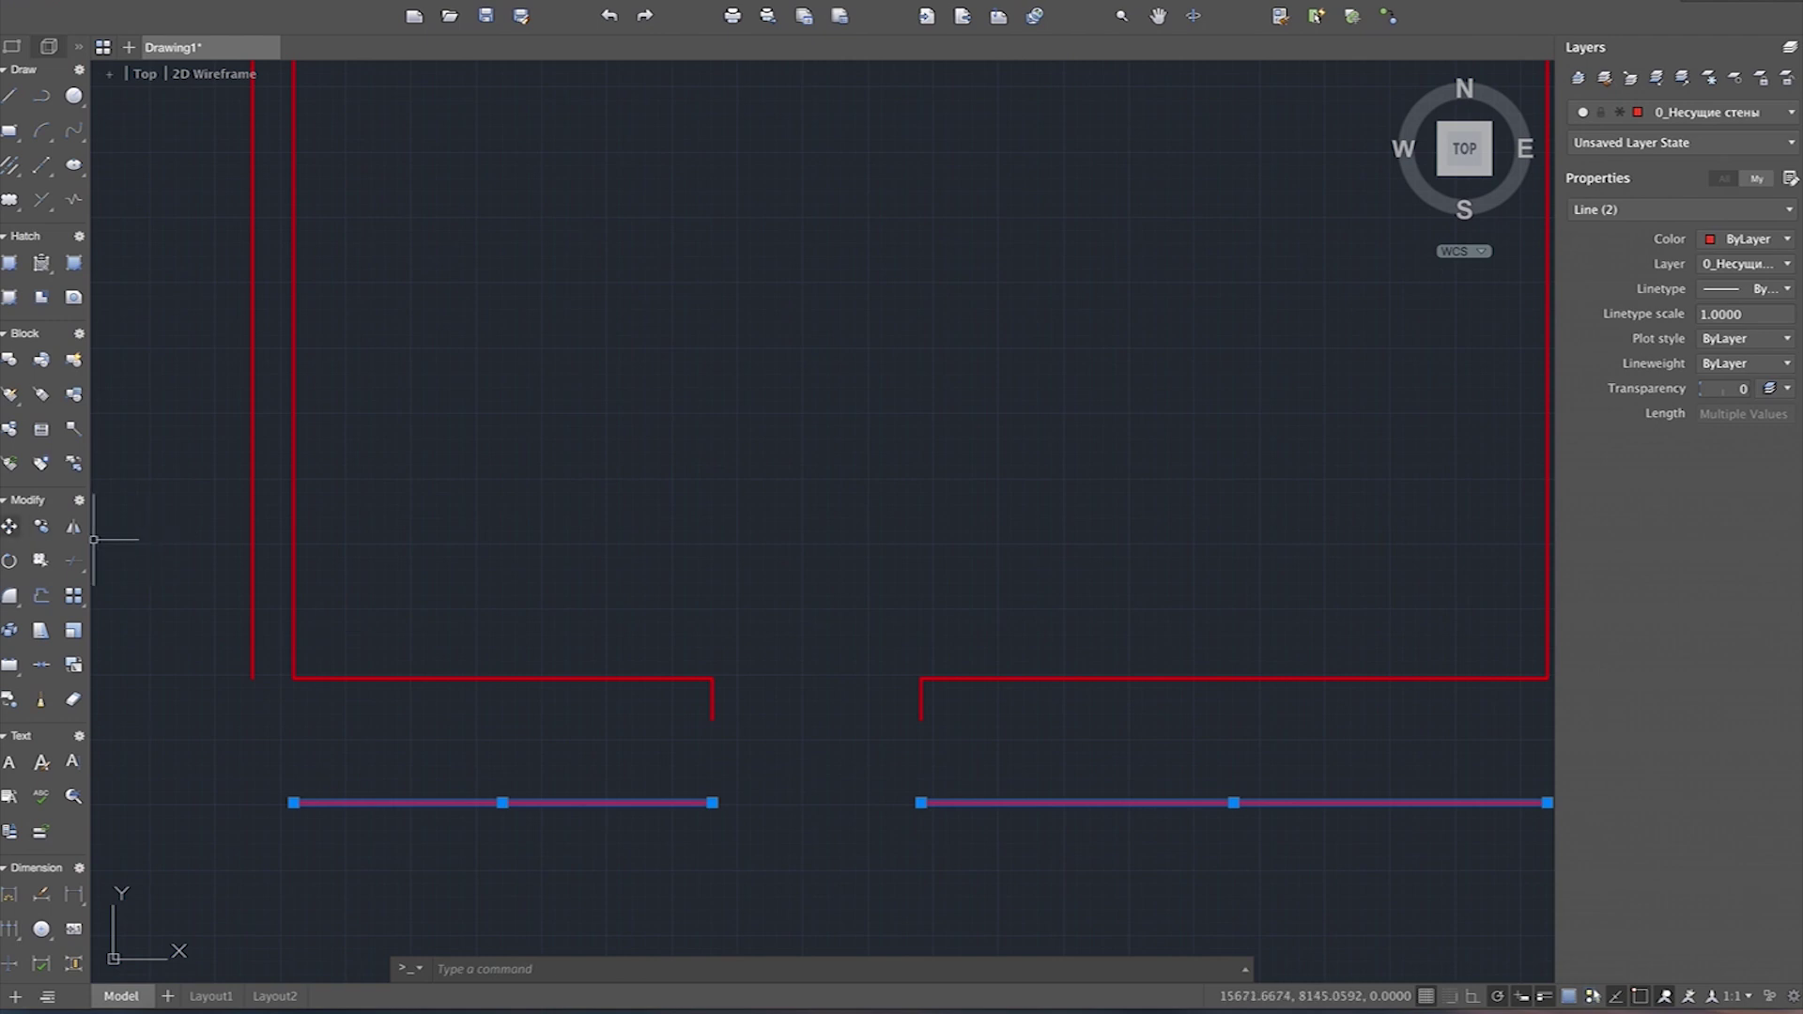
{"action": "left_click", "coordinate": [10, 526]}
{"action": "left_click", "coordinate": [711, 802]}
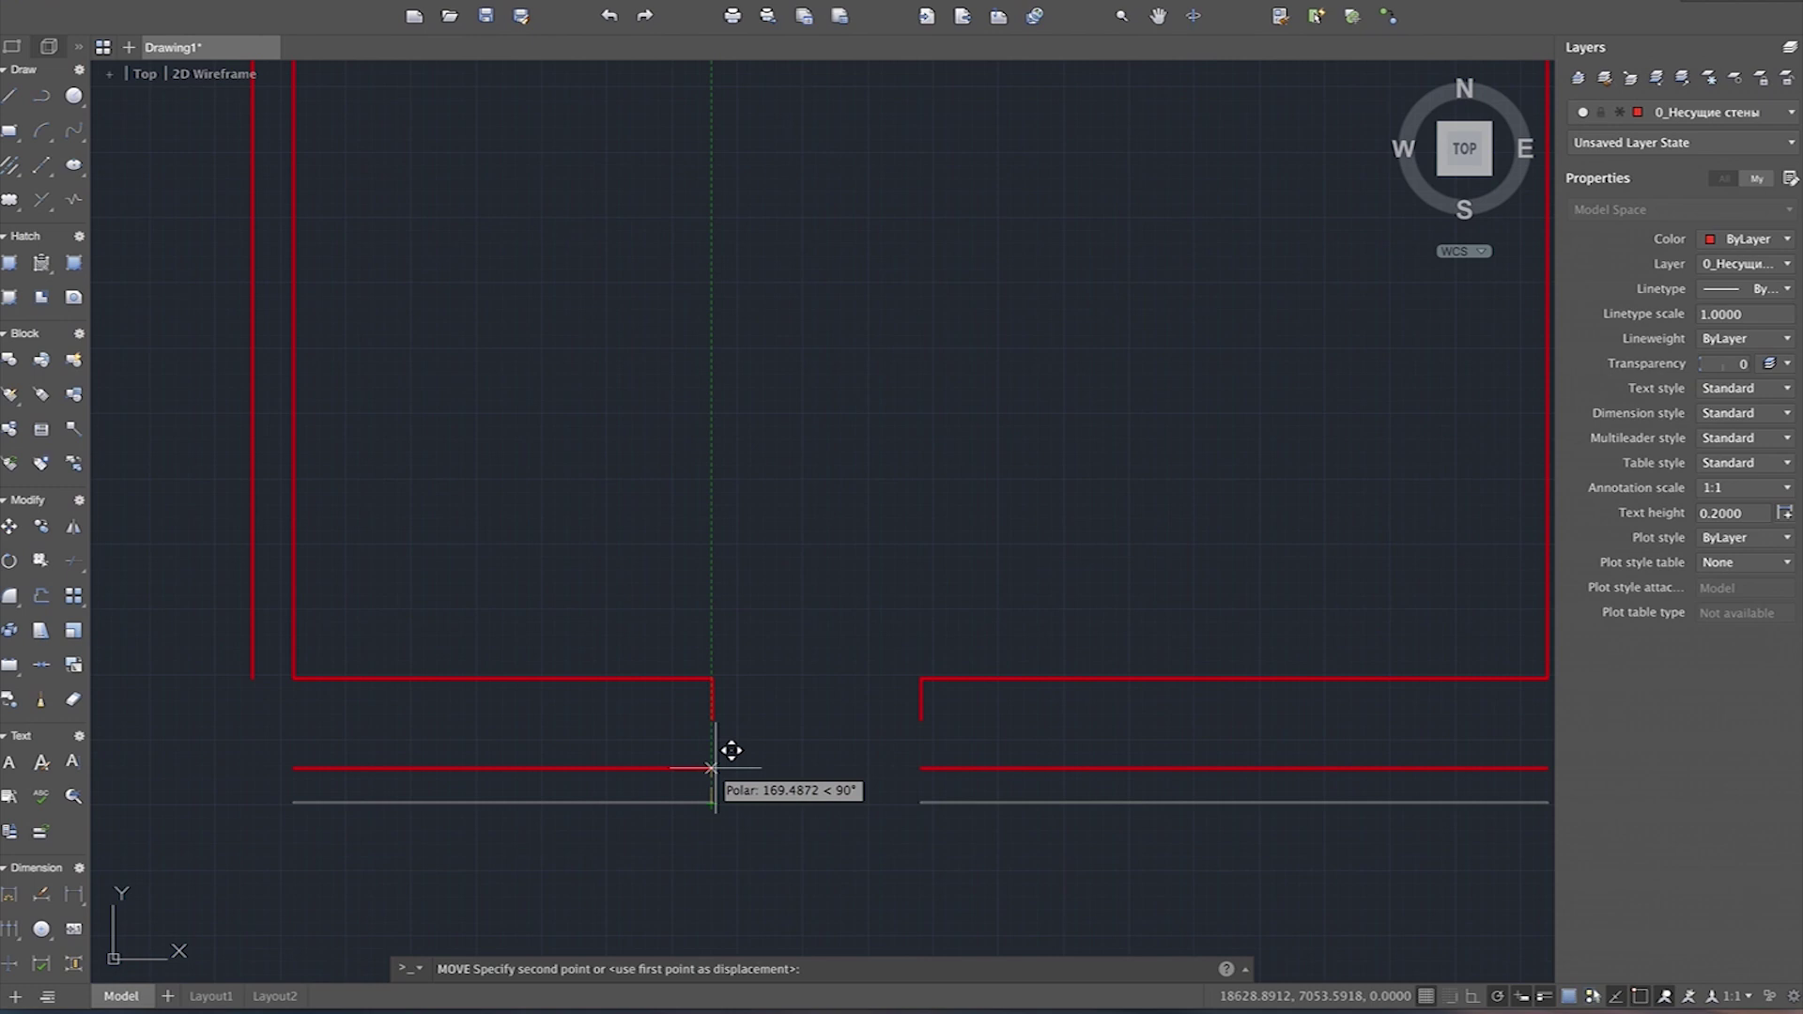
{"action": "type", "text": "100"}
{"action": "key", "text": "Return"}
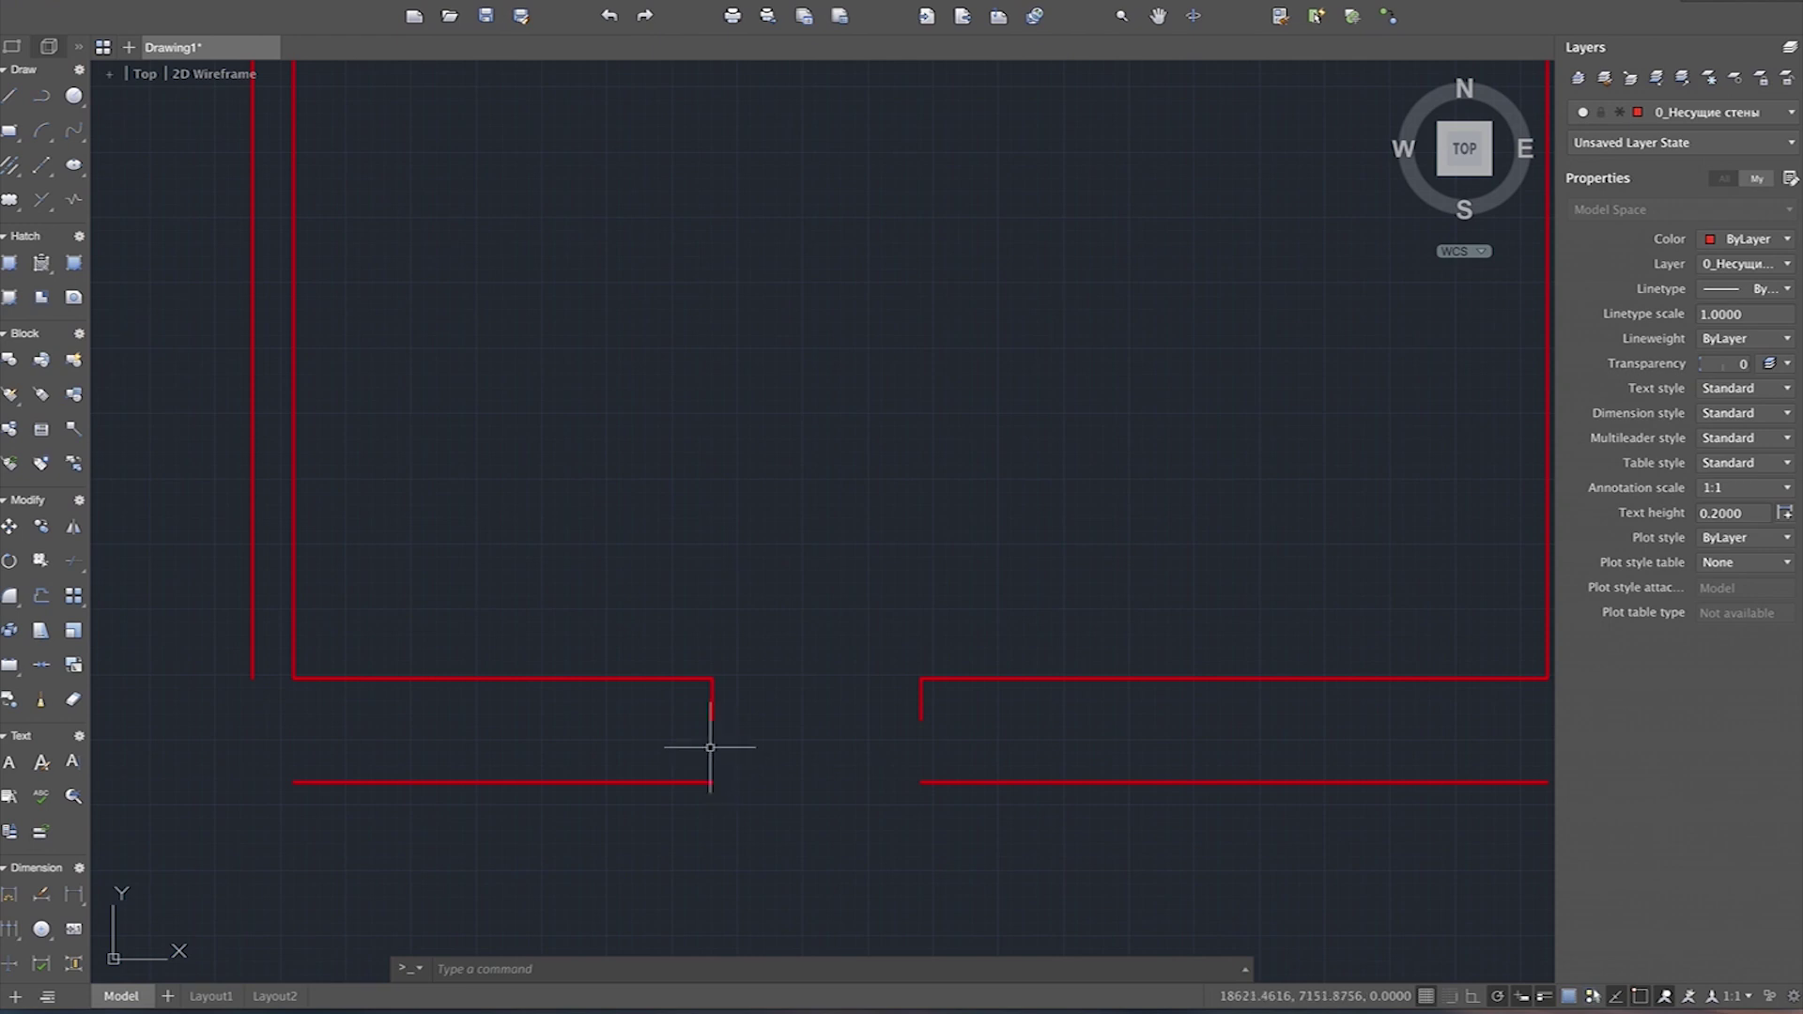
{"action": "key", "text": "ctrl+z"}
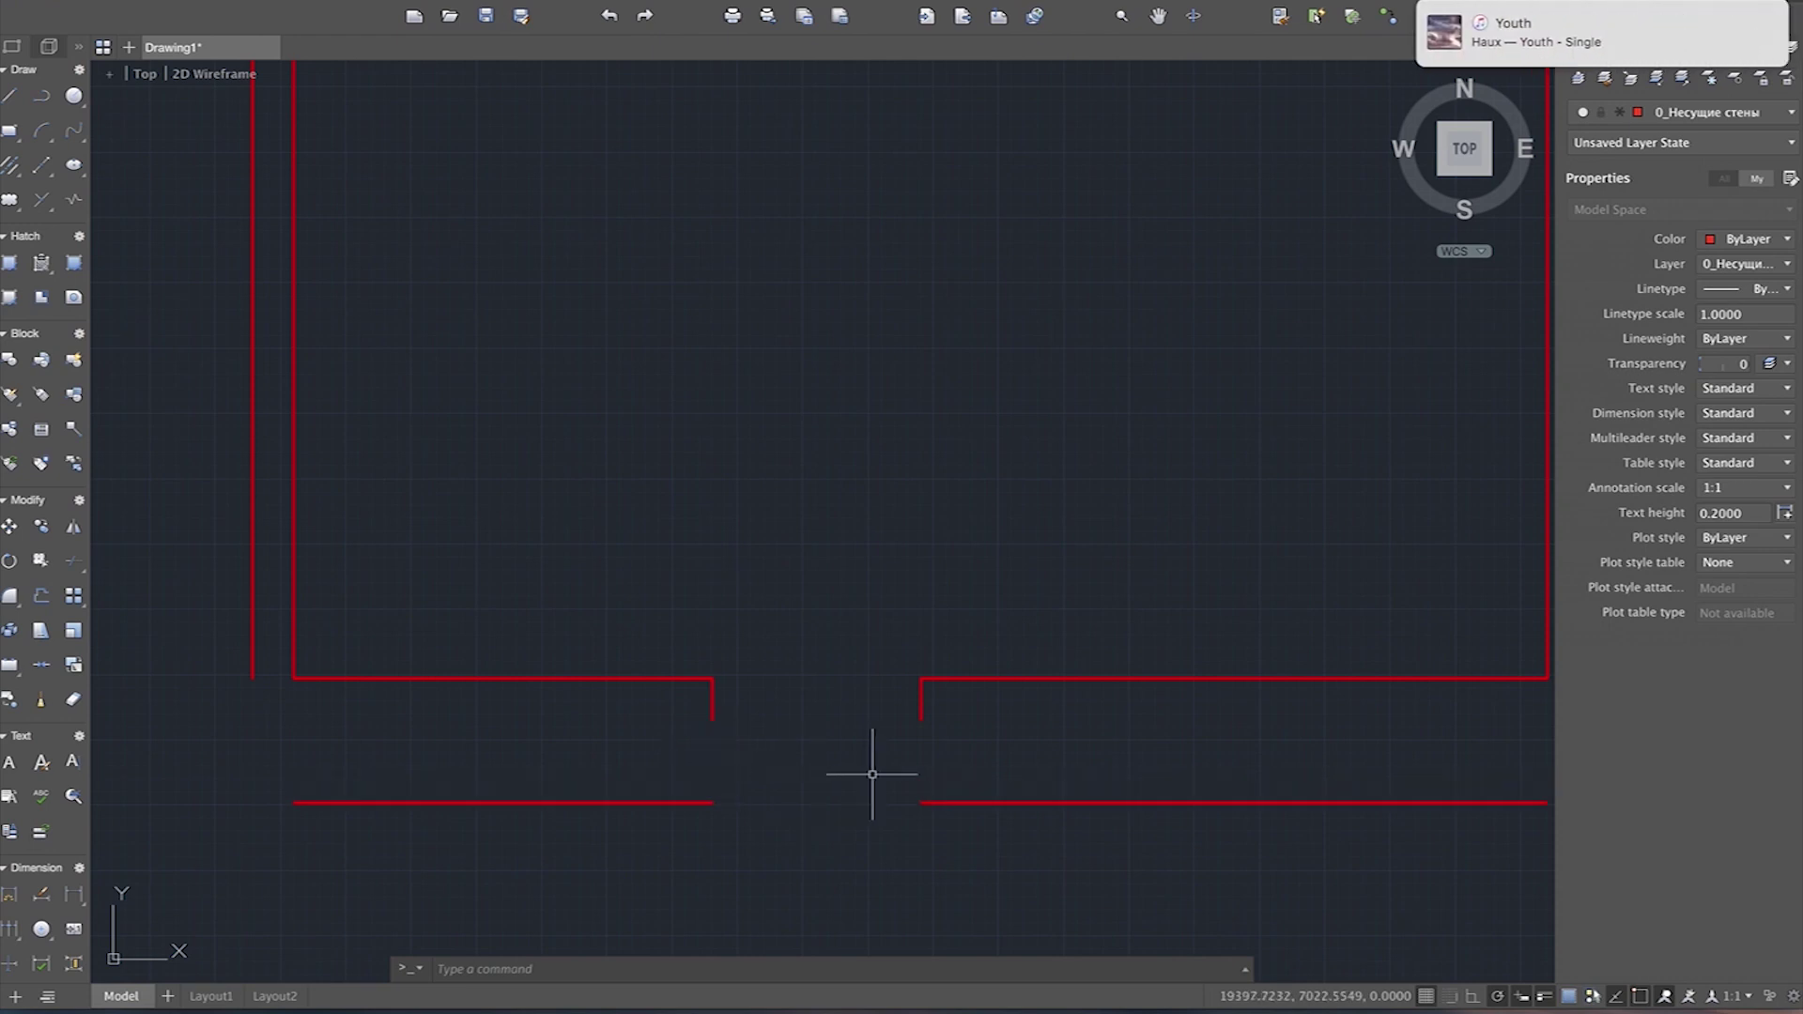
{"action": "left_click", "coordinate": [644, 15]}
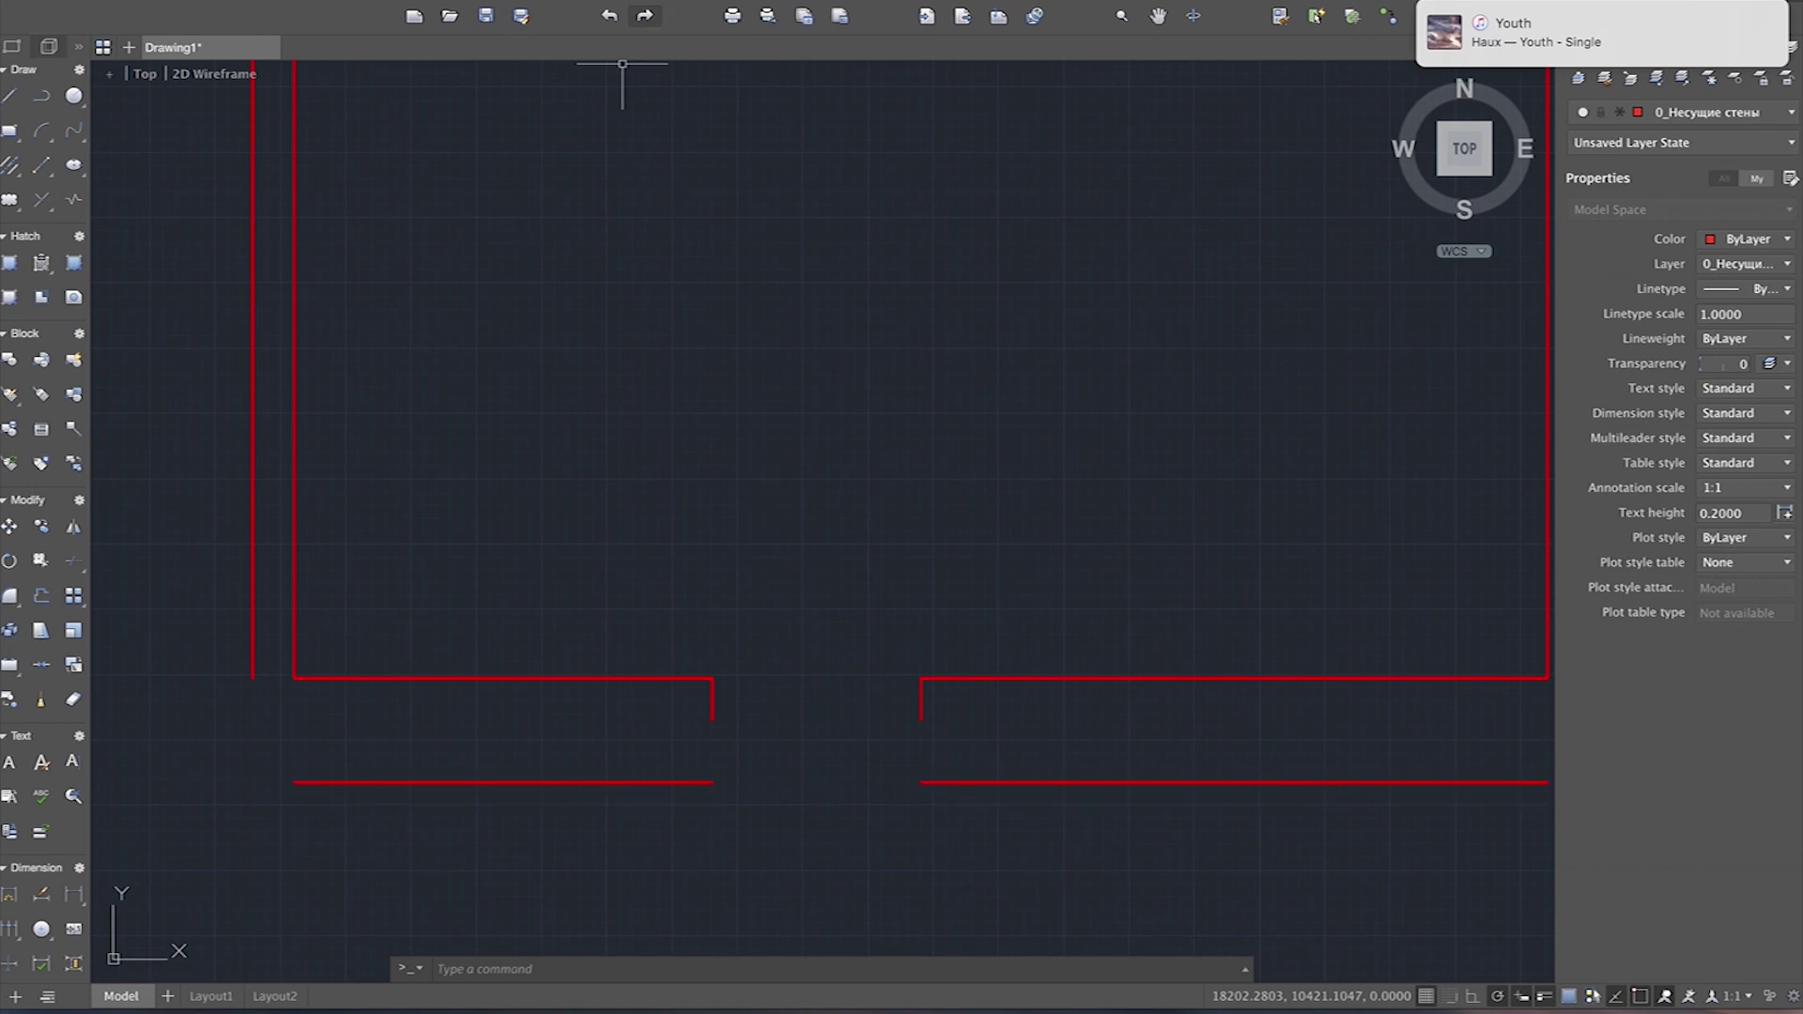
Step: Move both lower outer wall lines up another 100 units
{"action": "left_click", "coordinate": [975, 768]}
{"action": "left_click", "coordinate": [576, 831]}
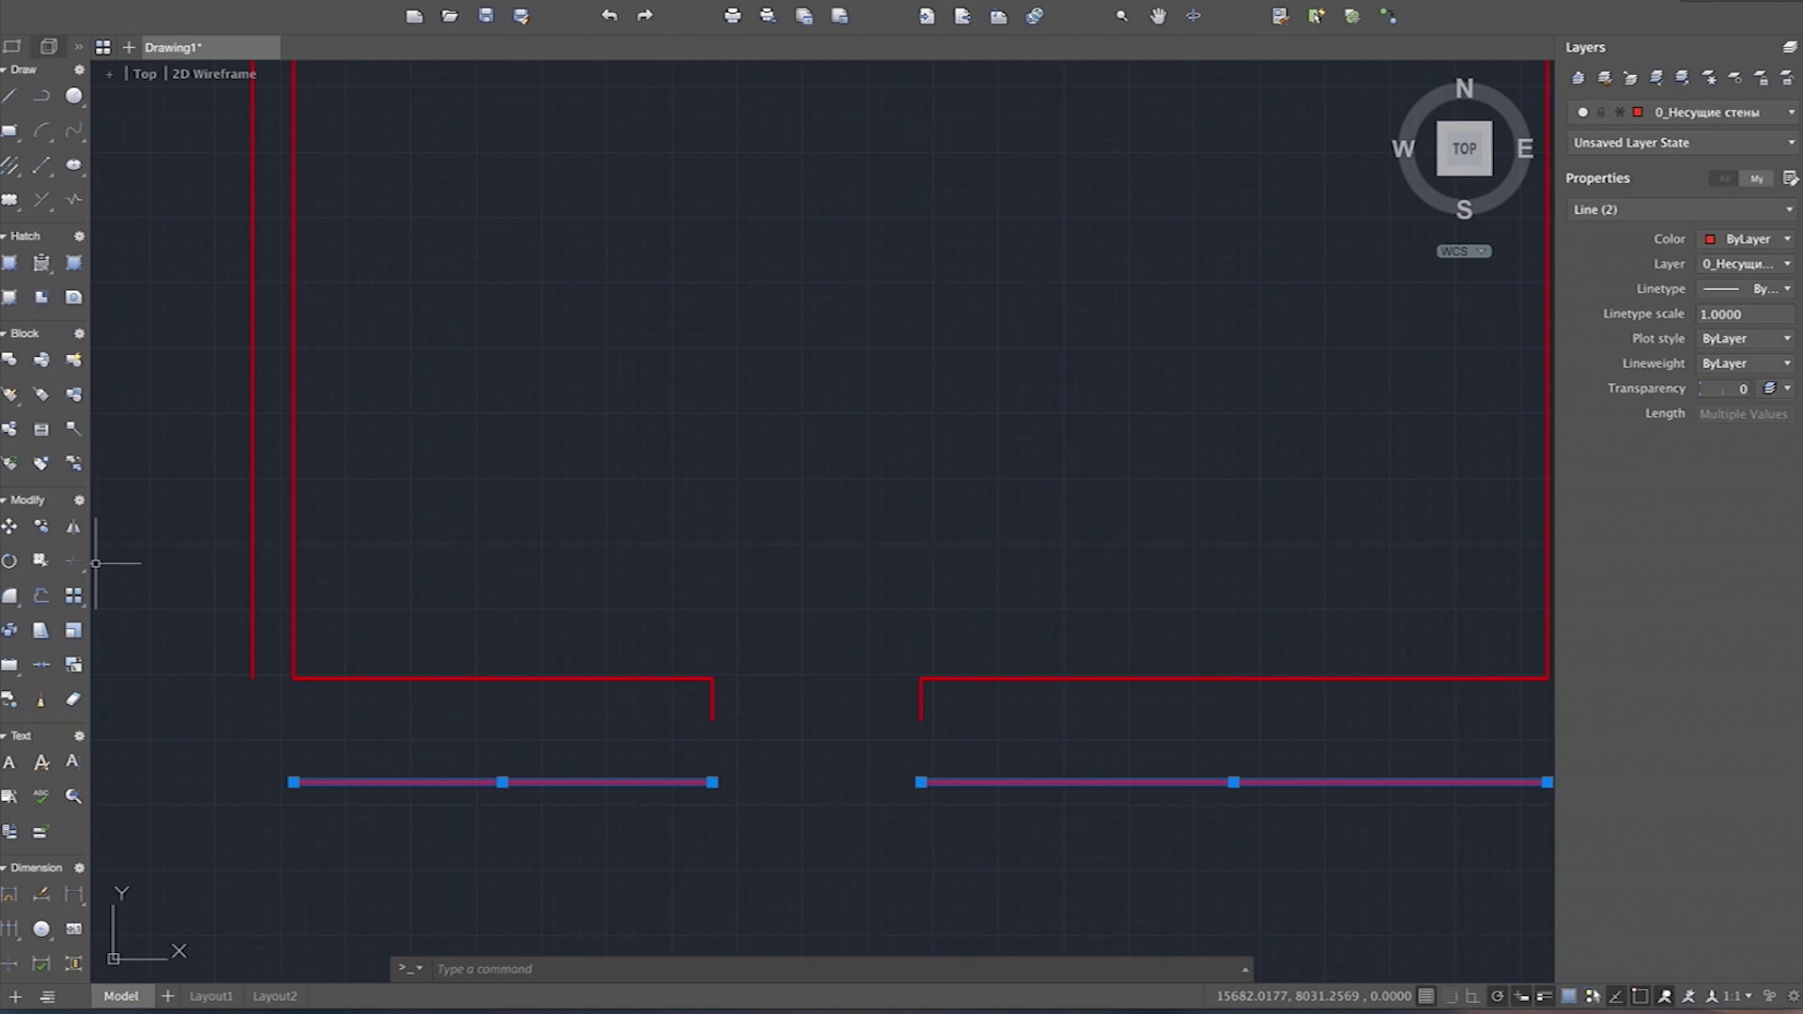
{"action": "left_click", "coordinate": [10, 527]}
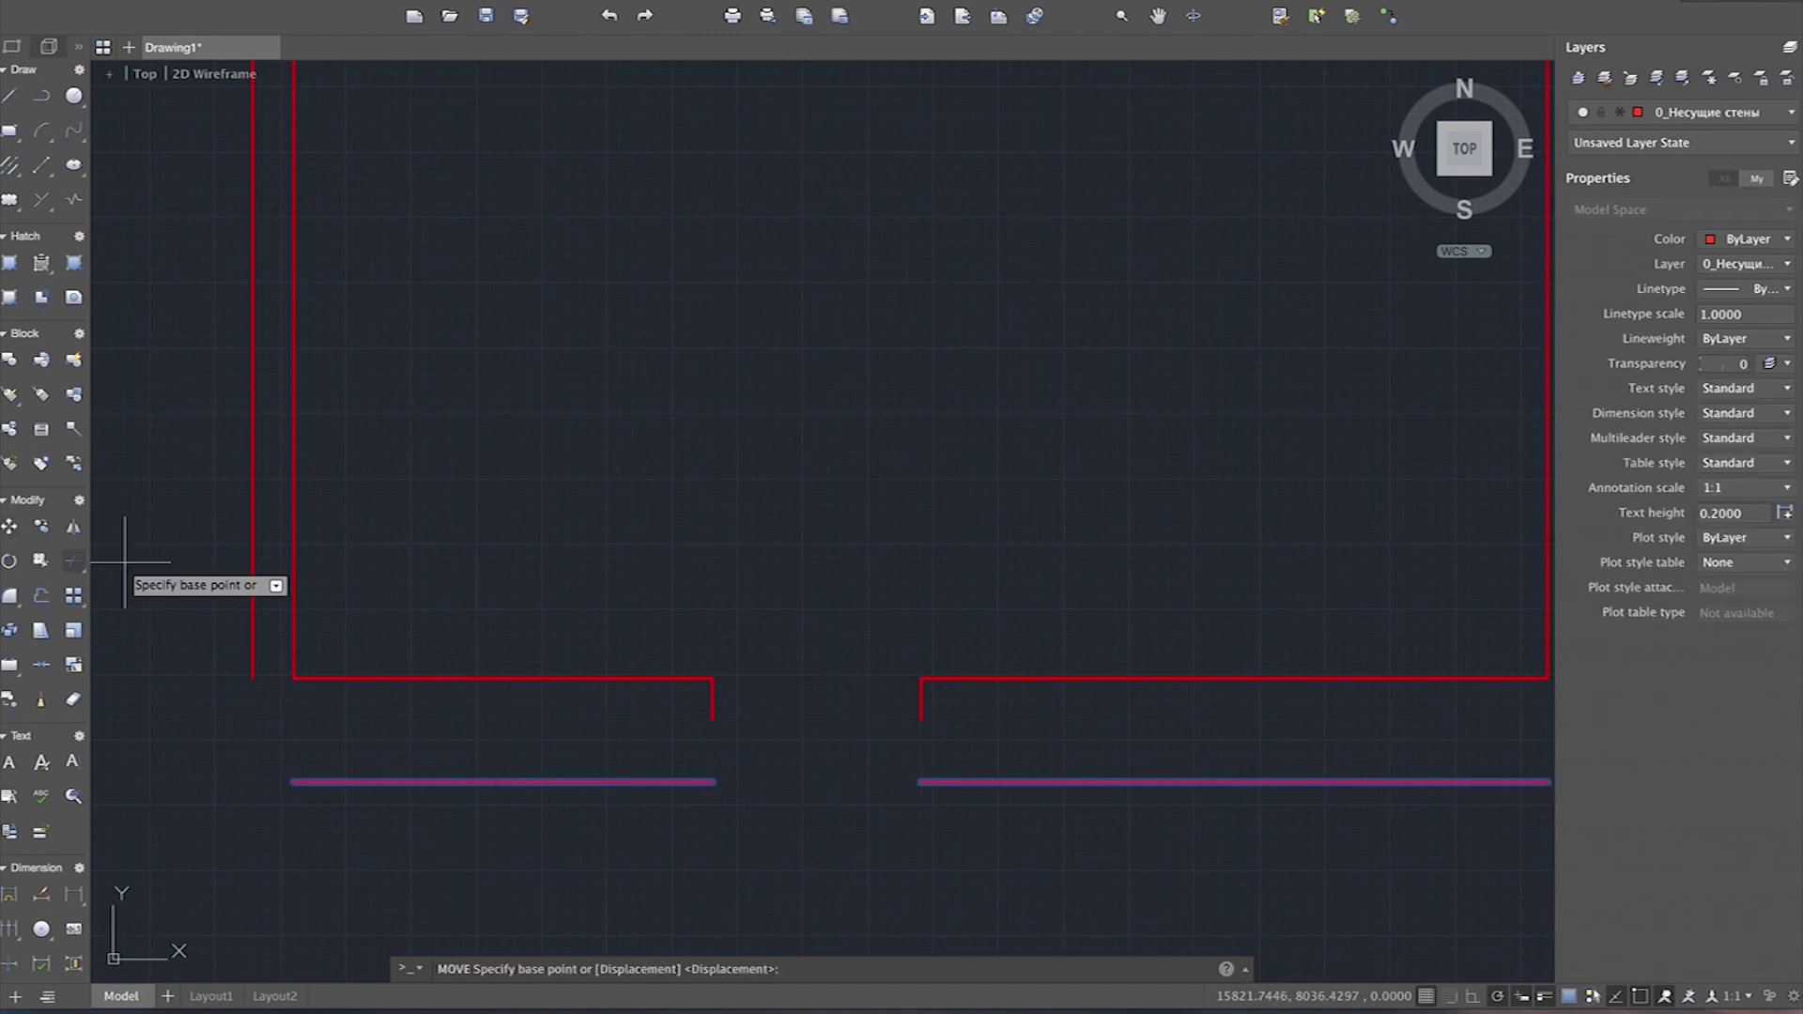
{"action": "left_click", "coordinate": [713, 780]}
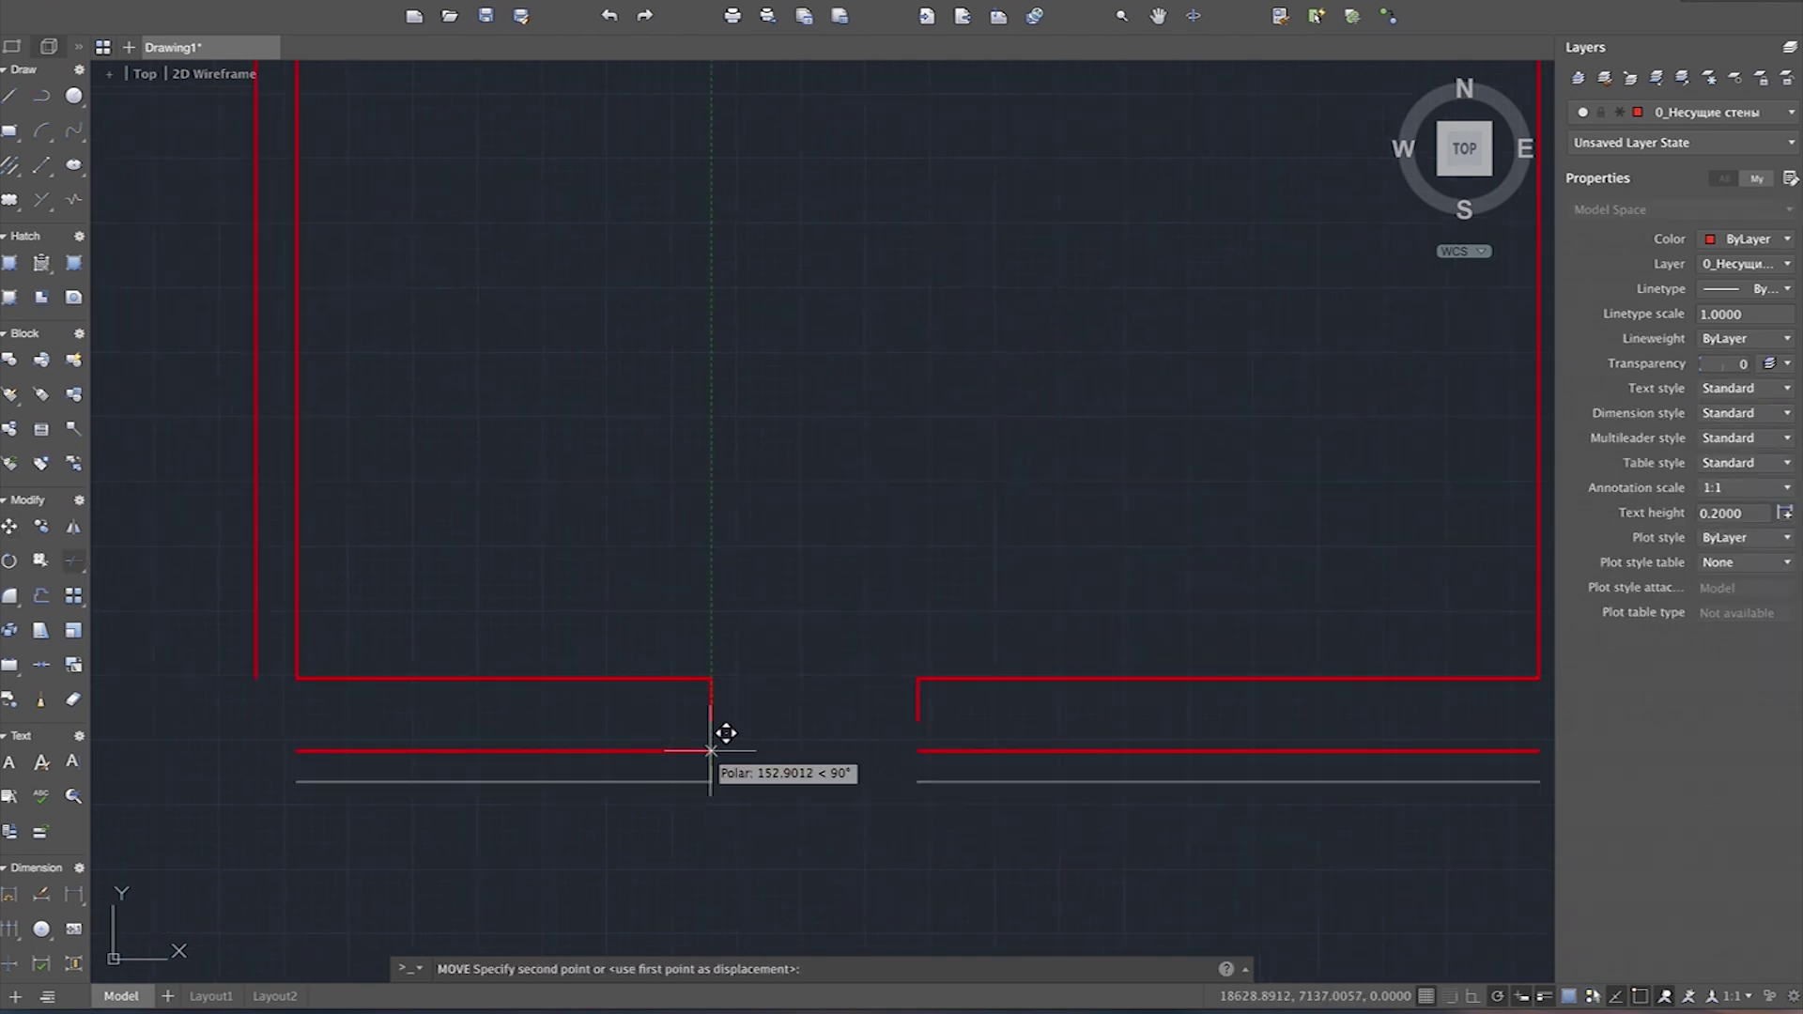
{"action": "type", "text": "100"}
{"action": "key", "text": "Return"}
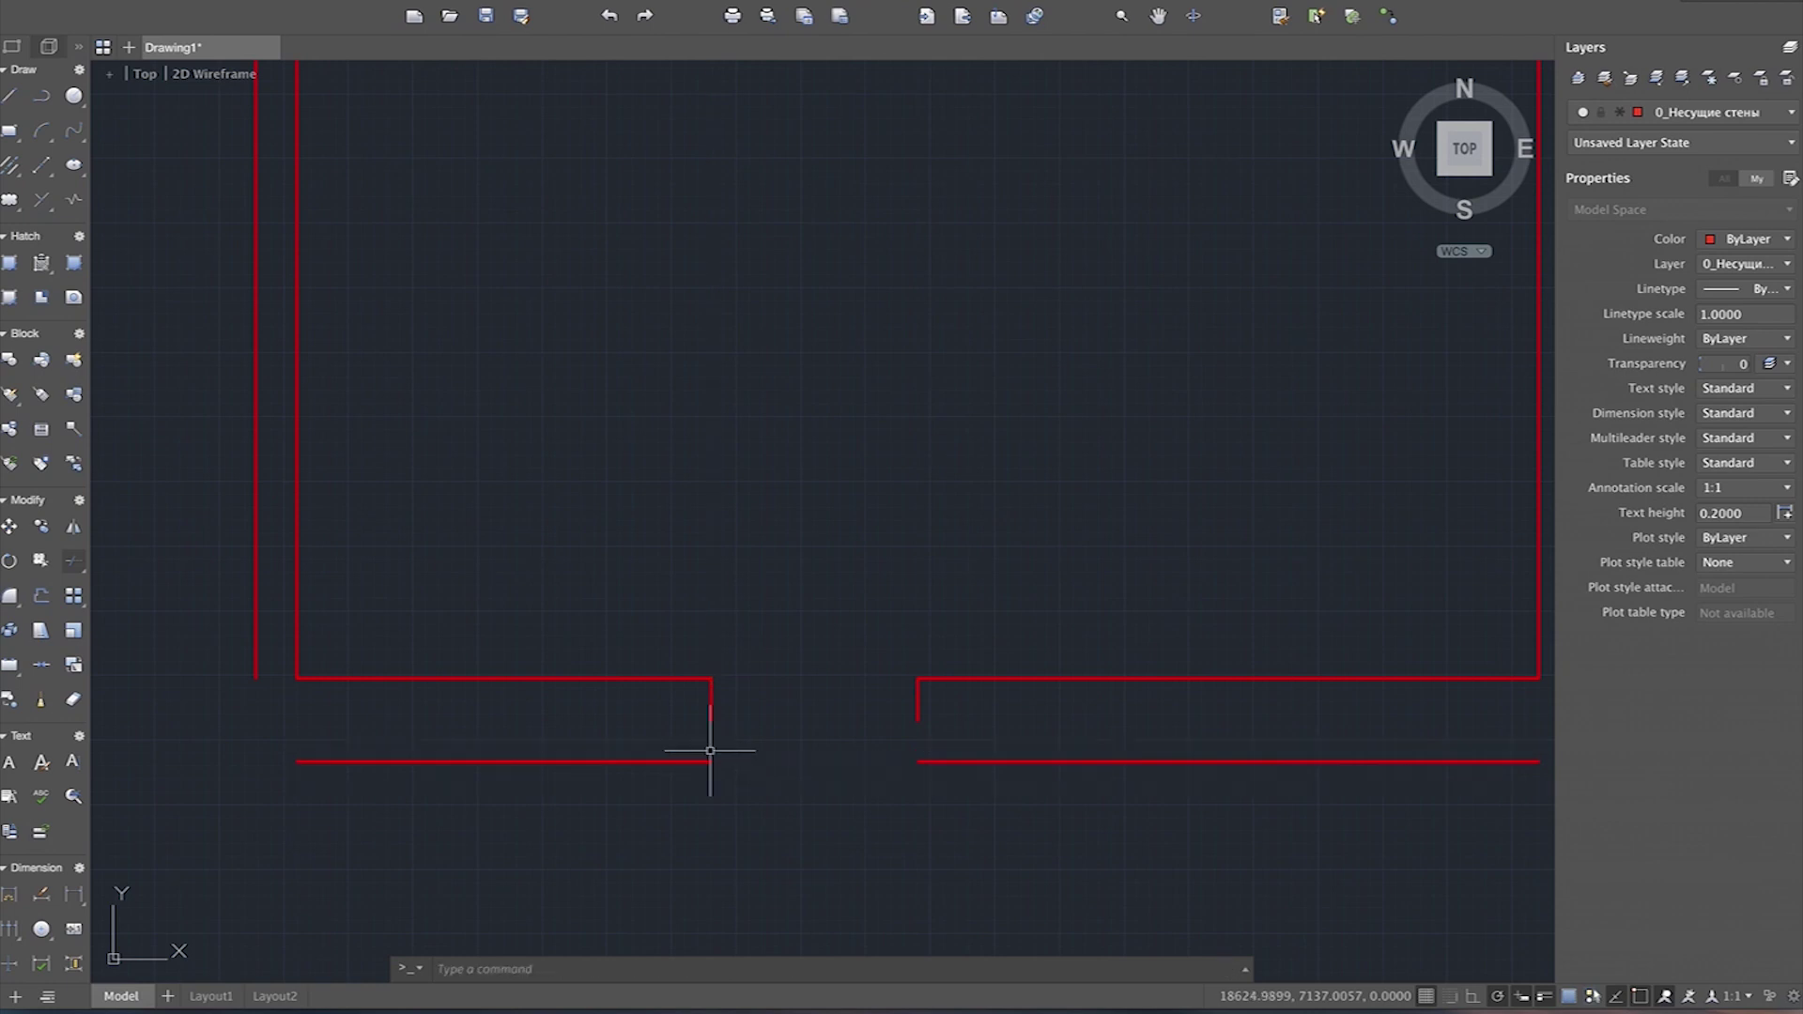
{"action": "scroll", "coordinate": [745, 788], "scroll_direction": "down", "scroll_amount": 3}
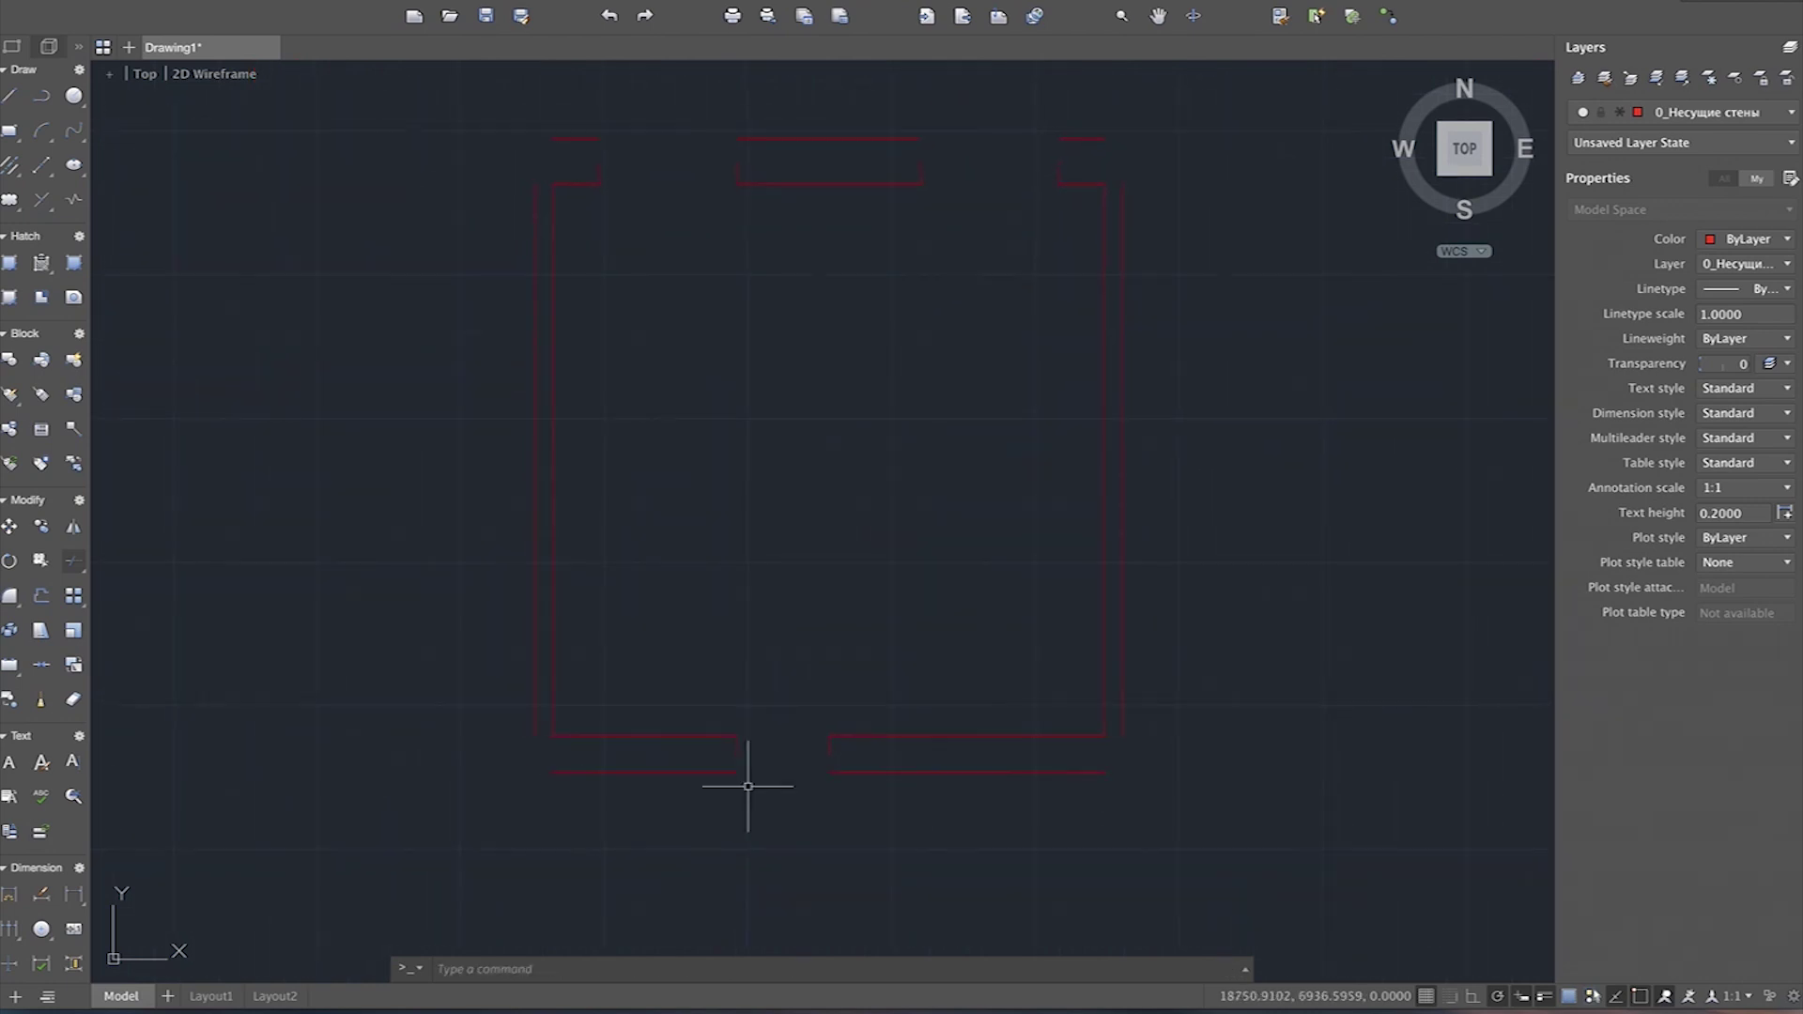
Step: Crossing-select both lower outer wall lines and move them 100 units up from their endpoint
{"action": "scroll", "coordinate": [747, 786], "scroll_direction": "up", "scroll_amount": 1}
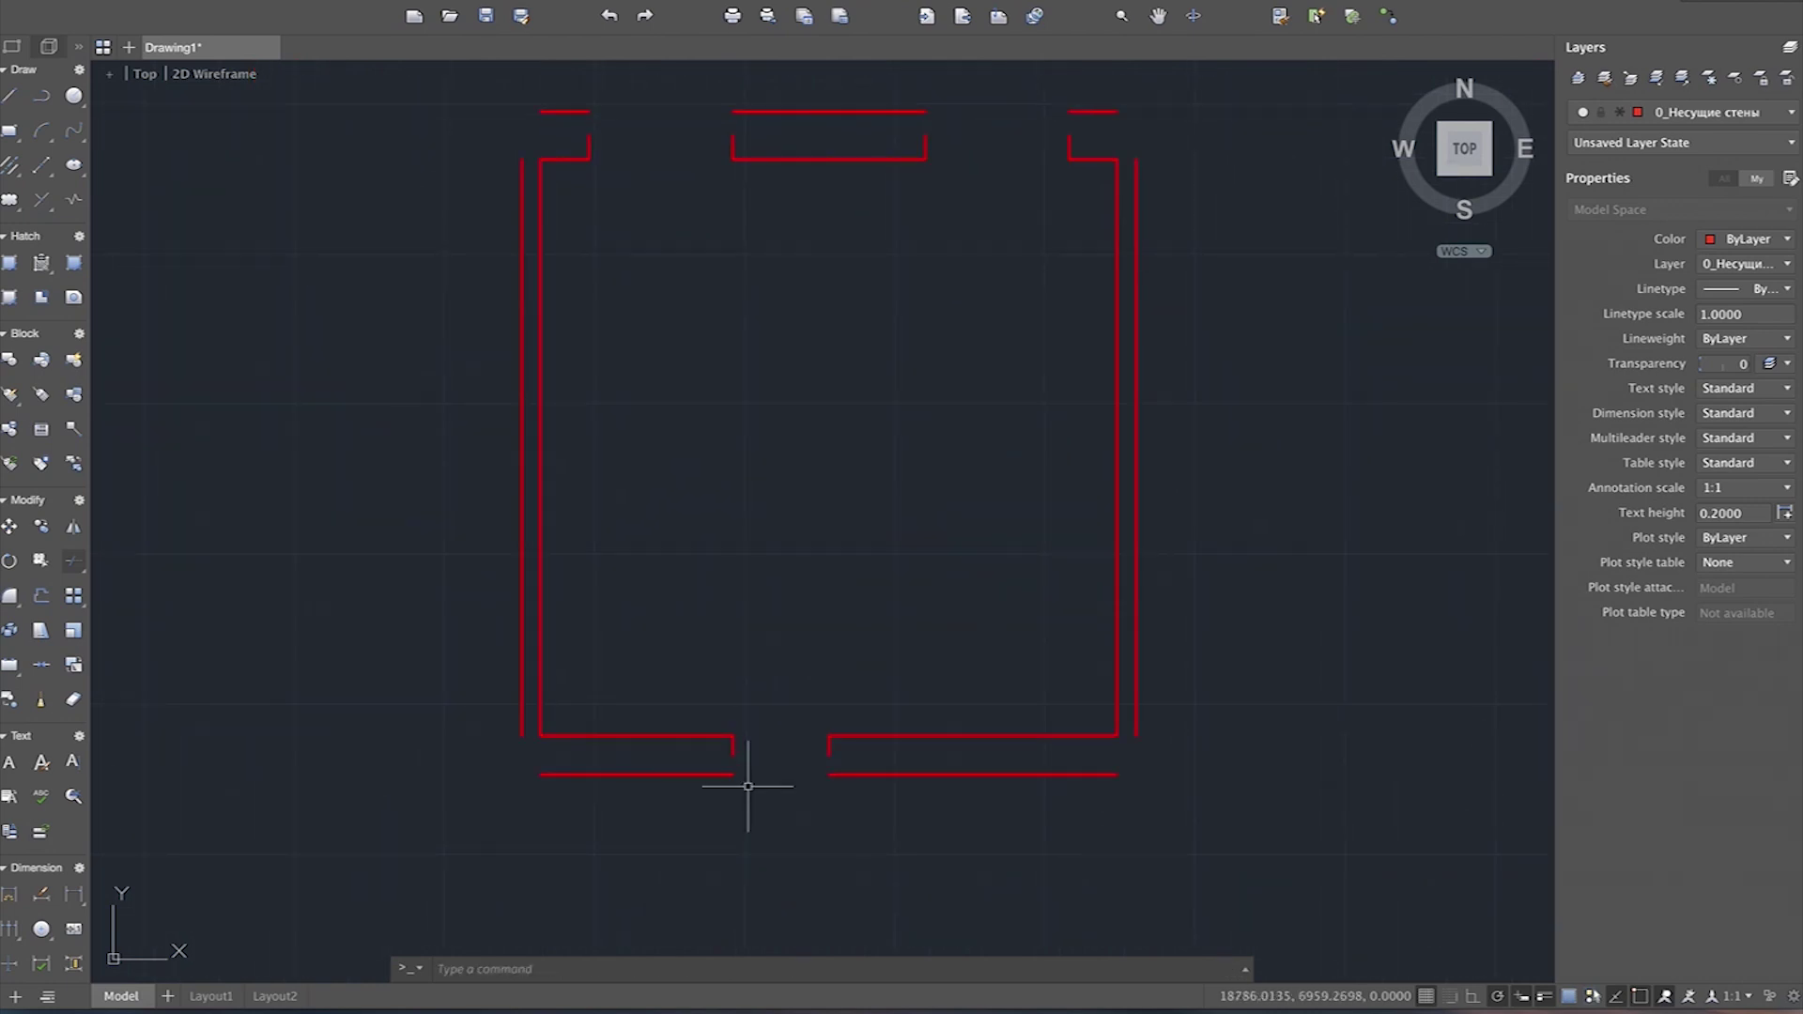
{"action": "scroll", "coordinate": [747, 786], "scroll_direction": "up", "scroll_amount": 3}
{"action": "left_click", "coordinate": [902, 758]}
{"action": "left_click", "coordinate": [732, 799]}
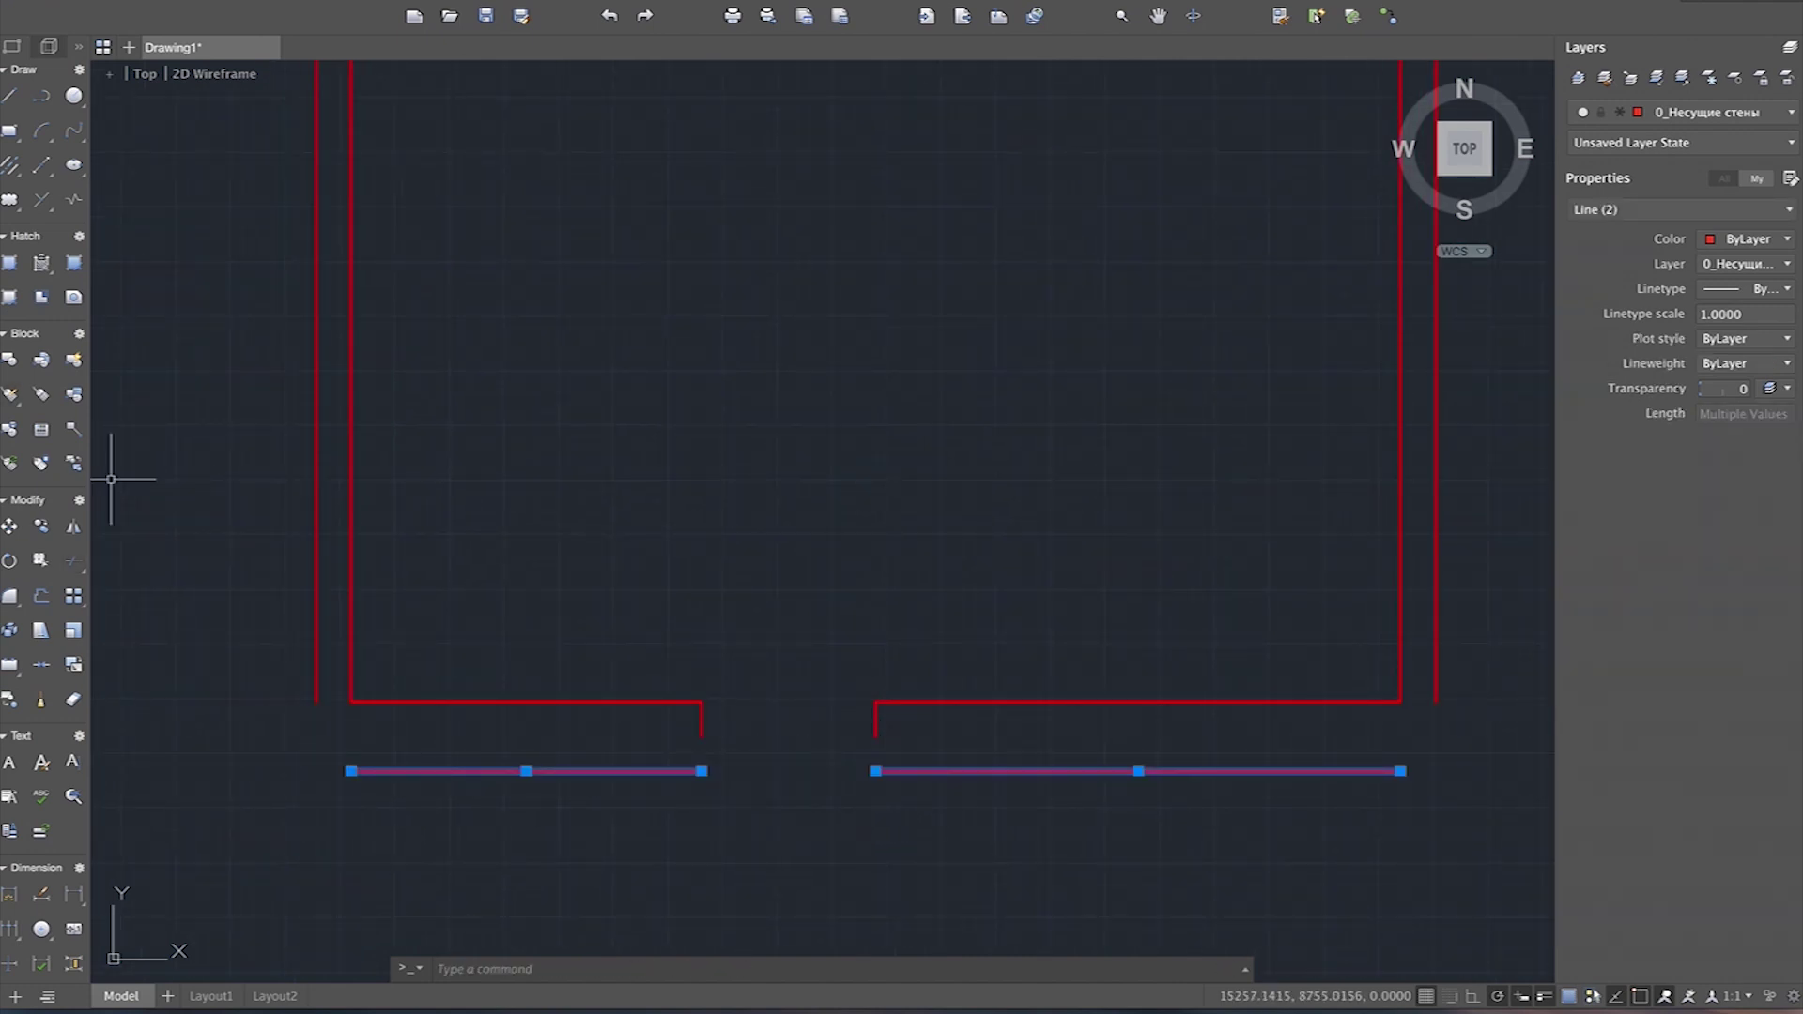
{"action": "left_click", "coordinate": [10, 527]}
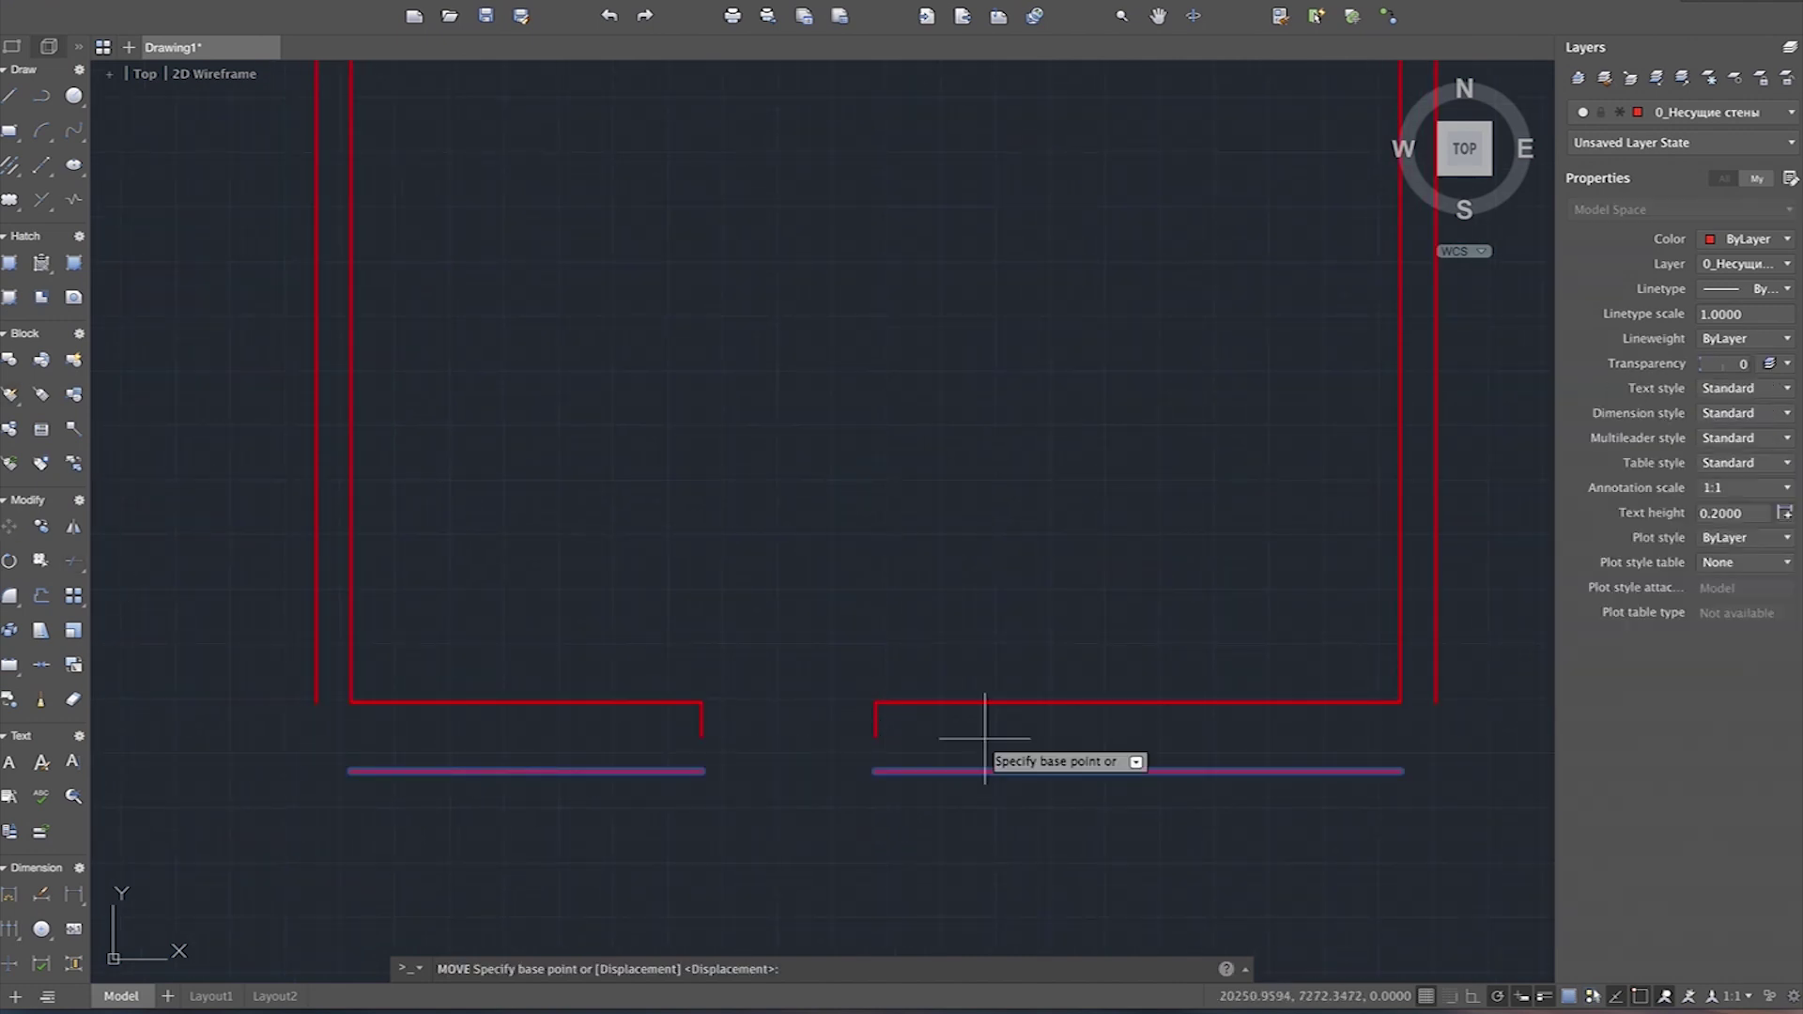
{"action": "left_click", "coordinate": [701, 770]}
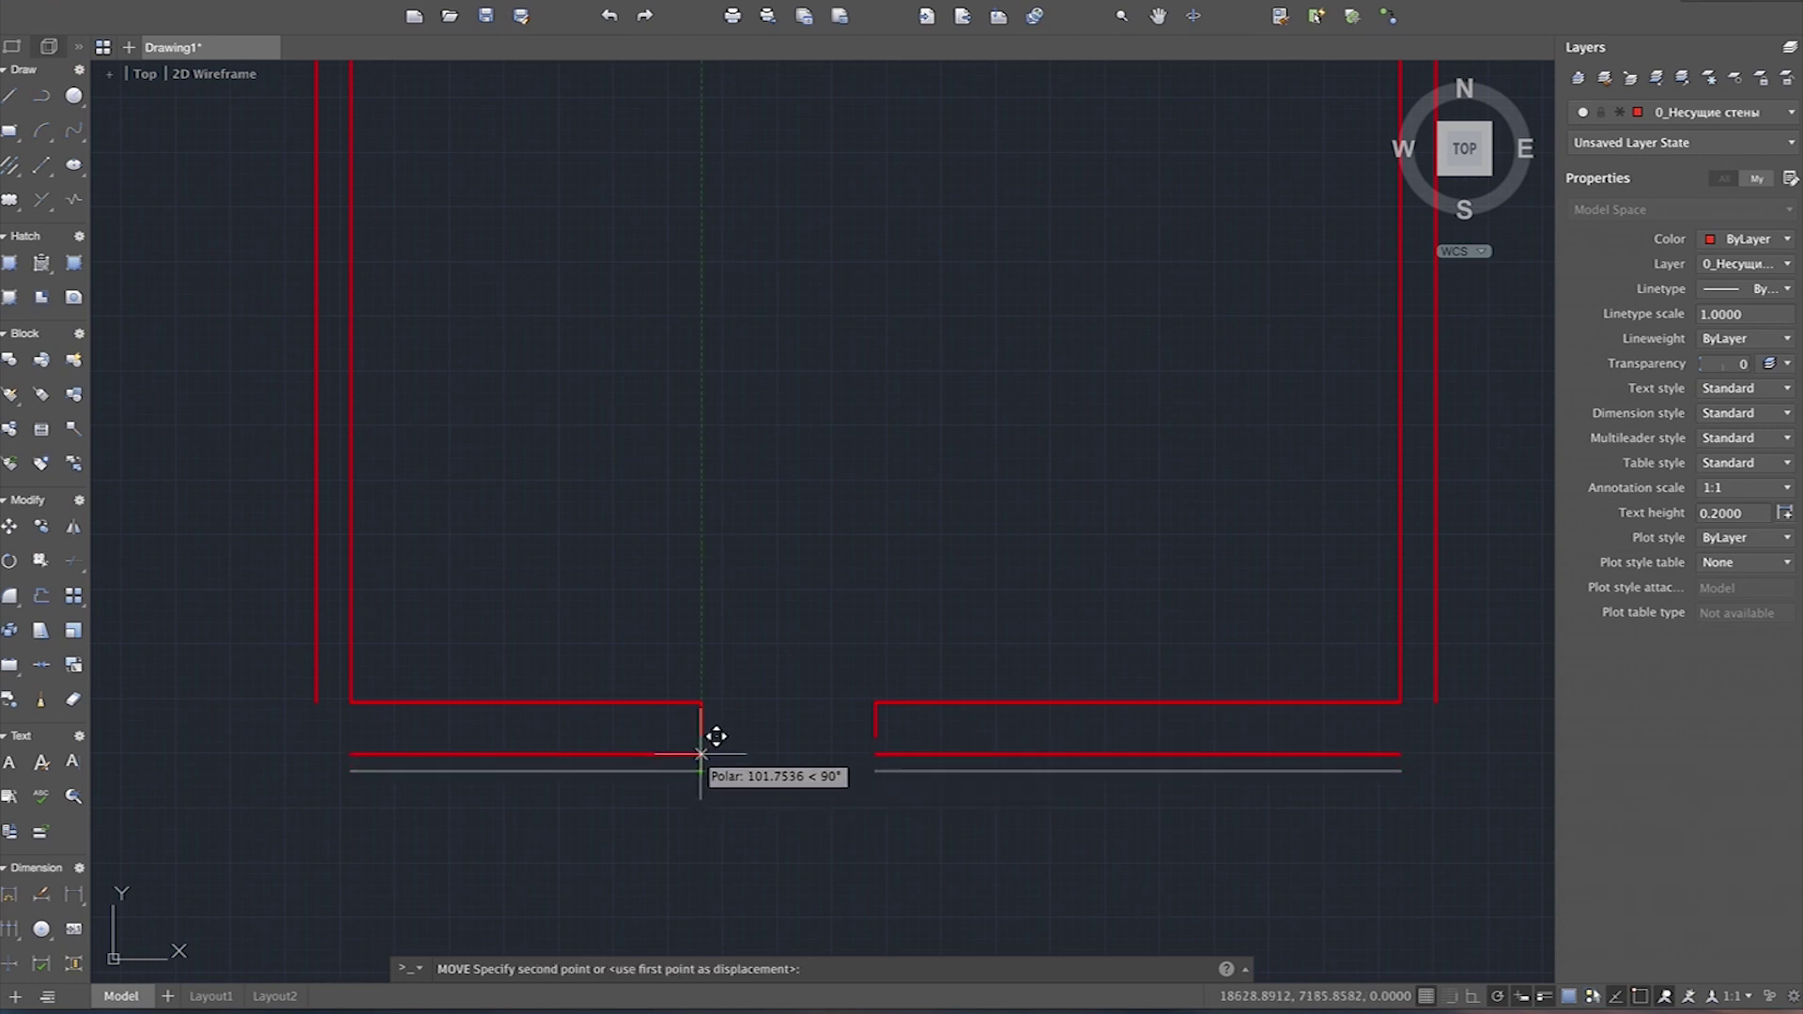
{"action": "type", "text": "100"}
{"action": "key", "text": "Return"}
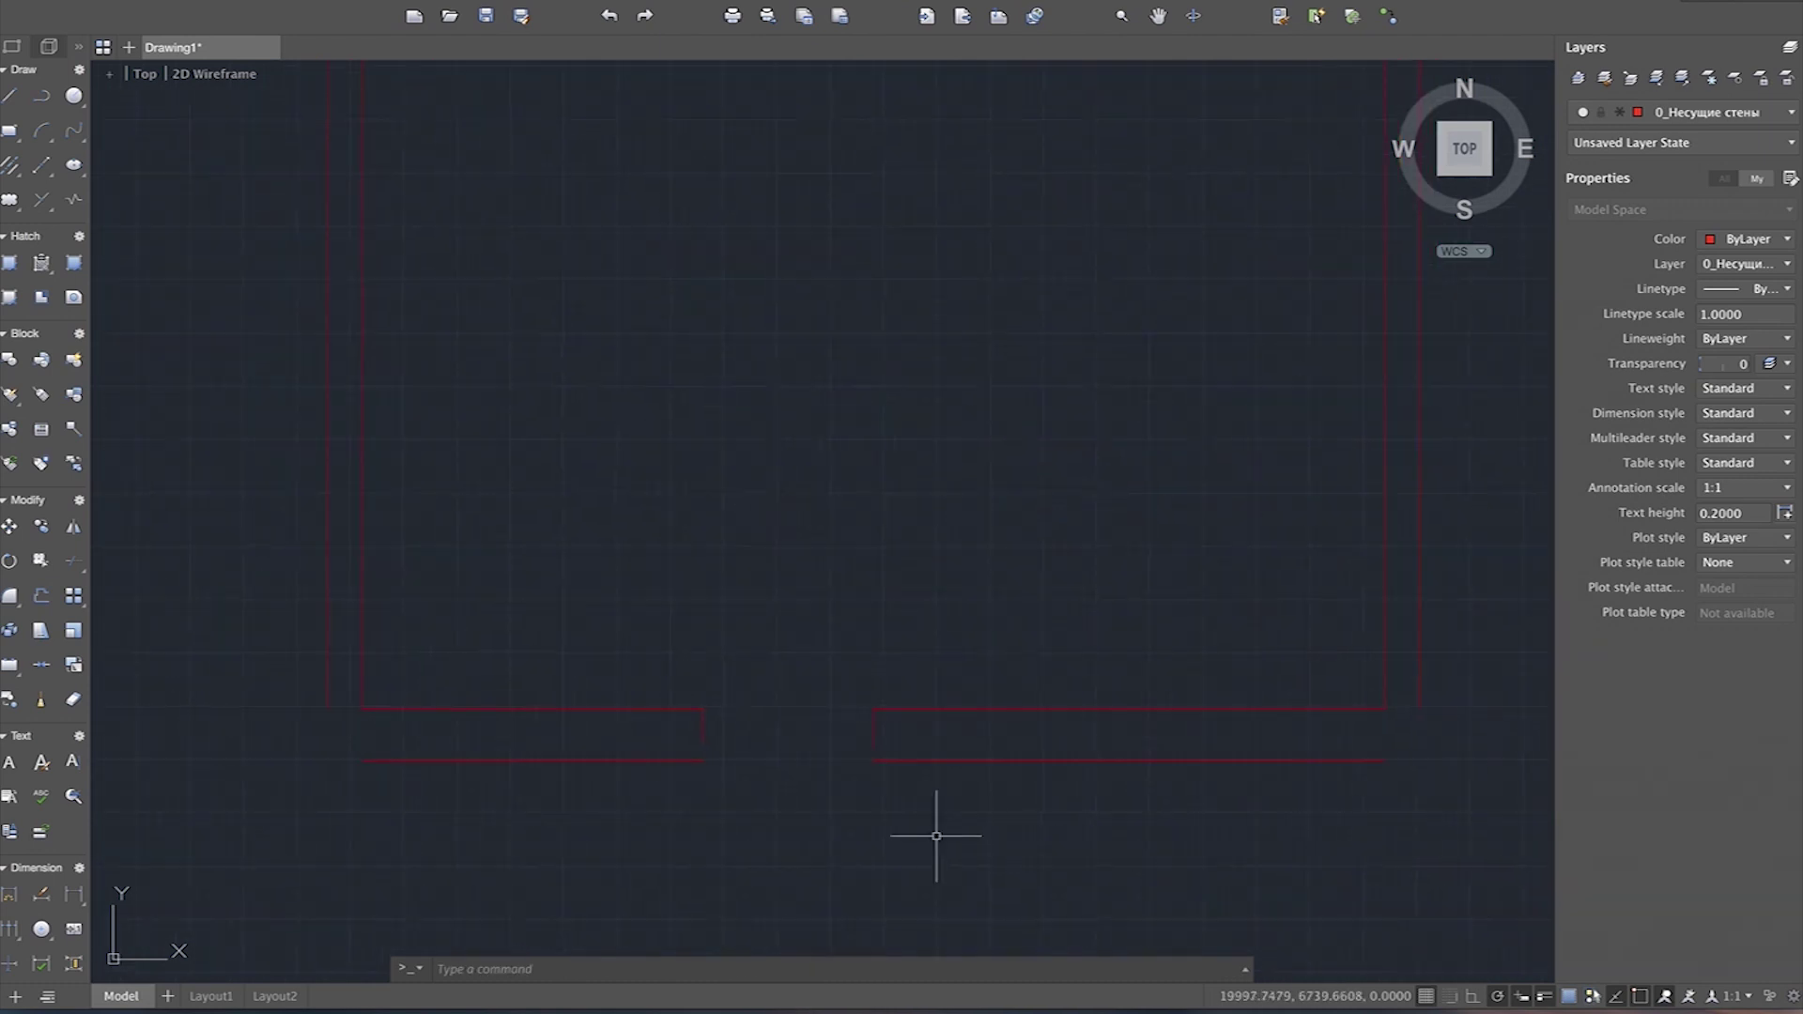
{"action": "scroll", "coordinate": [732, 757], "scroll_direction": "up", "scroll_amount": 2}
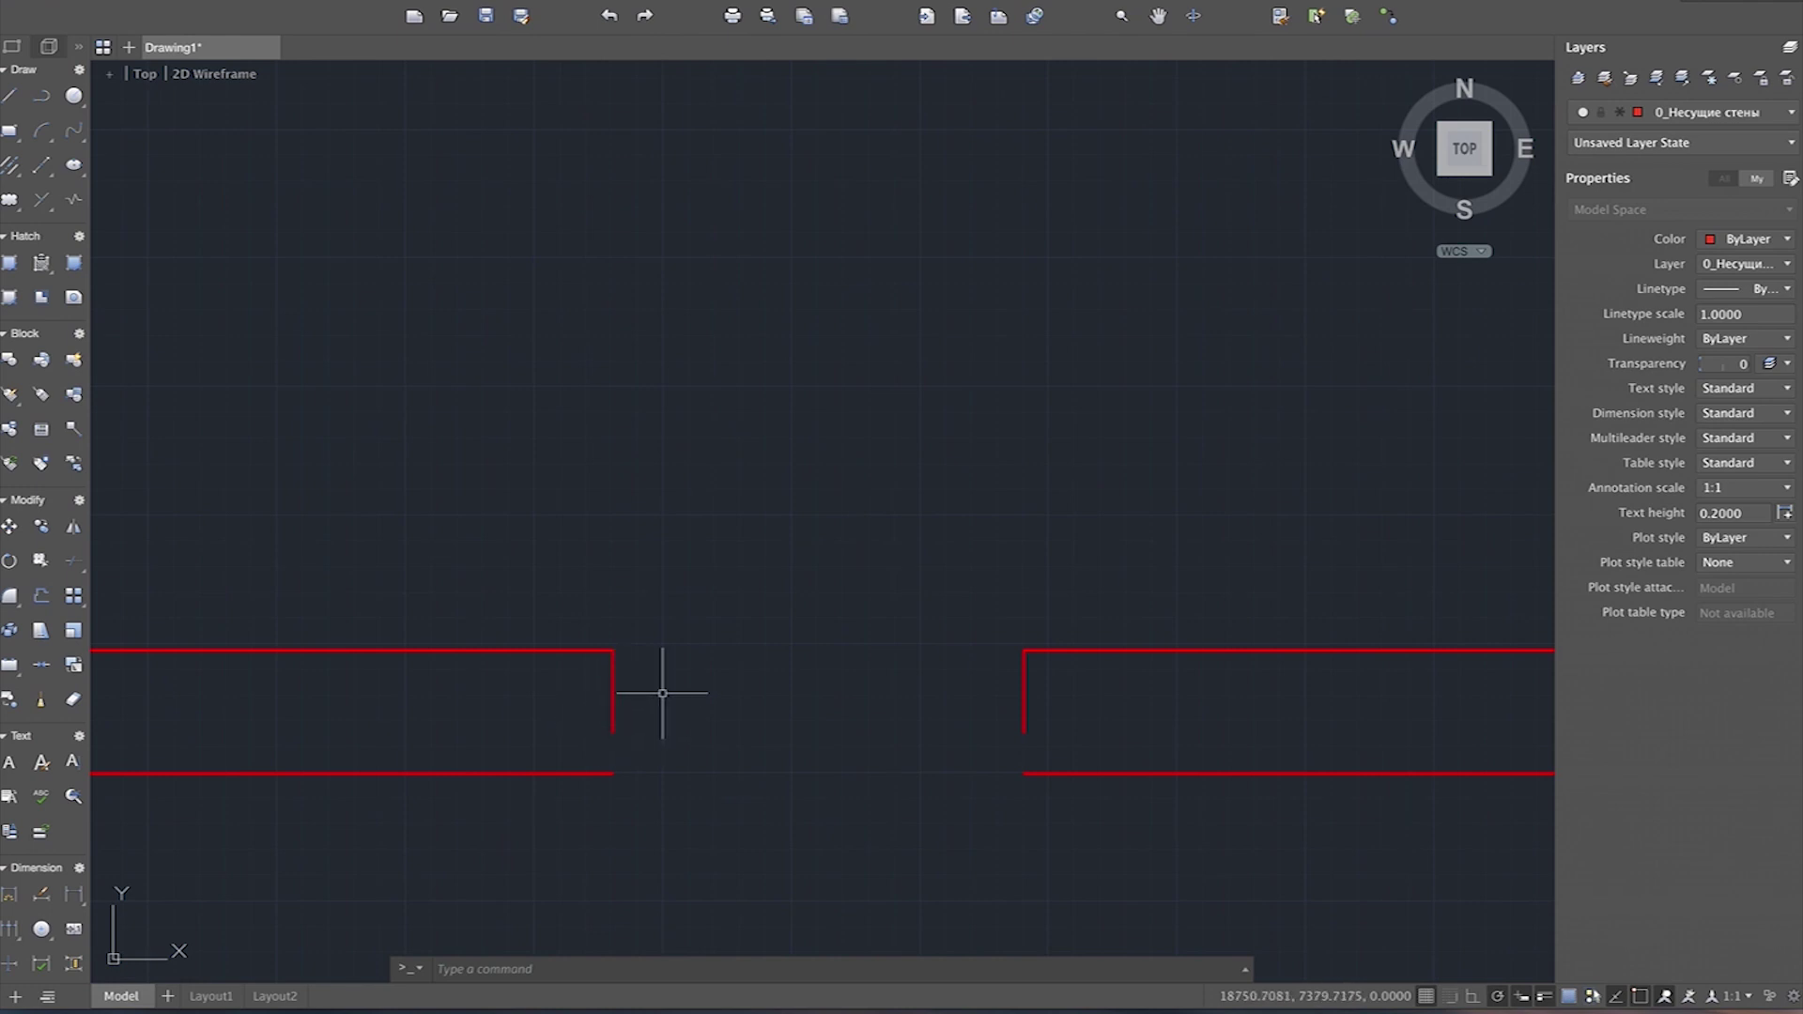
Step: Stretch the short wall ends on both sides of the doorway down to the lower wall
{"action": "left_click", "coordinate": [612, 692]}
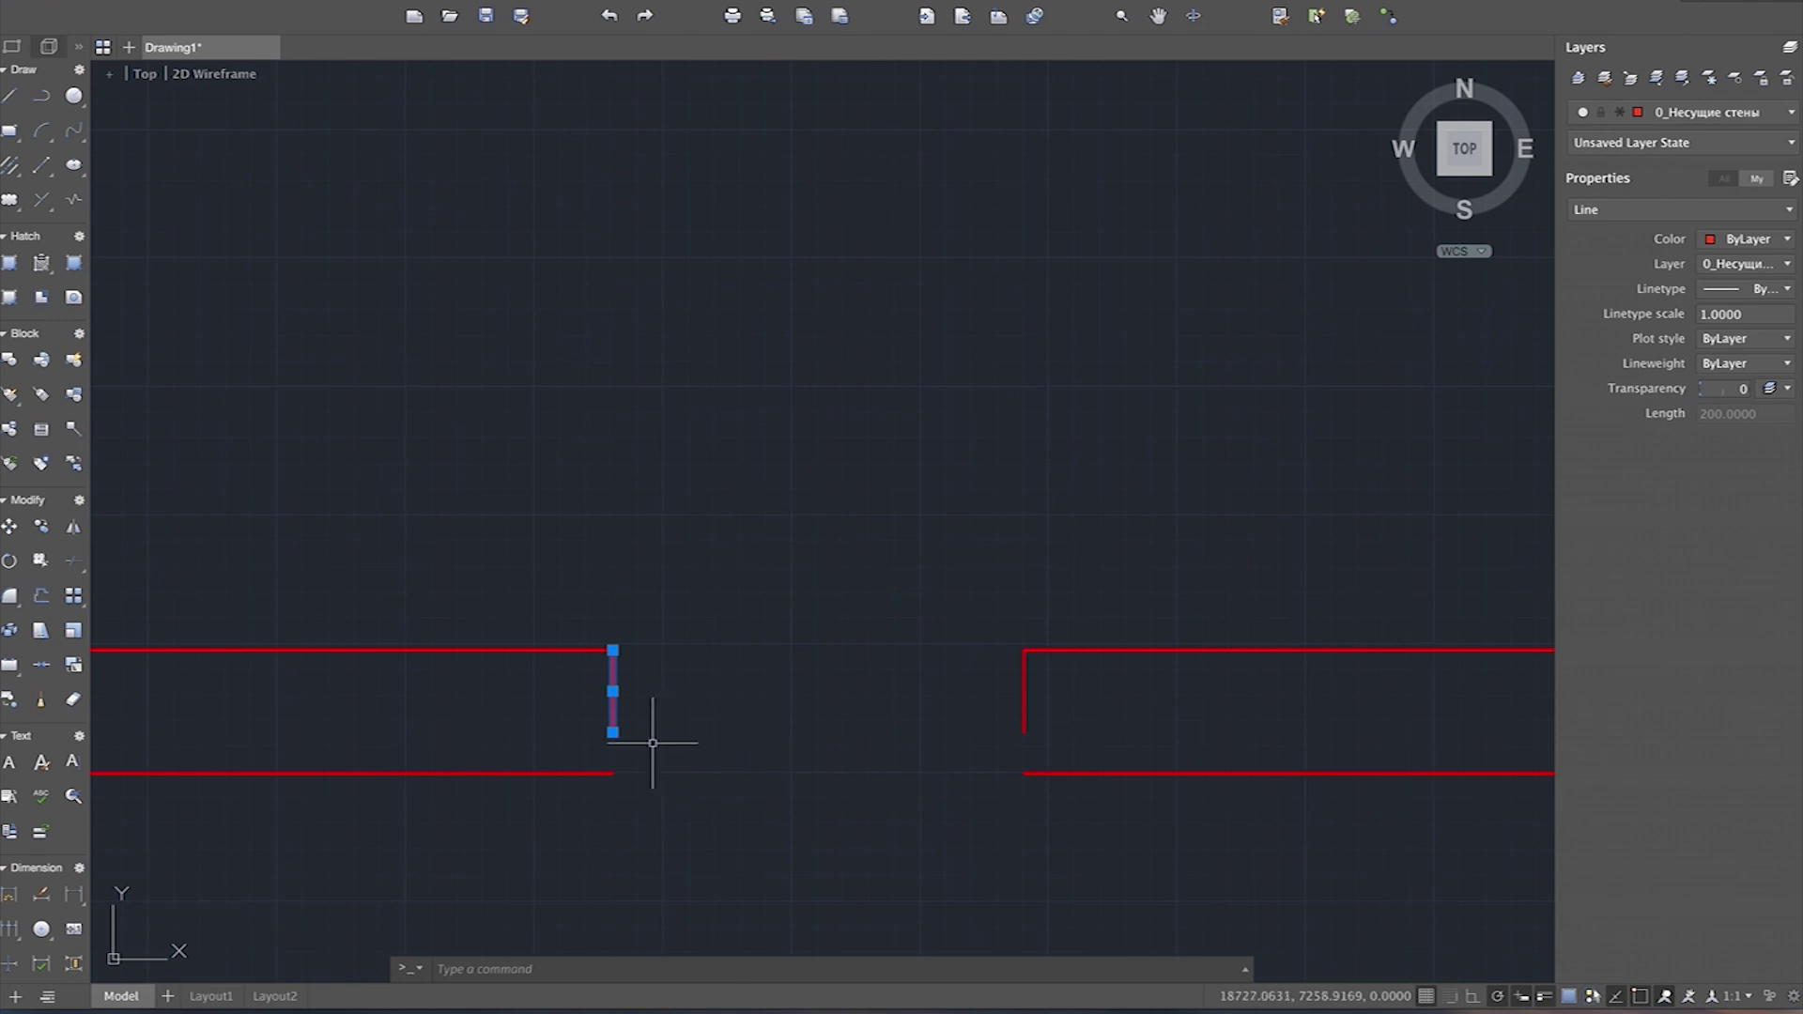
{"action": "left_click", "coordinate": [612, 773]}
{"action": "key", "text": "Escape"}
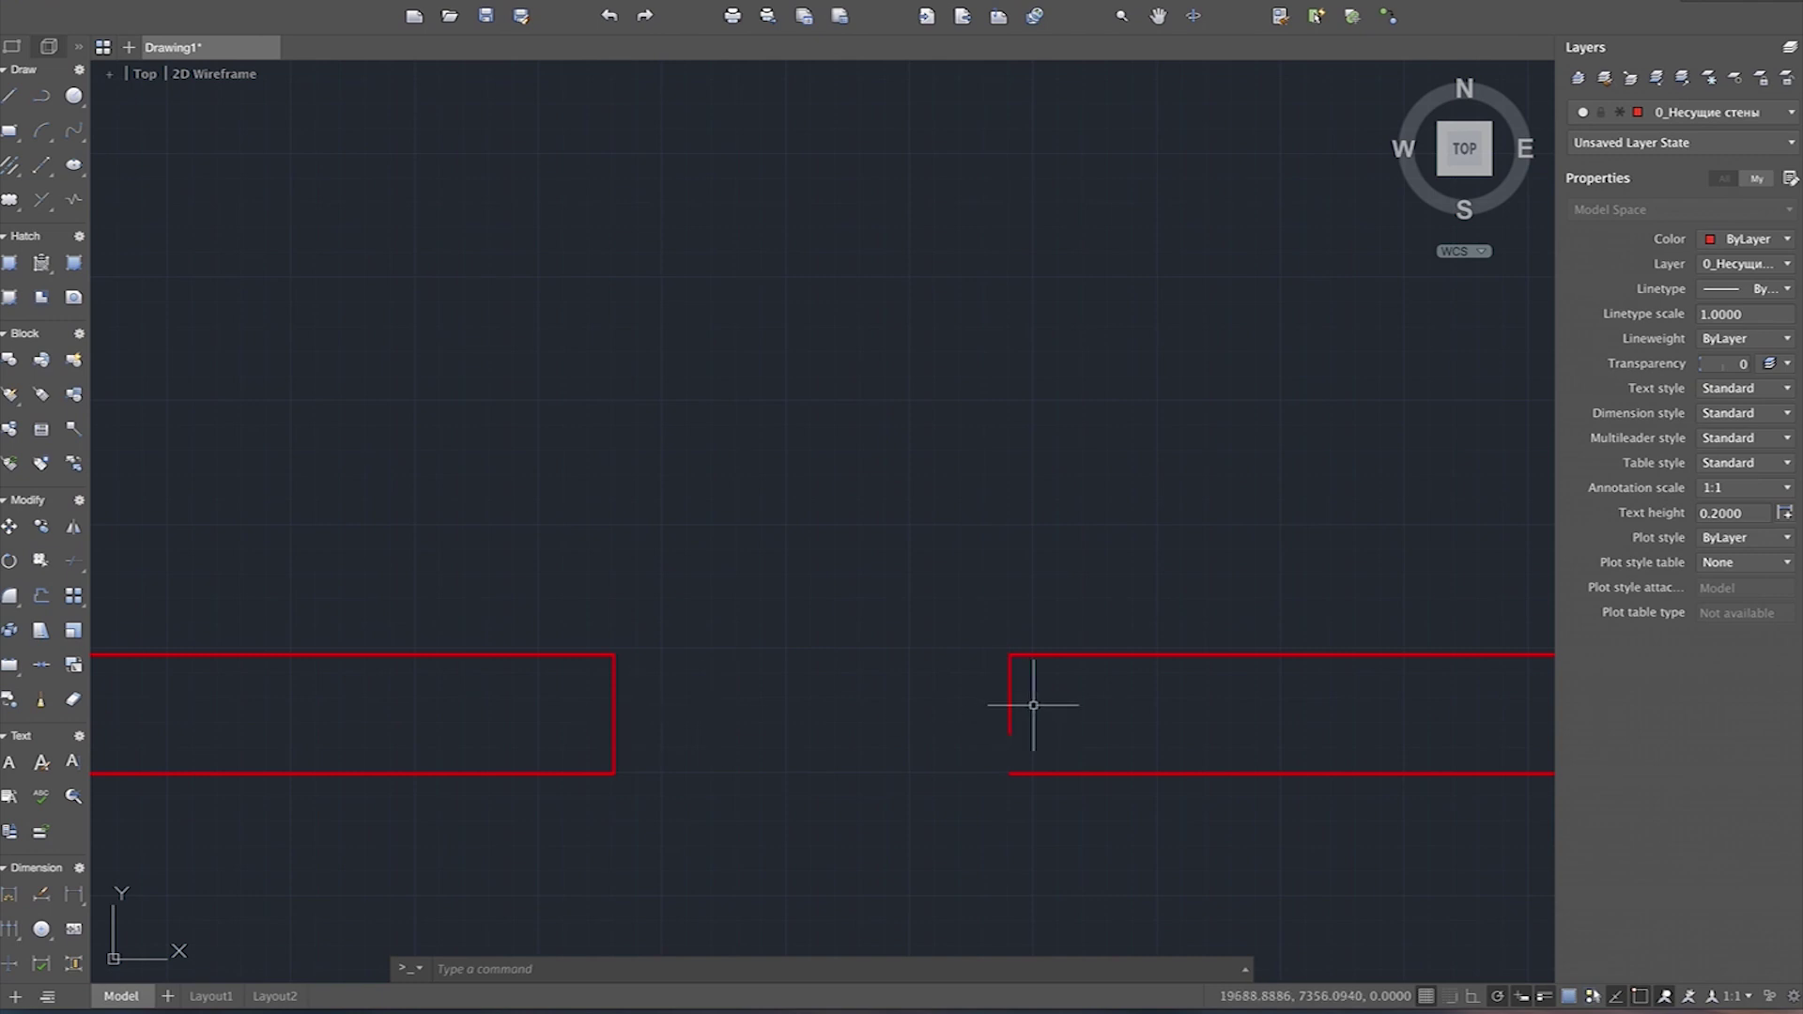
{"action": "left_click_drag", "start_coordinate": [1032, 716], "coordinate": [976, 746]}
{"action": "left_click", "coordinate": [1007, 734]}
{"action": "left_click", "coordinate": [1001, 766]}
{"action": "scroll", "coordinate": [866, 733], "scroll_direction": "down", "scroll_amount": 5}
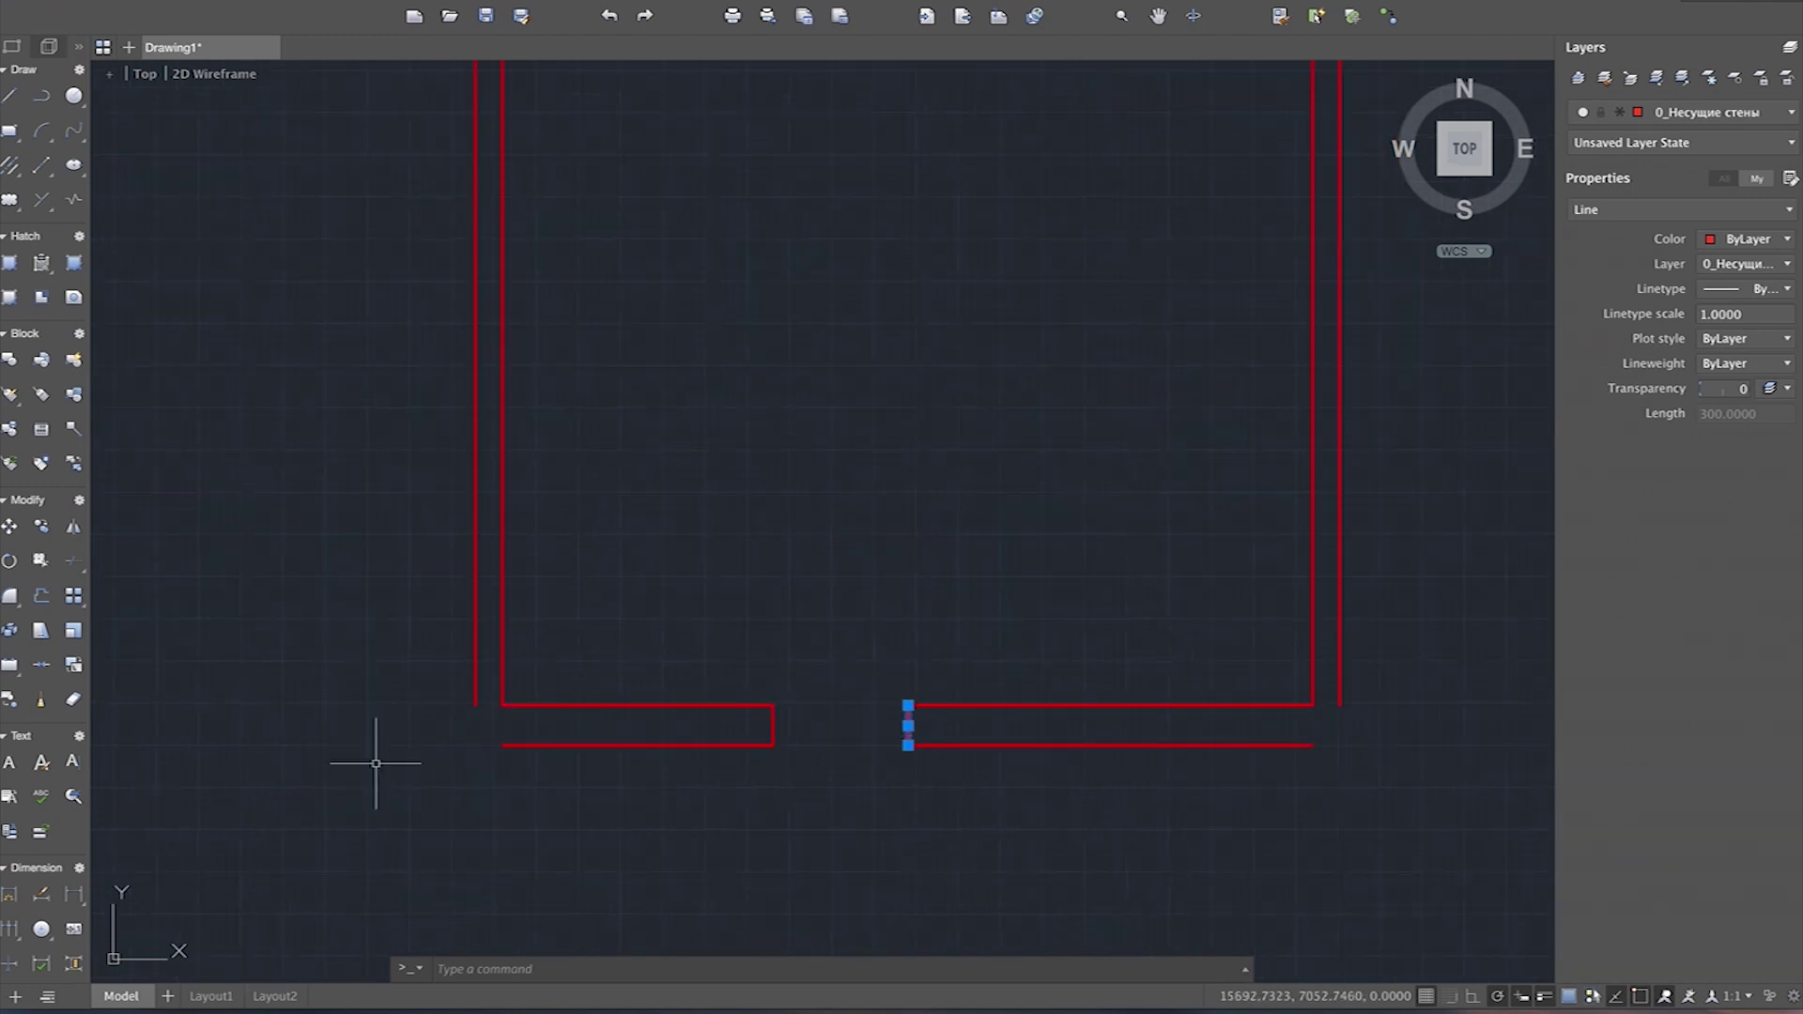
{"action": "scroll", "coordinate": [387, 762], "scroll_direction": "up", "scroll_amount": 3}
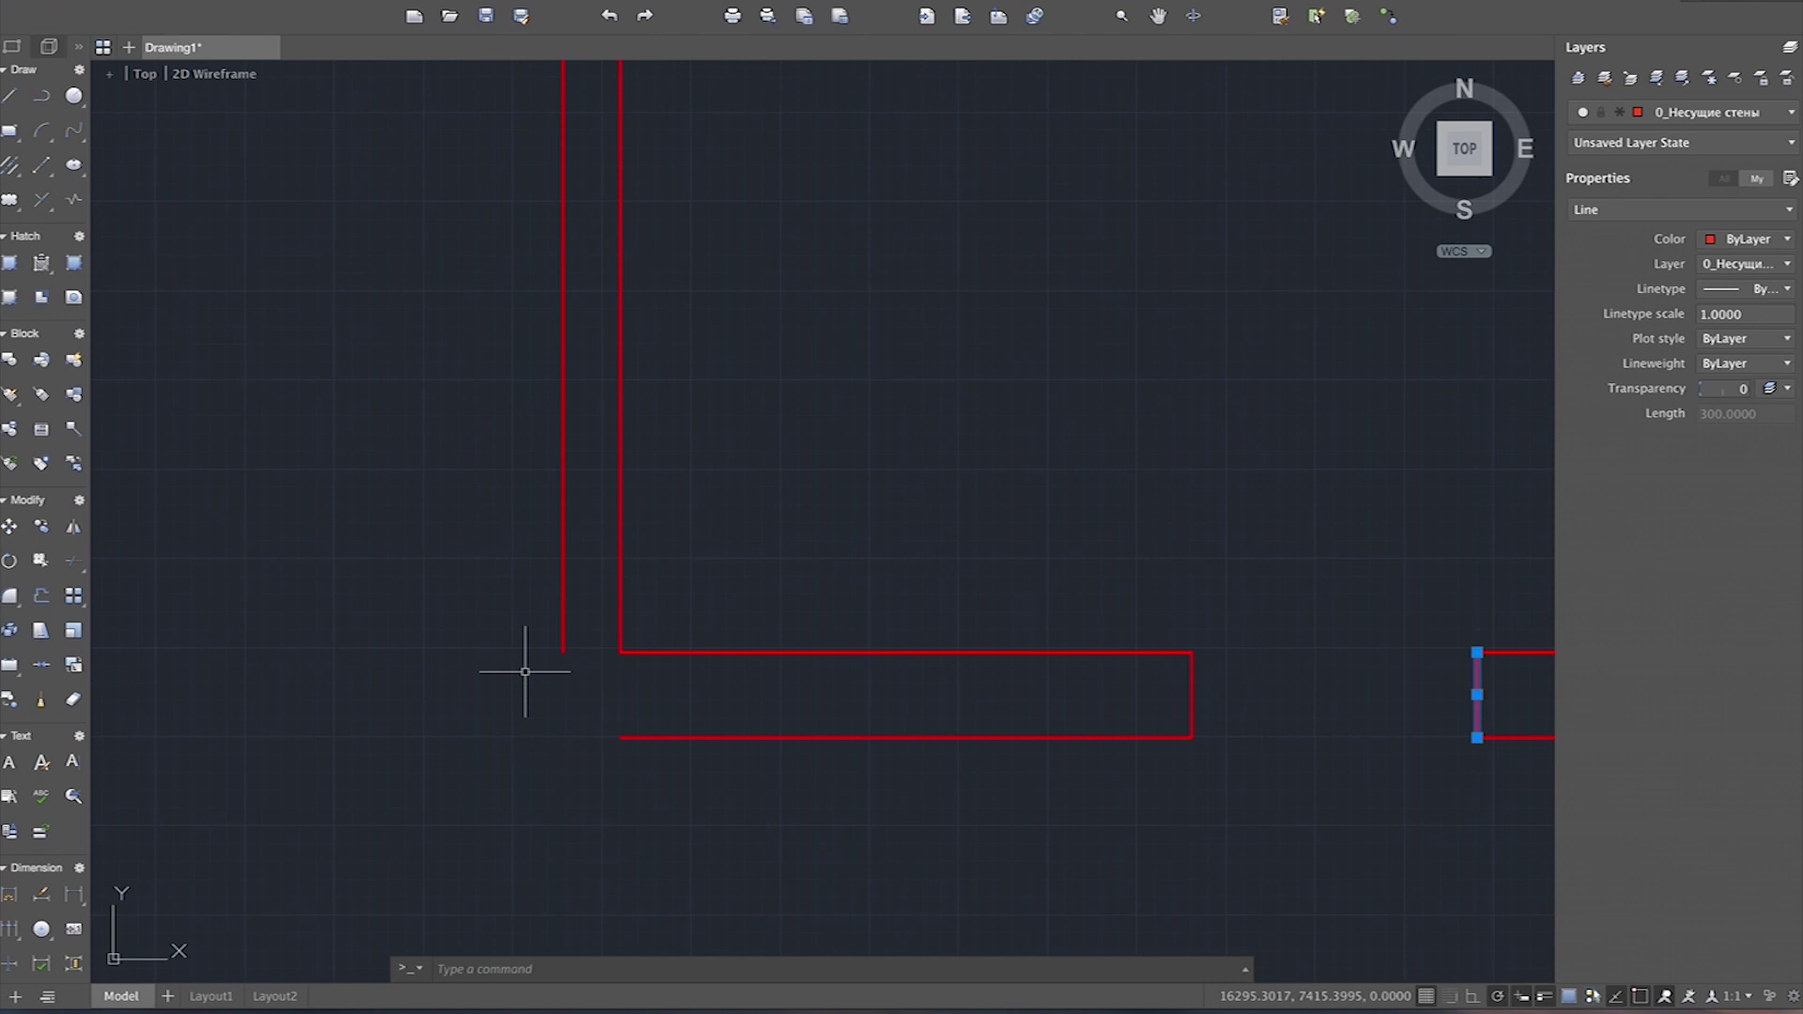
Step: Grip-stretch the left vertical and bottom wall lines so they meet at the lower-left corner
{"action": "left_click", "coordinate": [581, 634]}
{"action": "left_click", "coordinate": [535, 692]}
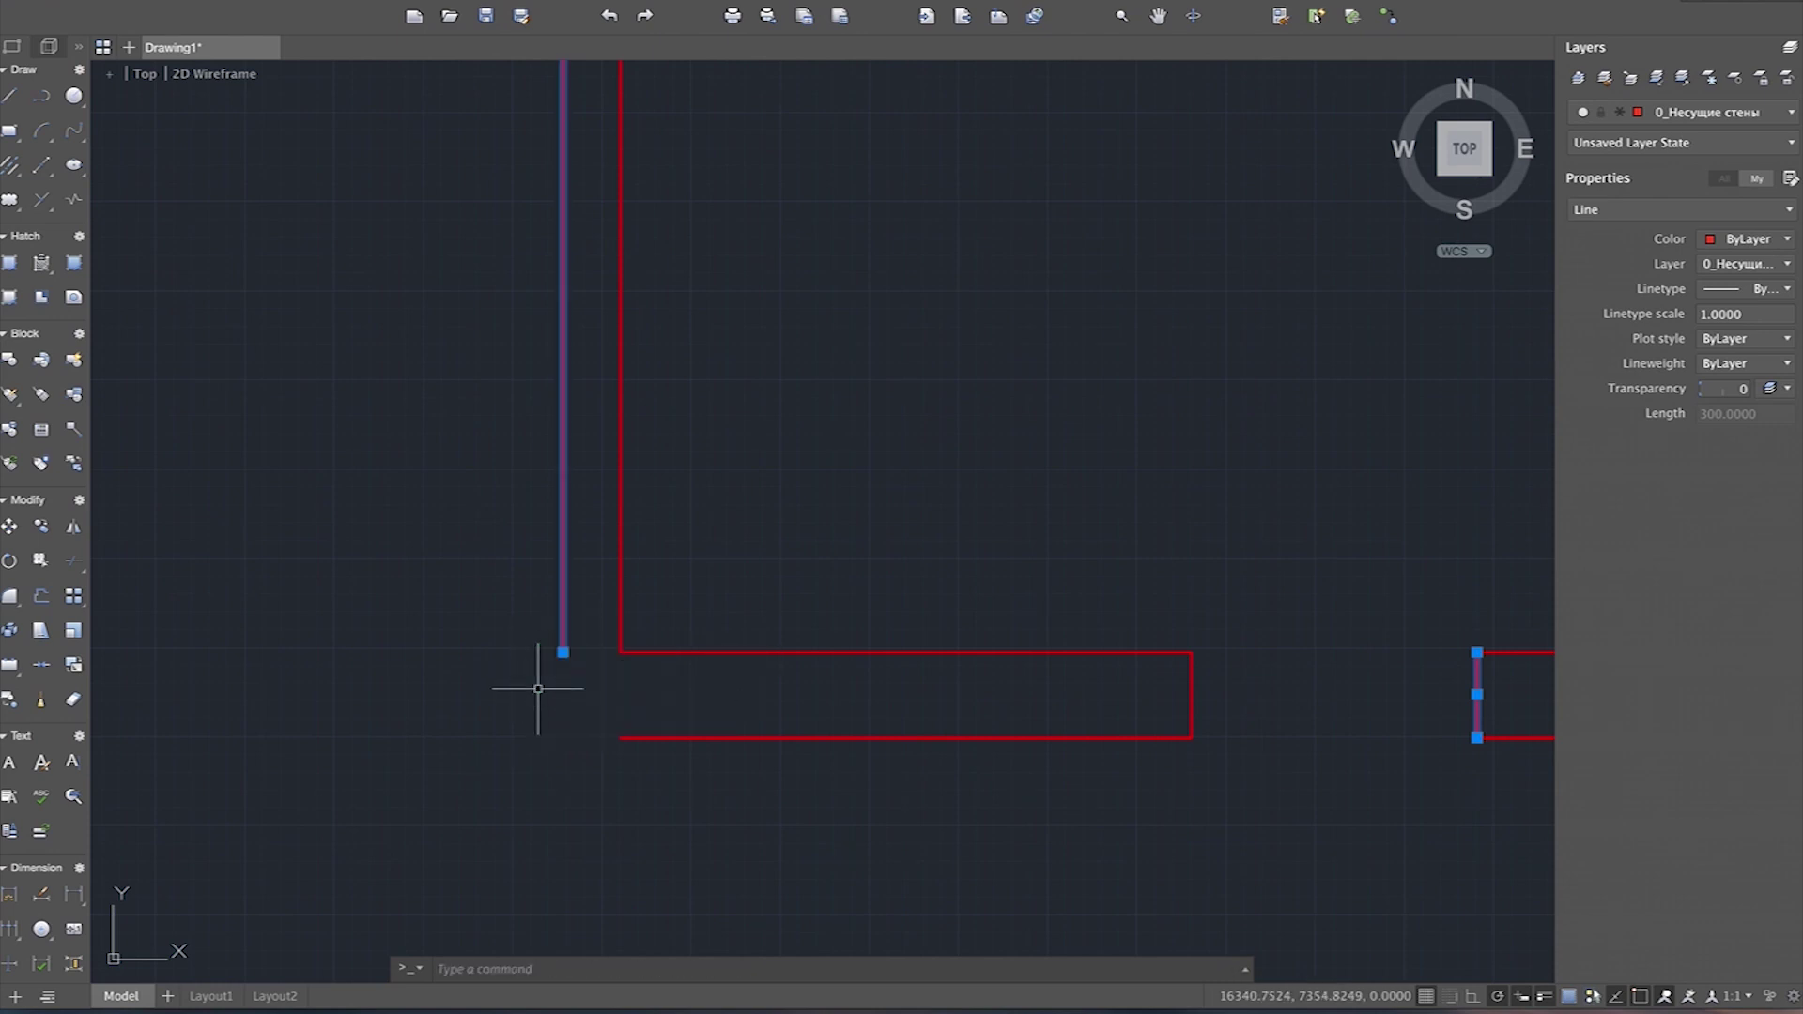
{"action": "scroll", "coordinate": [562, 652], "scroll_direction": "down", "scroll_amount": 1}
{"action": "left_click", "coordinate": [562, 652]}
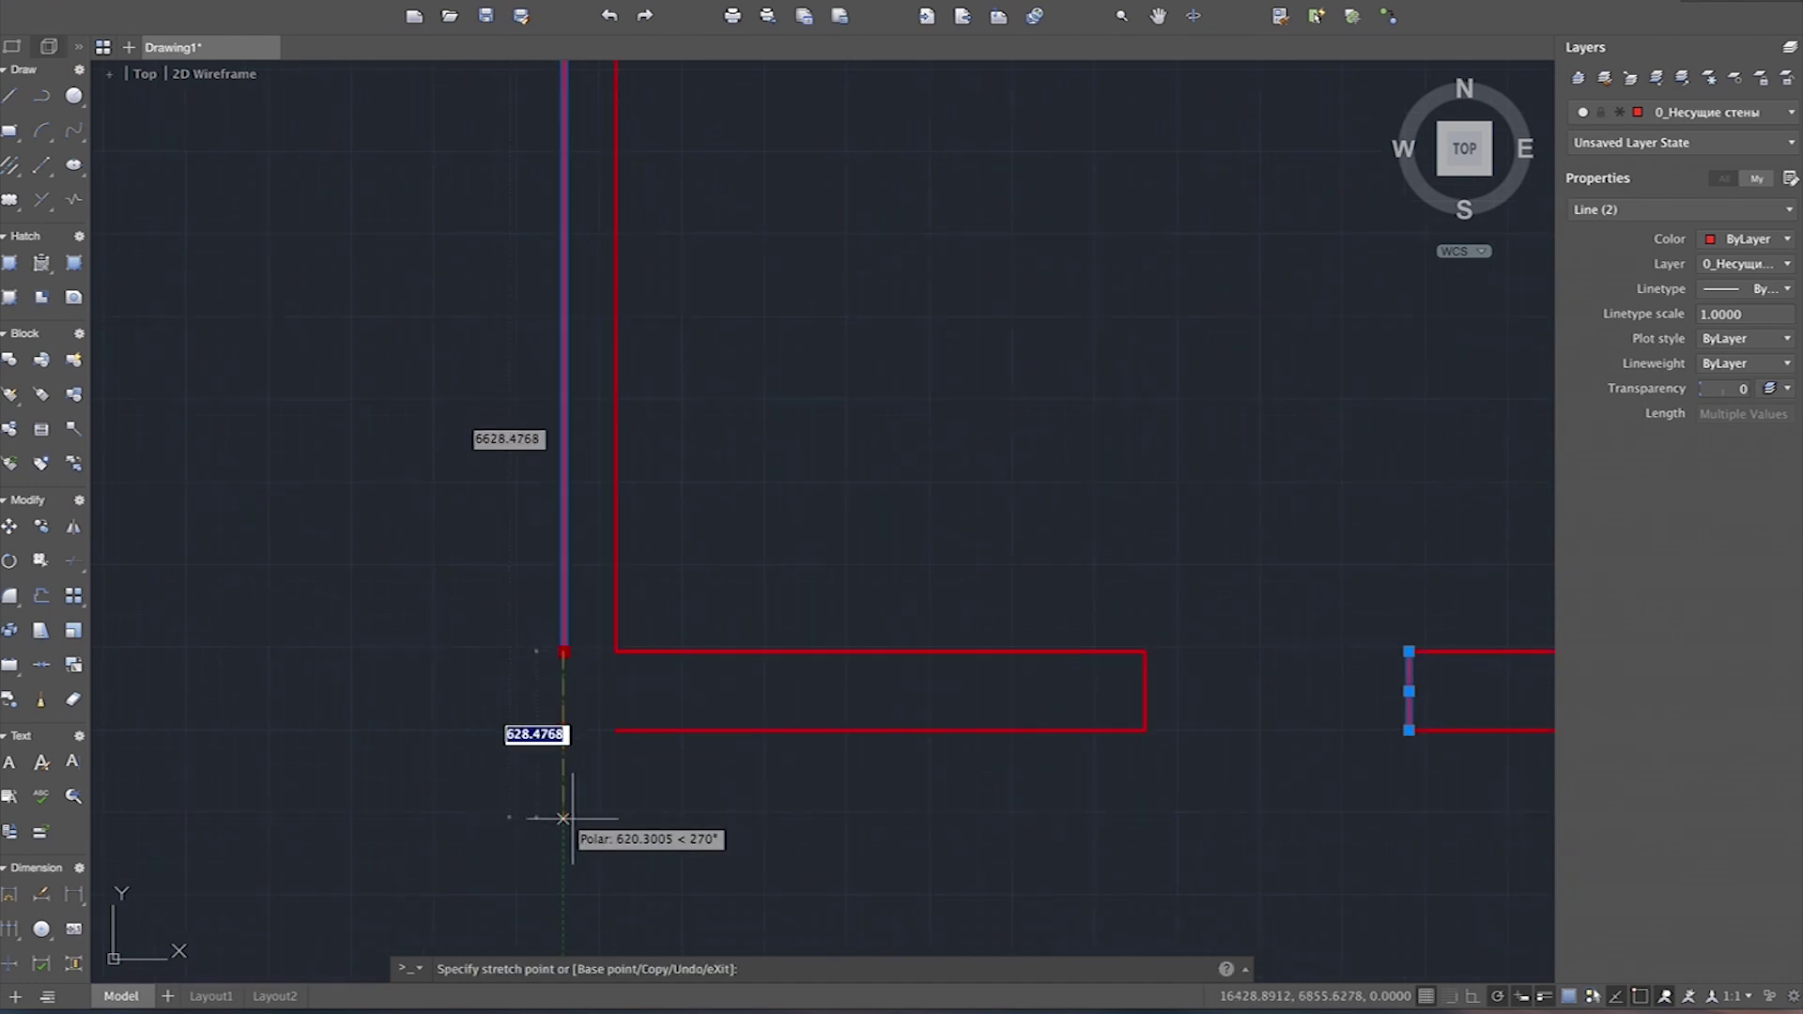
{"action": "left_click", "coordinate": [572, 818]}
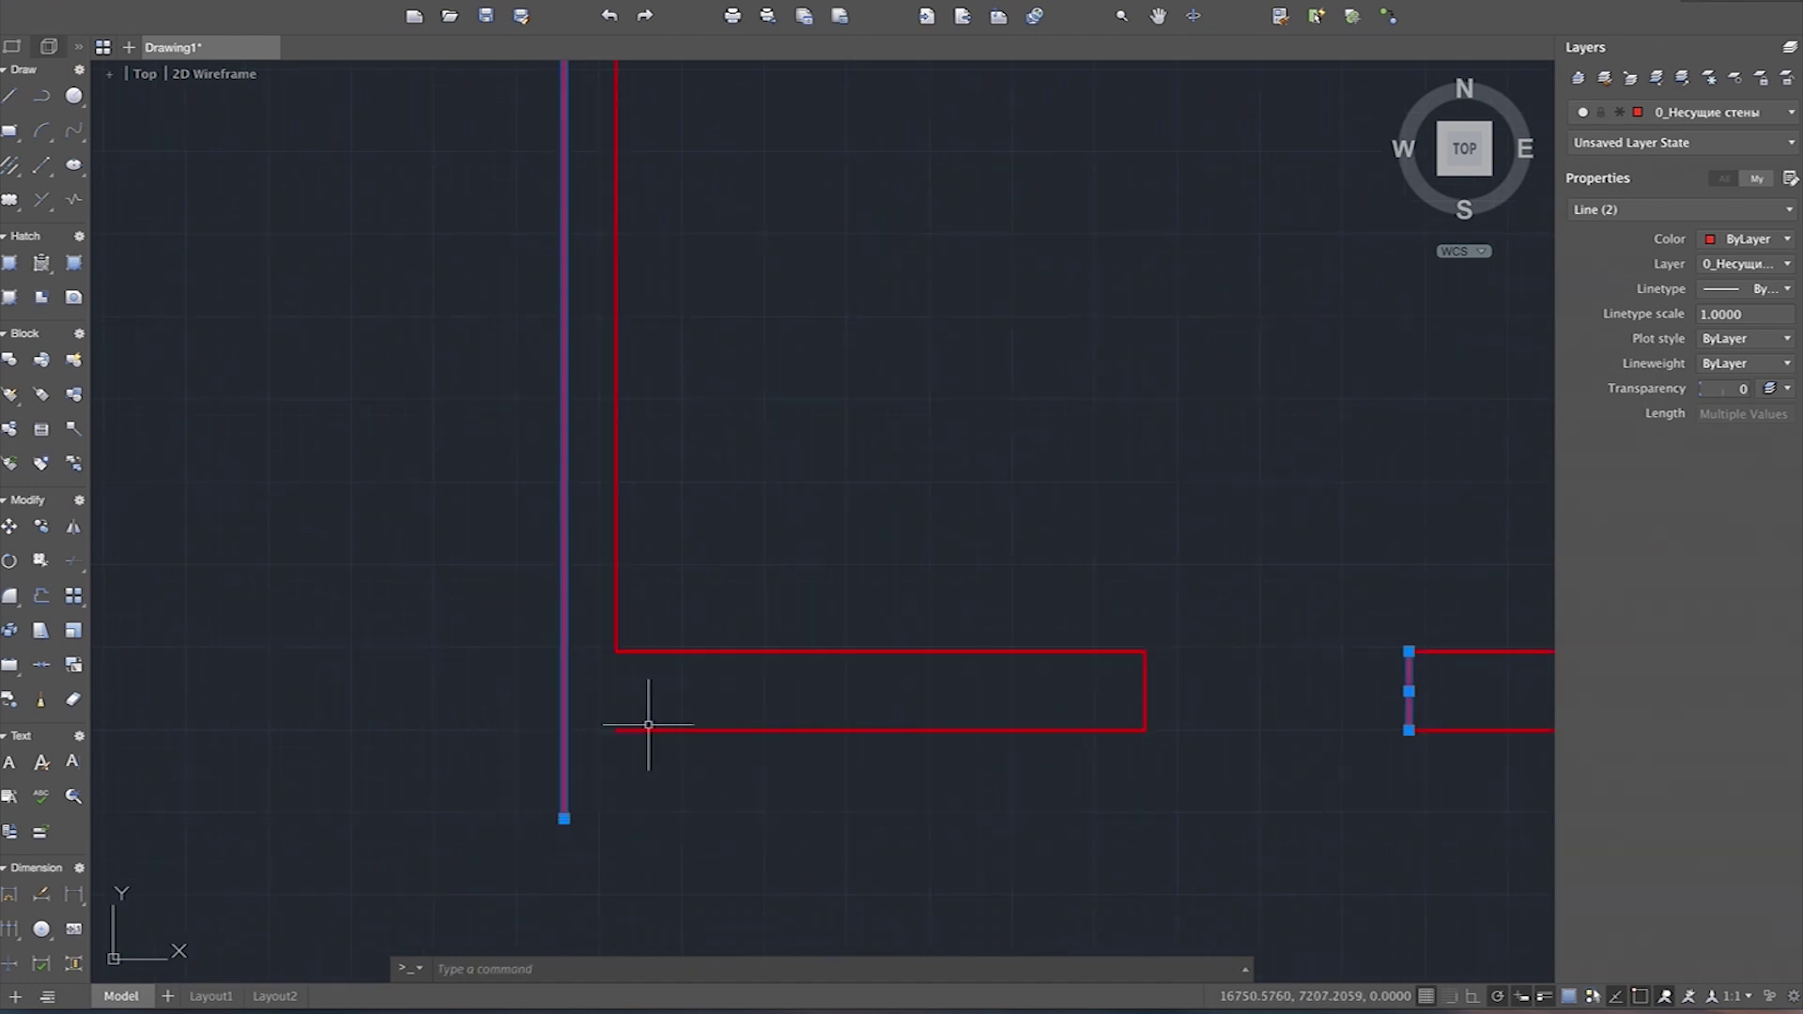
{"action": "left_click", "coordinate": [656, 713]}
{"action": "left_click", "coordinate": [583, 785]}
{"action": "left_click", "coordinate": [615, 730]}
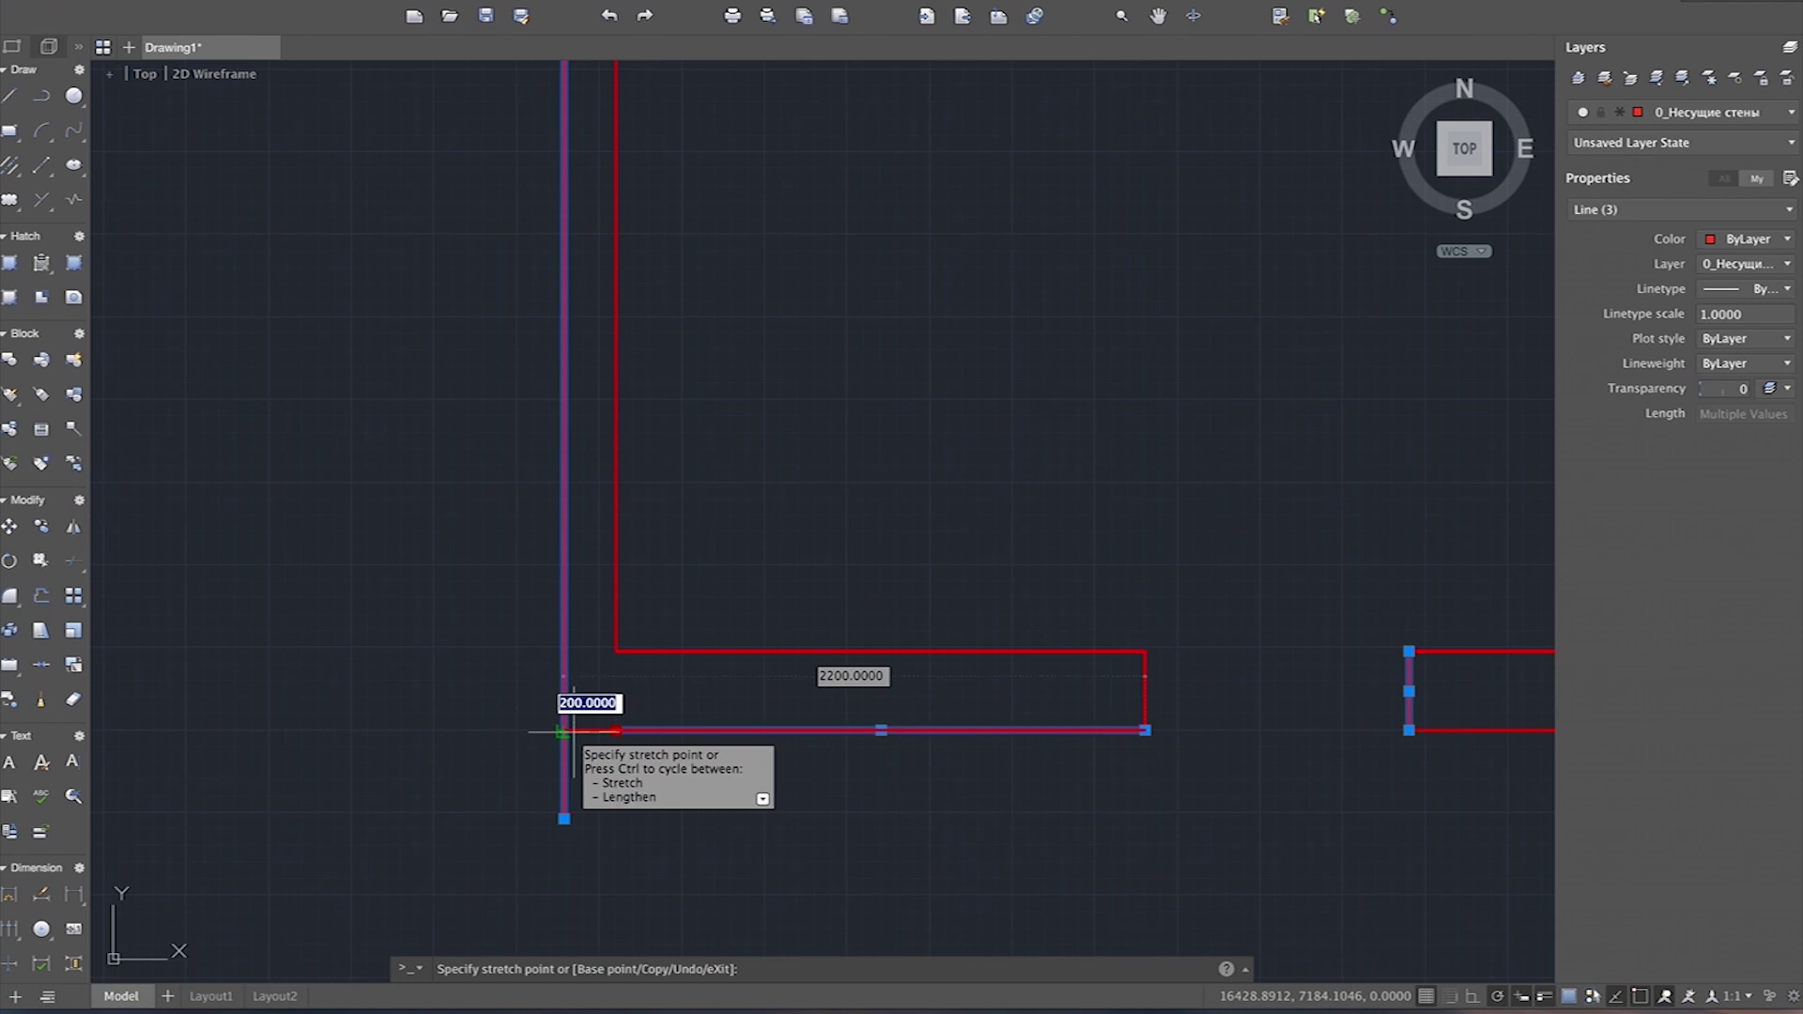
{"action": "left_click", "coordinate": [563, 818]}
{"action": "left_click", "coordinate": [563, 730]}
{"action": "scroll", "coordinate": [519, 760], "scroll_direction": "down", "scroll_amount": 5}
{"action": "key", "text": "Escape"}
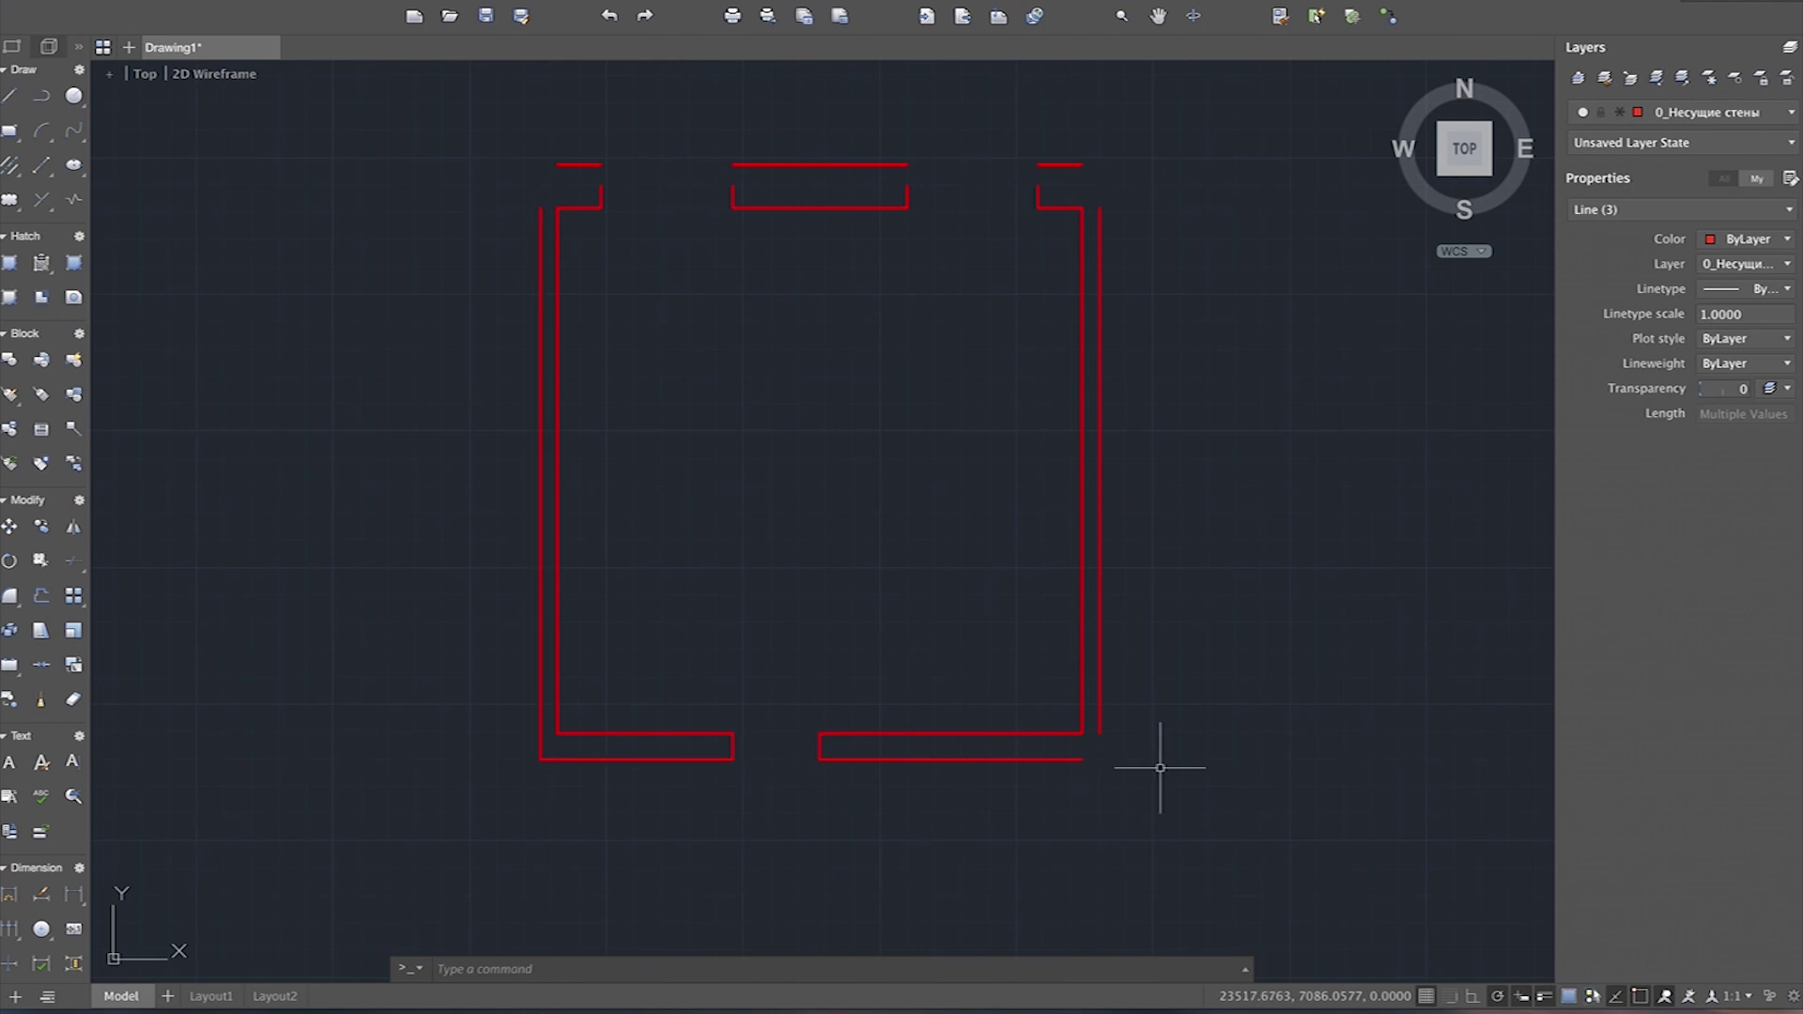
Step: Grip the right vertical wall line's lower end and set polar tracking to 45° increments
{"action": "left_click", "coordinate": [920, 692]}
{"action": "left_click", "coordinate": [920, 692]}
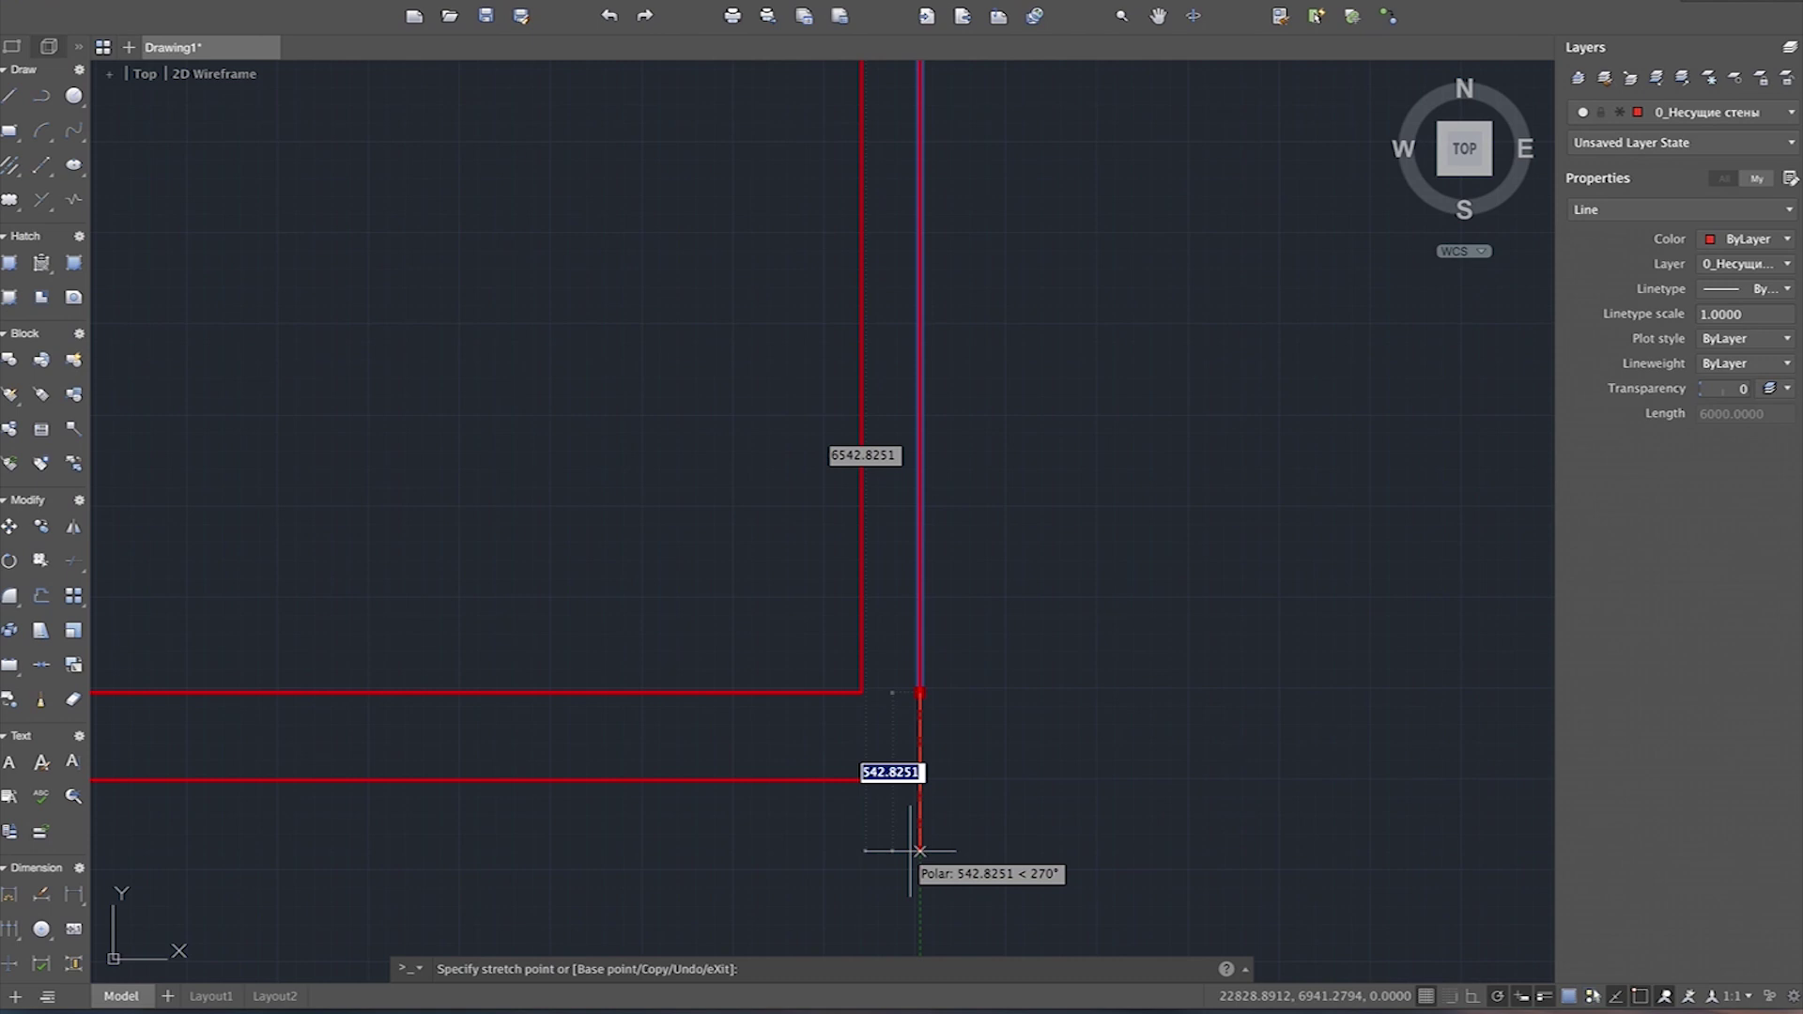
{"action": "left_click", "coordinate": [1614, 1001]}
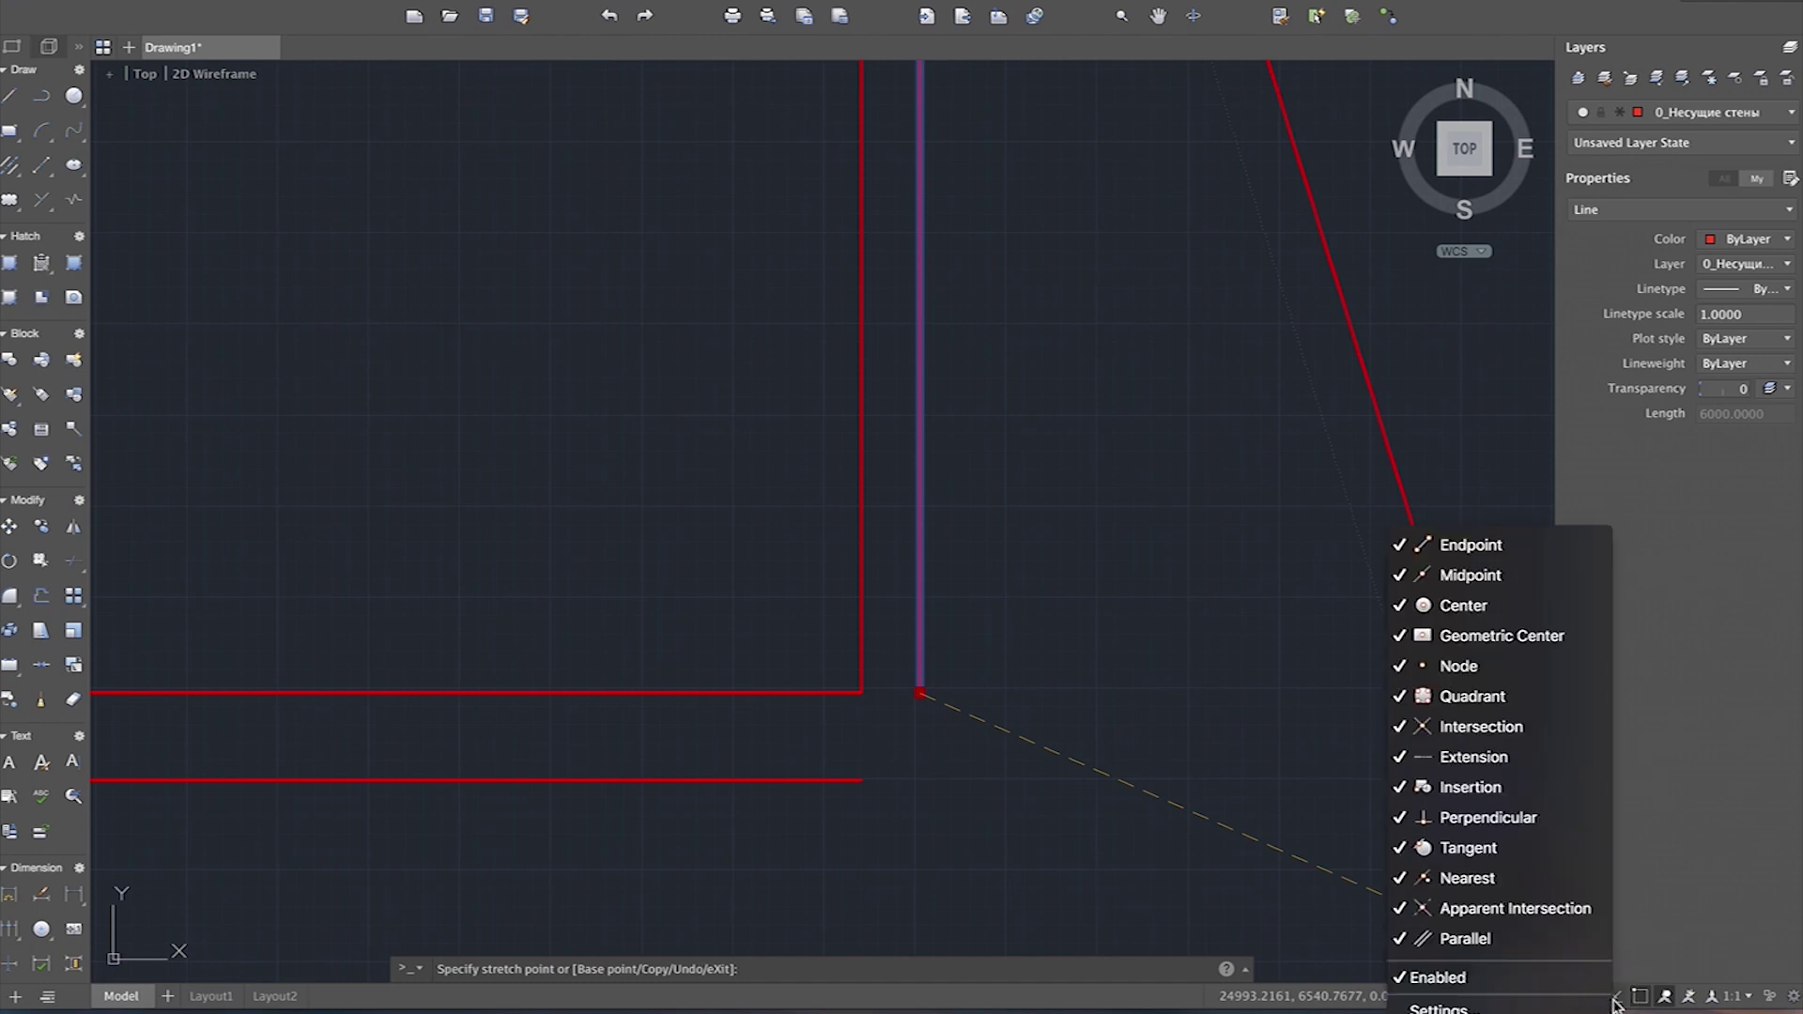
{"action": "left_click", "coordinate": [1614, 1001]}
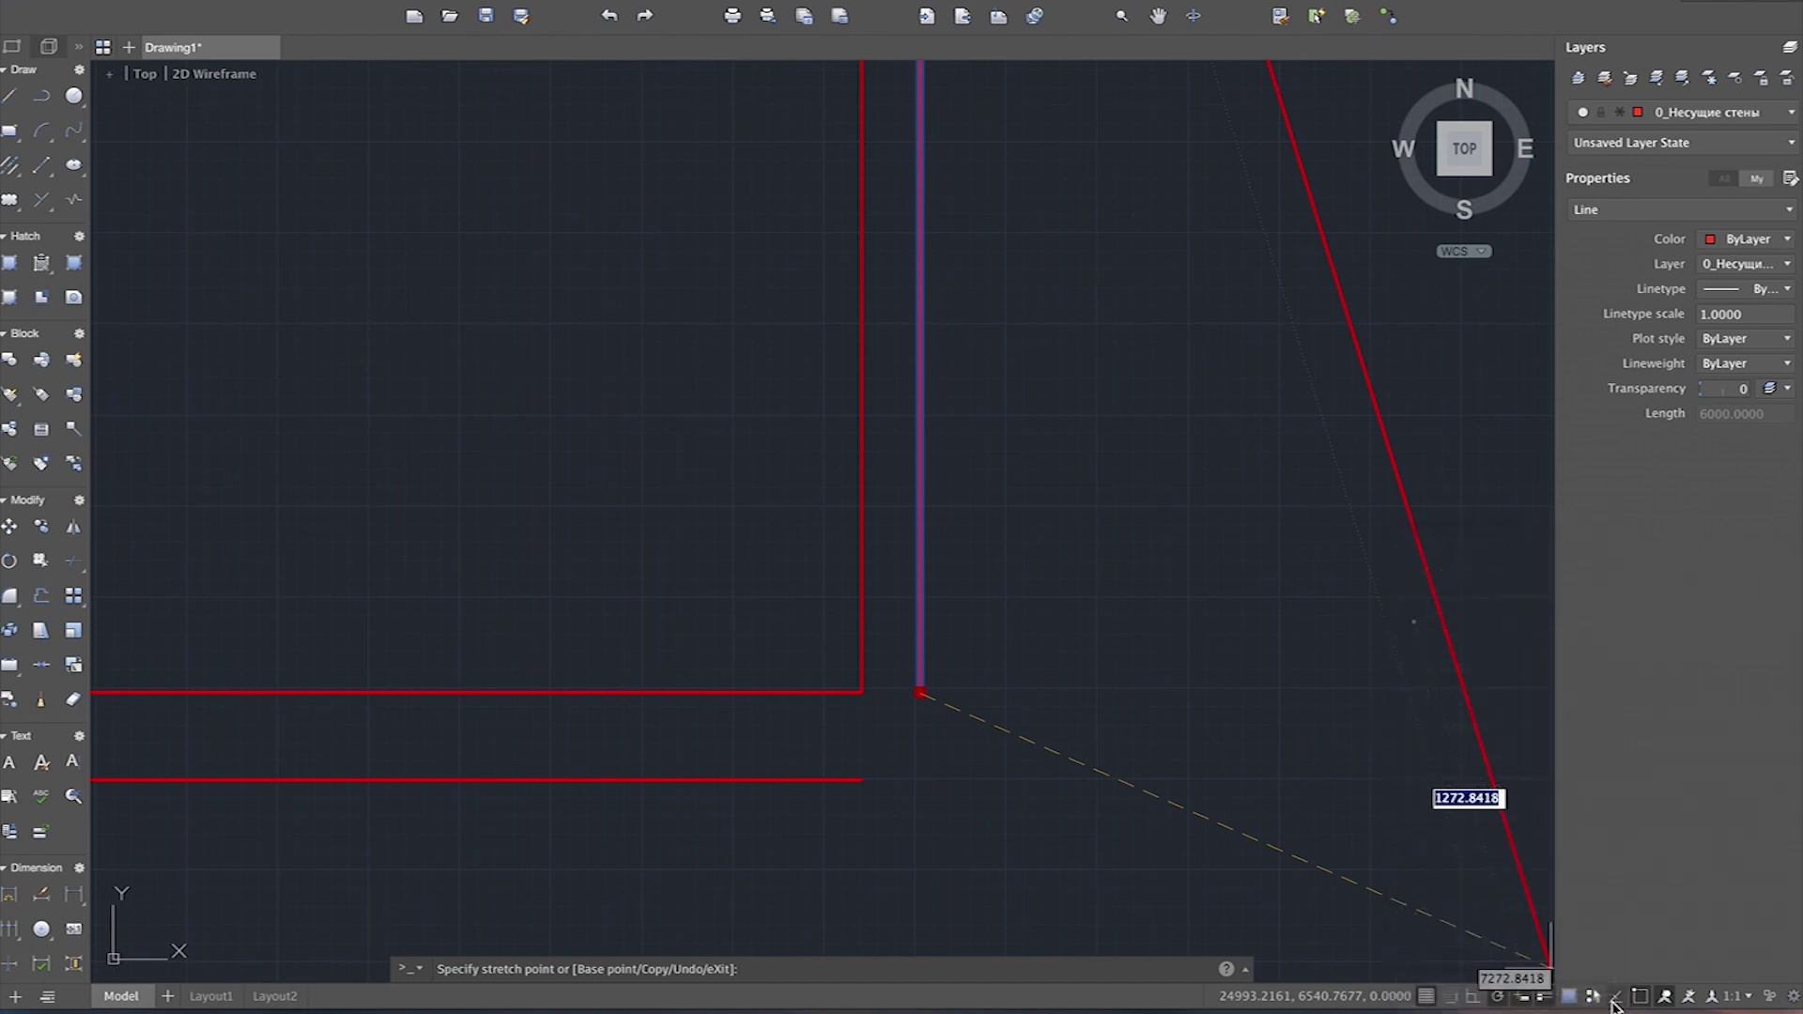
{"action": "left_click", "coordinate": [1495, 1001]}
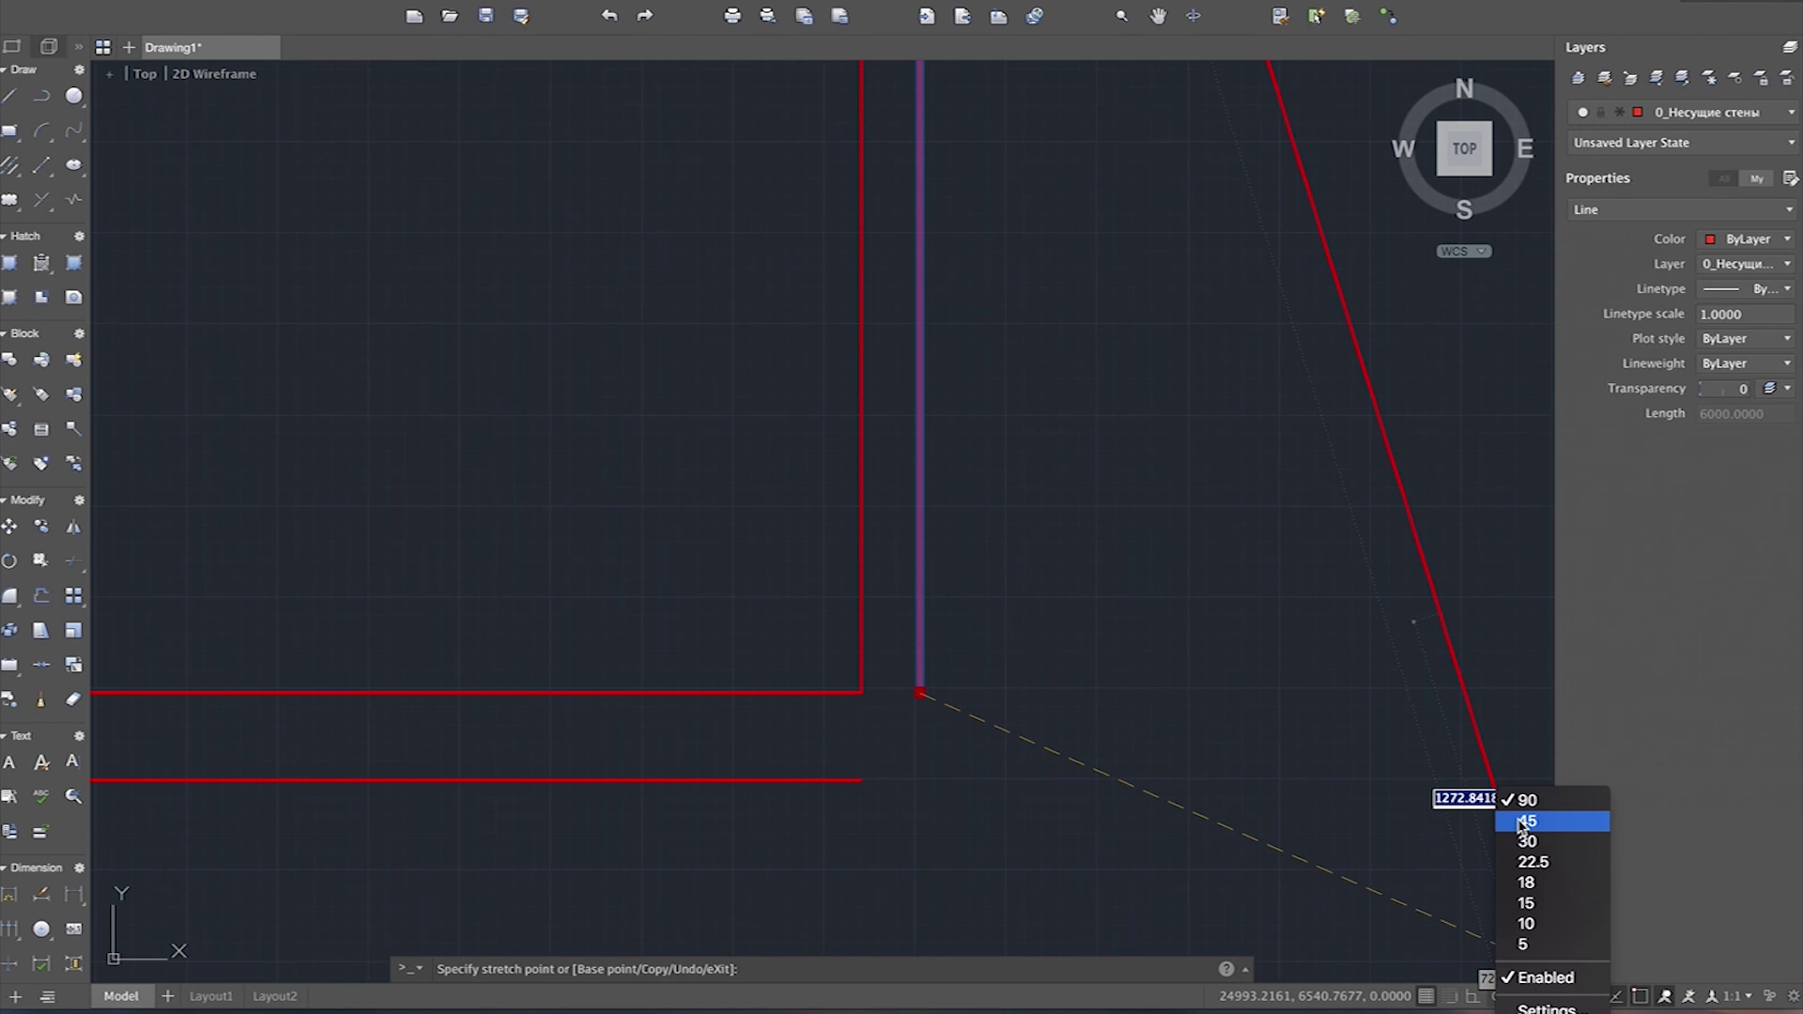
{"action": "left_click", "coordinate": [1523, 823]}
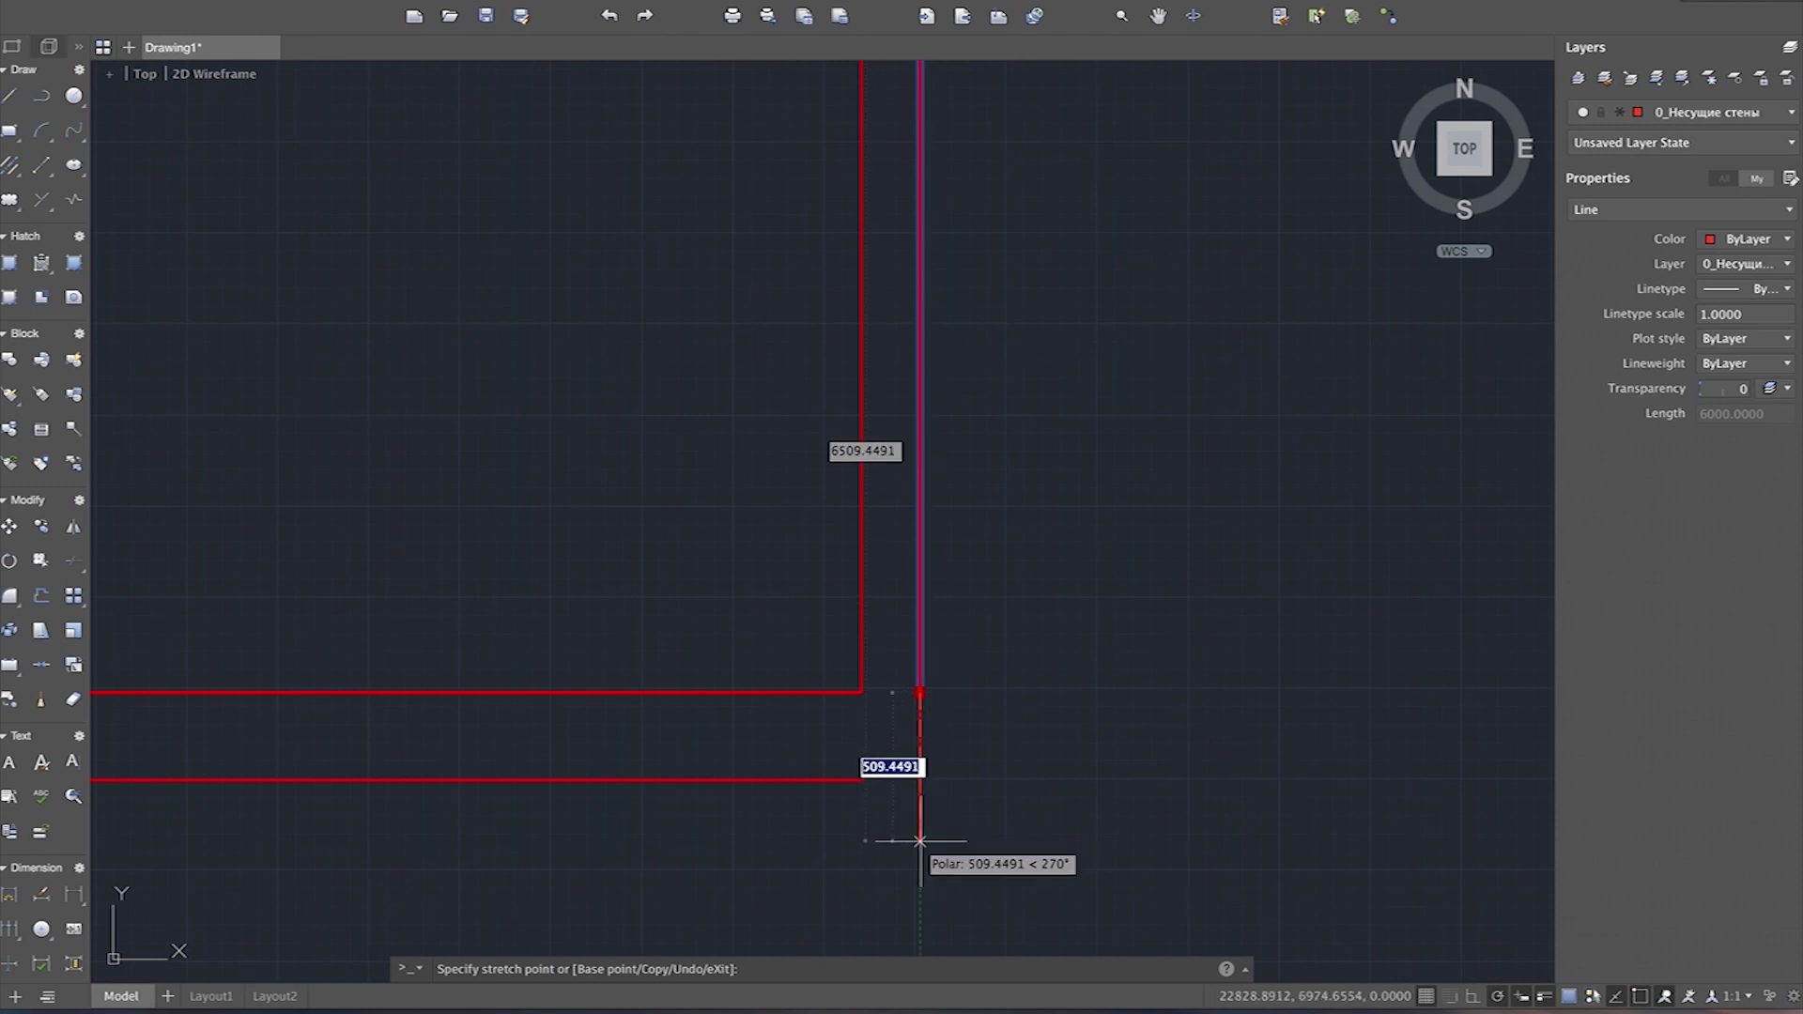
Step: Drop the vertical line's end below the bottom wall and join the horizontal line's right end to it
{"action": "left_click", "coordinate": [919, 841]}
{"action": "left_click", "coordinate": [880, 765]}
{"action": "left_click", "coordinate": [818, 804]}
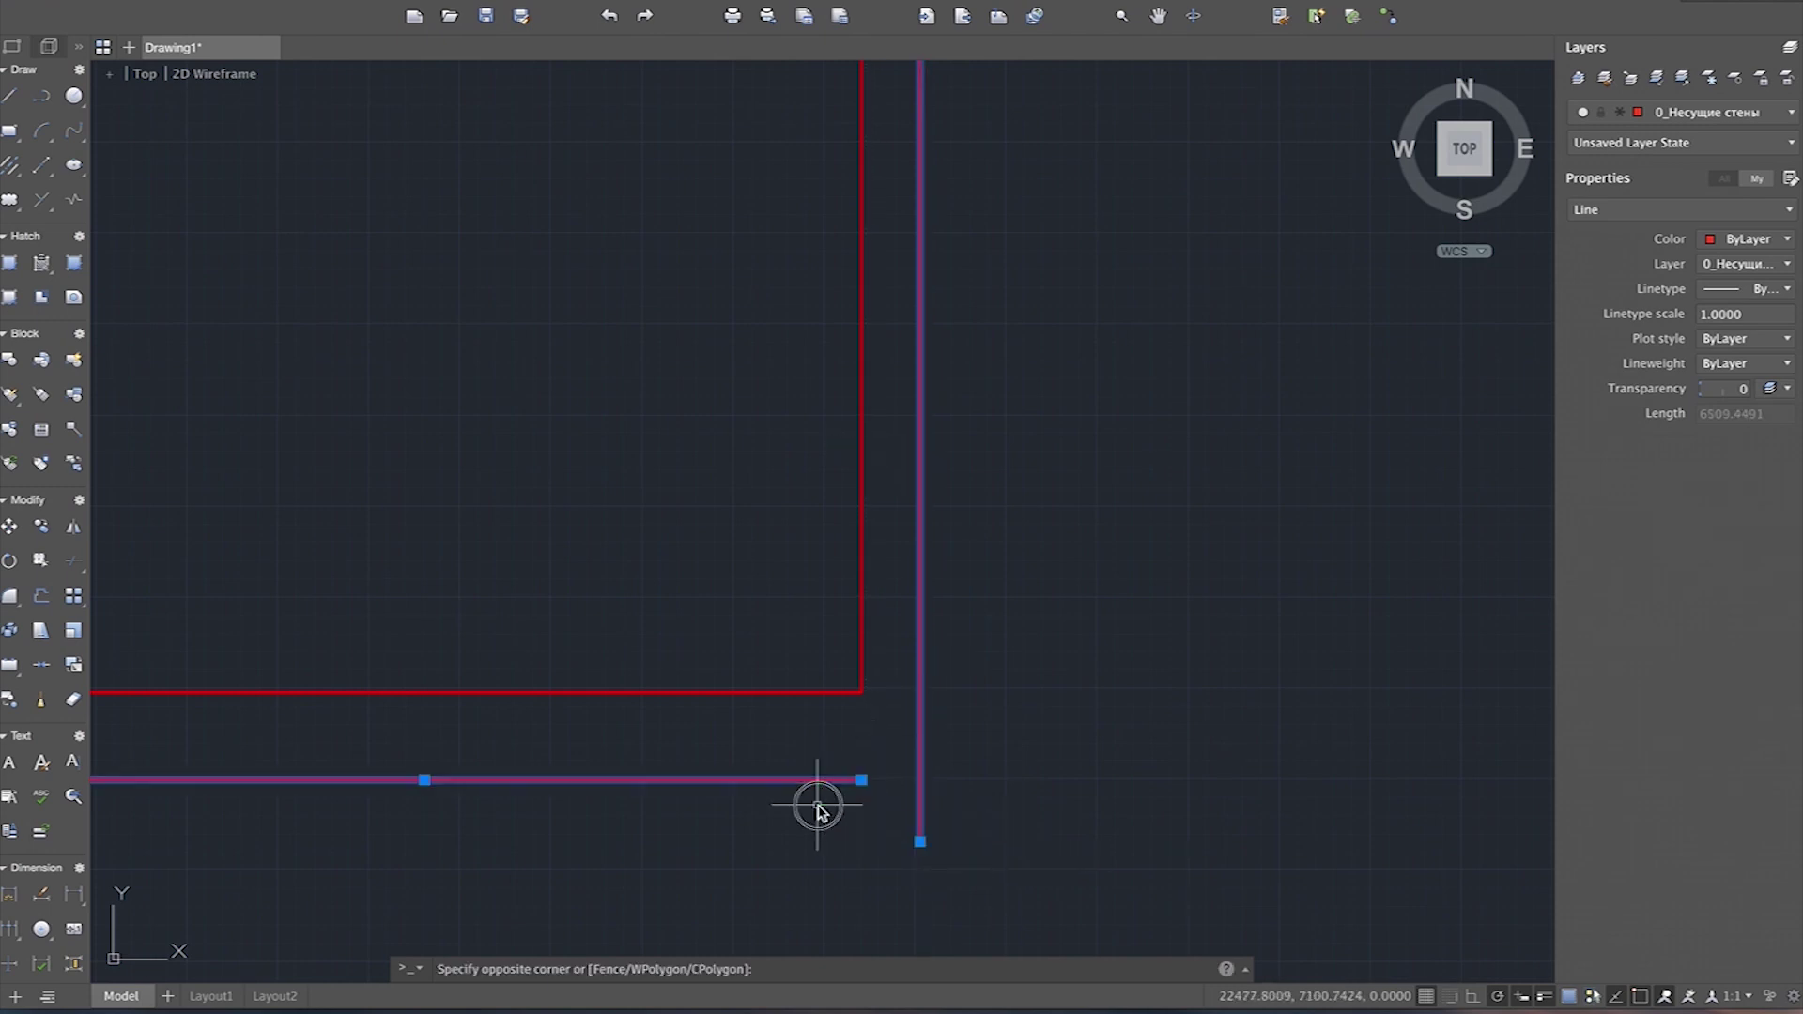
{"action": "left_click", "coordinate": [862, 780]}
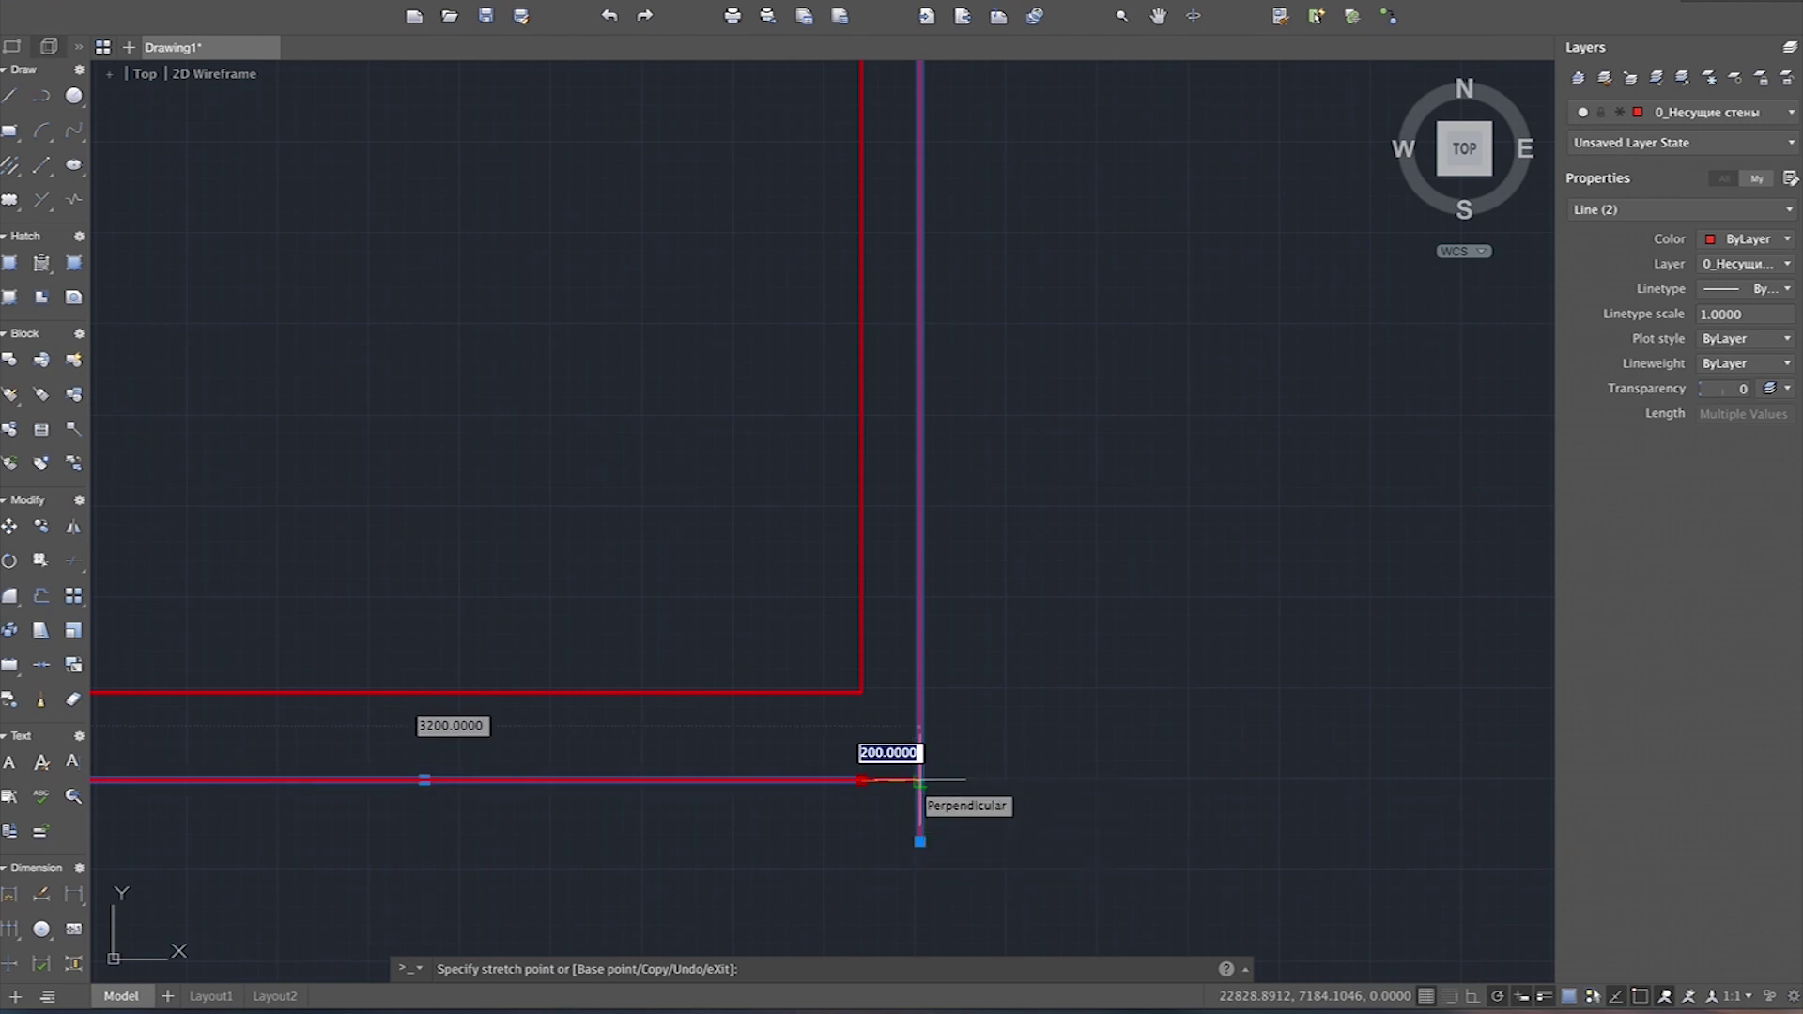
{"action": "left_click", "coordinate": [919, 779]}
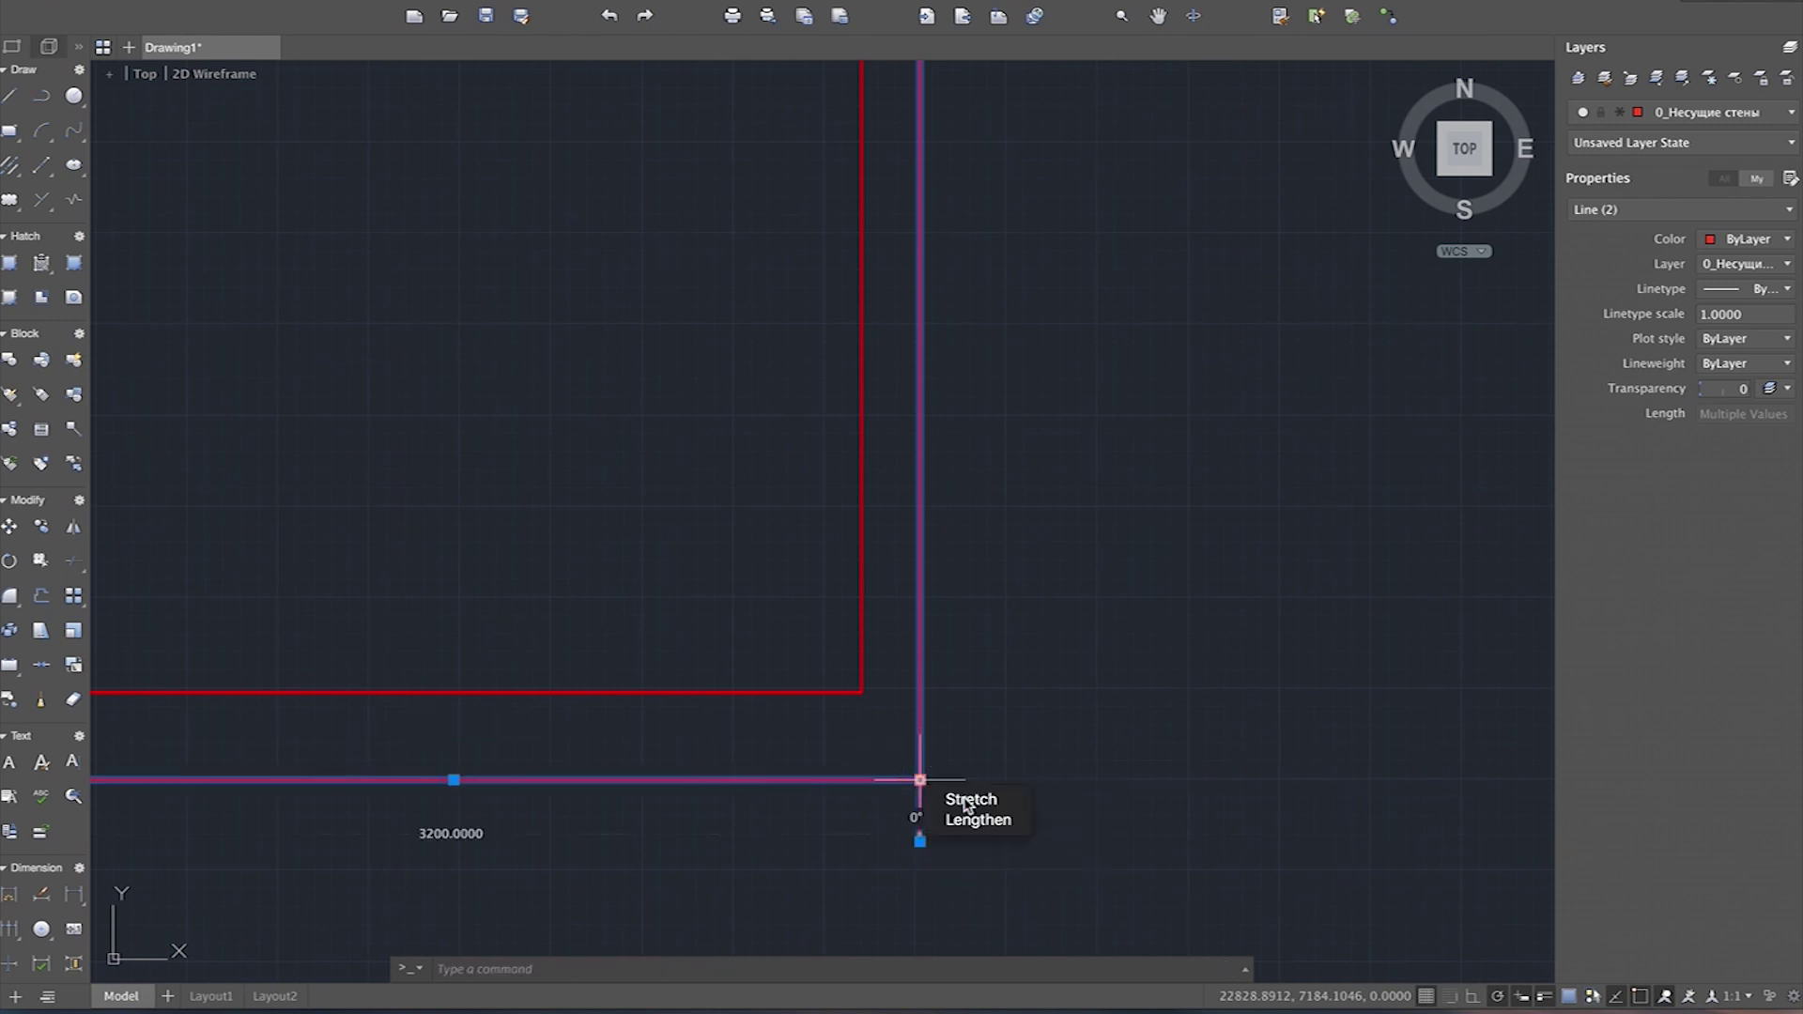
Step: Check the object snap modes, cancel an accidental stretch, and clear the selection
{"action": "left_click", "coordinate": [1626, 1003]}
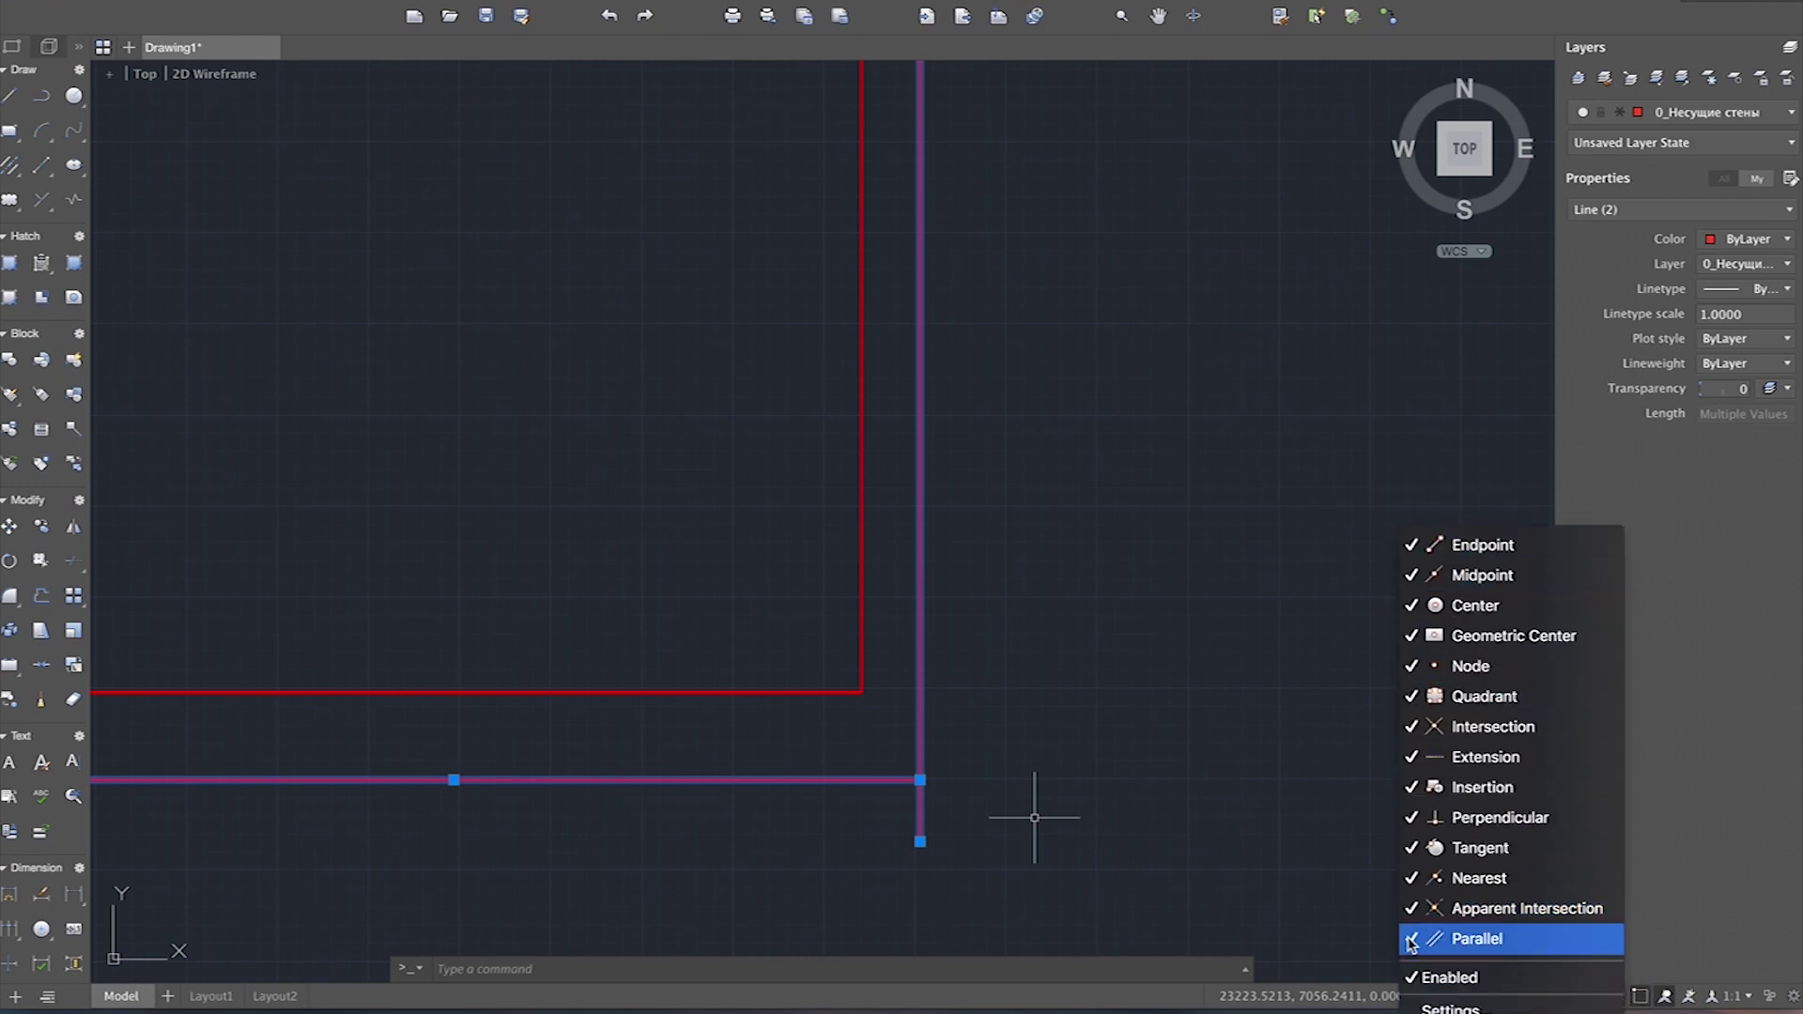
{"action": "left_click", "coordinate": [1082, 644]}
{"action": "left_click", "coordinate": [1015, 701]}
{"action": "left_click", "coordinate": [935, 845]}
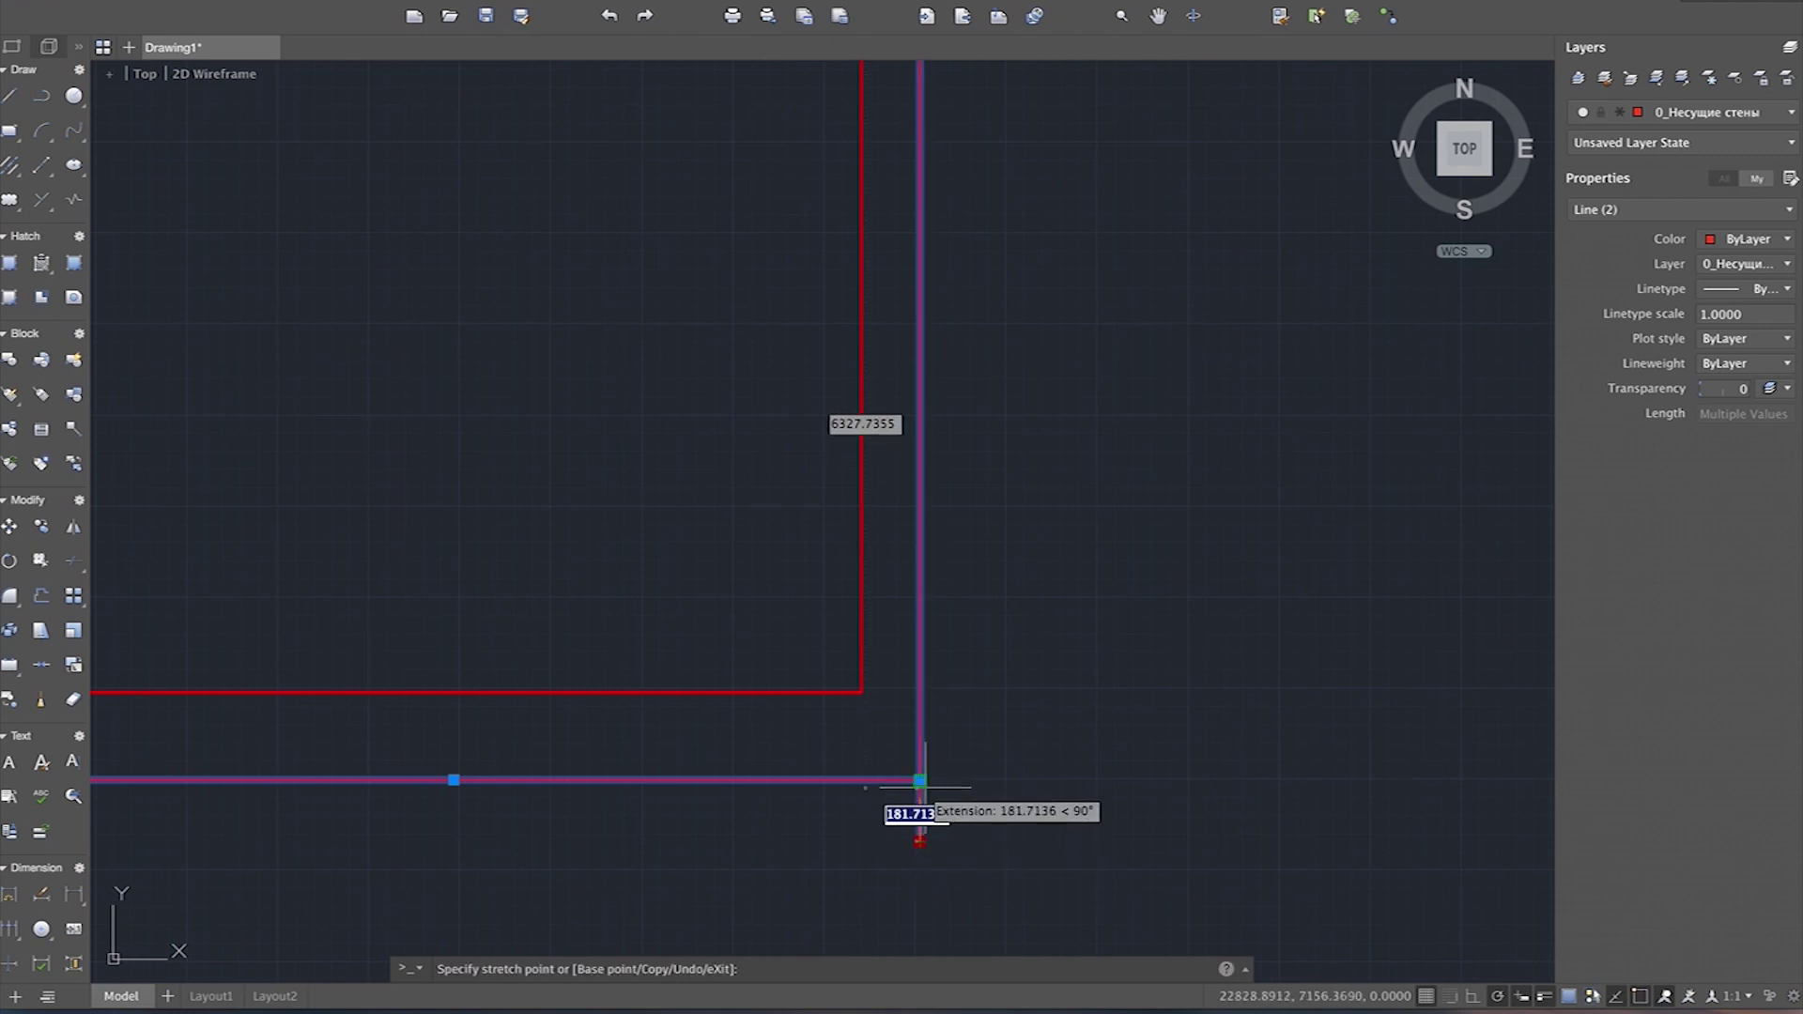
{"action": "key", "text": "Down"}
{"action": "key", "text": "Escape"}
{"action": "scroll", "coordinate": [1022, 730], "scroll_direction": "down", "scroll_amount": 4}
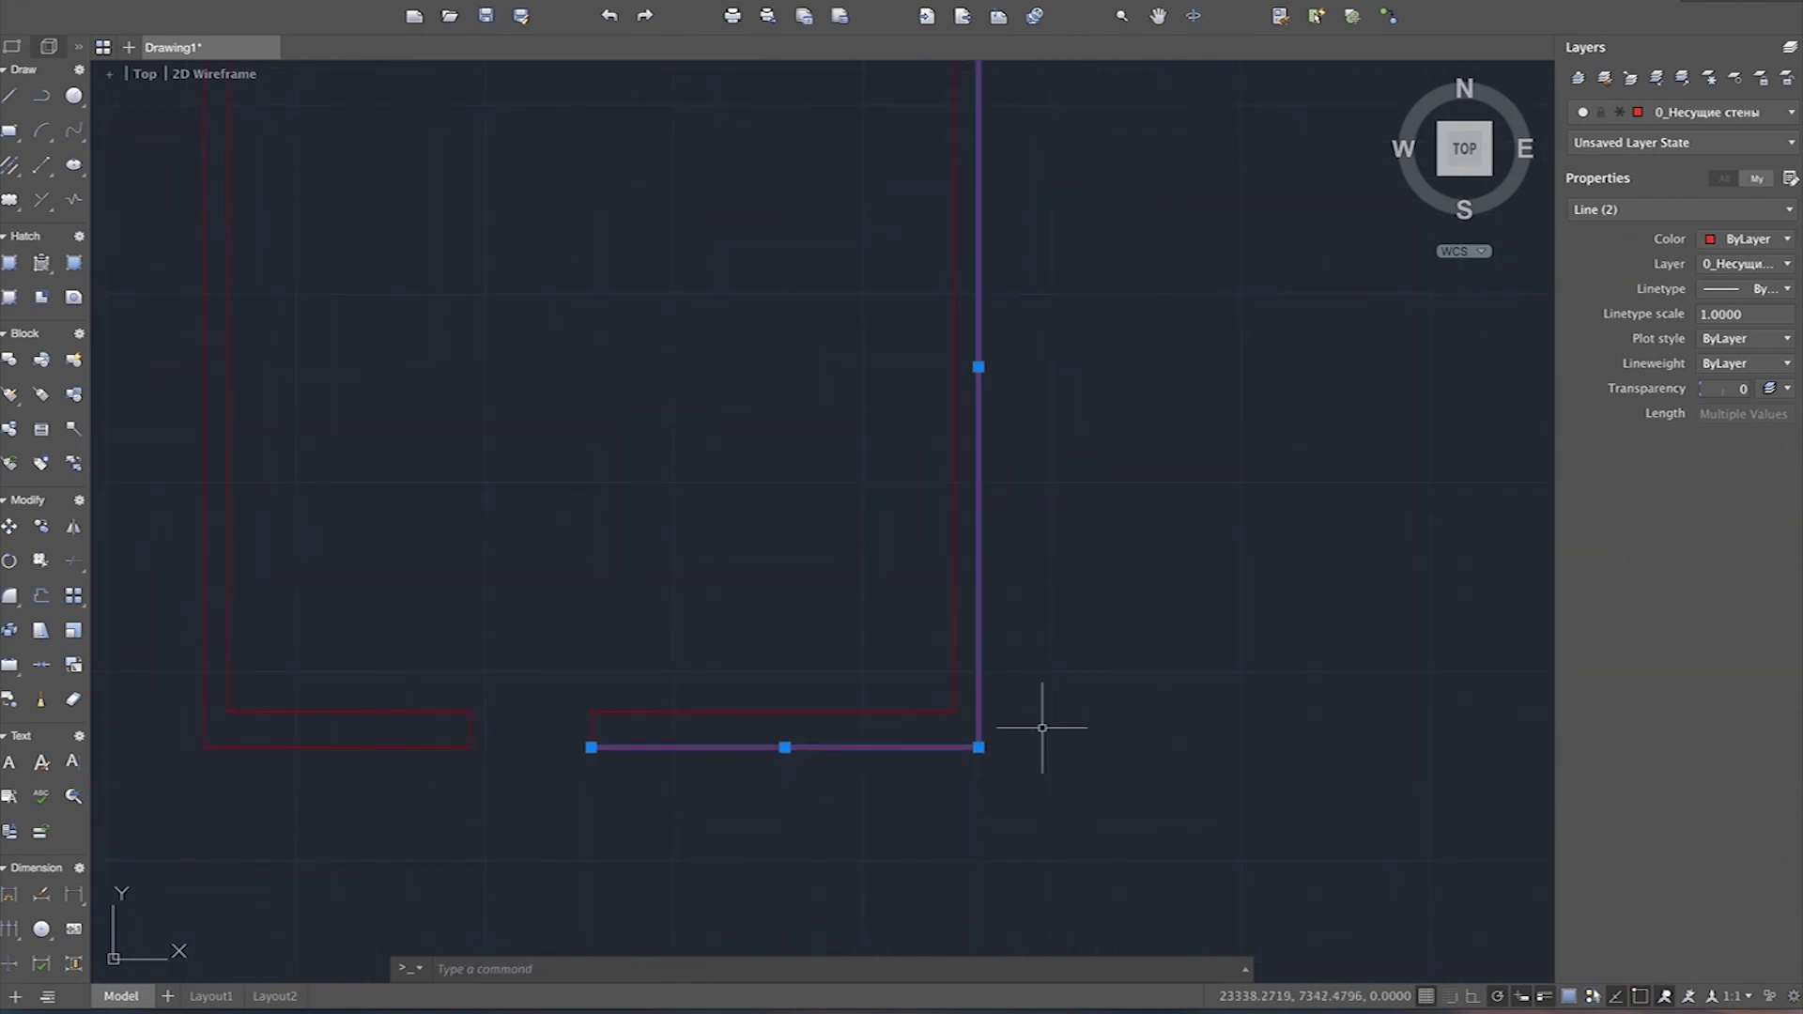
{"action": "key", "text": "Escape"}
{"action": "scroll", "coordinate": [1191, 669], "scroll_direction": "down", "scroll_amount": 4}
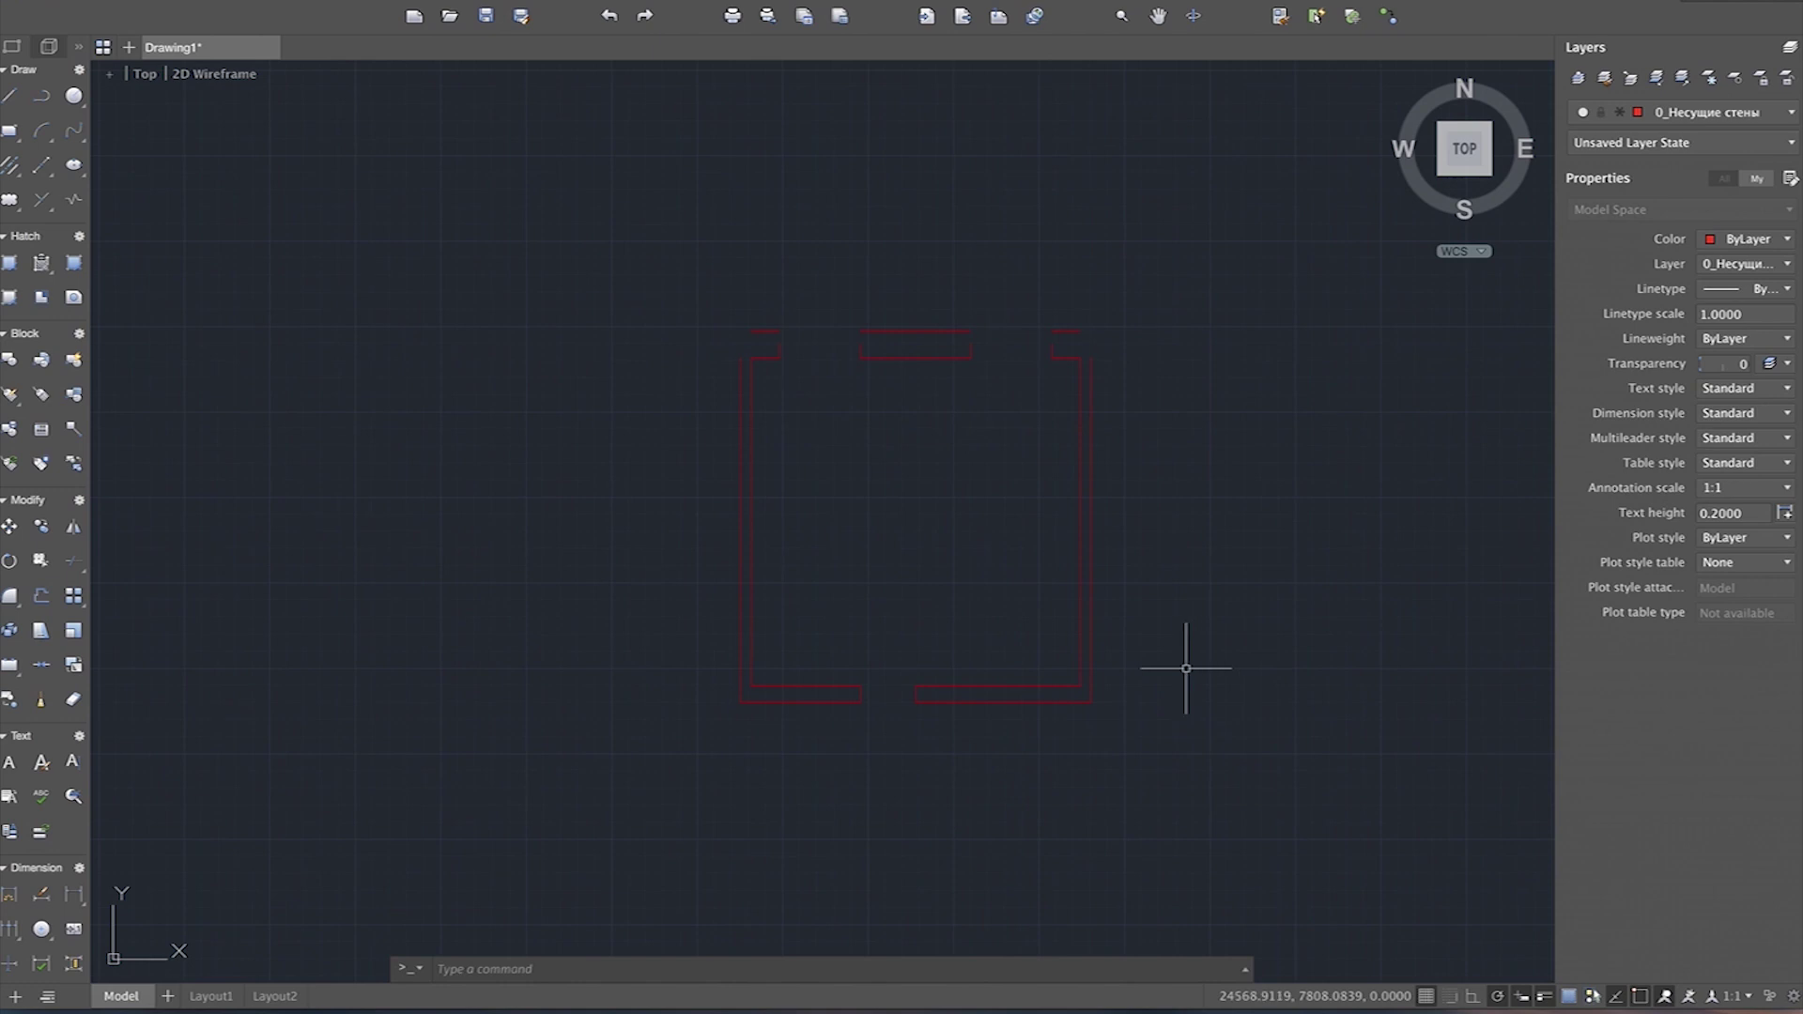
Step: Extend the short vertical line beside the top-right opening to the top wall line boundary
{"action": "scroll", "coordinate": [1108, 304], "scroll_direction": "up", "scroll_amount": 1}
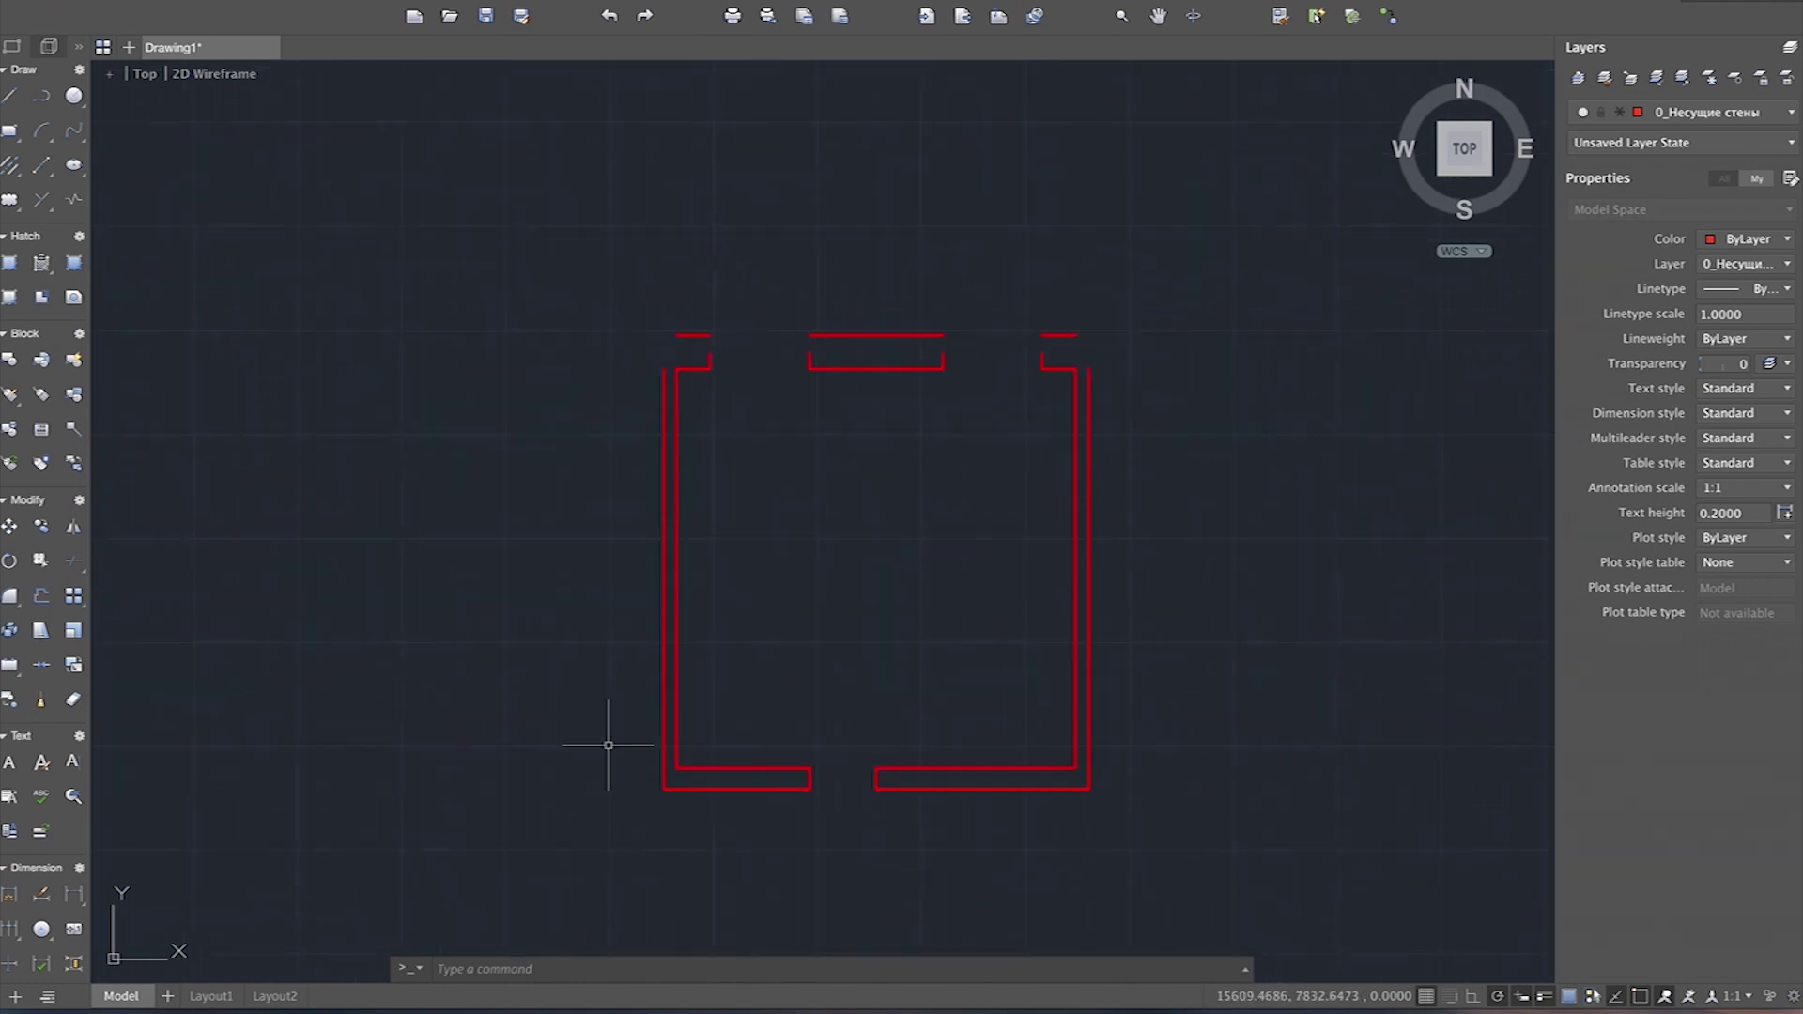
{"action": "scroll", "coordinate": [1113, 266], "scroll_direction": "up", "scroll_amount": 1}
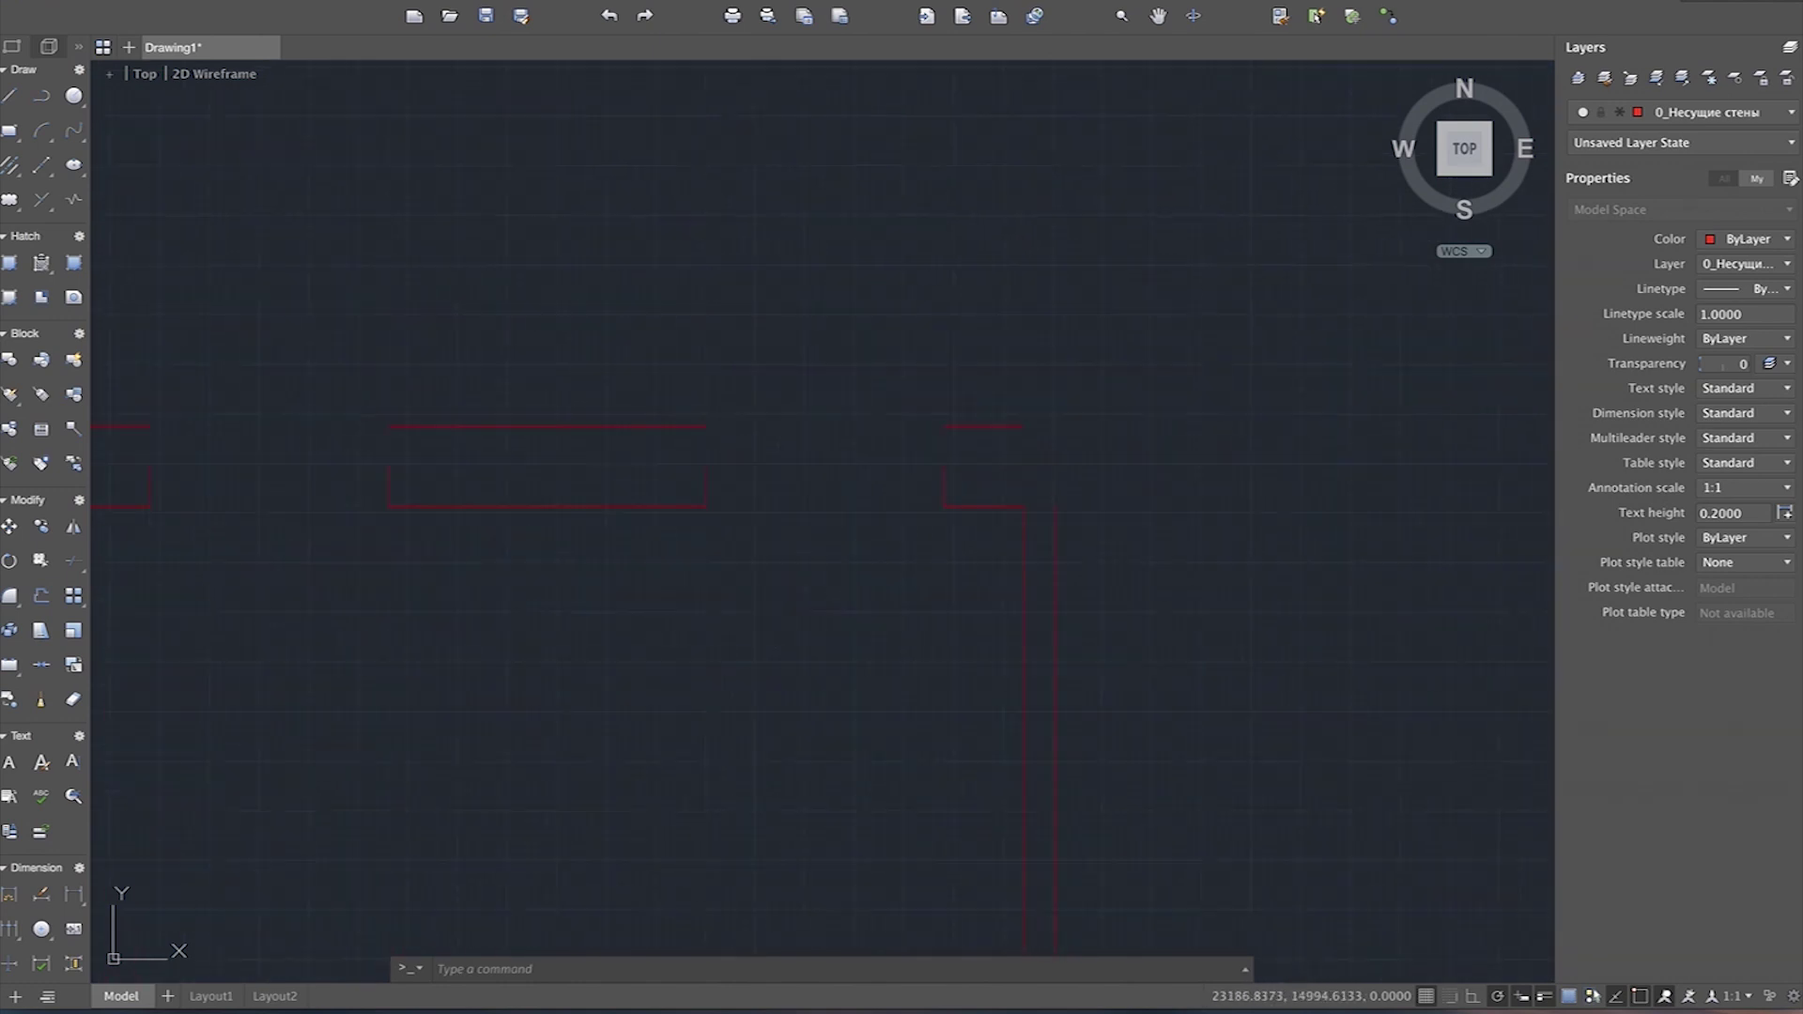
{"action": "scroll", "coordinate": [926, 470], "scroll_direction": "up", "scroll_amount": 2}
{"action": "scroll", "coordinate": [929, 391], "scroll_direction": "up", "scroll_amount": 2}
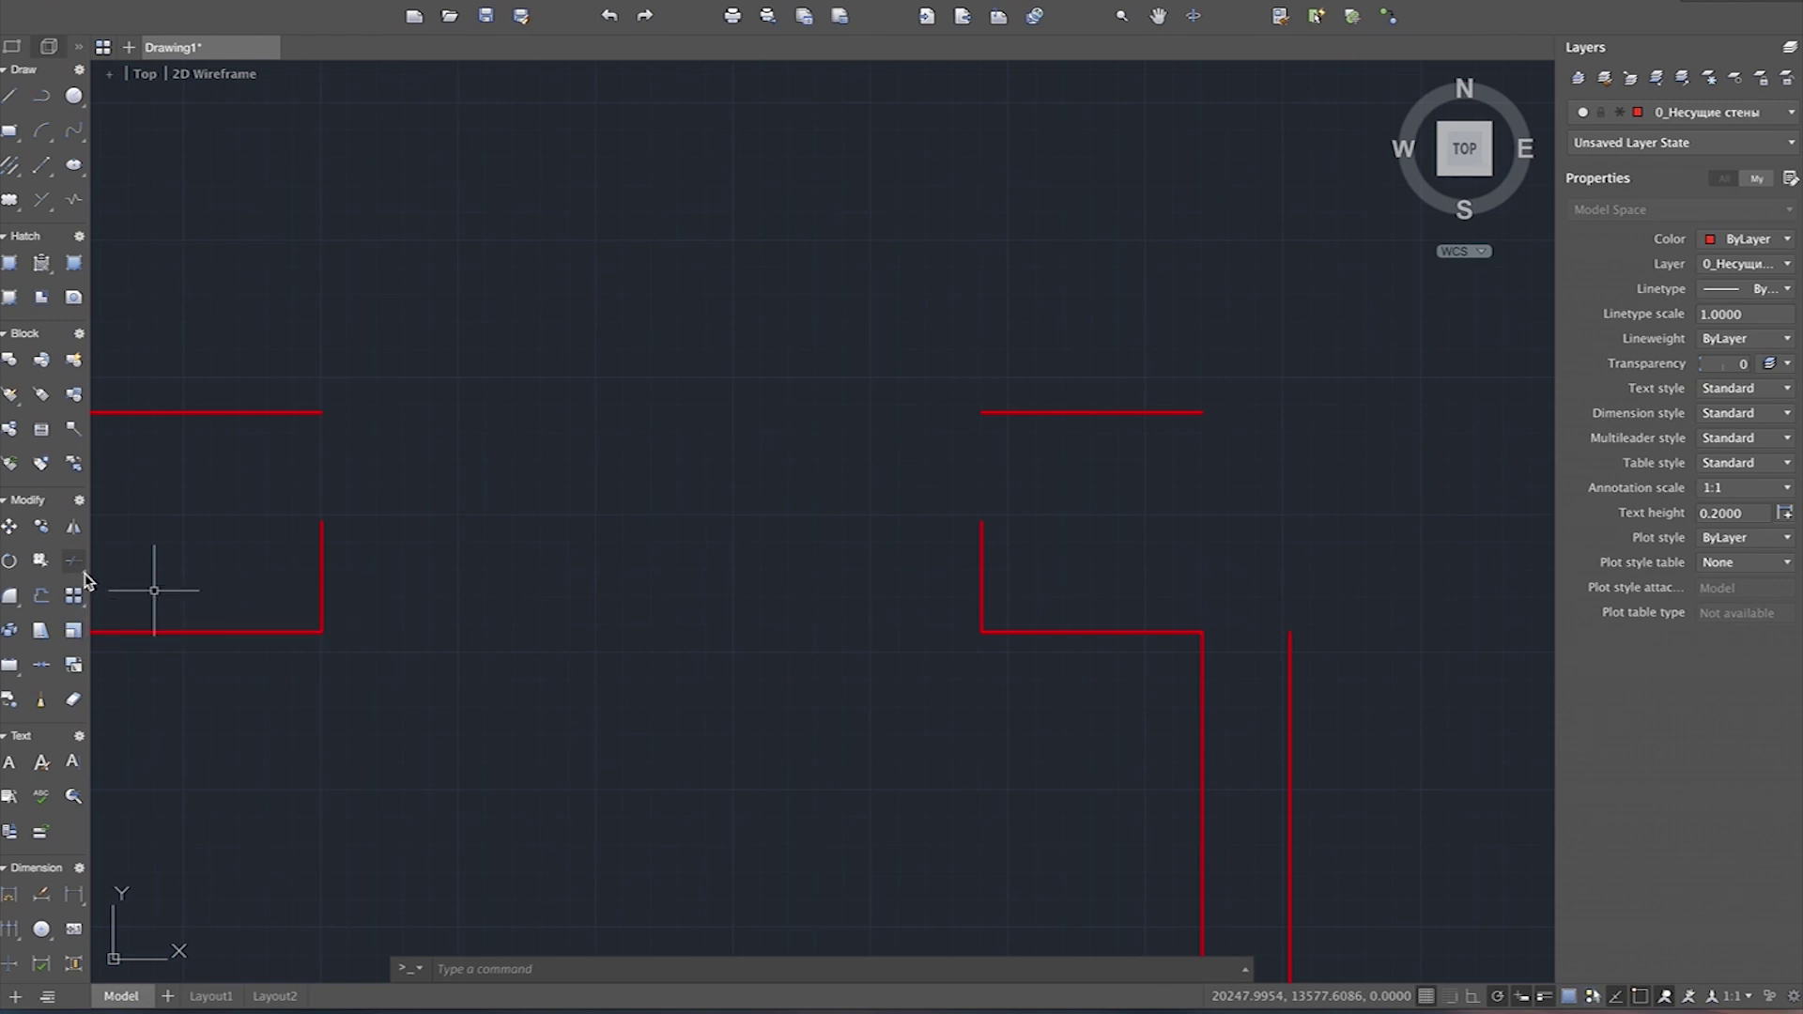
{"action": "left_click", "coordinate": [83, 572]}
{"action": "left_click", "coordinate": [79, 573]}
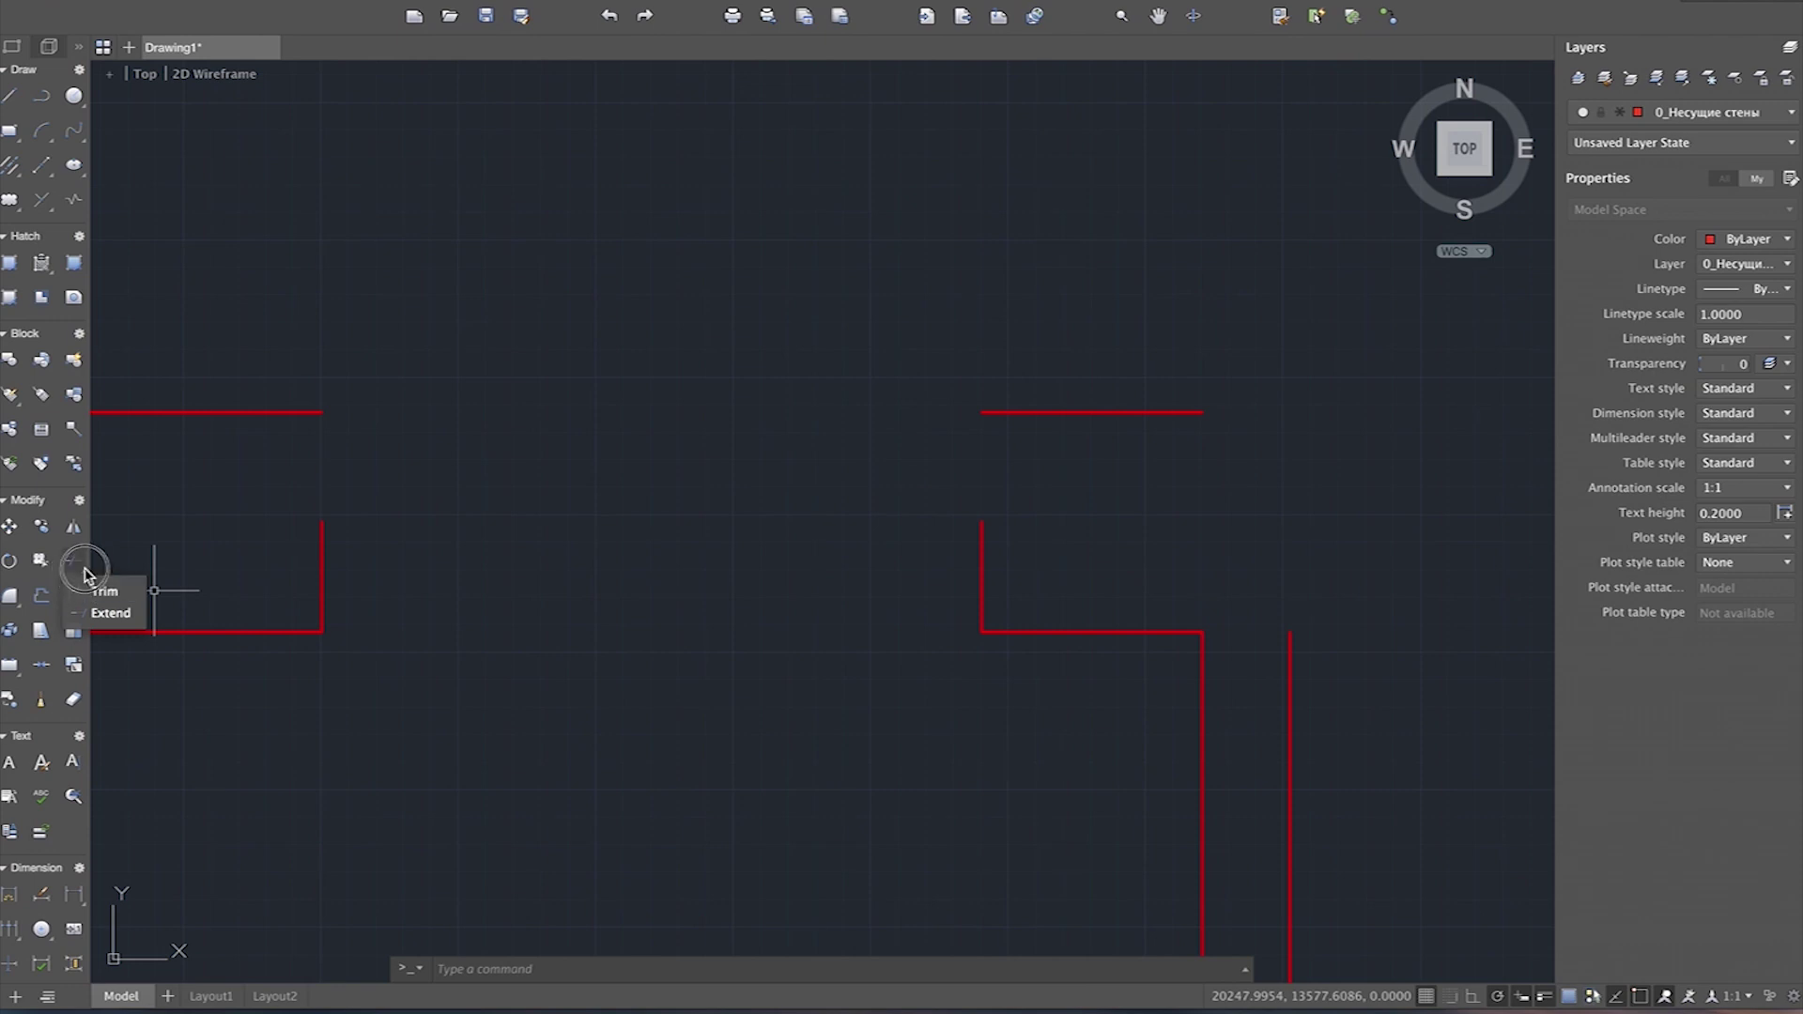
{"action": "left_click", "coordinate": [98, 619]}
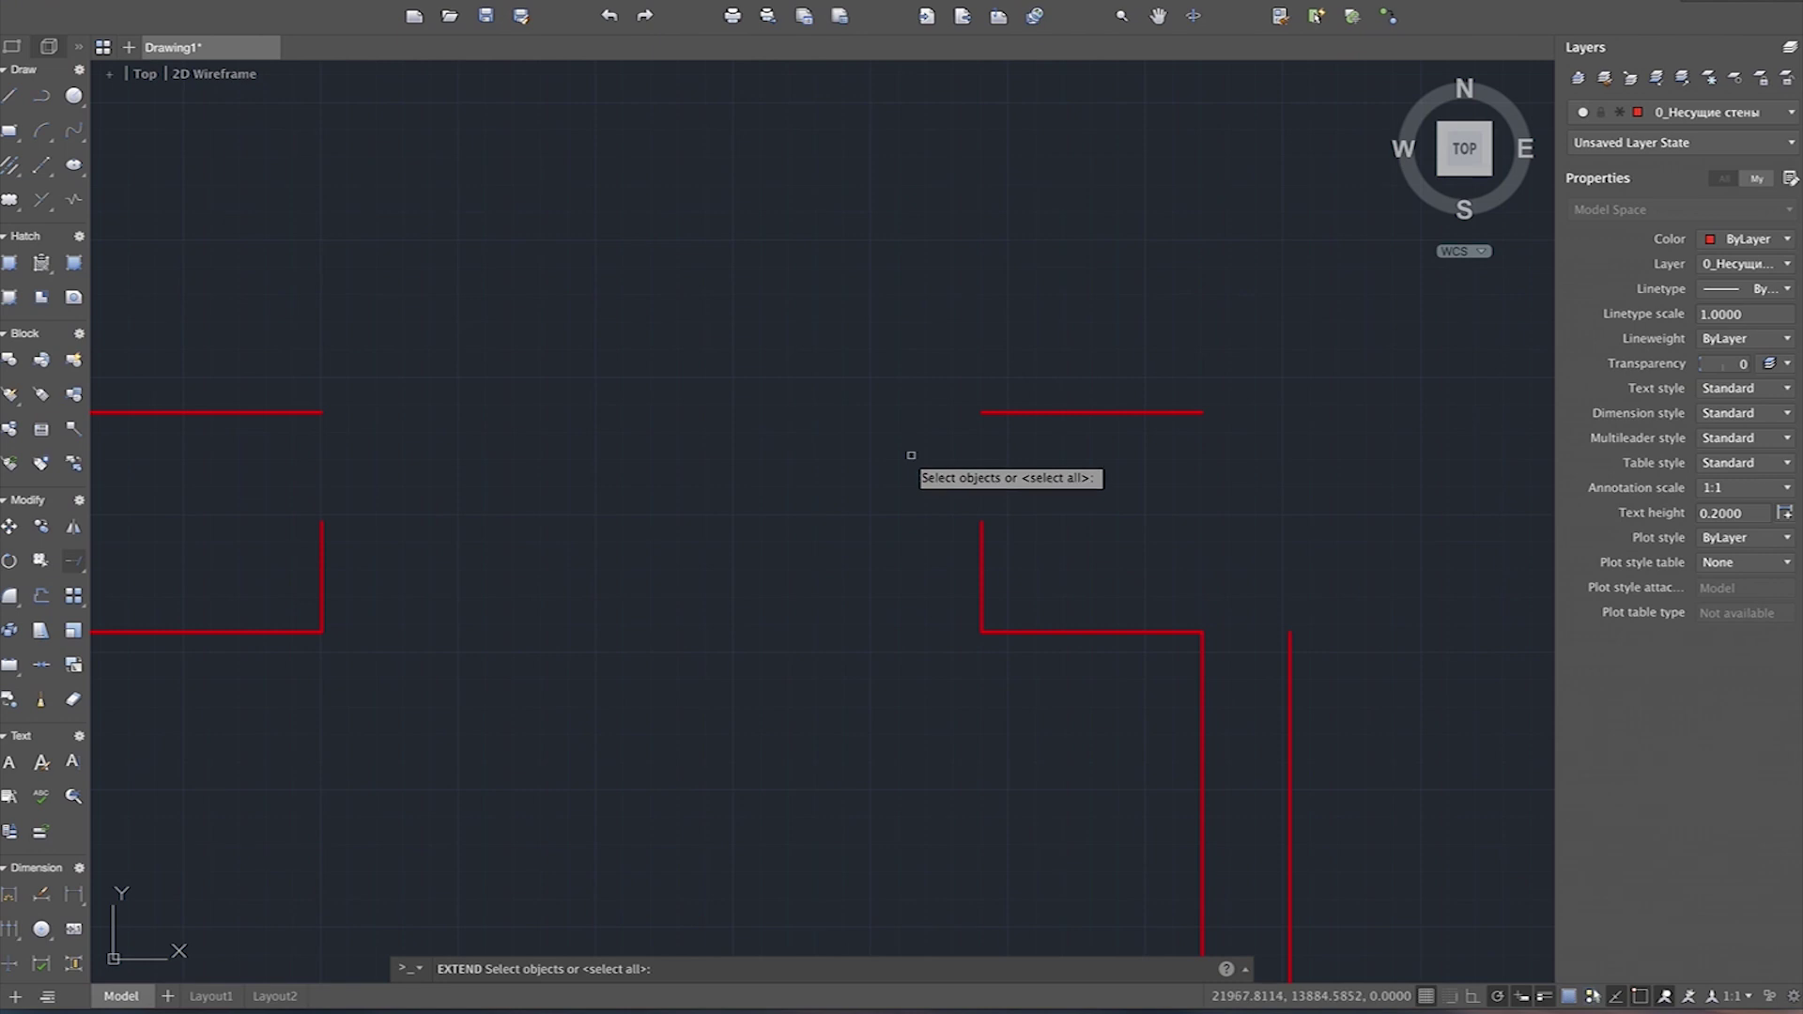
{"action": "left_click", "coordinate": [1039, 411]}
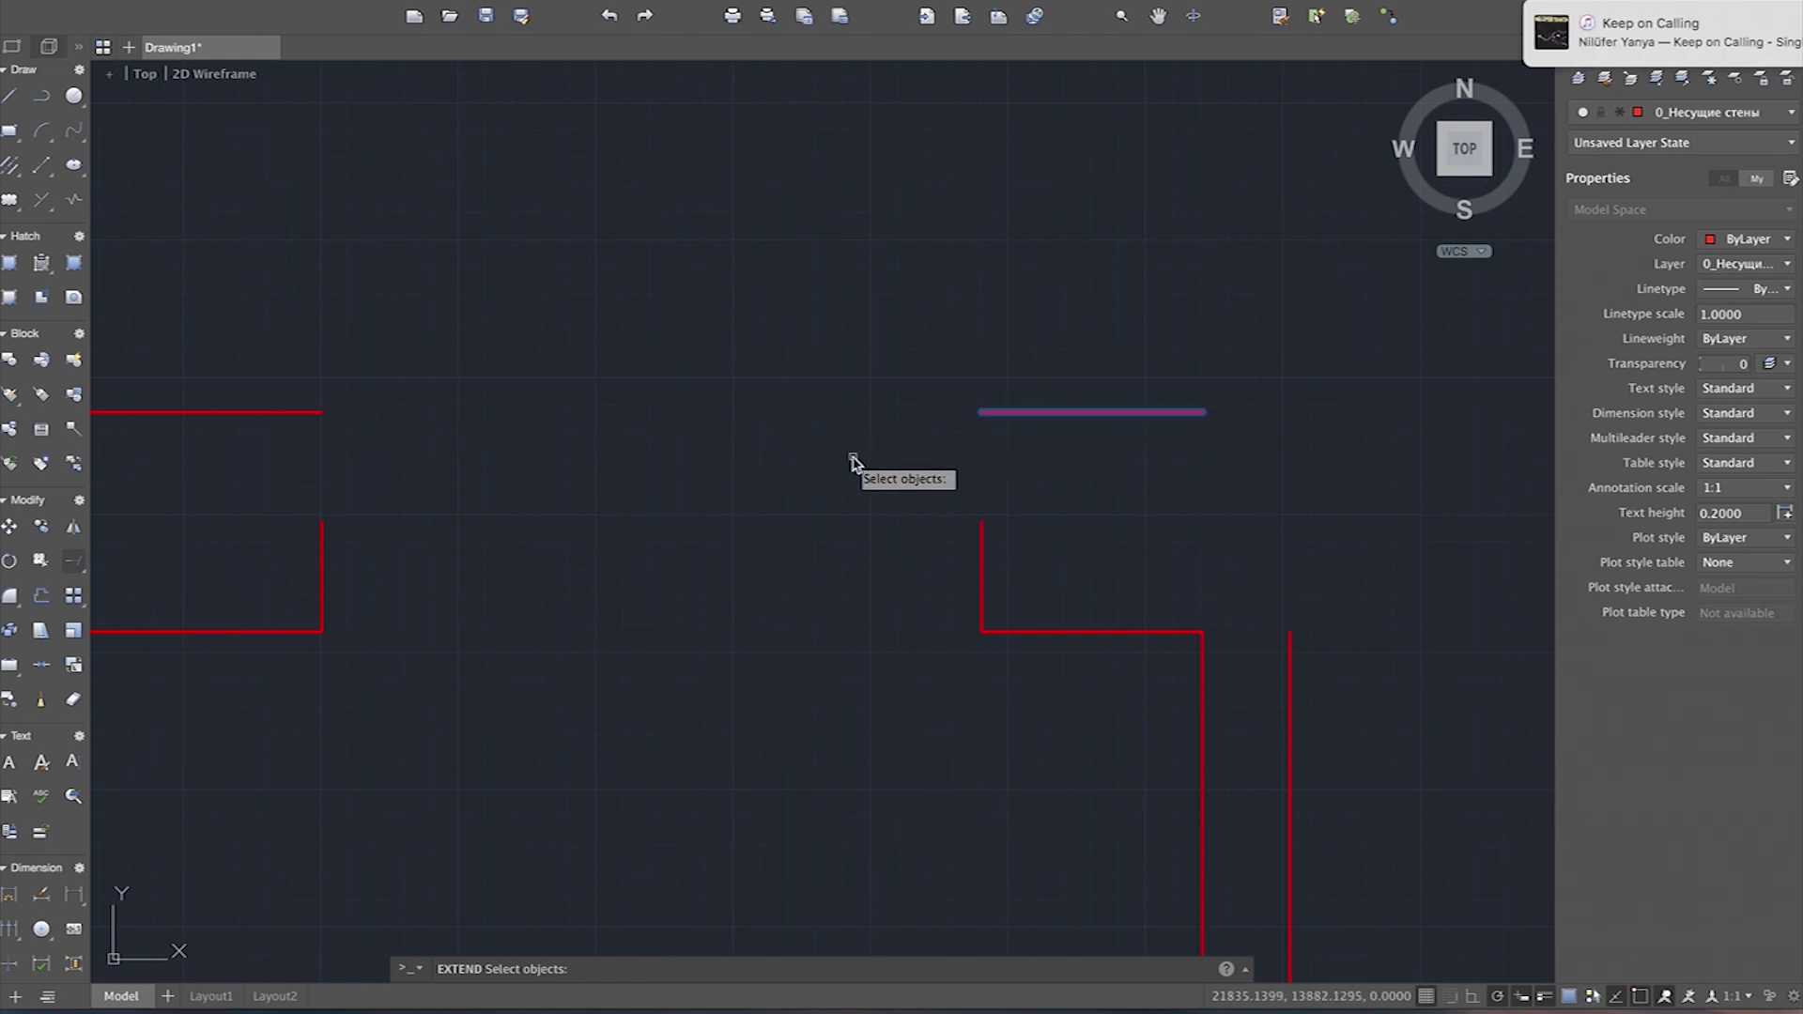
{"action": "key", "text": "Return"}
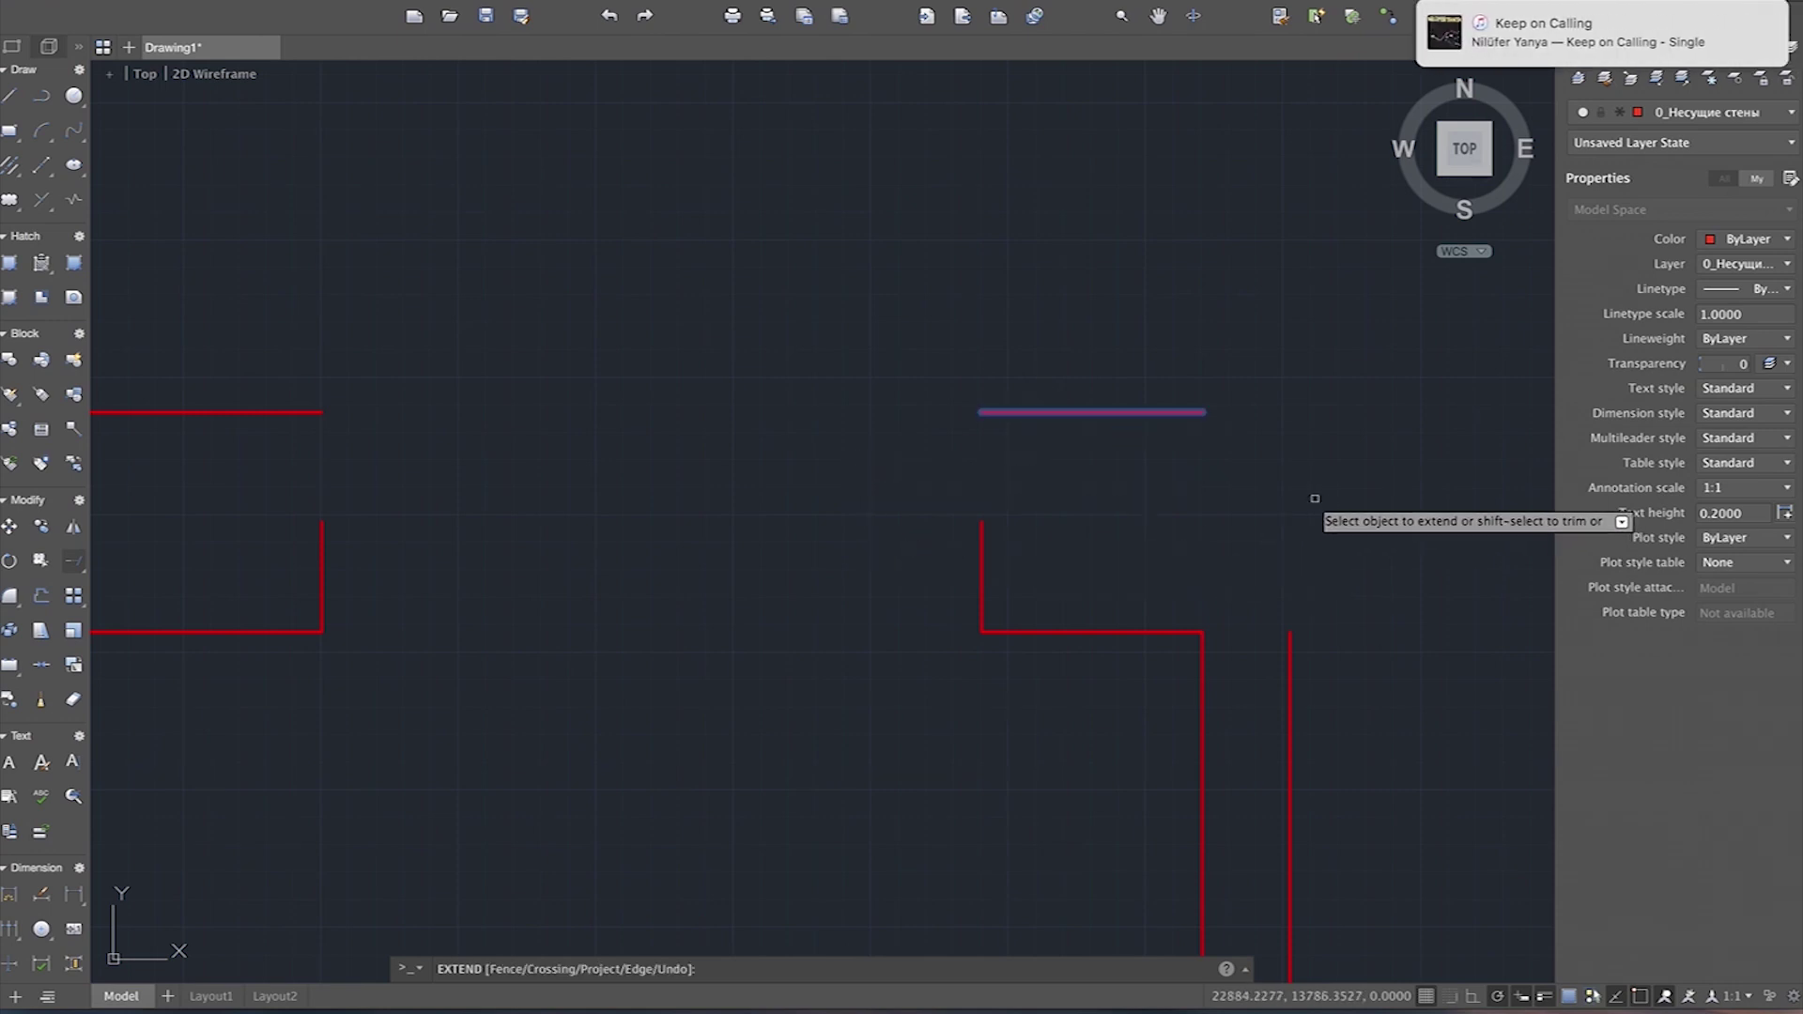
{"action": "left_click", "coordinate": [984, 549]}
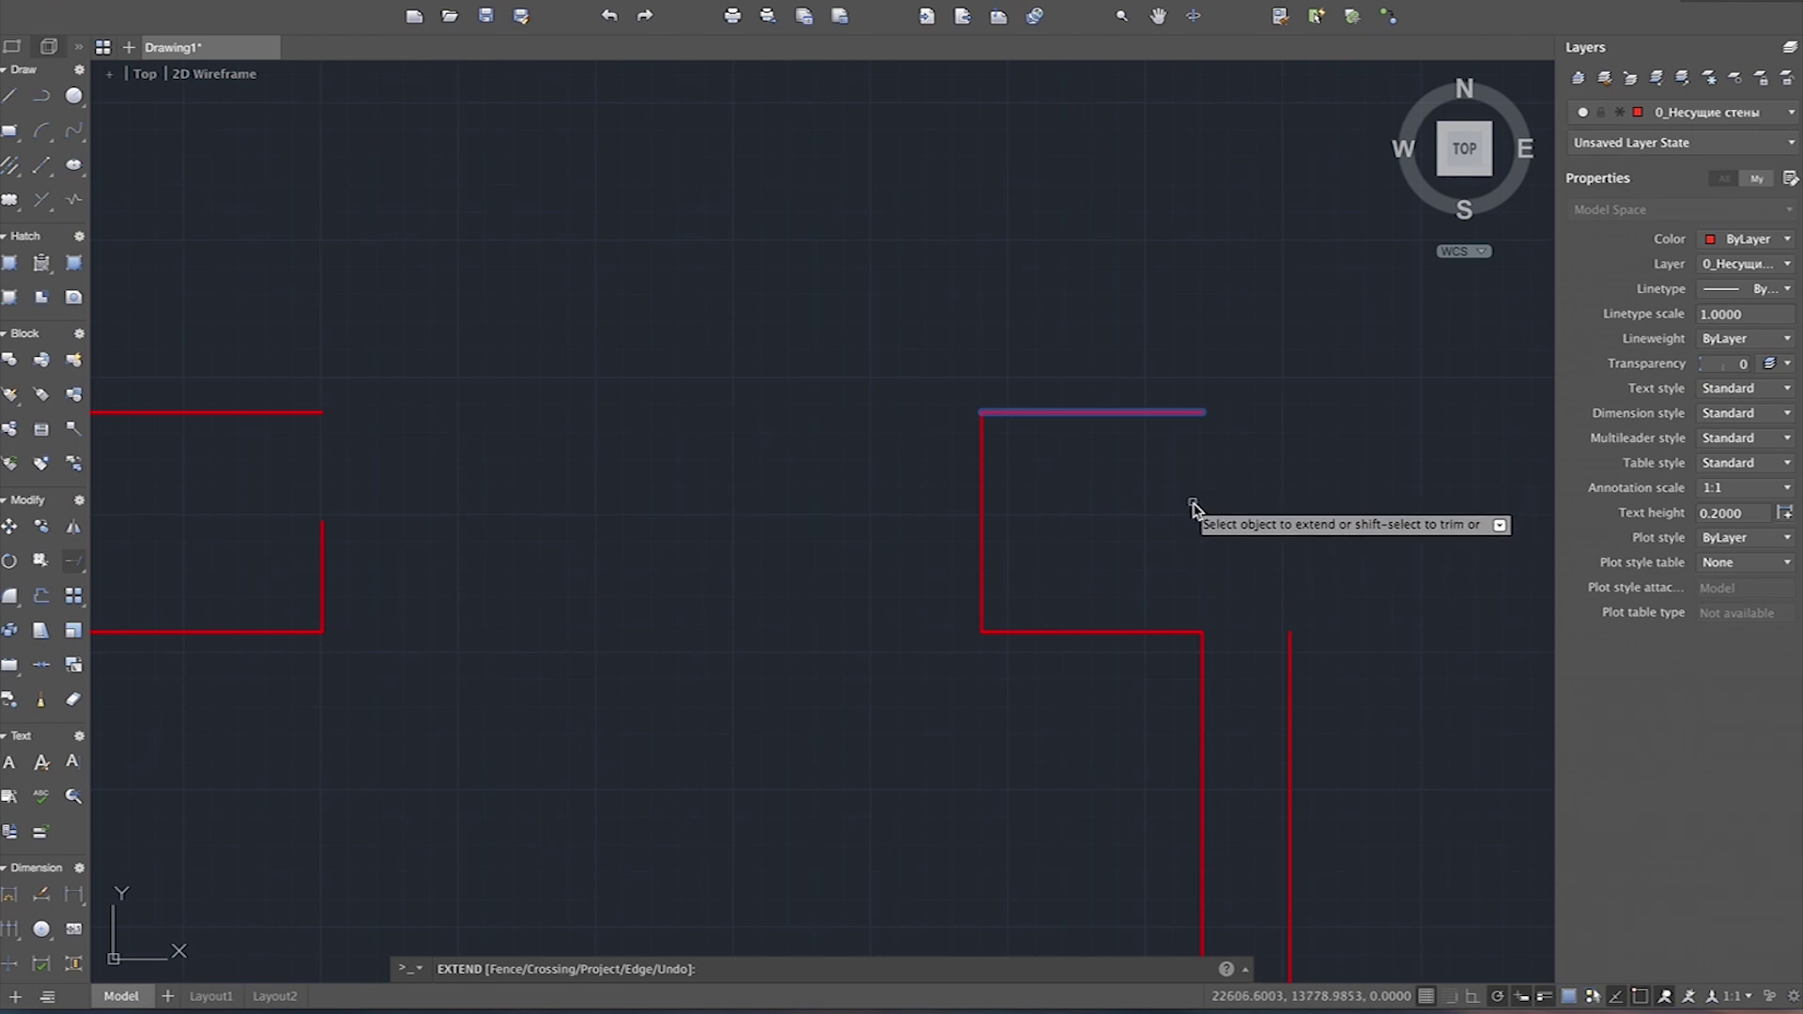
{"action": "key", "text": "Escape"}
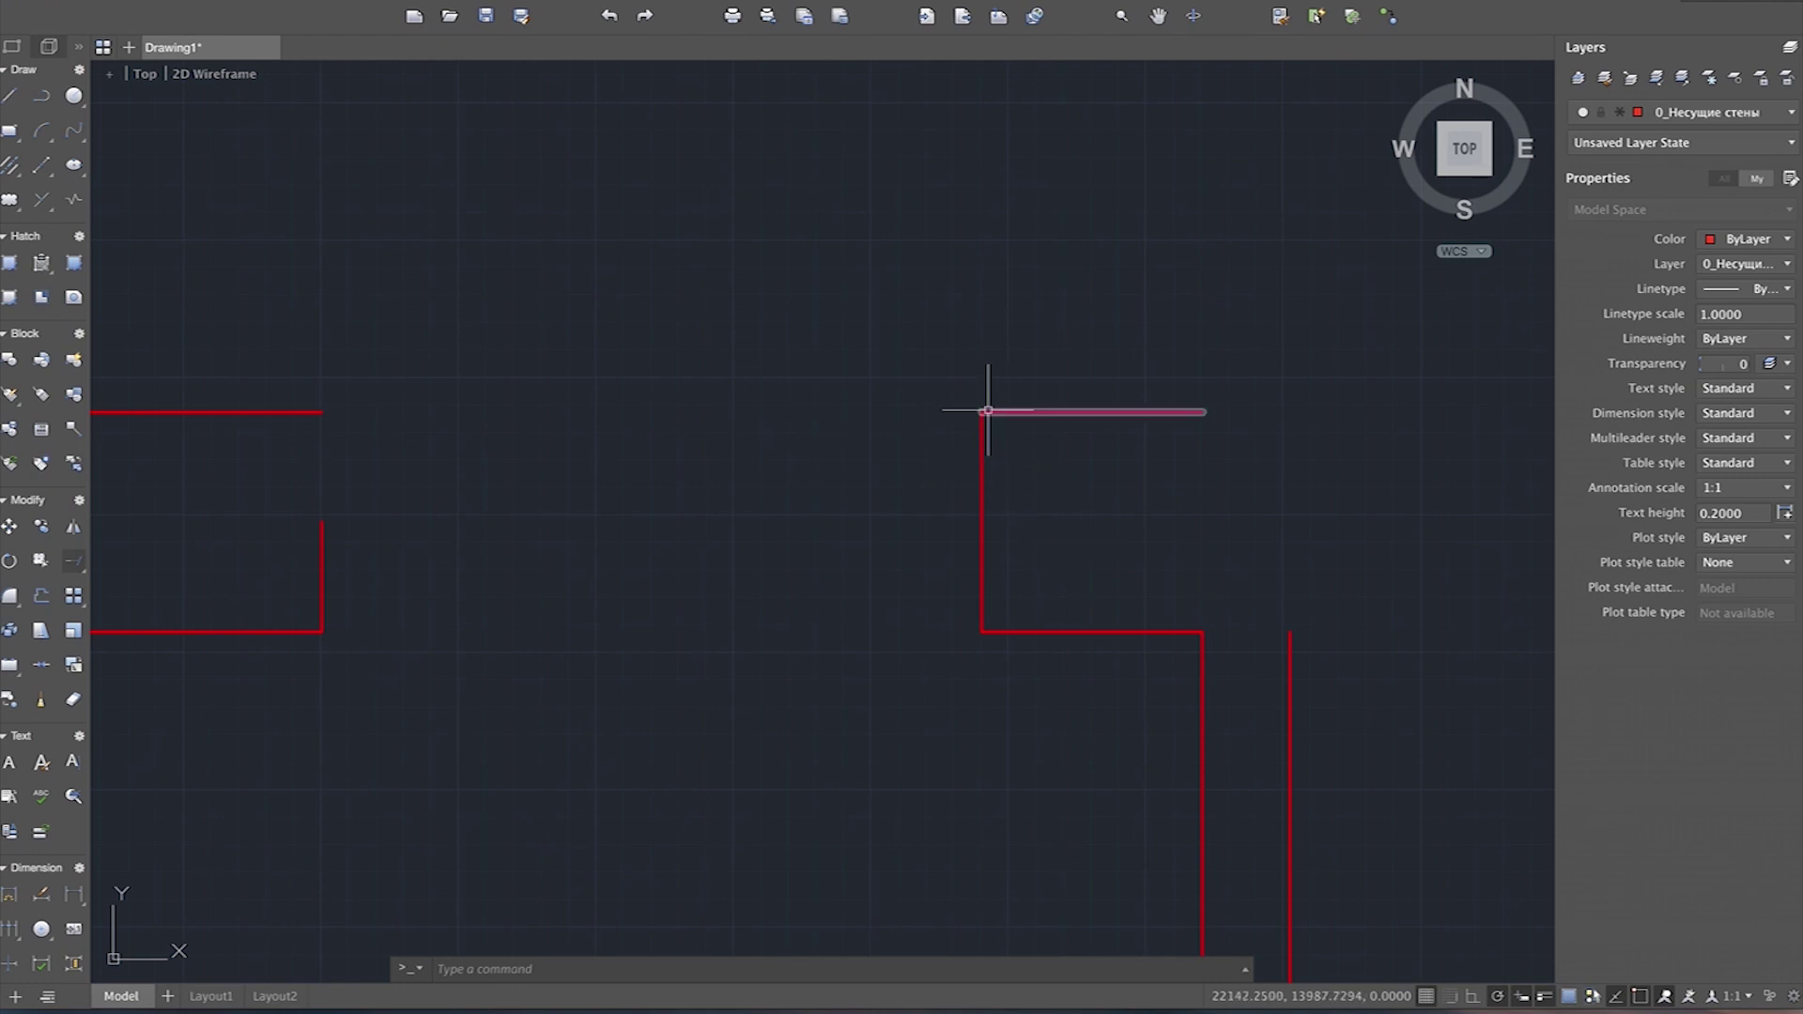
{"action": "scroll", "coordinate": [835, 480], "scroll_direction": "down", "scroll_amount": 2}
Step: Extend the middle piece's vertical wall line up to the top-left wall line
{"action": "scroll", "coordinate": [723, 486], "scroll_direction": "down", "scroll_amount": 2}
{"action": "scroll", "coordinate": [422, 470], "scroll_direction": "up", "scroll_amount": 5}
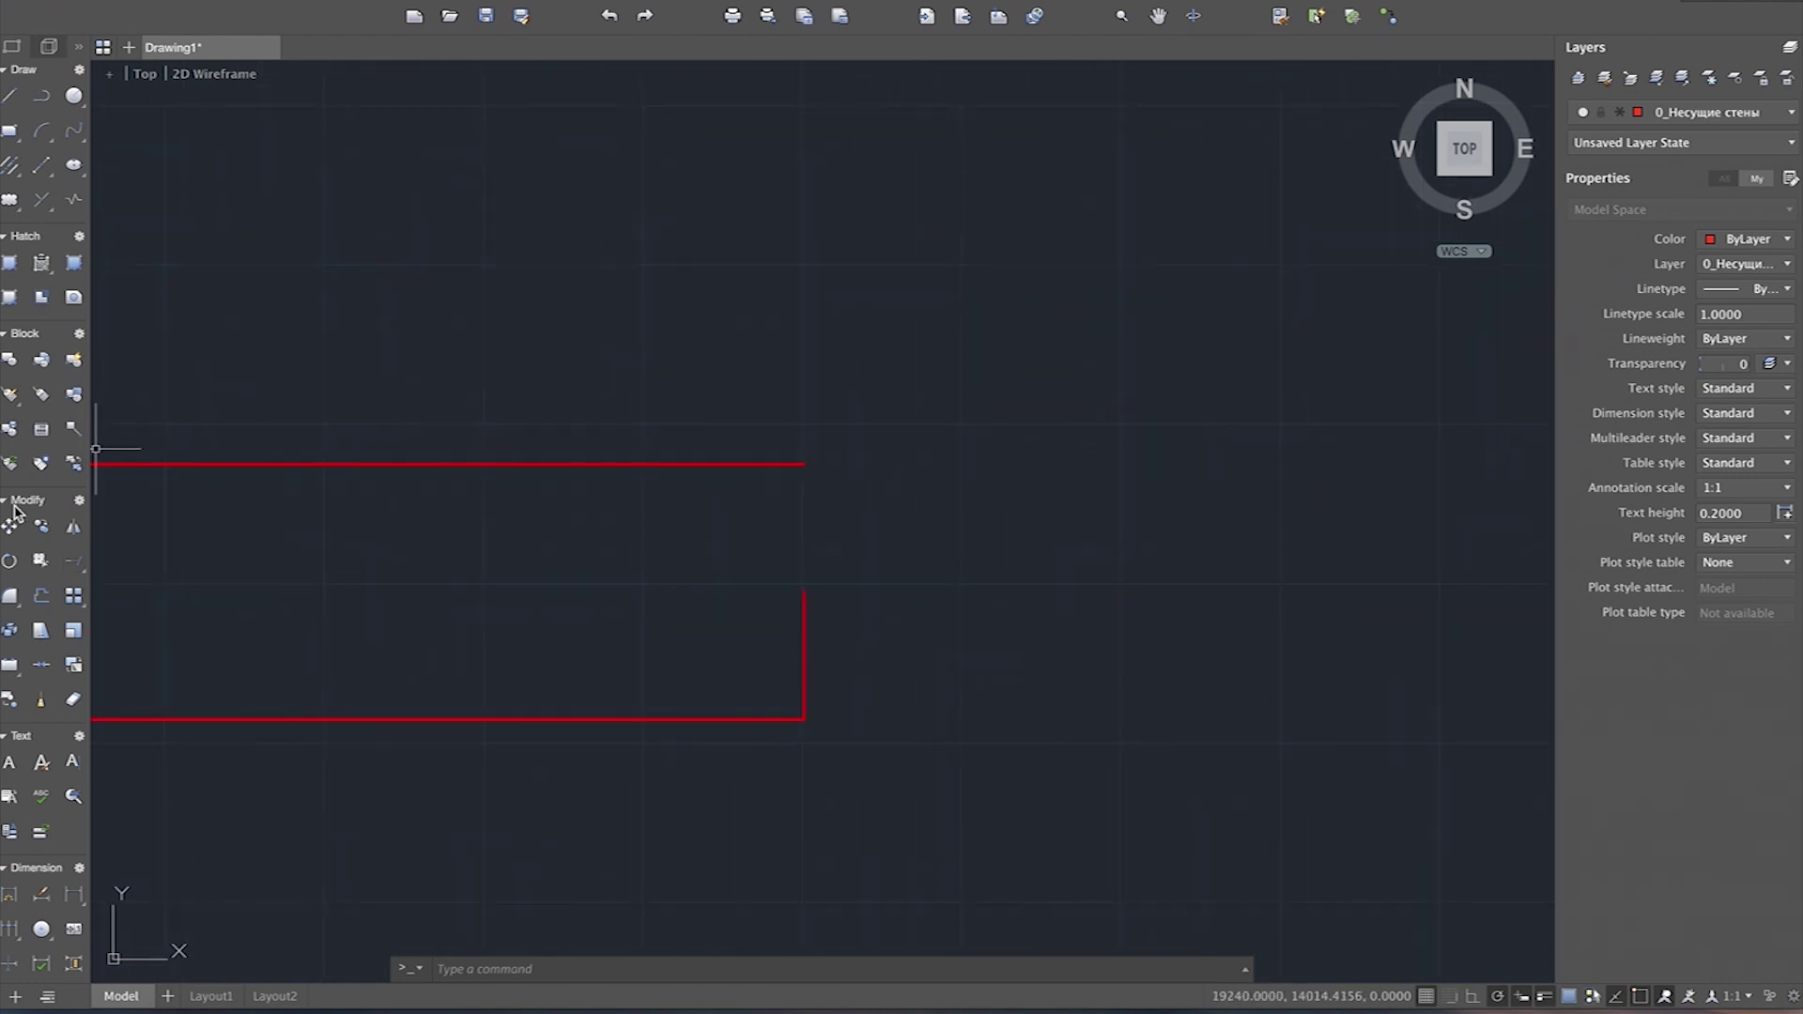
{"action": "left_click", "coordinate": [73, 568]}
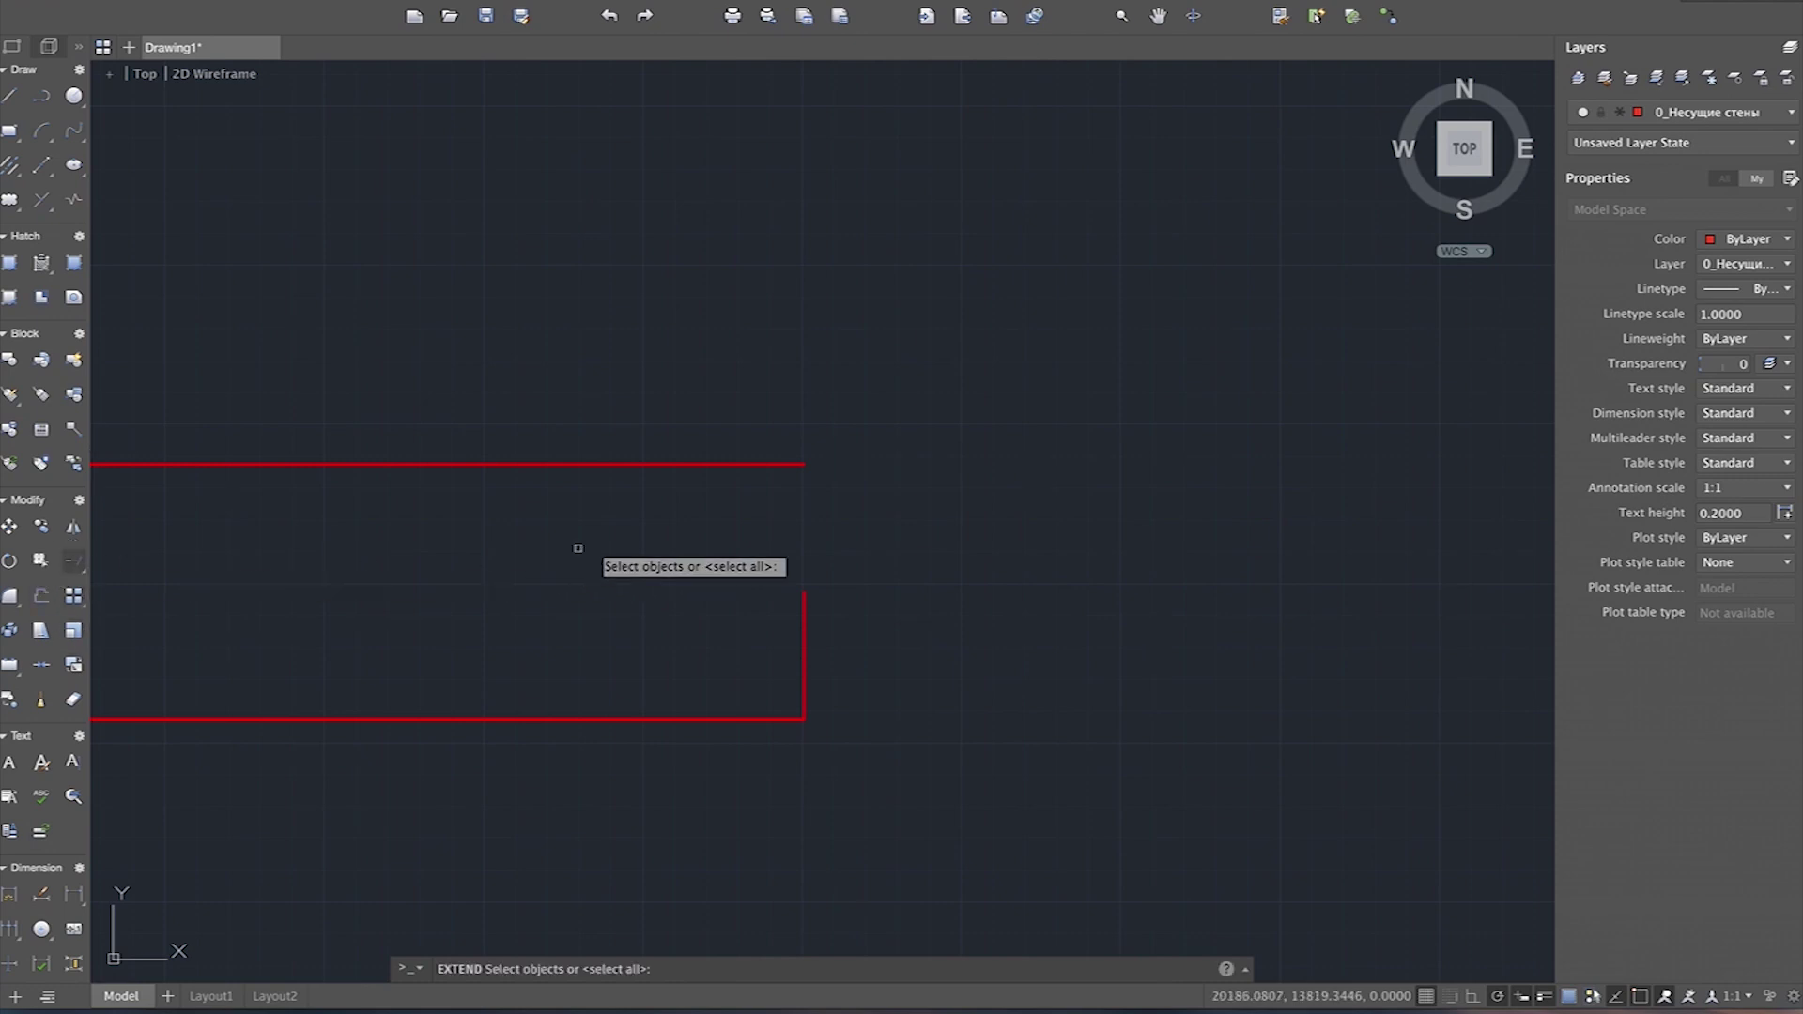
{"action": "left_click", "coordinate": [721, 464]}
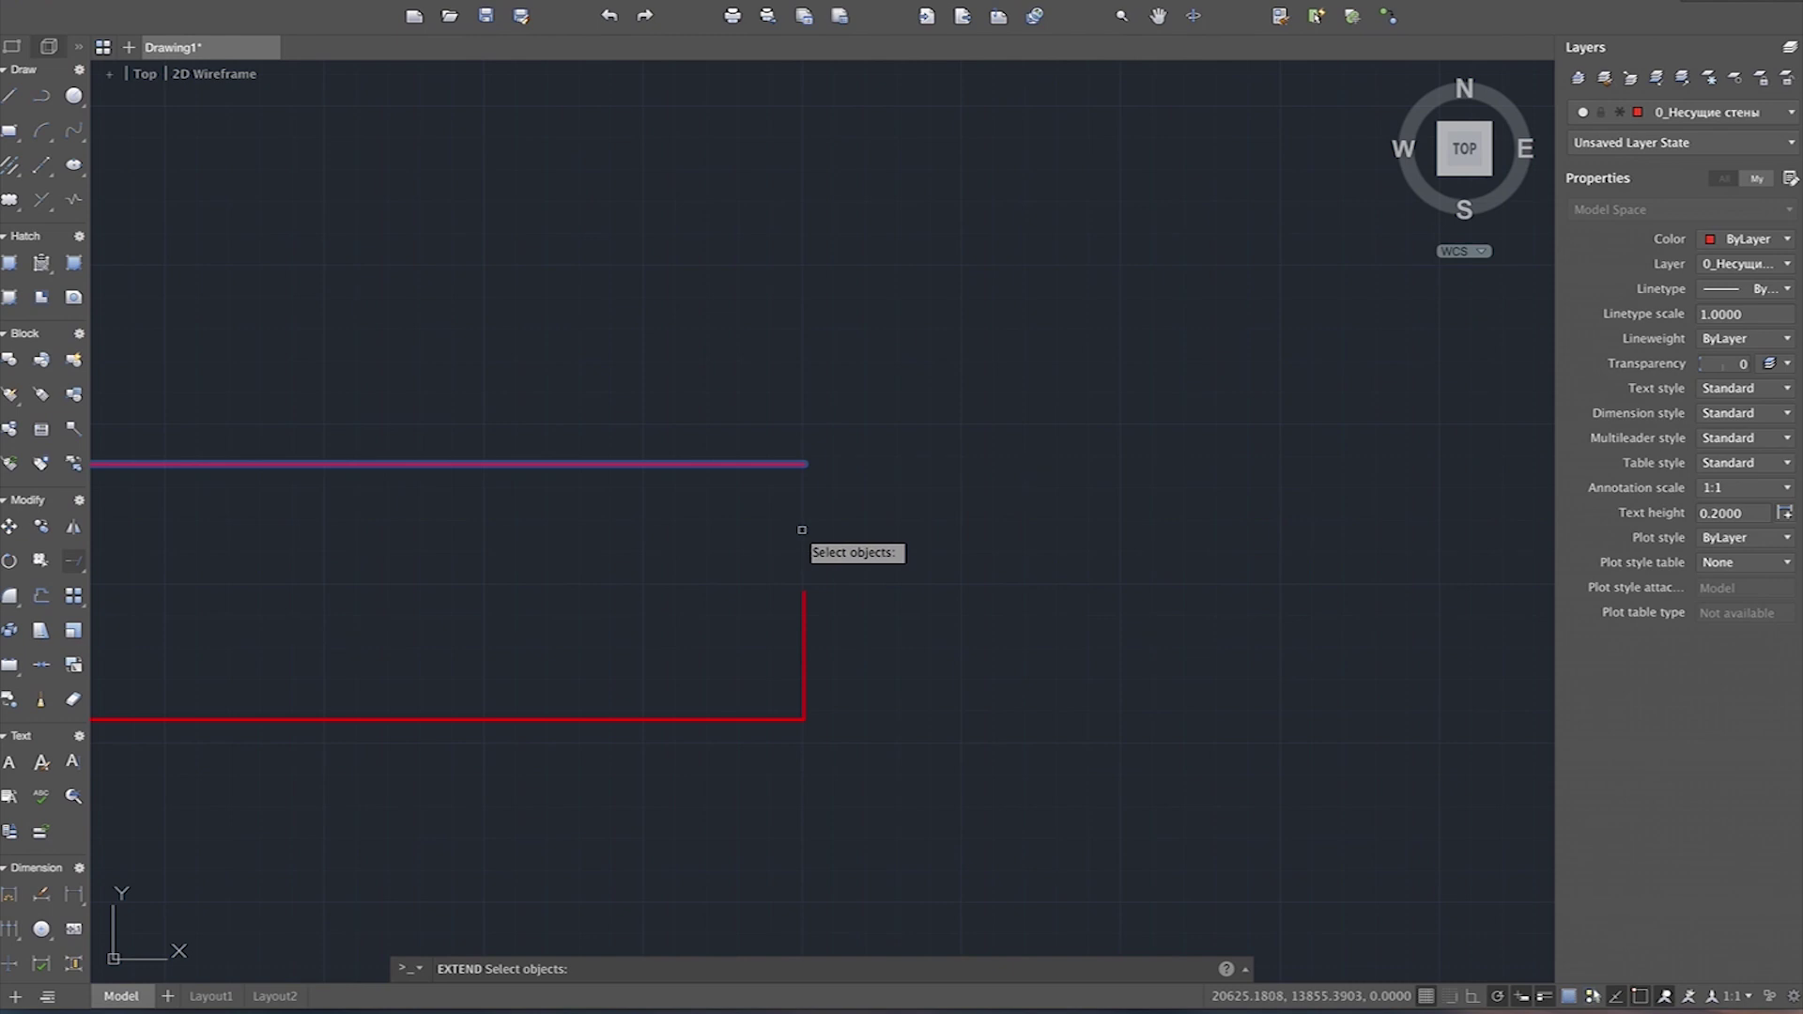
{"action": "key", "text": "Return"}
{"action": "left_click", "coordinate": [804, 623]}
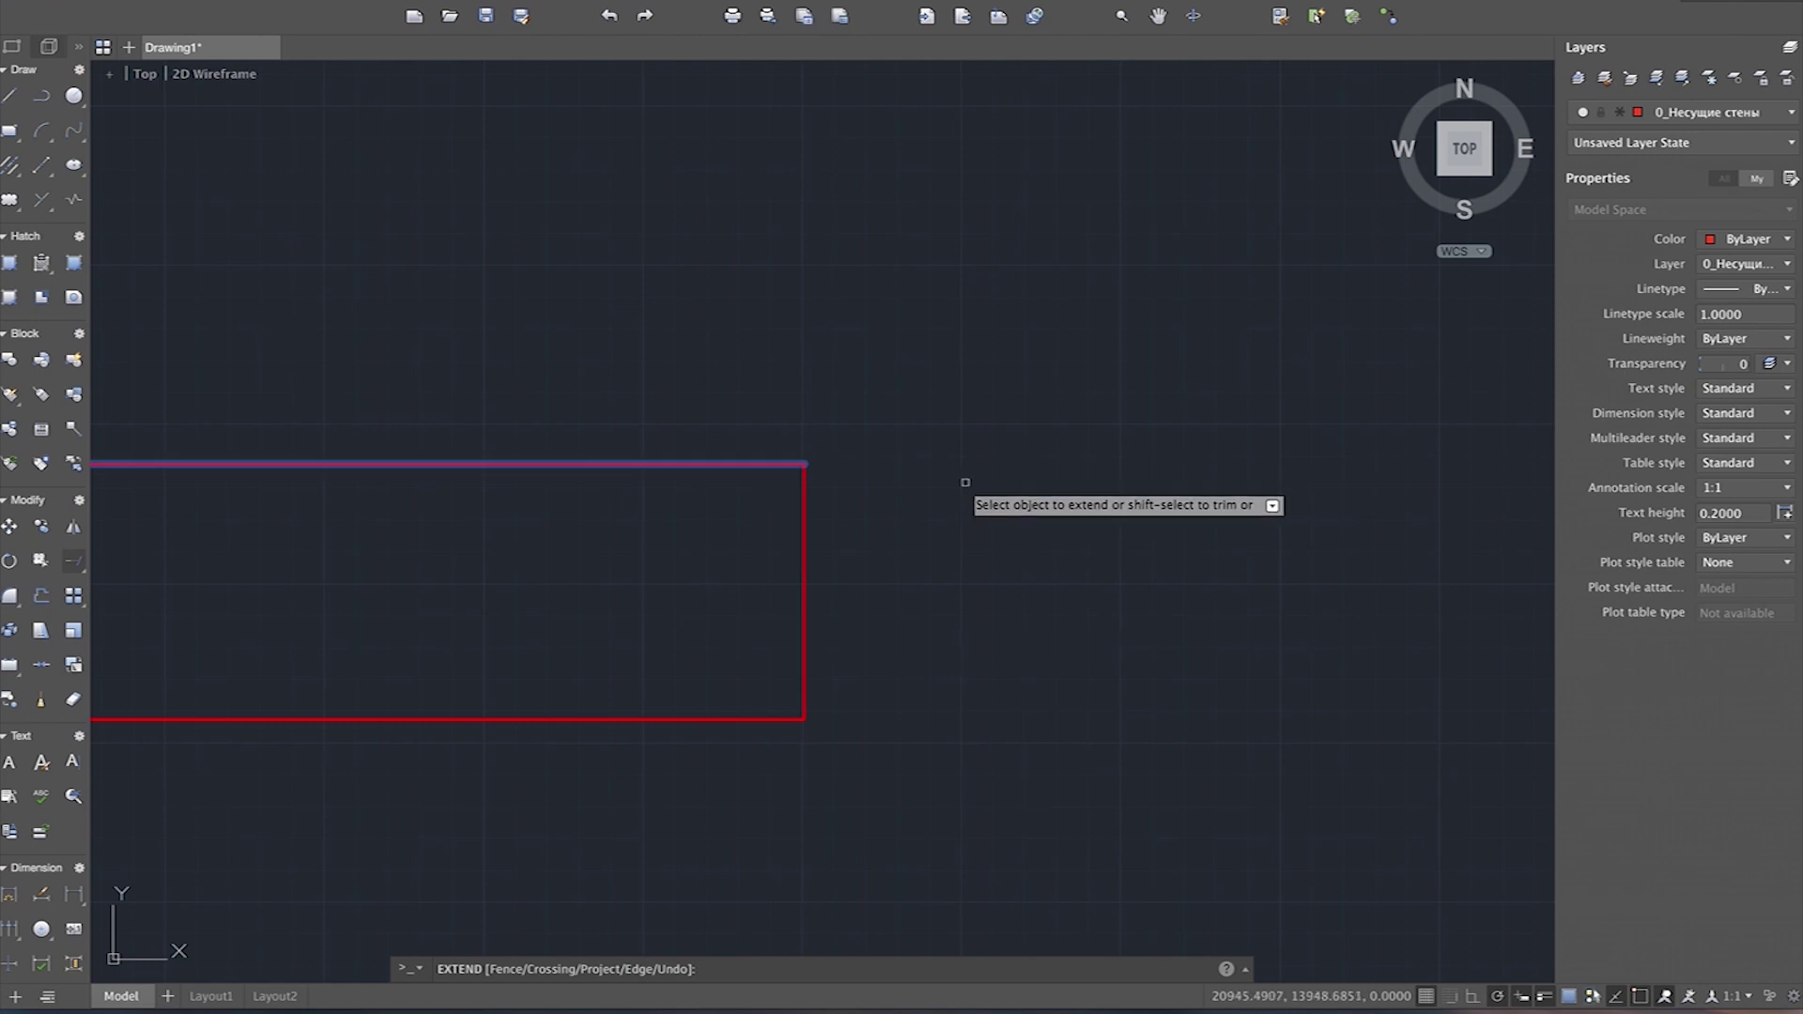
{"action": "key", "text": "Escape"}
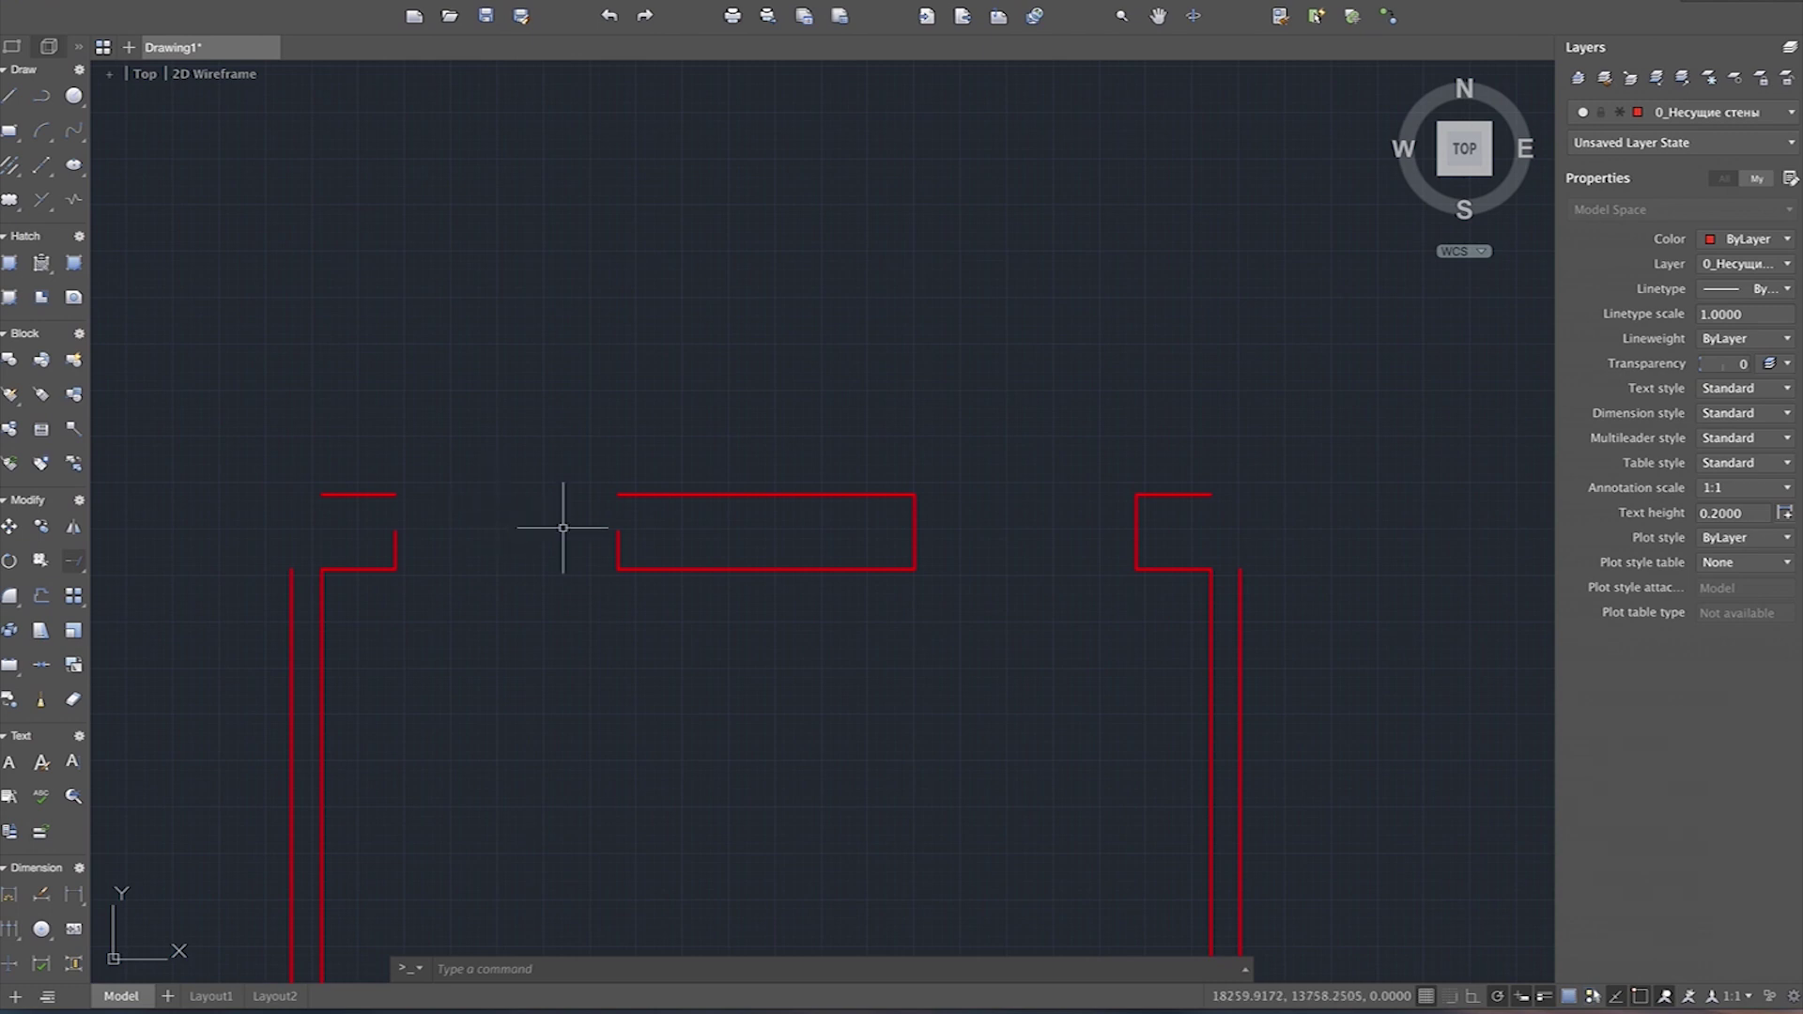
Step: Use EX to extend the small left piece's short vertical line up to its top edge
{"action": "type", "text": "ex"}
{"action": "key", "text": "Return"}
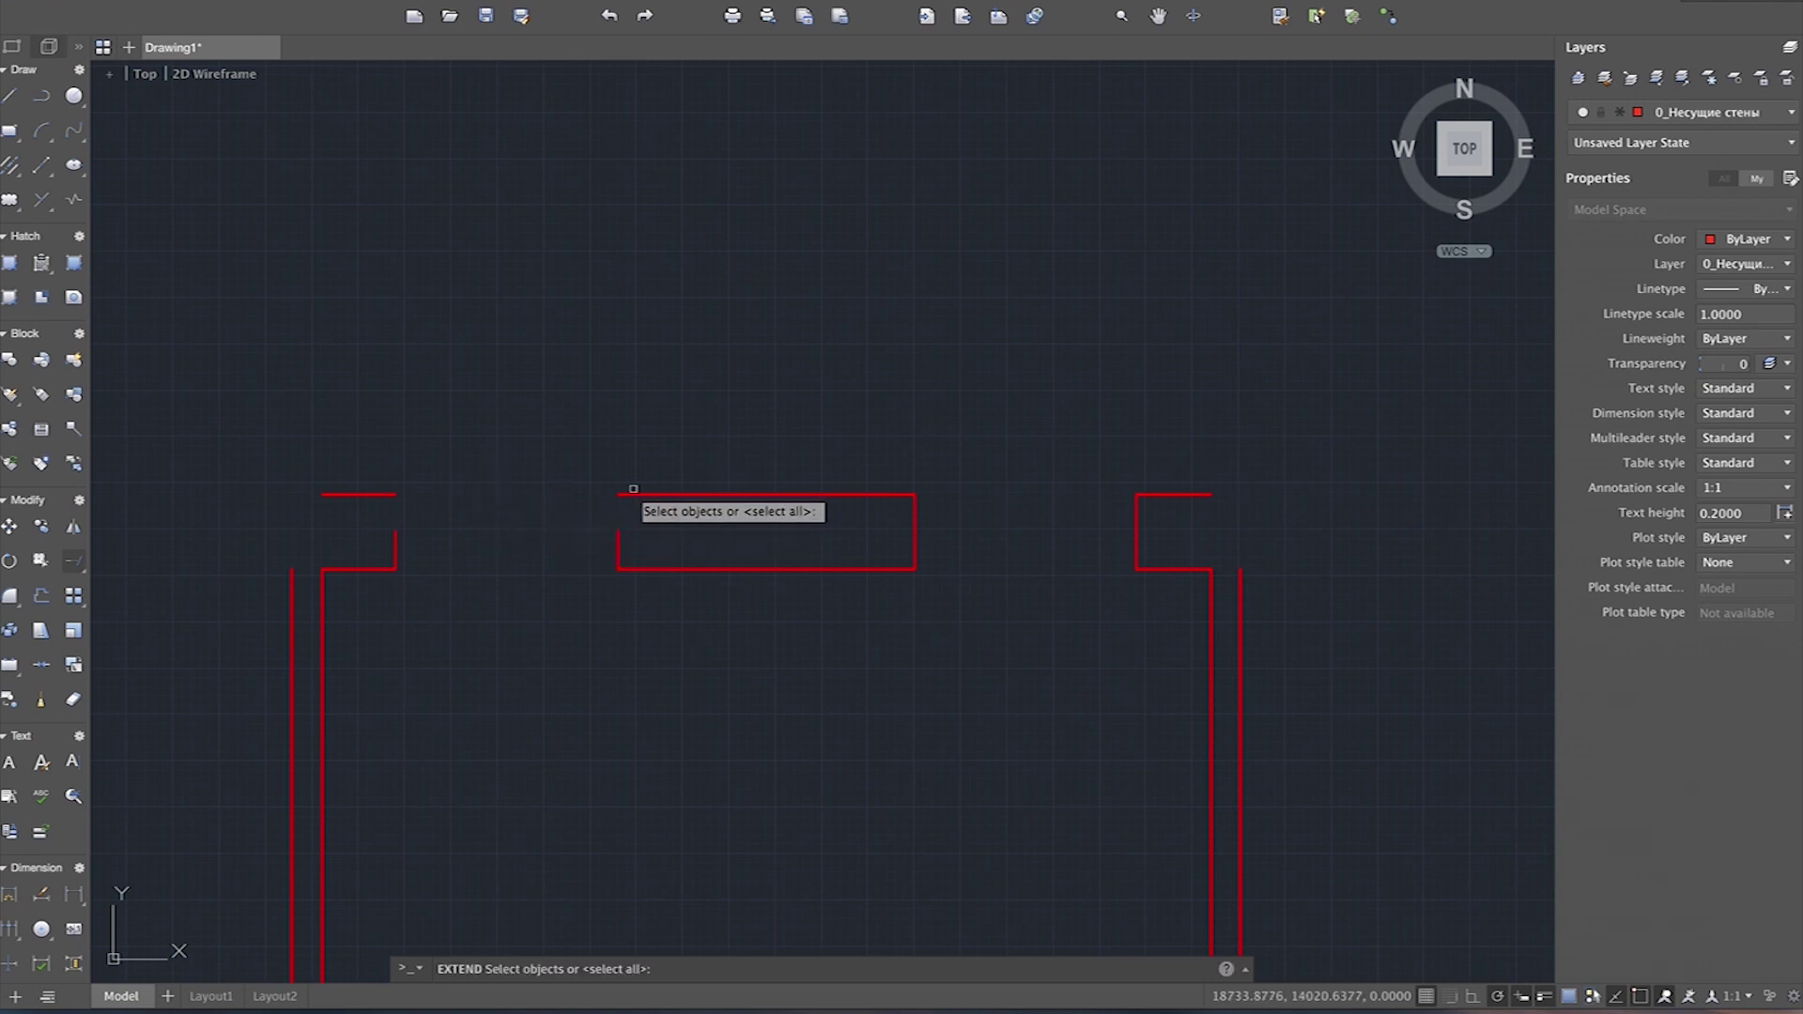
{"action": "left_click", "coordinate": [629, 494]}
{"action": "key", "text": "Return"}
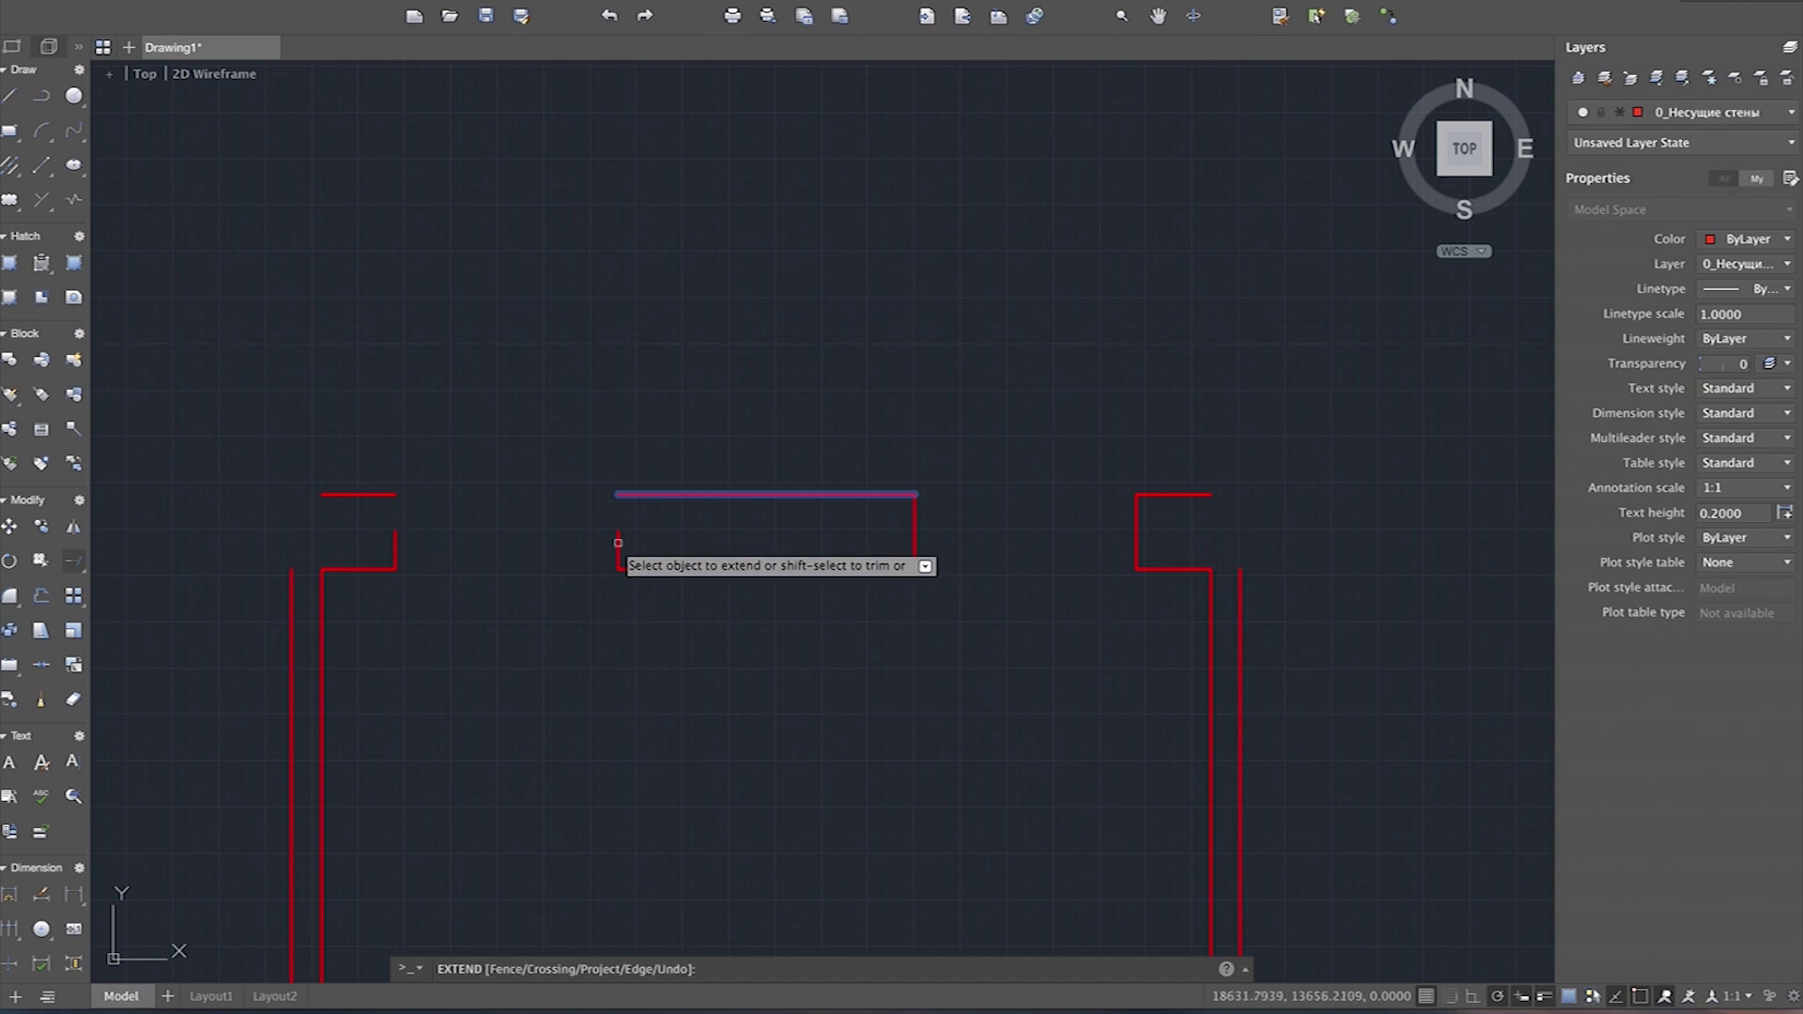
{"action": "left_click", "coordinate": [362, 492]}
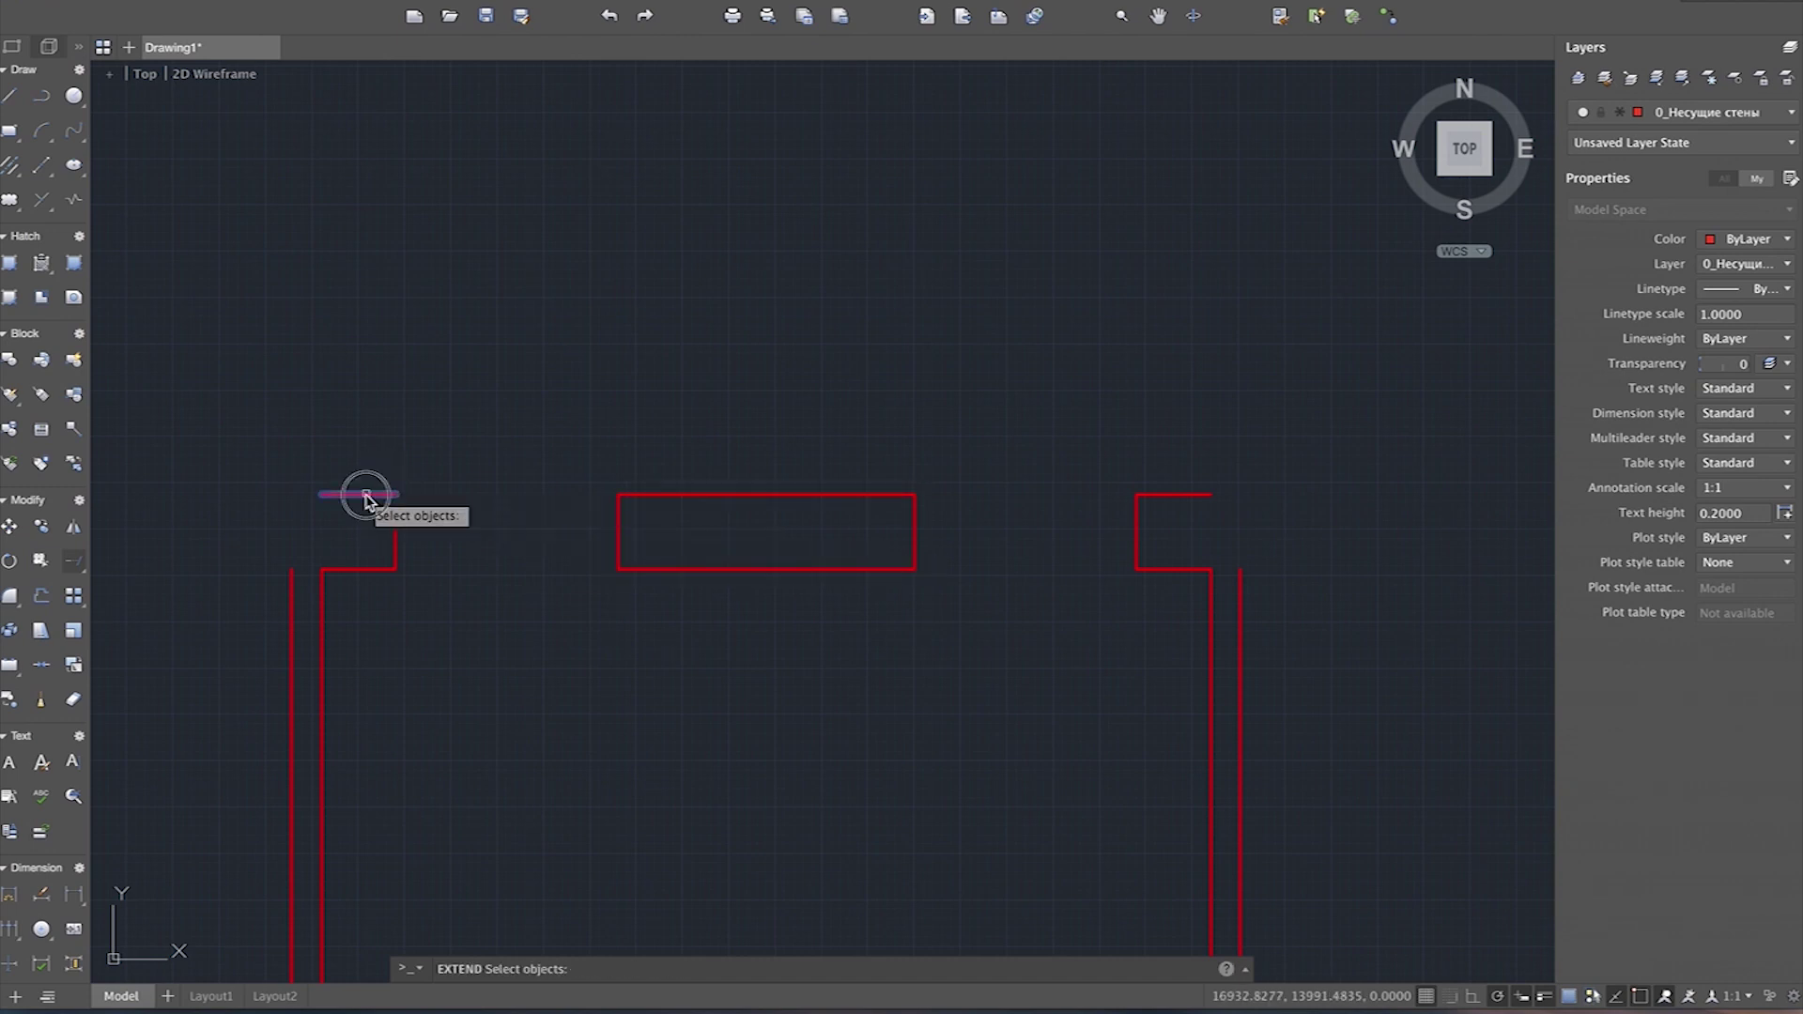
{"action": "left_click", "coordinate": [392, 539]}
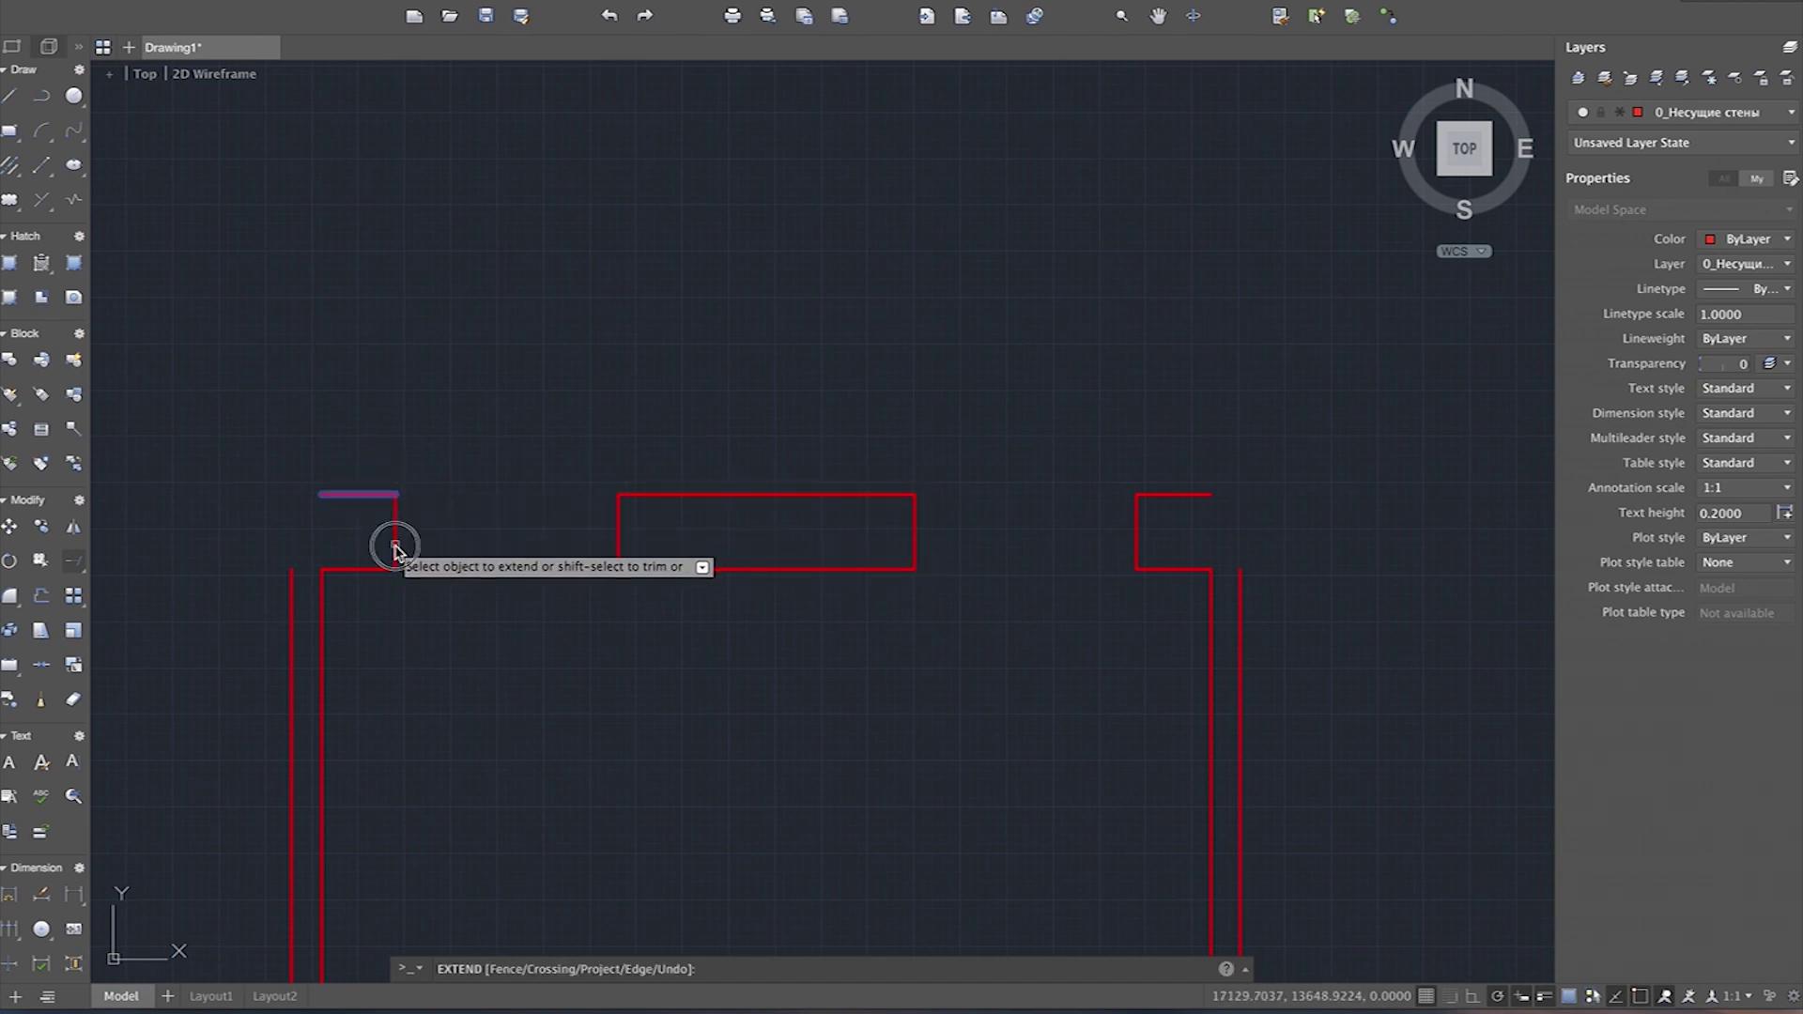
{"action": "key", "text": "Return"}
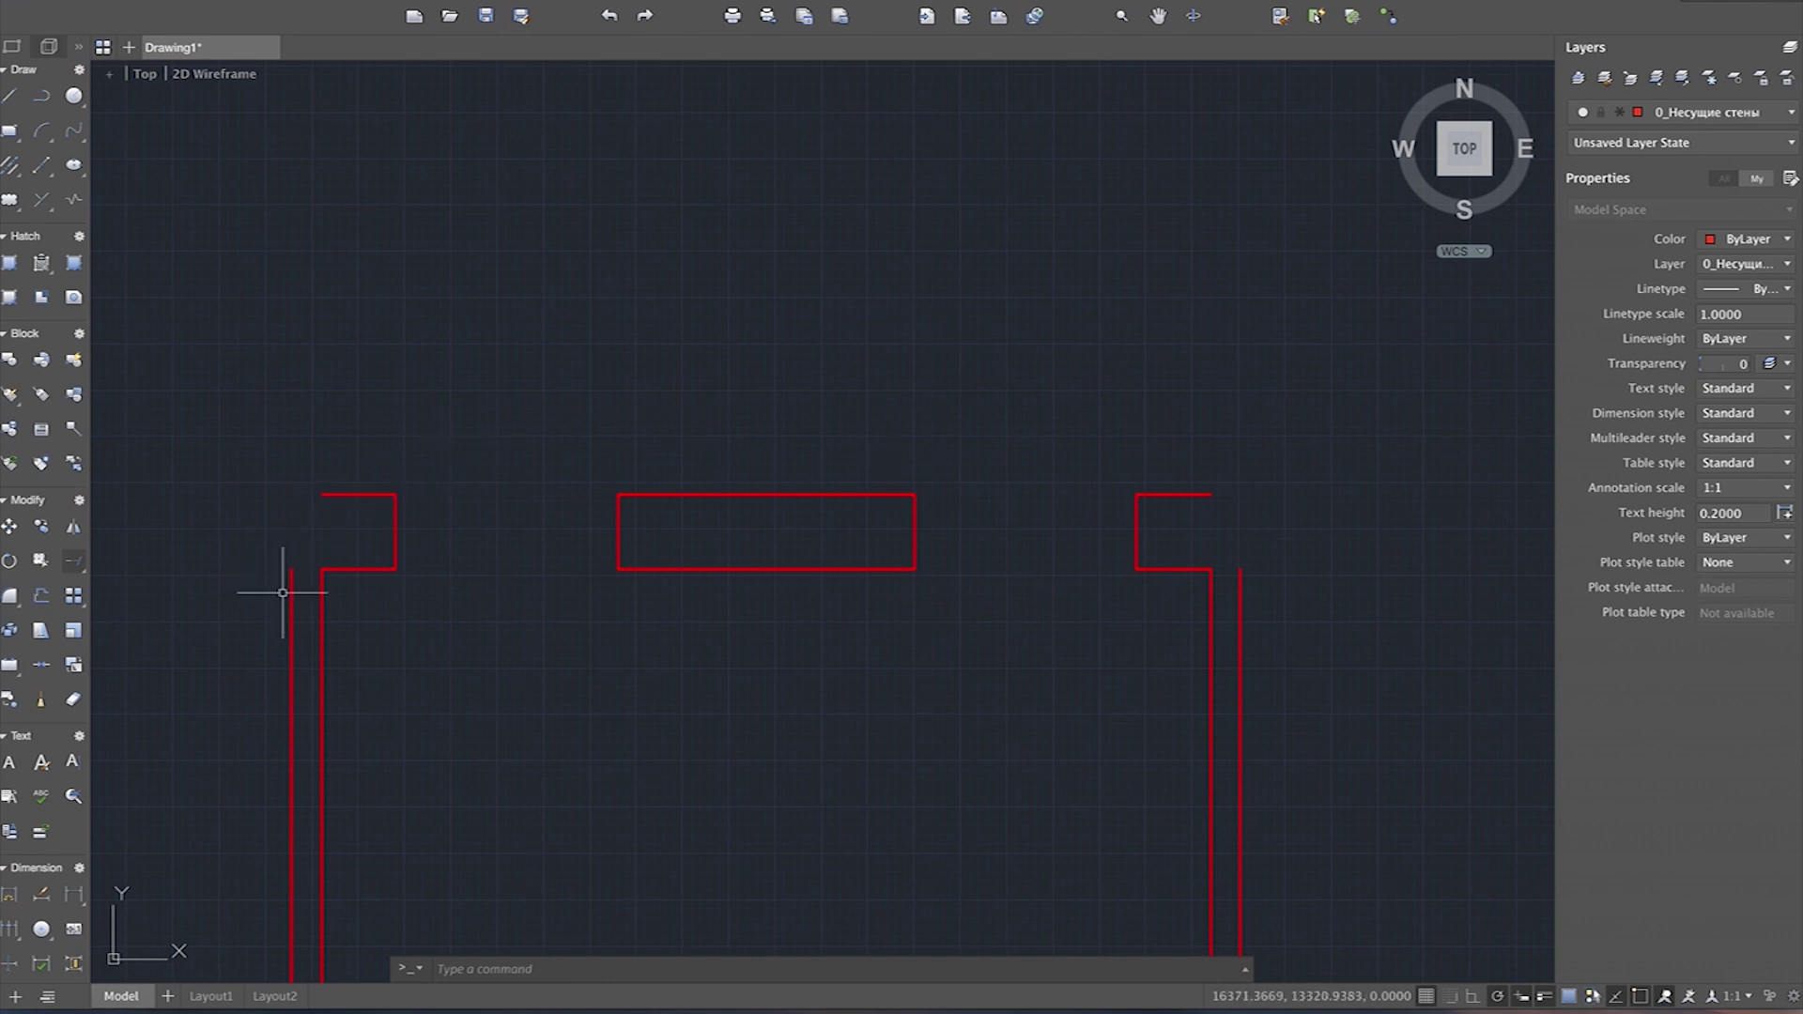
{"action": "left_click", "coordinate": [299, 577]}
Step: Stretch the left outer wall above the top edge and extend the left piece's top edge to it
{"action": "left_click", "coordinate": [285, 563]}
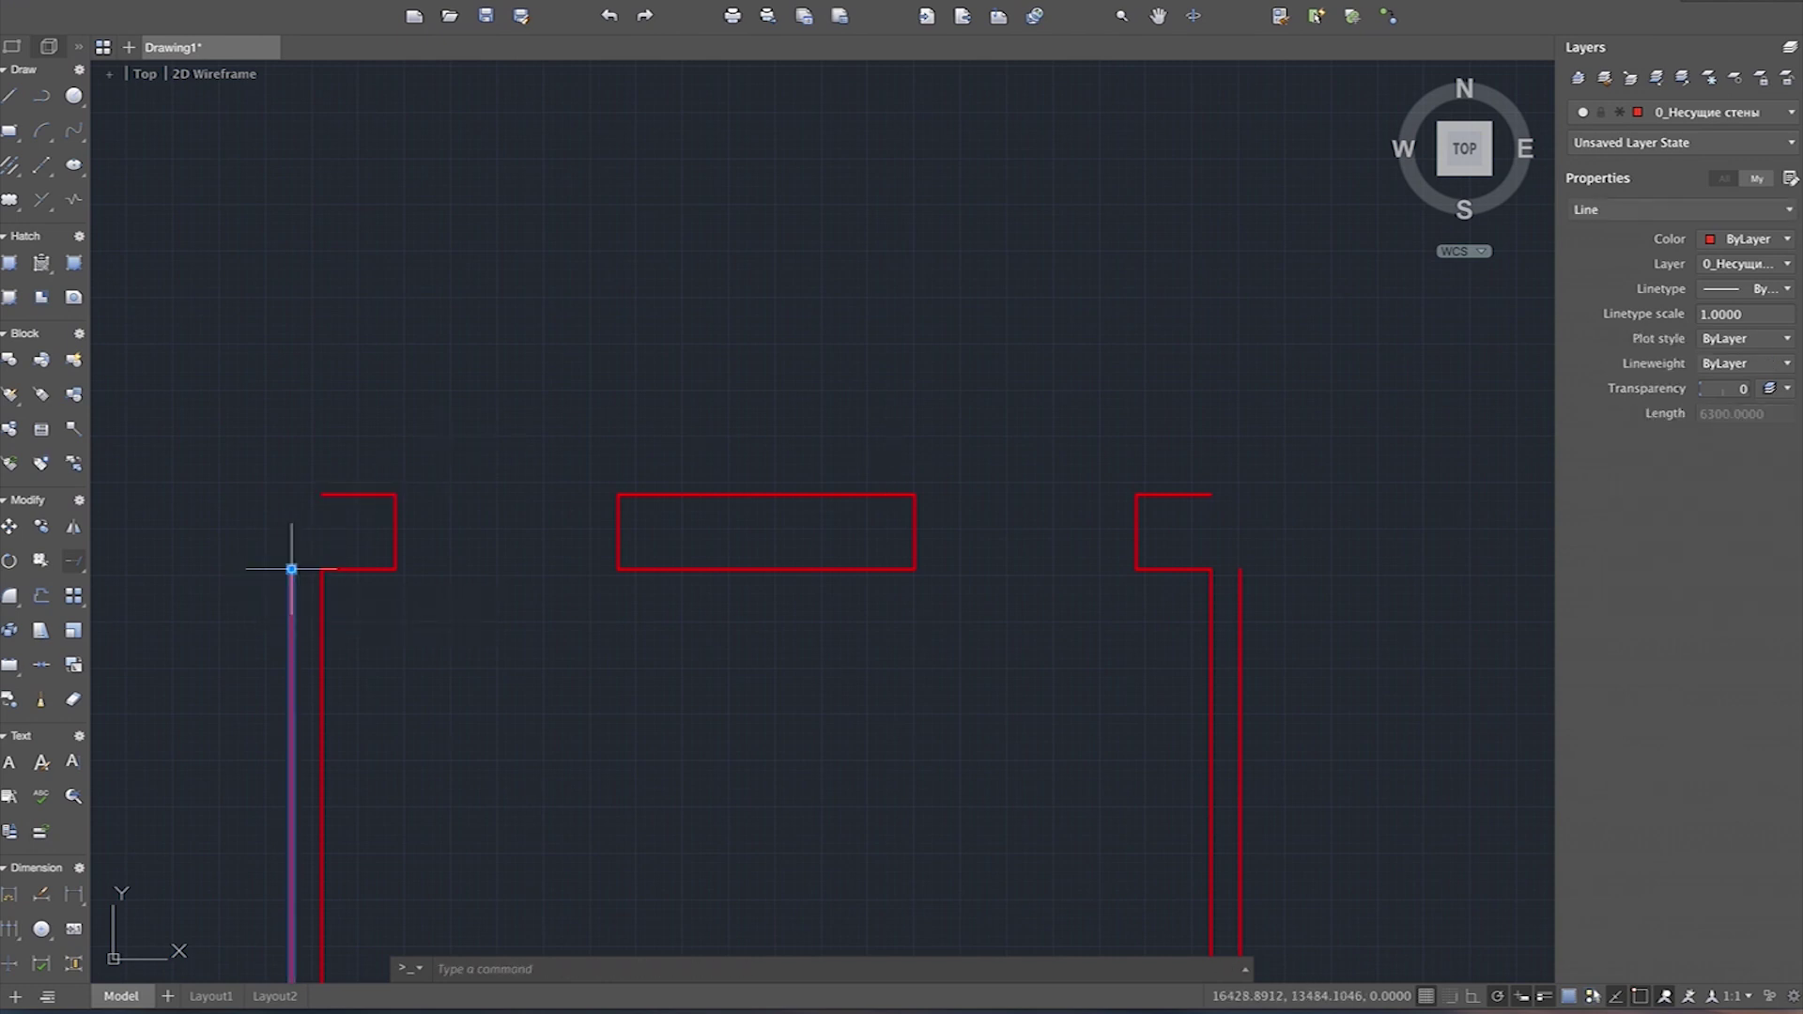
{"action": "left_click", "coordinate": [291, 417]}
{"action": "key", "text": "Escape"}
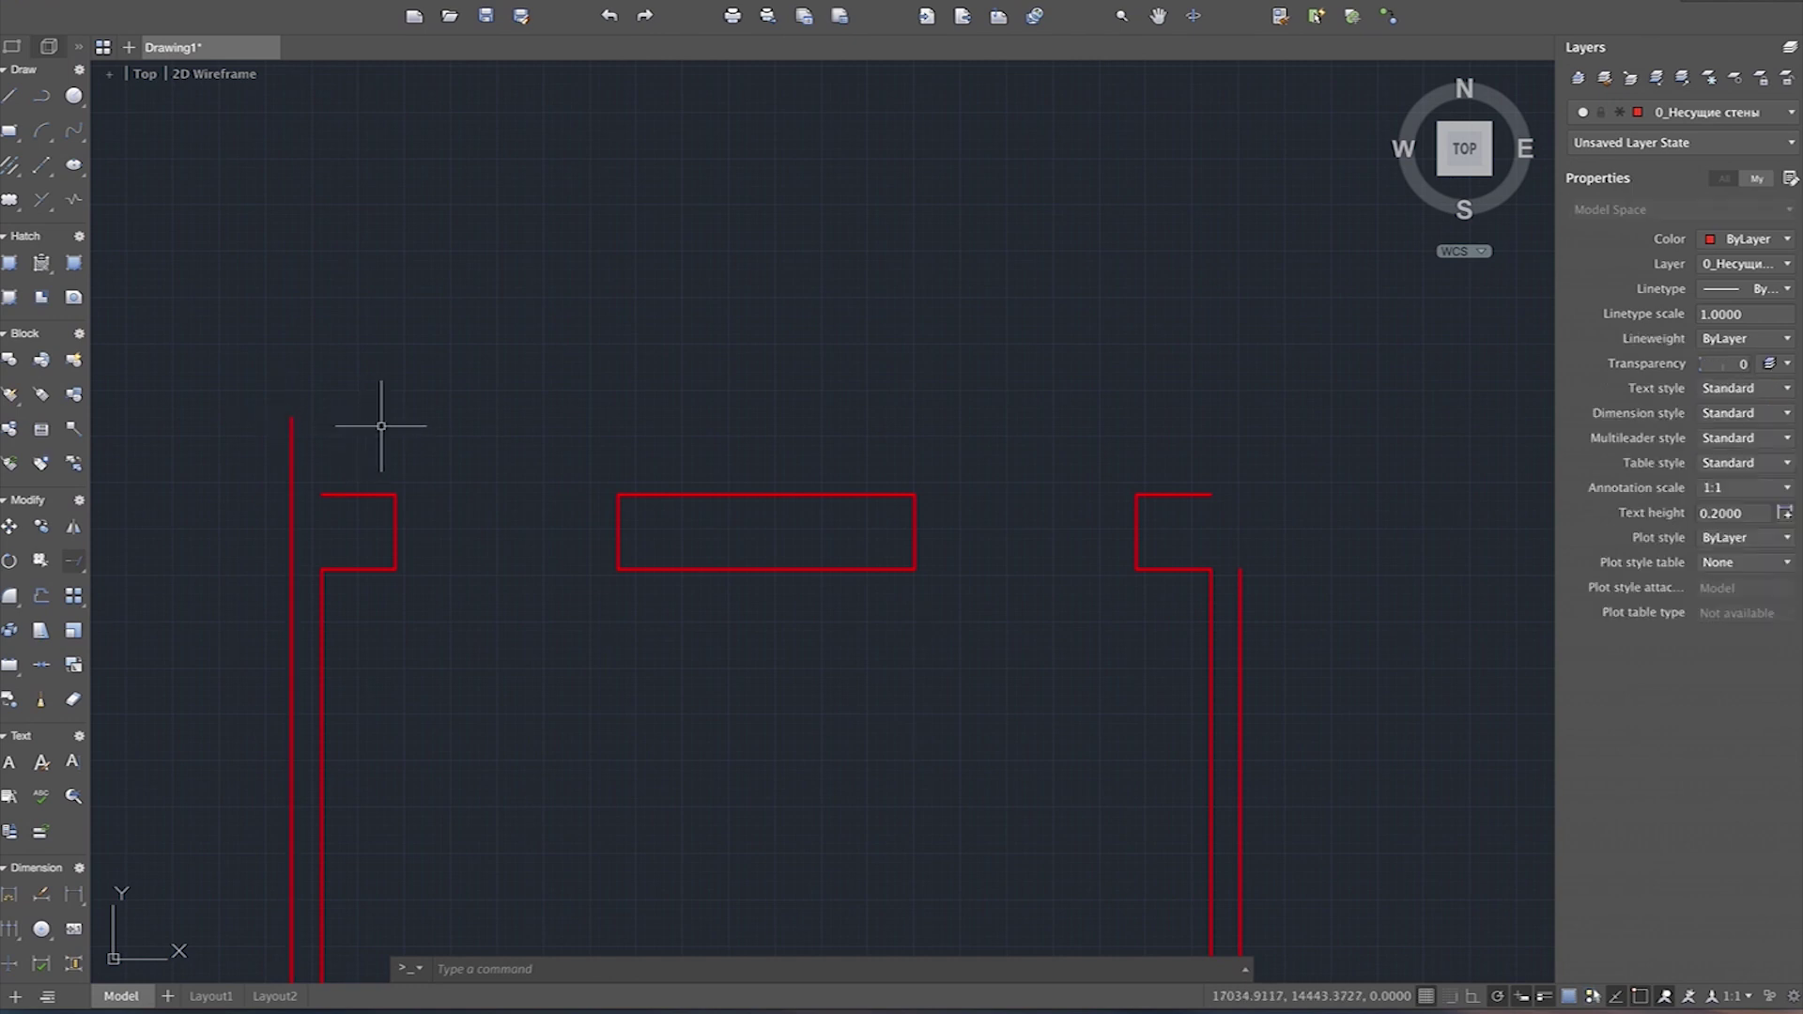
{"action": "left_click", "coordinate": [75, 564]}
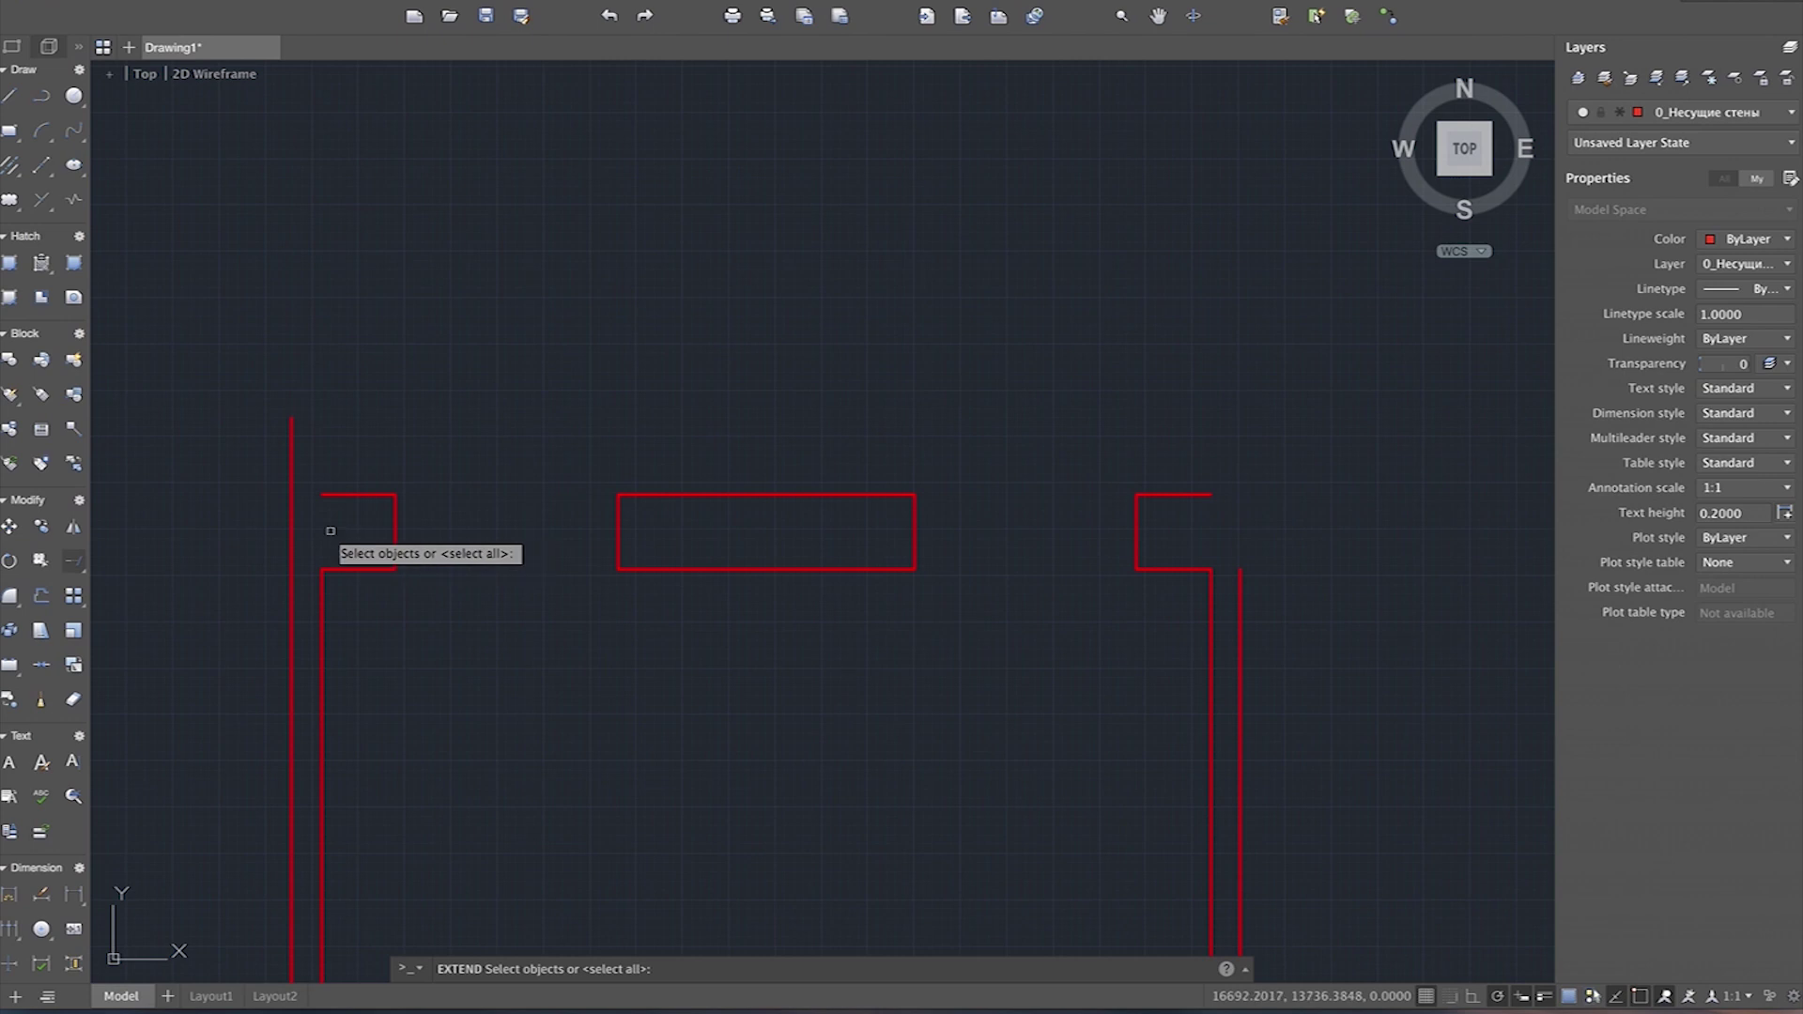
{"action": "left_click", "coordinate": [291, 500]}
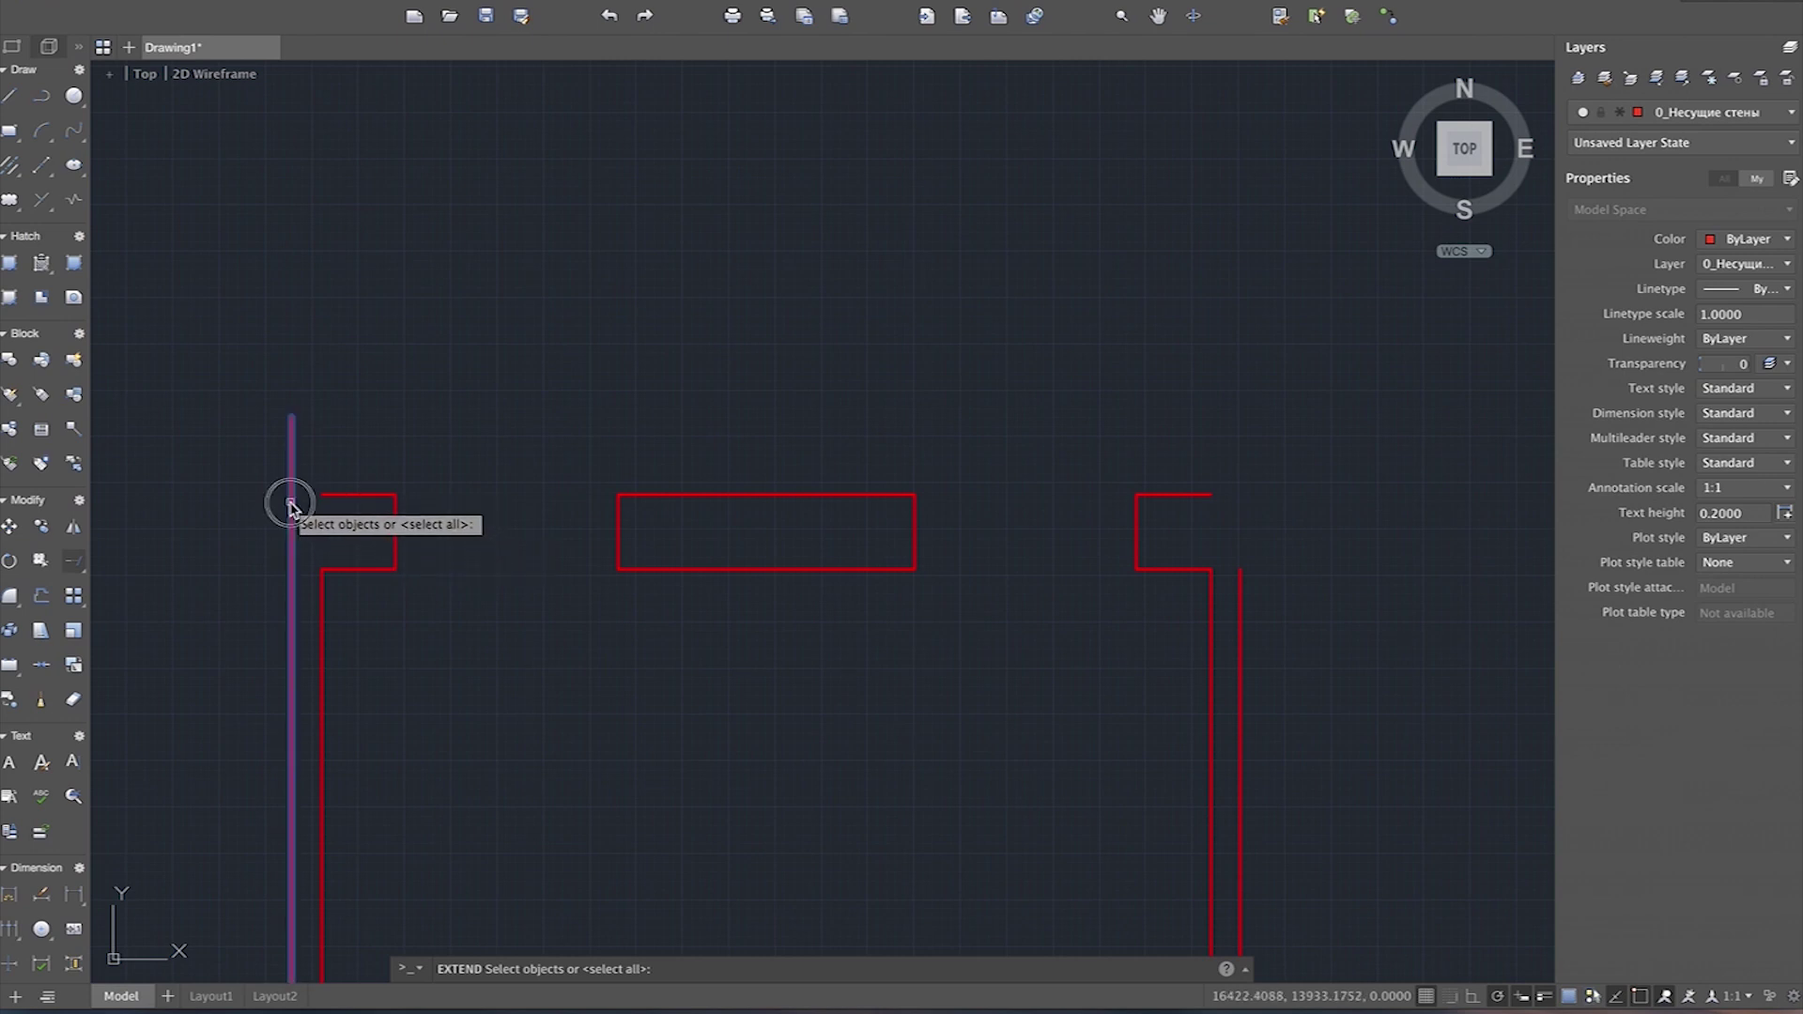
{"action": "key", "text": "Return"}
{"action": "left_click", "coordinate": [328, 494]}
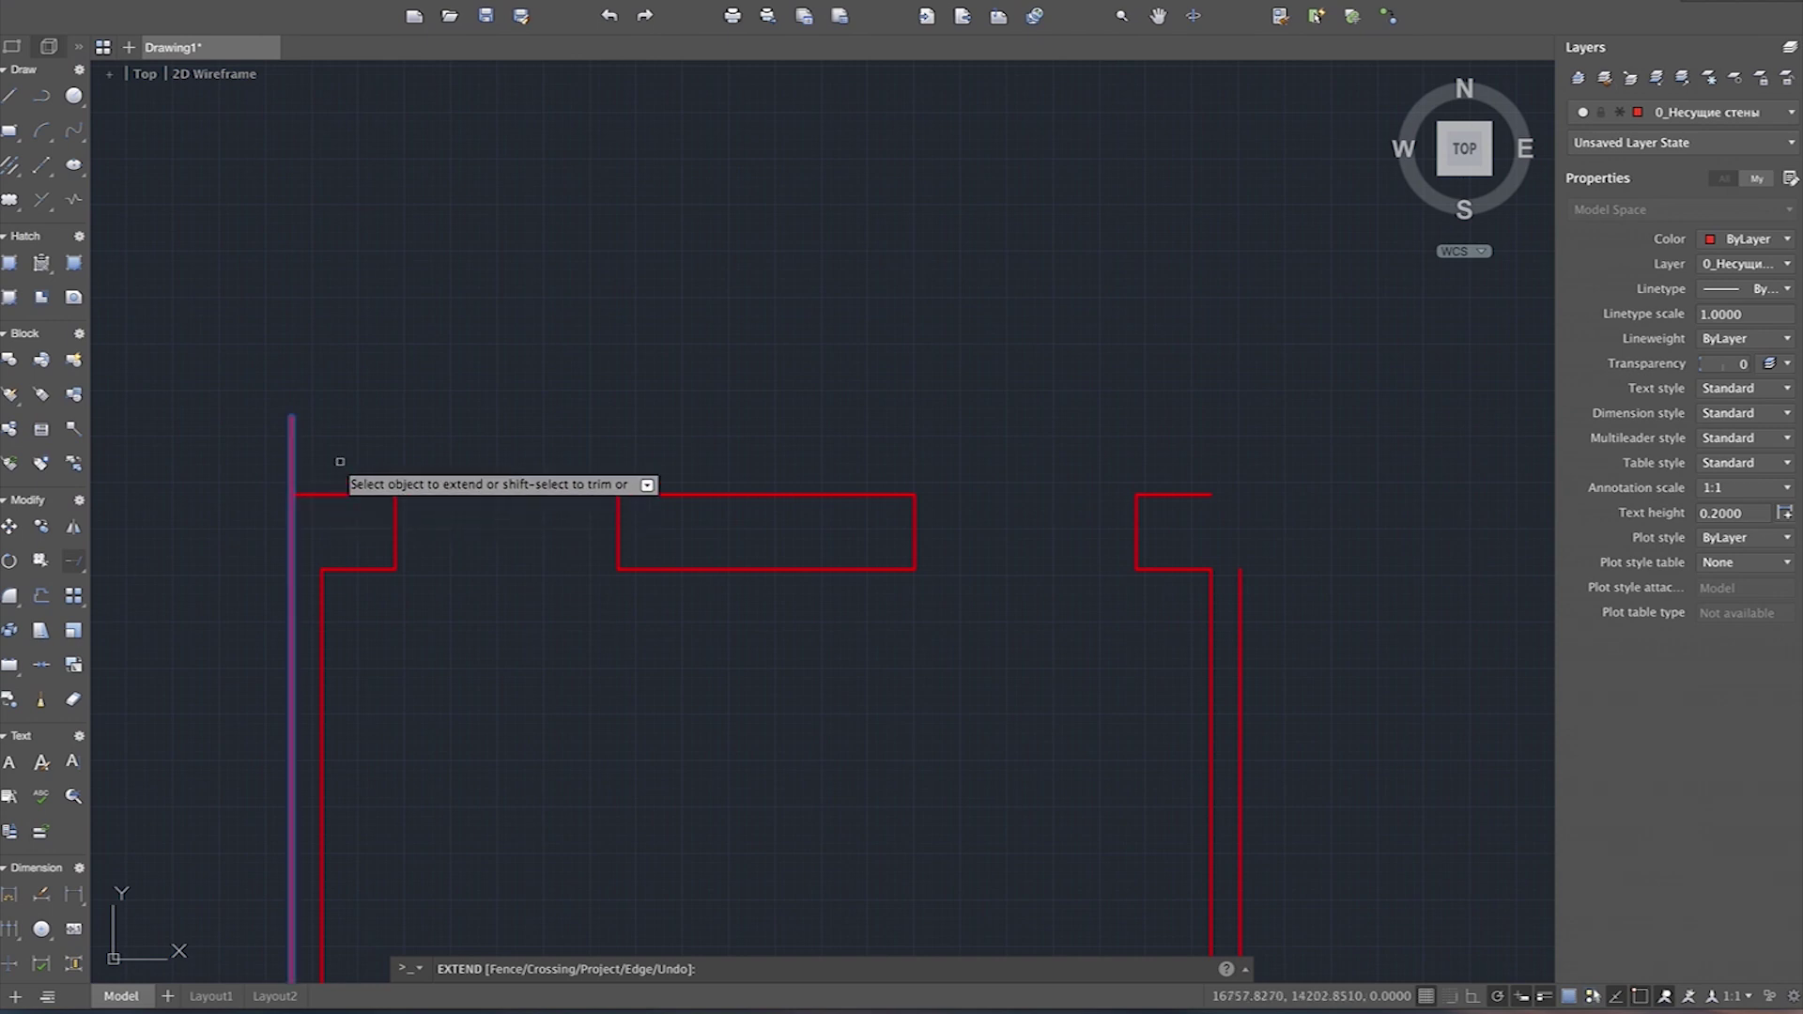
{"action": "key", "text": "Return"}
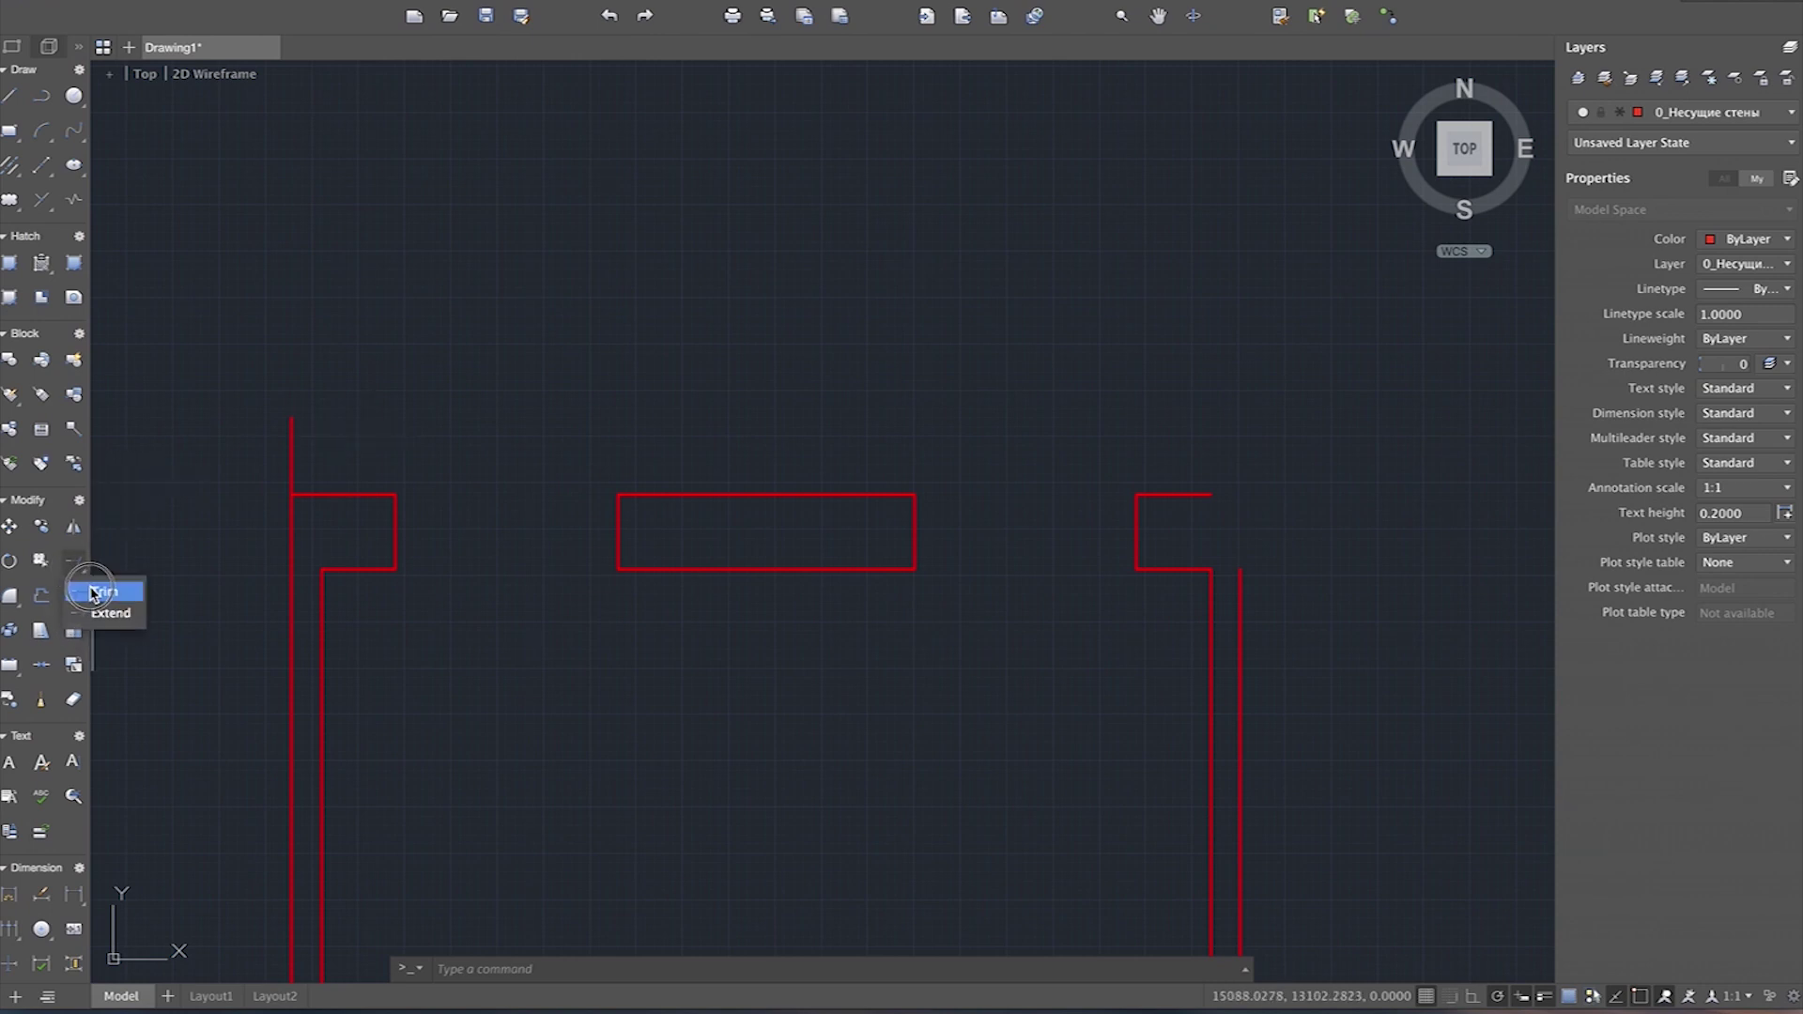
Step: Trim the left outer wall's overshoot above the left piece's top edge
{"action": "left_click", "coordinate": [89, 589]}
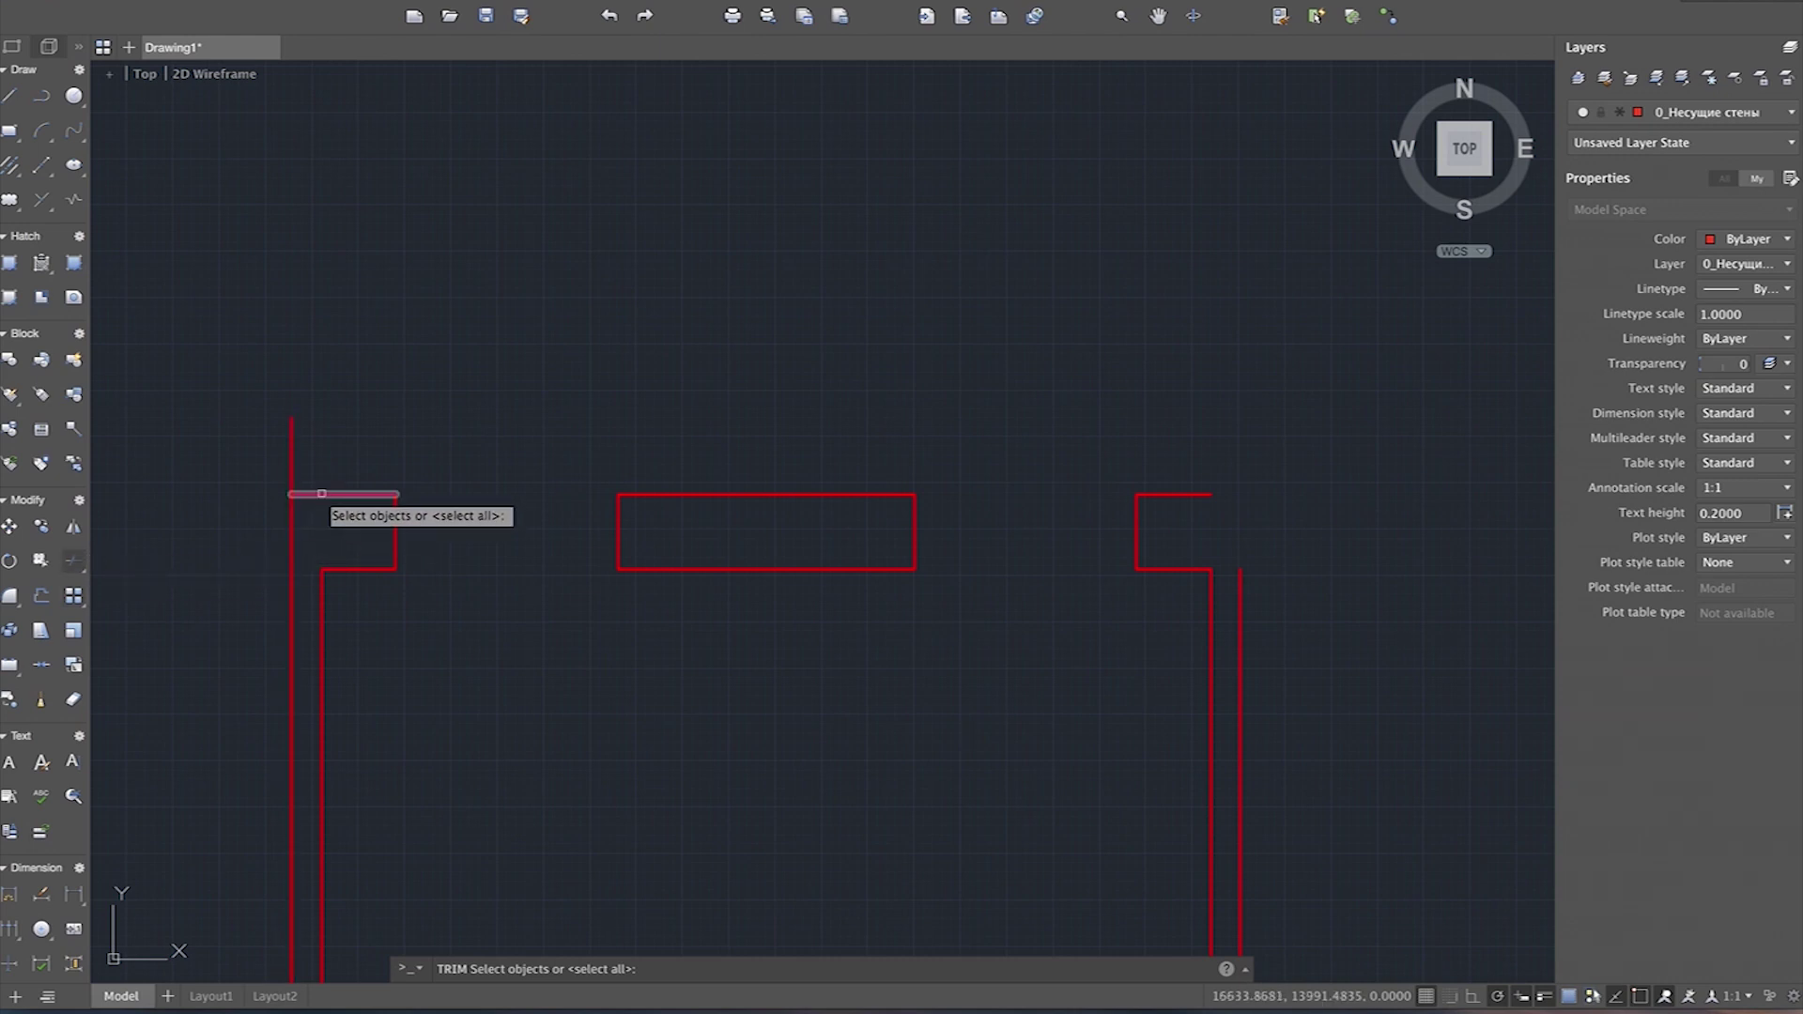
{"action": "left_click", "coordinate": [322, 493]}
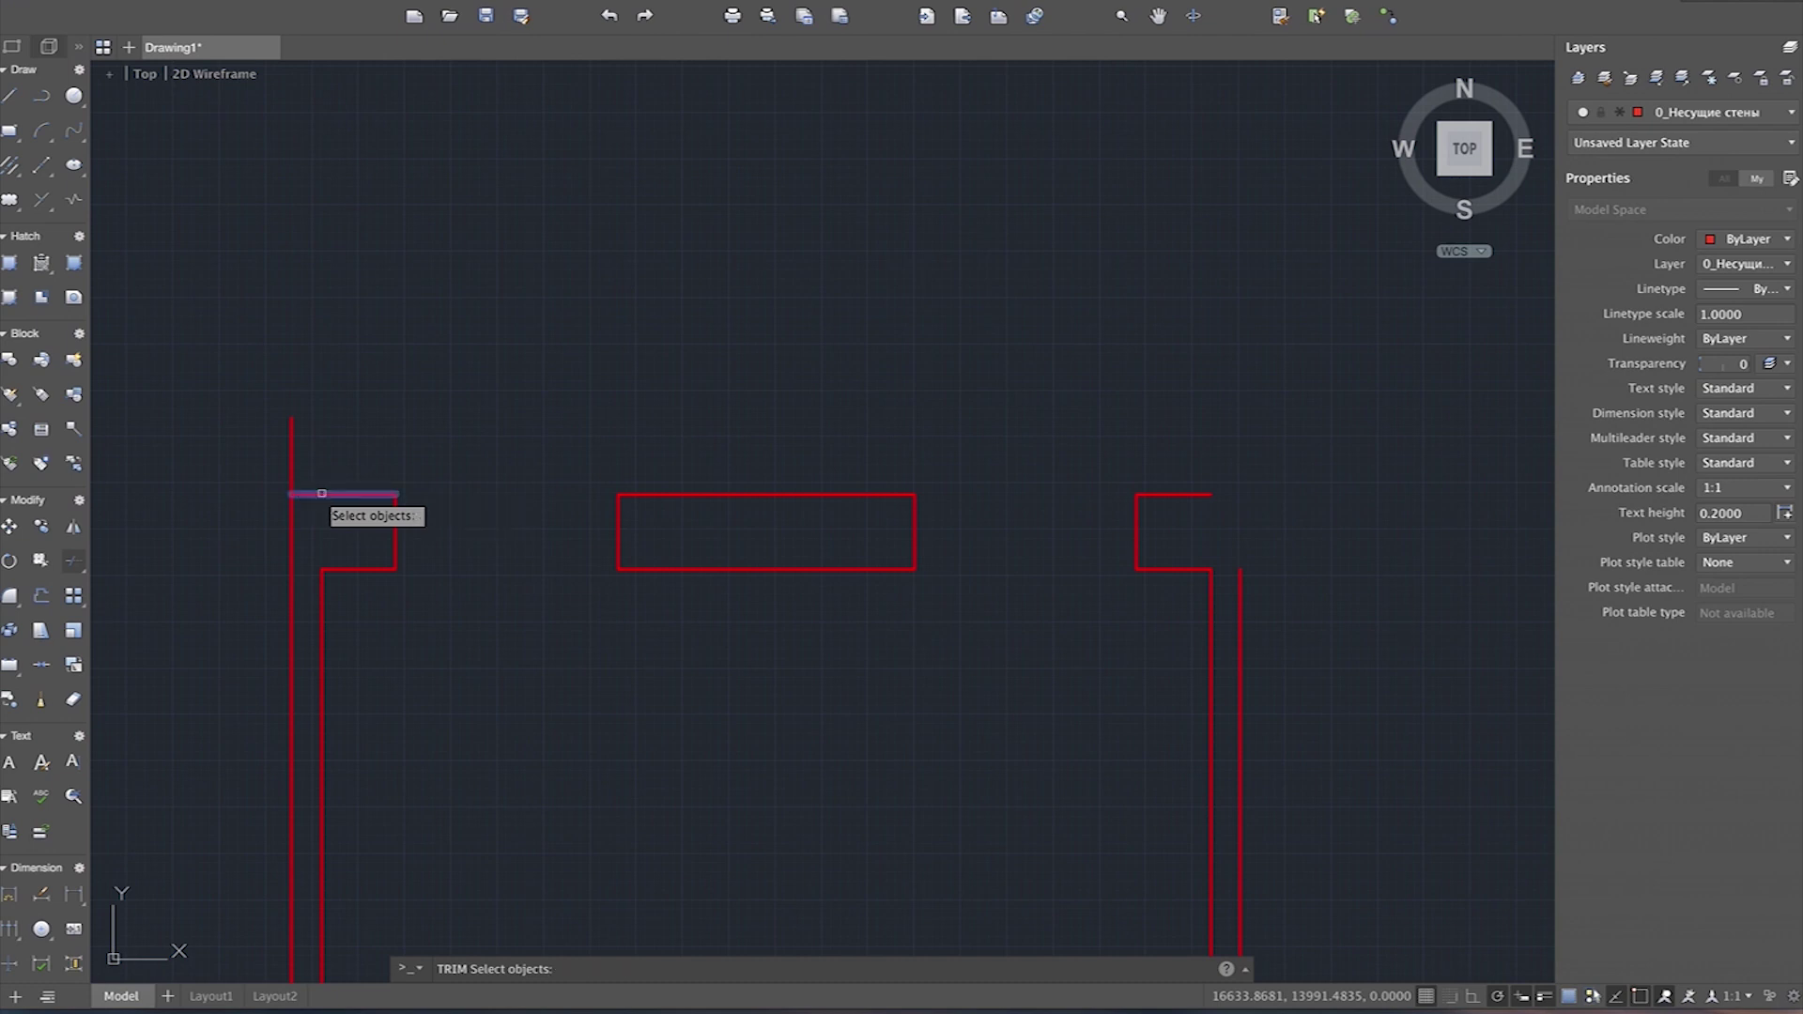
{"action": "key", "text": "Return"}
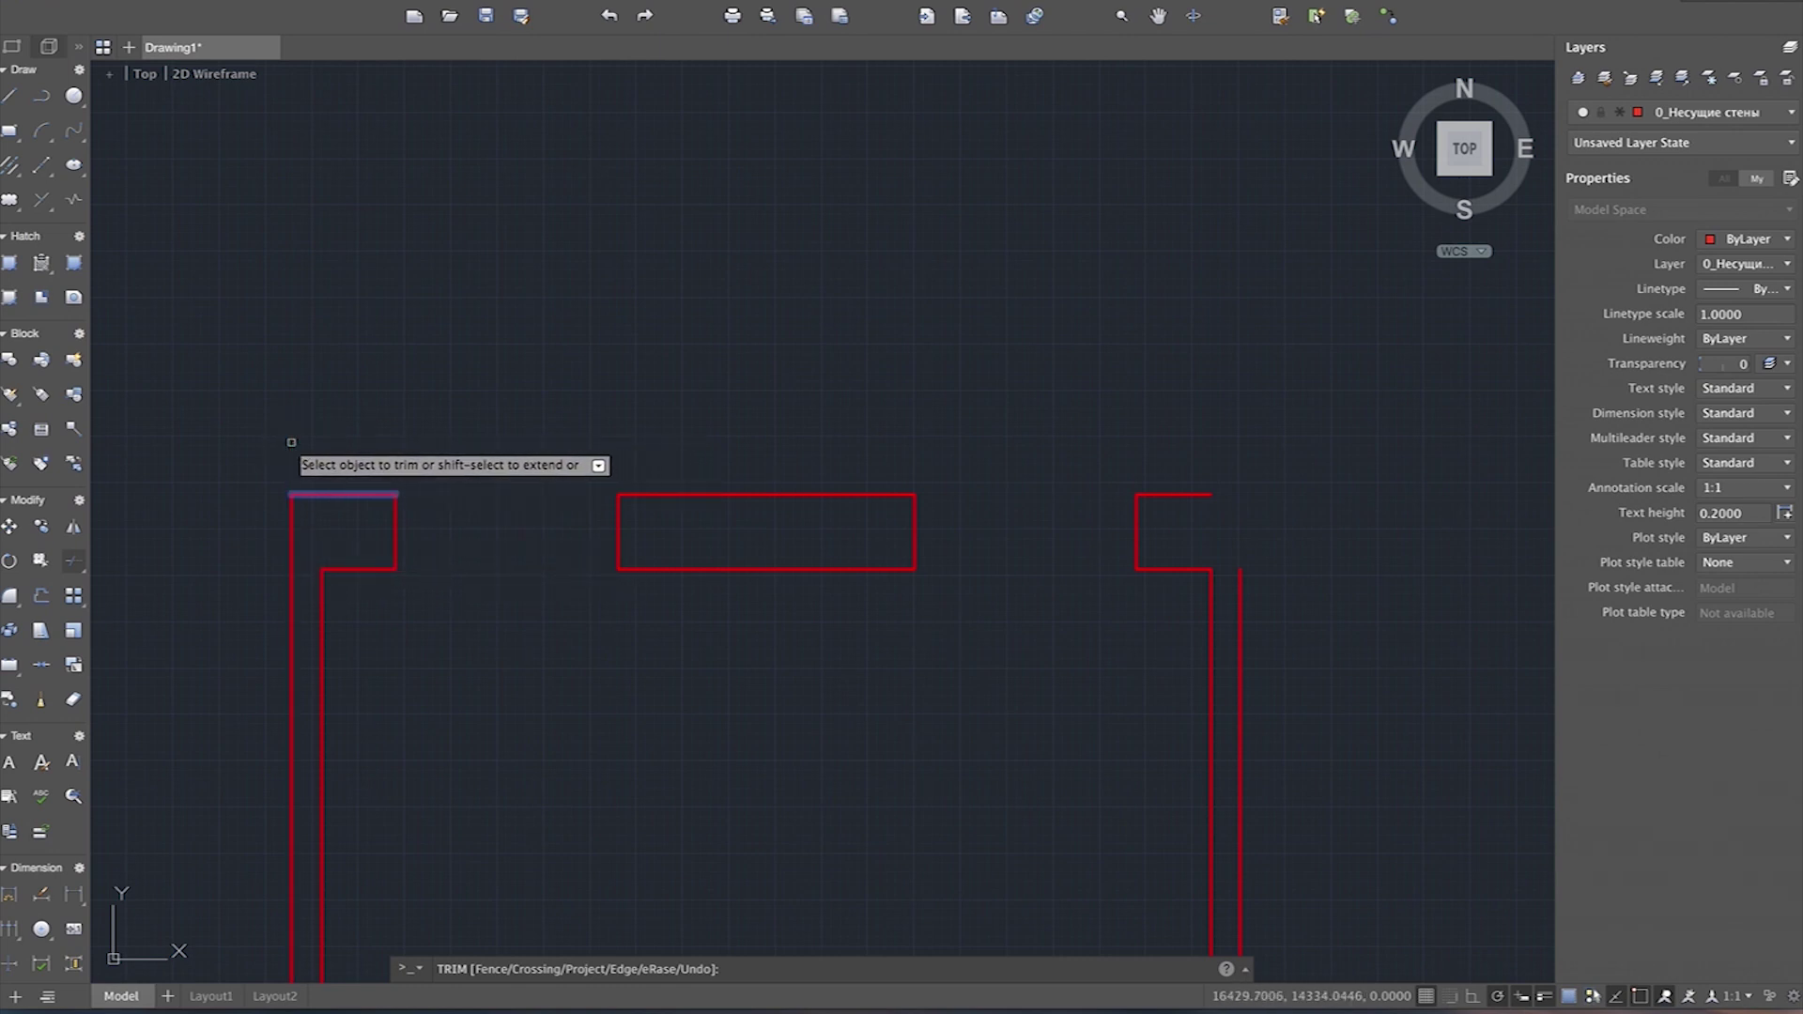
{"action": "key", "text": "Escape"}
Step: Stretch the right outer wall upward and extend the right piece's top edge to meet it
{"action": "left_click", "coordinate": [1308, 551]}
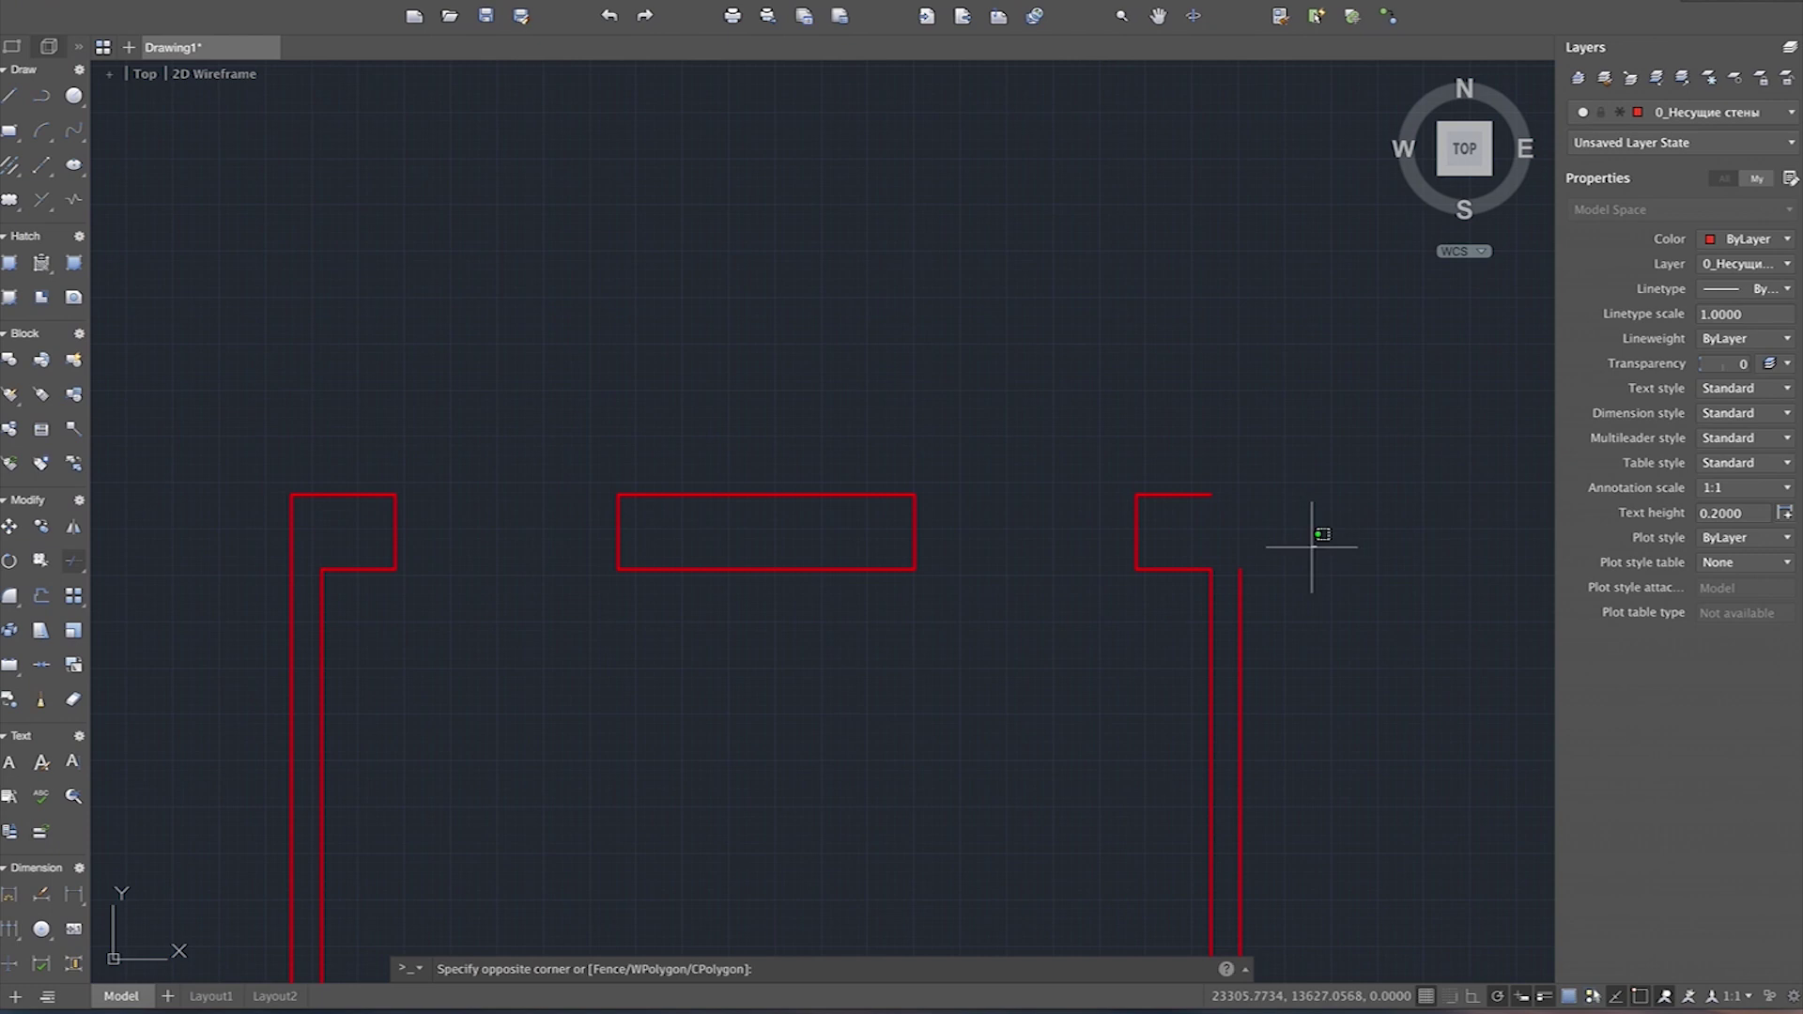
{"action": "left_click", "coordinate": [1226, 615]}
{"action": "left_click", "coordinate": [1240, 568]}
{"action": "left_click", "coordinate": [1243, 438]}
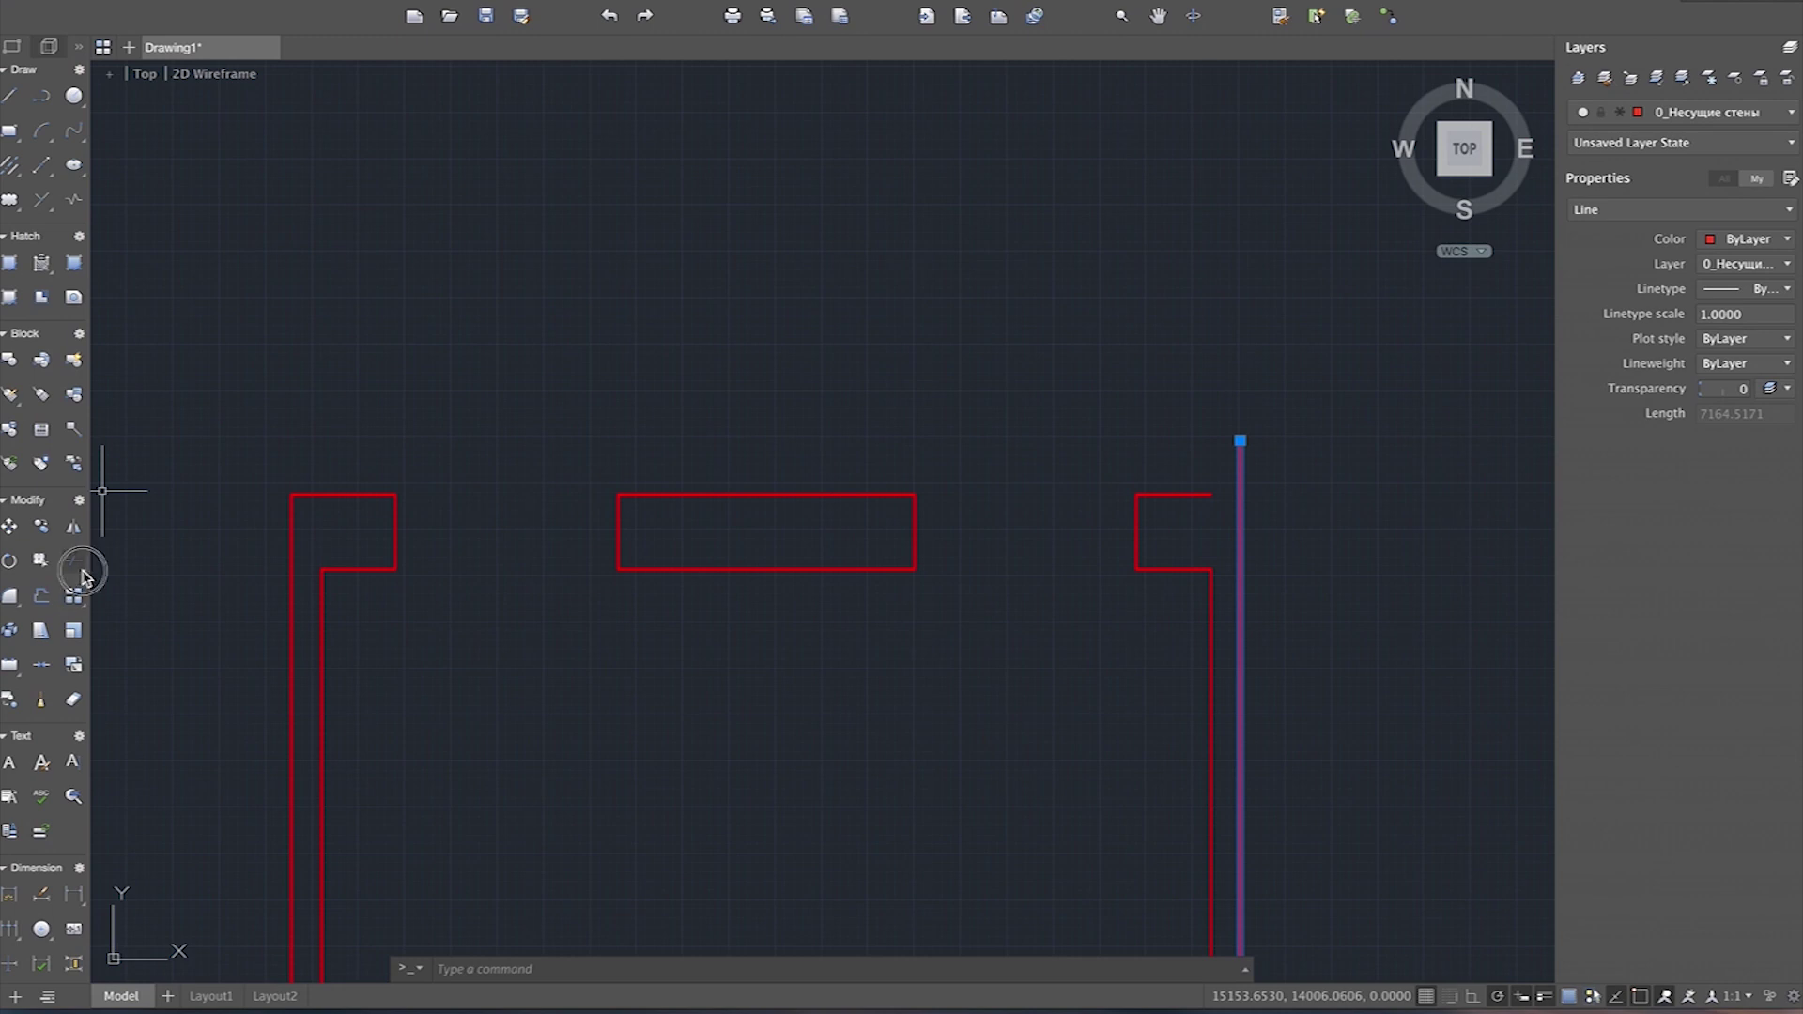
{"action": "left_click_drag", "start_coordinate": [73, 563], "coordinate": [108, 615]}
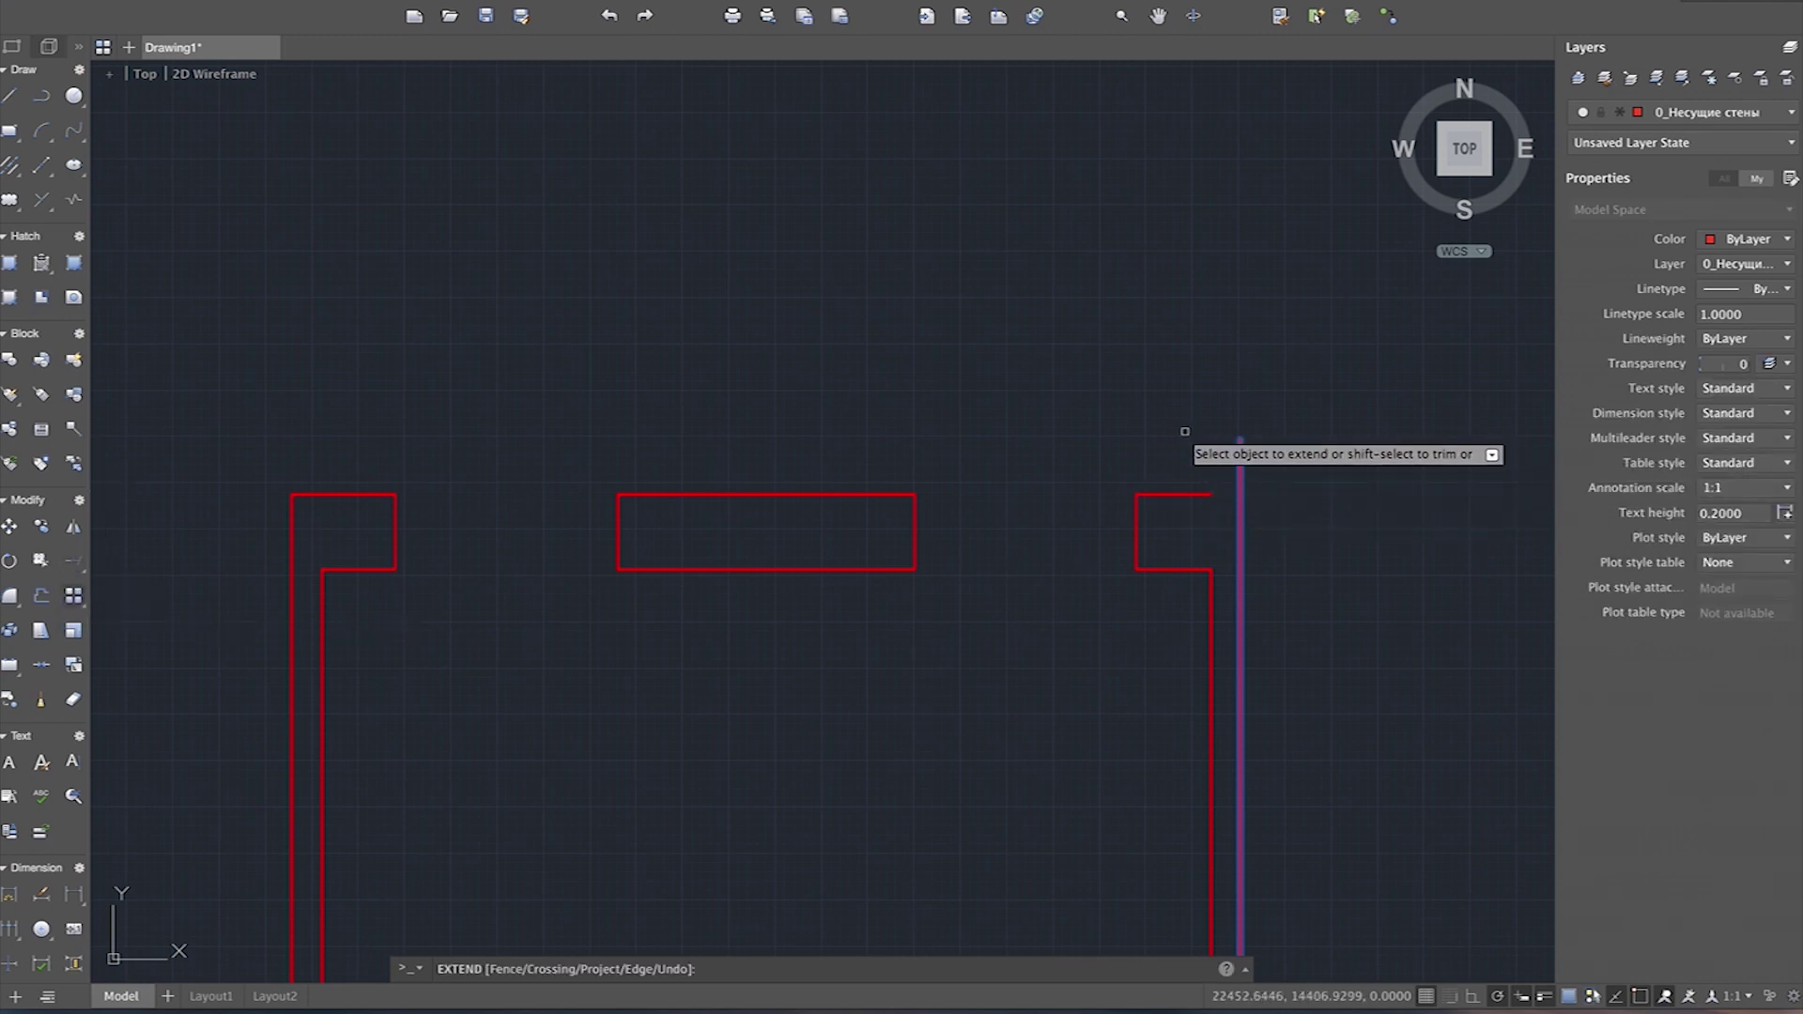
{"action": "left_click", "coordinate": [1197, 490]}
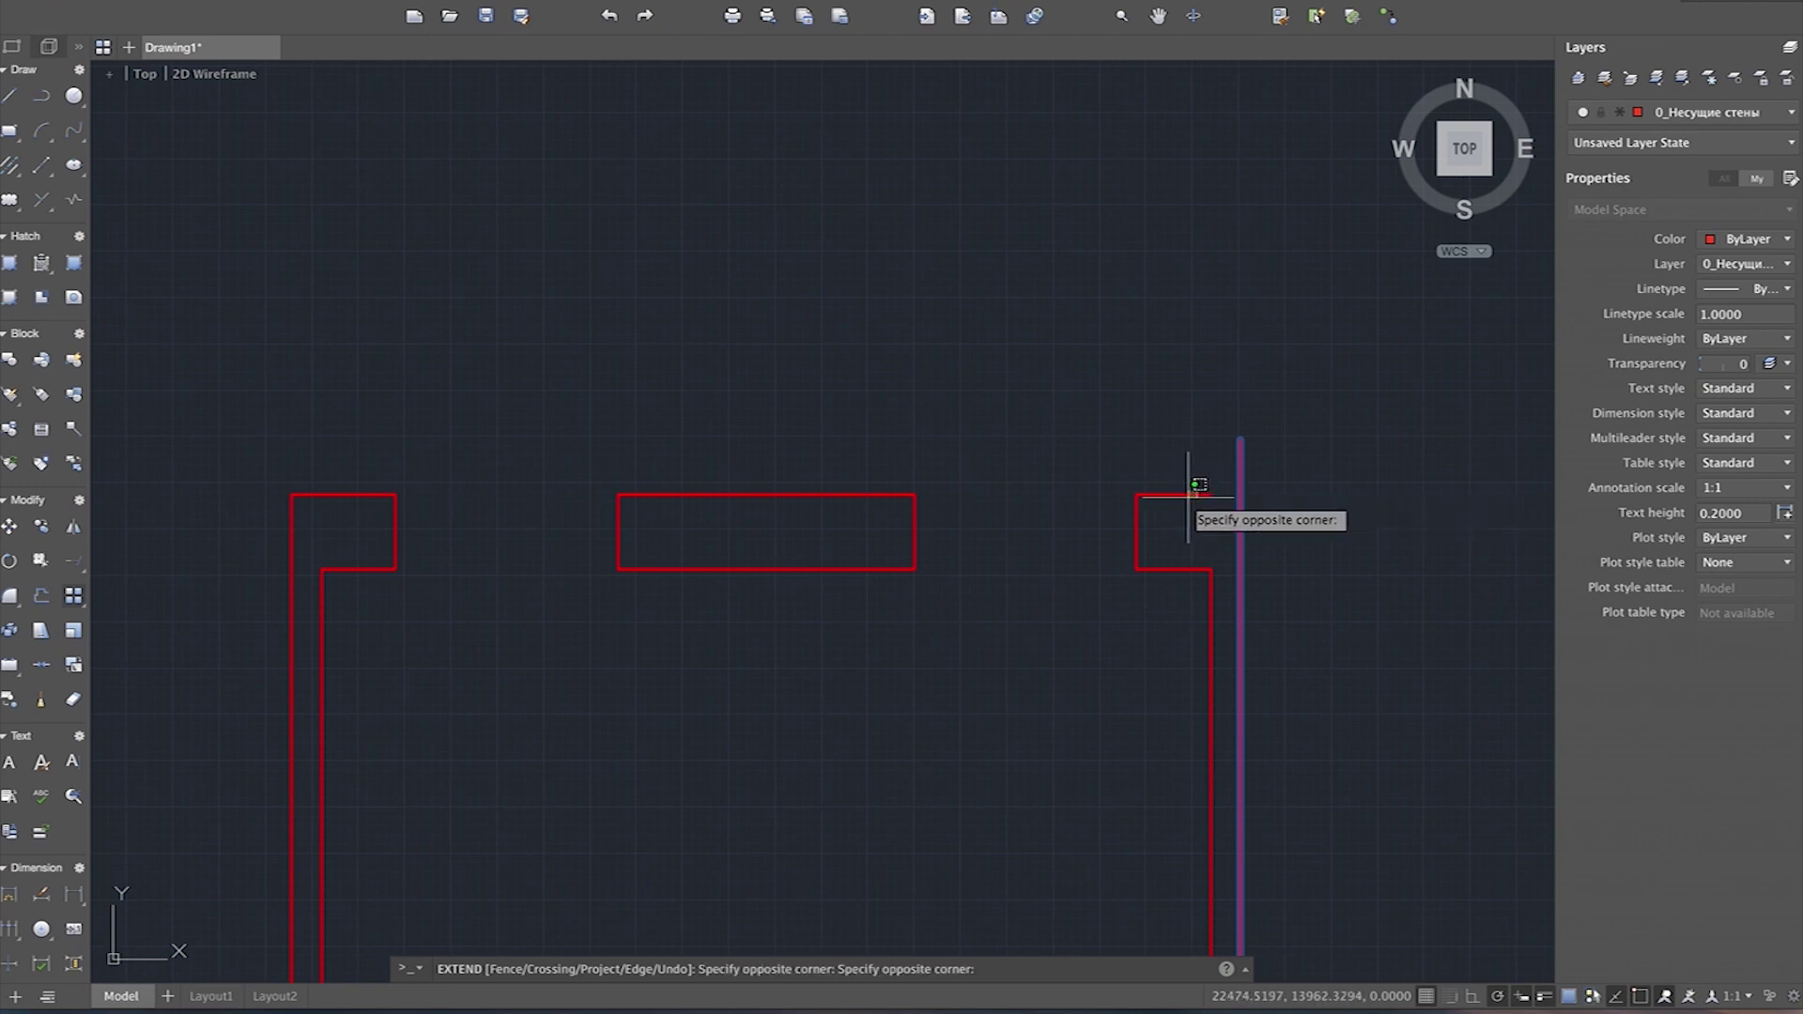
{"action": "left_click", "coordinate": [1179, 509]}
{"action": "key", "text": "Escape"}
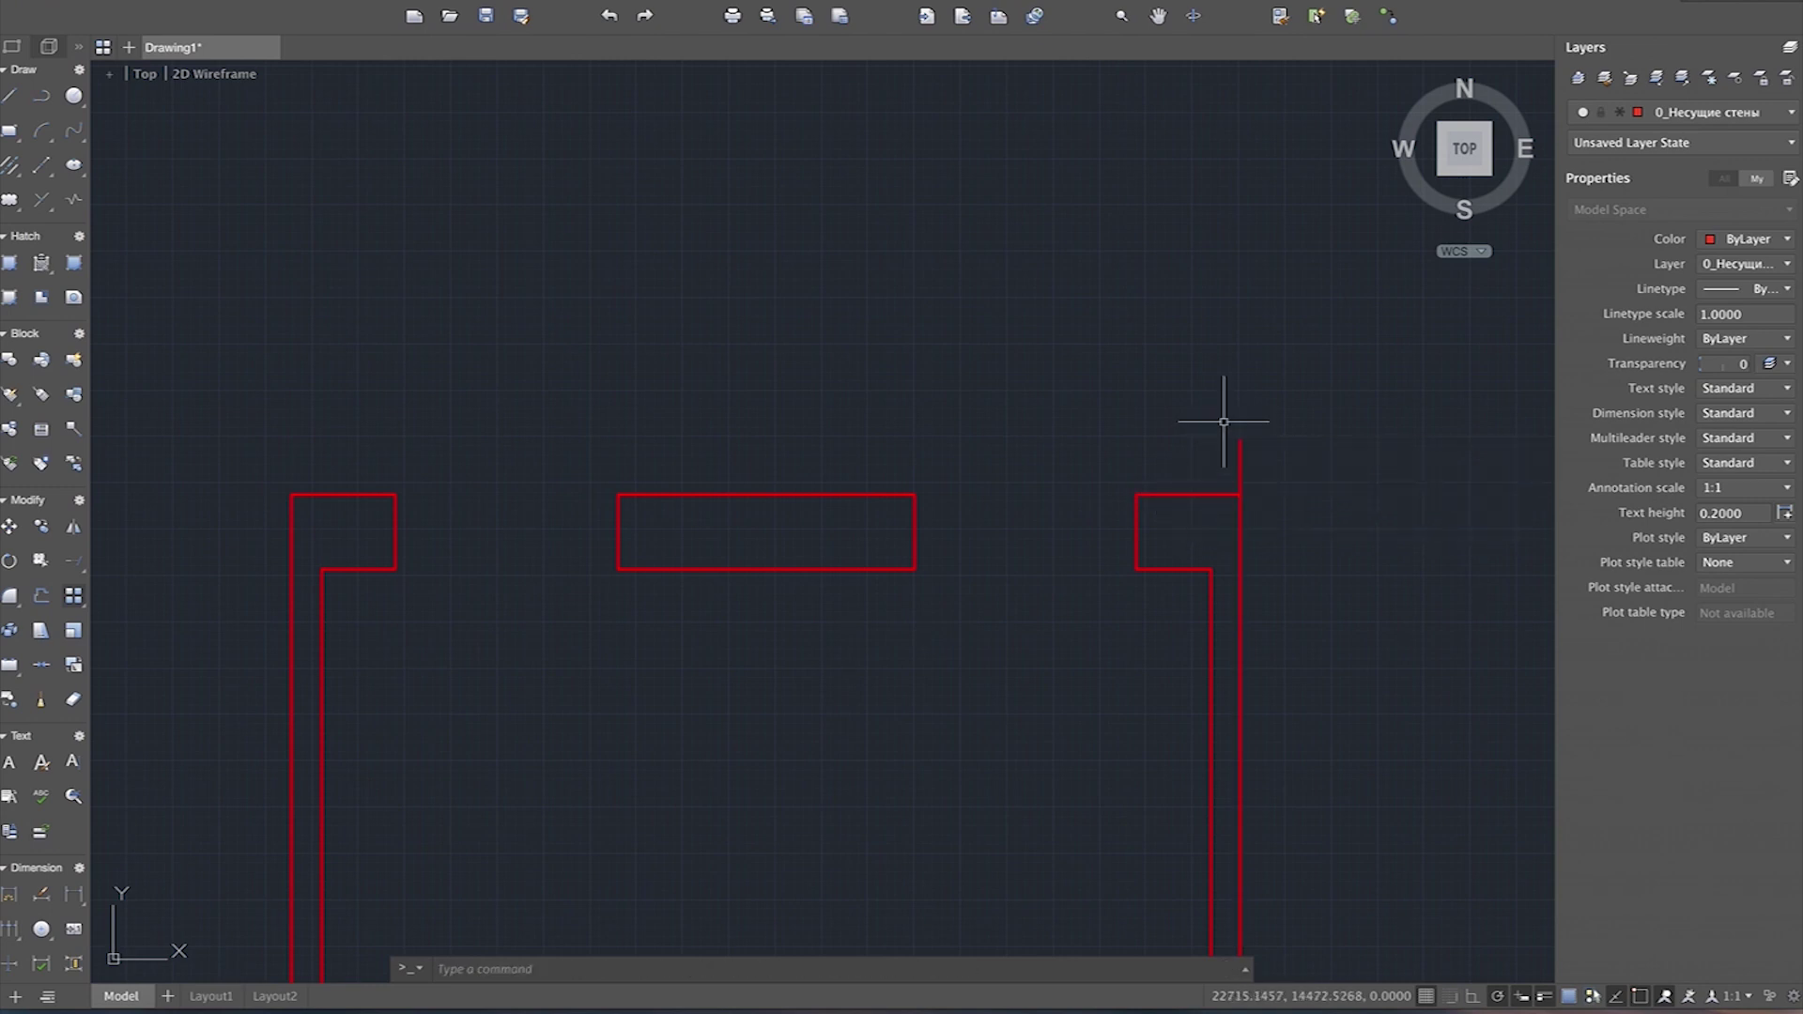
Step: Trim the right wall stub above the top edge to close the top-right corner
{"action": "left_click", "coordinate": [73, 560]}
{"action": "left_click", "coordinate": [105, 591]}
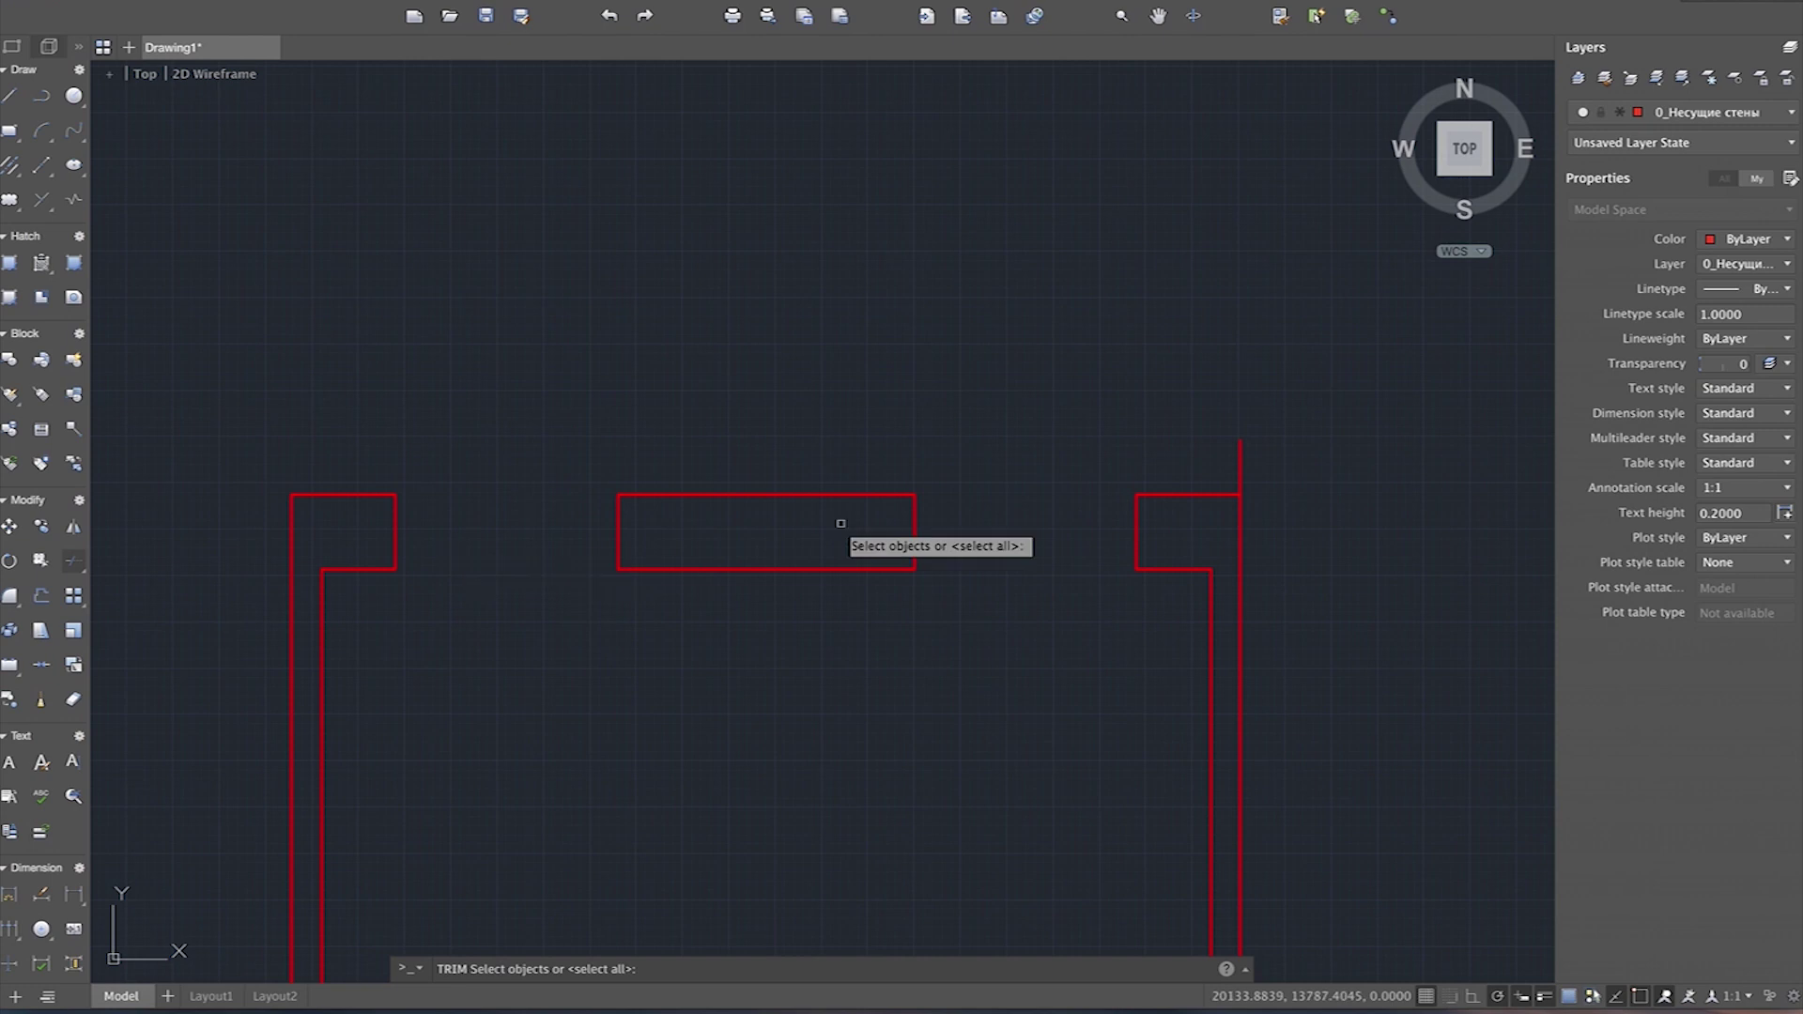
{"action": "left_click", "coordinate": [1217, 493]}
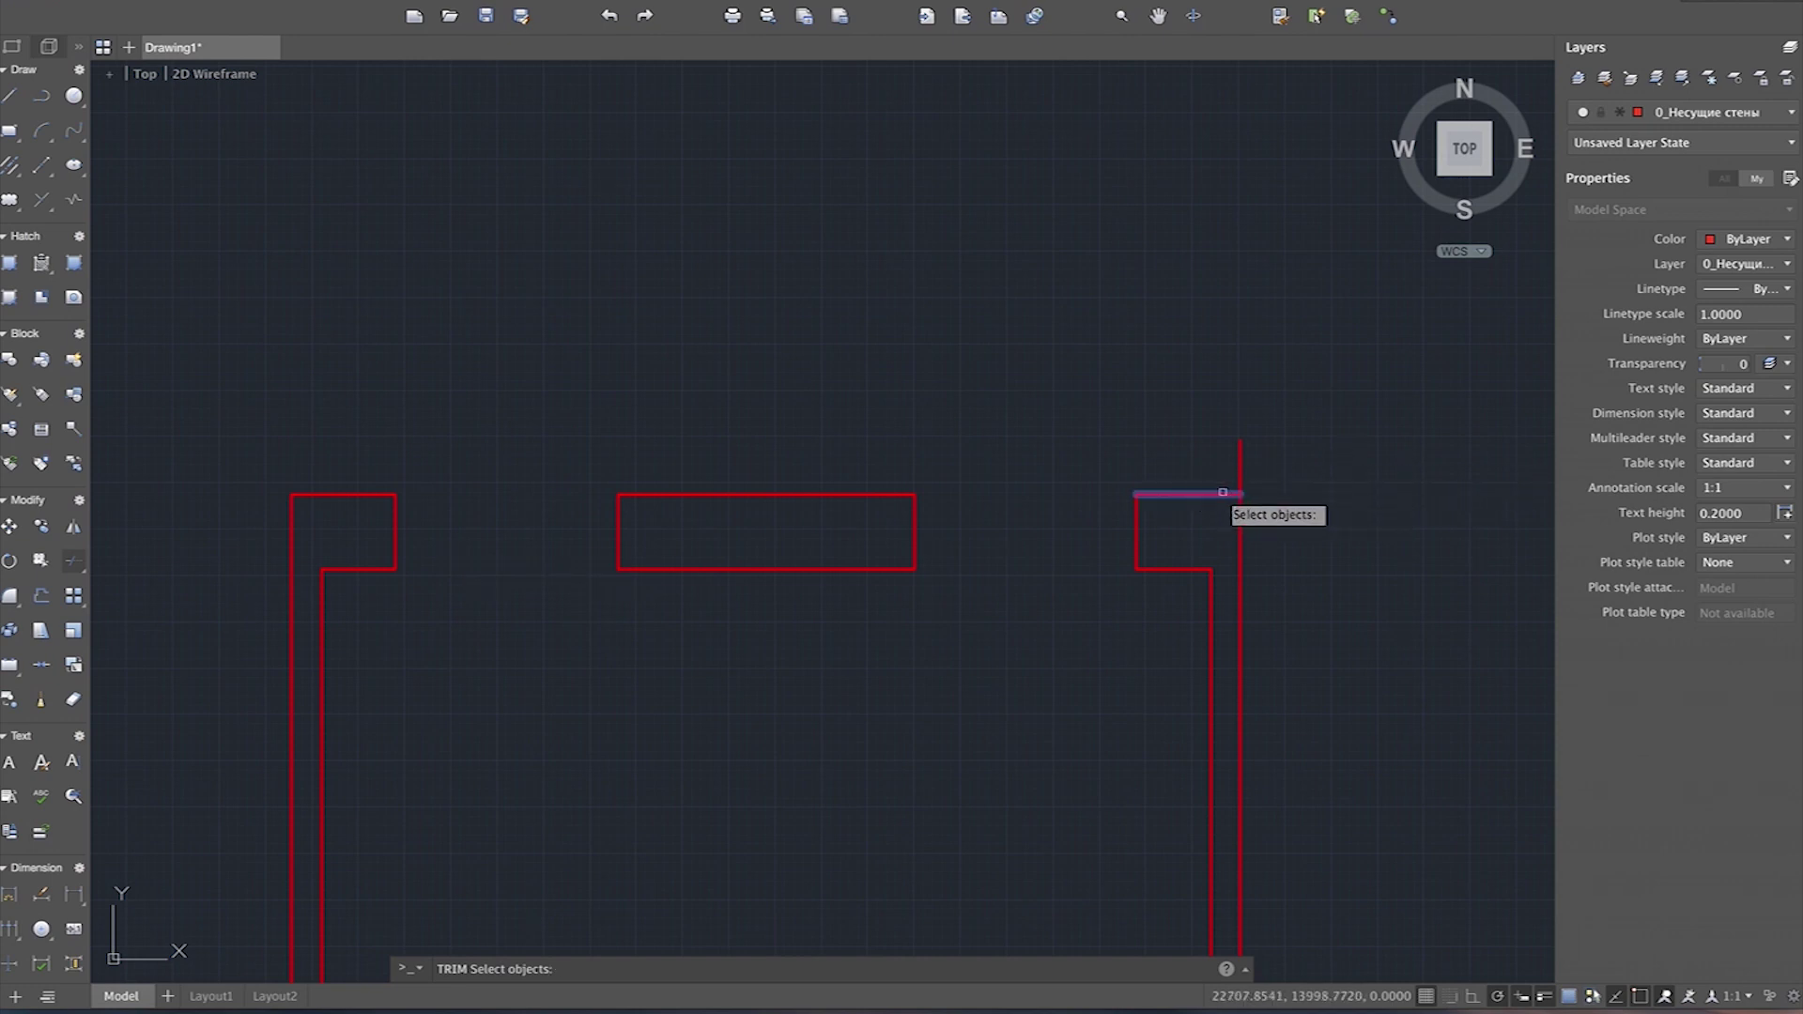
{"action": "key", "text": "Return"}
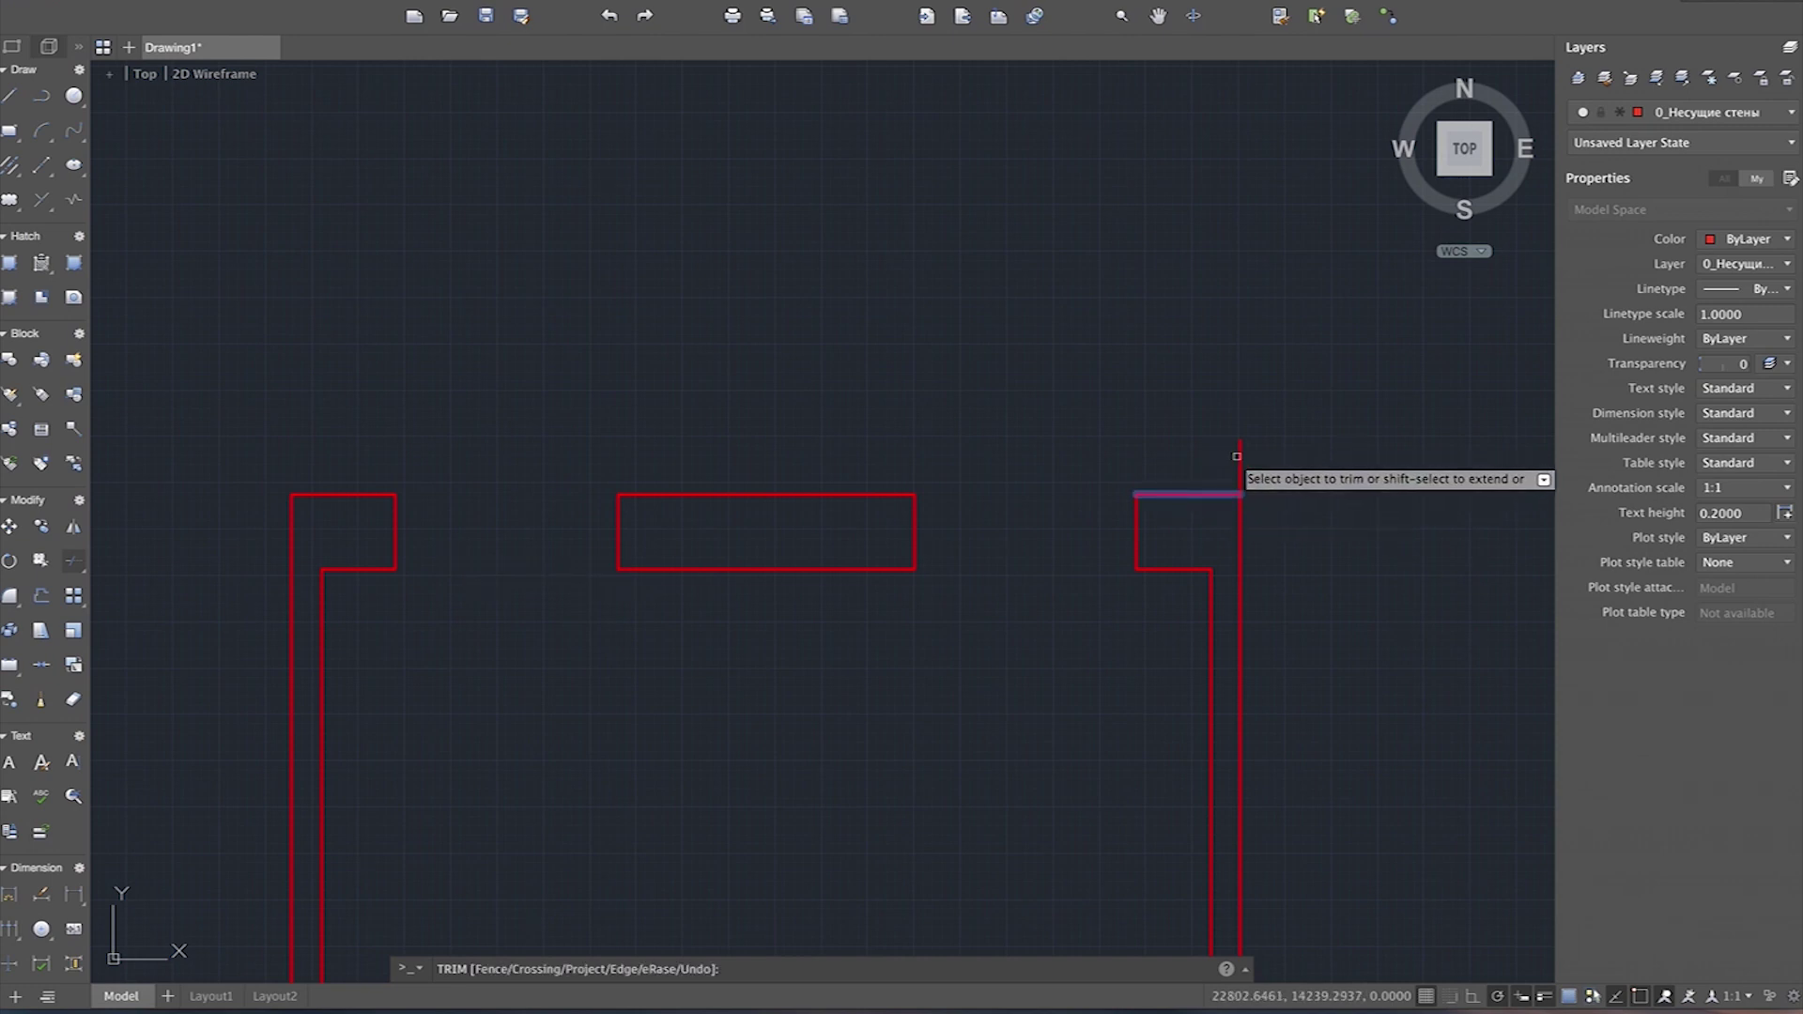
{"action": "left_click", "coordinate": [1239, 460]}
{"action": "key", "text": "Escape"}
{"action": "scroll", "coordinate": [1089, 387], "scroll_direction": "down", "scroll_amount": 3}
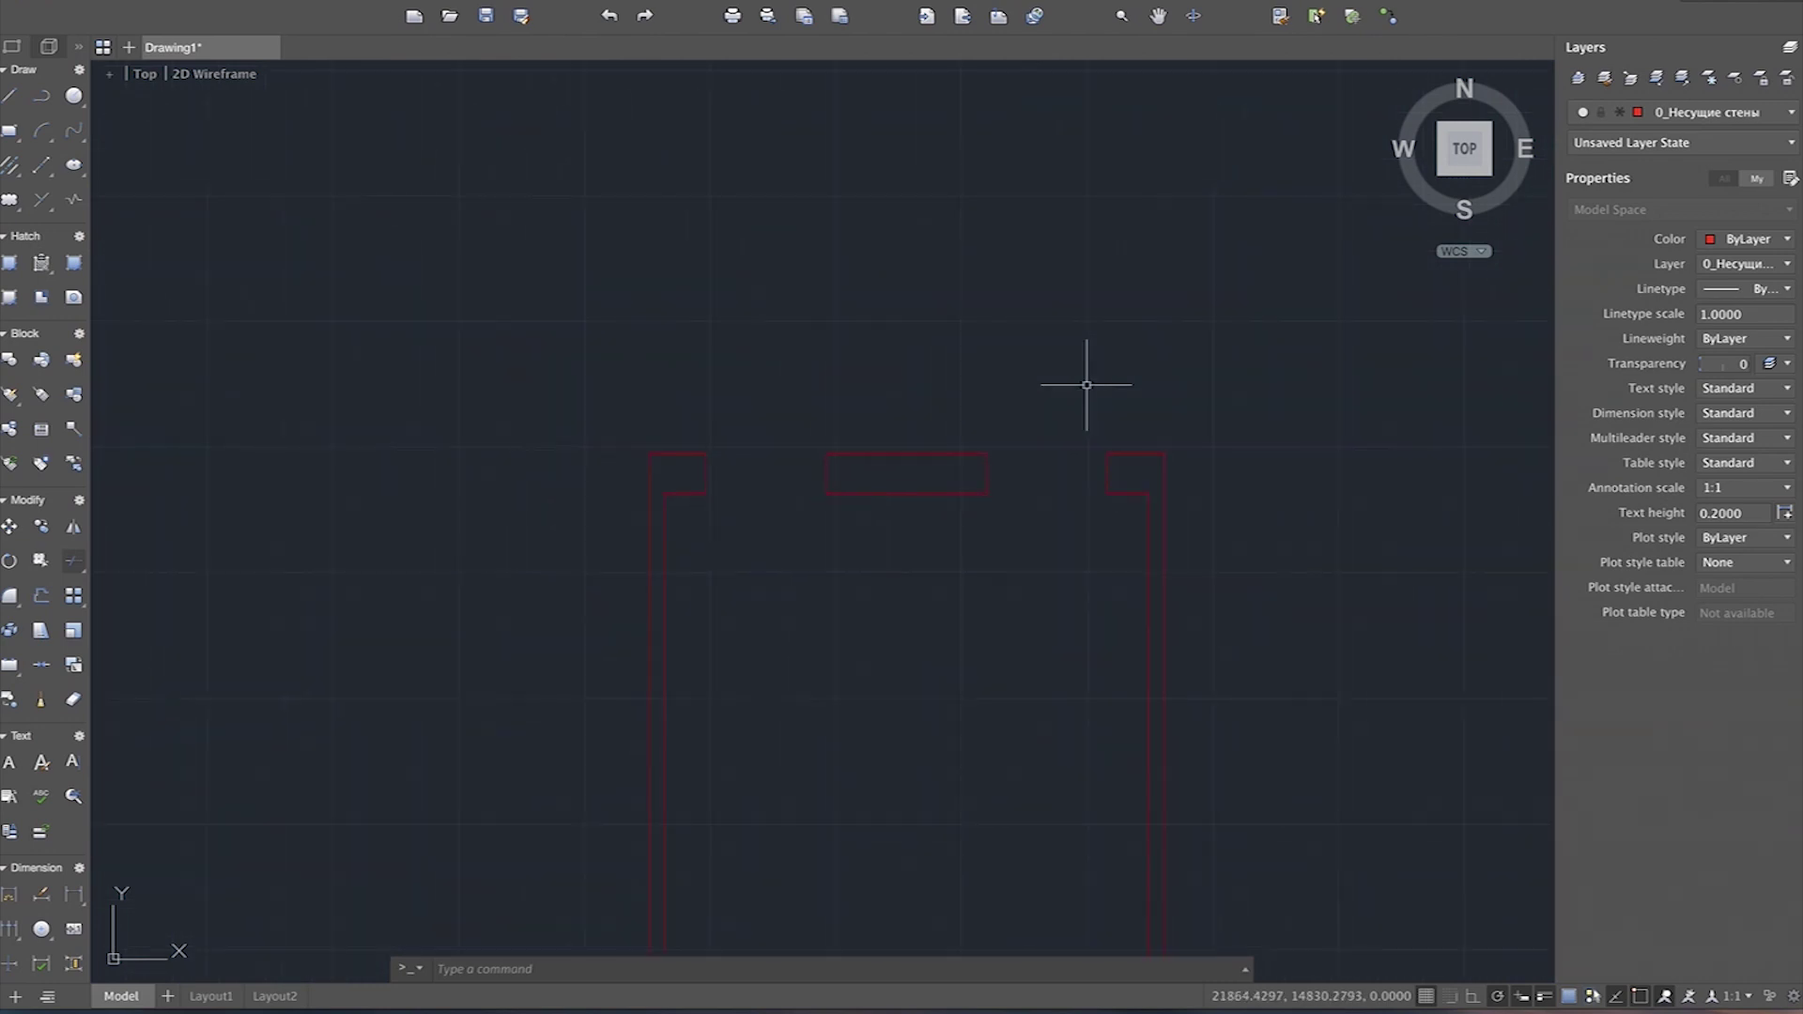
{"action": "scroll", "coordinate": [966, 370], "scroll_direction": "down", "scroll_amount": 2}
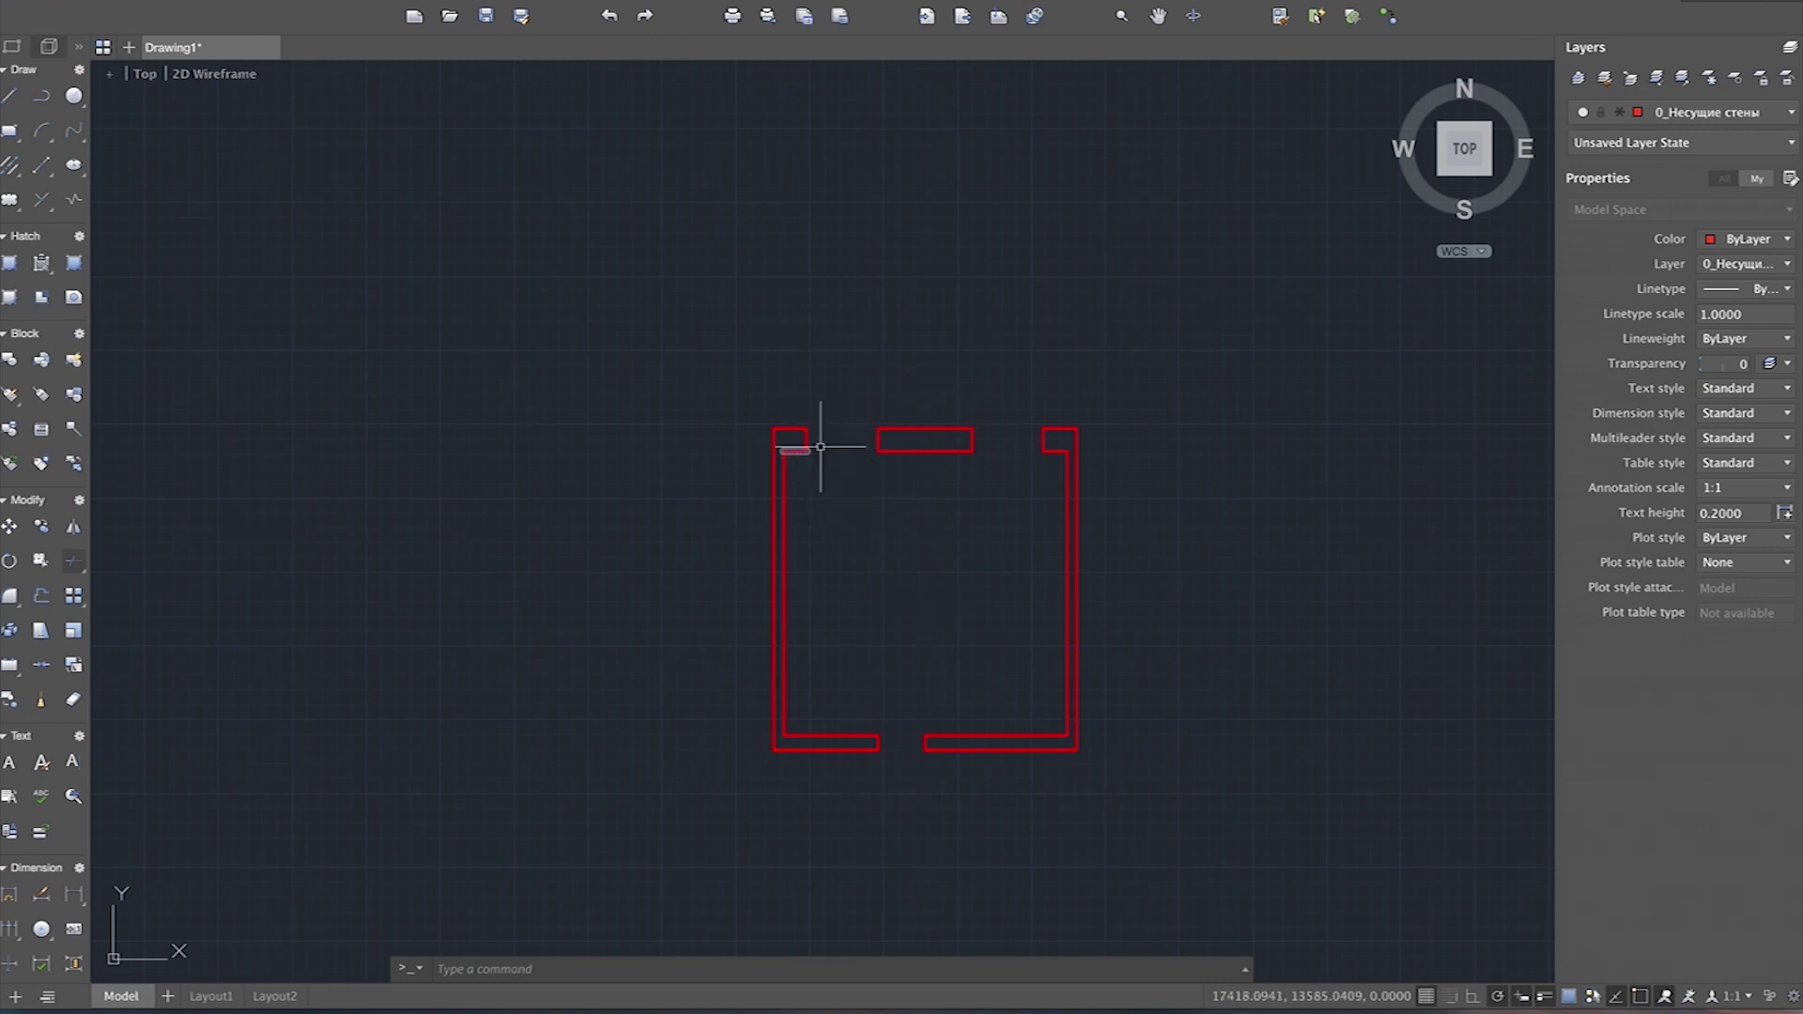
{"action": "scroll", "coordinate": [1023, 449], "scroll_direction": "up", "scroll_amount": 1}
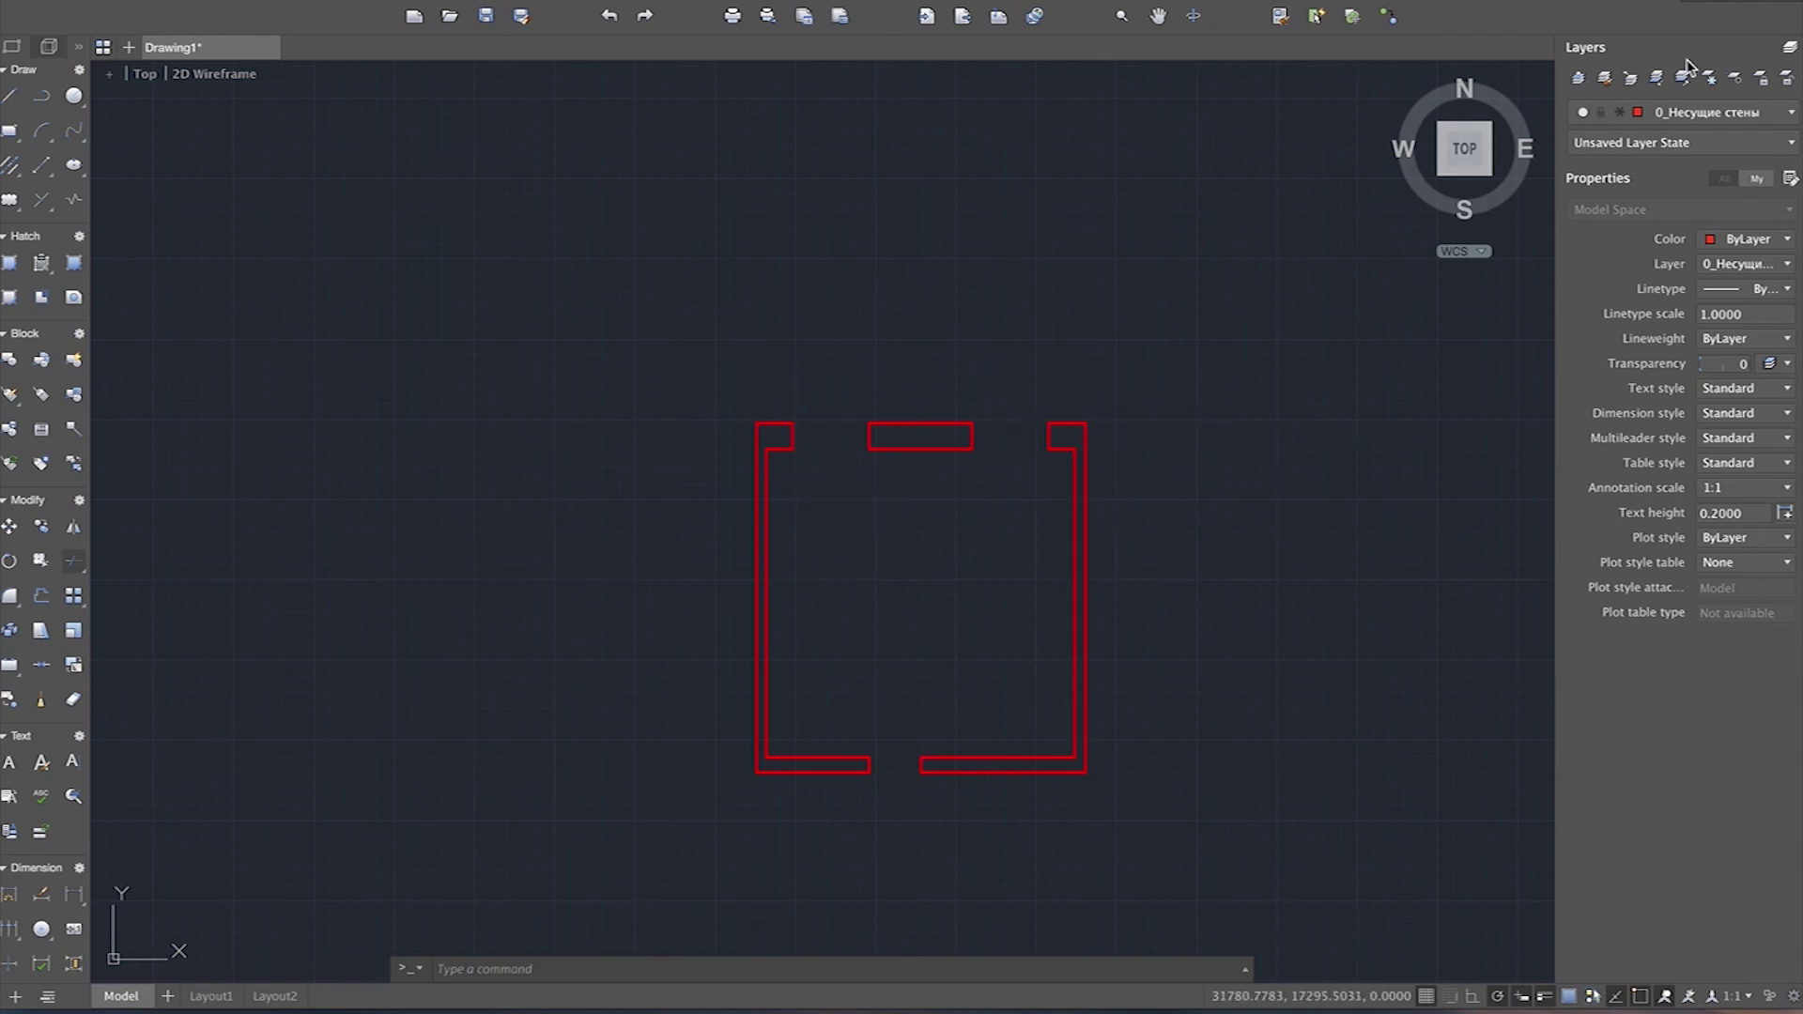
{"action": "left_click", "coordinate": [1790, 52]}
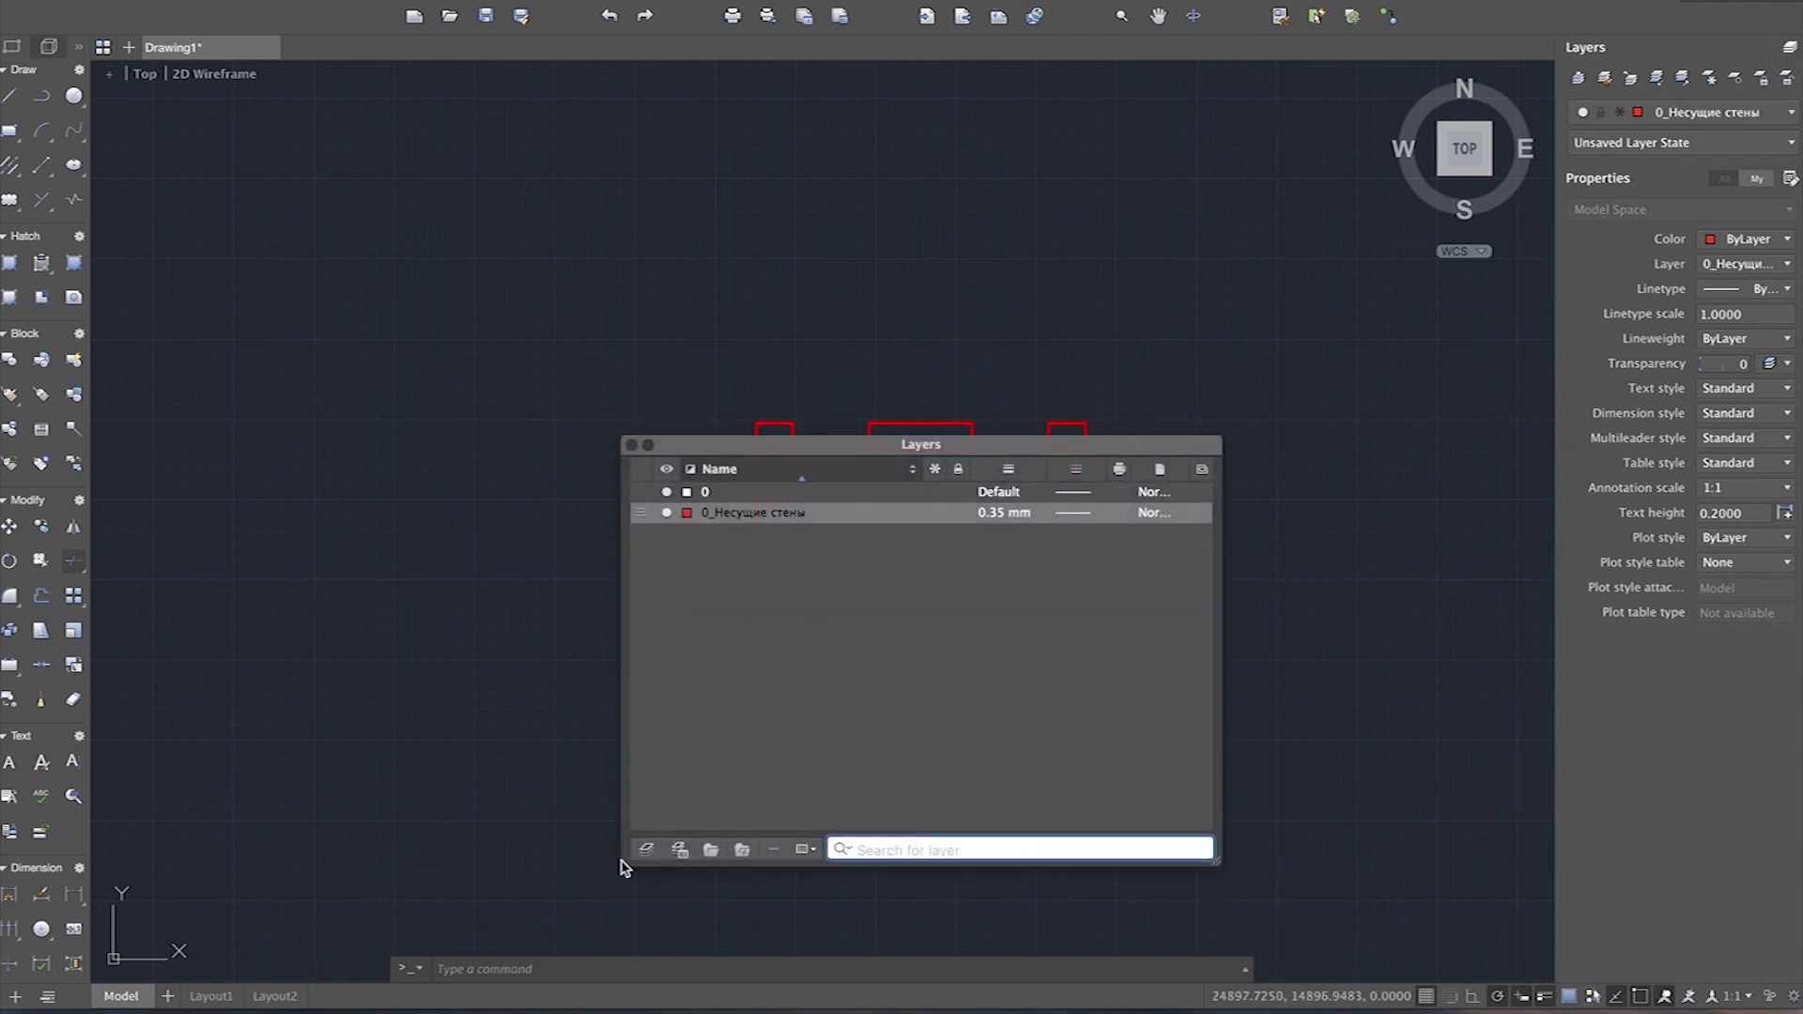
Step: Add a new layer and start typing a name over the default Layer1
{"action": "left_click", "coordinate": [647, 850]}
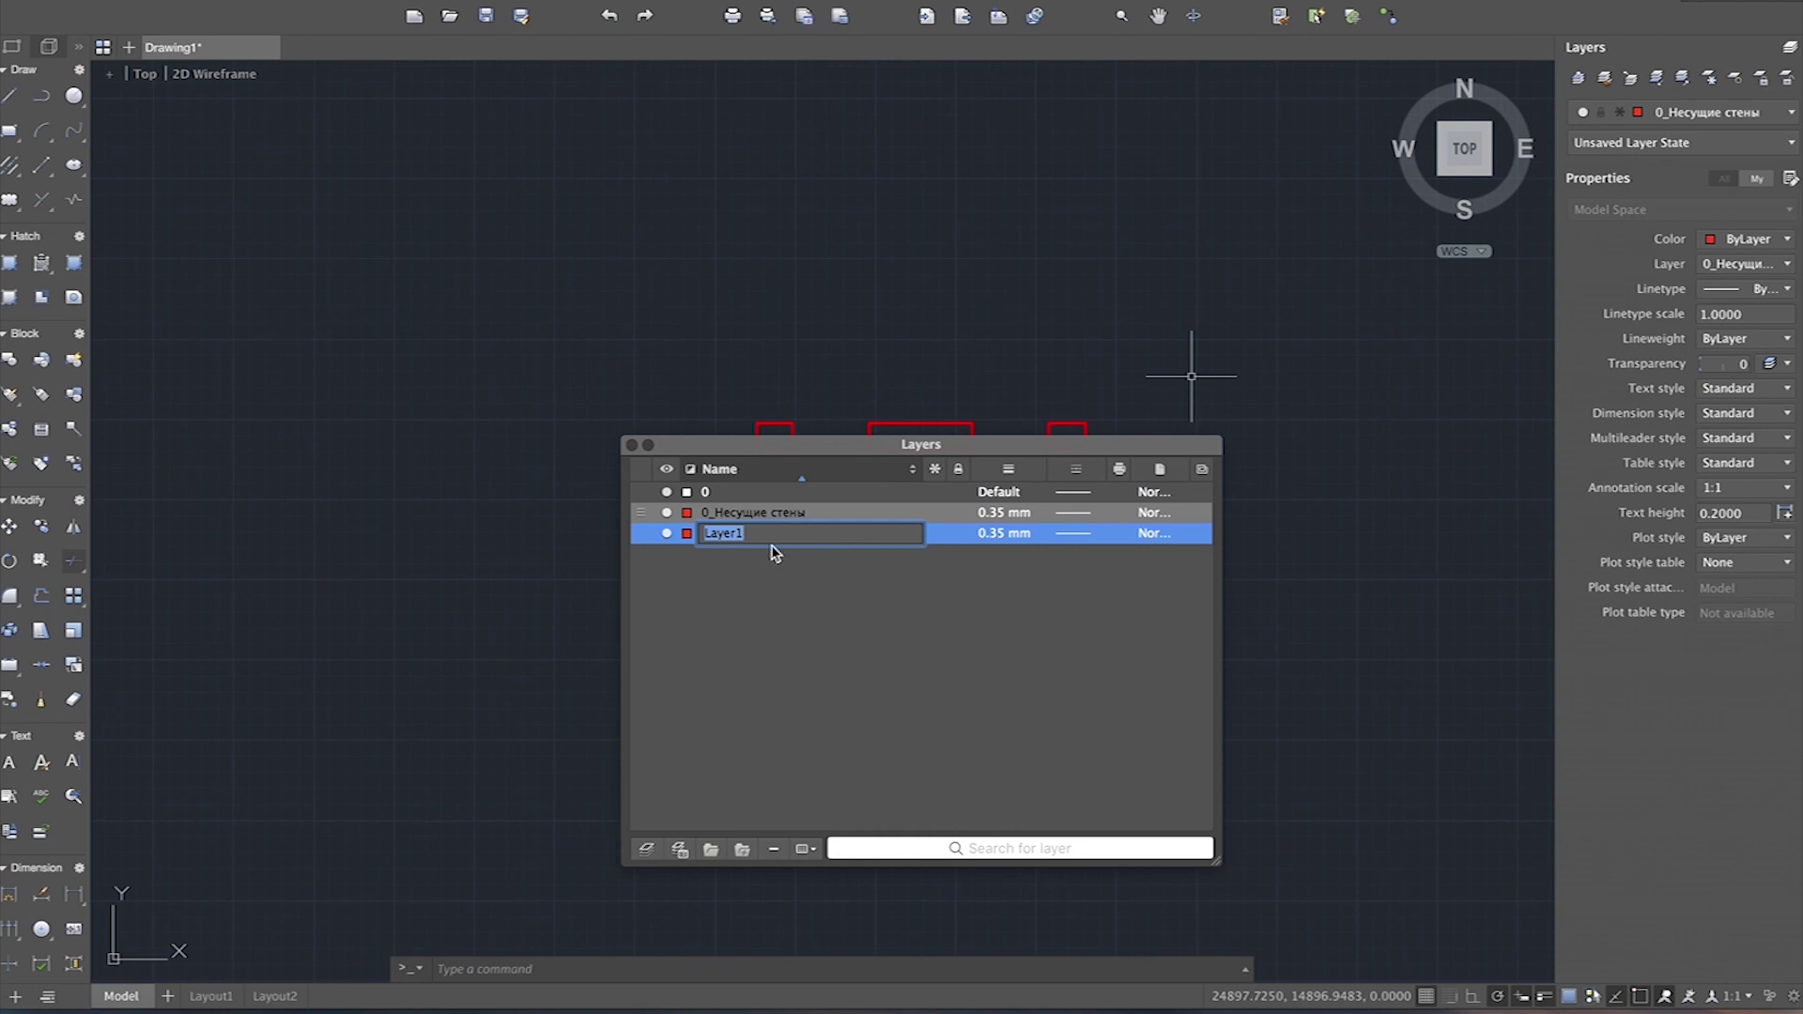
{"action": "type", "text": ")"}
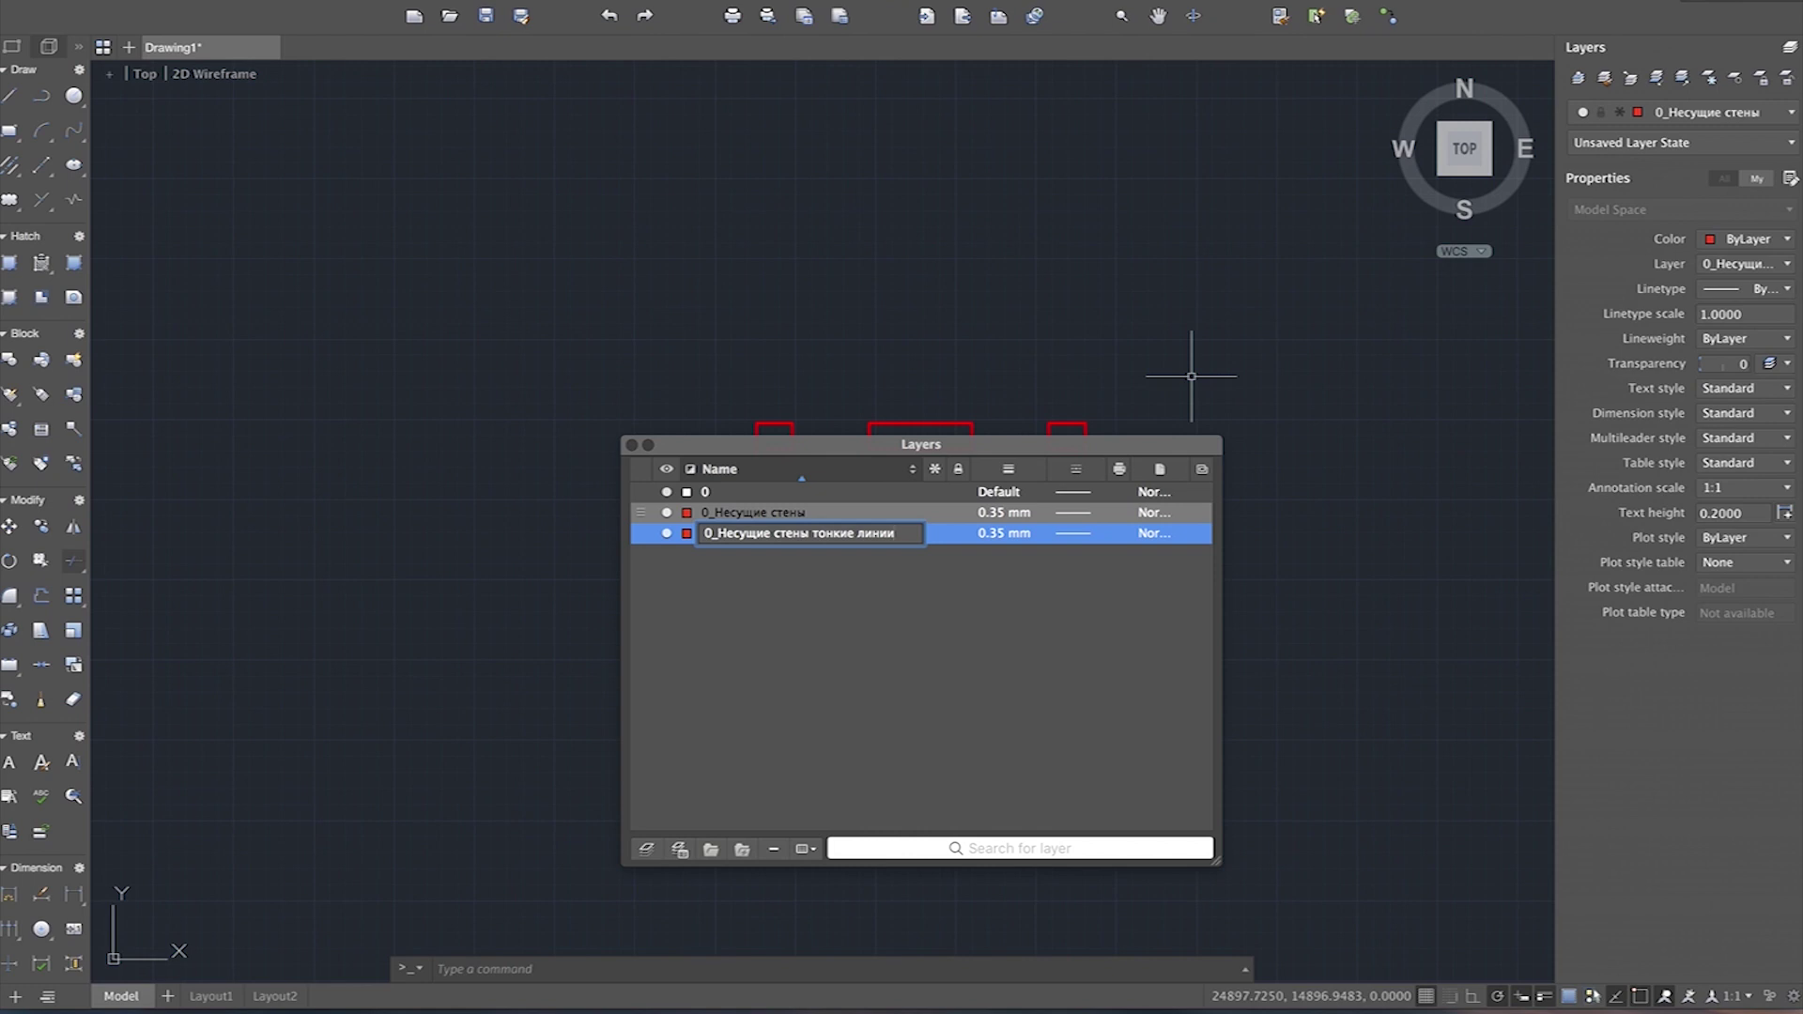
Step: Confirm the 0_Несущие стены тонкие линии layer name, set 0.20 mm lineweight, and make it current
{"action": "left_click", "coordinate": [988, 657]}
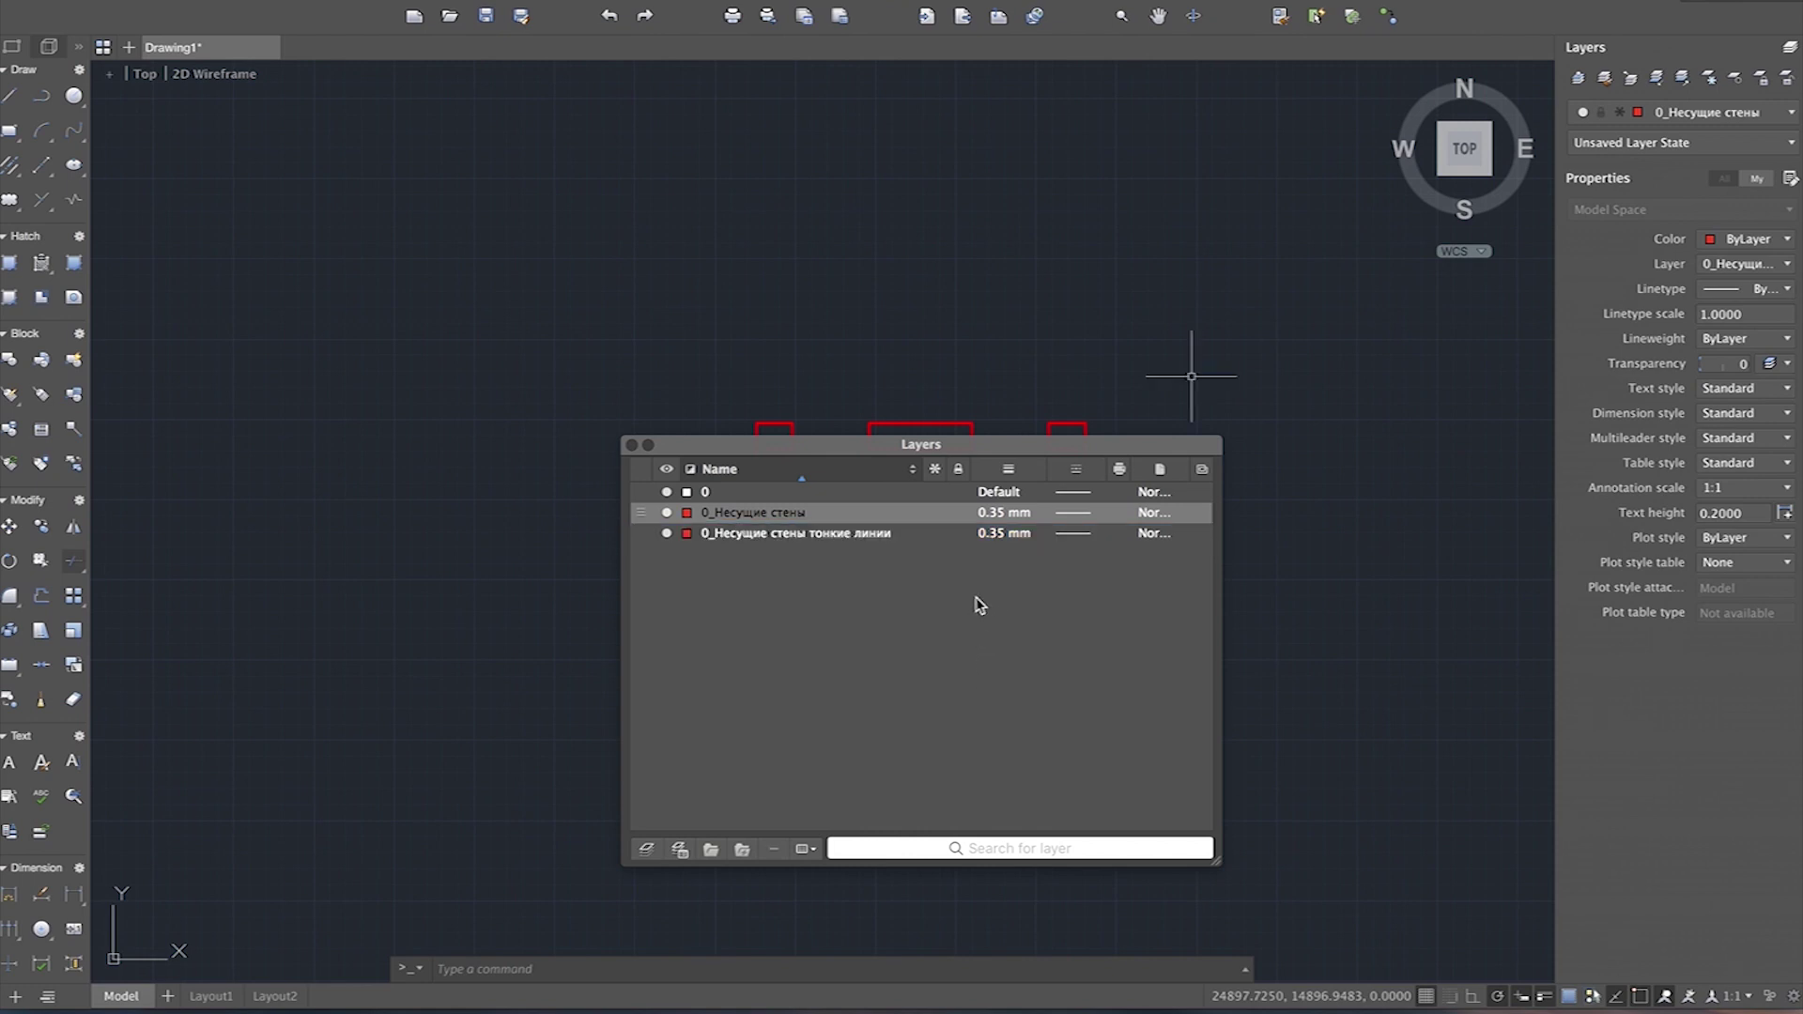
{"action": "left_click", "coordinate": [1007, 533]}
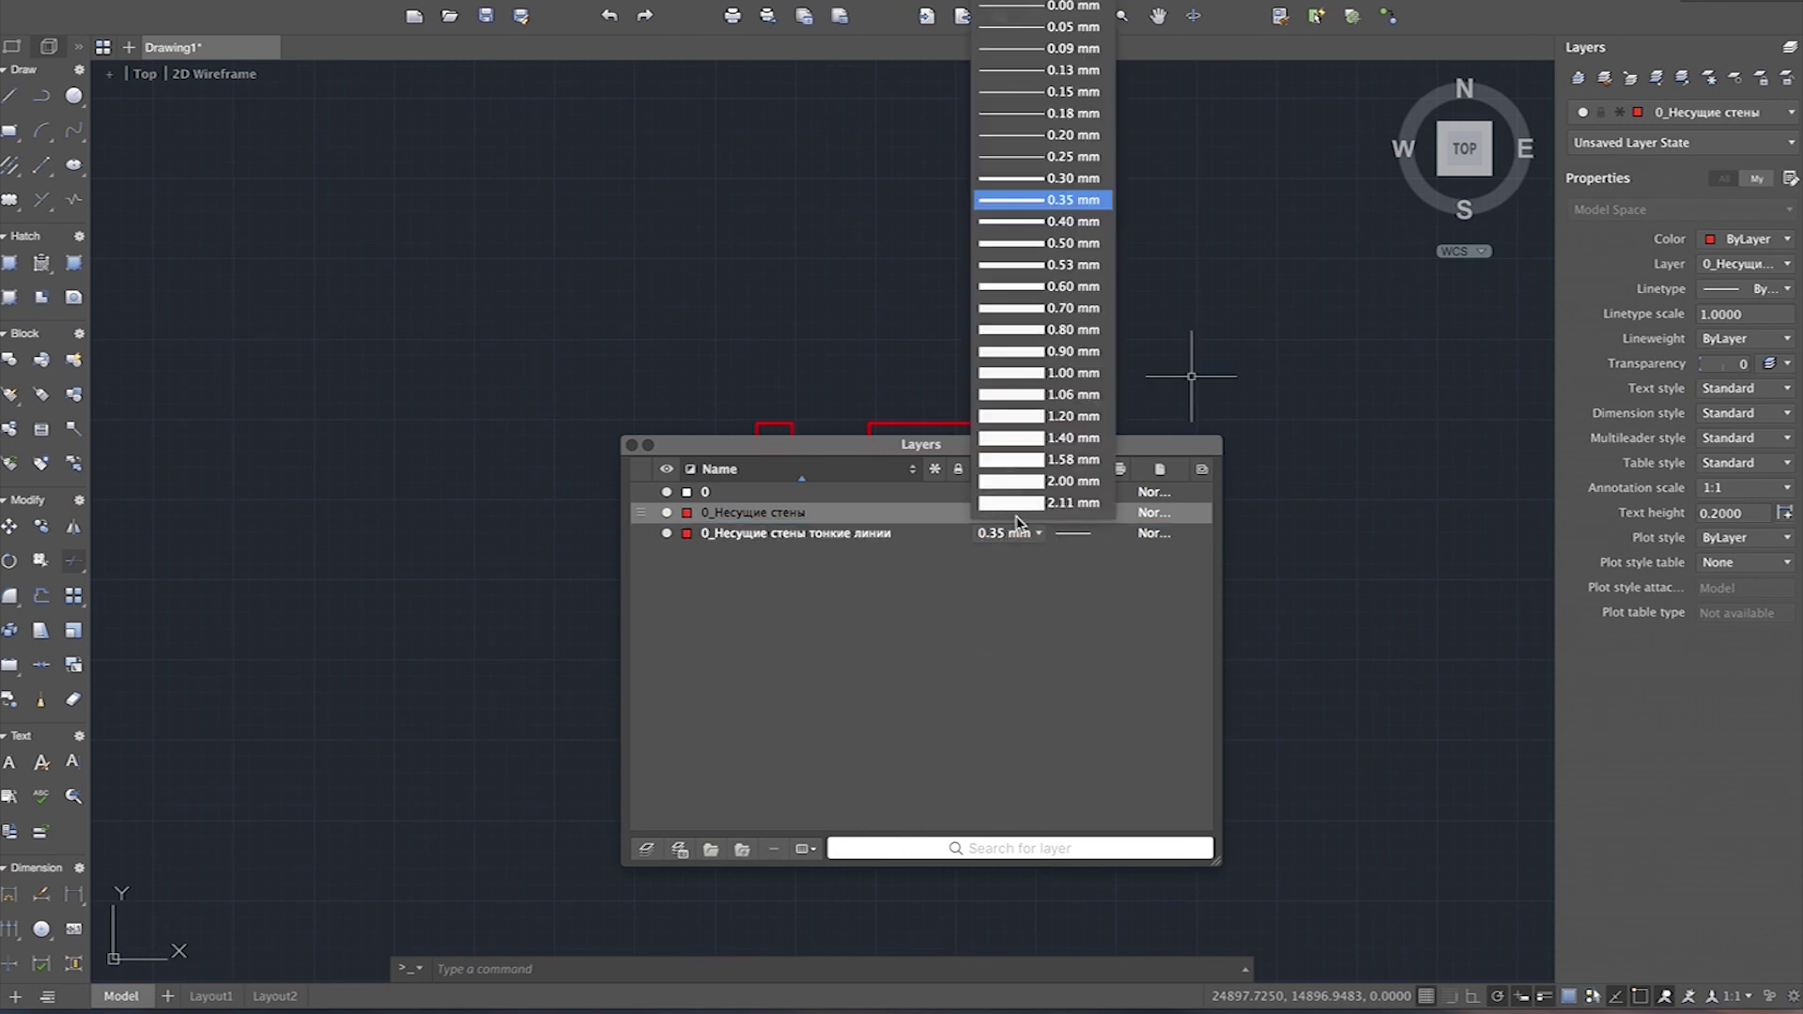
{"action": "left_click", "coordinate": [1061, 134]}
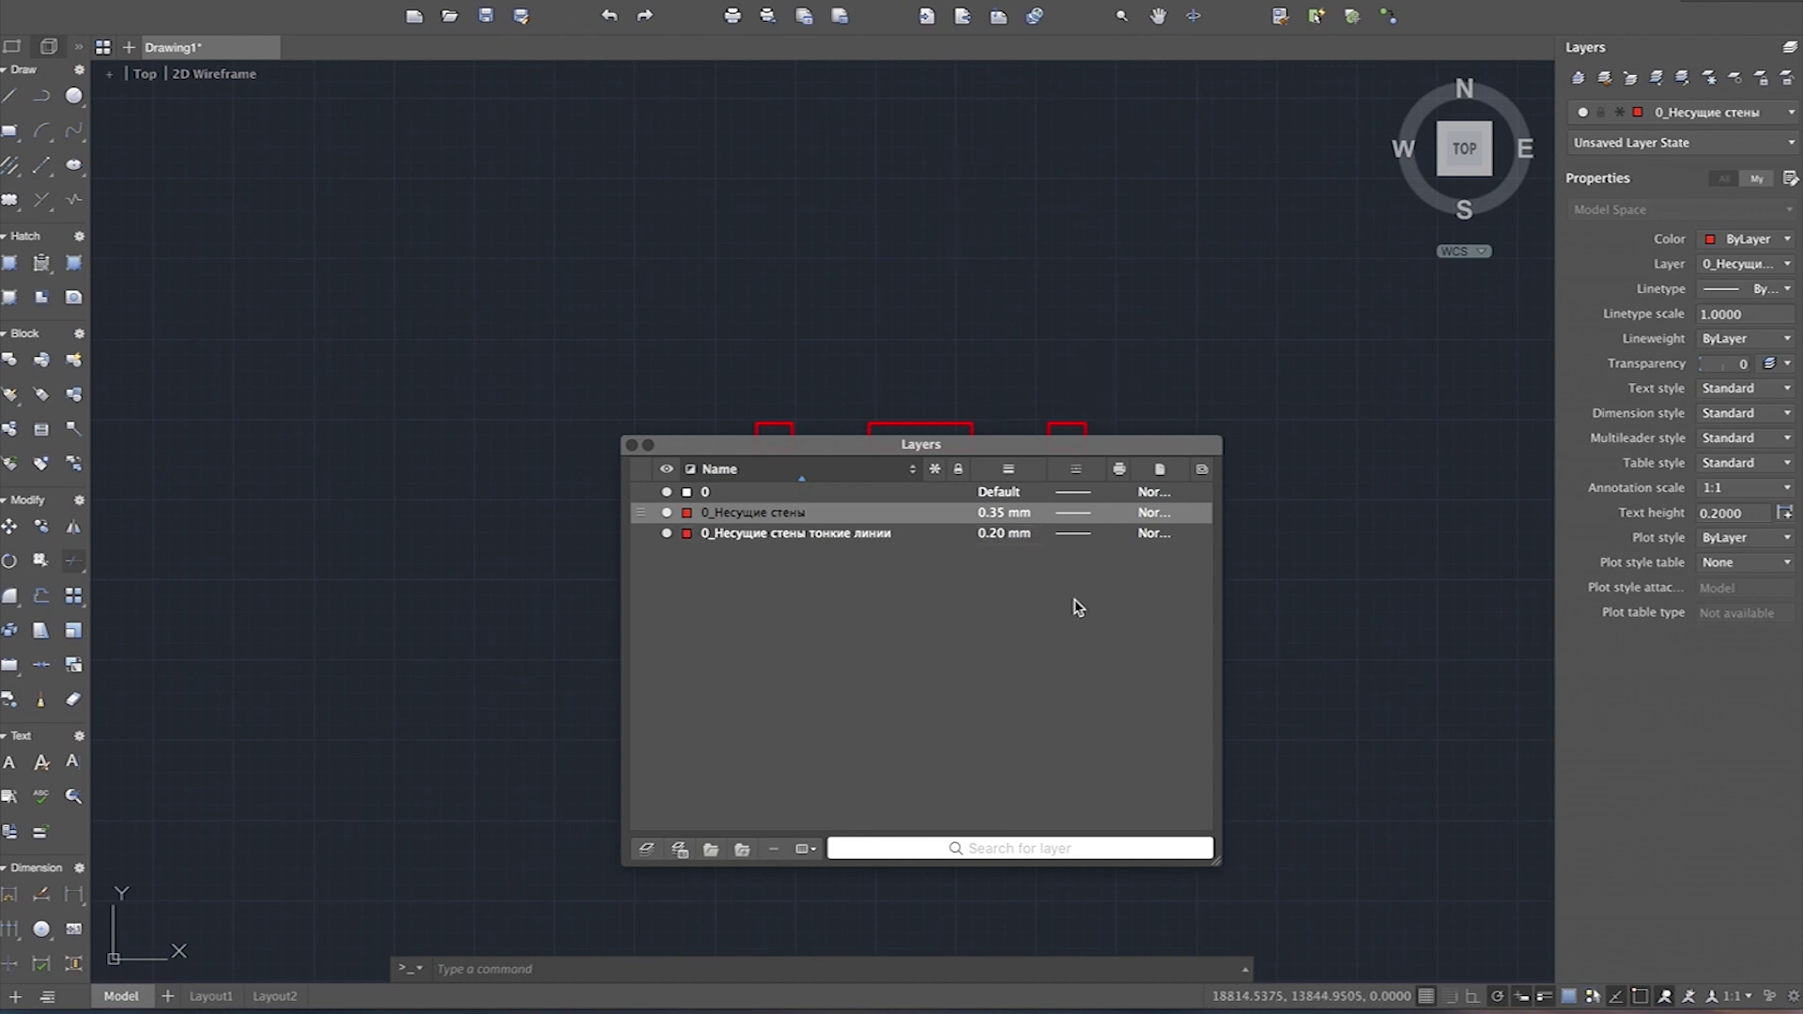
{"action": "double_click", "coordinate": [775, 533]}
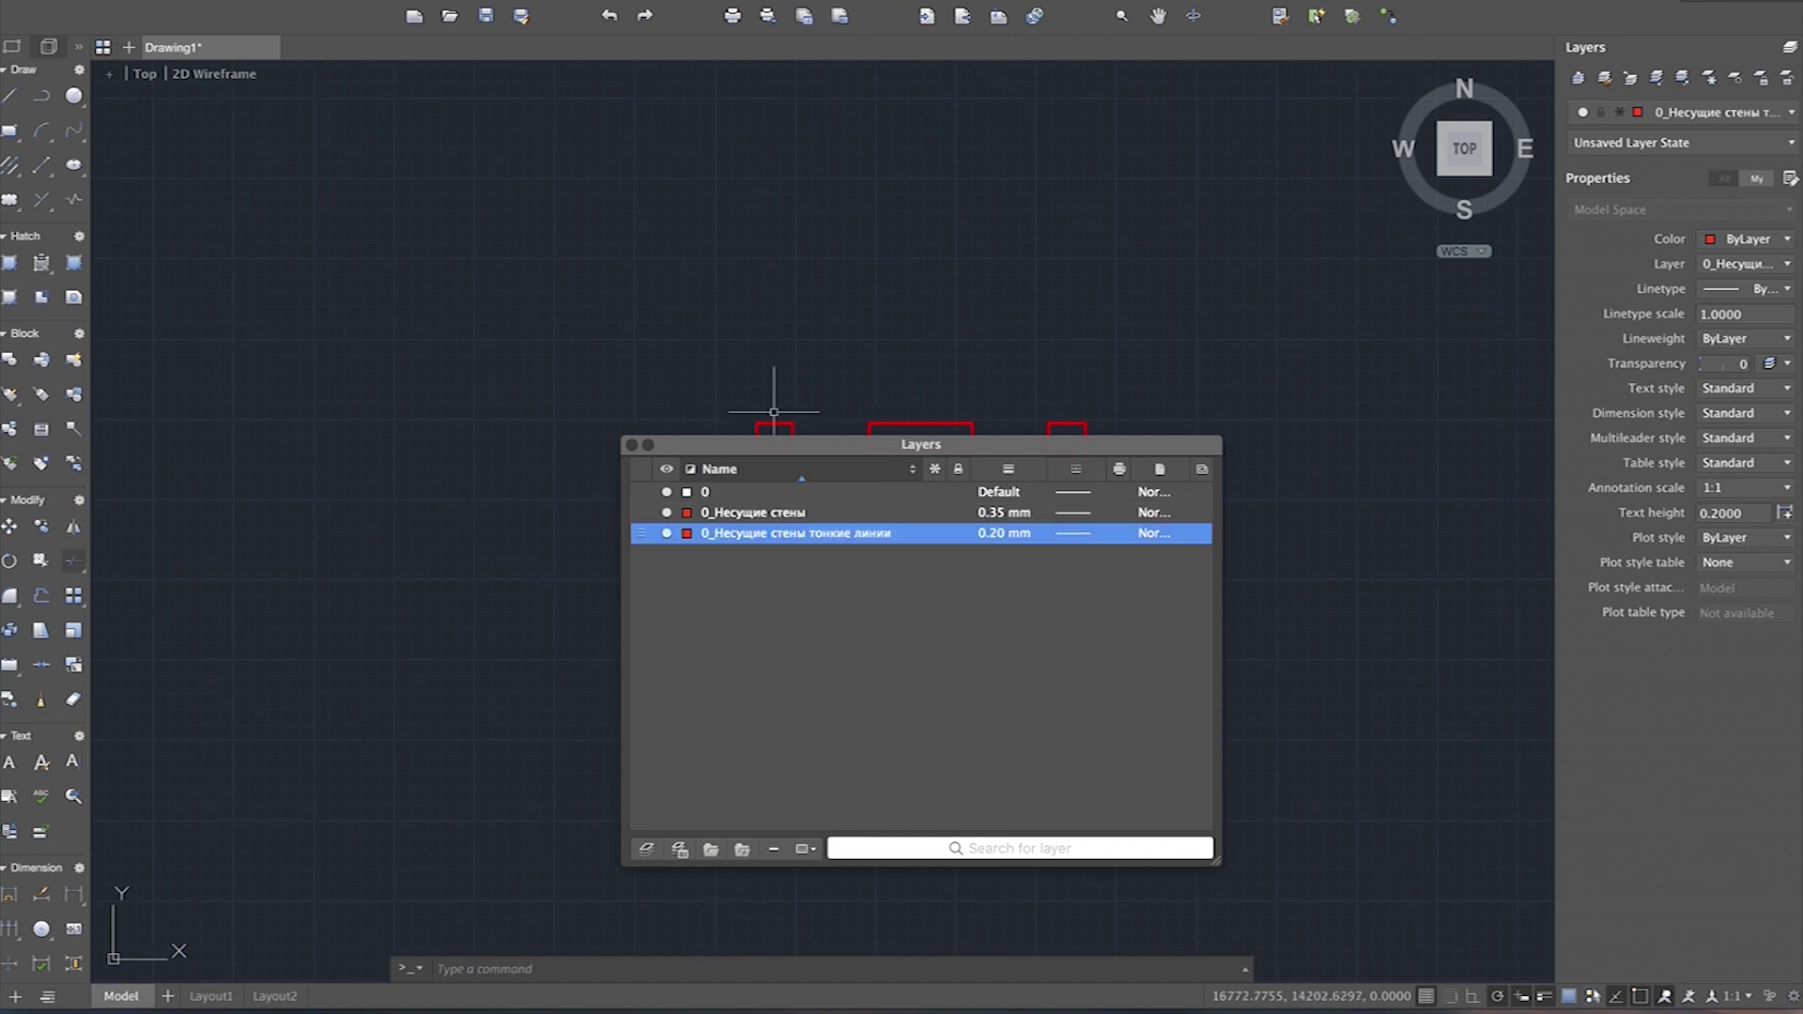
{"action": "left_click", "coordinate": [632, 444]}
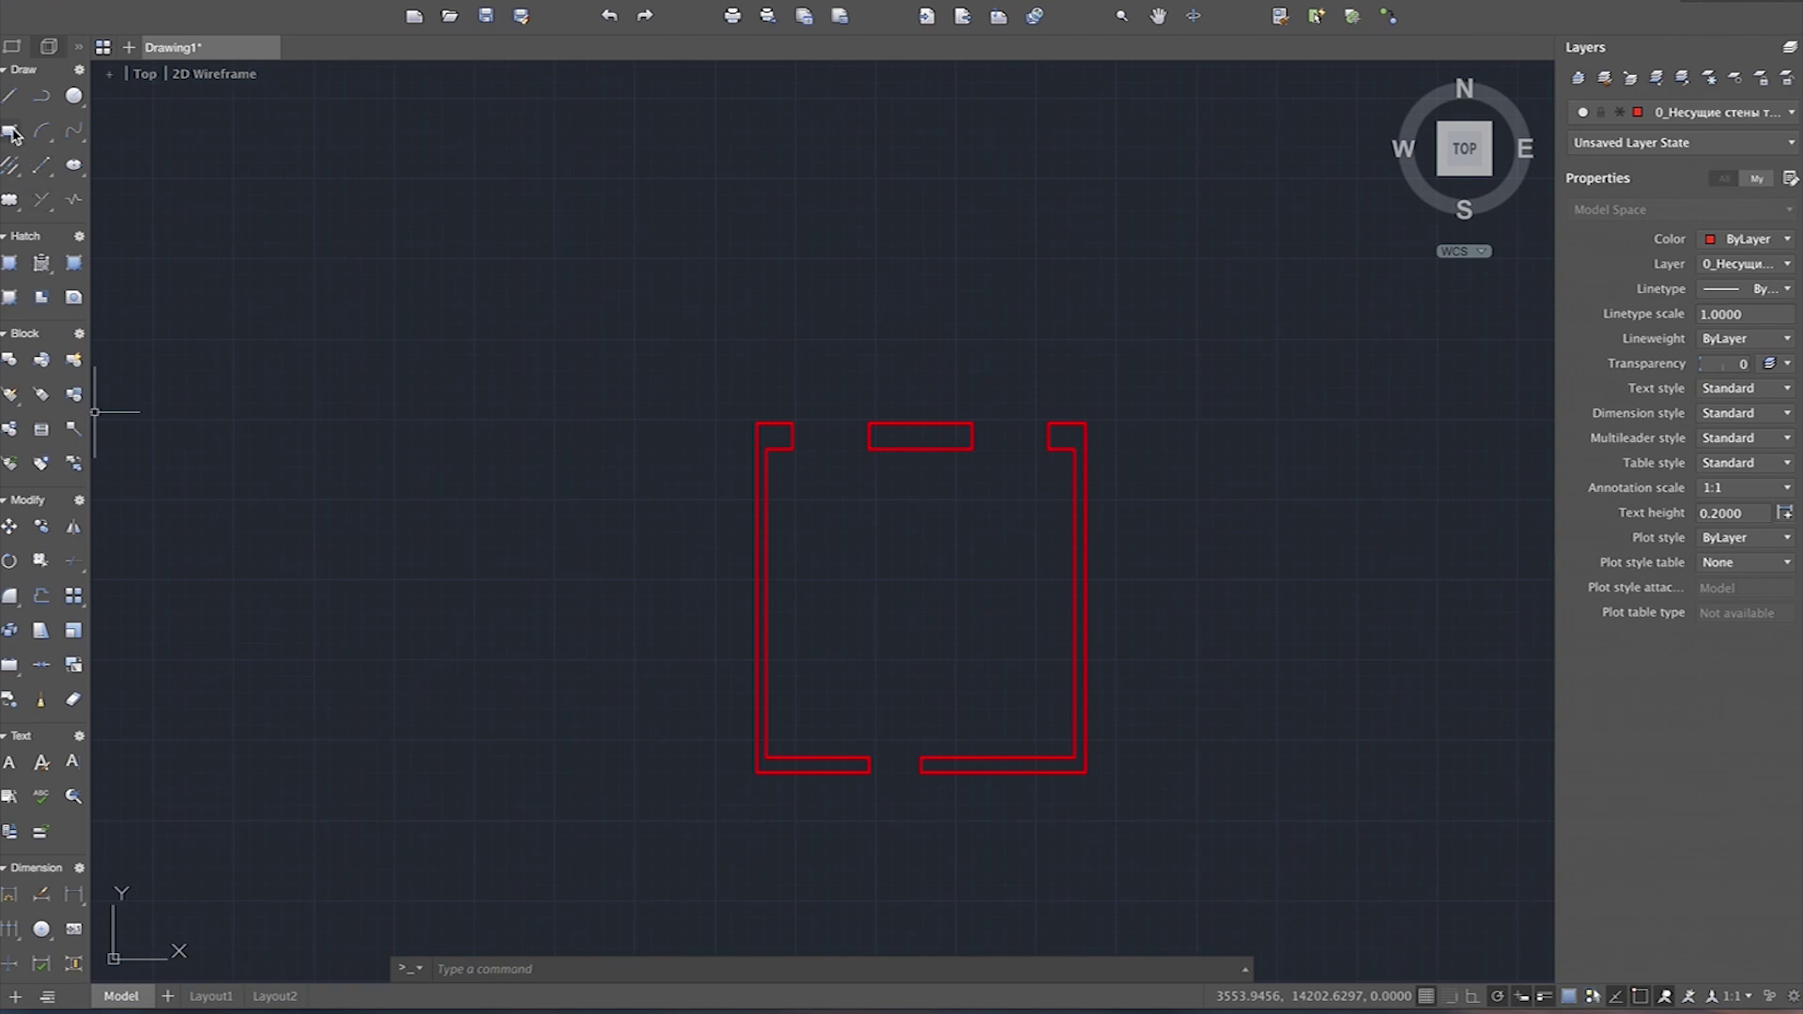
Step: Draw the inner-face line across the top wall openings, corner to corner through the middle block
{"action": "scroll", "coordinate": [957, 457], "scroll_direction": "up", "scroll_amount": 2}
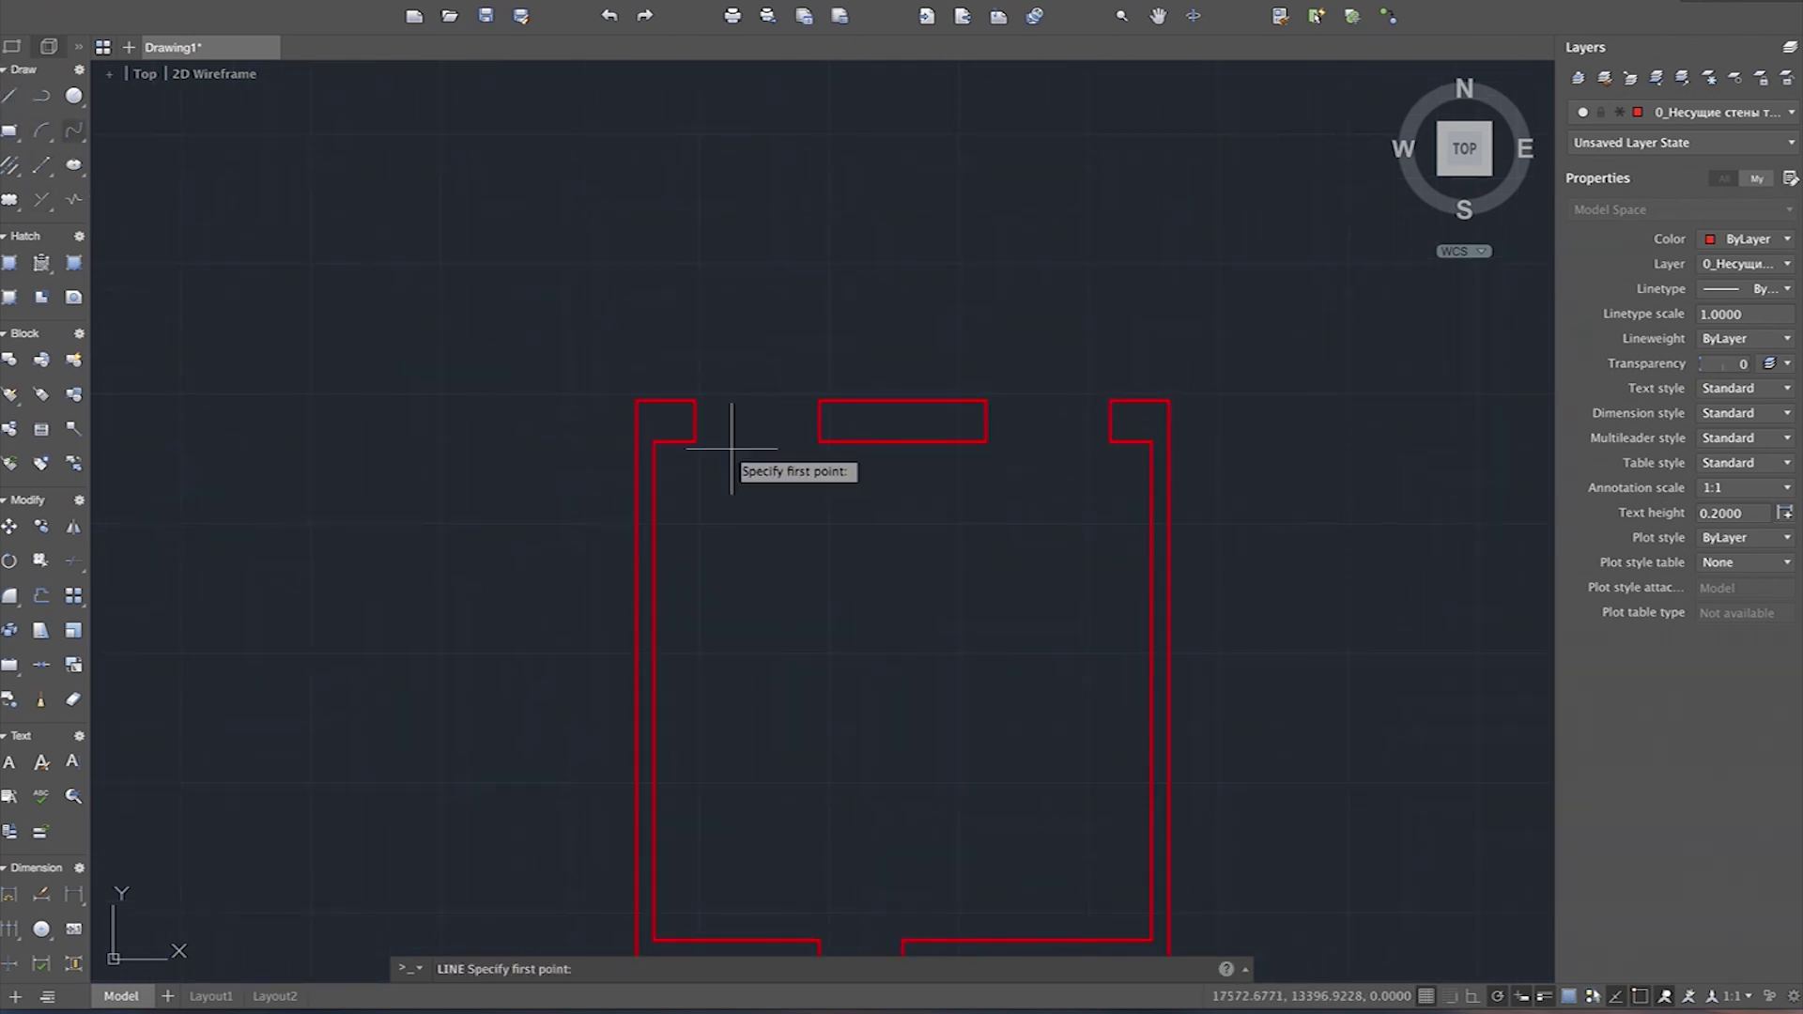
{"action": "left_click", "coordinate": [695, 441]}
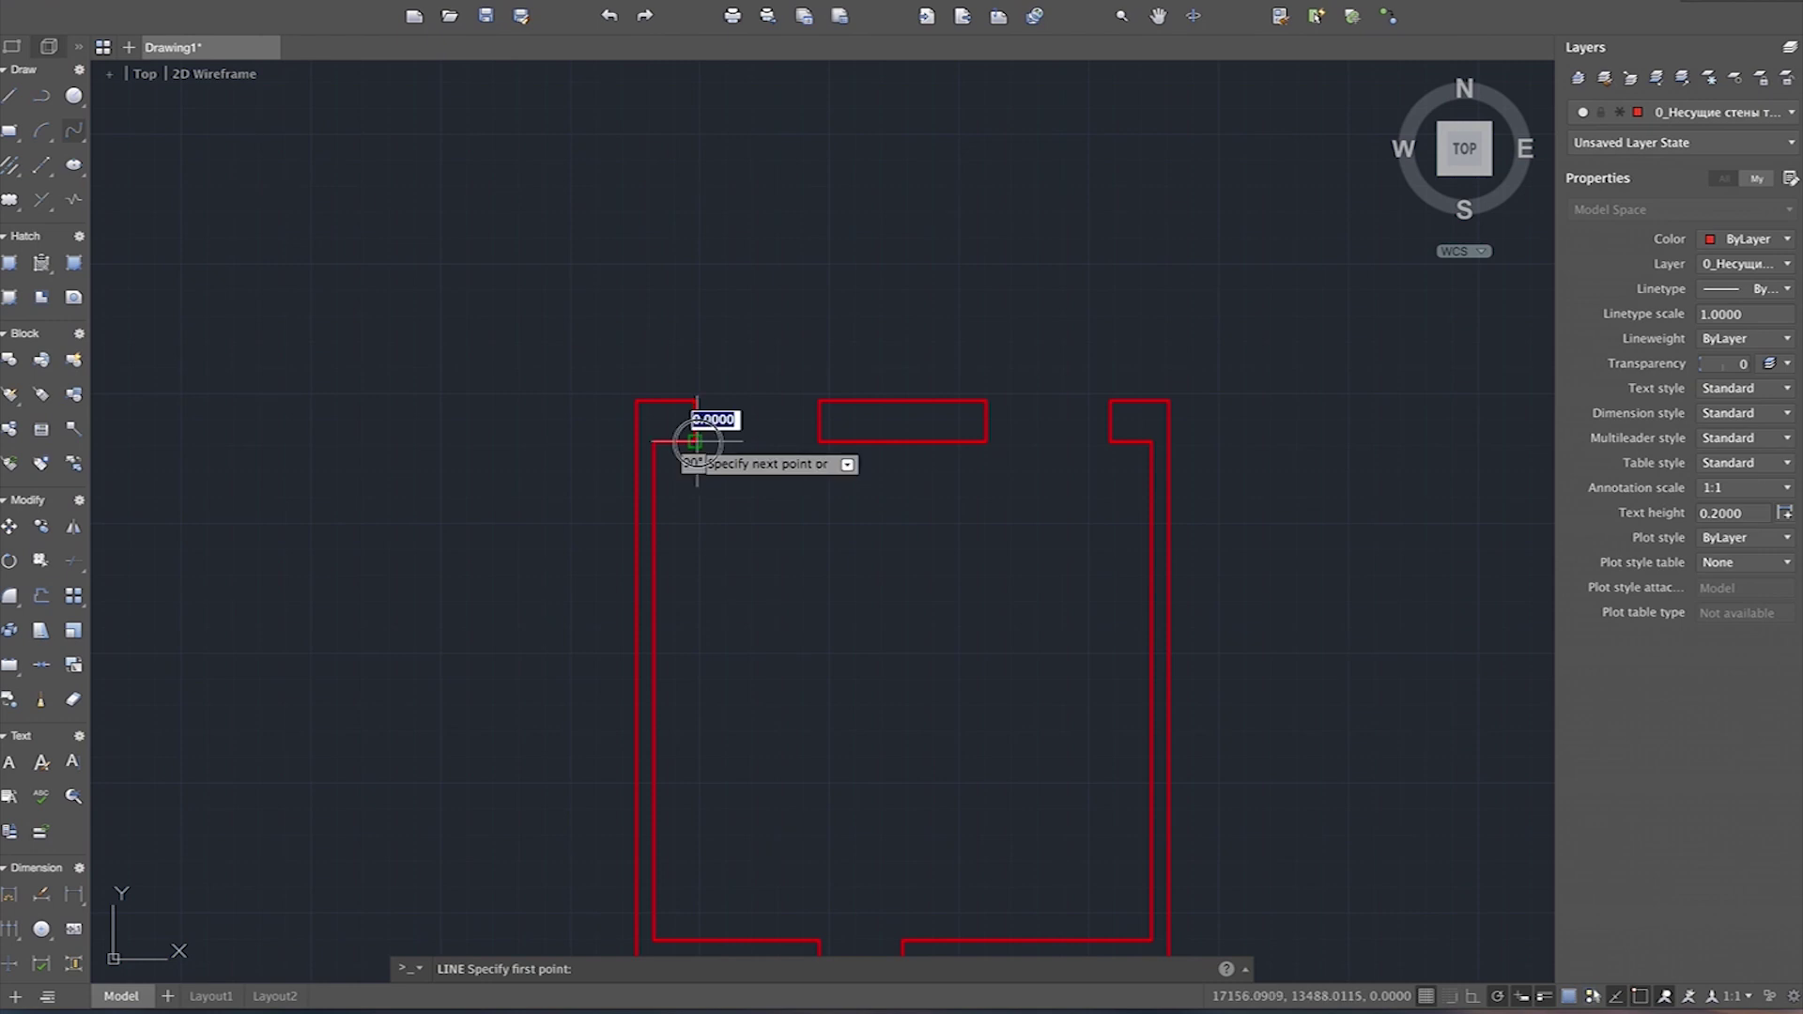
{"action": "left_click", "coordinate": [820, 442]}
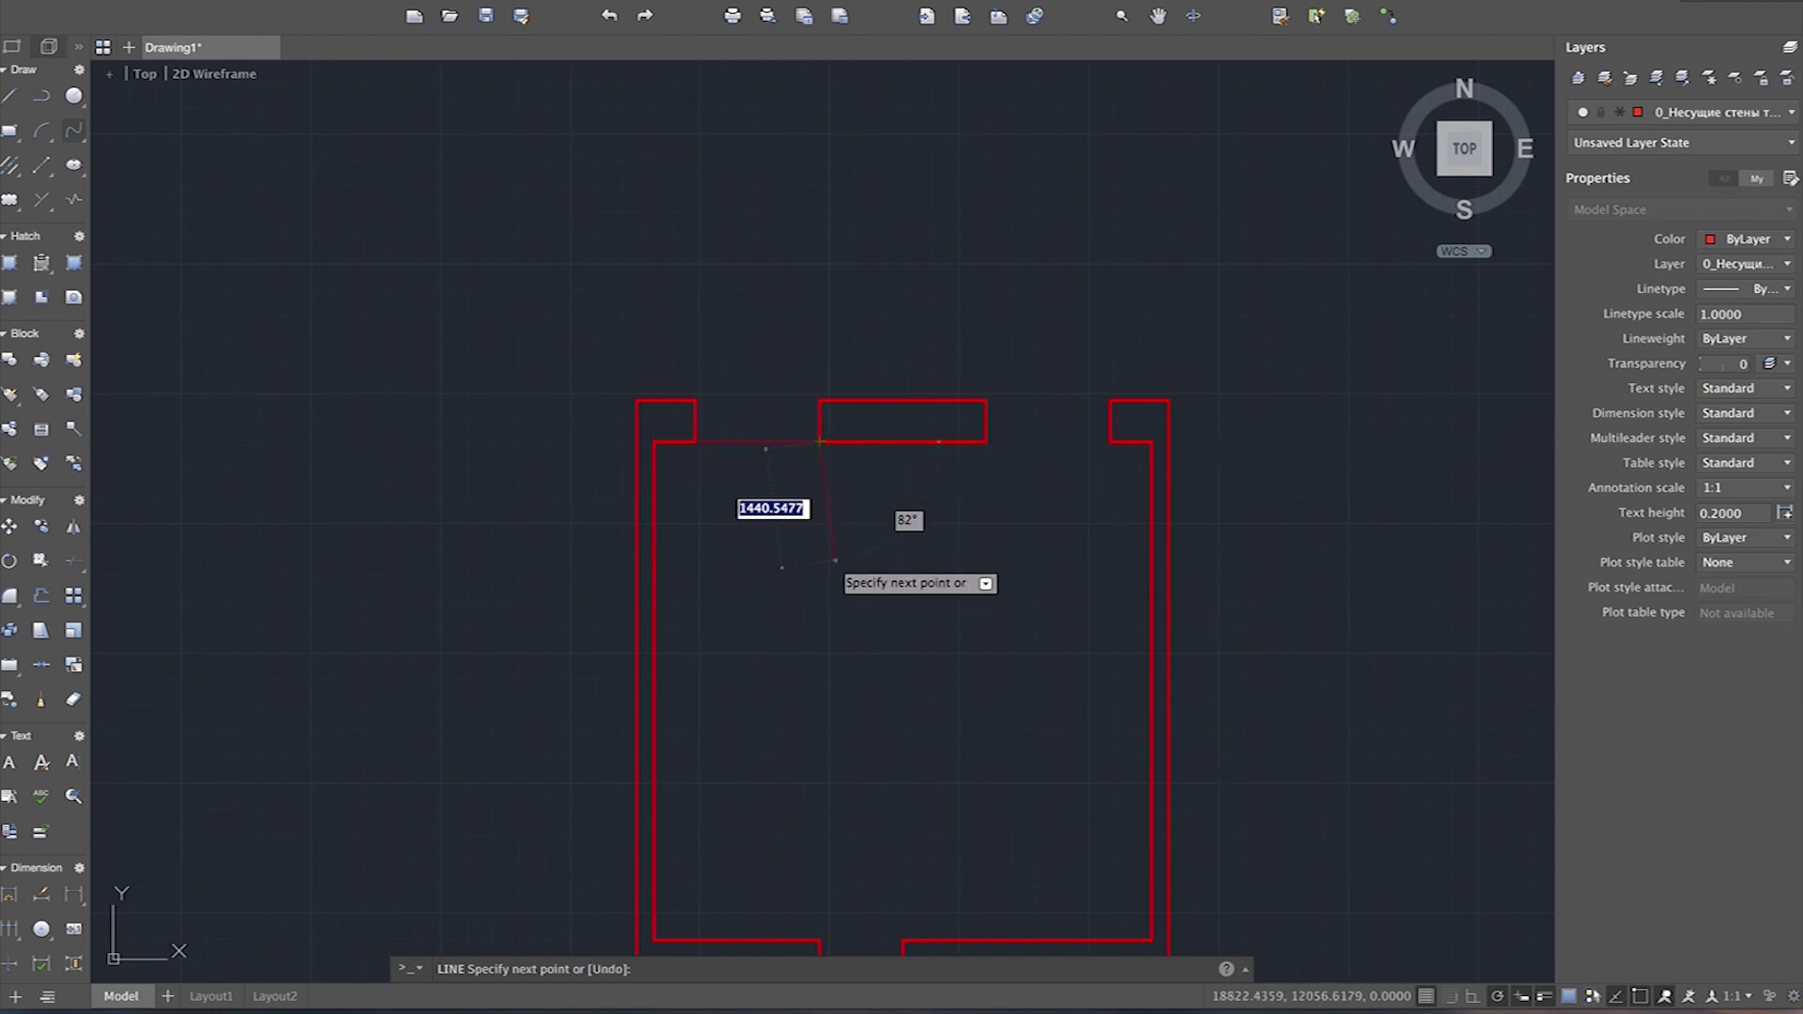
{"action": "left_click", "coordinate": [986, 441]}
{"action": "left_click", "coordinate": [1110, 441]}
{"action": "key", "text": "Return"}
Step: Draw the outer-face lines across both top openings, on each side of the middle block
{"action": "key", "text": "Return"}
{"action": "left_click", "coordinate": [695, 401]}
{"action": "left_click", "coordinate": [819, 401]}
{"action": "key", "text": "Return"}
{"action": "key", "text": "Return"}
{"action": "left_click", "coordinate": [986, 401]}
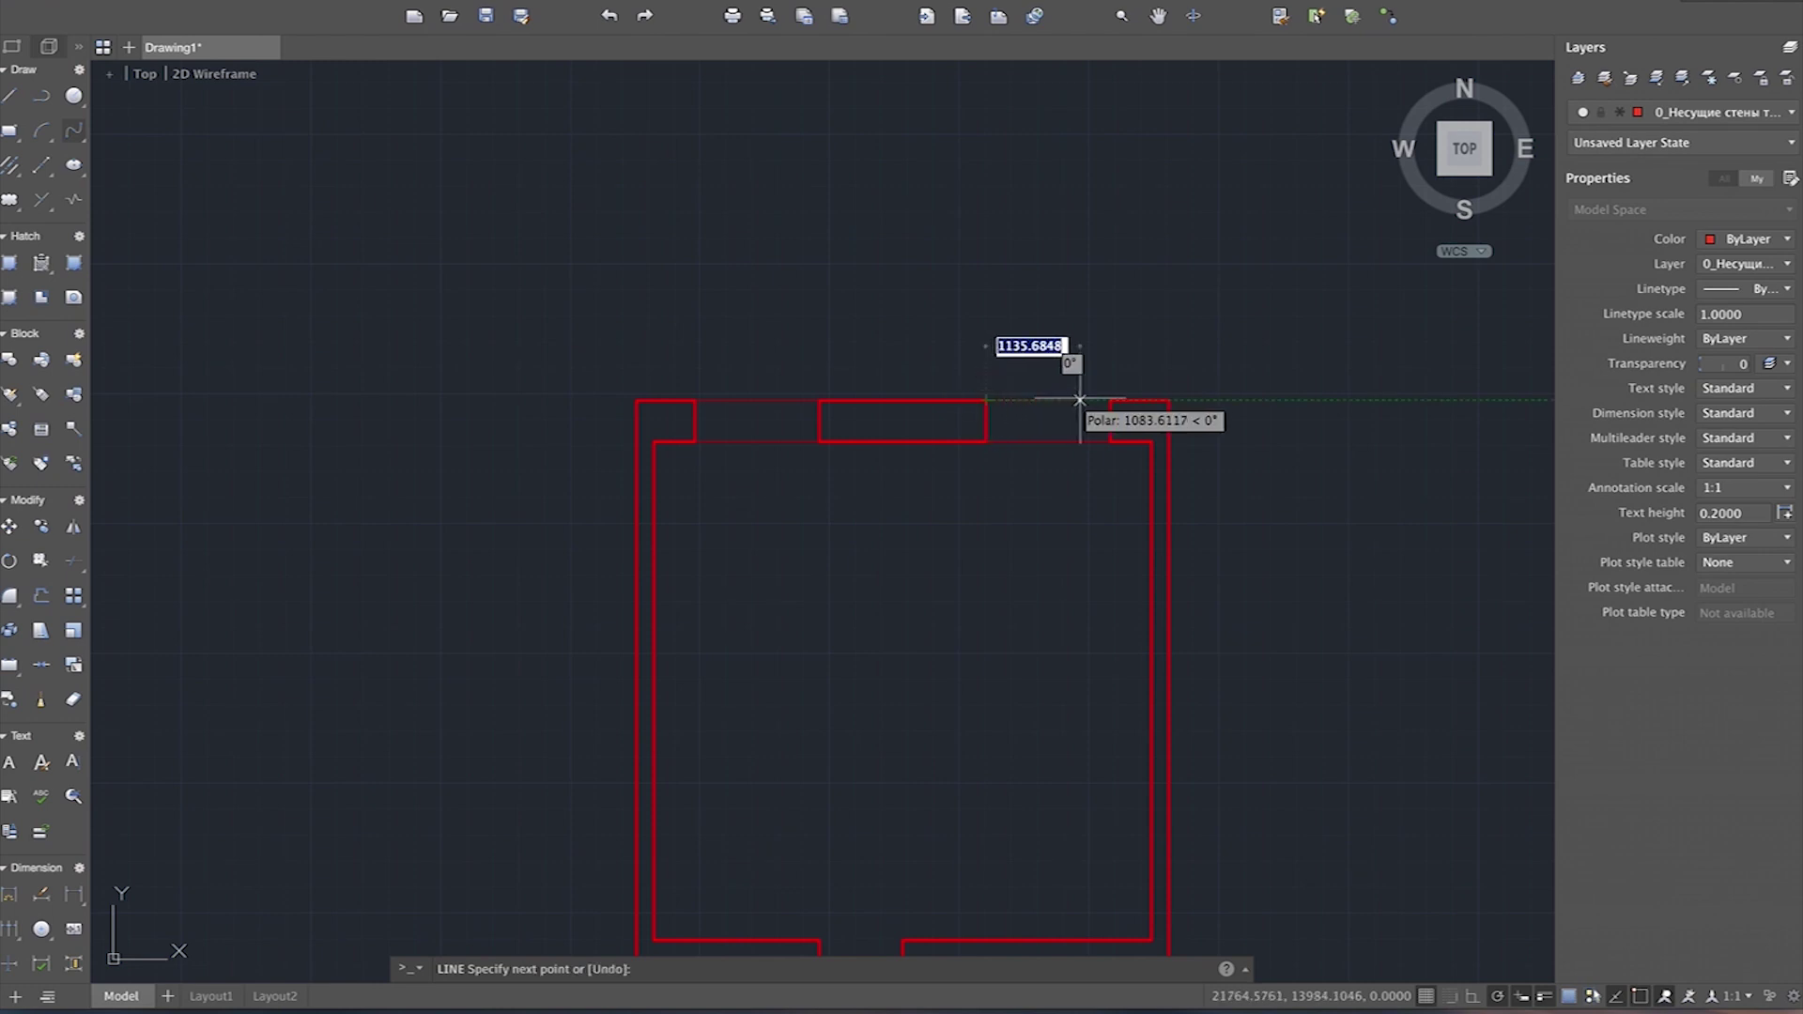
{"action": "left_click", "coordinate": [1110, 401]}
{"action": "key", "text": "Return"}
{"action": "scroll", "coordinate": [883, 461], "scroll_direction": "down", "scroll_amount": 1}
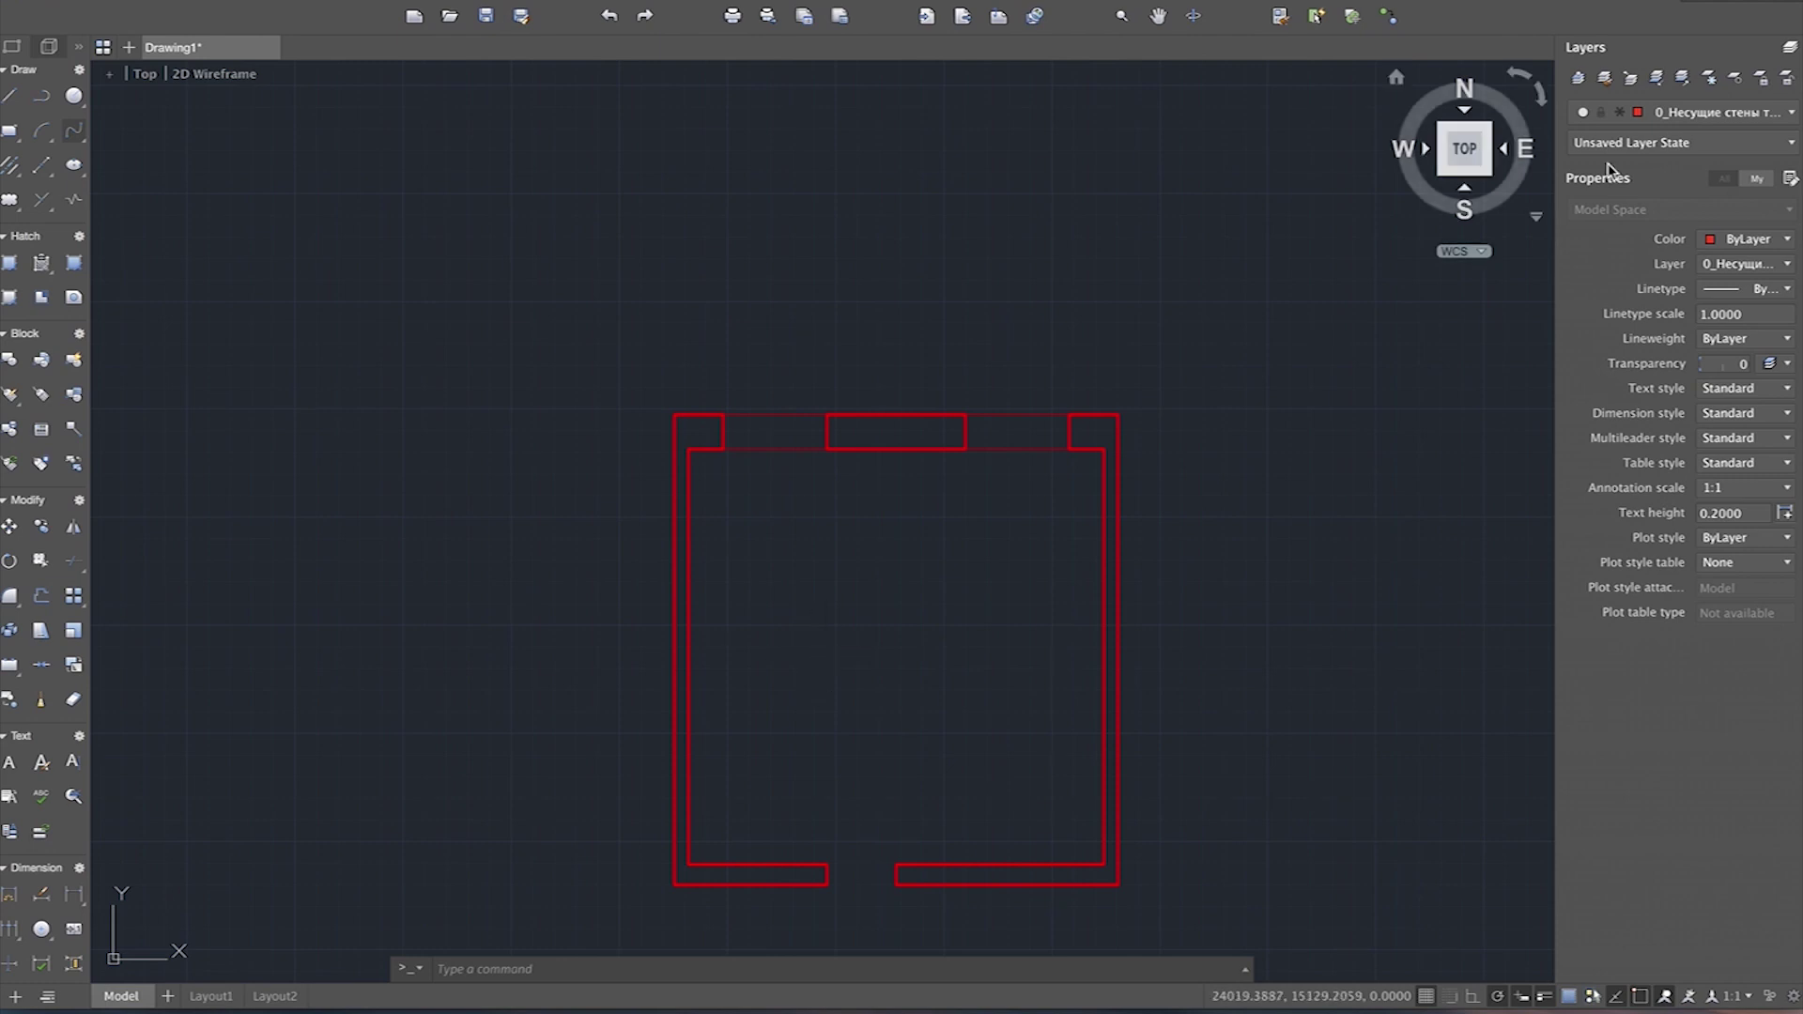
{"action": "left_click", "coordinate": [1793, 115]}
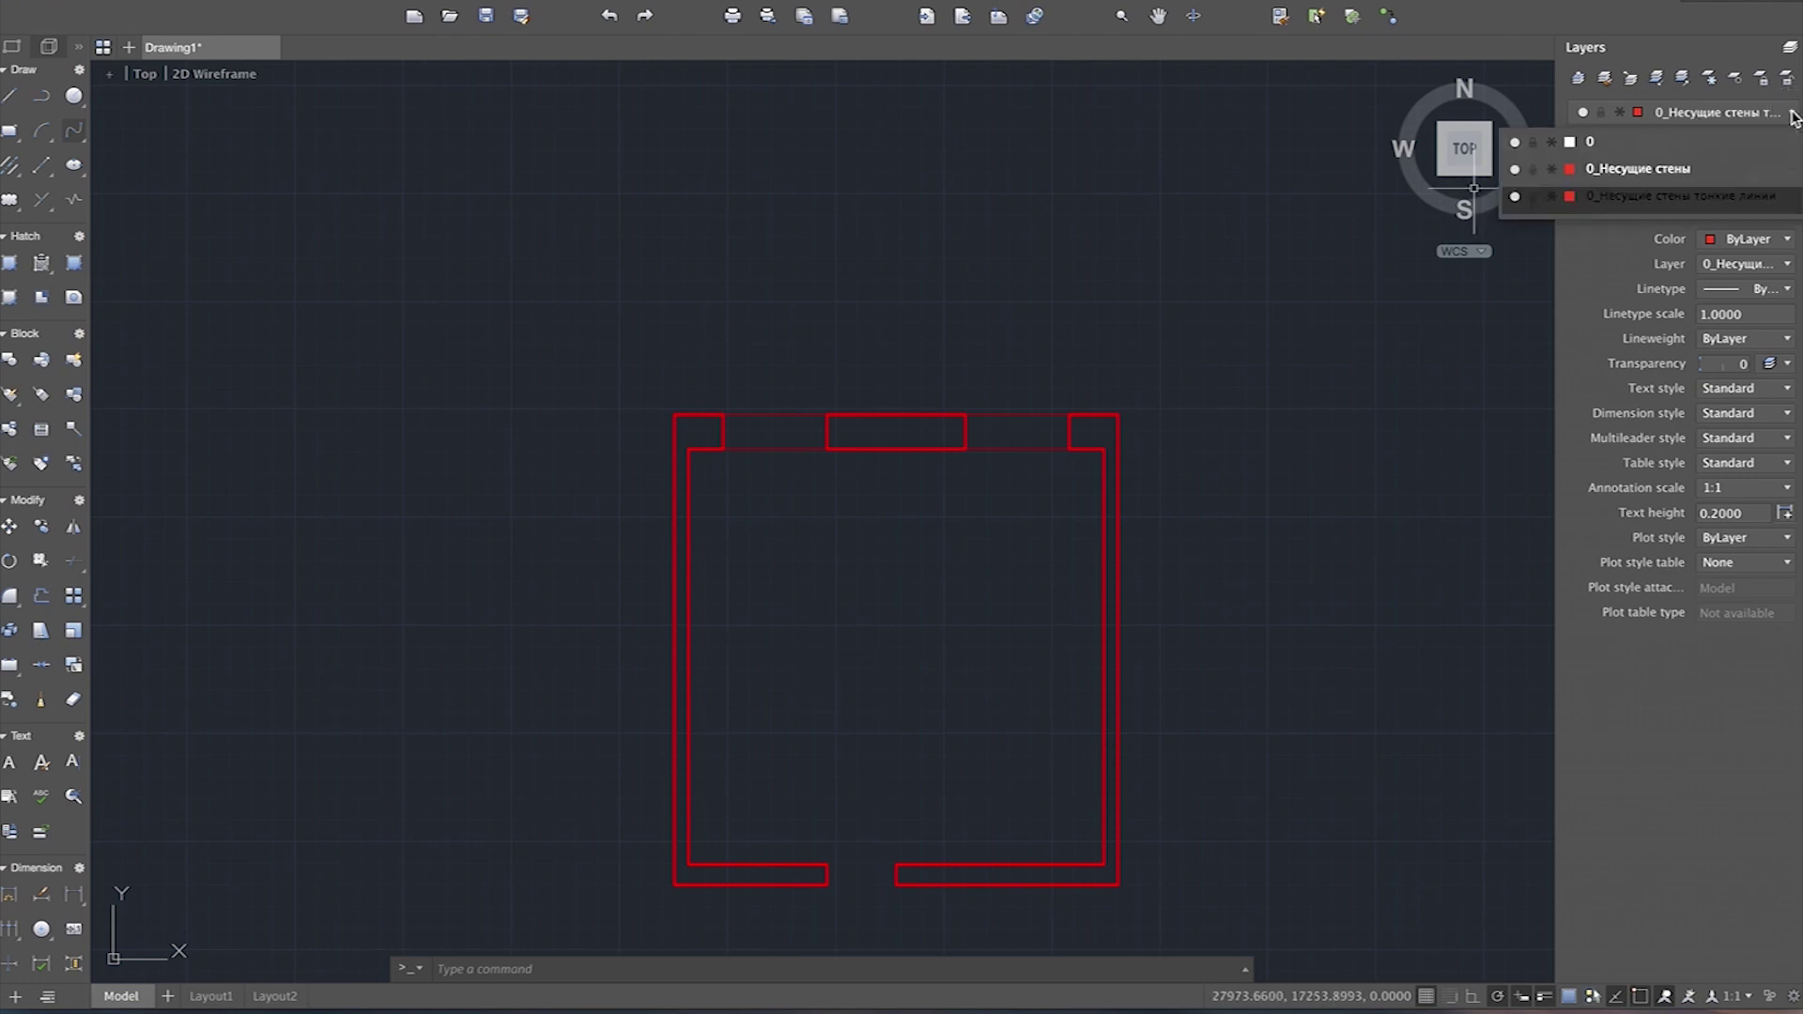
Step: Create a blue layer named 0_Окна with a 0.30 mm lineweight
{"action": "left_click", "coordinate": [1584, 84]}
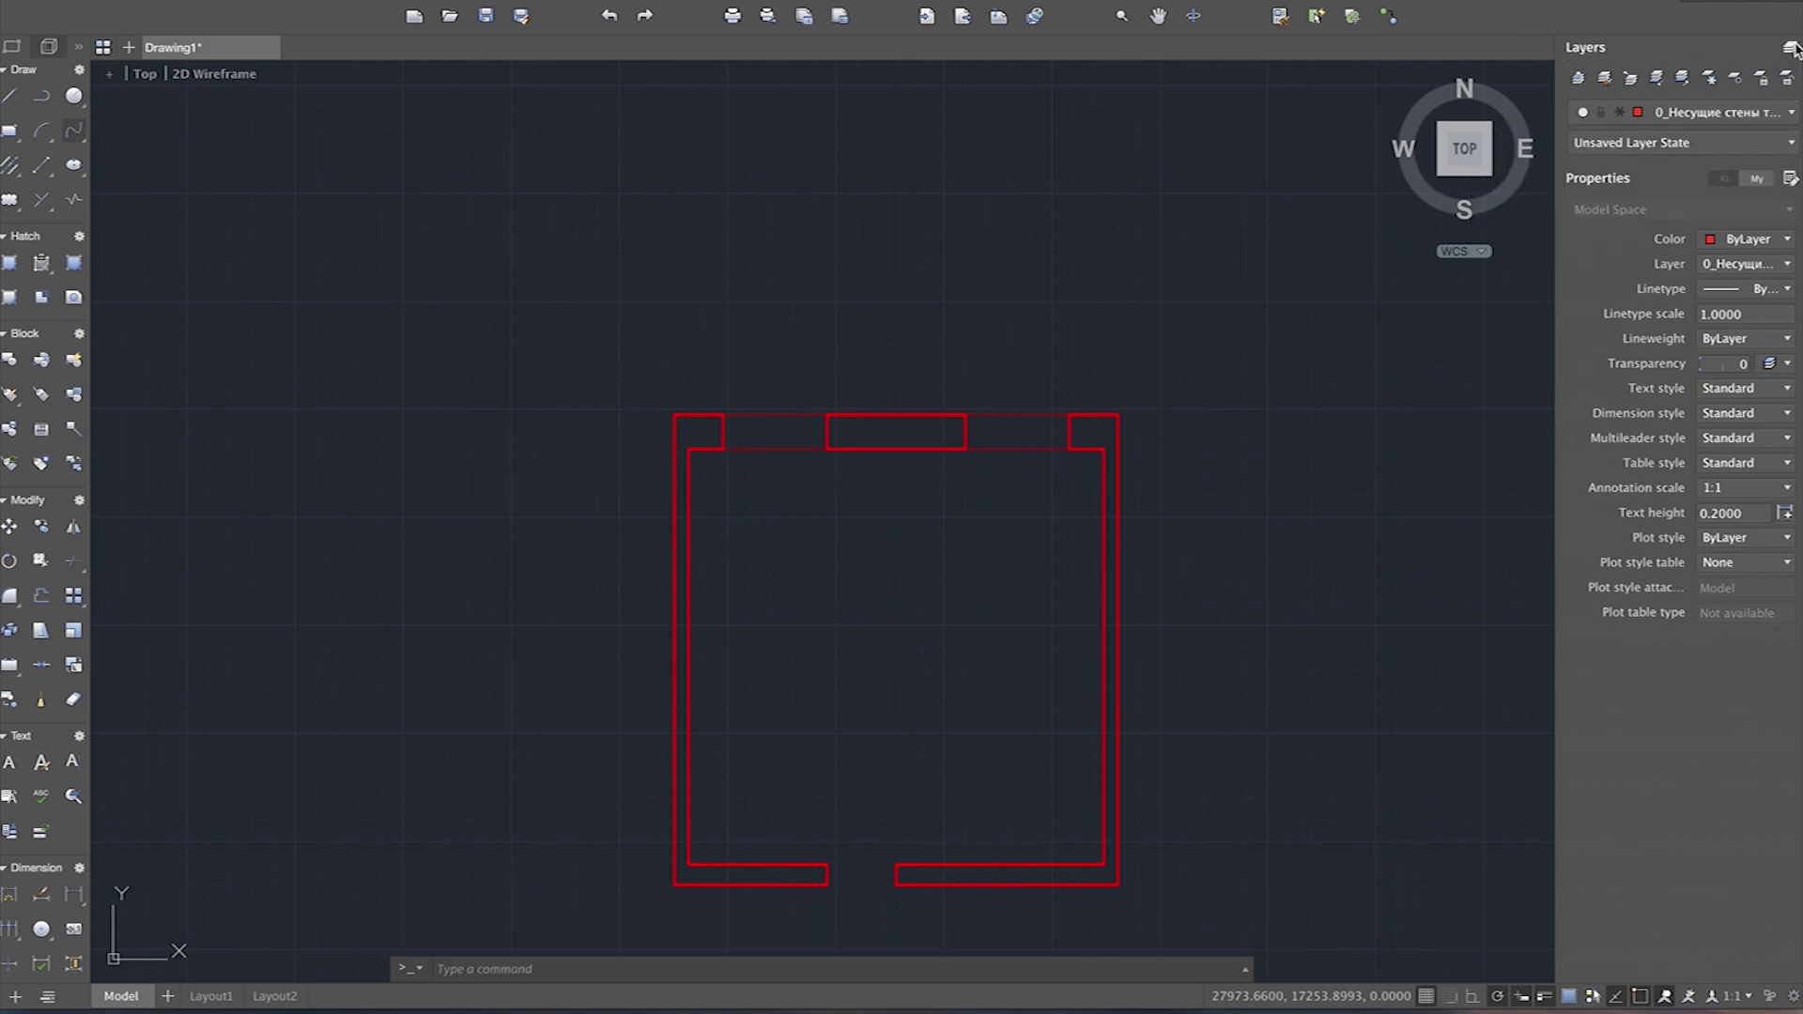
{"action": "left_click", "coordinate": [1790, 47]}
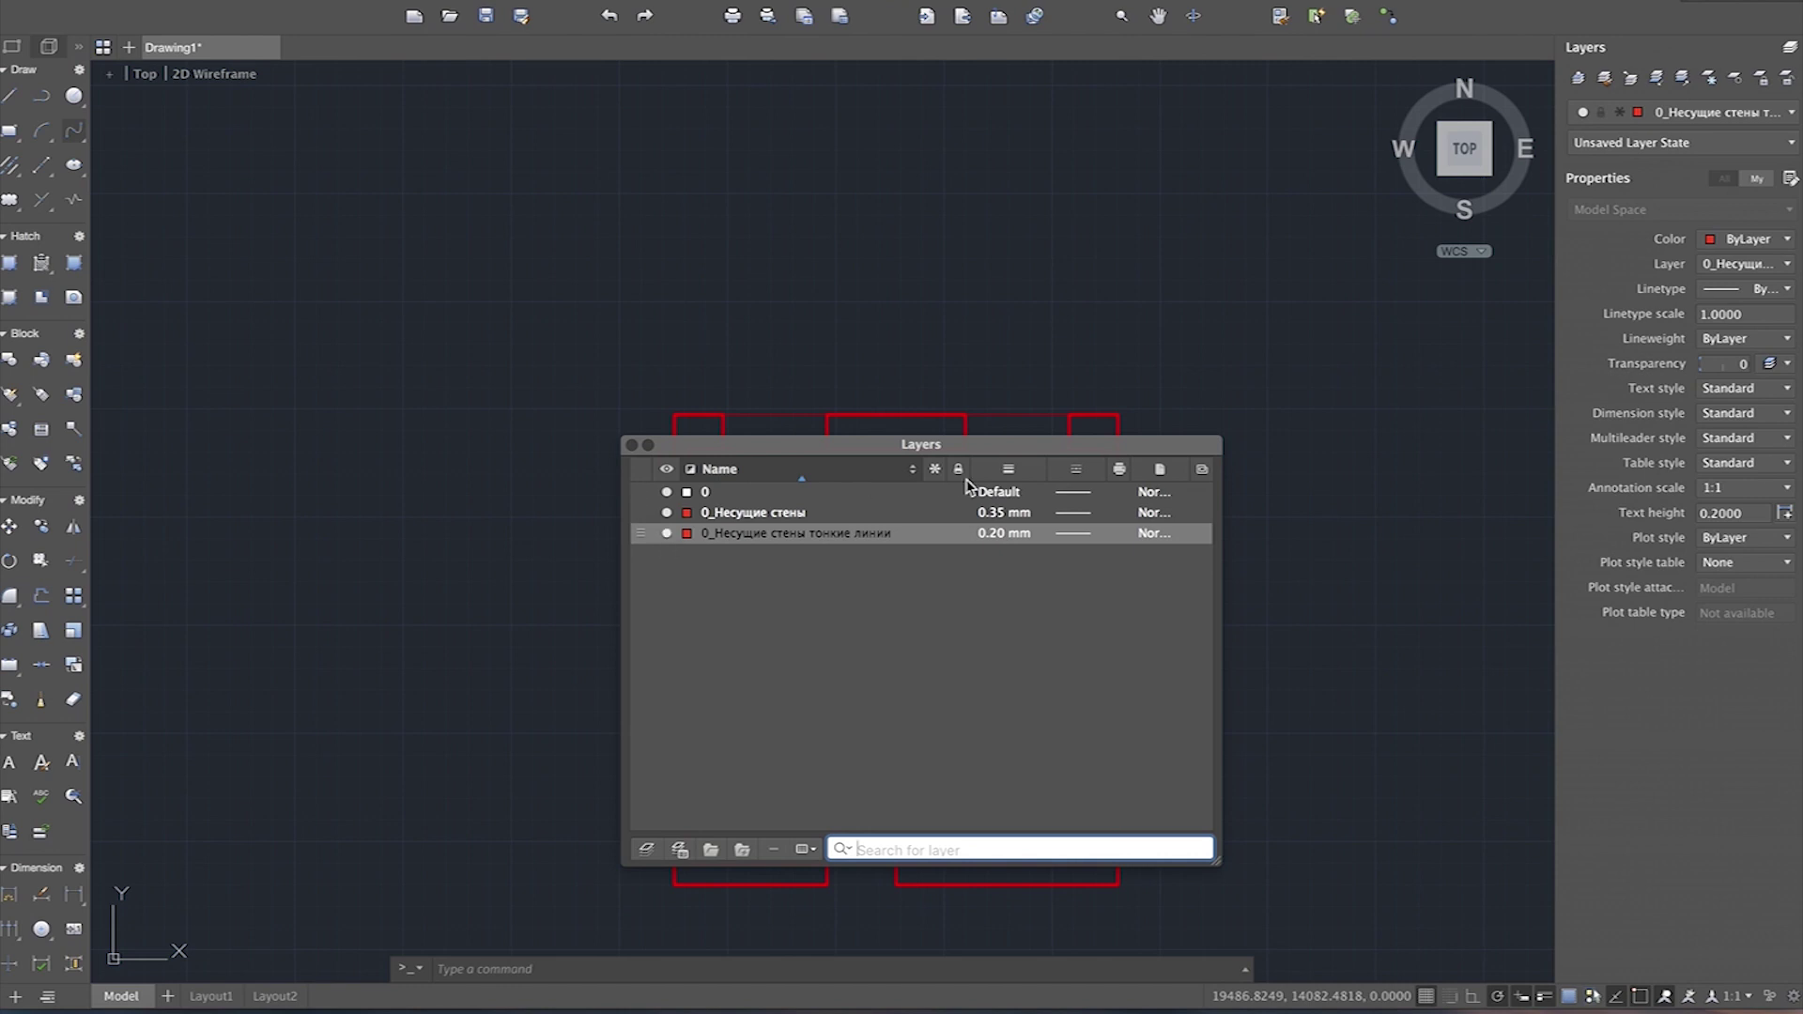
{"action": "left_click", "coordinate": [646, 850]}
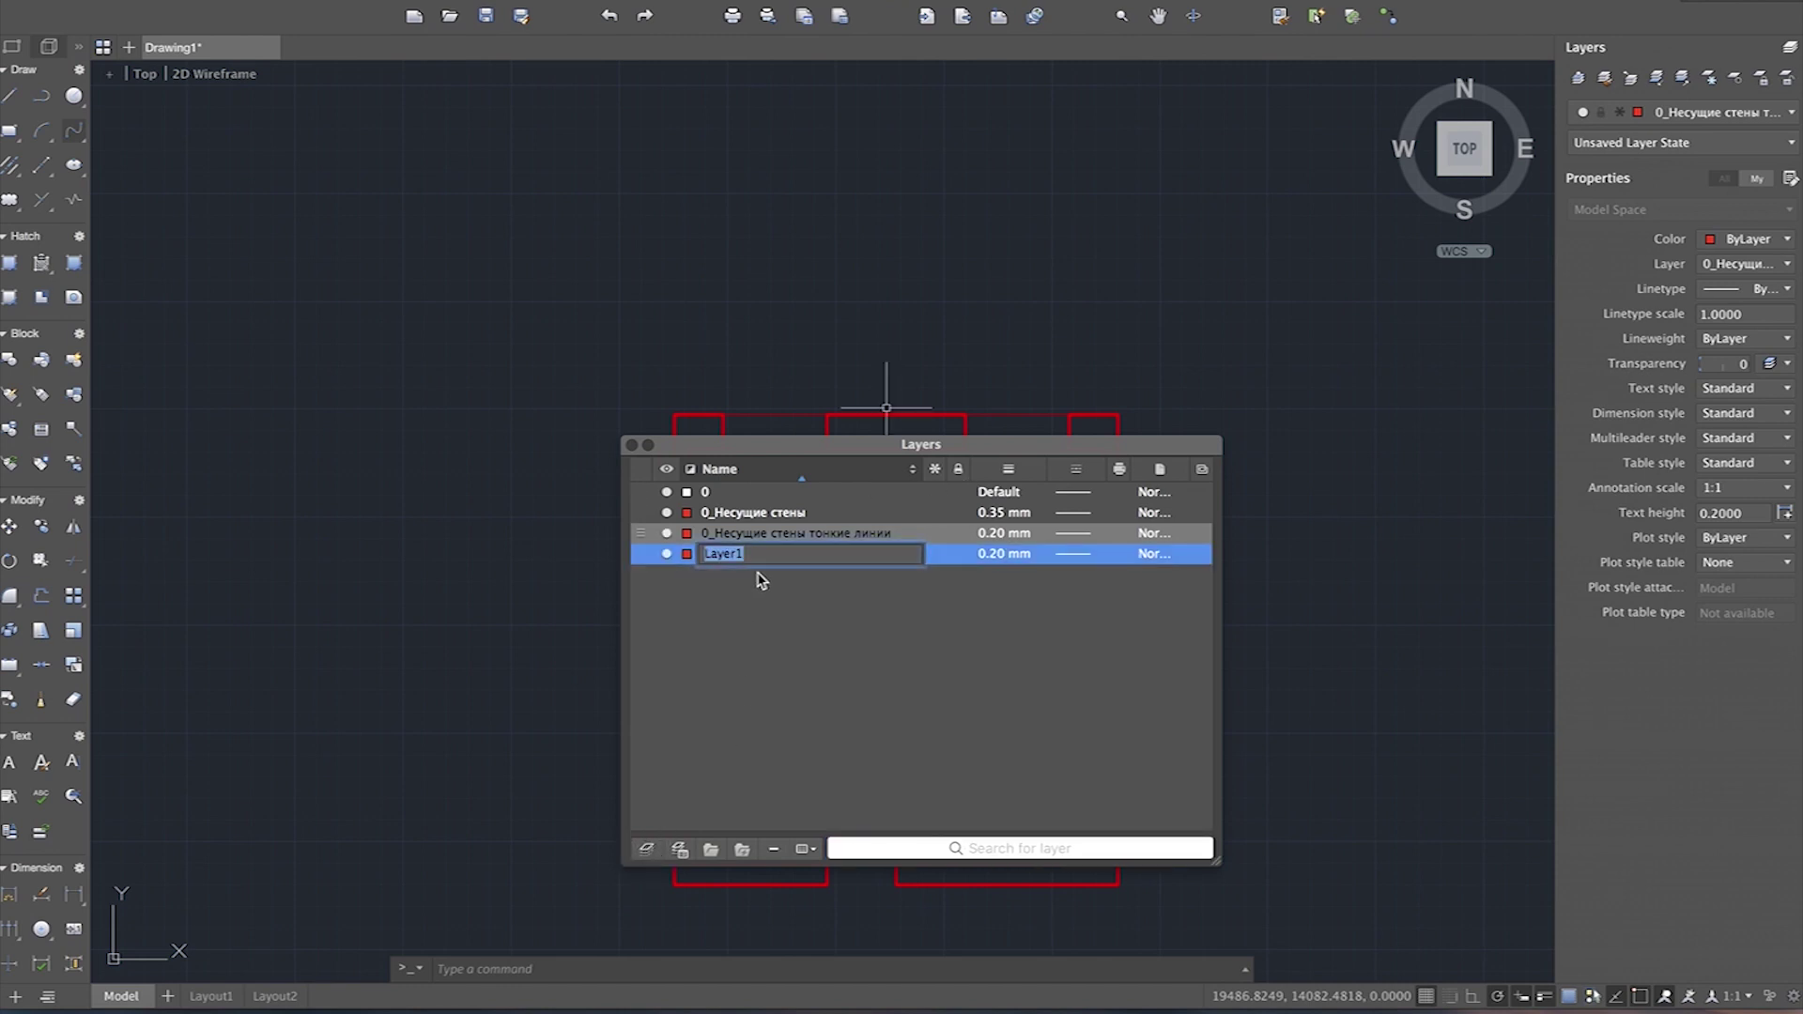
{"action": "type", "text": "0_Окна"}
{"action": "left_click", "coordinate": [751, 658]}
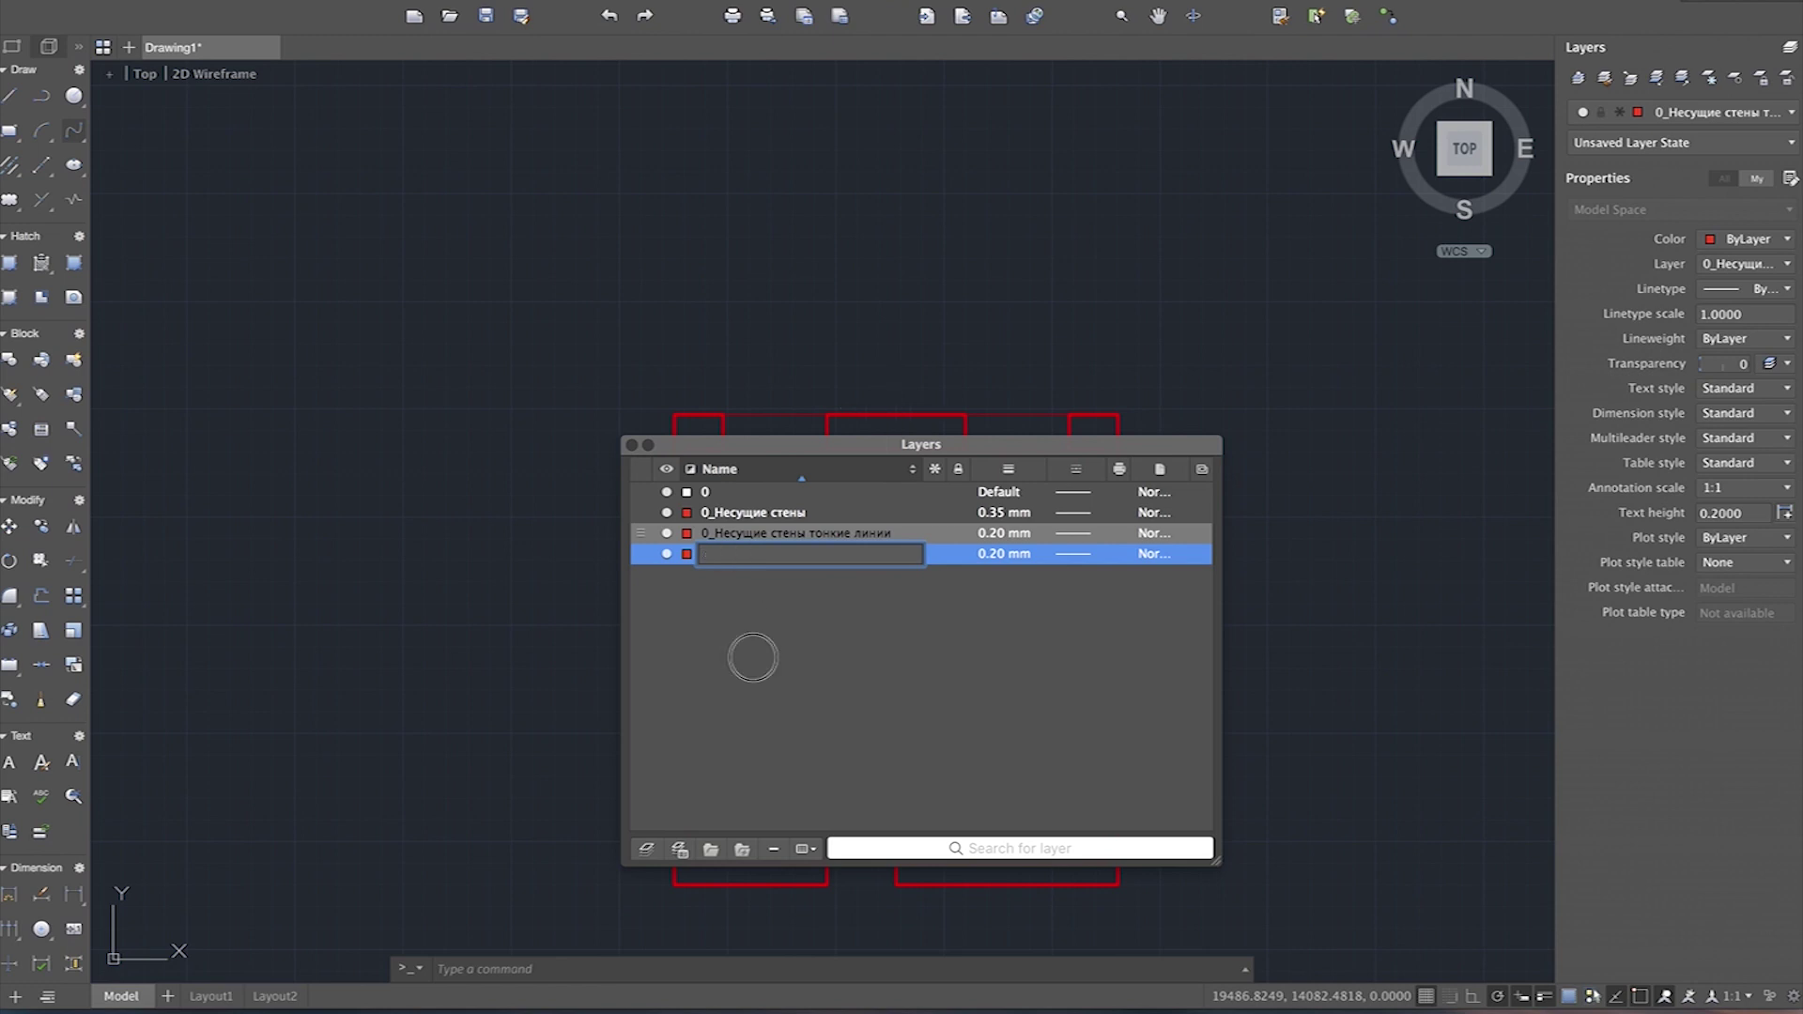
{"action": "left_click", "coordinate": [687, 554]}
{"action": "left_click", "coordinate": [751, 670]}
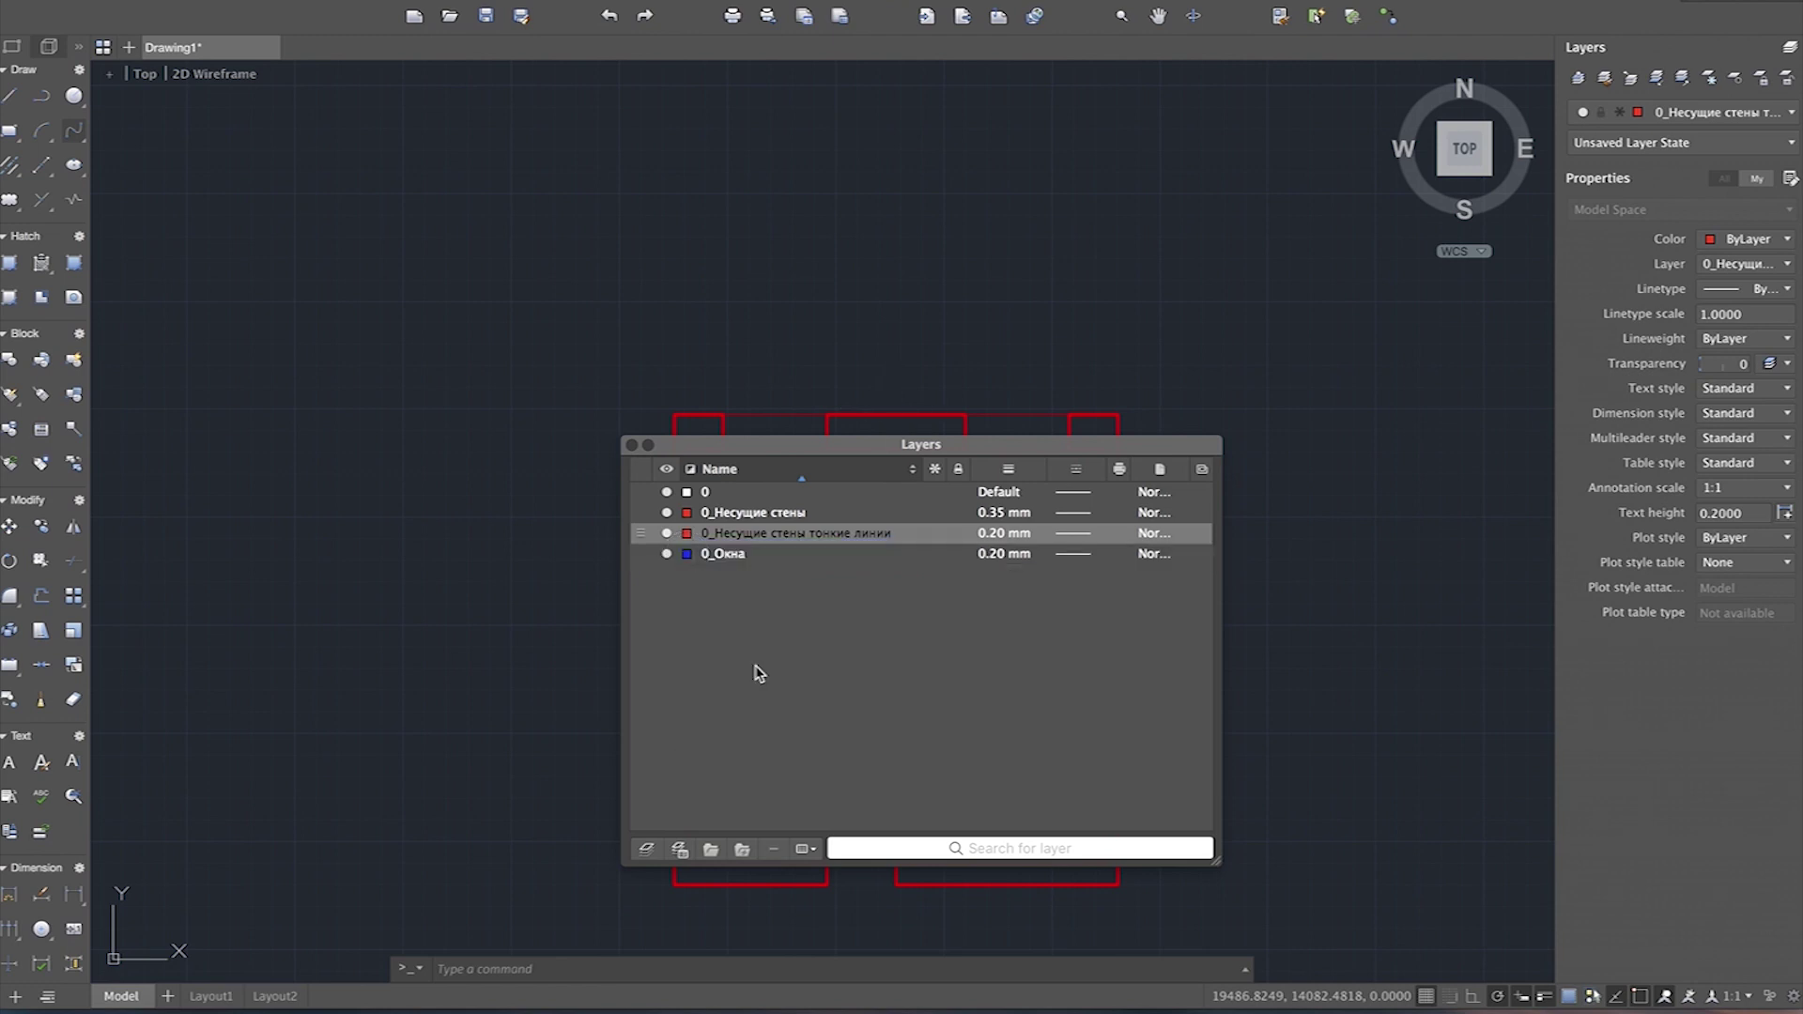
{"action": "left_click", "coordinate": [1004, 554]}
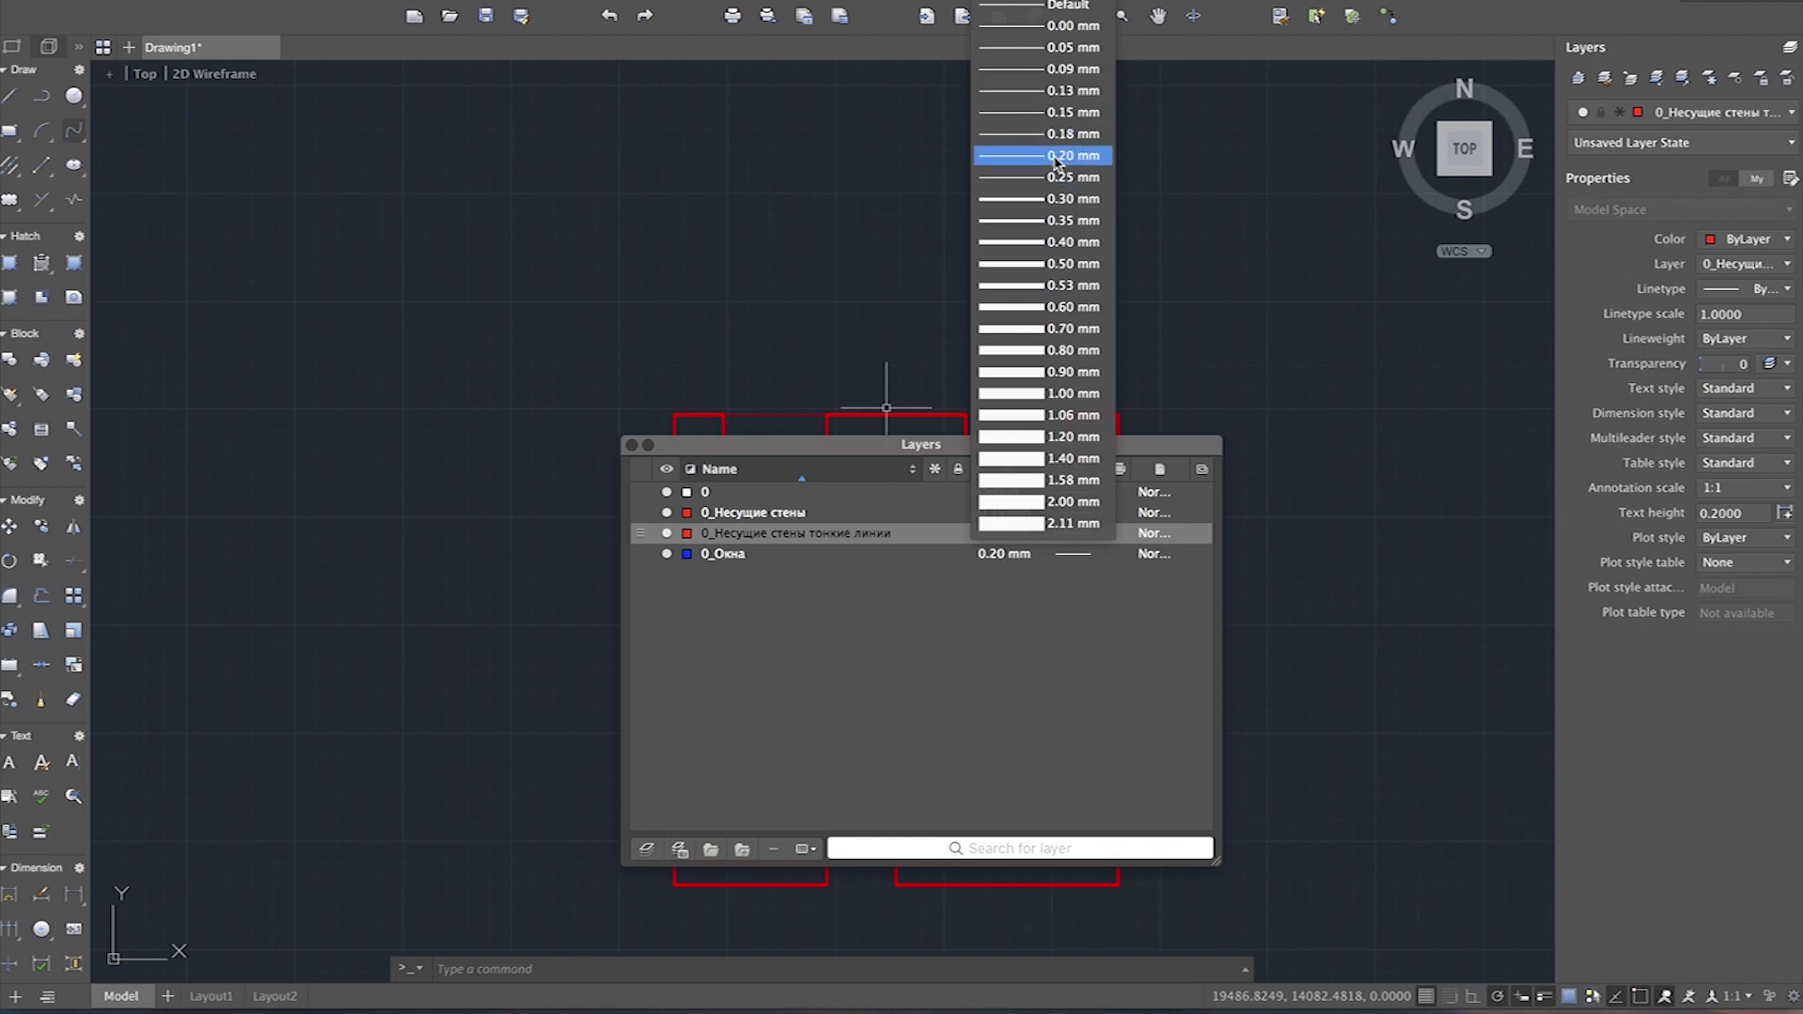
{"action": "left_click", "coordinate": [1045, 206]}
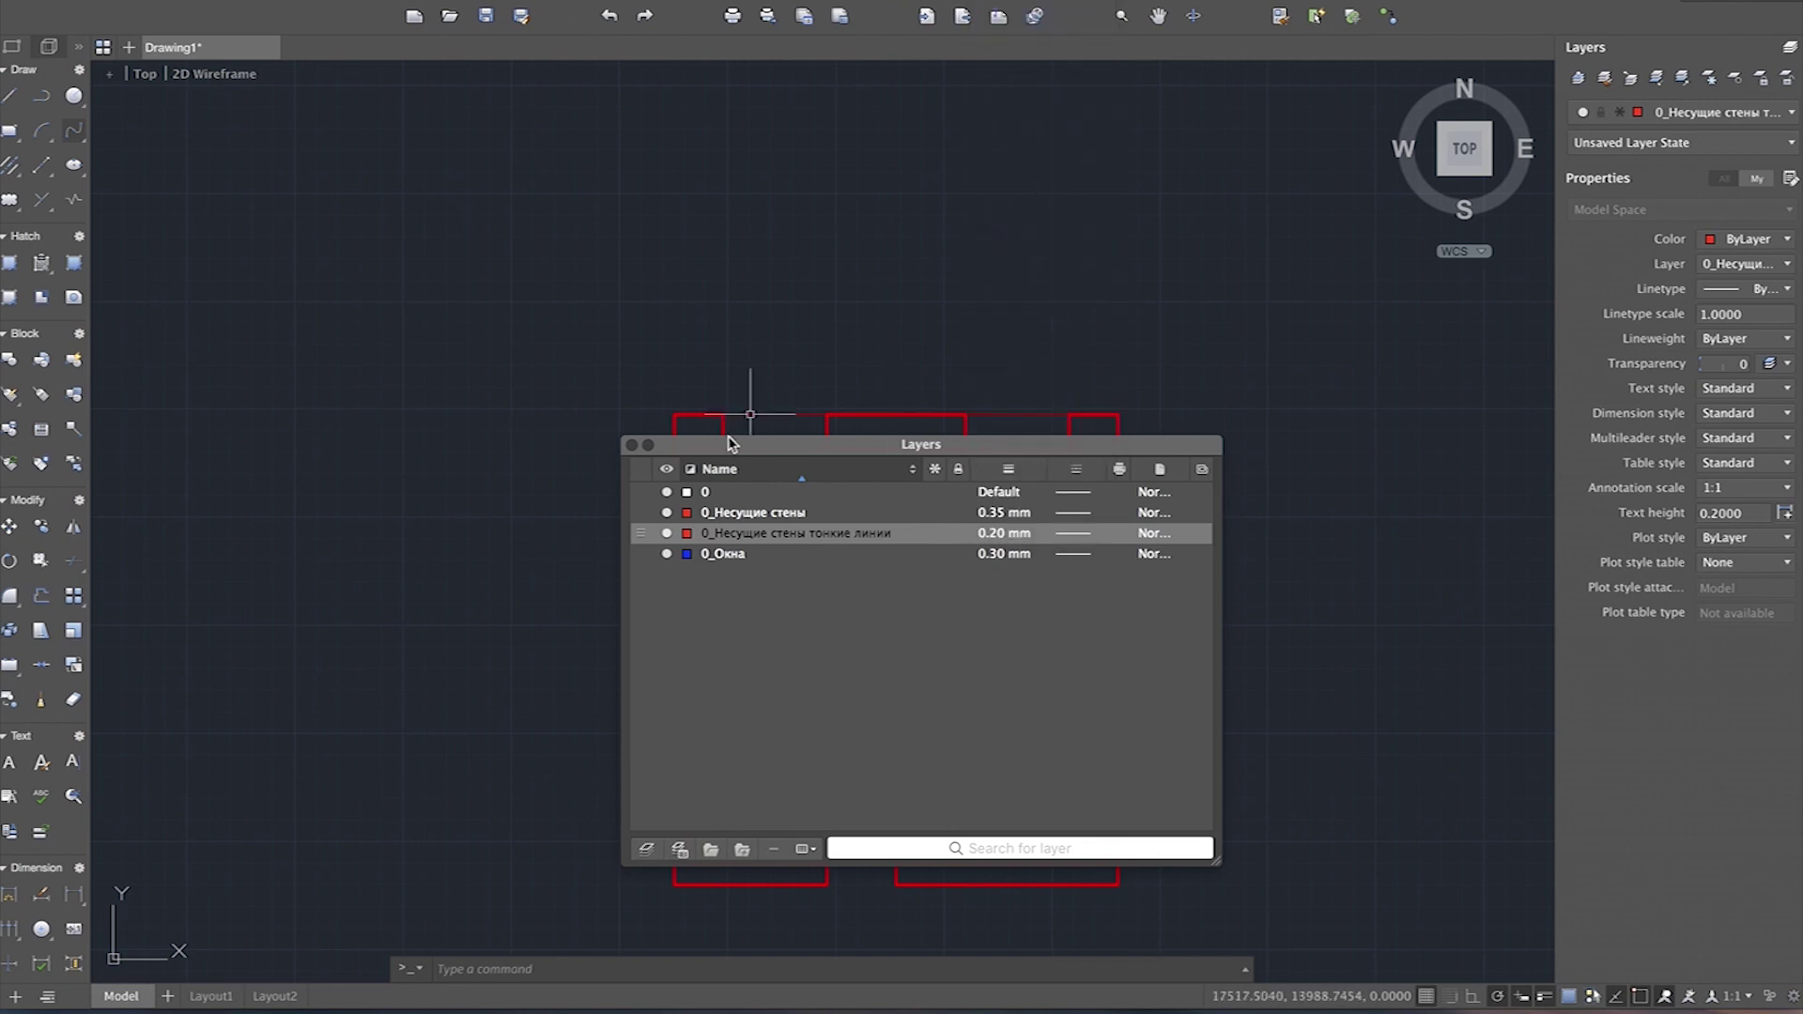
{"action": "left_click", "coordinate": [633, 445]}
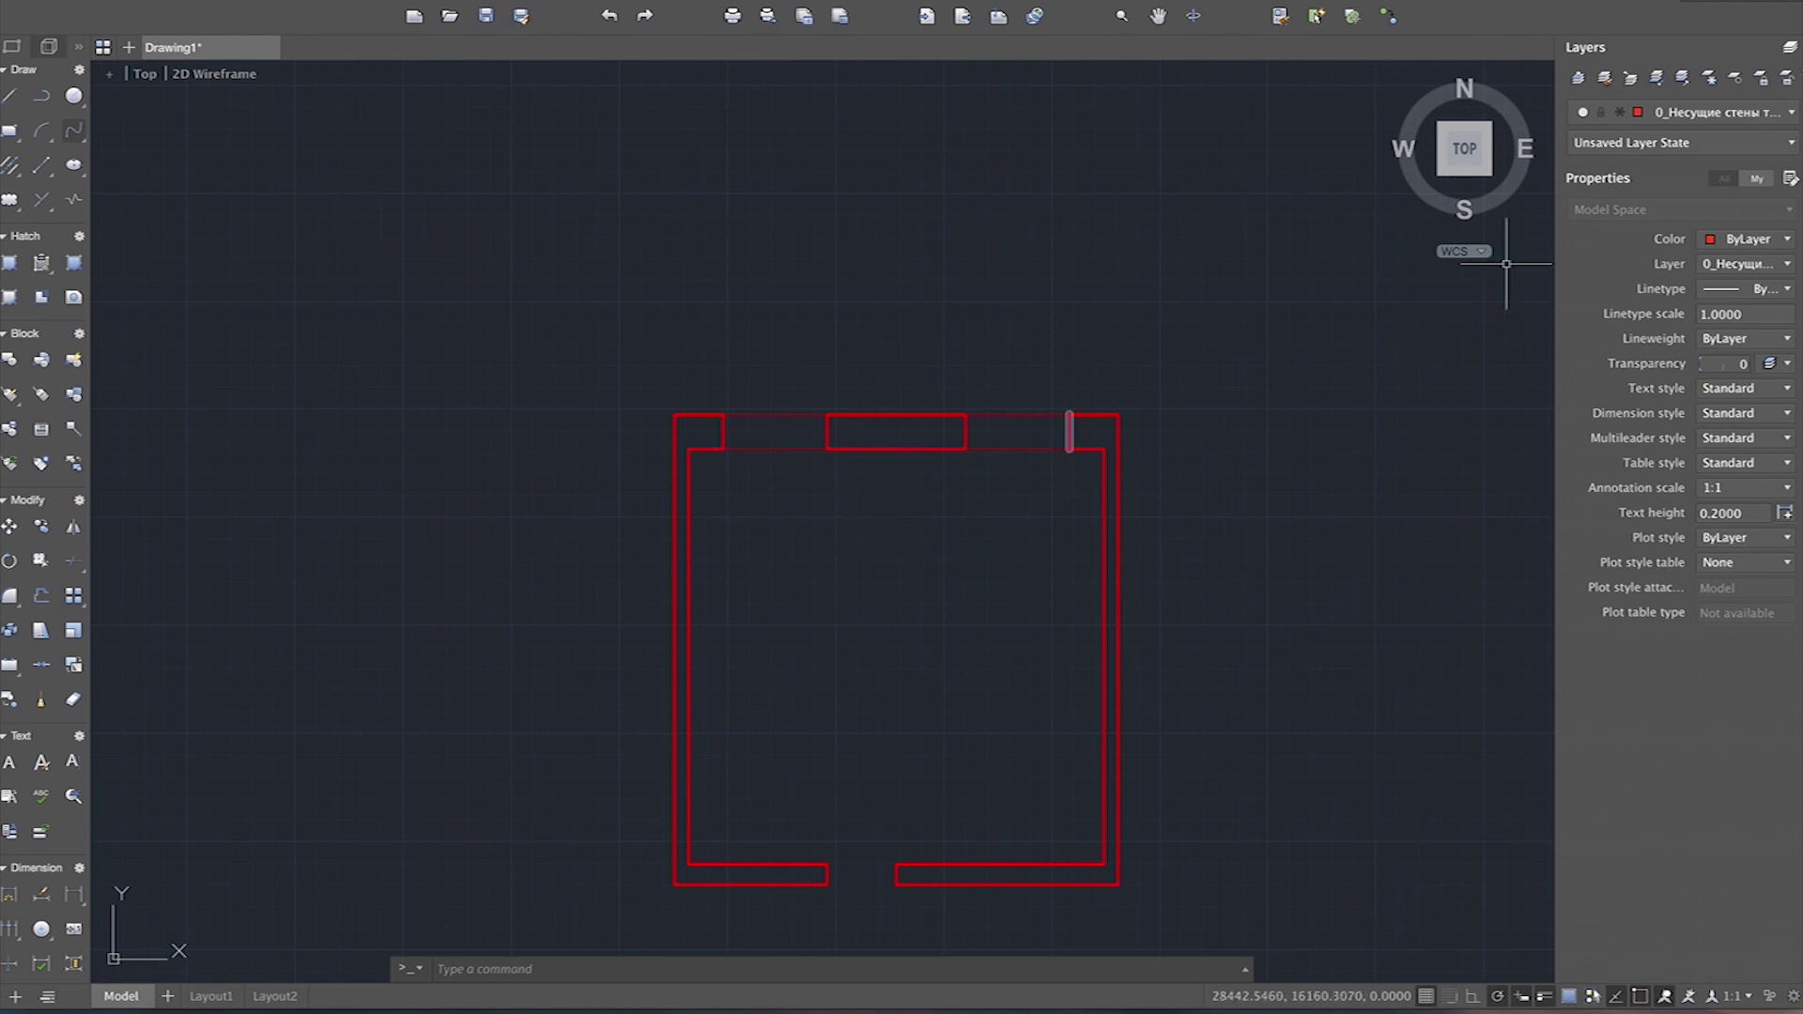
Step: Change the 0_Окна layer's lineweight from 0.30 mm to 0.25 mm
{"action": "left_click", "coordinate": [1706, 112]}
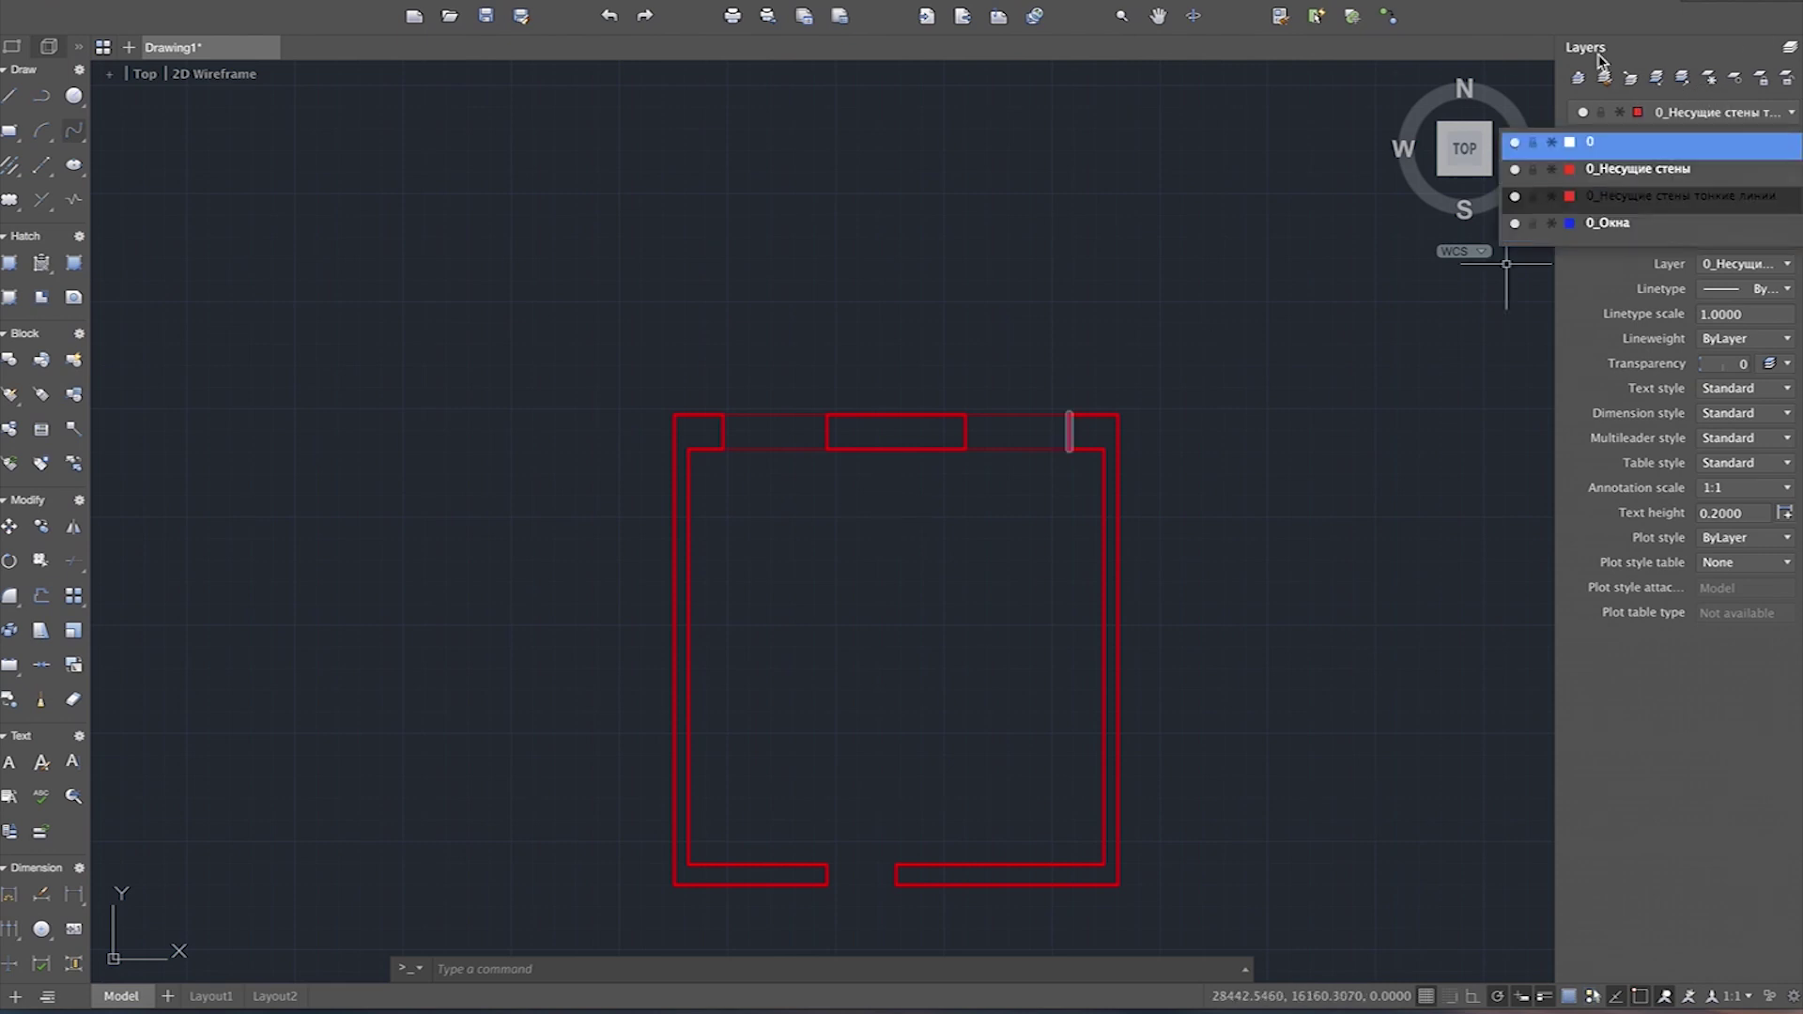
{"action": "left_click", "coordinate": [1581, 81]}
{"action": "left_click", "coordinate": [1791, 48]}
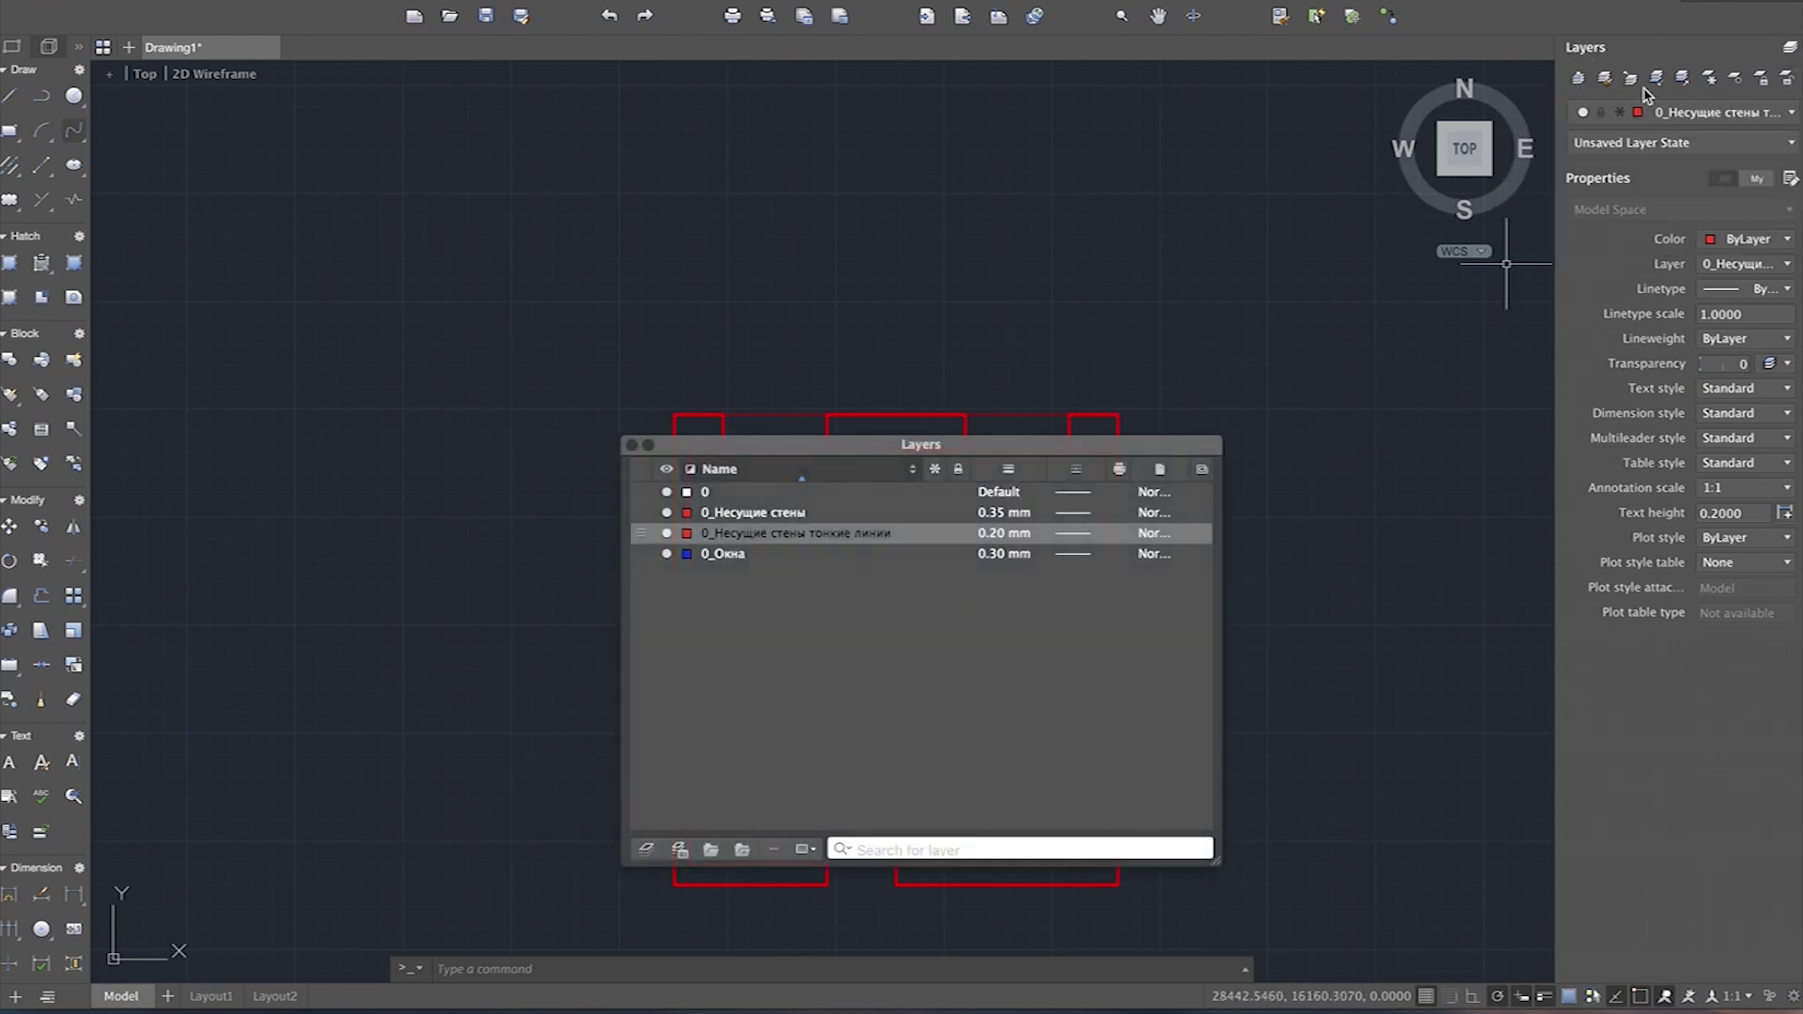
{"action": "left_click", "coordinate": [1014, 555]}
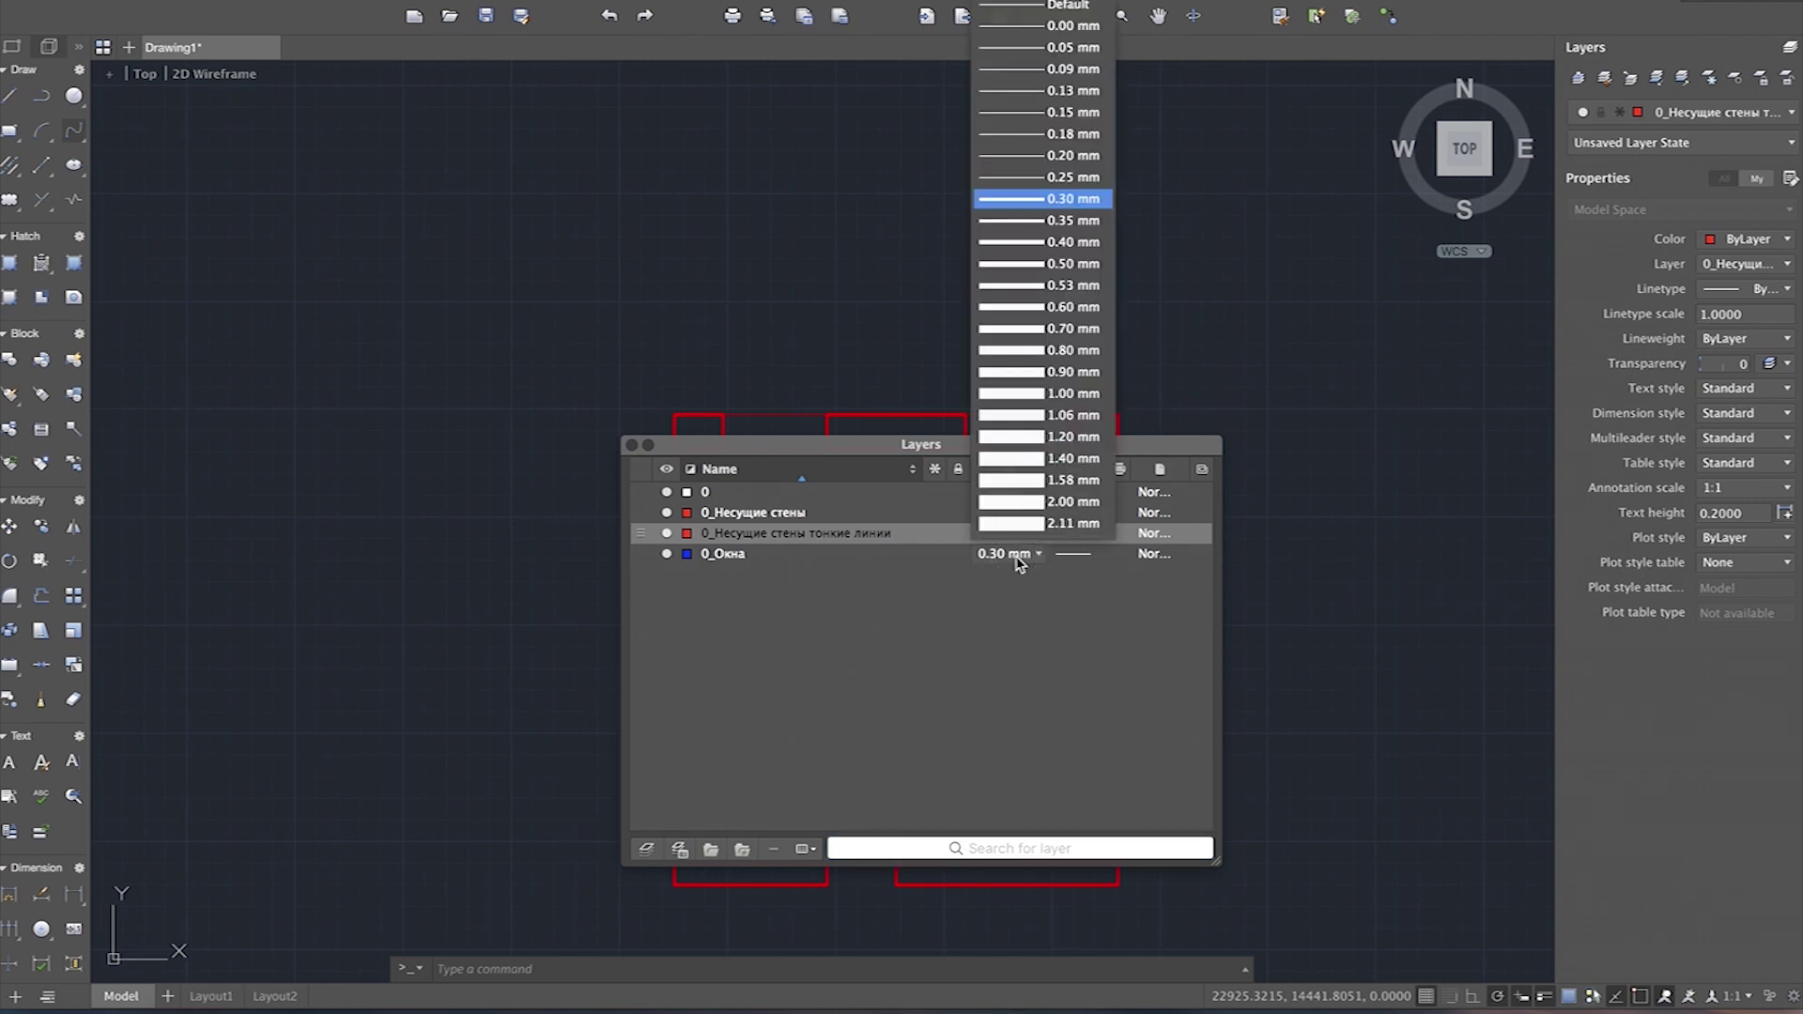
{"action": "left_click", "coordinate": [1055, 179]}
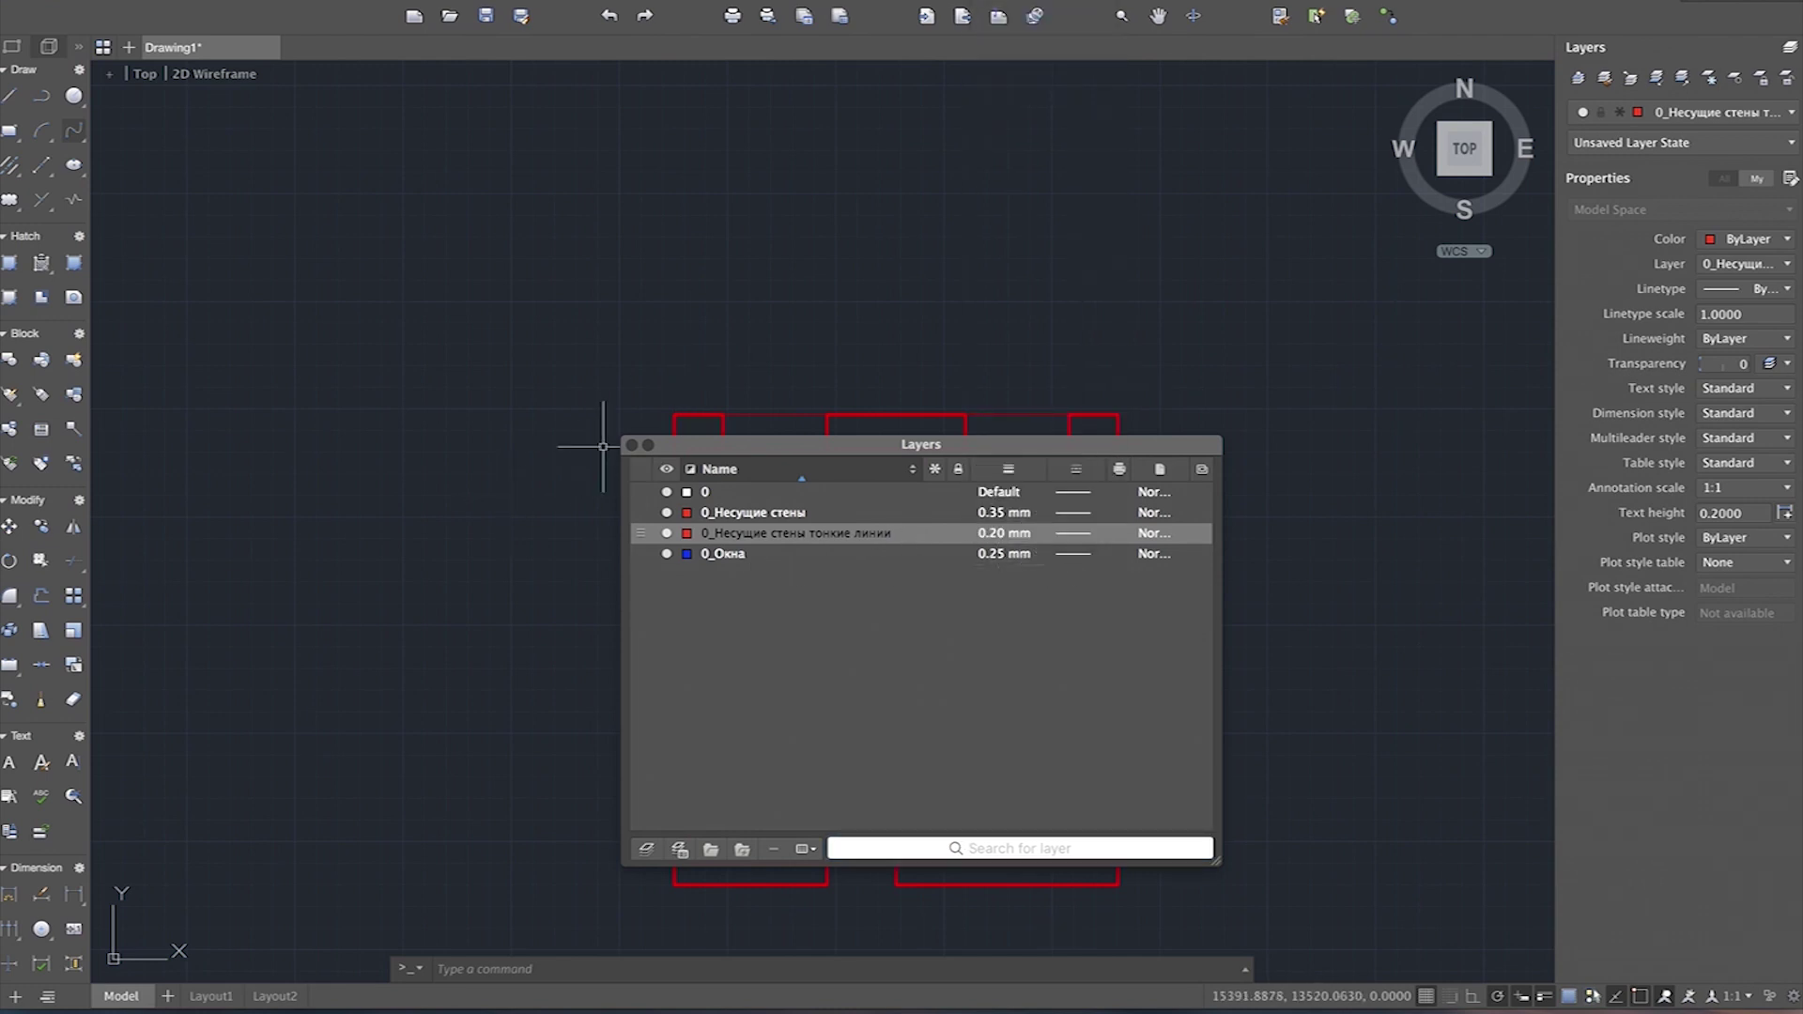
{"action": "left_click", "coordinate": [634, 447]}
{"action": "scroll", "coordinate": [733, 438], "scroll_direction": "up", "scroll_amount": 3}
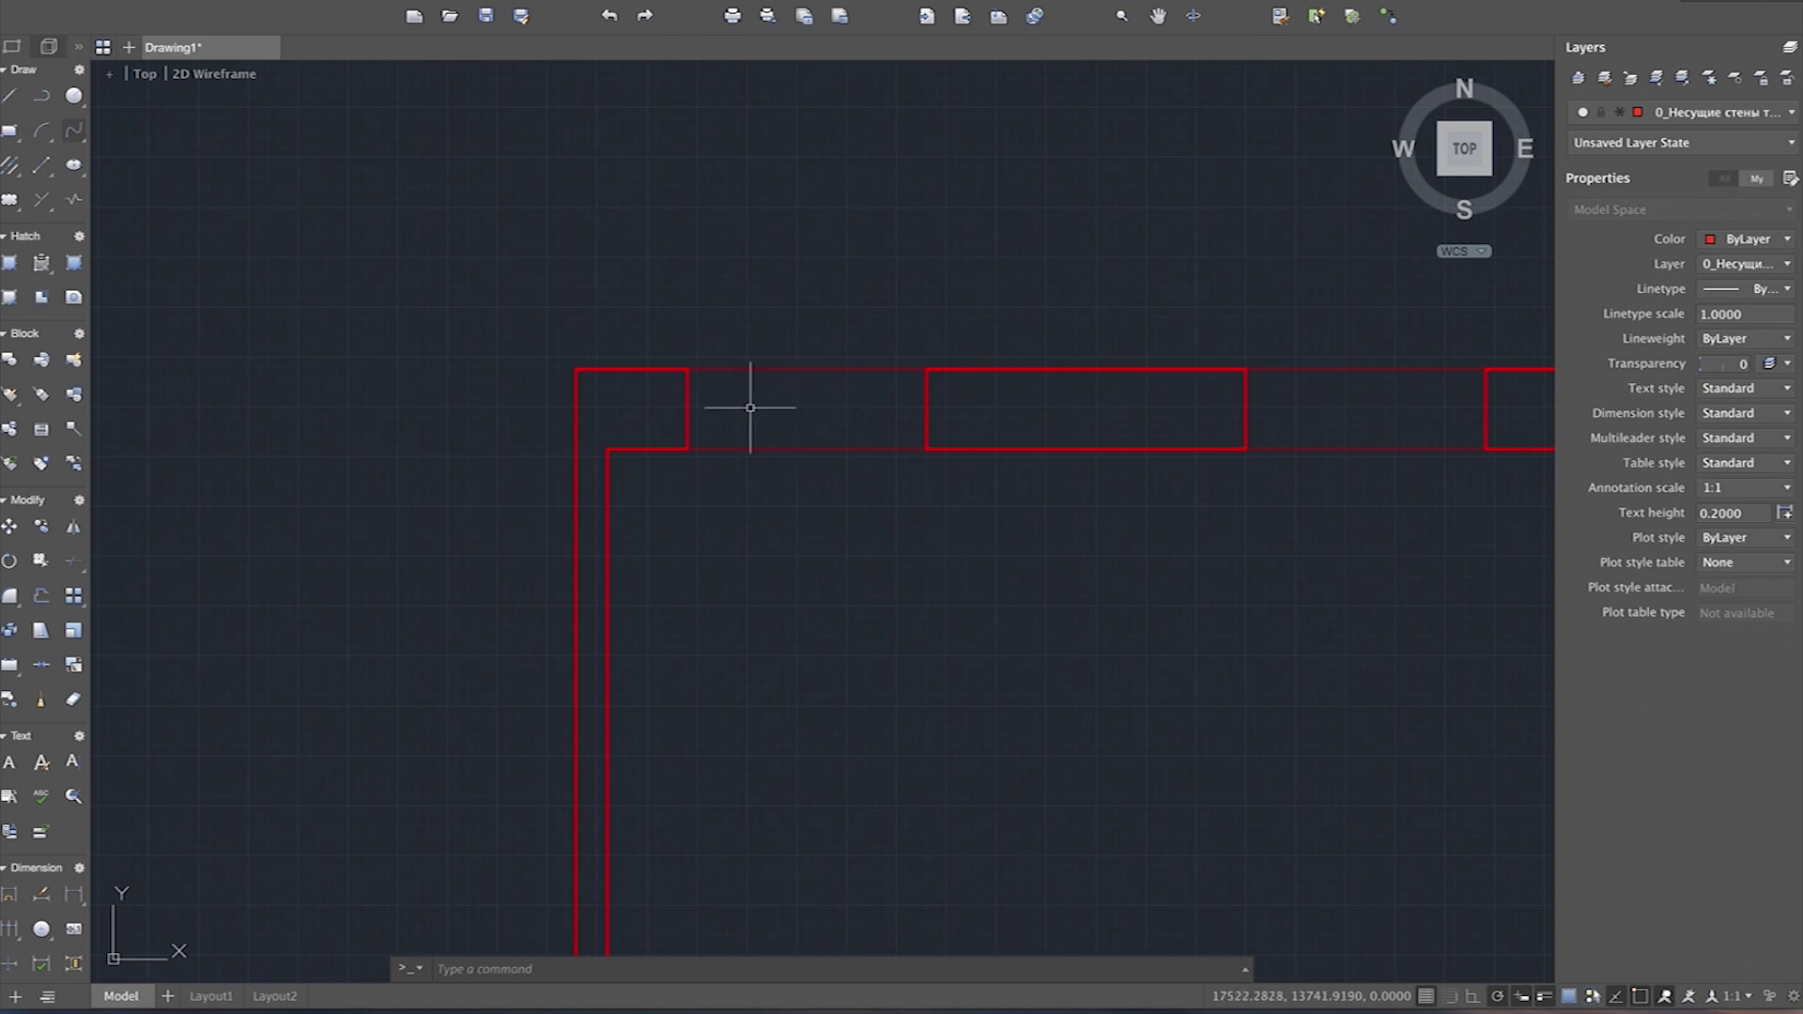
Step: Start a polyline at the left wall block's edge, cancel it, and bring up the layer list
{"action": "type", "text": "зд"}
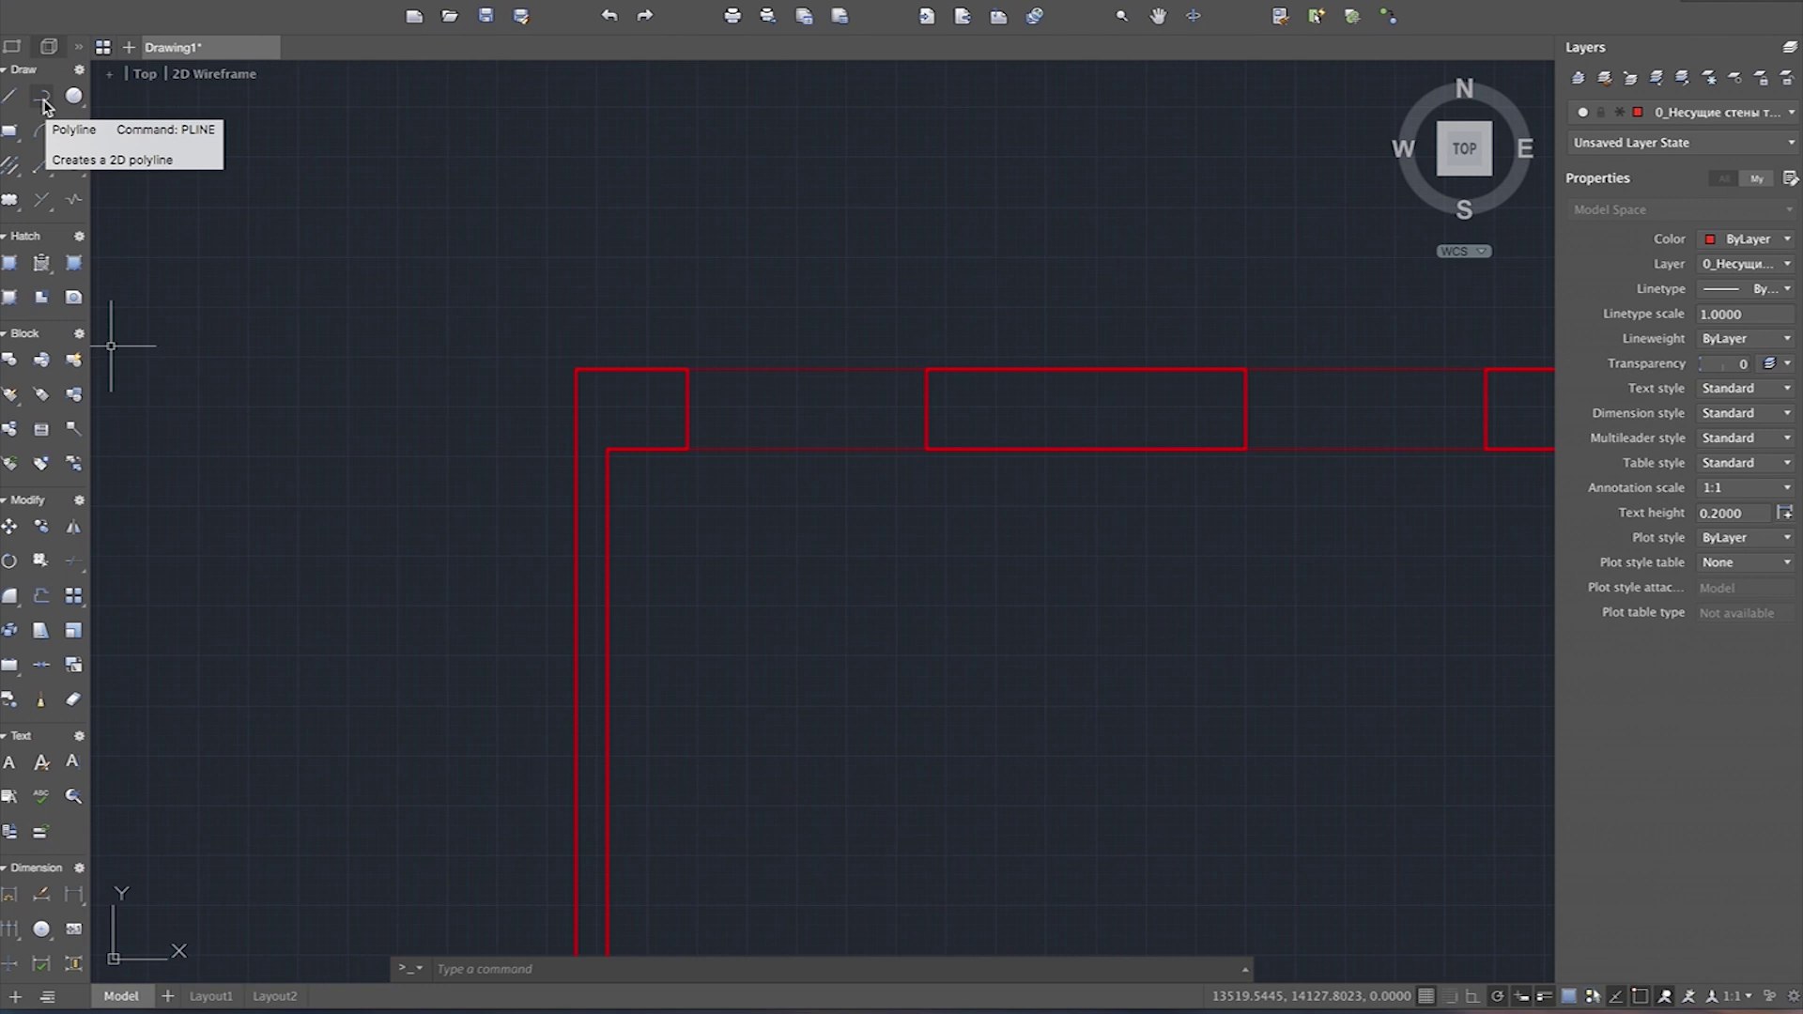
{"action": "left_click", "coordinate": [45, 106]}
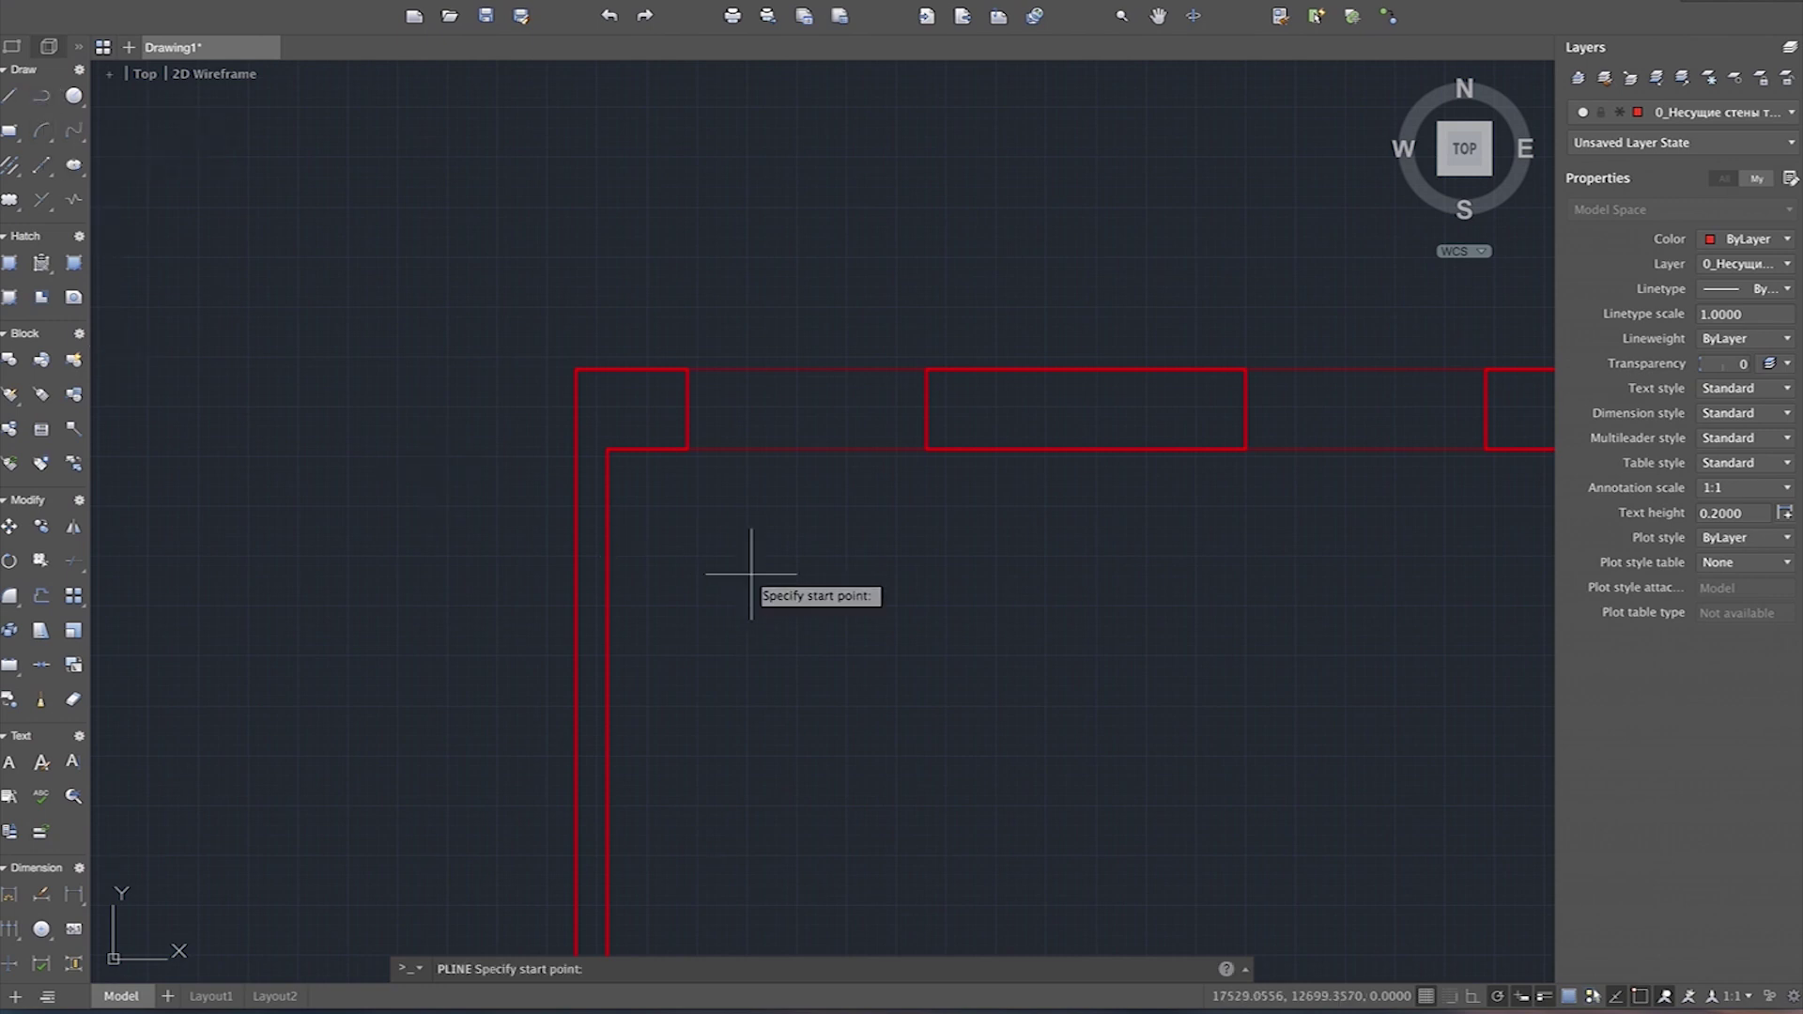
{"action": "scroll", "coordinate": [718, 381], "scroll_direction": "up", "scroll_amount": 2}
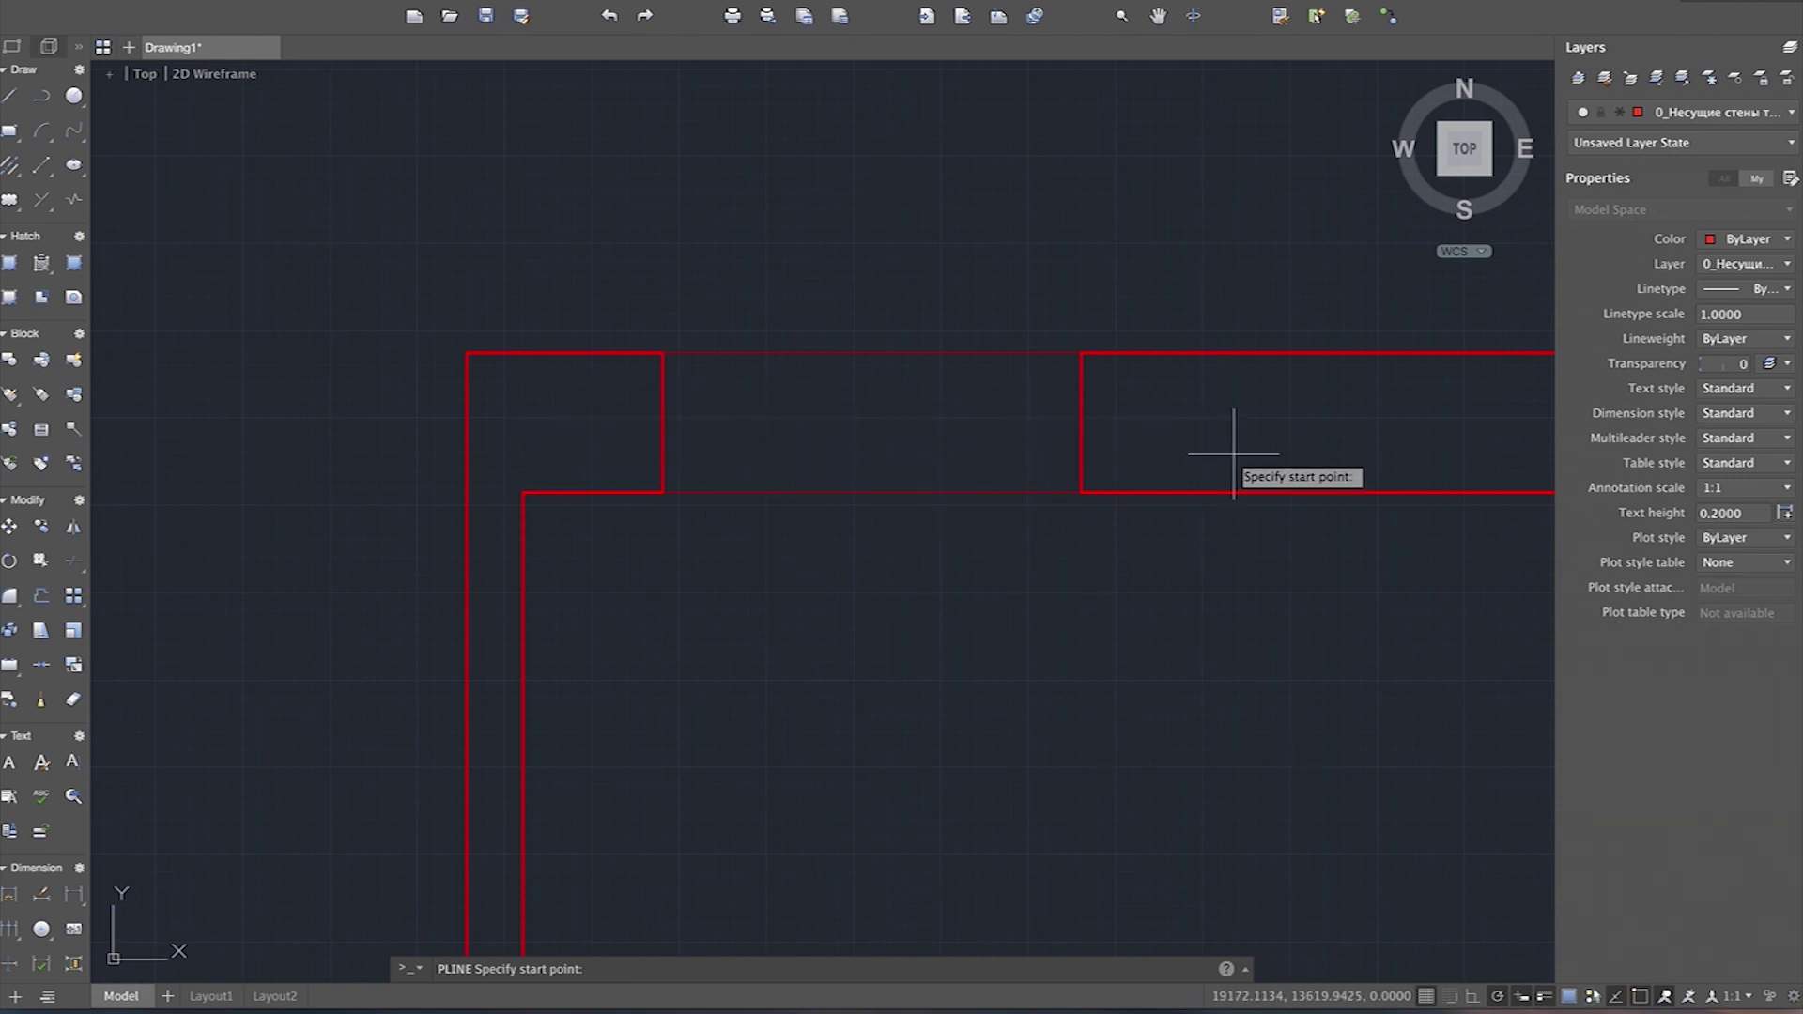
{"action": "left_click", "coordinate": [662, 423]}
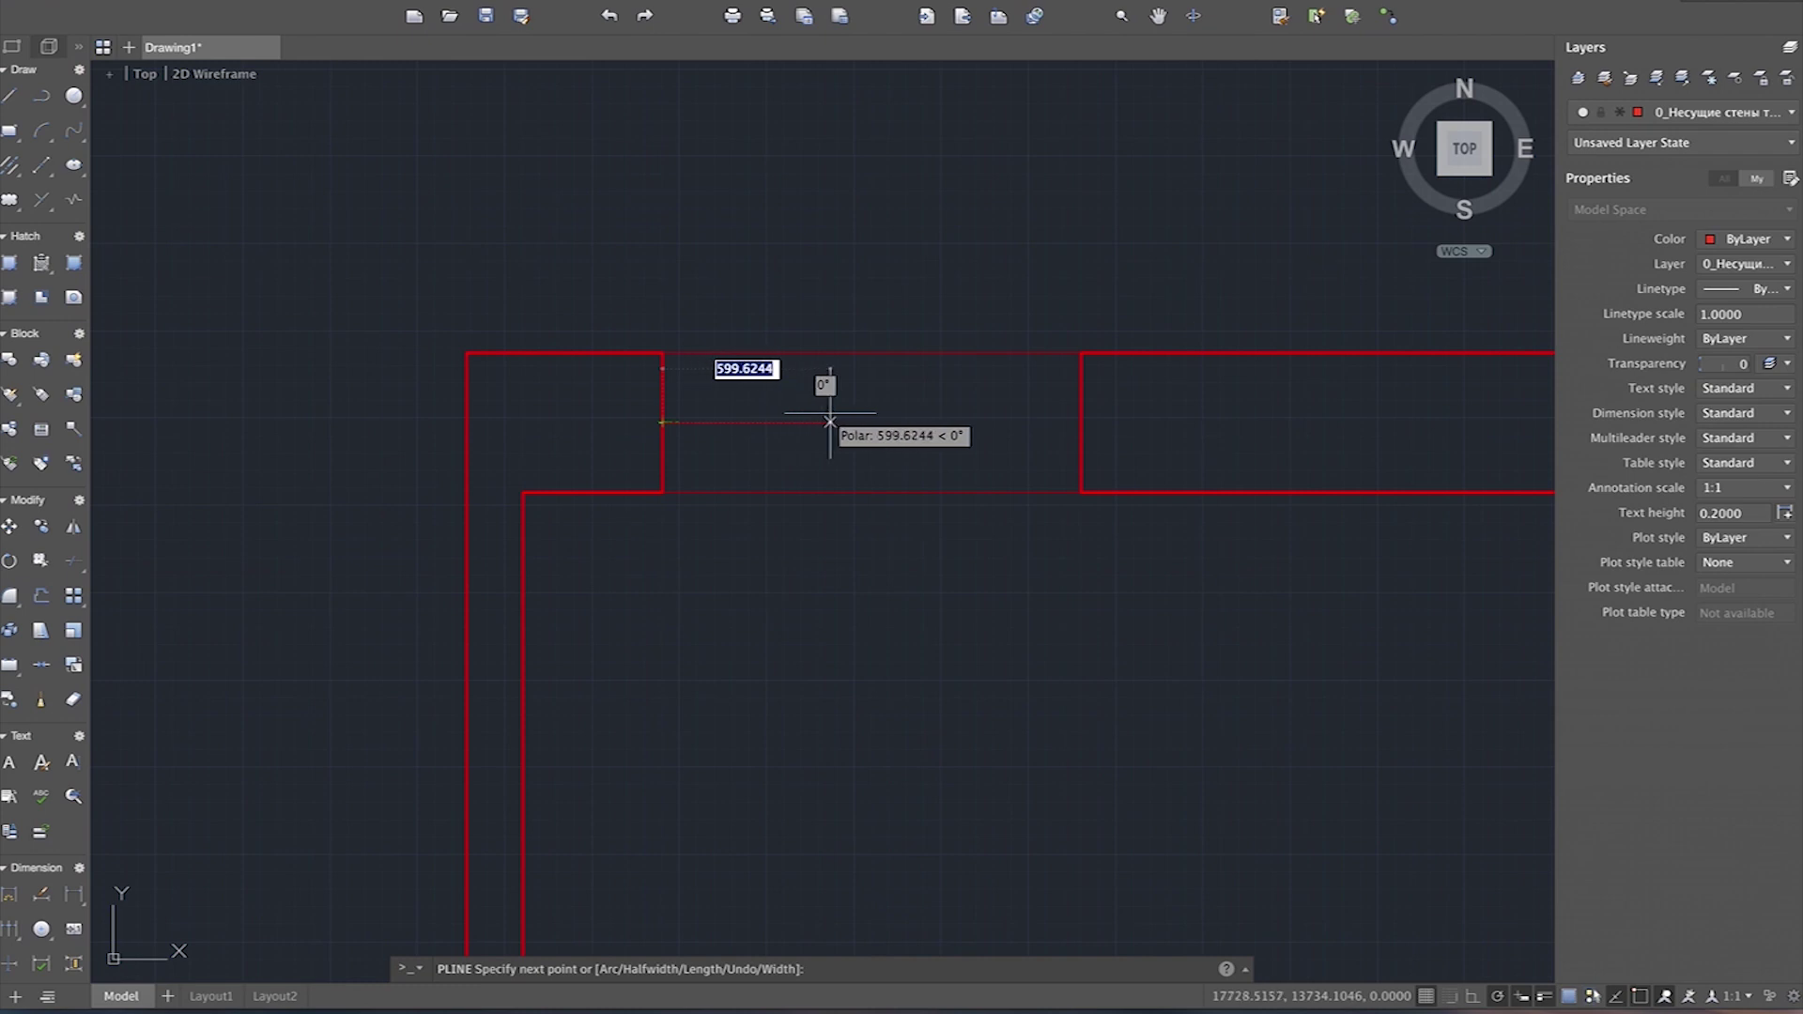
{"action": "key", "text": "Escape"}
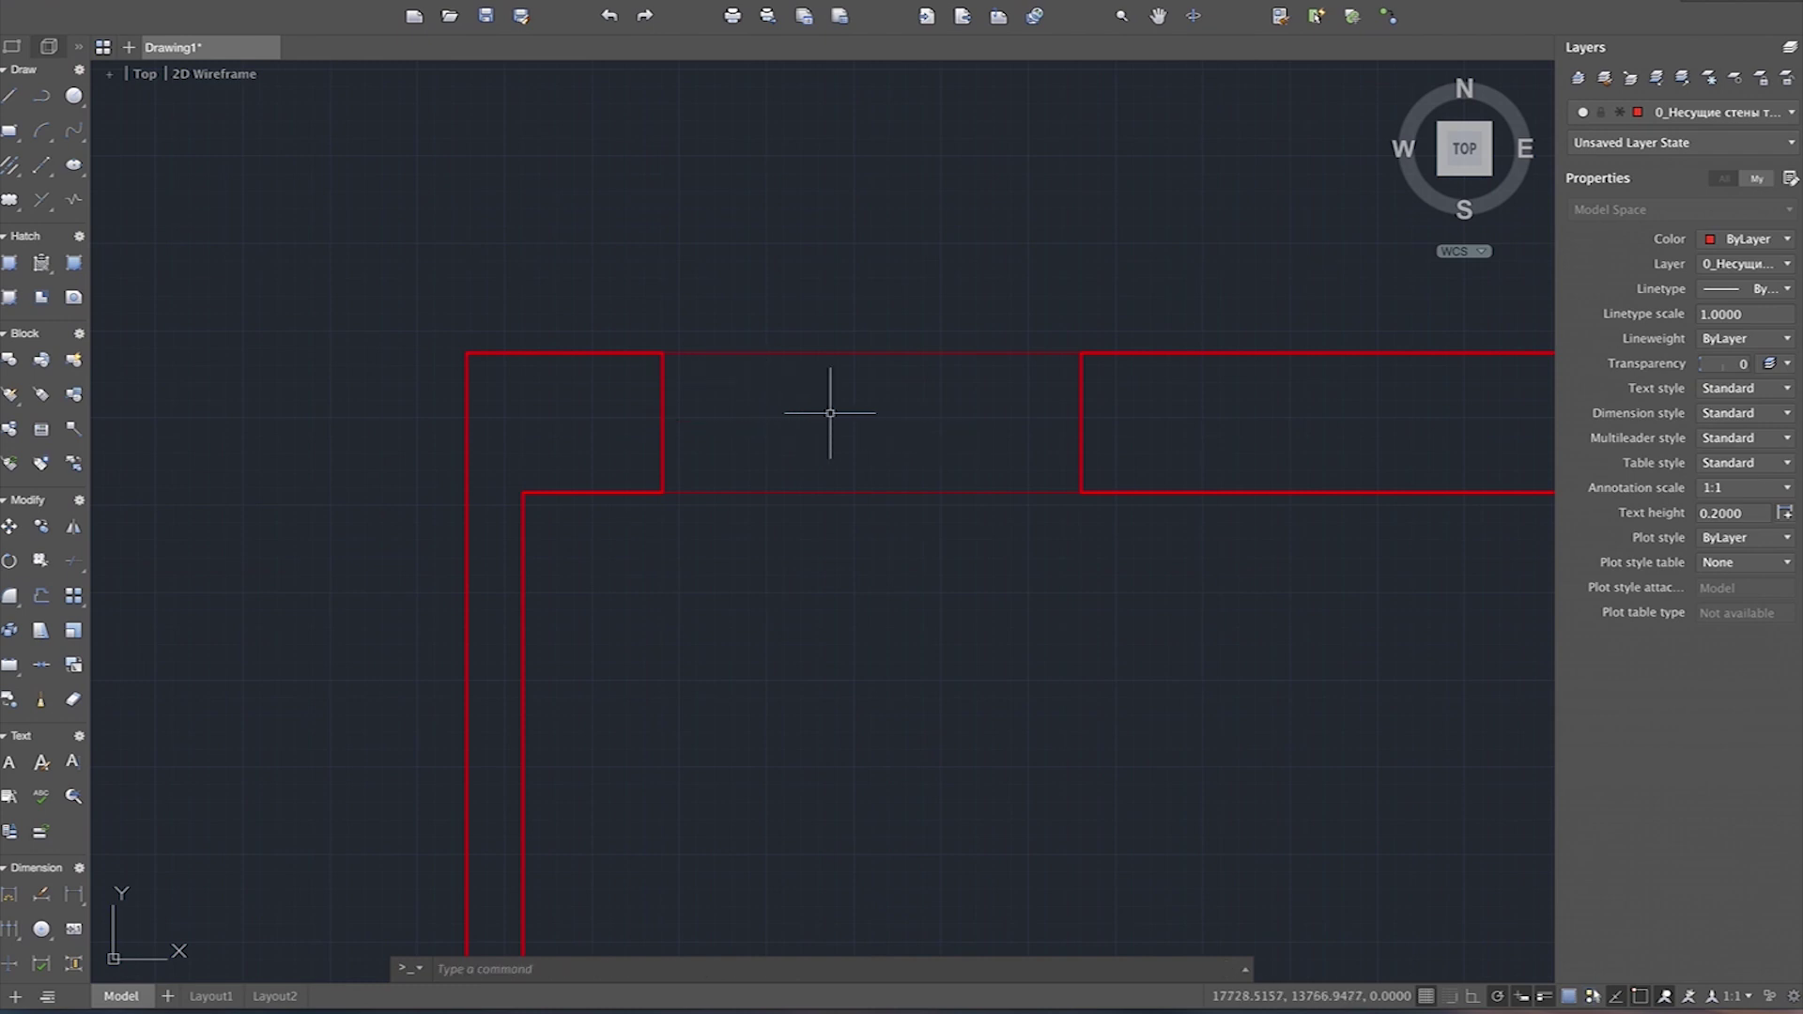
{"action": "left_click", "coordinate": [1793, 119]}
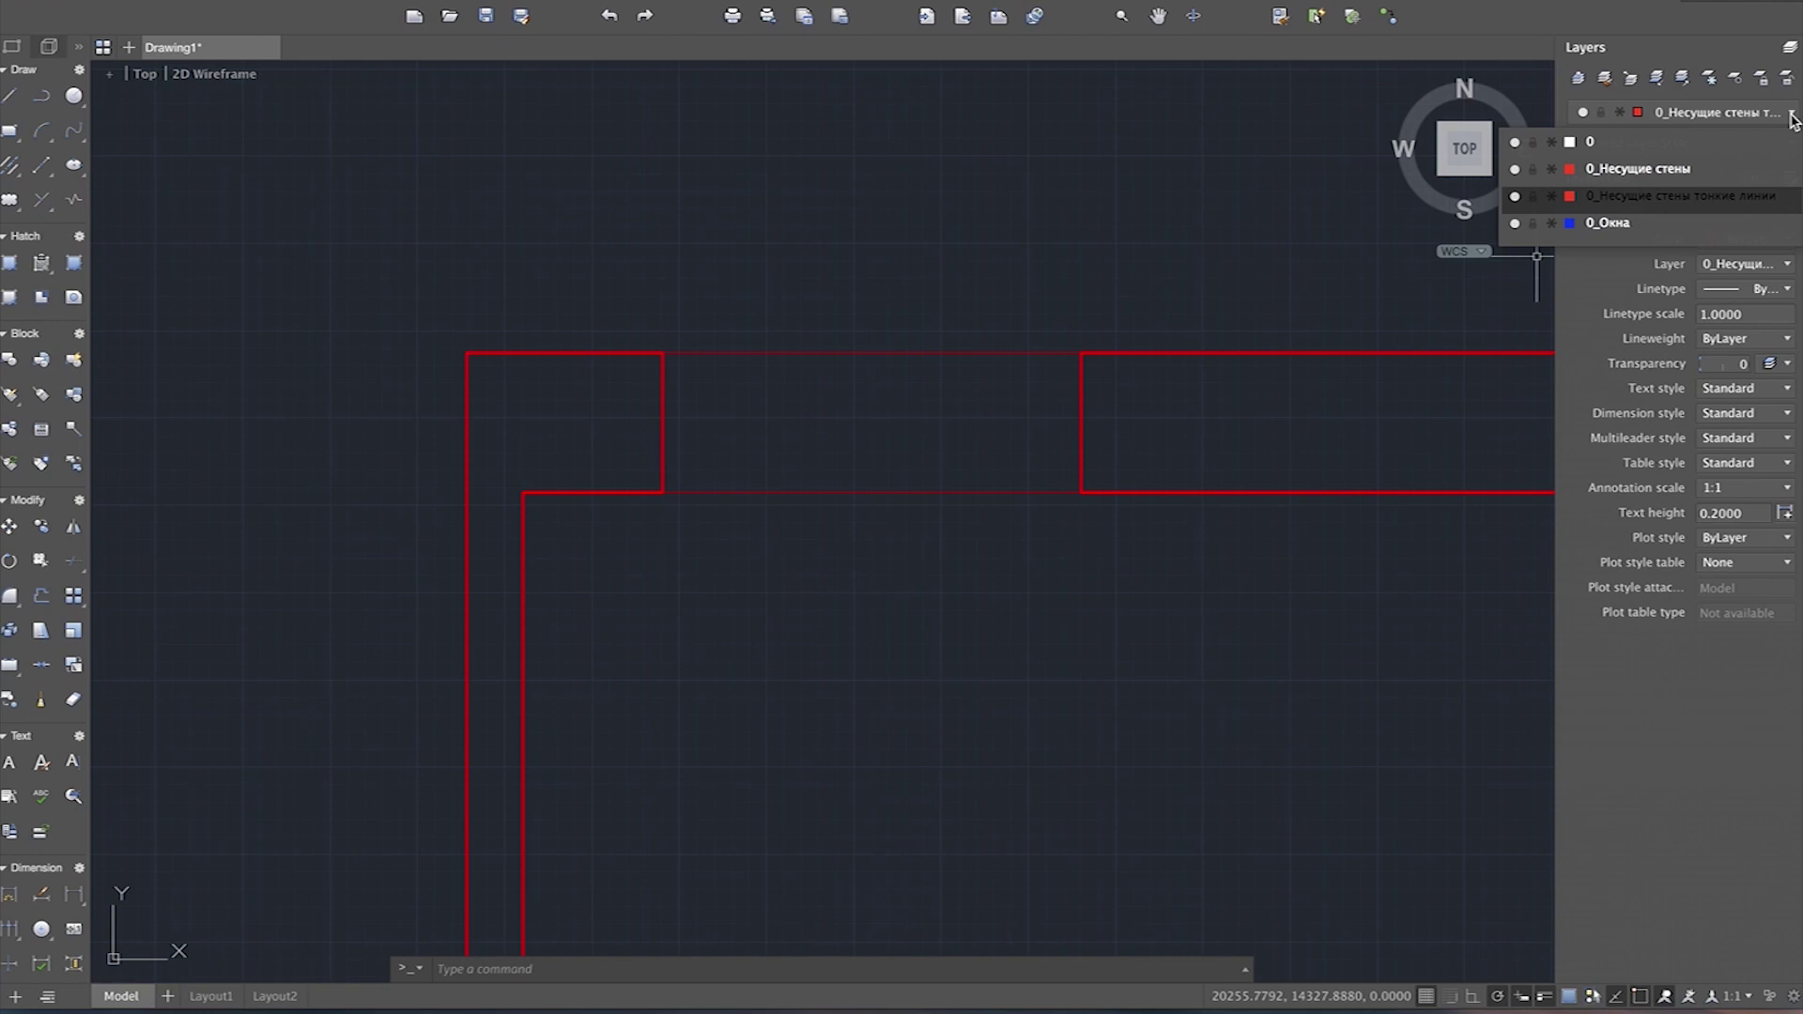
Step: Make 0_Окна current and draw a closed 50-unit polyline square at the left opening edge
{"action": "left_click", "coordinate": [1596, 226]}
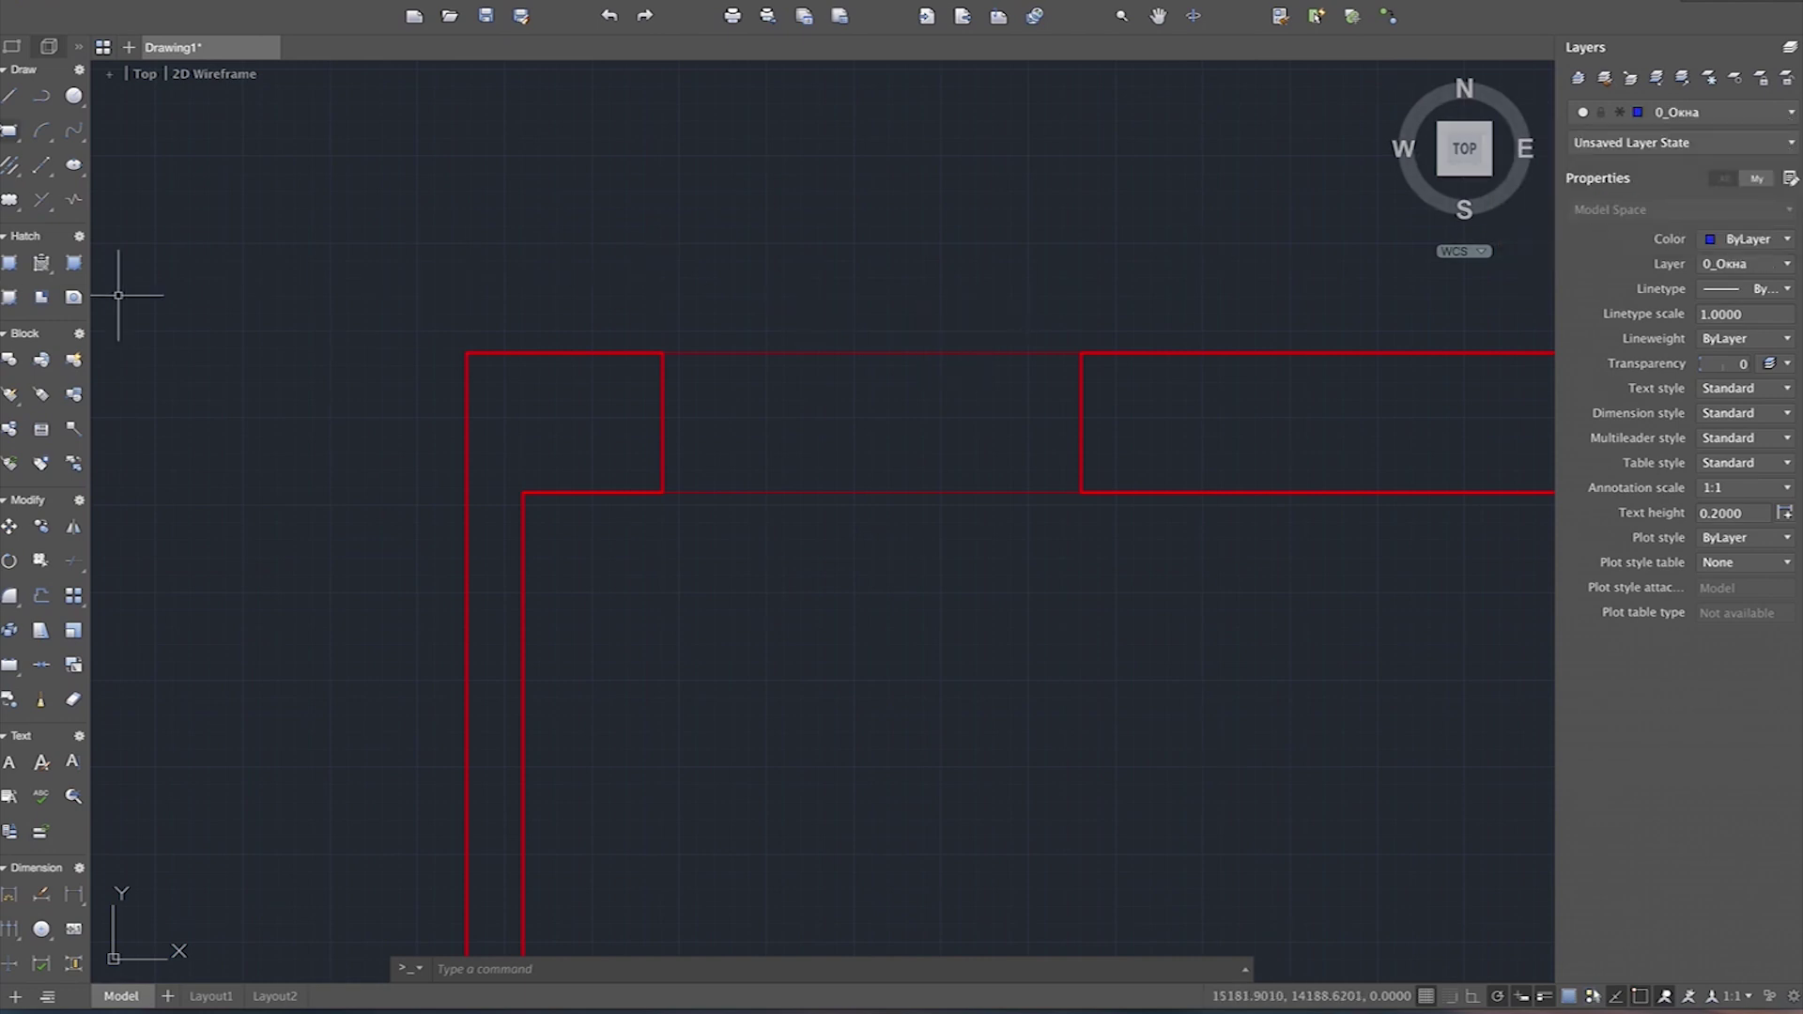
{"action": "left_click", "coordinate": [41, 95]}
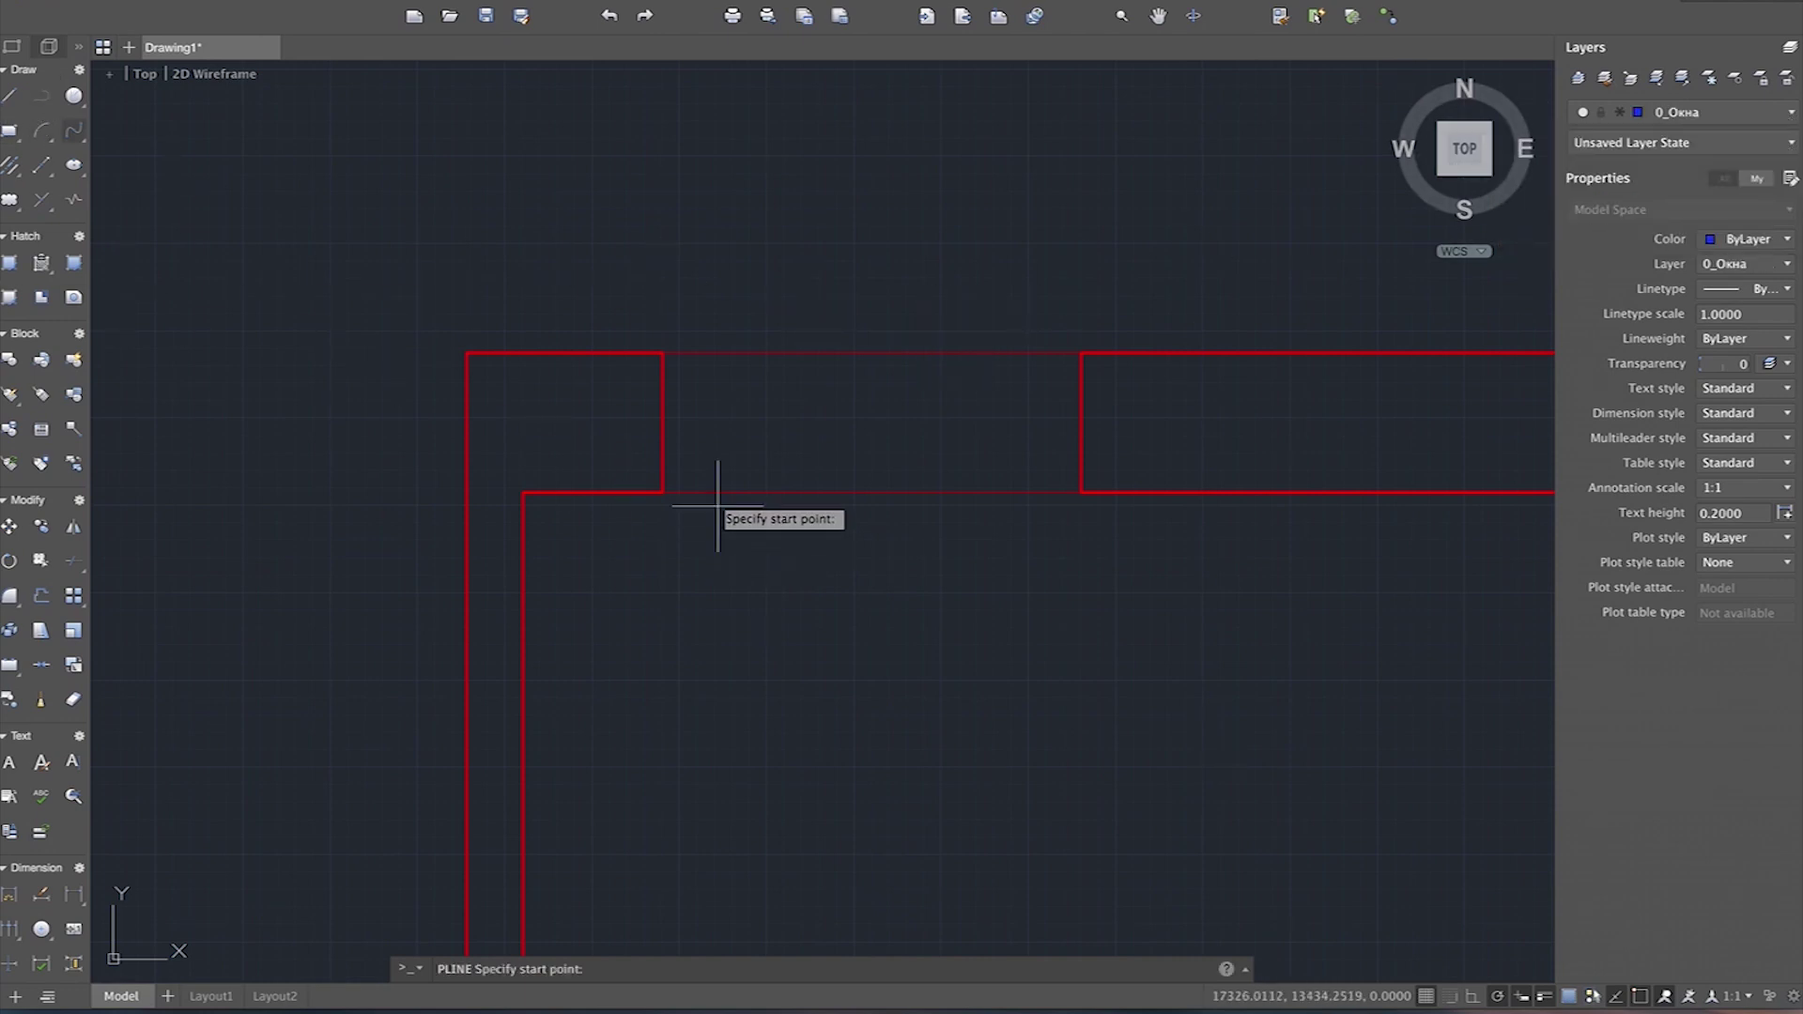
{"action": "left_click", "coordinate": [662, 421]}
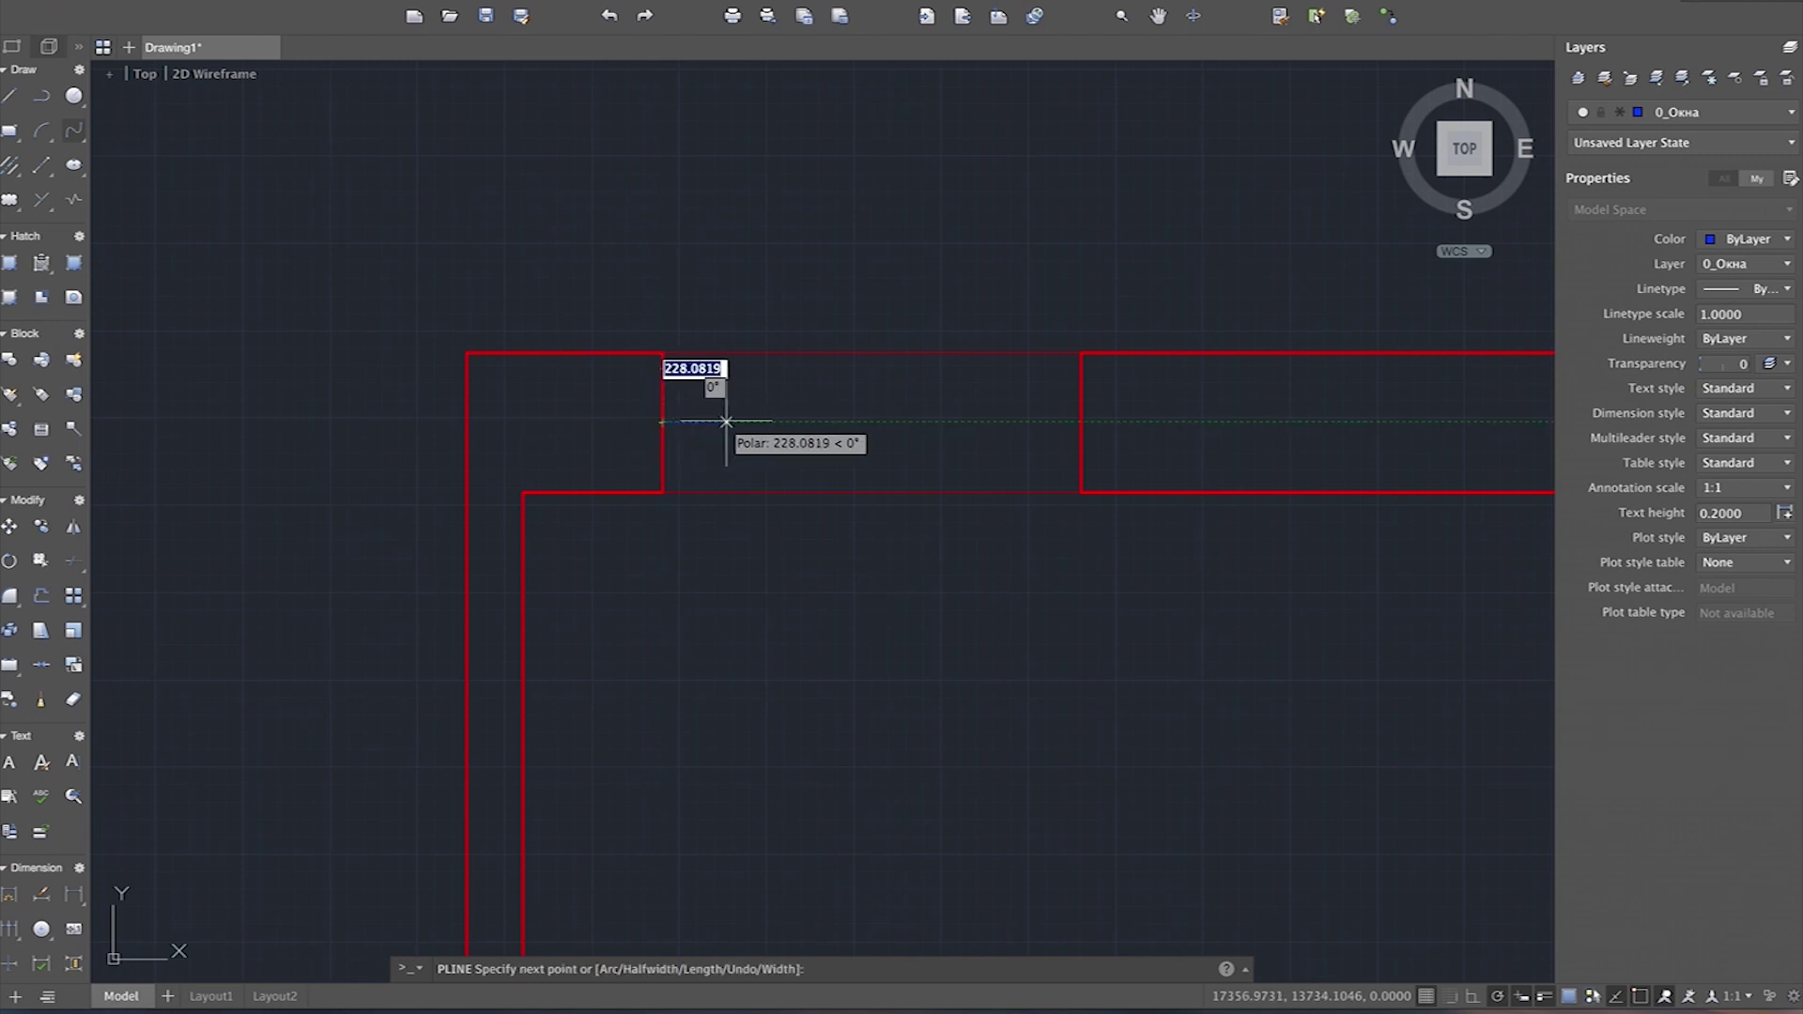
{"action": "type", "text": "50"}
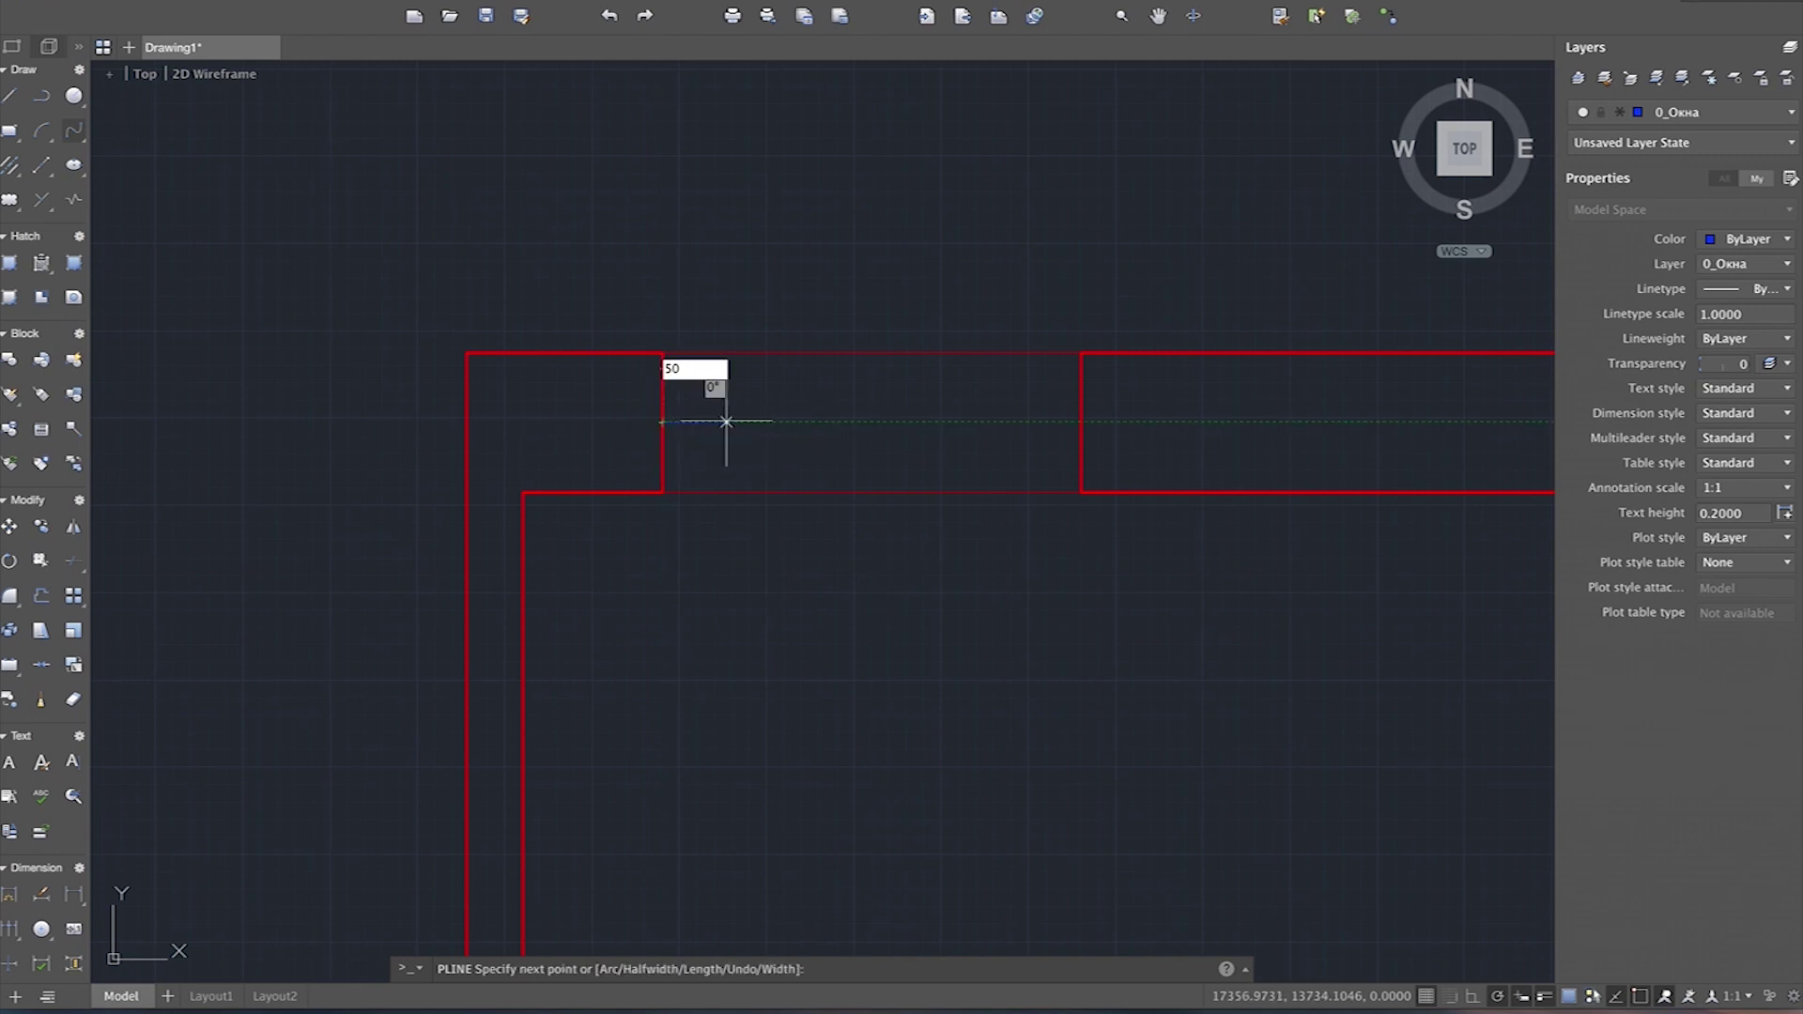
{"action": "key", "text": "Return"}
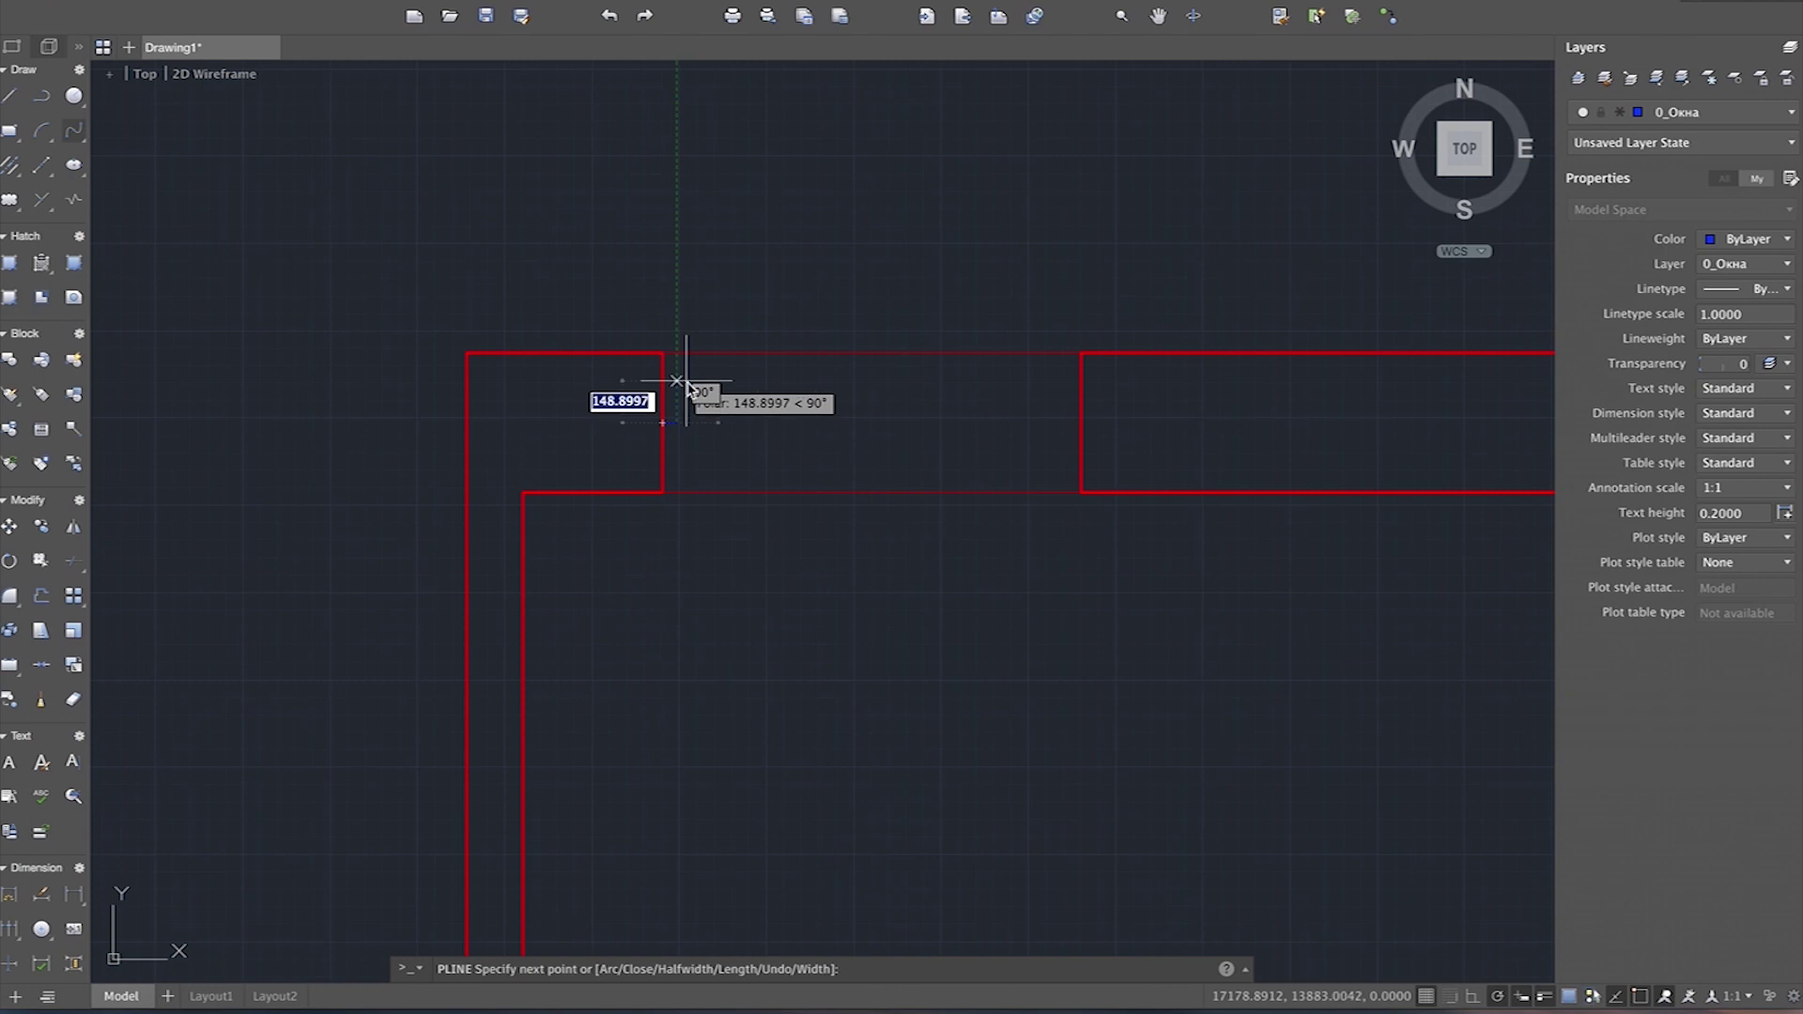
{"action": "scroll", "coordinate": [663, 411], "scroll_direction": "up", "scroll_amount": 2}
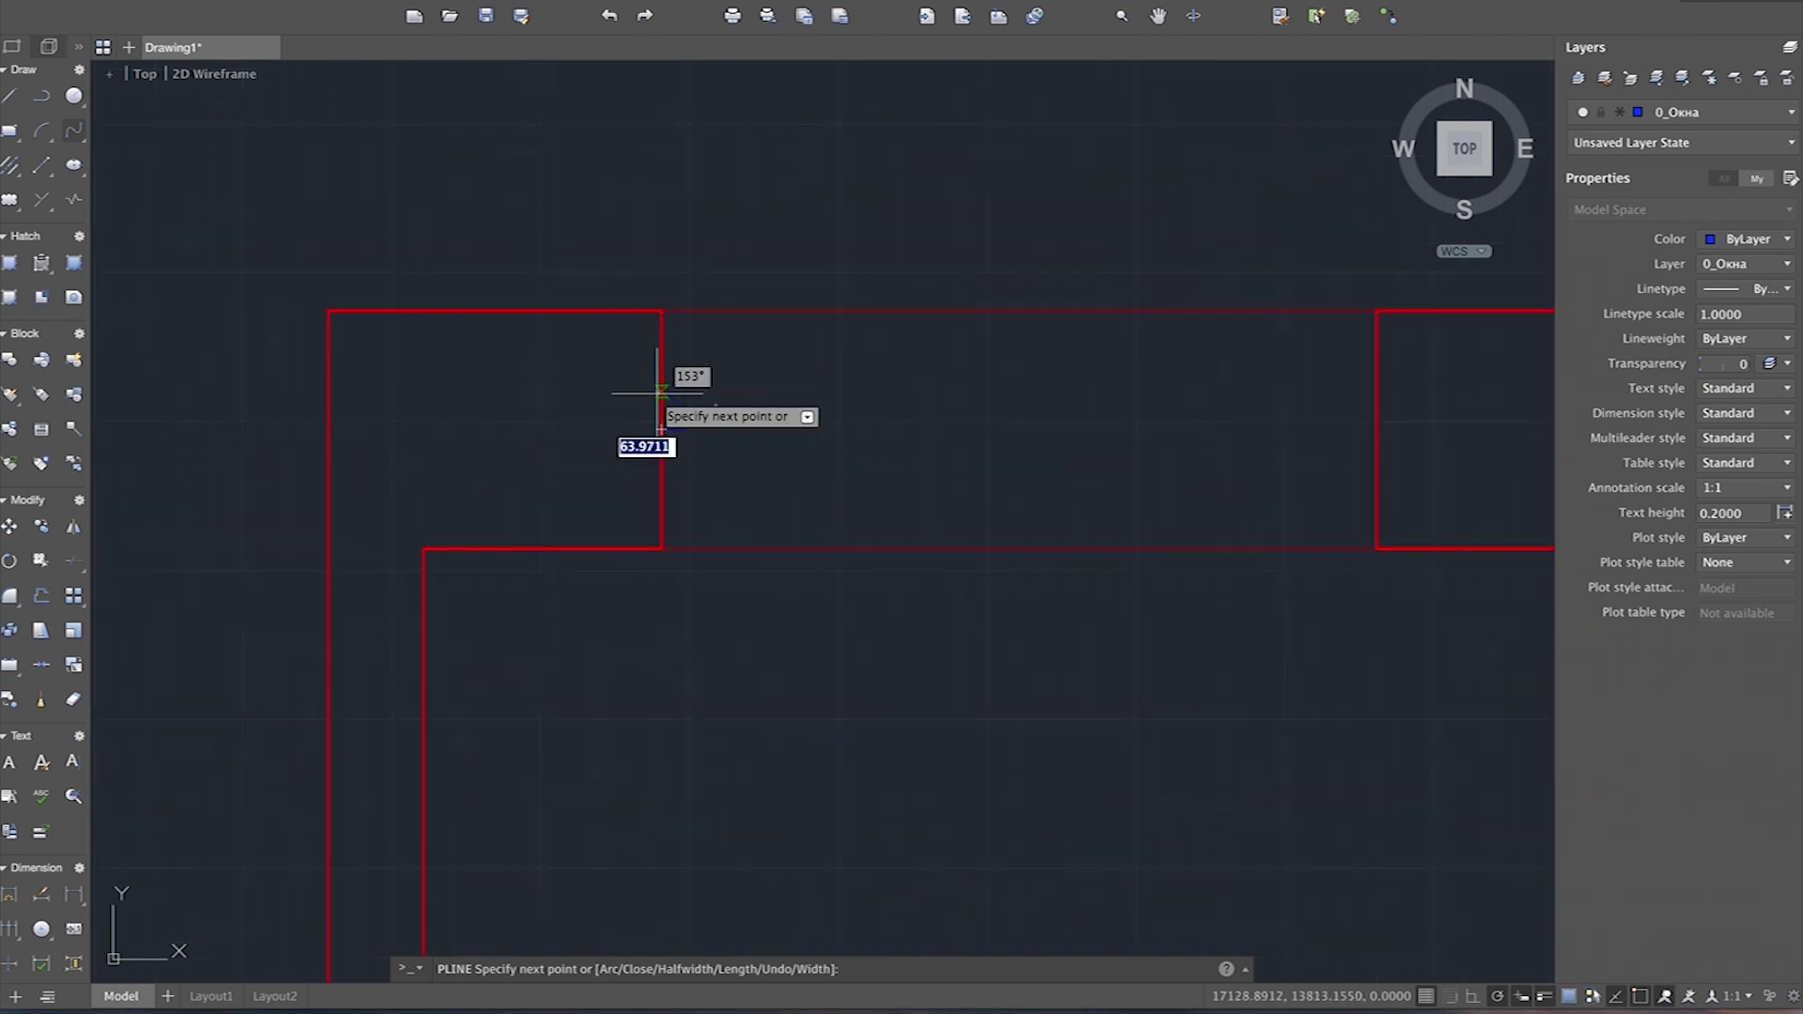
{"action": "scroll", "coordinate": [660, 404], "scroll_direction": "down", "scroll_amount": 1}
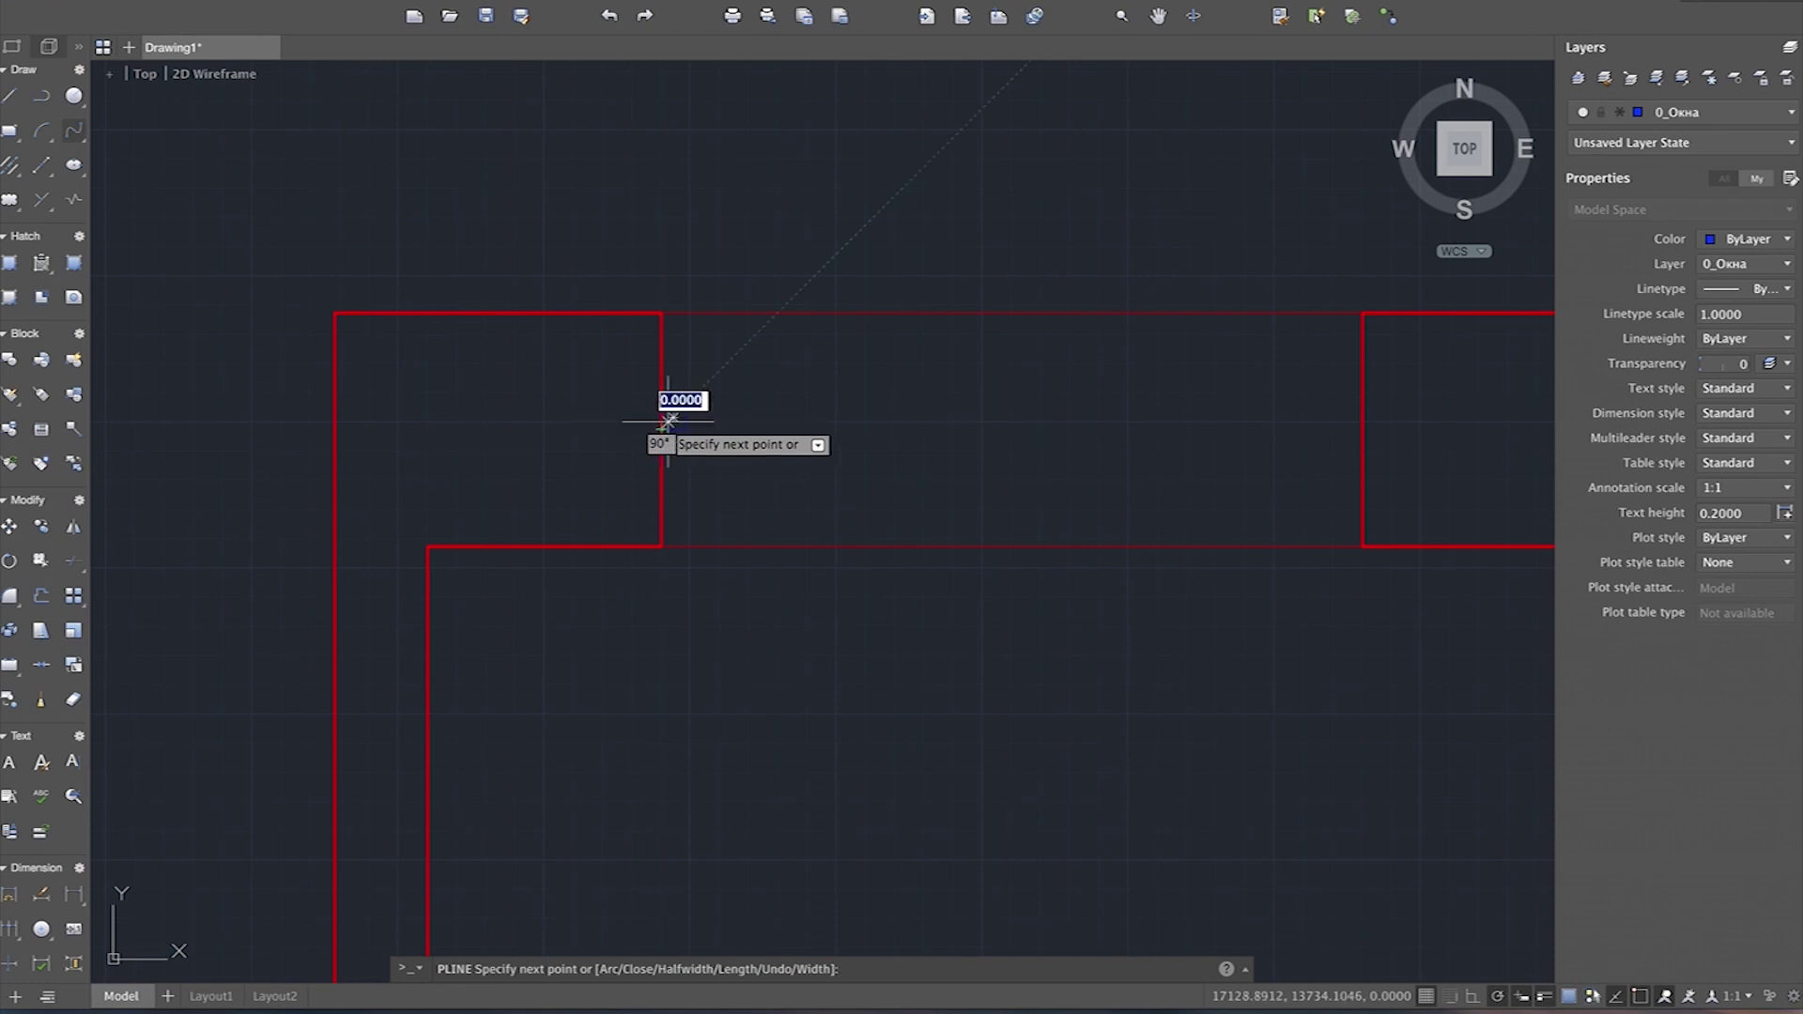
{"action": "key", "text": "c"}
{"action": "key", "text": "Return"}
{"action": "scroll", "coordinate": [676, 390], "scroll_direction": "up", "scroll_amount": 5}
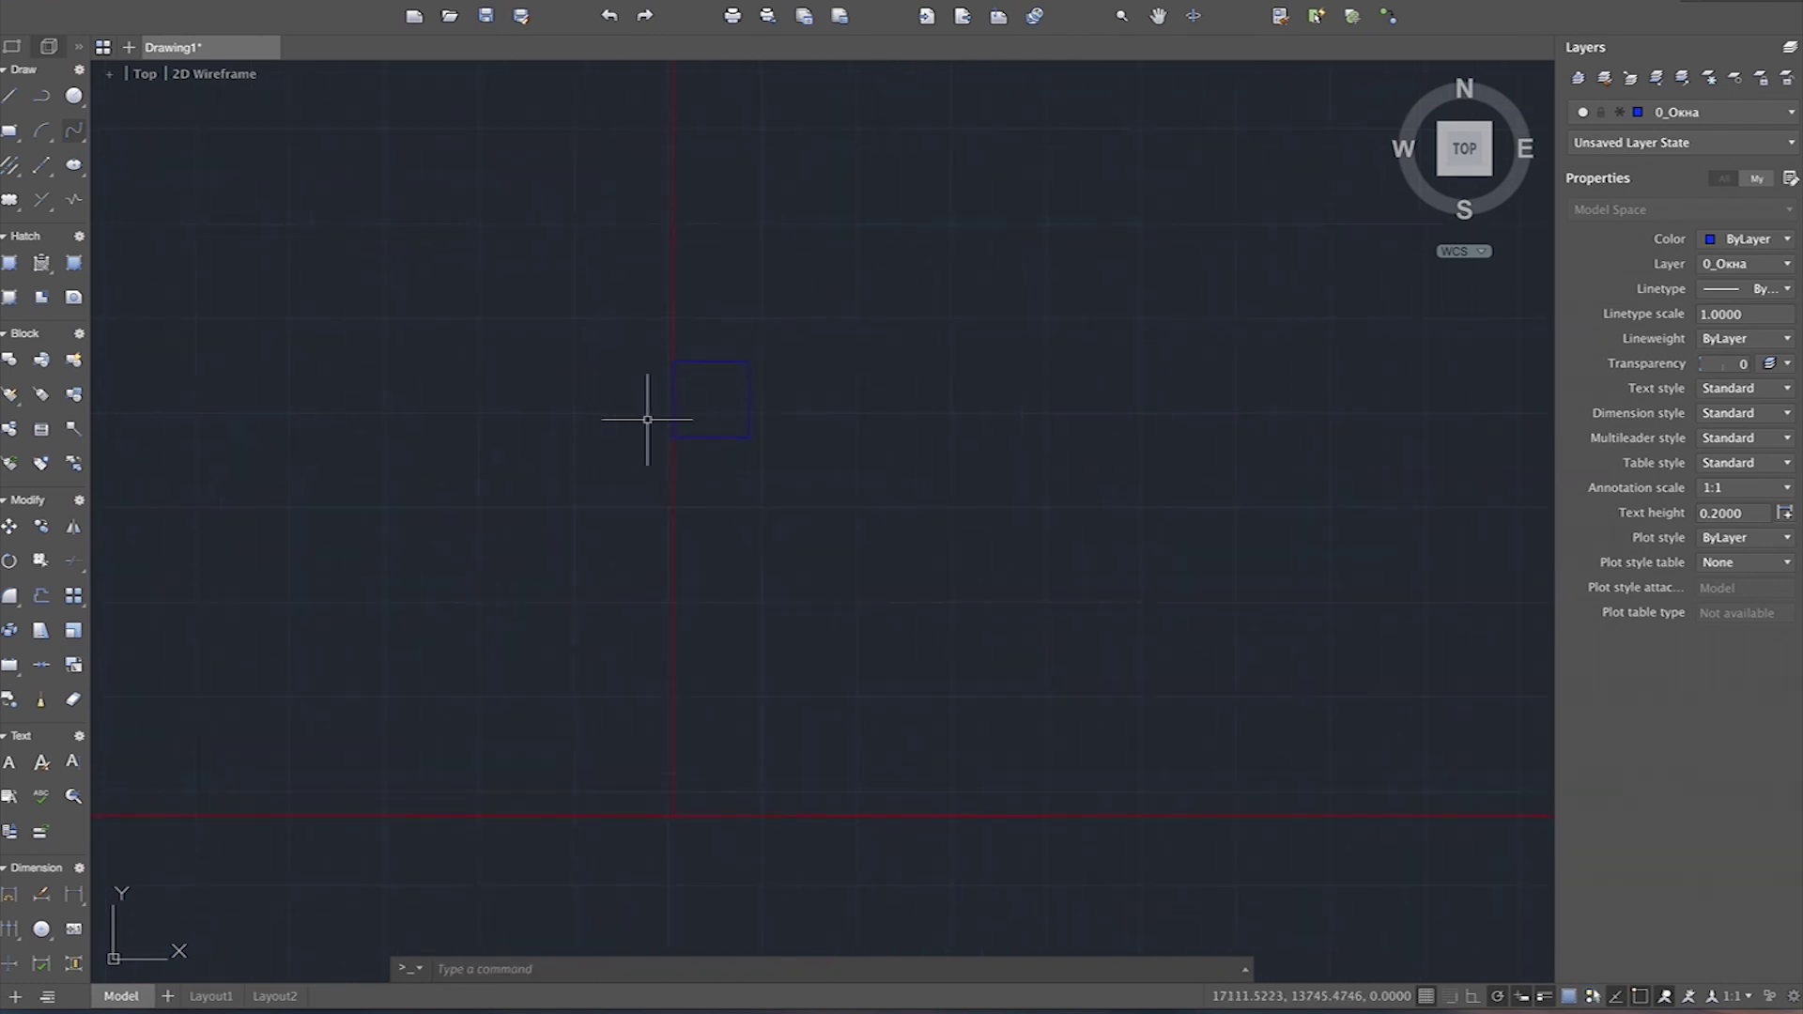
{"action": "scroll", "coordinate": [752, 374], "scroll_direction": "down", "scroll_amount": 2}
{"action": "scroll", "coordinate": [804, 463], "scroll_direction": "down", "scroll_amount": 2}
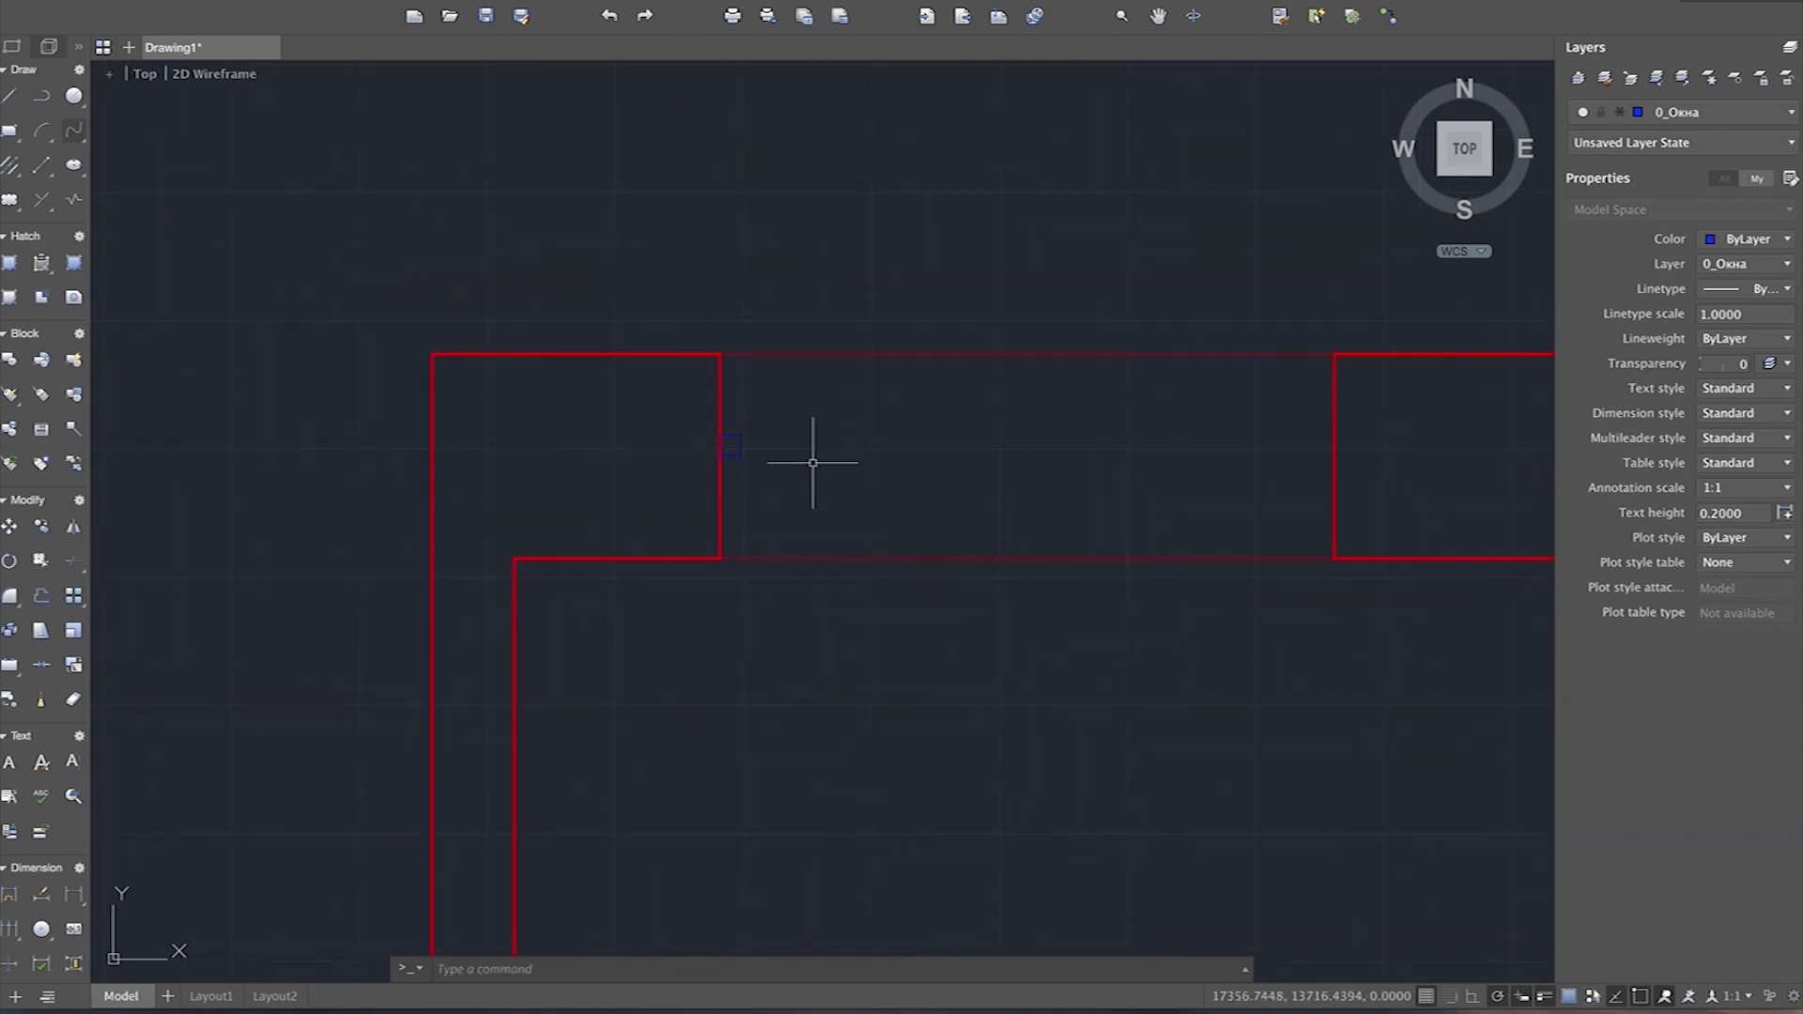
{"action": "scroll", "coordinate": [793, 461], "scroll_direction": "up", "scroll_amount": 2}
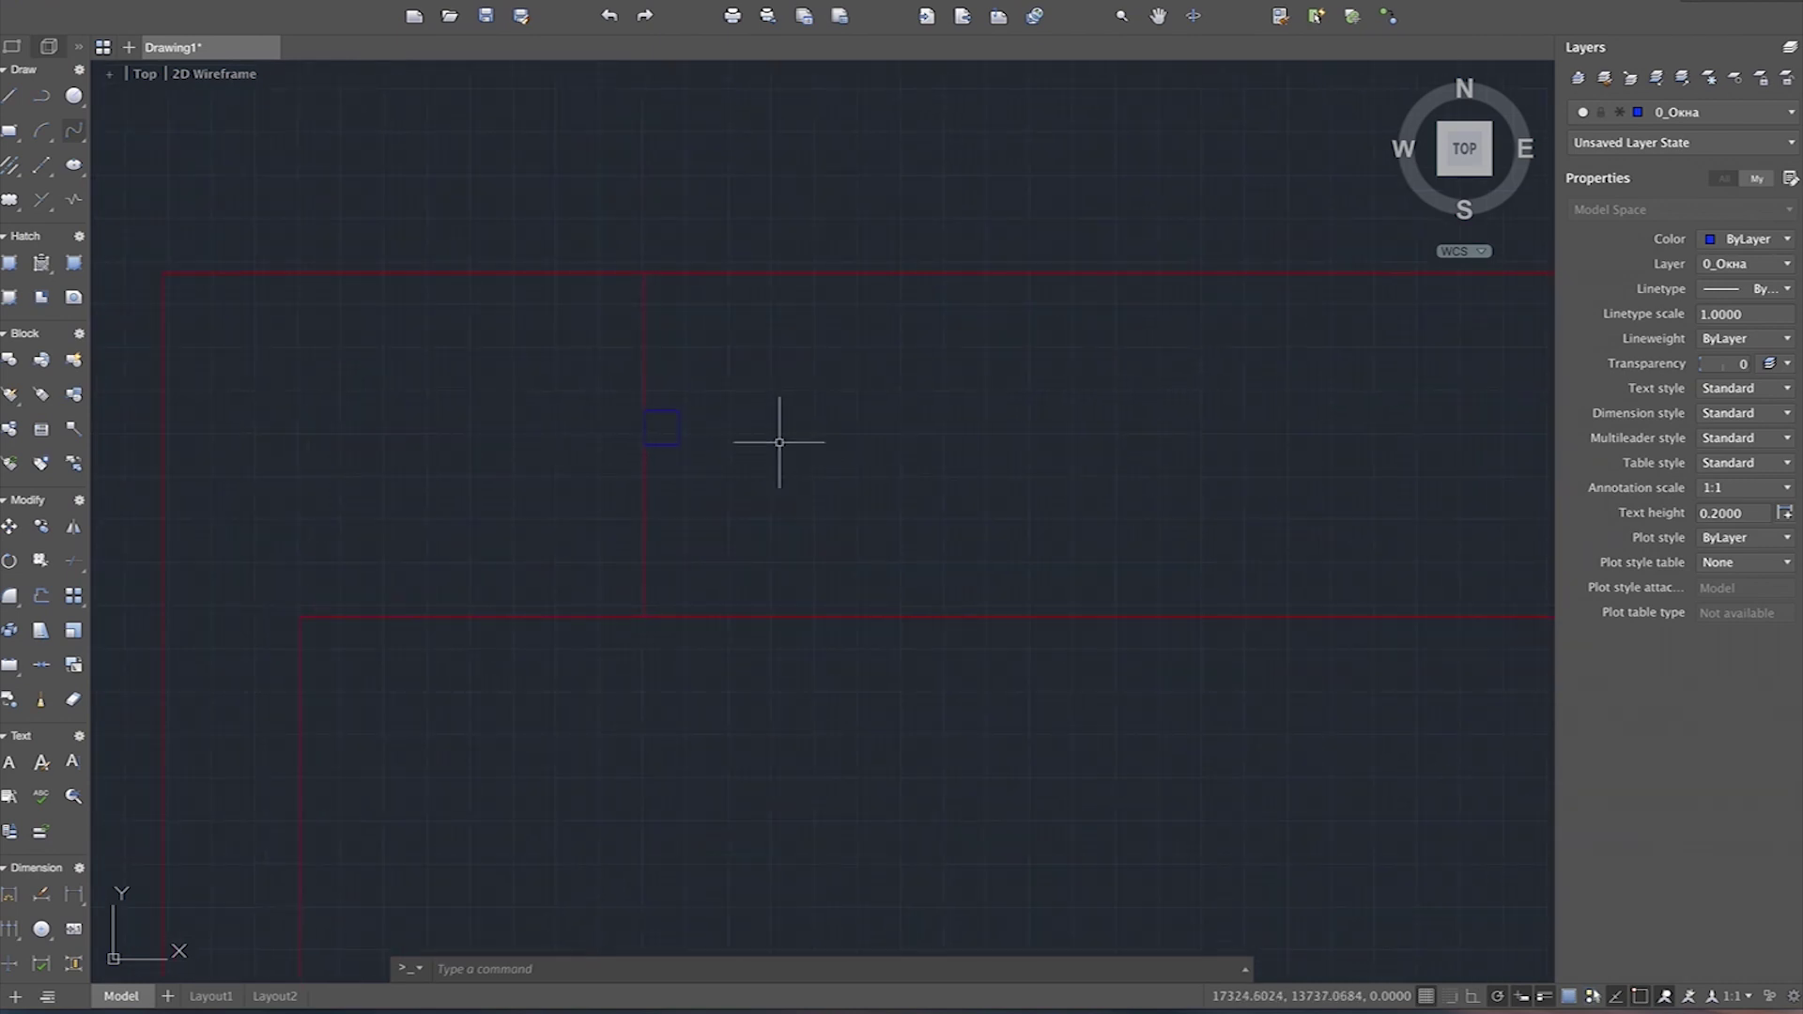
Step: Copy the small square from its corner to the midpoint of the opening's right edge
{"action": "left_click", "coordinate": [720, 379]}
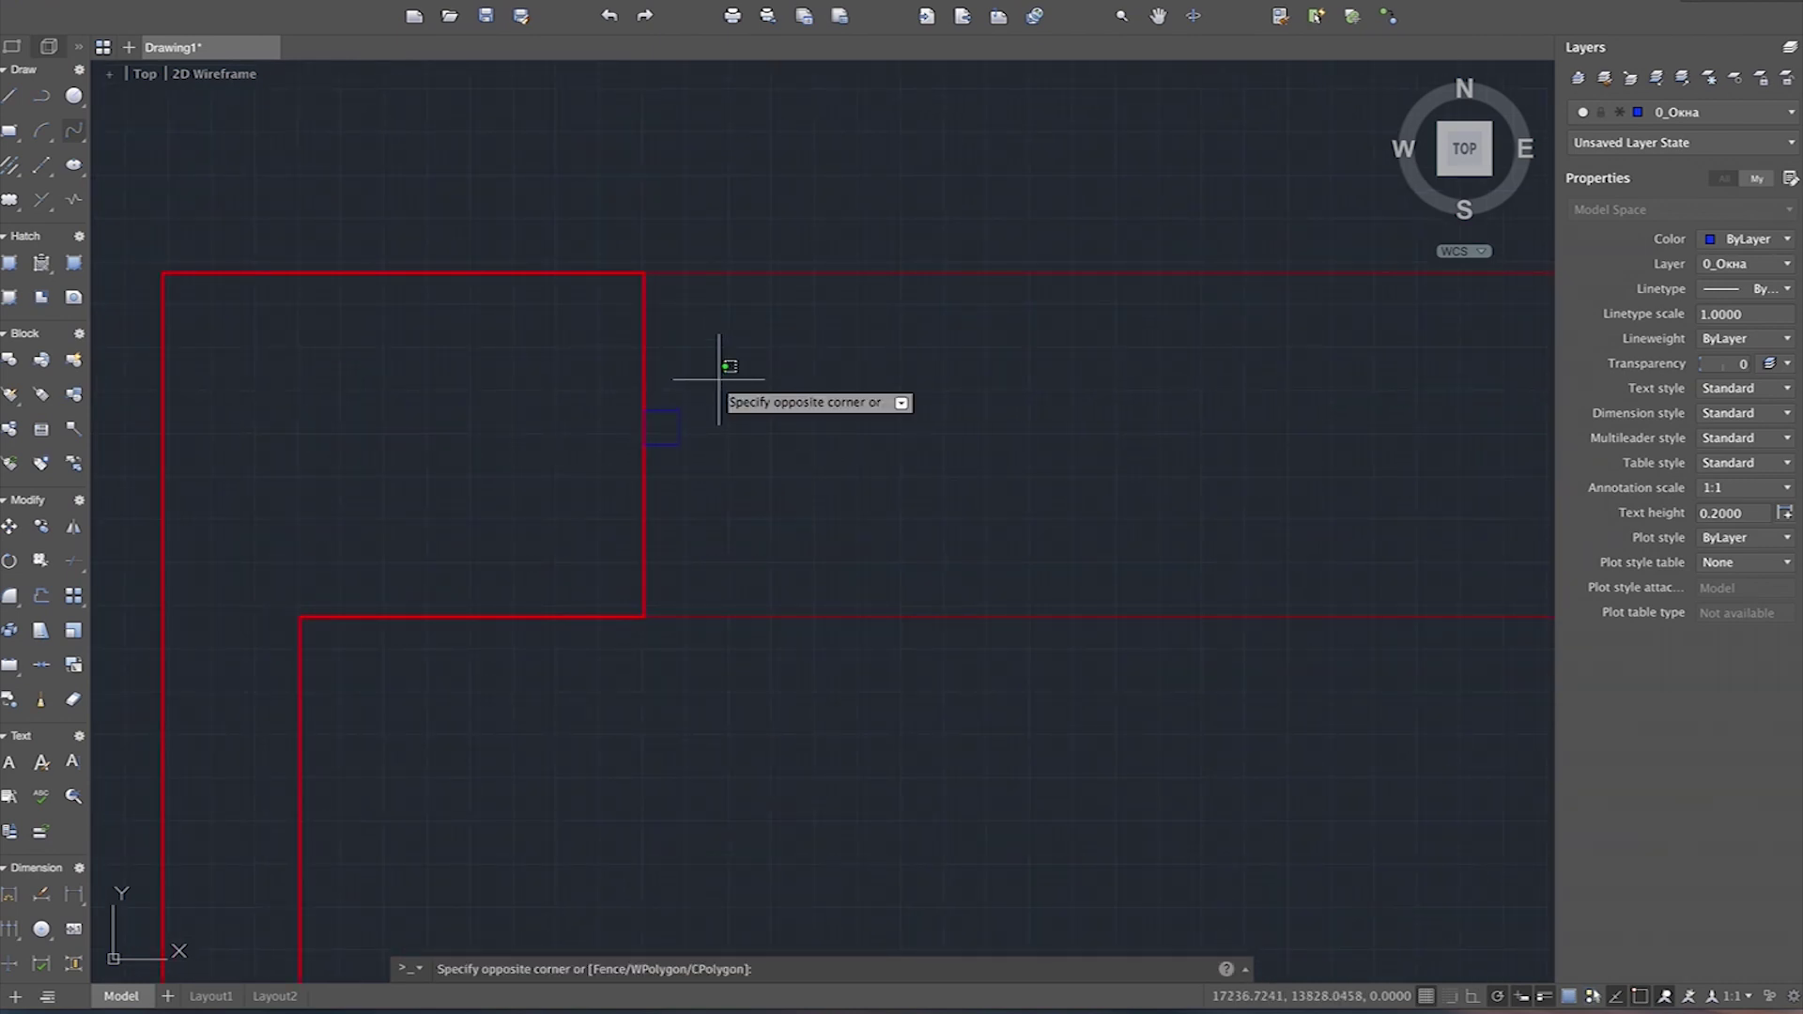
{"action": "left_click", "coordinate": [667, 463]}
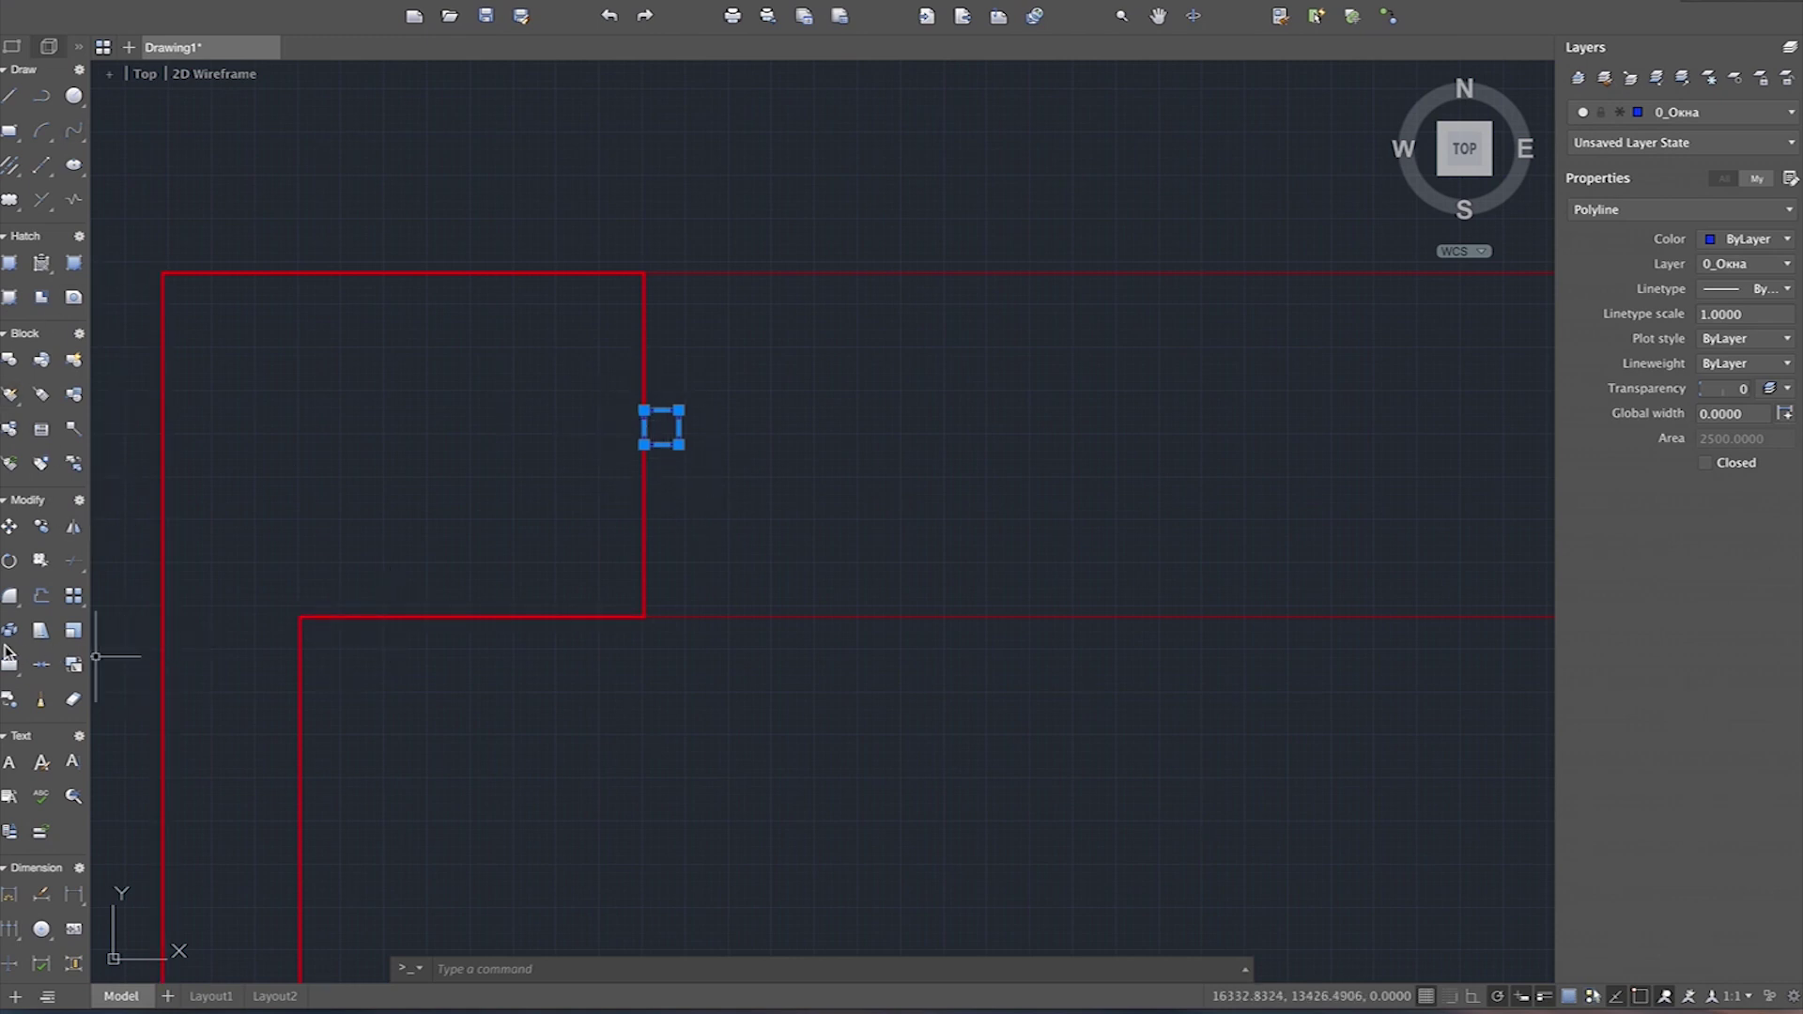
{"action": "left_click", "coordinate": [41, 526]}
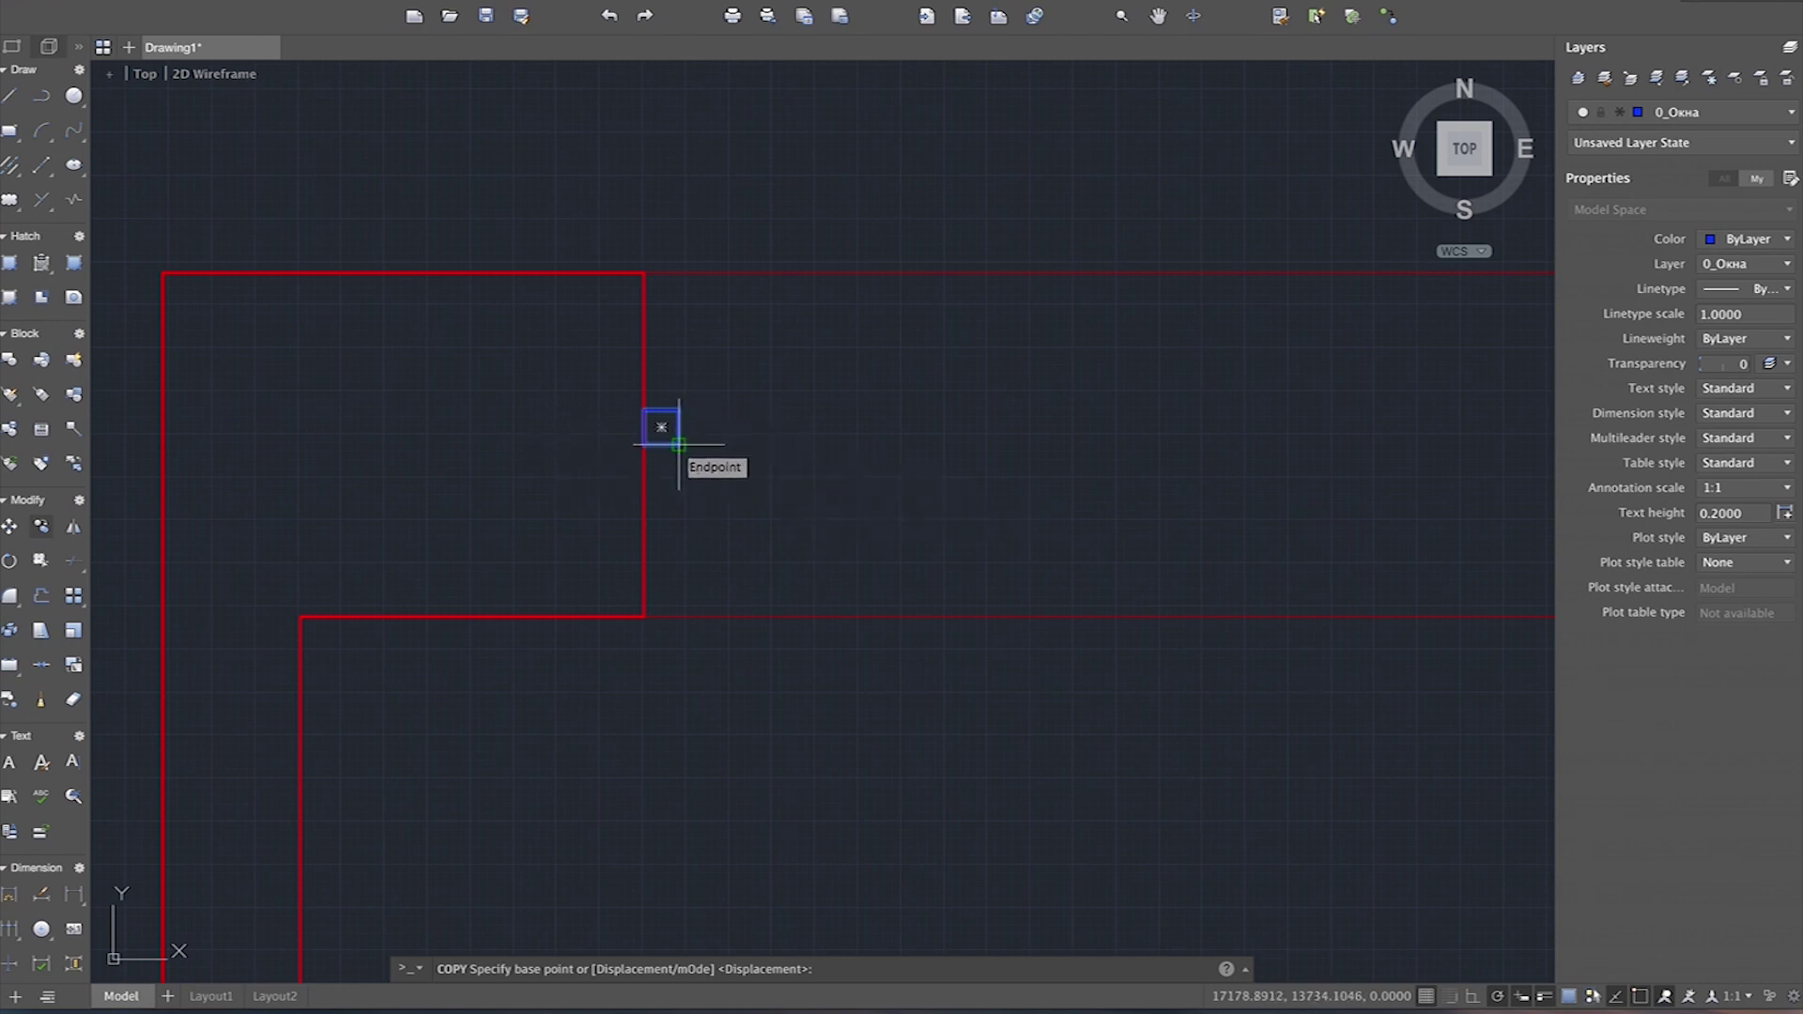
{"action": "left_click", "coordinate": [678, 451]}
{"action": "scroll", "coordinate": [737, 535], "scroll_direction": "down", "scroll_amount": 5}
{"action": "scroll", "coordinate": [953, 515], "scroll_direction": "up", "scroll_amount": 1}
{"action": "scroll", "coordinate": [953, 515], "scroll_direction": "up", "scroll_amount": 4}
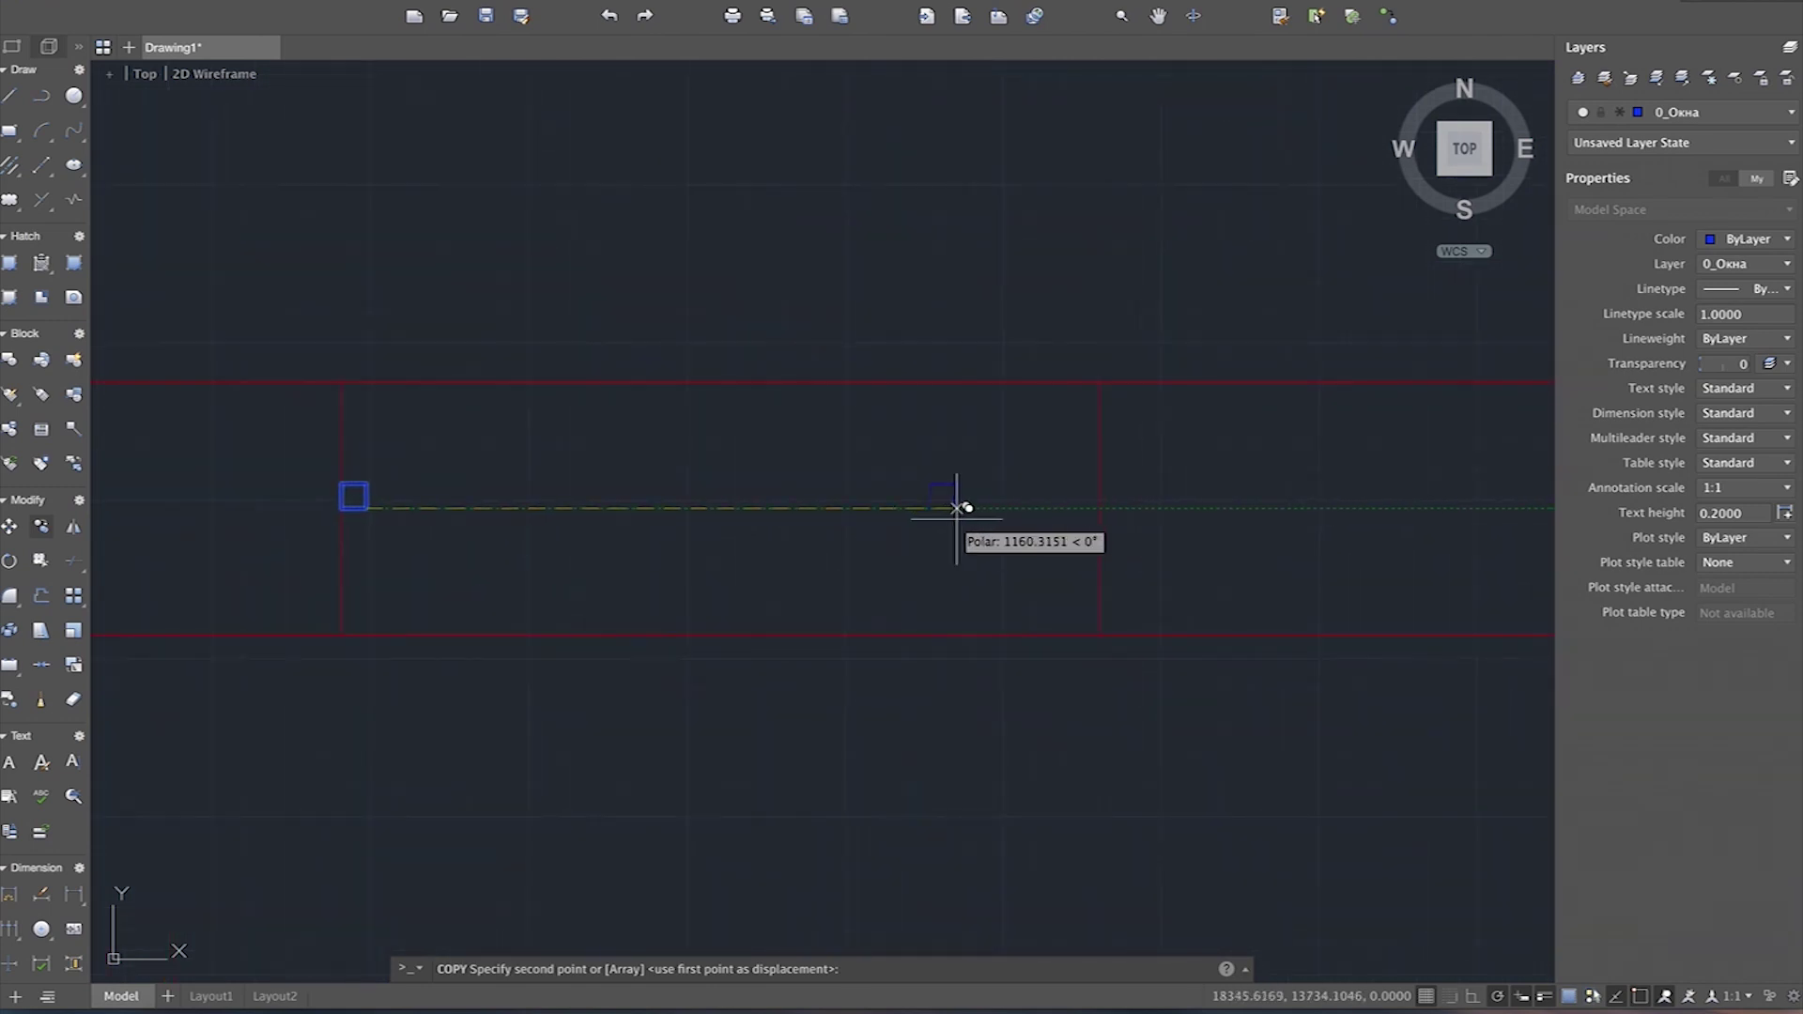
{"action": "left_click", "coordinate": [1109, 496]}
{"action": "scroll", "coordinate": [869, 595], "scroll_direction": "down", "scroll_amount": 4}
{"action": "key", "text": "Return"}
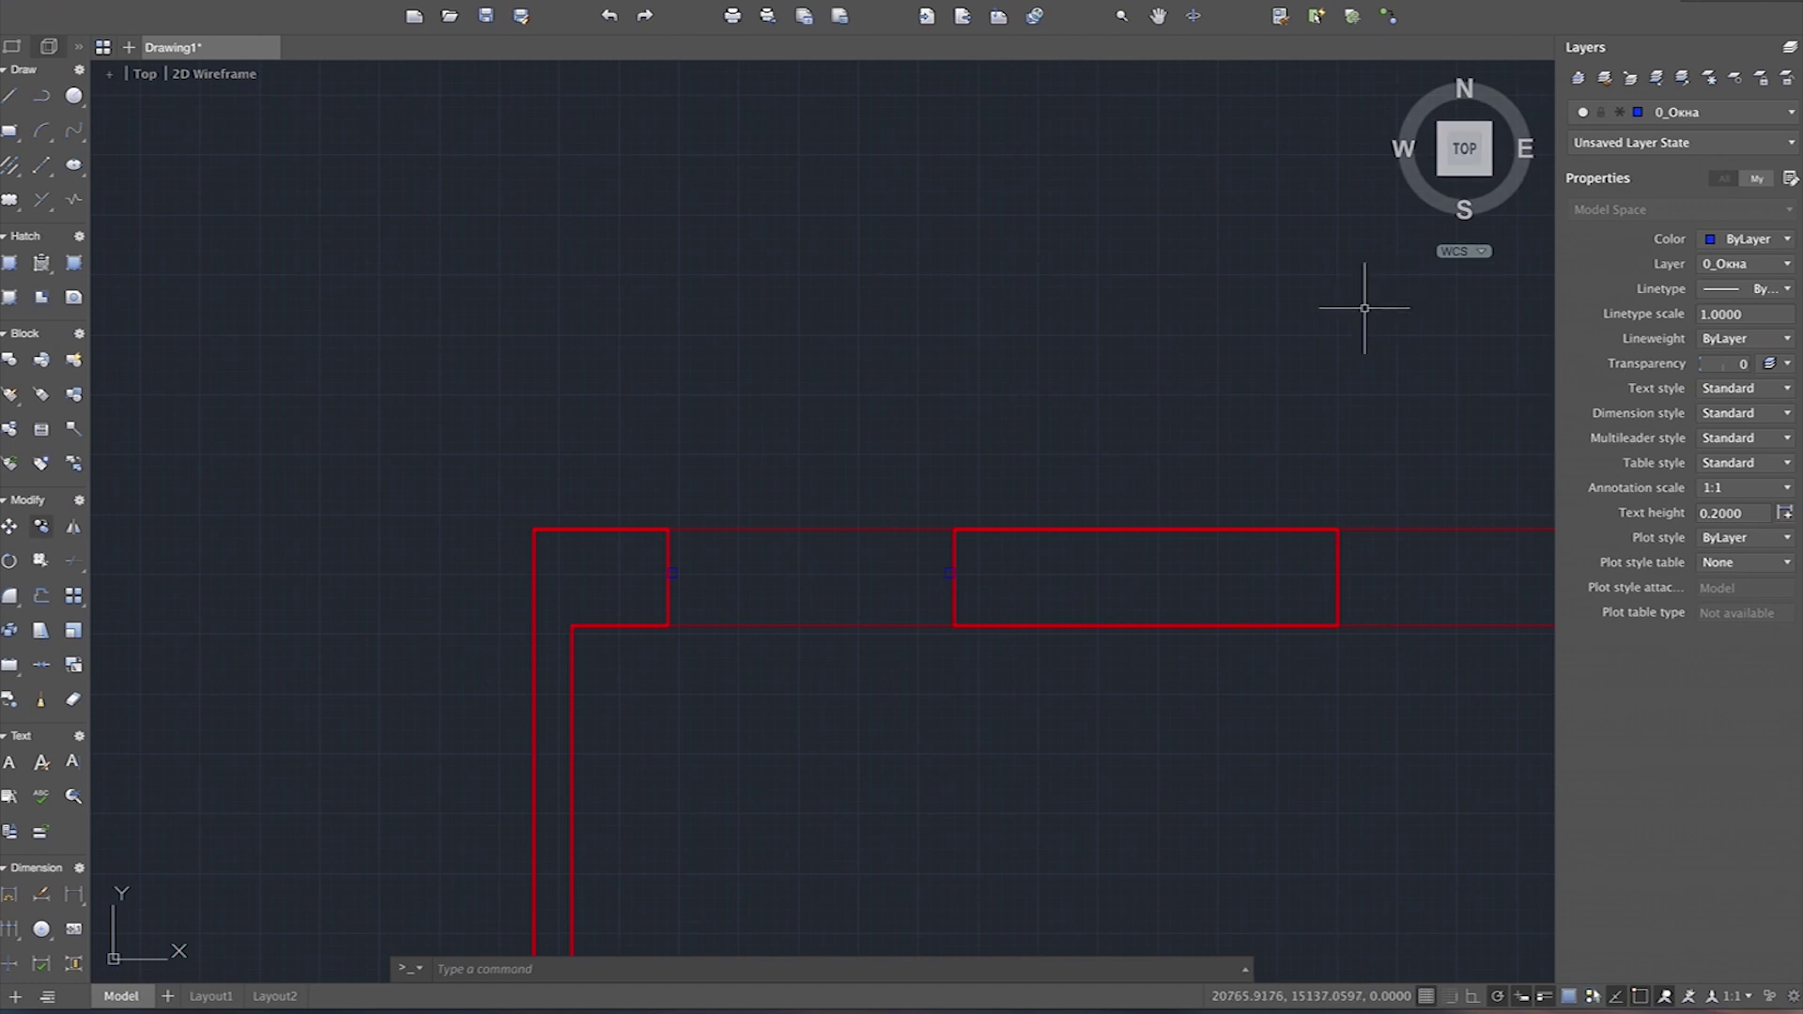
{"action": "scroll", "coordinate": [754, 593], "scroll_direction": "up", "scroll_amount": 2}
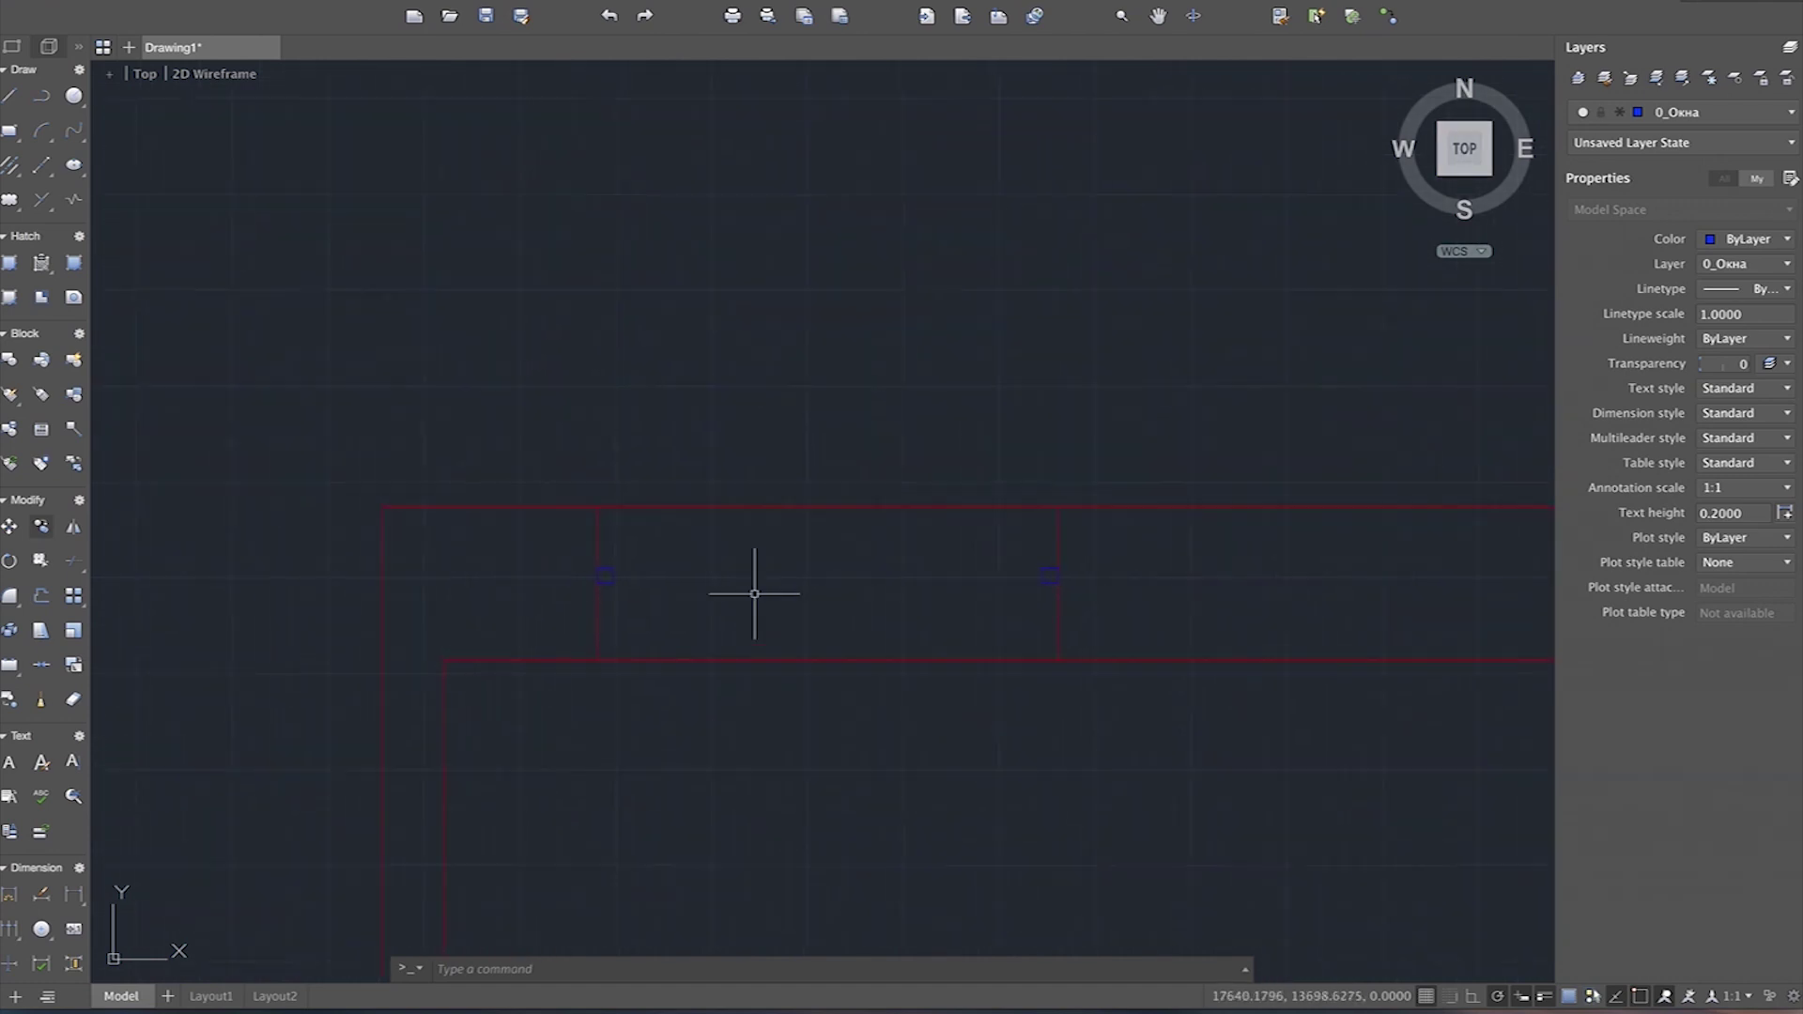
{"action": "scroll", "coordinate": [755, 594], "scroll_direction": "up", "scroll_amount": 1}
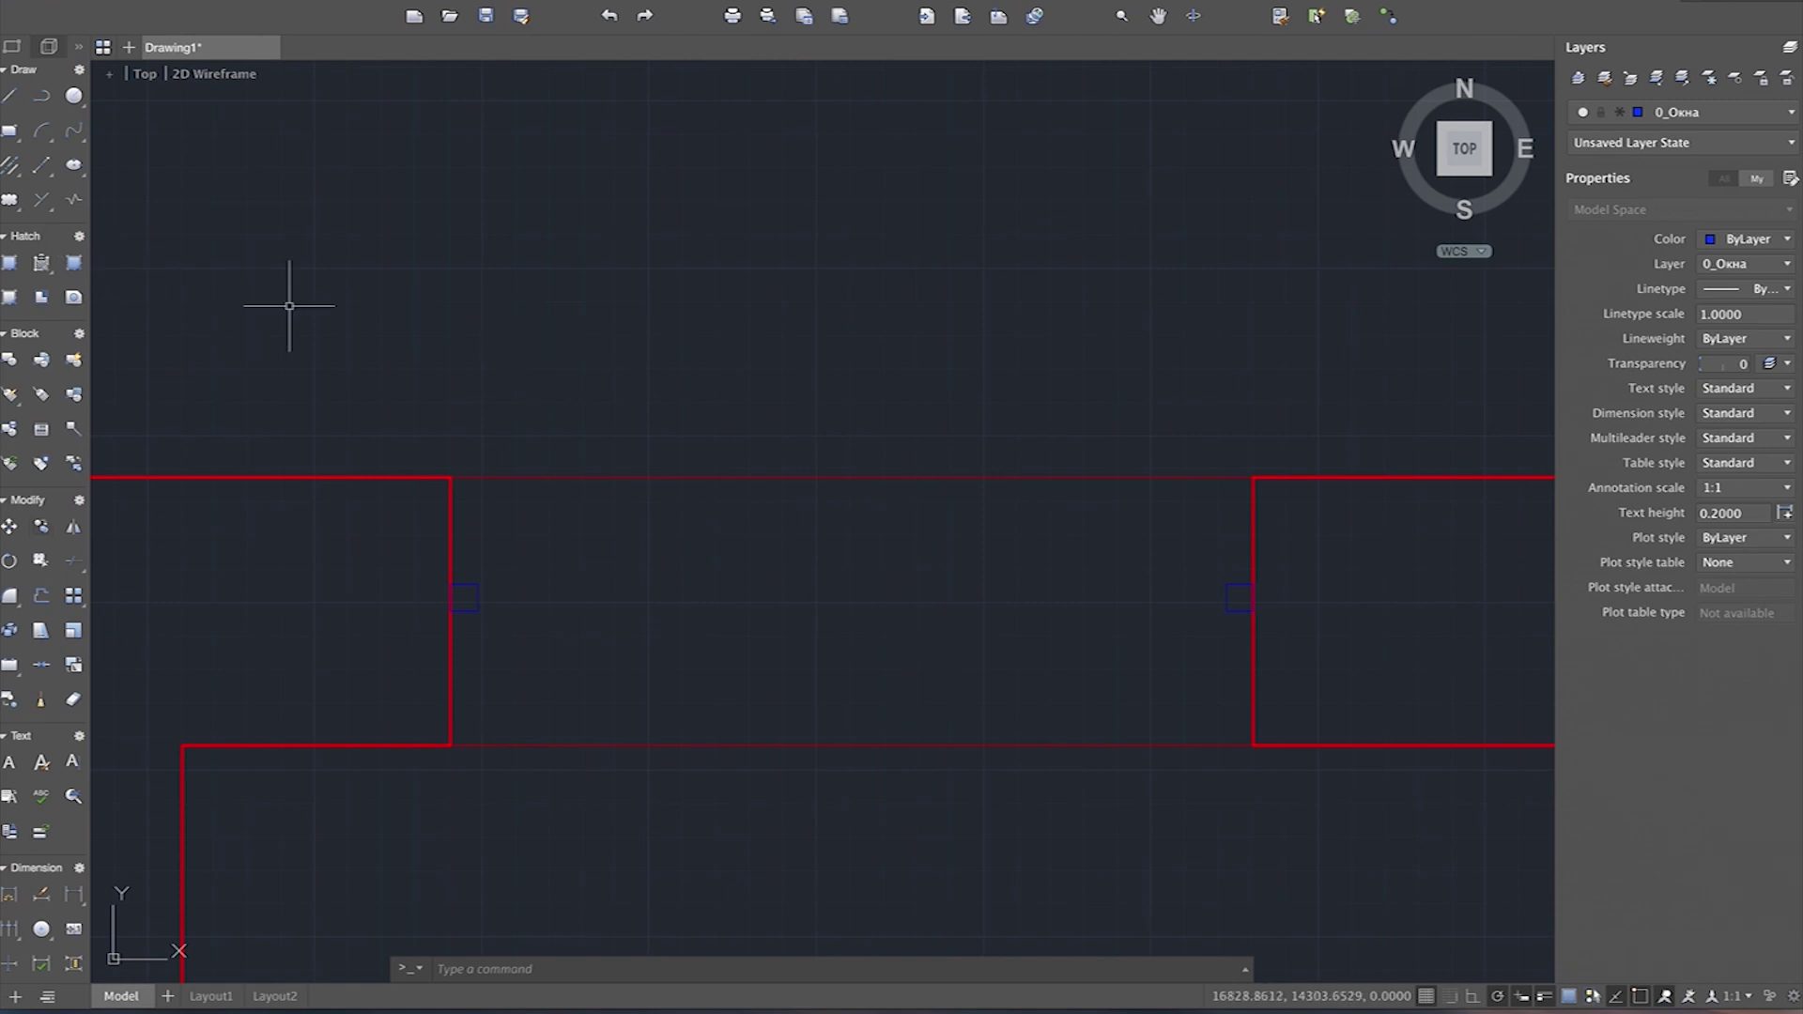
Step: Draw two parallel 1400-long lines between the left and right squares across the opening
{"action": "left_click", "coordinate": [10, 95]}
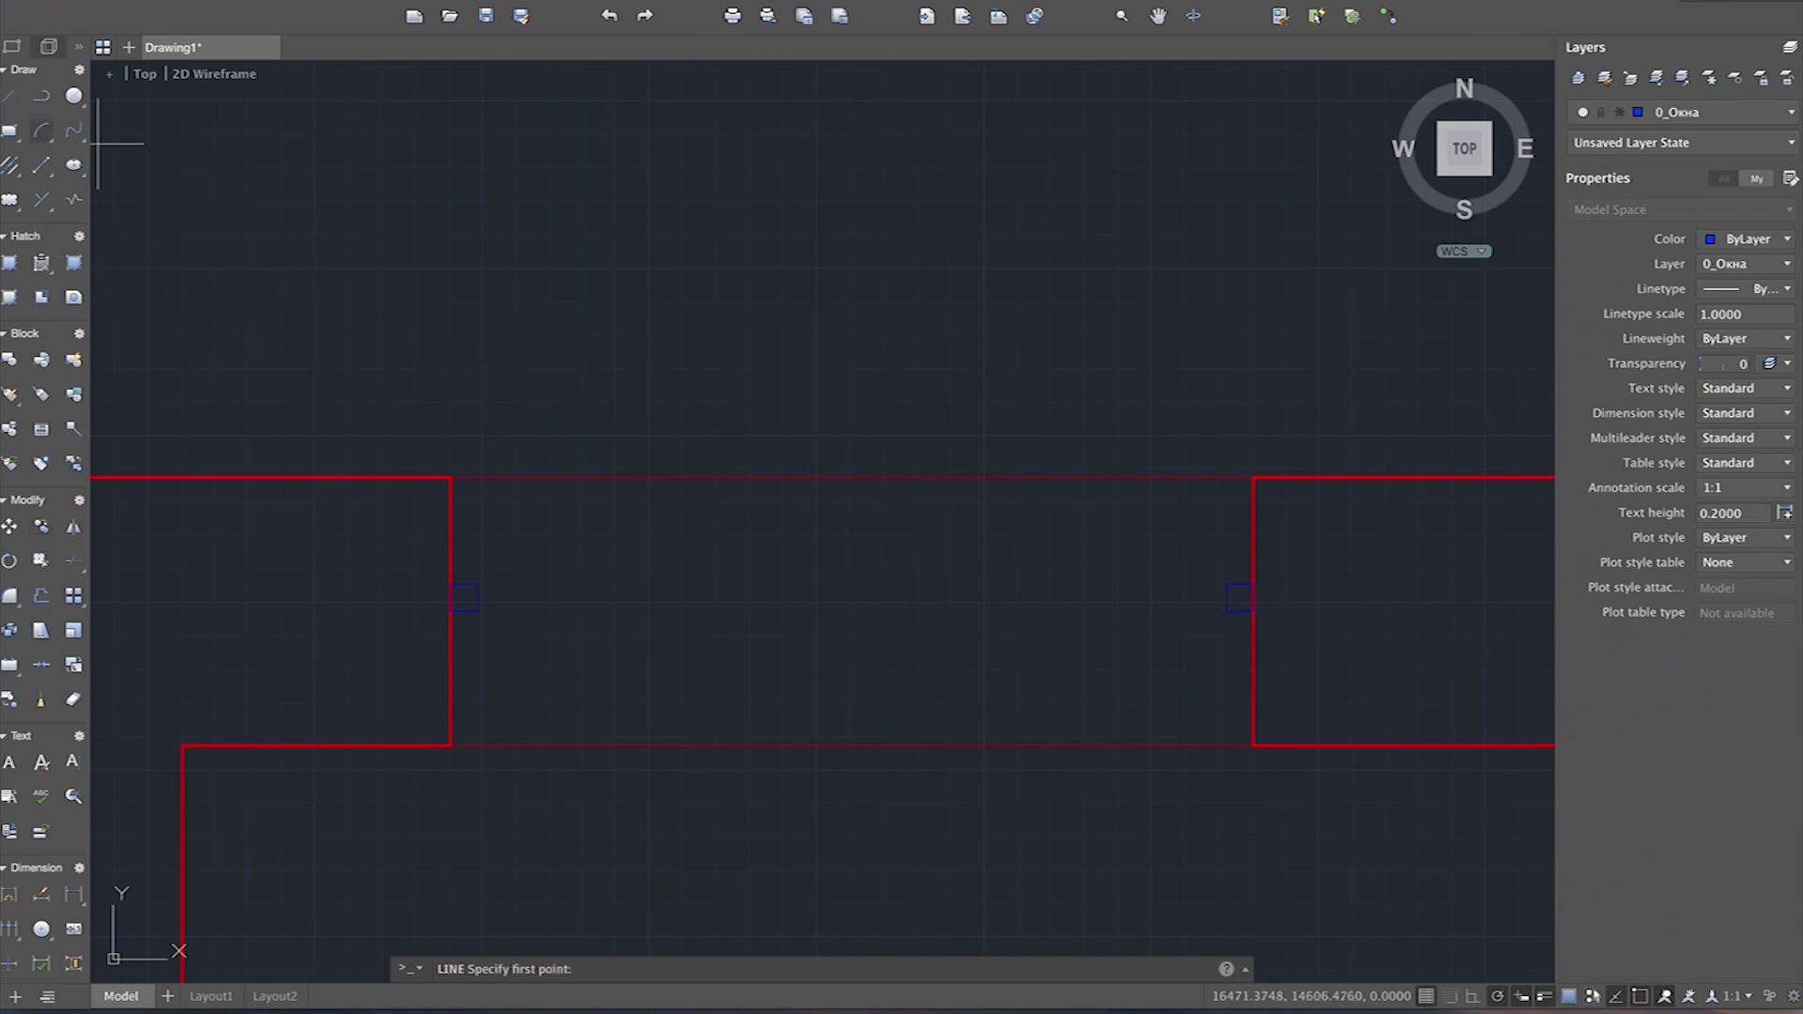
{"action": "left_click", "coordinate": [477, 611]}
{"action": "scroll", "coordinate": [477, 611], "scroll_direction": "up", "scroll_amount": 4}
{"action": "scroll", "coordinate": [737, 812], "scroll_direction": "down", "scroll_amount": 4}
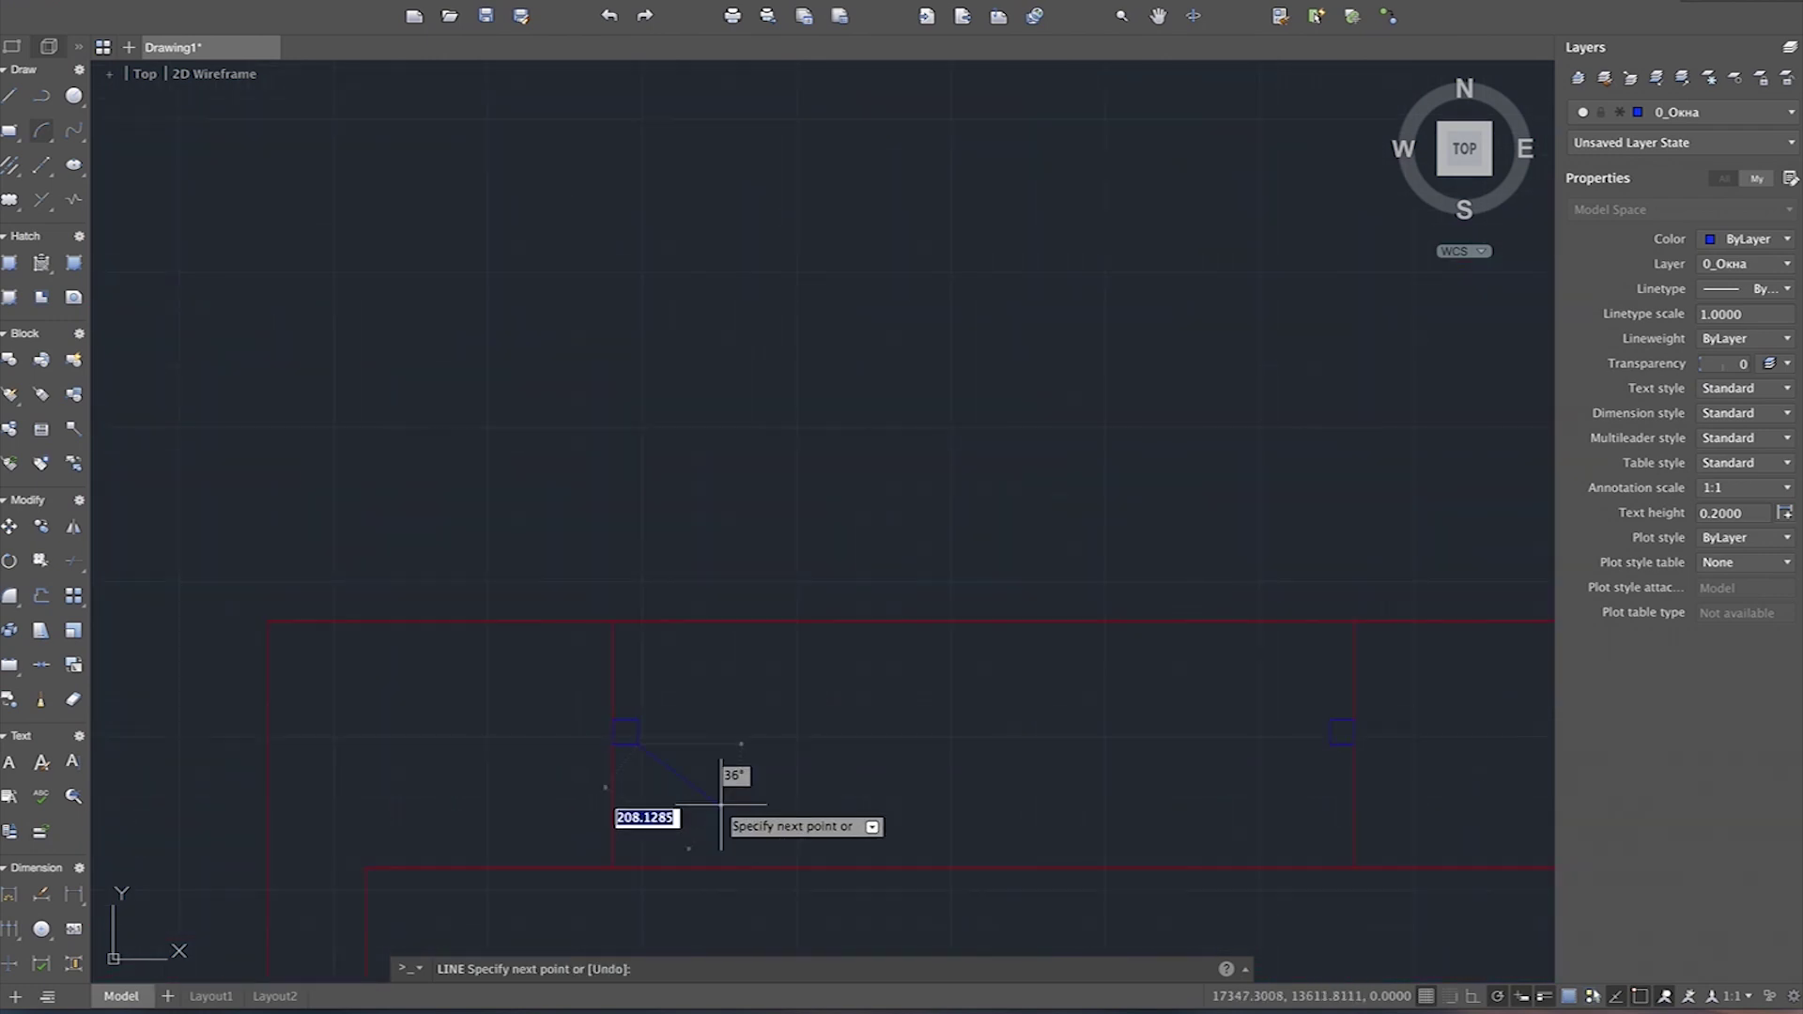
{"action": "left_click", "coordinate": [1328, 744]}
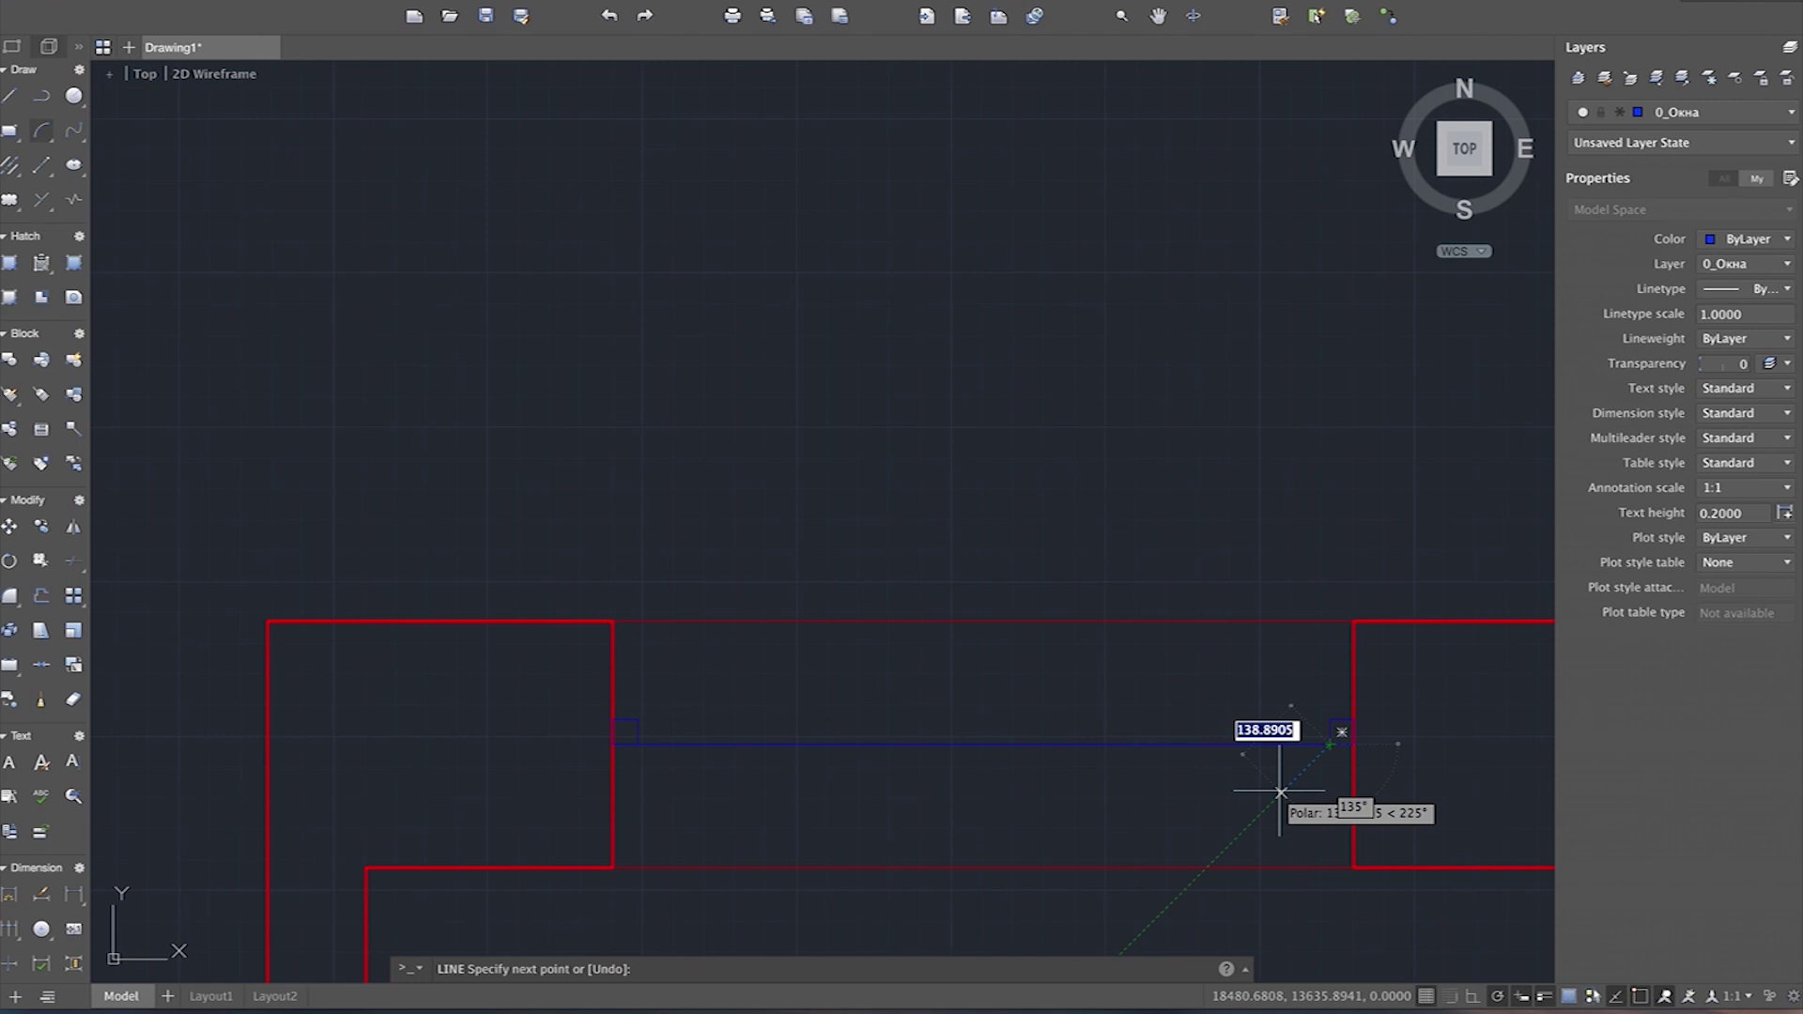
{"action": "key", "text": "Escape"}
{"action": "key", "text": "Return"}
{"action": "left_click", "coordinate": [1329, 720]}
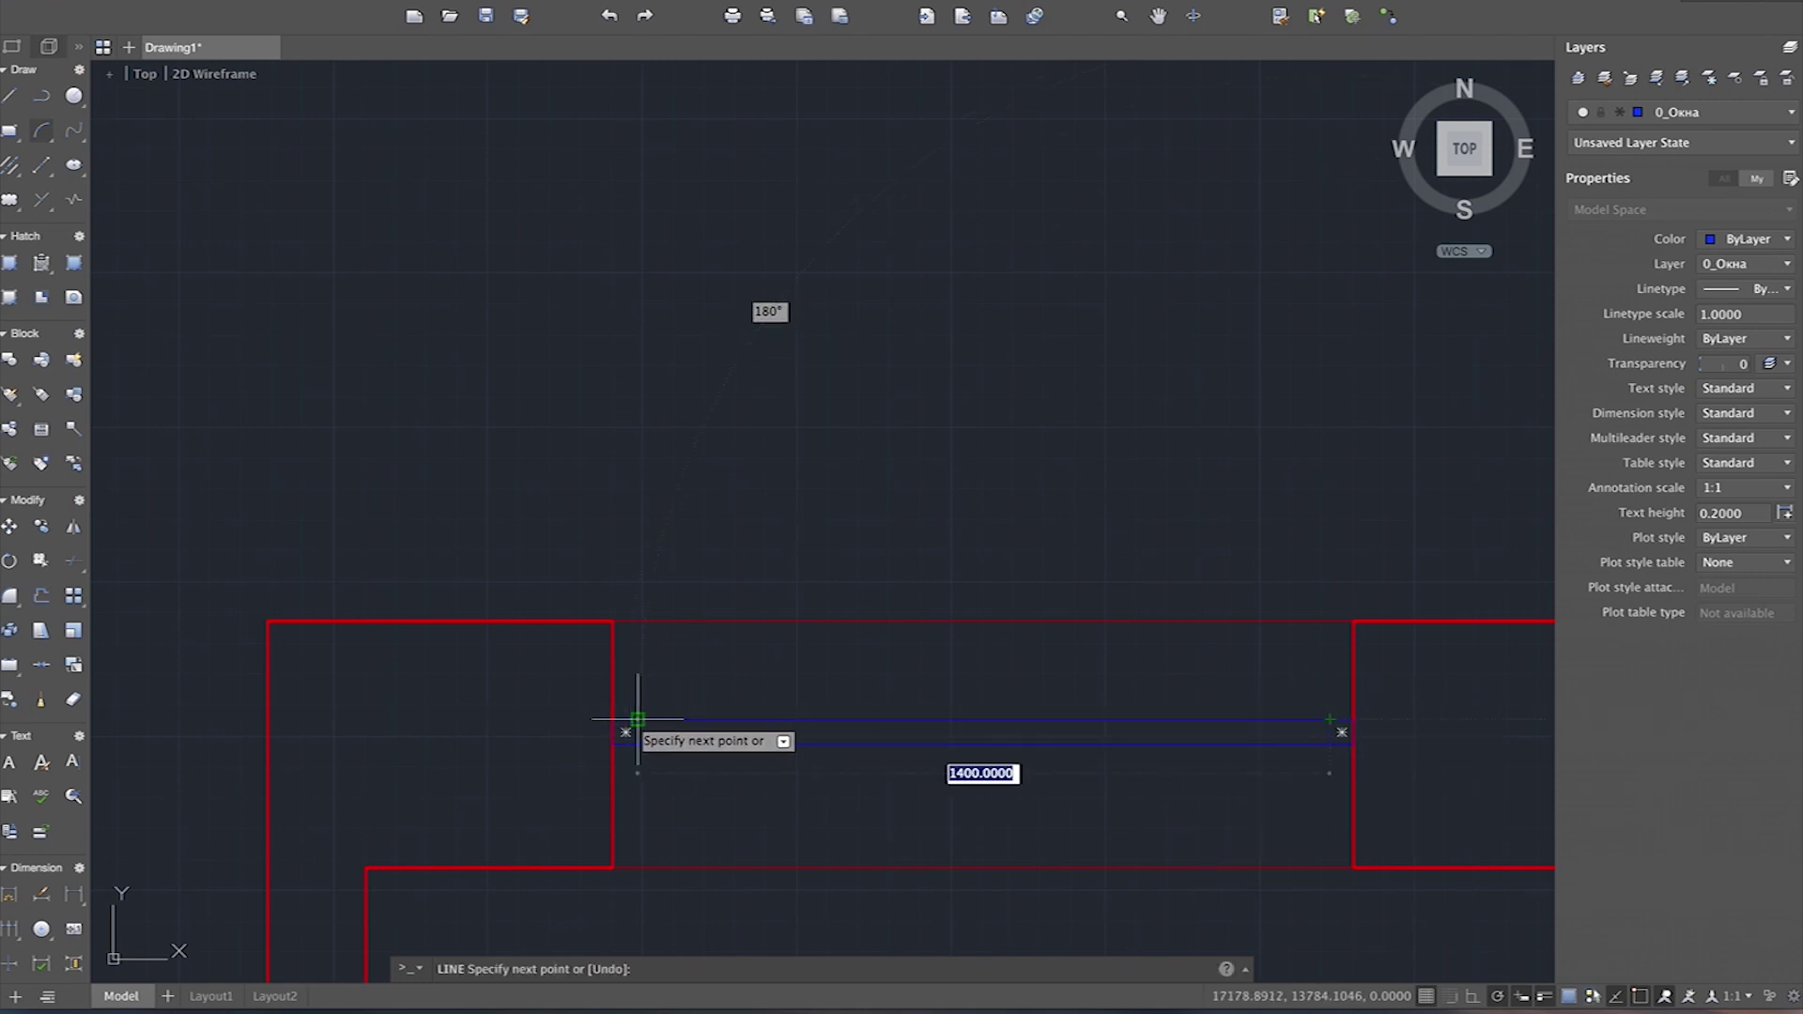
{"action": "left_click", "coordinate": [637, 720]}
{"action": "key", "text": "Escape"}
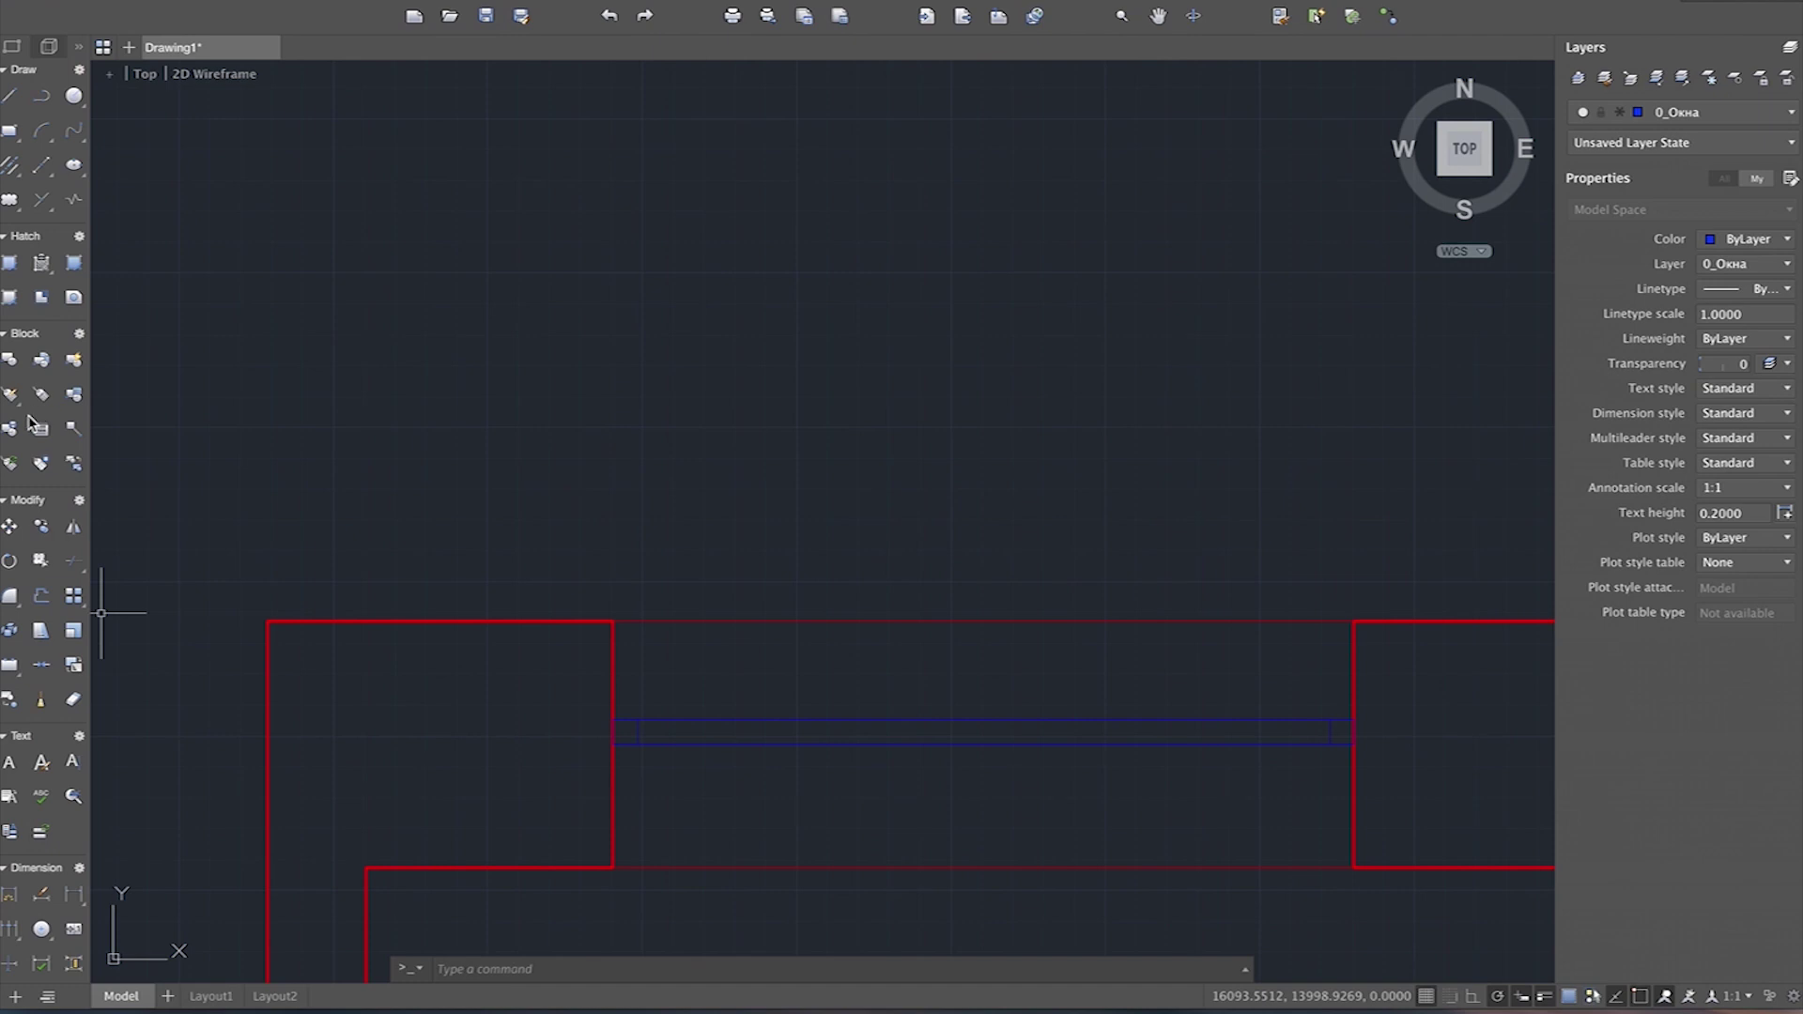
{"action": "left_click", "coordinate": [43, 362]}
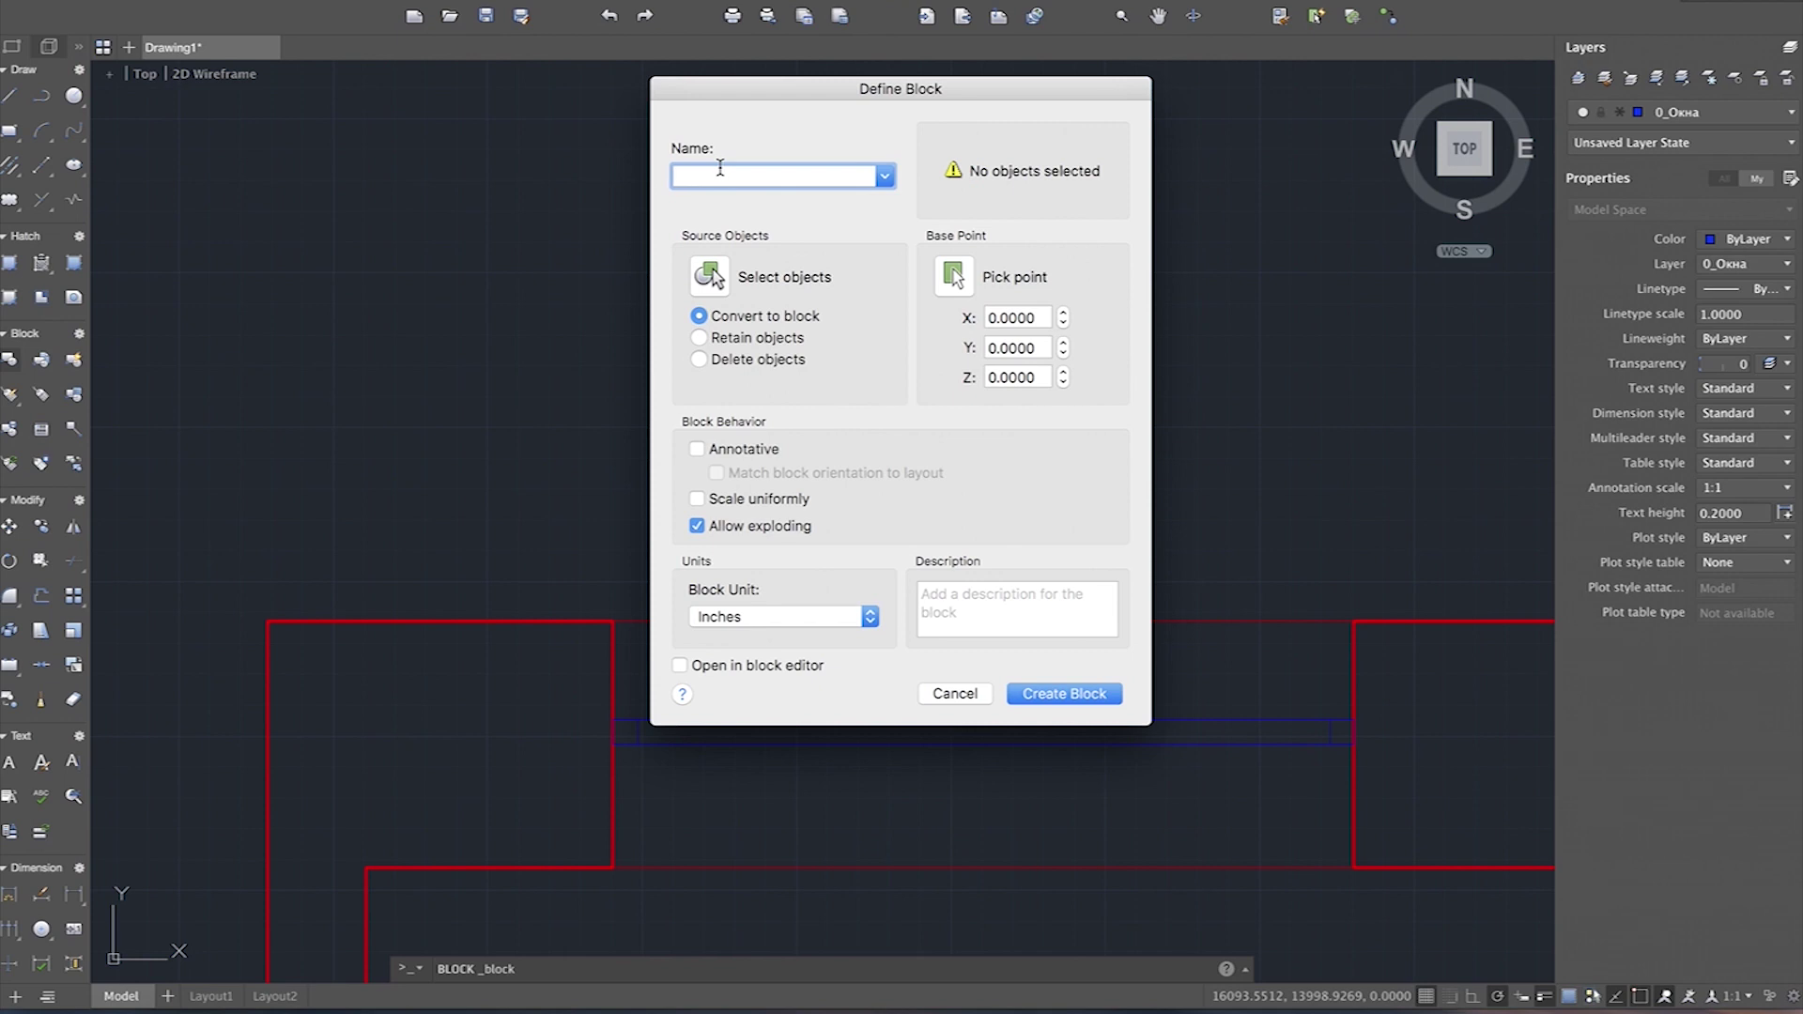
Step: Define block 'окно 1500' from both squares and both lines, based at the window's left end
{"action": "type", "text": "o"}
{"action": "type", "text": "кно"}
{"action": "type", "text": "00"}
{"action": "left_click", "coordinate": [710, 277]}
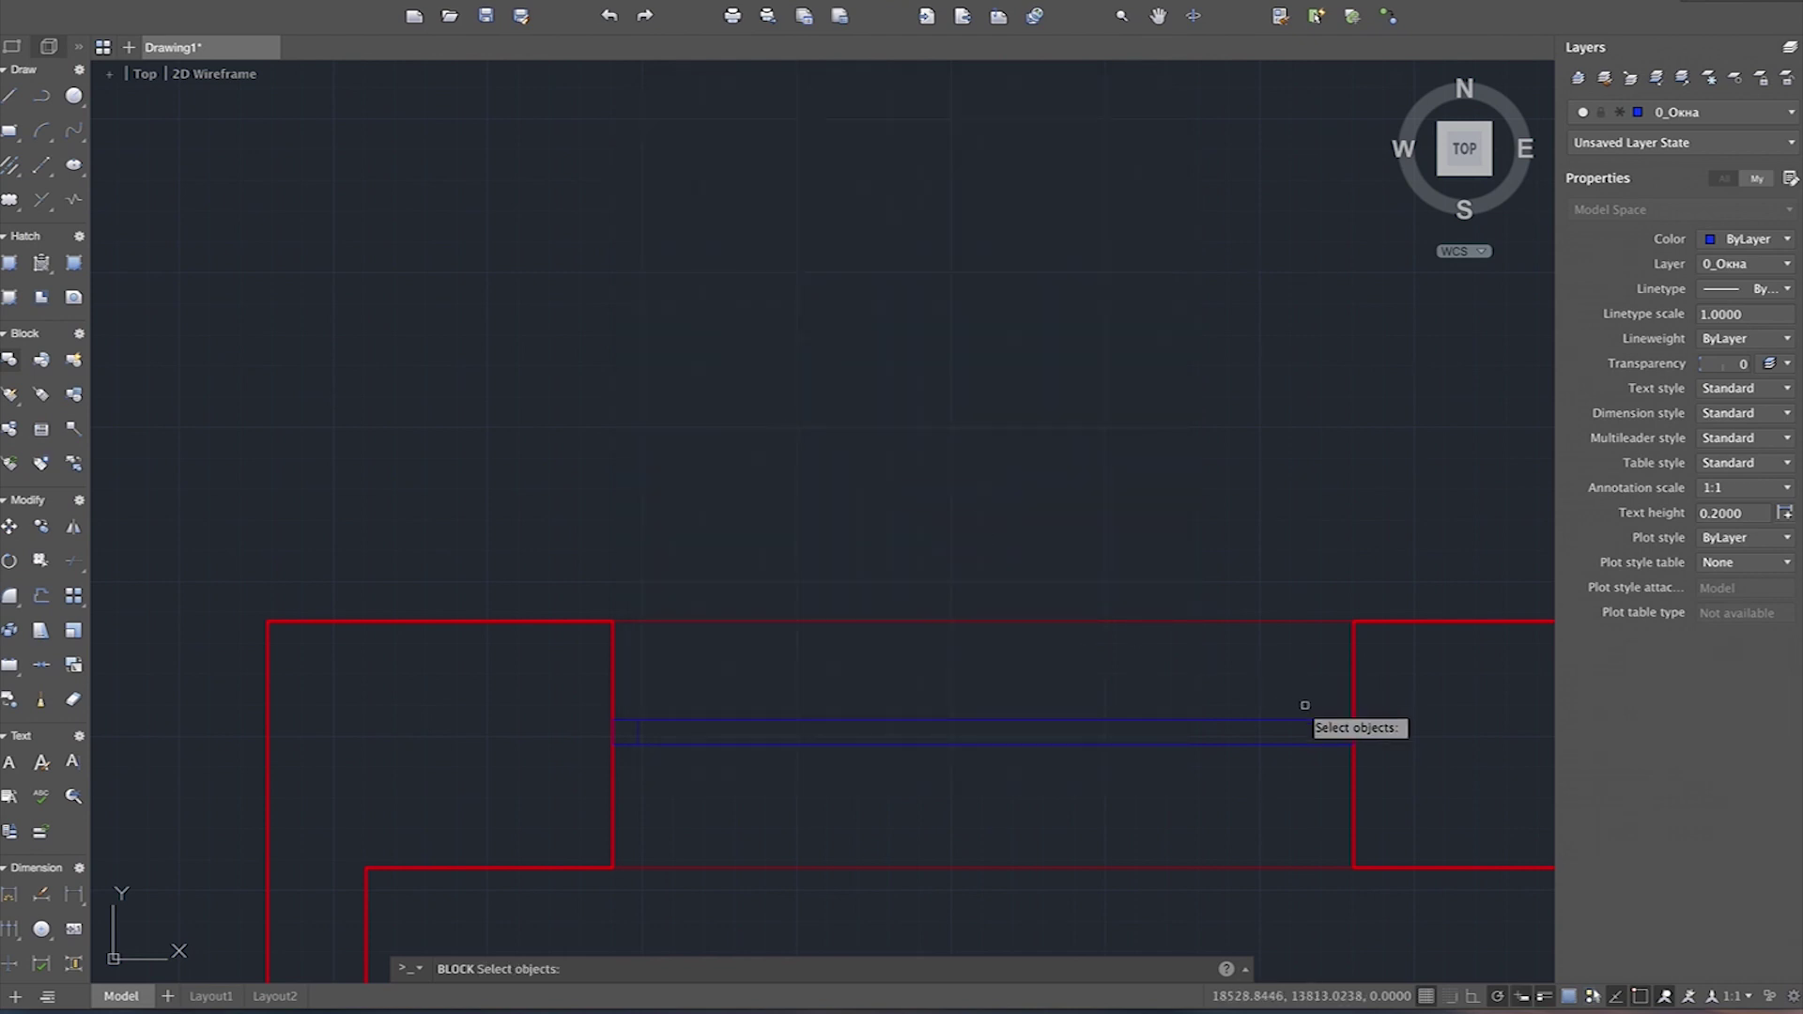
{"action": "left_click", "coordinate": [1338, 707]}
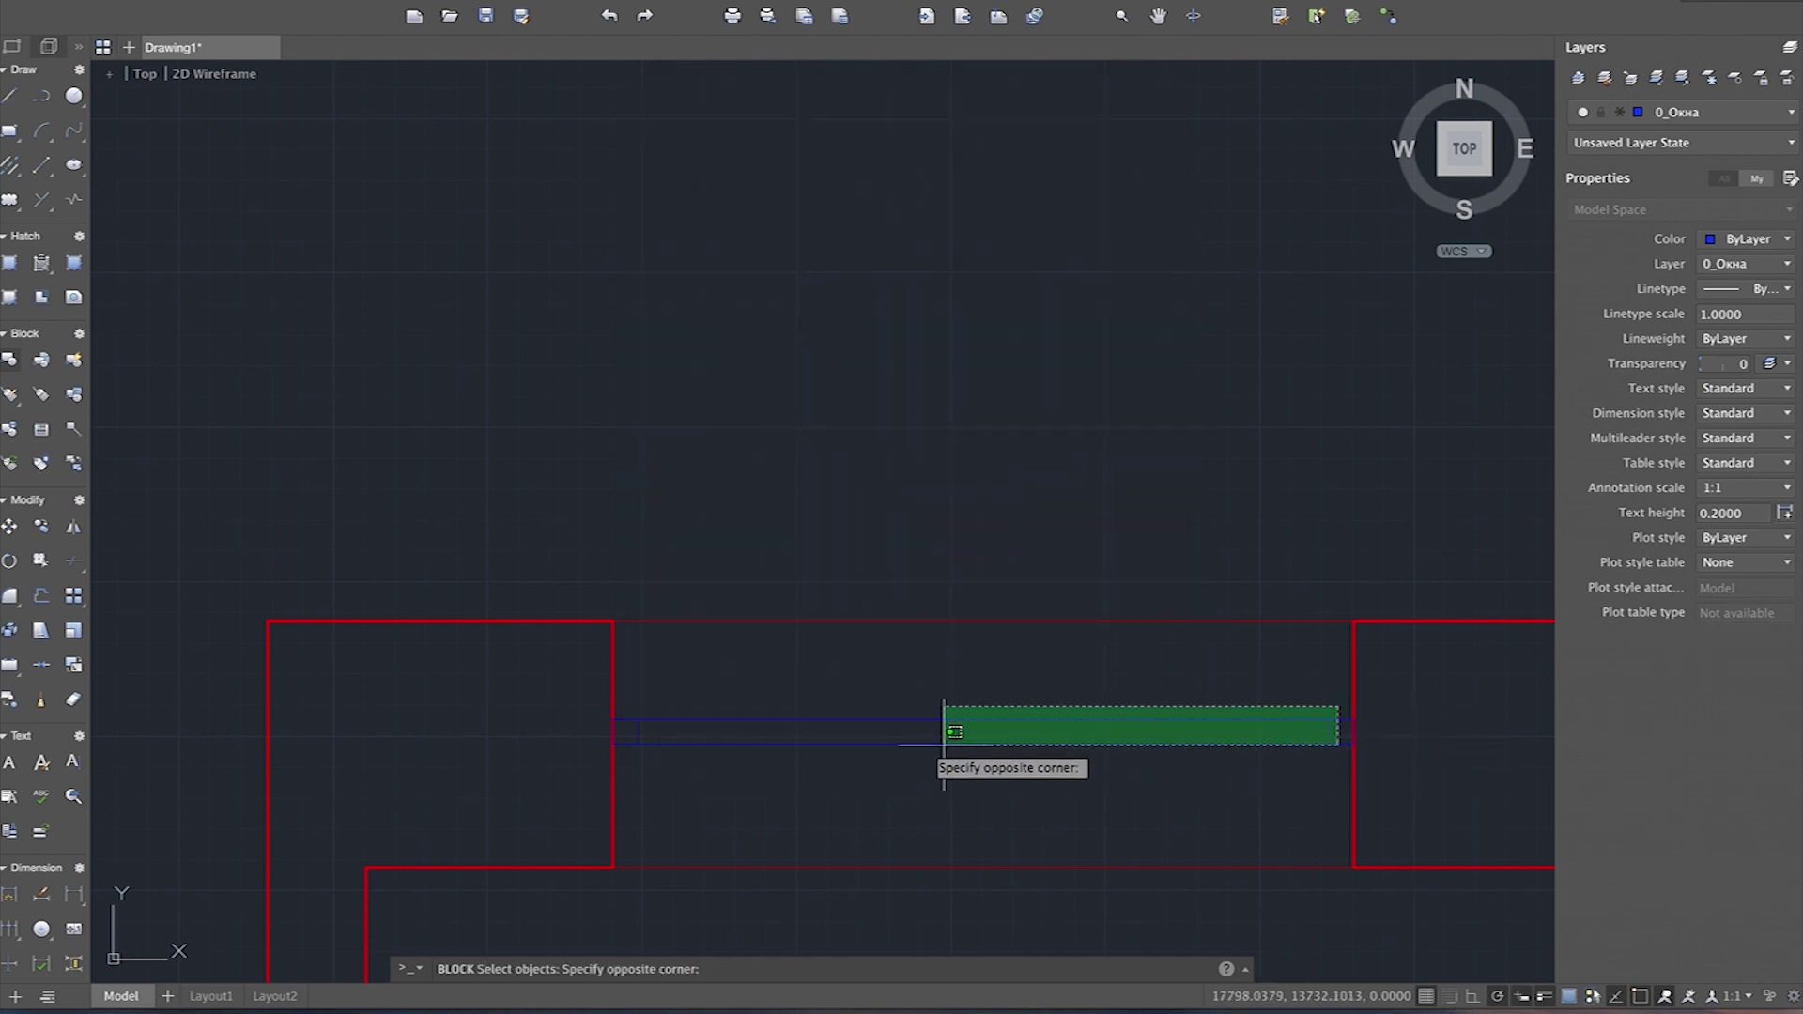
{"action": "left_click", "coordinate": [628, 775]}
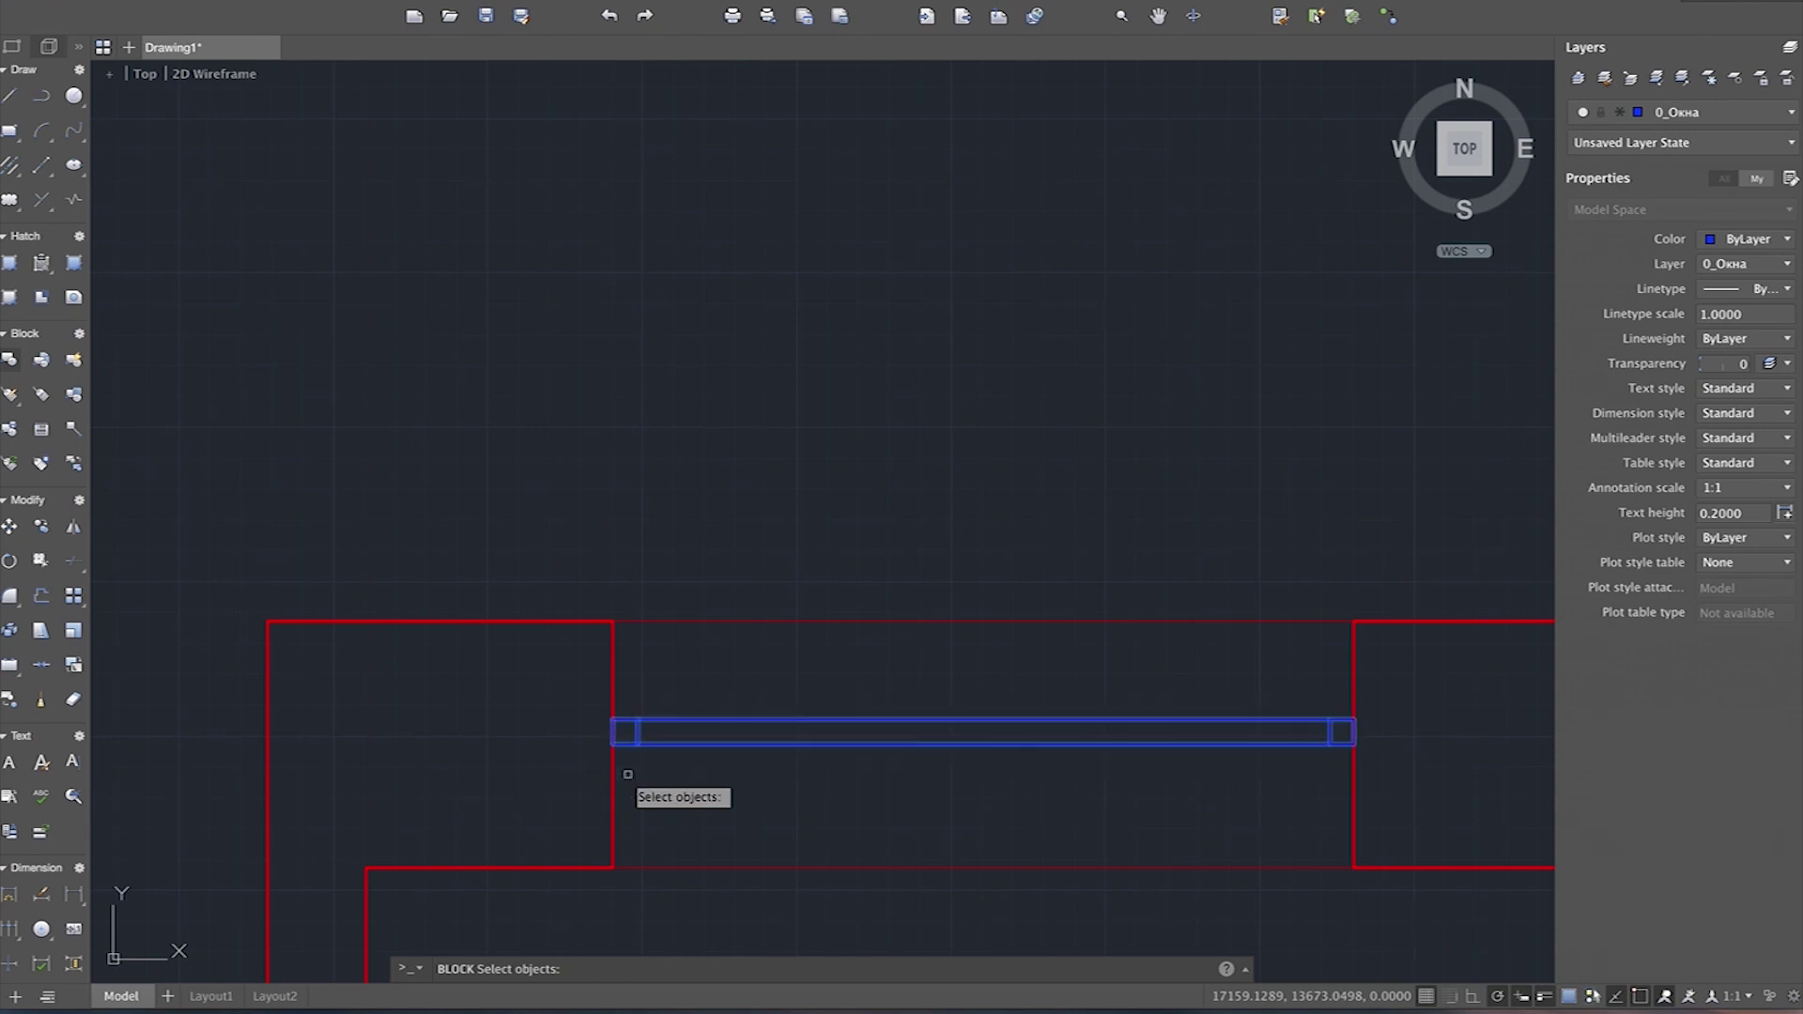
{"action": "key", "text": "Return"}
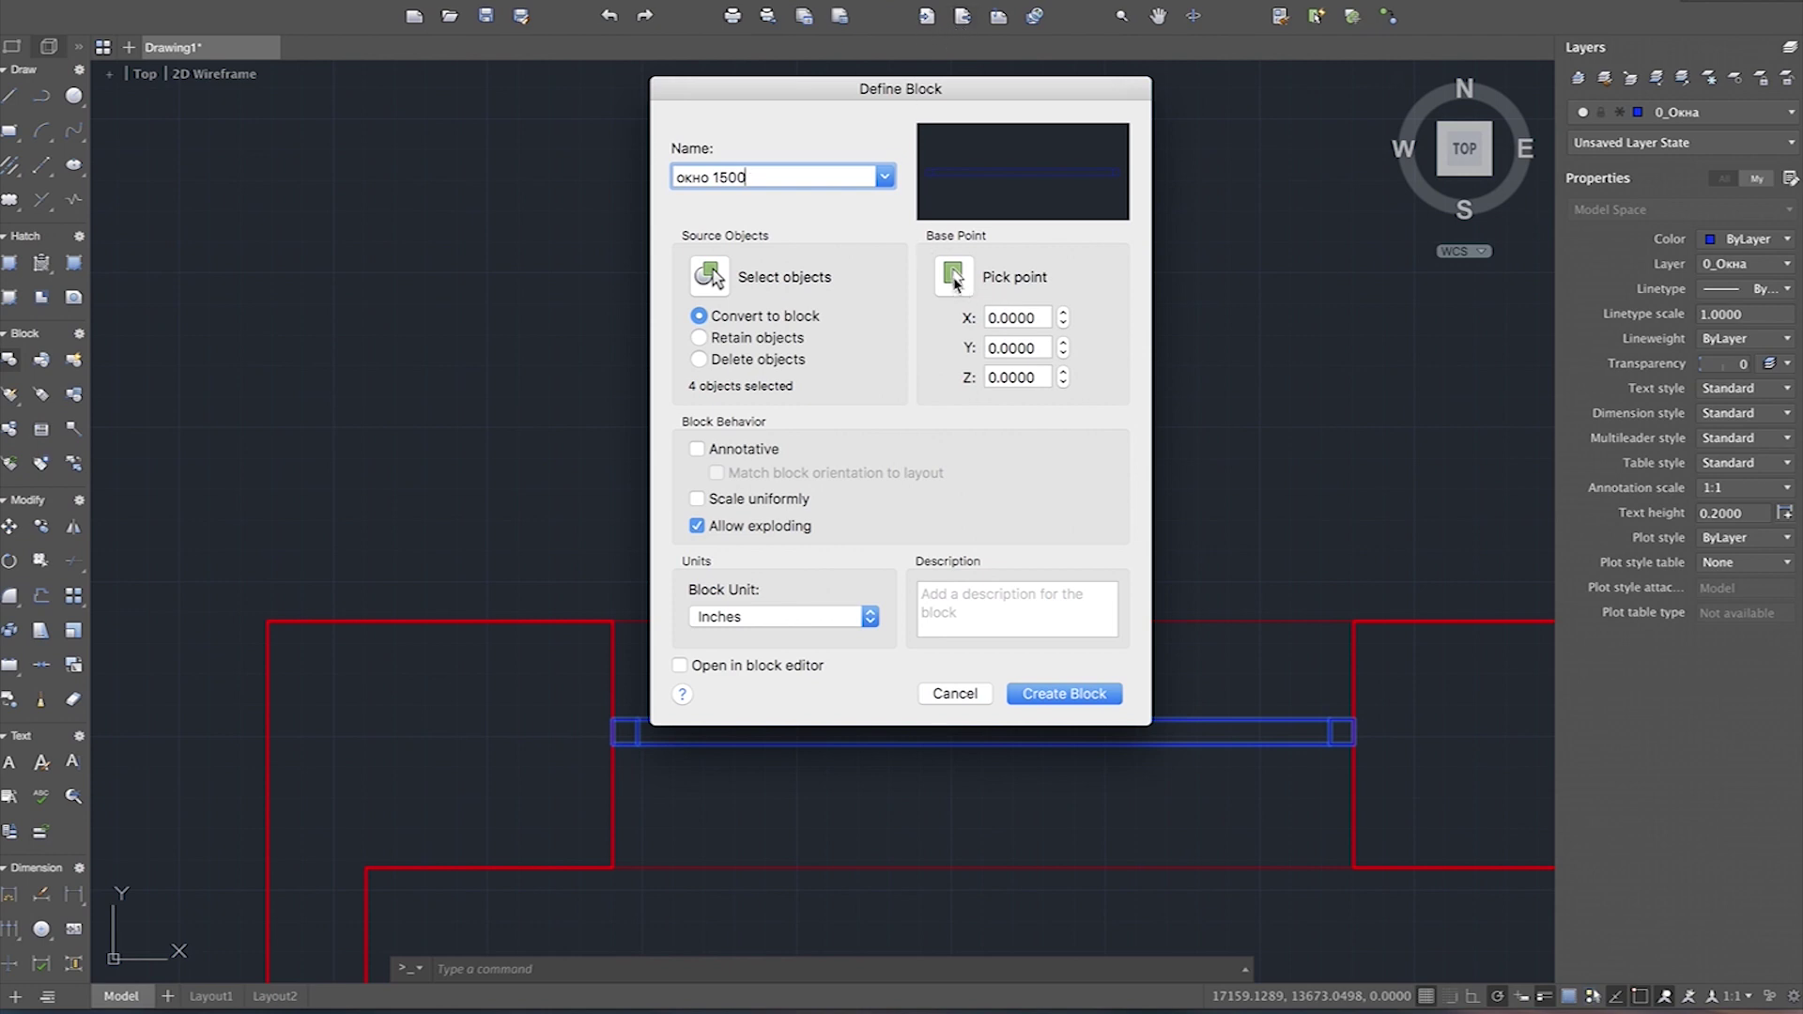
{"action": "left_click", "coordinate": [953, 275]}
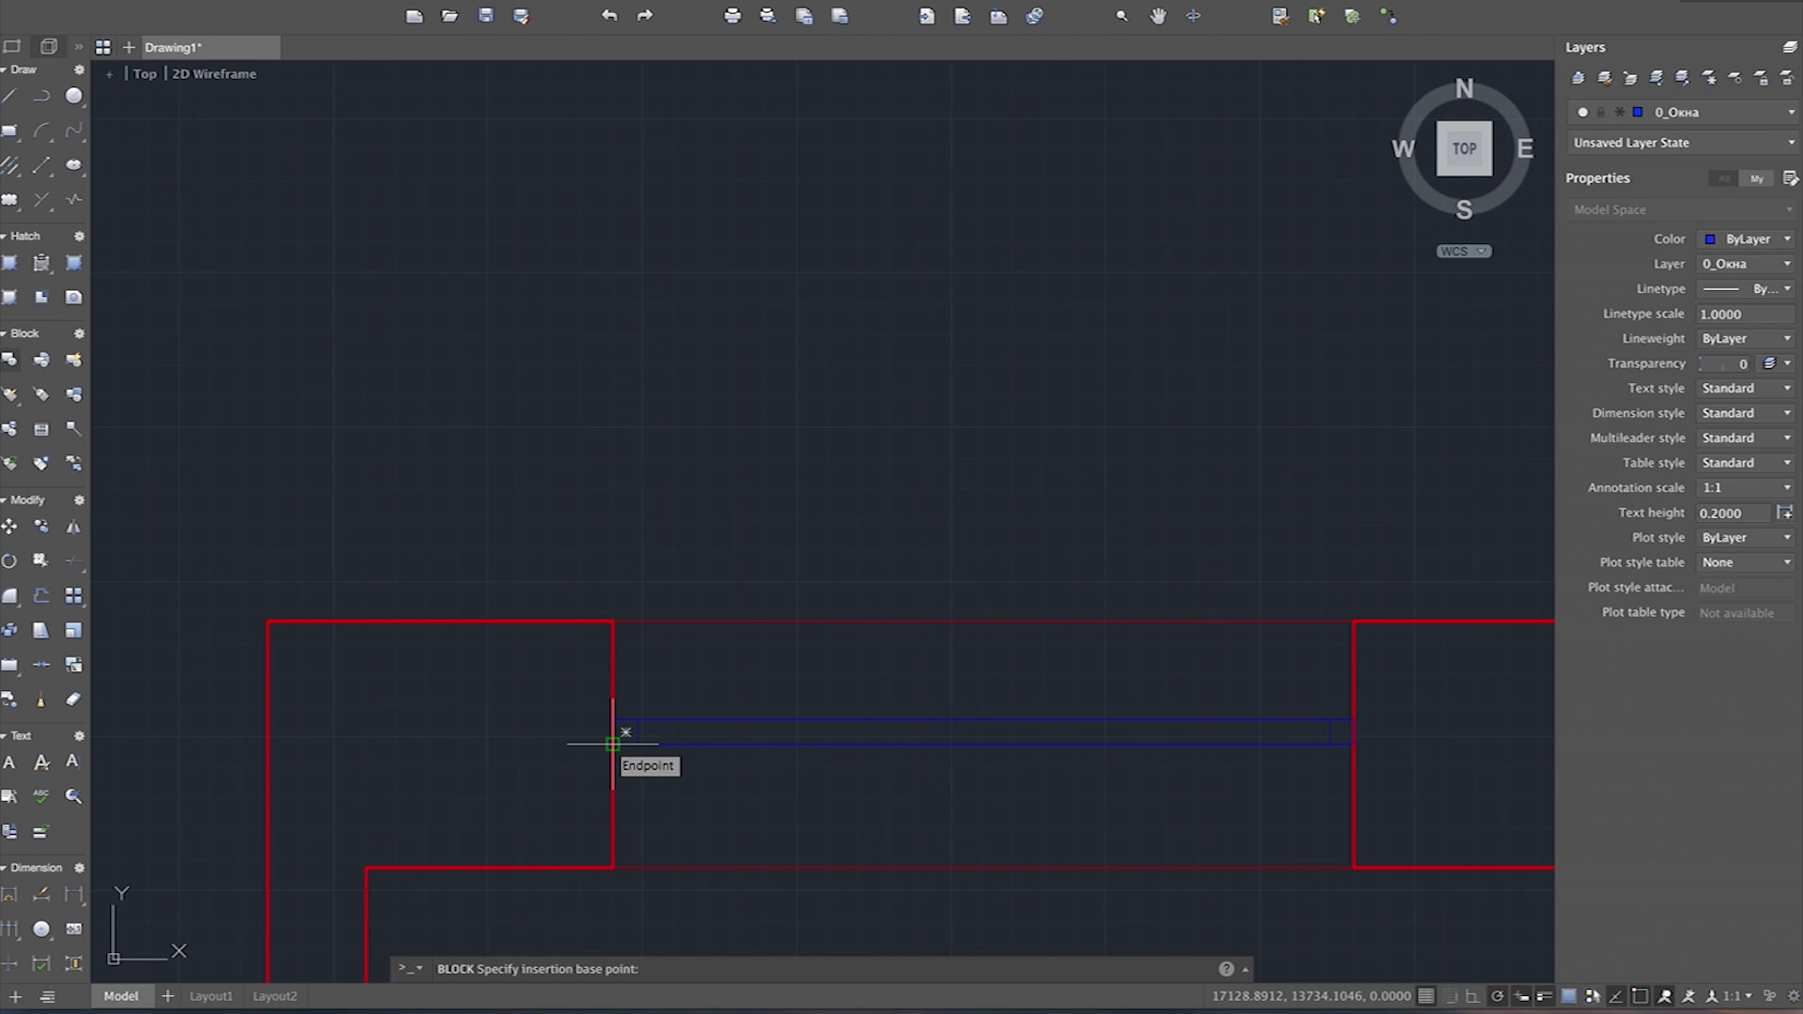
{"action": "left_click", "coordinate": [612, 744]}
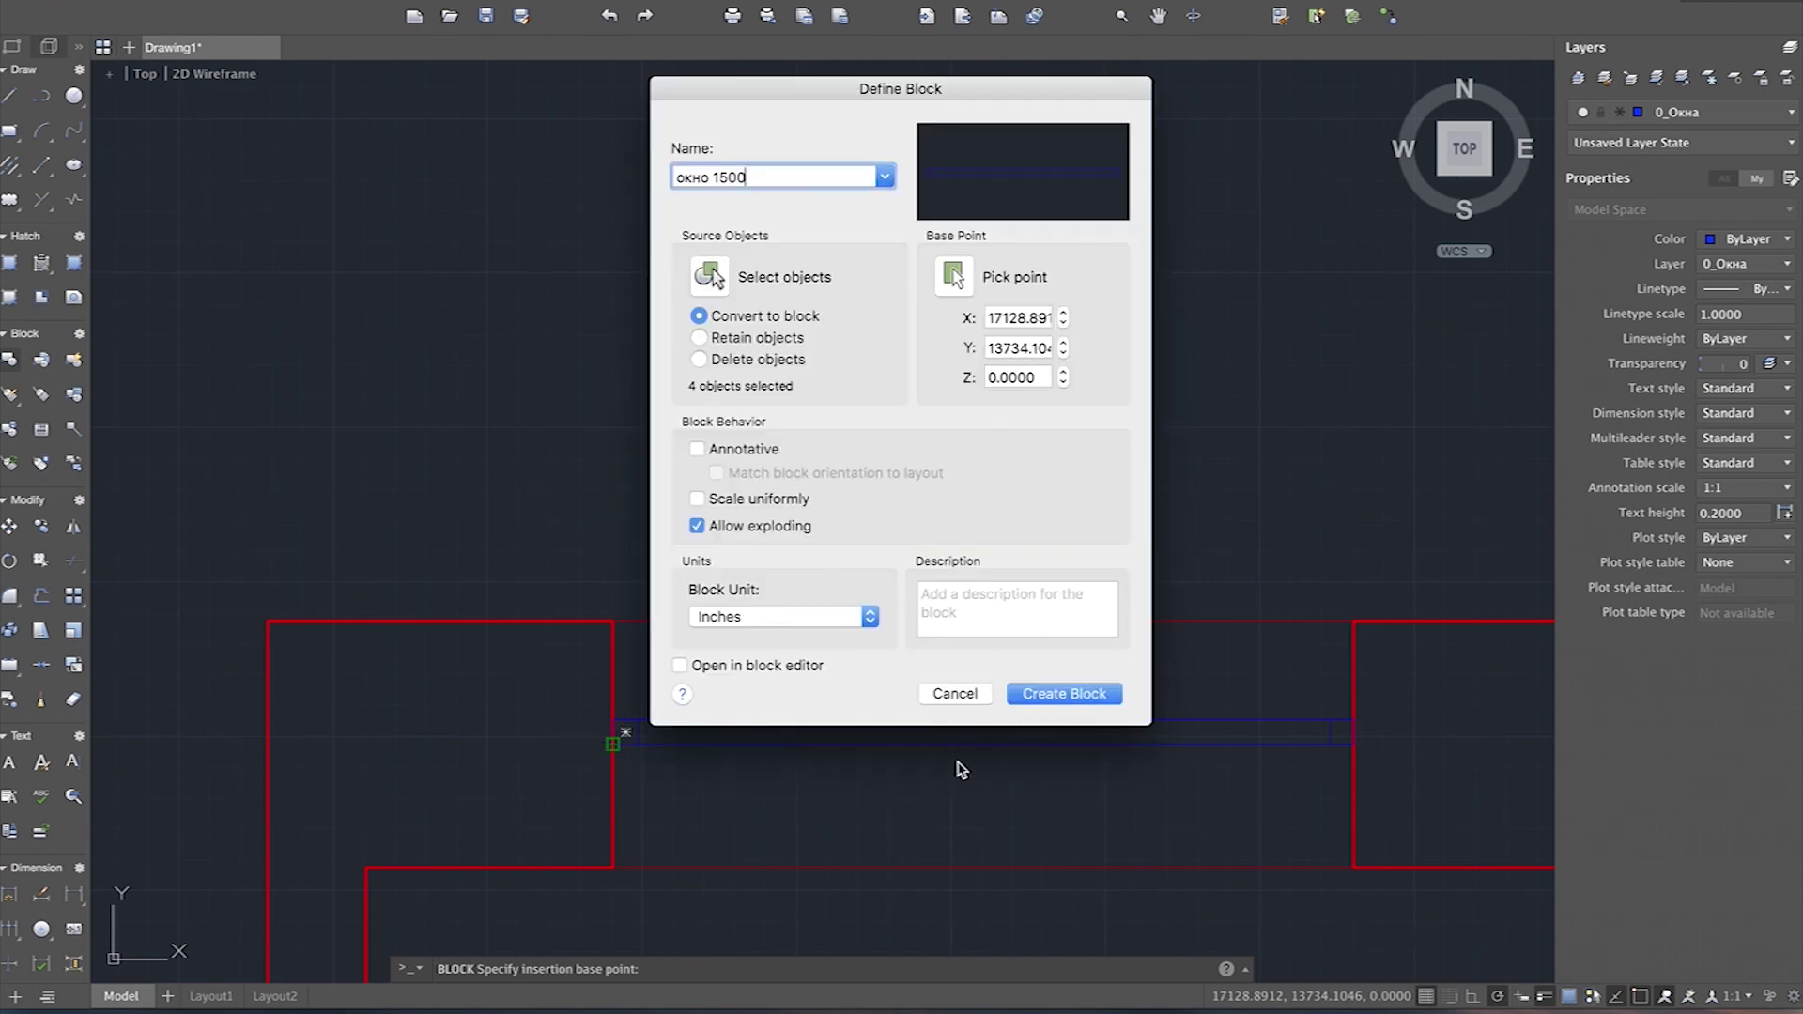
{"action": "left_click", "coordinate": [1052, 695]}
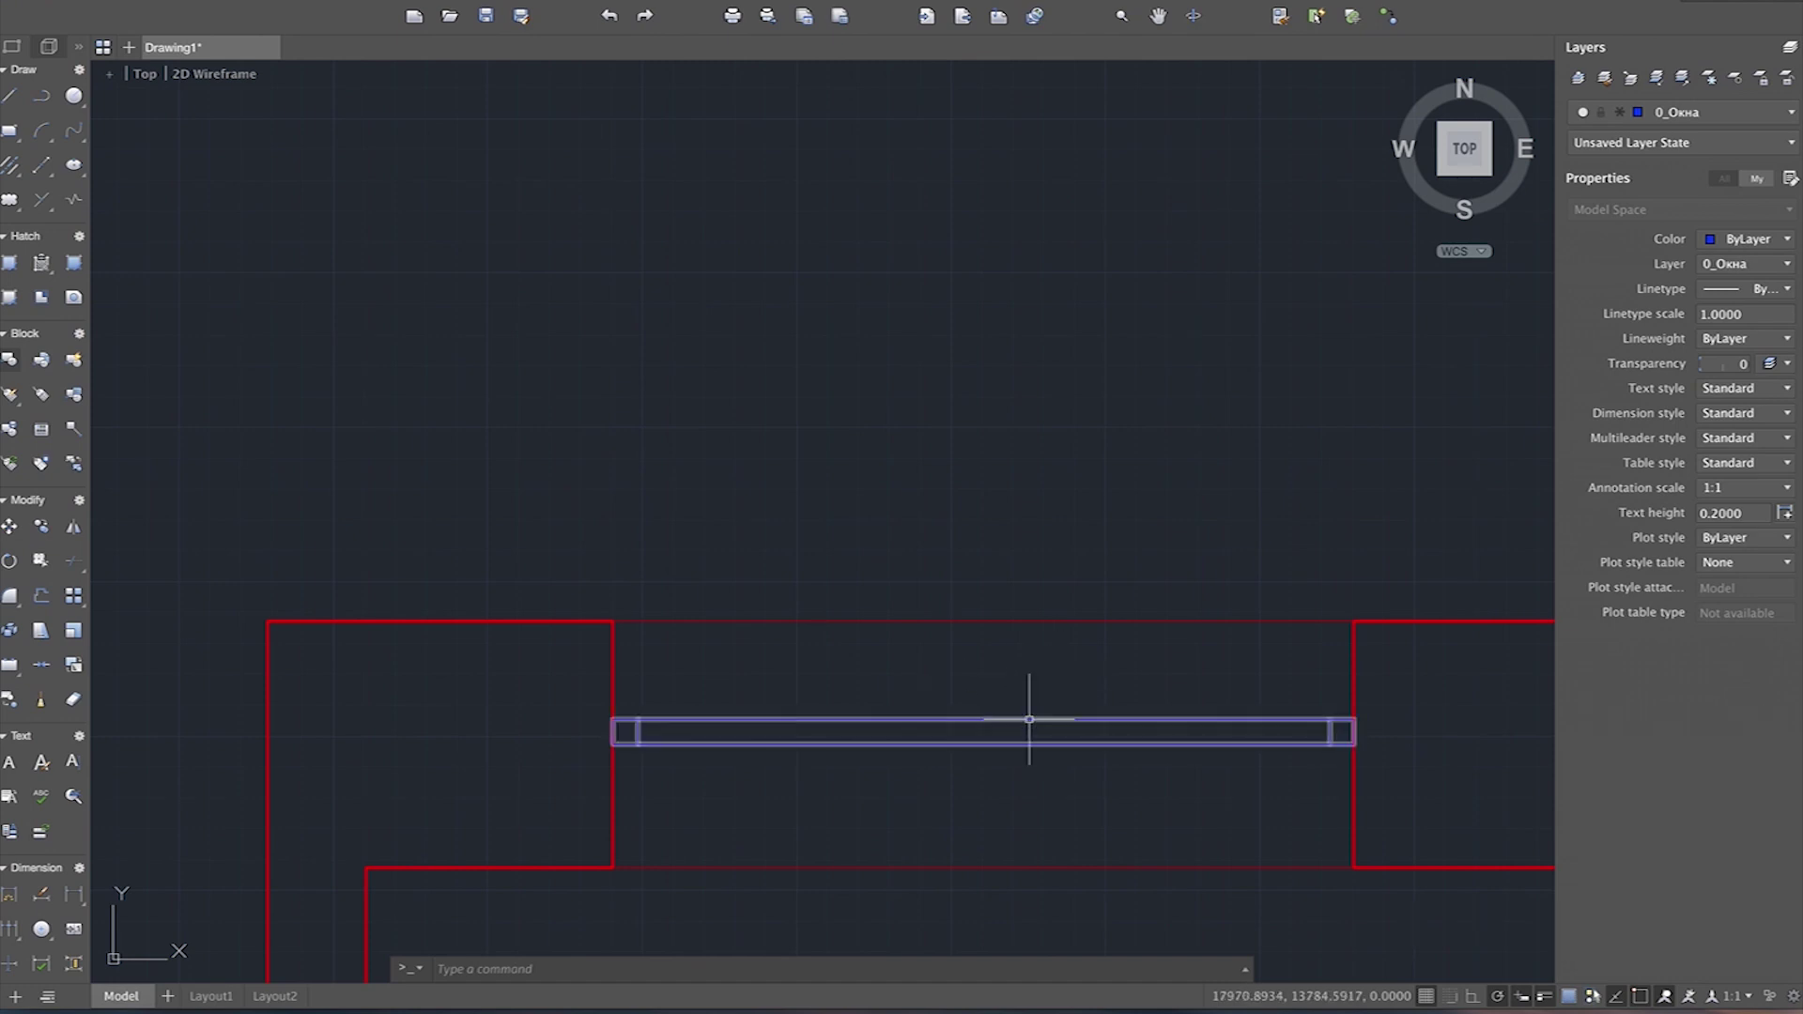
{"action": "left_click", "coordinate": [1029, 719]}
Step: Copy the окно 1500 window from its left end into the second top-wall opening
{"action": "scroll", "coordinate": [826, 606], "scroll_direction": "down", "scroll_amount": 3}
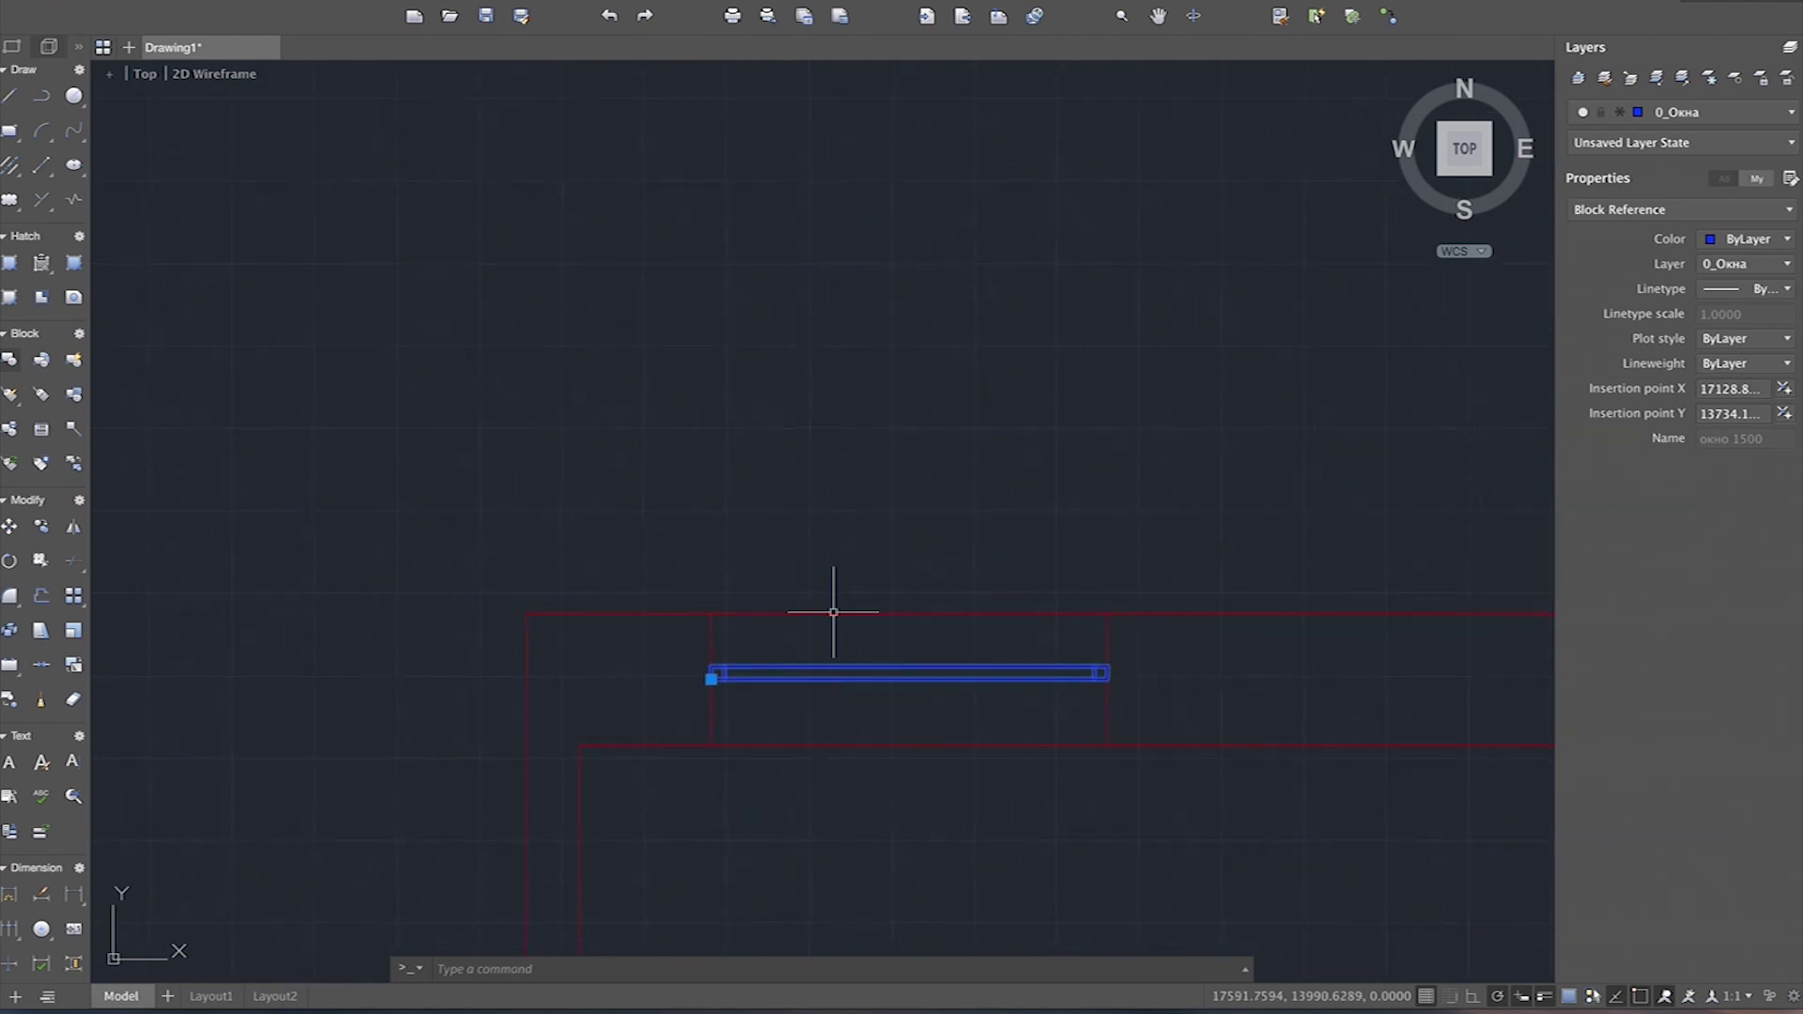
{"action": "scroll", "coordinate": [840, 654], "scroll_direction": "down", "scroll_amount": 3}
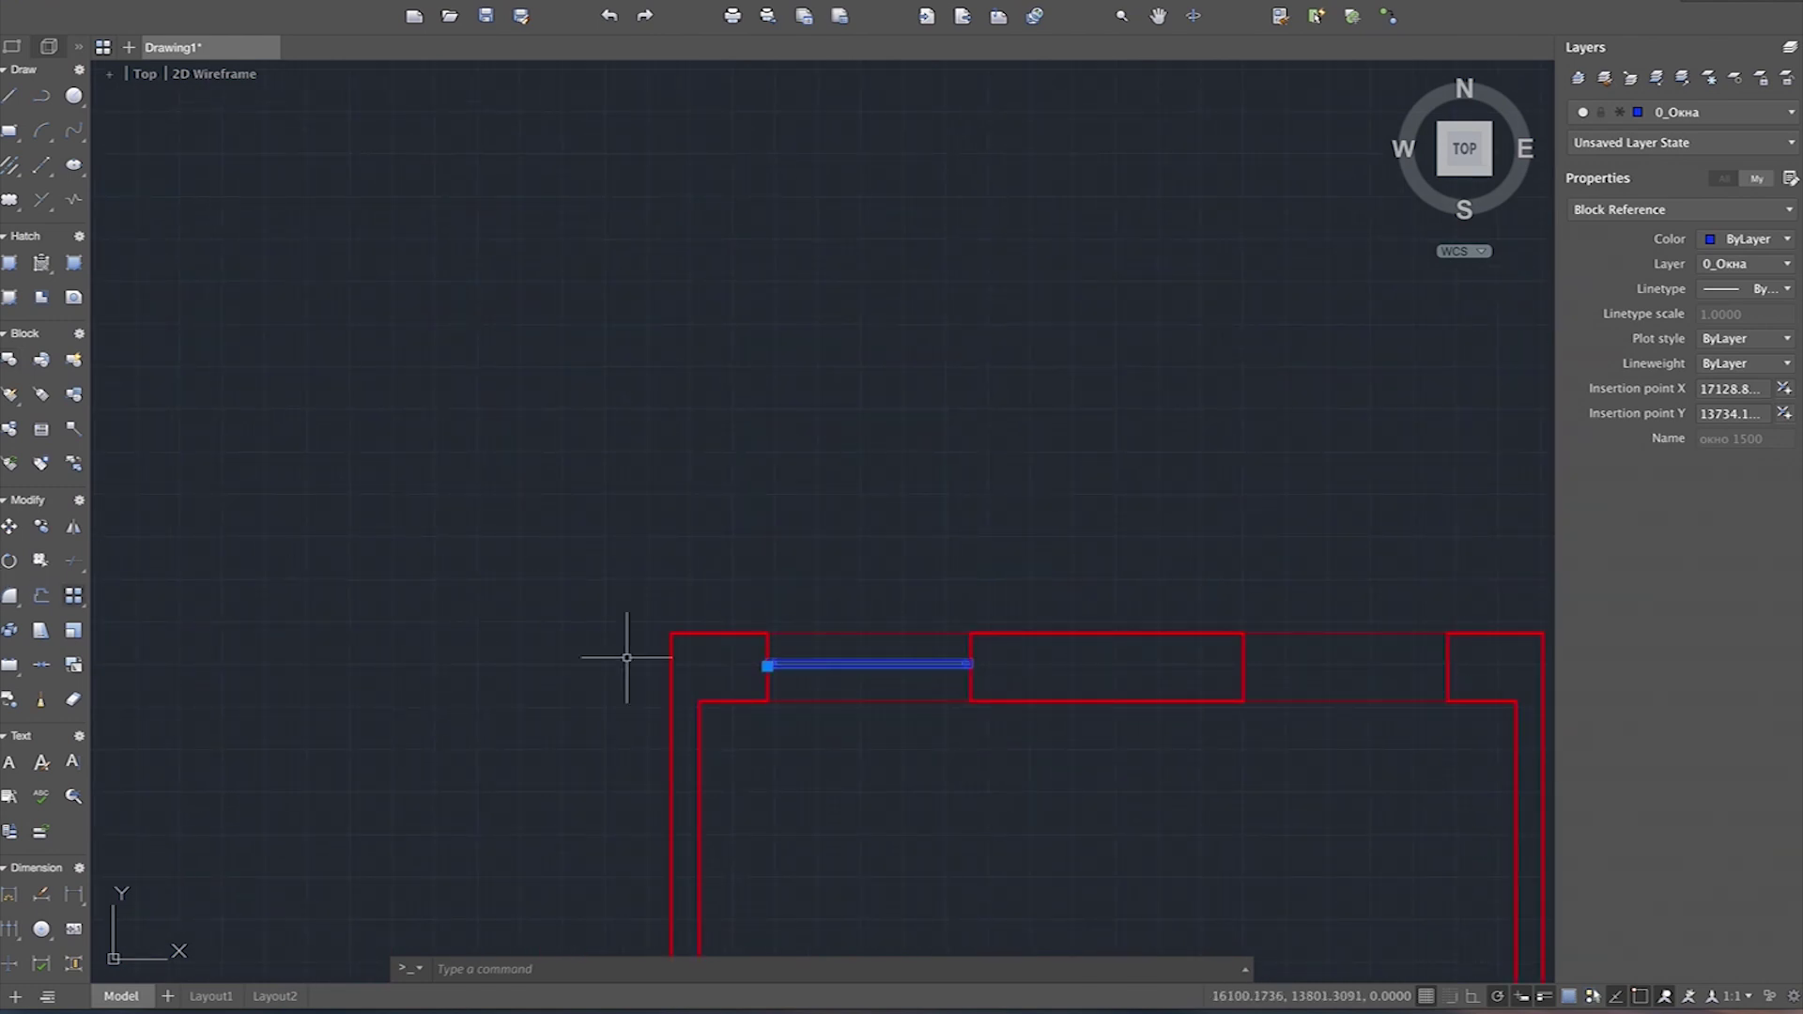
{"action": "key", "text": "Escape"}
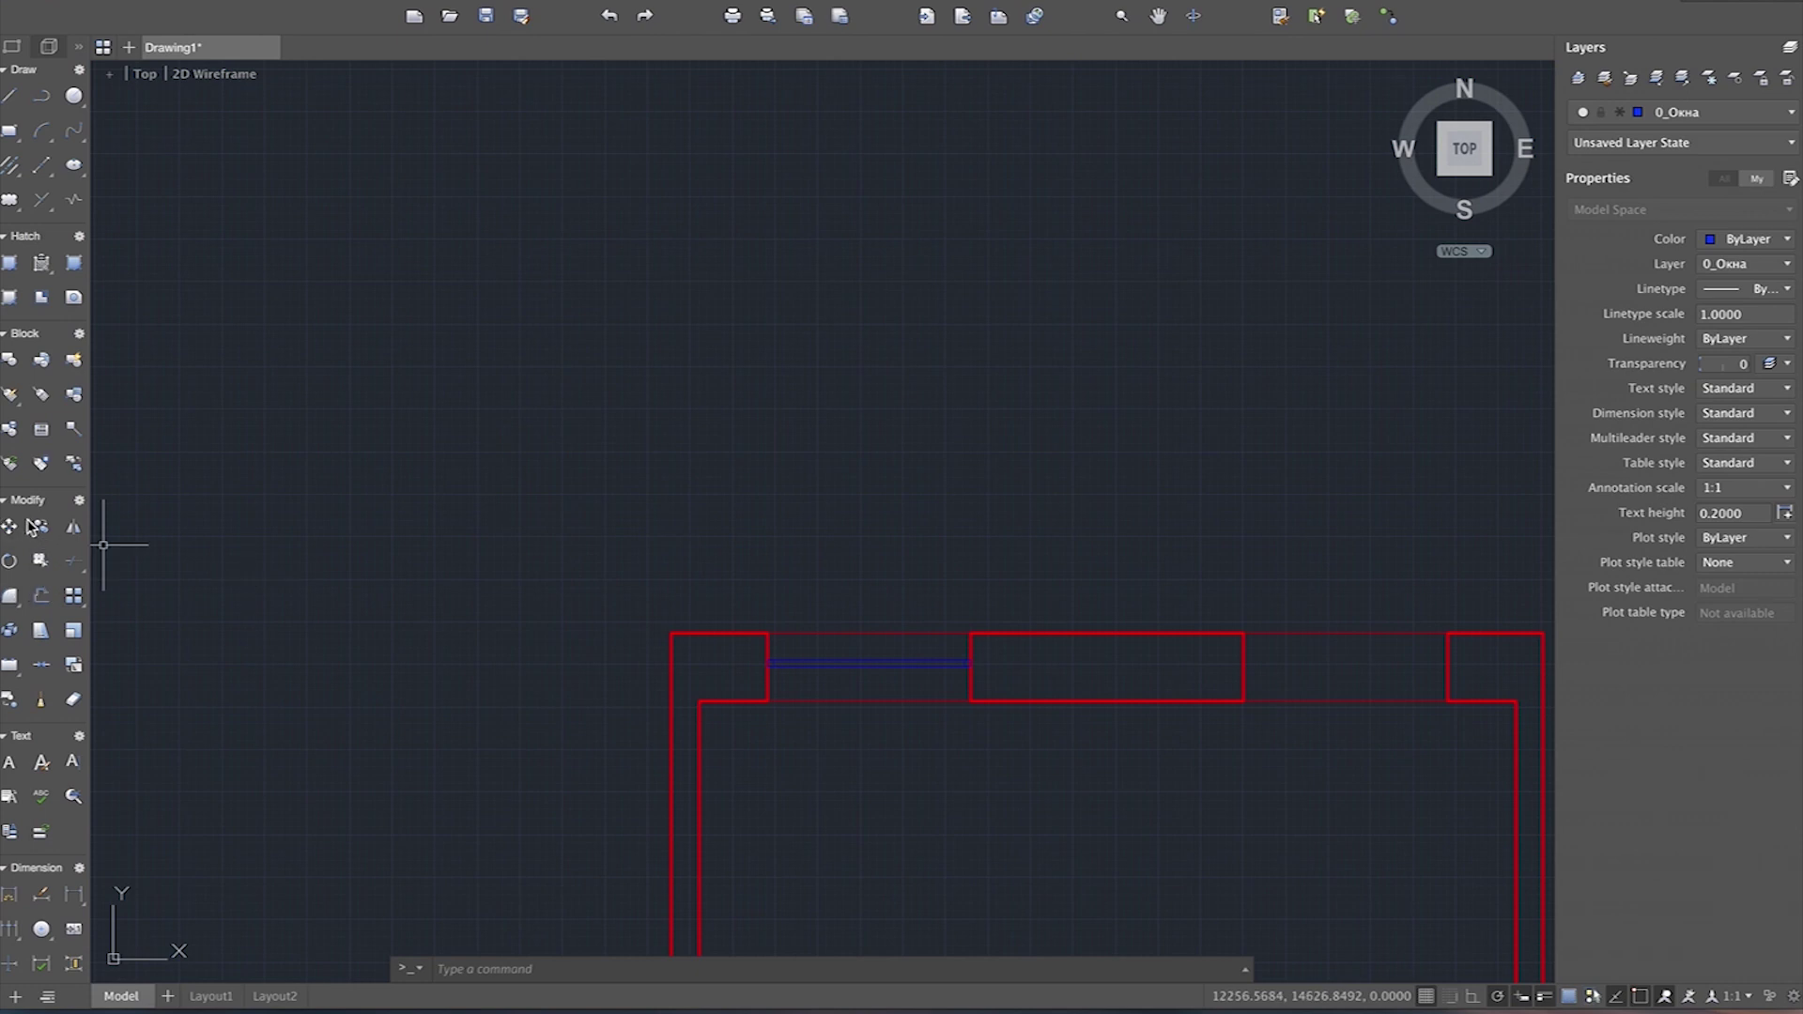
{"action": "left_click", "coordinate": [41, 533]}
{"action": "scroll", "coordinate": [899, 665], "scroll_direction": "up", "scroll_amount": 3}
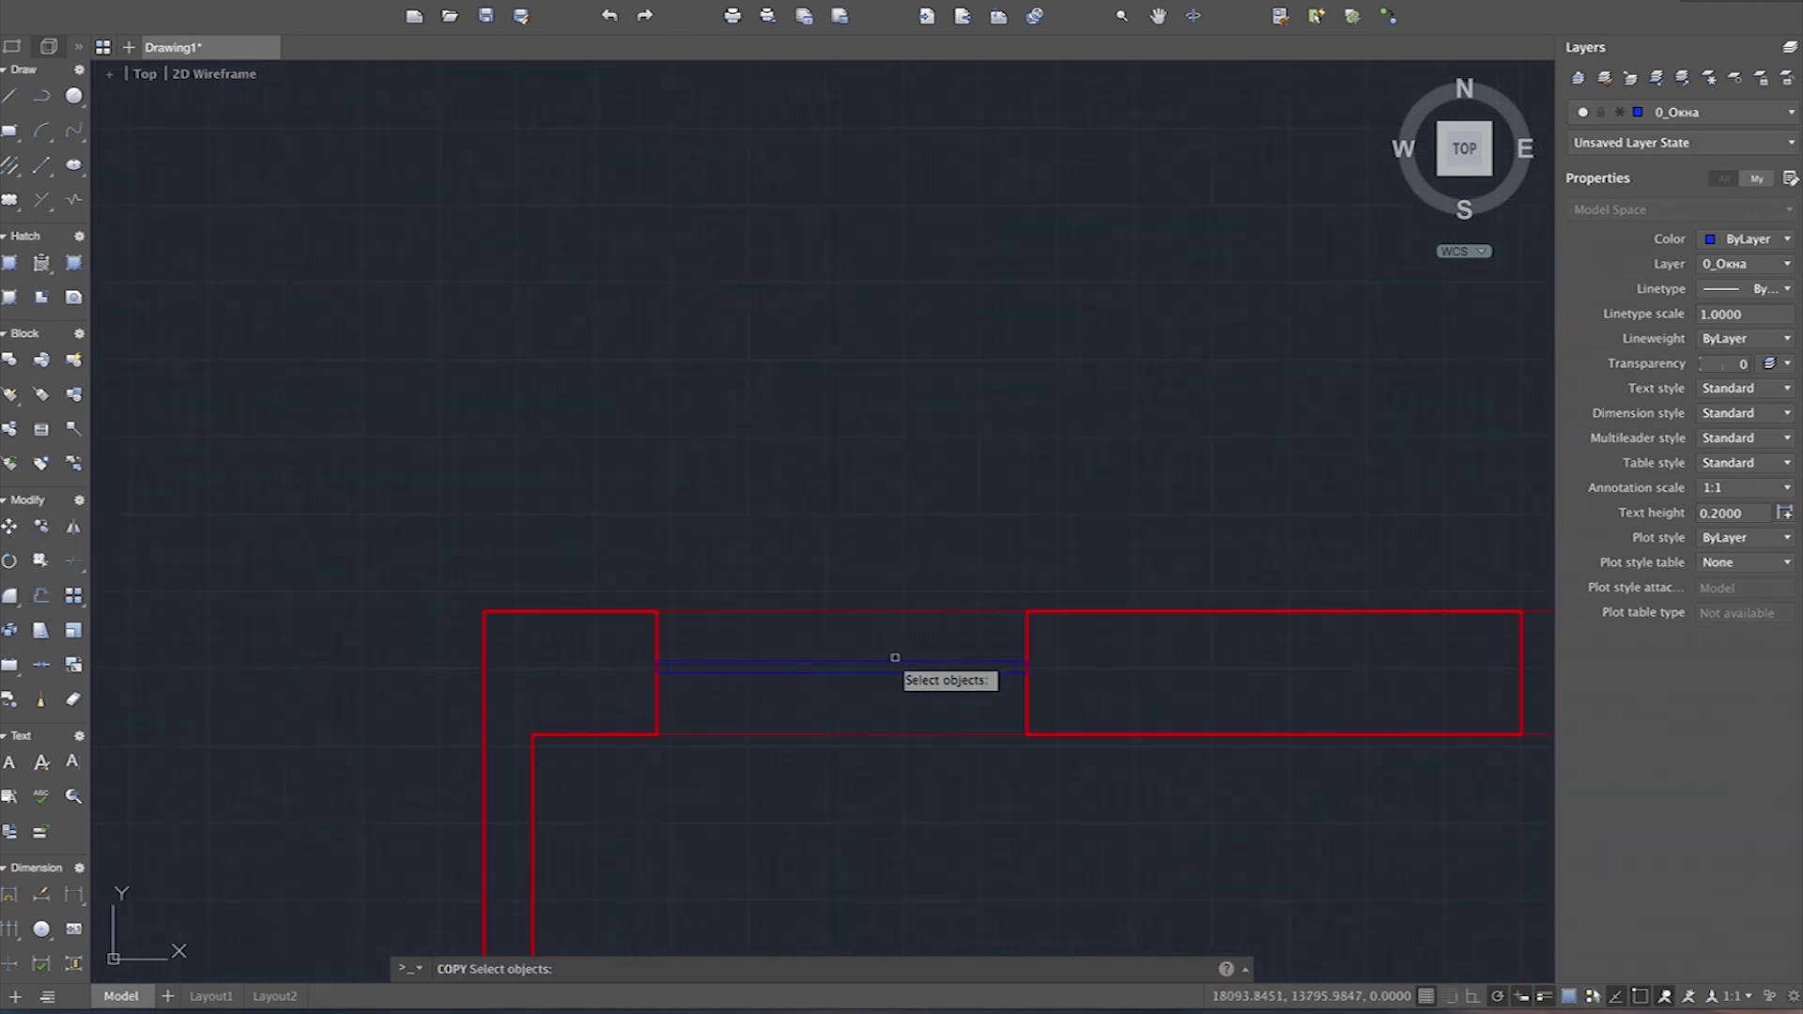
{"action": "left_click", "coordinate": [892, 662]}
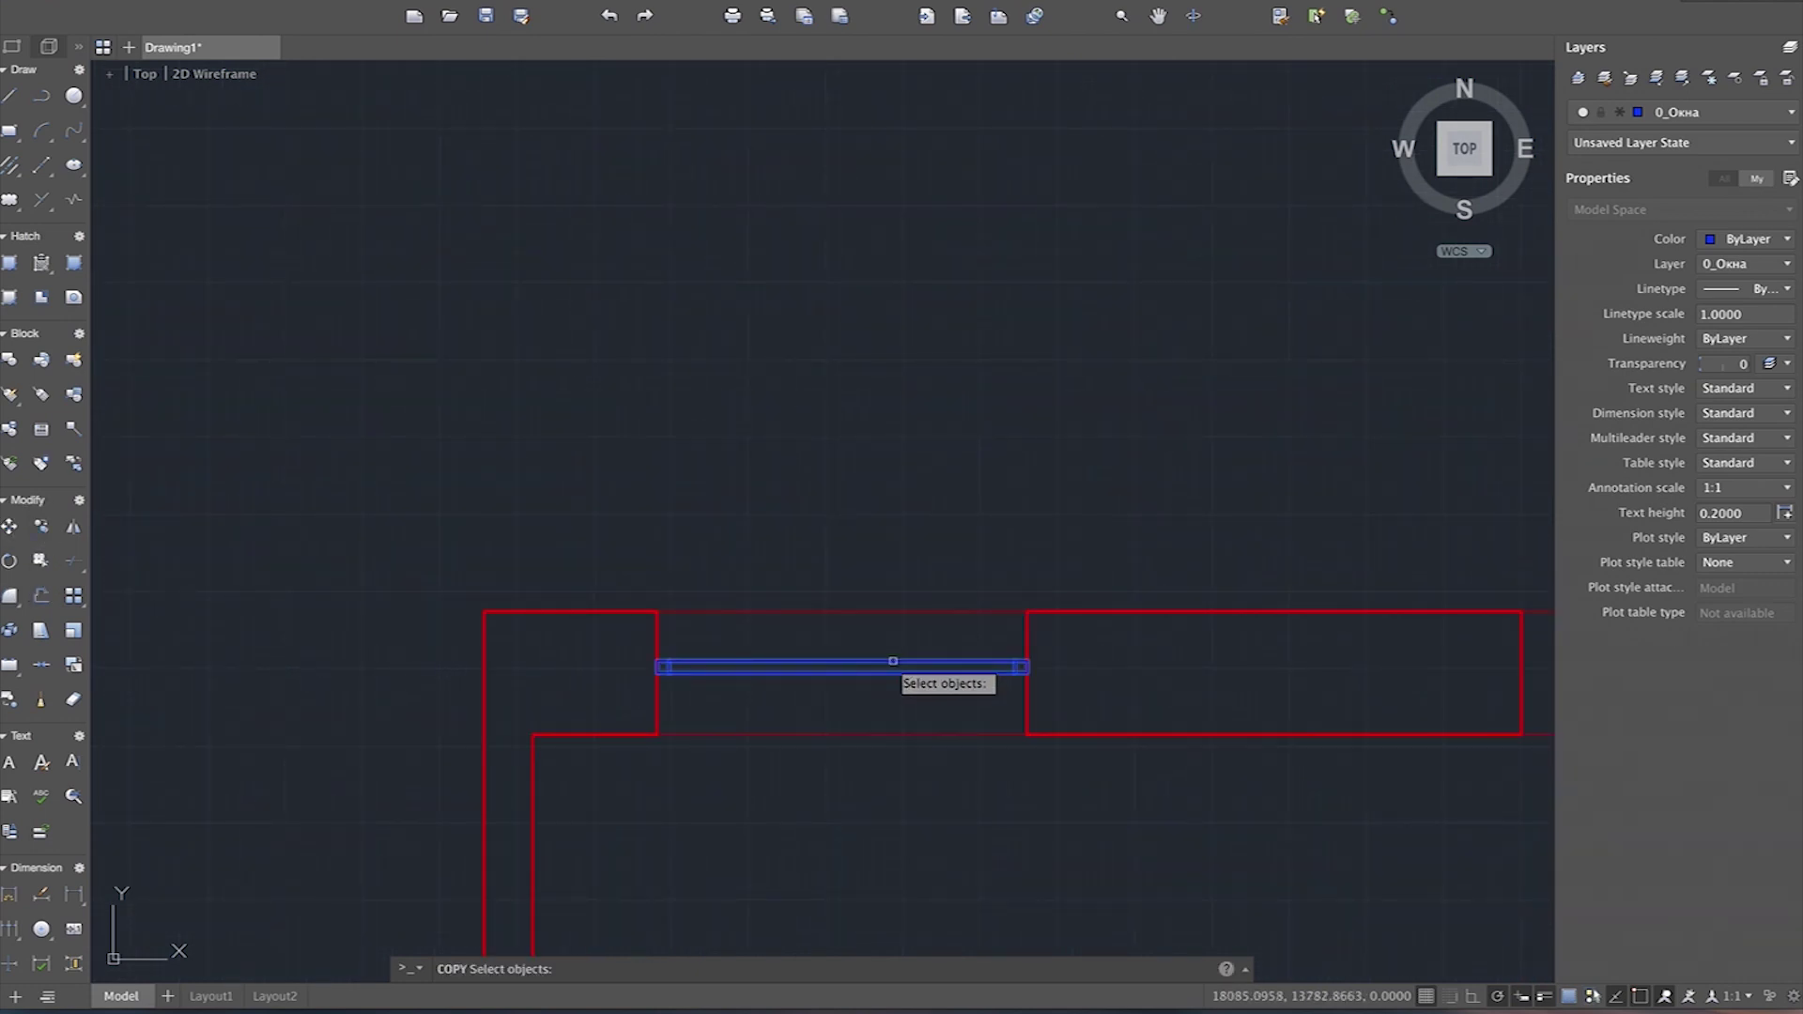
{"action": "key", "text": "Return"}
{"action": "scroll", "coordinate": [657, 671], "scroll_direction": "up", "scroll_amount": 3}
{"action": "scroll", "coordinate": [638, 668], "scroll_direction": "up", "scroll_amount": 2}
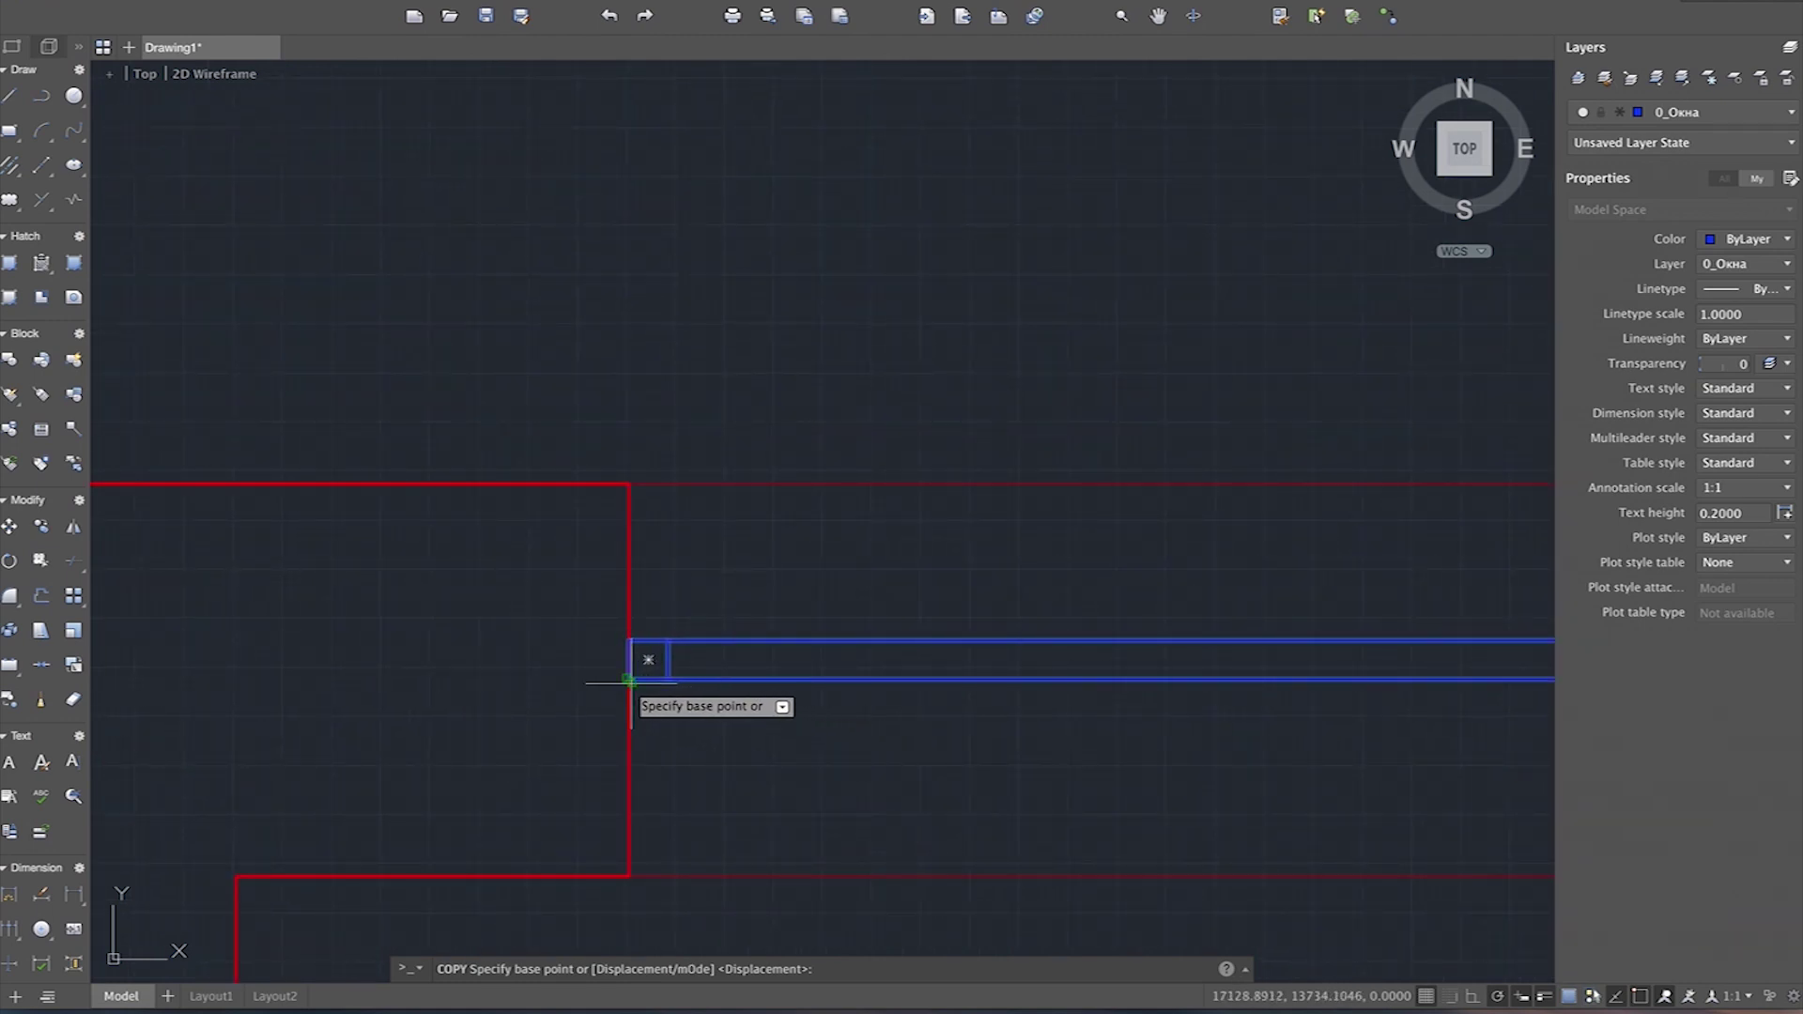
{"action": "left_click", "coordinate": [647, 660]}
{"action": "scroll", "coordinate": [671, 714], "scroll_direction": "down", "scroll_amount": 3}
{"action": "scroll", "coordinate": [667, 710], "scroll_direction": "down", "scroll_amount": 2}
{"action": "scroll", "coordinate": [813, 699], "scroll_direction": "up", "scroll_amount": 2}
{"action": "scroll", "coordinate": [845, 706], "scroll_direction": "up", "scroll_amount": 4}
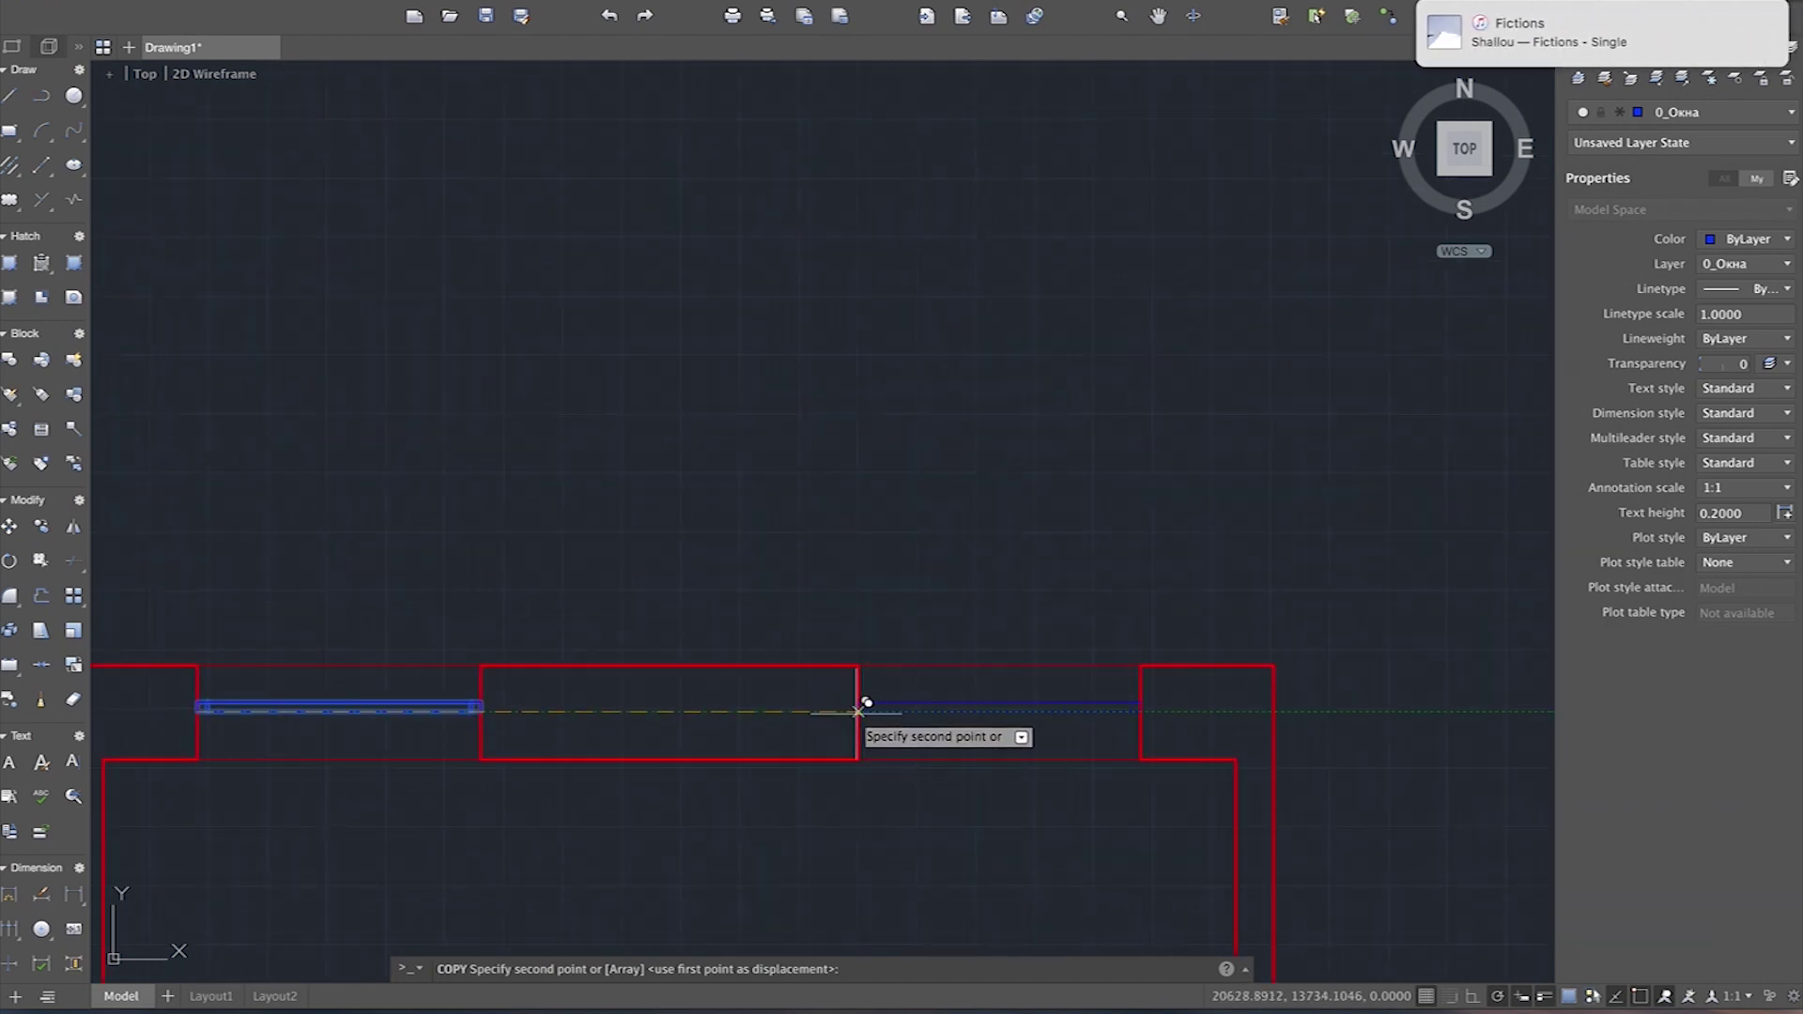
{"action": "left_click", "coordinate": [858, 710]}
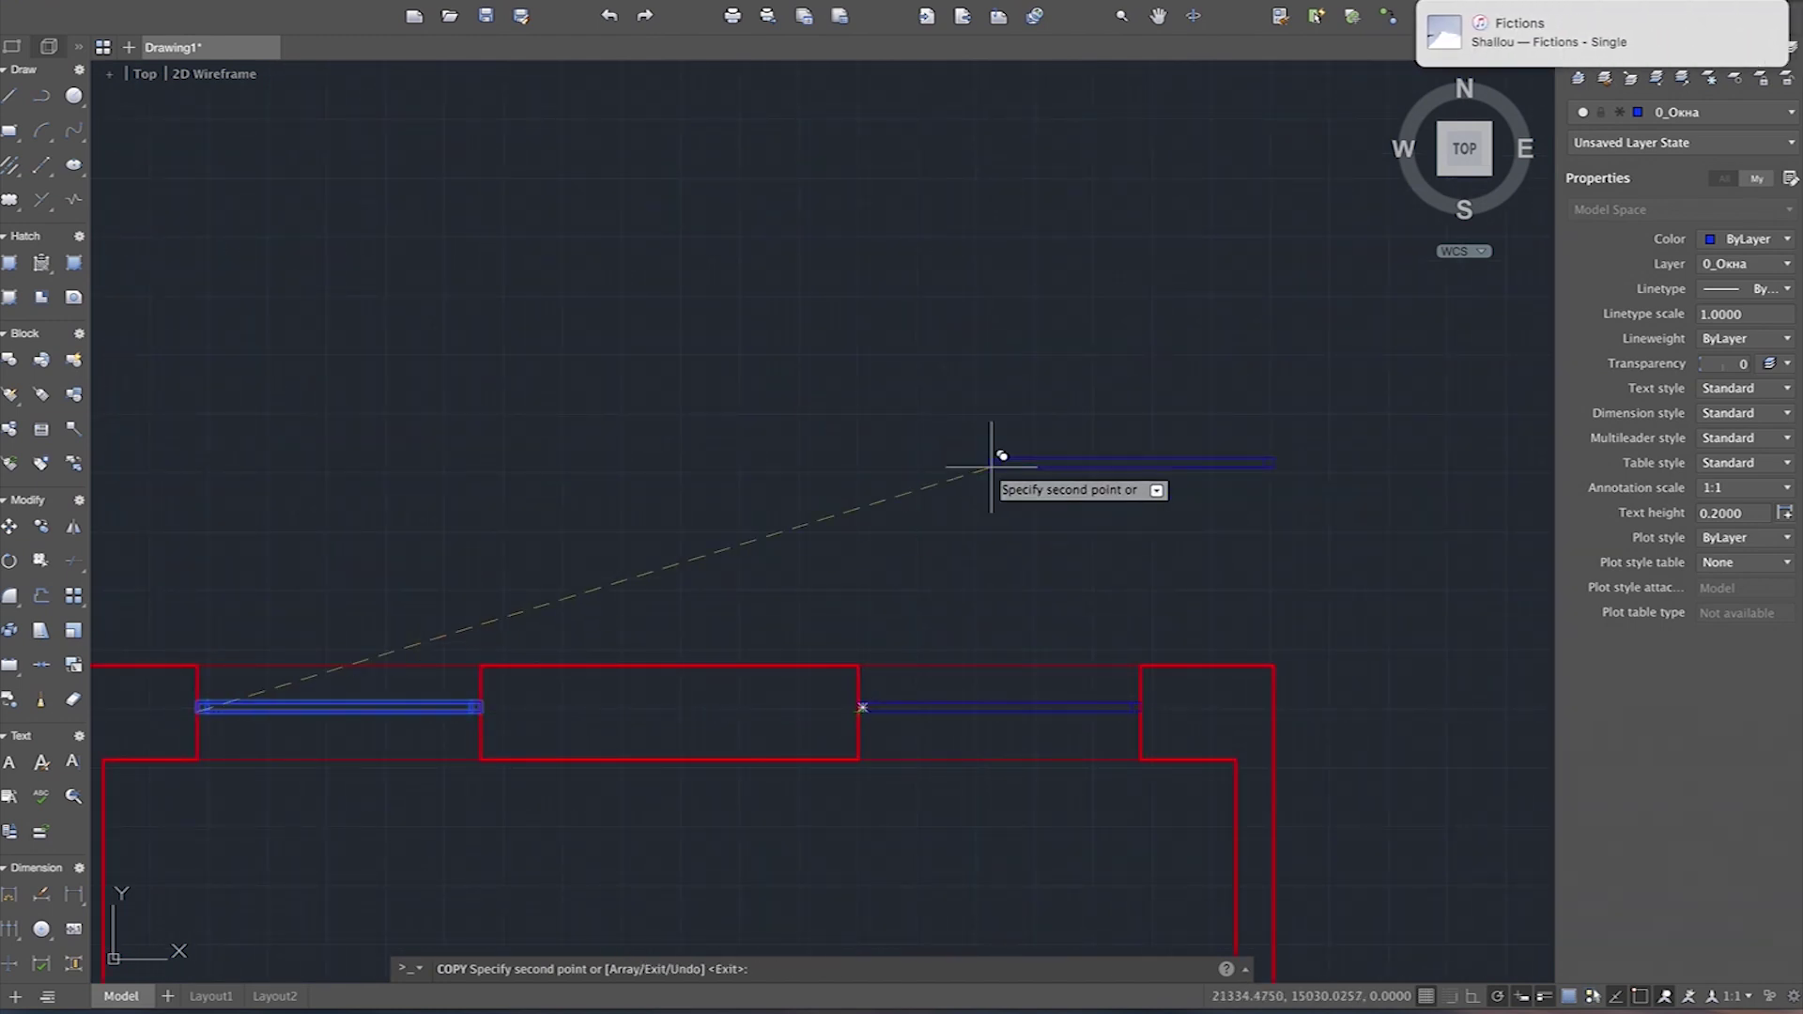
{"action": "key", "text": "Return"}
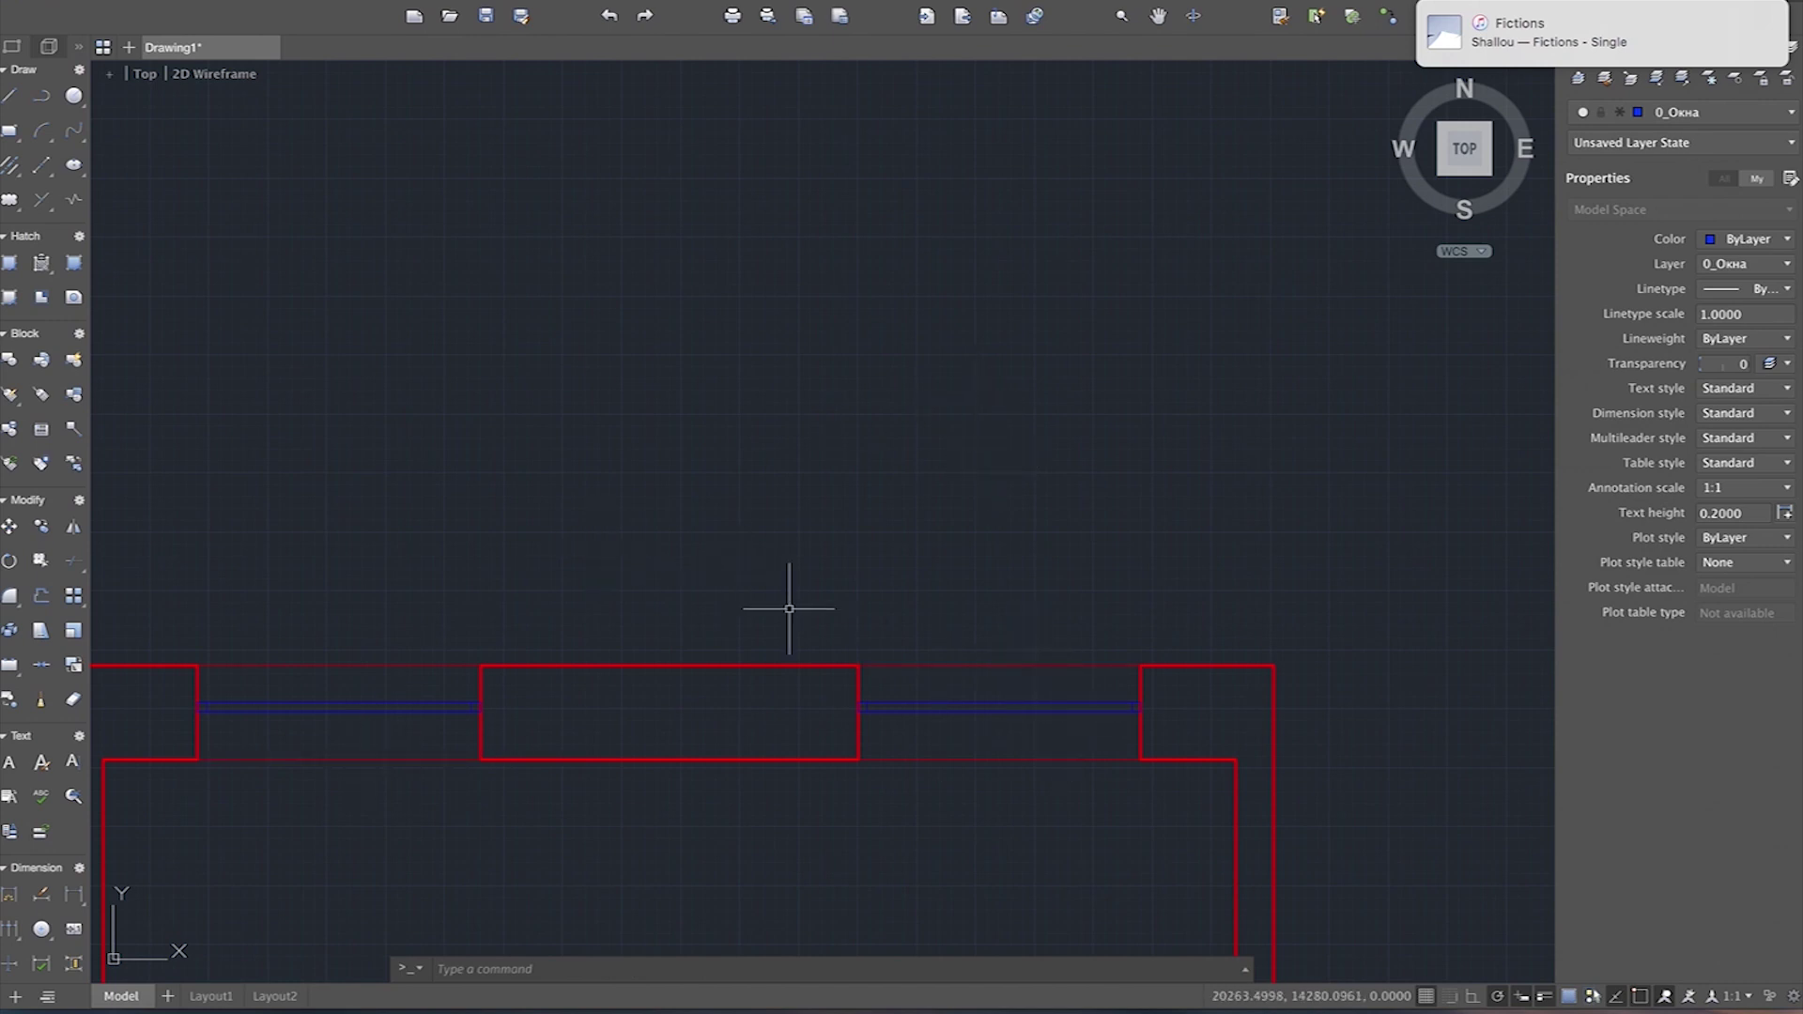
{"action": "scroll", "coordinate": [623, 586], "scroll_direction": "down", "scroll_amount": 5}
{"action": "scroll", "coordinate": [623, 592], "scroll_direction": "down", "scroll_amount": 4}
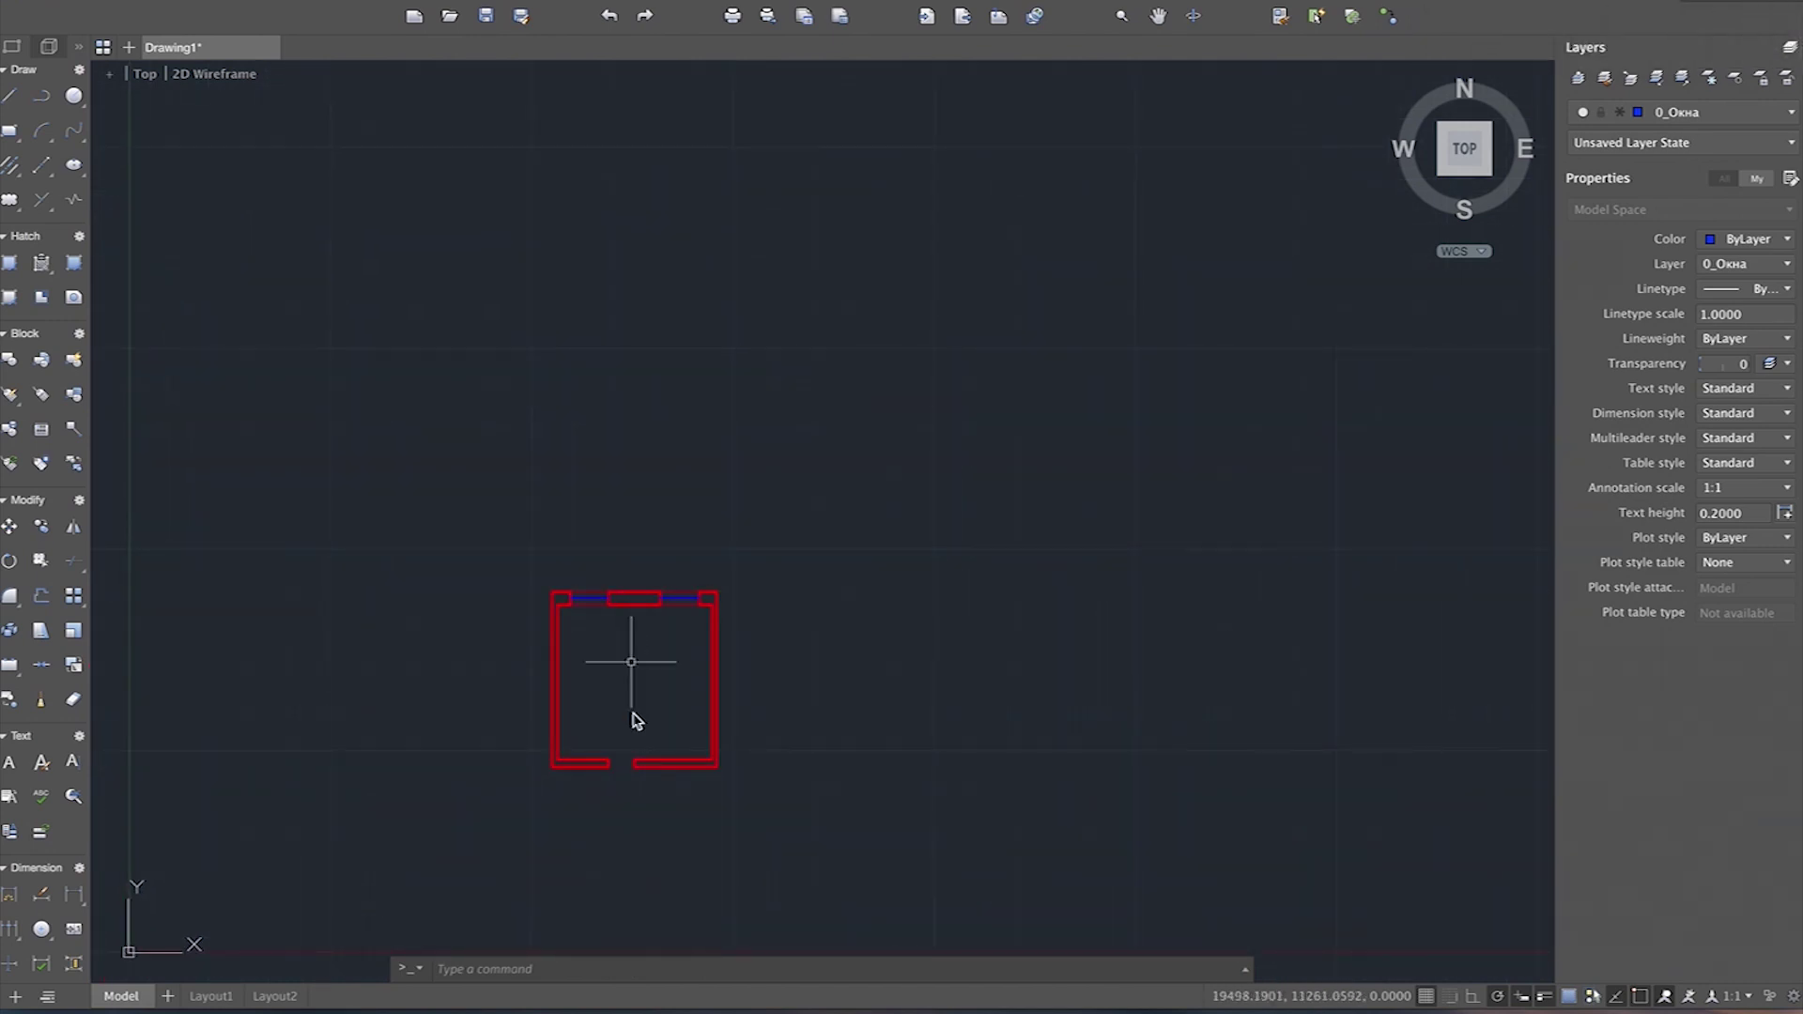
{"action": "scroll", "coordinate": [590, 768], "scroll_direction": "up", "scroll_amount": 7}
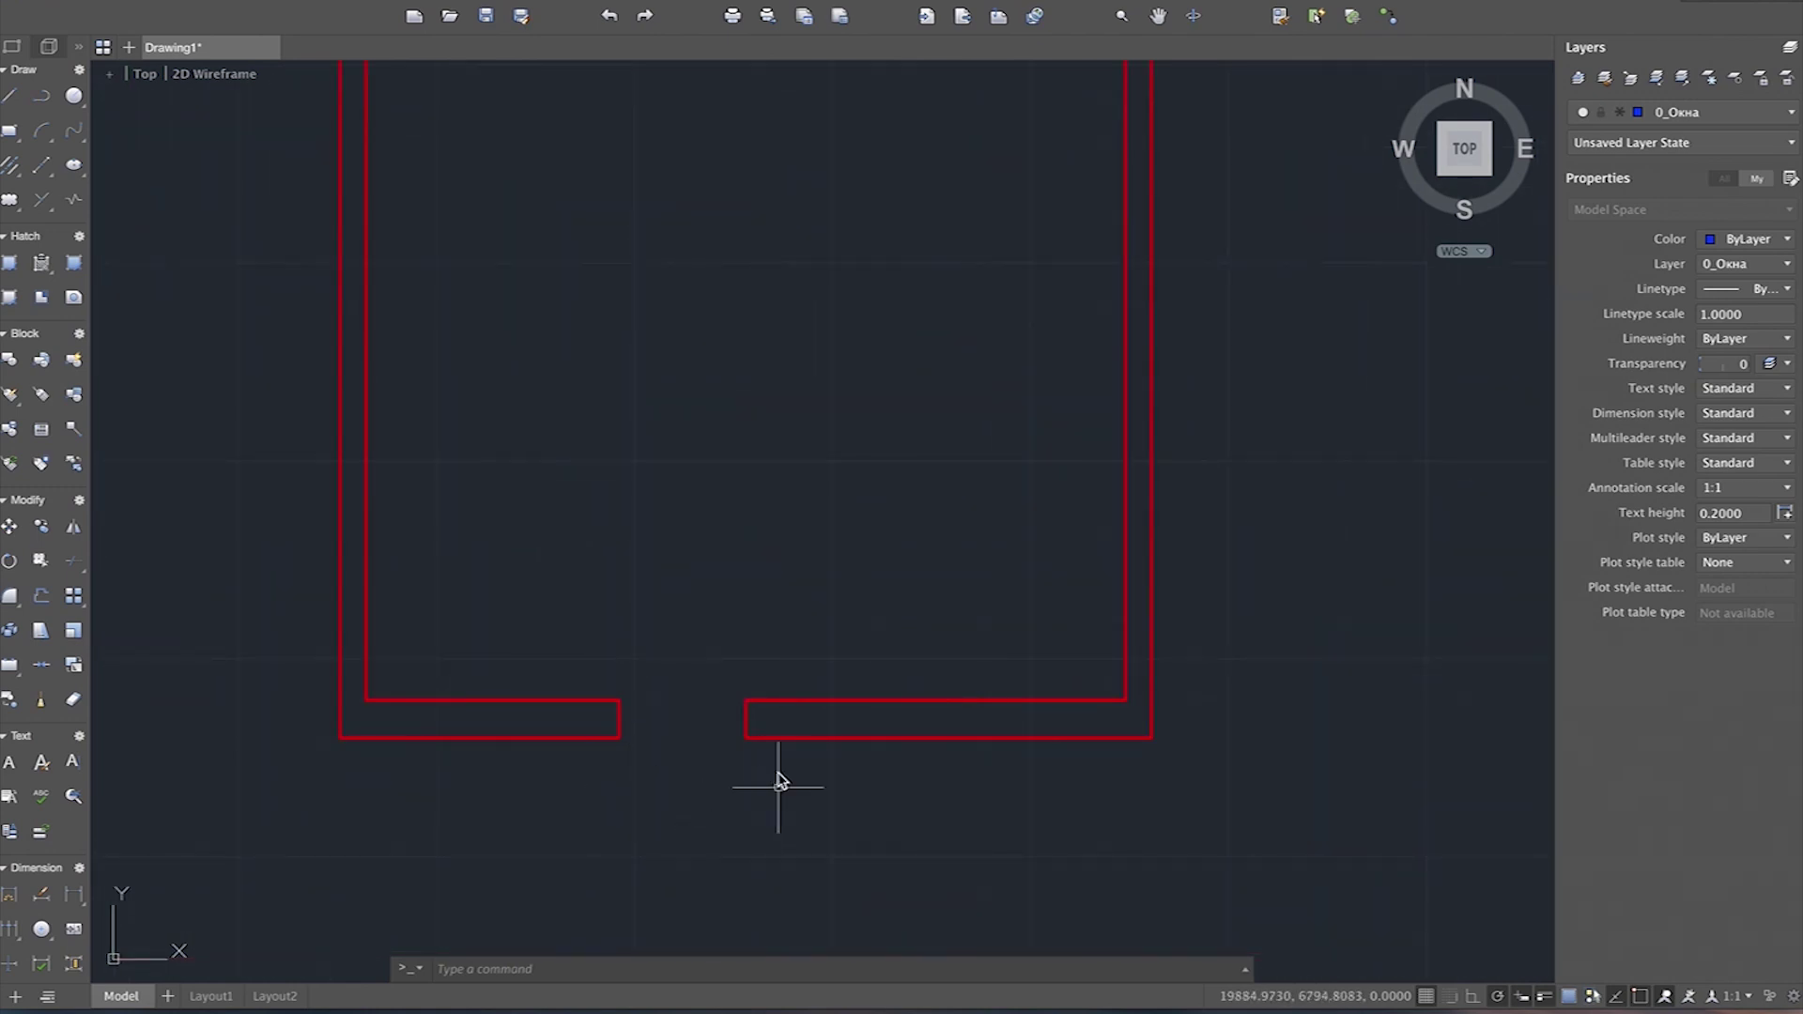
{"action": "scroll", "coordinate": [656, 727], "scroll_direction": "down", "scroll_amount": 3}
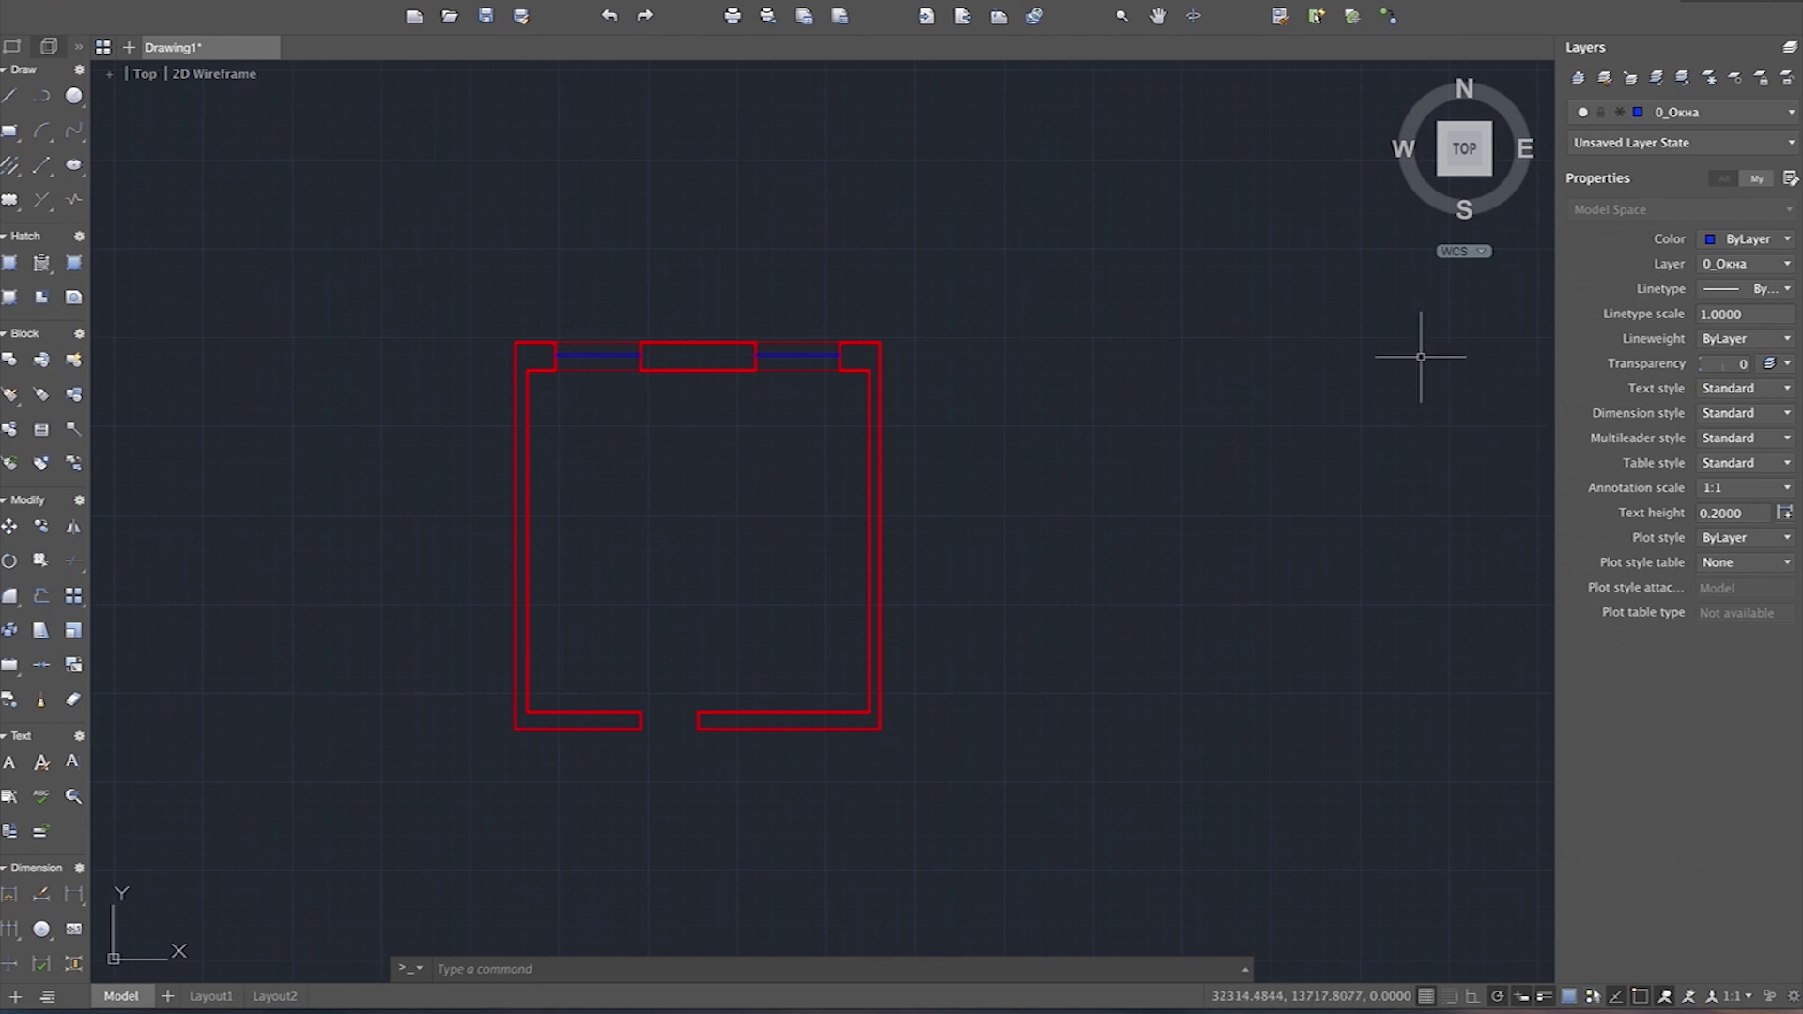
Step: Create a yellow layer named 0_Перегородки with a 0.25 mm lineweight
{"action": "left_click", "coordinate": [1792, 51]}
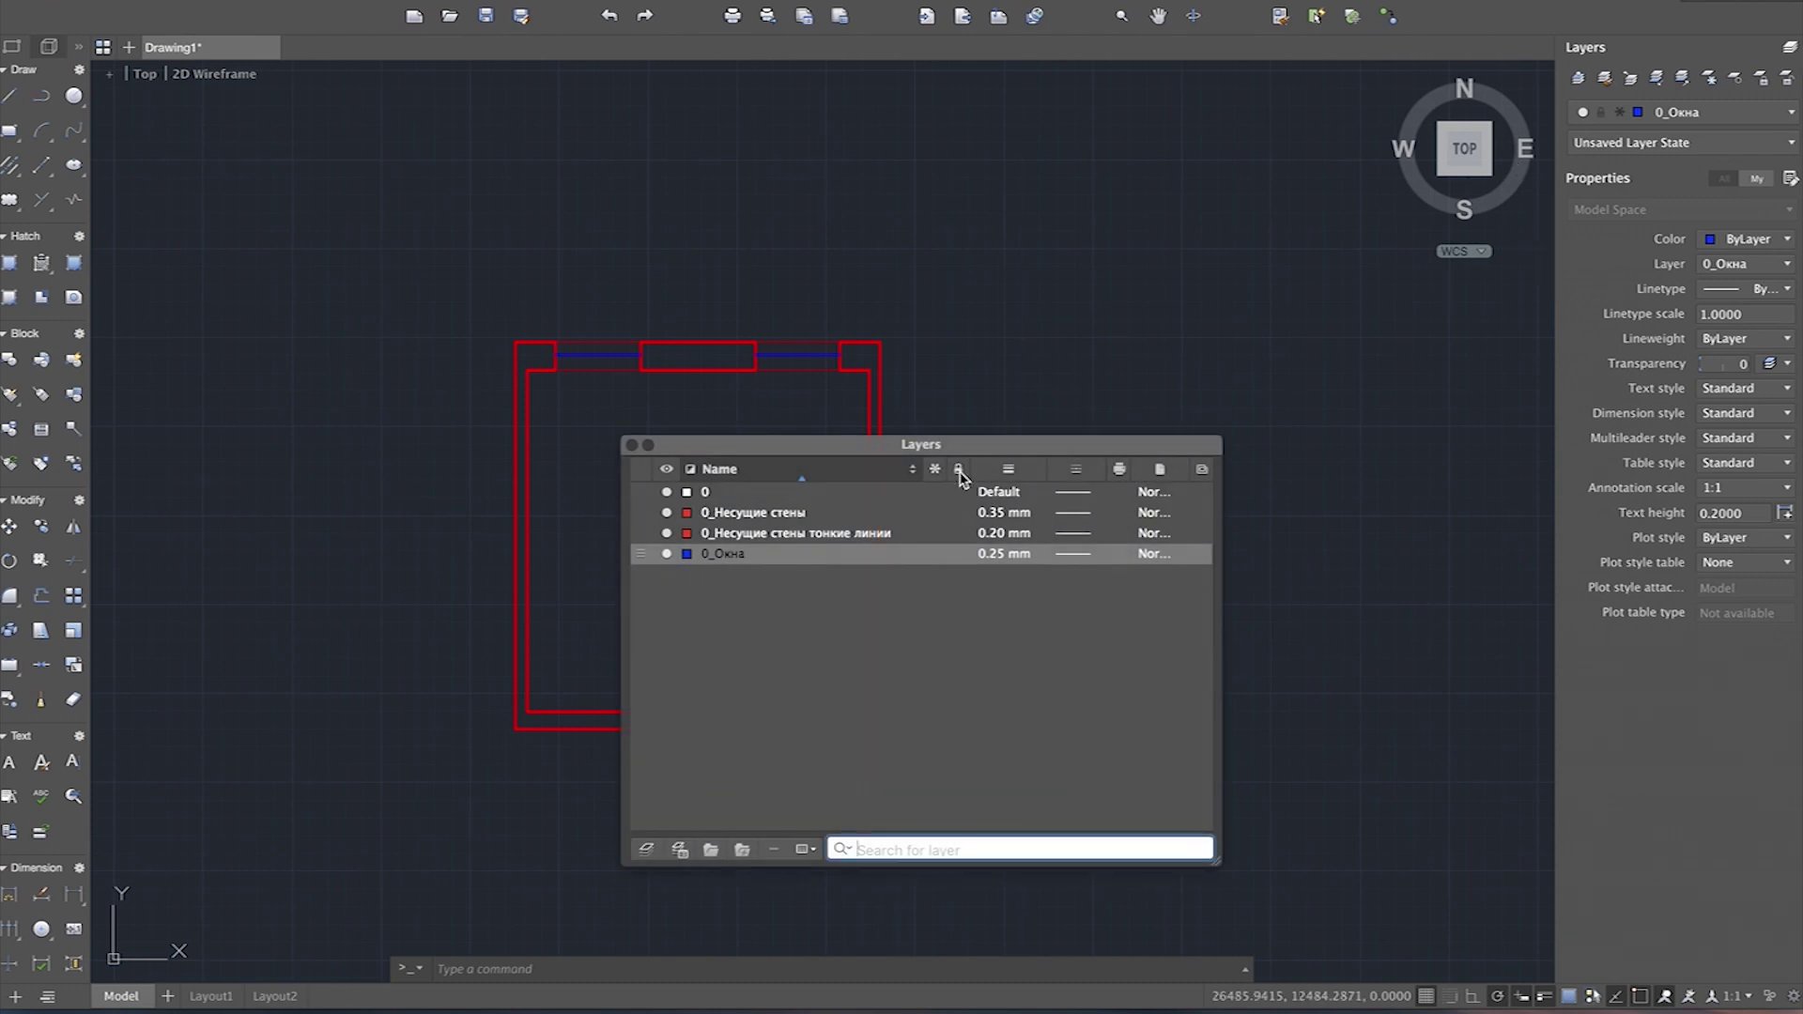
{"action": "left_click", "coordinate": [646, 849]}
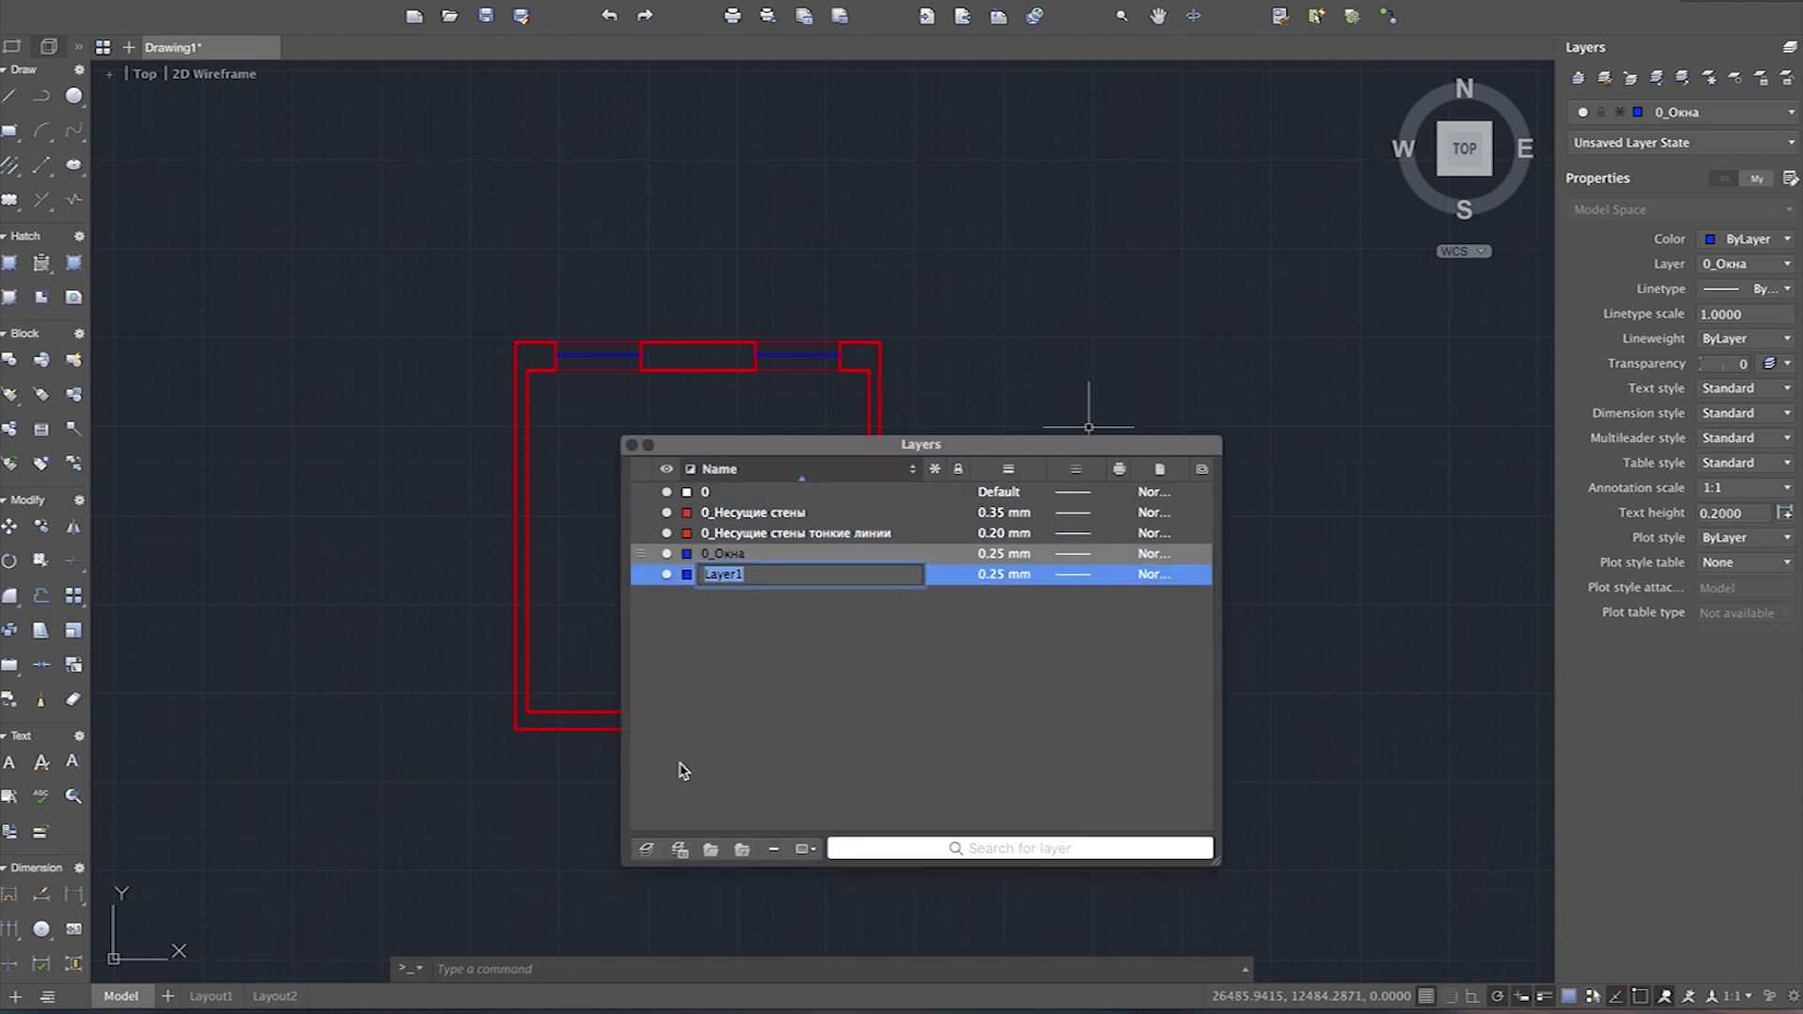
{"action": "type", "text": "0"}
{"action": "key", "text": "BackSpace"}
{"action": "type", "text": "Перегородки"}
{"action": "left_click", "coordinate": [748, 646]}
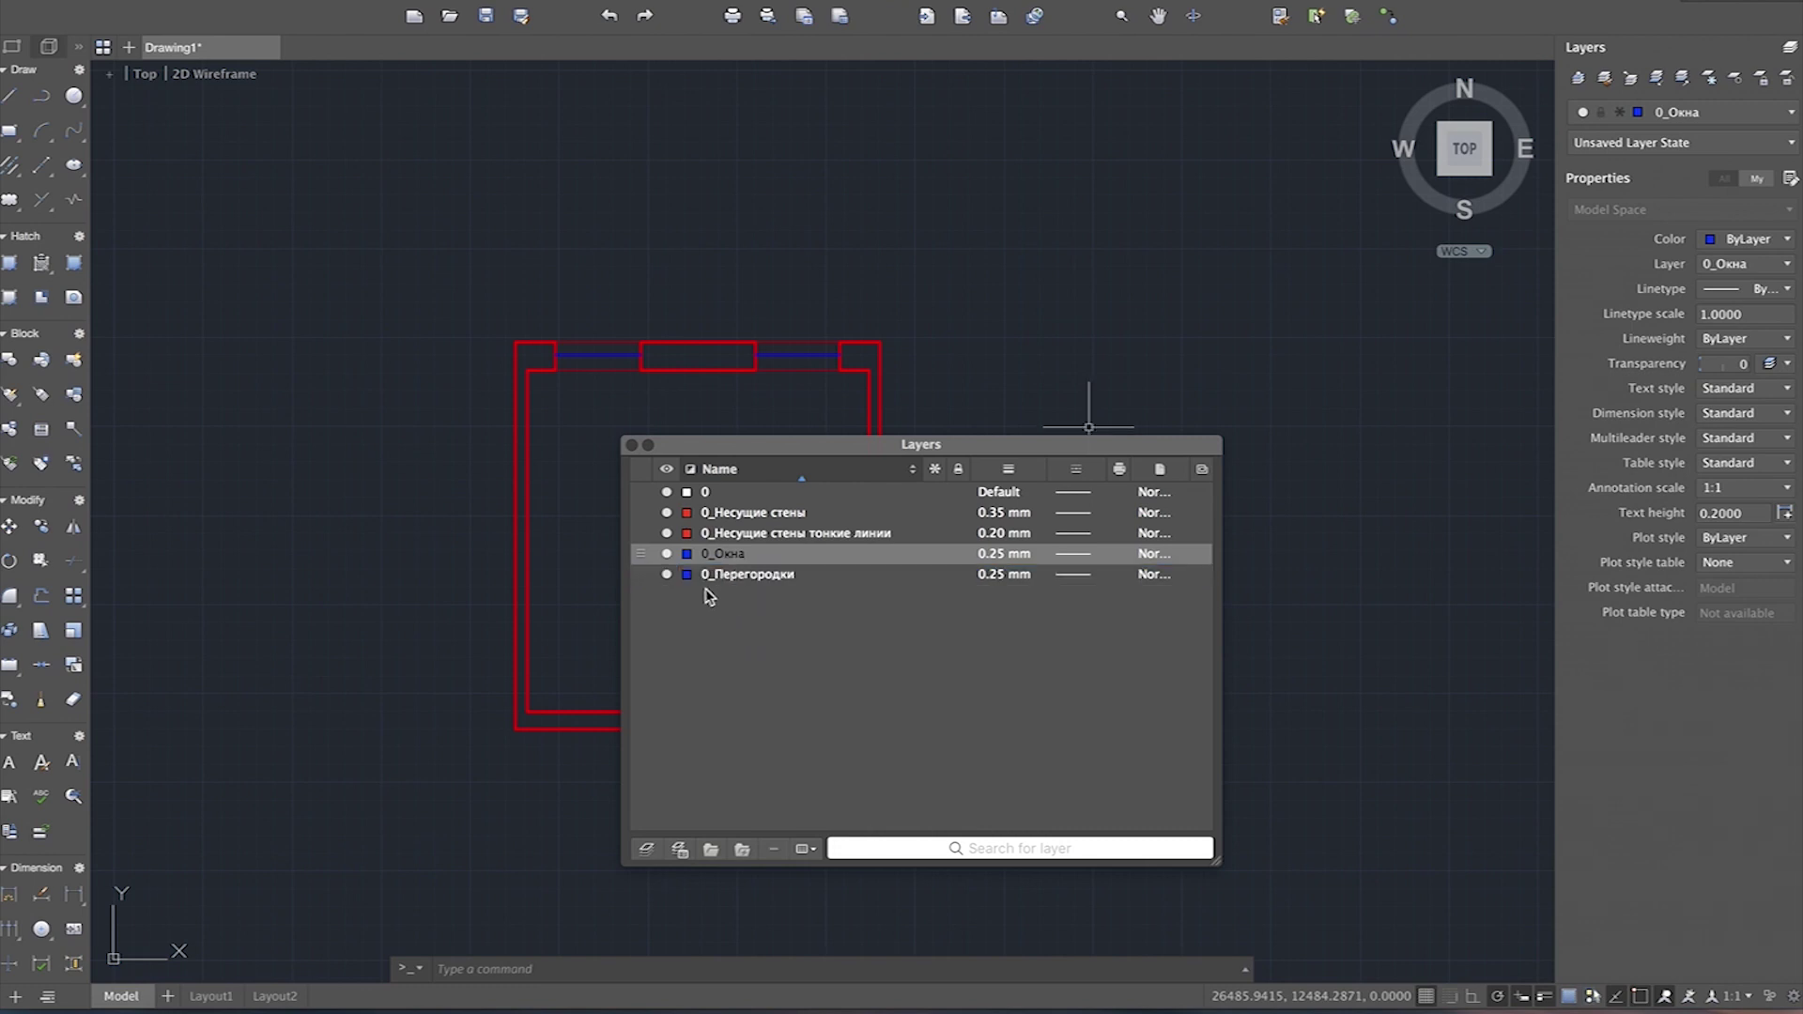
{"action": "left_click", "coordinate": [687, 573]}
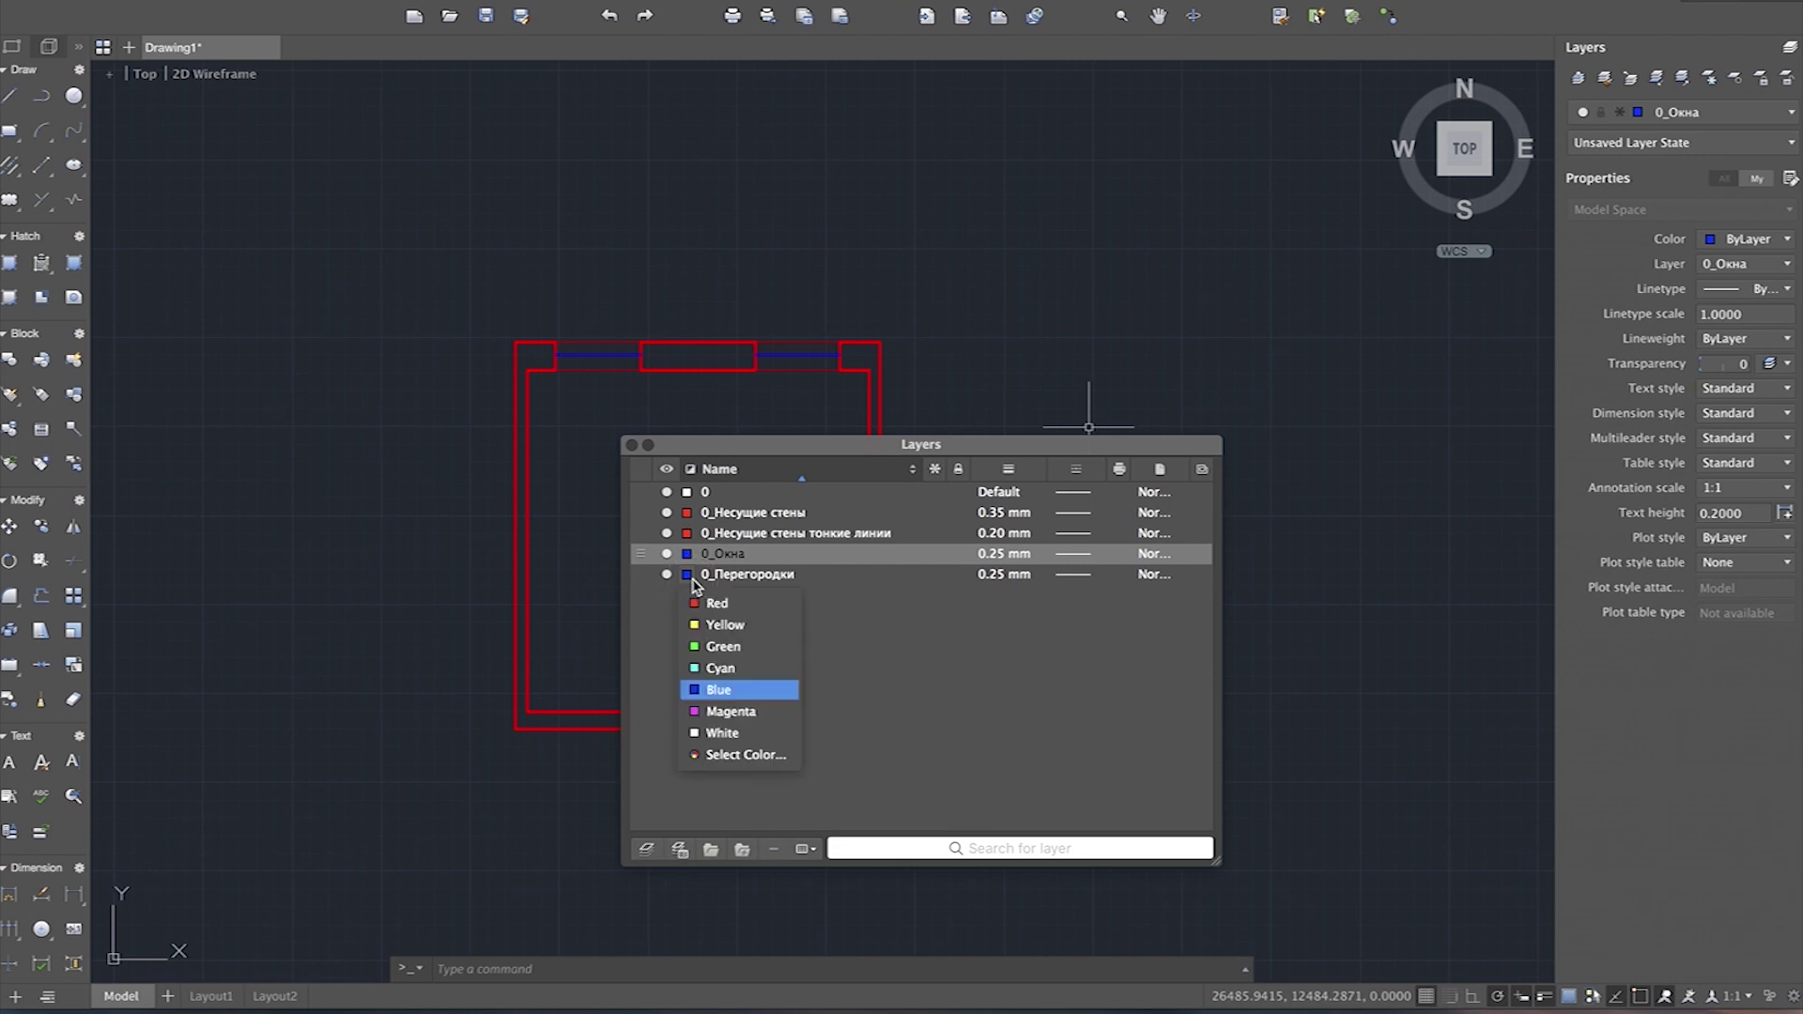
{"action": "left_click", "coordinate": [723, 625]}
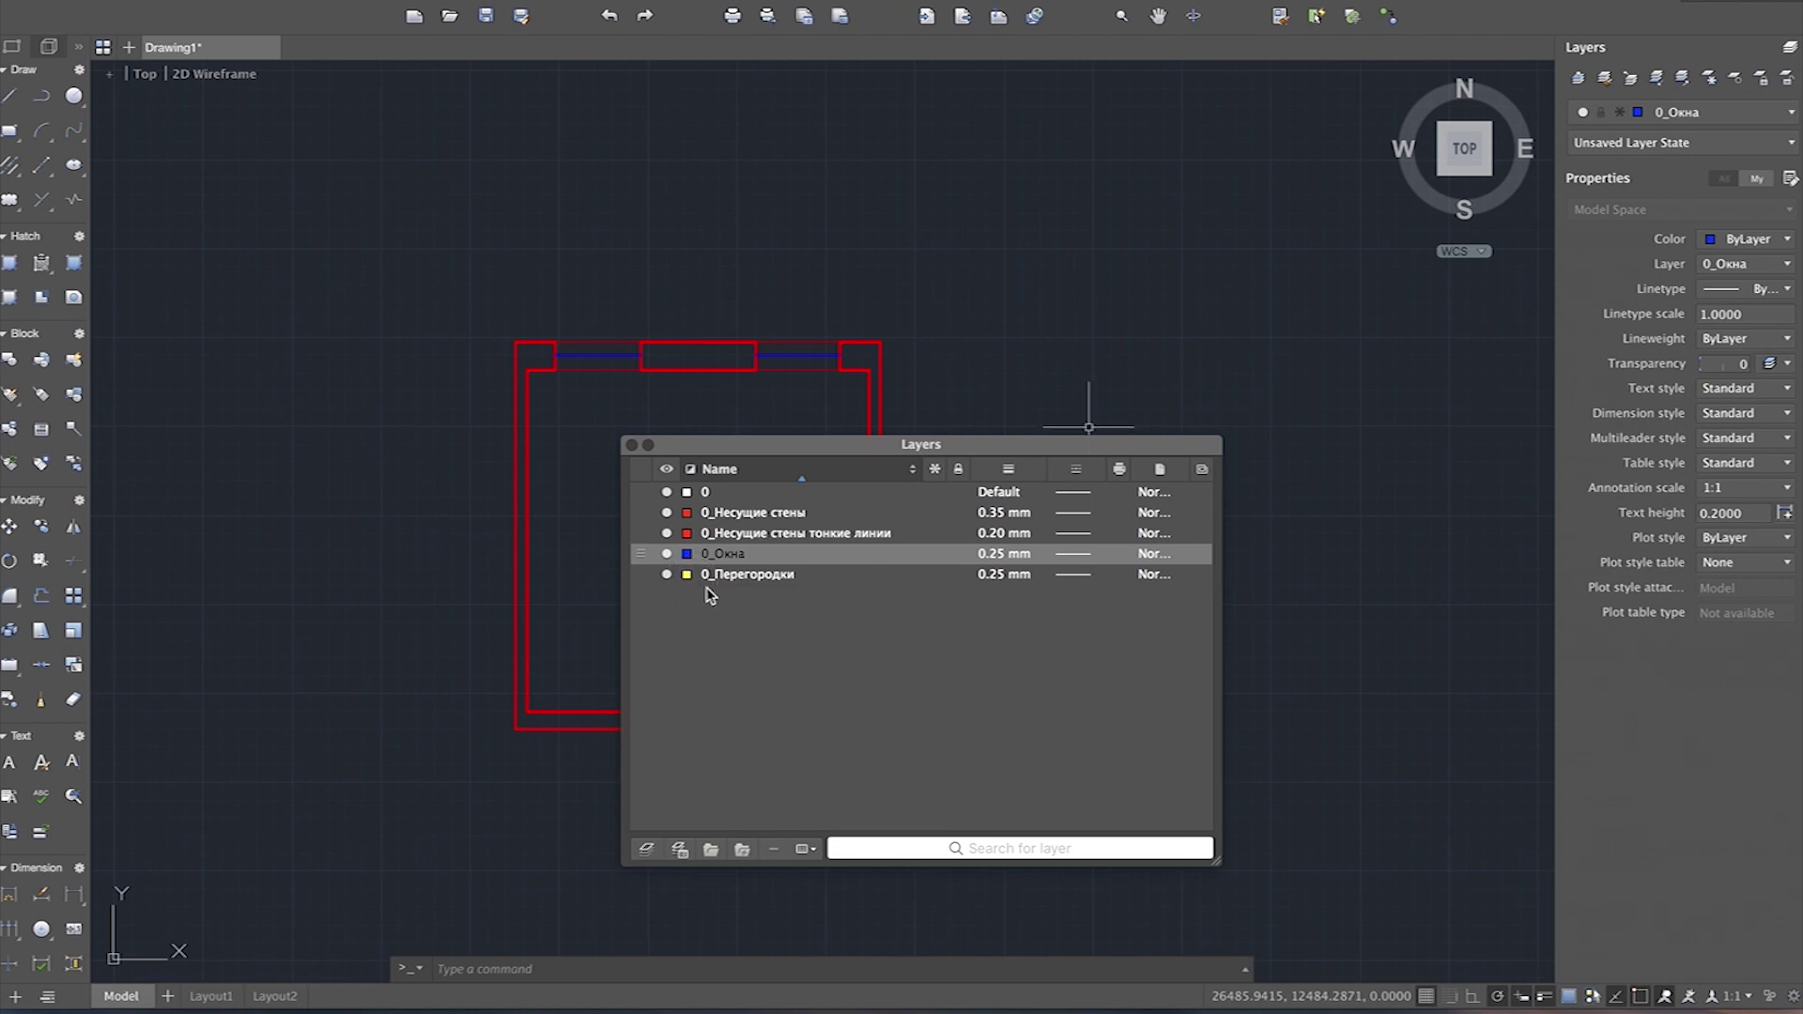
{"action": "left_click", "coordinate": [1020, 582]}
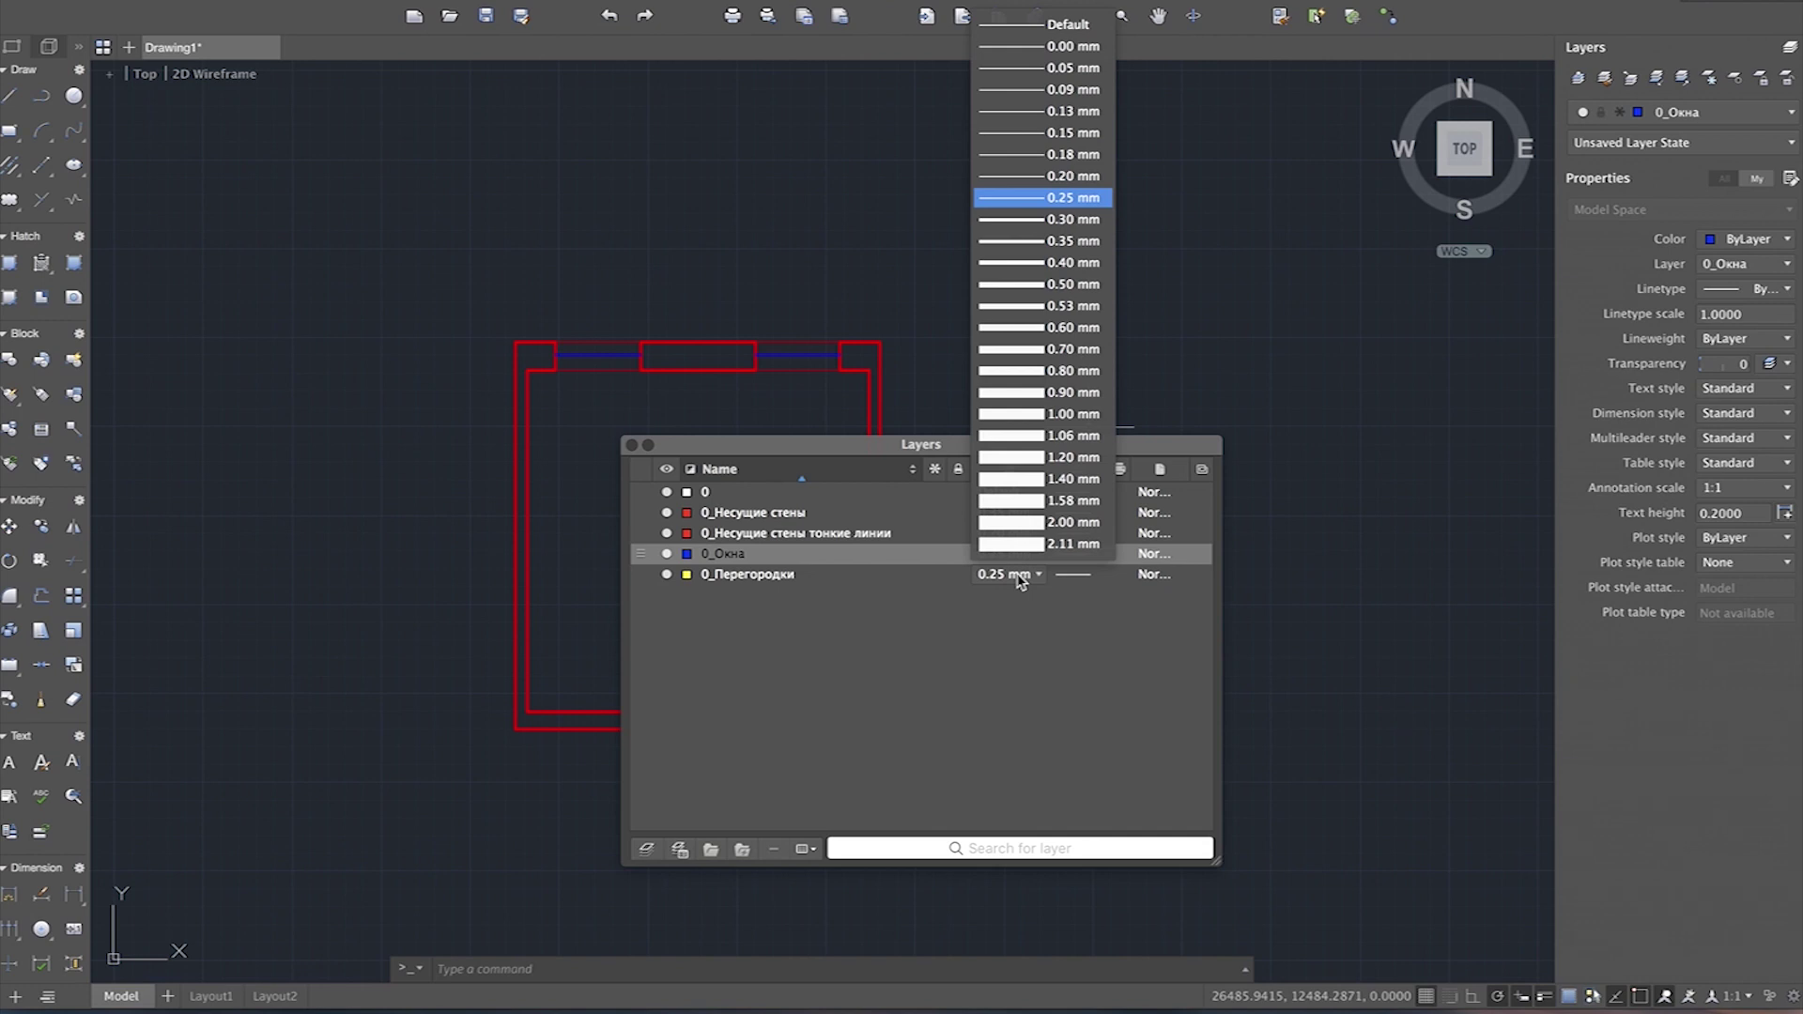
{"action": "left_click", "coordinate": [985, 624]}
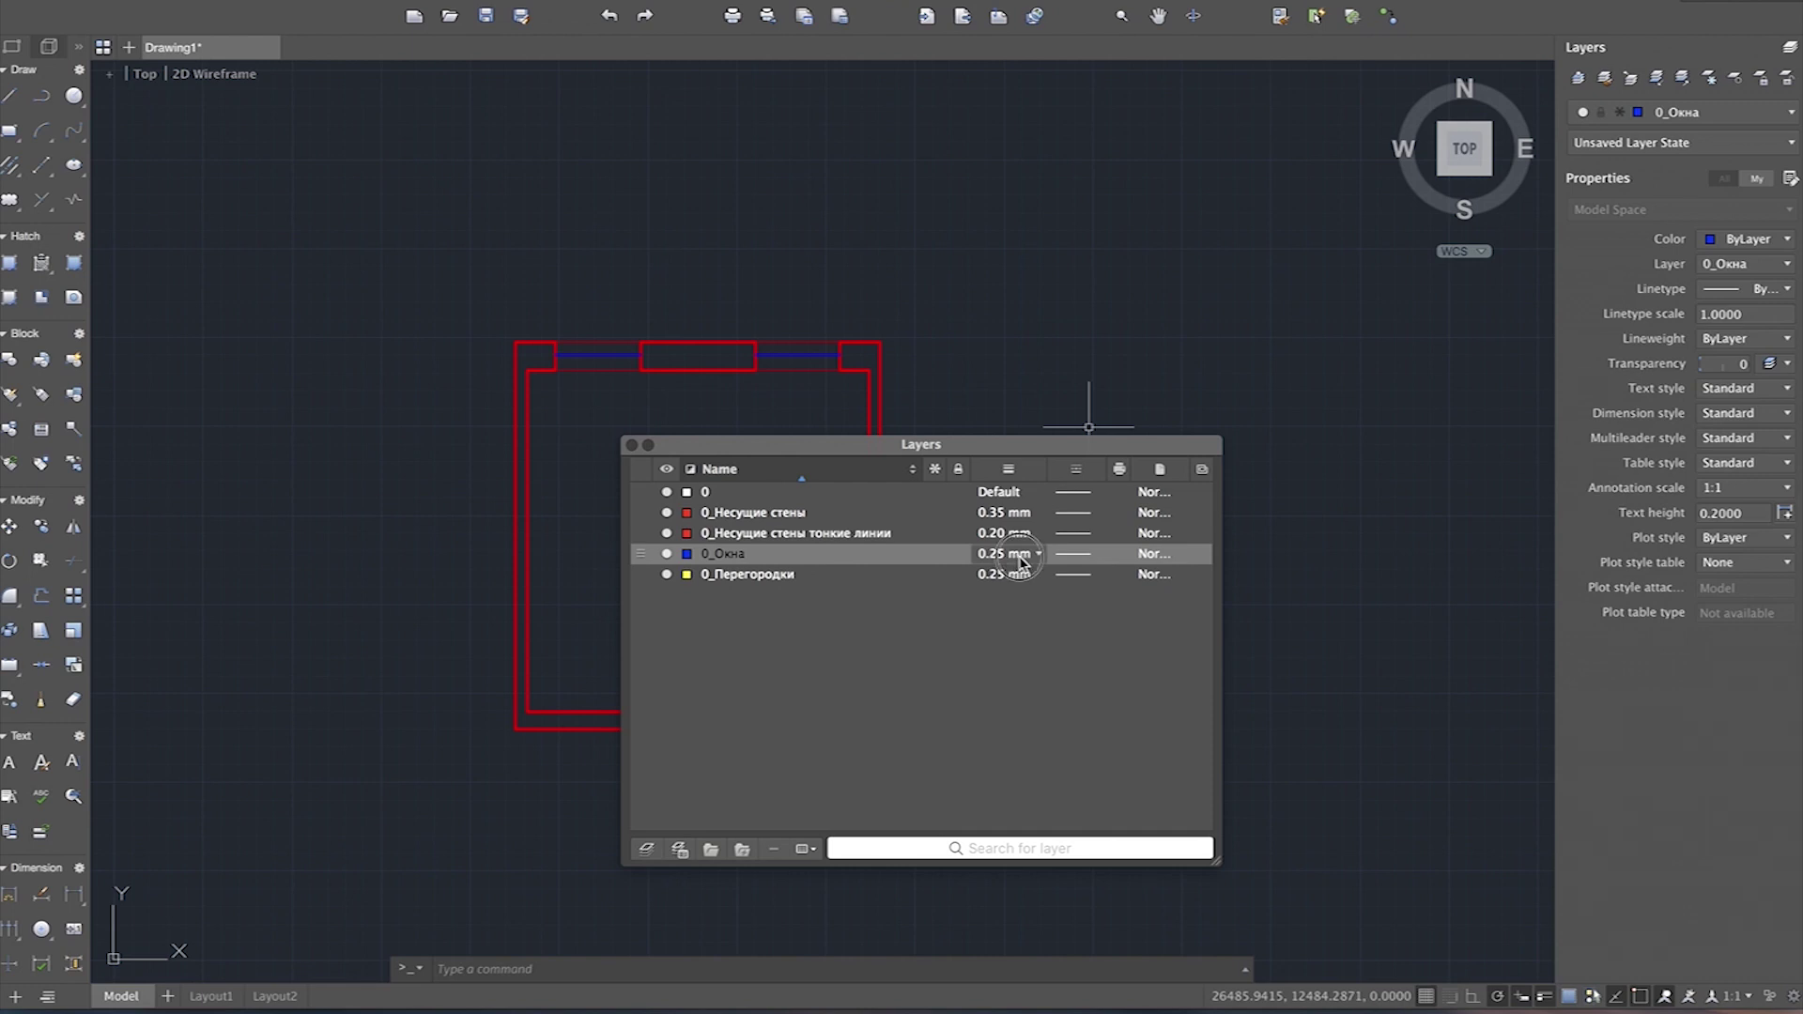
Step: Reduce the 0_Окна layer's lineweight to 0.20 mm
{"action": "left_click", "coordinate": [1022, 556]}
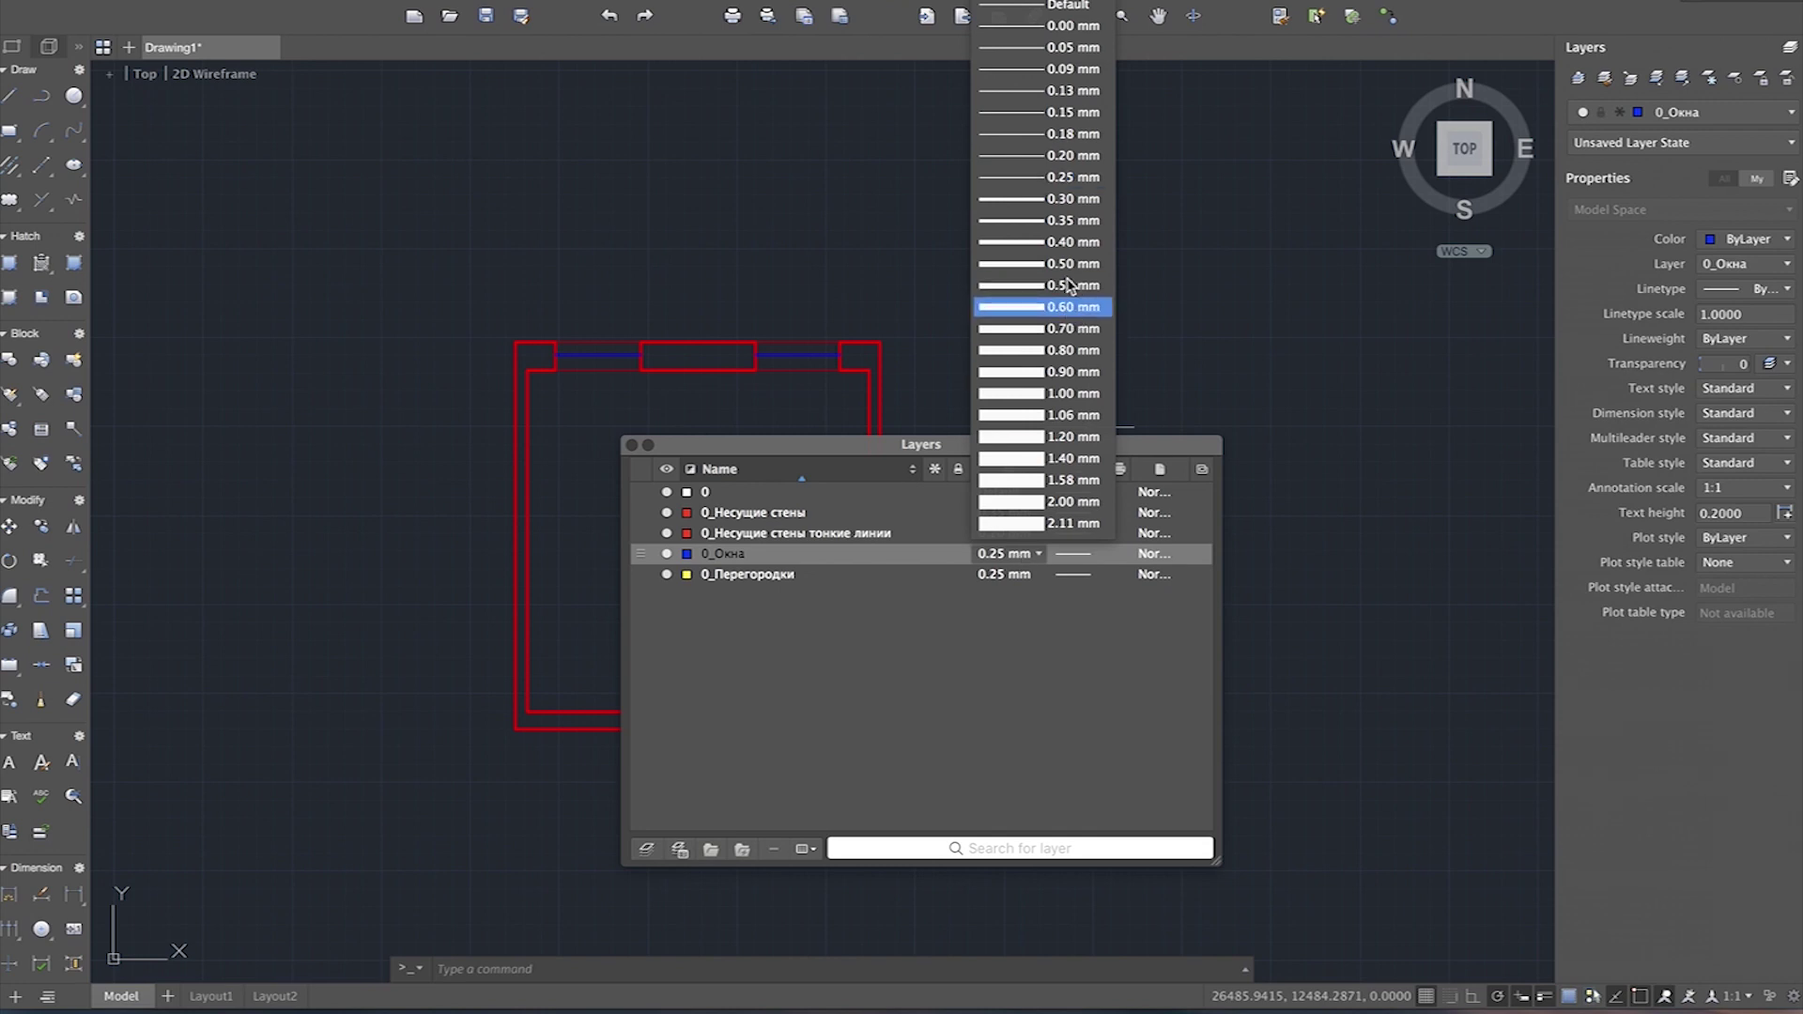
{"action": "left_click", "coordinate": [1078, 156]}
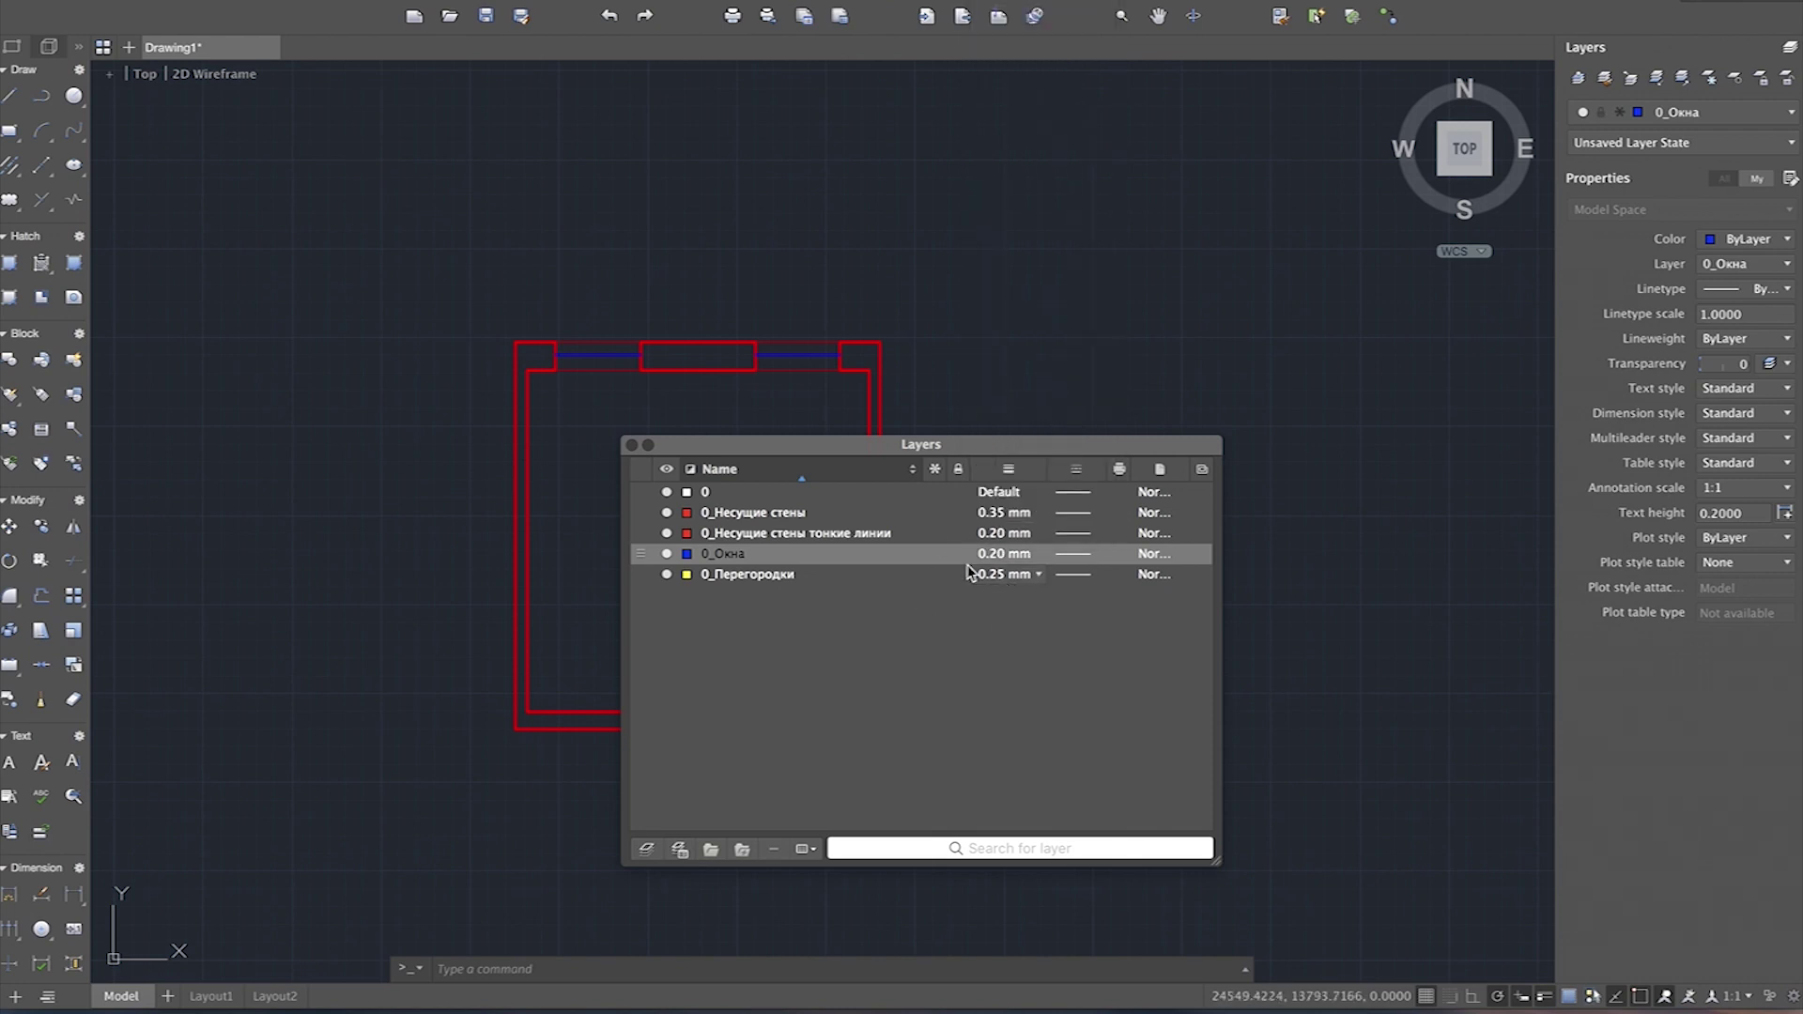
{"action": "mouse_move", "coordinate": [1005, 574]}
{"action": "left_click", "coordinate": [631, 445]}
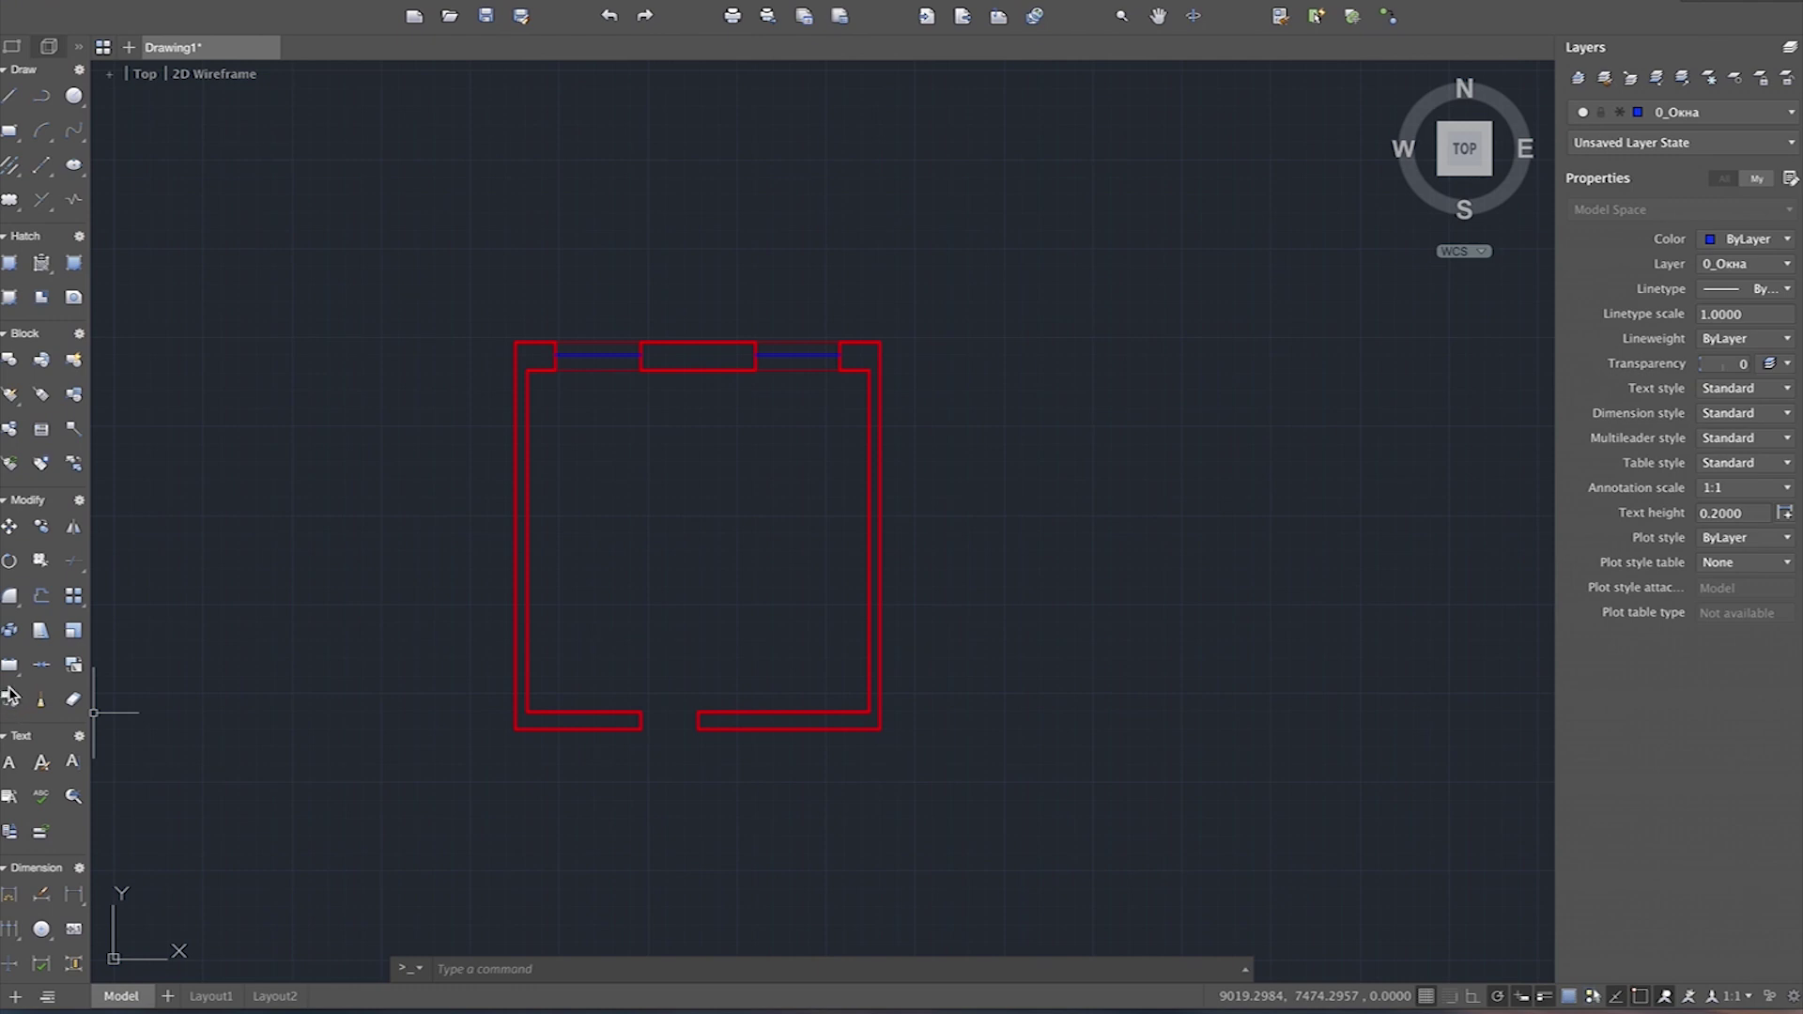
Step: Offset the left inner wall line 1800 units into the room, after a cancelled 2000 attempt
{"action": "left_click", "coordinate": [41, 598]}
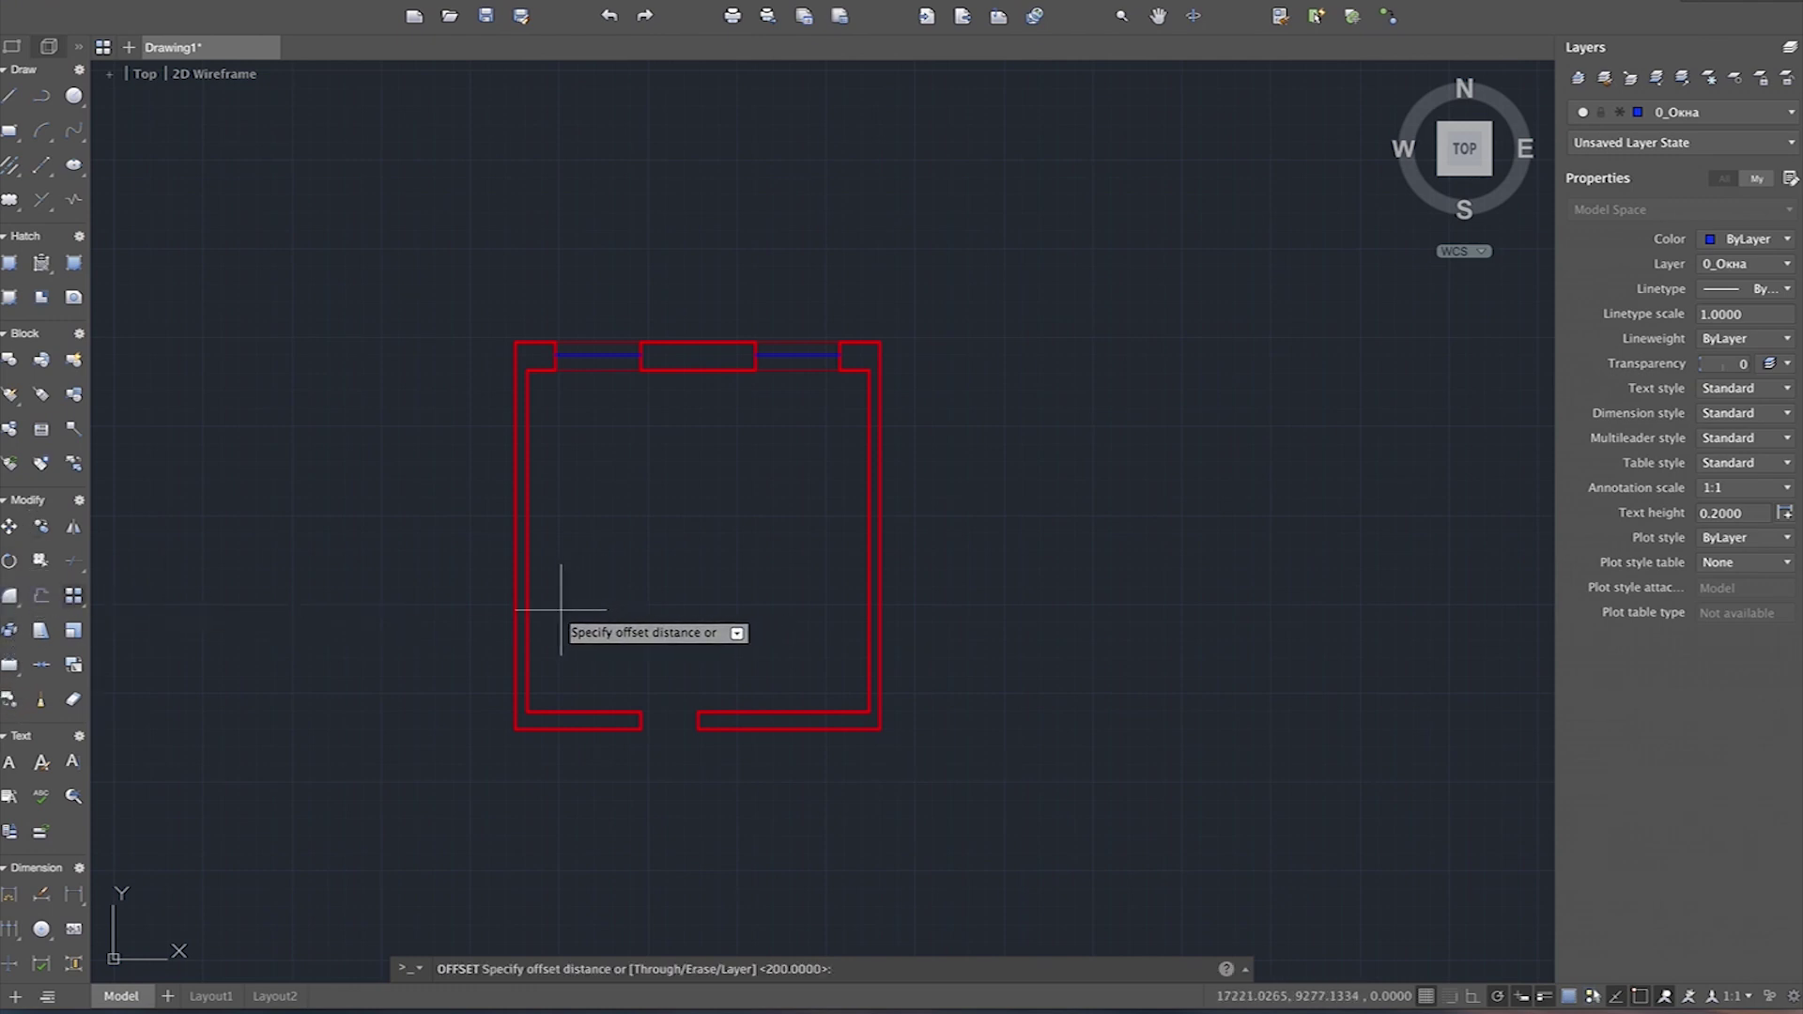
{"action": "type", "text": "2000"}
{"action": "key", "text": "Return"}
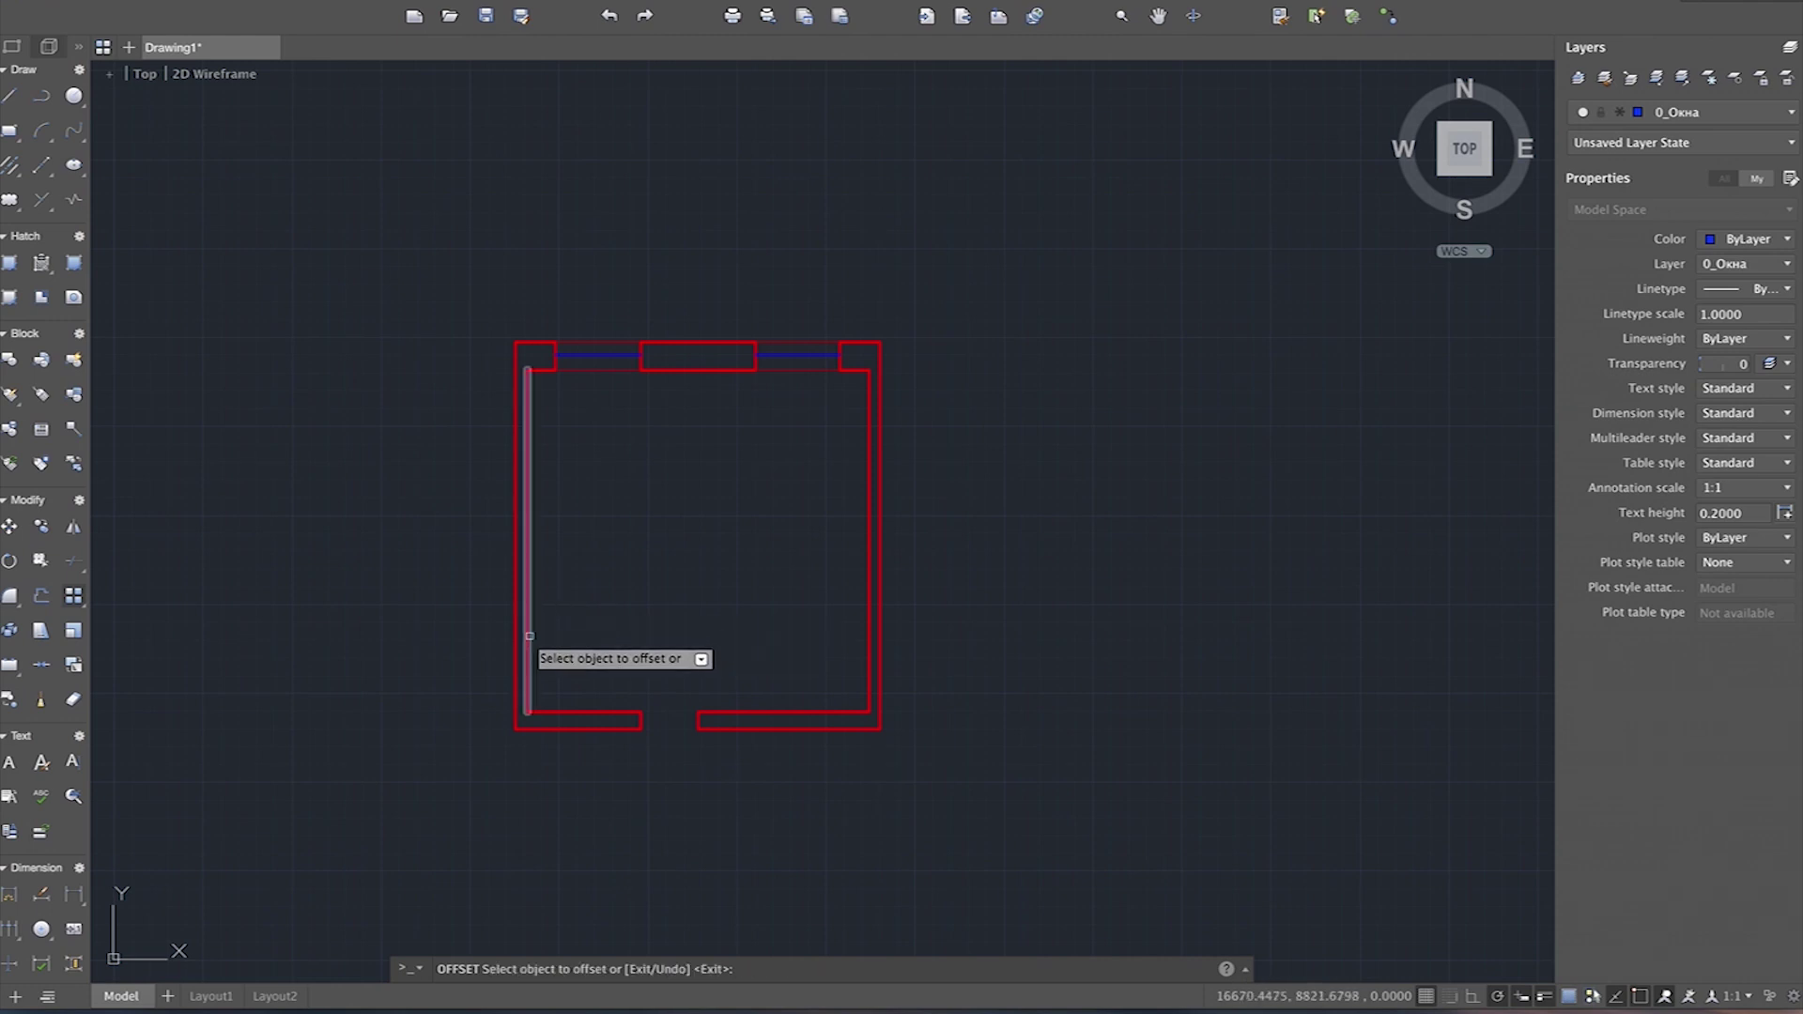
{"action": "key", "text": "Escape"}
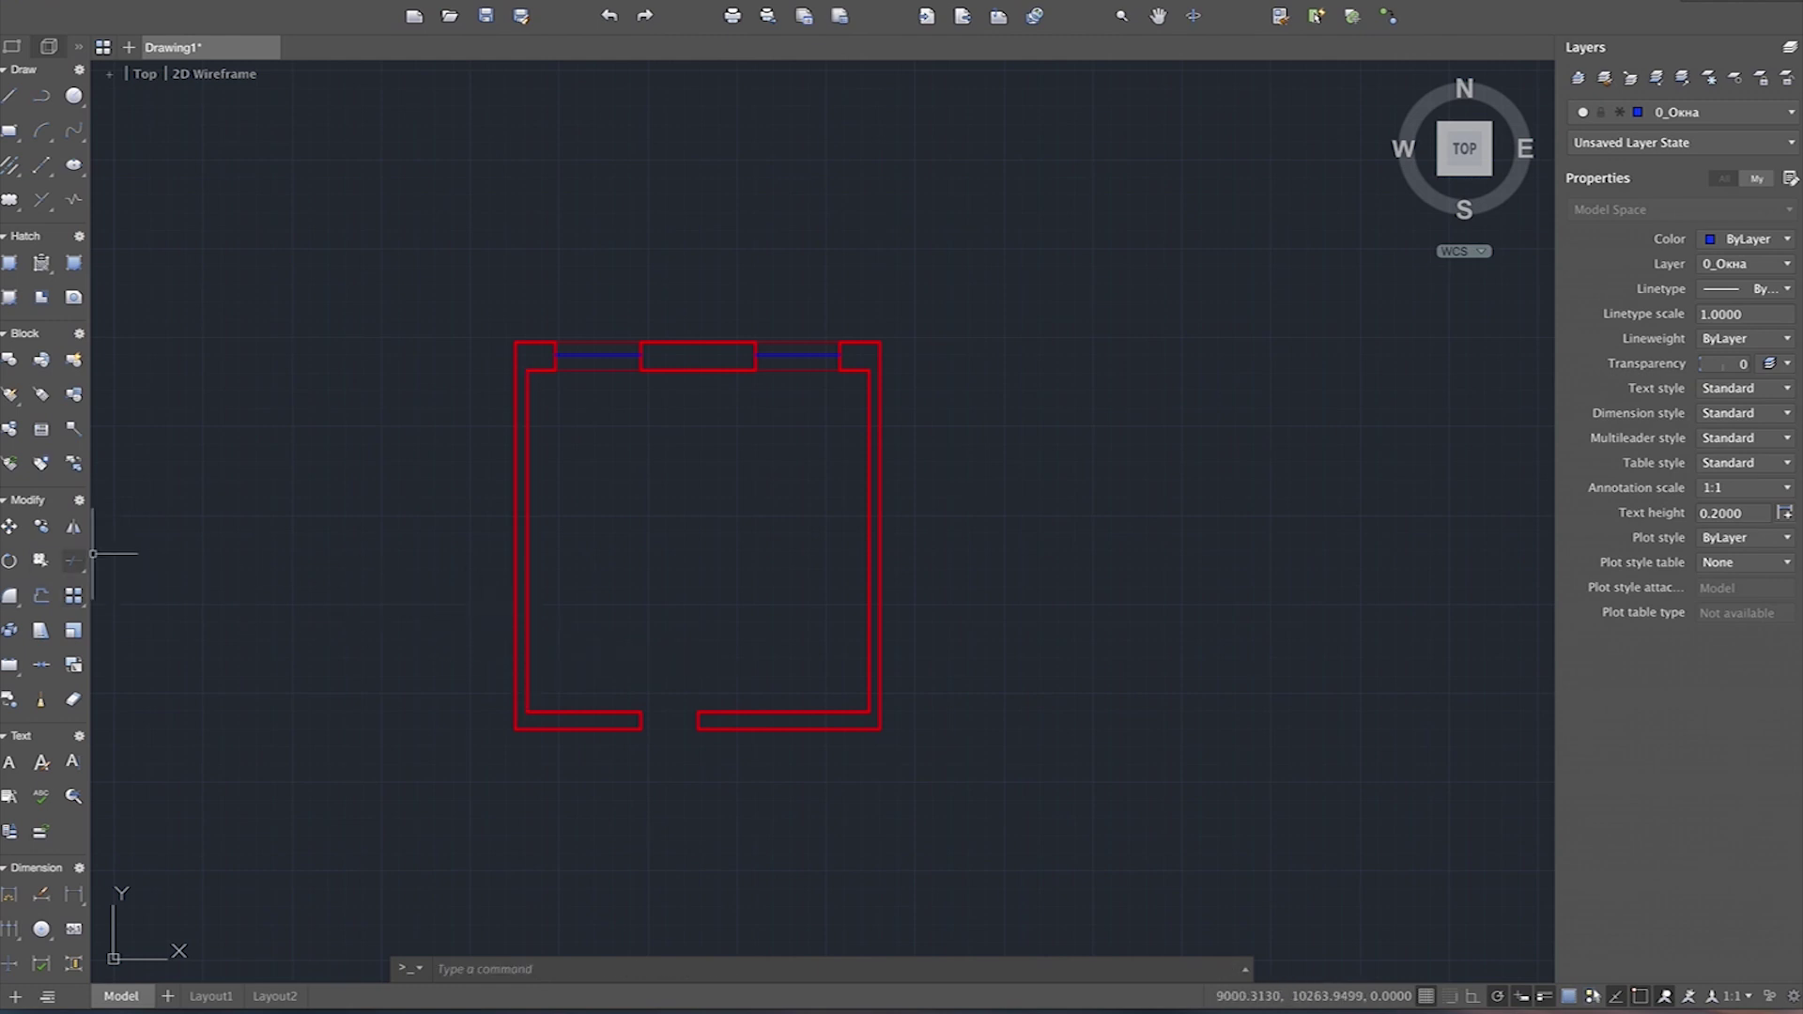
{"action": "left_click", "coordinate": [40, 595]}
{"action": "type", "text": "1800"}
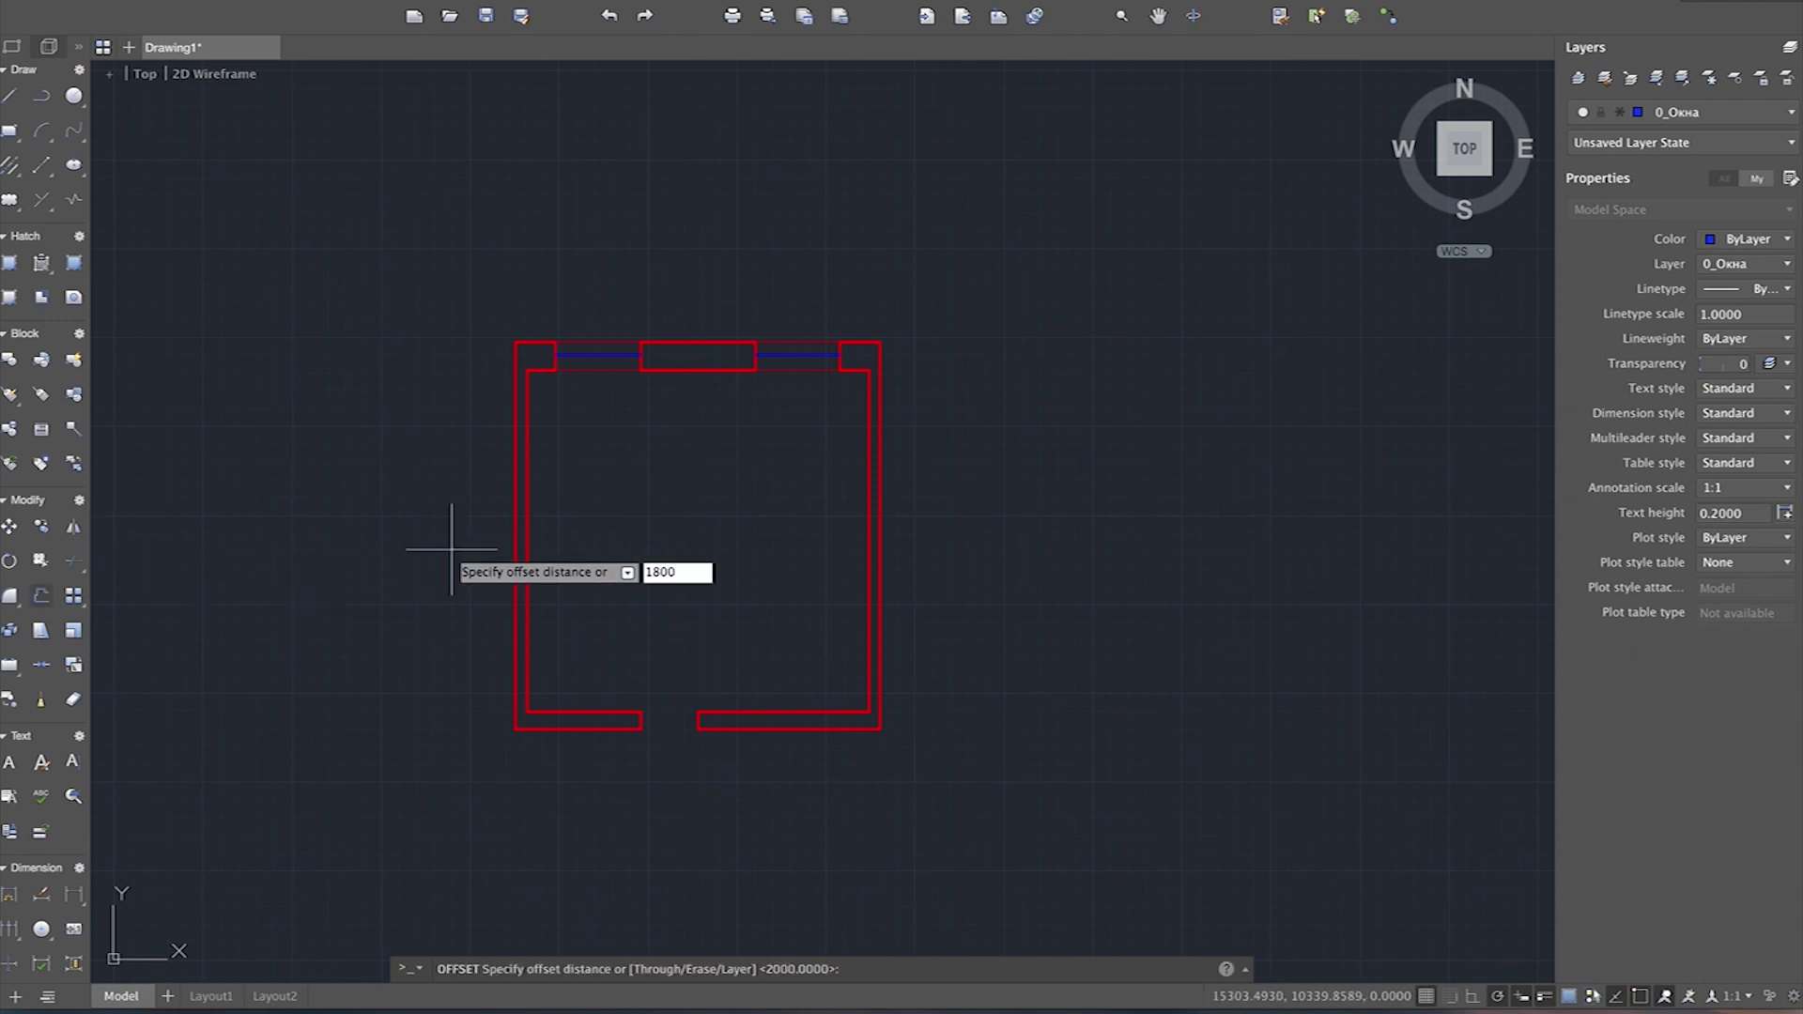
{"action": "key", "text": "Return"}
{"action": "left_click", "coordinate": [527, 620]}
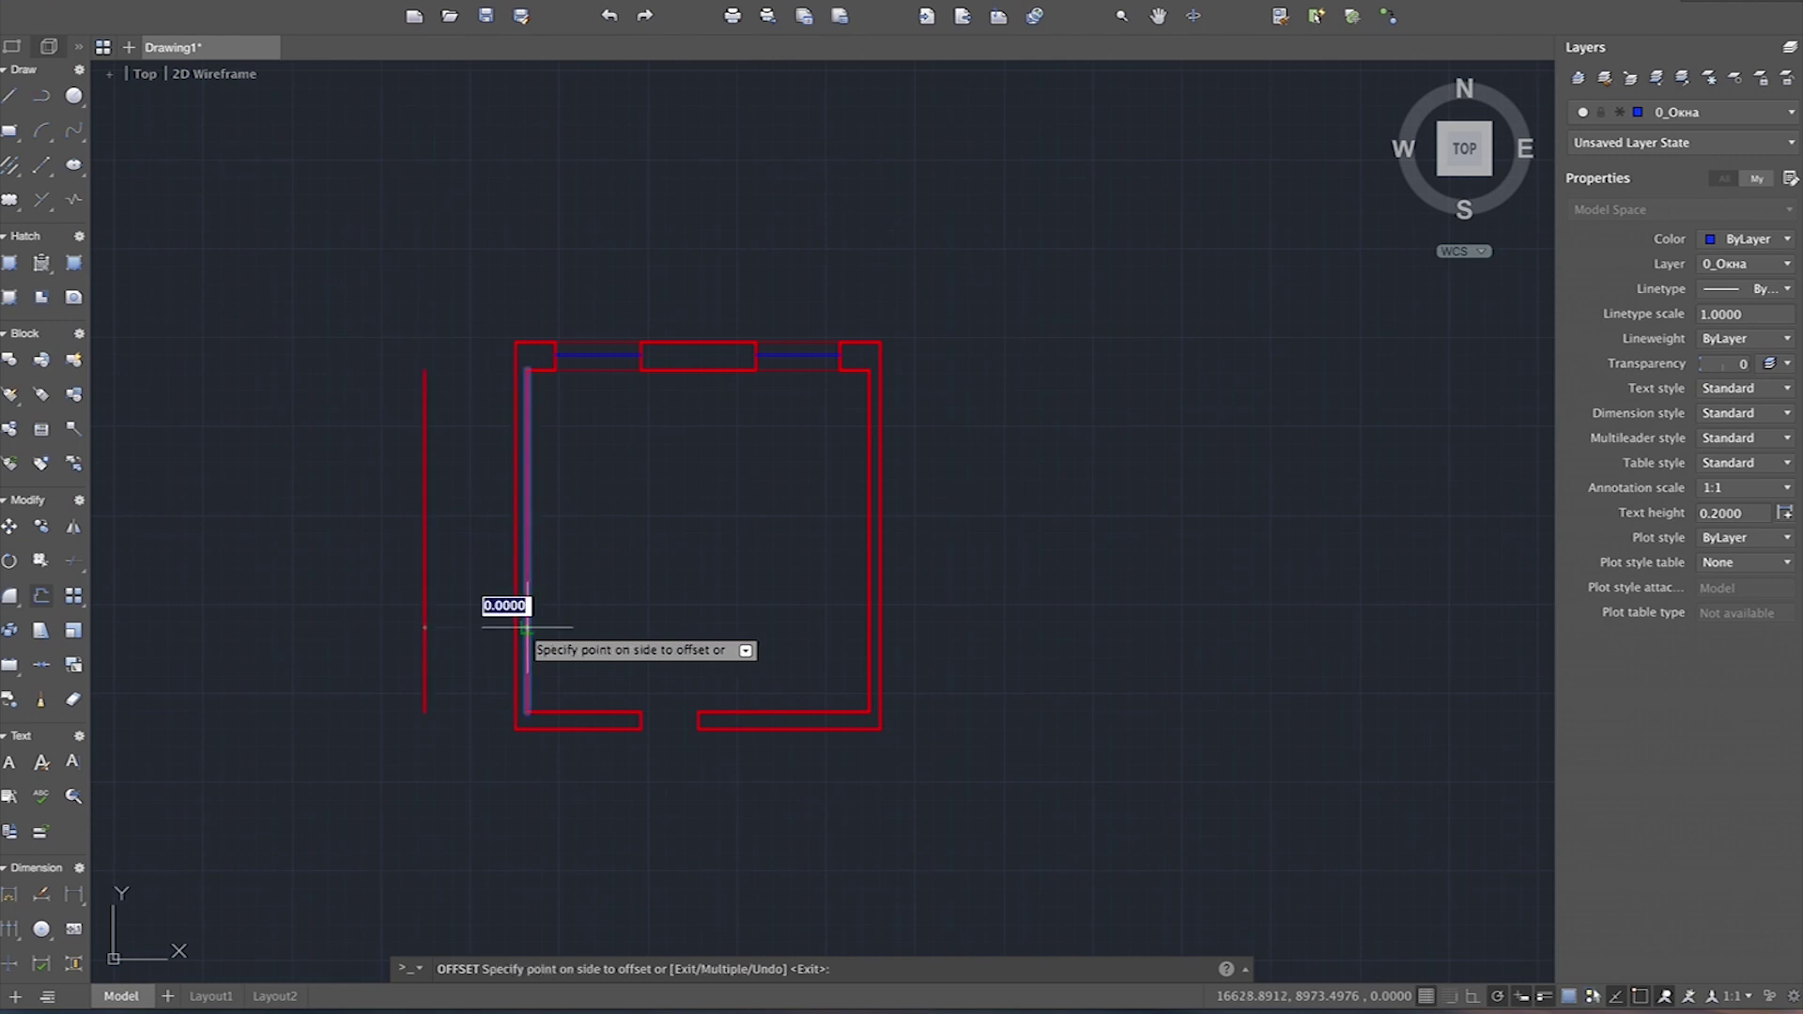
{"action": "left_click", "coordinate": [590, 622]}
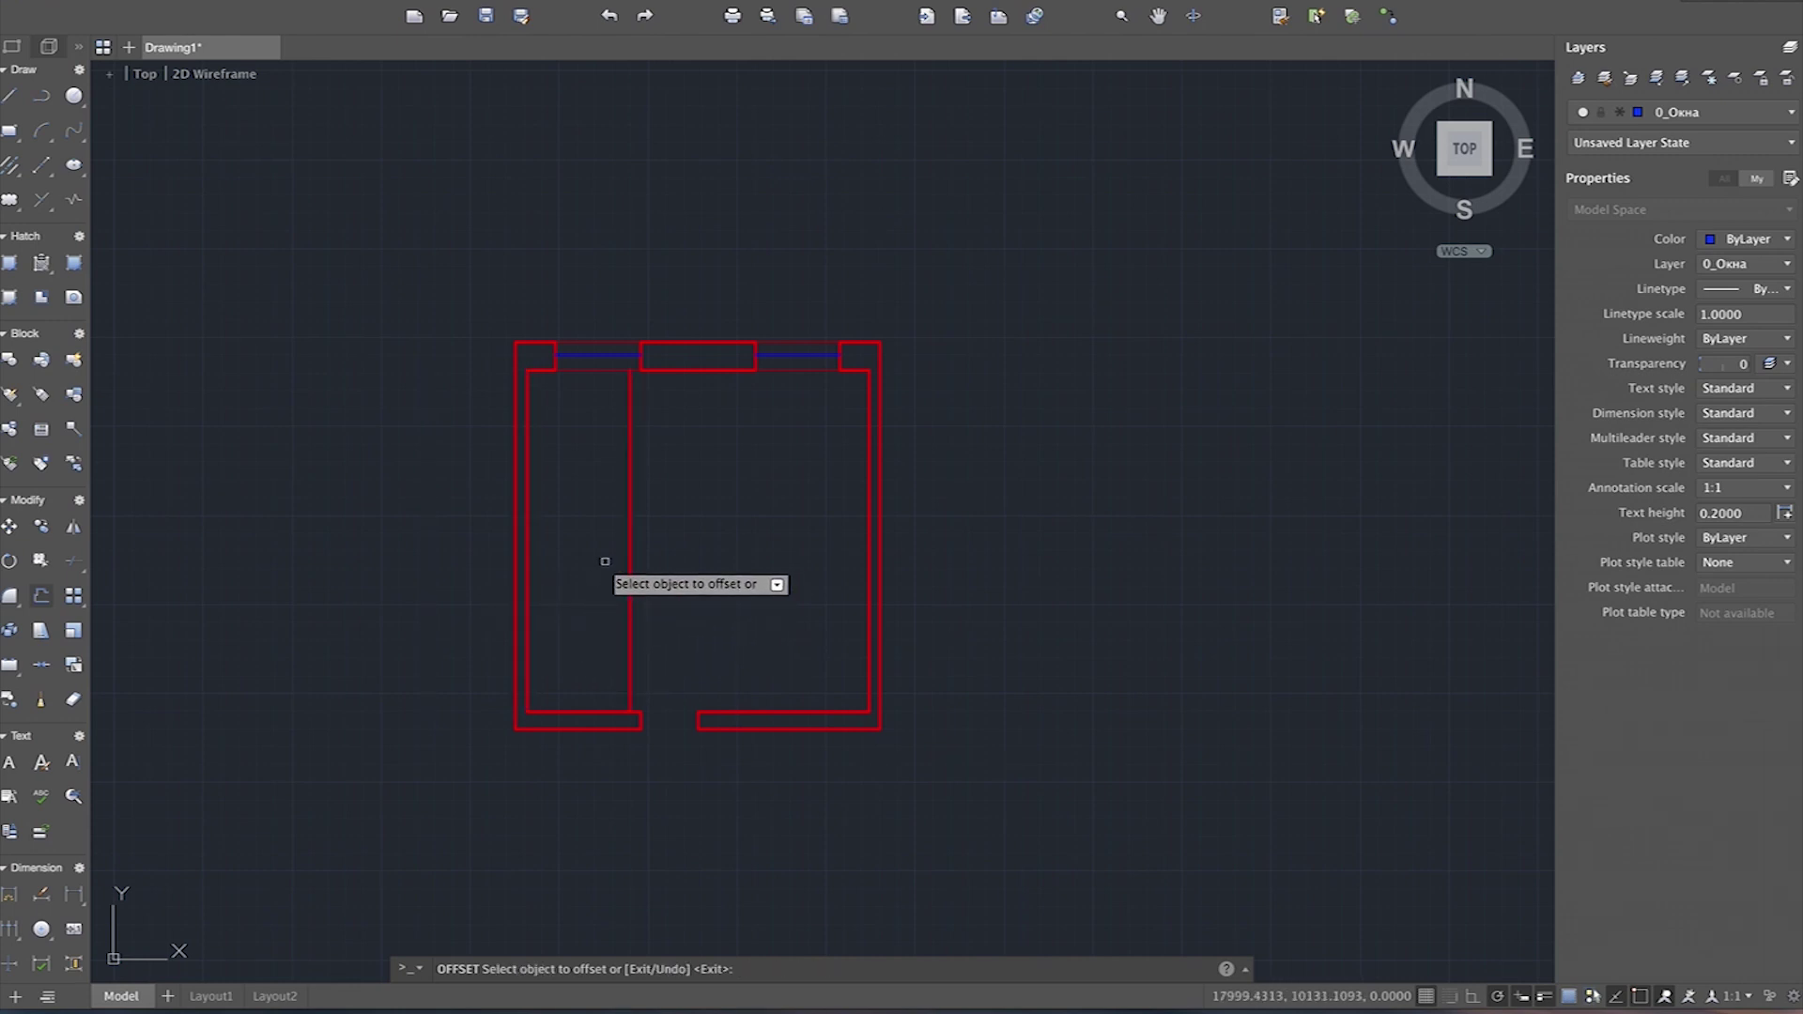
{"action": "key", "text": "Return"}
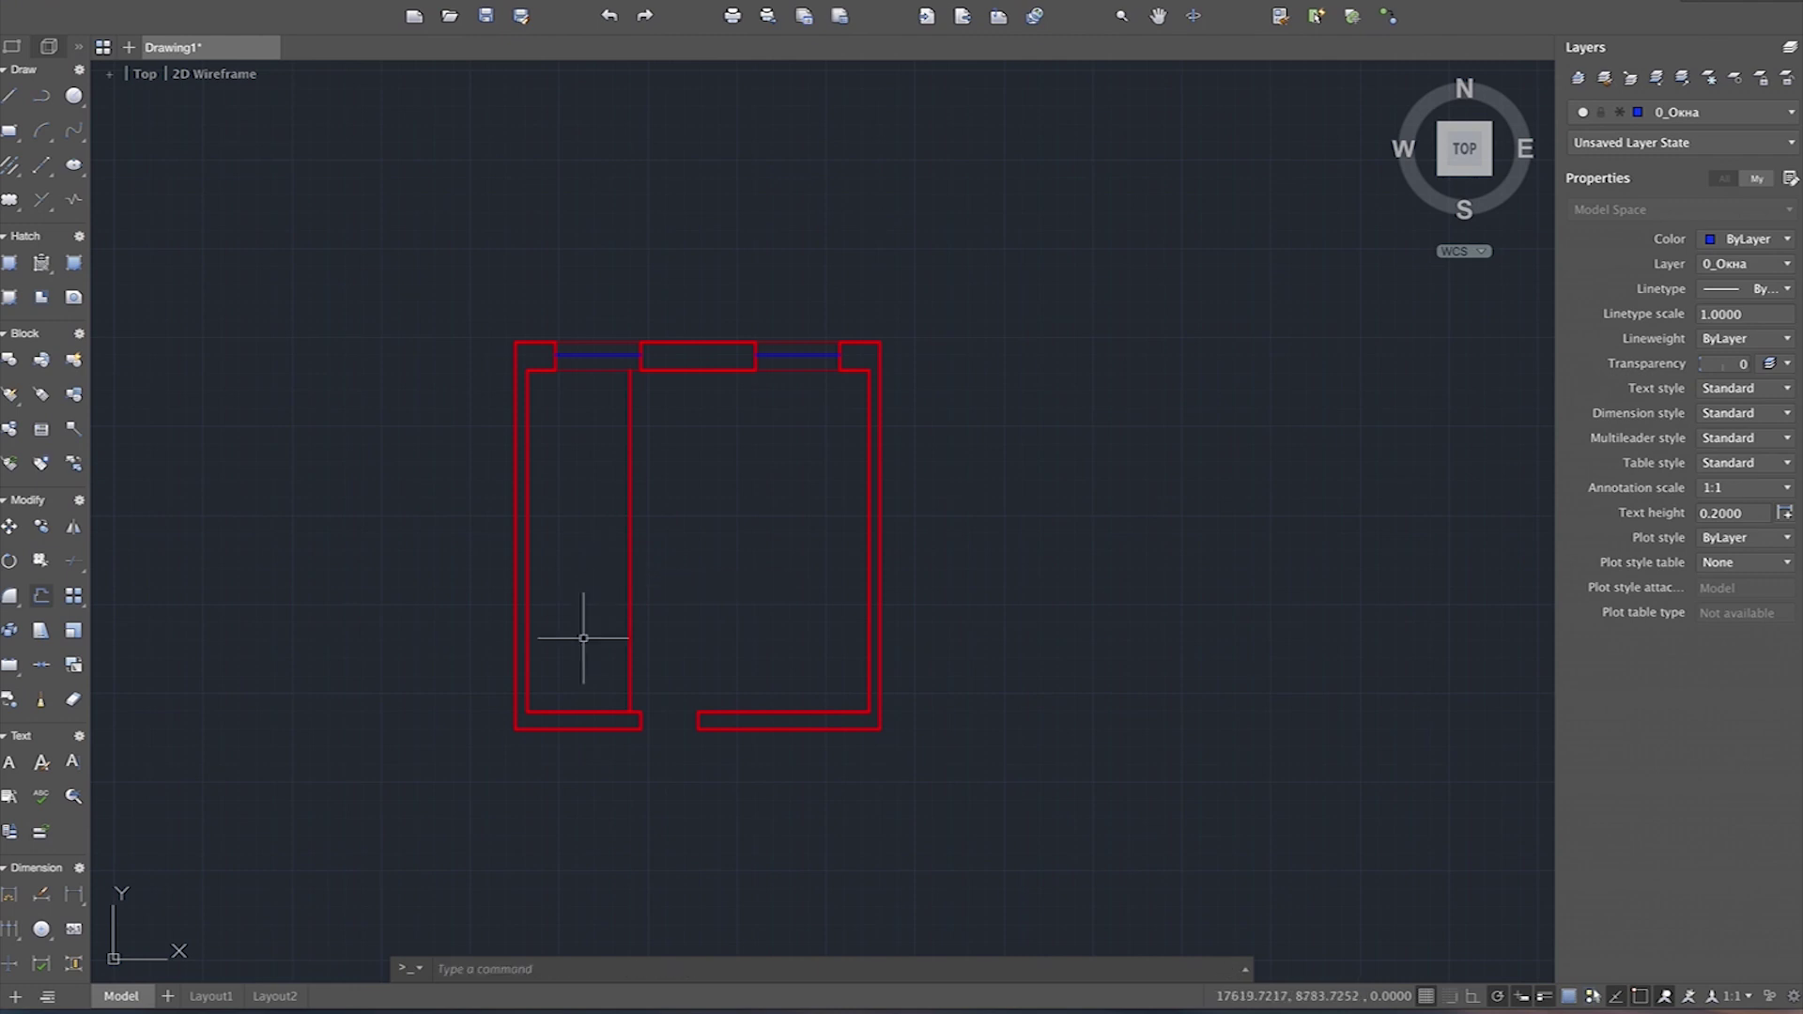
Step: Offset the bottom inner wall 2000 units upward across the narrow left room
{"action": "type", "text": "ш"}
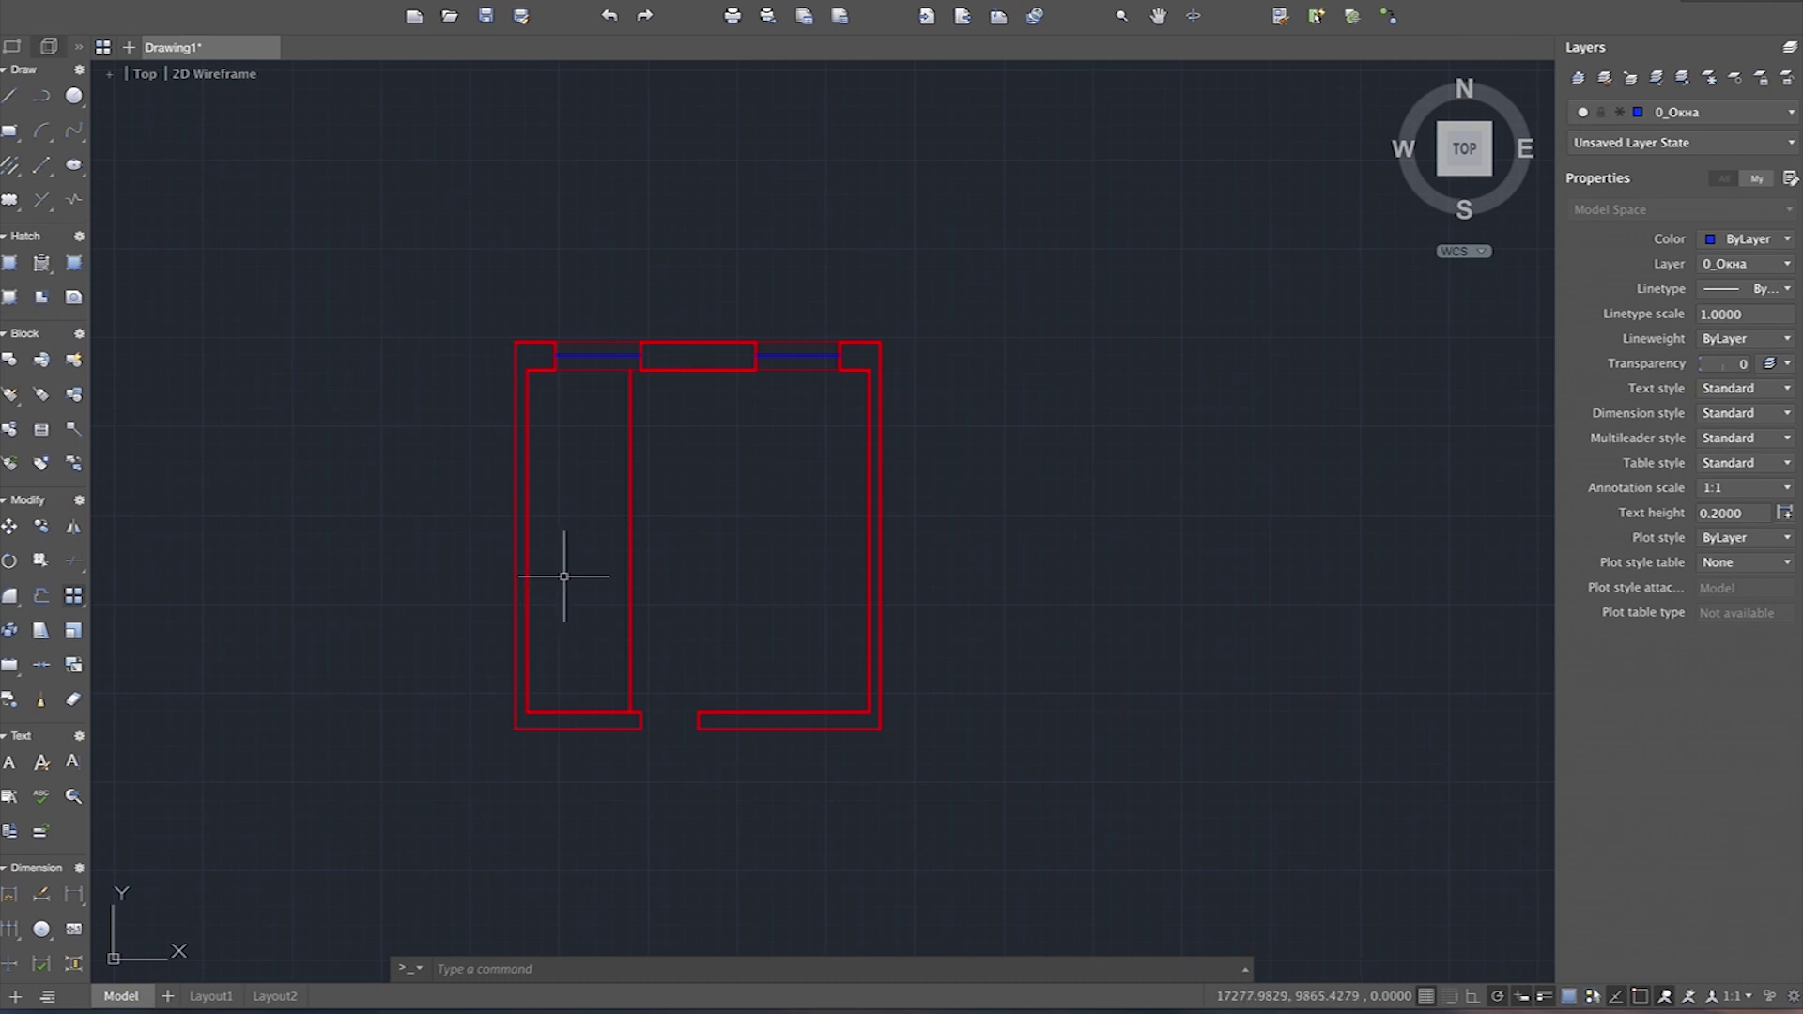
{"action": "type", "text": "2000"}
{"action": "key", "text": "Return"}
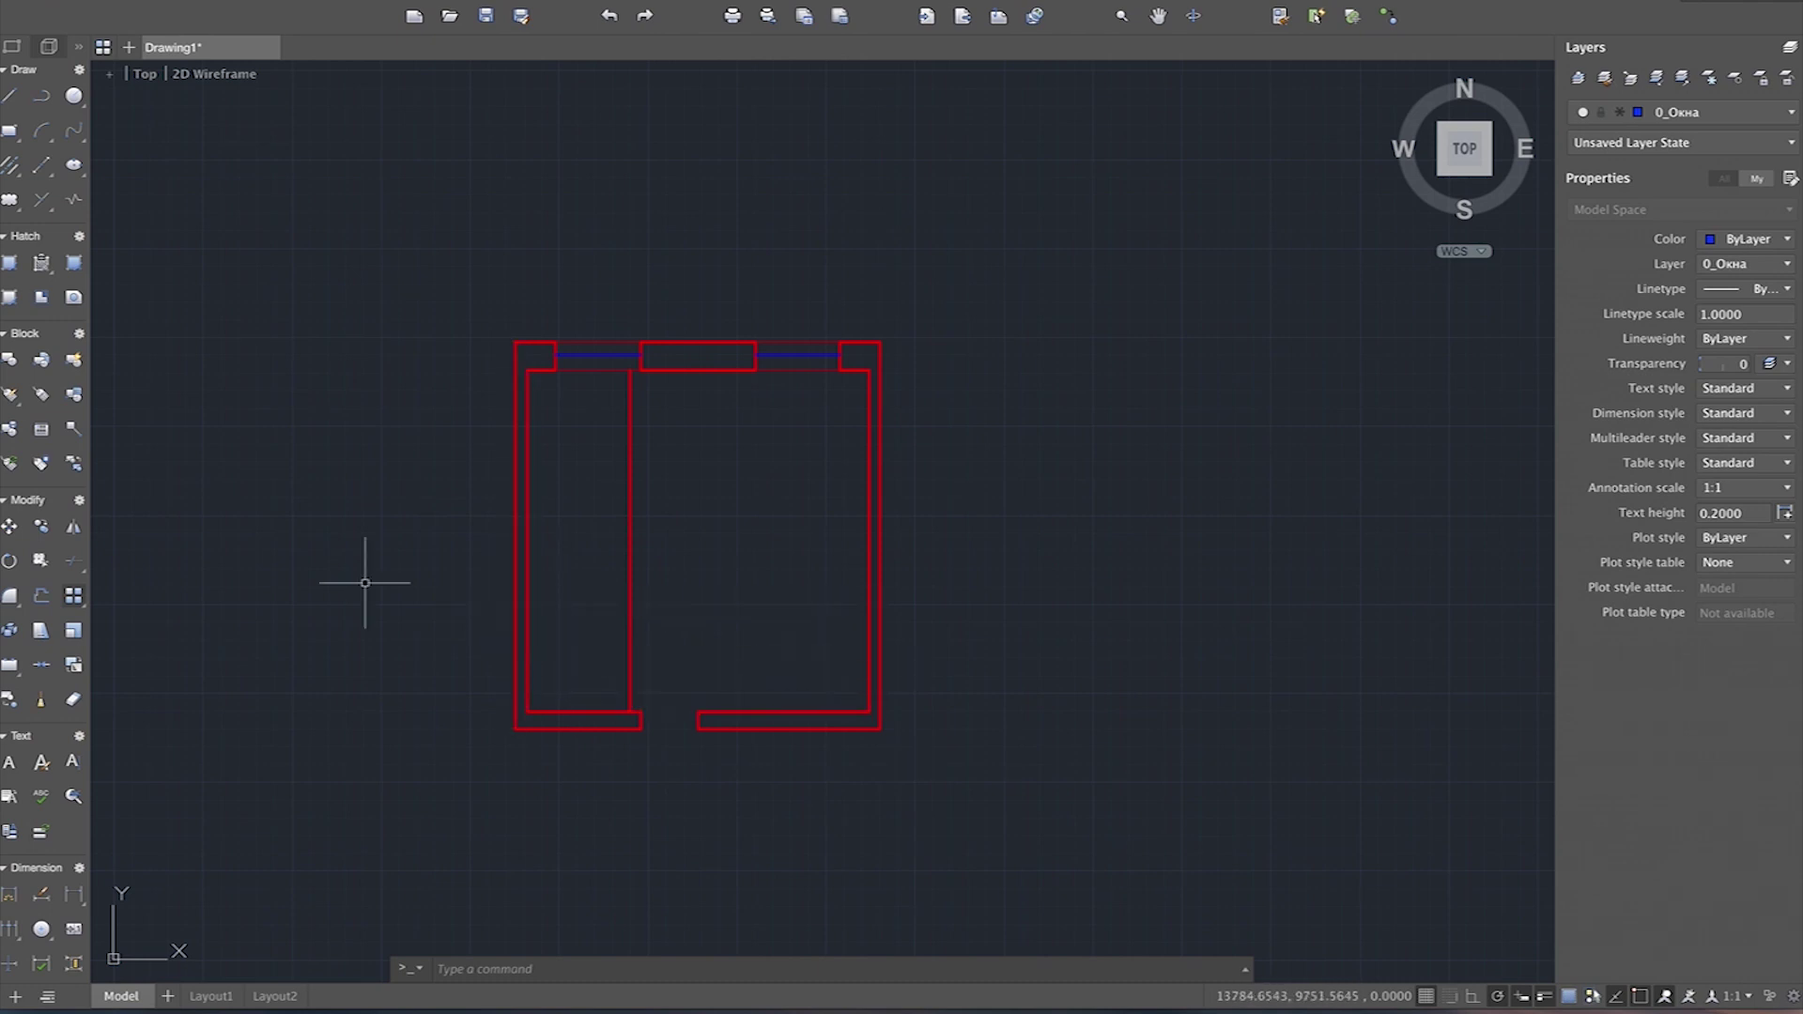
{"action": "left_click", "coordinate": [42, 595]}
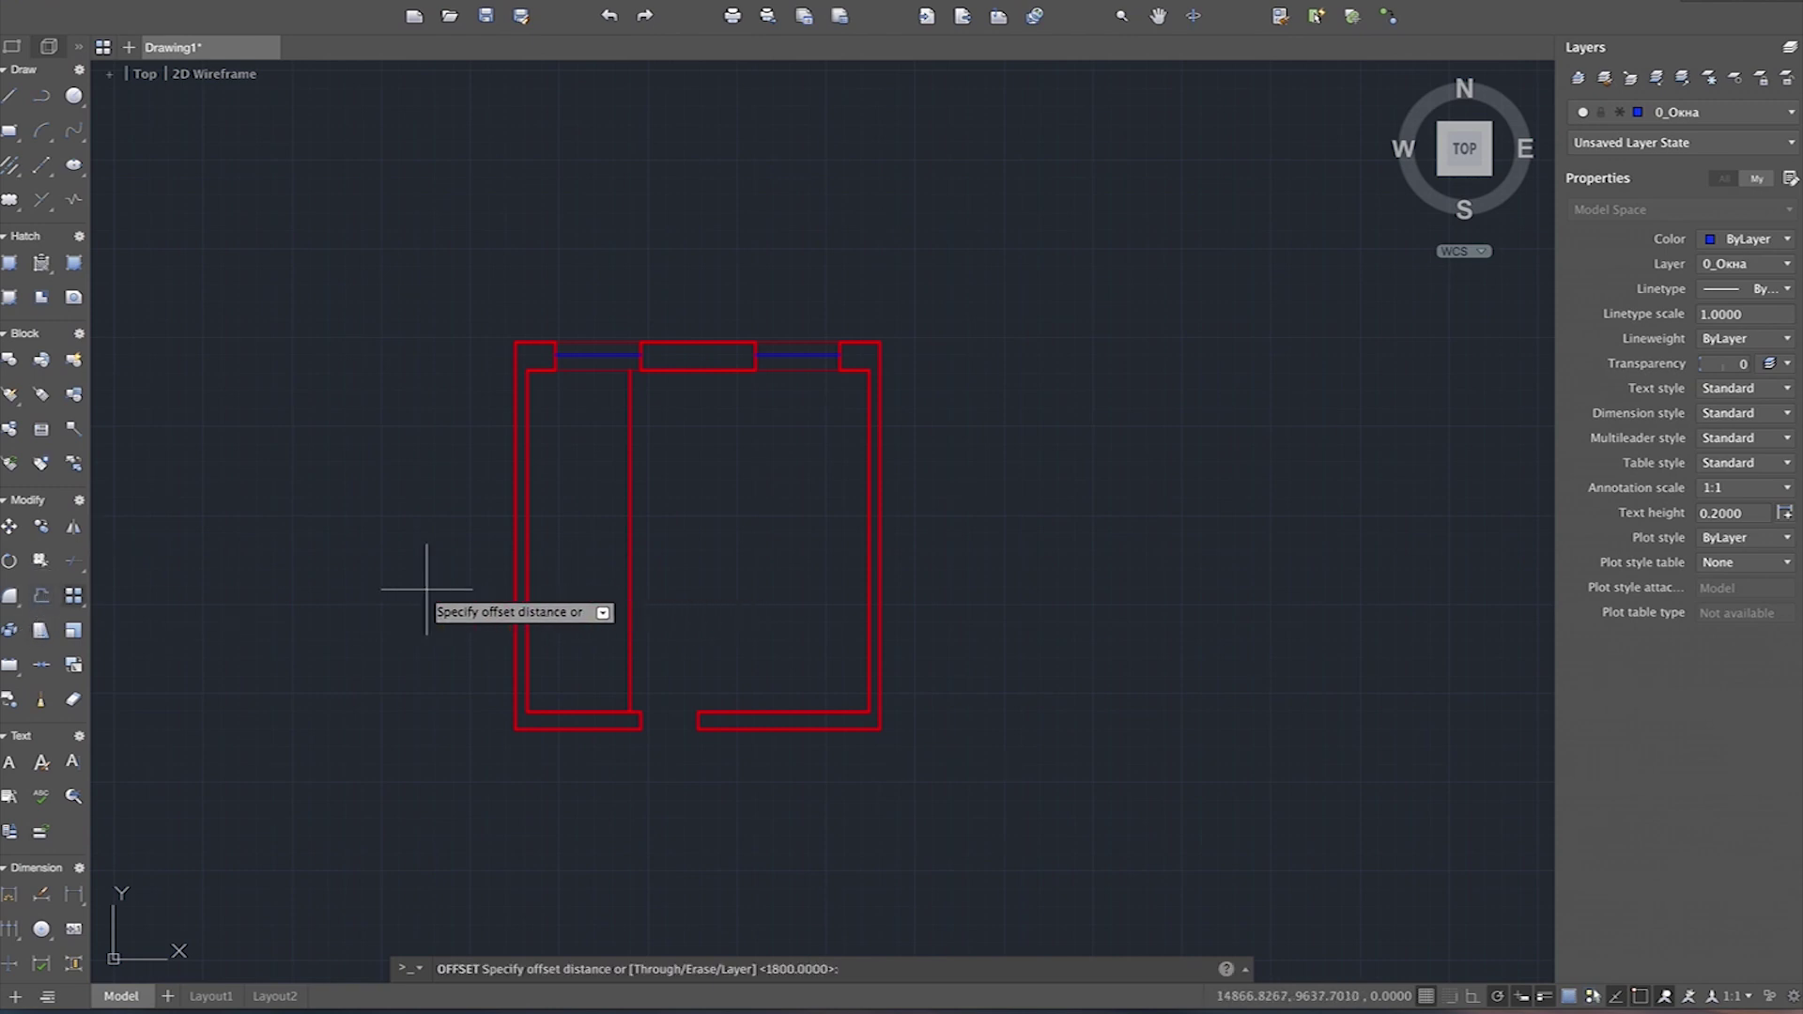
{"action": "type", "text": "1"}
{"action": "key", "text": "BackSpace"}
{"action": "type", "text": "2000"}
{"action": "key", "text": "Return"}
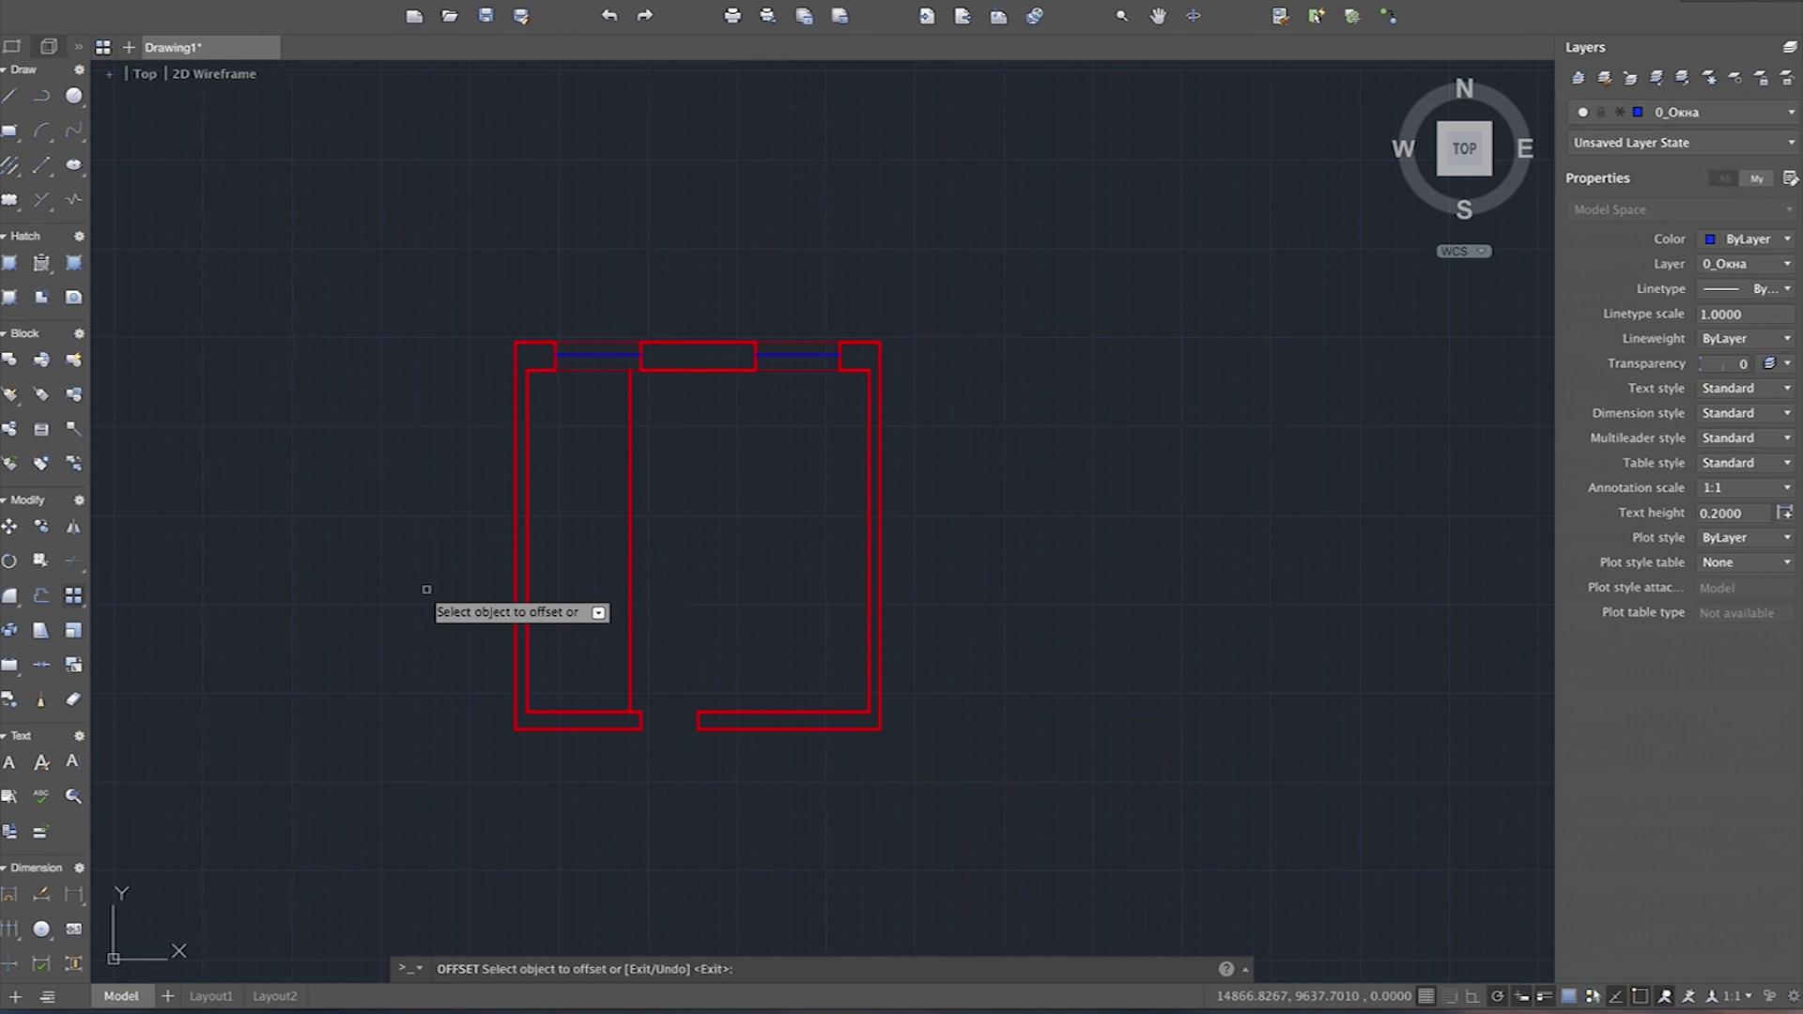
{"action": "left_click", "coordinate": [580, 712]}
{"action": "left_click", "coordinate": [579, 652]}
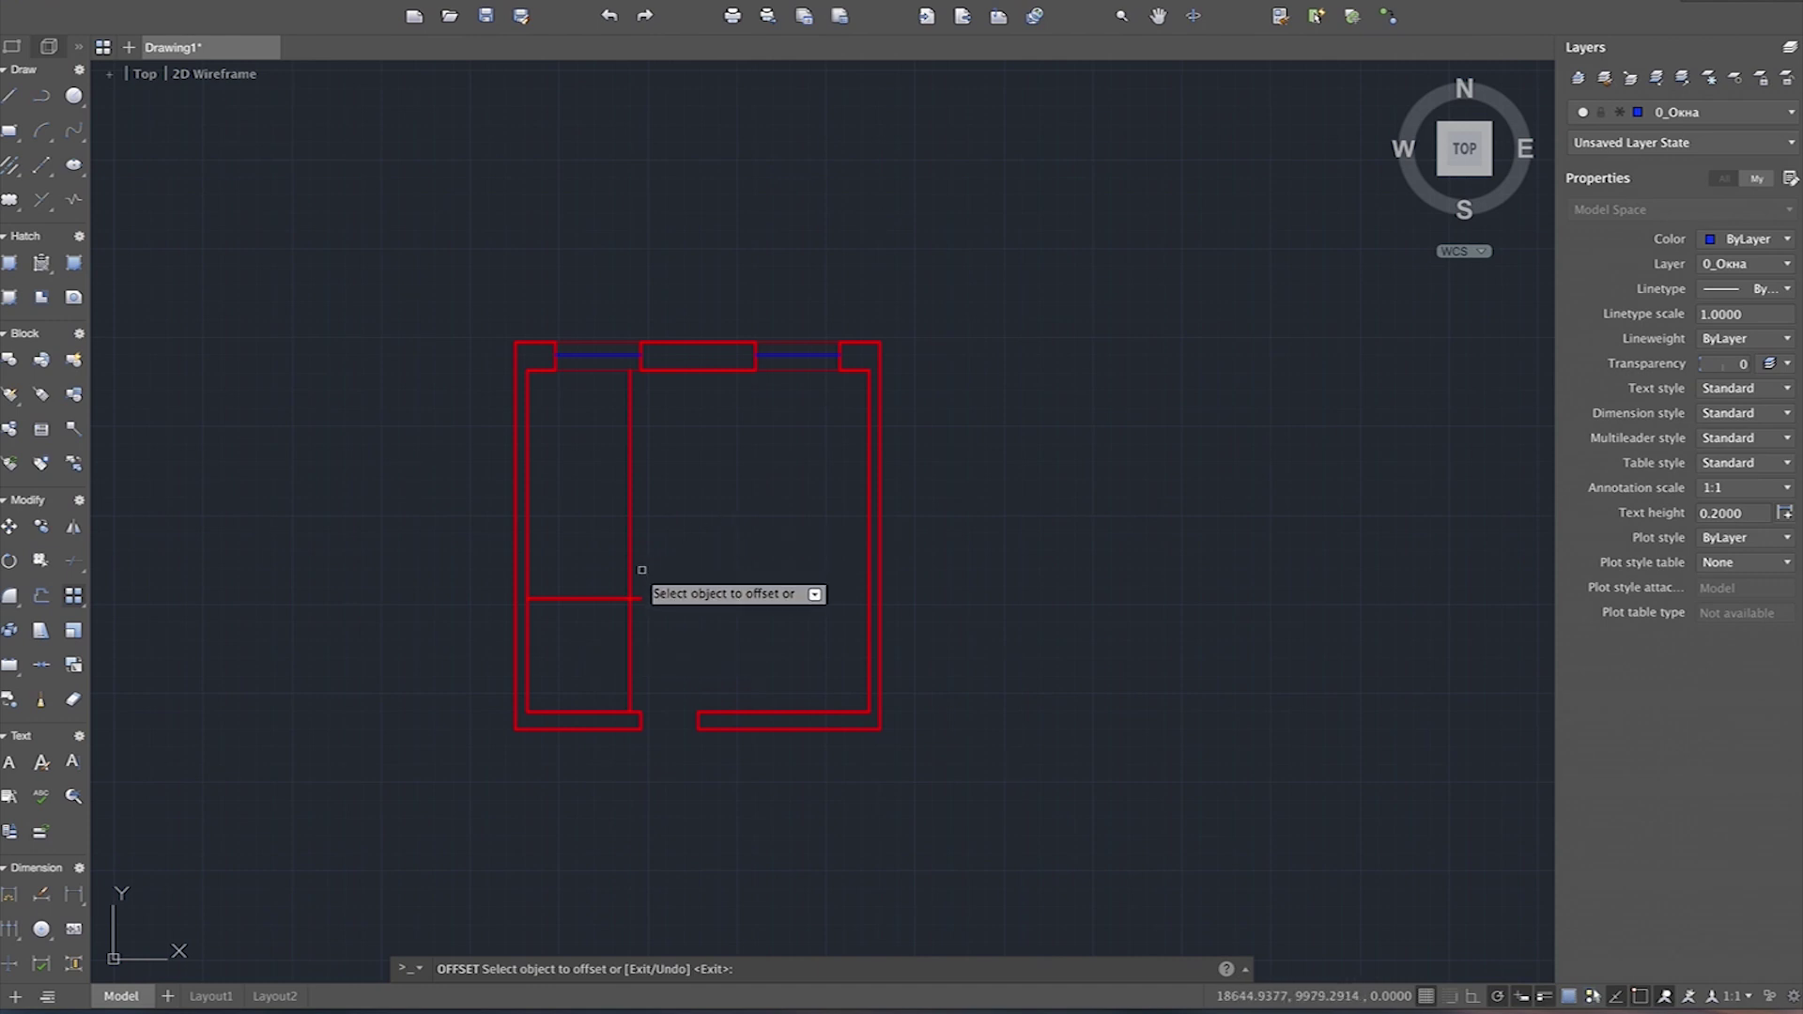
{"action": "scroll", "coordinate": [673, 605], "scroll_direction": "up", "scroll_amount": 3}
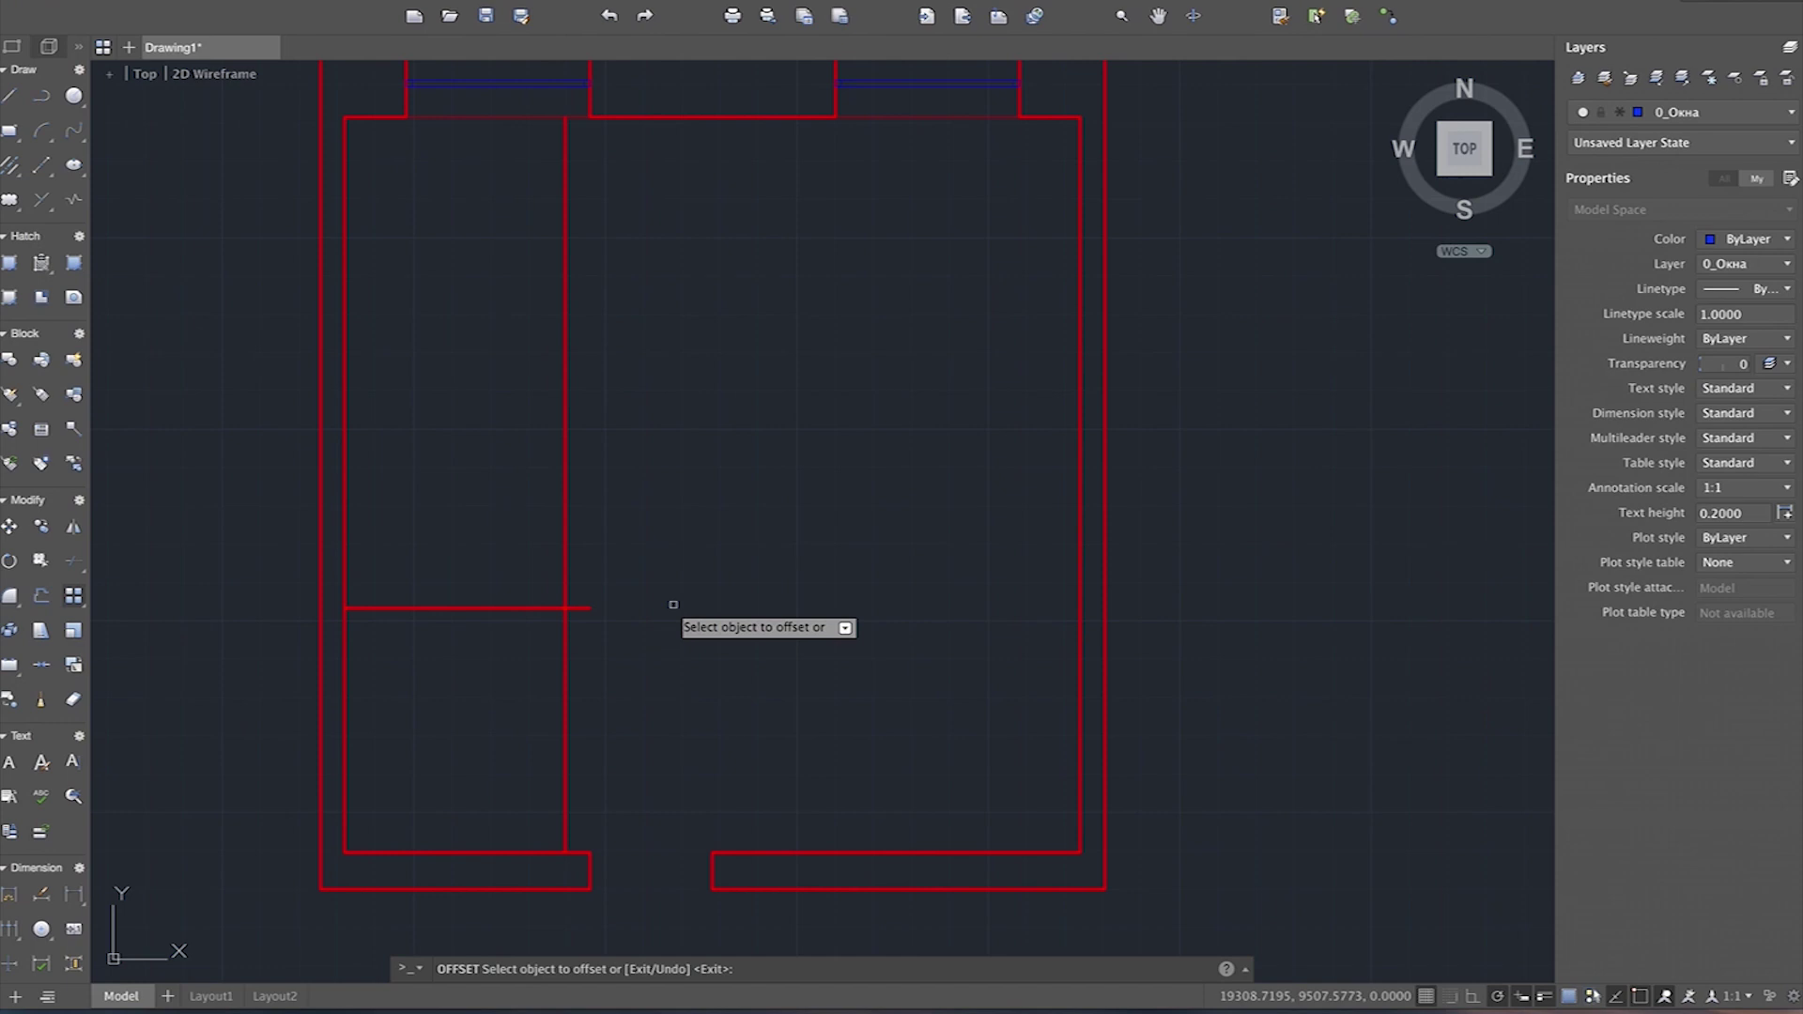
{"action": "key", "text": "Escape"}
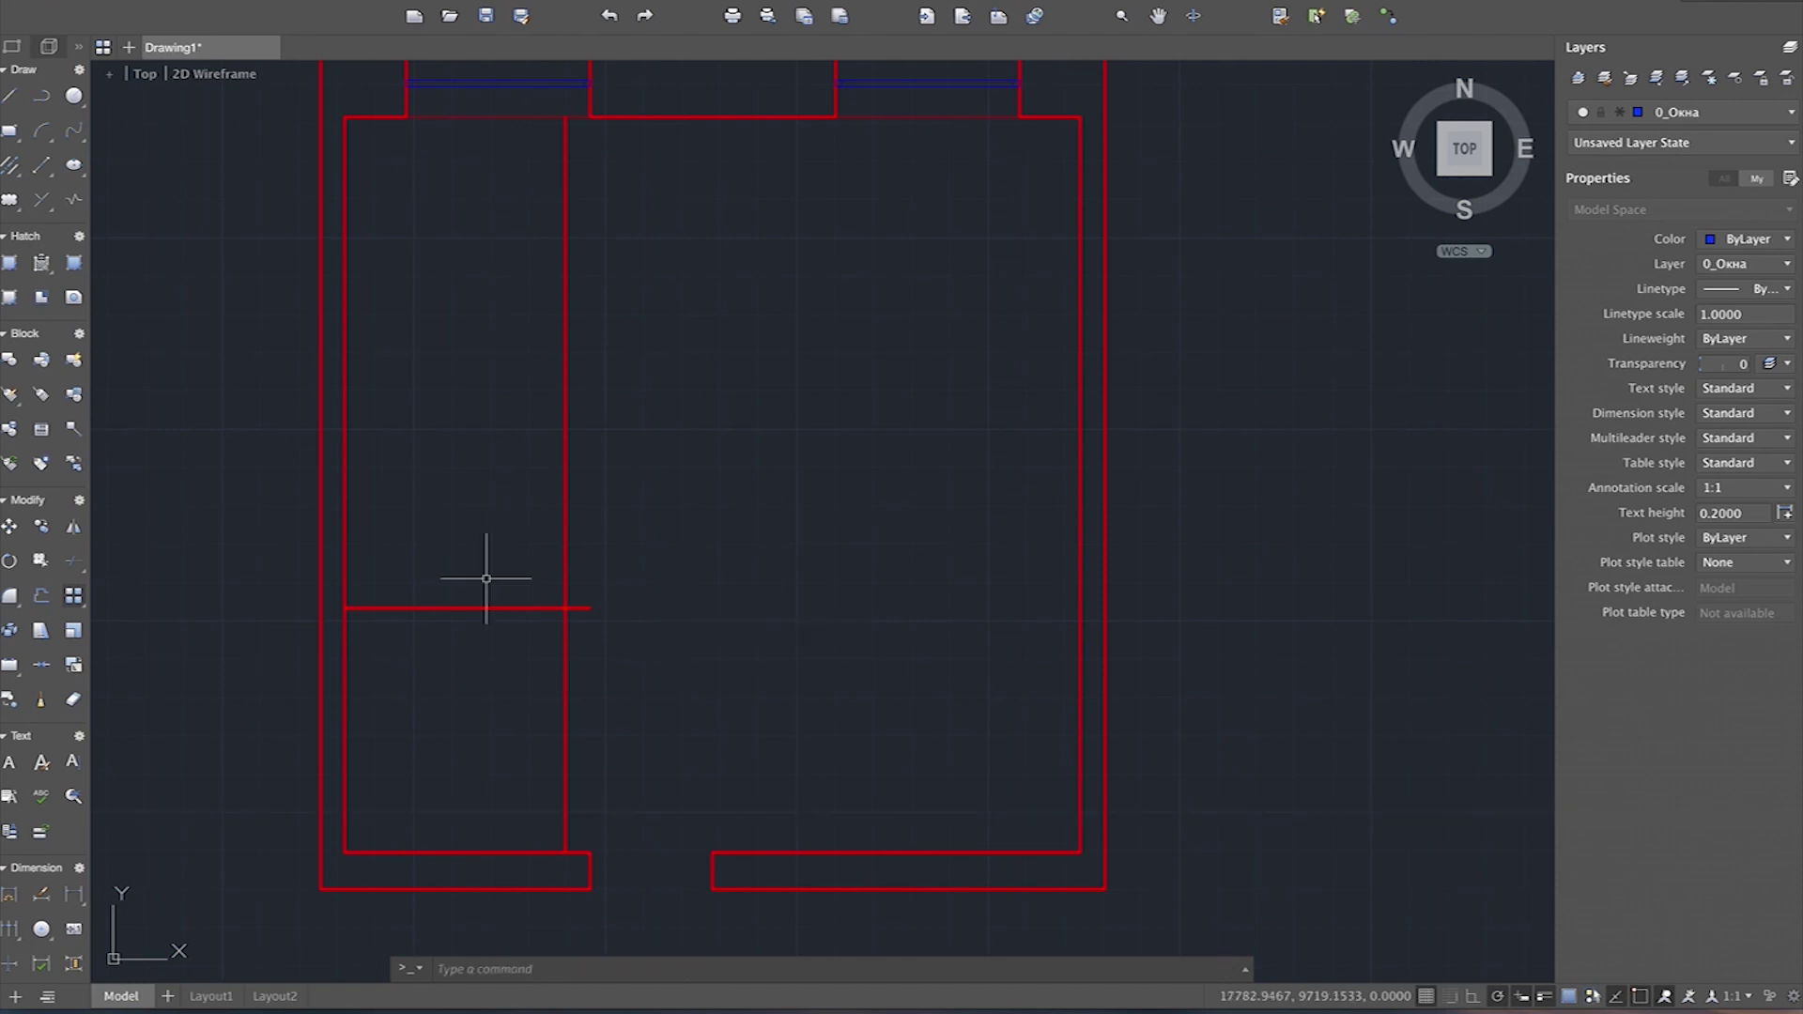
Step: Trim the right stub and upper vertical segment, leaving an L-shaped corner at lower left
{"action": "type", "text": "tr"}
{"action": "key", "text": "Return"}
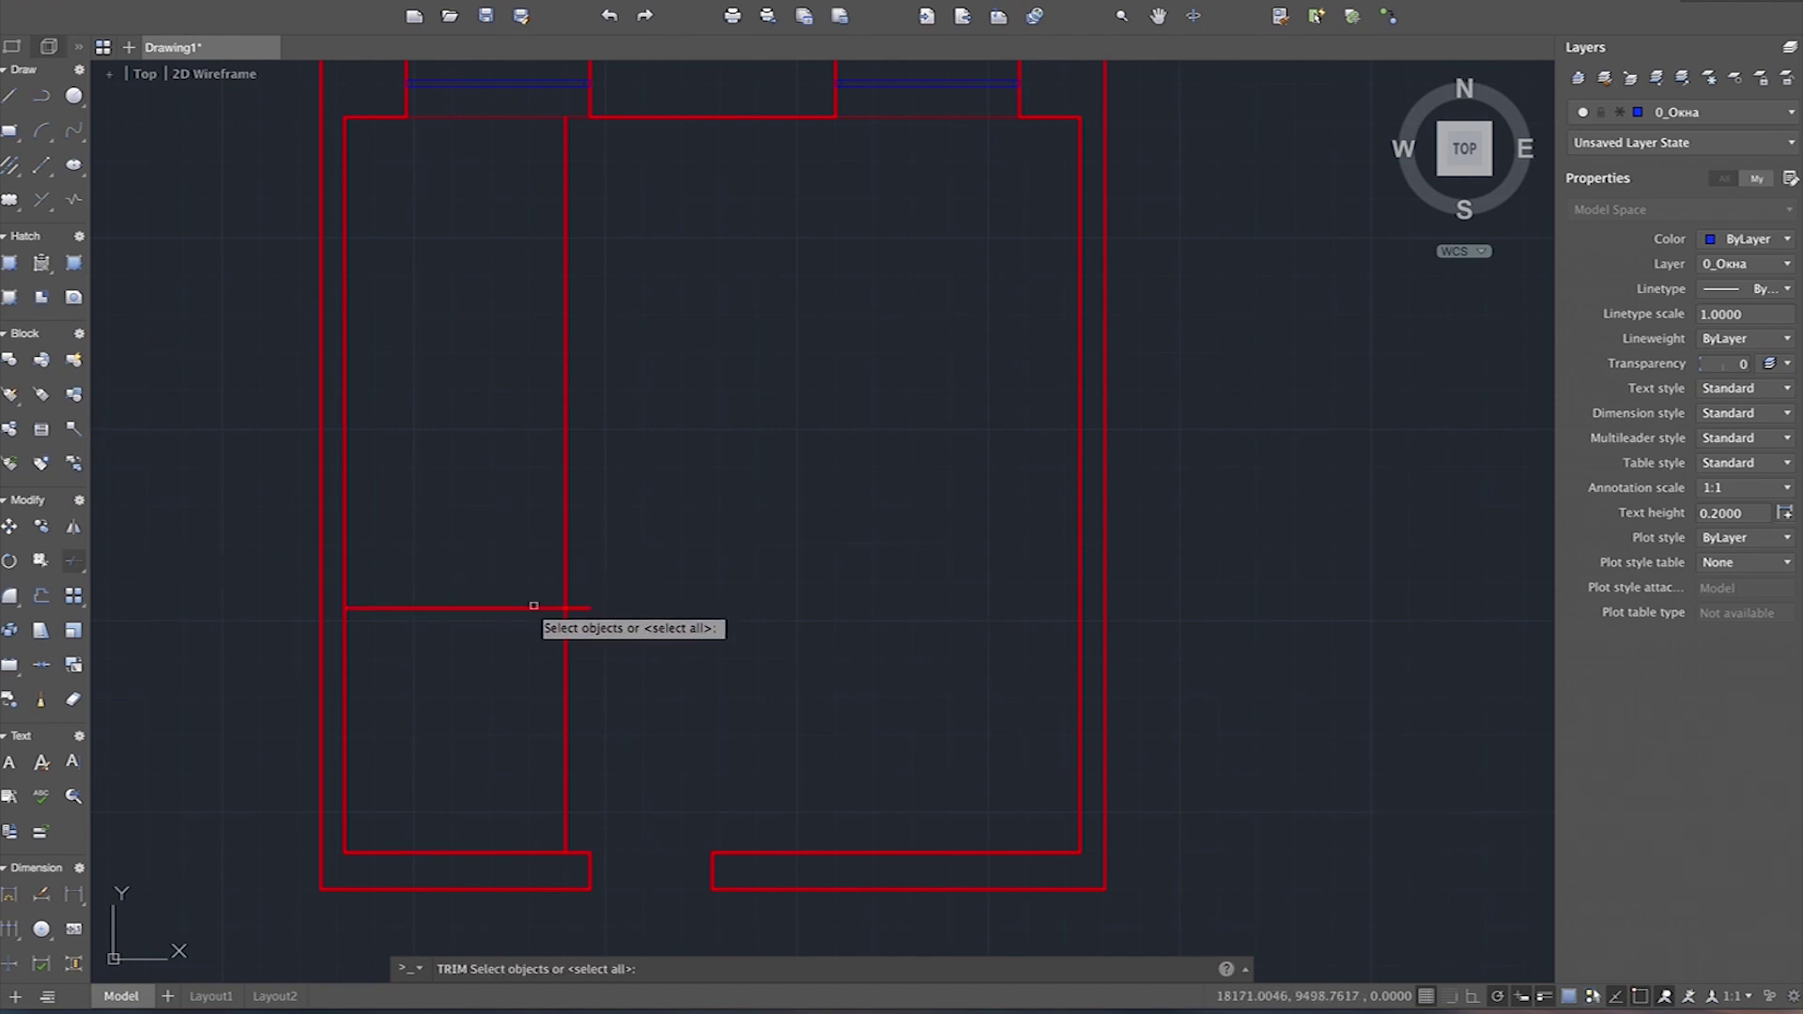
{"action": "left_click", "coordinate": [535, 608]}
{"action": "left_click", "coordinate": [565, 627]}
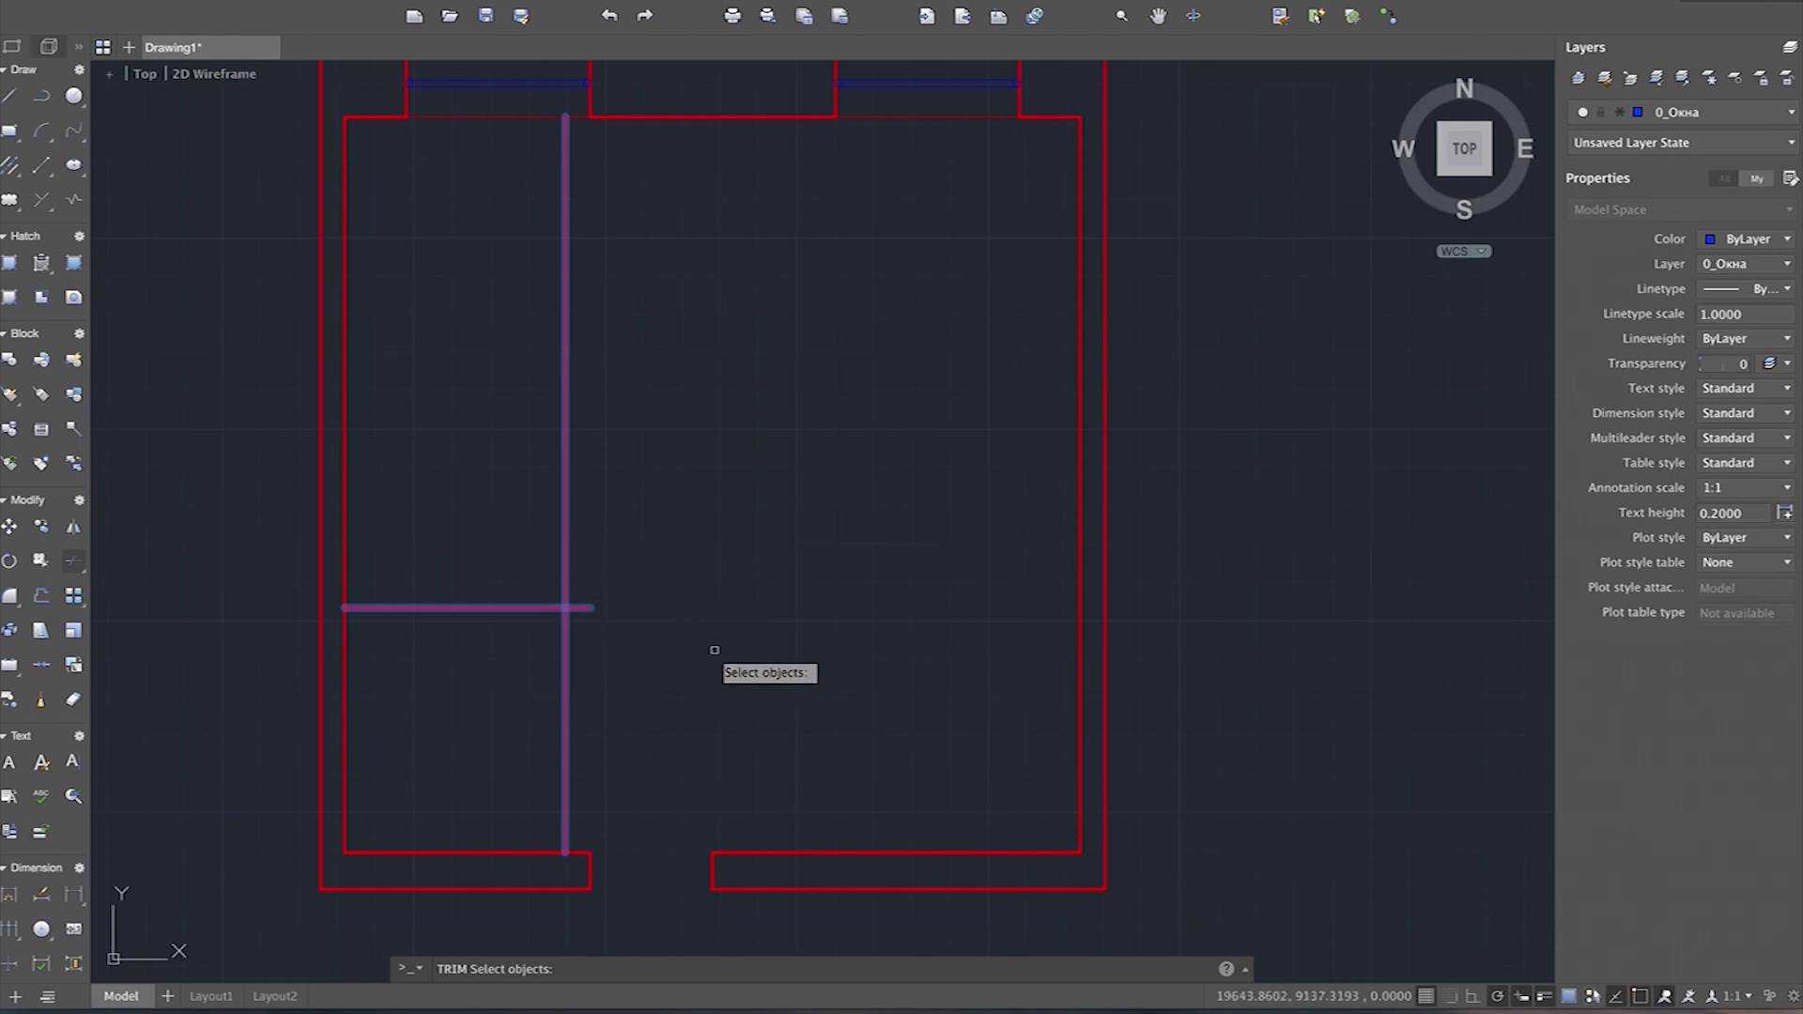
{"action": "key", "text": "Return"}
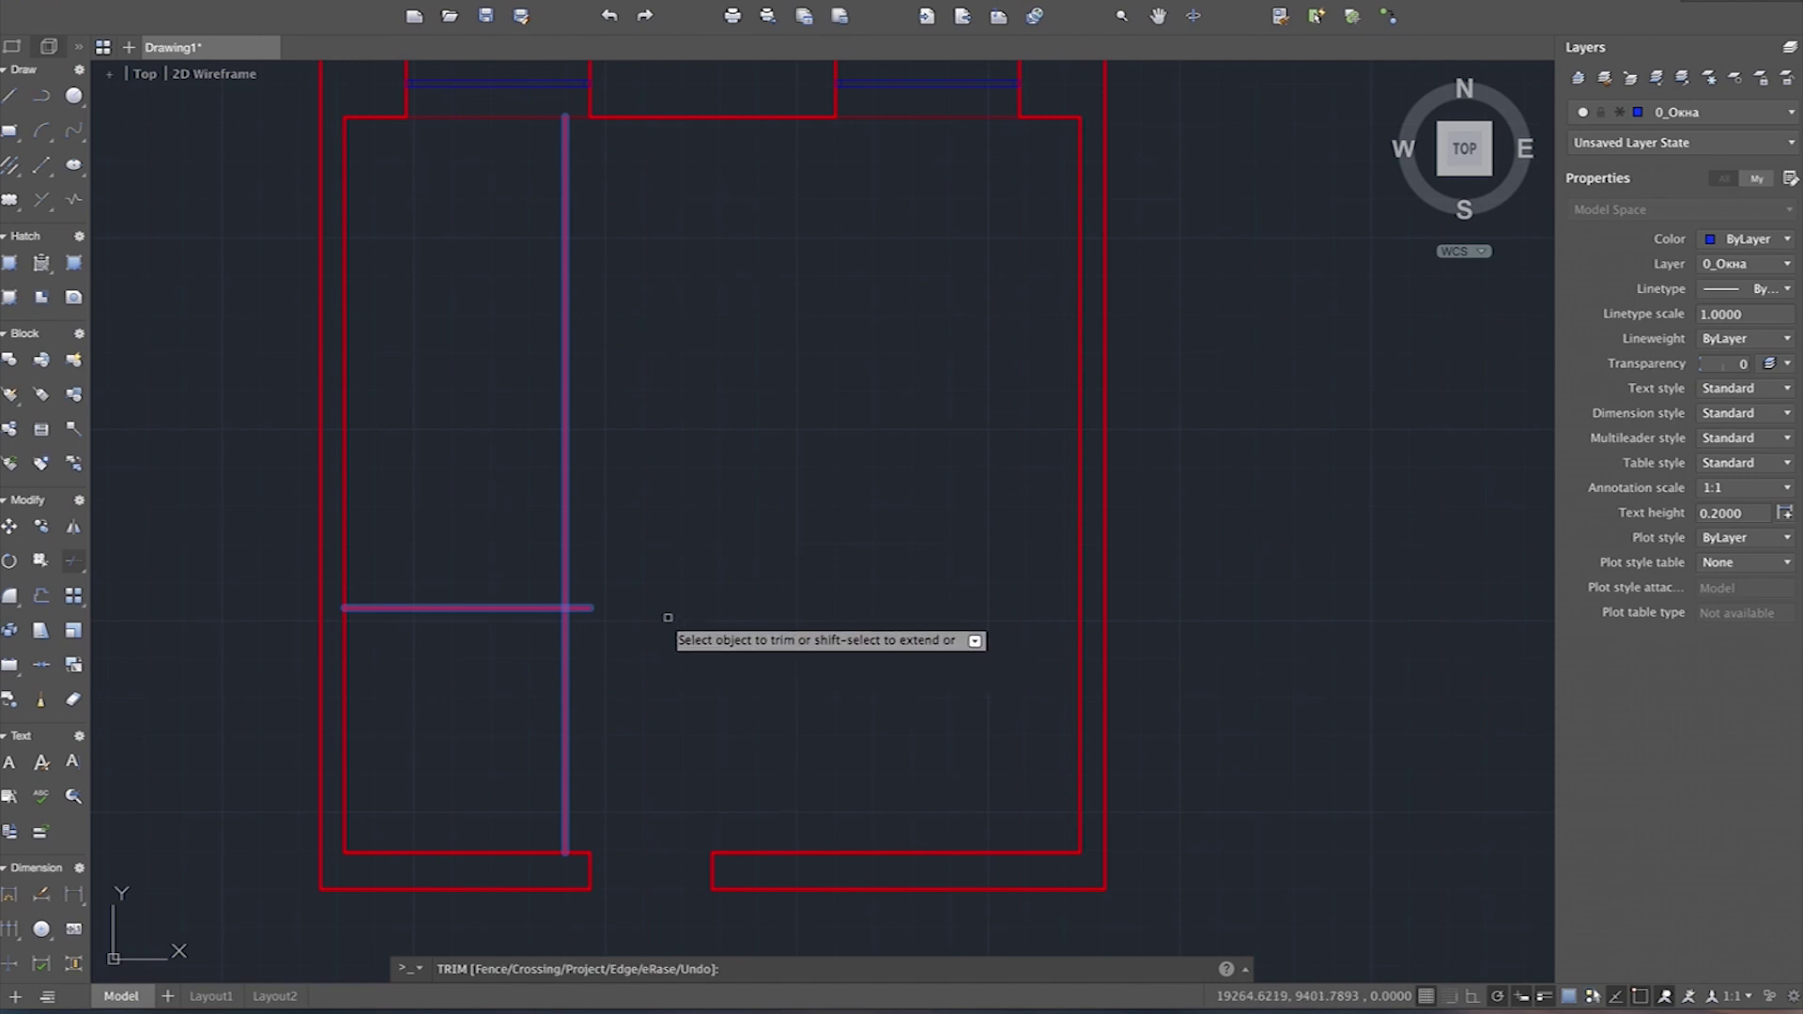
{"action": "left_click", "coordinate": [580, 607]}
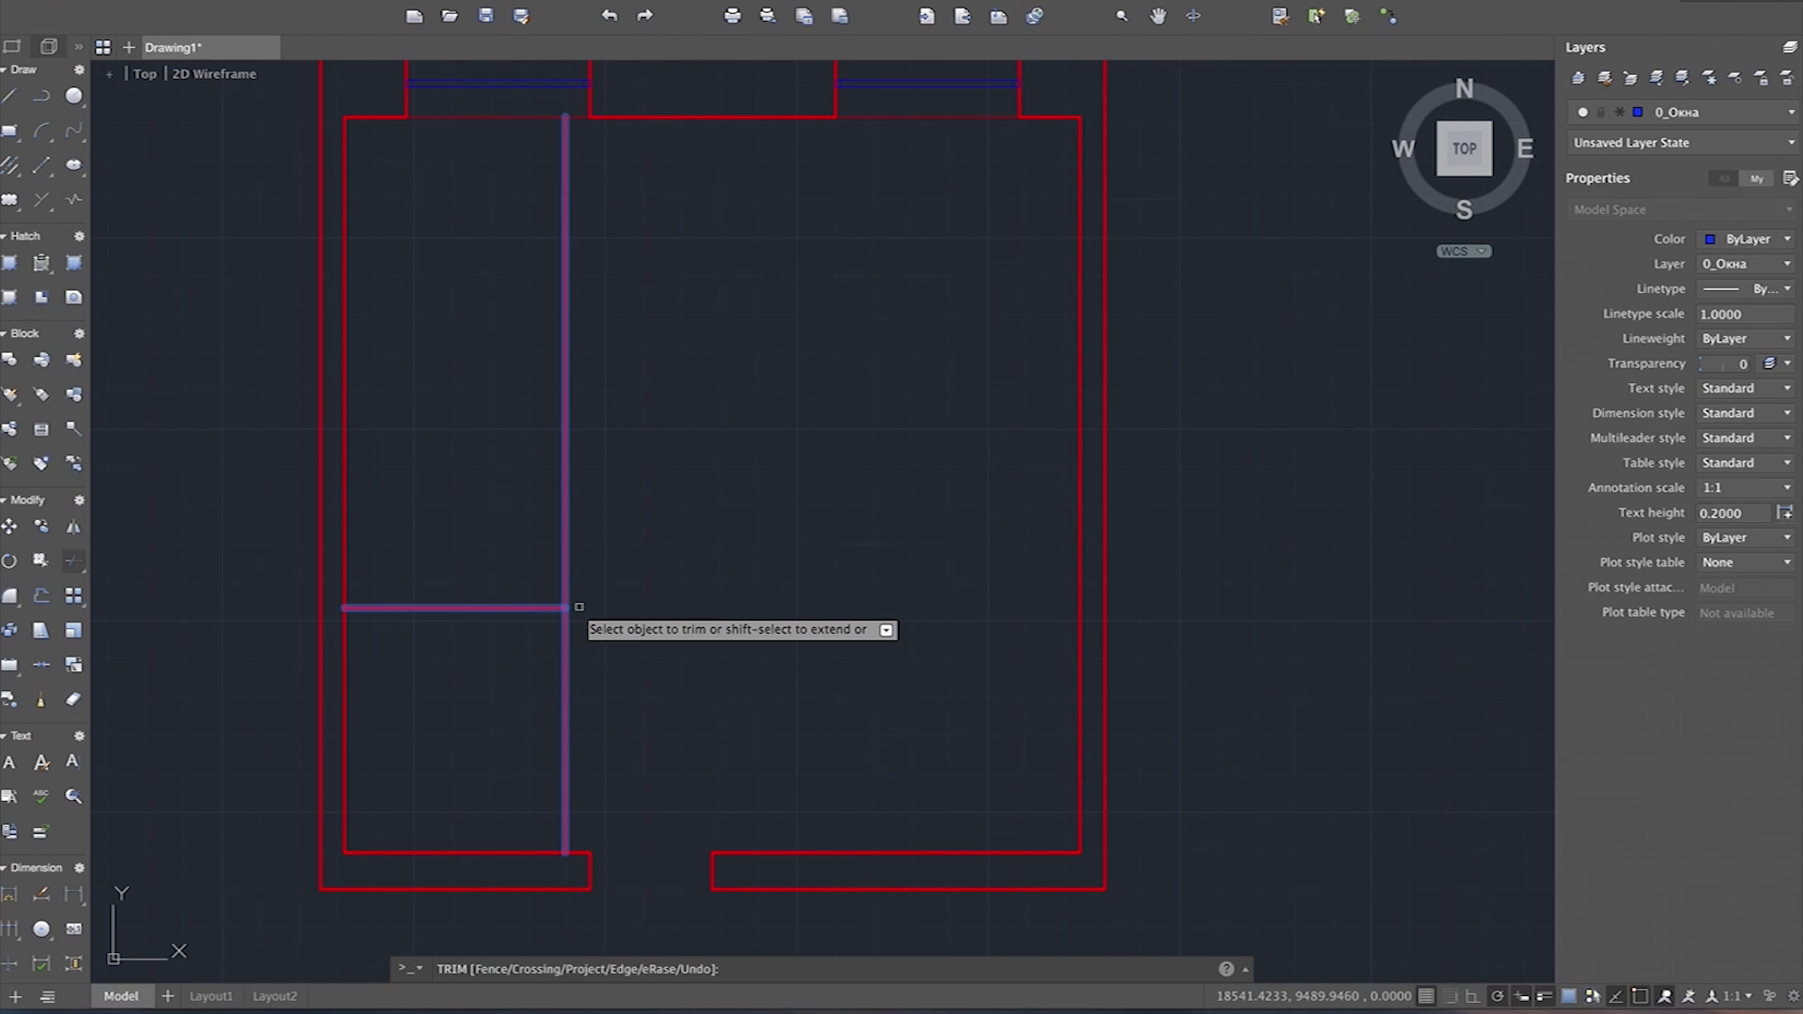
{"action": "left_click", "coordinate": [566, 556]}
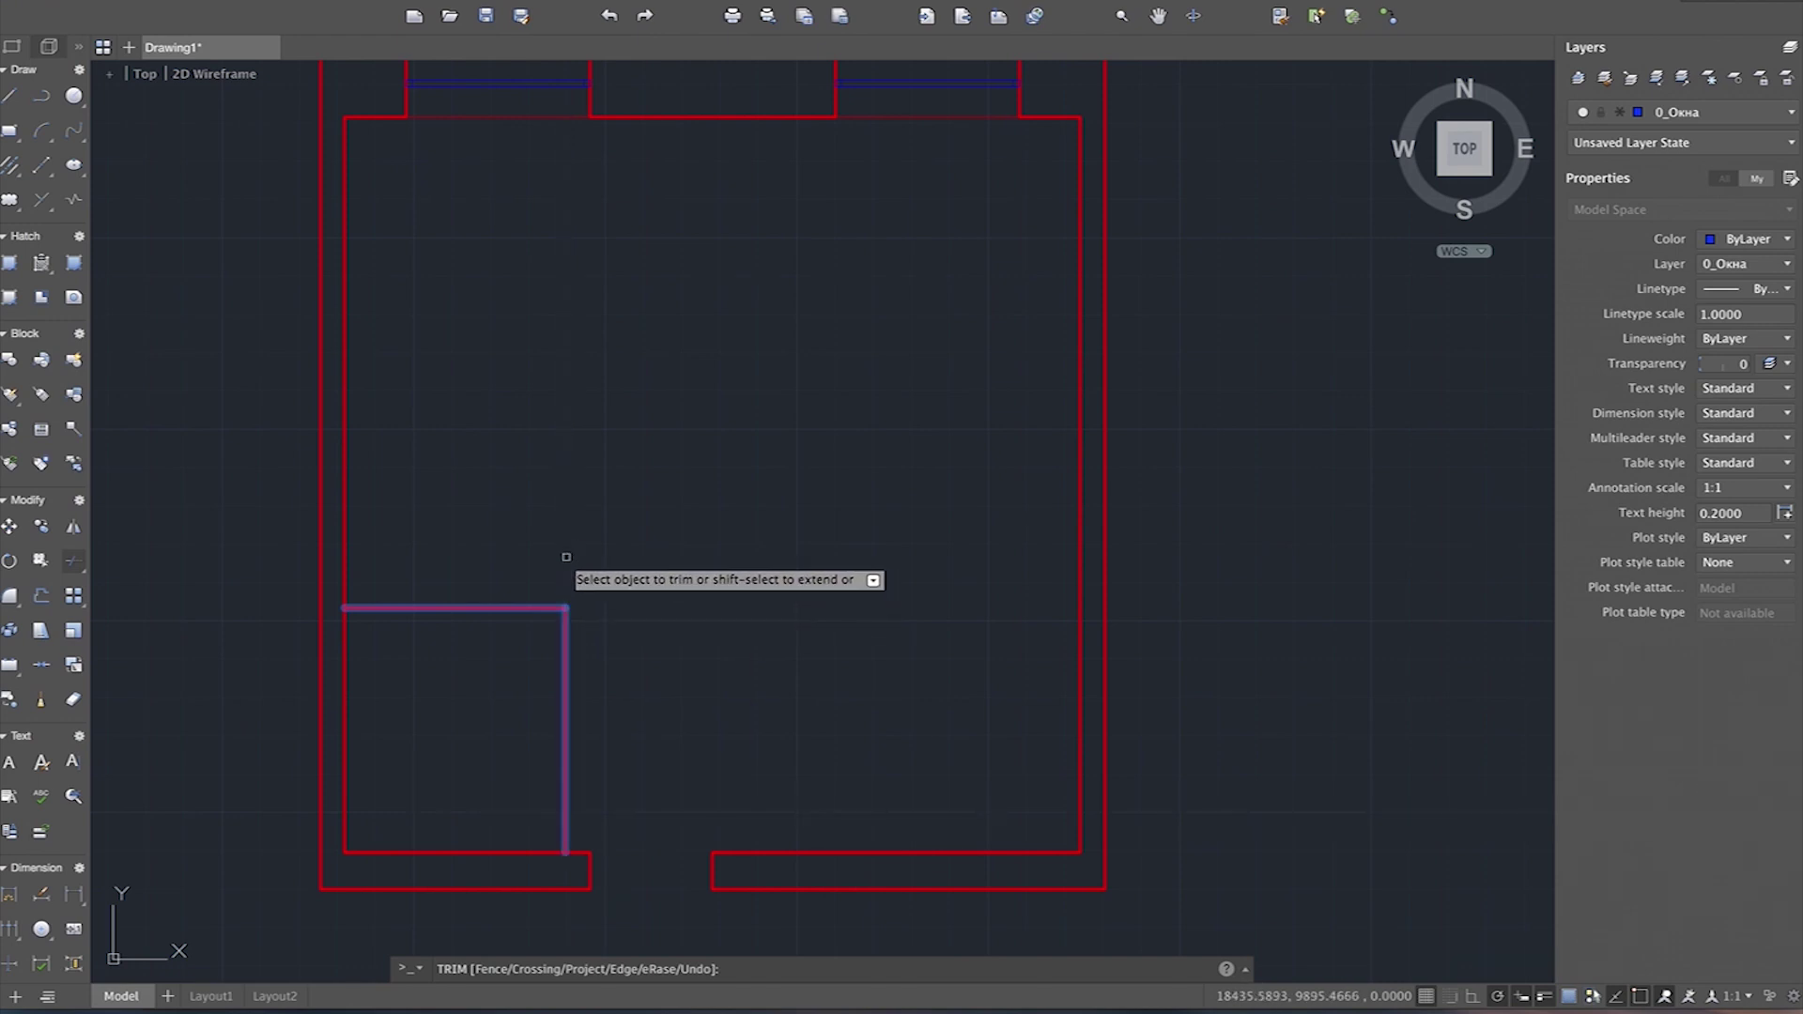
{"action": "key", "text": "Return"}
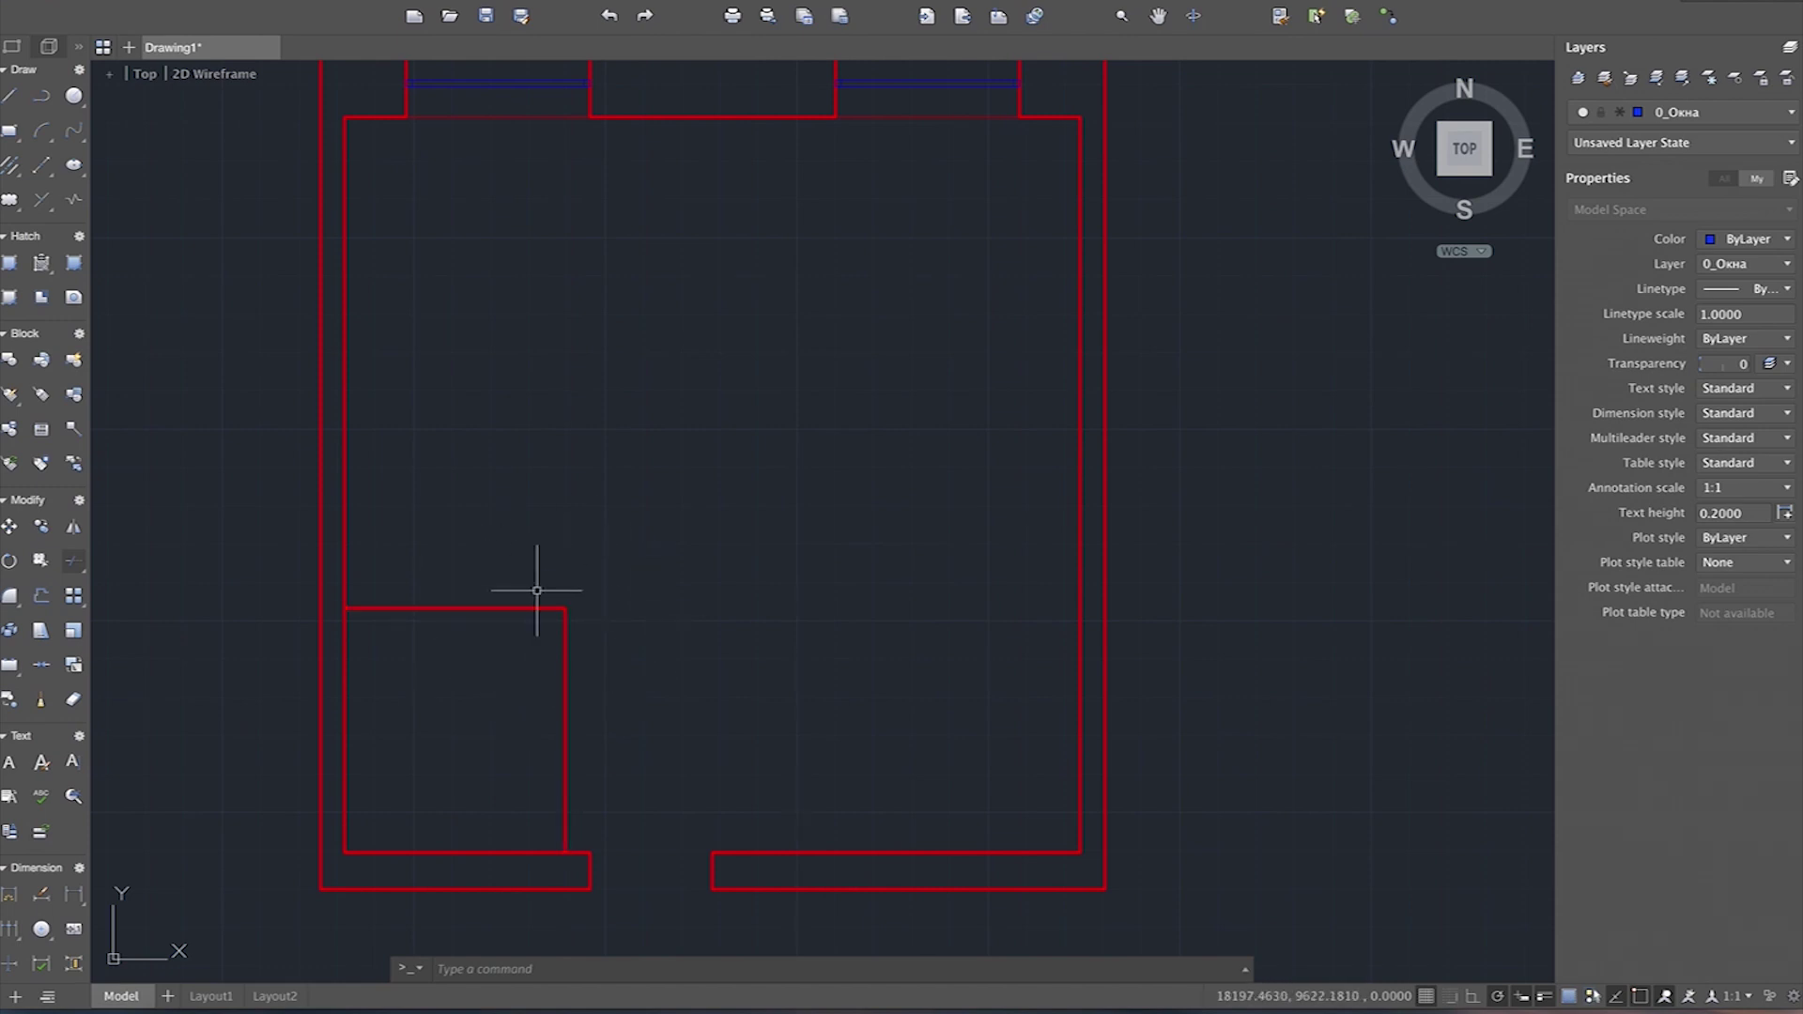
{"action": "left_click", "coordinate": [566, 638]}
Step: Put both L-shaped lines on the 0_Перегородки layer and make that layer current
{"action": "left_click", "coordinate": [523, 601]}
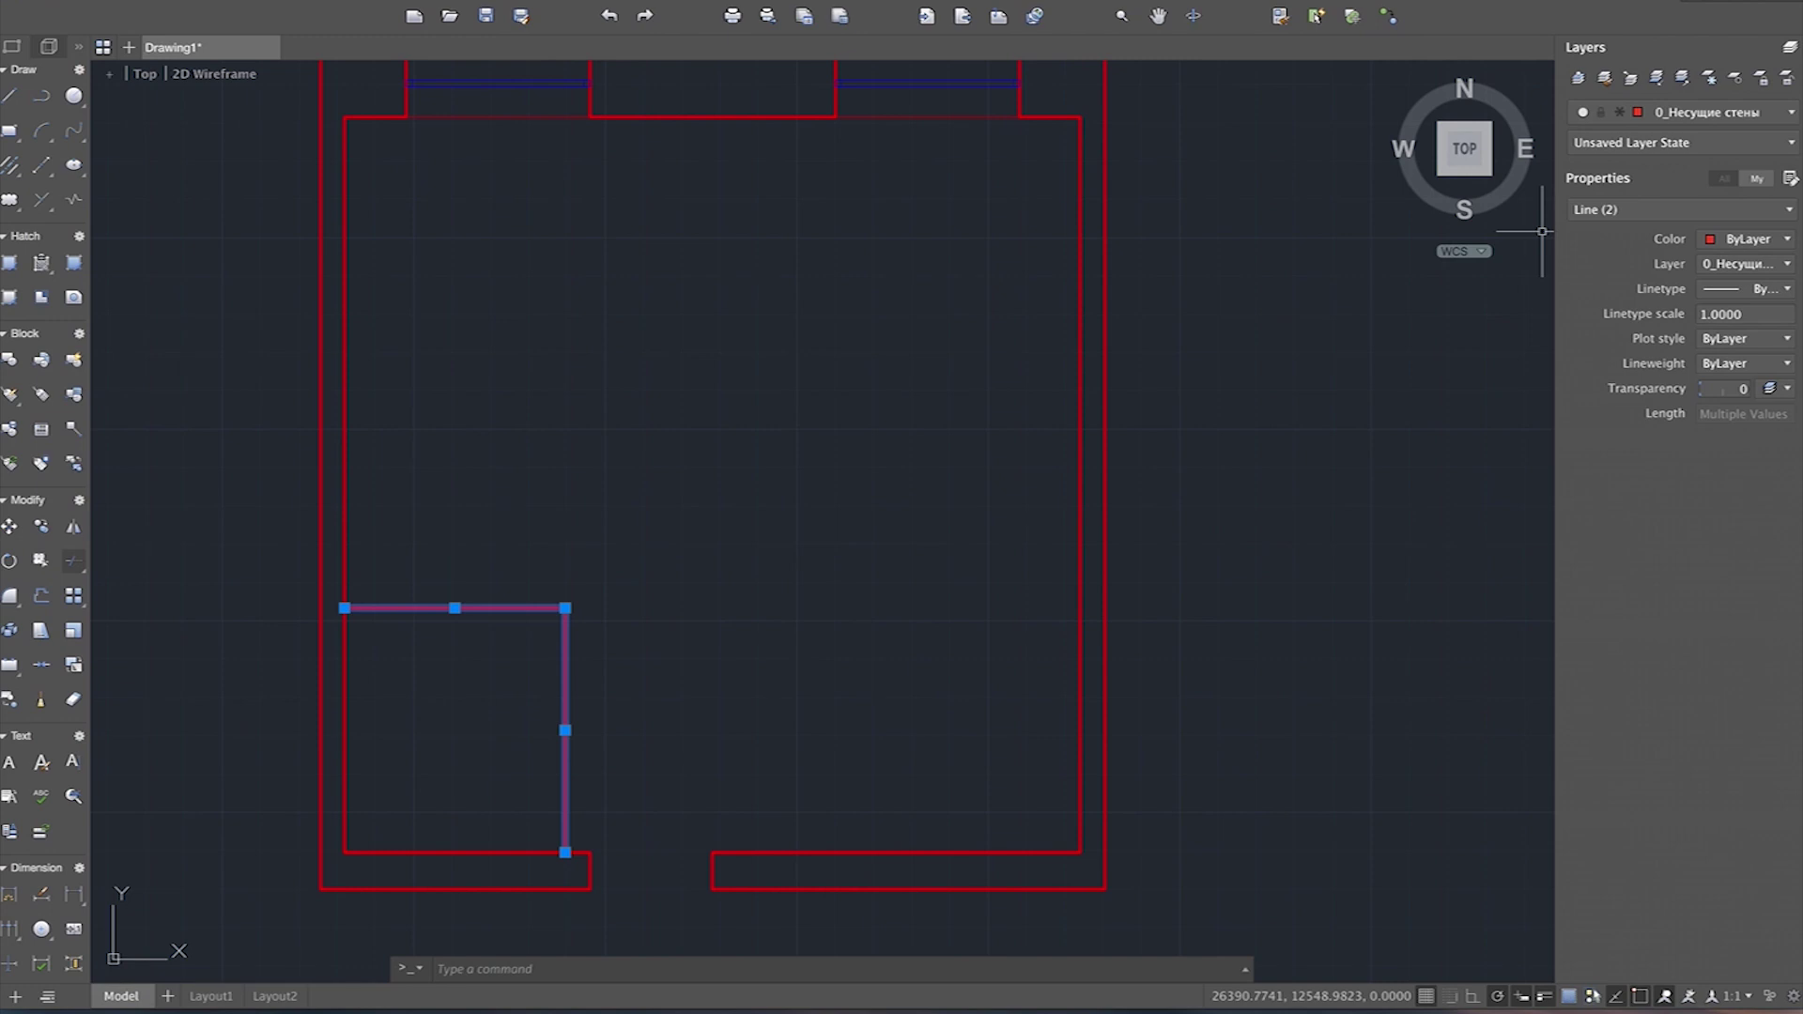
{"action": "left_click", "coordinate": [1709, 111]}
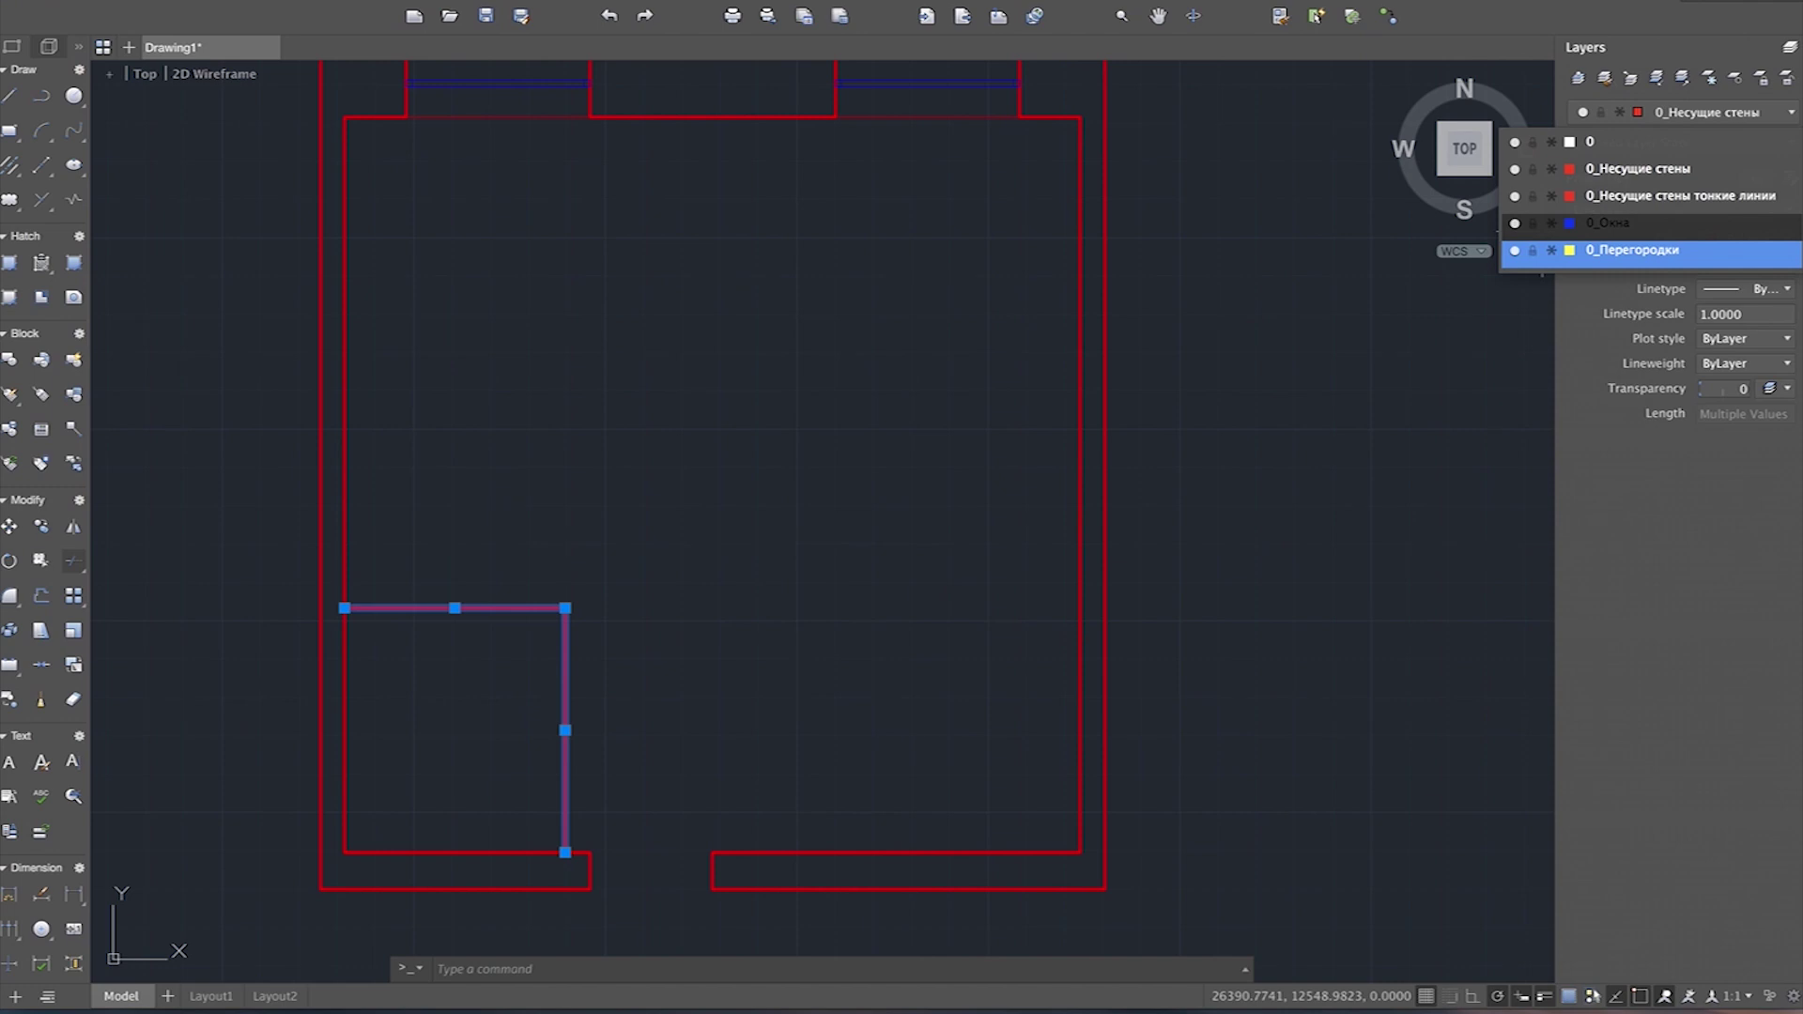
{"action": "left_click", "coordinate": [1634, 250]}
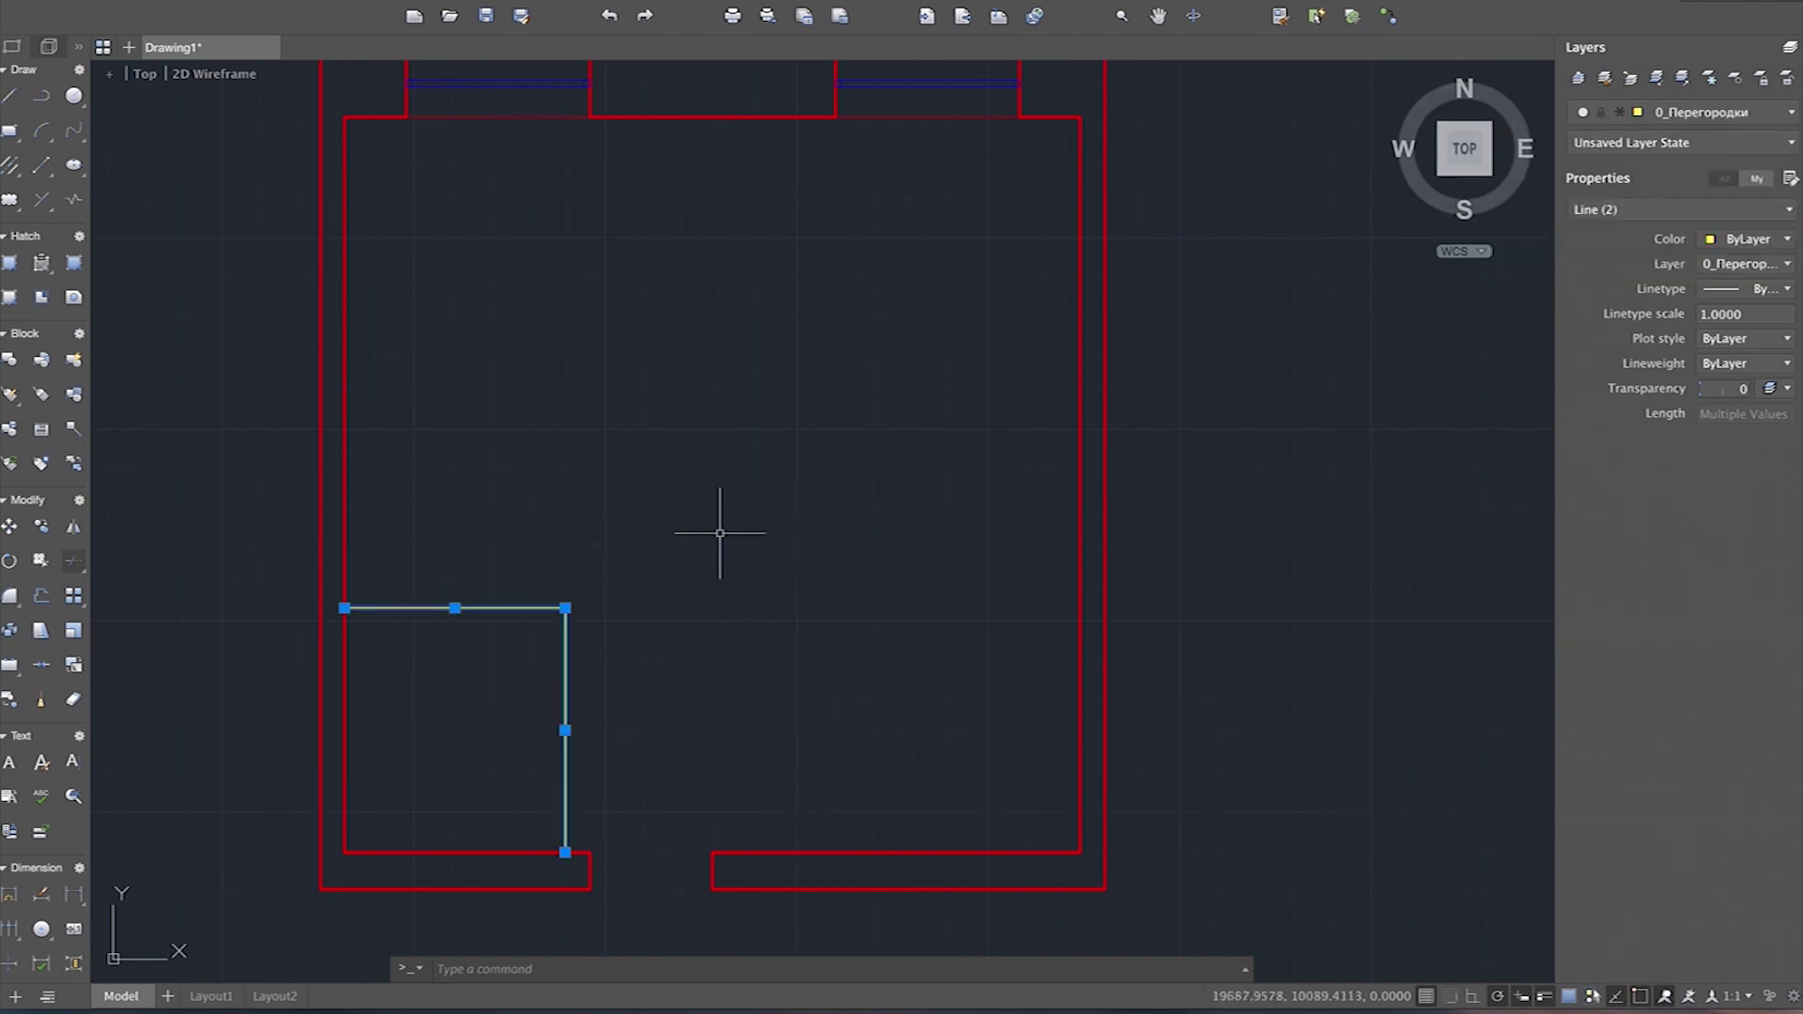
{"action": "scroll", "coordinate": [455, 673], "scroll_direction": "up", "scroll_amount": 3}
{"action": "scroll", "coordinate": [443, 656], "scroll_direction": "up", "scroll_amount": 2}
{"action": "scroll", "coordinate": [596, 515], "scroll_direction": "down", "scroll_amount": 2}
{"action": "scroll", "coordinate": [591, 522], "scroll_direction": "down", "scroll_amount": 1}
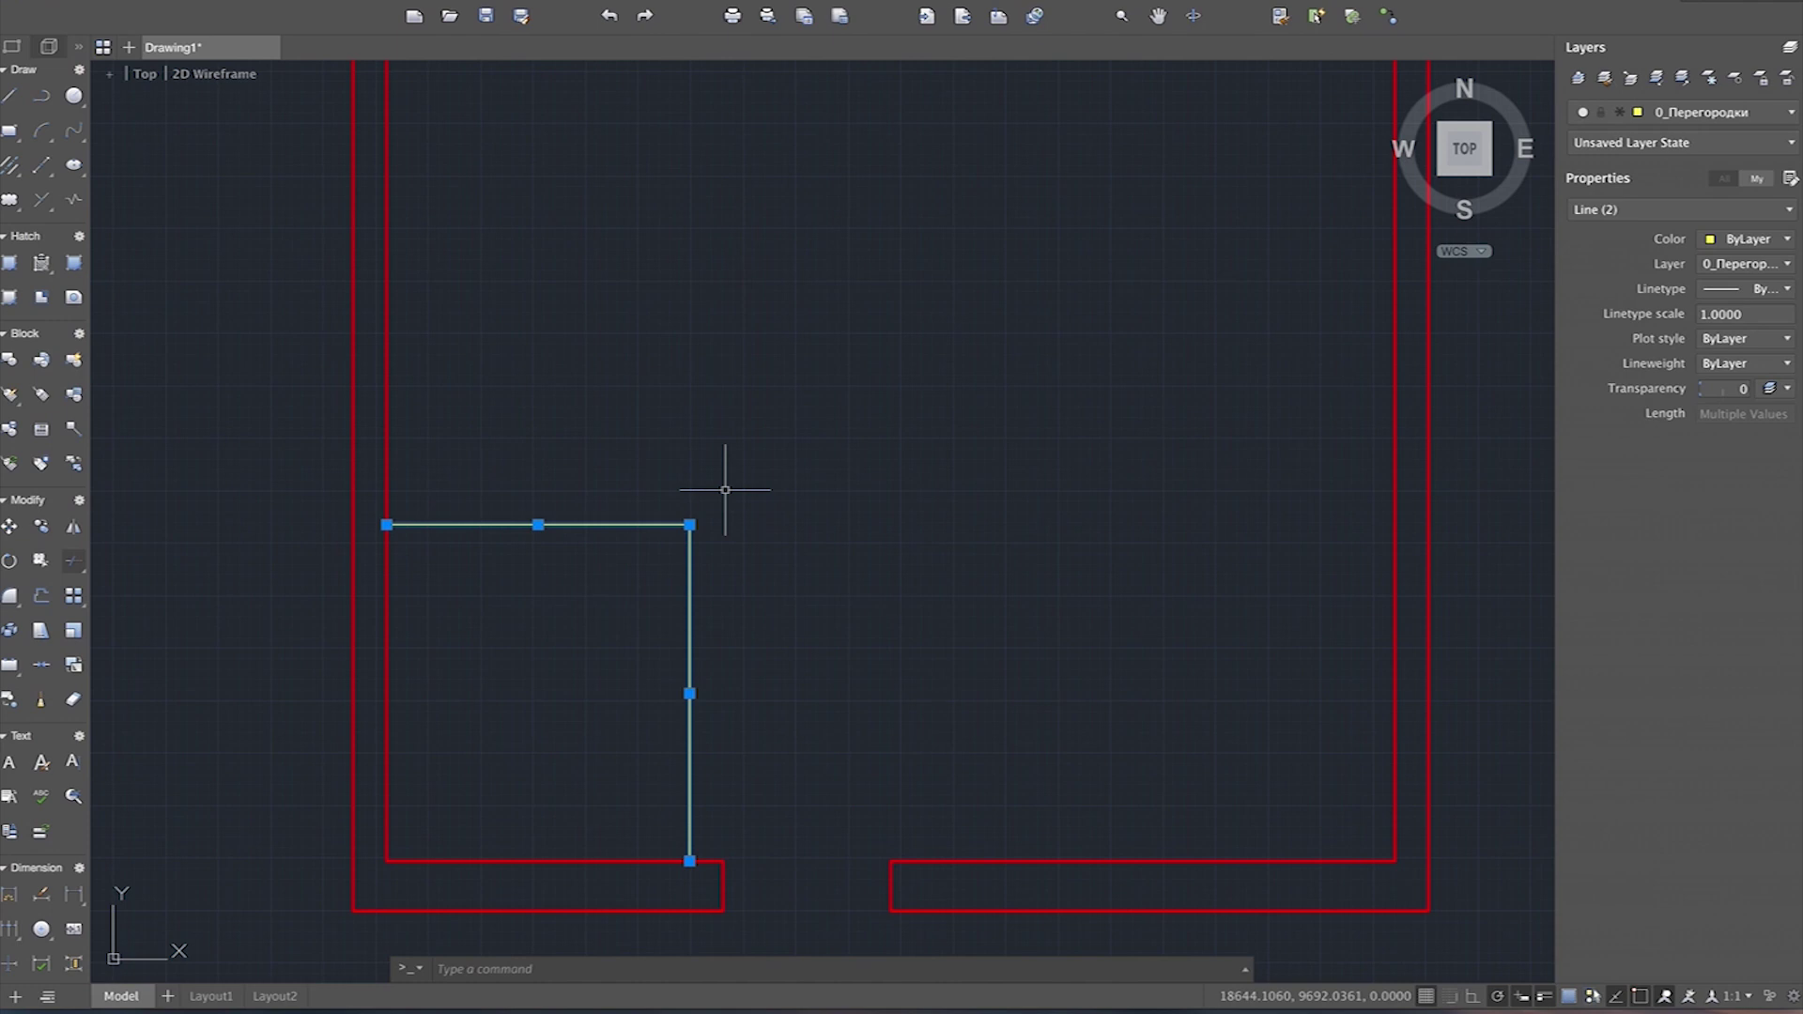
{"action": "key", "text": "Escape"}
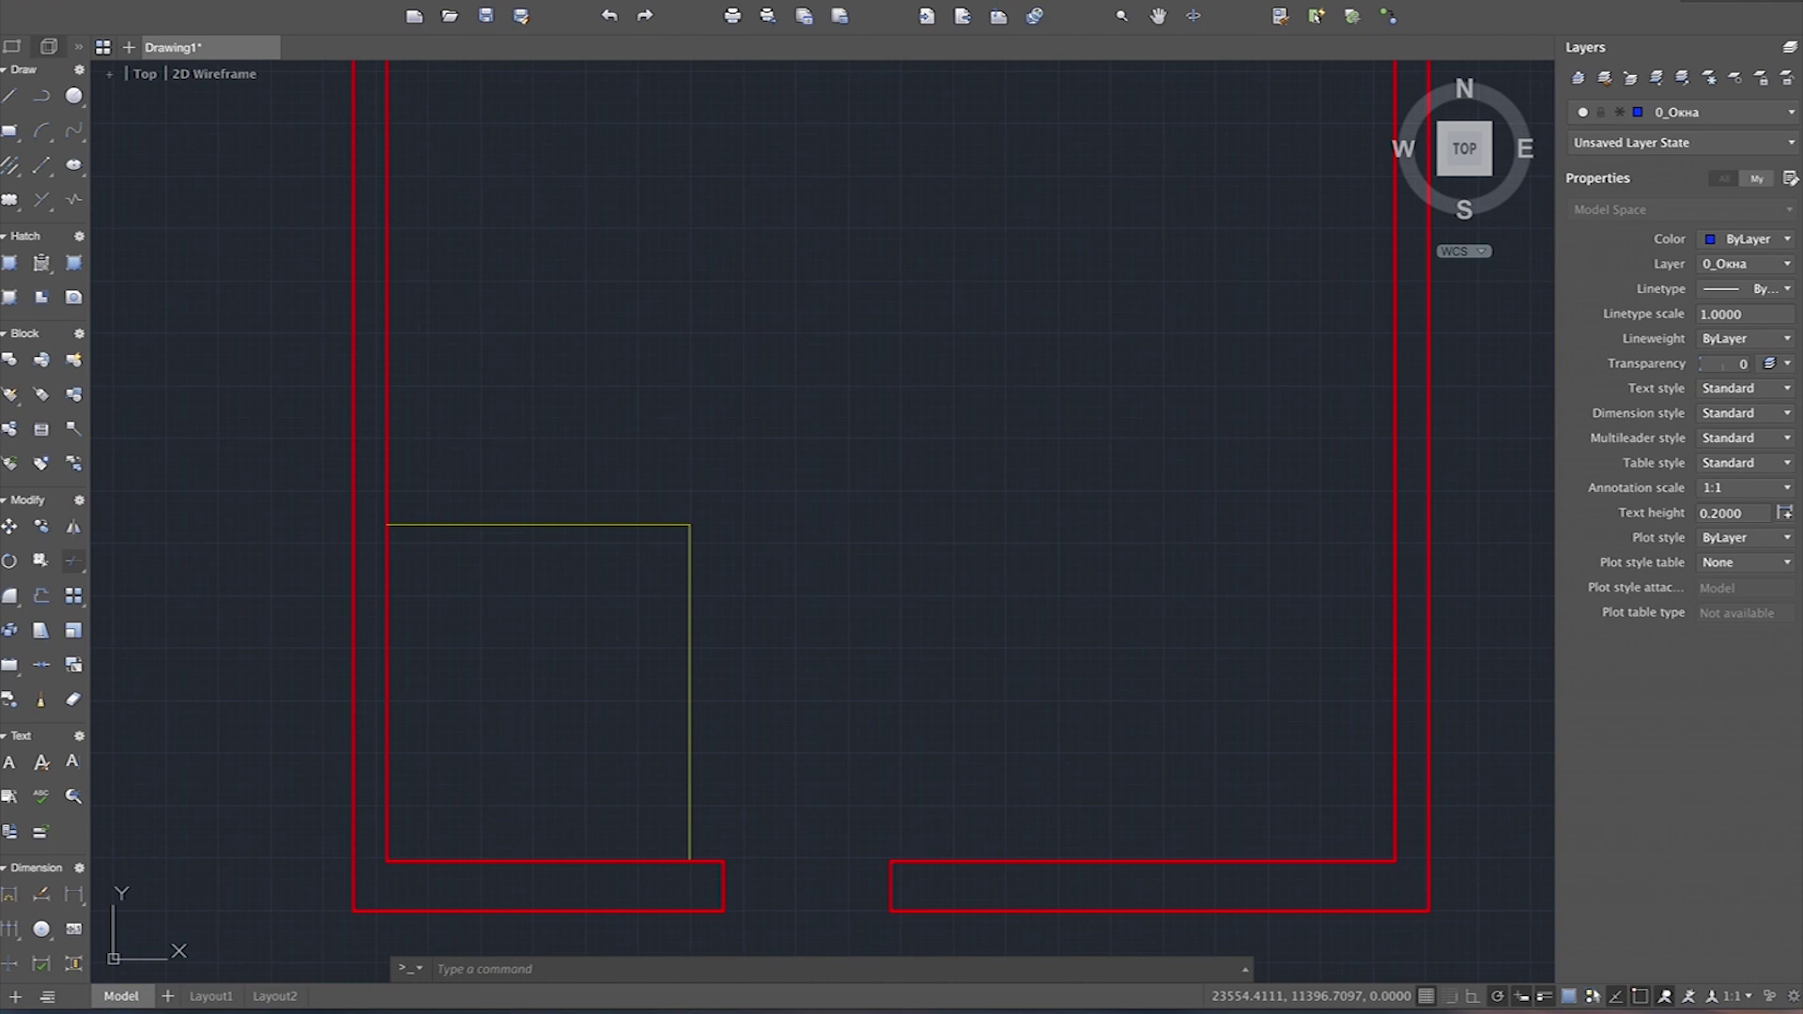
{"action": "left_click", "coordinate": [1690, 111]}
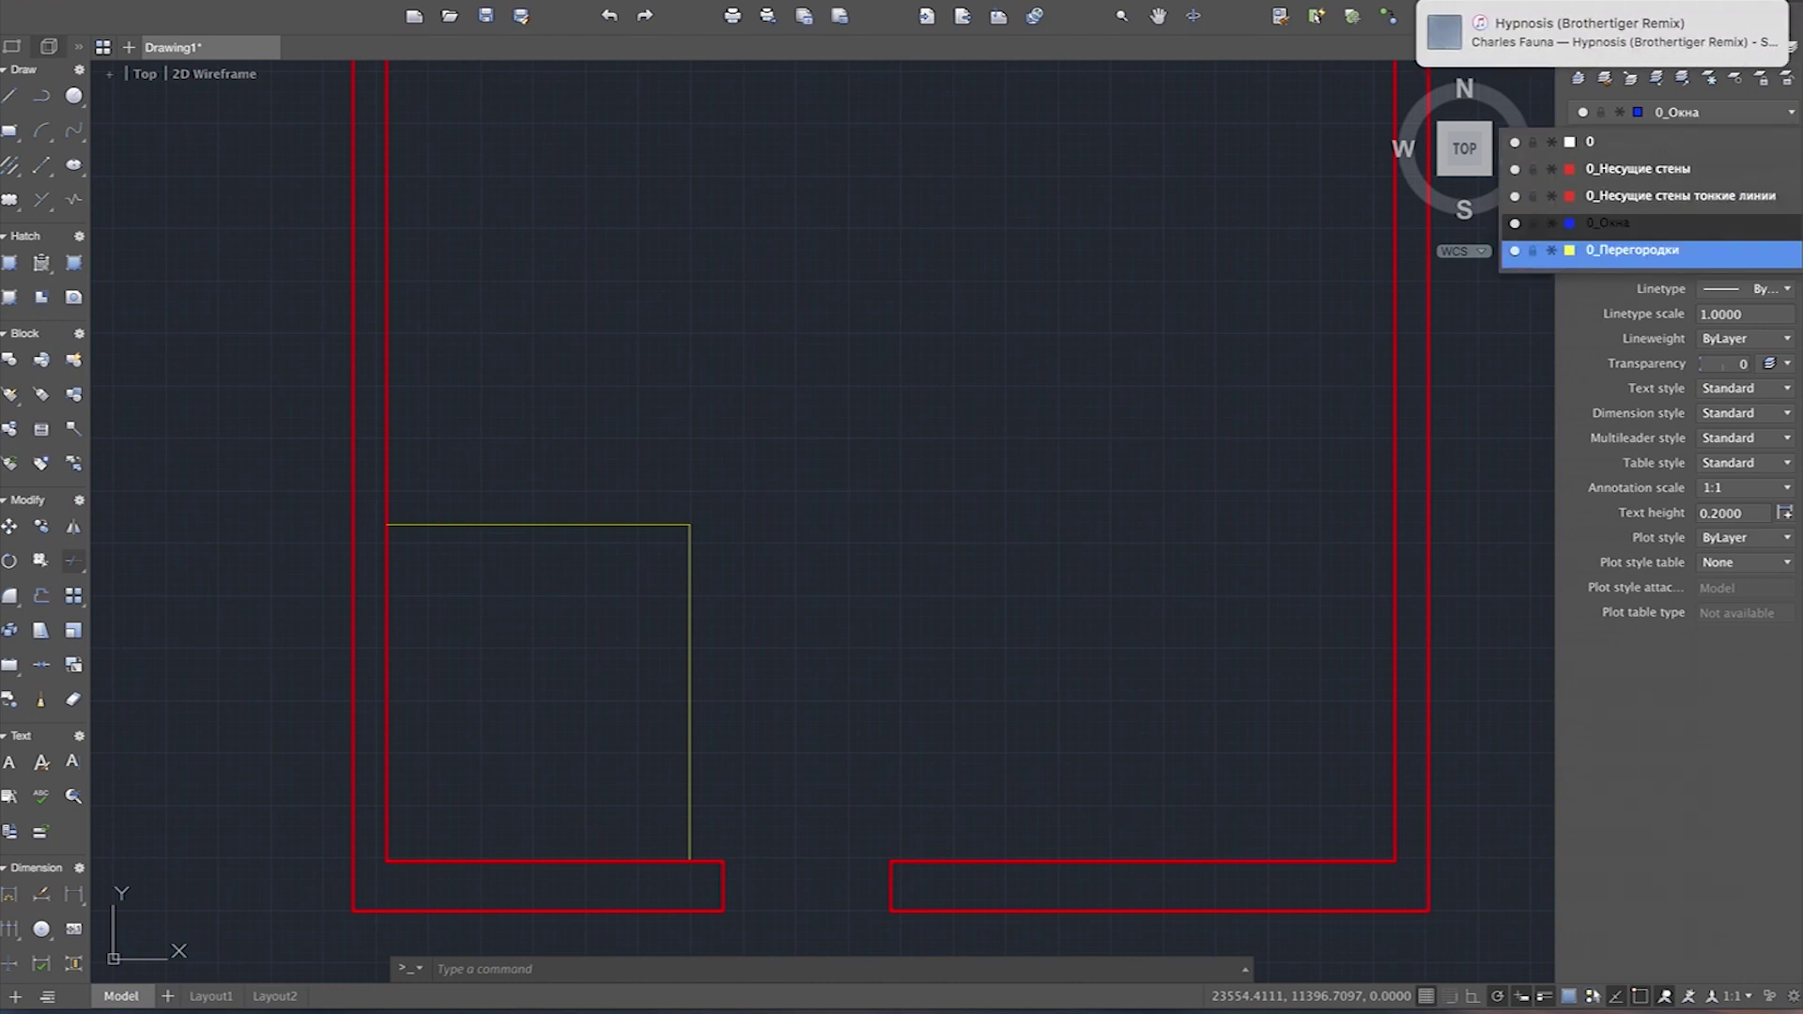
{"action": "left_click", "coordinate": [1634, 250]}
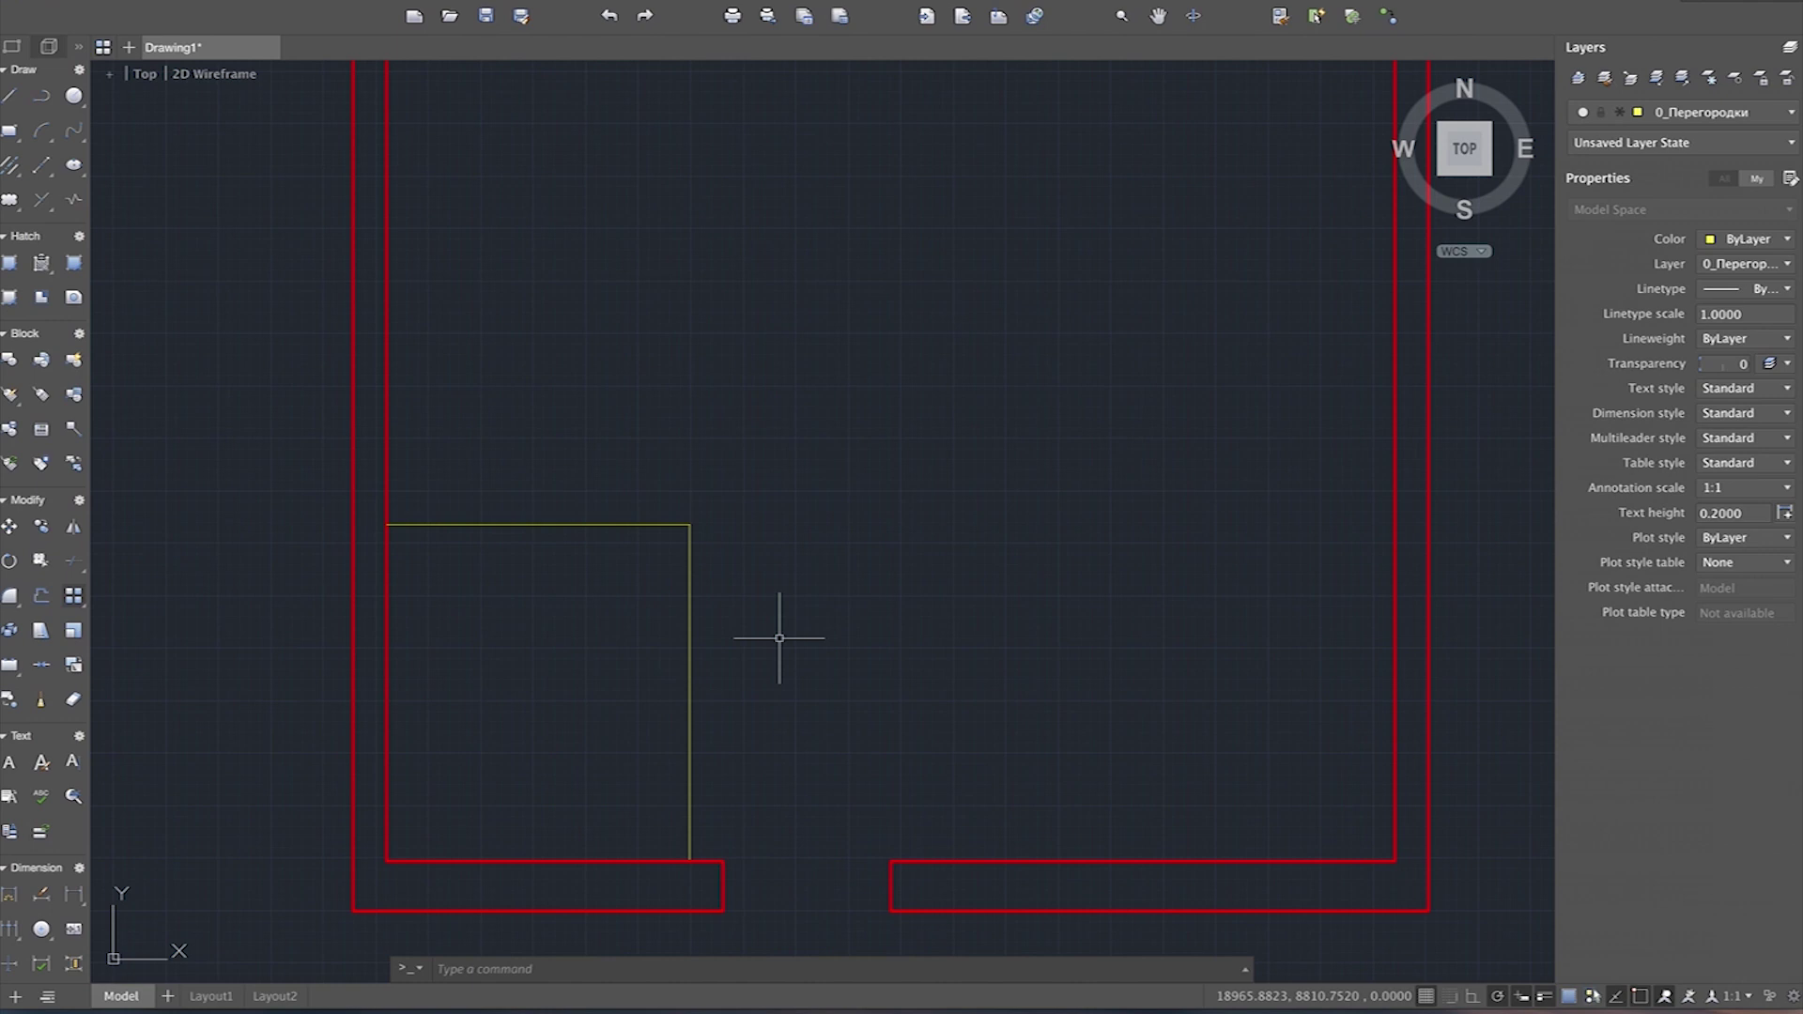
Step: Clear a stray character and enter the O alias for OFFSET
{"action": "type", "text": "ш"}
{"action": "key", "text": "BackSpace"}
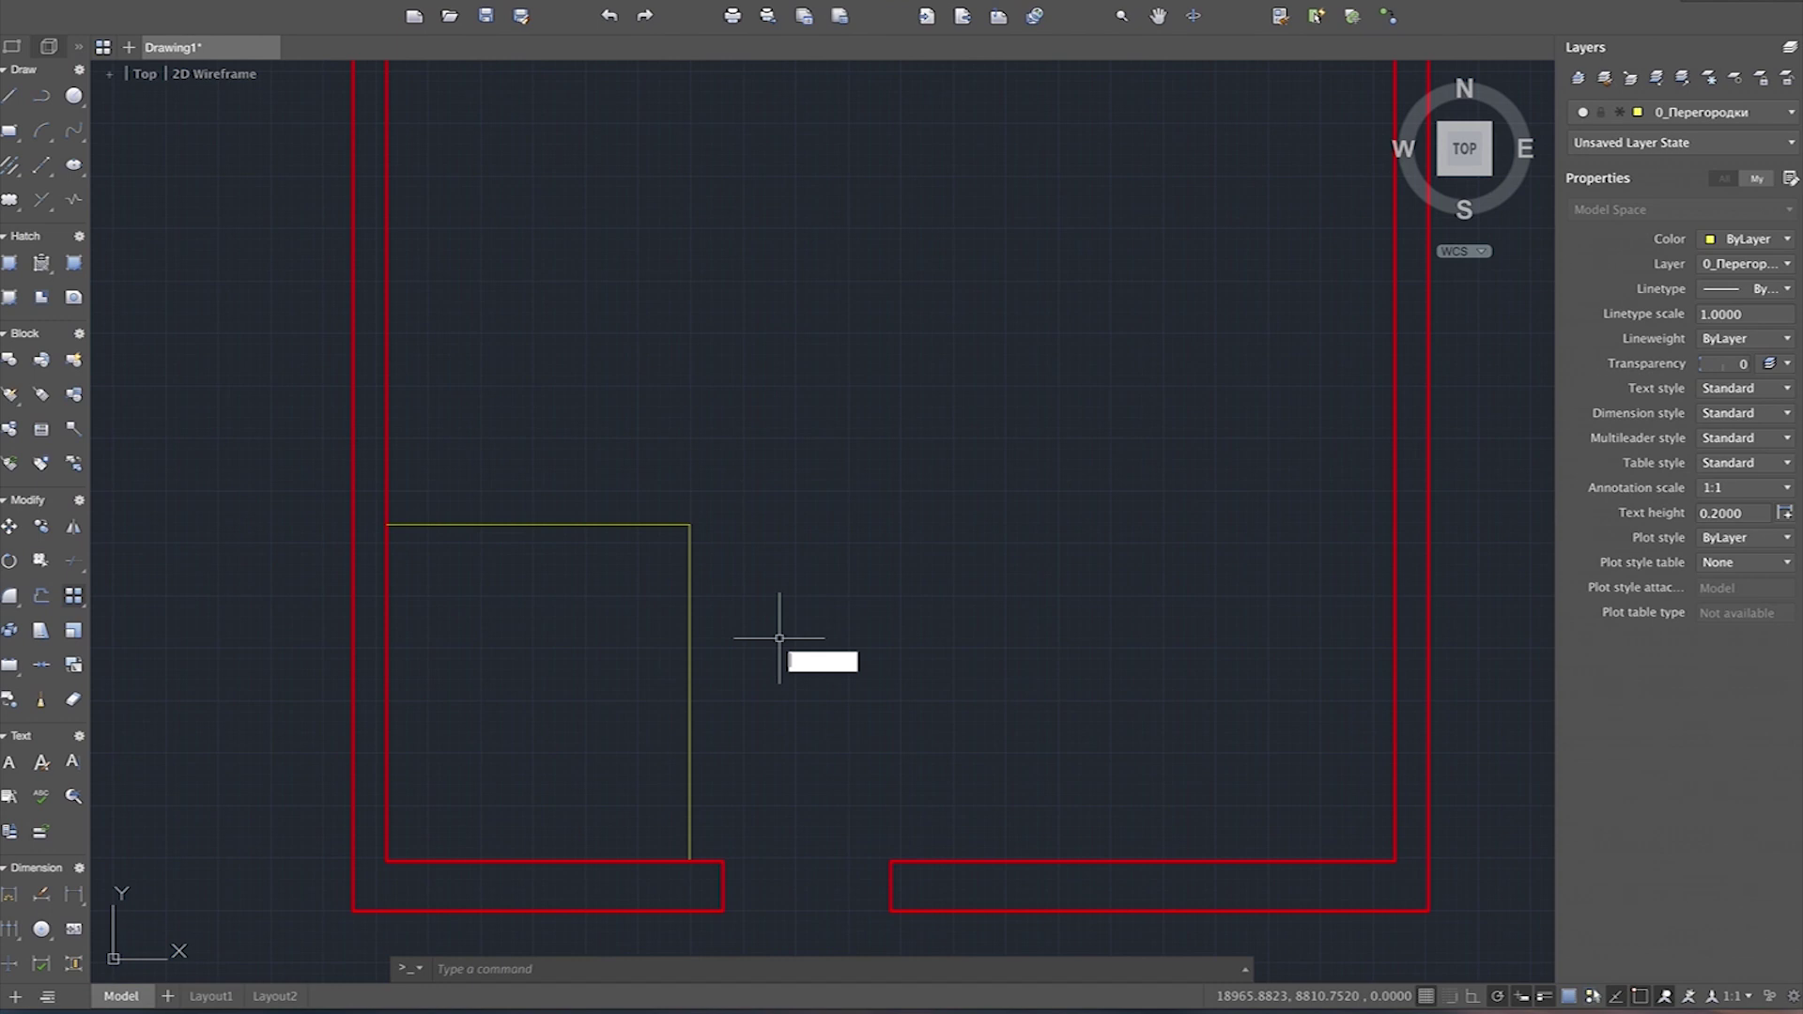
{"action": "type", "text": "o"}
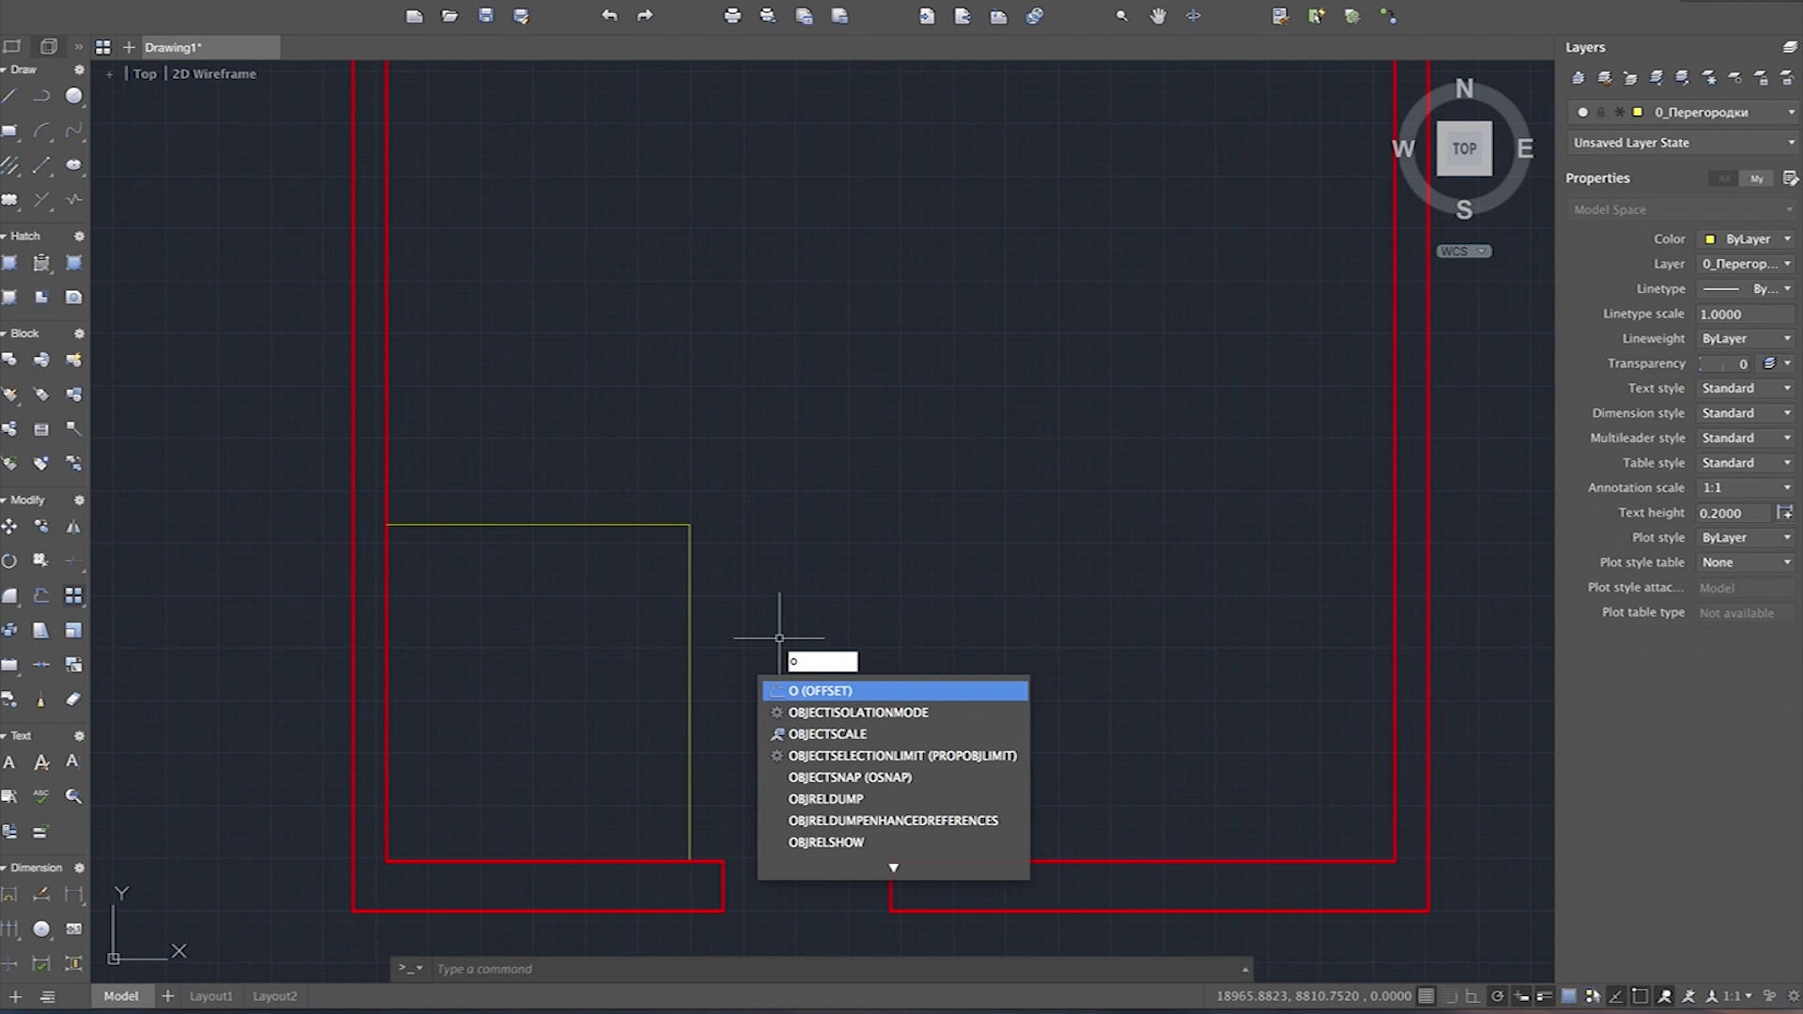
Step: Offset the vertical partition line right and the horizontal one up by 100
{"action": "key", "text": "Return"}
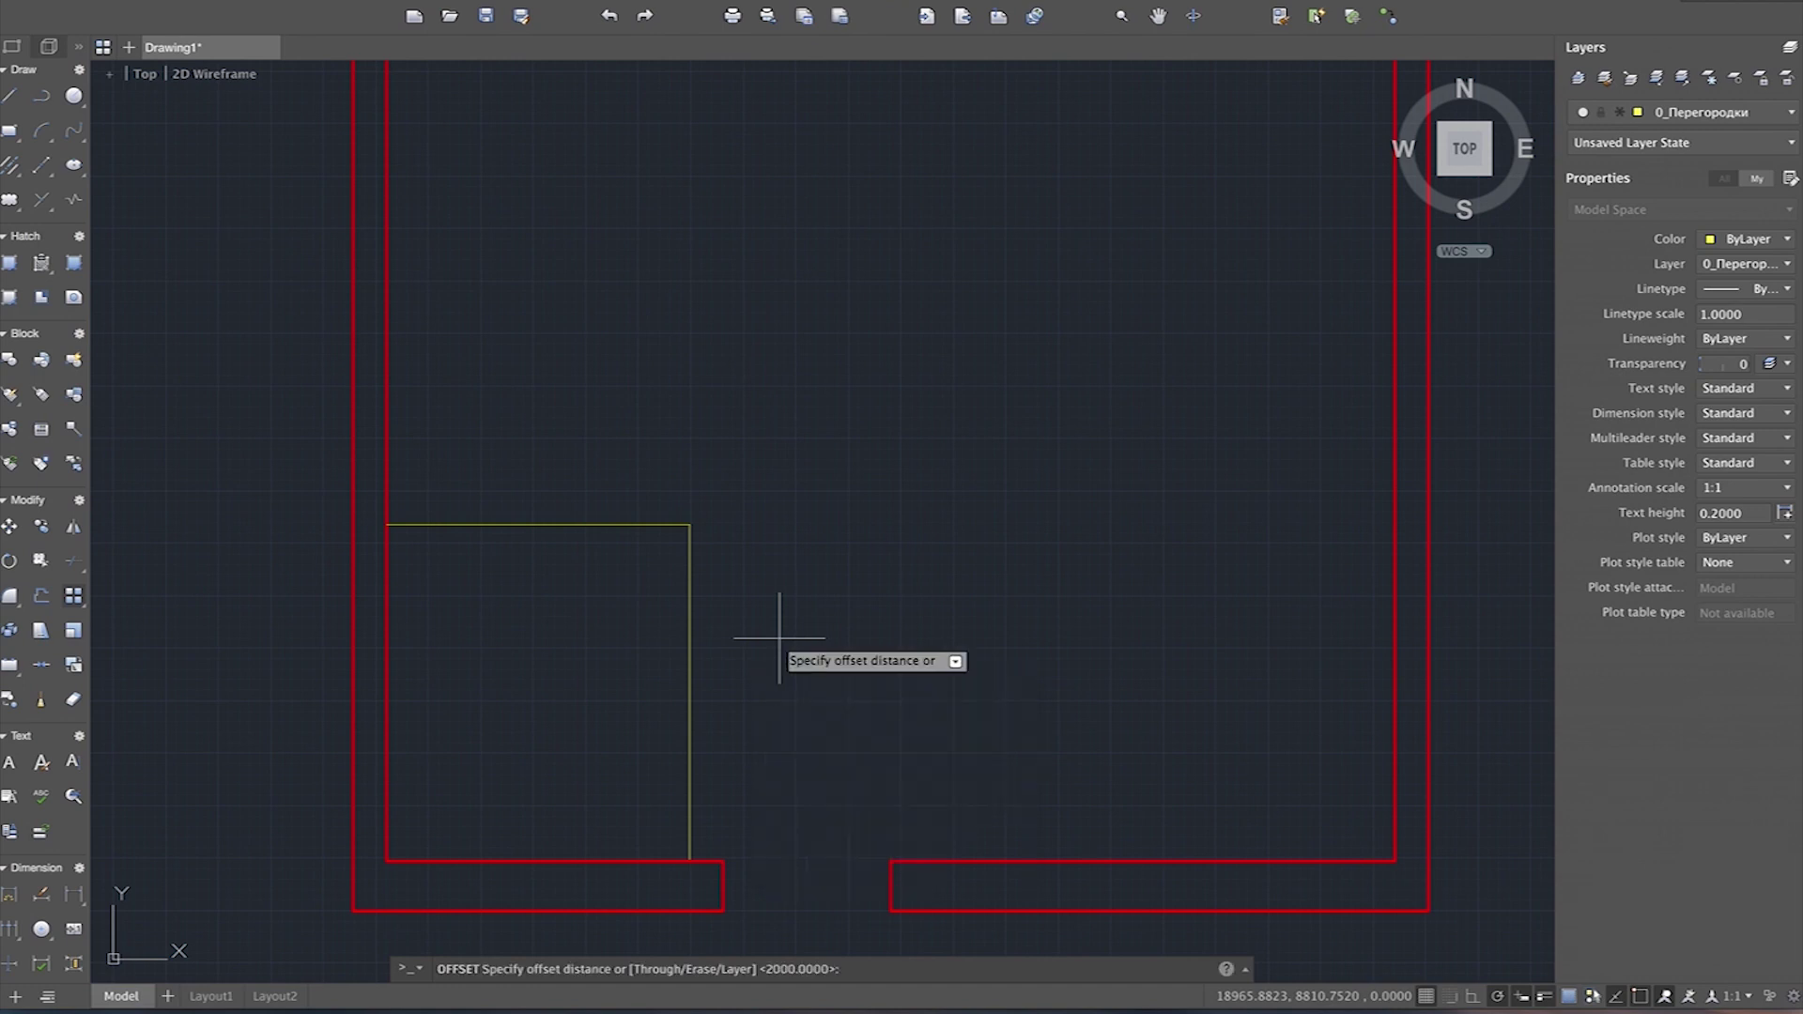
{"action": "type", "text": "100"}
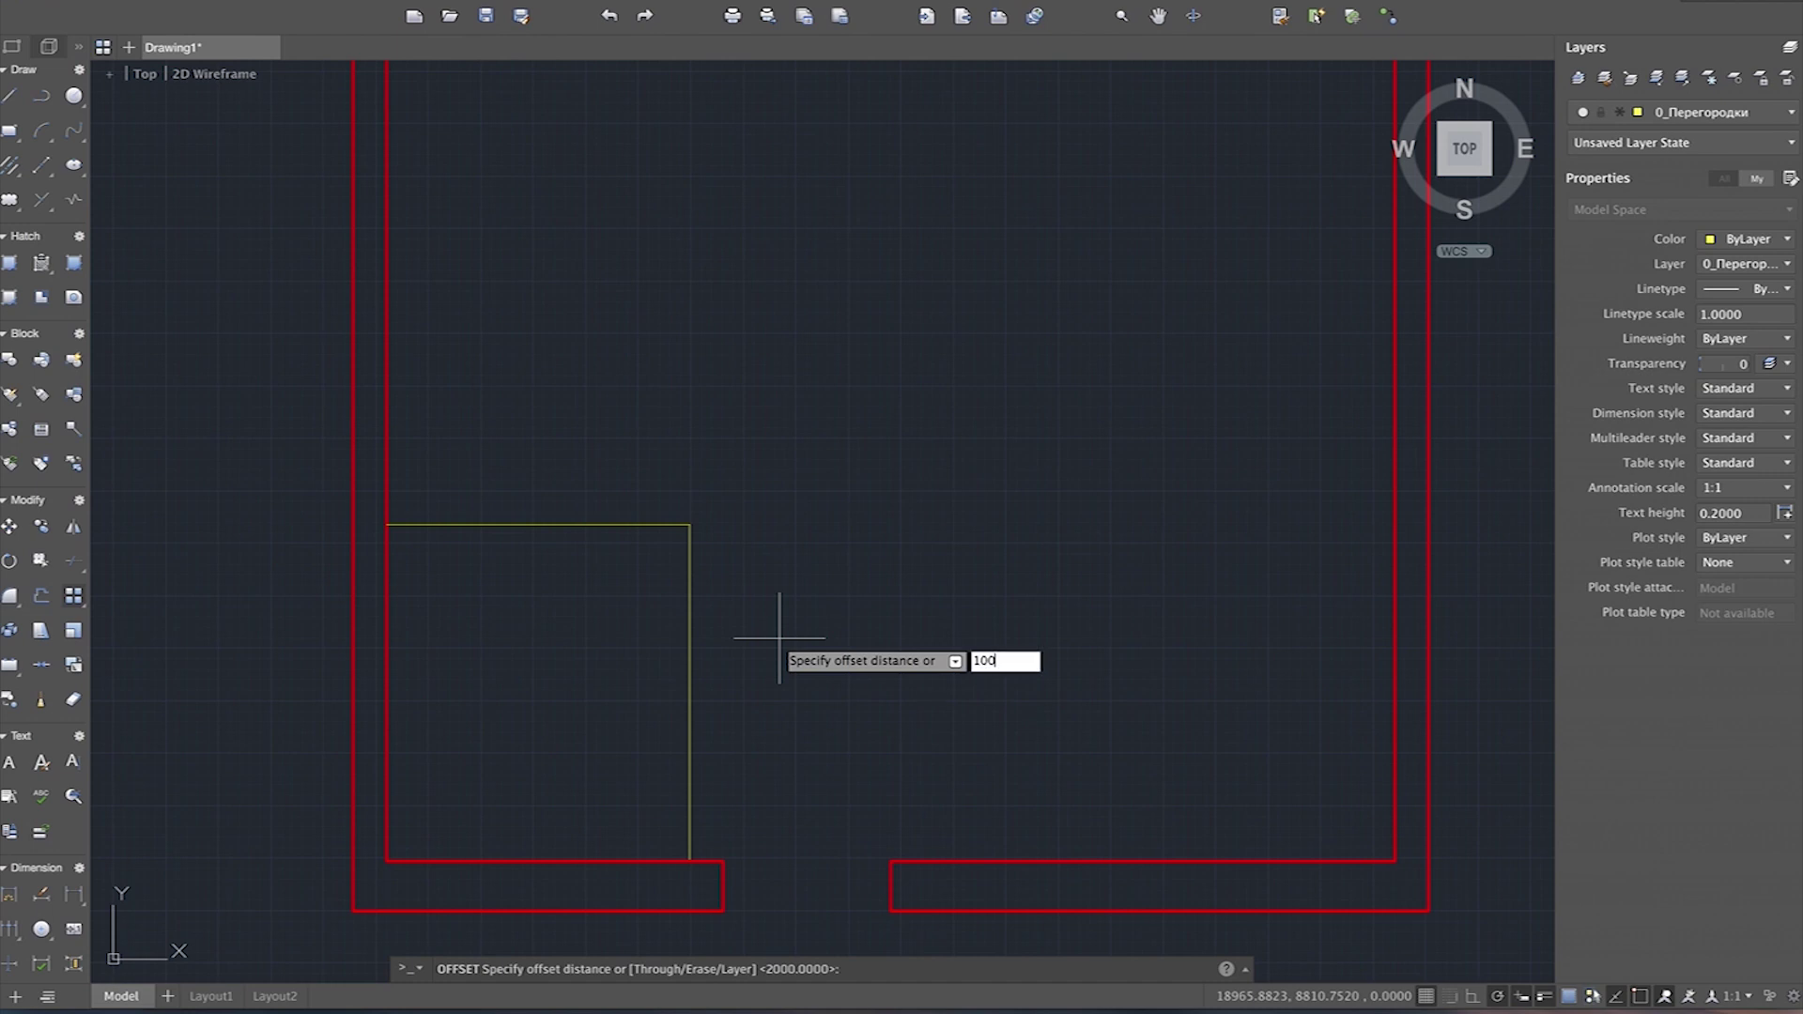
{"action": "key", "text": "Return"}
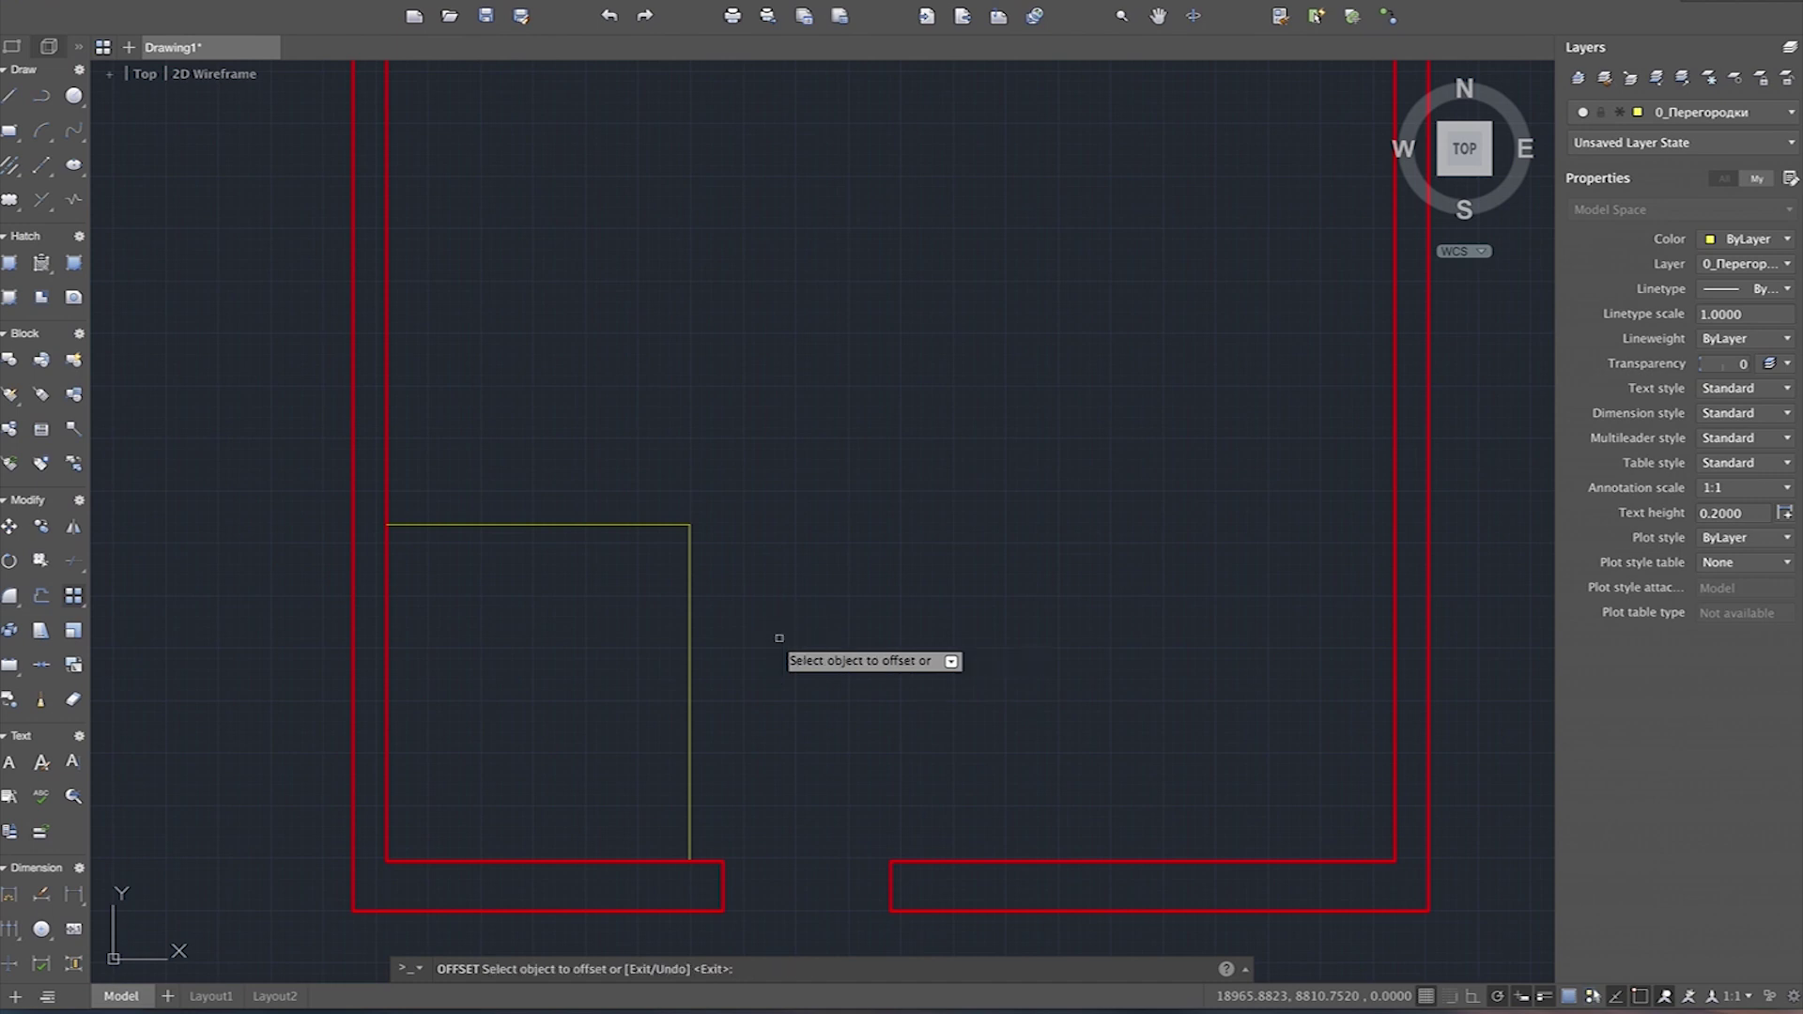
{"action": "left_click", "coordinate": [689, 601]}
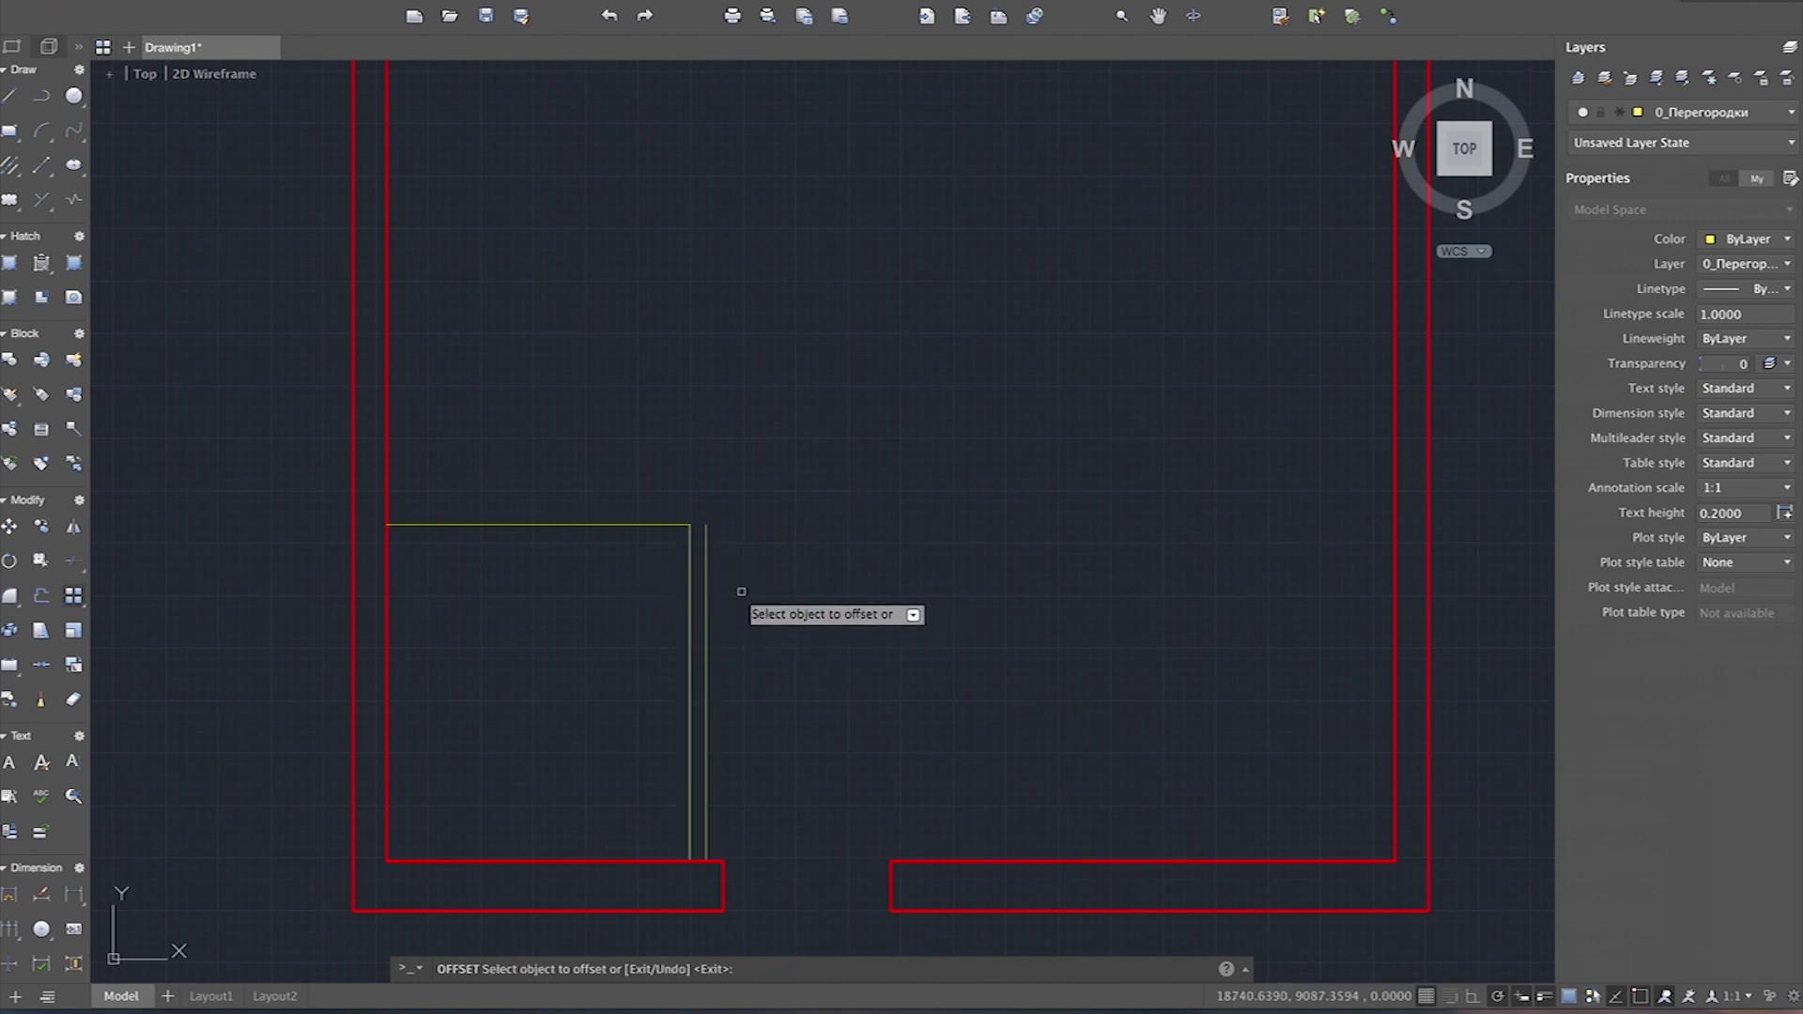
{"action": "left_click", "coordinate": [573, 523]}
{"action": "left_click", "coordinate": [588, 462]}
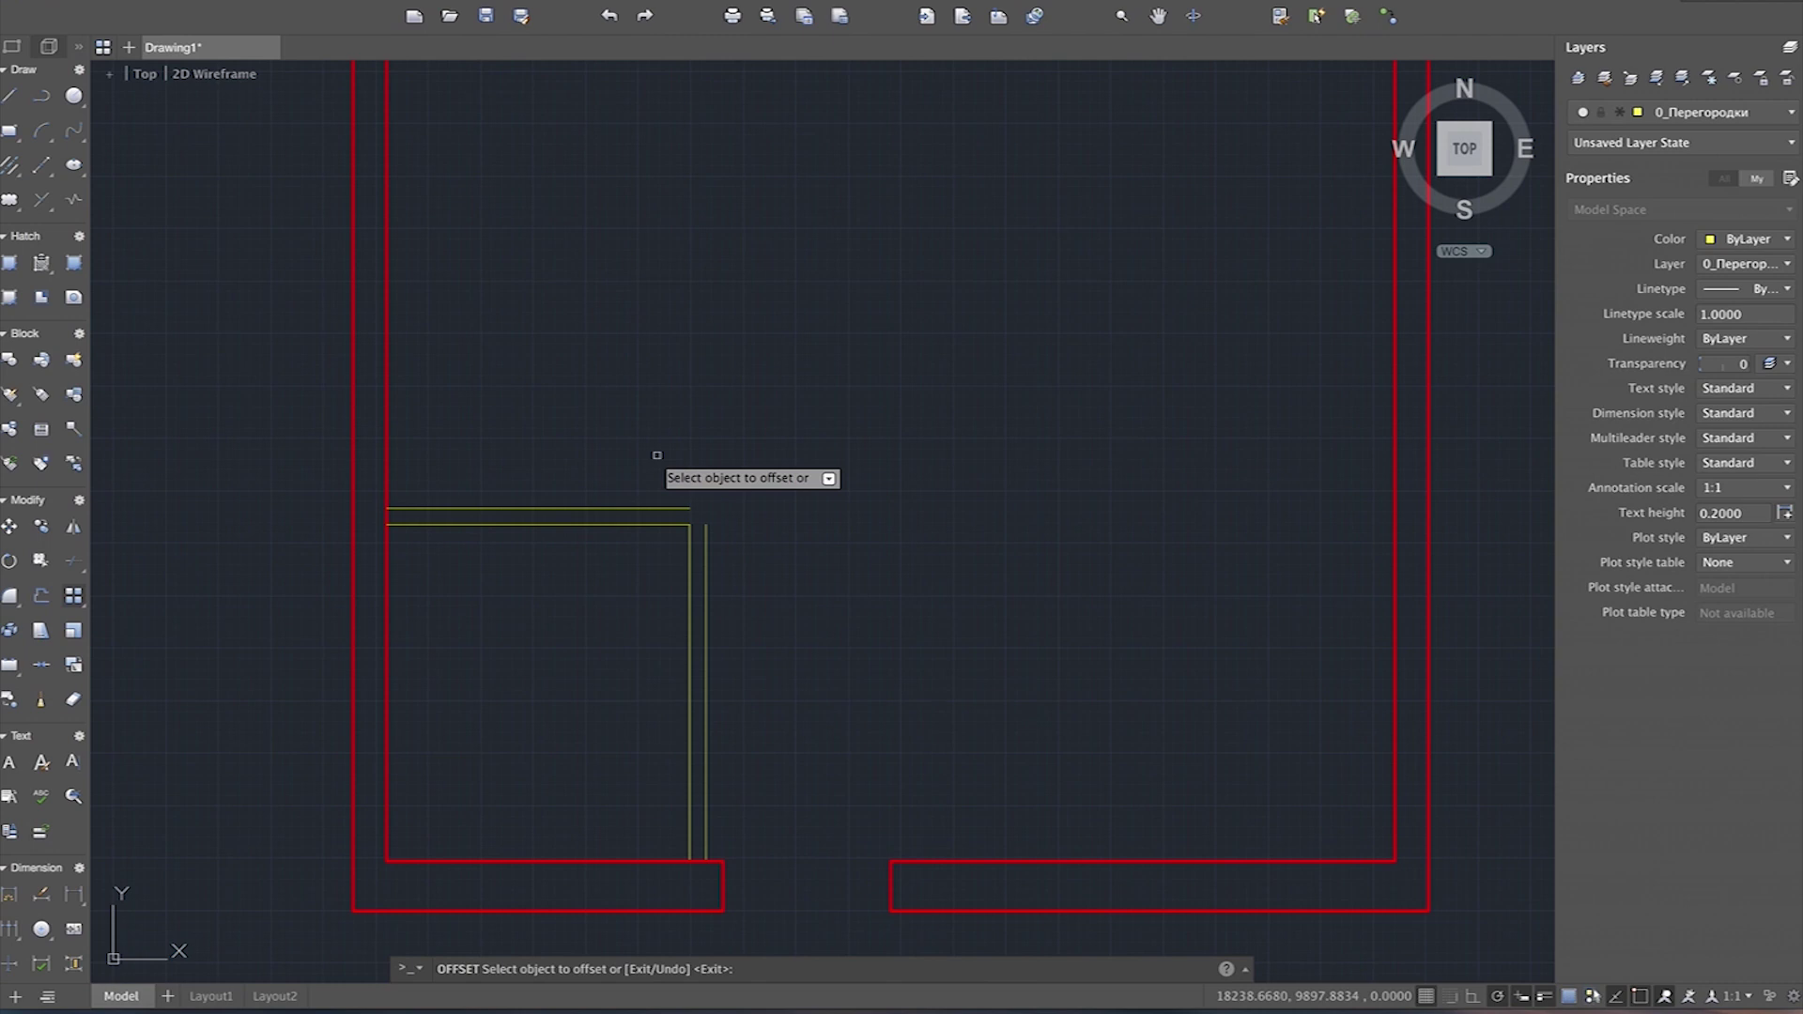
{"action": "key", "text": "Escape"}
Step: Stretch the new vertical line's top grip upward past the horizontal lines
{"action": "left_click", "coordinate": [707, 538]}
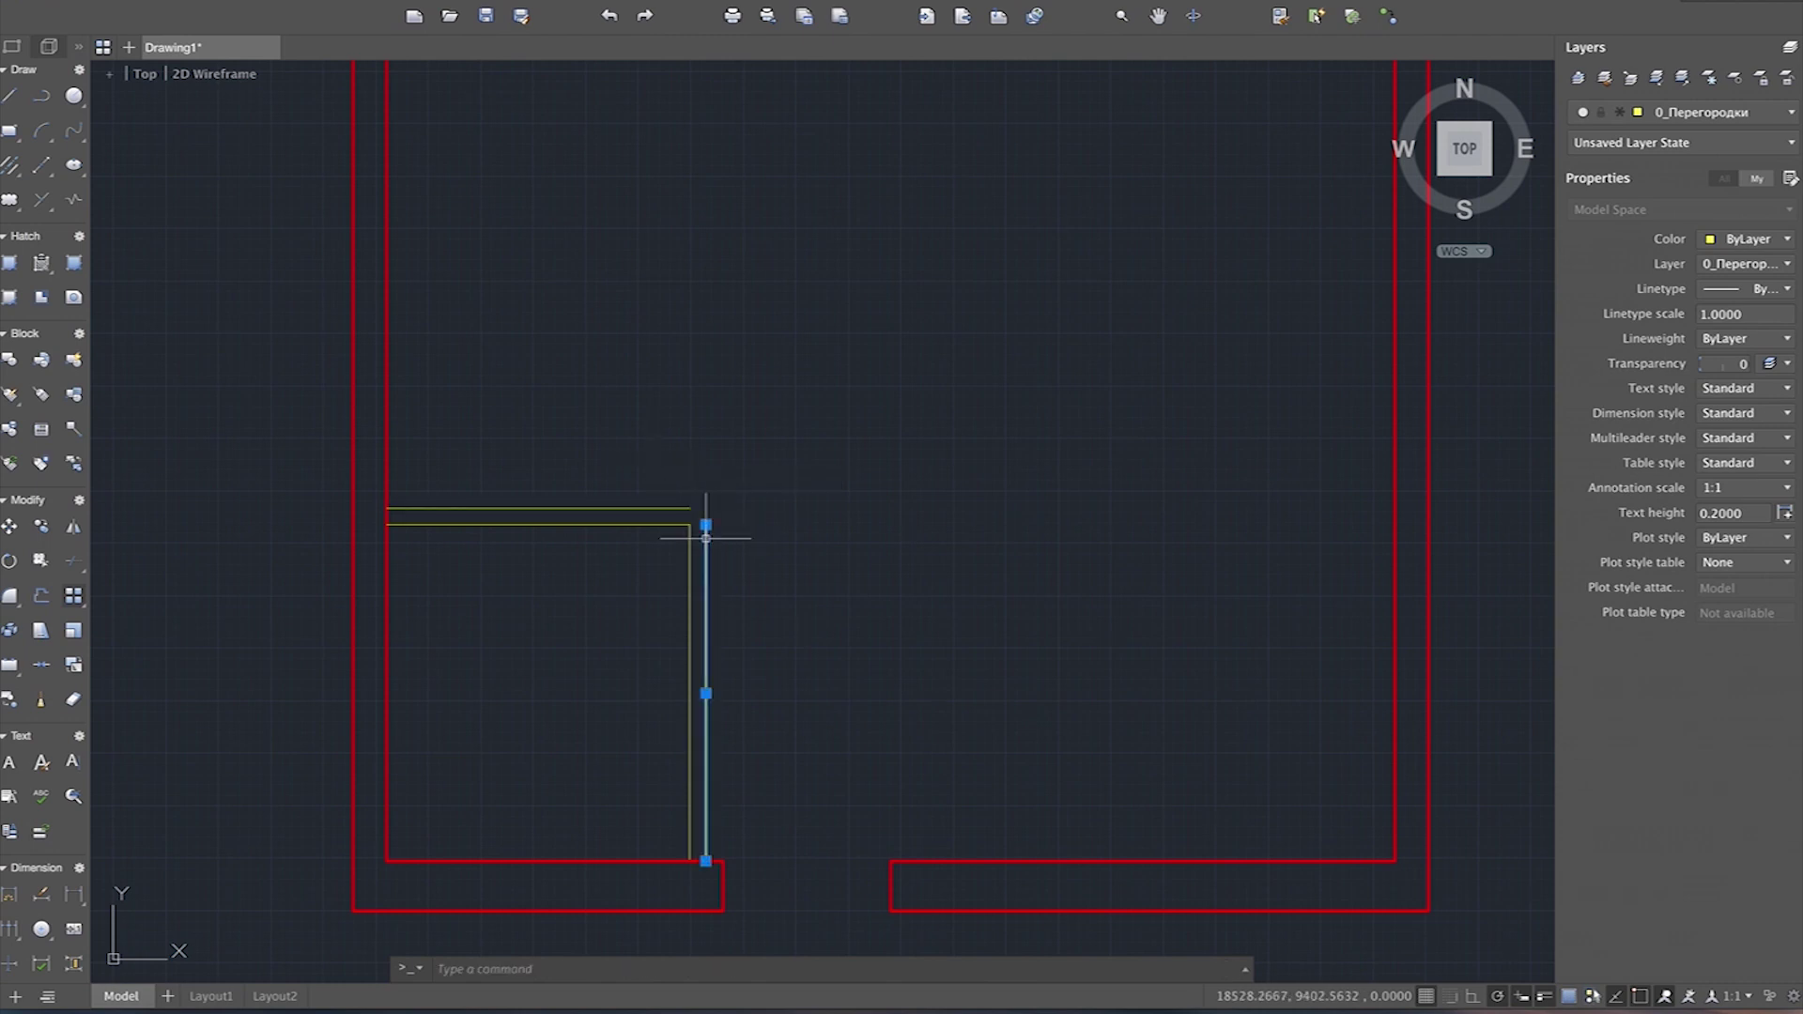
{"action": "left_click", "coordinate": [706, 454]}
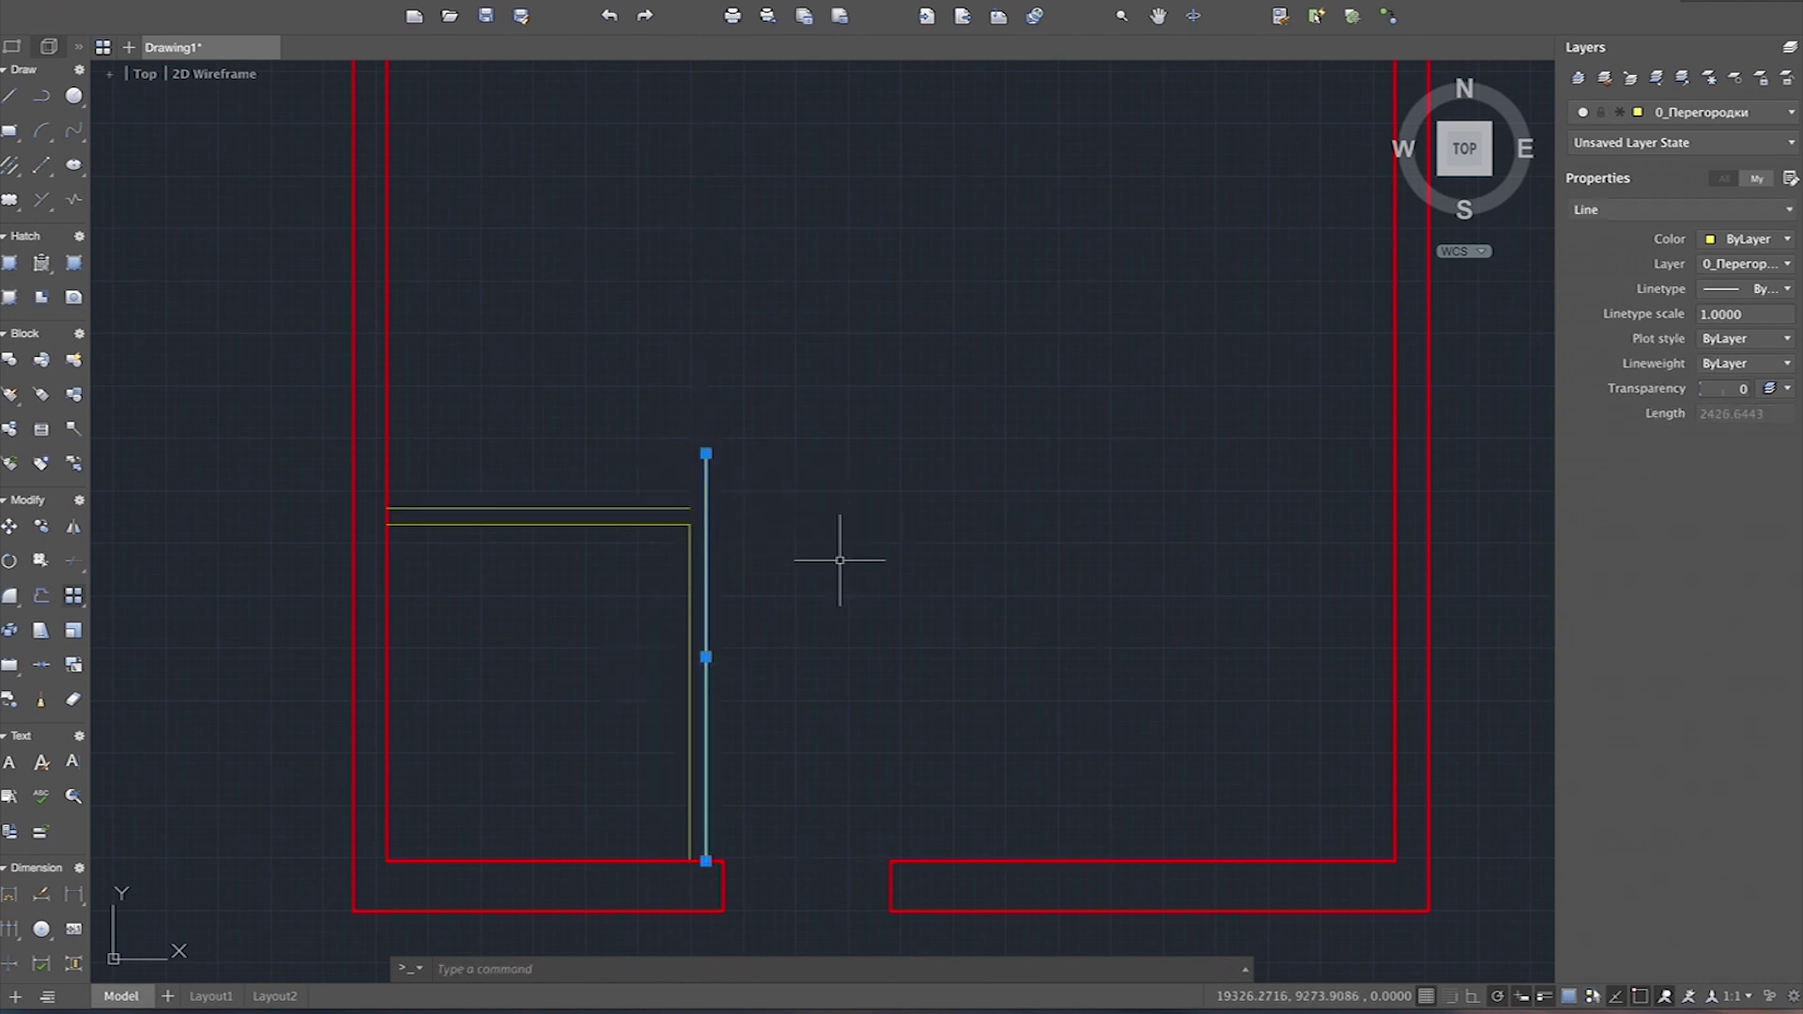
{"action": "key", "text": "Escape"}
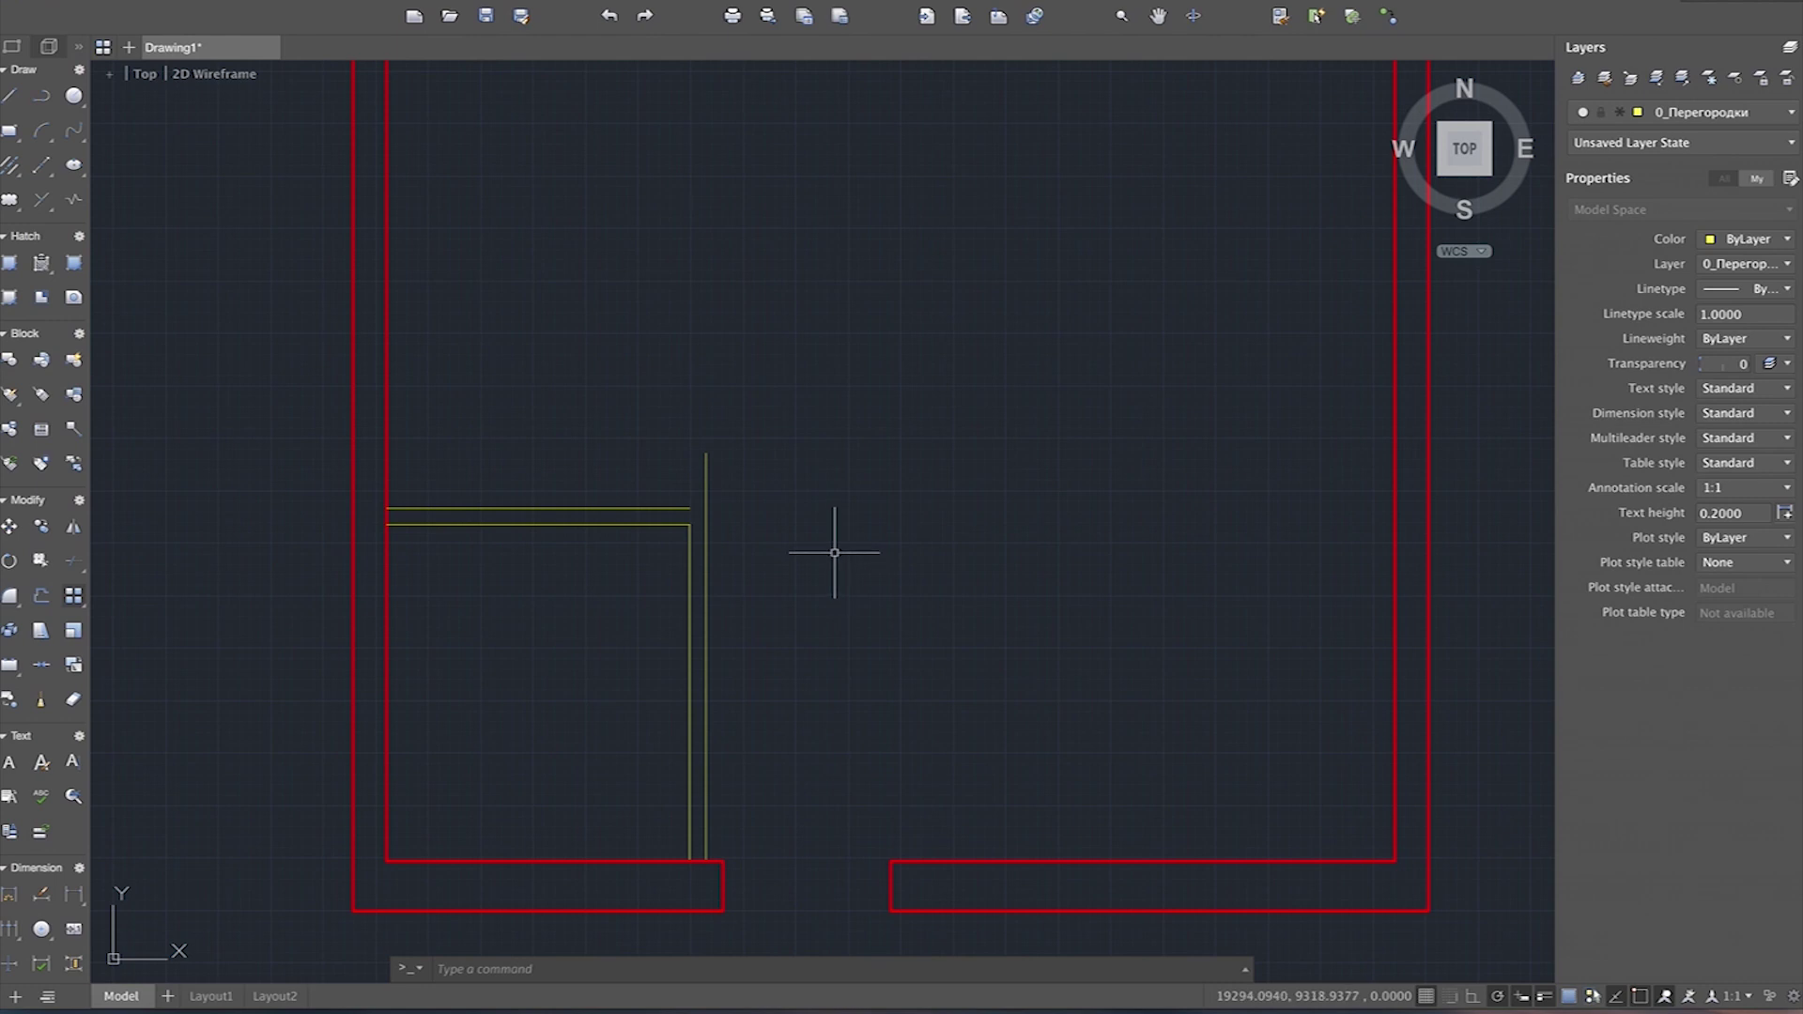
{"action": "type", "text": "ex"}
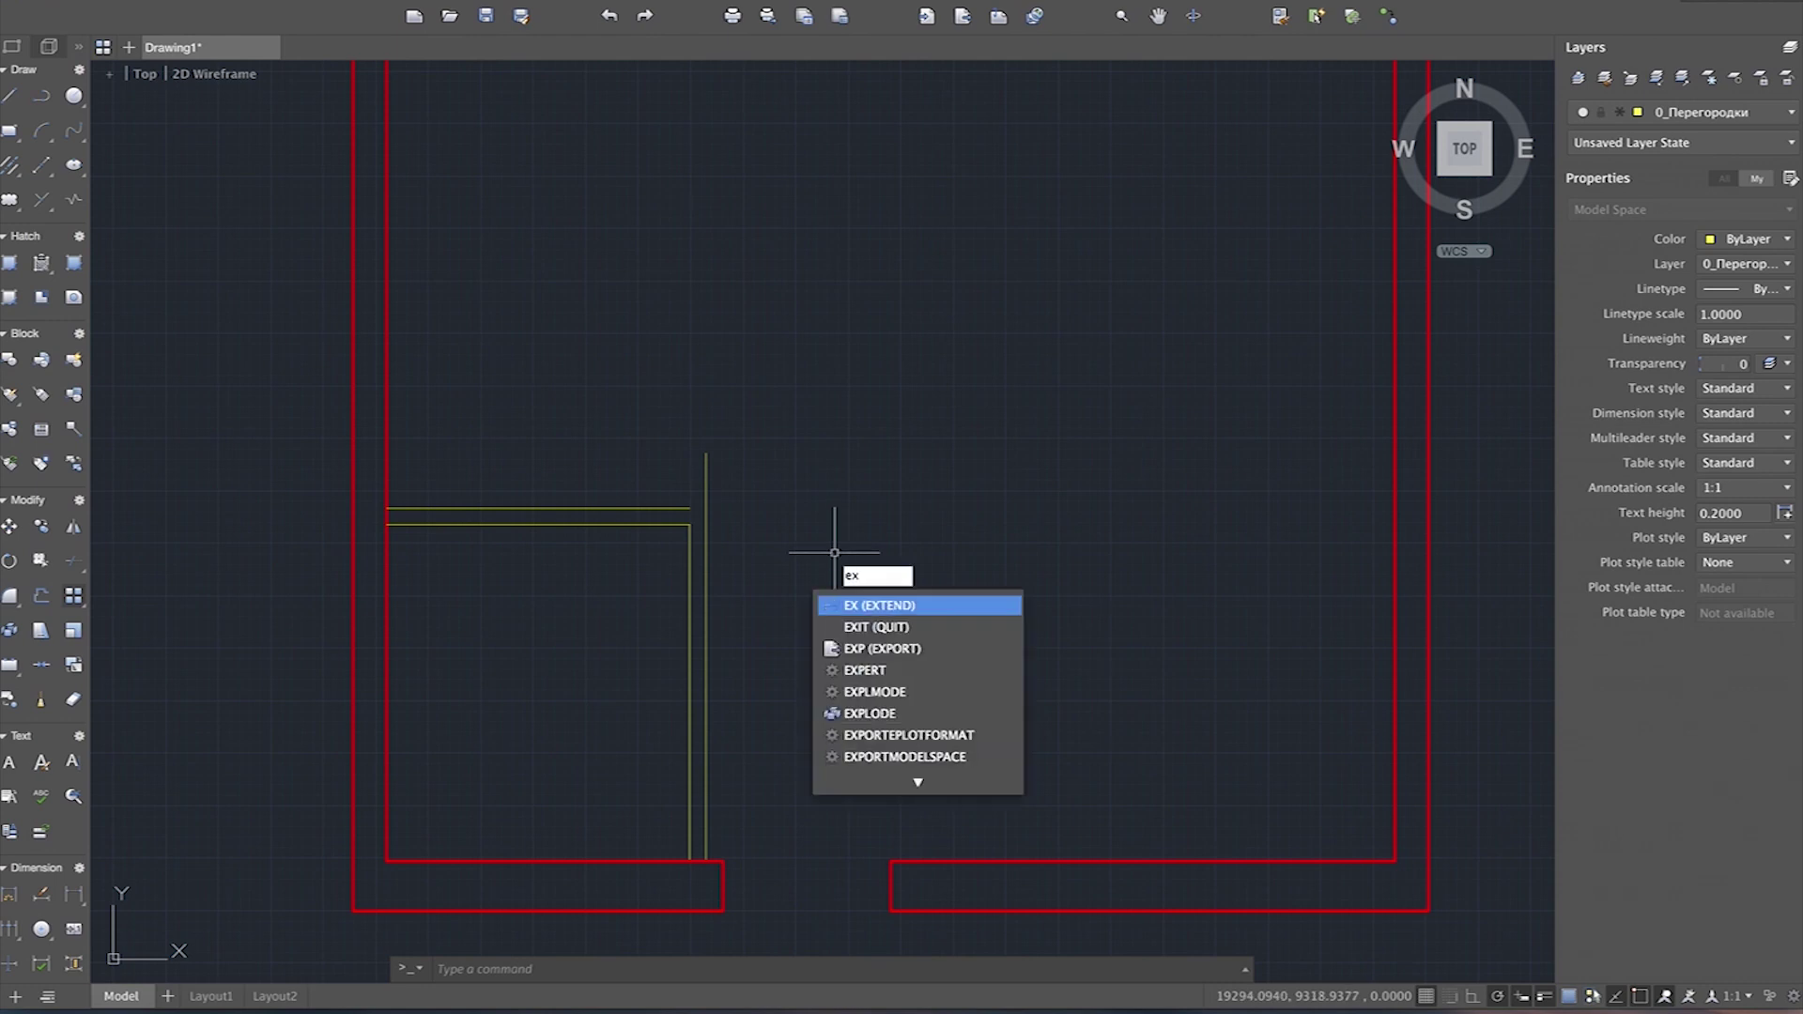
Step: Extend the upper partition line to the new vertical line used as the boundary
{"action": "key", "text": "Return"}
{"action": "left_click", "coordinate": [706, 526]}
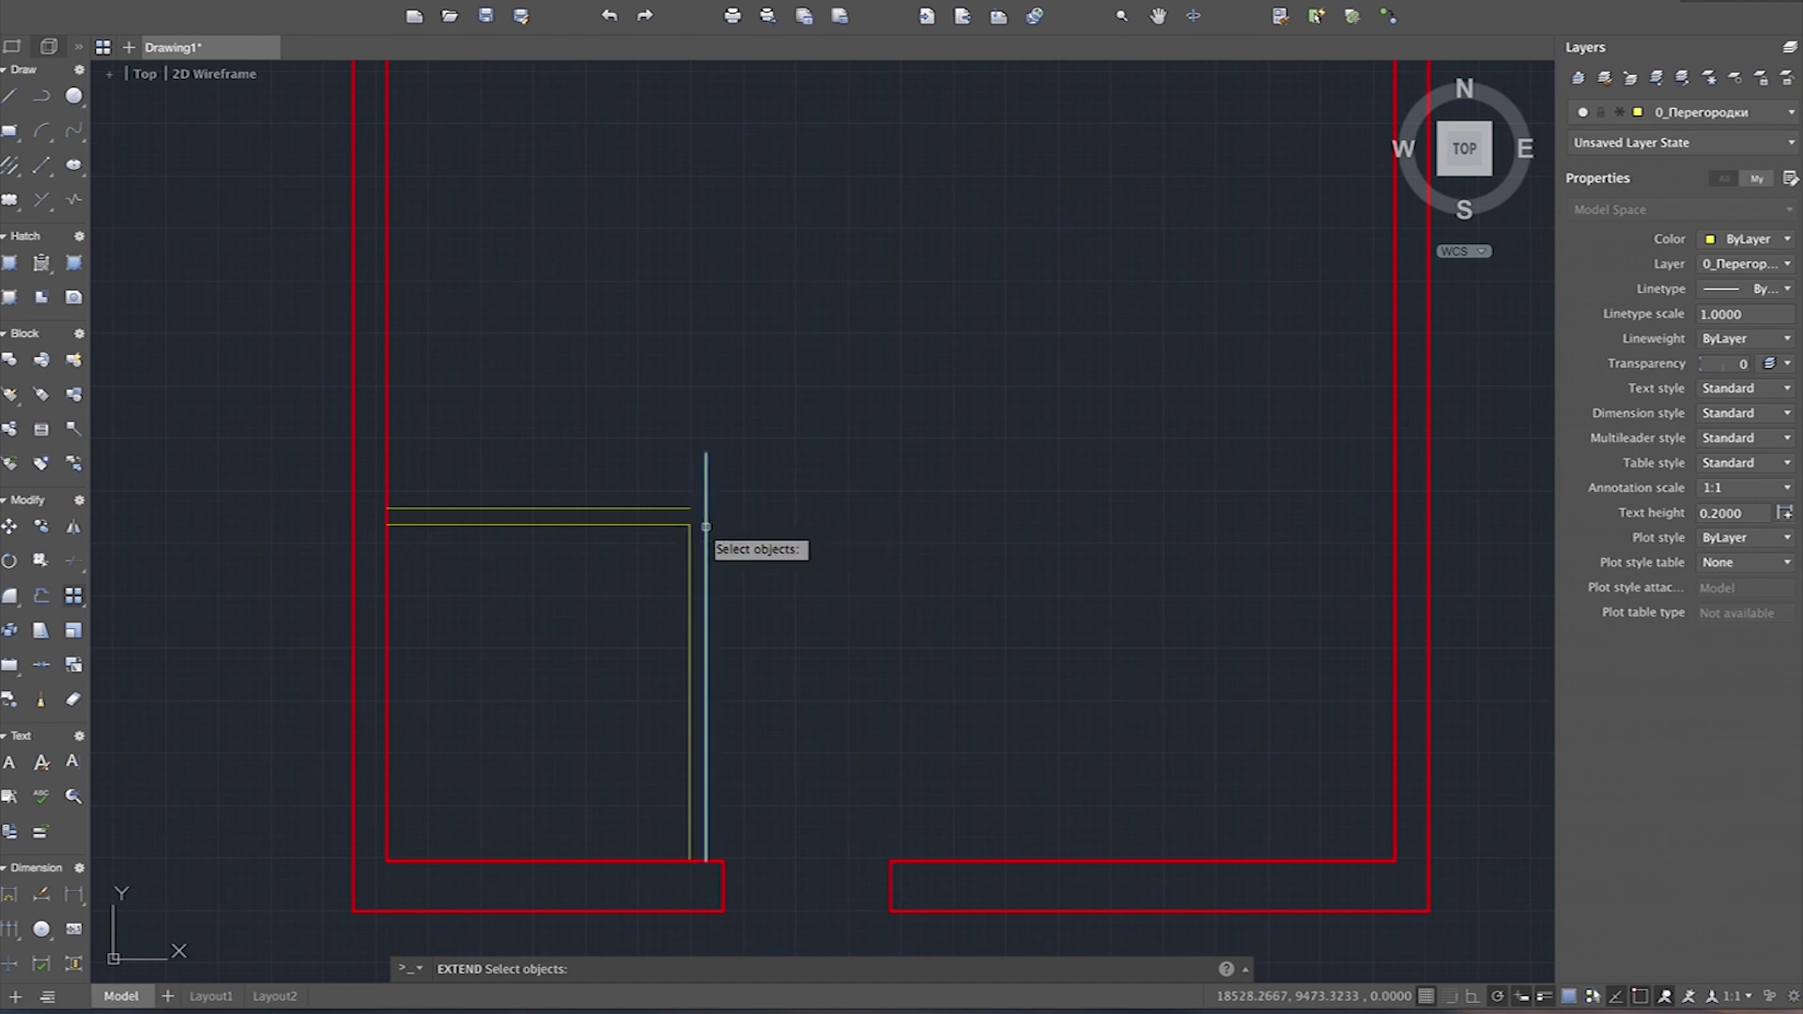
{"action": "left_click", "coordinate": [650, 507]}
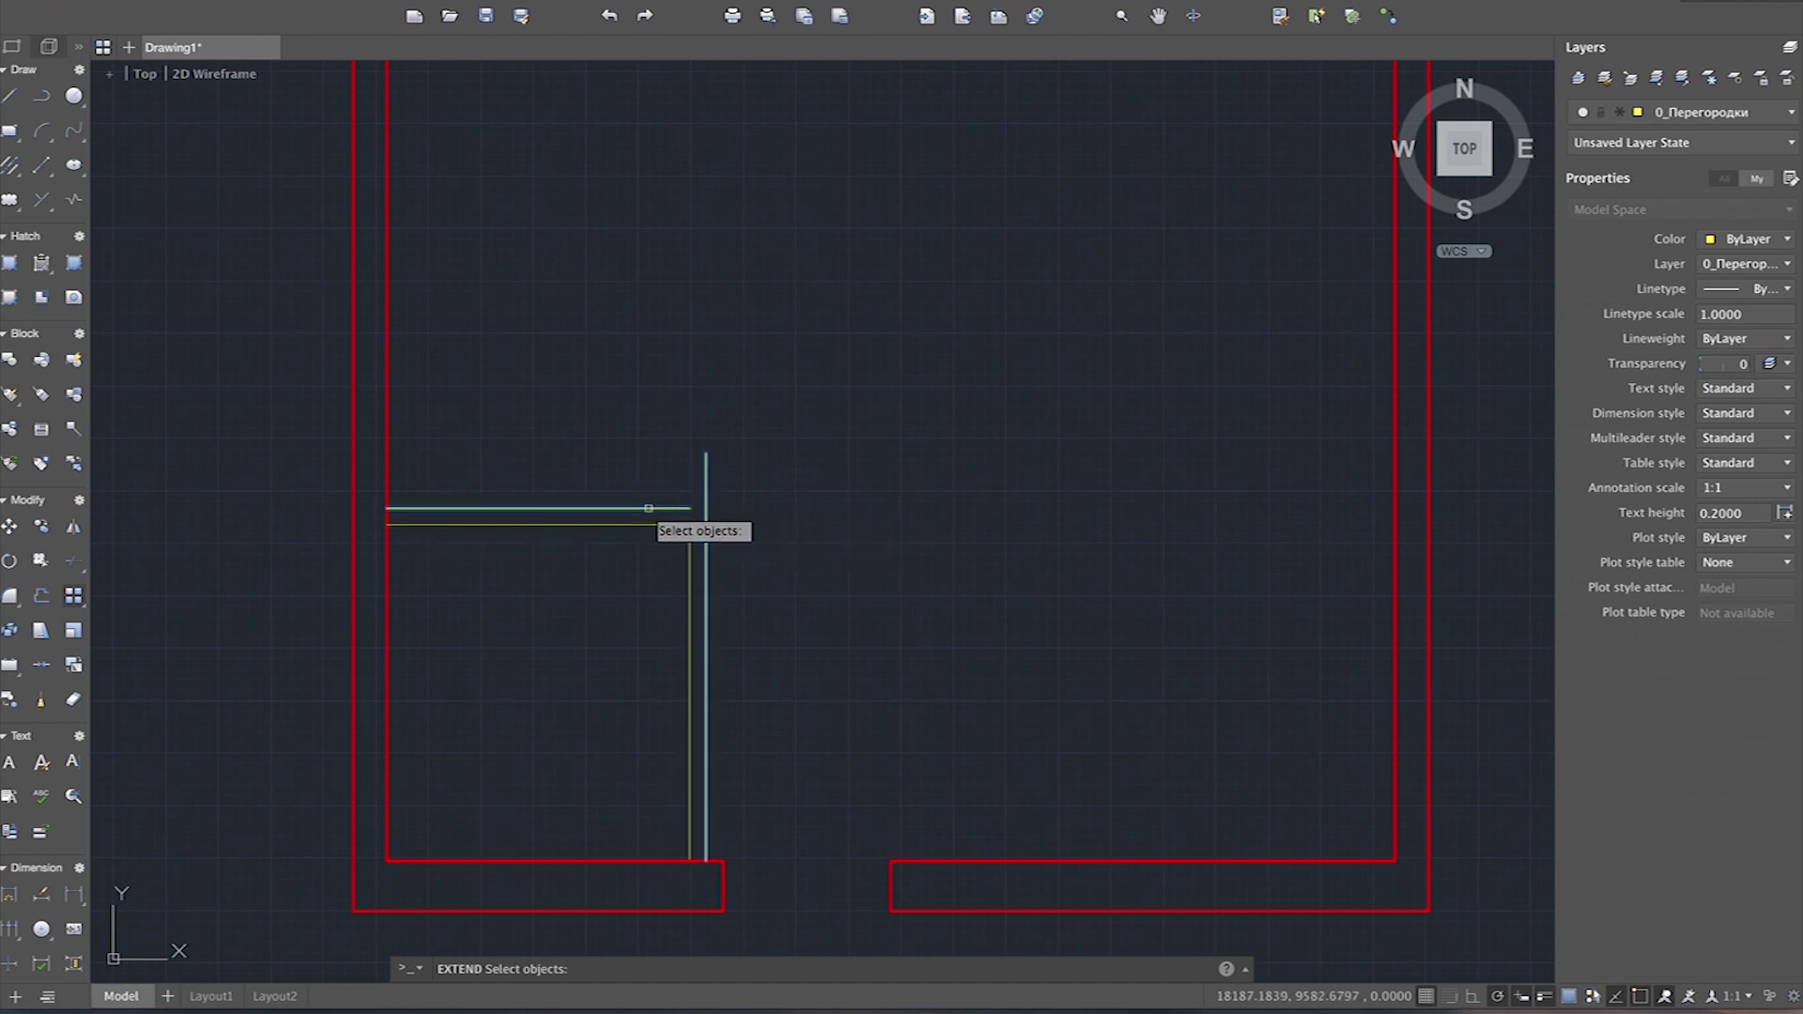
{"action": "left_click", "coordinate": [649, 508], "text": "shift"}
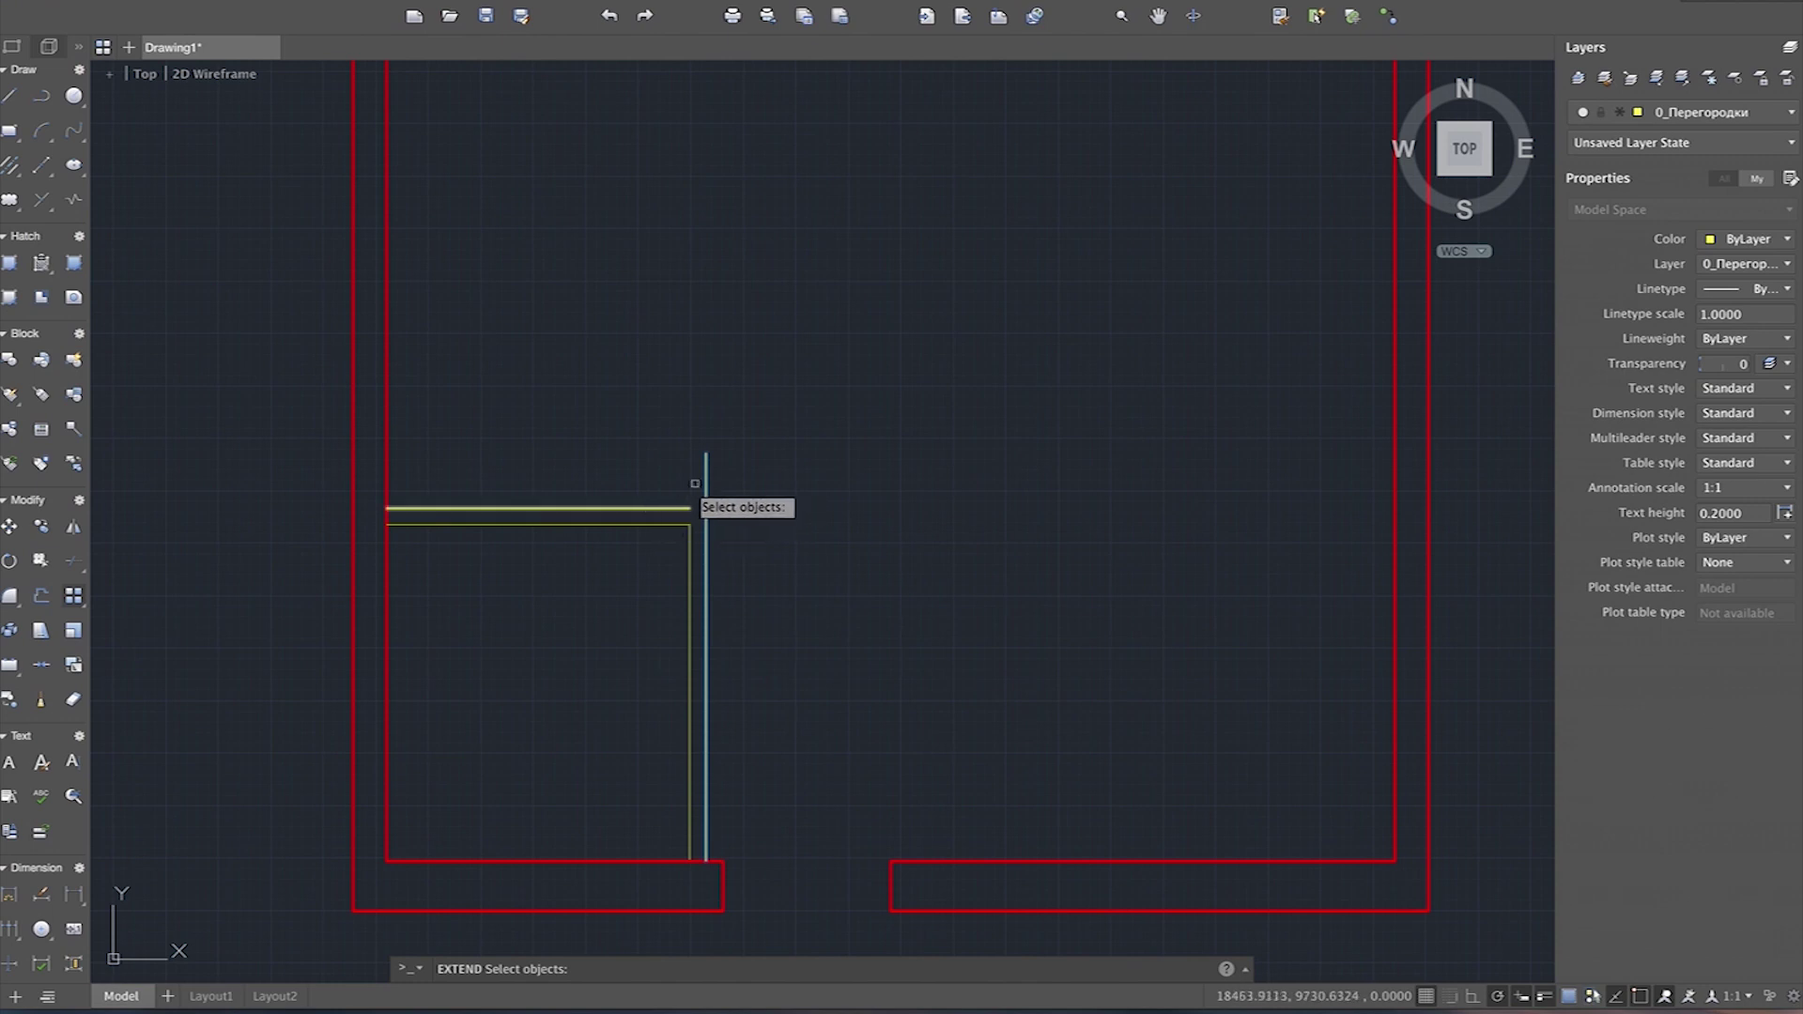
{"action": "left_click", "coordinate": [647, 509]}
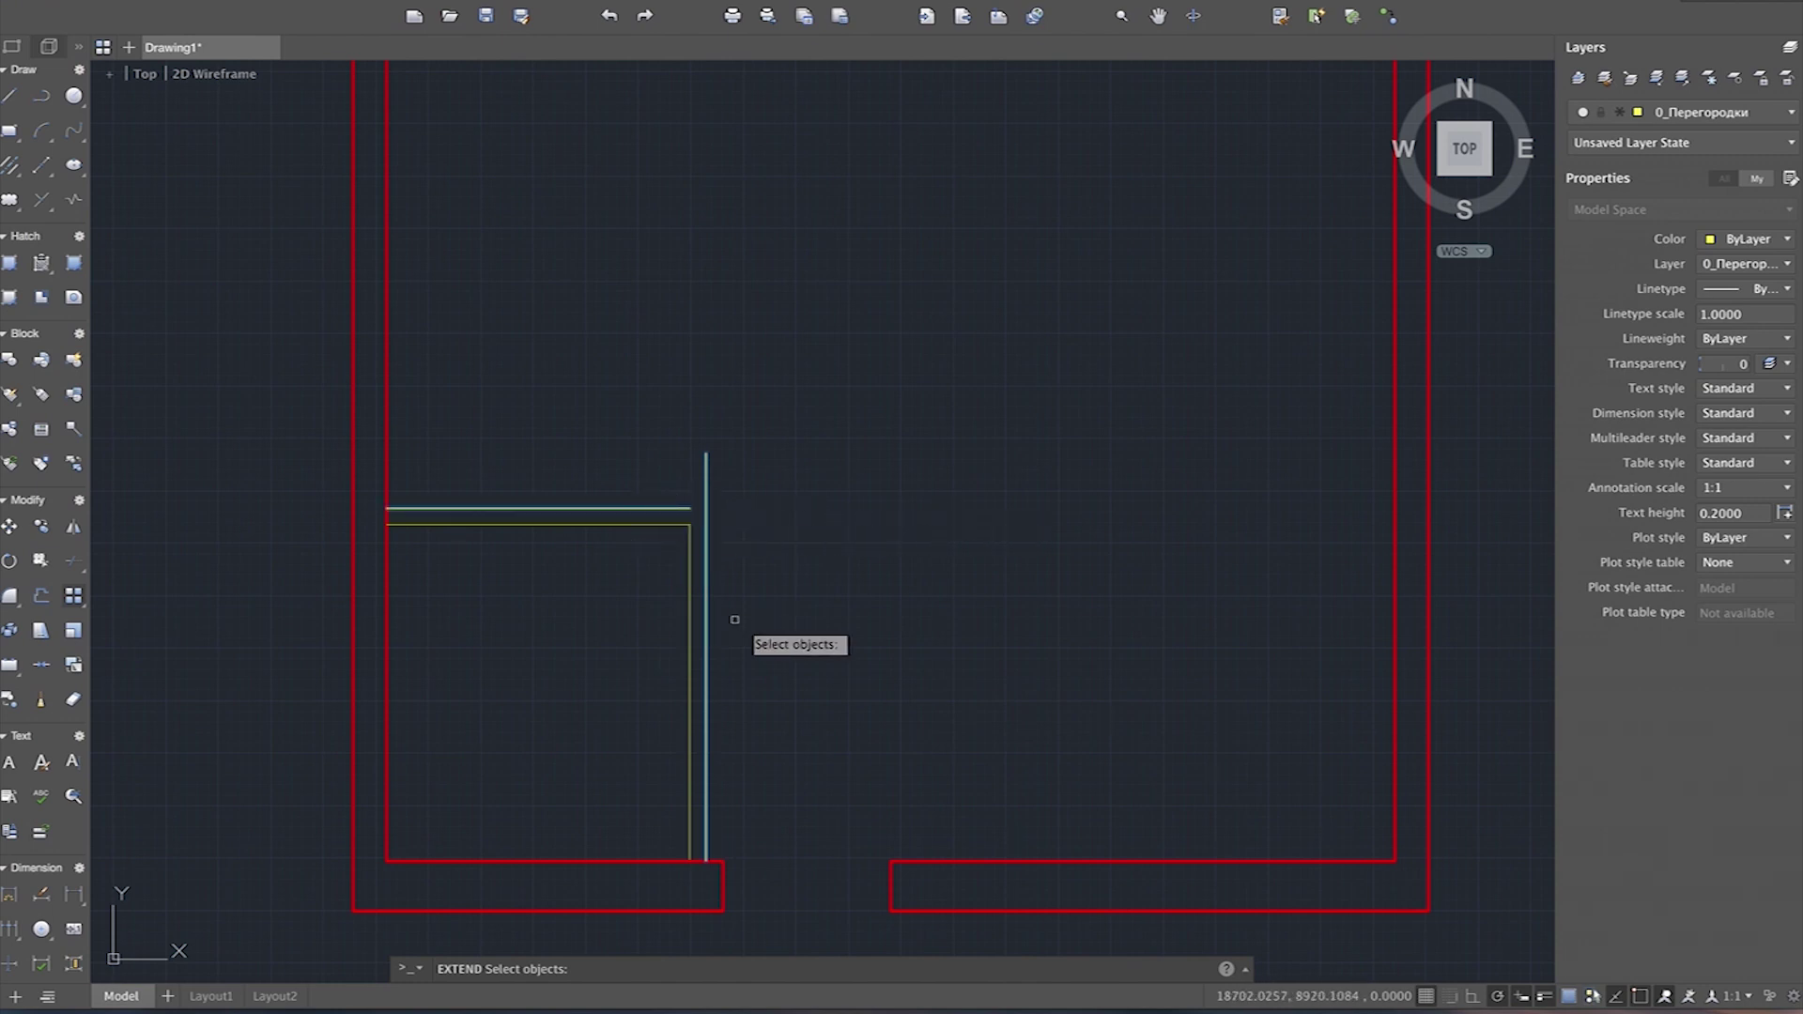
{"action": "left_click", "coordinate": [657, 507], "text": "shift"}
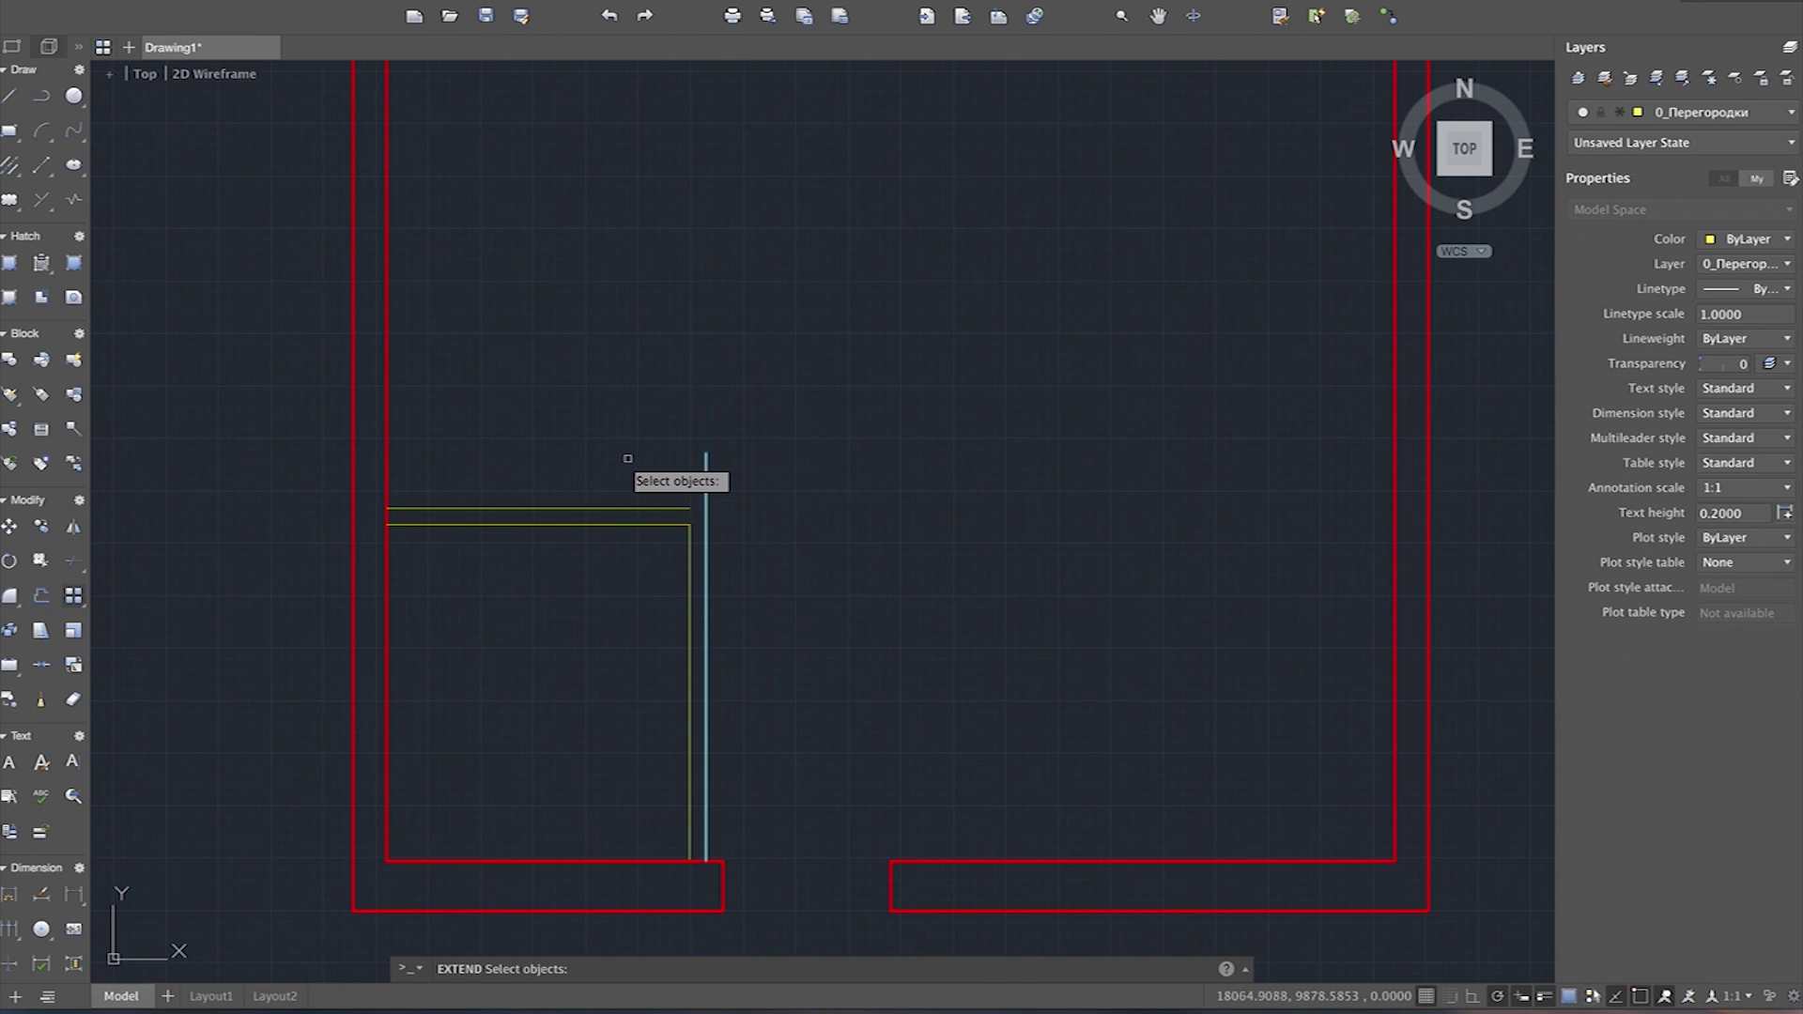
{"action": "key", "text": "Return"}
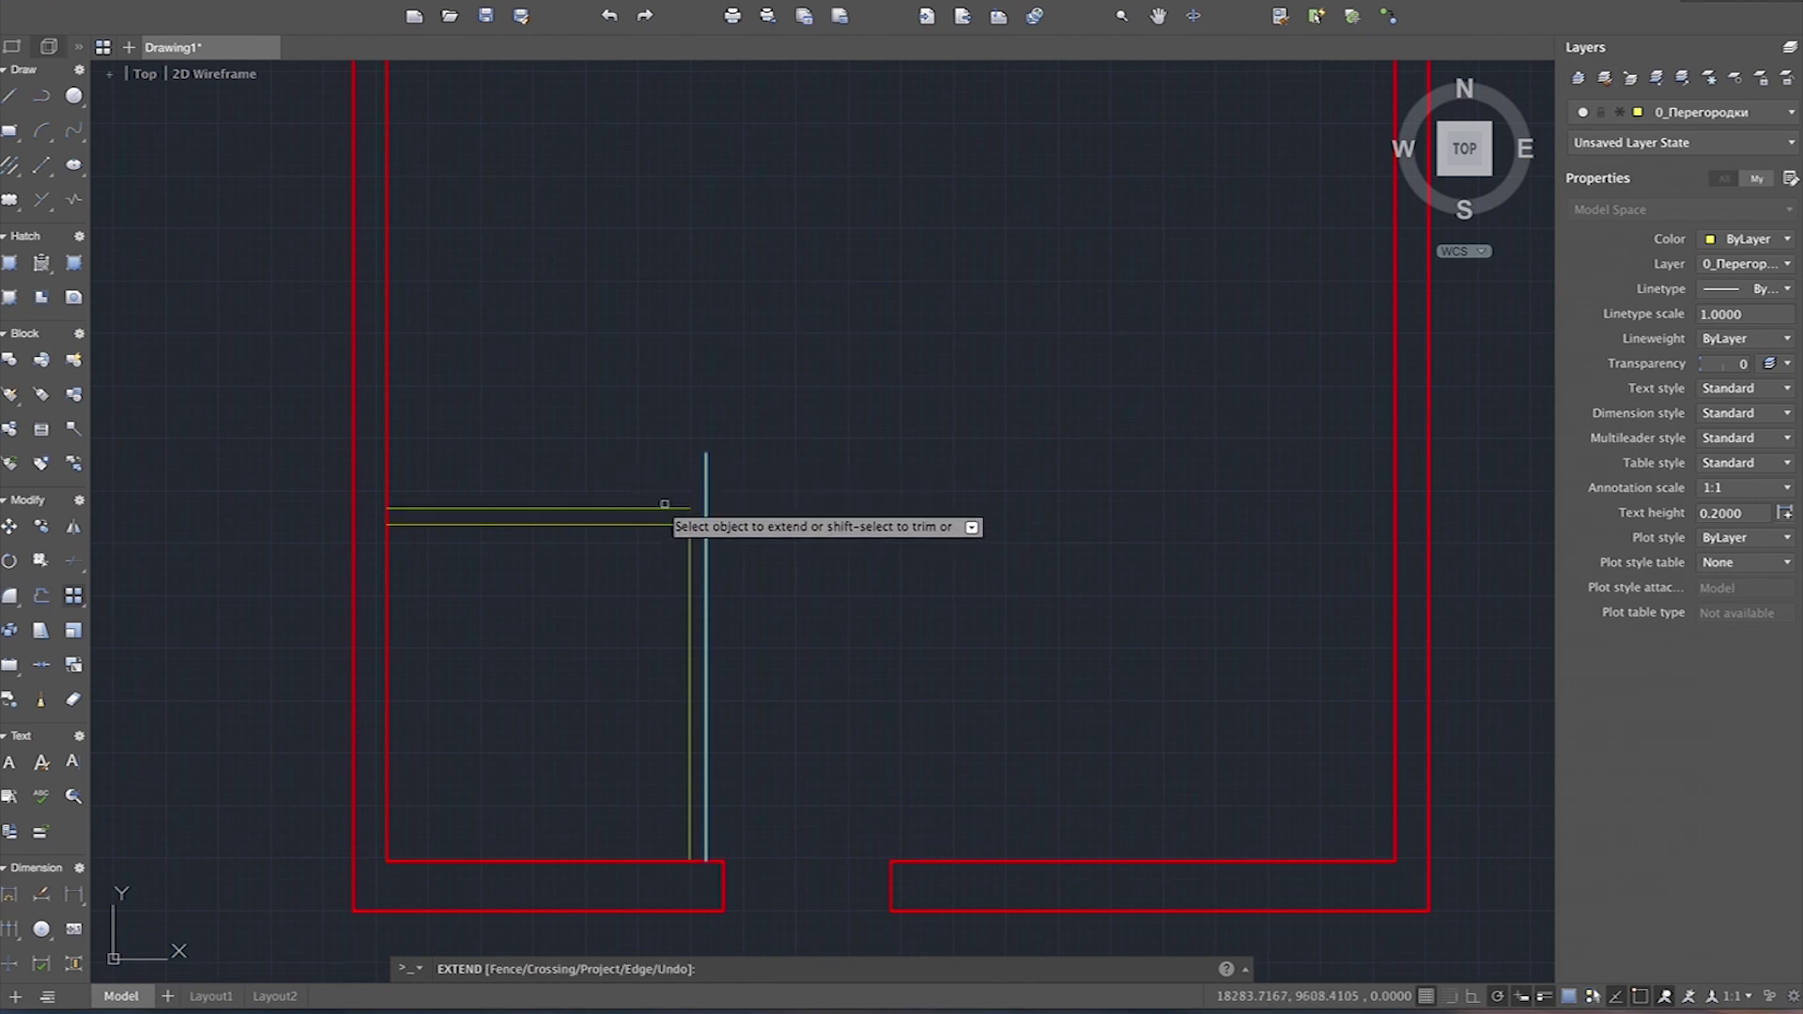
{"action": "left_click", "coordinate": [663, 508]}
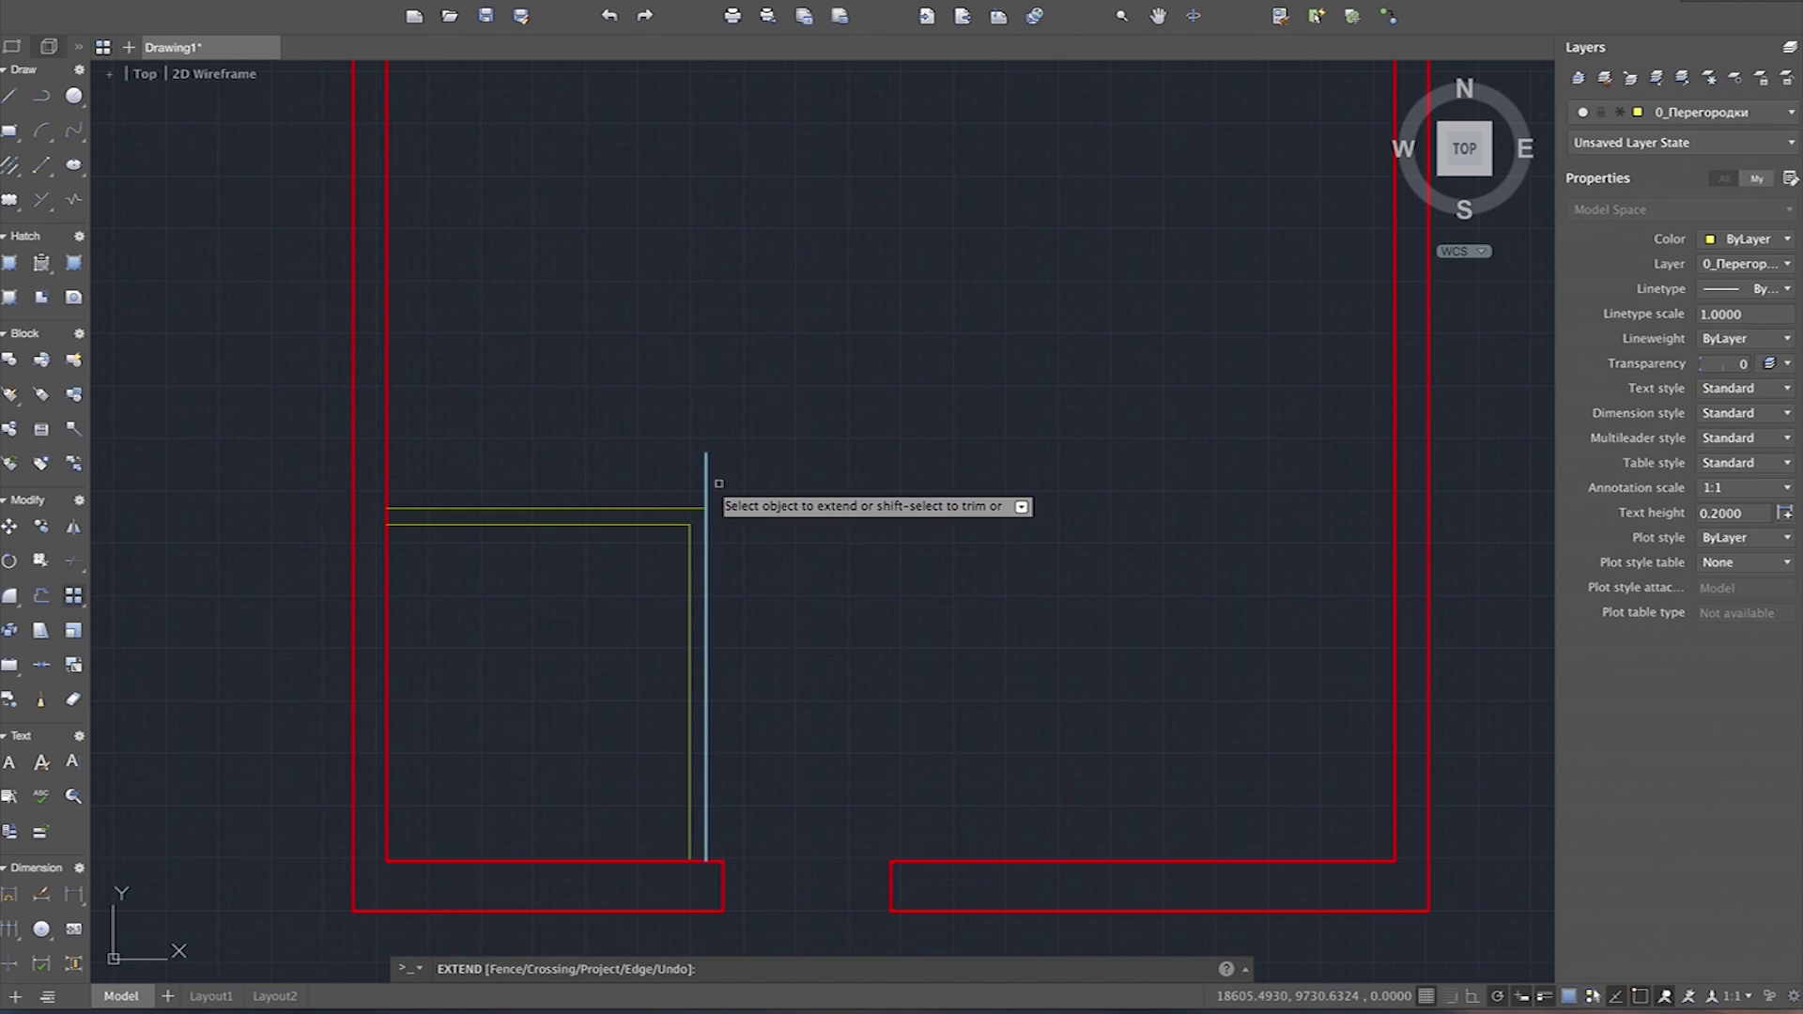
{"action": "left_click", "coordinate": [705, 485]}
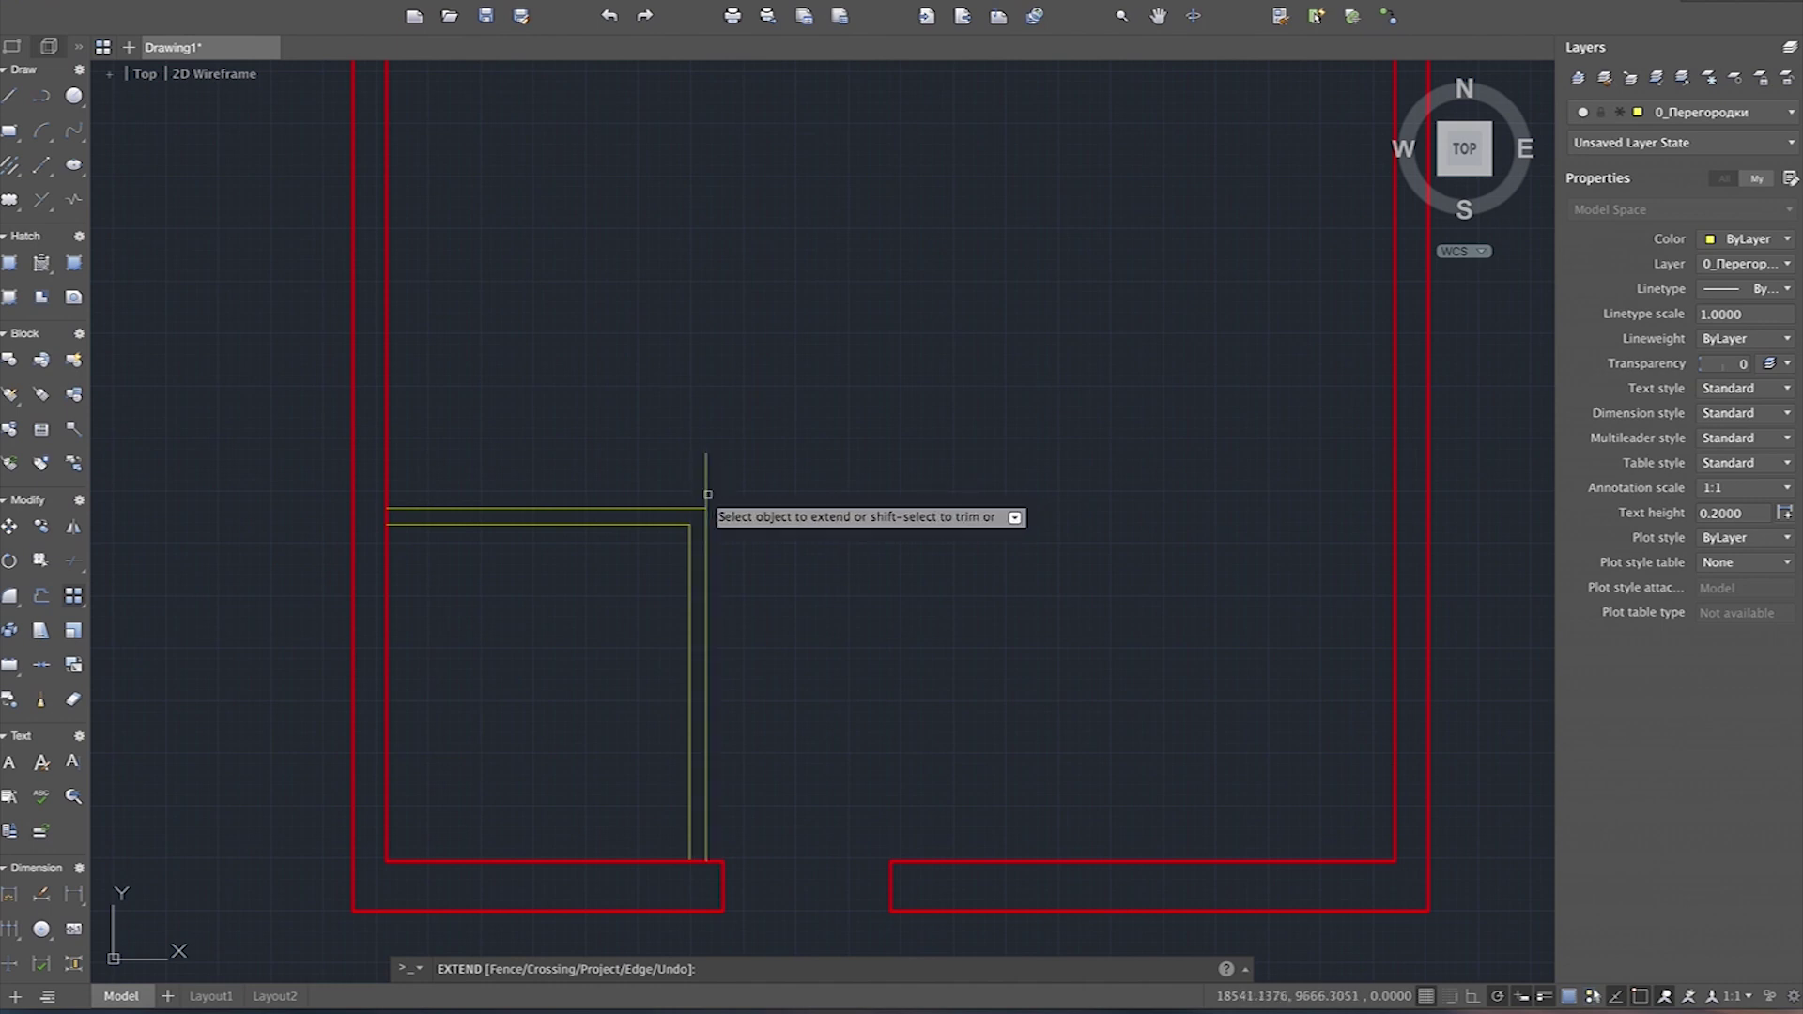
{"action": "left_click", "coordinate": [706, 493]}
{"action": "left_click", "coordinate": [694, 502]}
{"action": "left_click", "coordinate": [706, 492]}
{"action": "key", "text": "Escape"}
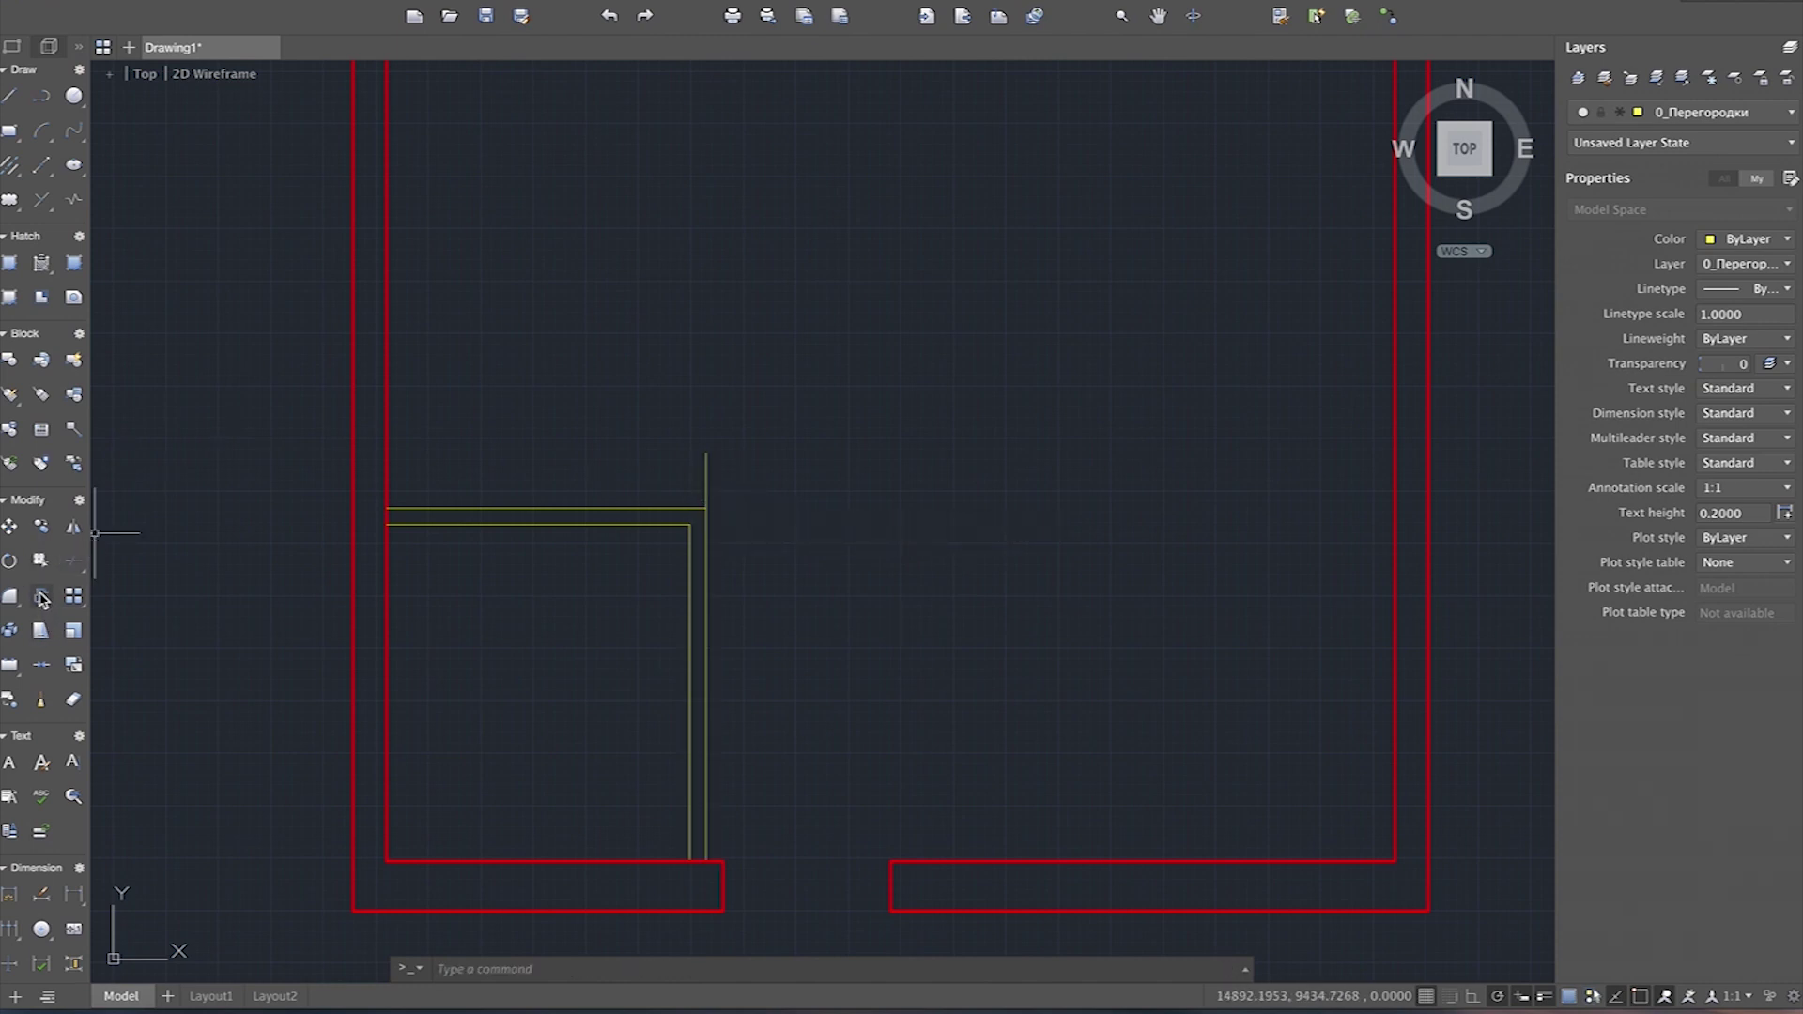
Step: Start and cancel an unneeded TRIM without changing anything
{"action": "type", "text": "t"}
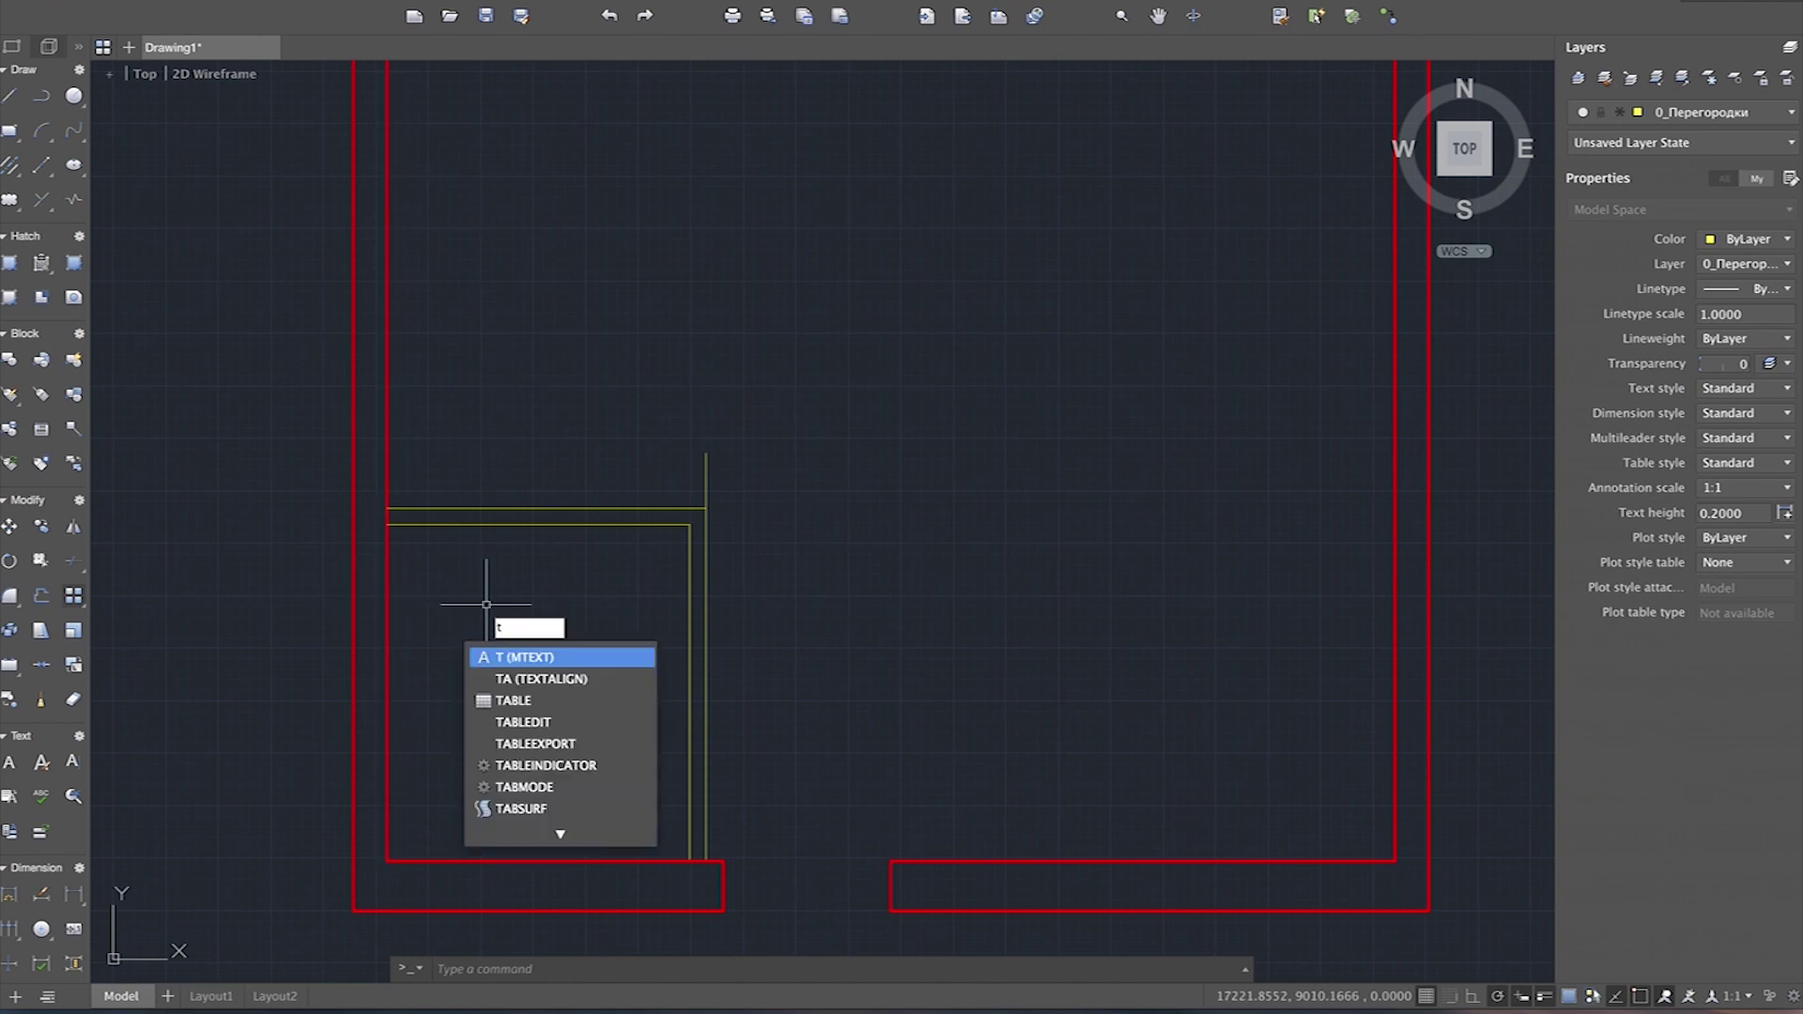
{"action": "type", "text": "r"}
{"action": "key", "text": "Return"}
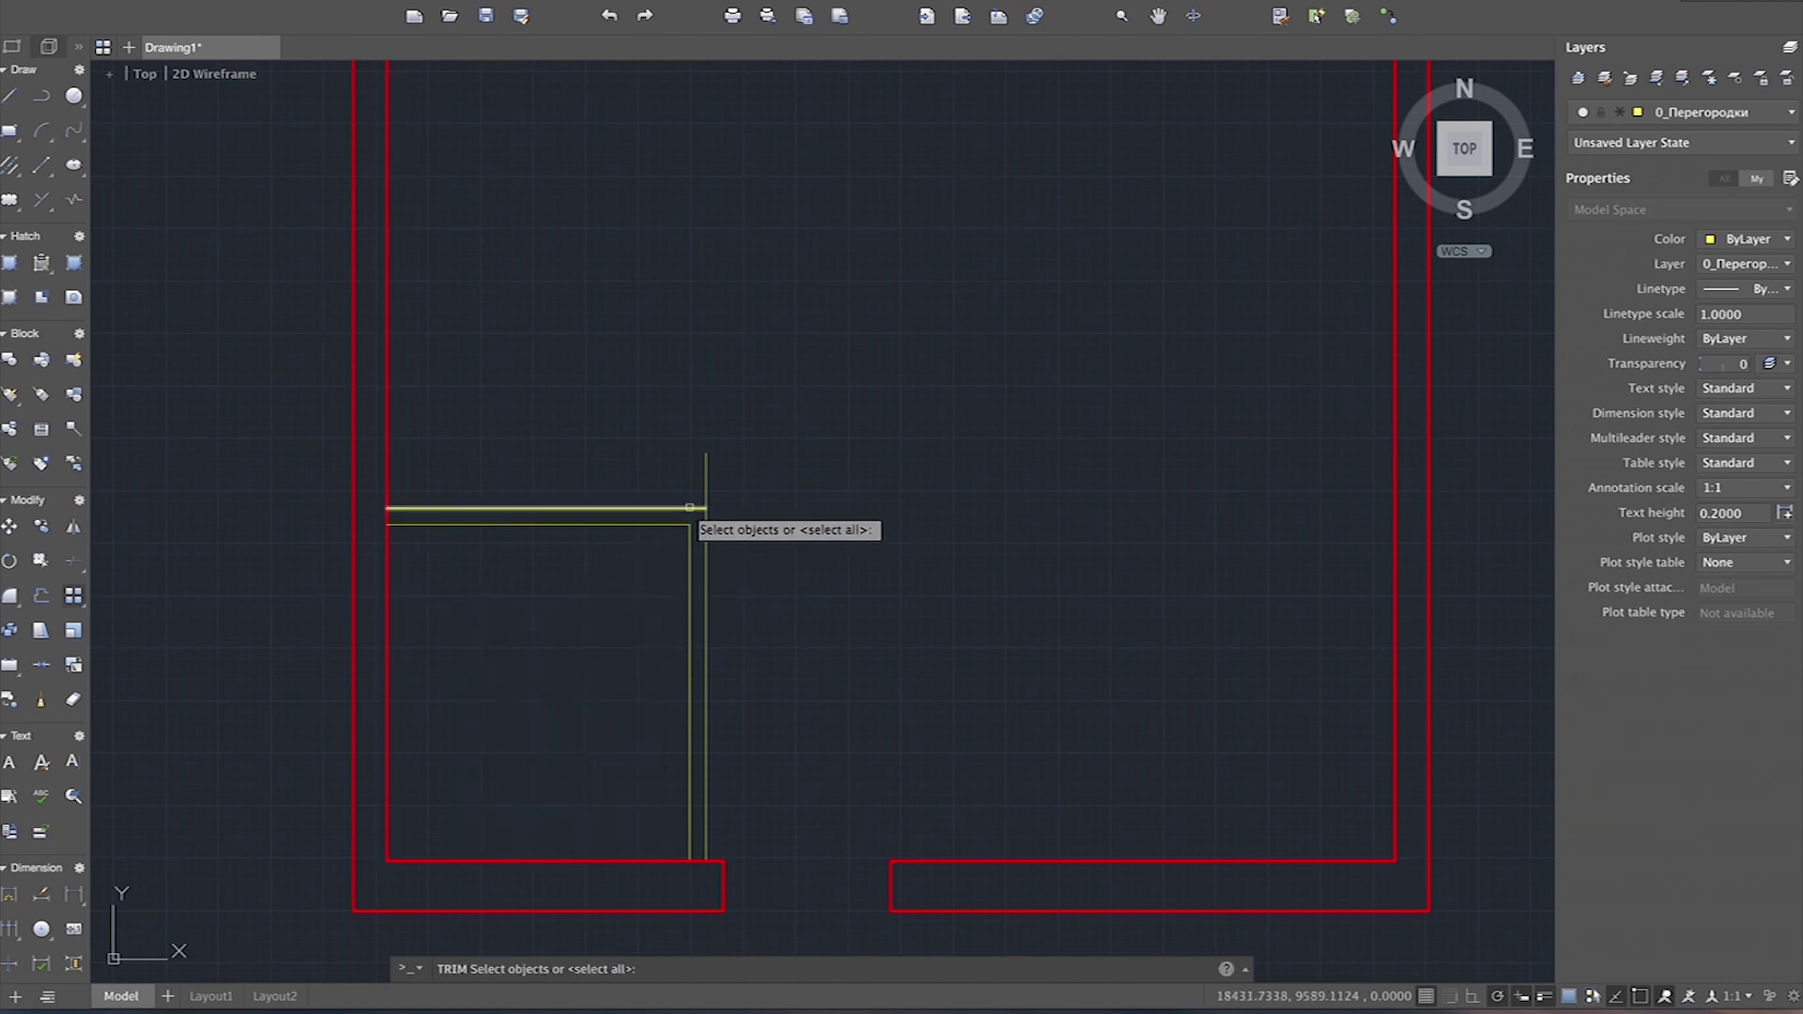
{"action": "key", "text": "Return"}
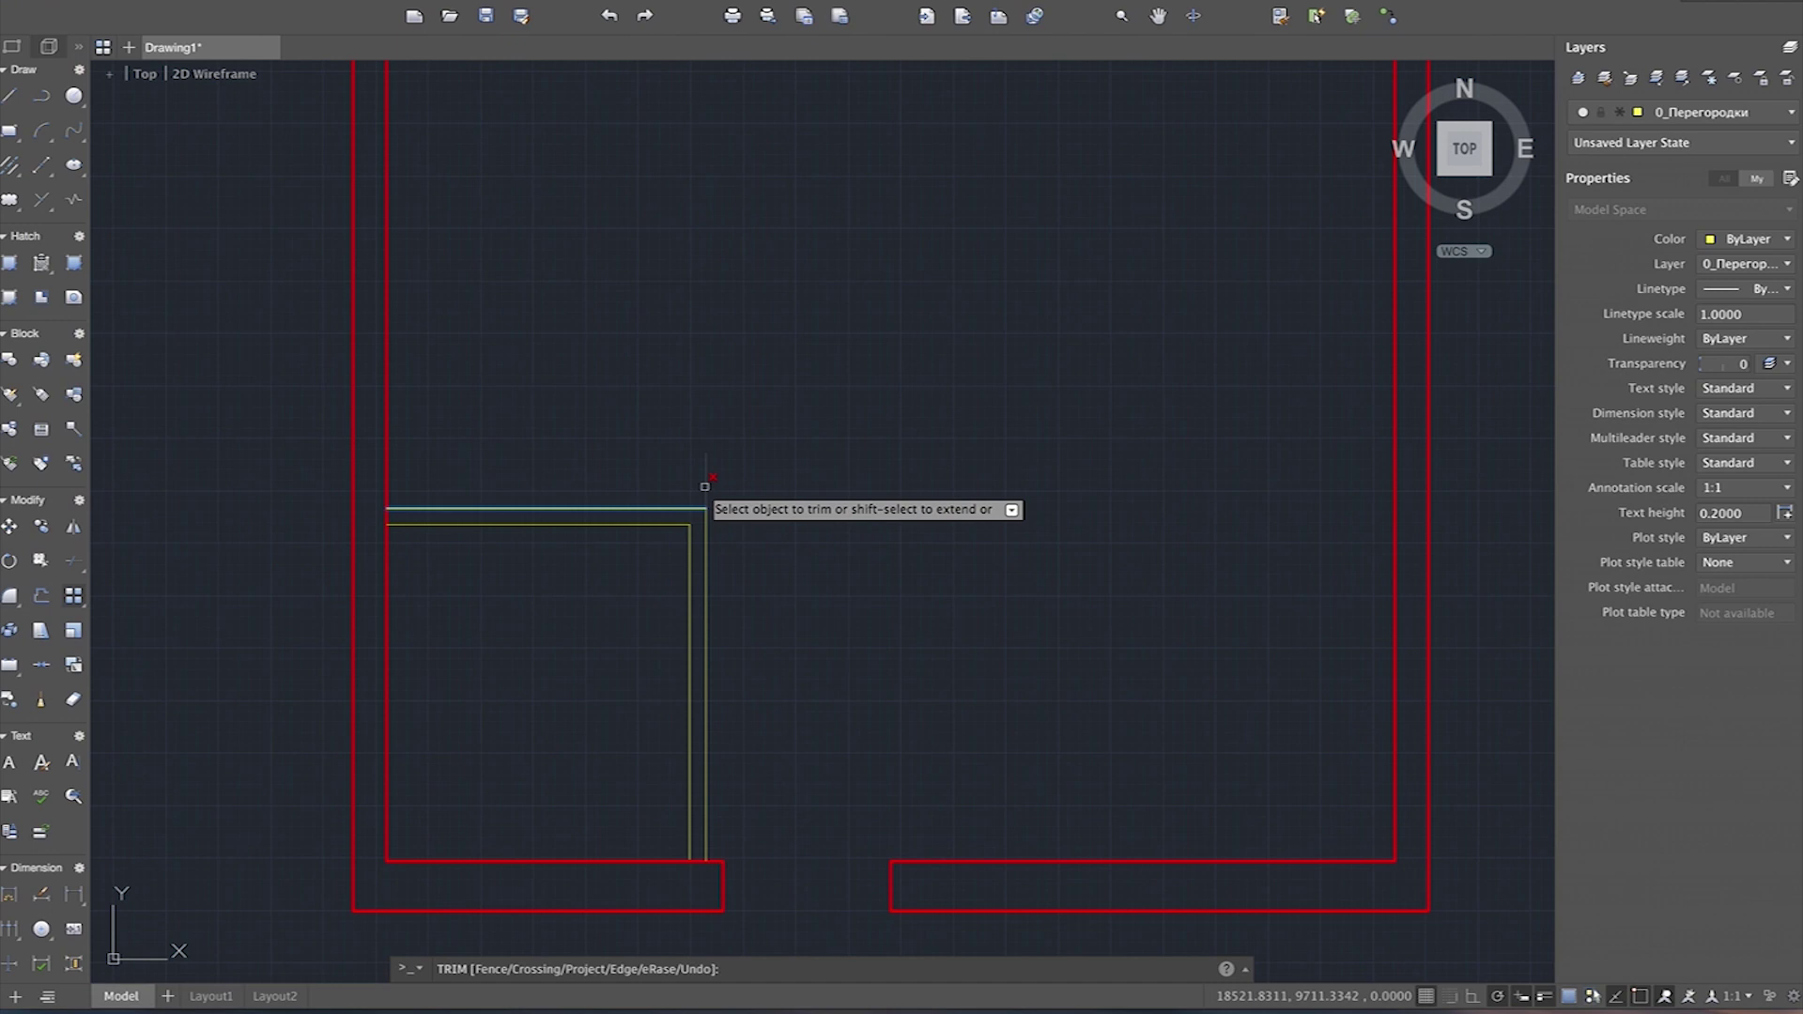
{"action": "key", "text": "Escape"}
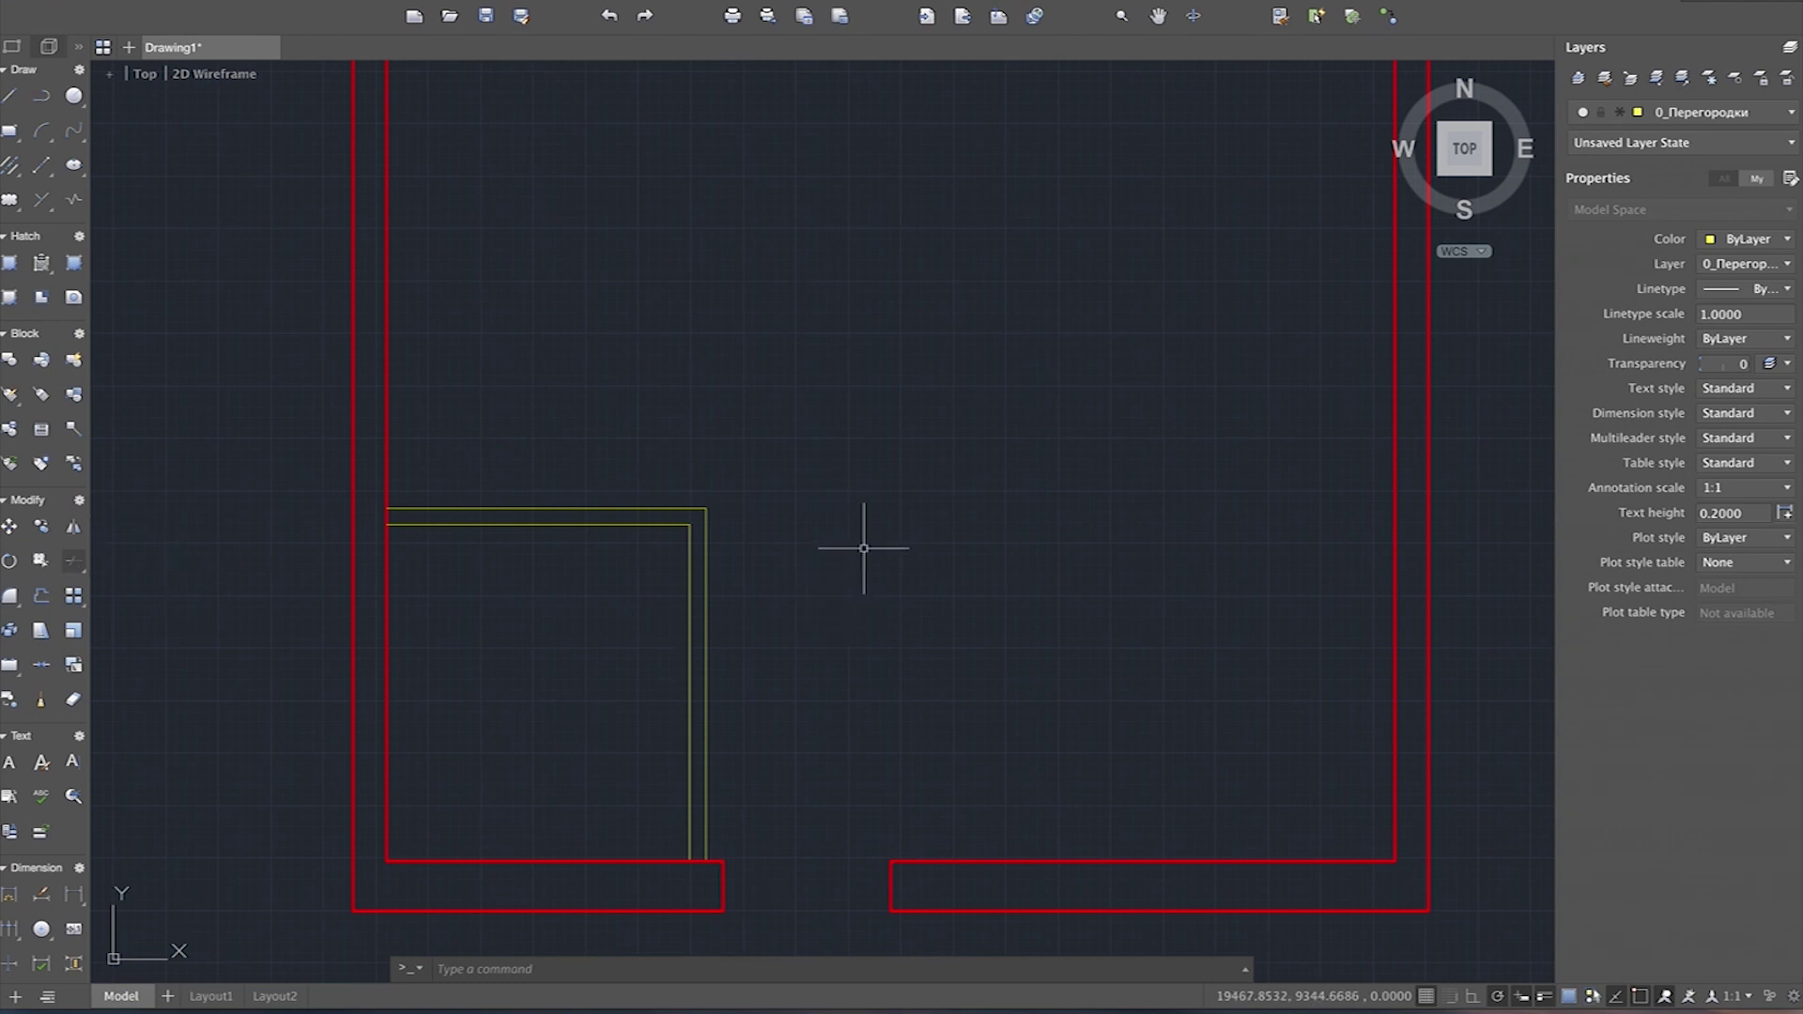
{"action": "type", "text": "tr"}
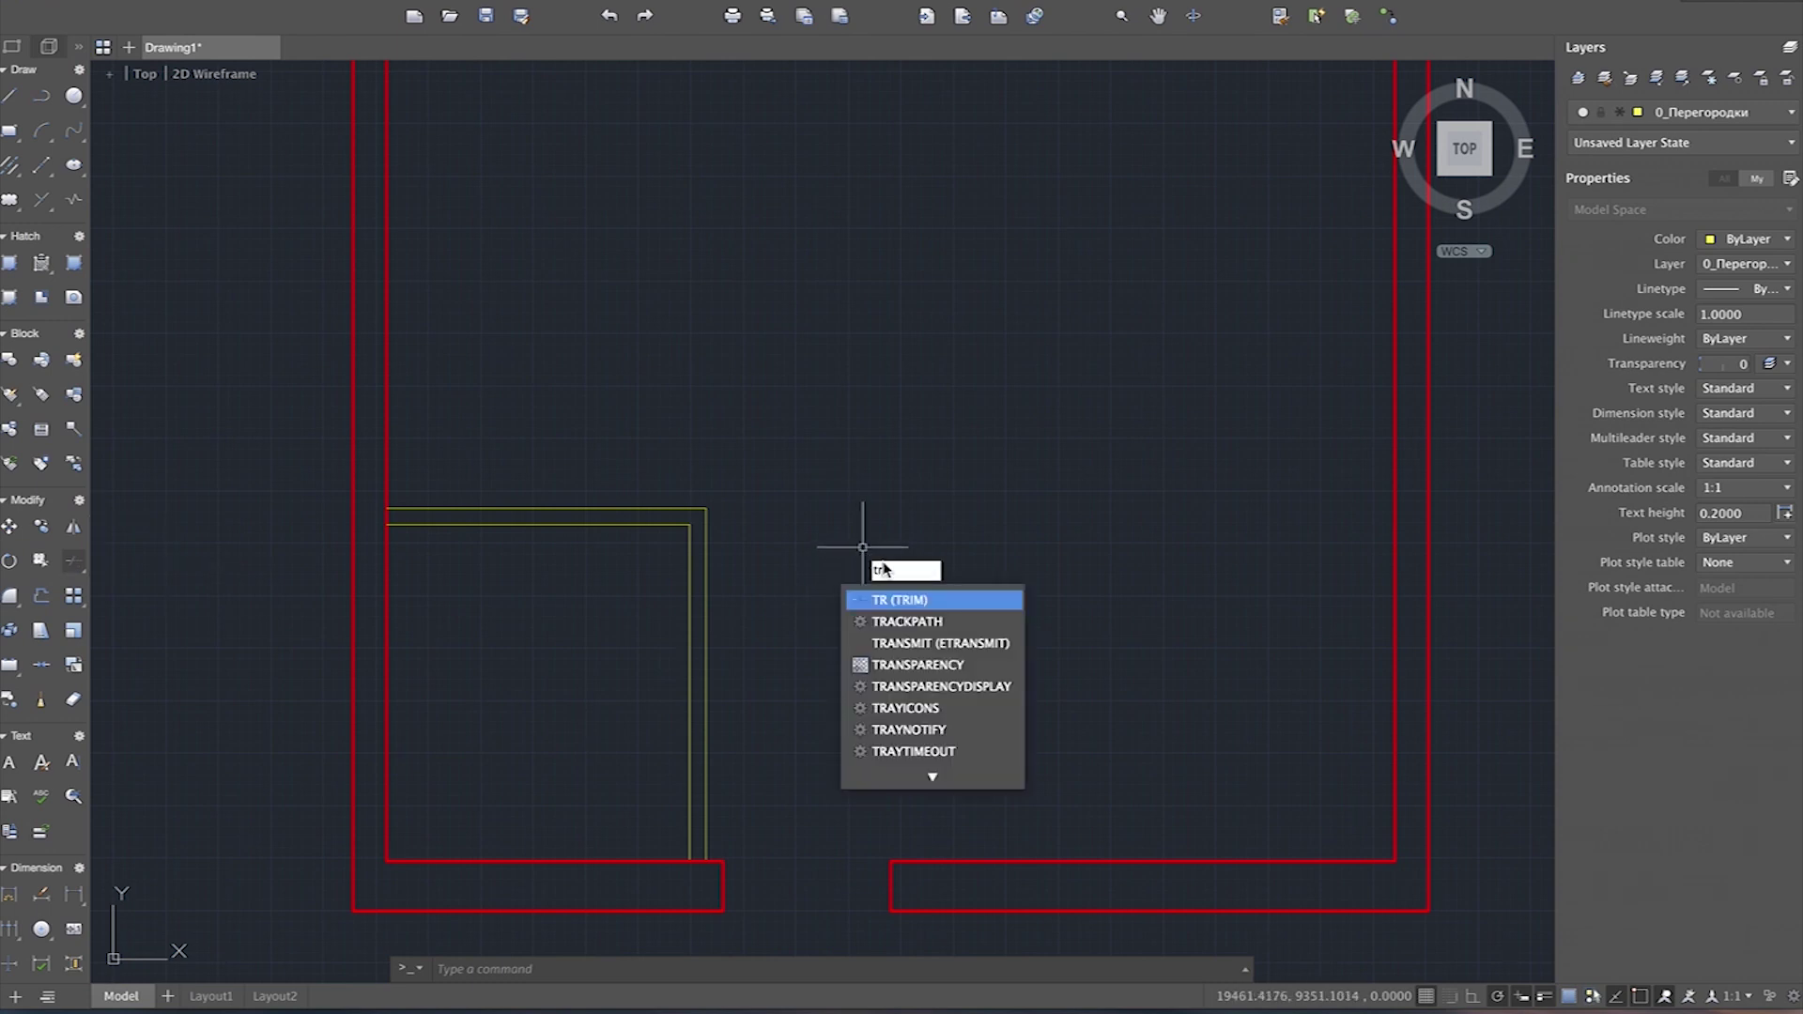
{"action": "key", "text": "Escape"}
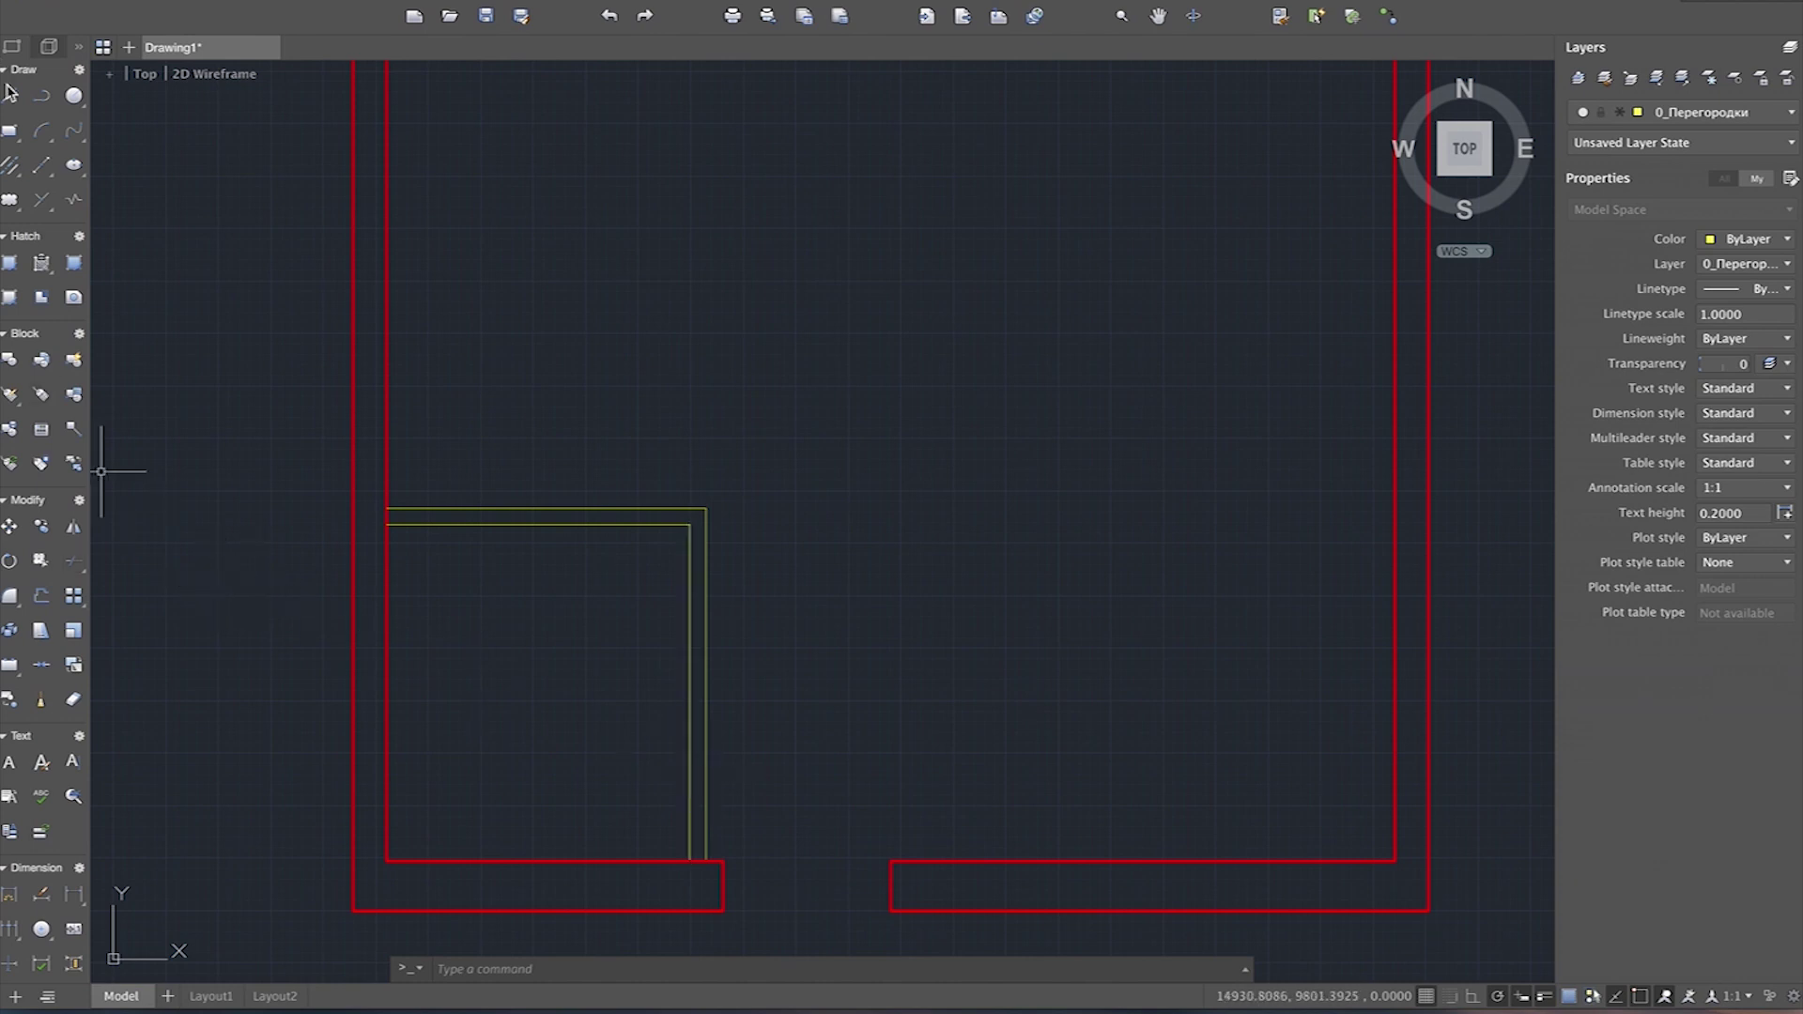
Step: Draw a short line capping the partition's bottom end against the red wall
{"action": "left_click", "coordinate": [705, 861]}
{"action": "left_click", "coordinate": [689, 860]}
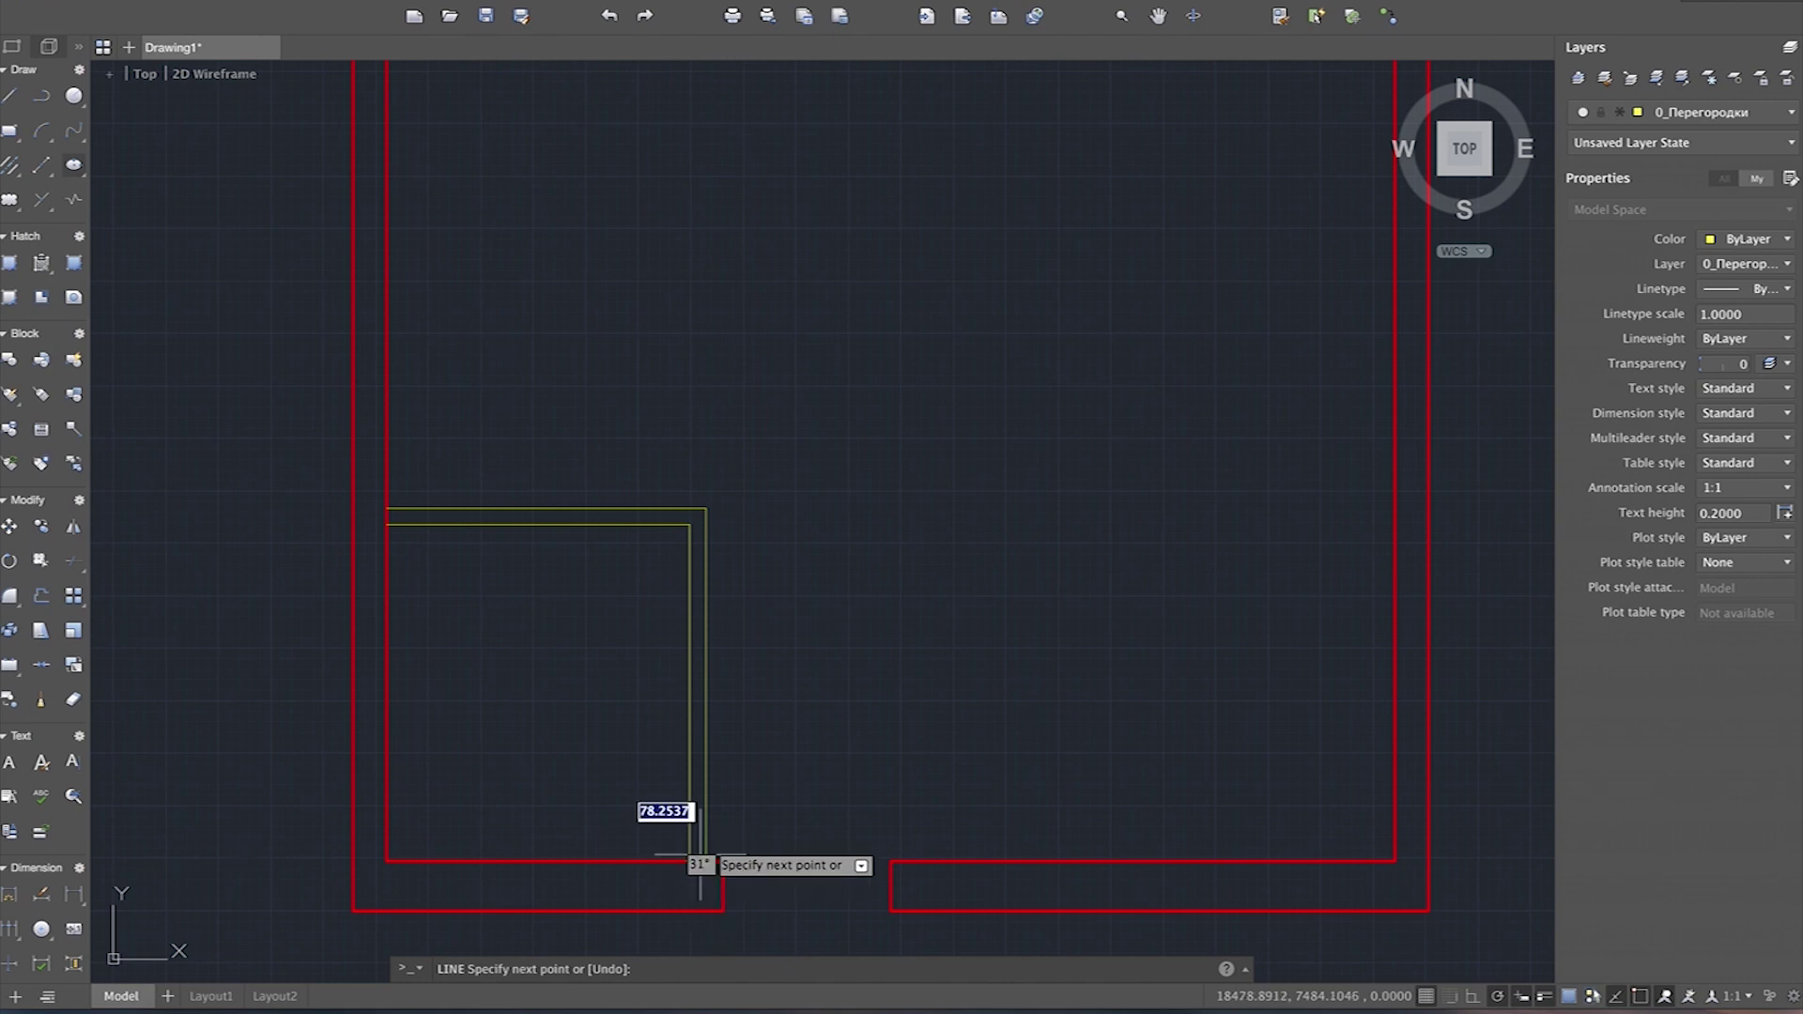
{"action": "key", "text": "Escape"}
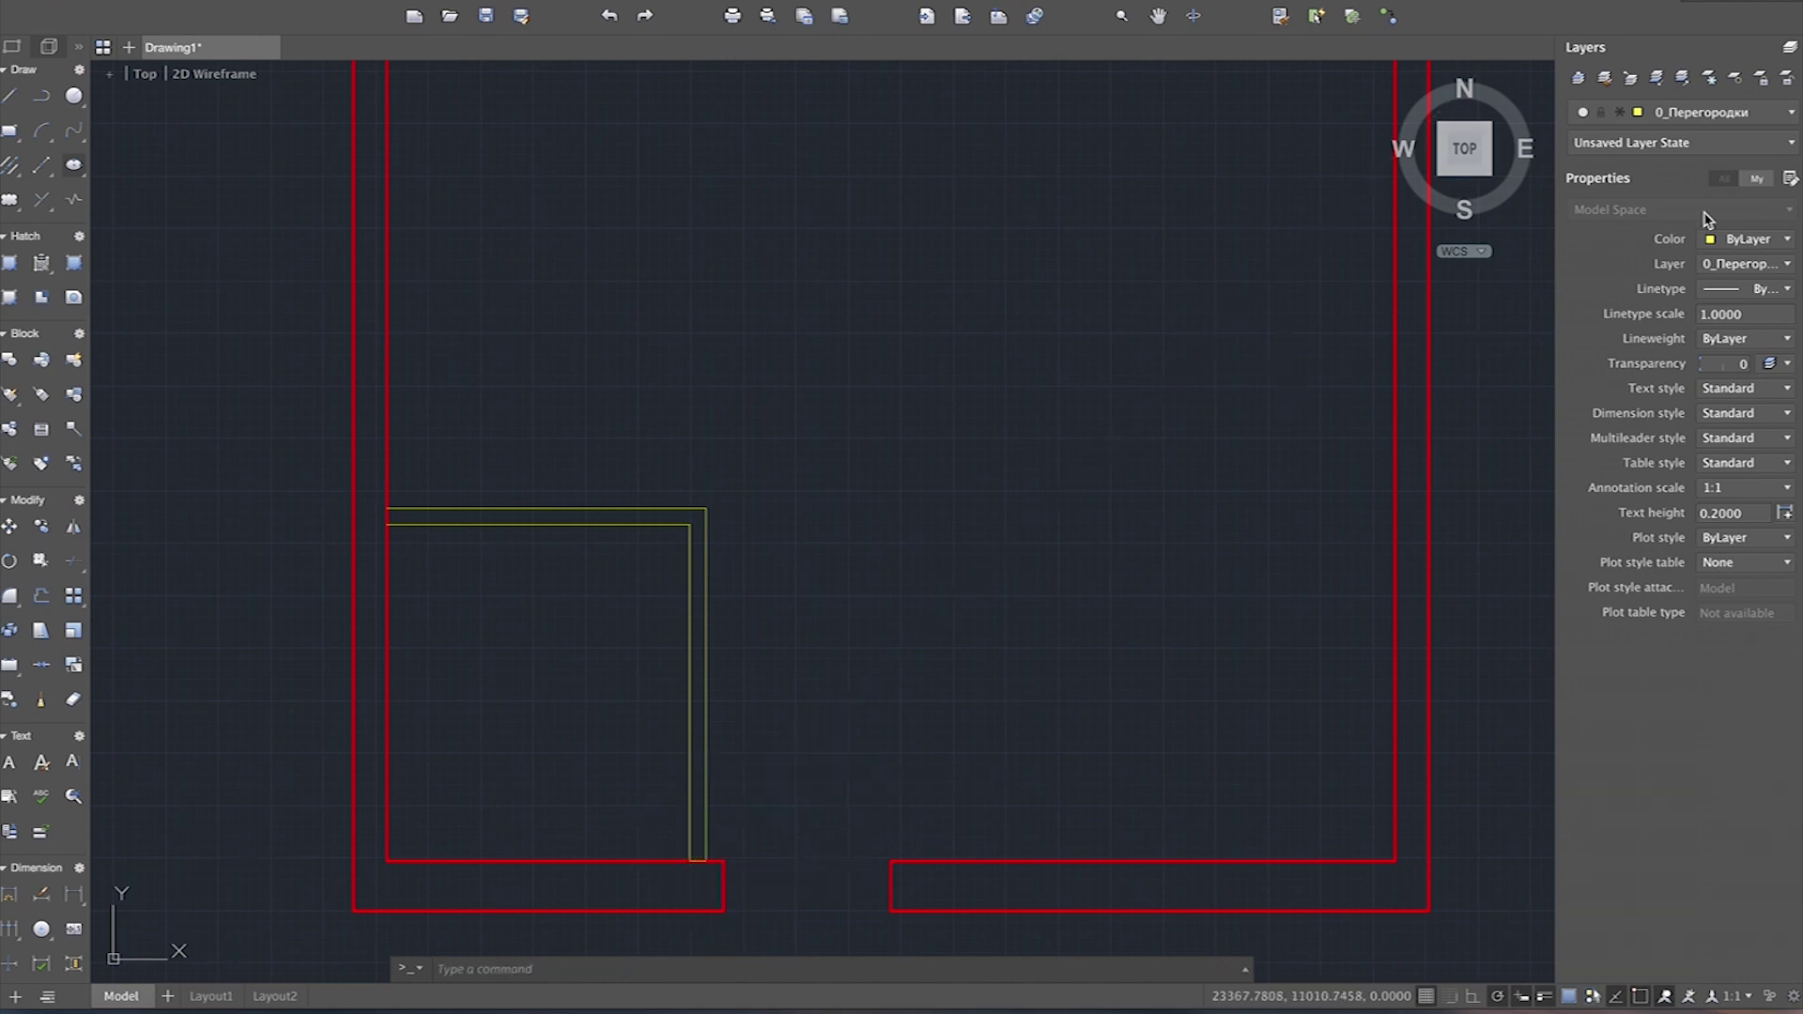
{"action": "scroll", "coordinate": [704, 906], "scroll_direction": "up", "scroll_amount": 4}
{"action": "scroll", "coordinate": [639, 780], "scroll_direction": "up", "scroll_amount": 4}
{"action": "scroll", "coordinate": [620, 658], "scroll_direction": "up", "scroll_amount": 1}
Step: Move the short closing line 1000 units up the partition's vertical leg
{"action": "left_click", "coordinate": [623, 638]}
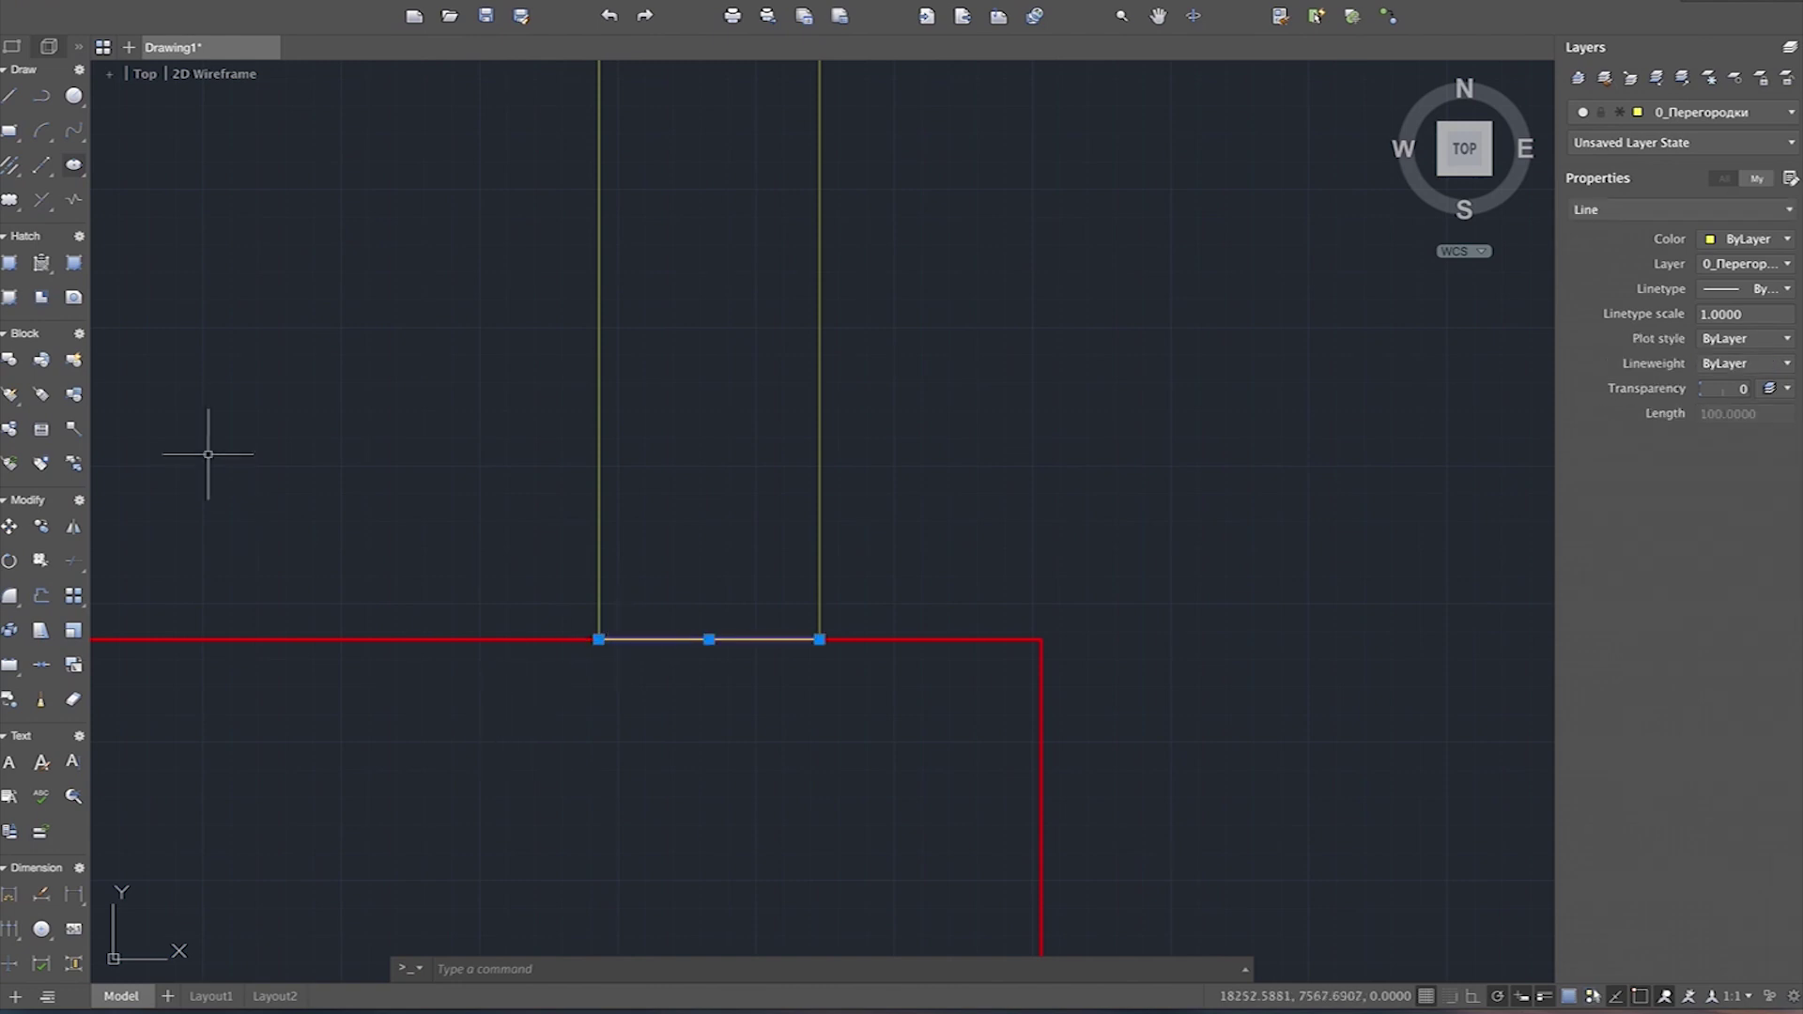
{"action": "left_click", "coordinate": [9, 530]}
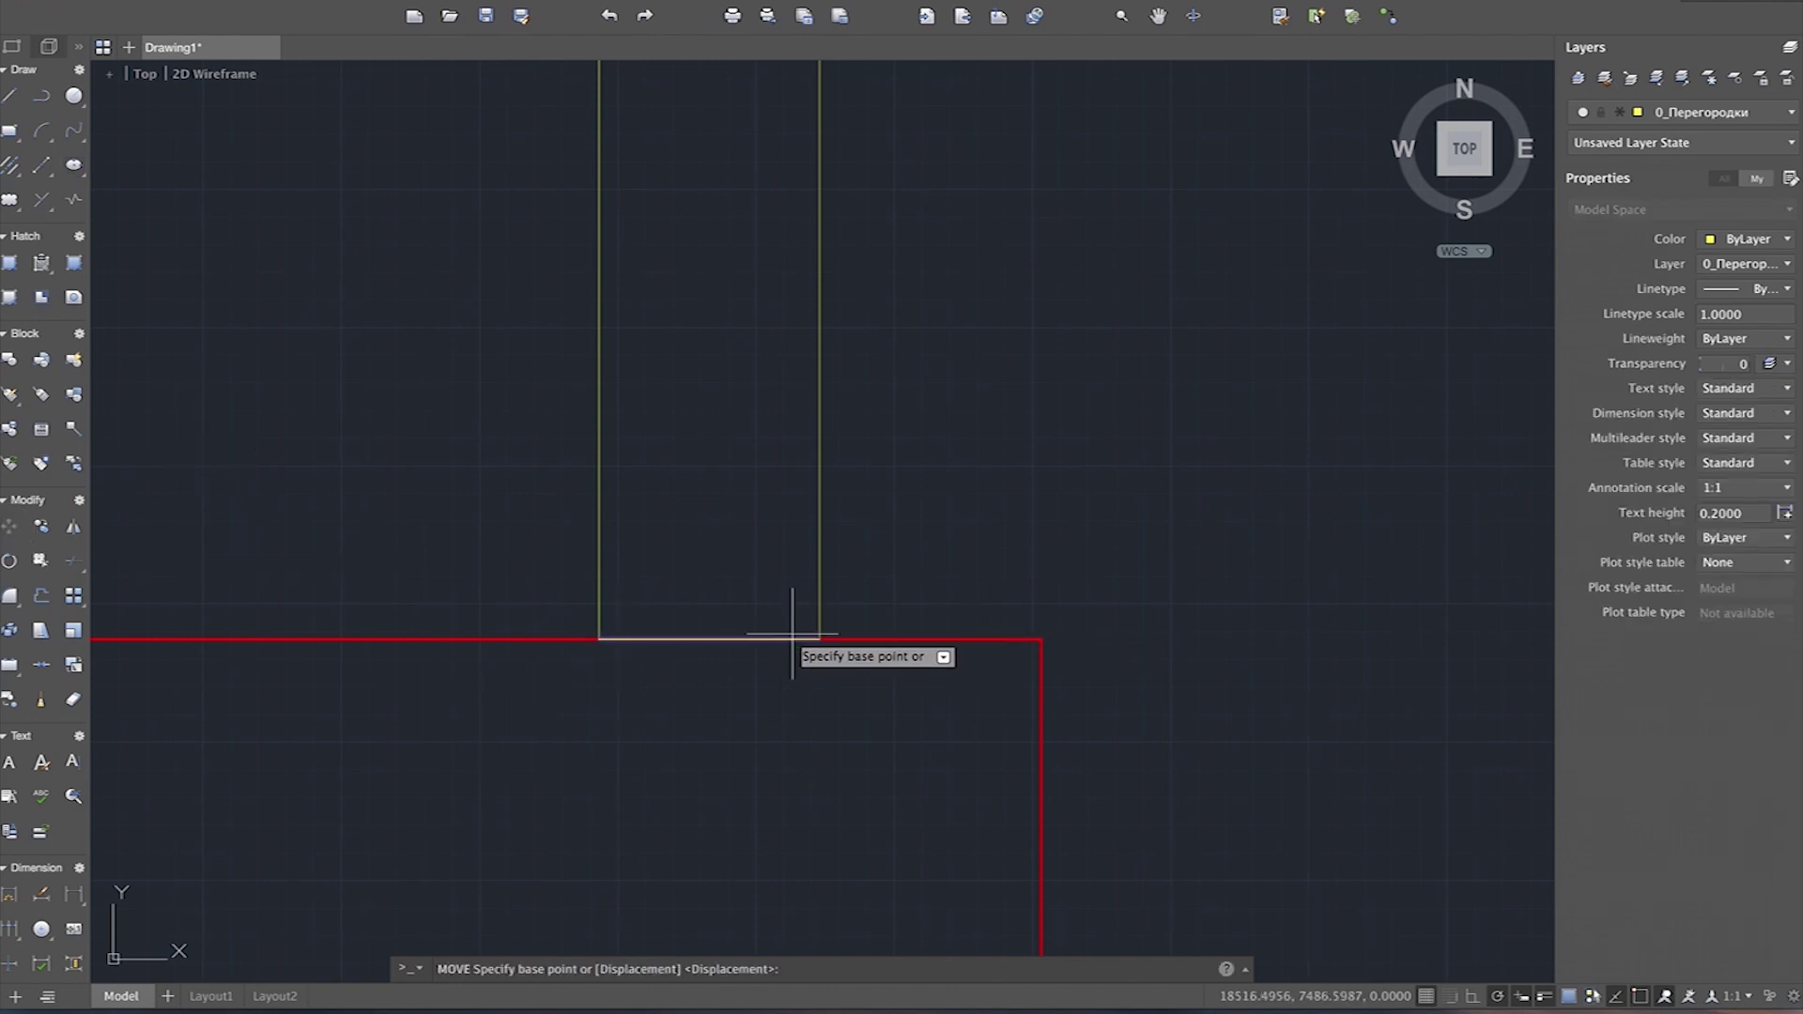
{"action": "scroll", "coordinate": [819, 639], "scroll_direction": "up", "scroll_amount": 3}
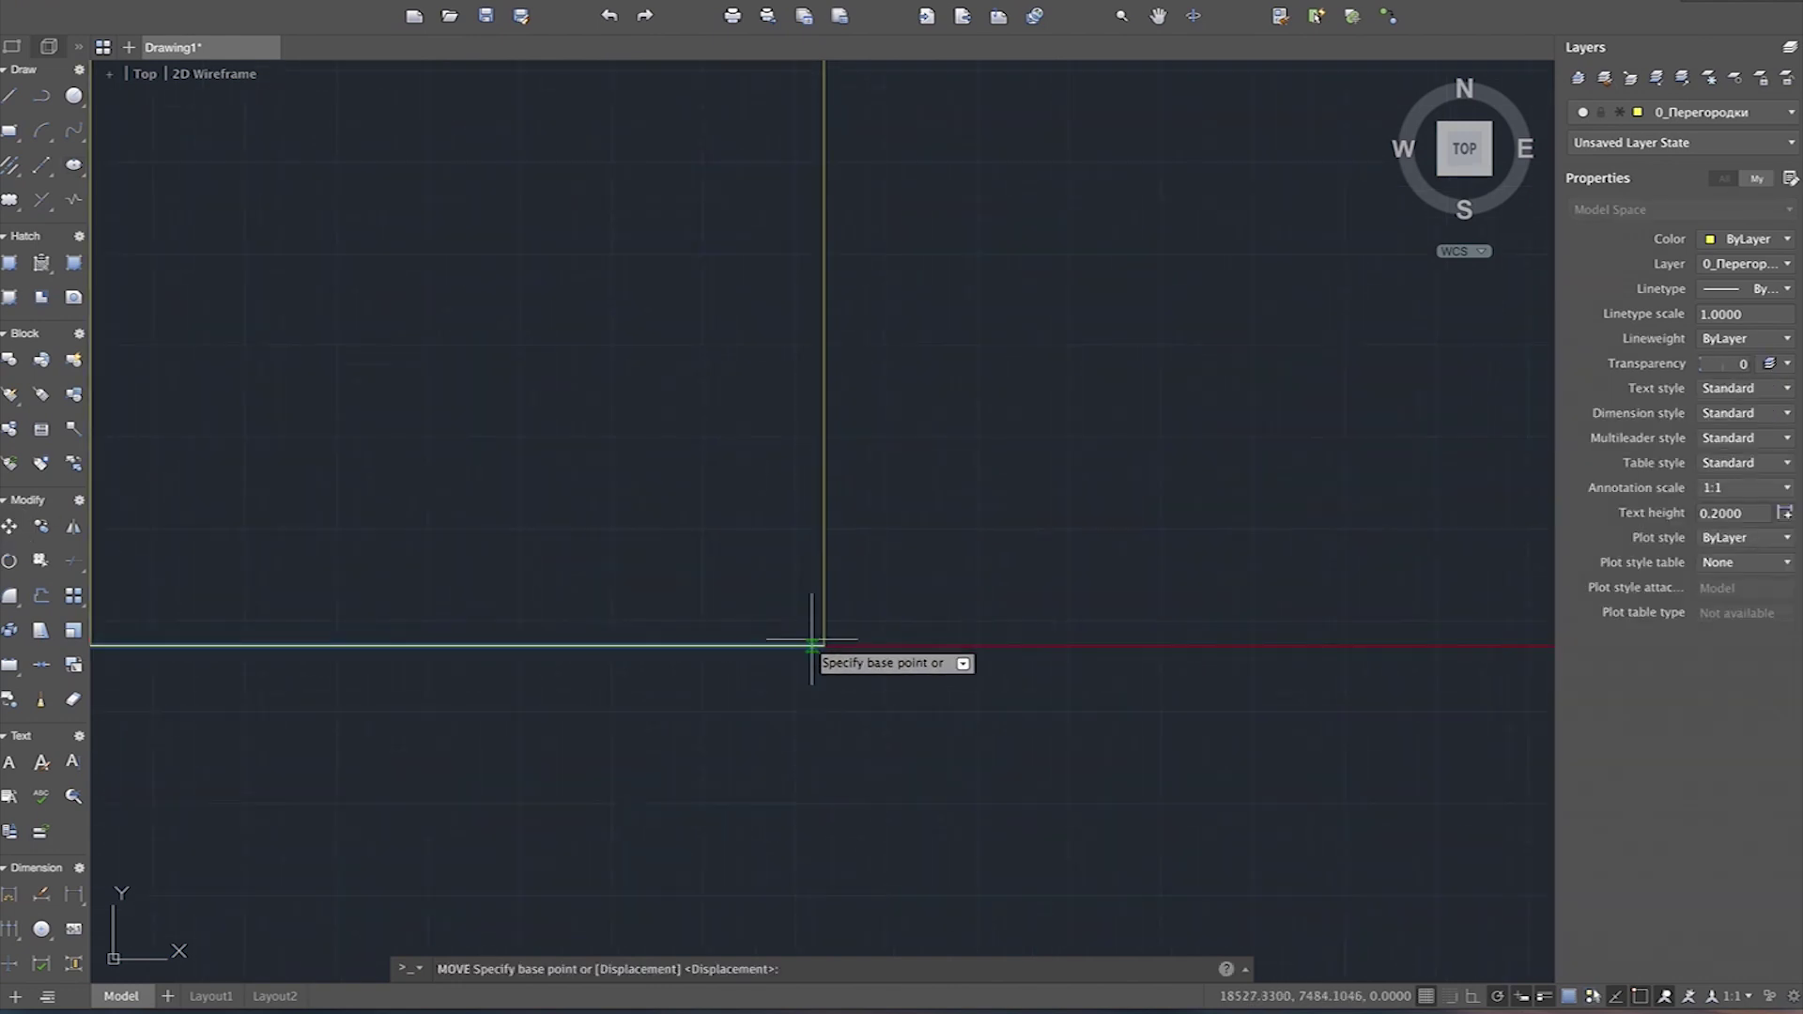
{"action": "left_click", "coordinate": [823, 646]}
{"action": "scroll", "coordinate": [821, 683], "scroll_direction": "down", "scroll_amount": 2}
{"action": "scroll", "coordinate": [818, 683], "scroll_direction": "down", "scroll_amount": 2}
{"action": "scroll", "coordinate": [818, 666], "scroll_direction": "down", "scroll_amount": 2}
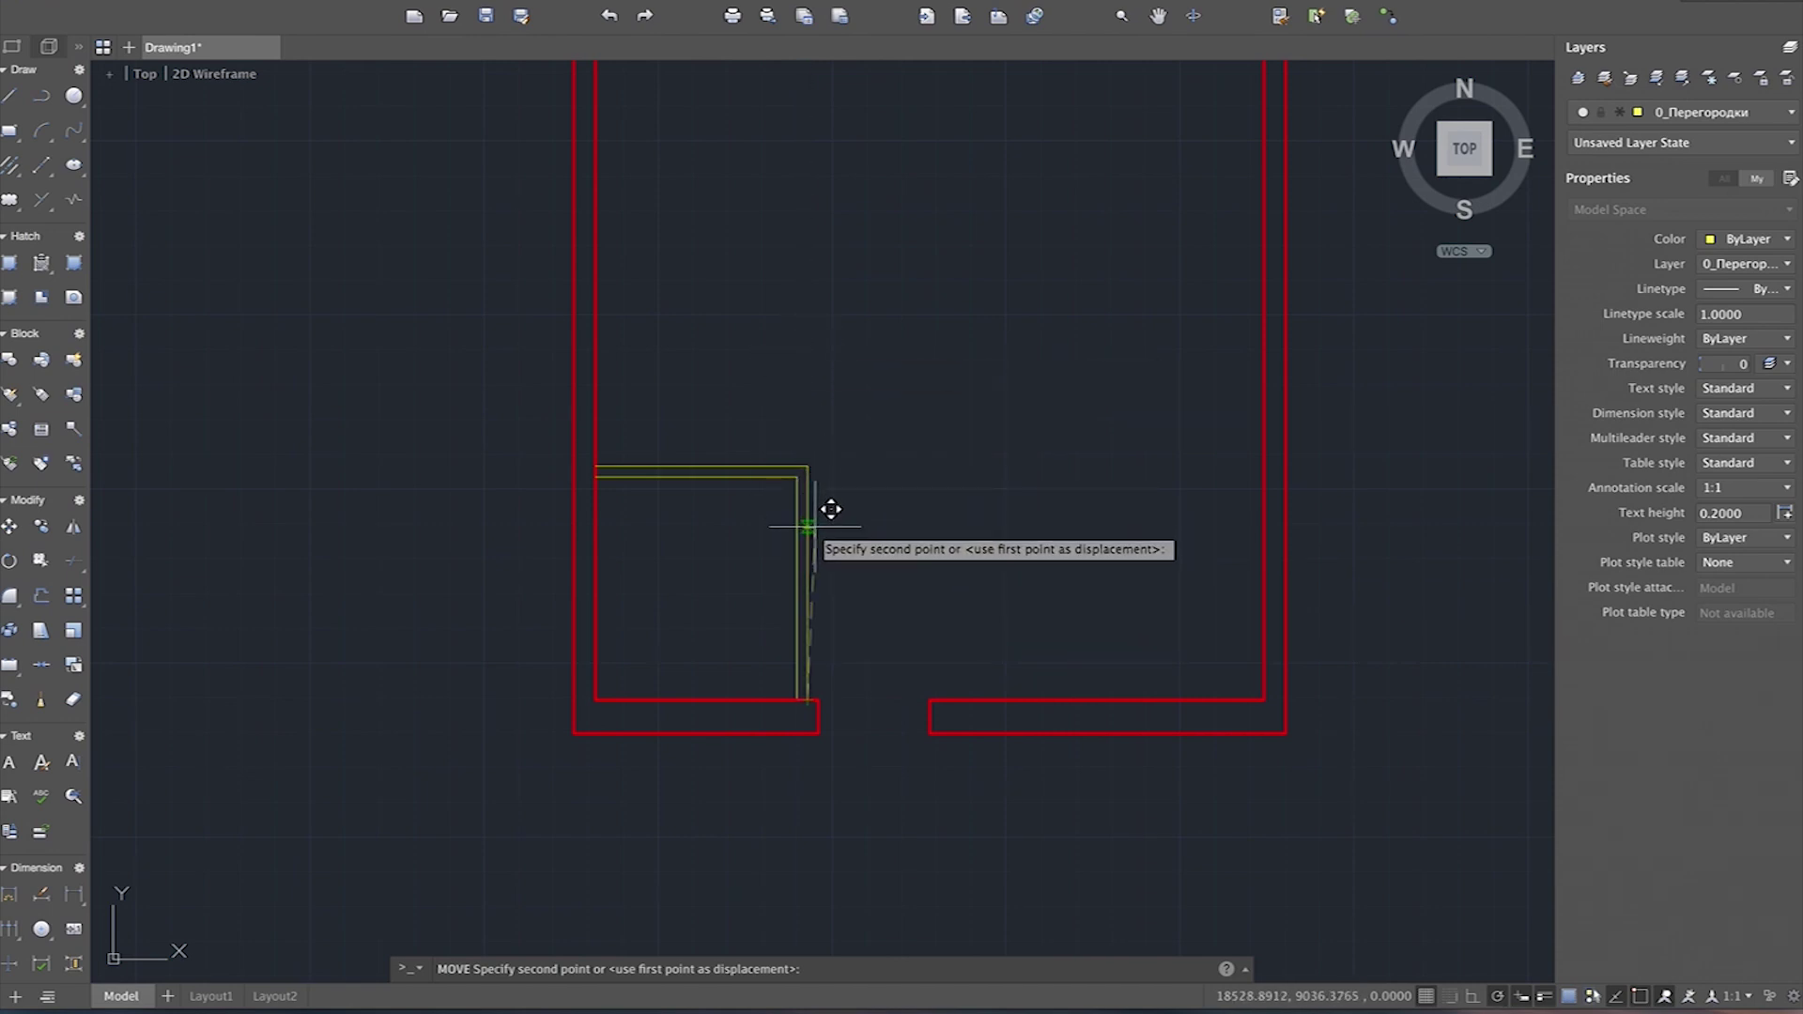
{"action": "scroll", "coordinate": [798, 526], "scroll_direction": "up", "scroll_amount": 2}
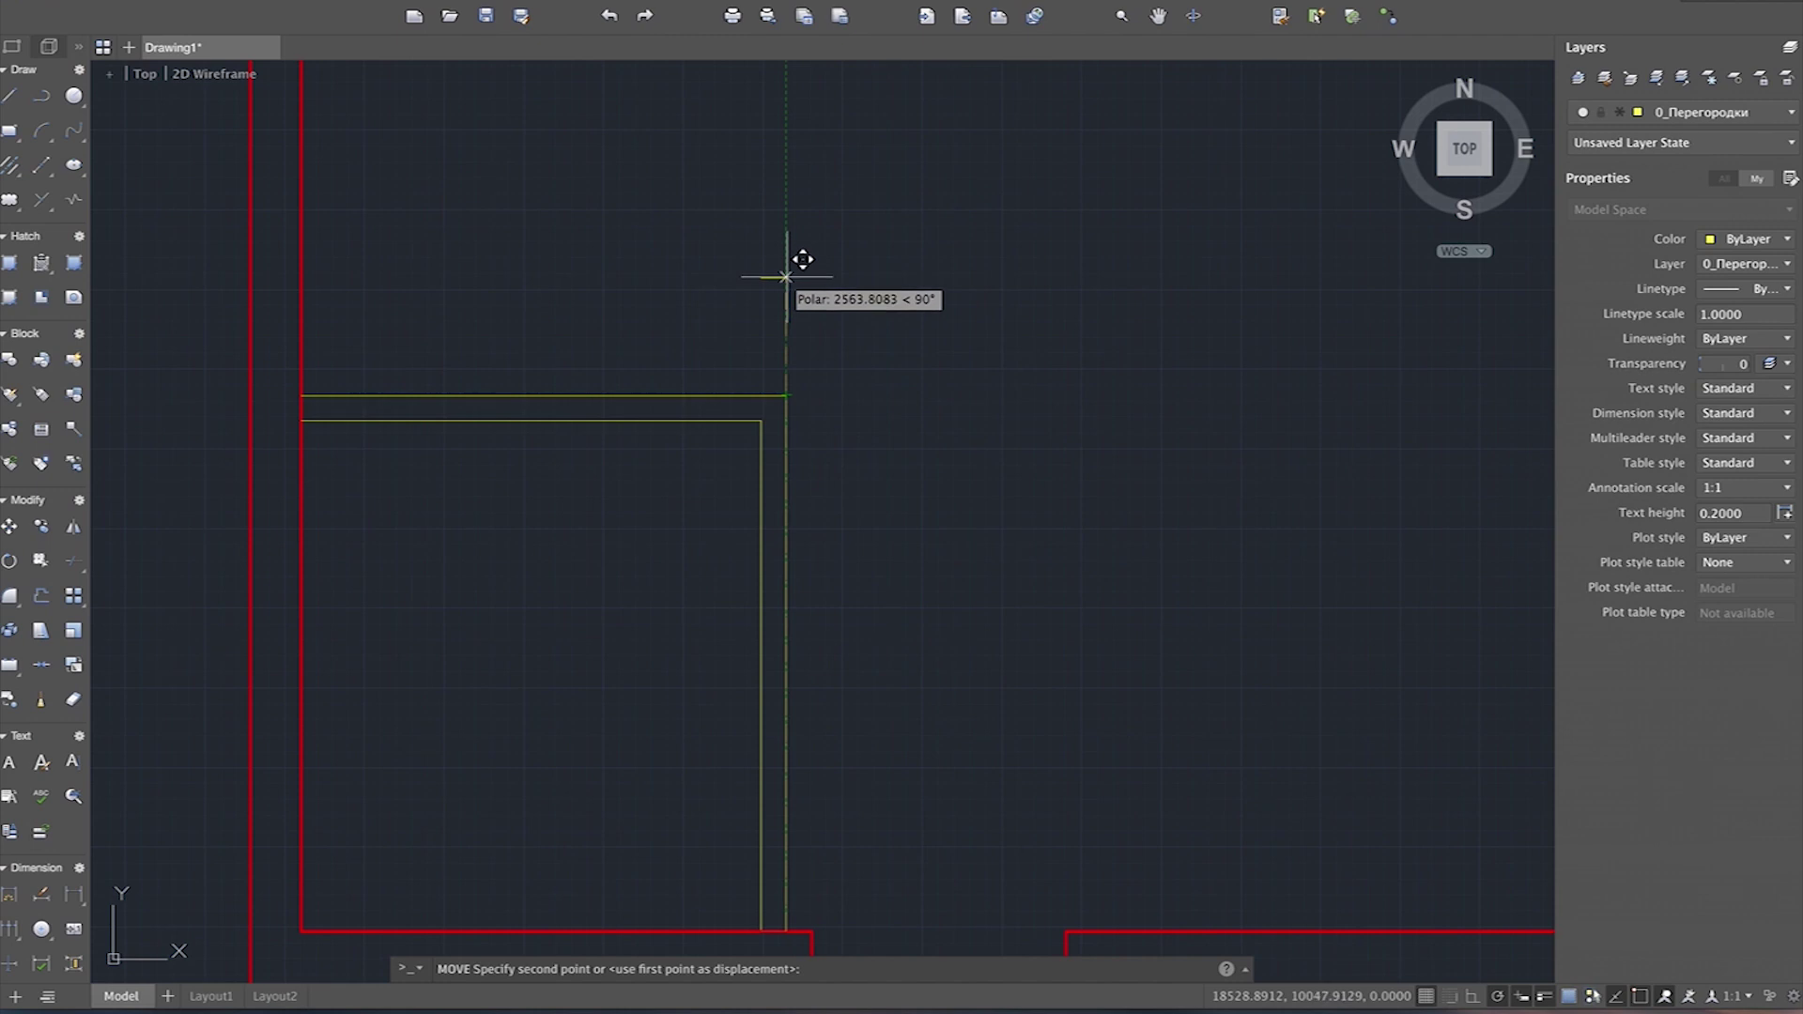
{"action": "type", "text": "100"}
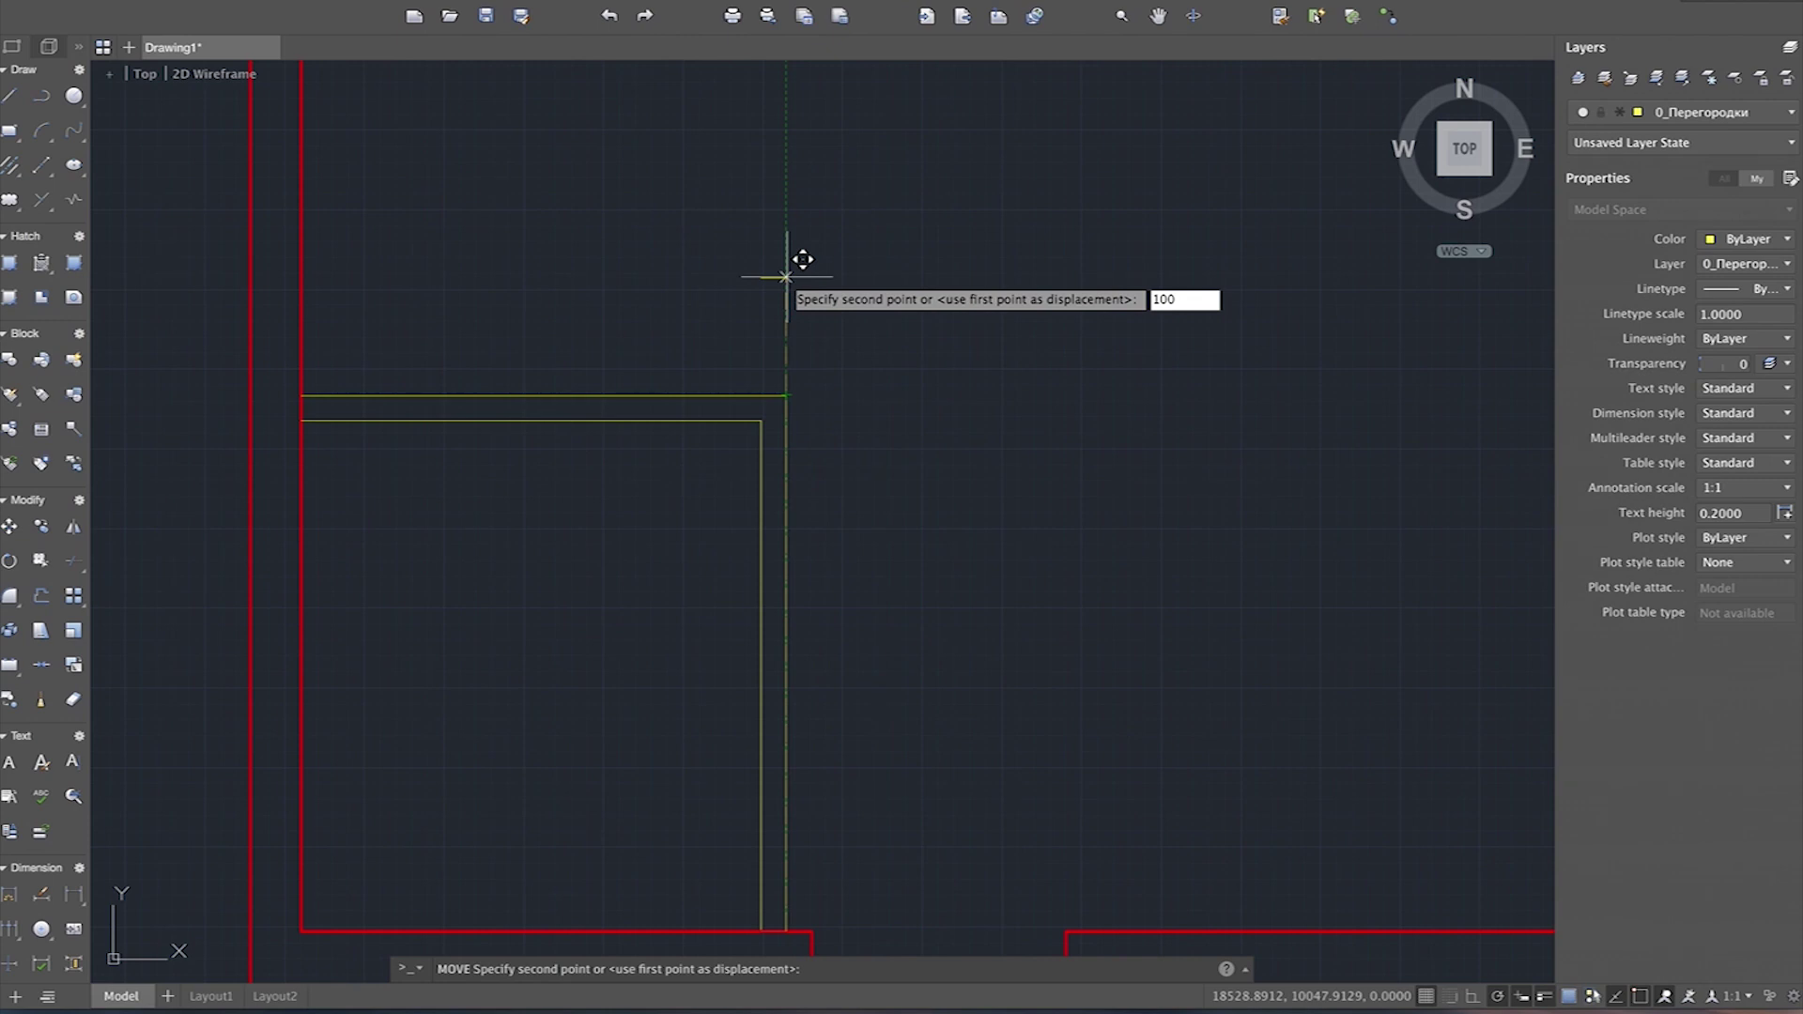
{"action": "key", "text": "Return"}
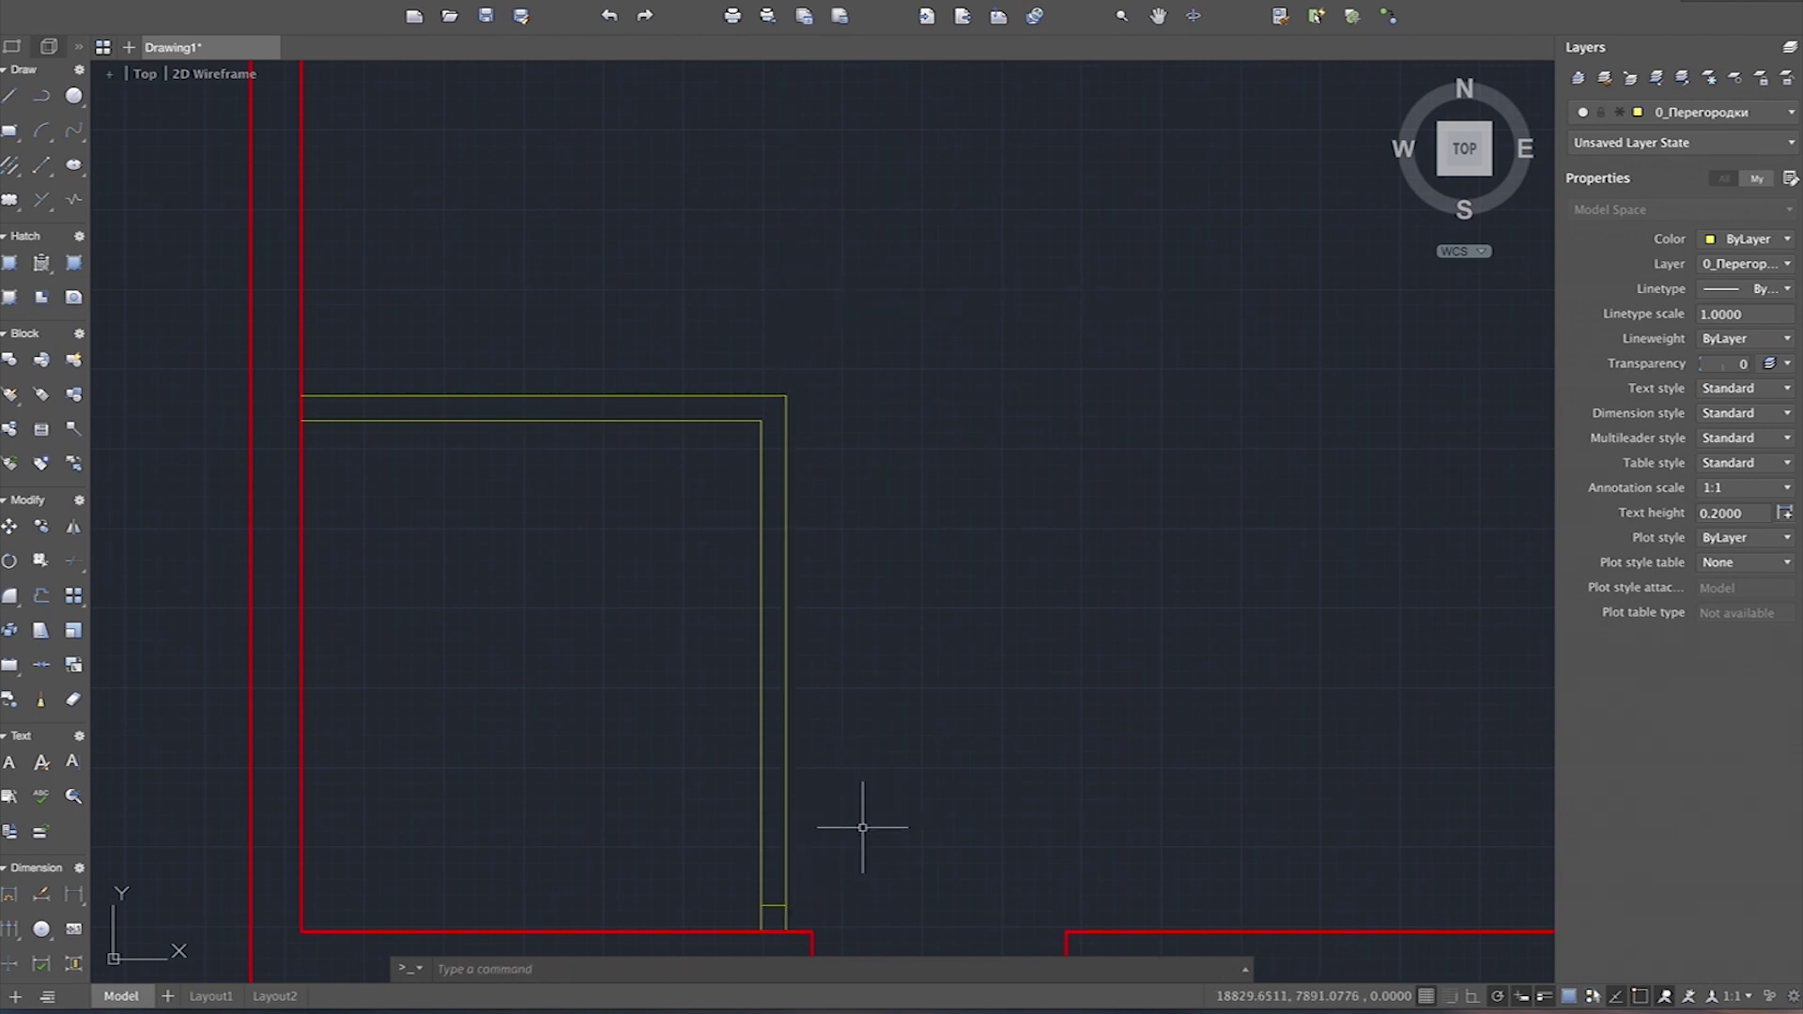
{"action": "scroll", "coordinate": [860, 827], "scroll_direction": "up", "scroll_amount": 5}
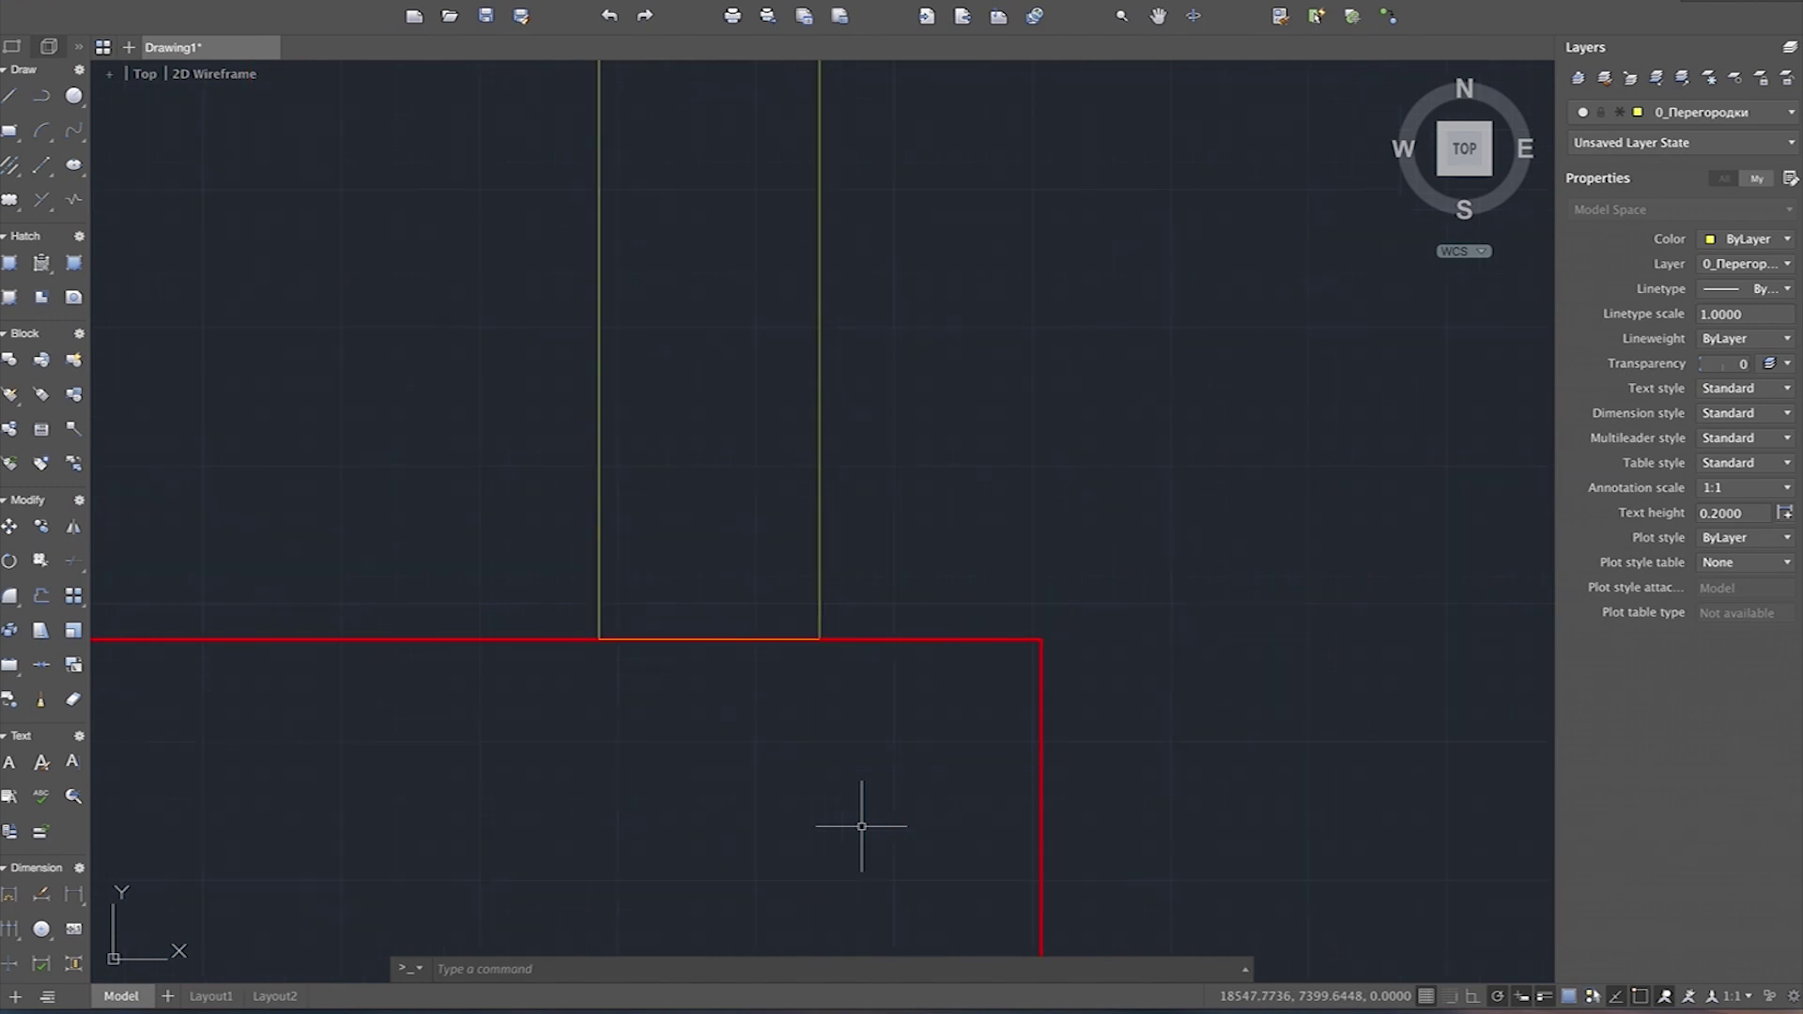
Step: Move the short line up again to sit 1000 units from the wall, then reselect it
{"action": "left_click", "coordinate": [789, 640]}
{"action": "scroll", "coordinate": [749, 729], "scroll_direction": "down", "scroll_amount": 5}
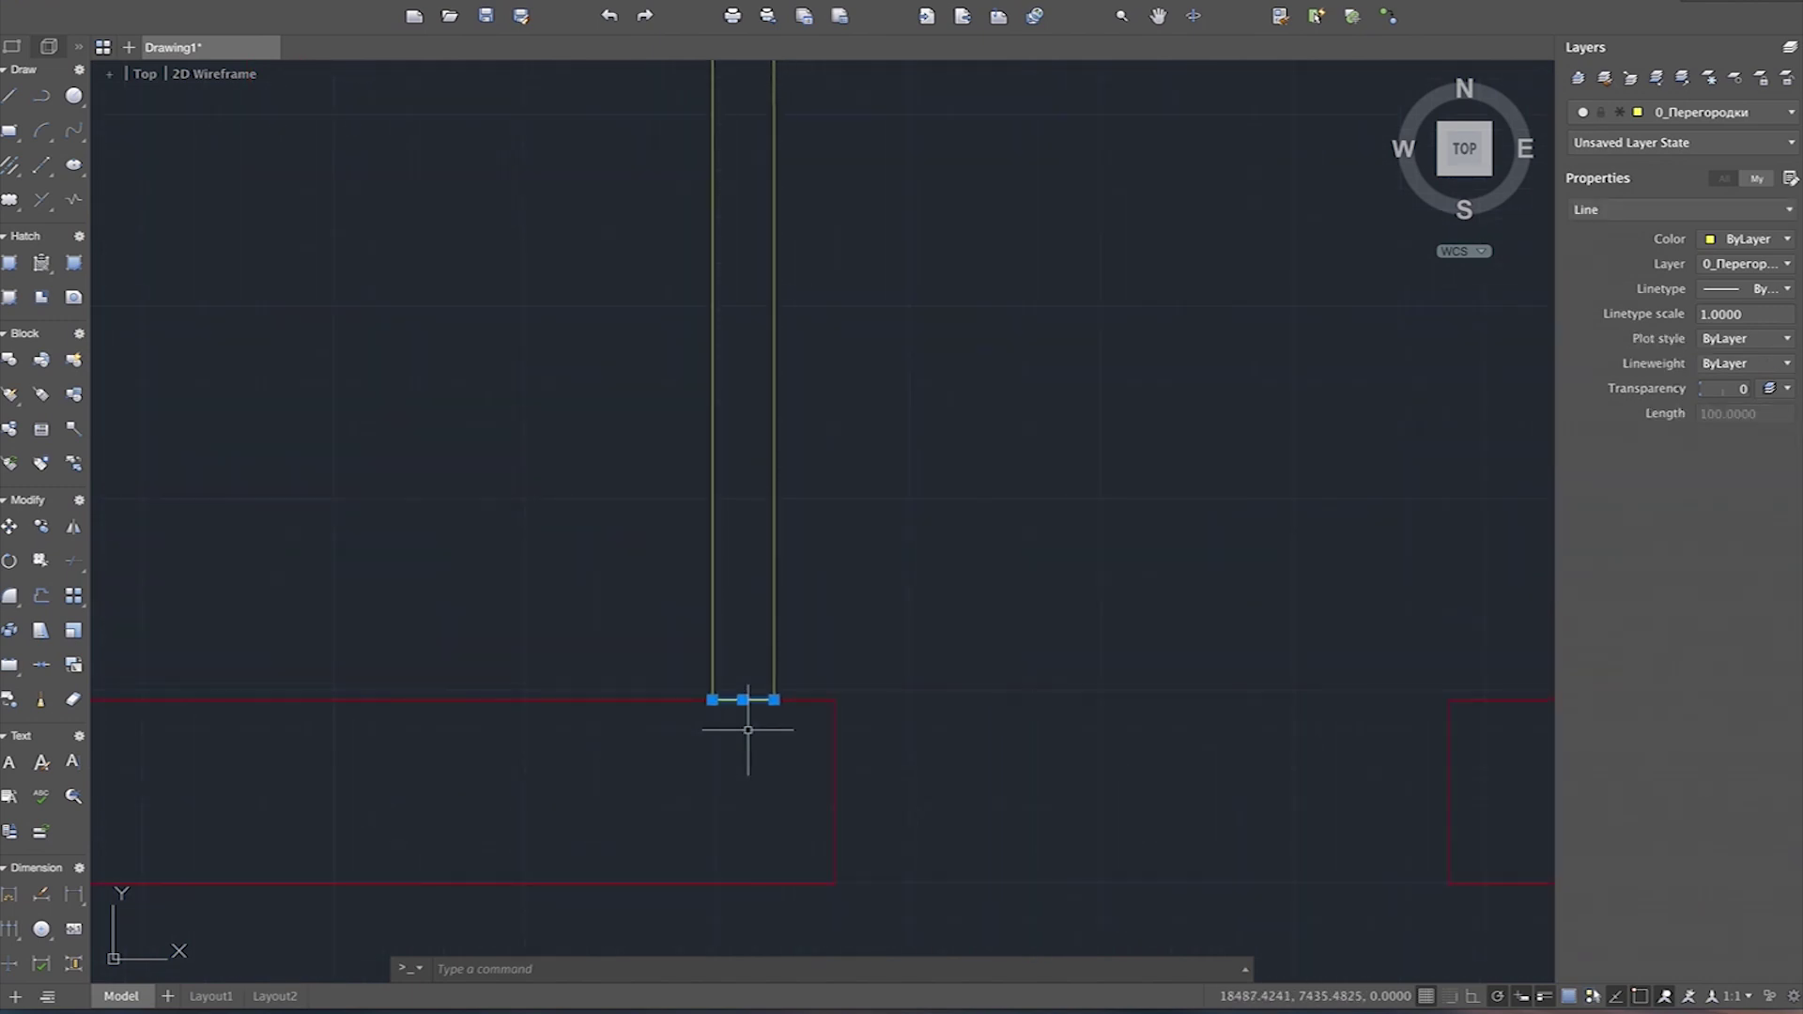
{"action": "scroll", "coordinate": [718, 747], "scroll_direction": "down", "scroll_amount": 2}
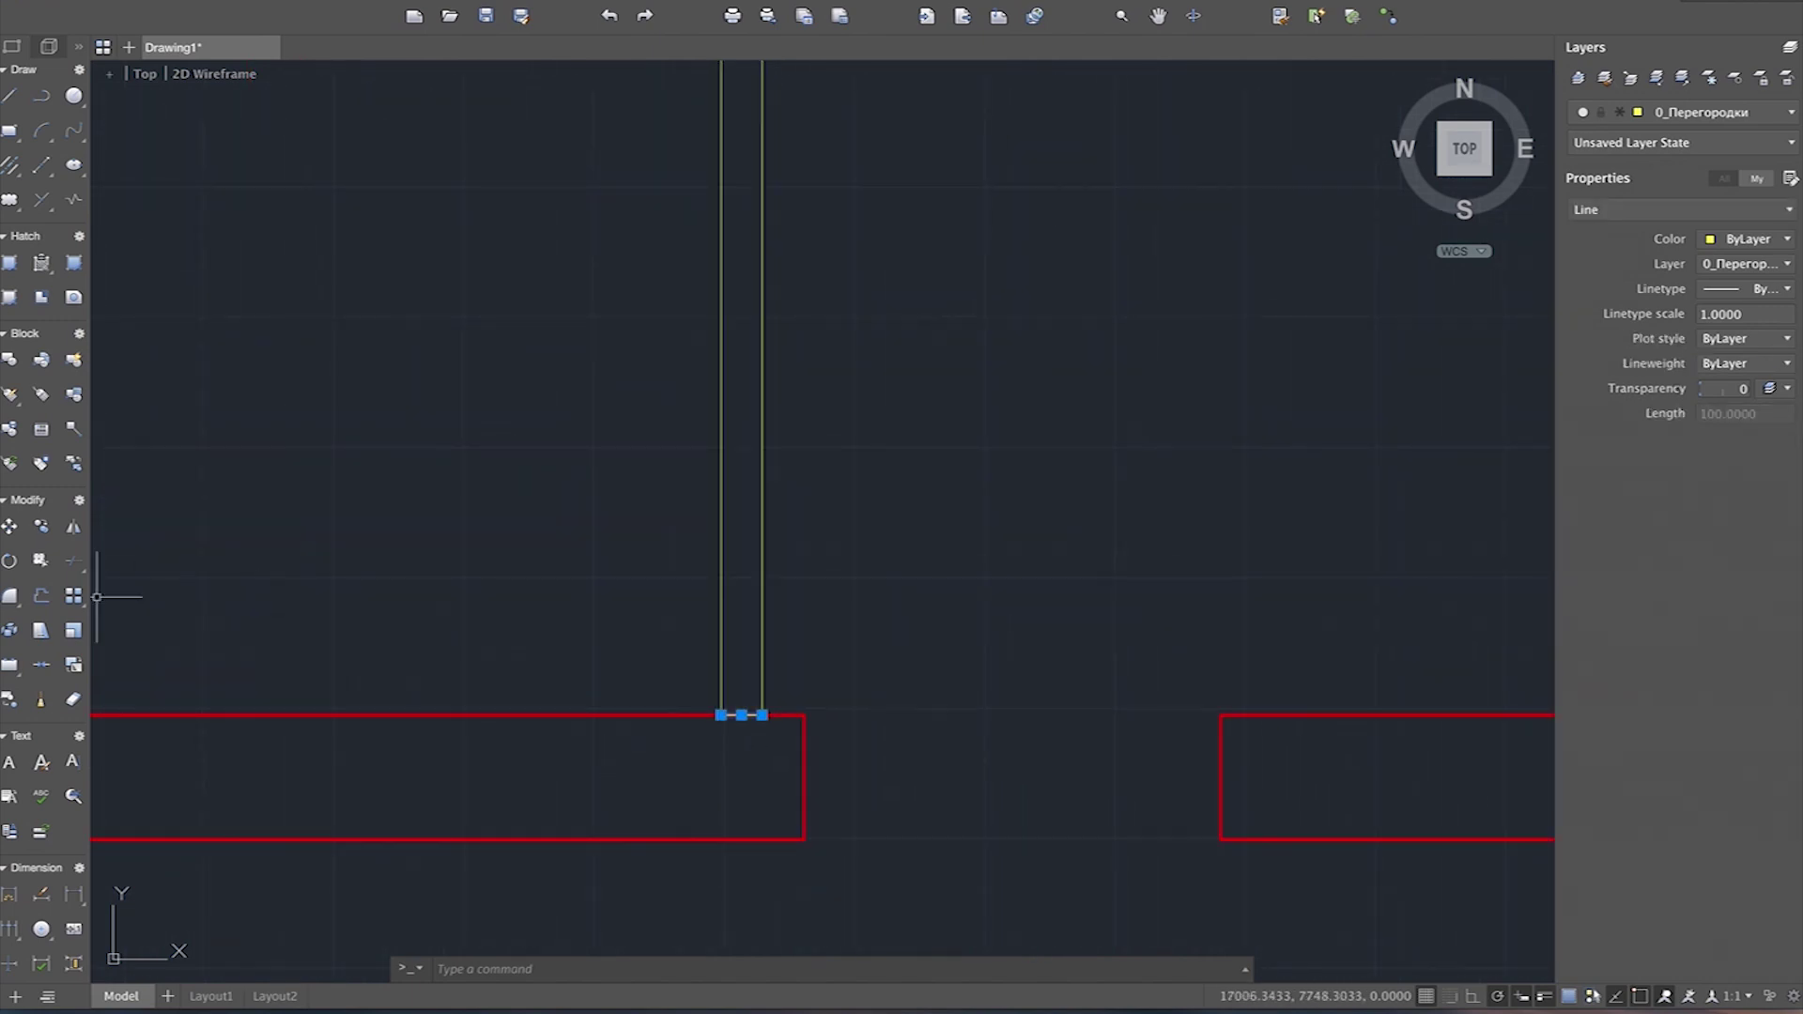
{"action": "left_click", "coordinate": [9, 527]}
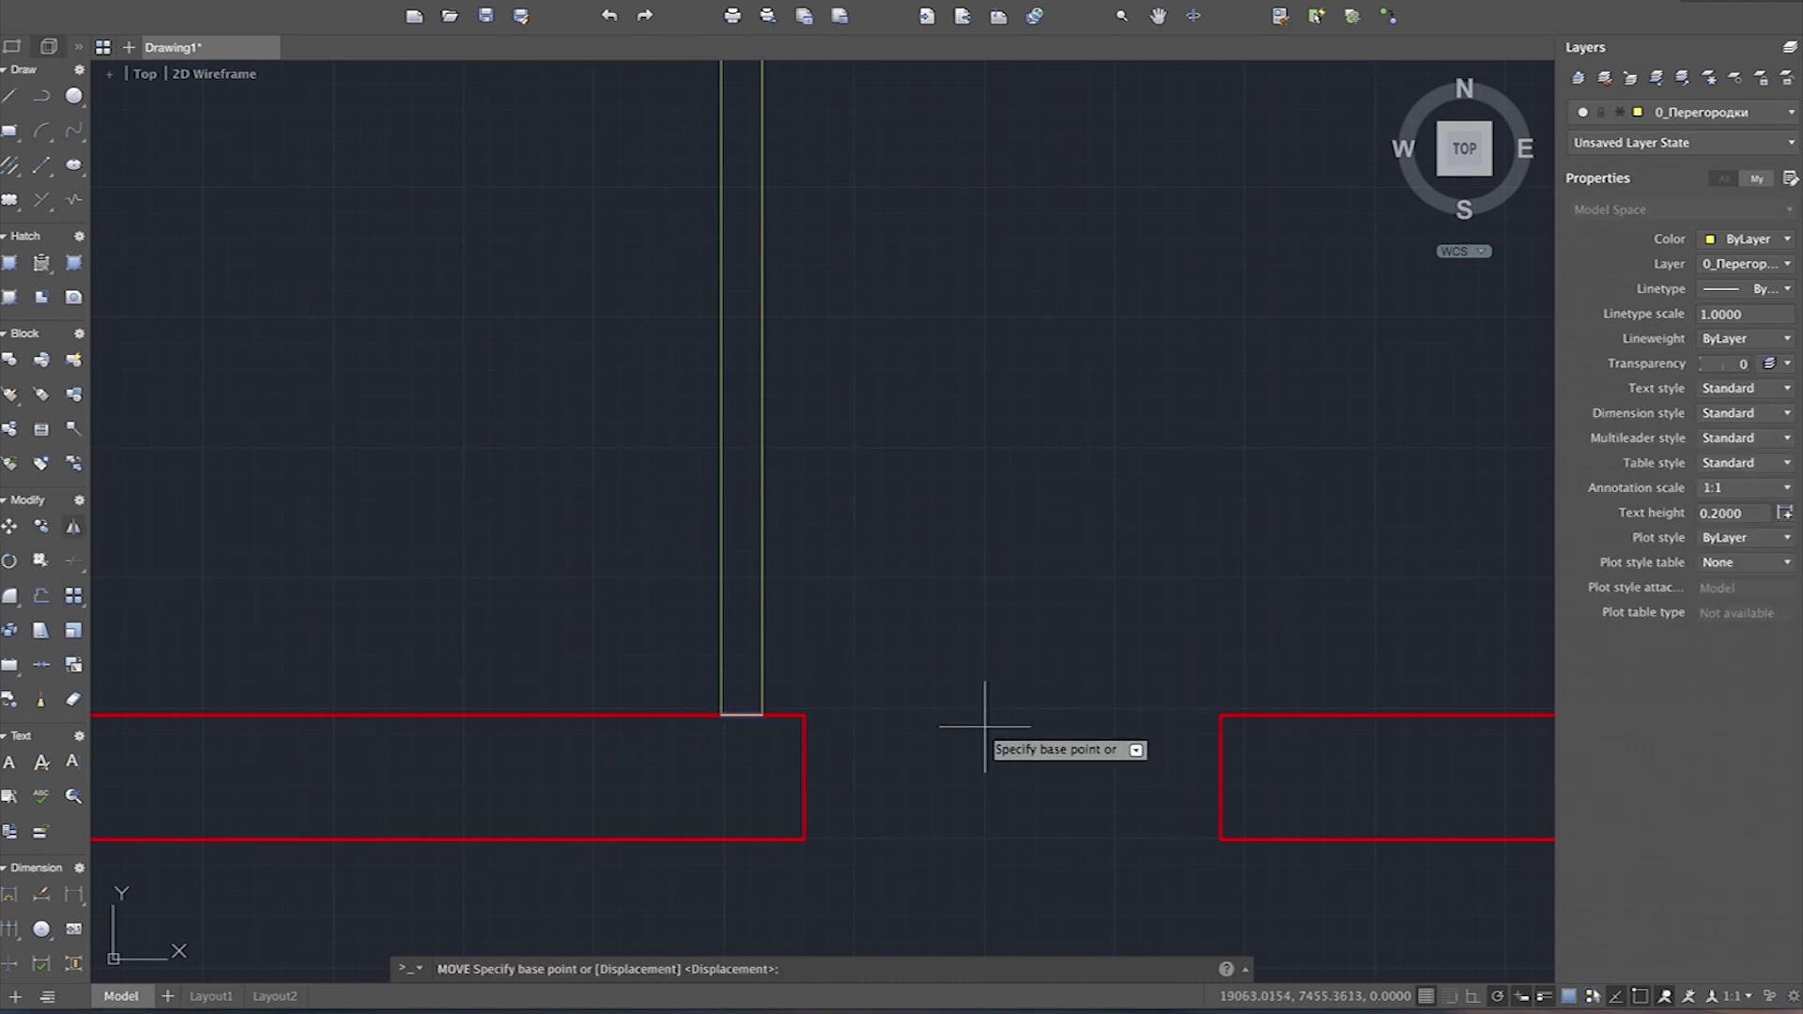
{"action": "left_click", "coordinate": [762, 716]}
{"action": "scroll", "coordinate": [757, 746], "scroll_direction": "down", "scroll_amount": 5}
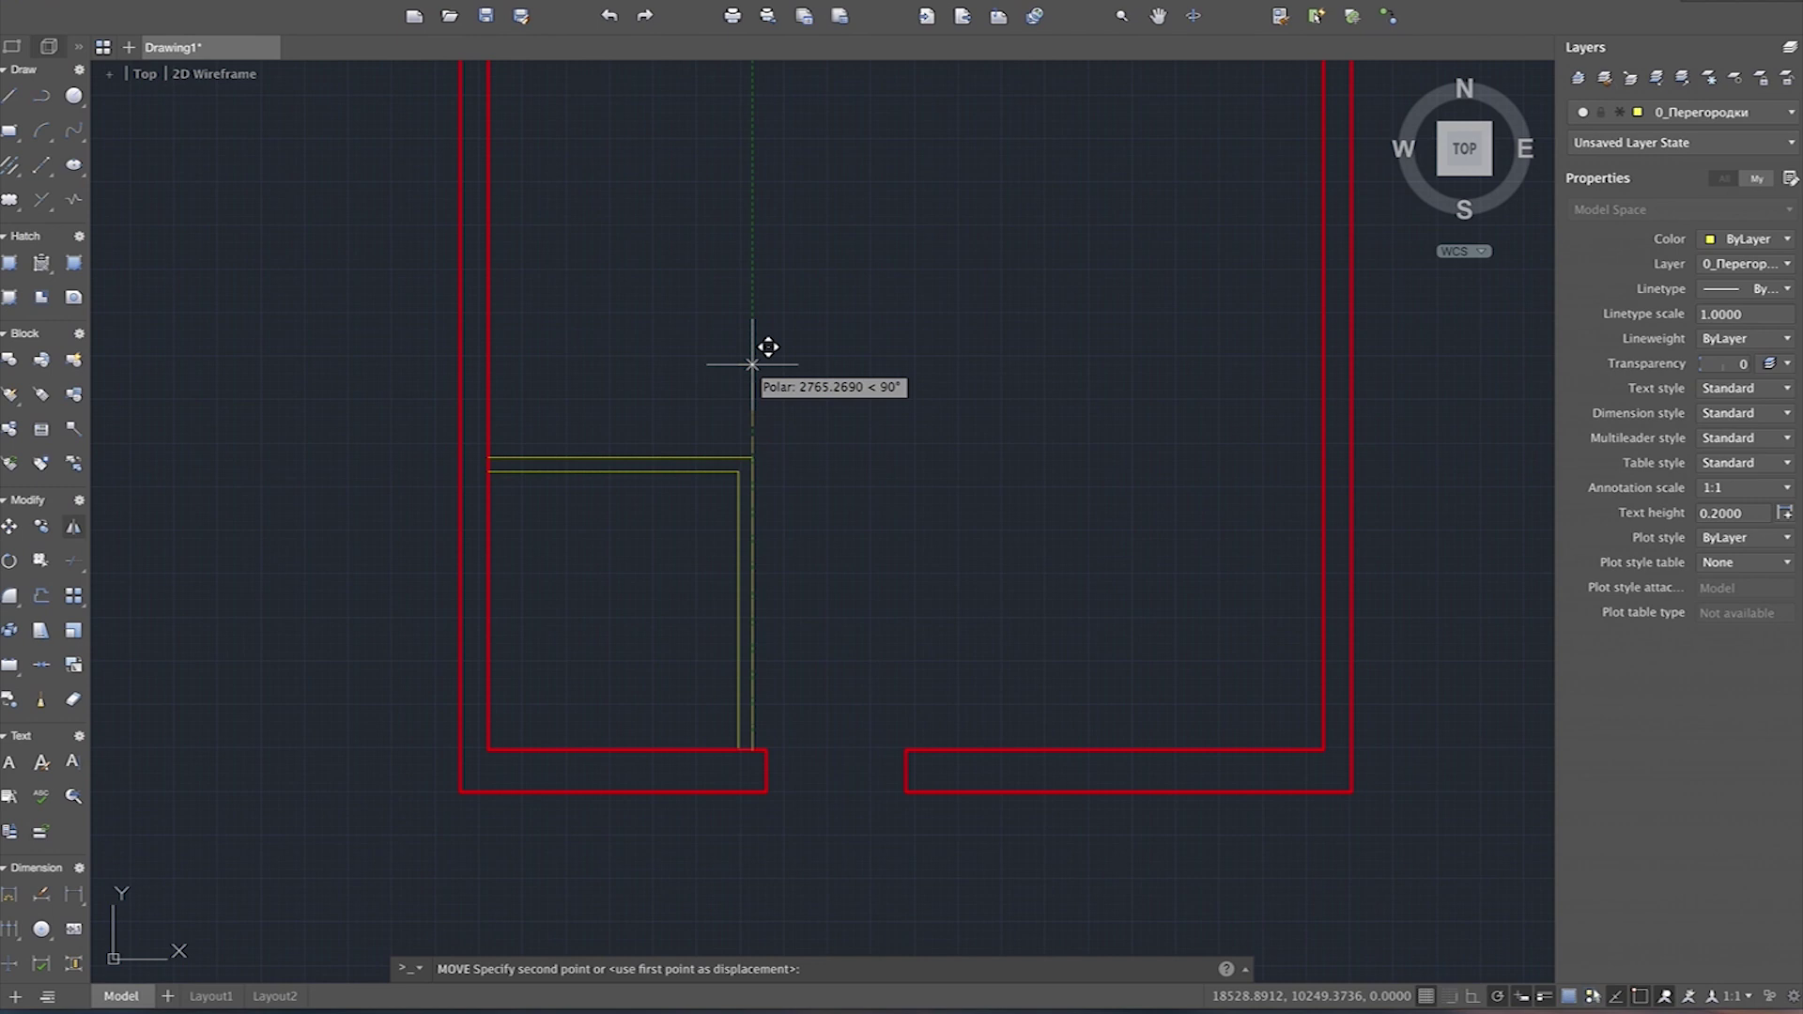
{"action": "type", "text": "1000"}
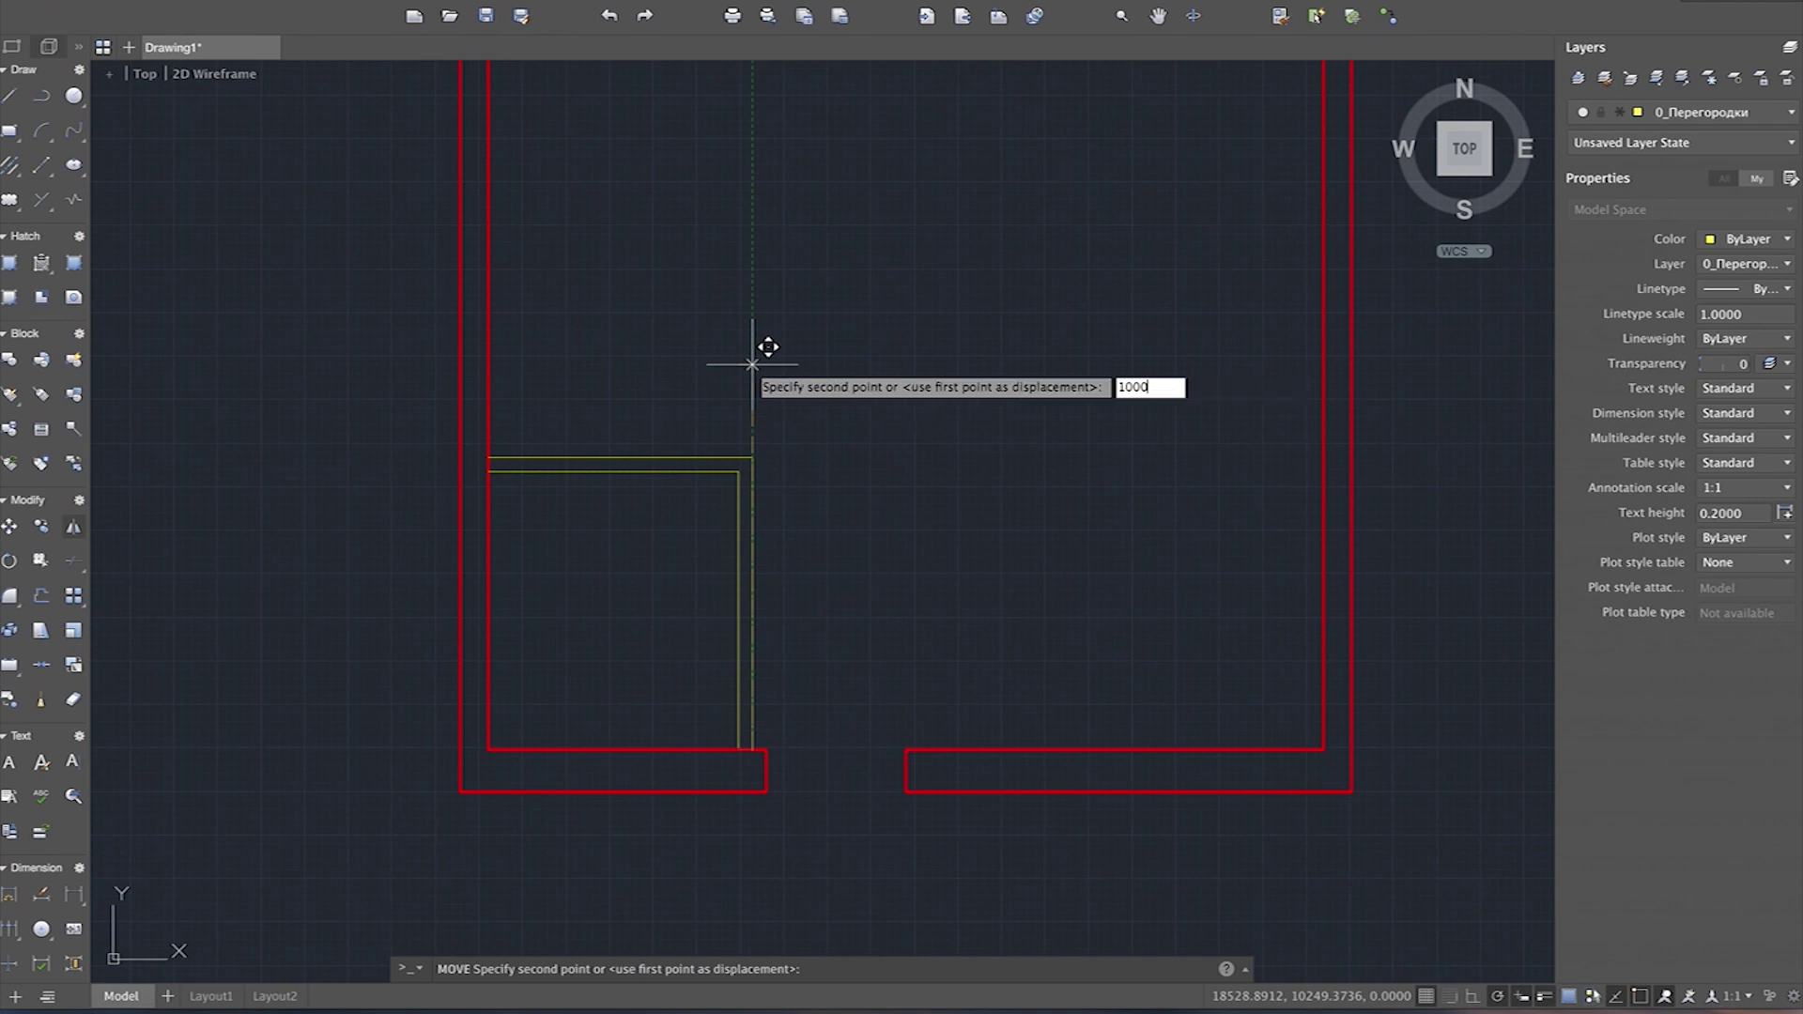
{"action": "key", "text": "Return"}
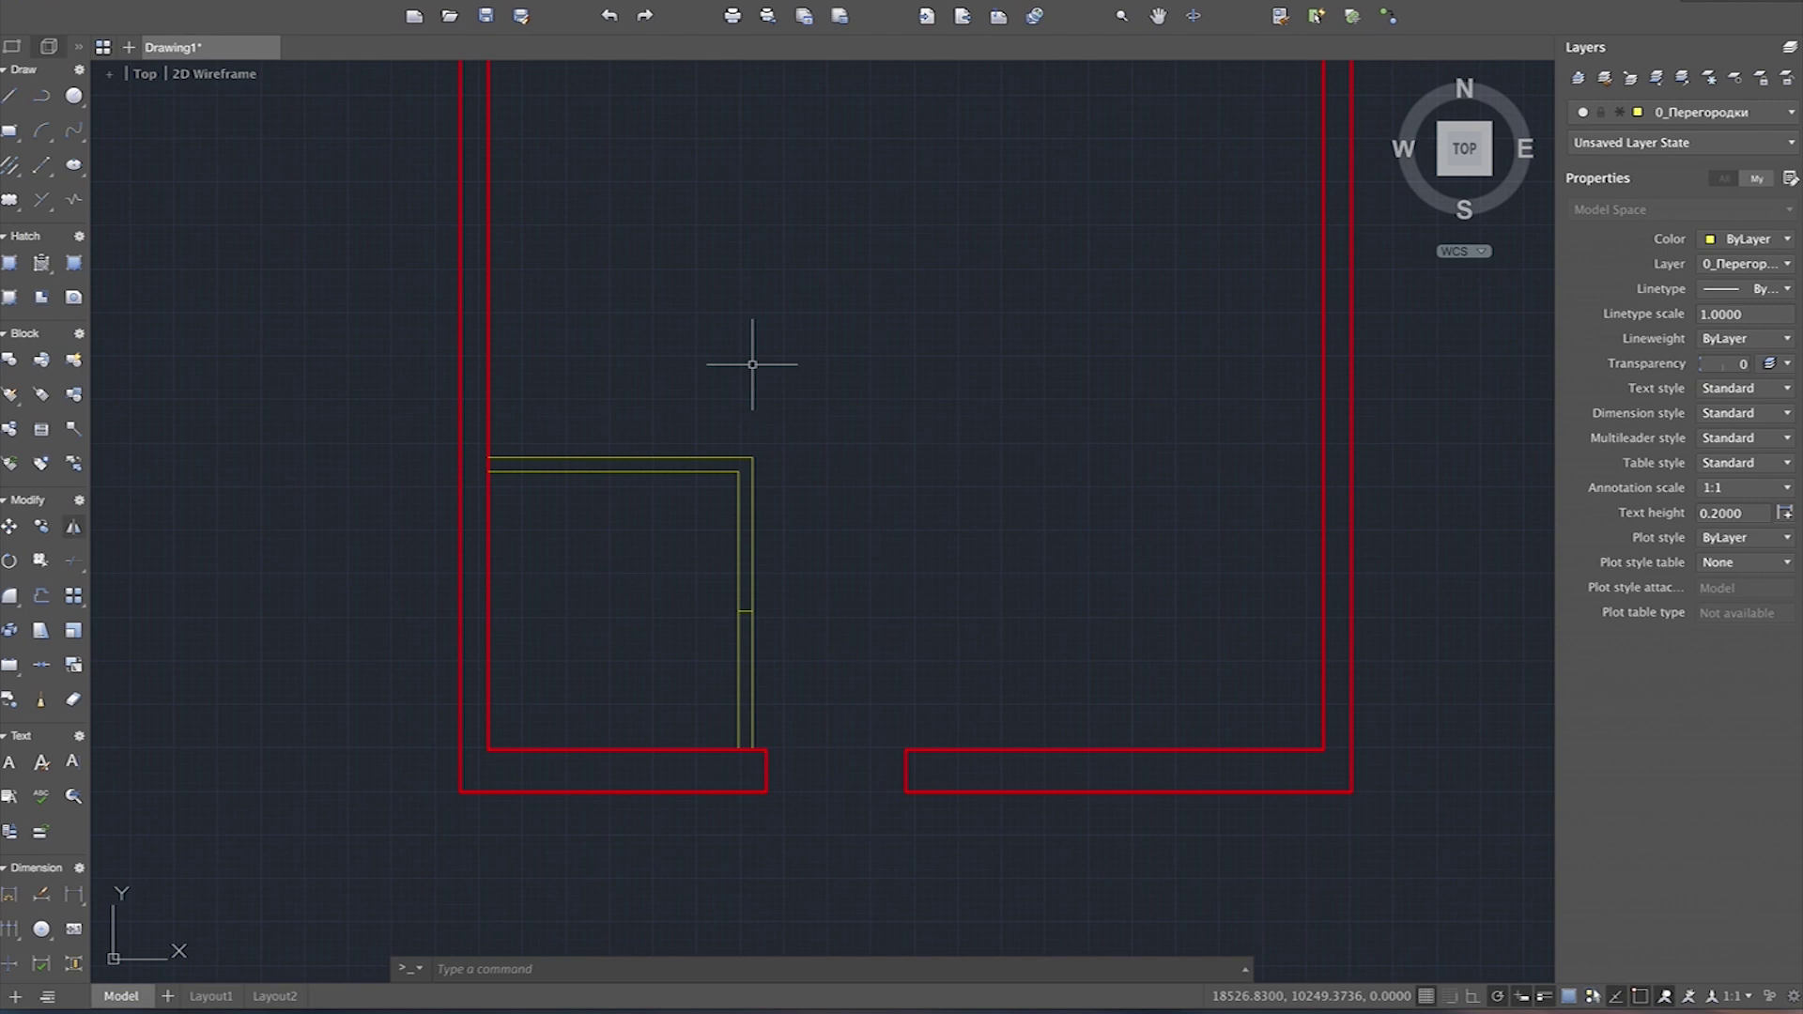
{"action": "scroll", "coordinate": [729, 583], "scroll_direction": "up", "scroll_amount": 2}
{"action": "scroll", "coordinate": [724, 576], "scroll_direction": "up", "scroll_amount": 2}
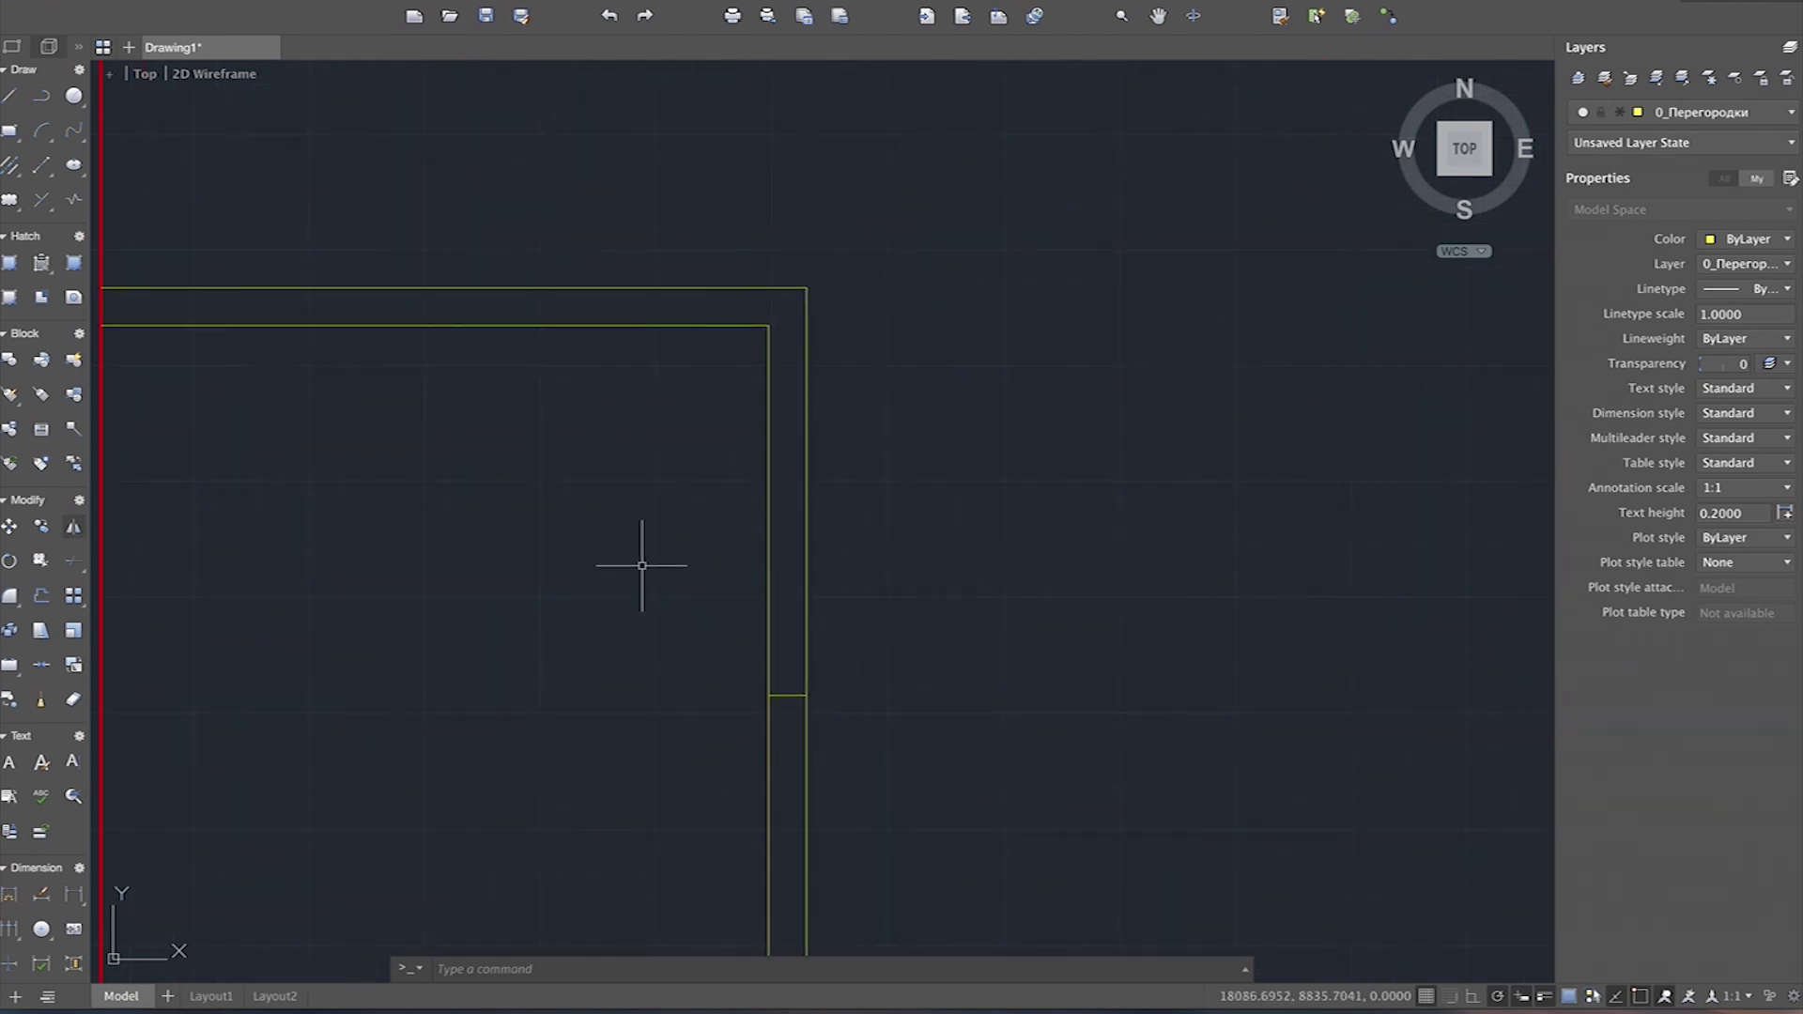
{"action": "left_click", "coordinate": [788, 694]}
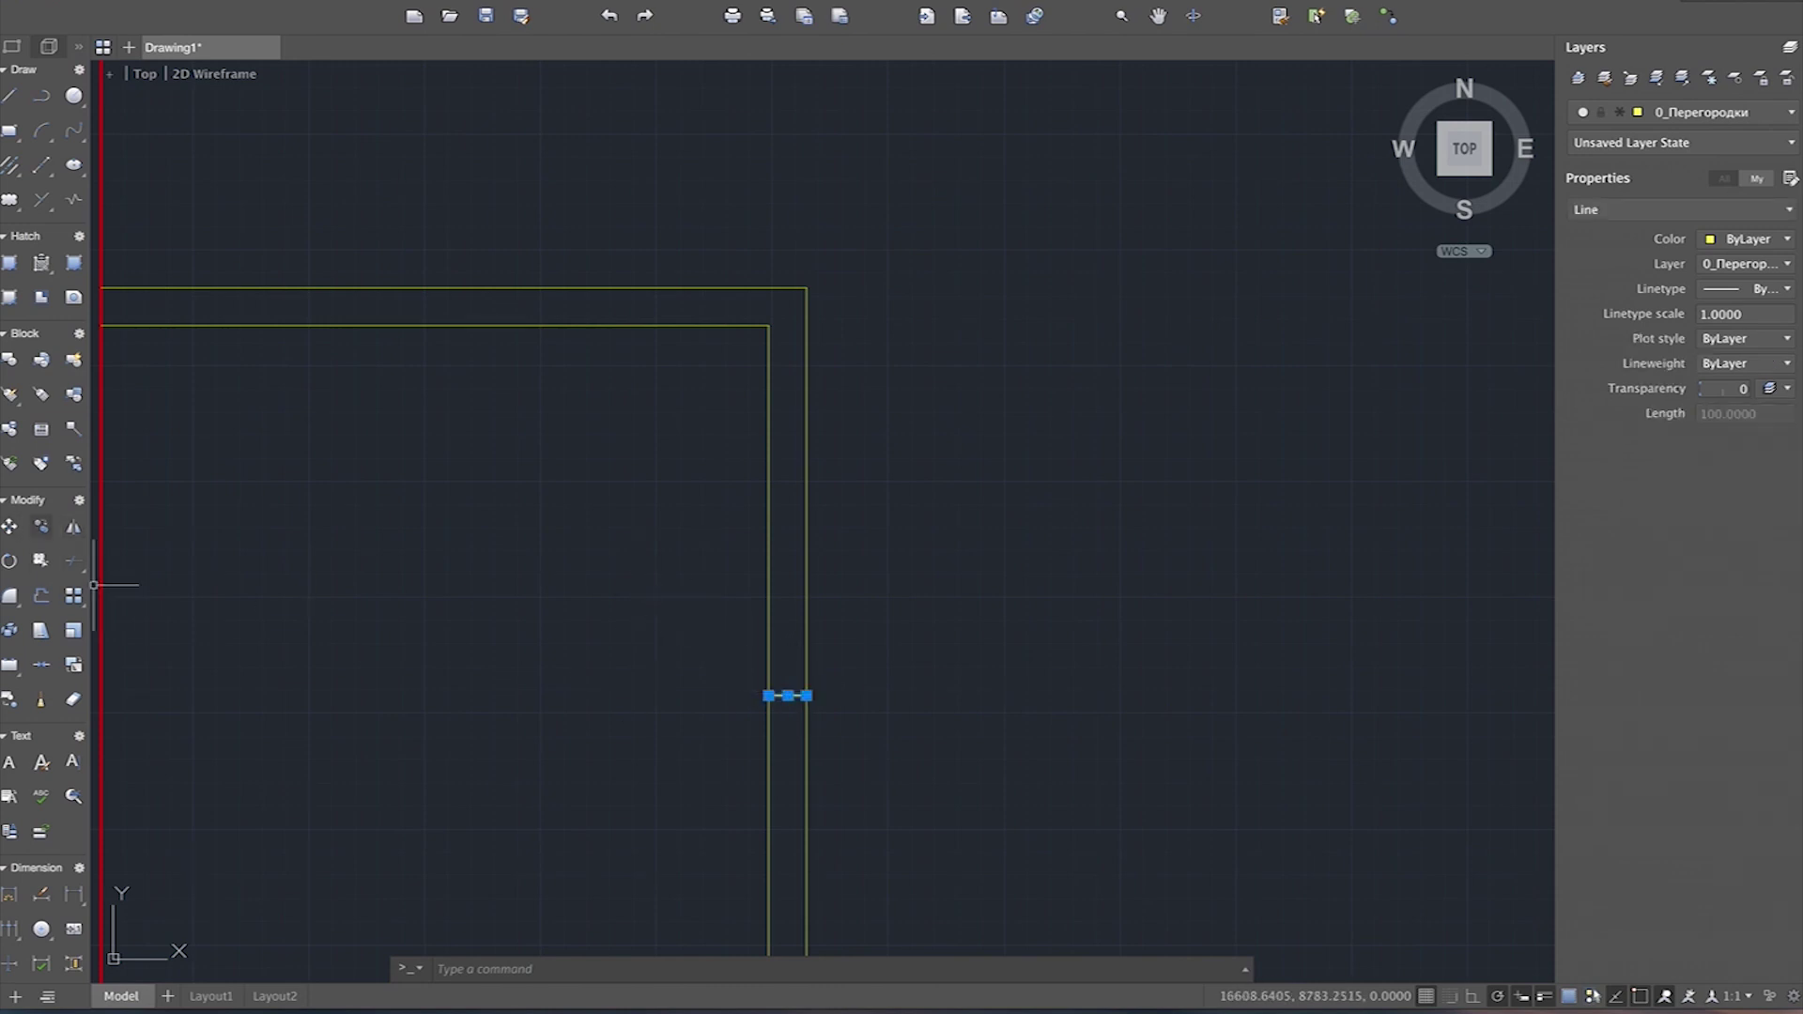
Step: Copy the selected short cross line 800 units straight up the partition
{"action": "type", "text": "co"}
{"action": "key", "text": "Return"}
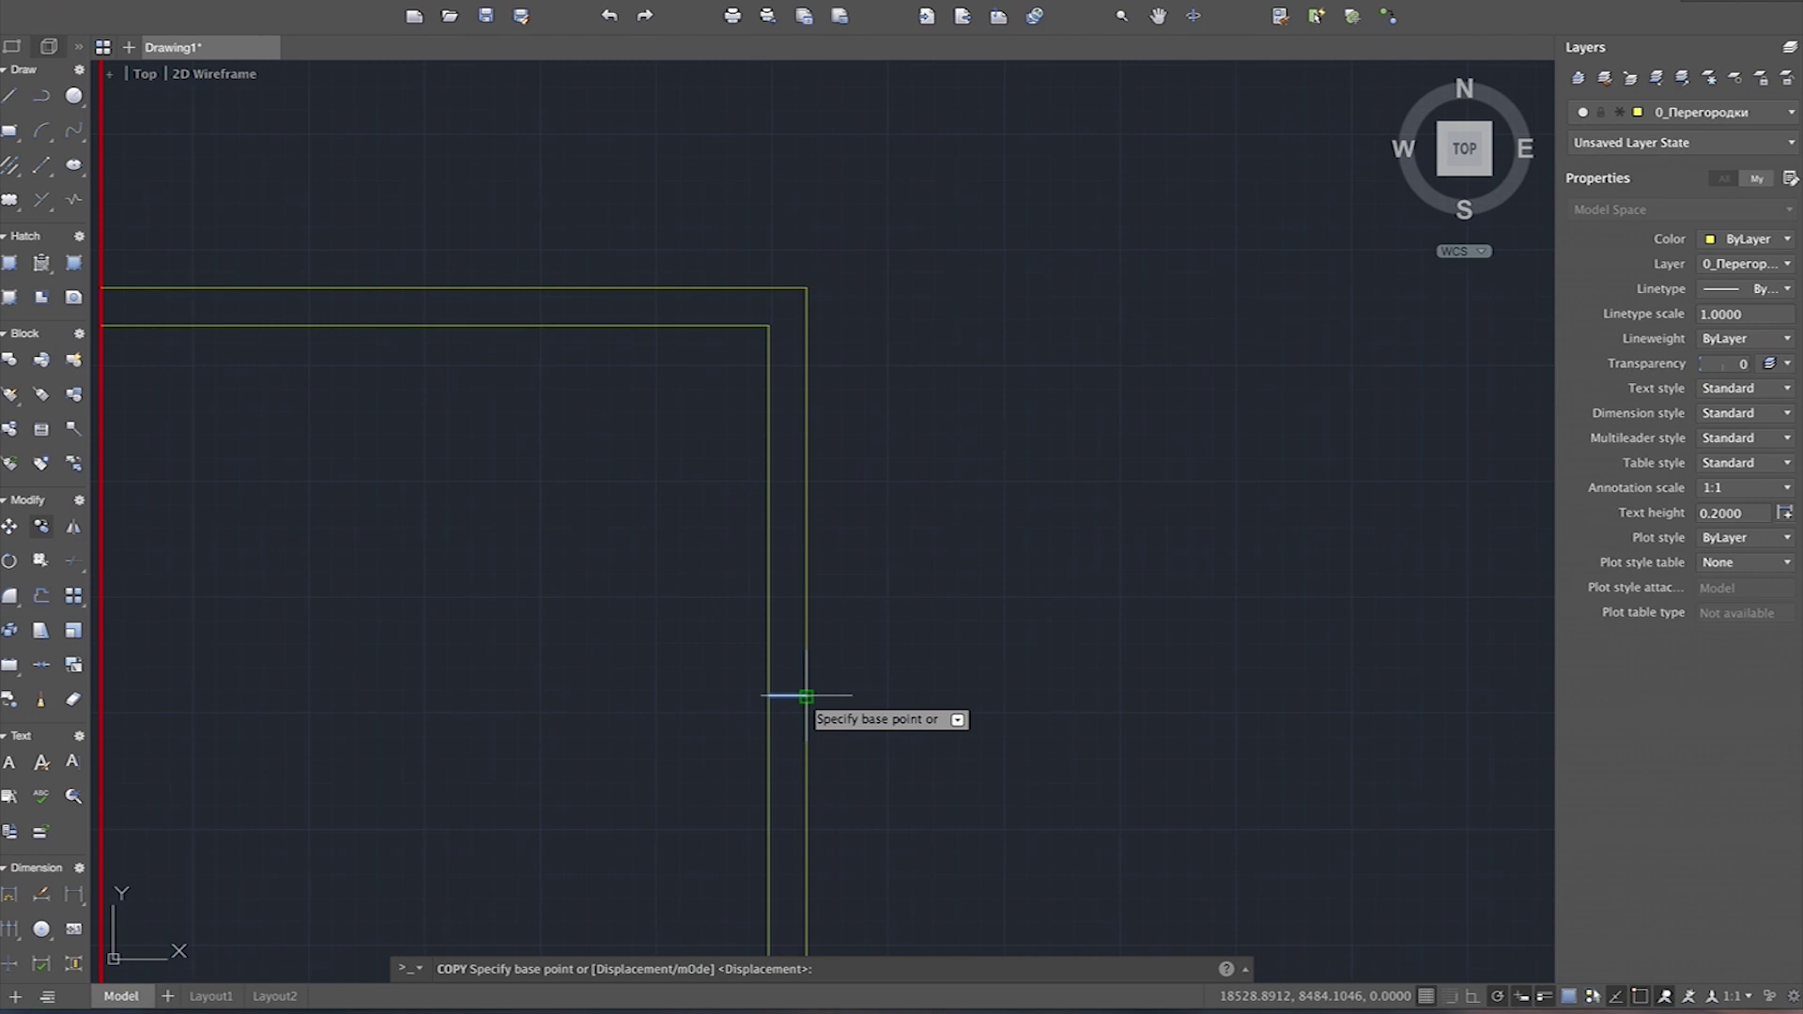
{"action": "left_click", "coordinate": [805, 696]}
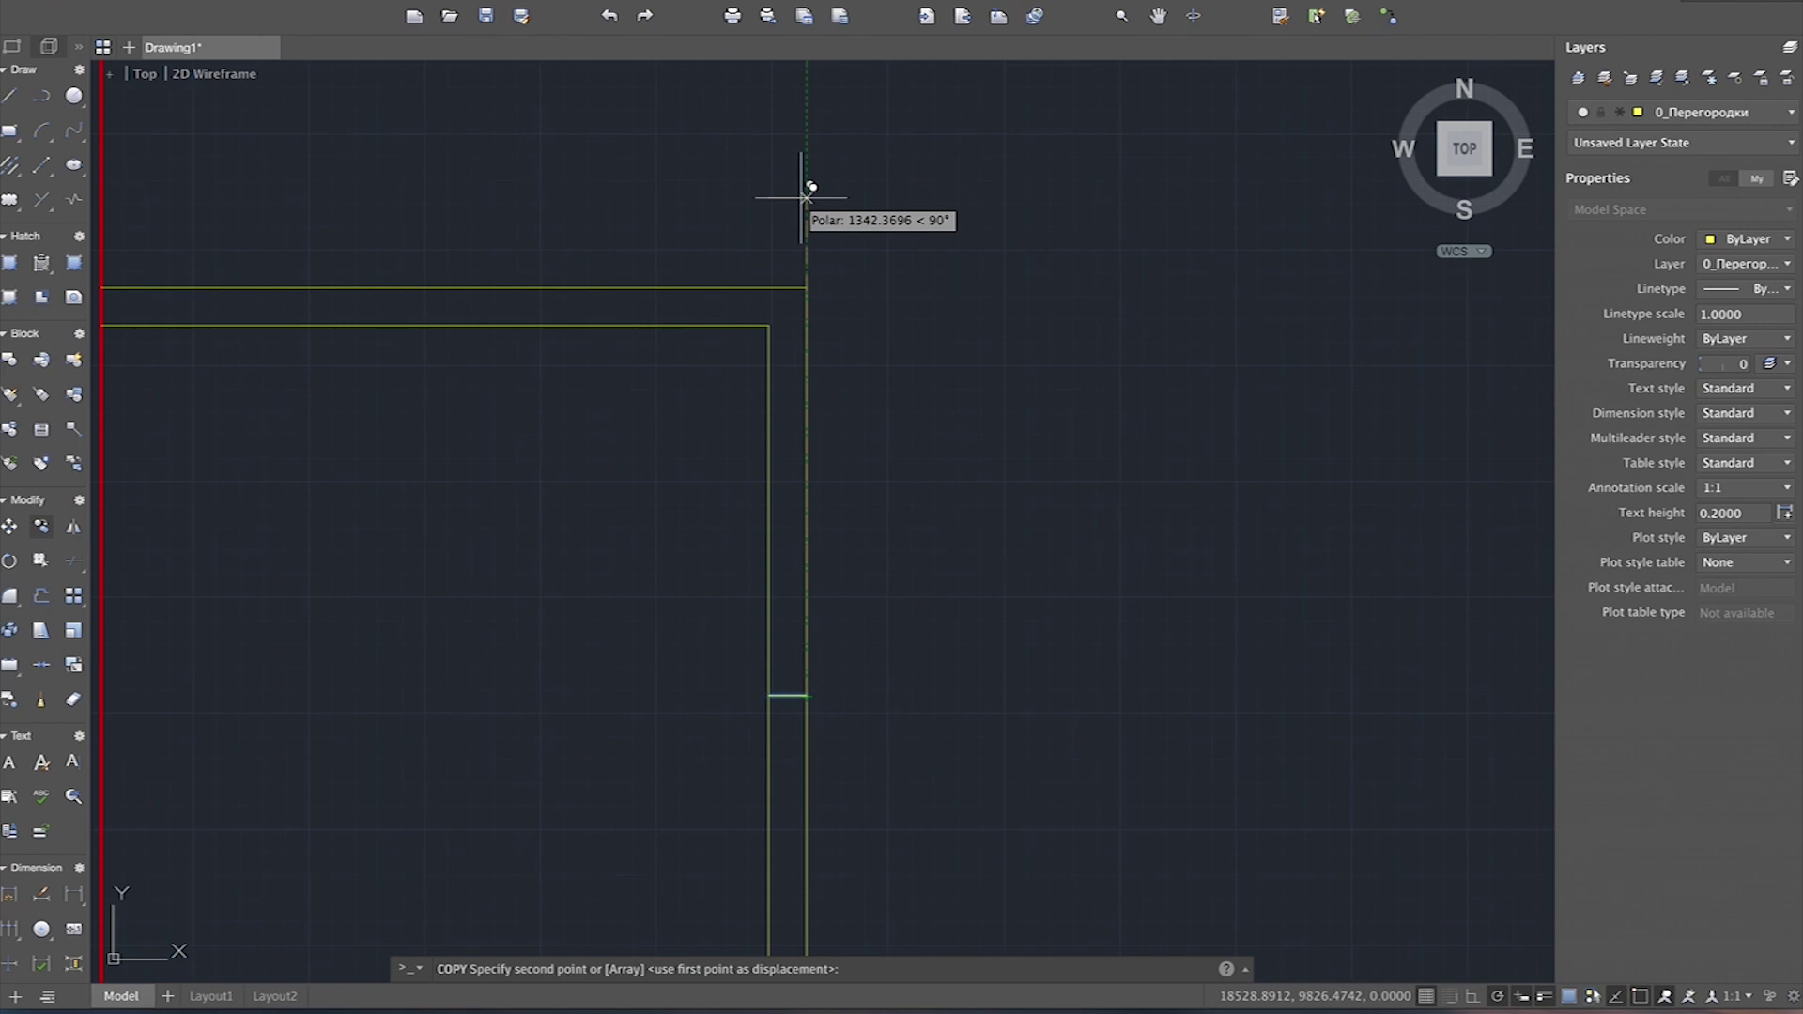
{"action": "type", "text": "800"}
{"action": "key", "text": "Return"}
{"action": "scroll", "coordinate": [946, 483], "scroll_direction": "down", "scroll_amount": 2}
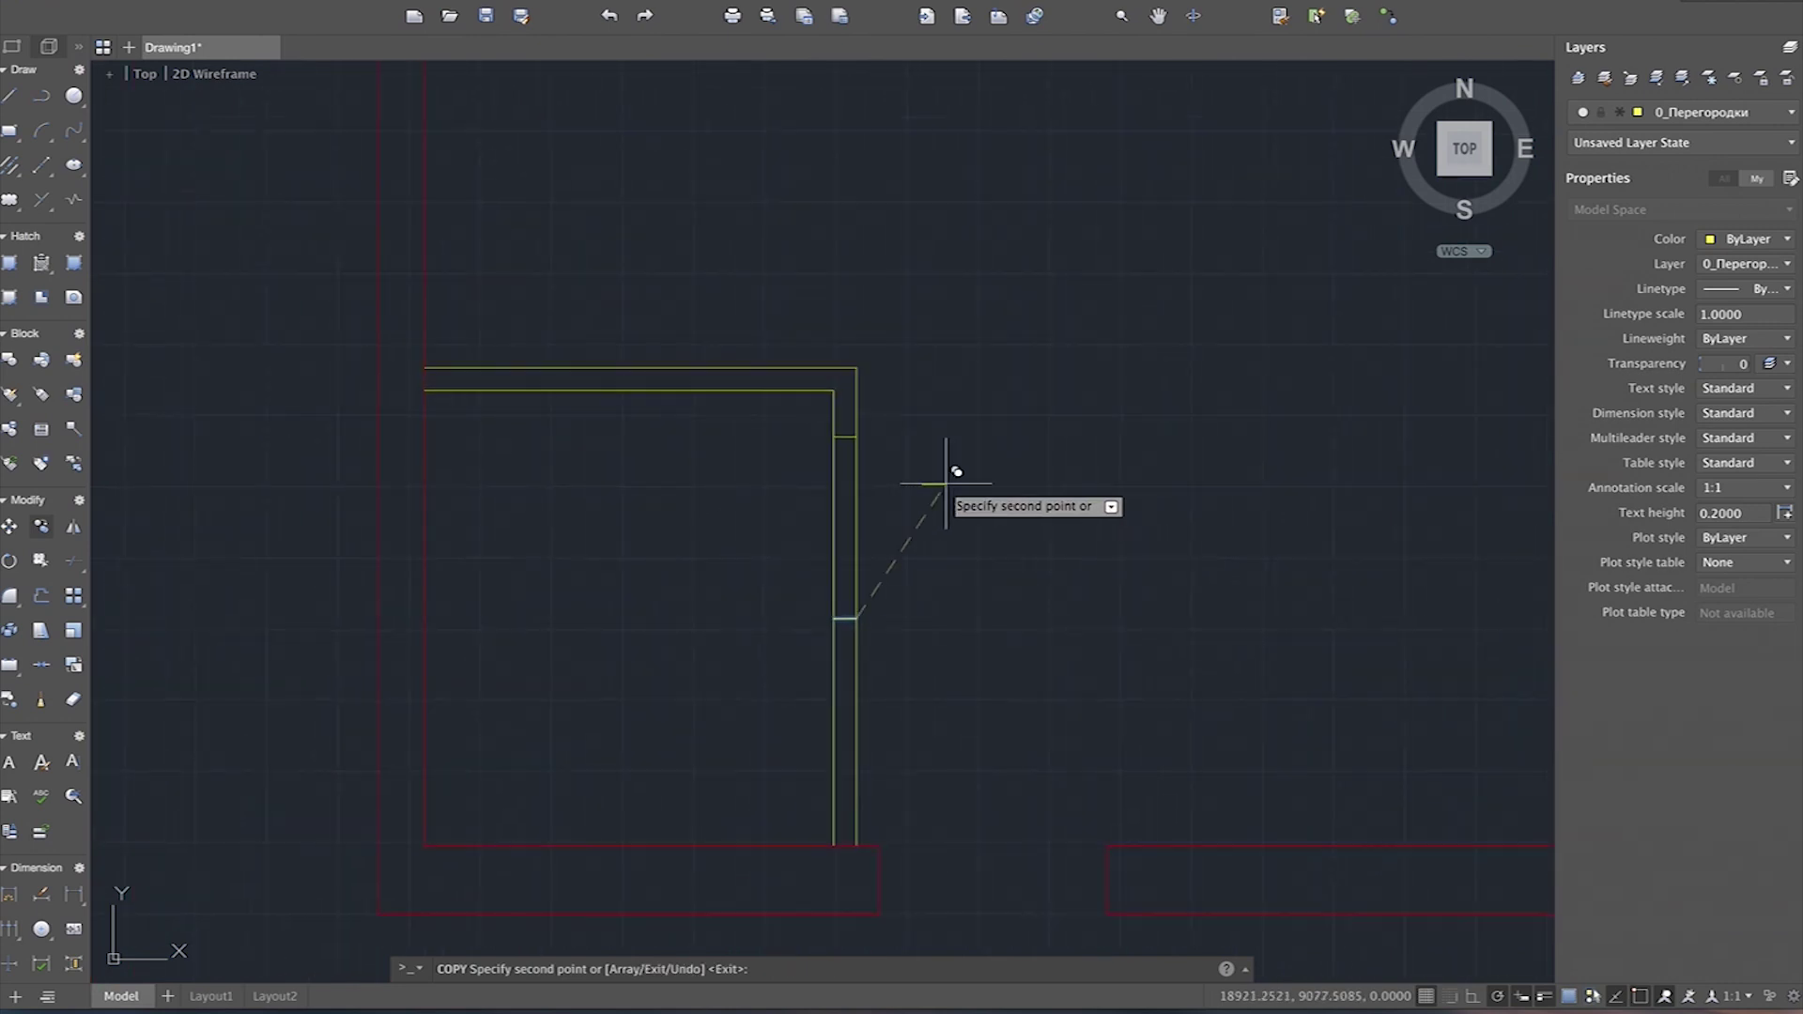
{"action": "key", "text": "Return"}
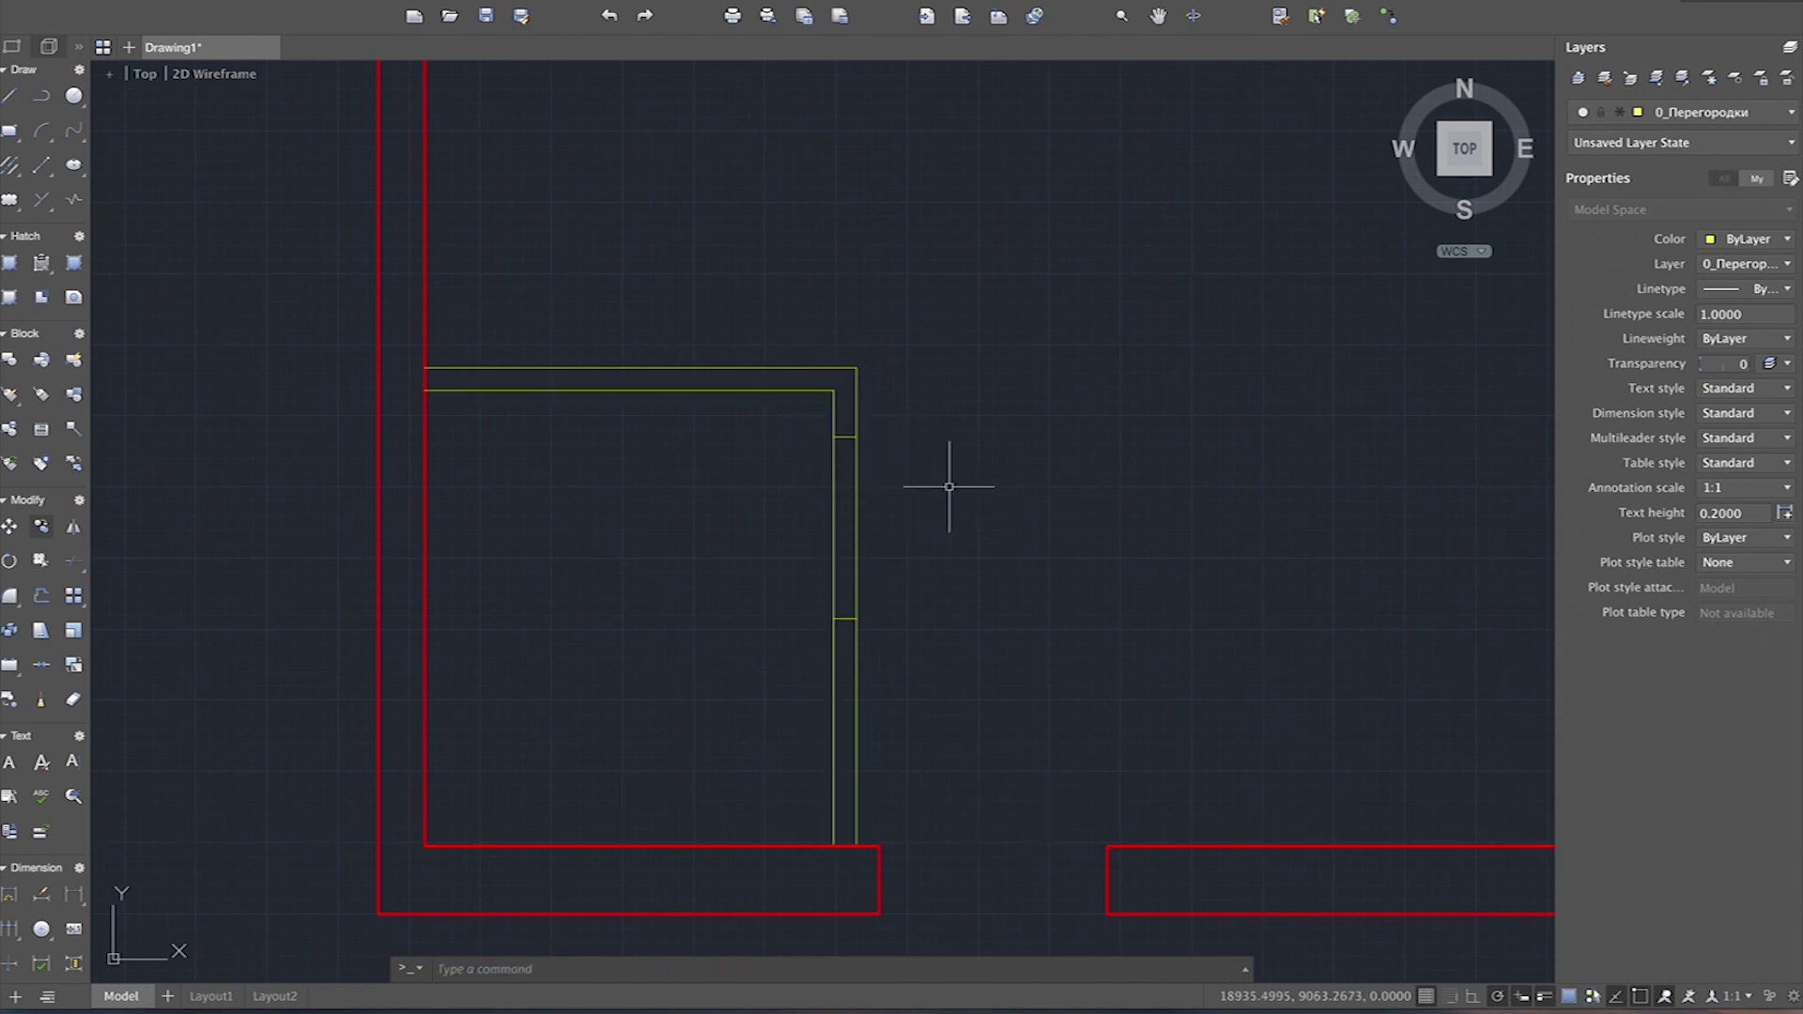
Step: Move both short cross lines 100 units down the partition
{"action": "left_click", "coordinate": [794, 419]}
{"action": "left_click", "coordinate": [927, 474]}
{"action": "left_click", "coordinate": [784, 569]}
{"action": "left_click", "coordinate": [949, 658]}
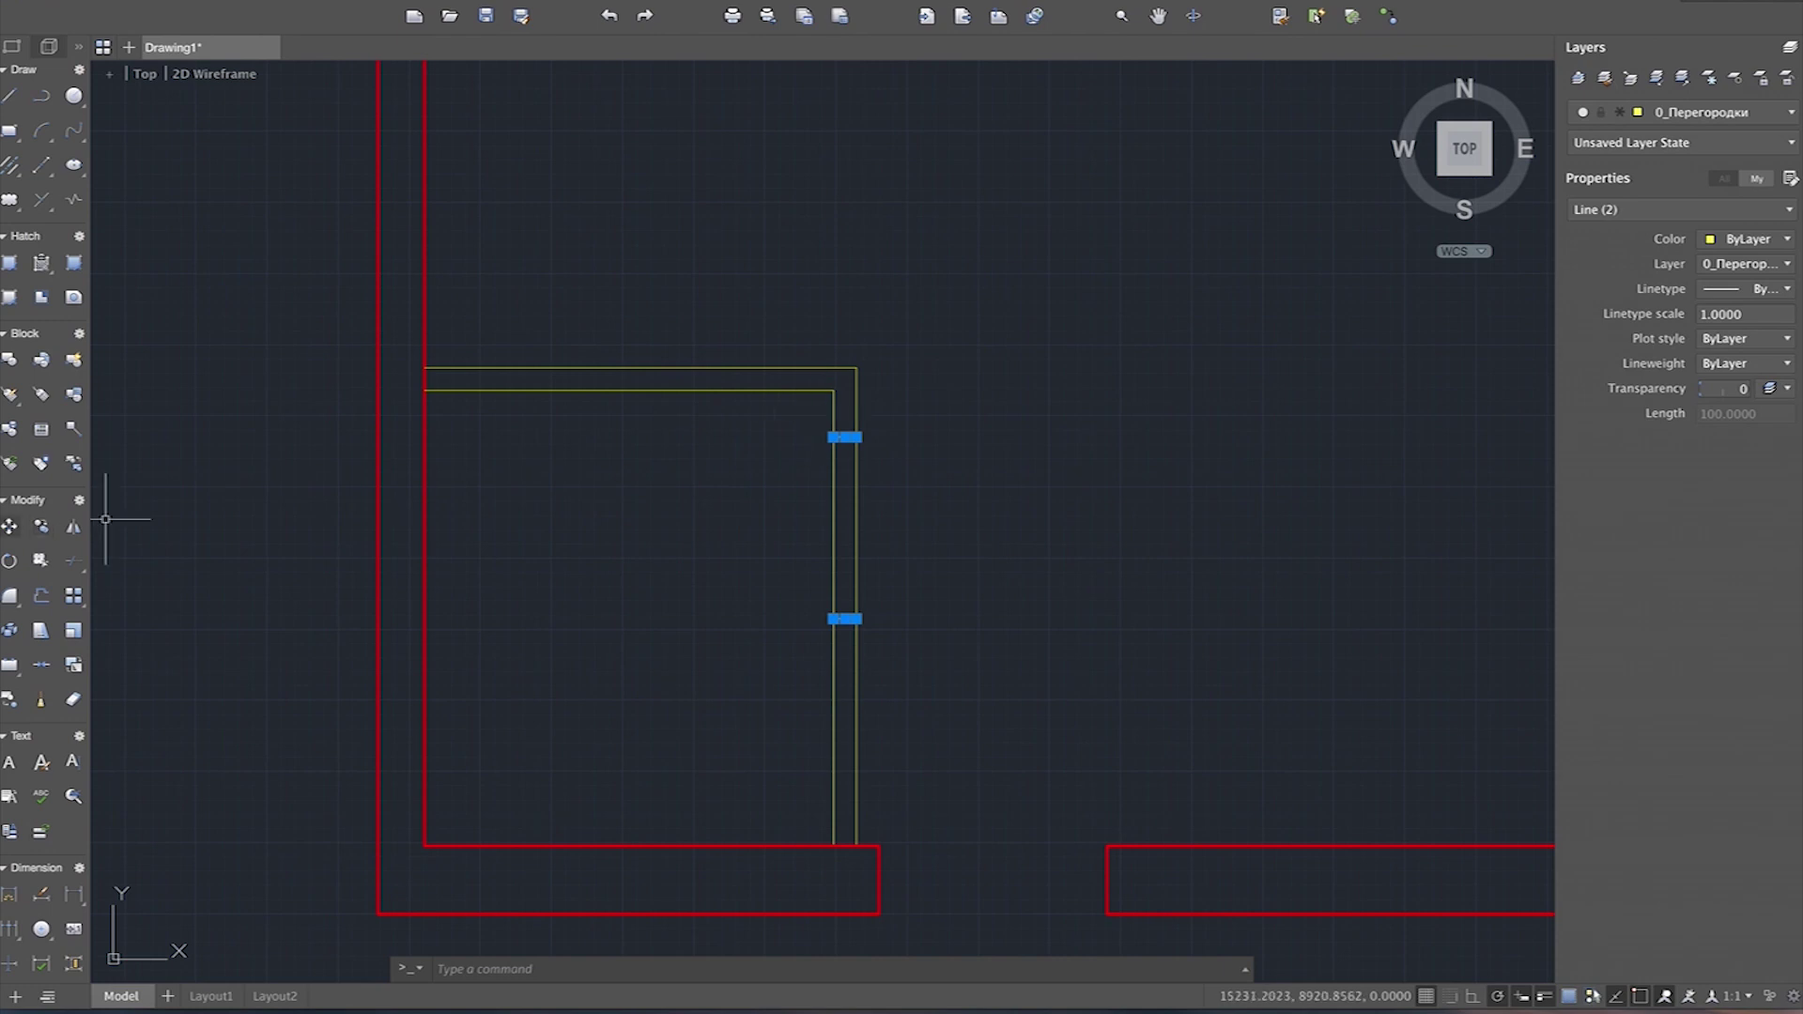
{"action": "left_click", "coordinate": [9, 527]}
{"action": "left_click", "coordinate": [855, 436]}
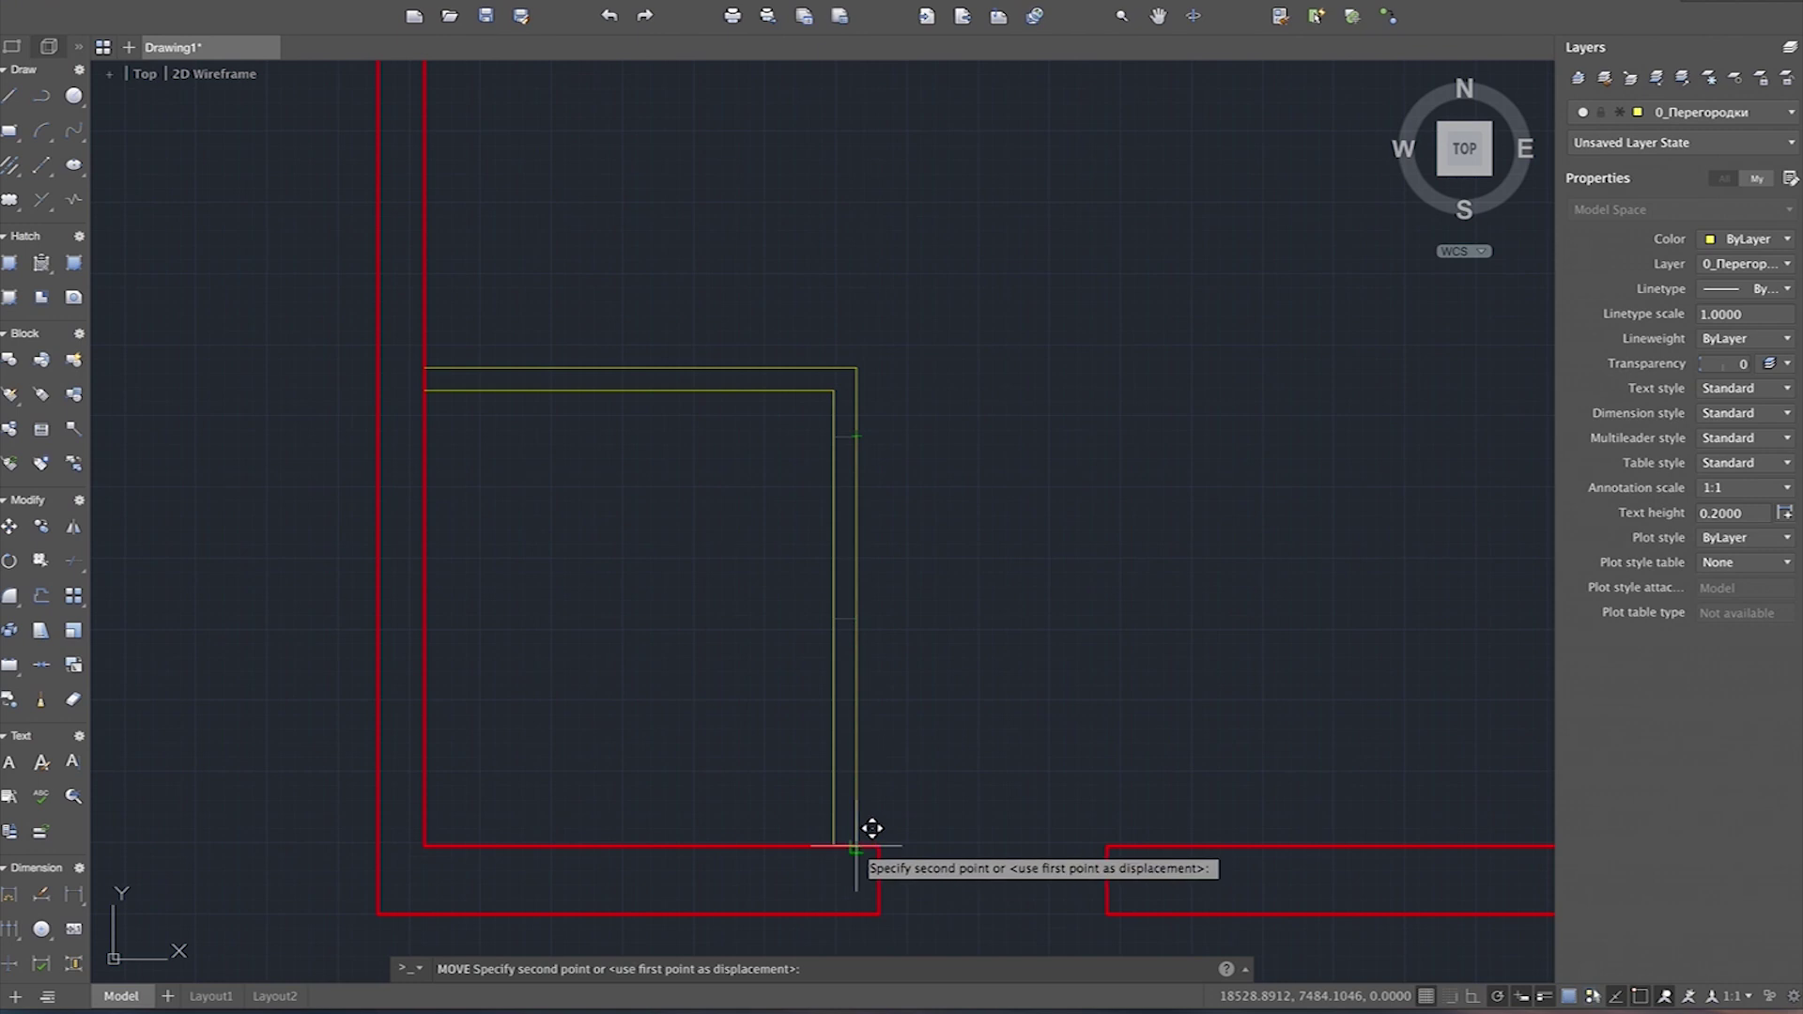
{"action": "type", "text": "2100"}
{"action": "key", "text": "Return"}
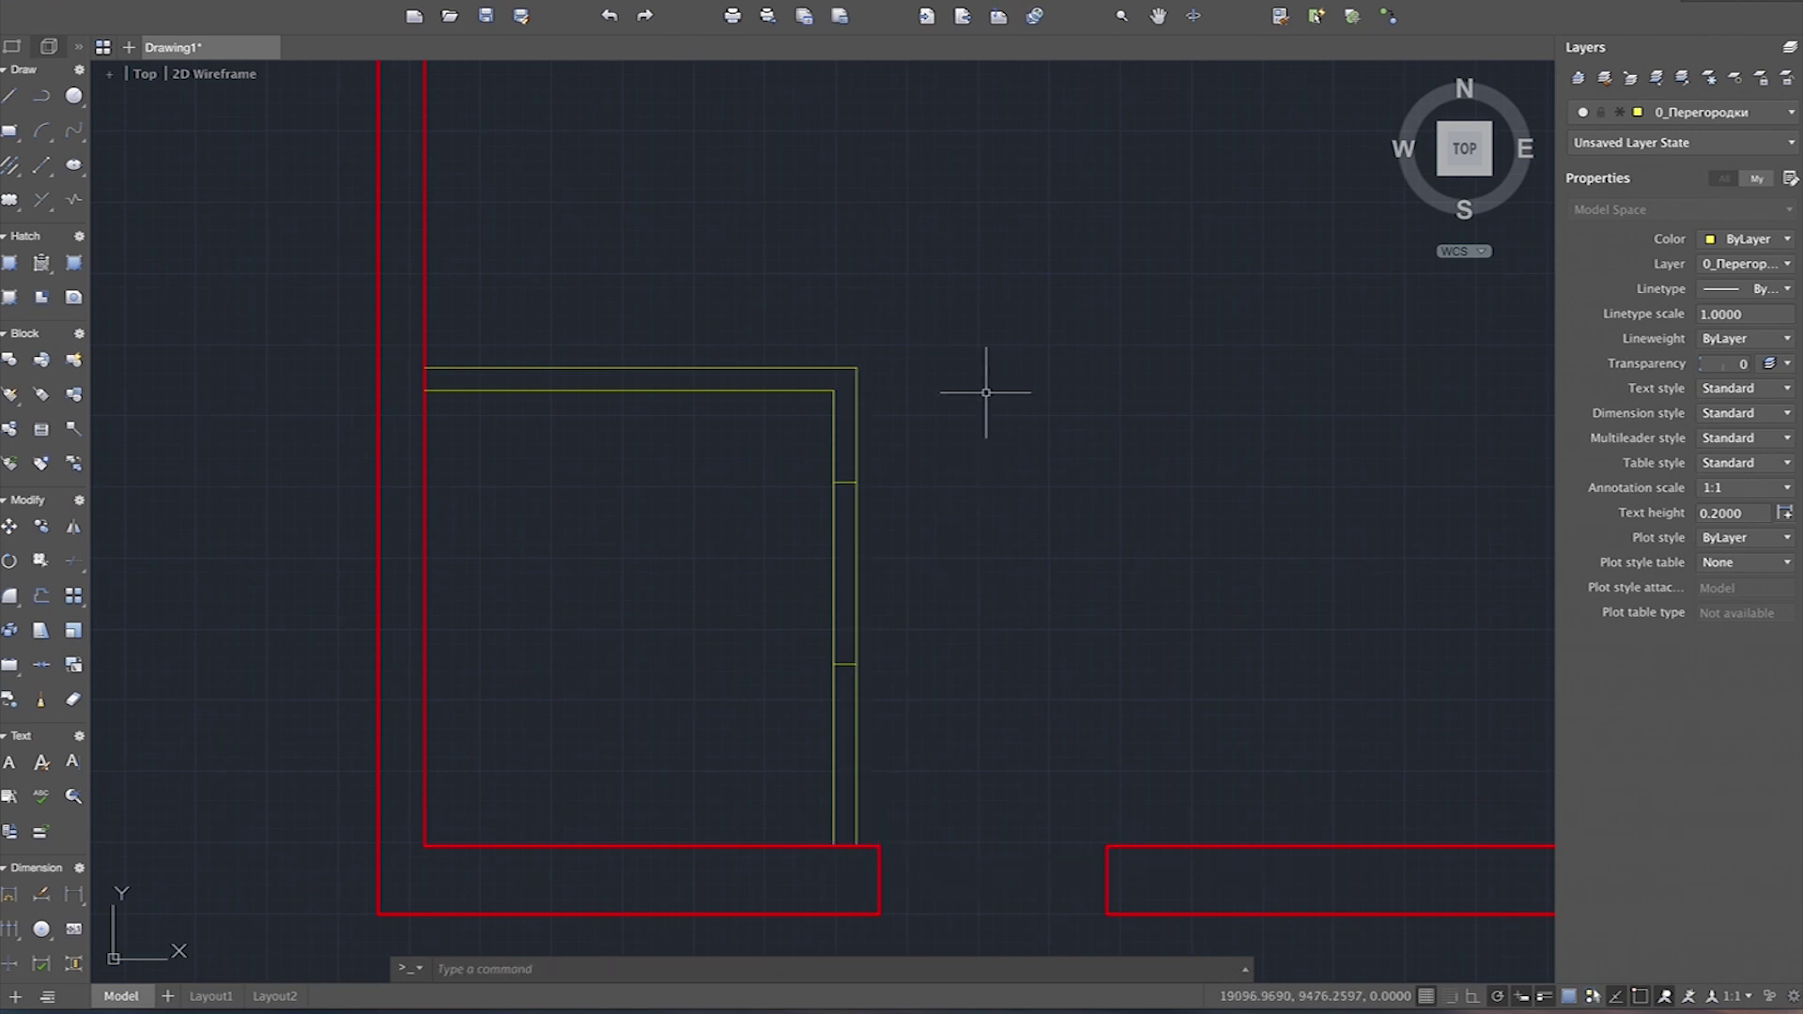
Step: Nudge both short cross lines a further 5 units down
{"action": "left_click", "coordinate": [787, 452]}
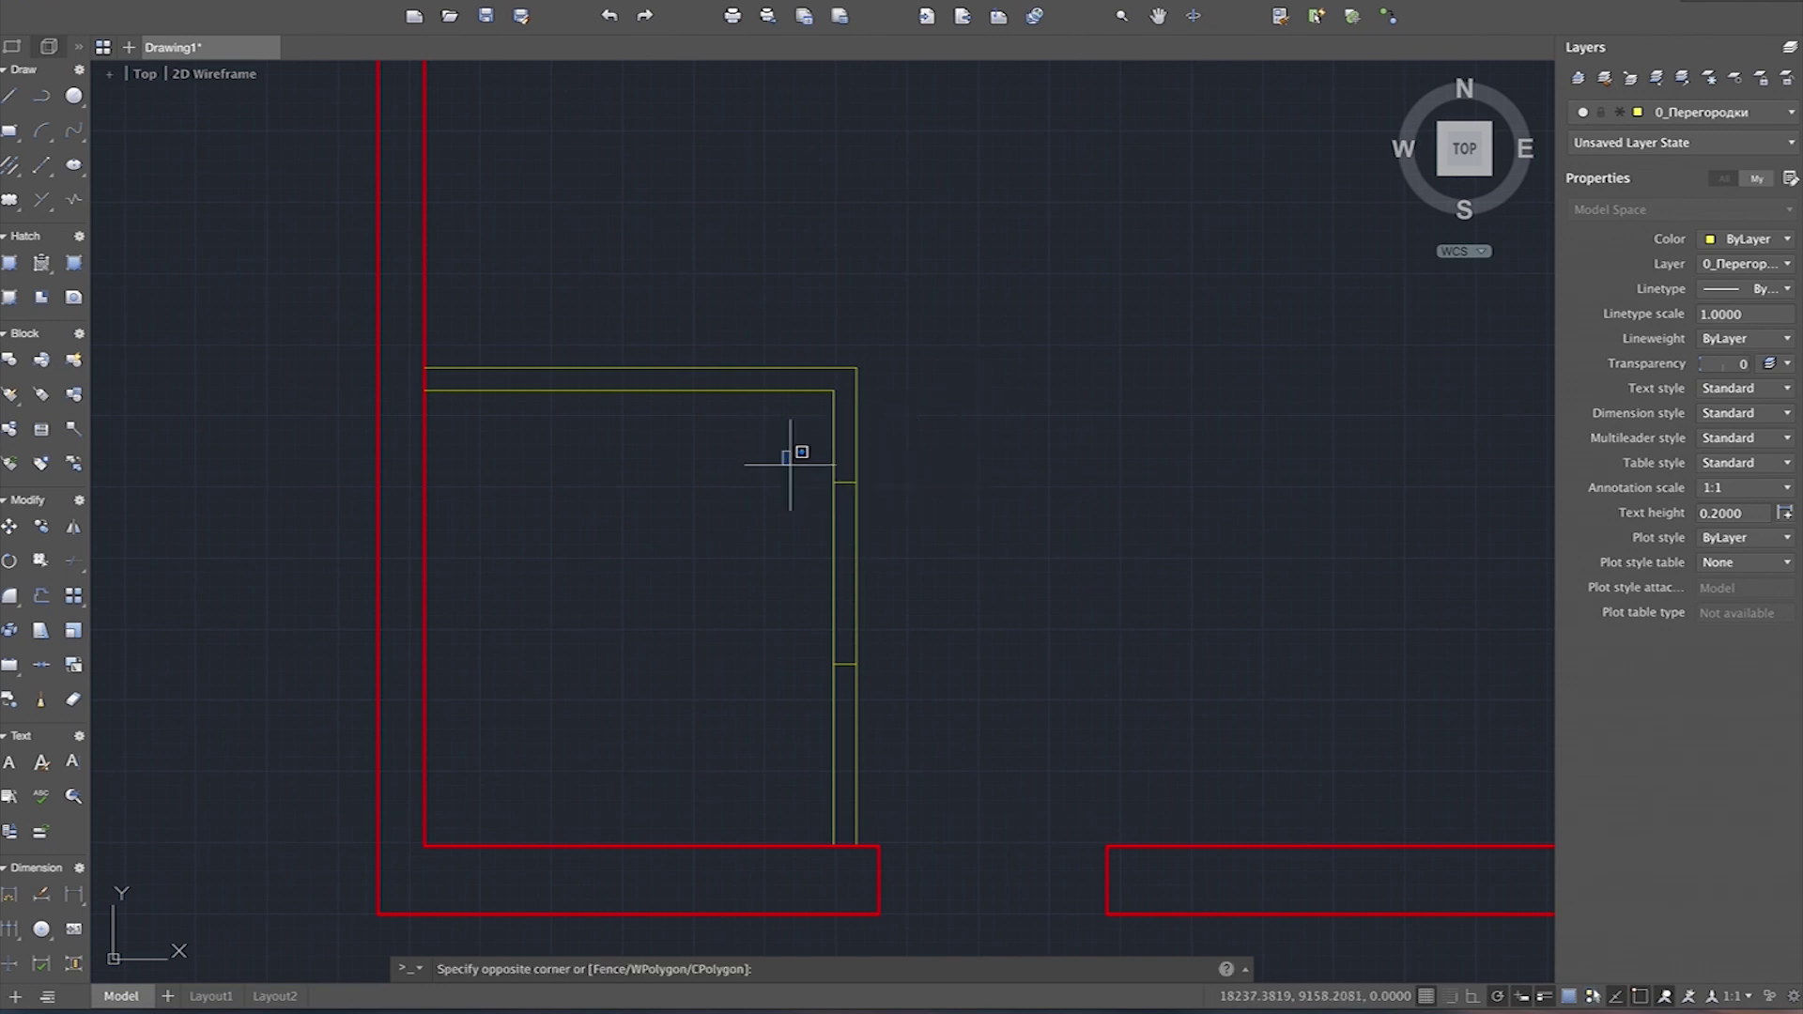
{"action": "left_click", "coordinate": [945, 709]}
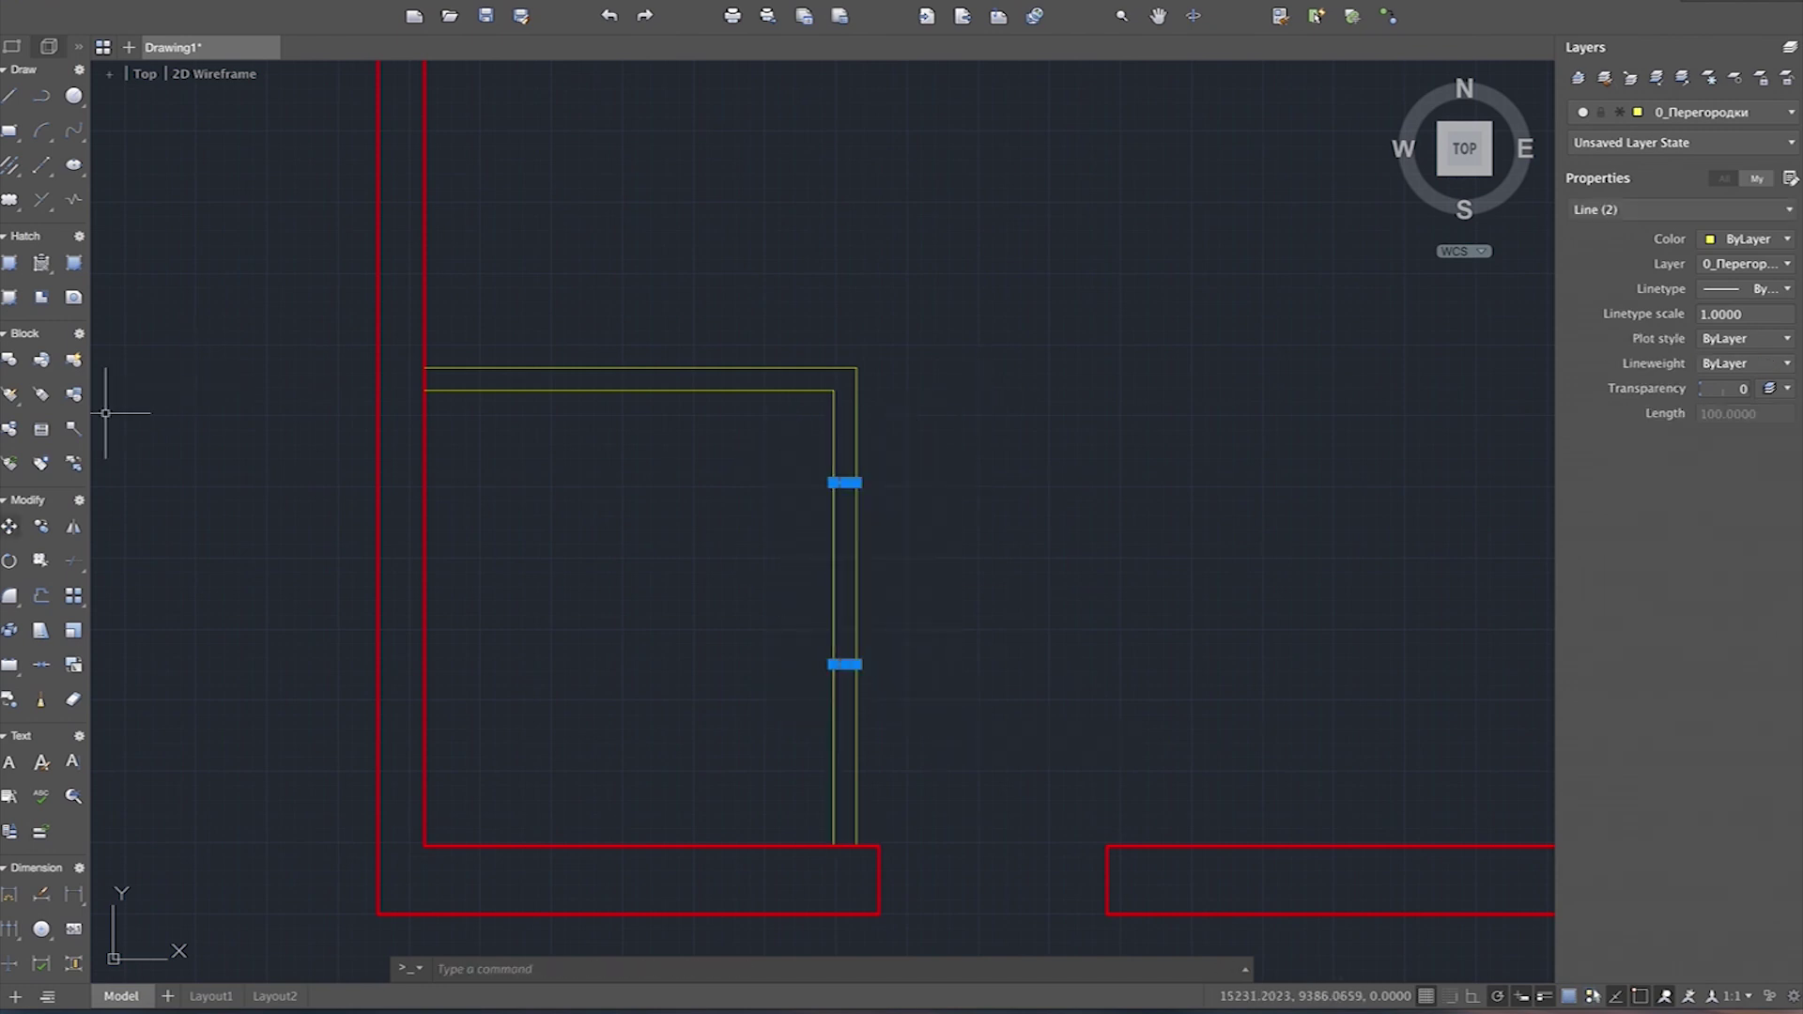
{"action": "key", "text": "space"}
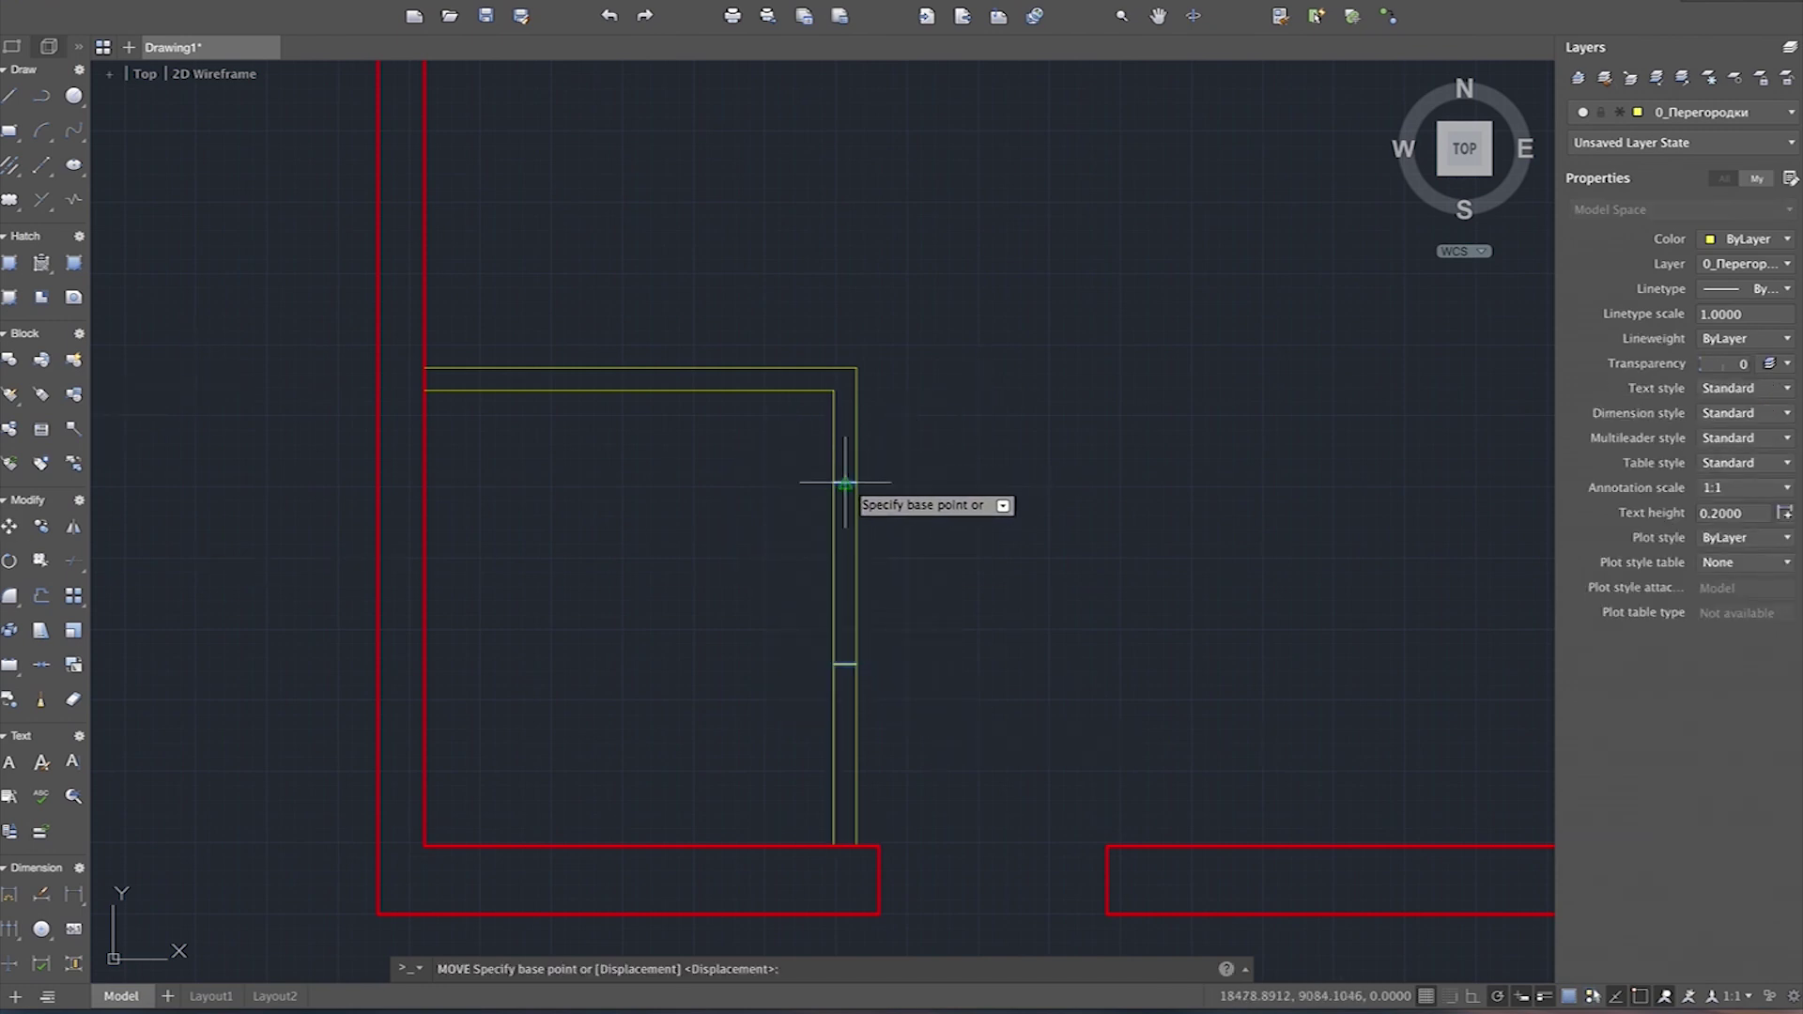
{"action": "left_click", "coordinate": [856, 483]}
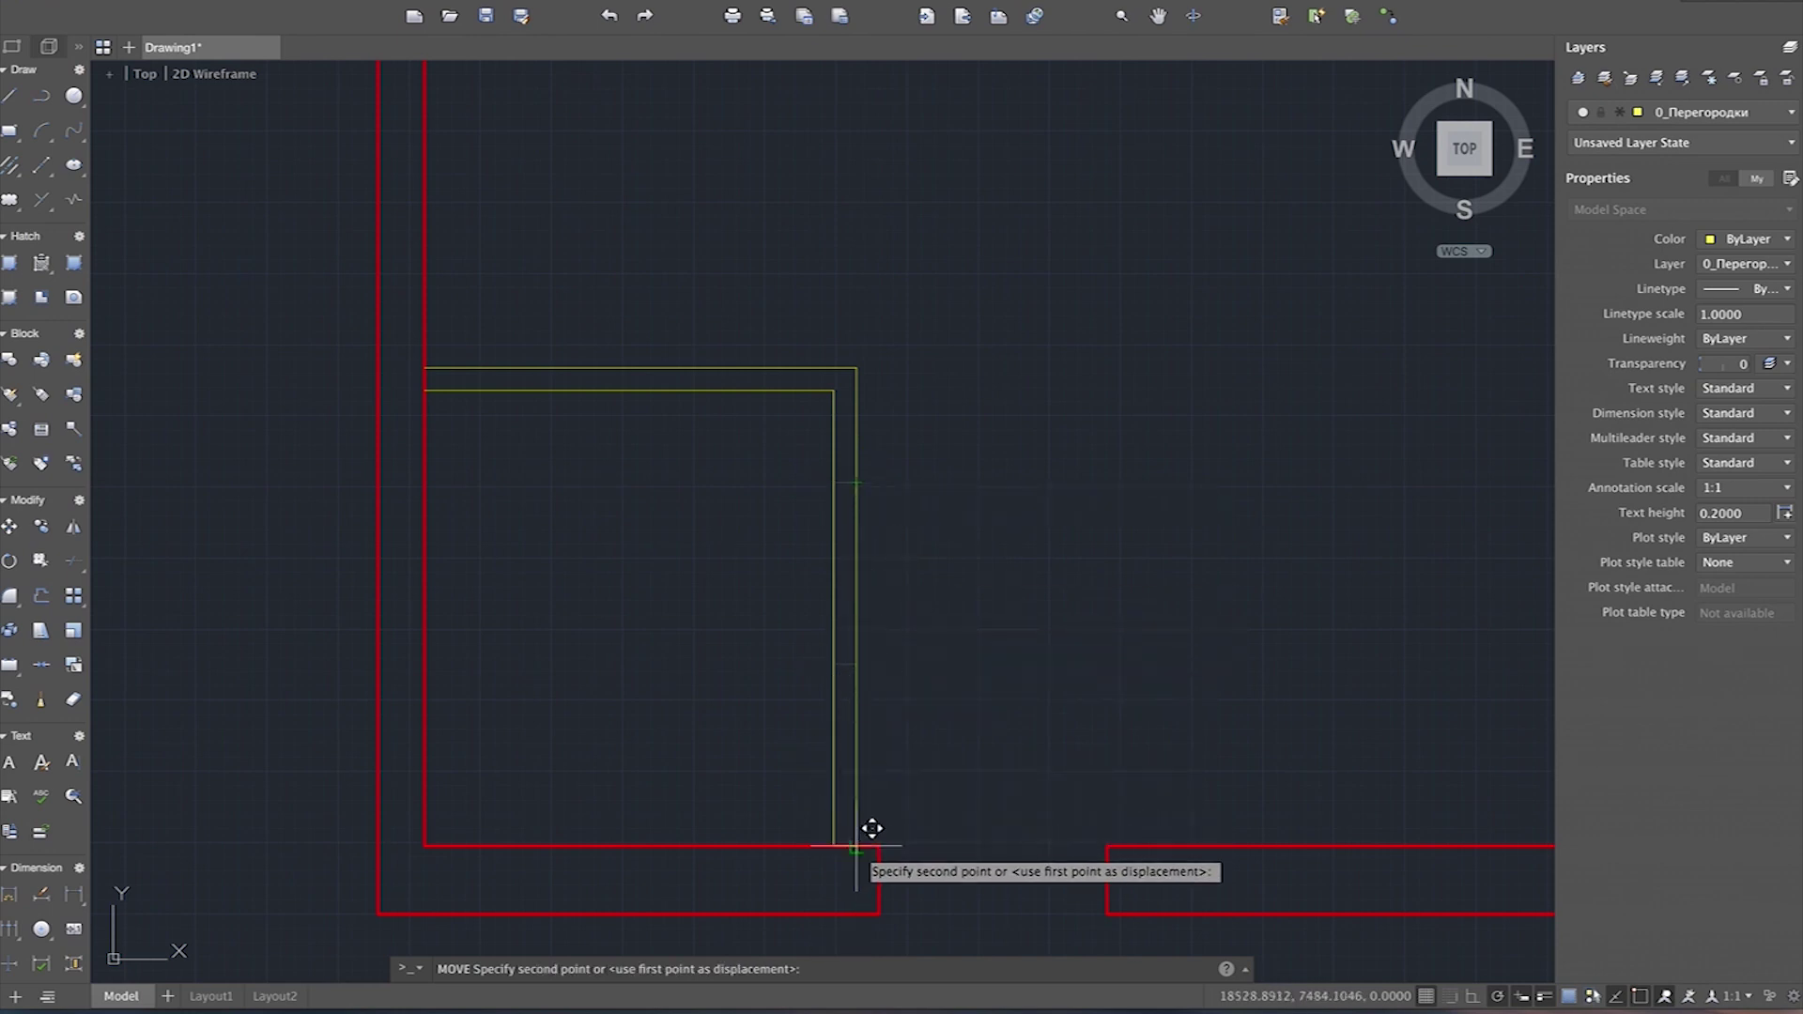
{"action": "type", "text": "50"}
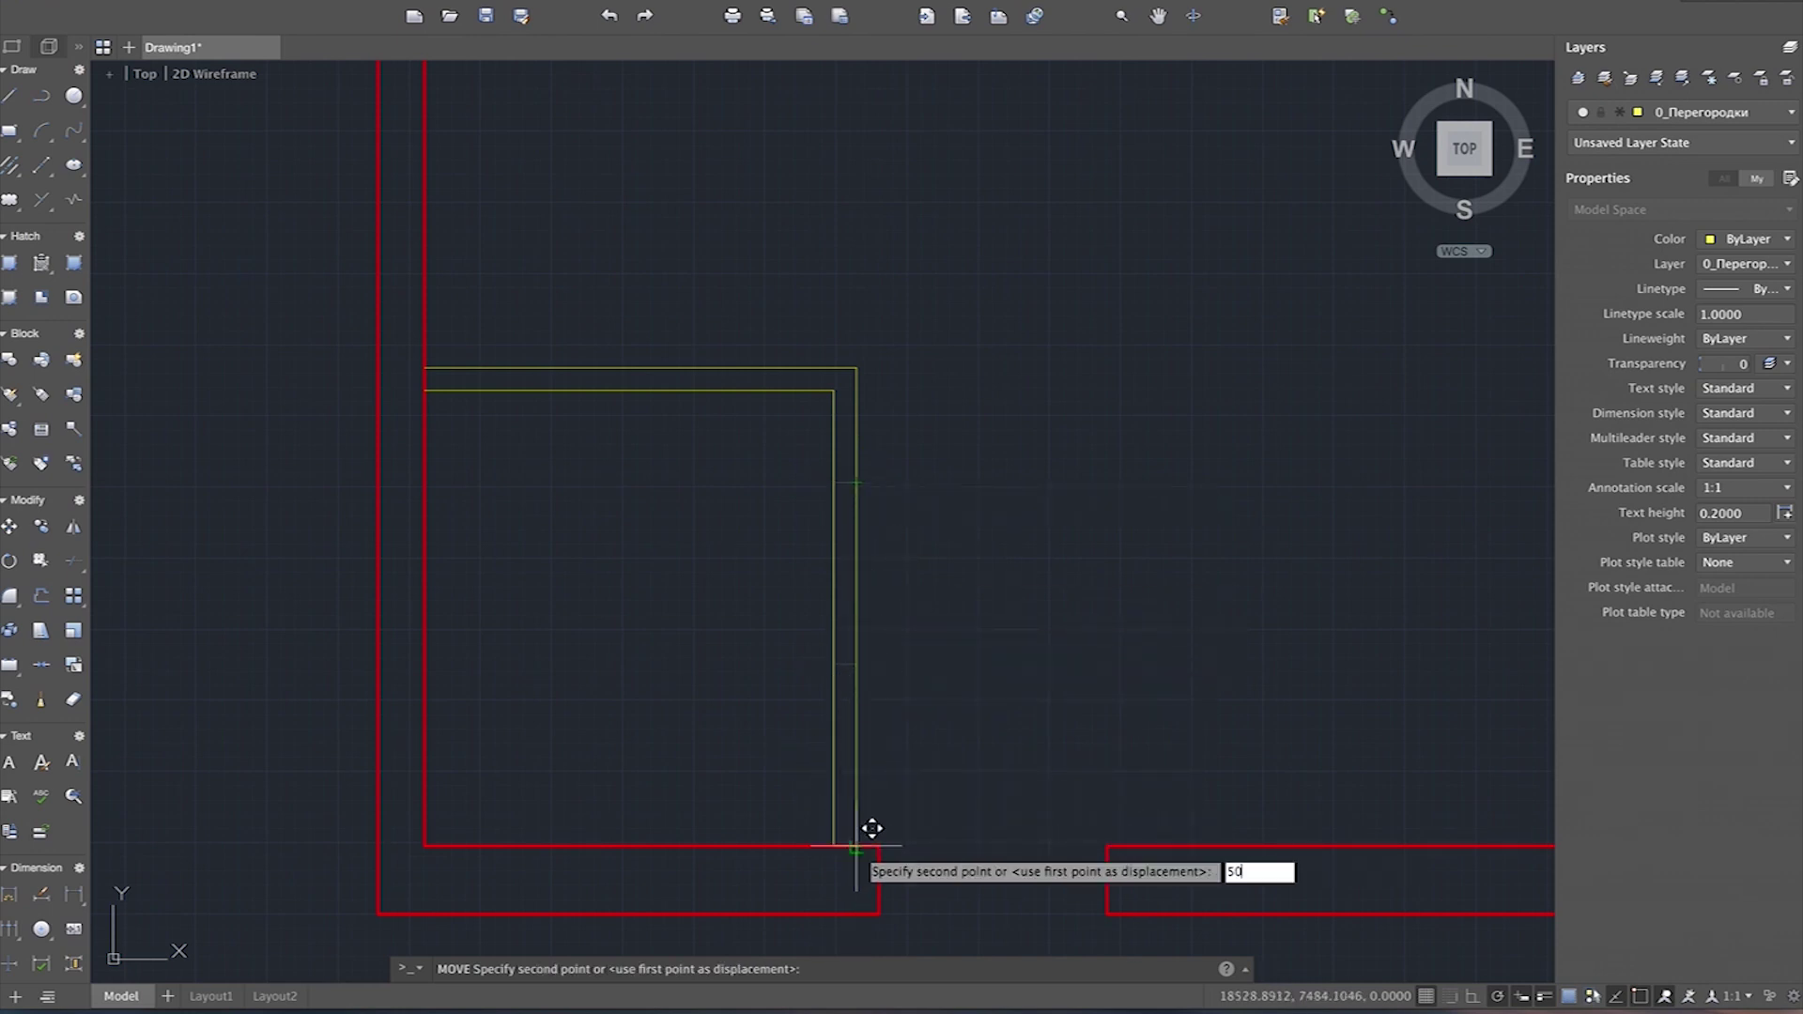
{"action": "key", "text": "Return"}
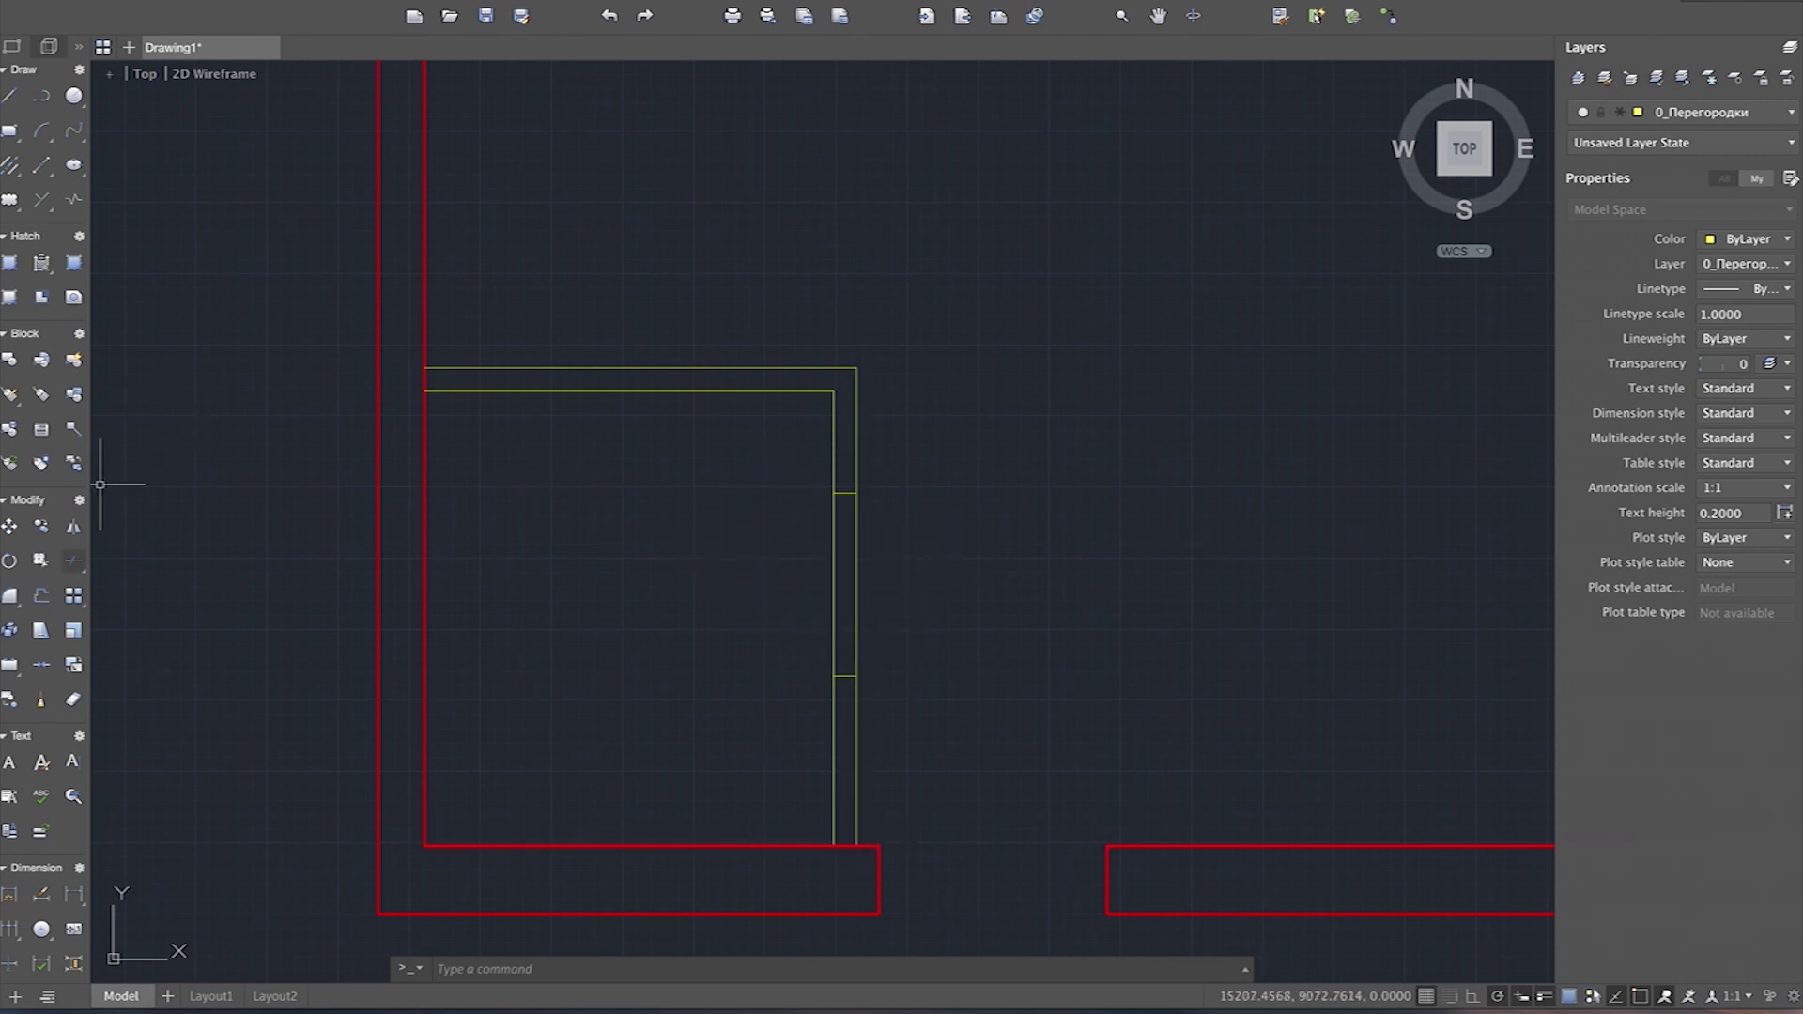
{"action": "type", "text": "tr"}
{"action": "key", "text": "Return"}
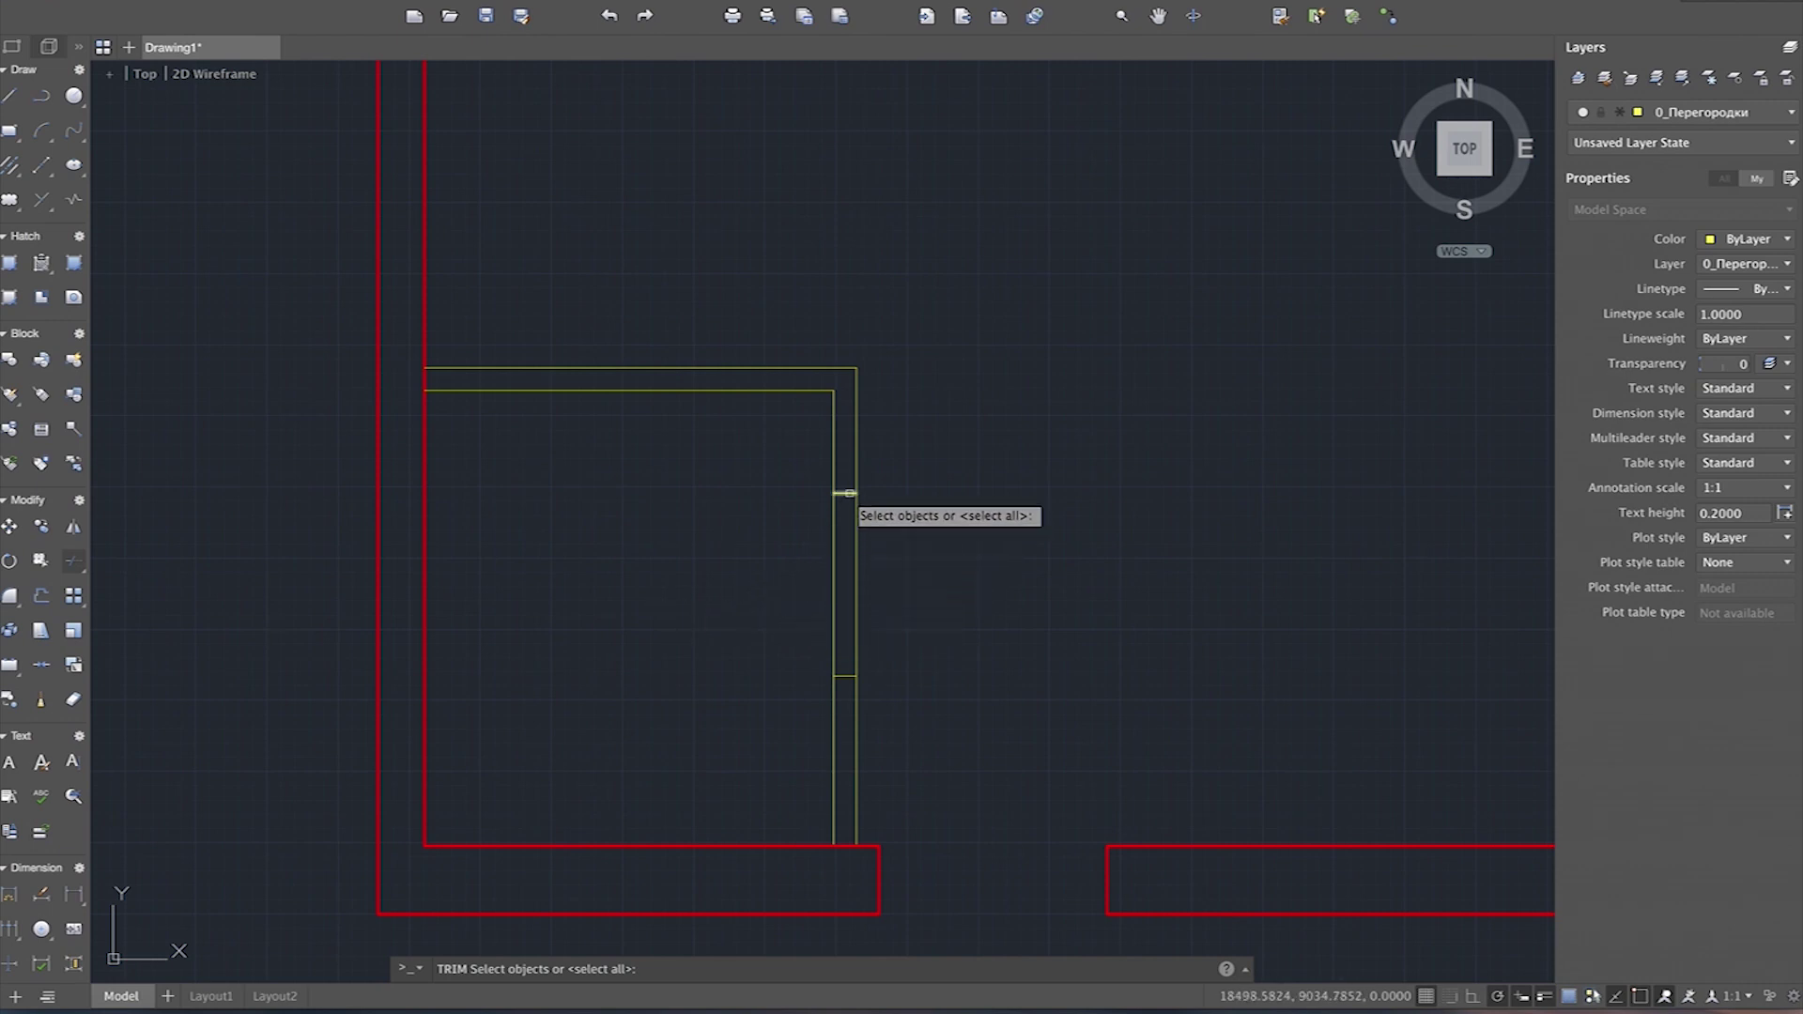
Step: Trim both partition lines between the two short cross lines to open a doorway
{"action": "left_click", "coordinate": [845, 493]}
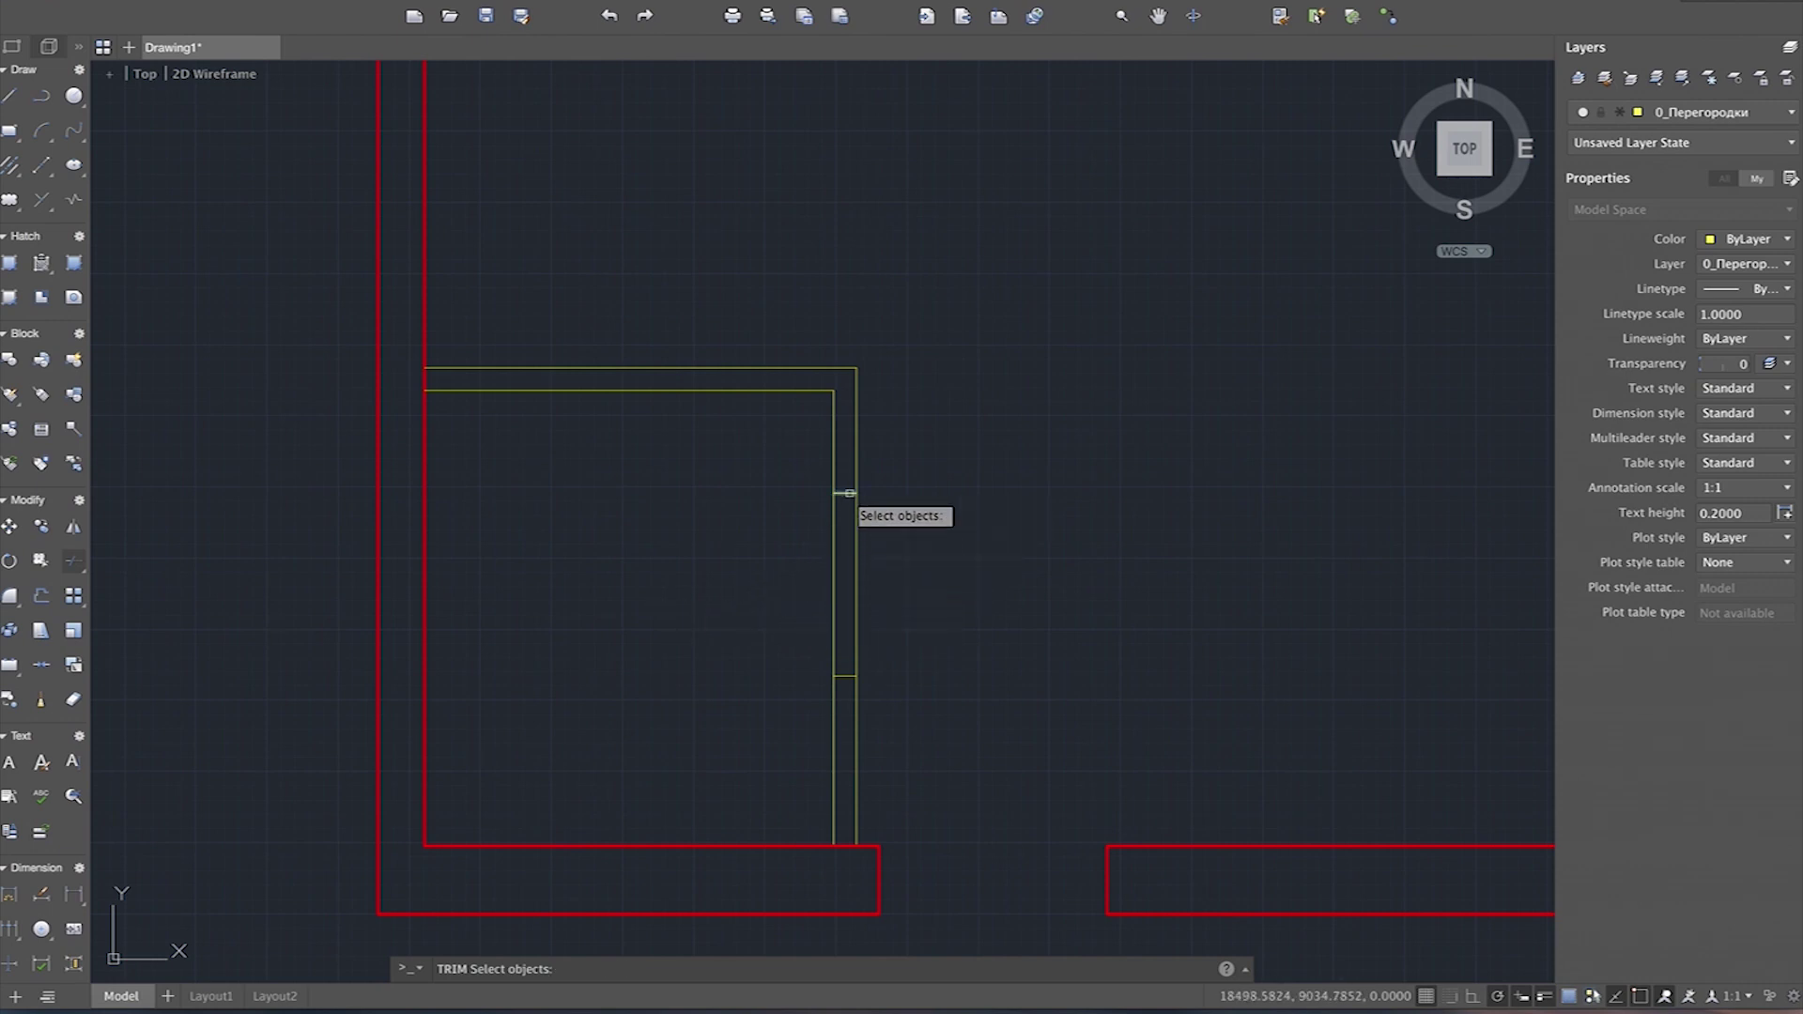
{"action": "left_click", "coordinate": [845, 677]}
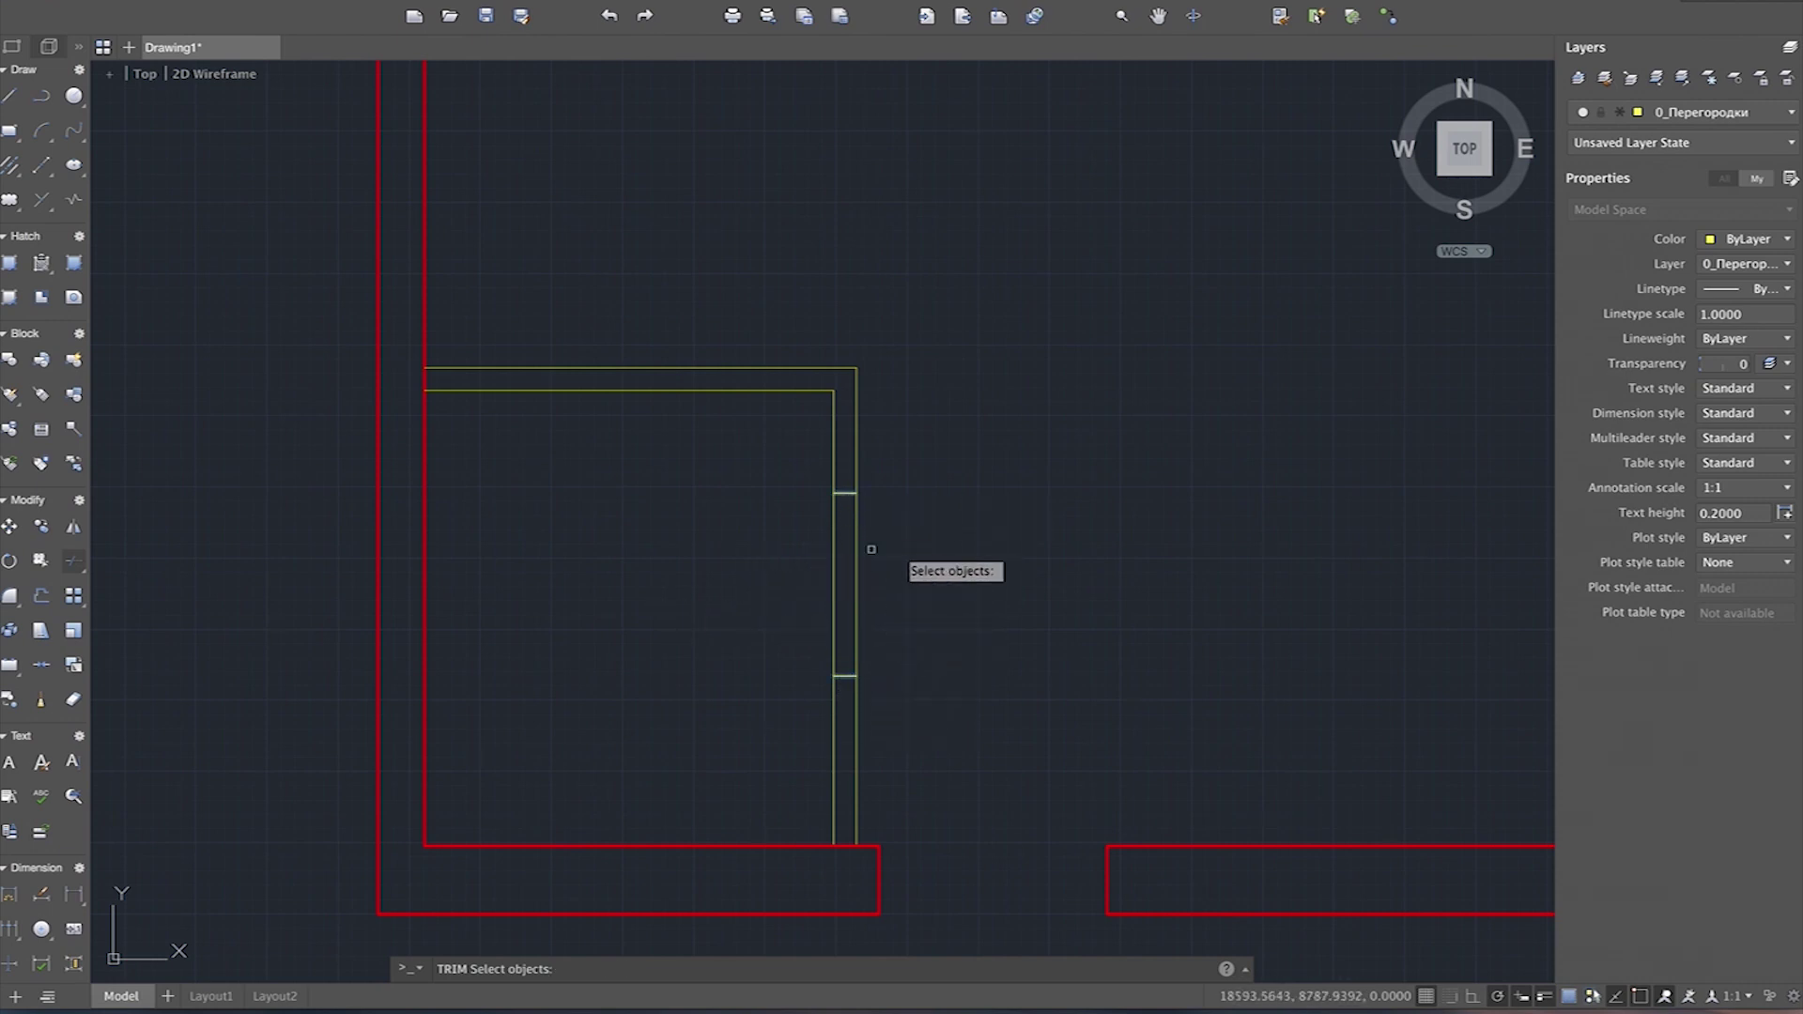
{"action": "key", "text": "Return"}
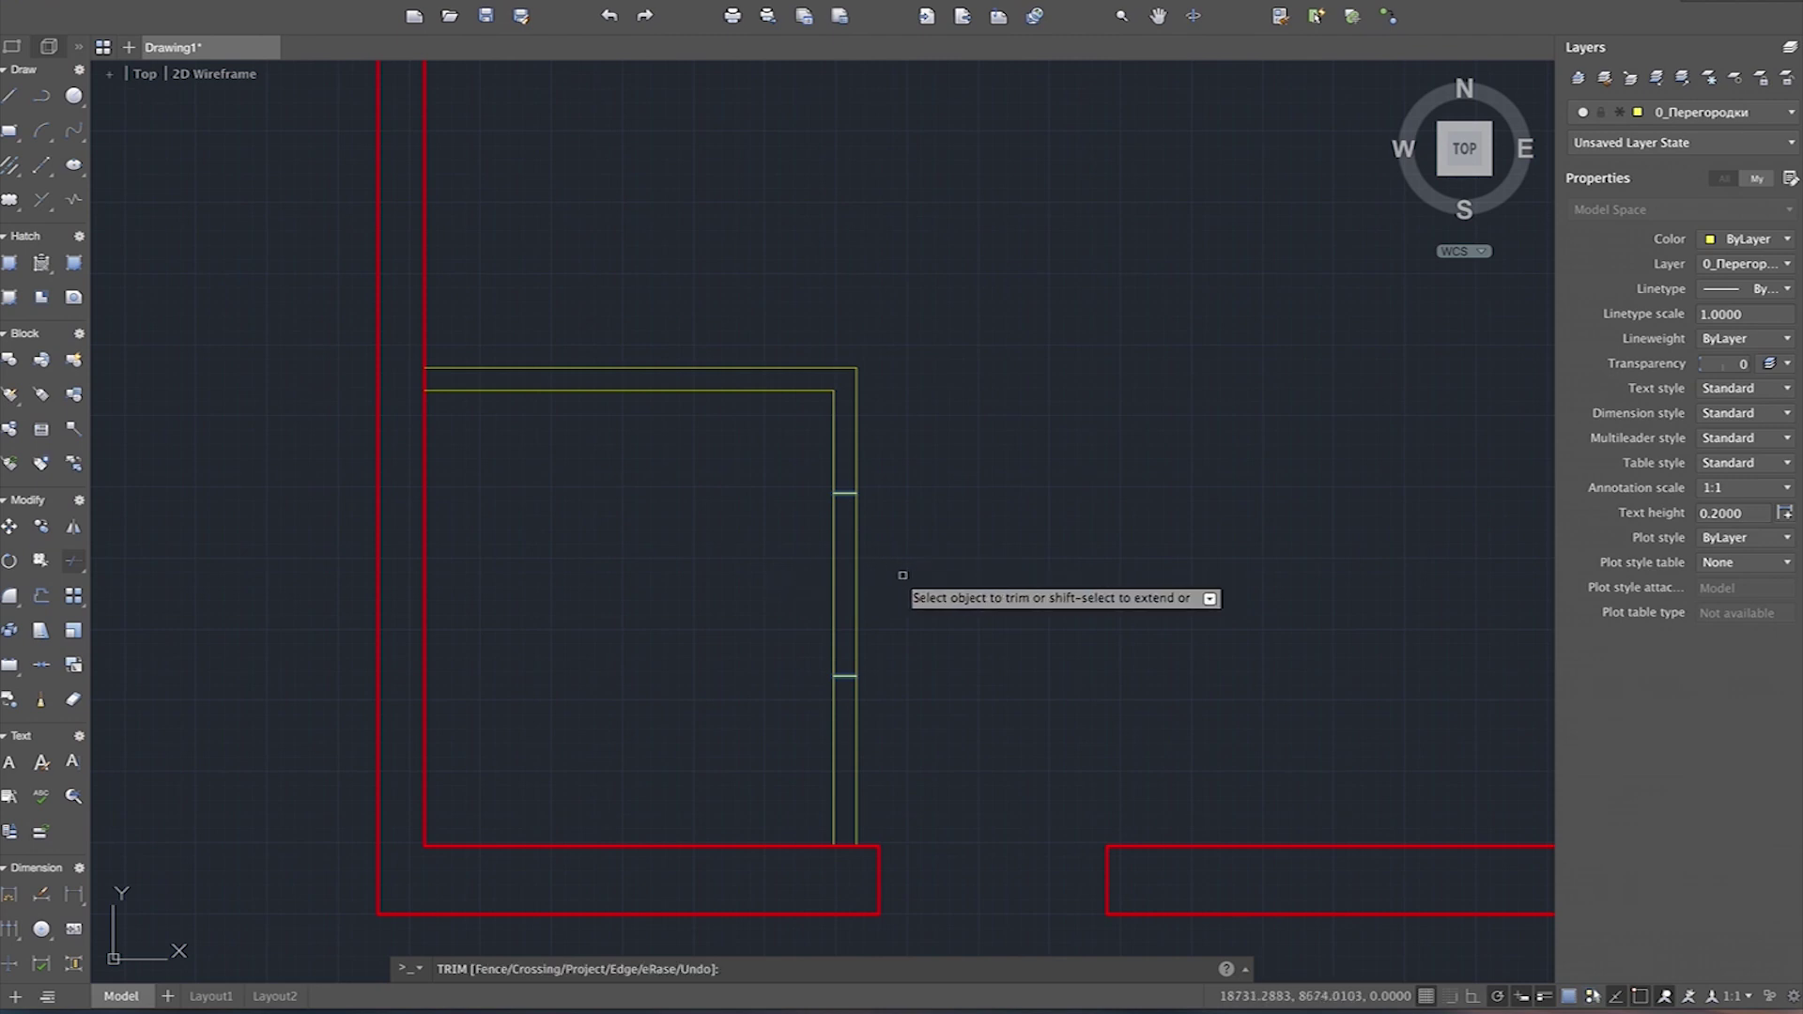
{"action": "left_click", "coordinate": [854, 580]}
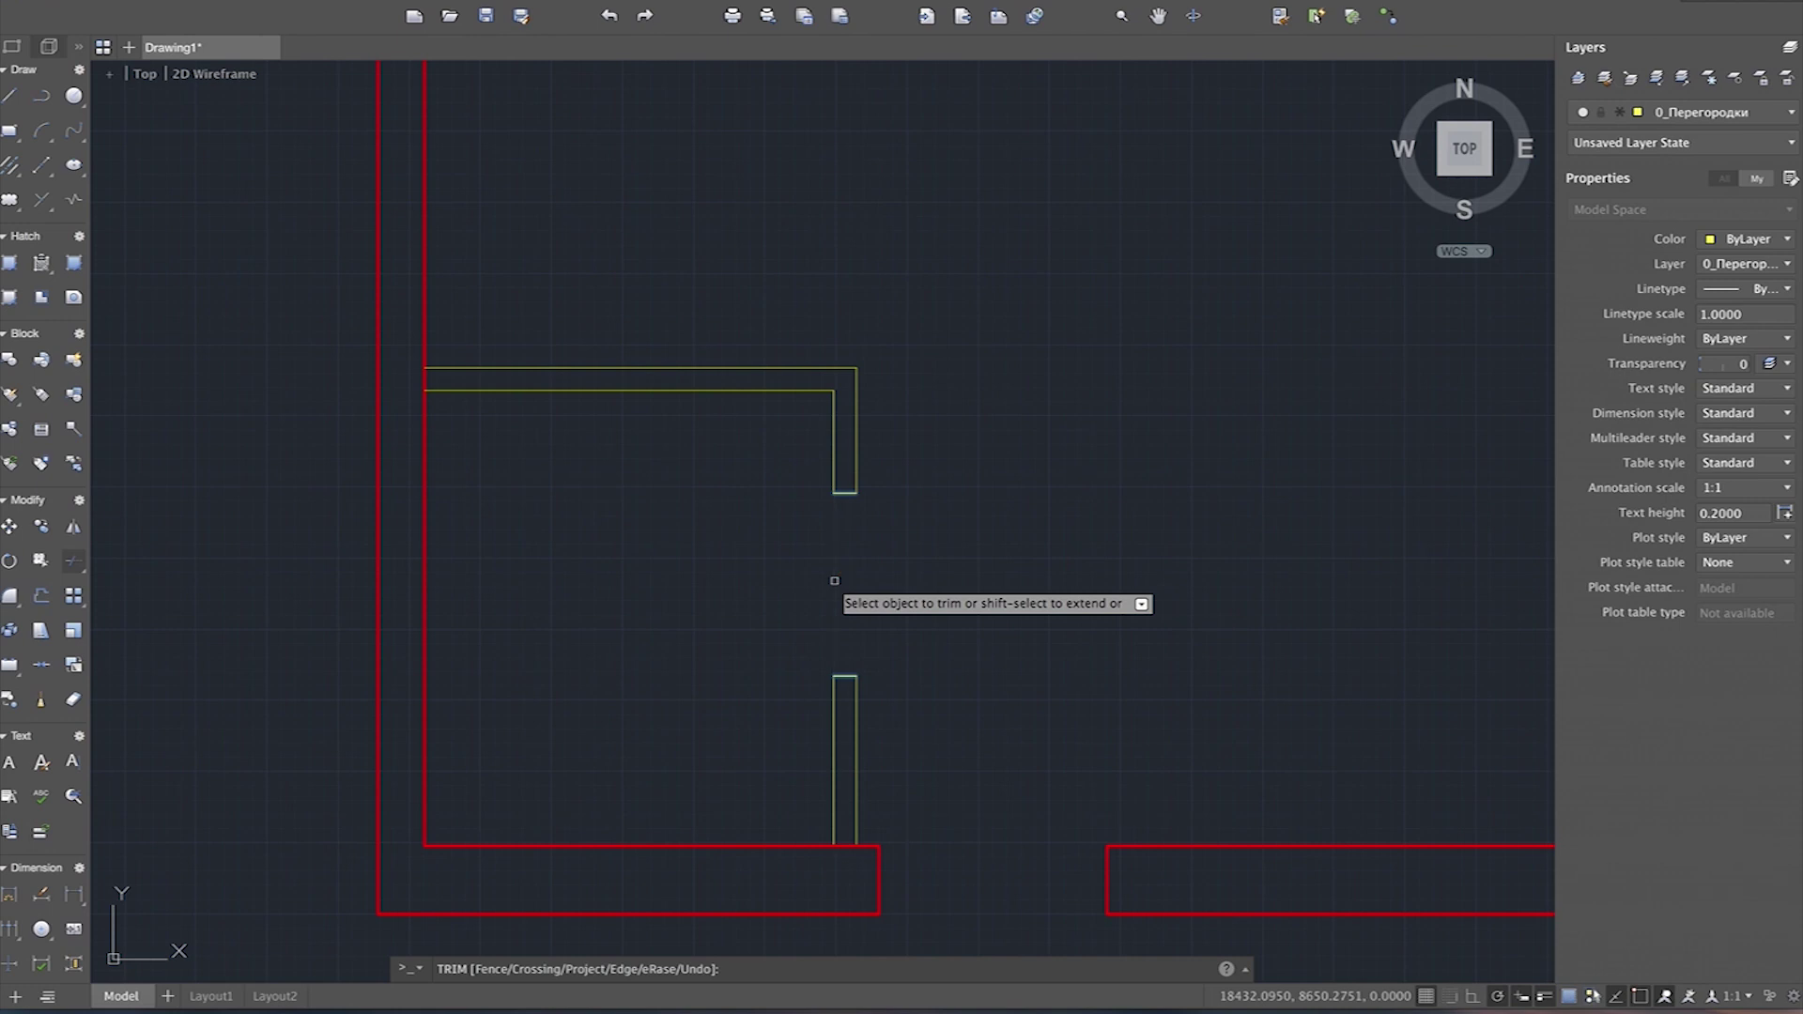
{"action": "left_click", "coordinate": [939, 550]}
{"action": "left_click", "coordinate": [662, 681]}
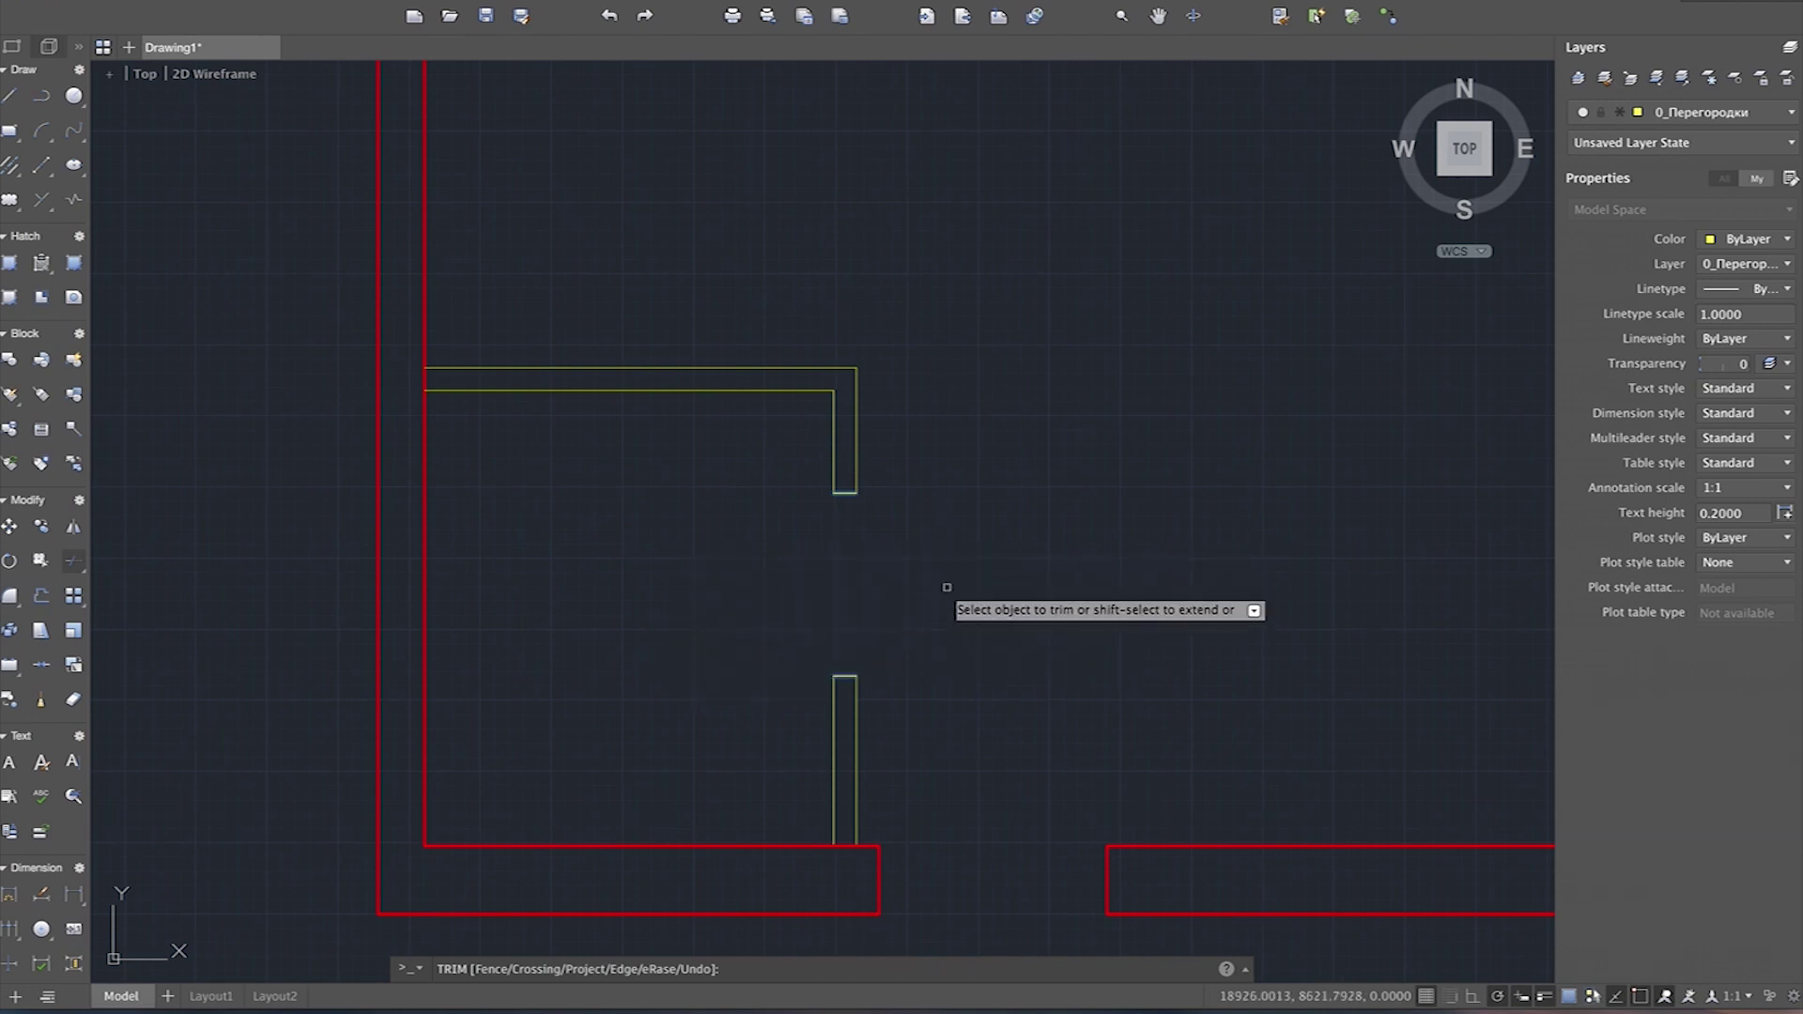
{"action": "key", "text": "Escape"}
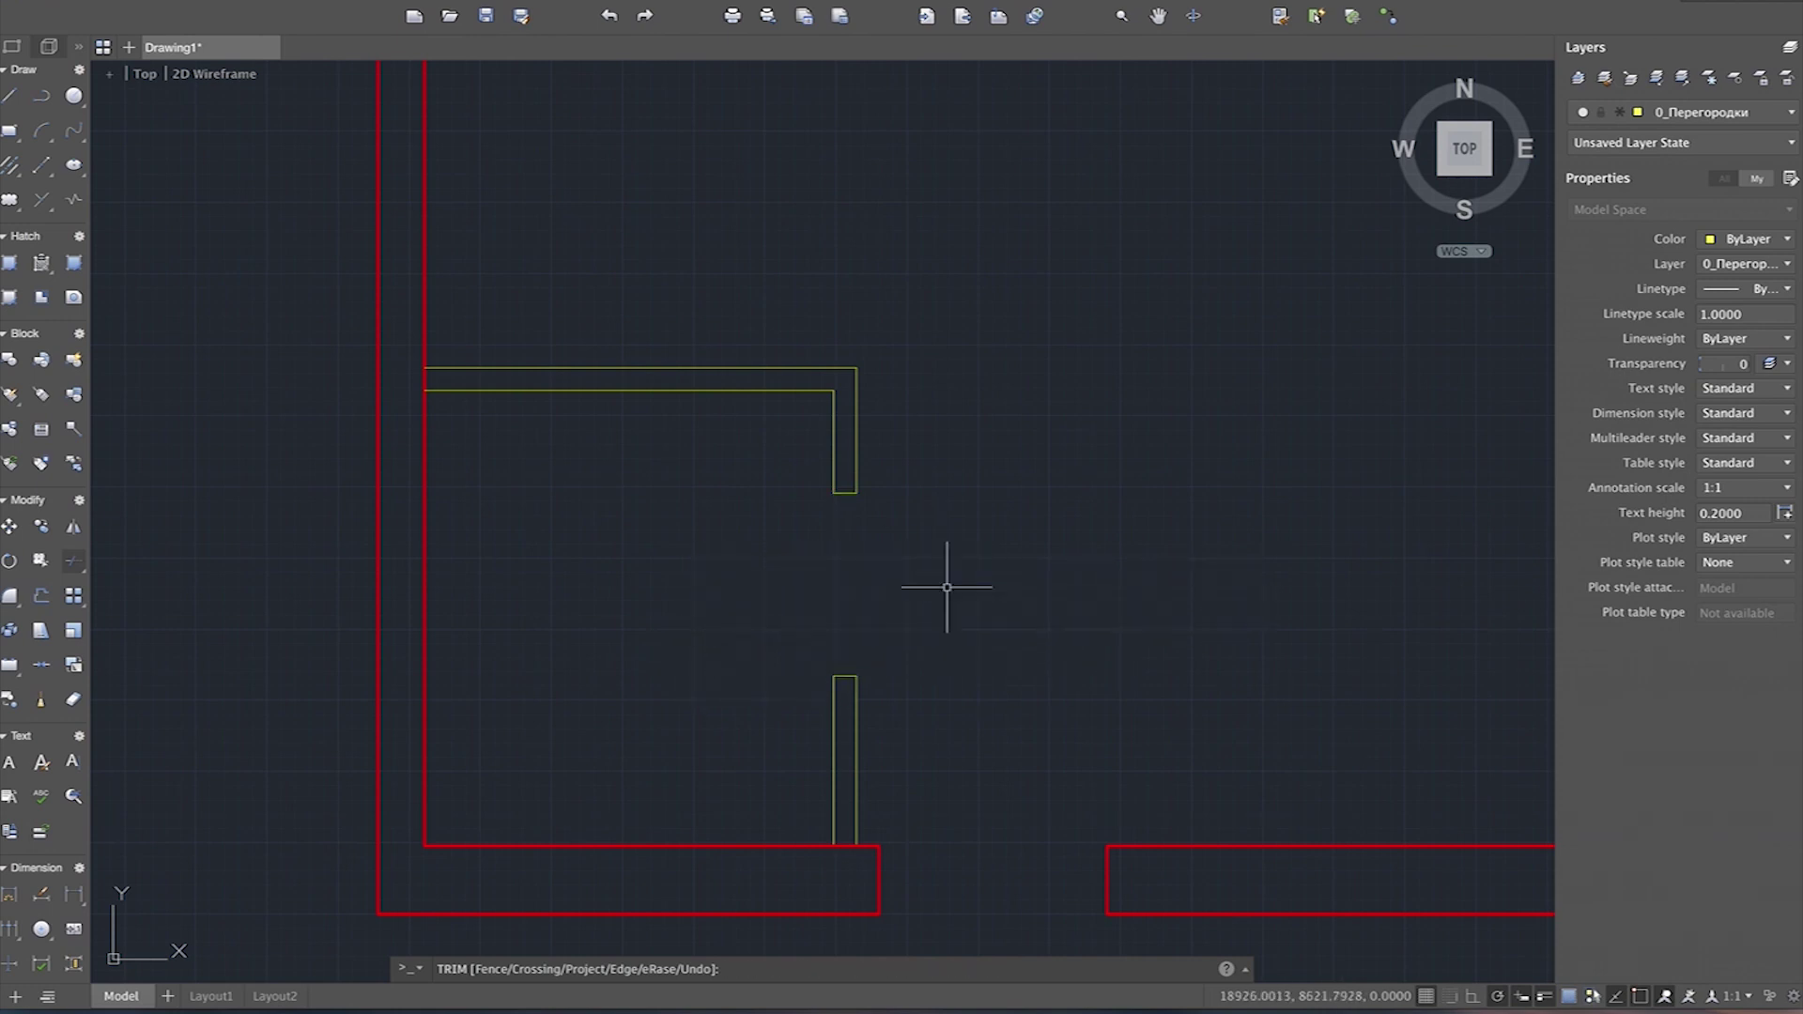
{"action": "scroll", "coordinate": [769, 587], "scroll_direction": "down", "scroll_amount": 2}
{"action": "scroll", "coordinate": [769, 582], "scroll_direction": "down", "scroll_amount": 3}
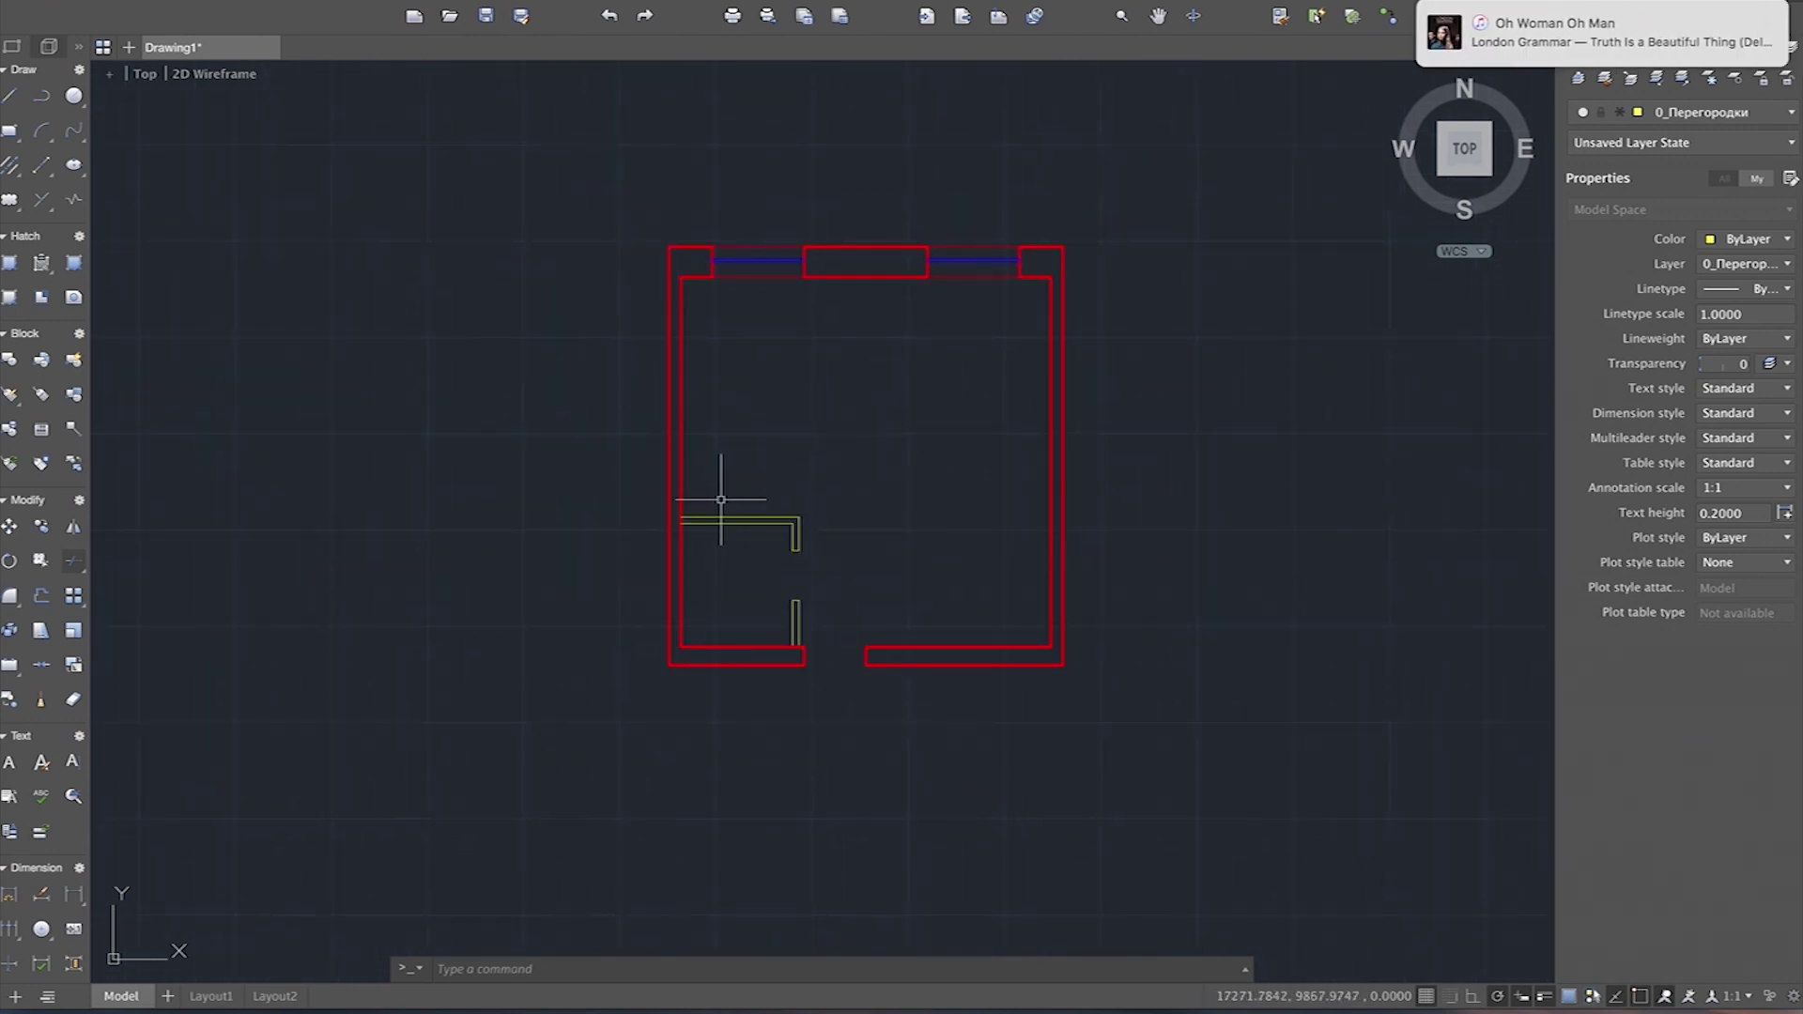
Step: Zoom out to the full room plan, then start and cancel a hatch after viewing pattern types
{"action": "scroll", "coordinate": [714, 580], "scroll_direction": "up", "scroll_amount": 3}
{"action": "scroll", "coordinate": [712, 577], "scroll_direction": "down", "scroll_amount": 3}
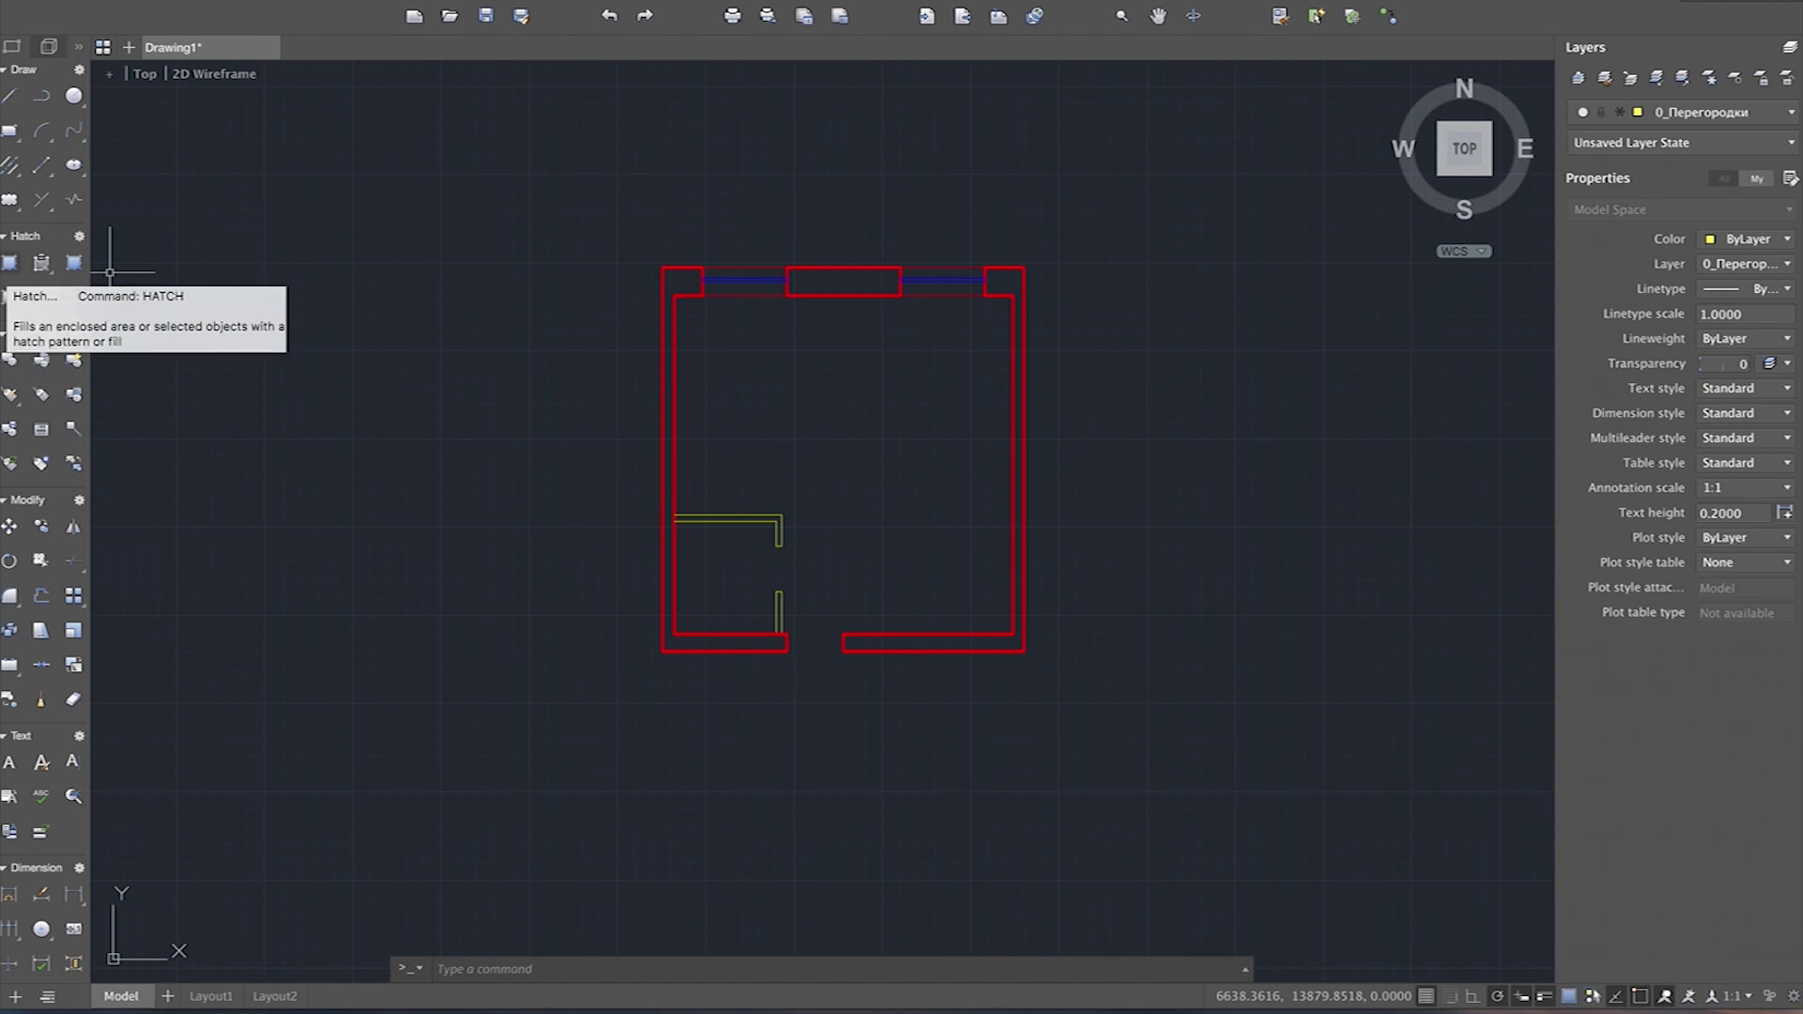
{"action": "left_click", "coordinate": [9, 263]}
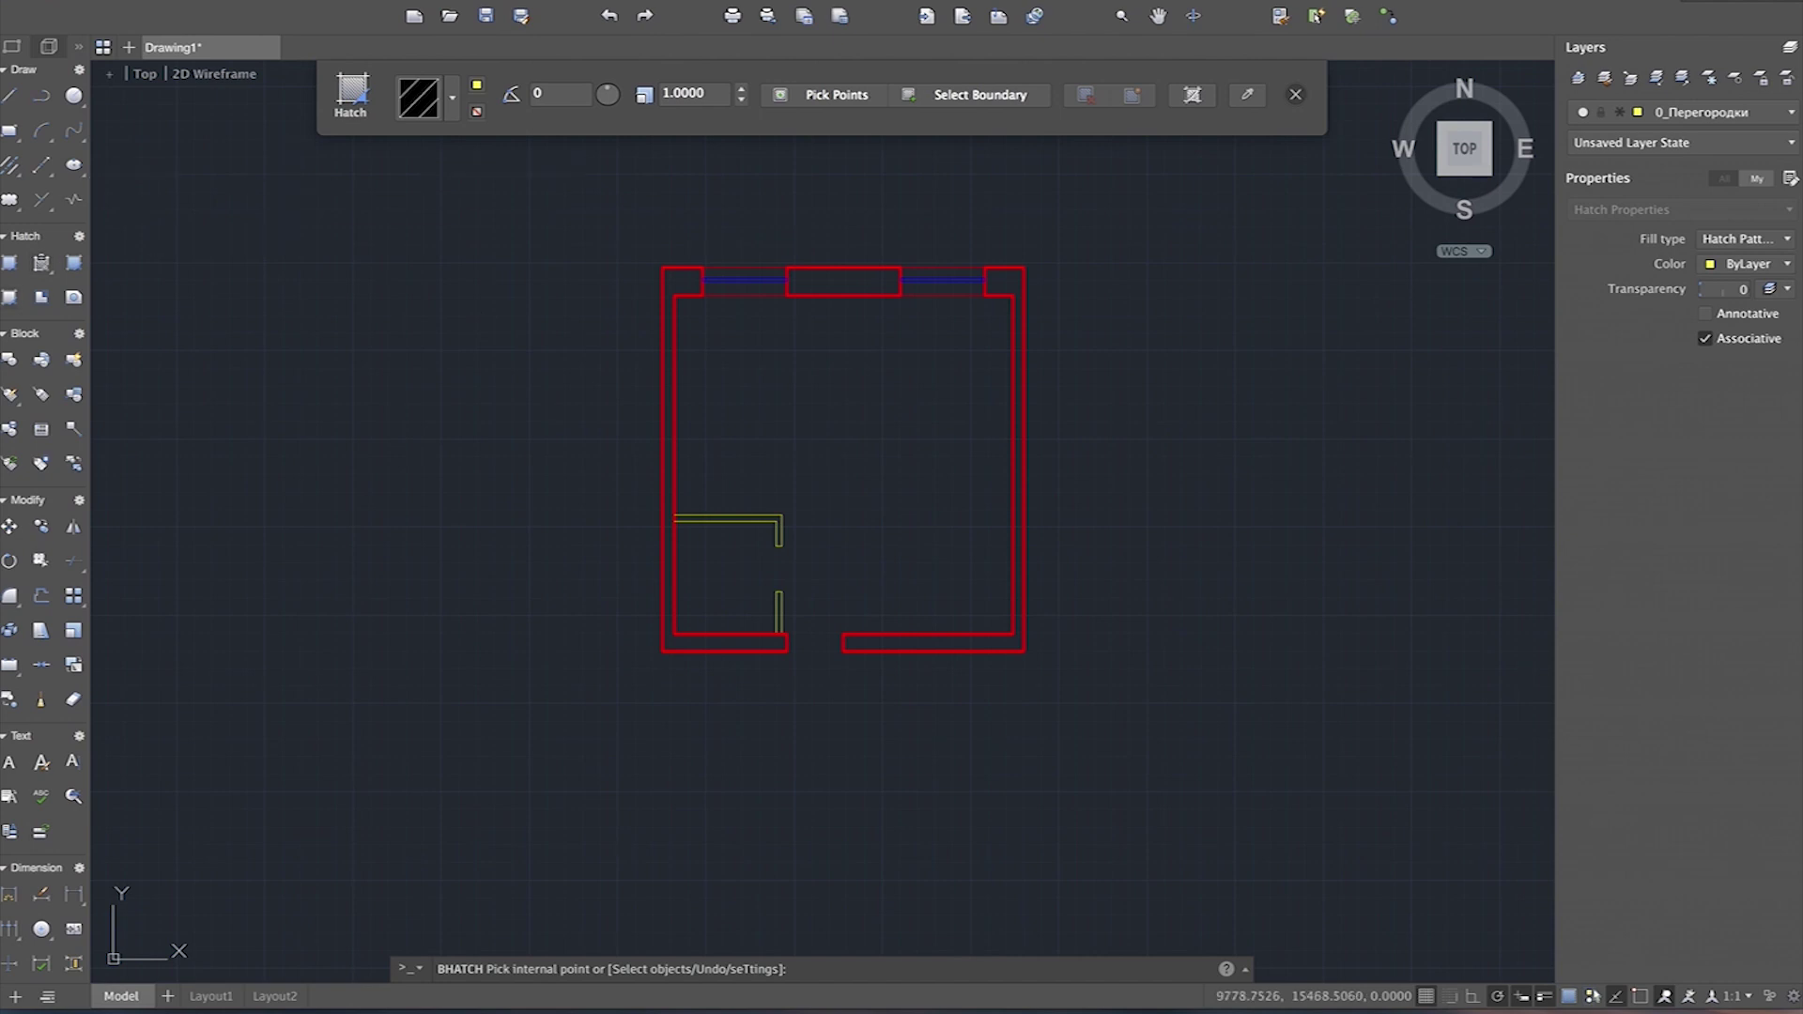
{"action": "left_click", "coordinate": [451, 96]}
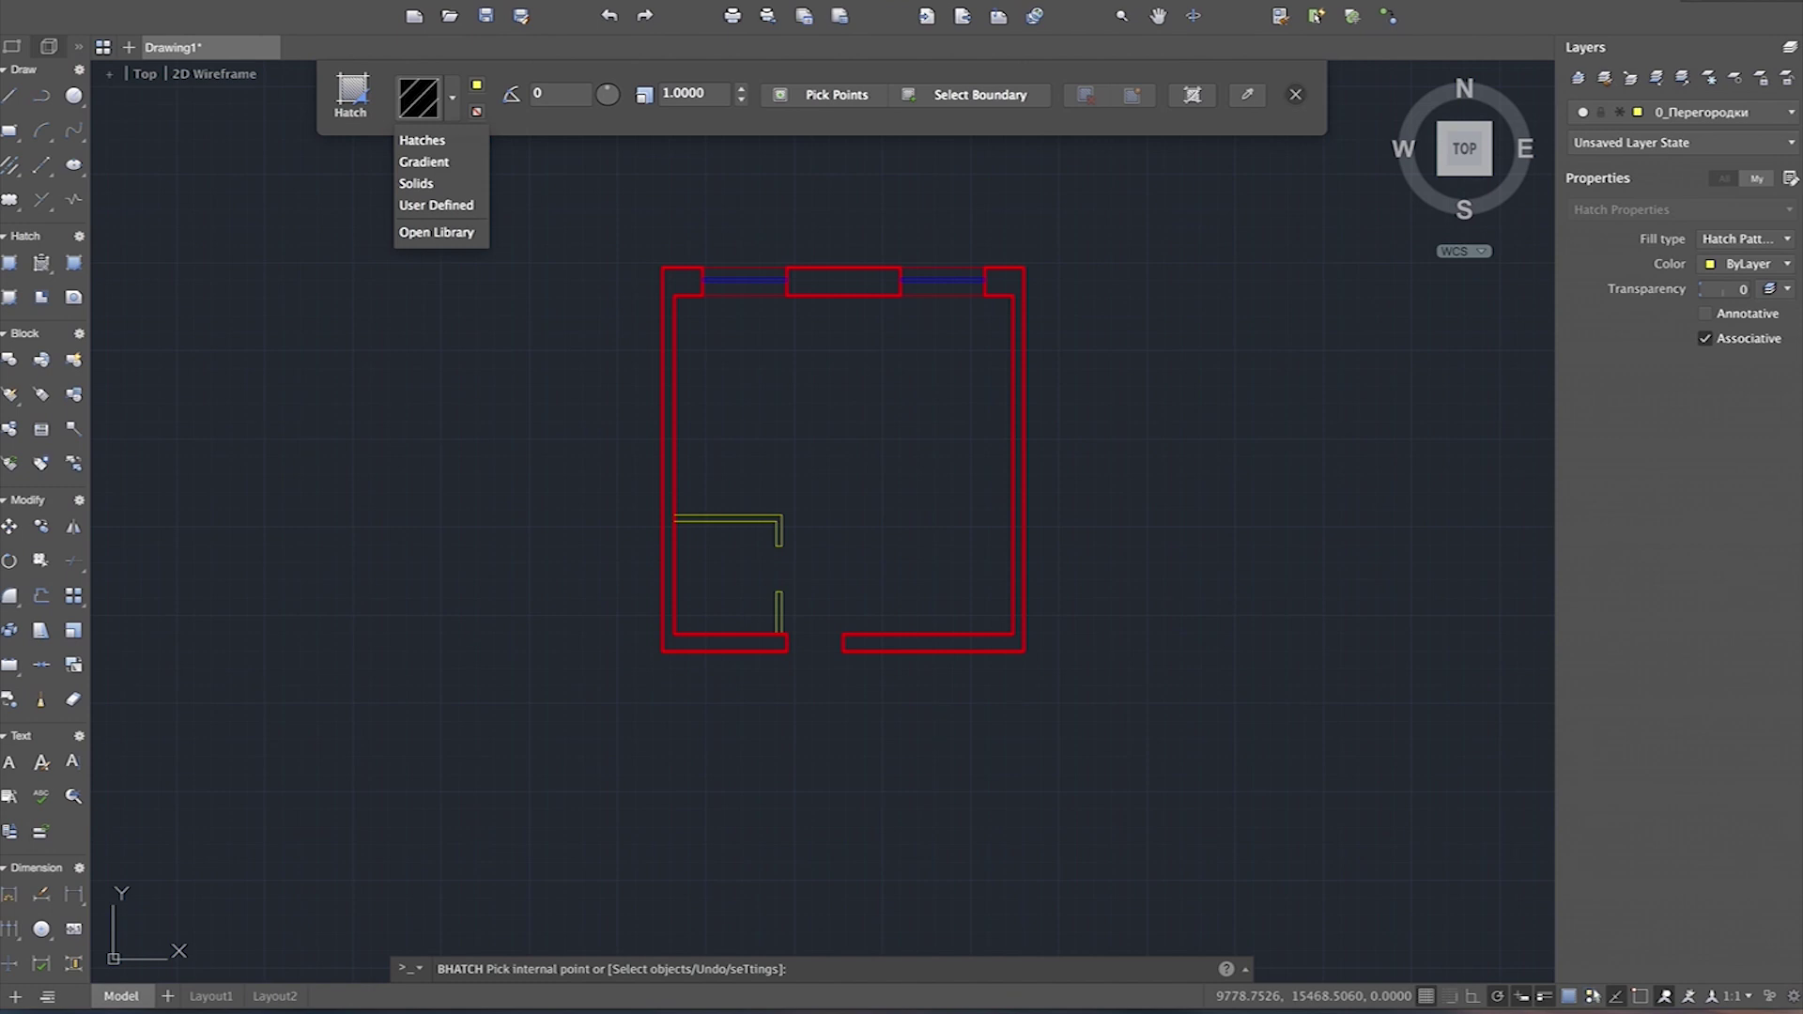
{"action": "key", "text": "Escape"}
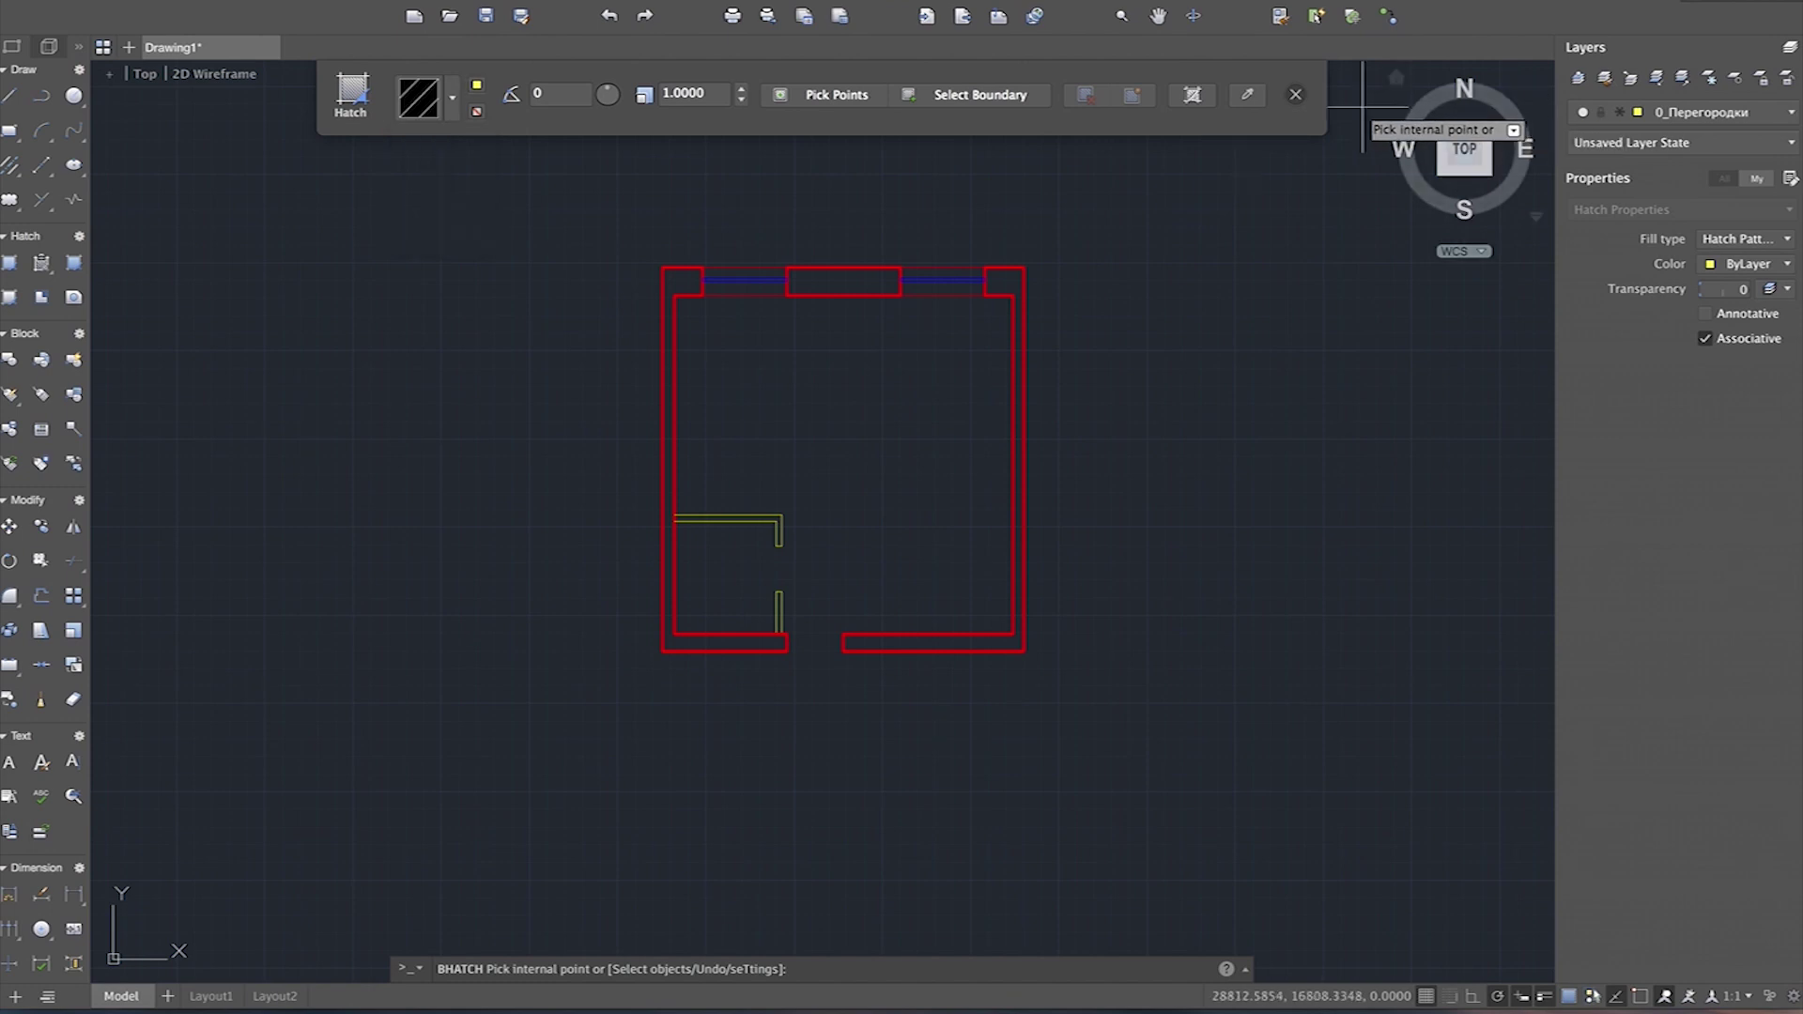
{"action": "key", "text": "Escape"}
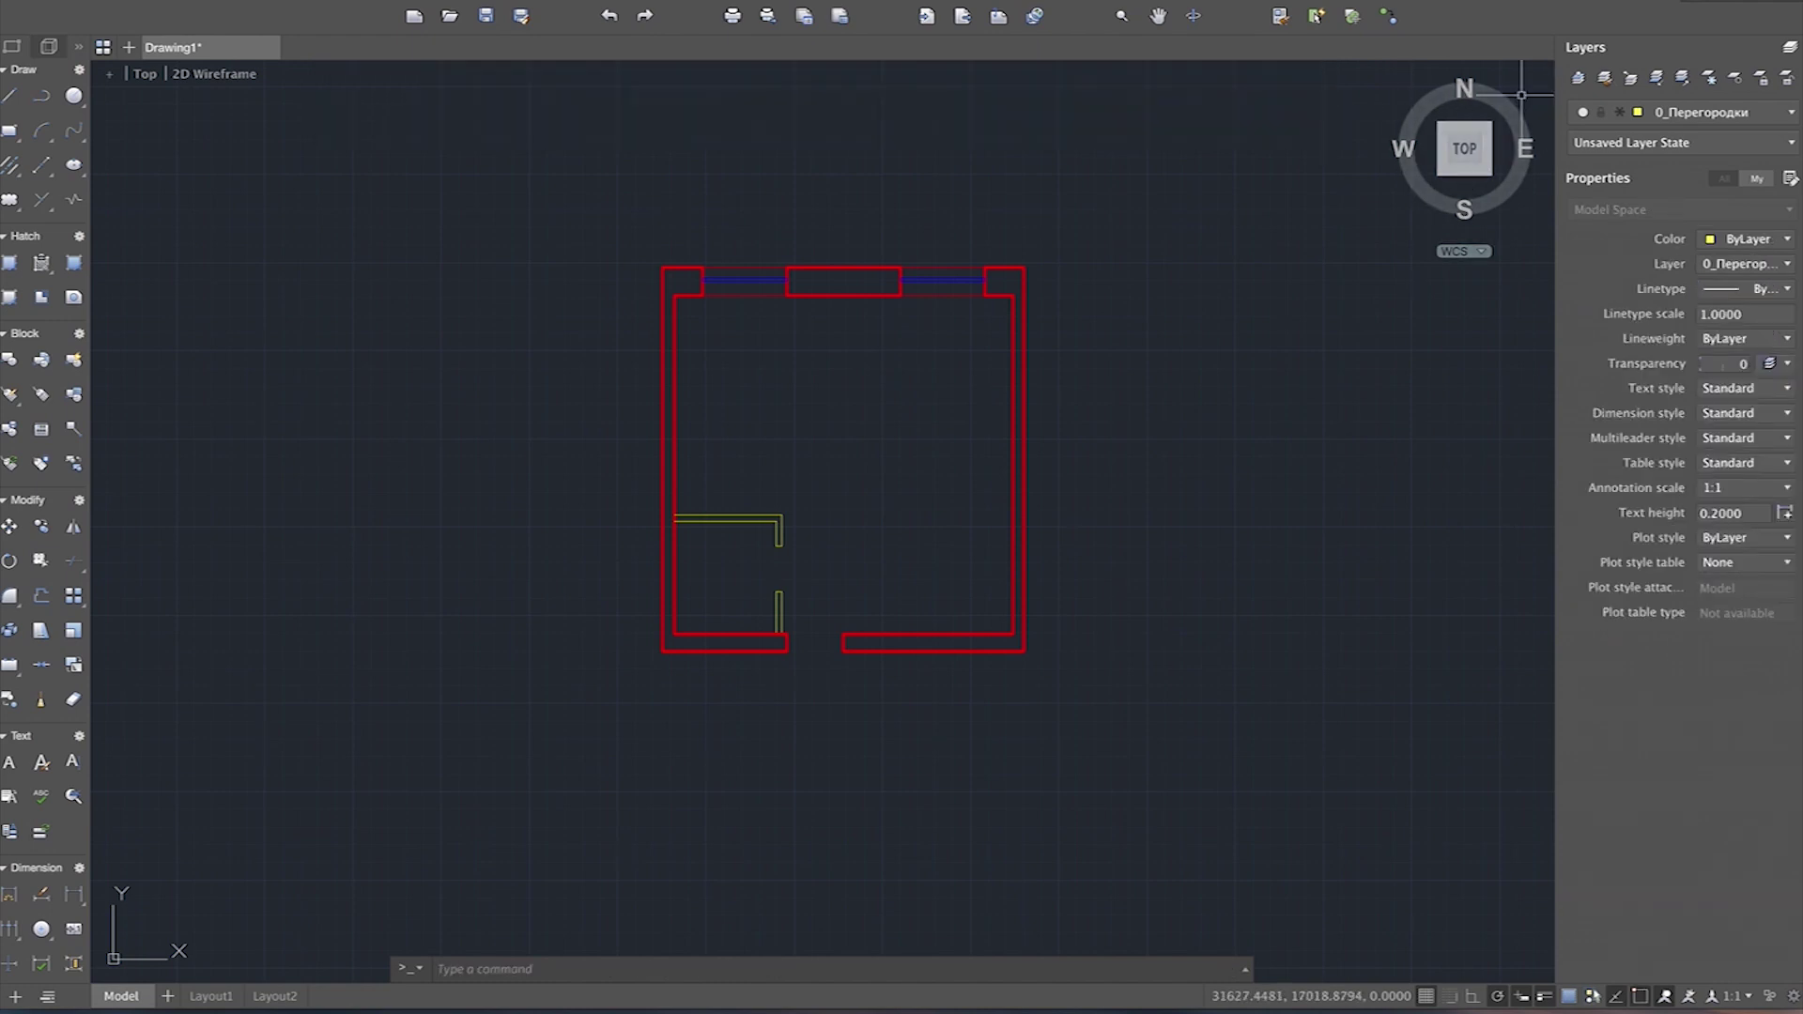
{"action": "left_click", "coordinate": [1718, 112]}
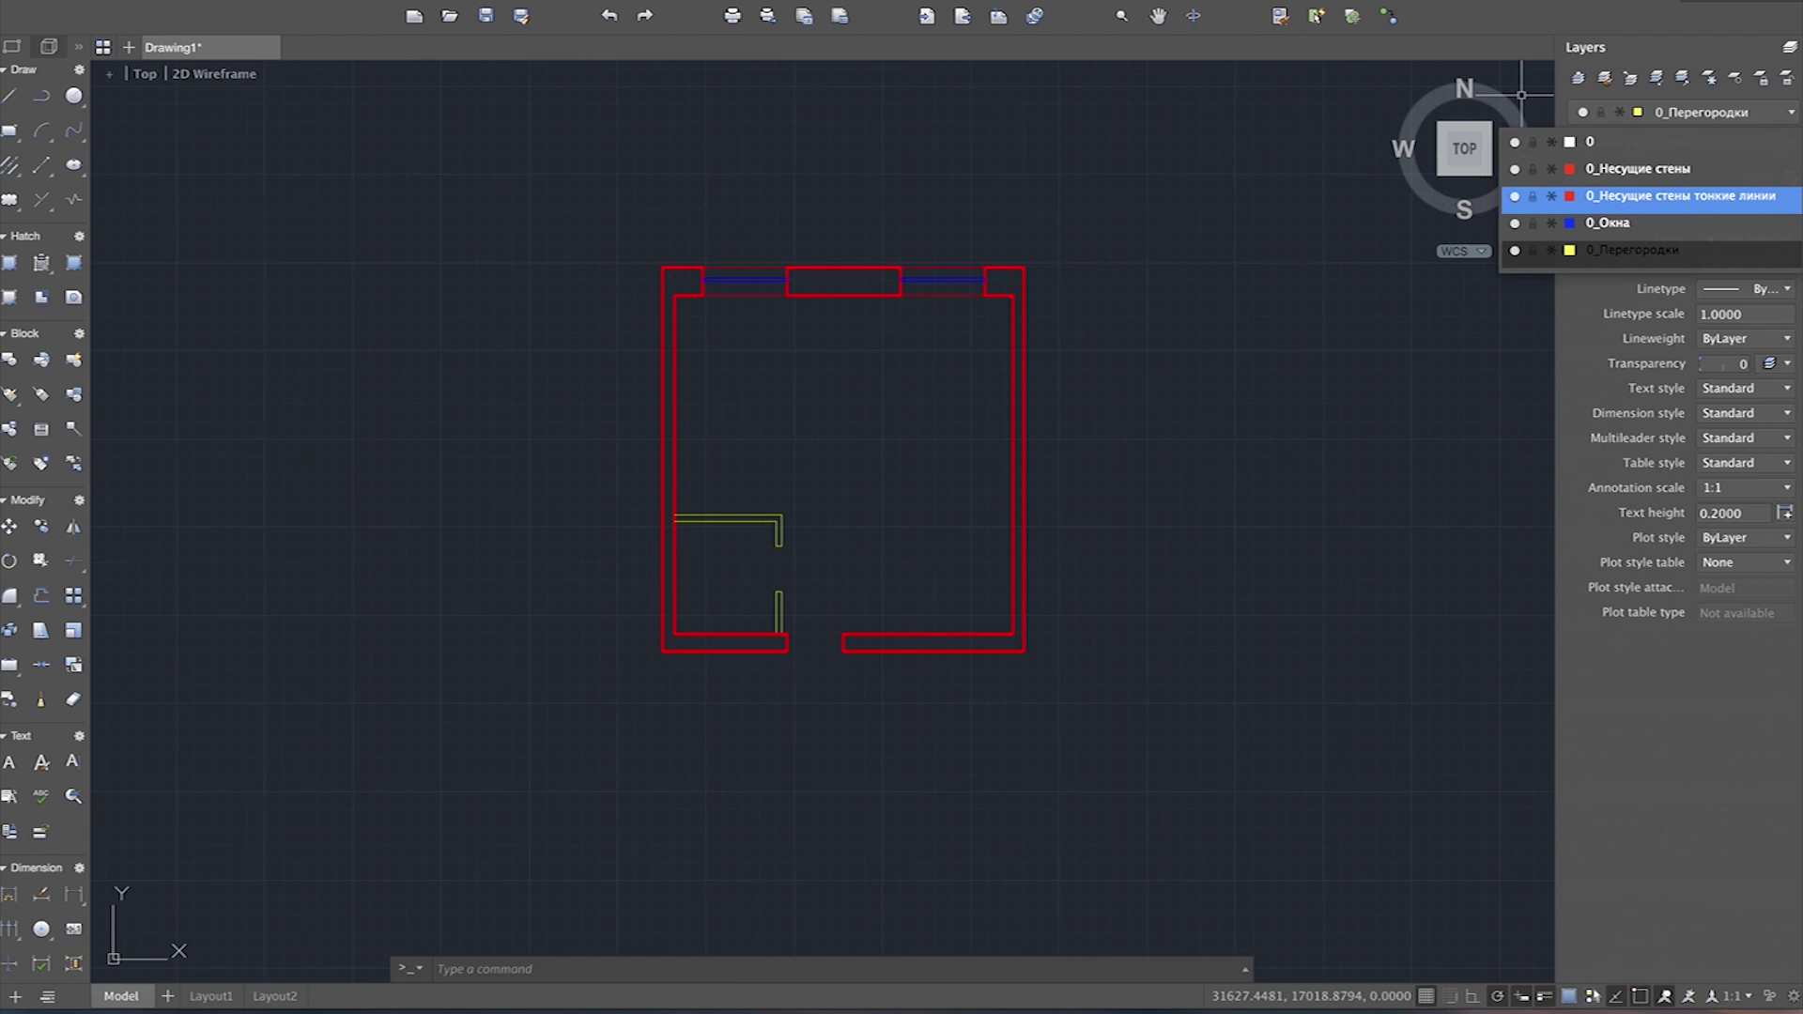
Step: Make 0_Несущие стены тонкие линии current and hatch the top wall piece between the windows
{"action": "left_click", "coordinate": [1680, 195]}
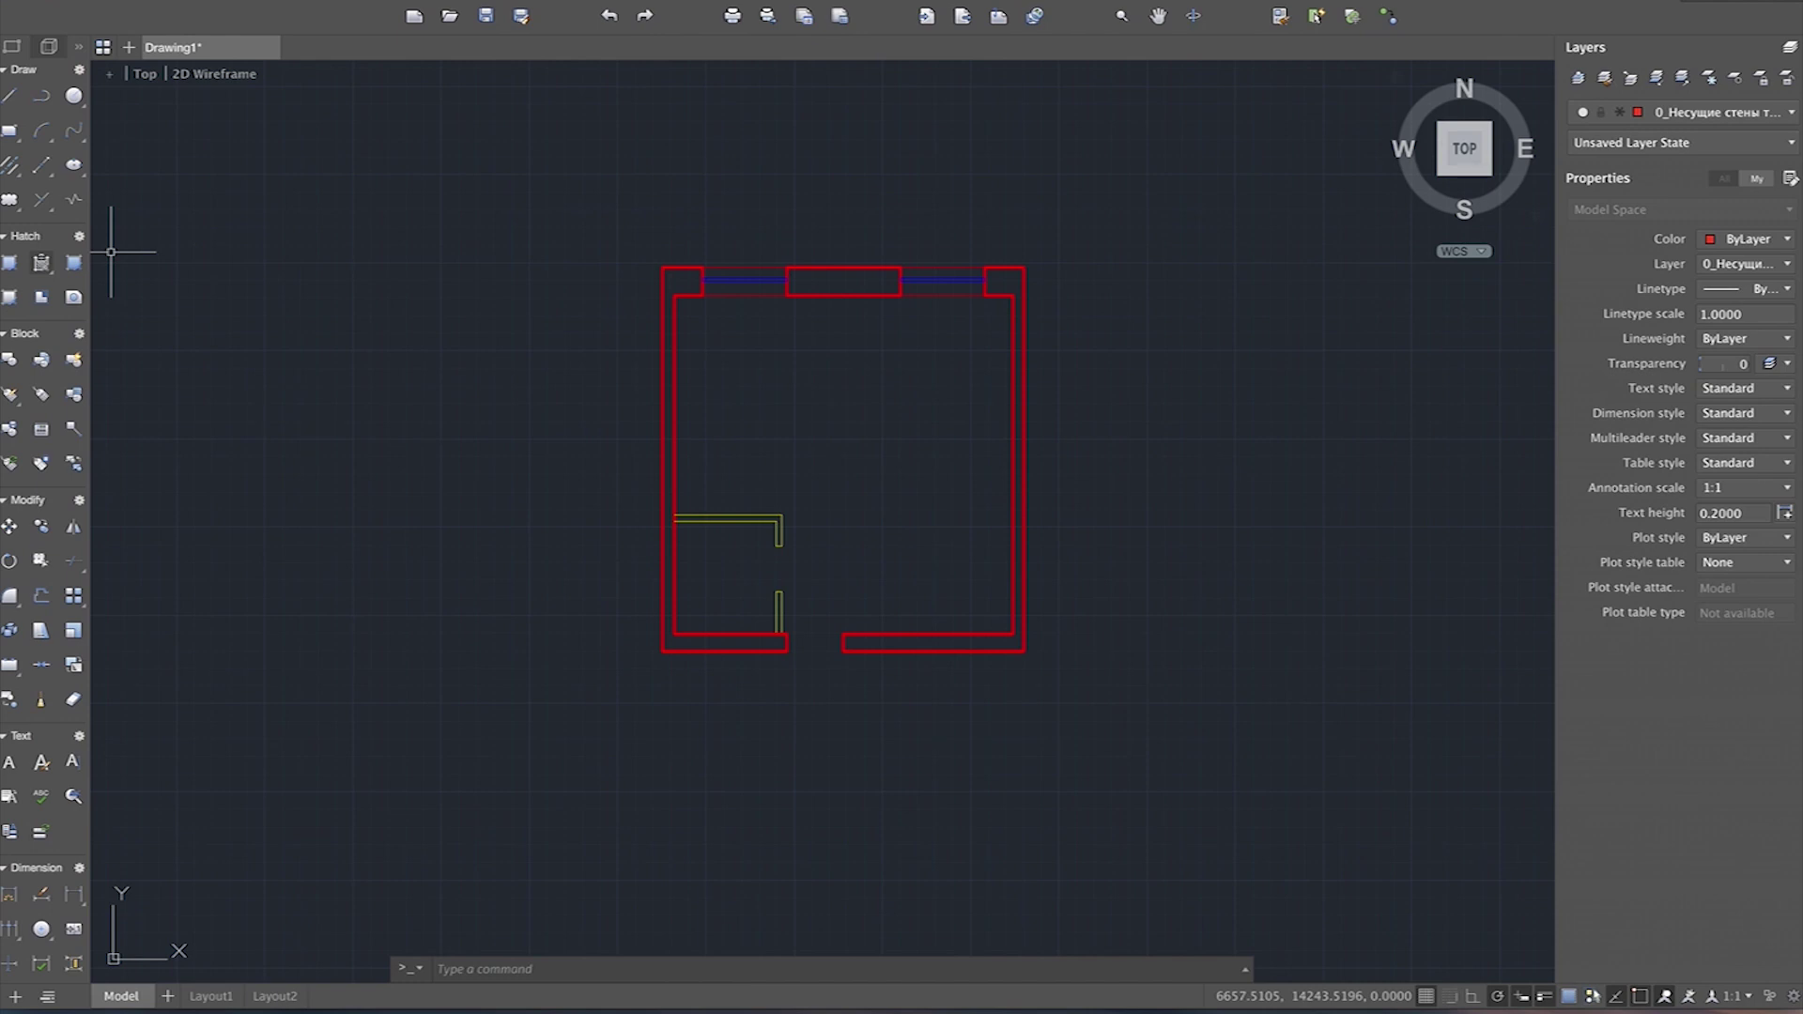
{"action": "left_click", "coordinate": [9, 263]}
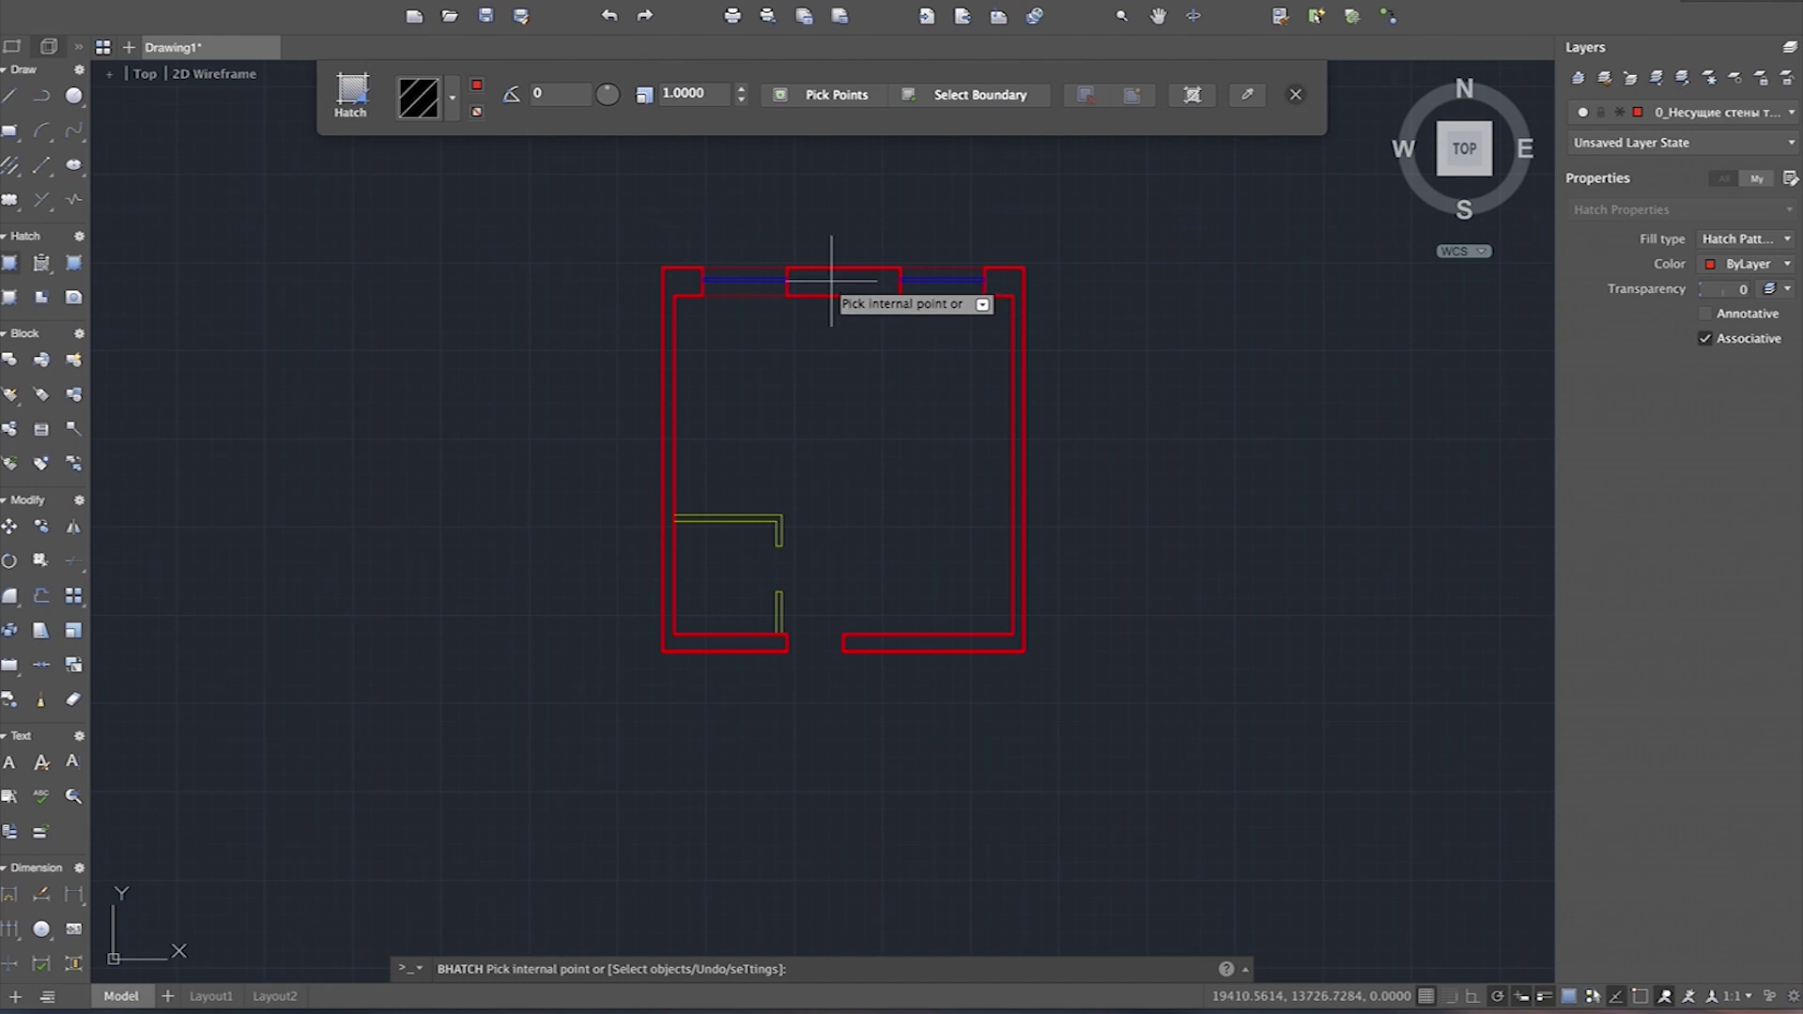
{"action": "left_click", "coordinate": [831, 280]}
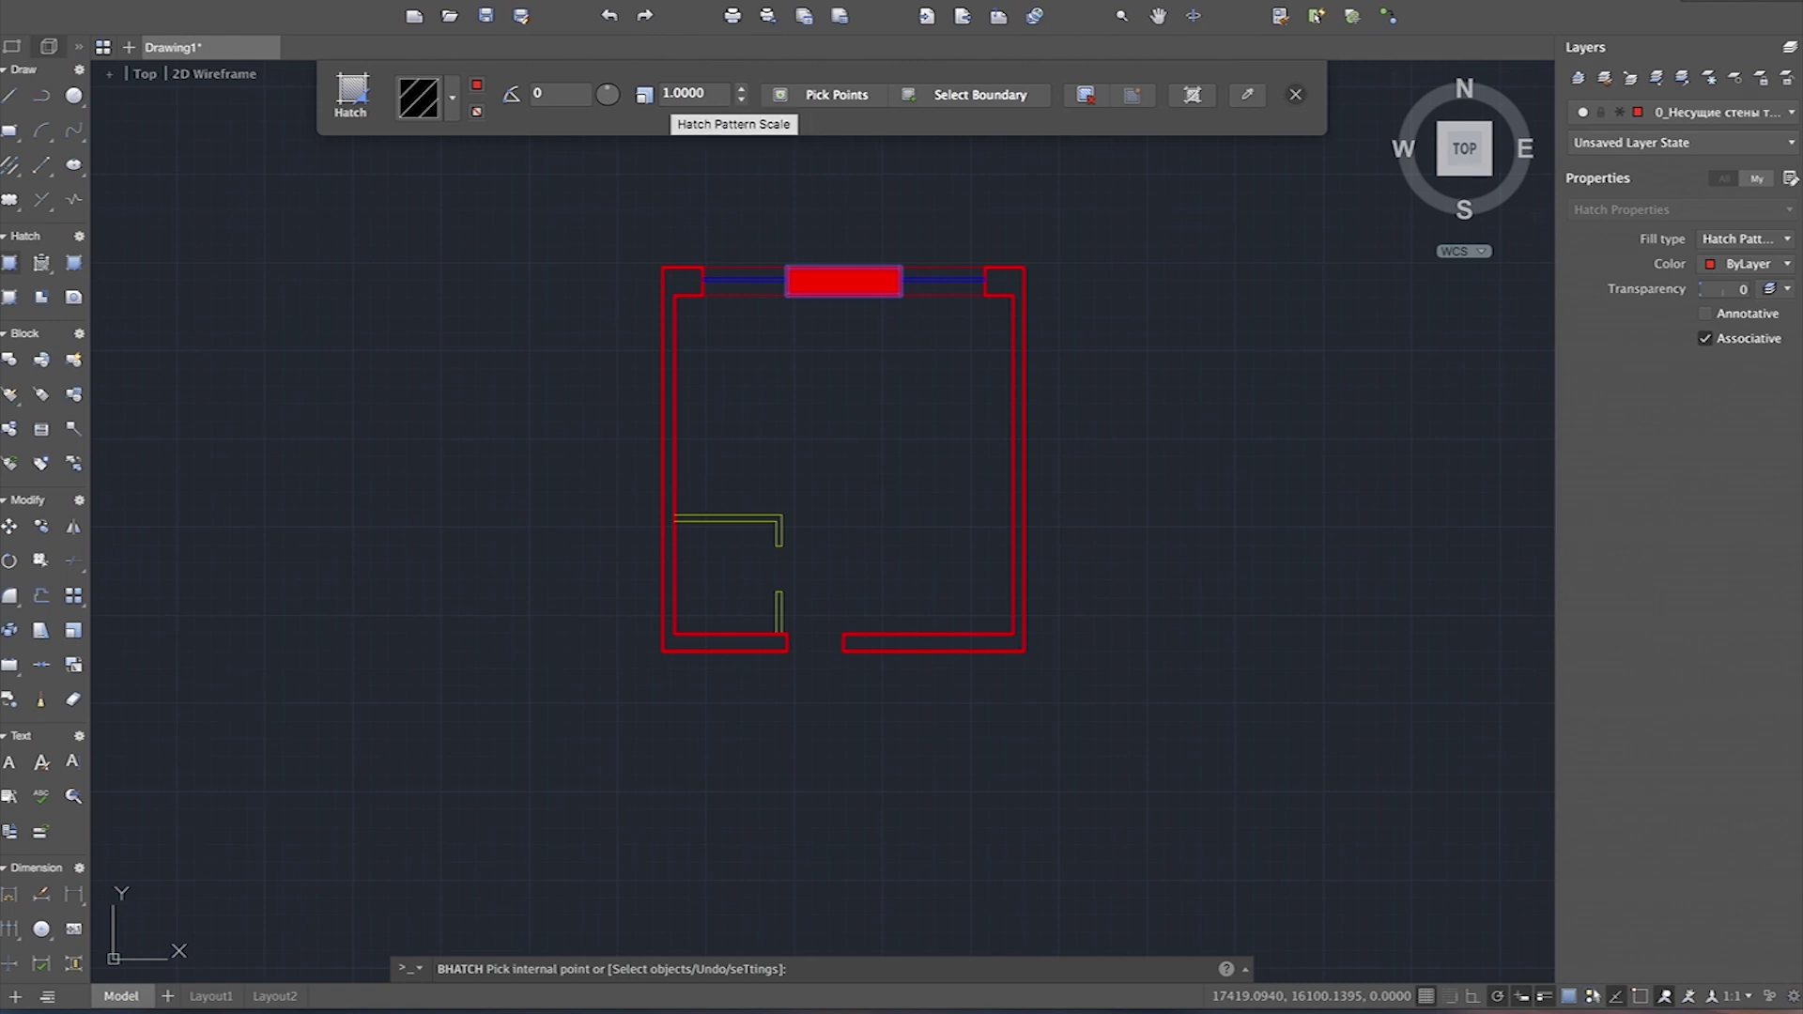
Step: Hatch the top wall piece with the ANSI32 pattern at scale 20
{"action": "left_click", "coordinate": [740, 87]}
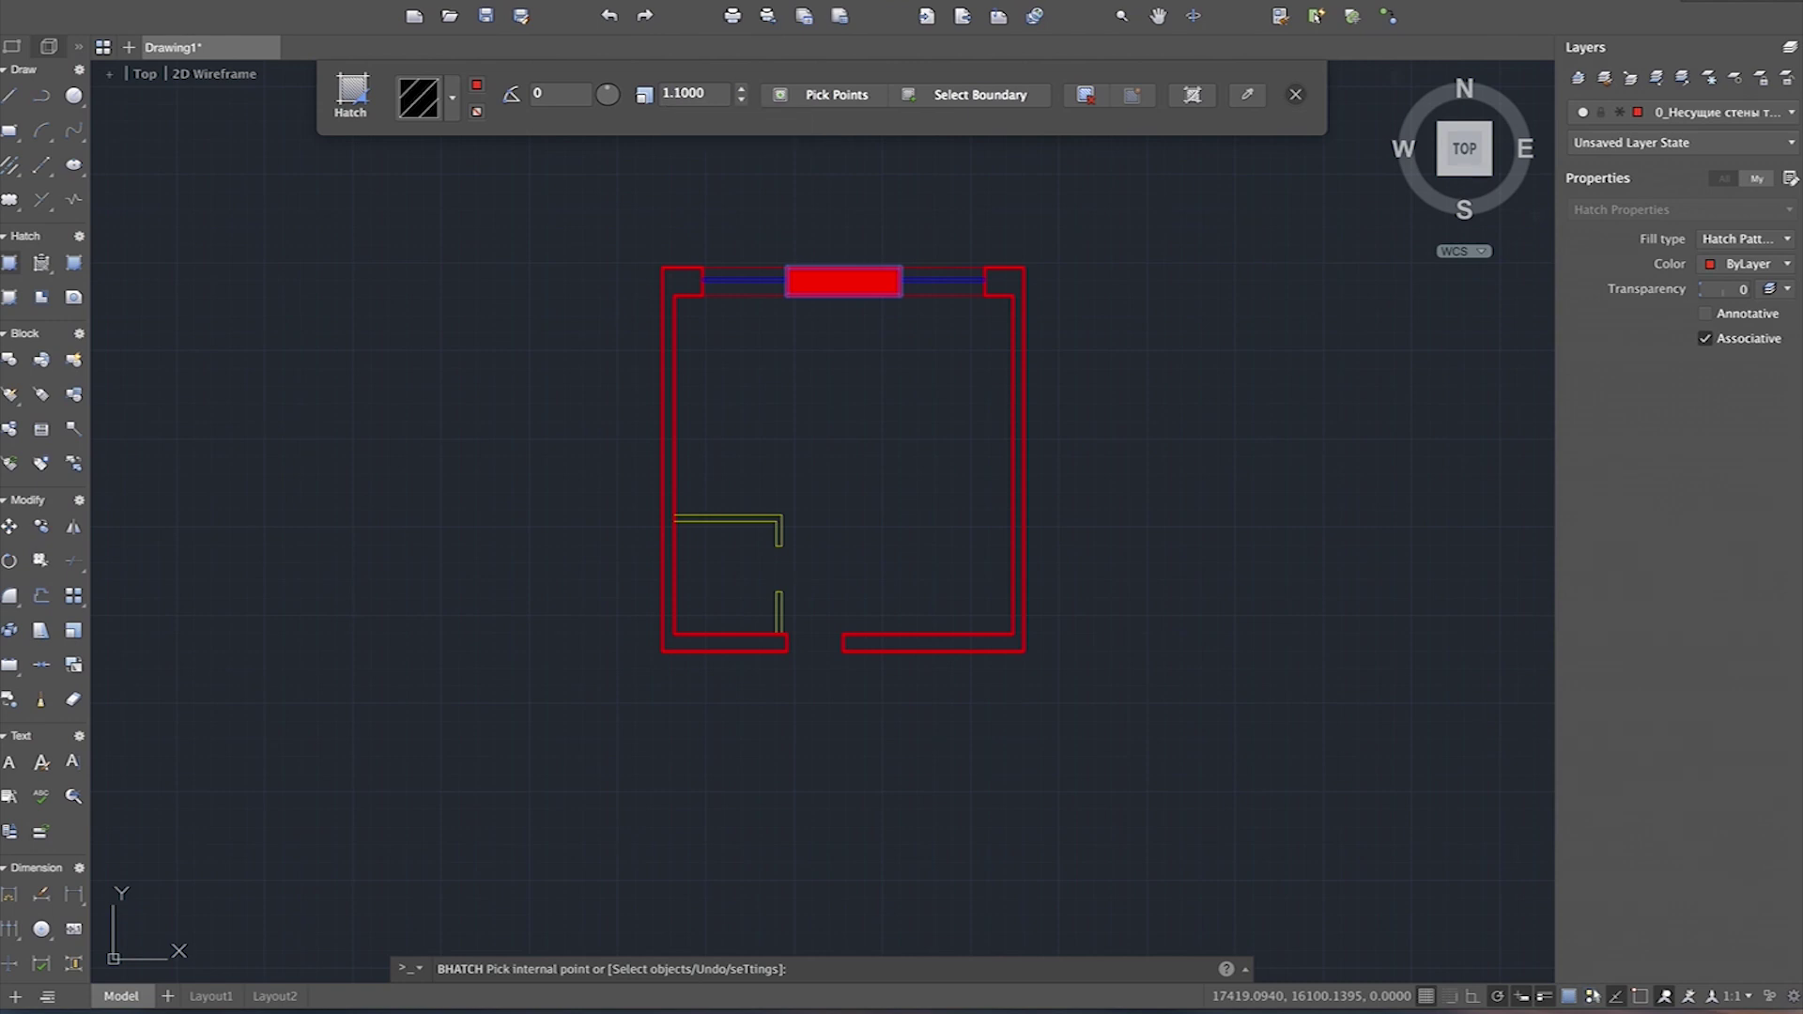
{"action": "left_click", "coordinate": [740, 99]}
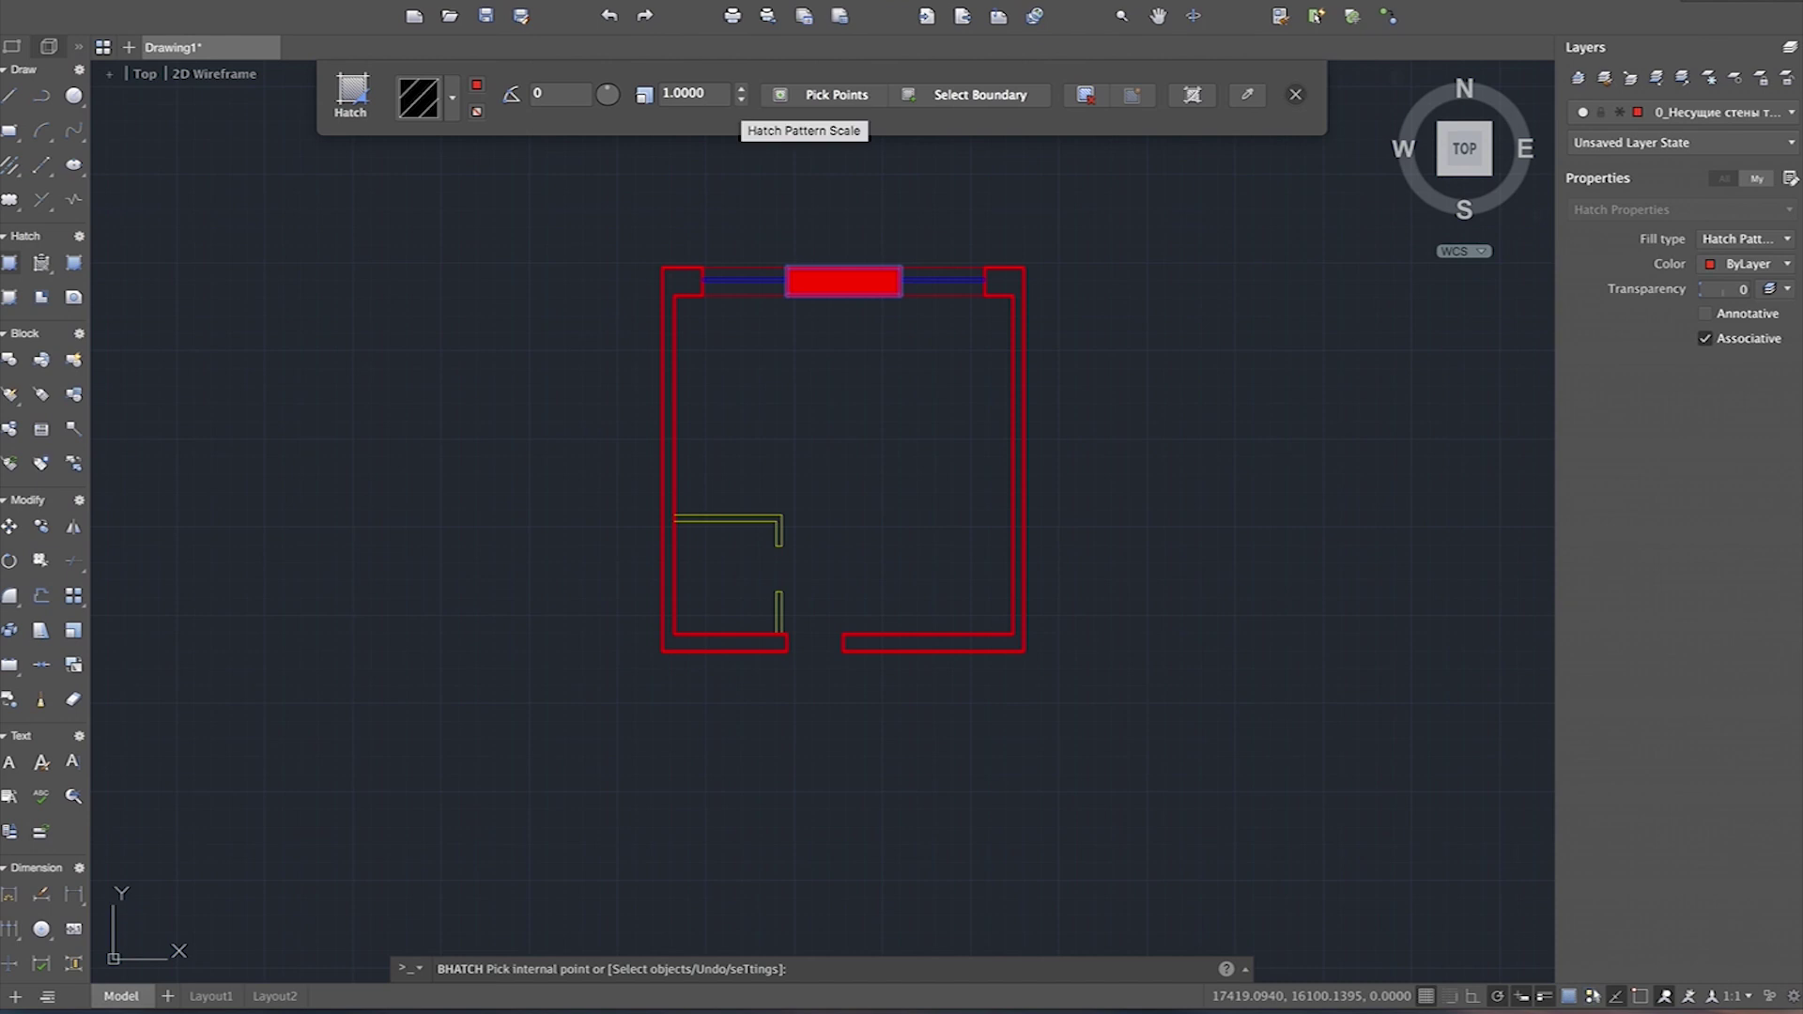
{"action": "left_click", "coordinate": [741, 99]}
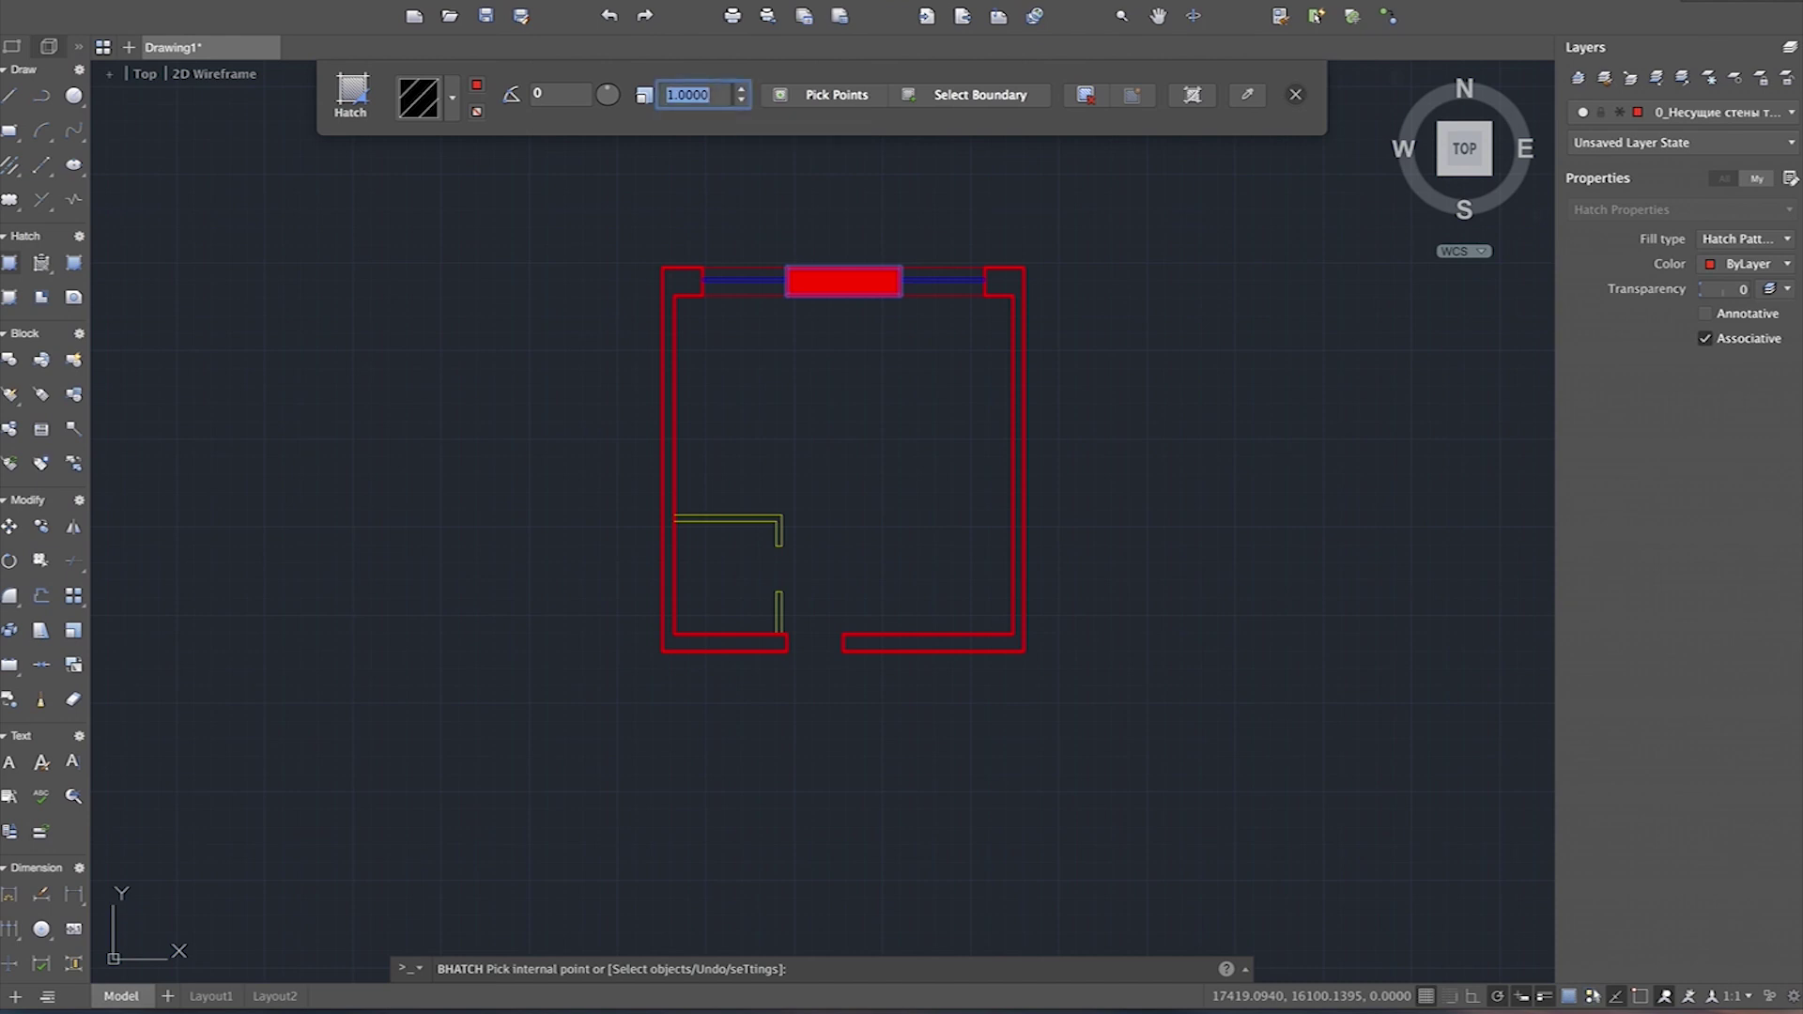
{"action": "type", "text": "20"}
{"action": "key", "text": "Return"}
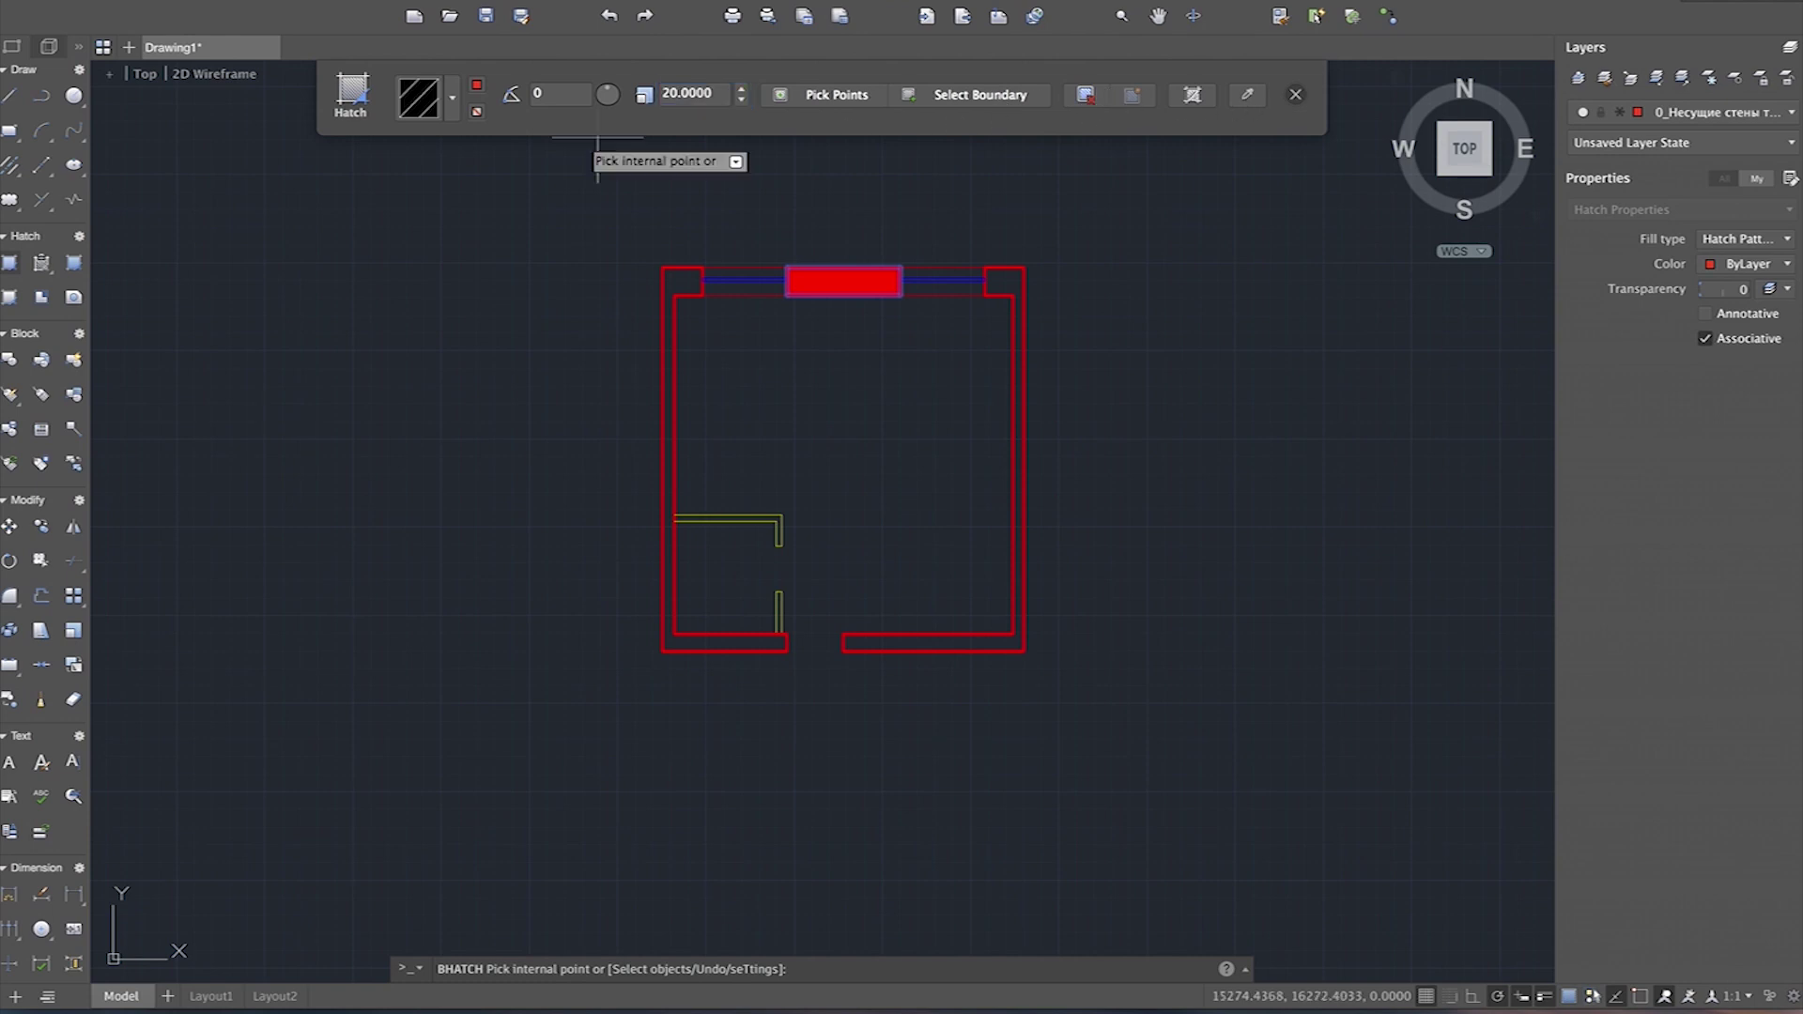
{"action": "left_click", "coordinate": [454, 103]}
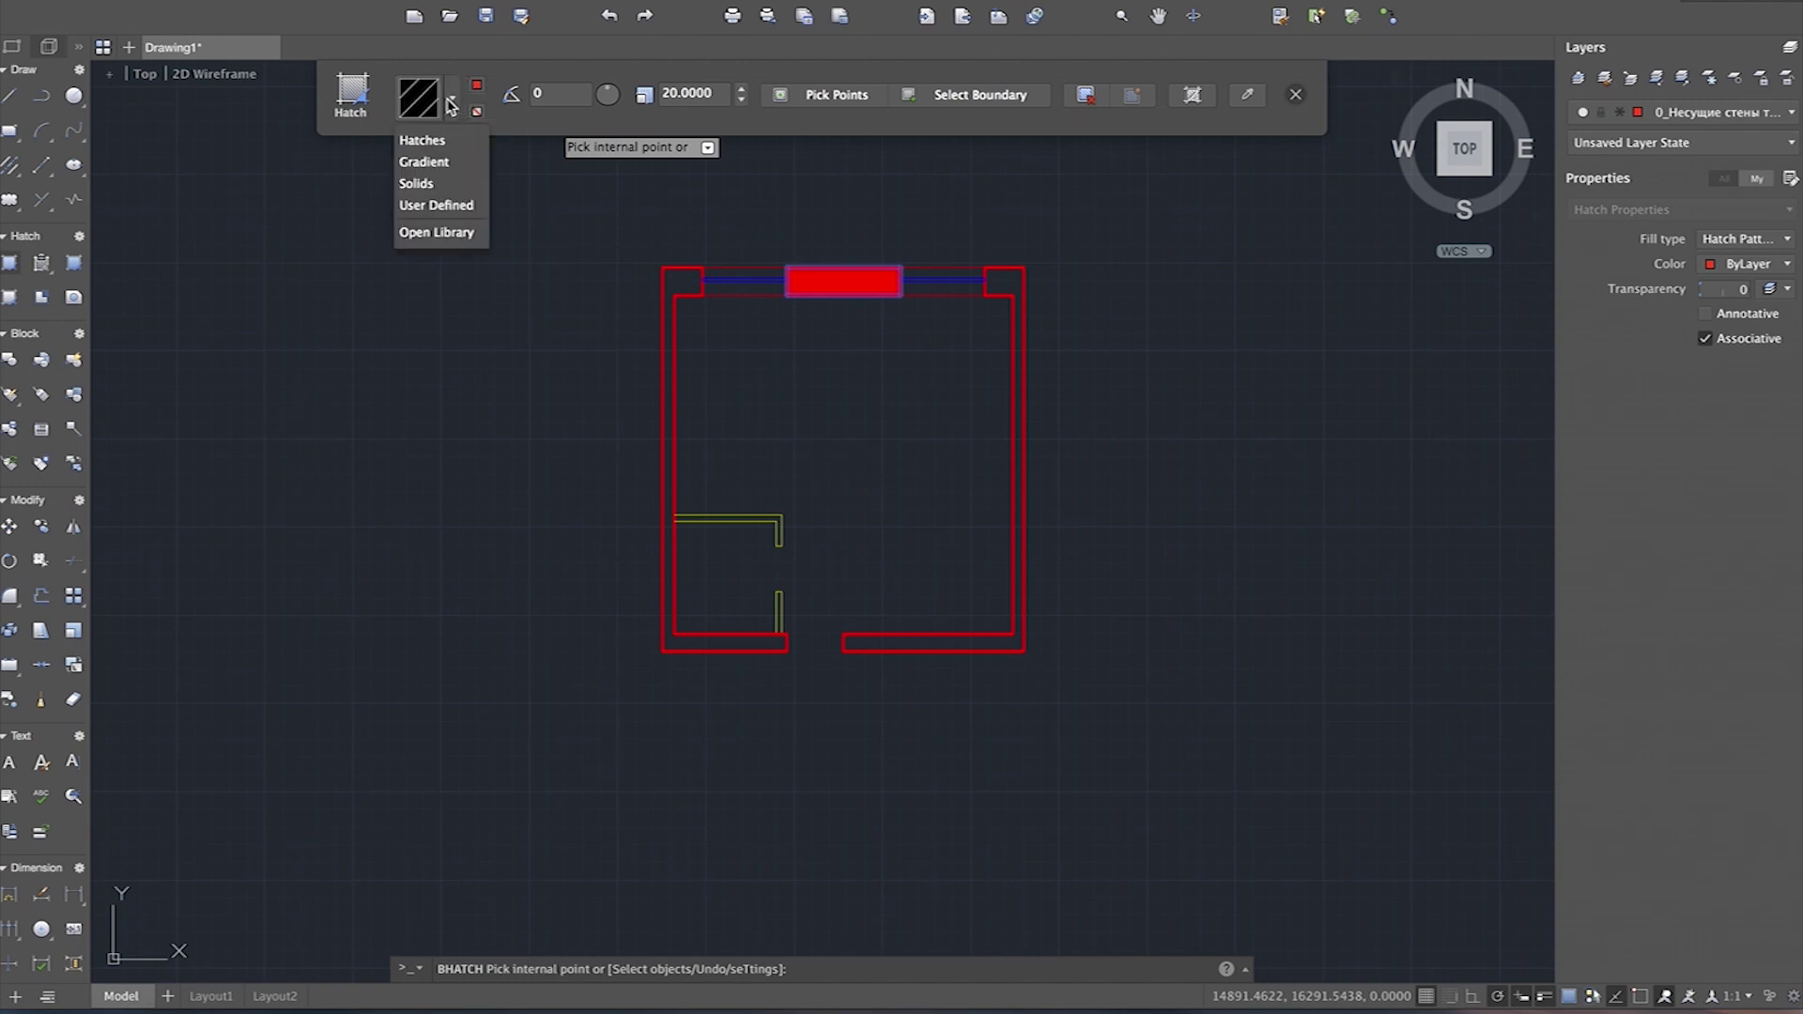
{"action": "left_click", "coordinate": [449, 99]}
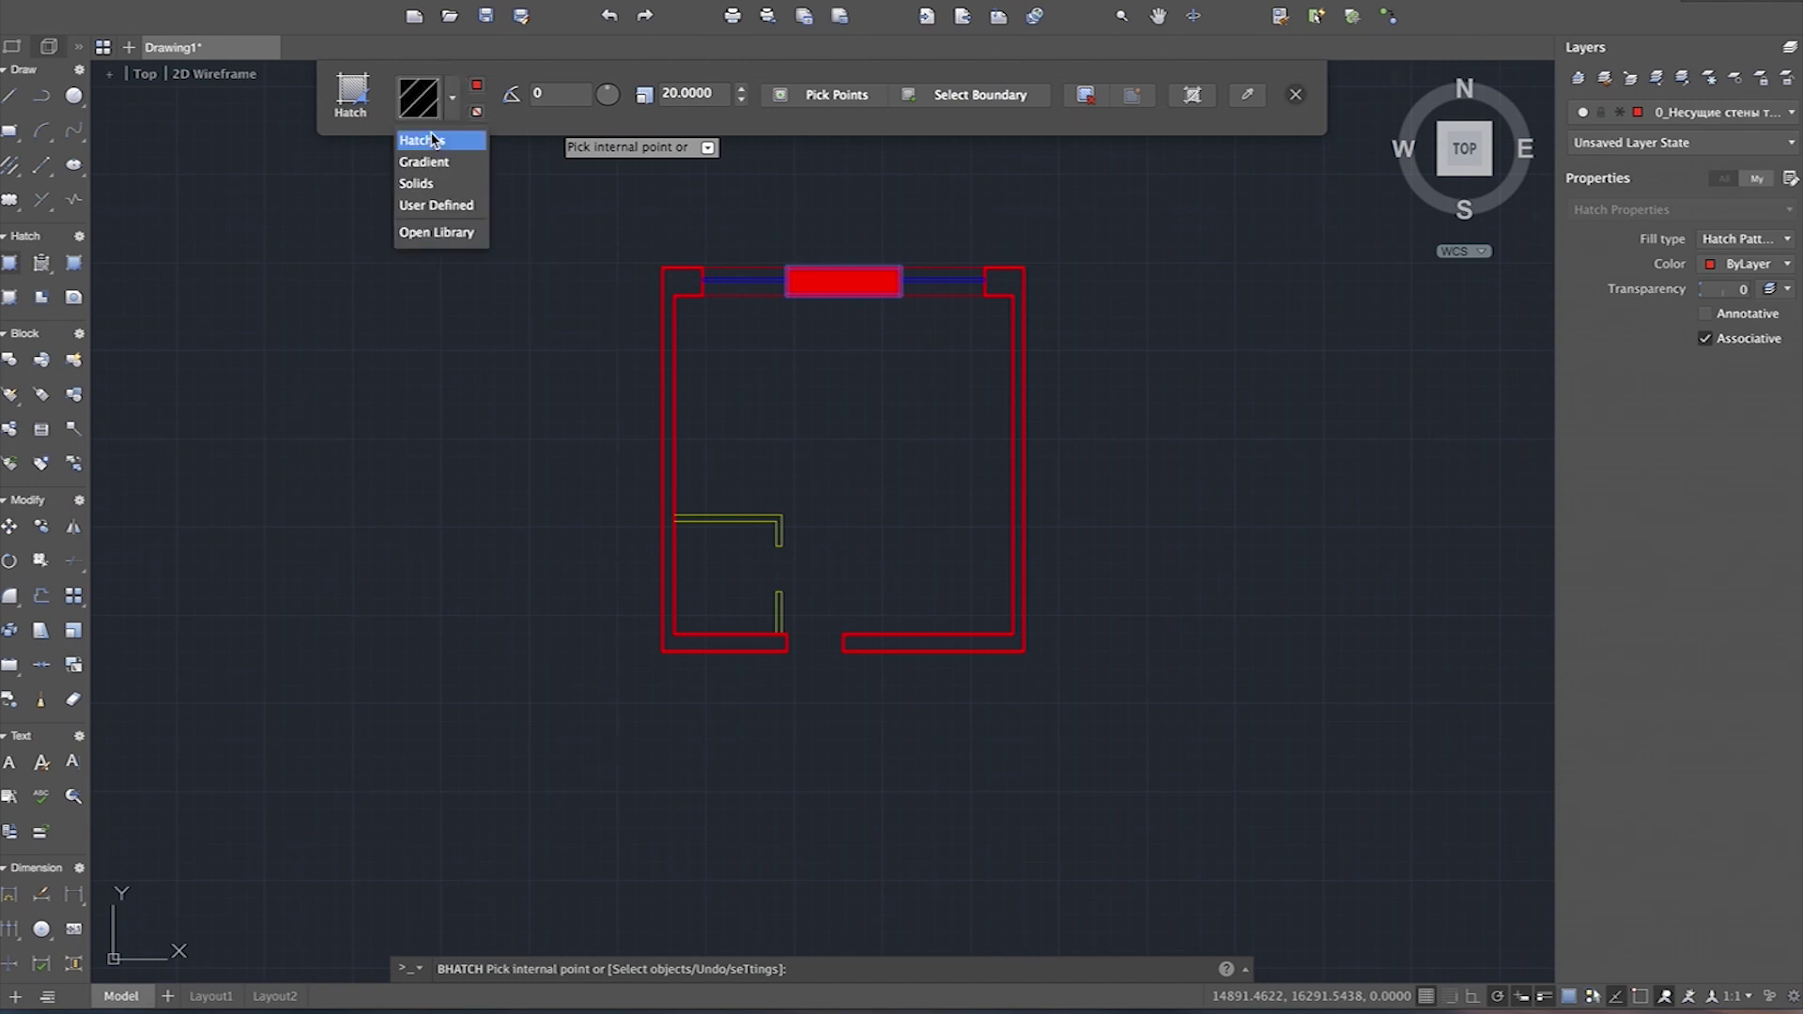
{"action": "left_click", "coordinate": [430, 134]}
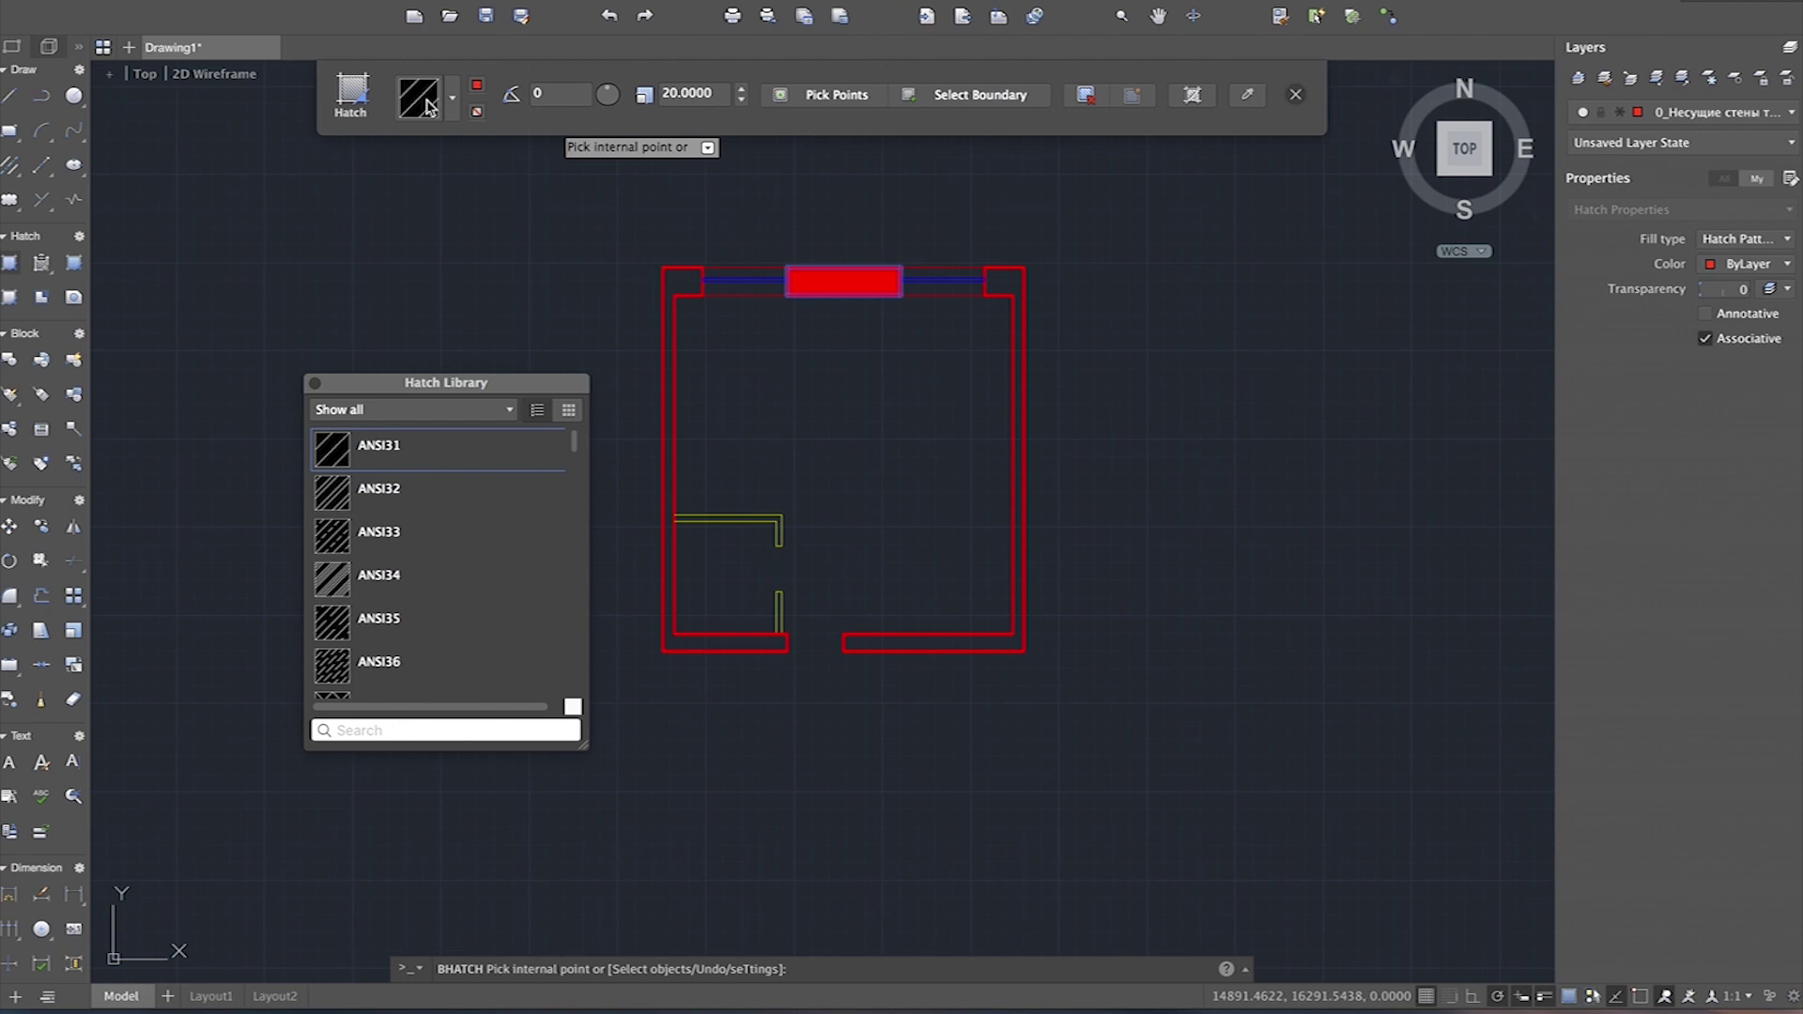
{"action": "left_click", "coordinate": [379, 494]}
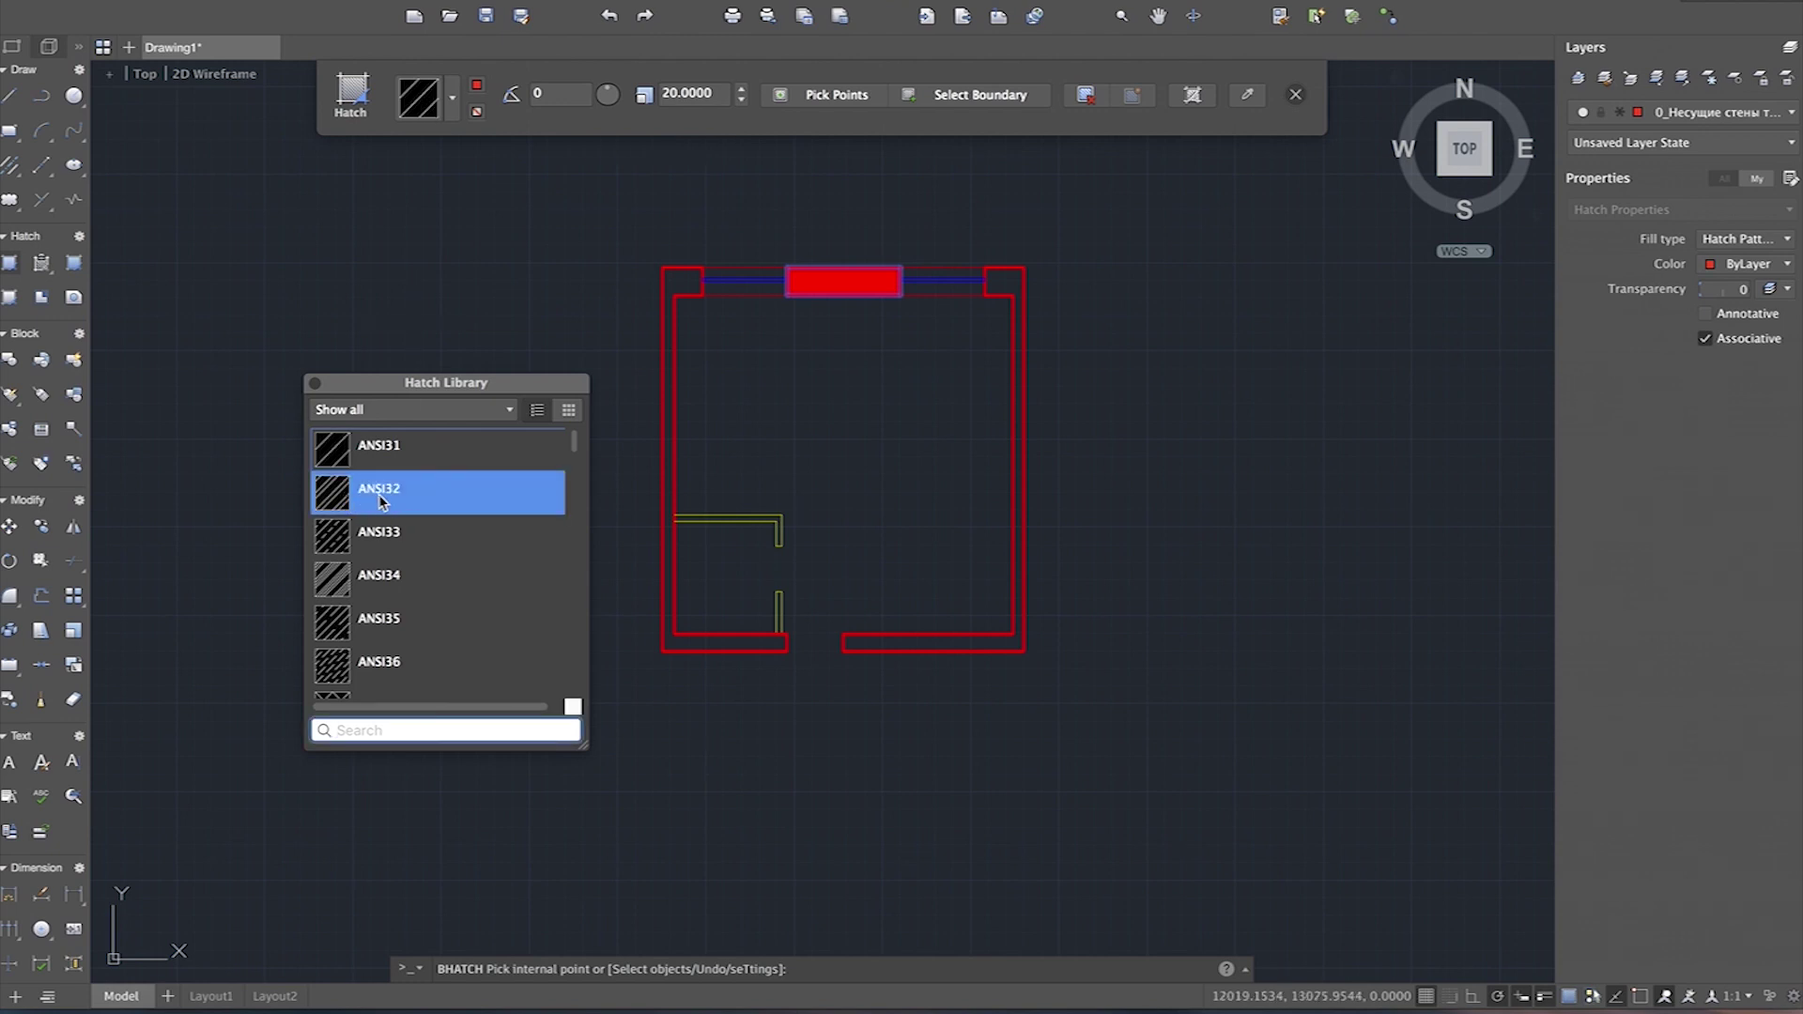
{"action": "left_click", "coordinate": [454, 100]}
{"action": "left_click", "coordinate": [547, 114]}
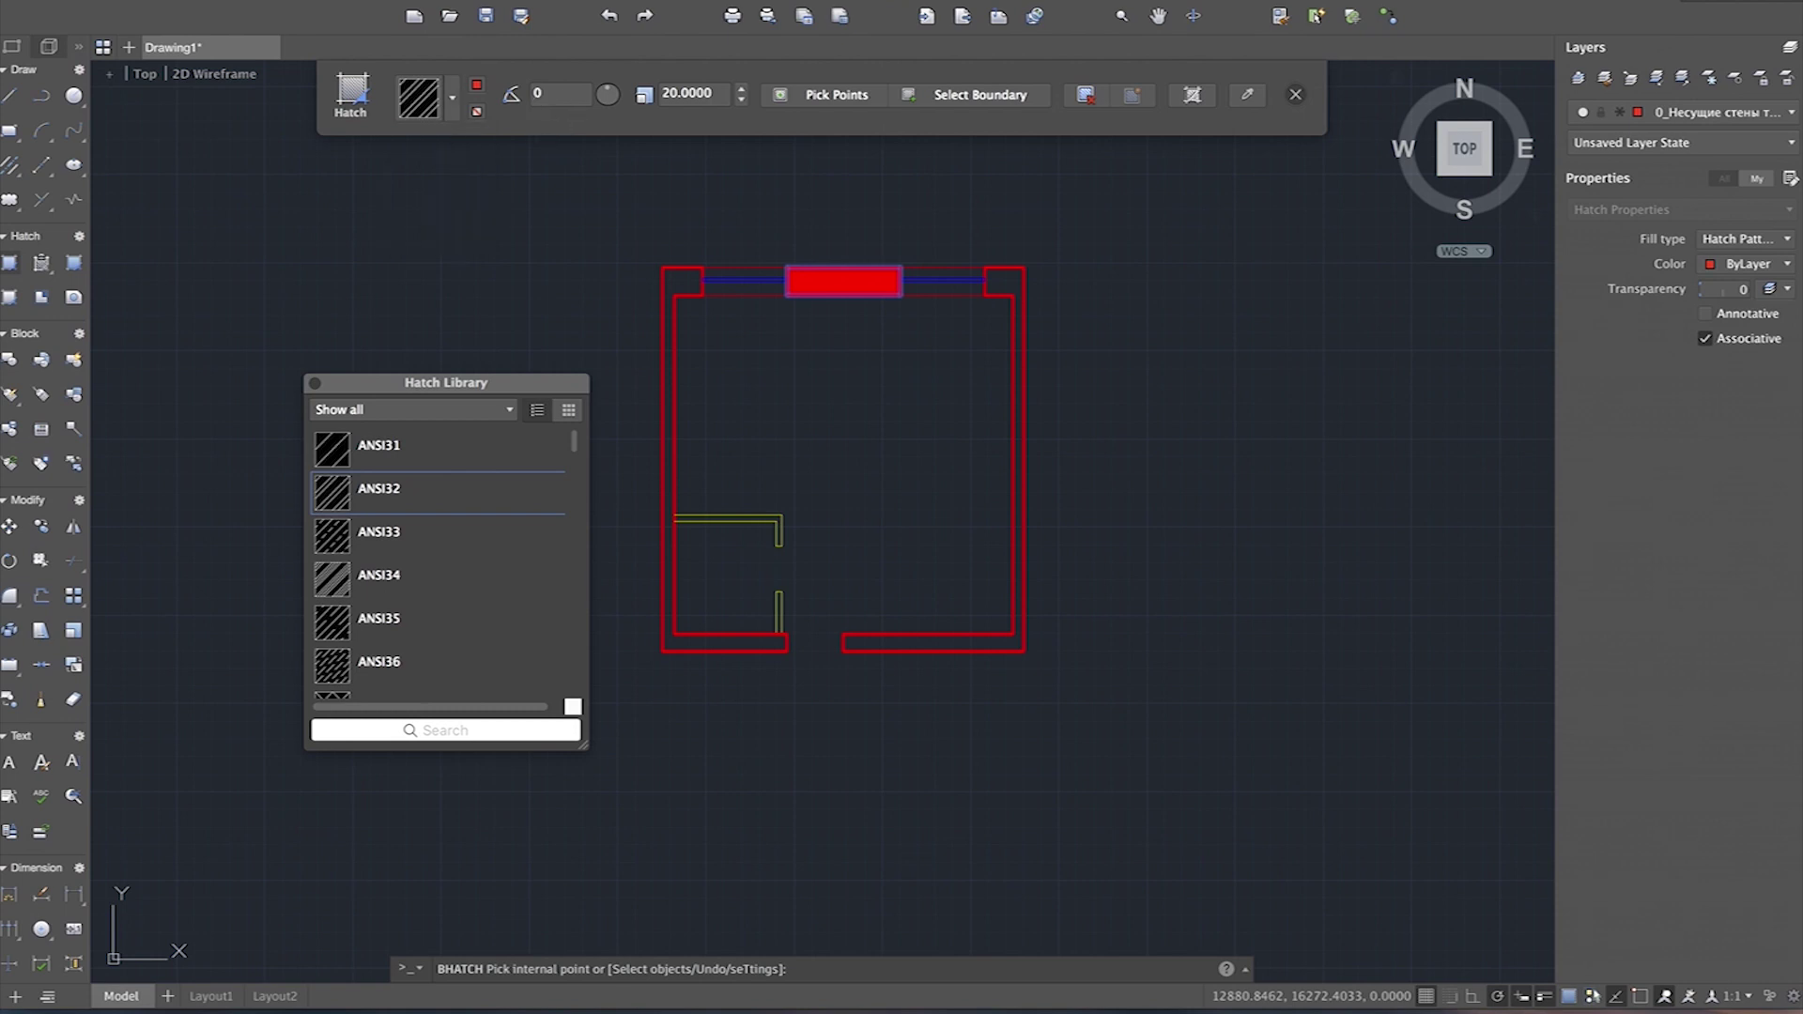
{"action": "left_click", "coordinate": [286, 399]}
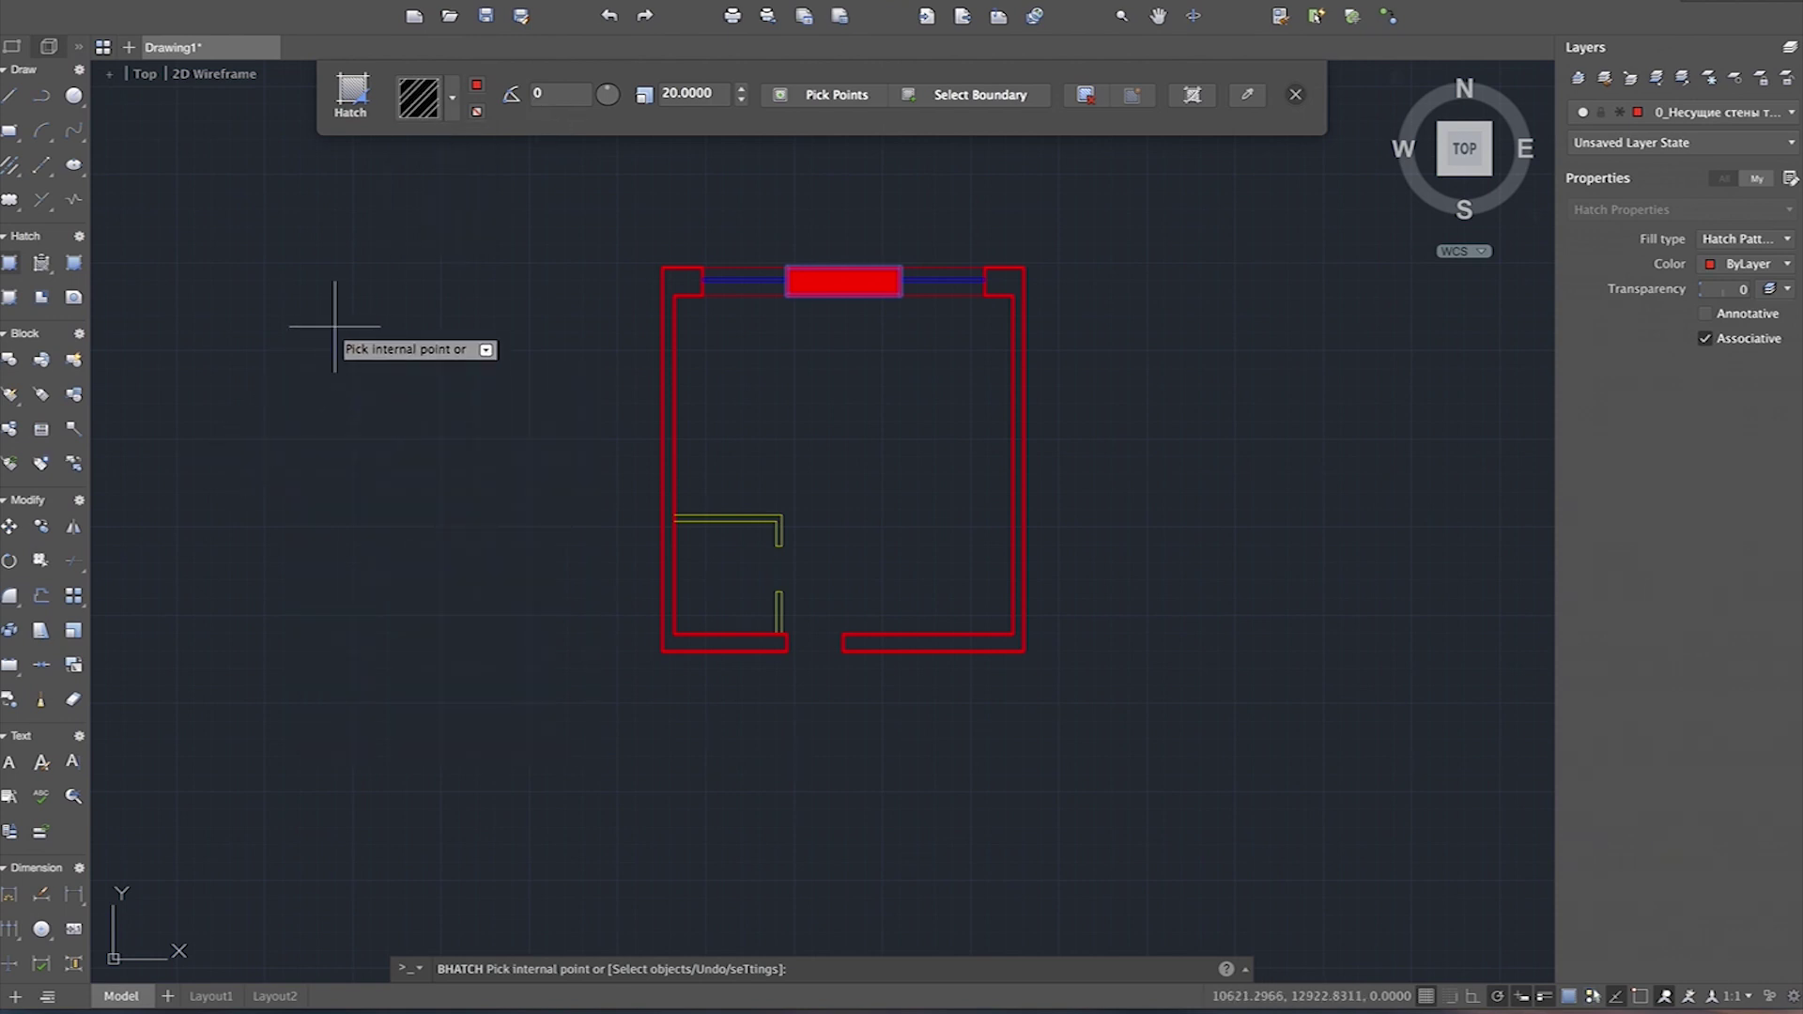
{"action": "key", "text": "Return"}
Step: Change the top wall hatch scale to 100
{"action": "scroll", "coordinate": [842, 272], "scroll_direction": "up", "scroll_amount": 5}
{"action": "scroll", "coordinate": [793, 335], "scroll_direction": "up", "scroll_amount": 5}
{"action": "left_click", "coordinate": [794, 335]}
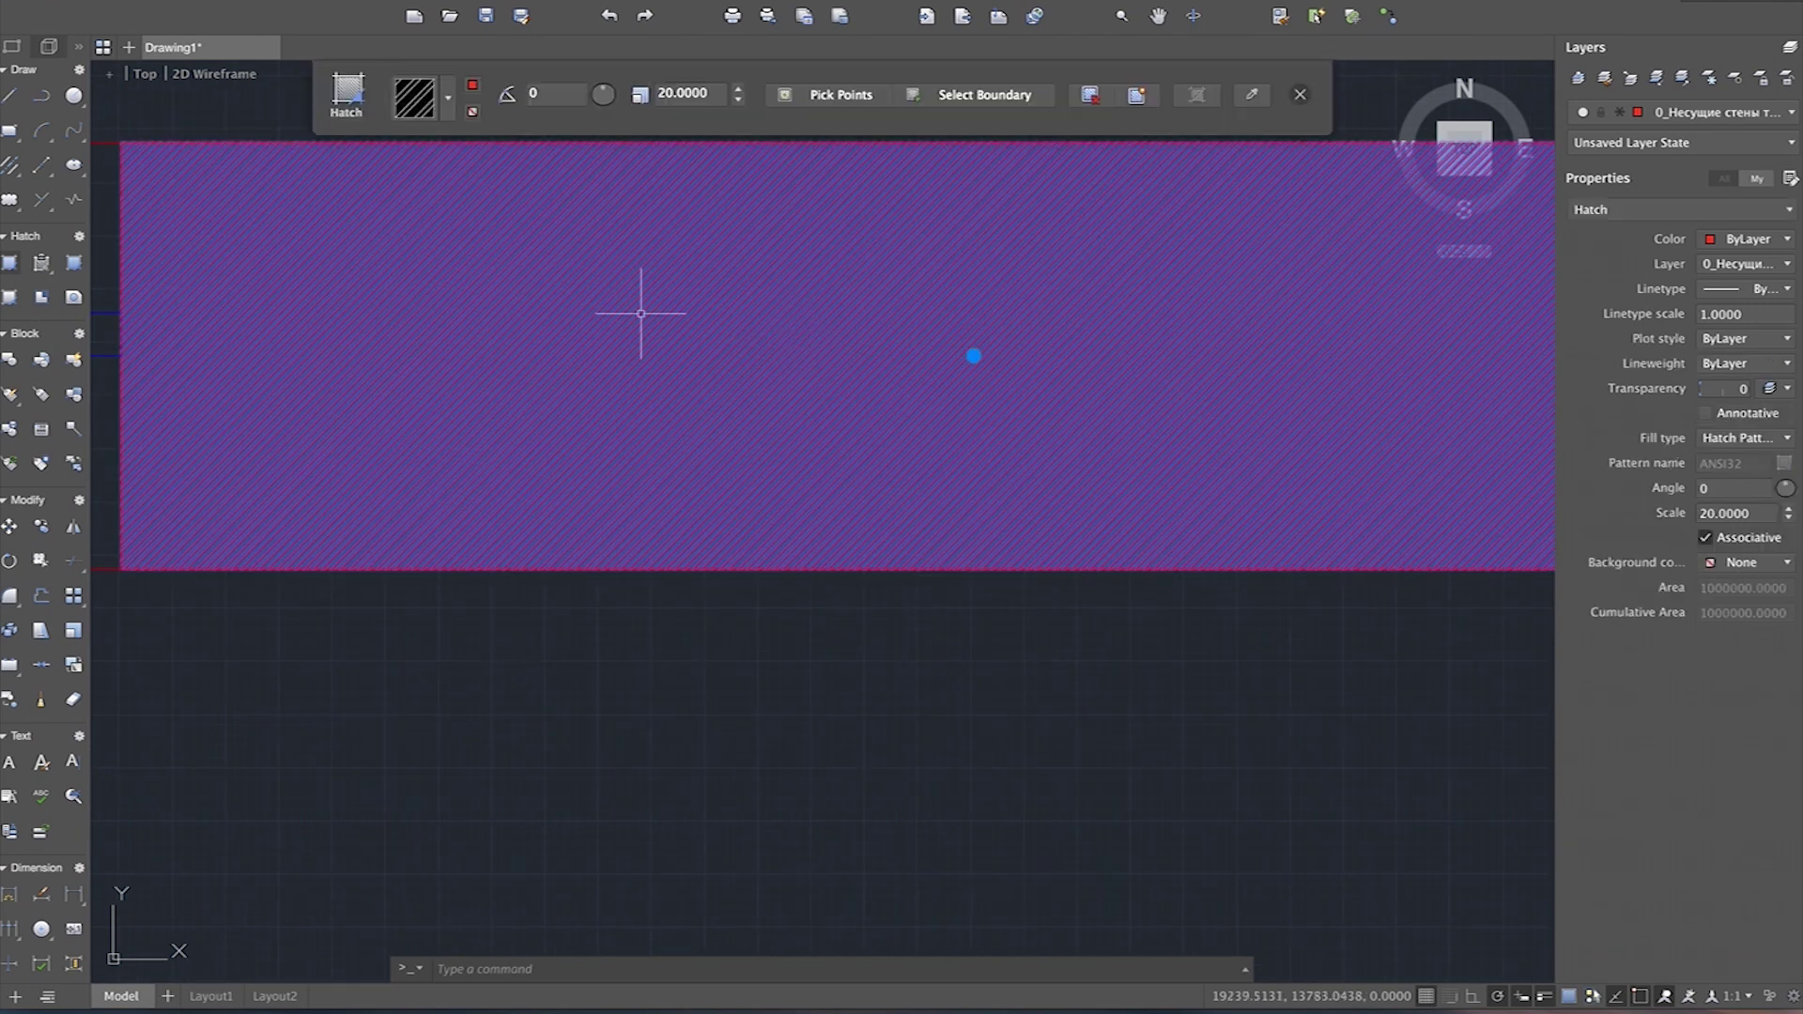
{"action": "scroll", "coordinate": [641, 313], "scroll_direction": "down", "scroll_amount": 6}
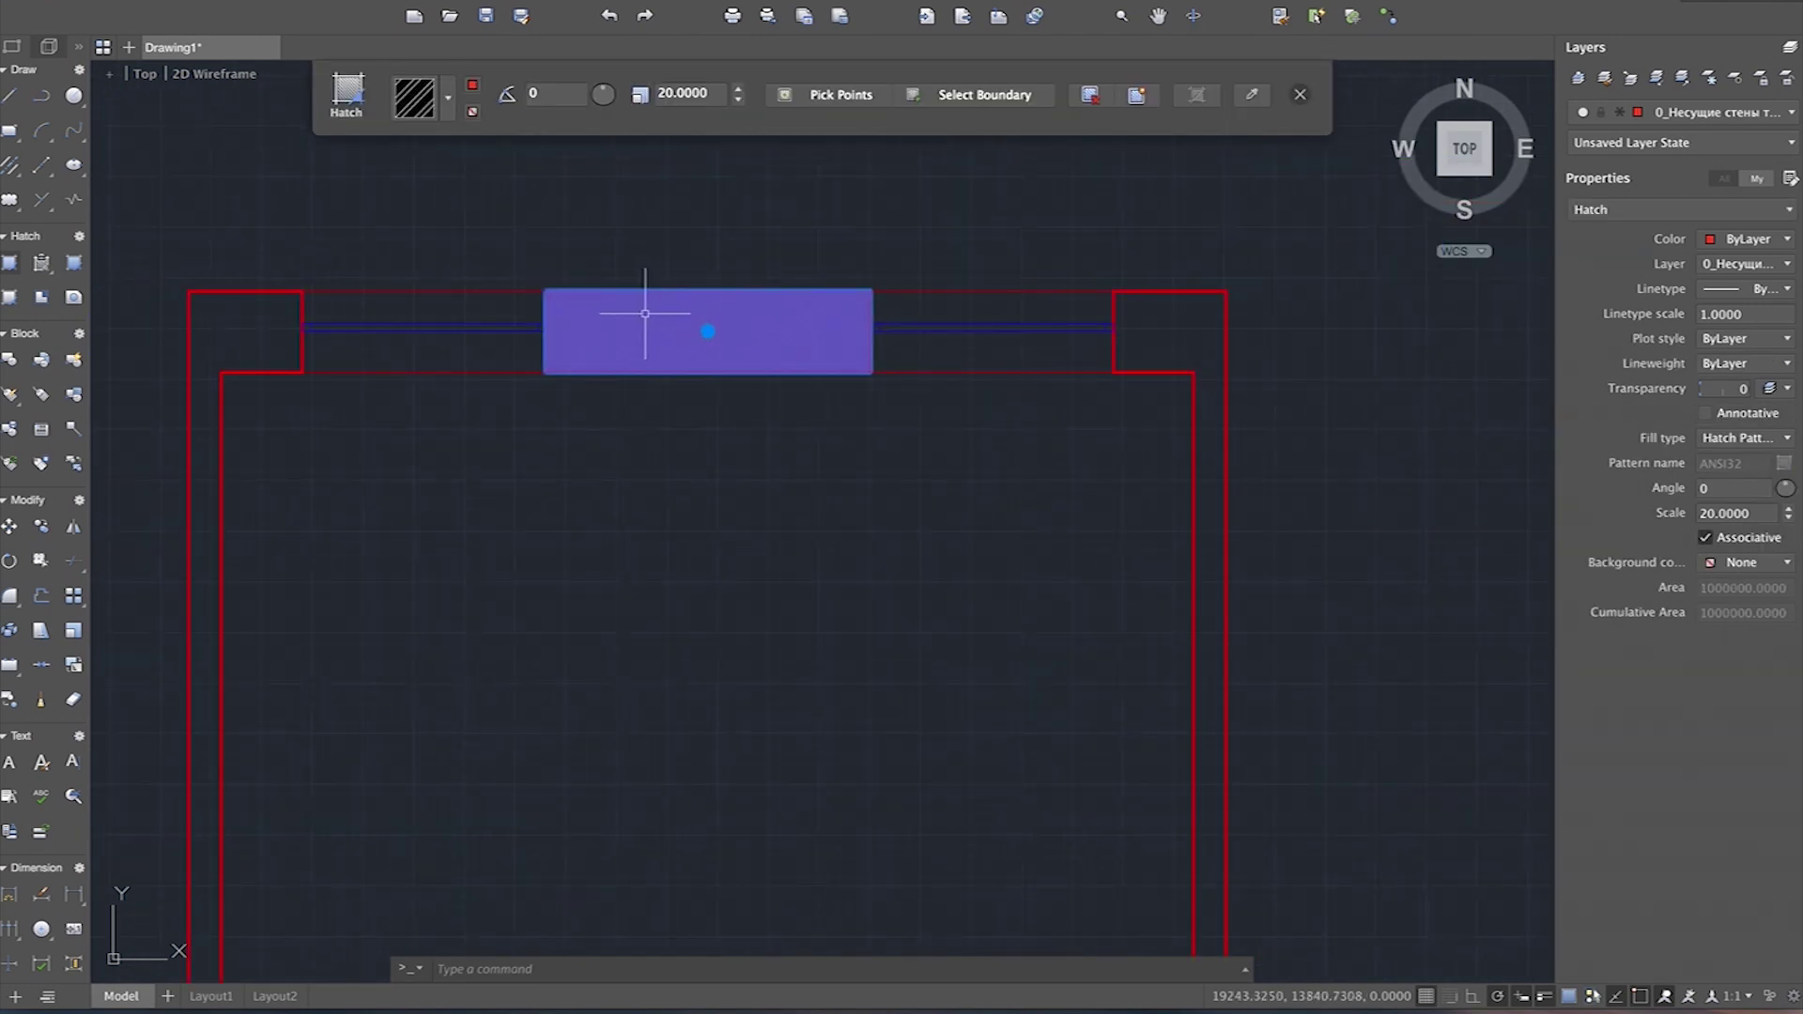
{"action": "left_click", "coordinate": [665, 95]}
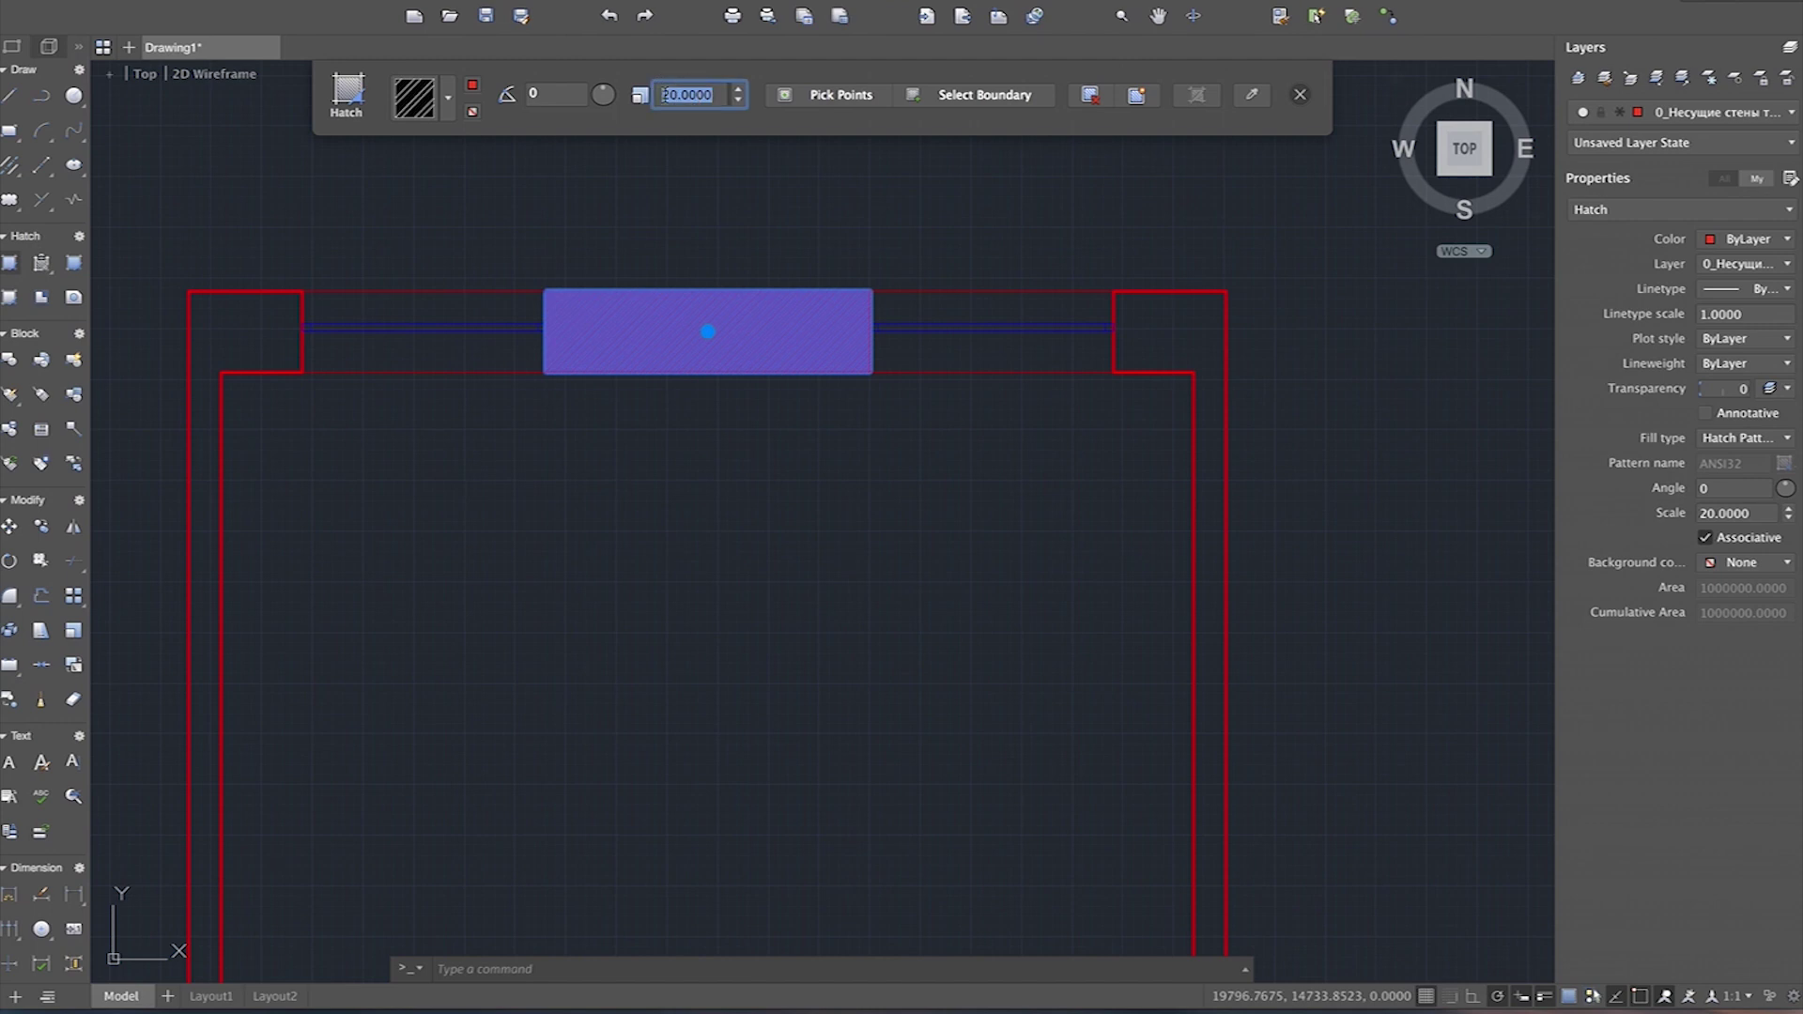
{"action": "key", "text": "Escape"}
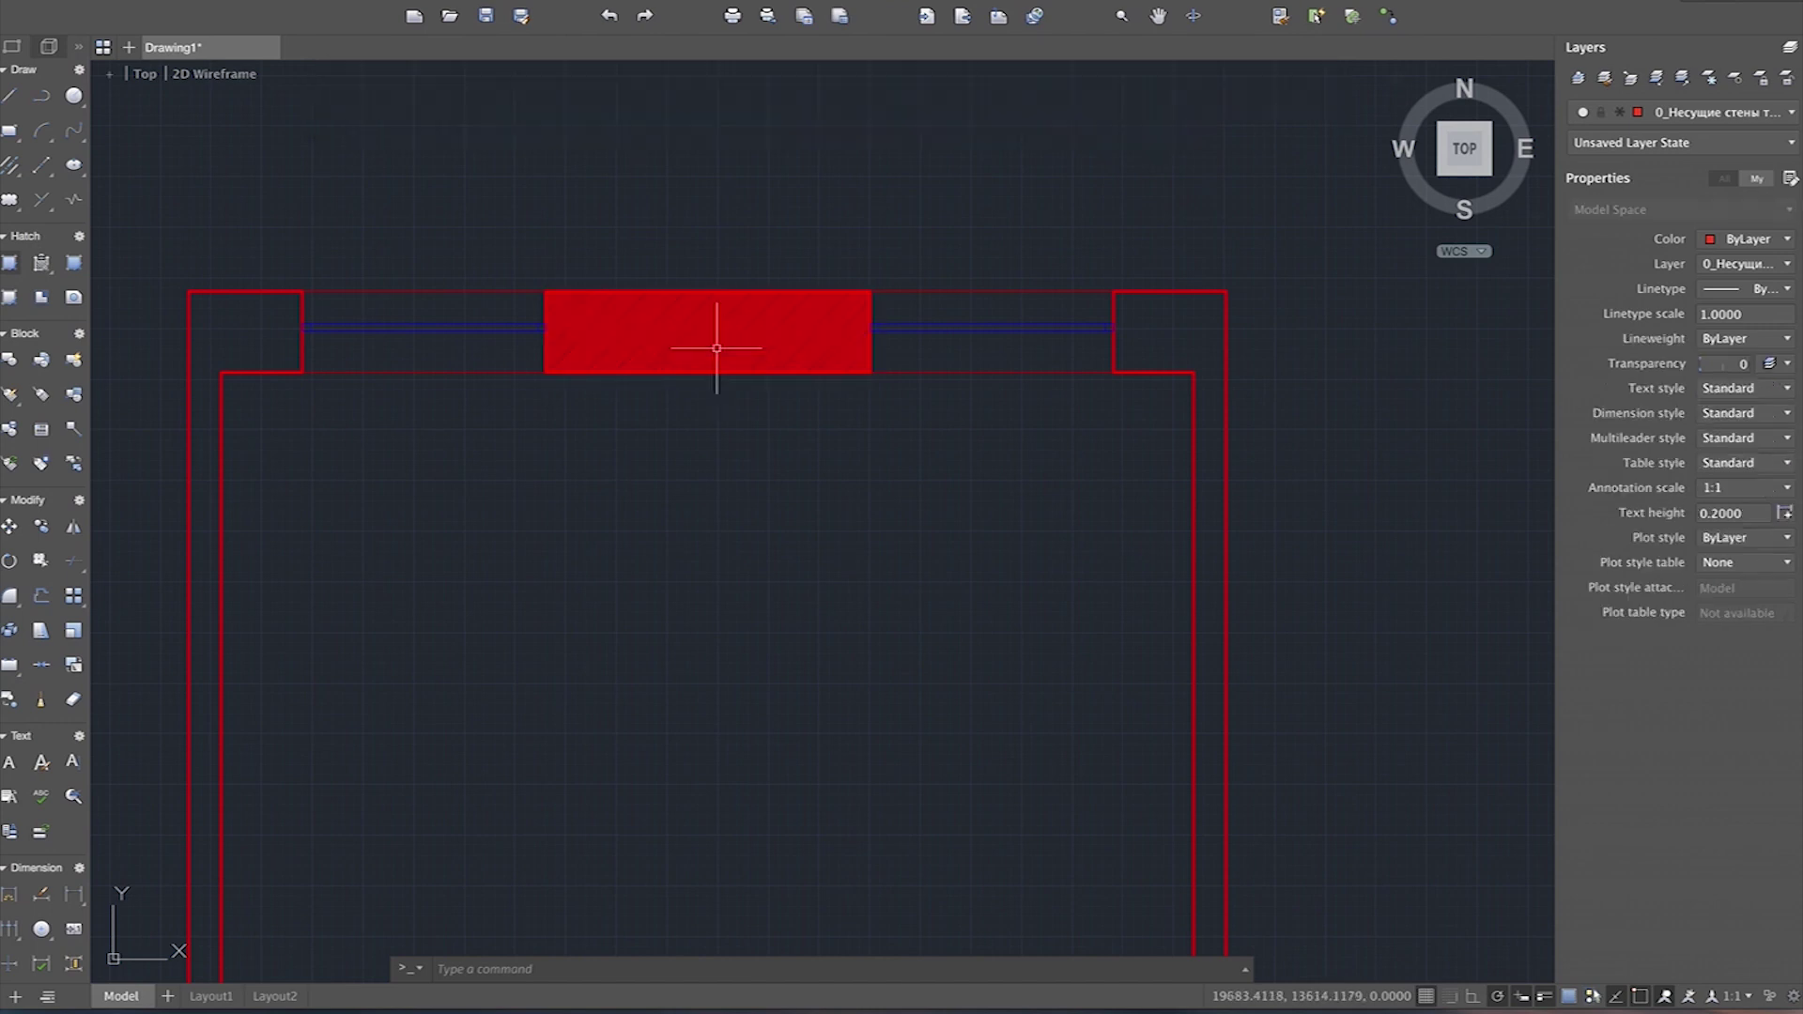
{"action": "left_click", "coordinate": [722, 337]}
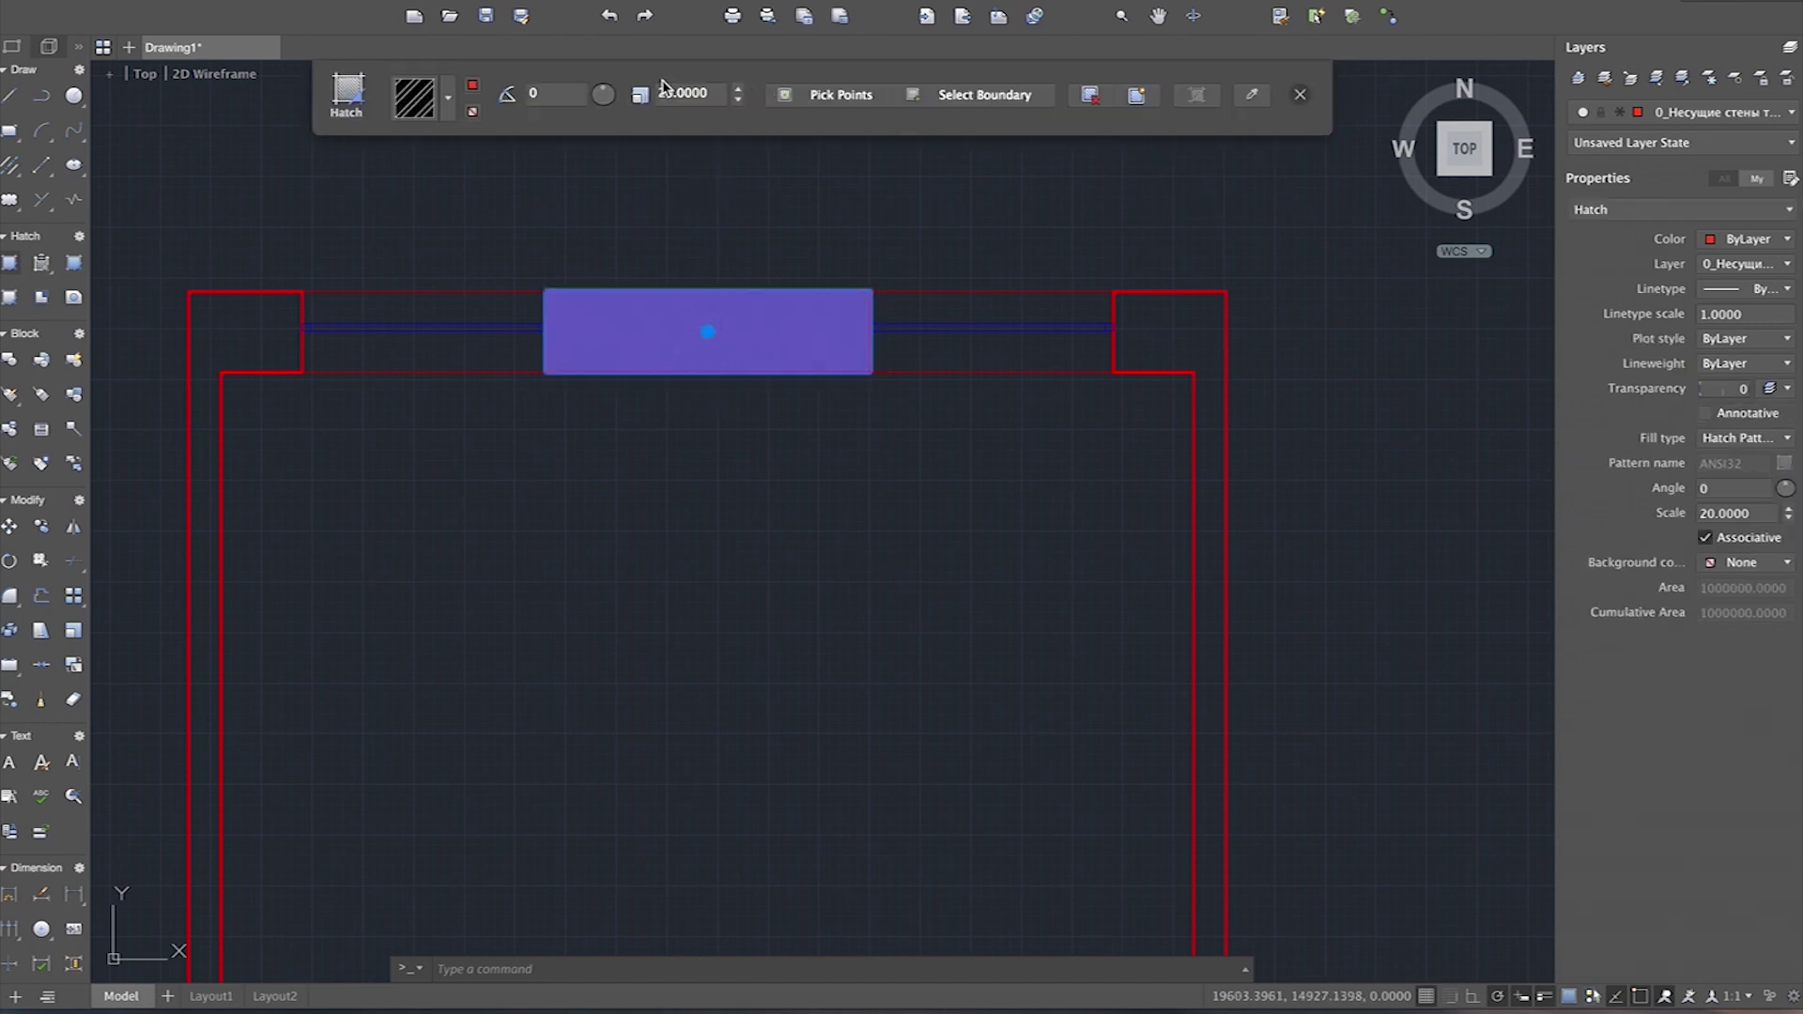
{"action": "double_click", "coordinate": [709, 94]}
{"action": "type", "text": "1"}
{"action": "key", "text": "Return"}
Step: Increase the top wall hatch scale to 200
{"action": "scroll", "coordinate": [634, 331], "scroll_direction": "up", "scroll_amount": 5}
{"action": "scroll", "coordinate": [633, 331], "scroll_direction": "down", "scroll_amount": 1}
{"action": "scroll", "coordinate": [633, 330], "scroll_direction": "down", "scroll_amount": 2}
{"action": "left_click", "coordinate": [714, 95]}
{"action": "type", "text": "2"}
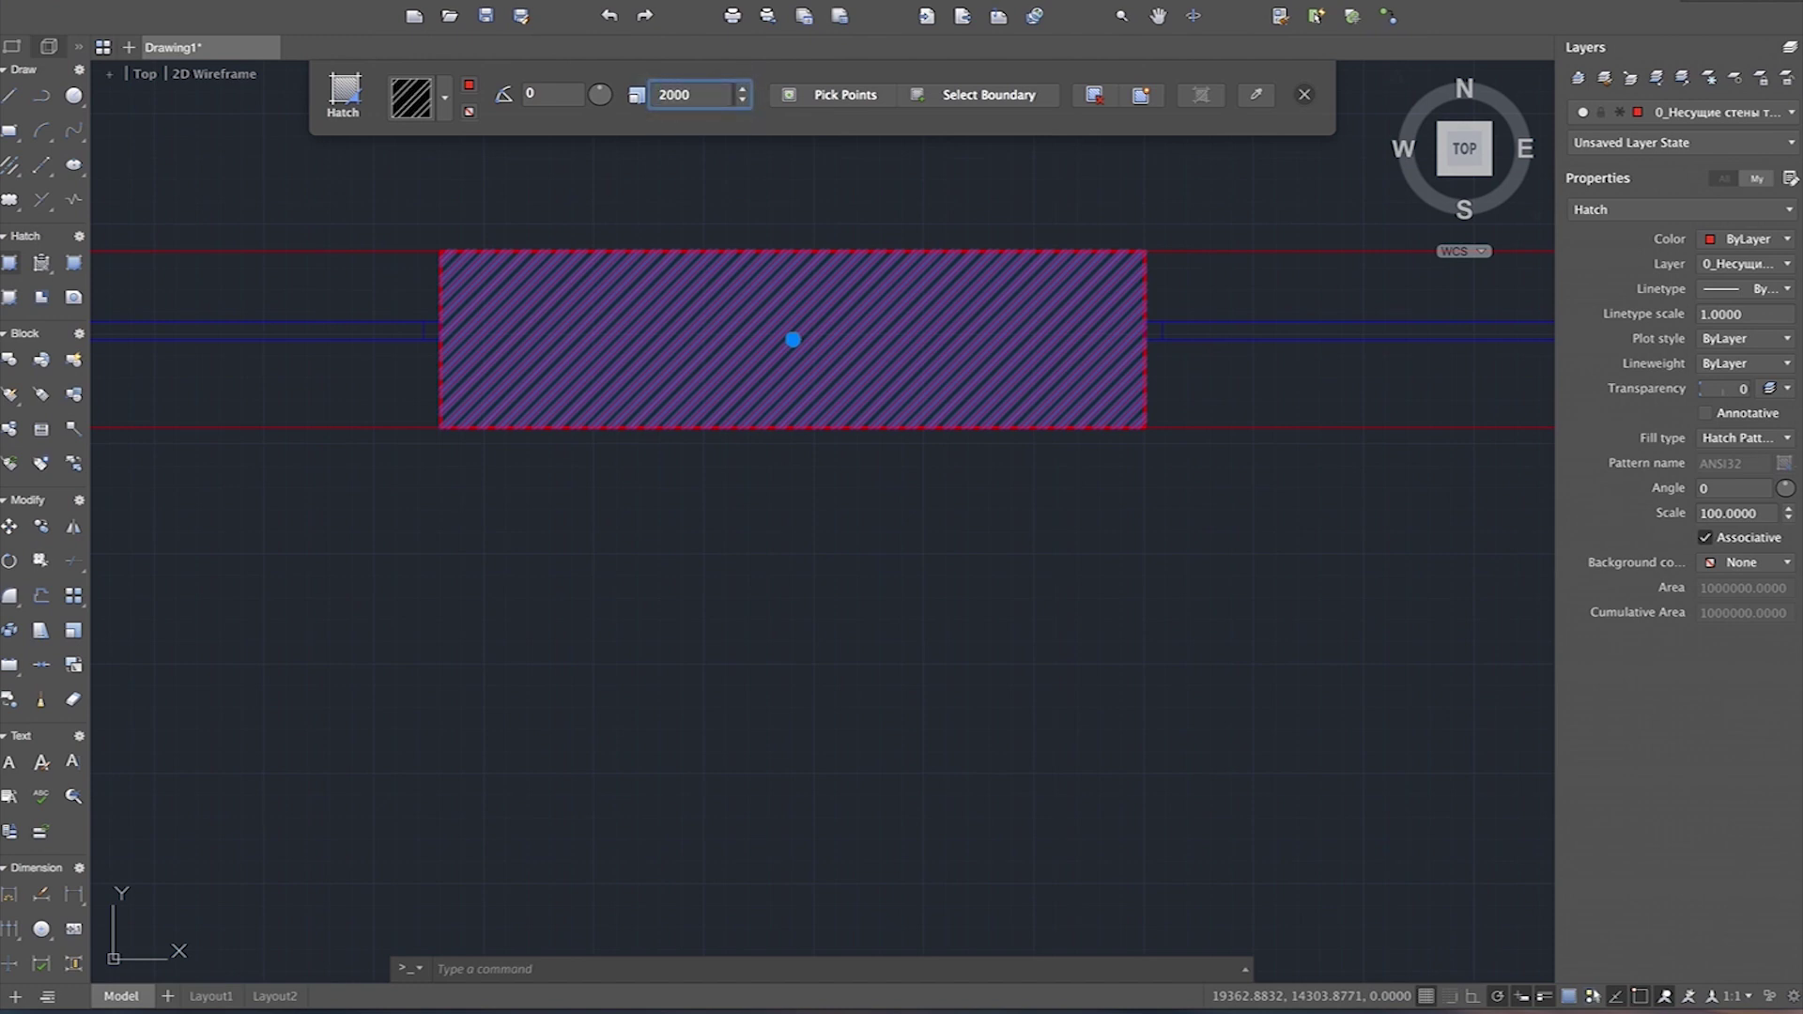
{"action": "key", "text": "Return"}
{"action": "scroll", "coordinate": [560, 404], "scroll_direction": "down", "scroll_amount": 1}
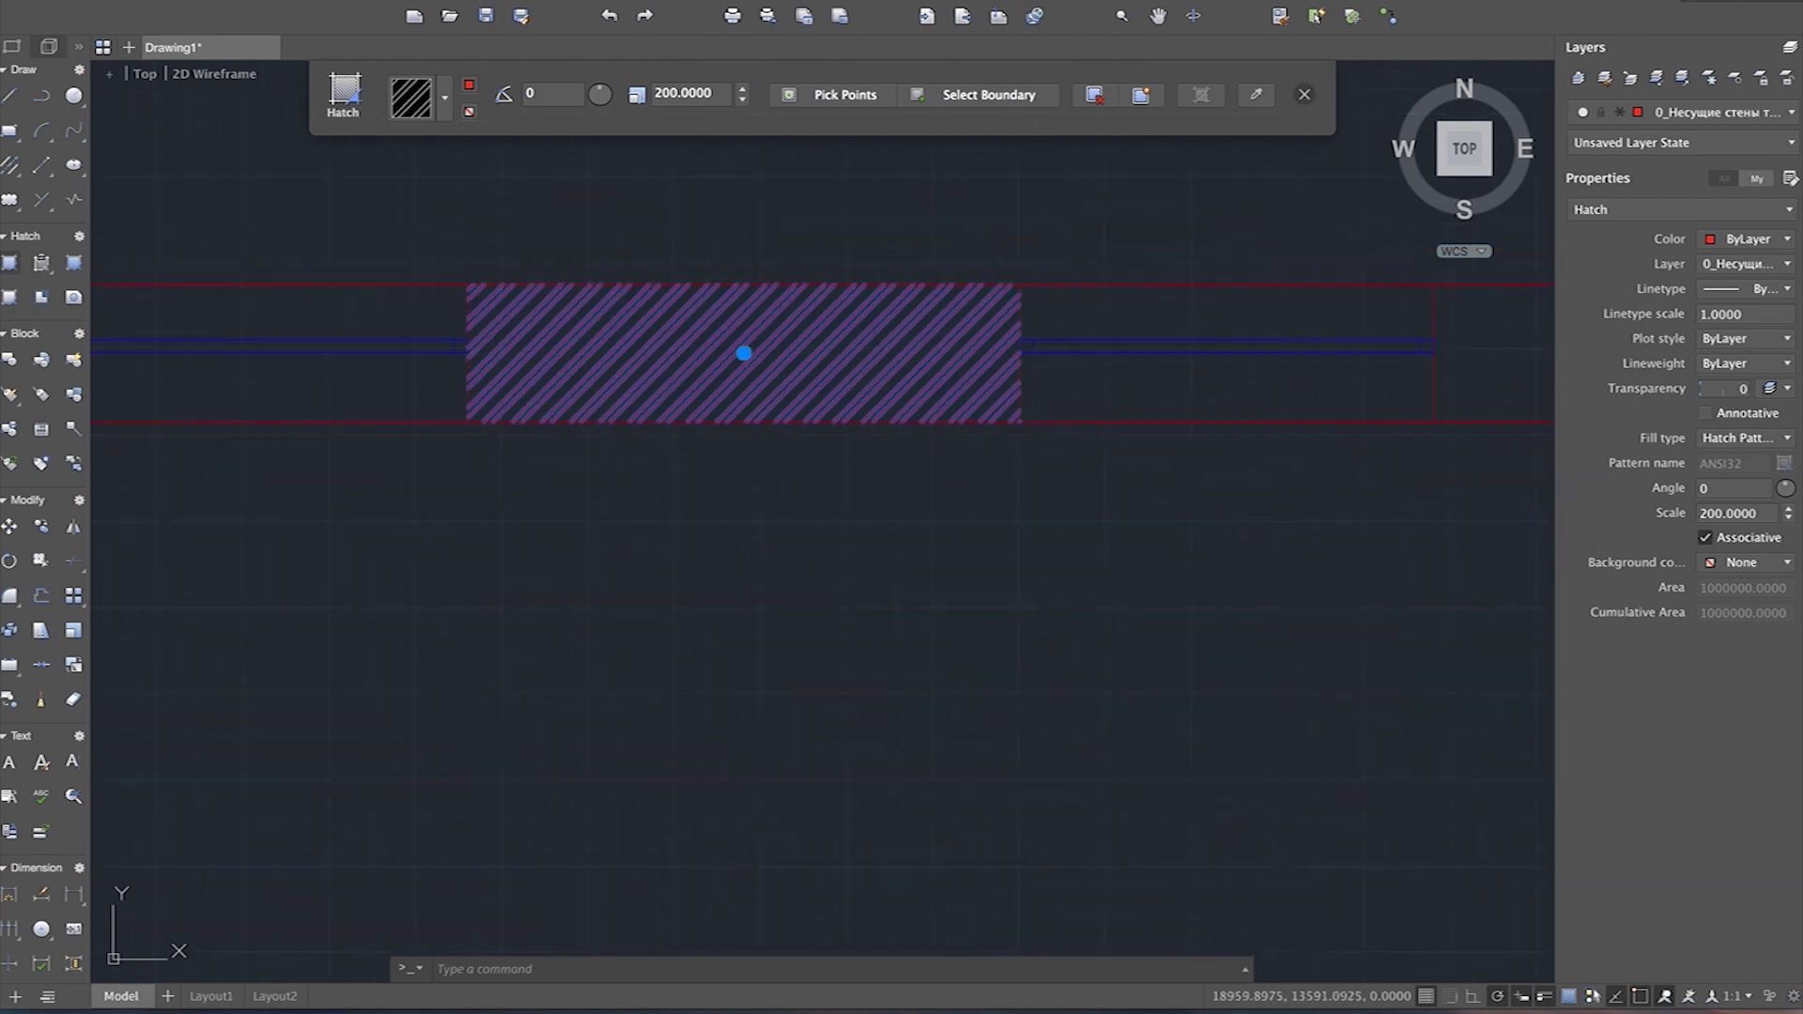
{"action": "scroll", "coordinate": [561, 390], "scroll_direction": "down", "scroll_amount": 2}
{"action": "key", "text": "Return"}
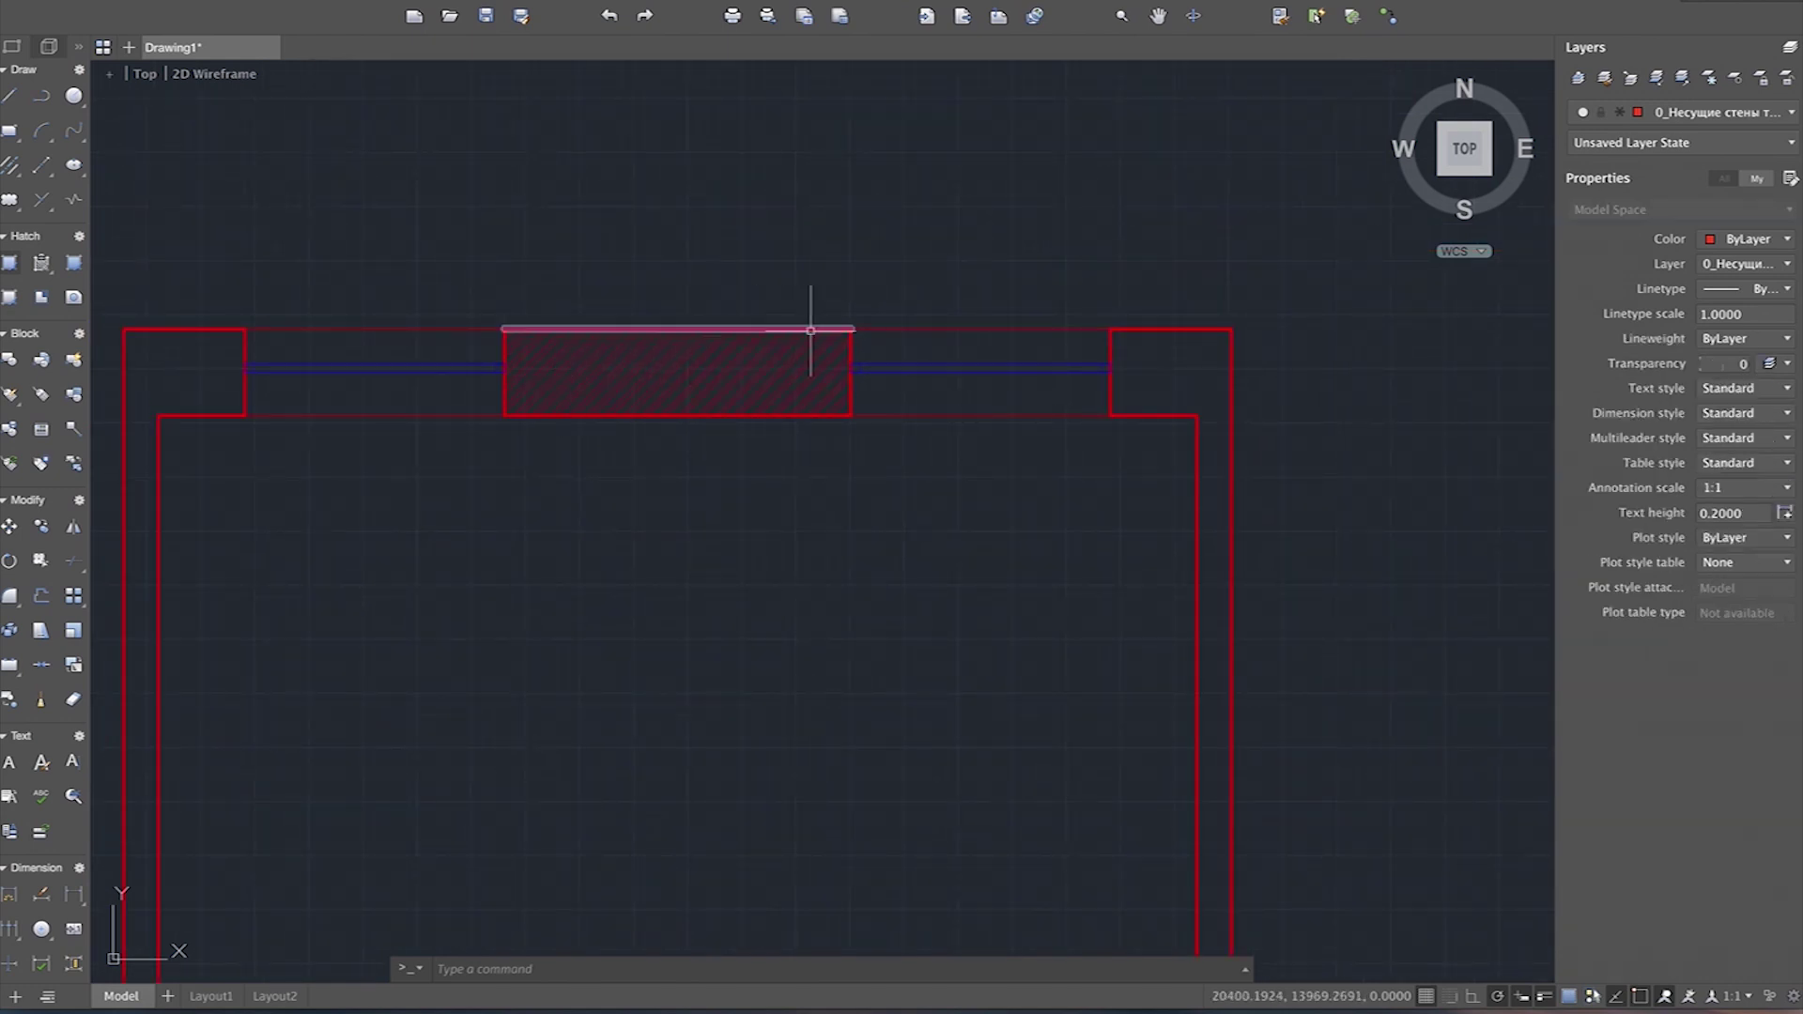
Step: Set the top wall hatch scale to its final value of 250
{"action": "left_click", "coordinate": [668, 374]}
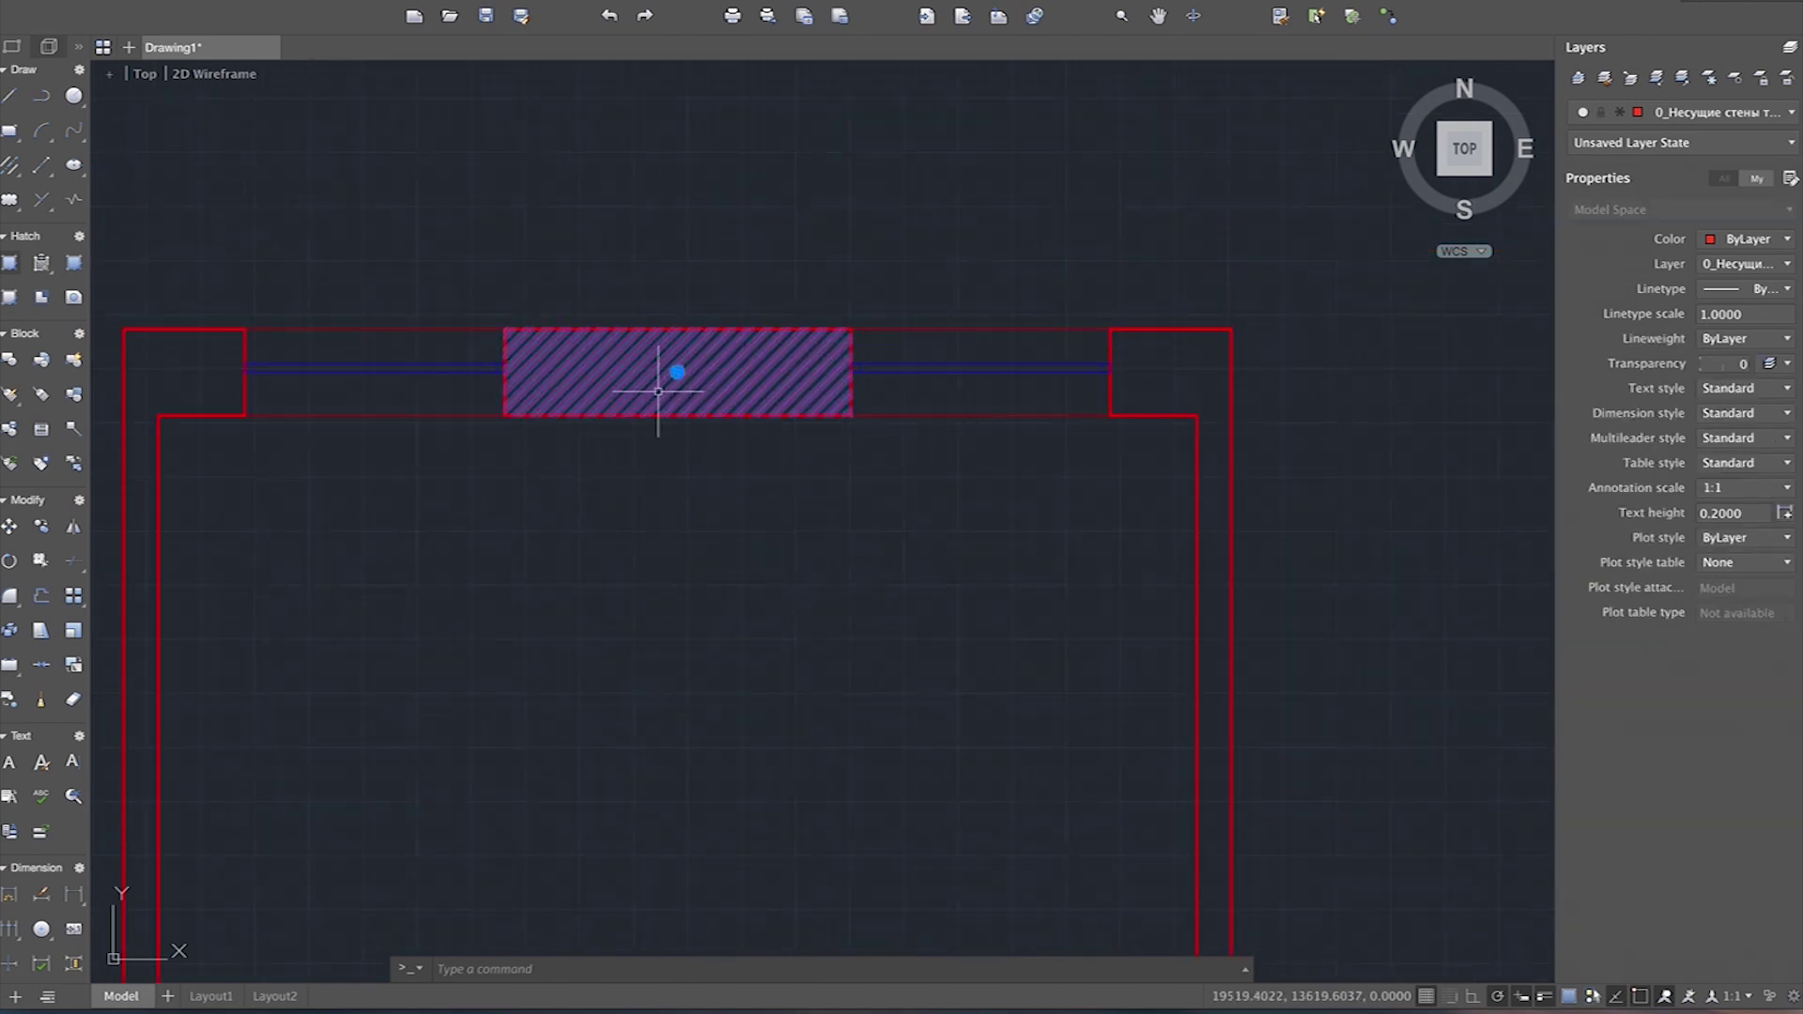
{"action": "left_click", "coordinate": [711, 96]}
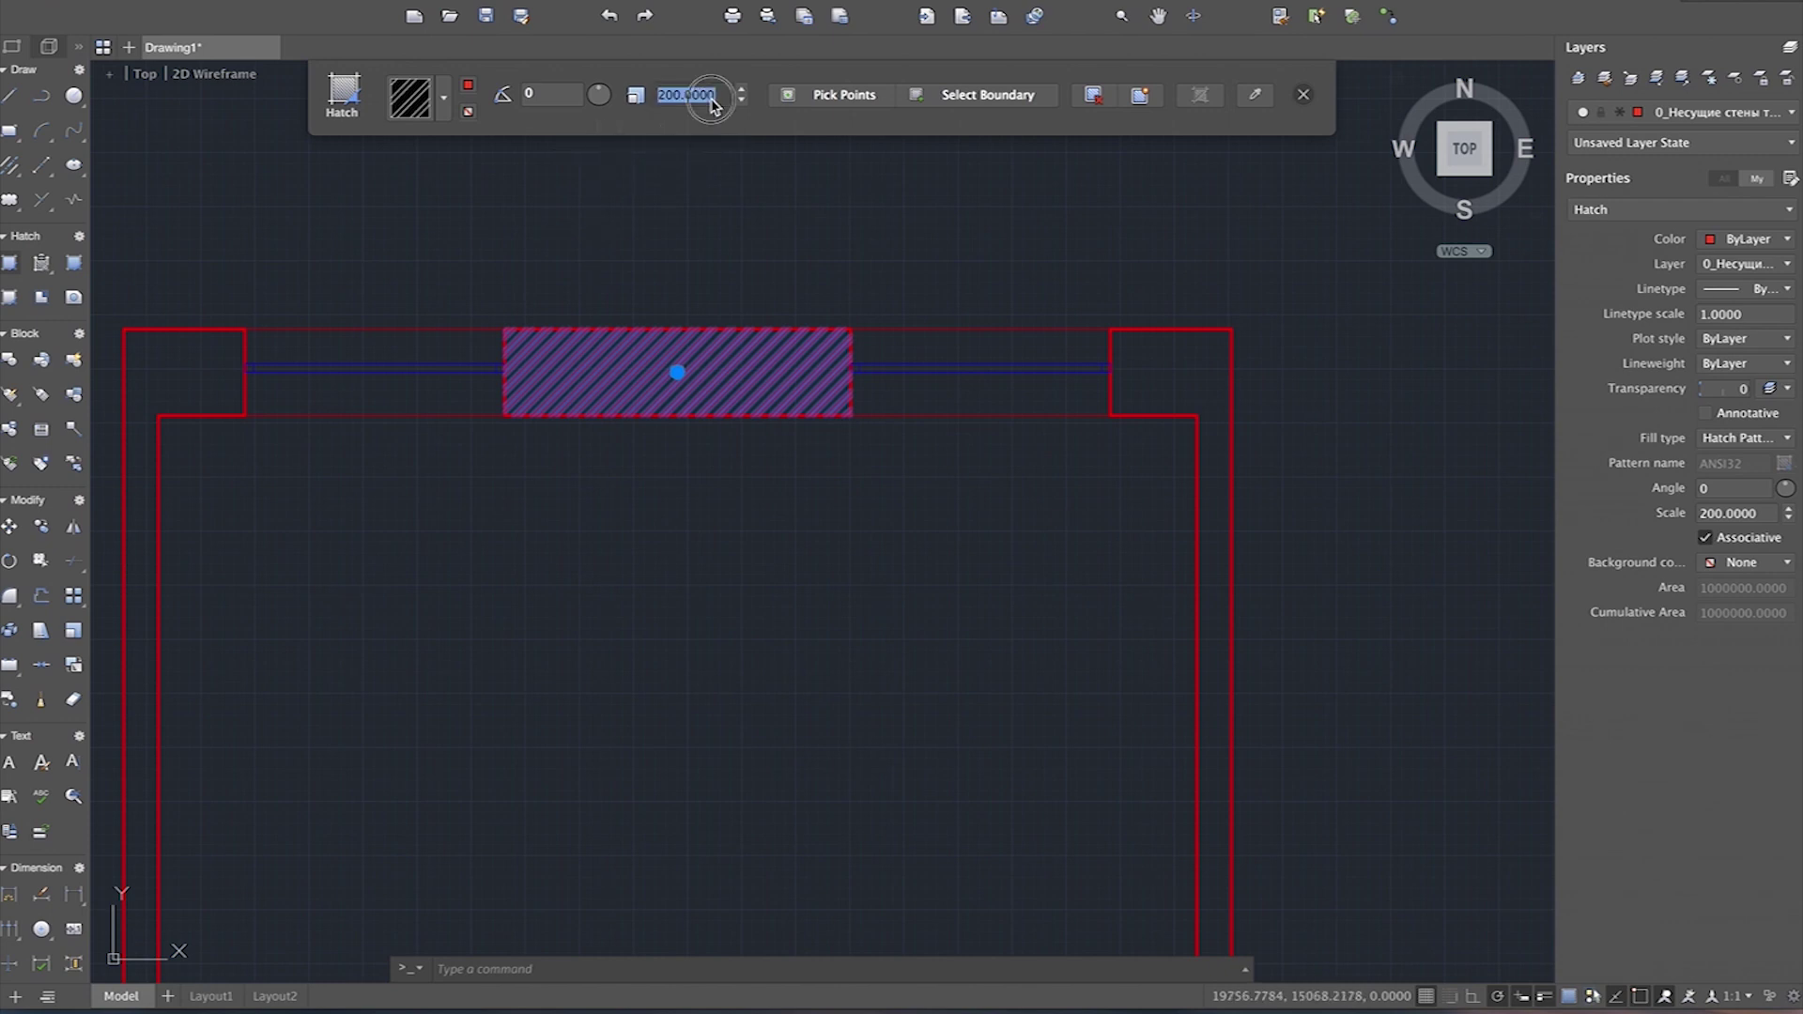
{"action": "type", "text": "250"}
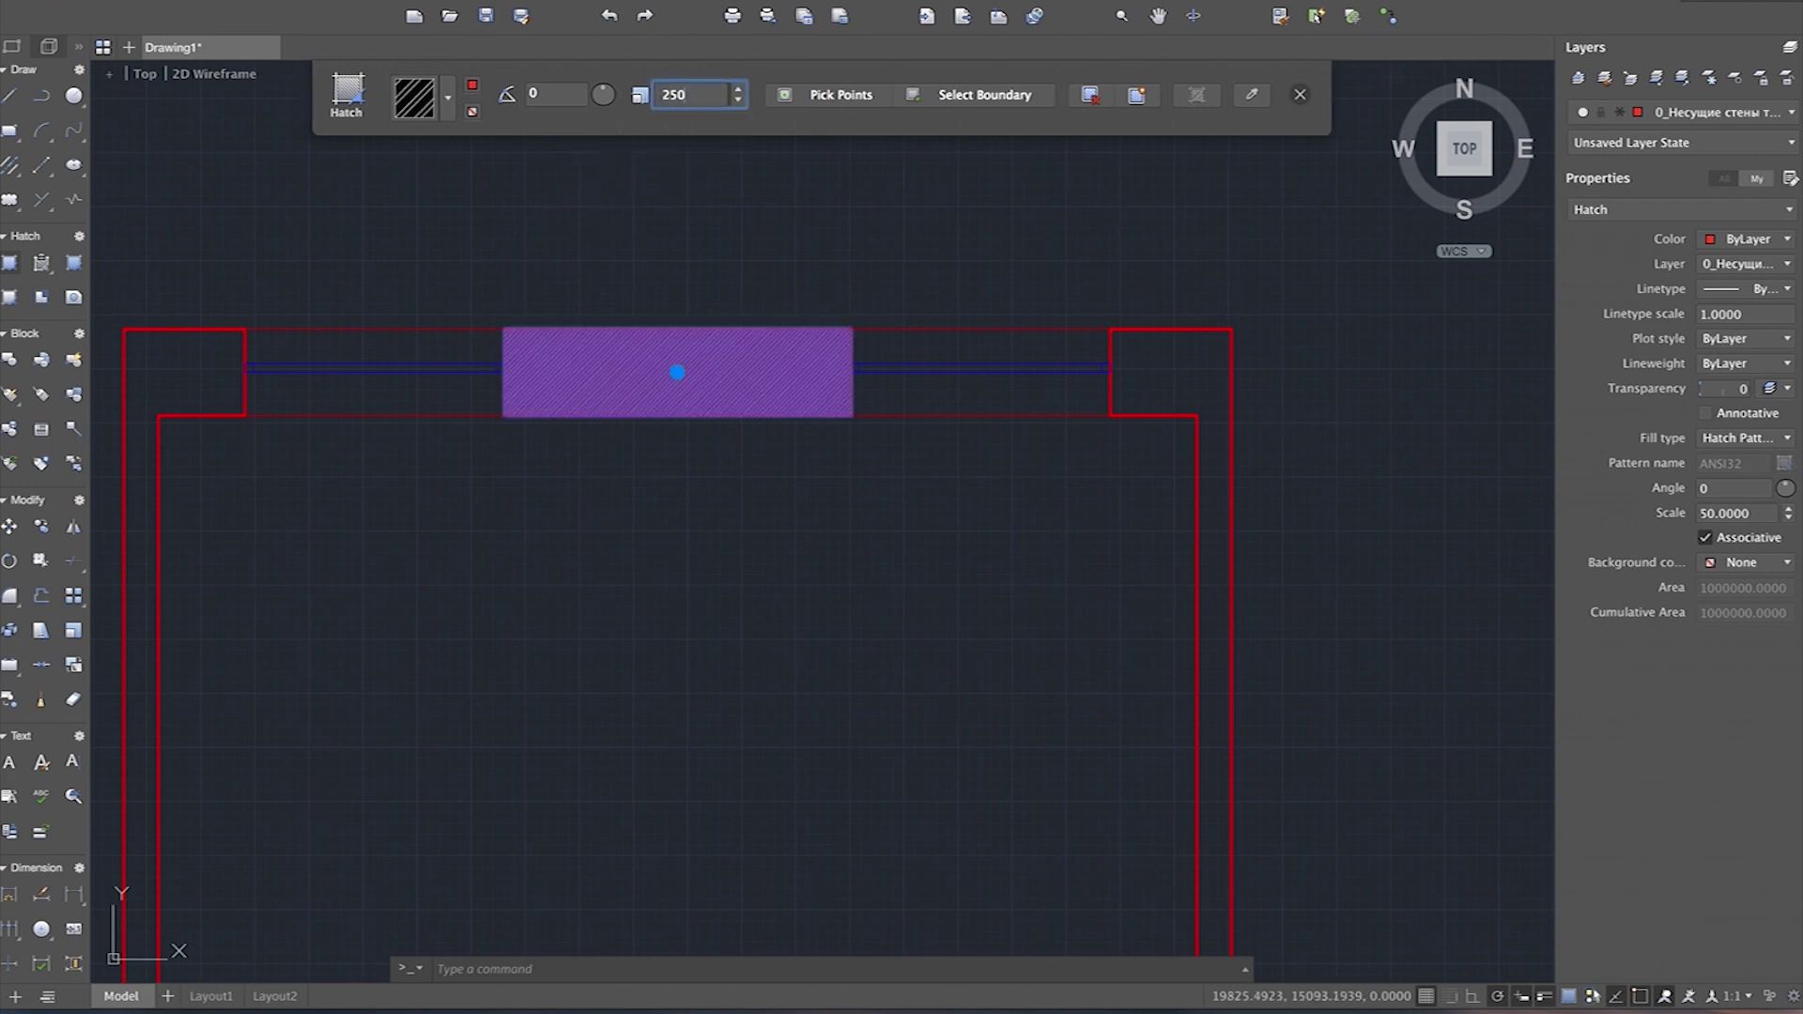
{"action": "key", "text": "Return"}
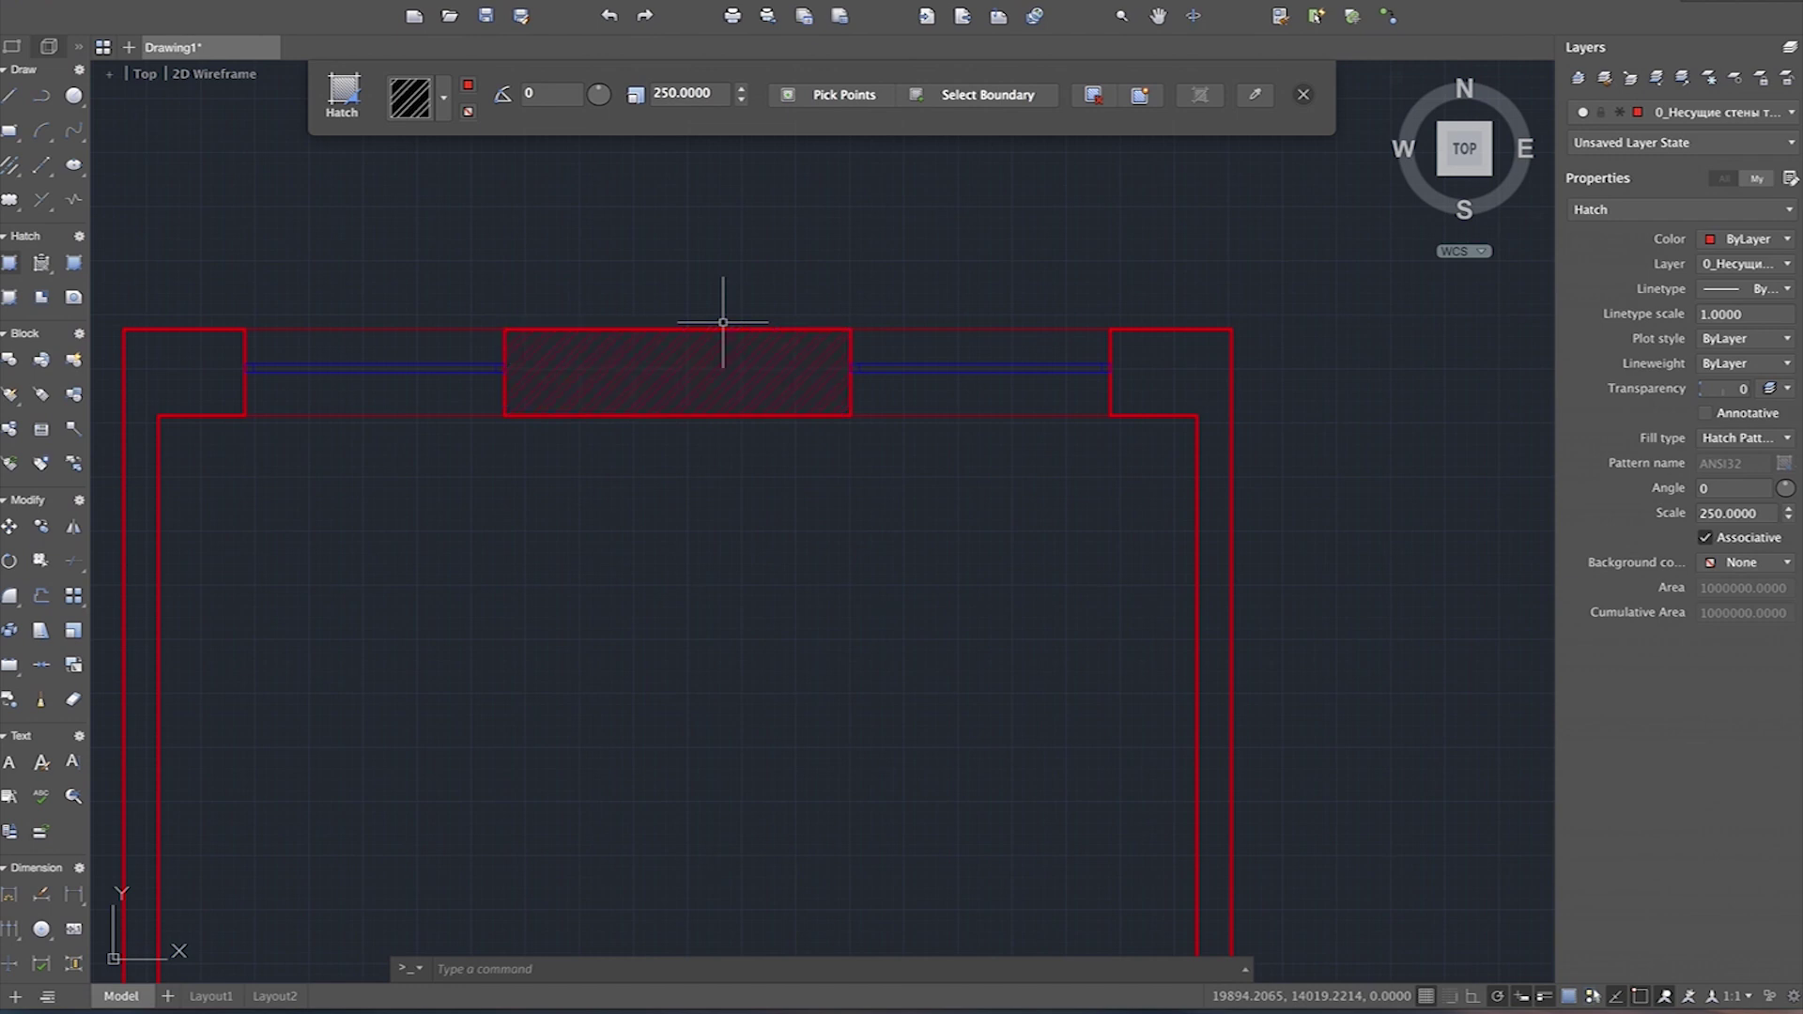
{"action": "key", "text": "Escape"}
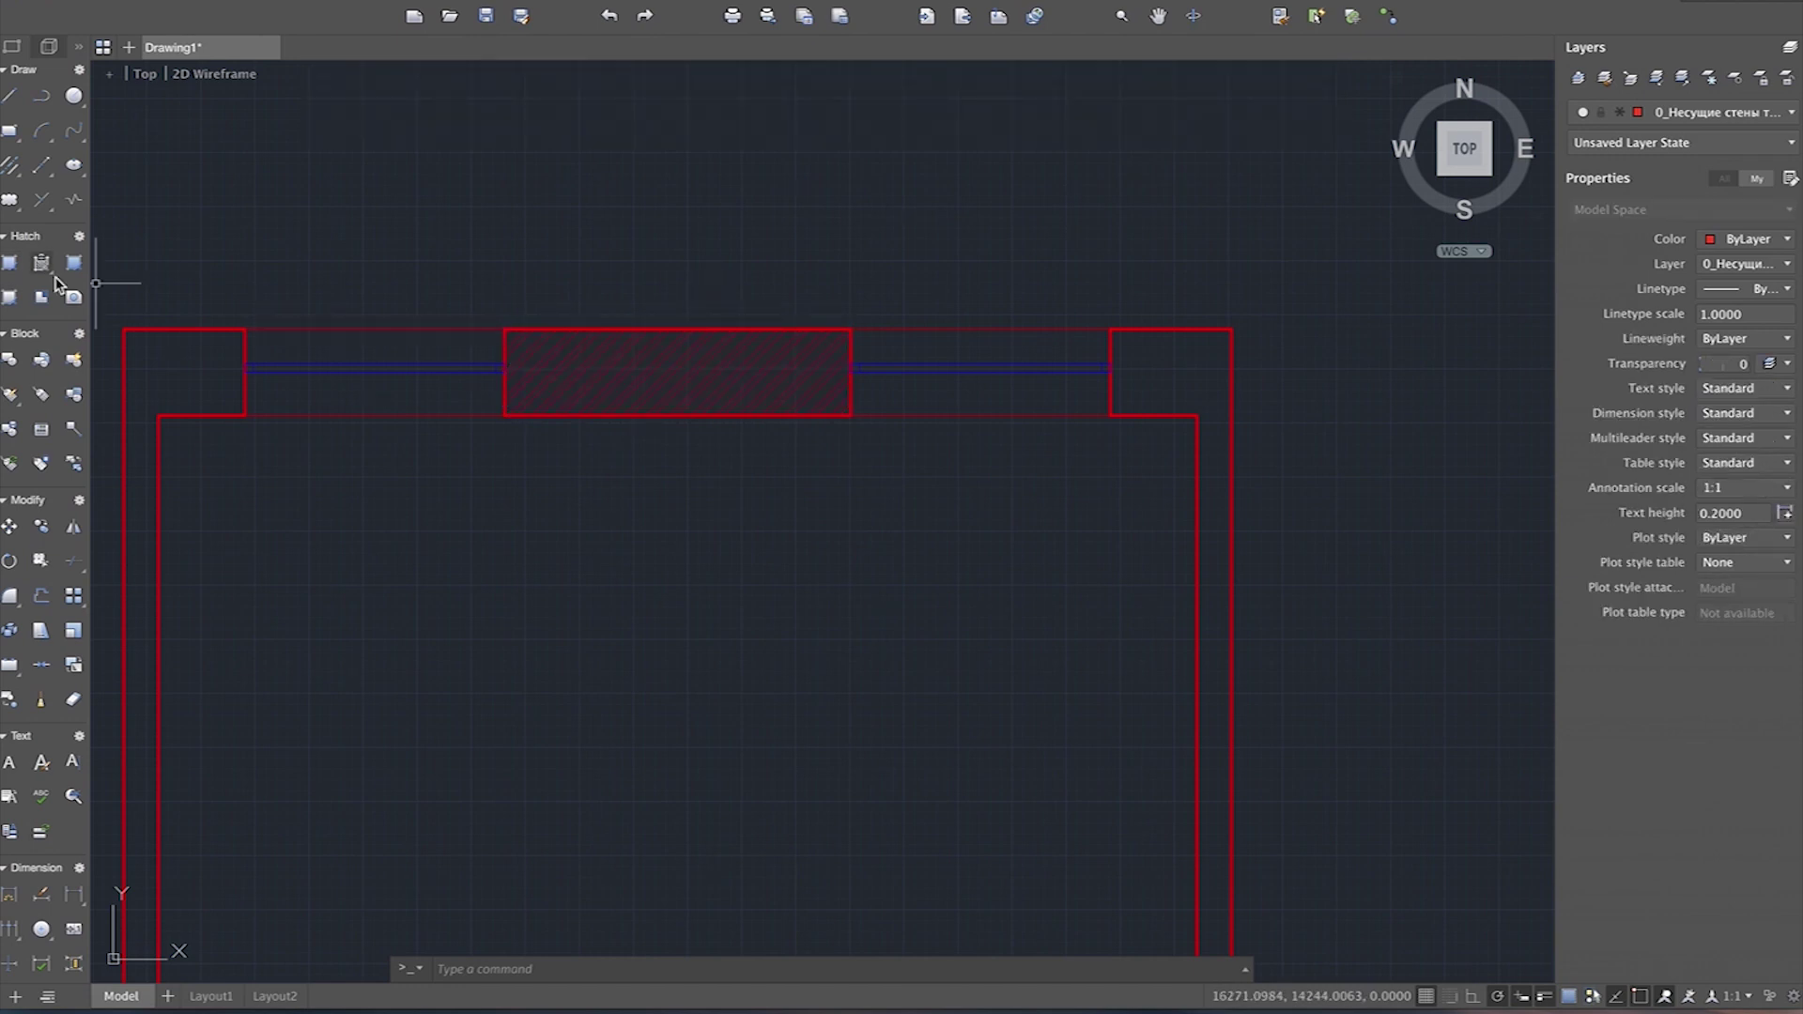
{"action": "scroll", "coordinate": [619, 376], "scroll_direction": "down", "scroll_amount": 3}
{"action": "key", "text": "space"}
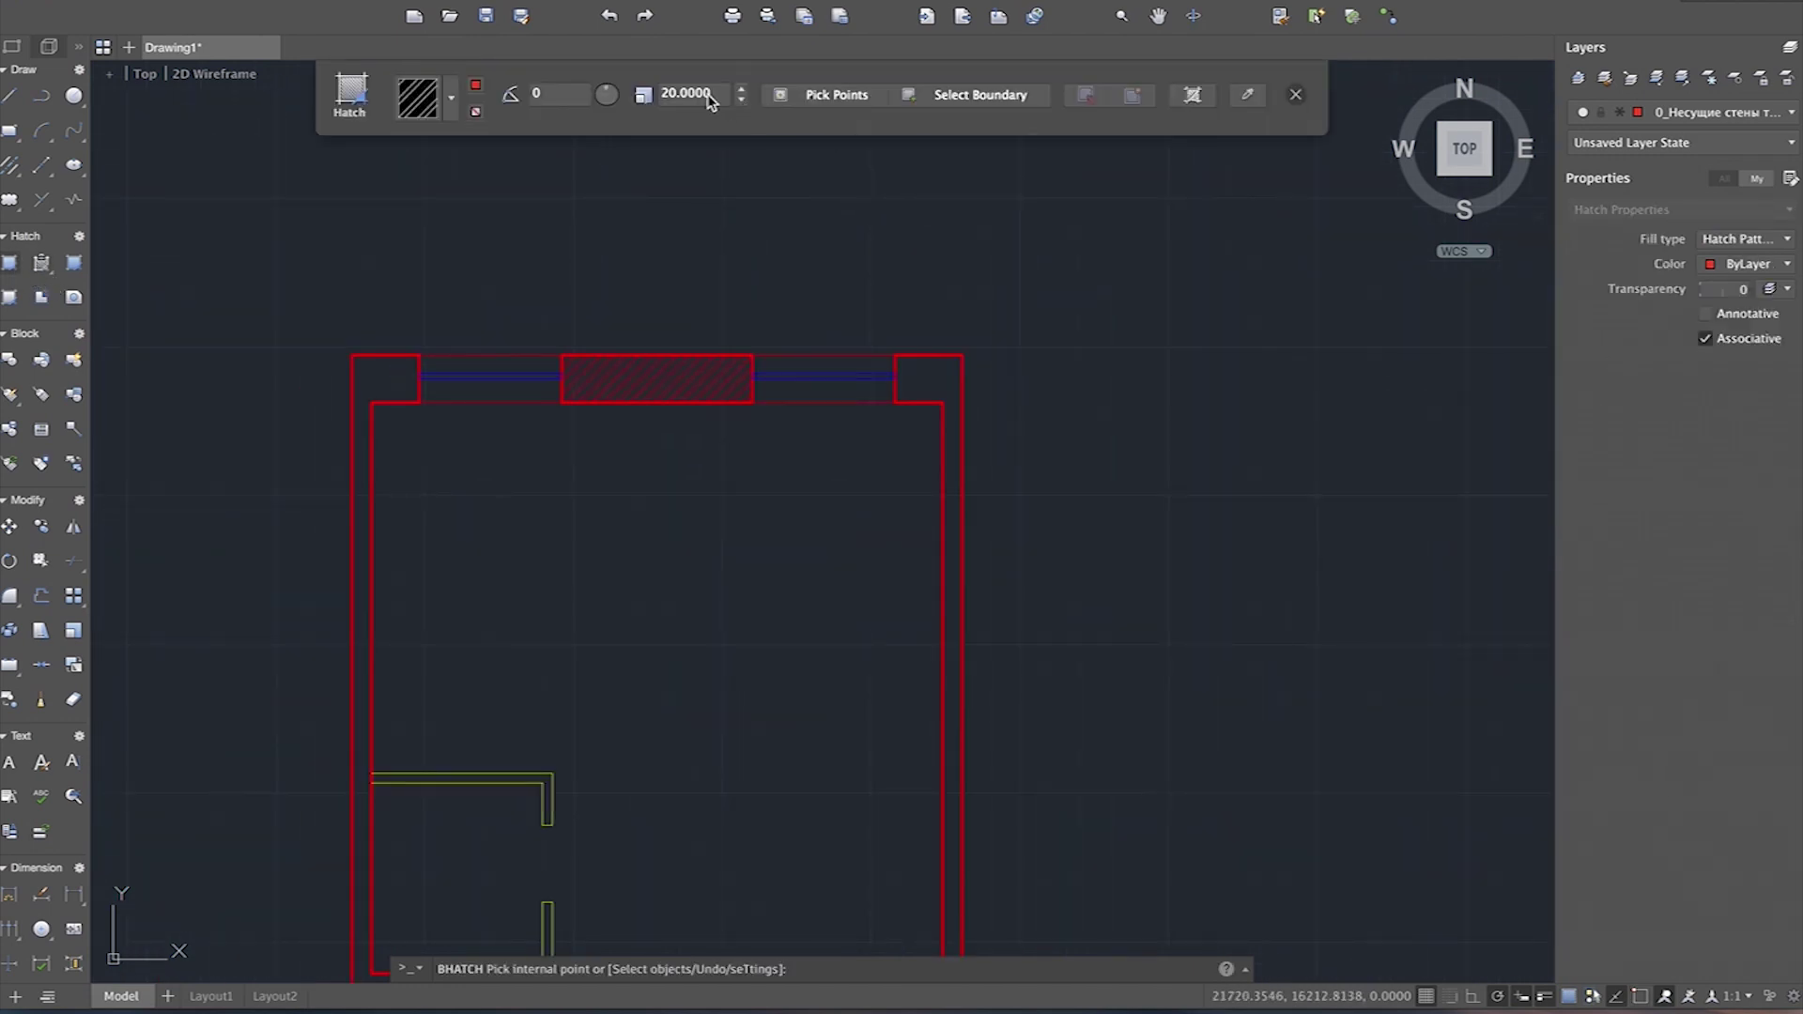
Step: Hatch the left, right and lower-right wall pieces at scale 250
{"action": "left_click", "coordinate": [702, 95]}
{"action": "type", "text": "250"}
{"action": "key", "text": "Return"}
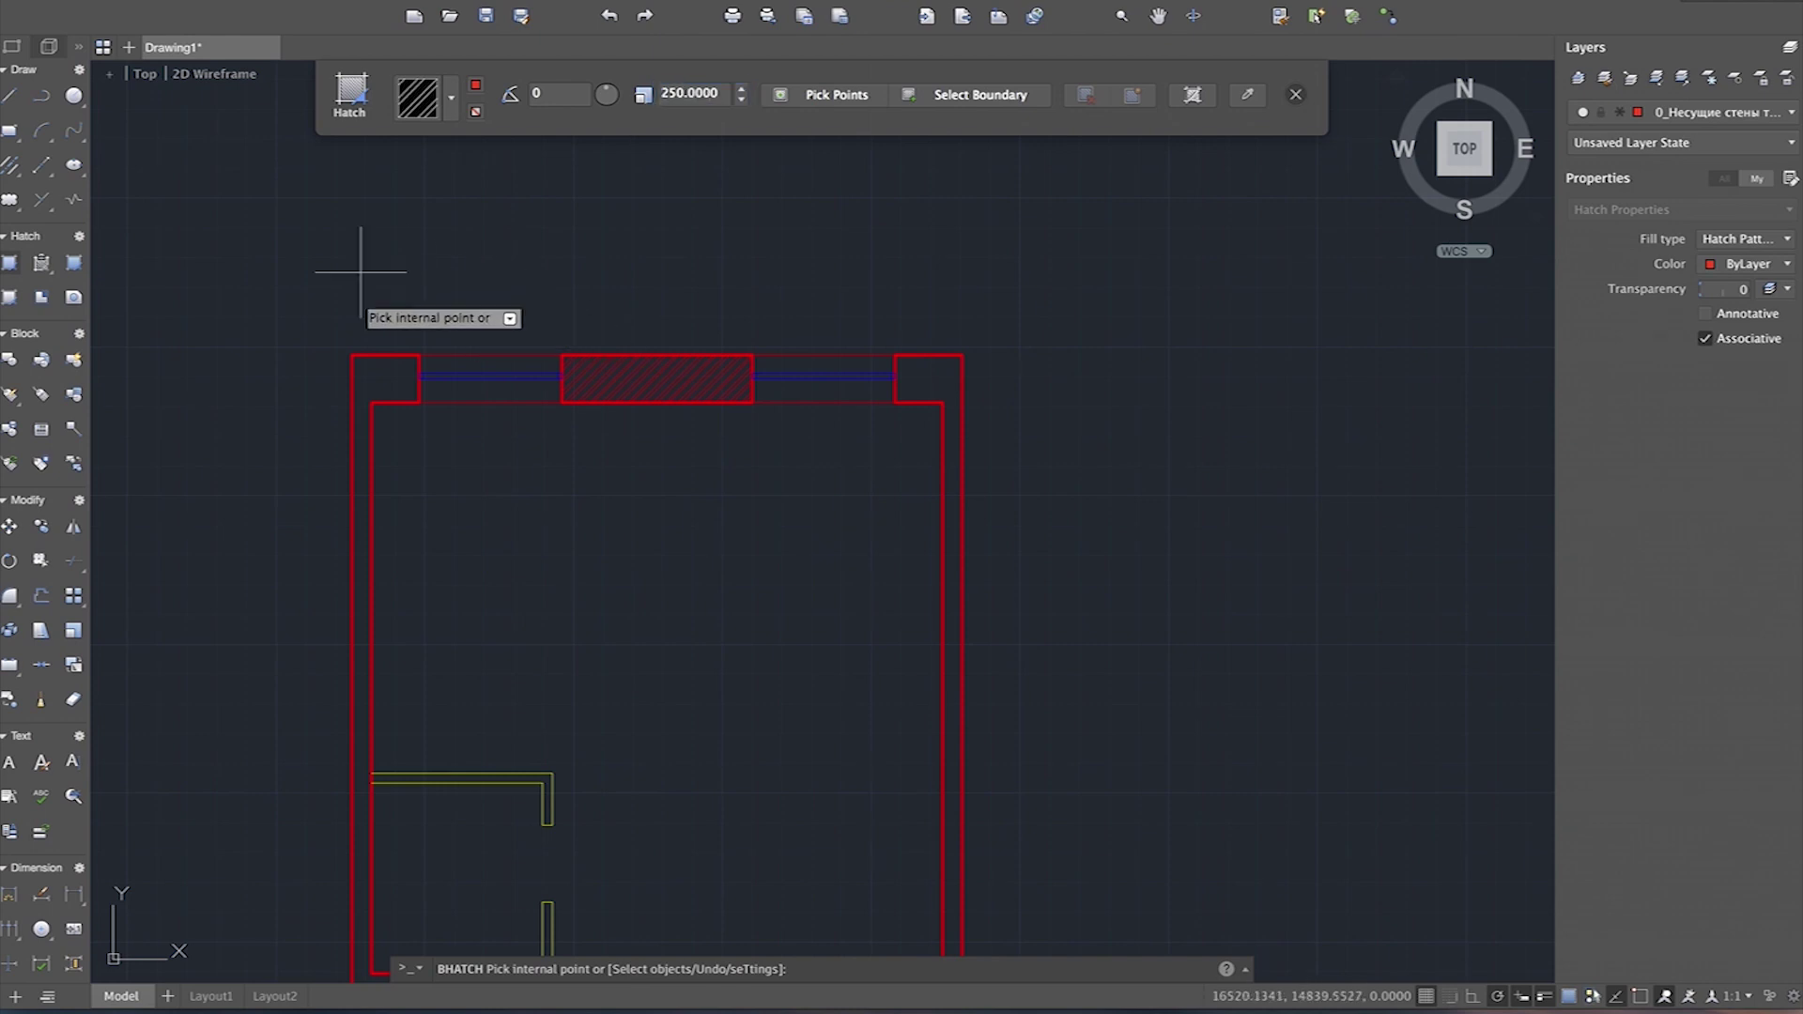
{"action": "scroll", "coordinate": [379, 362], "scroll_direction": "down", "scroll_amount": 3}
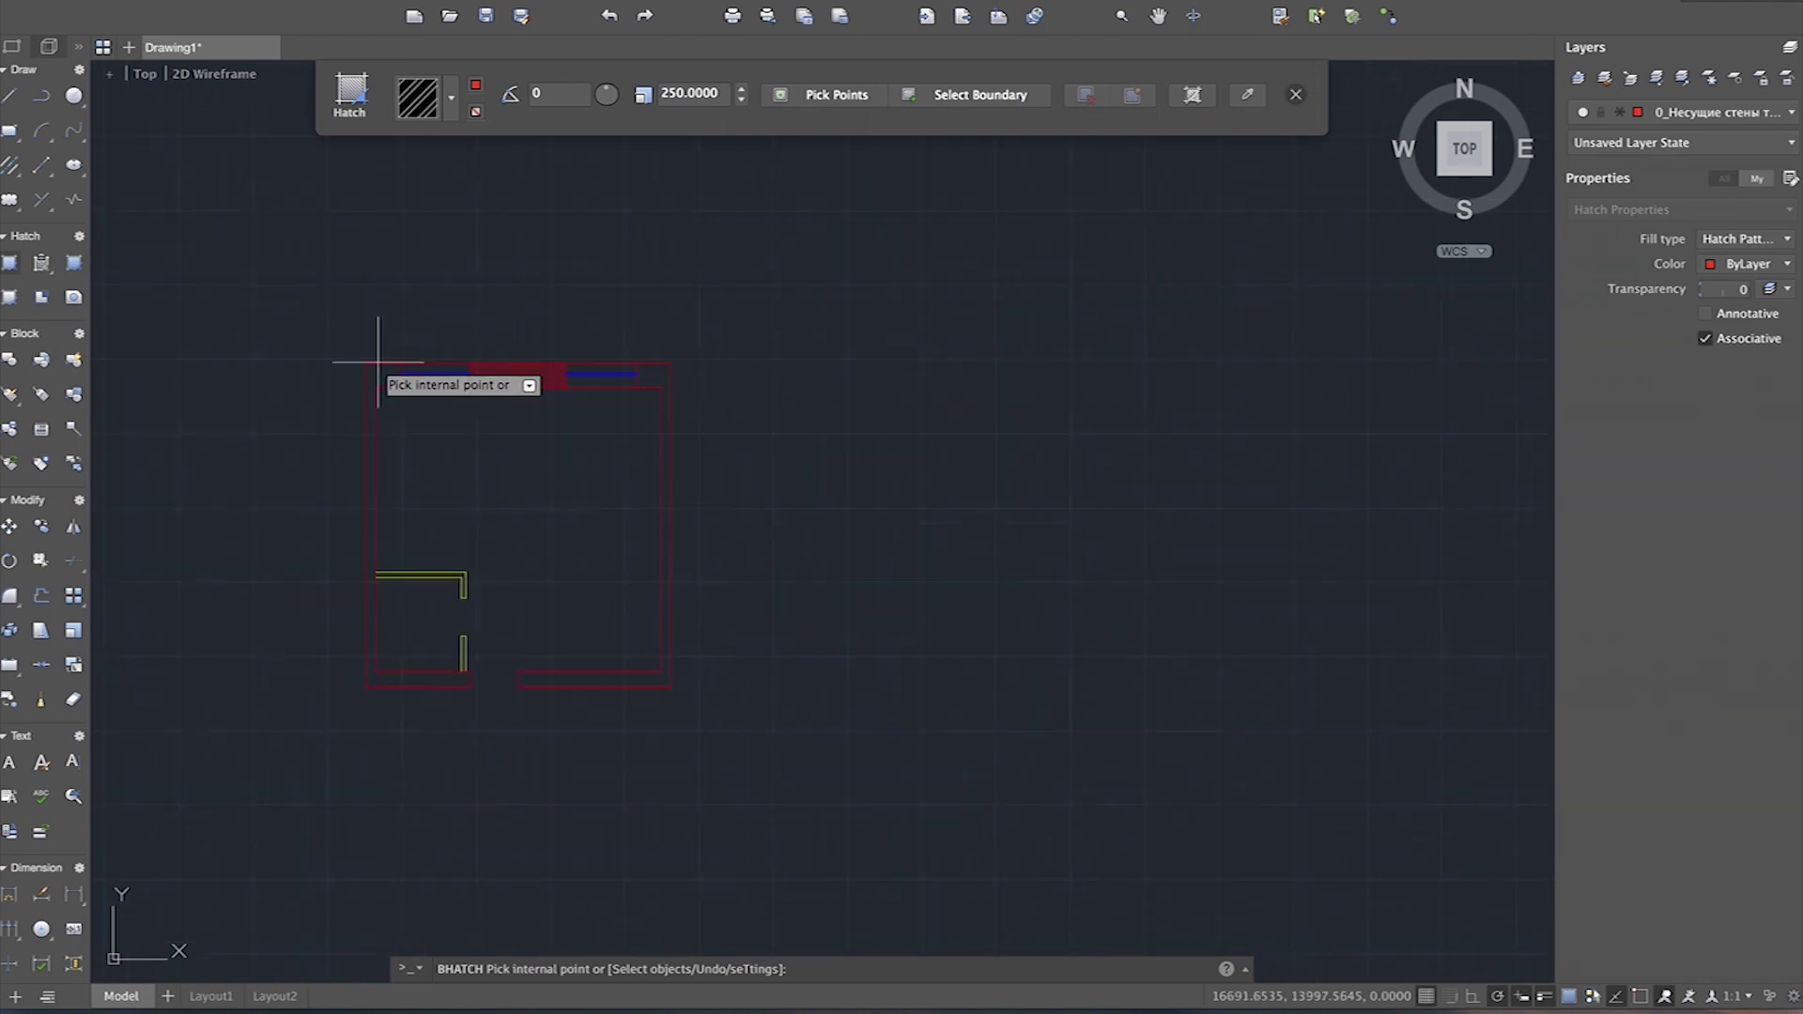
{"action": "scroll", "coordinate": [381, 376], "scroll_direction": "up", "scroll_amount": 3}
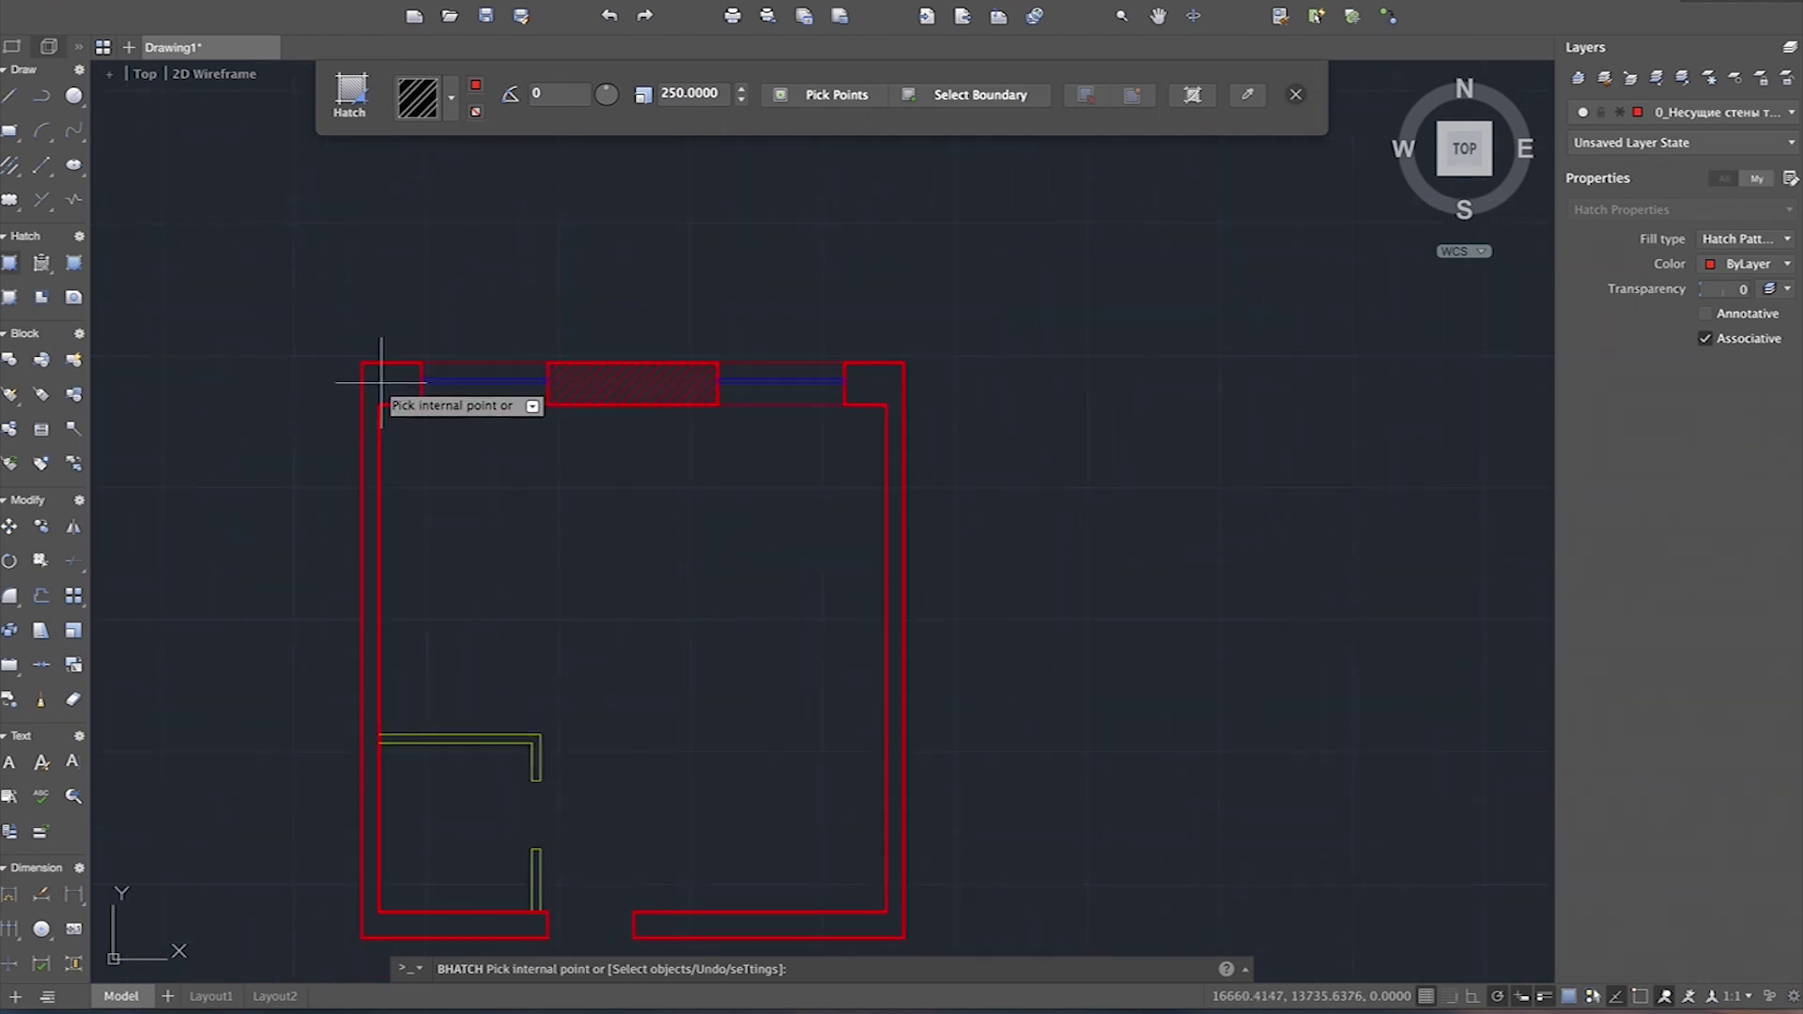
{"action": "left_click", "coordinate": [380, 382]}
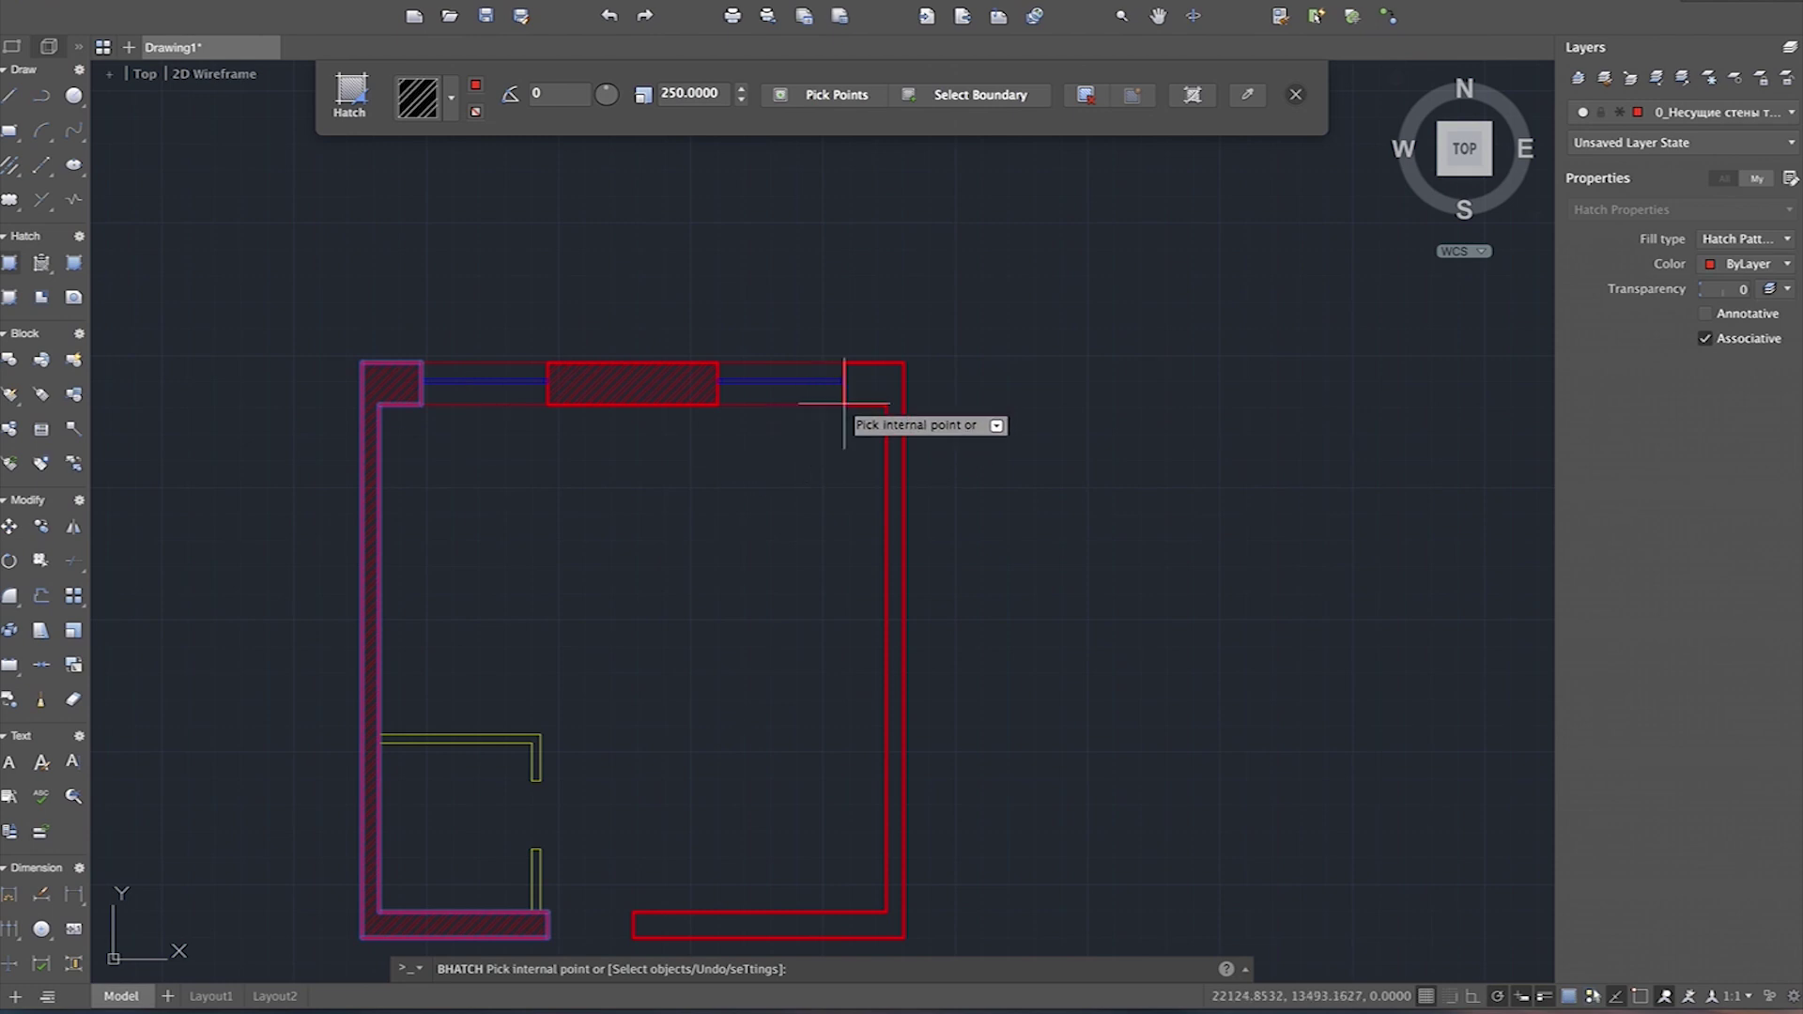
{"action": "left_click", "coordinate": [880, 383]}
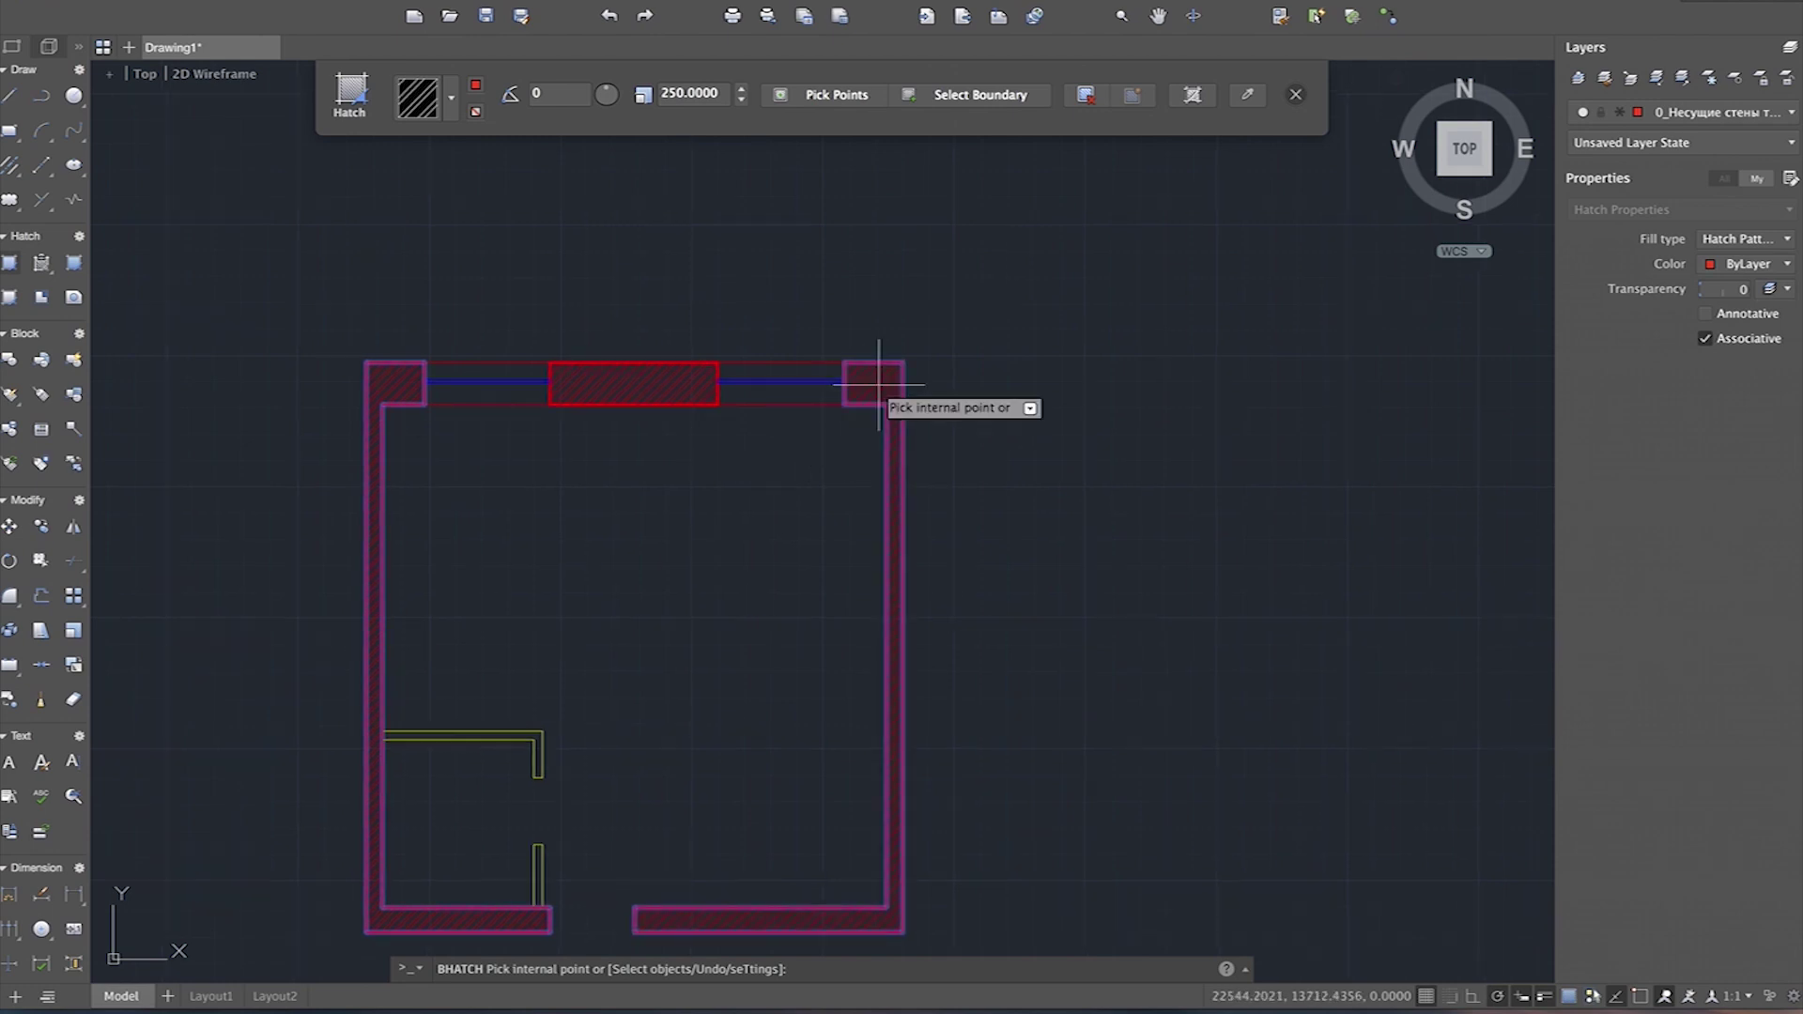
{"action": "key", "text": "Return"}
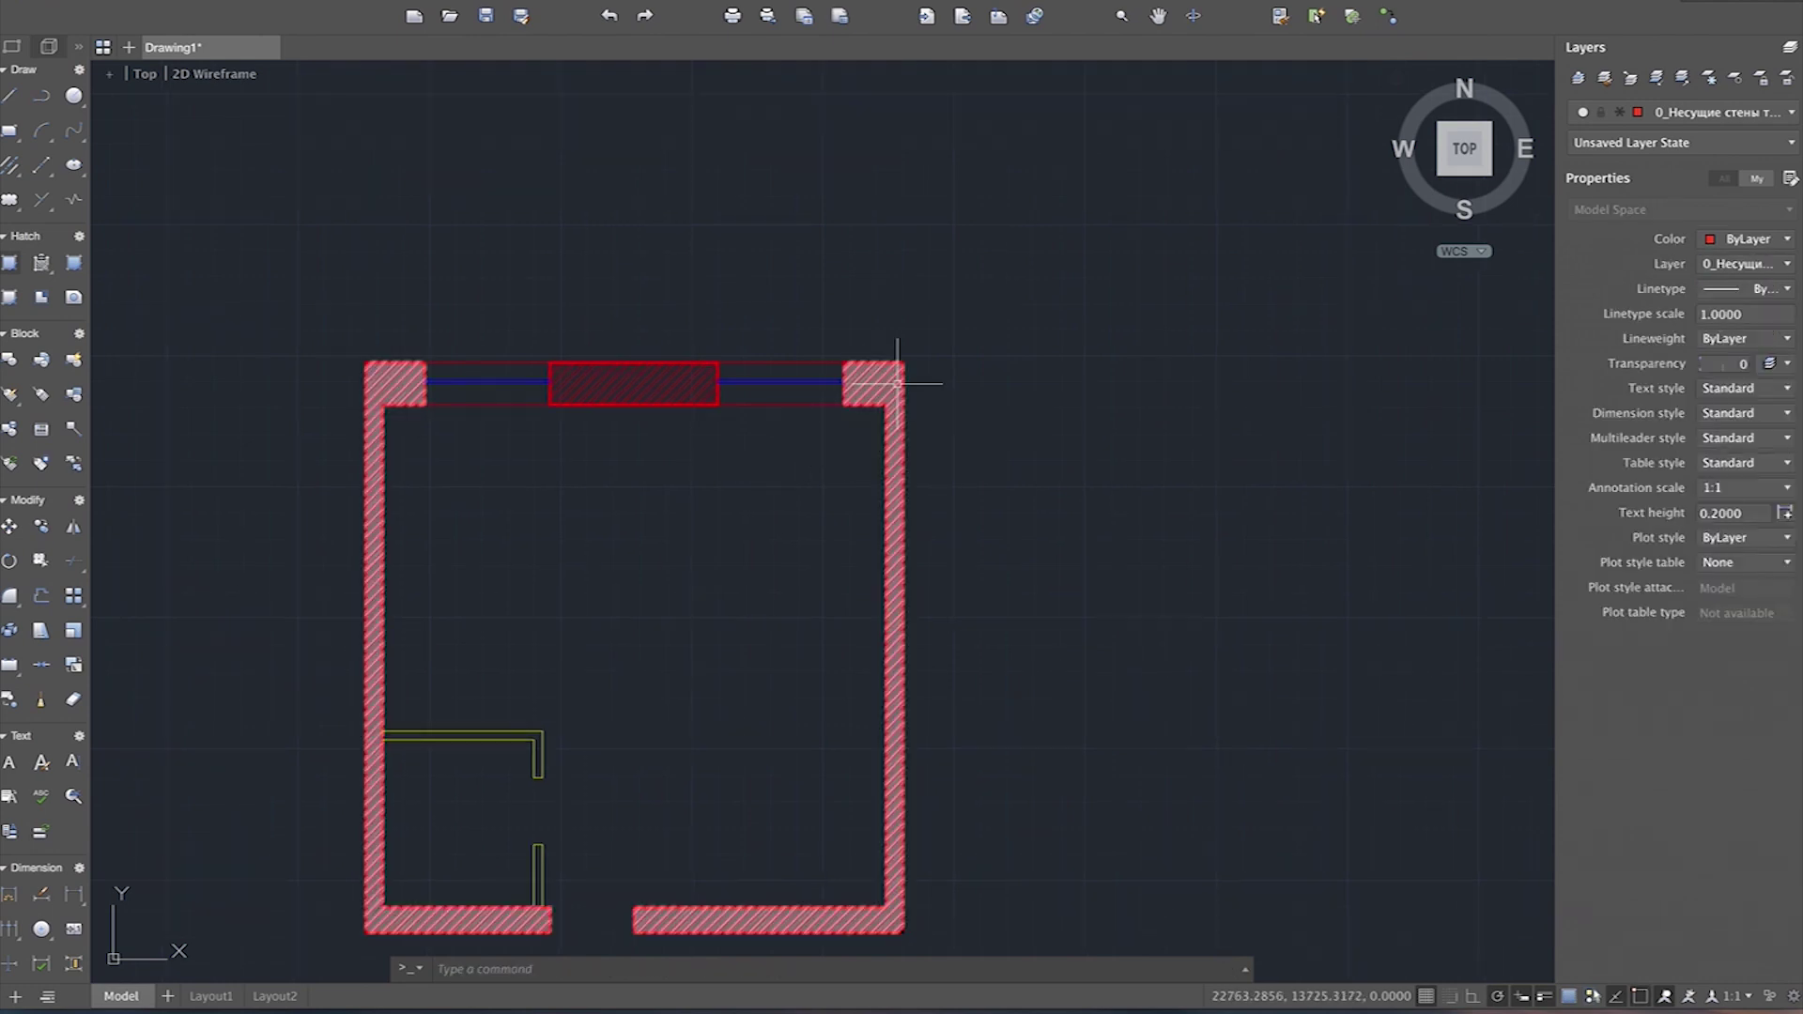
{"action": "scroll", "coordinate": [871, 380], "scroll_direction": "down", "scroll_amount": 1}
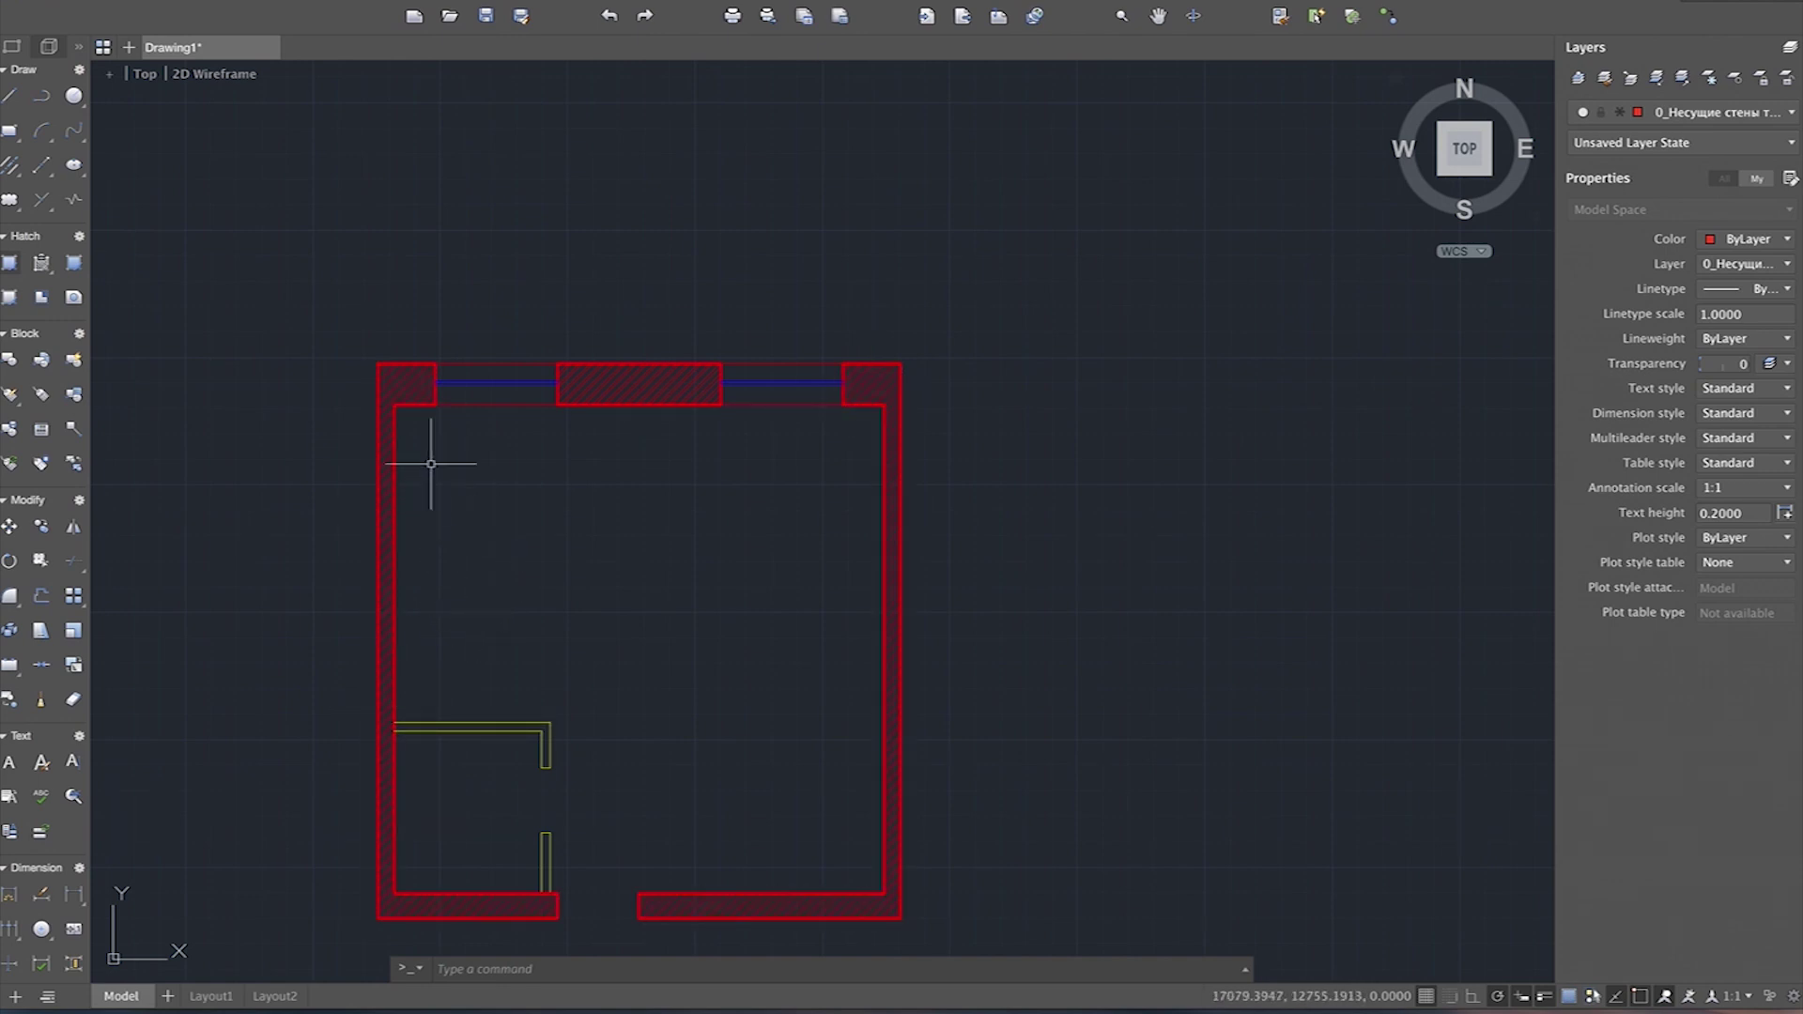
{"action": "scroll", "coordinate": [451, 509], "scroll_direction": "down", "scroll_amount": 2}
{"action": "scroll", "coordinate": [470, 724], "scroll_direction": "down", "scroll_amount": 1}
{"action": "scroll", "coordinate": [470, 723], "scroll_direction": "up", "scroll_amount": 5}
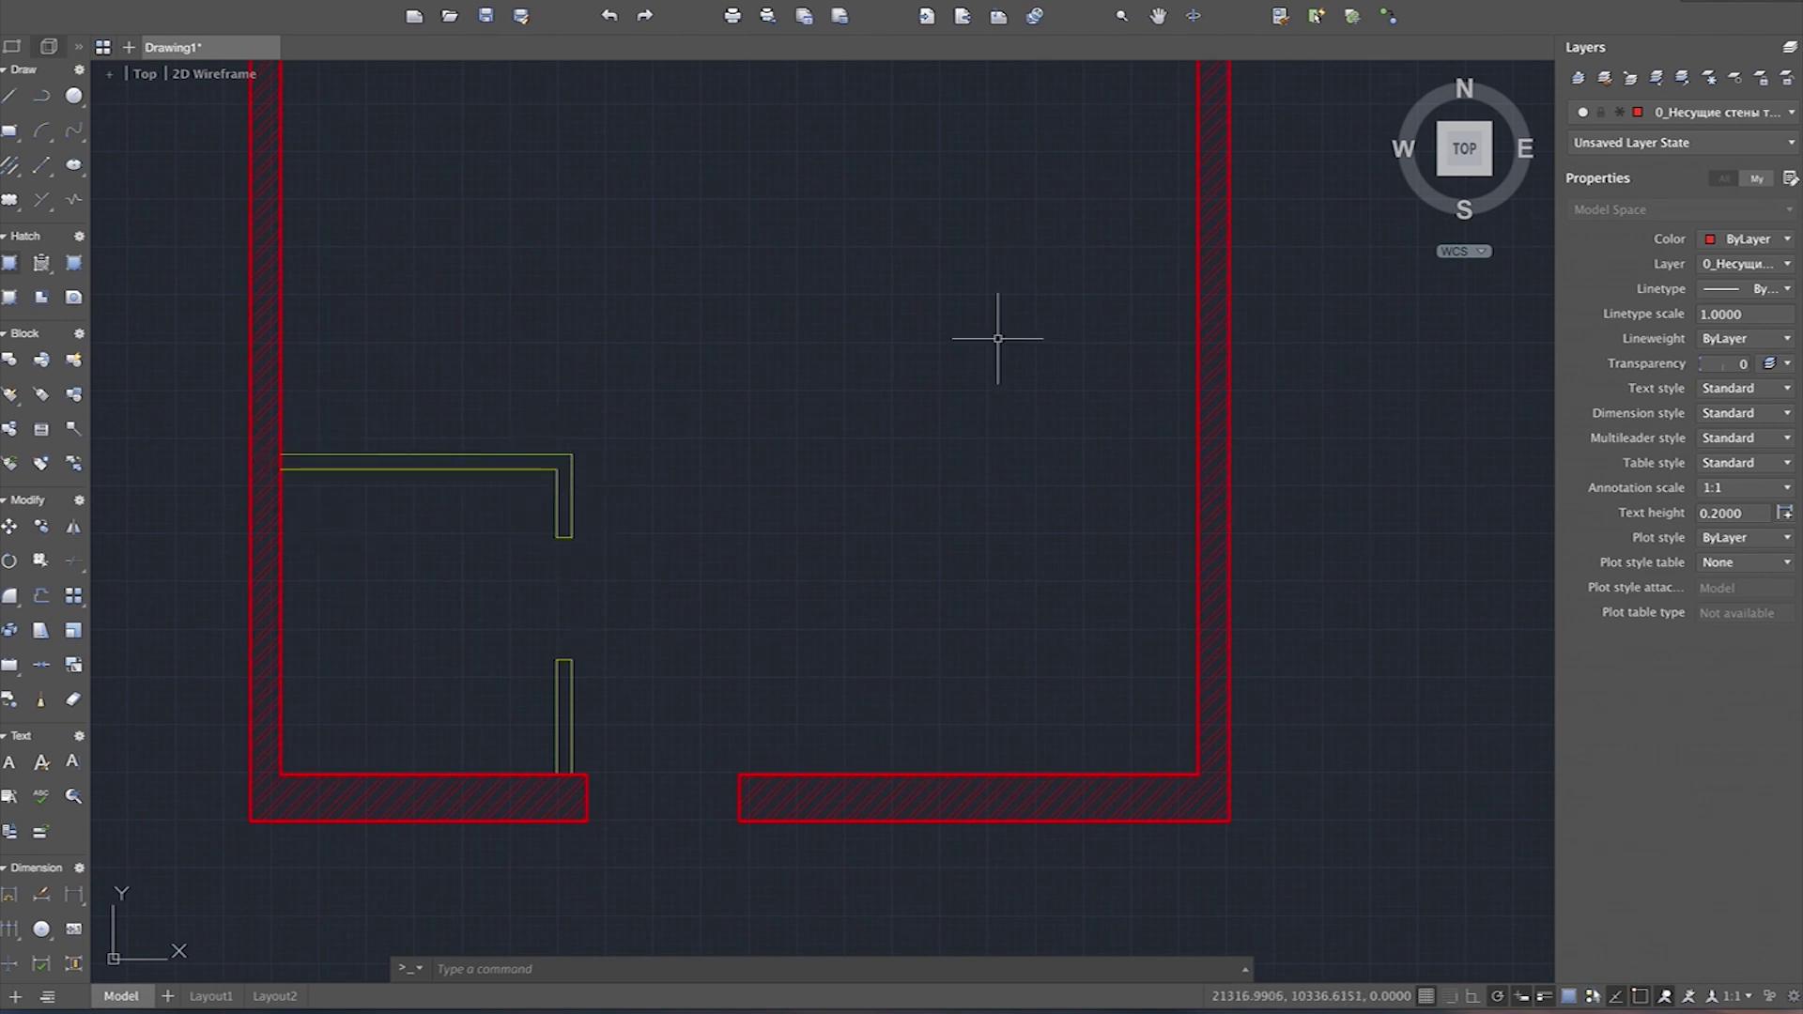
Step: Make 0_Перегородки the current layer and start a hatch with the ANSI31 pattern
{"action": "left_click", "coordinate": [1791, 113]}
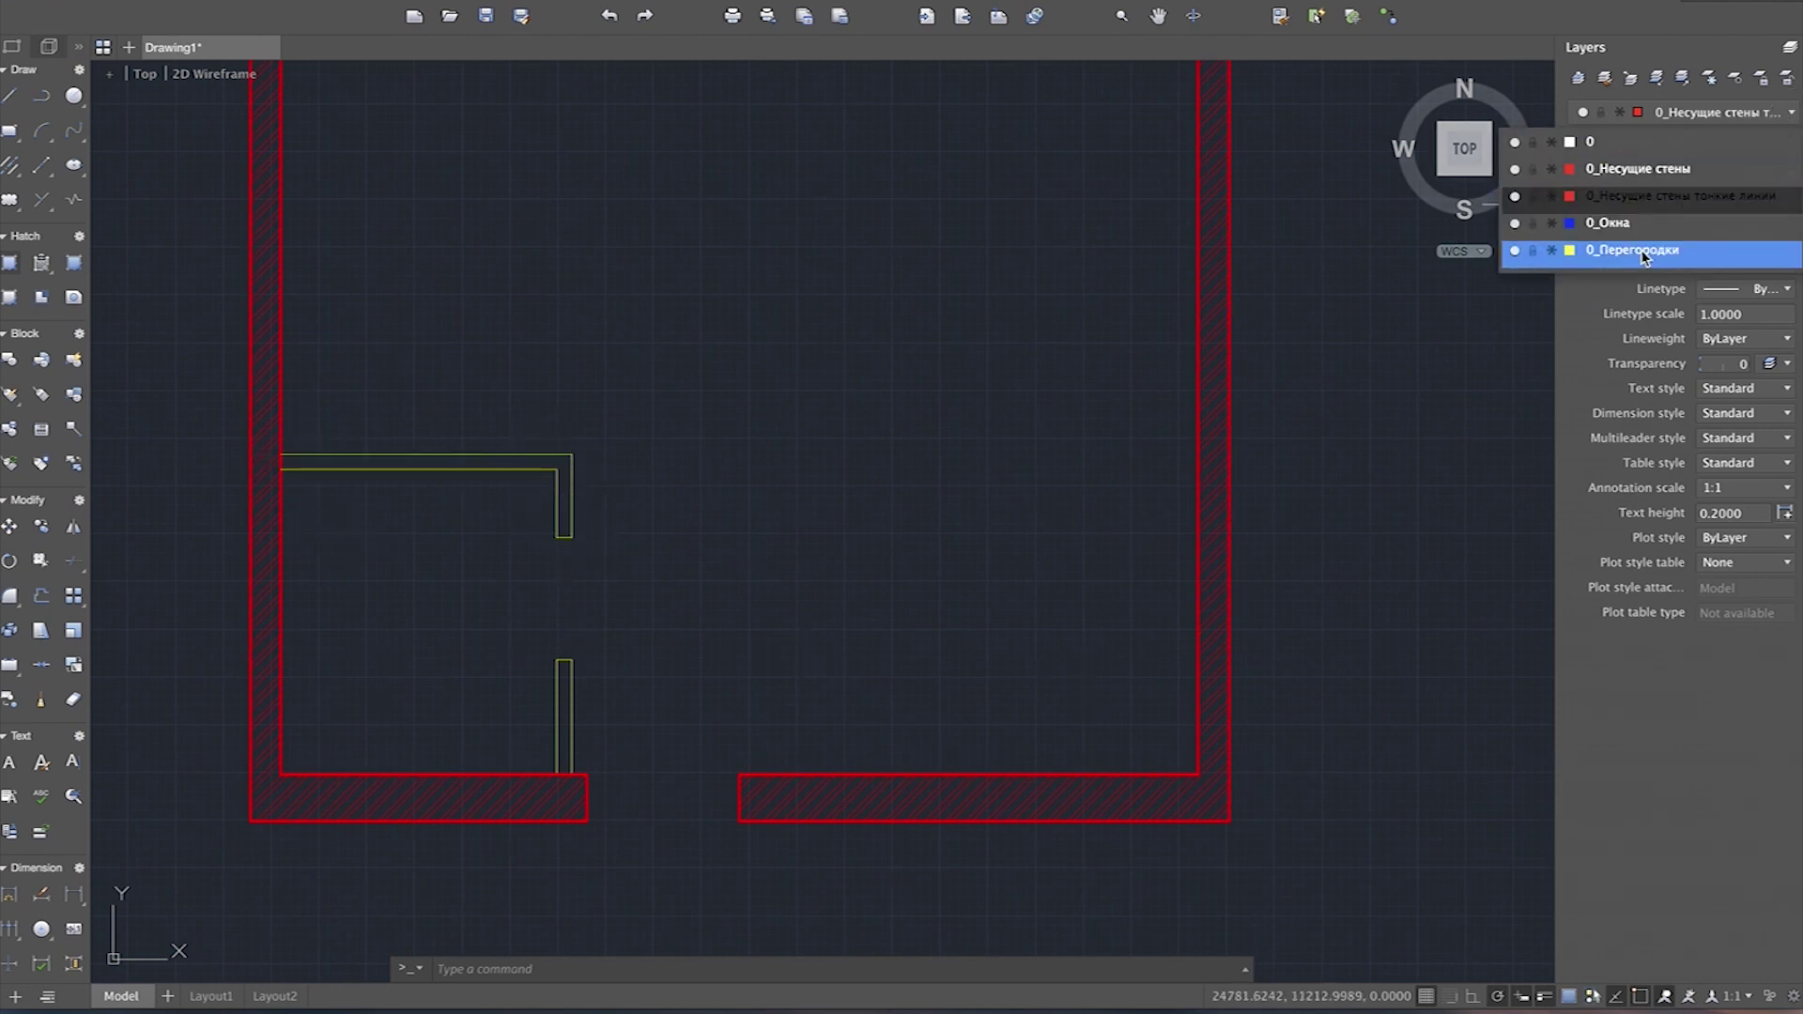
{"action": "left_click", "coordinate": [1680, 250]}
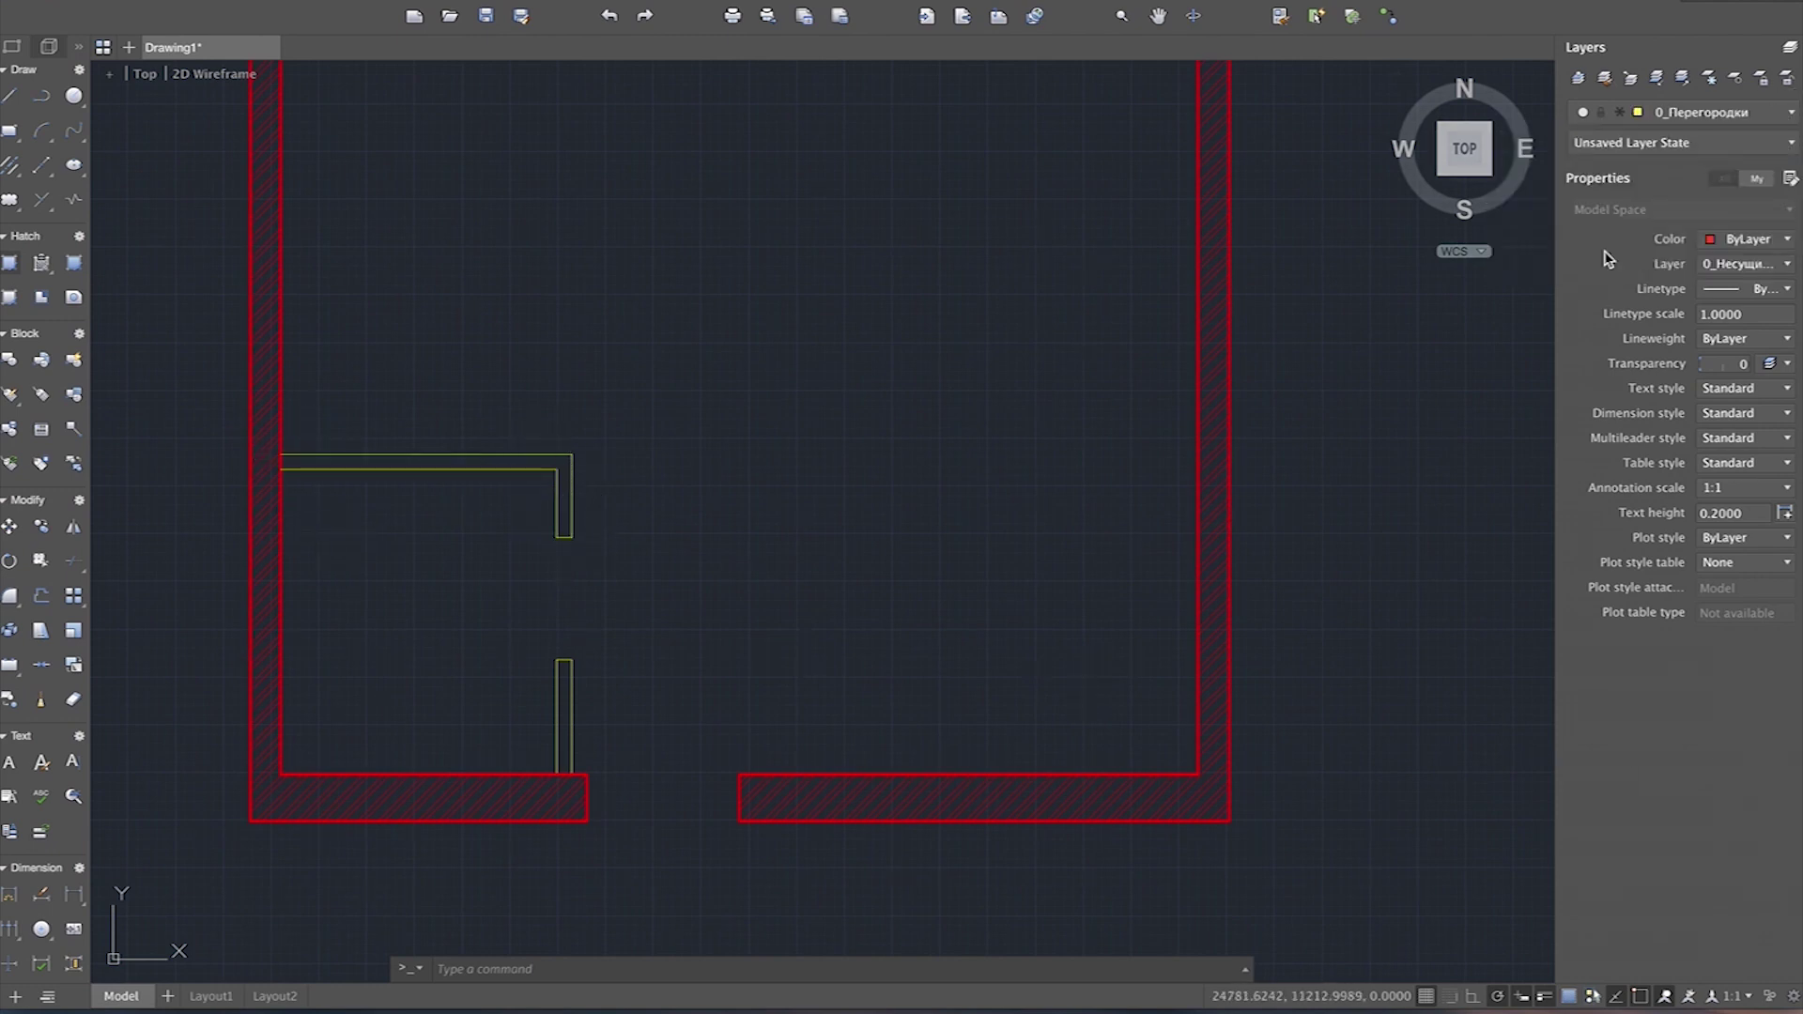
{"action": "left_click", "coordinate": [12, 270]}
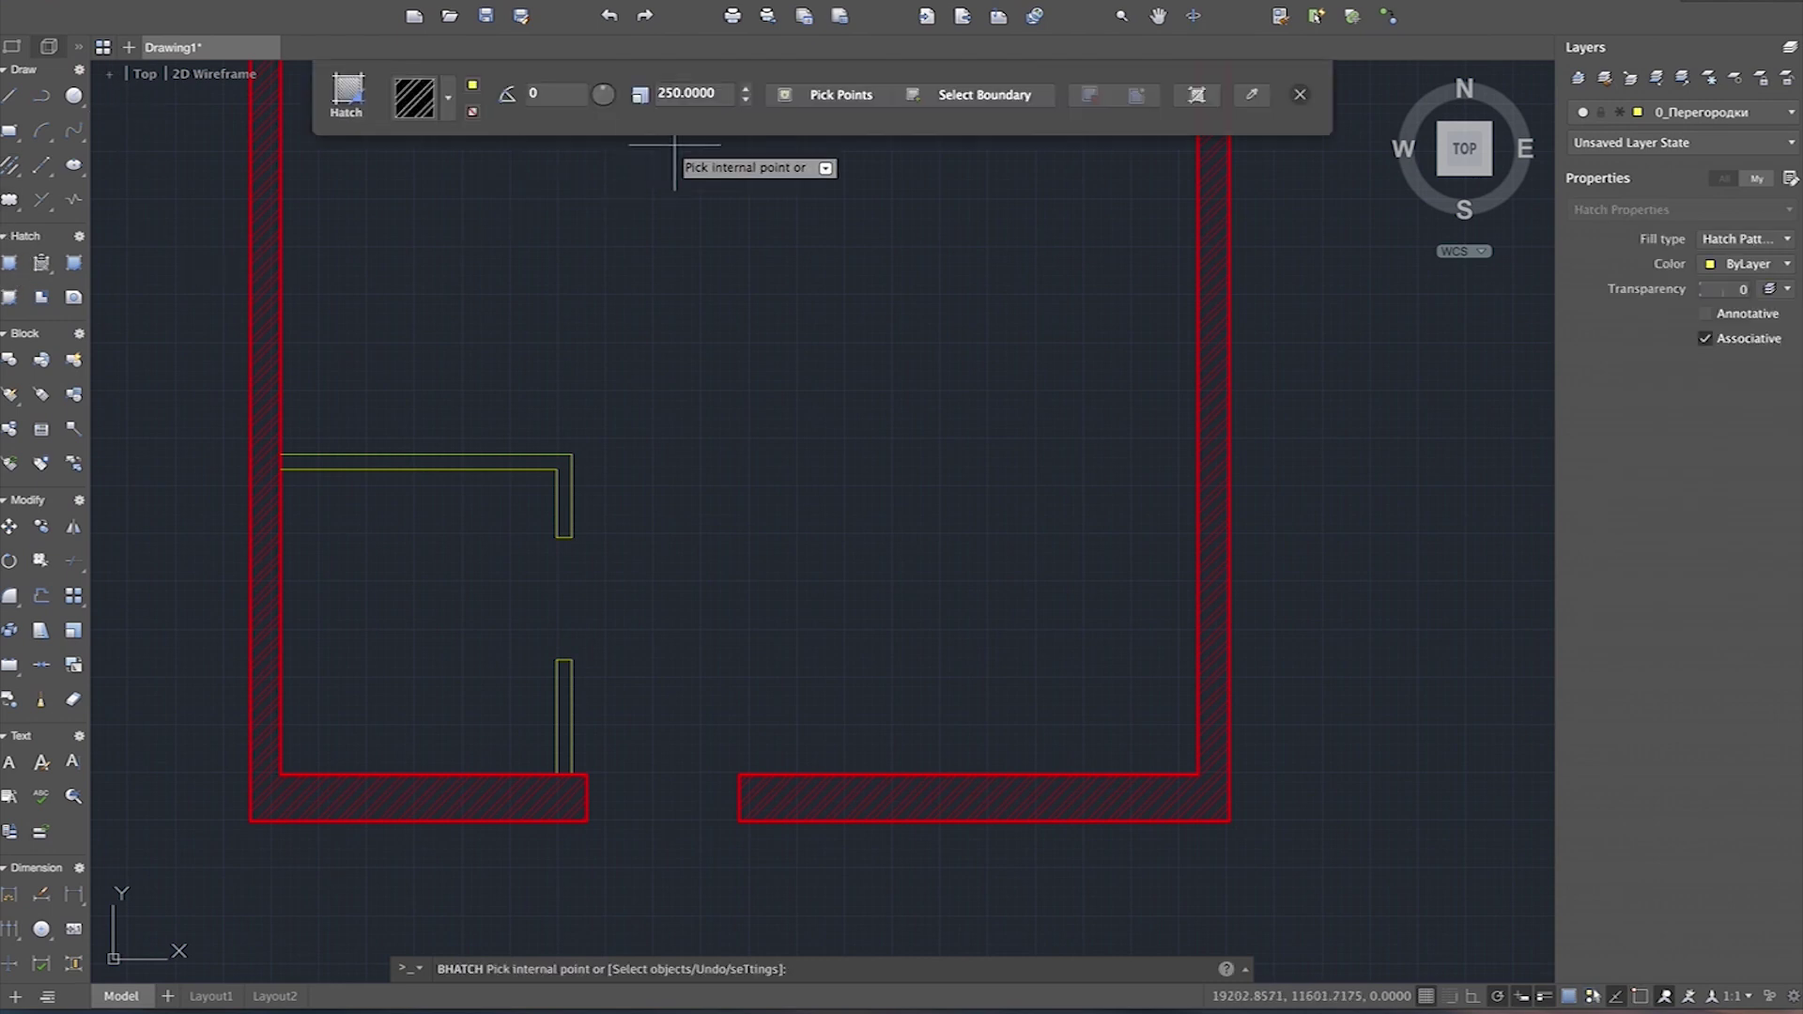
{"action": "left_click", "coordinate": [450, 104]}
{"action": "left_click", "coordinate": [450, 103]}
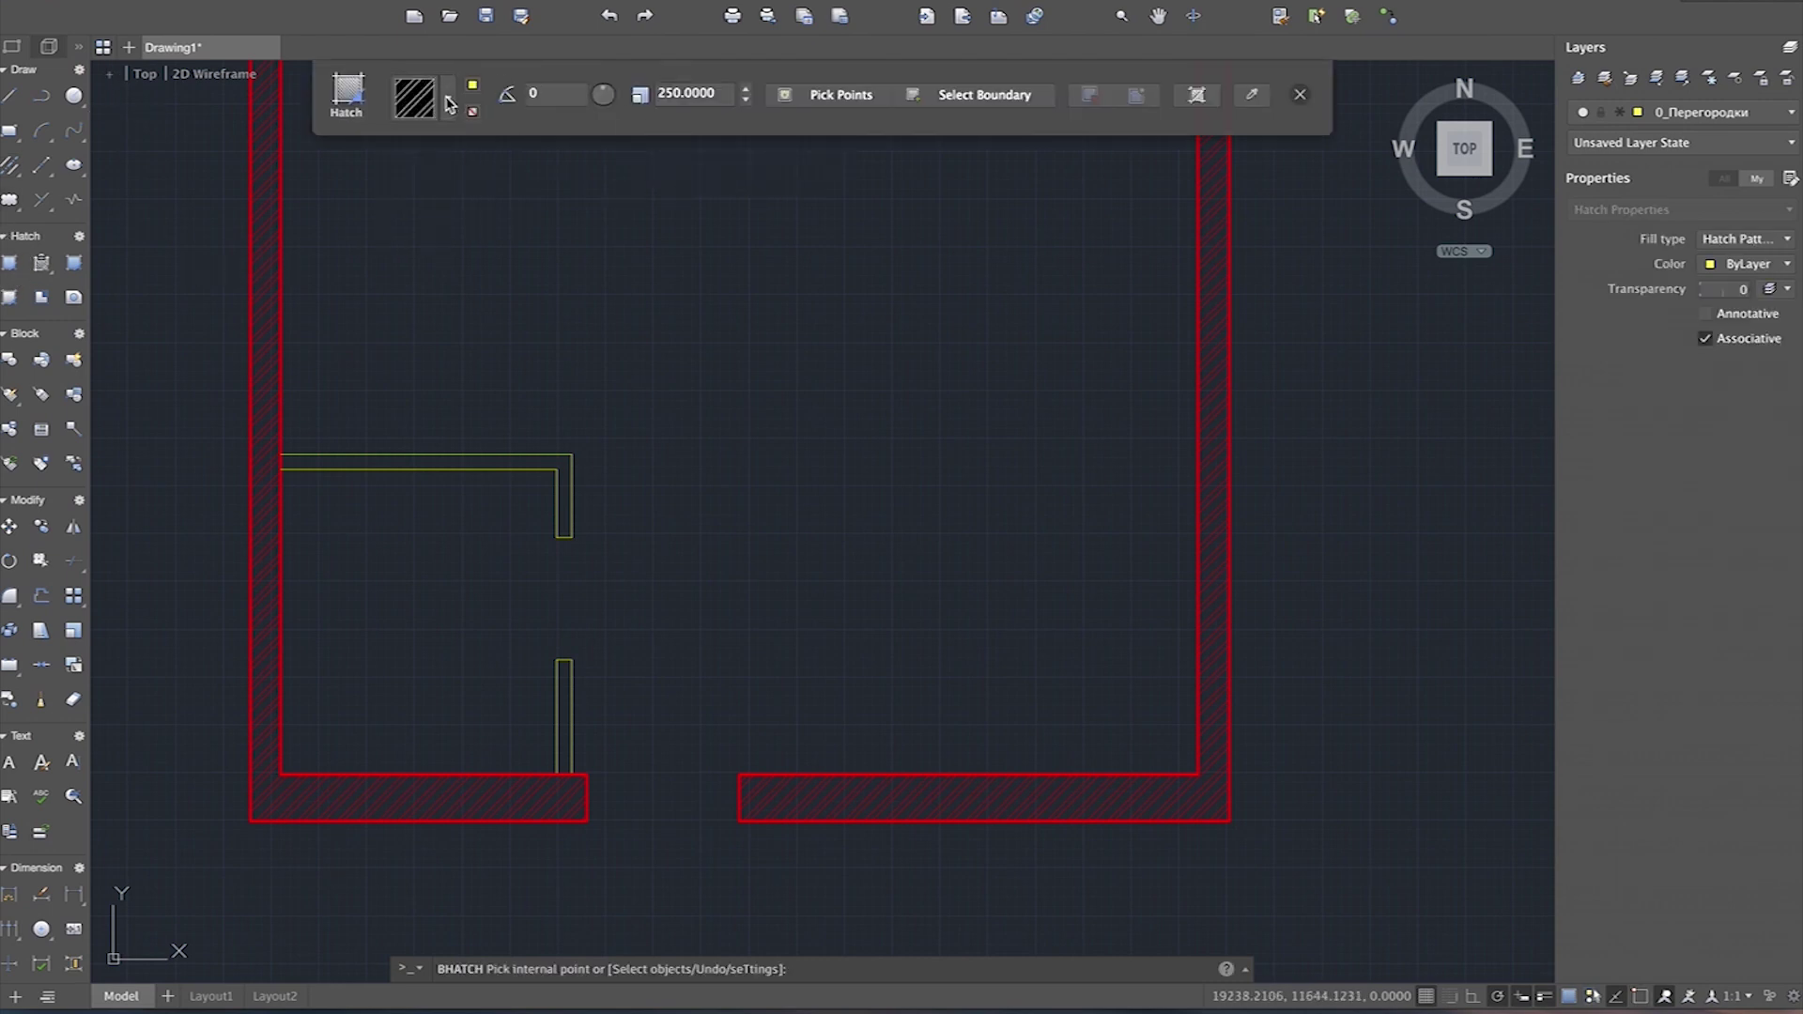
{"action": "left_click", "coordinate": [437, 154]}
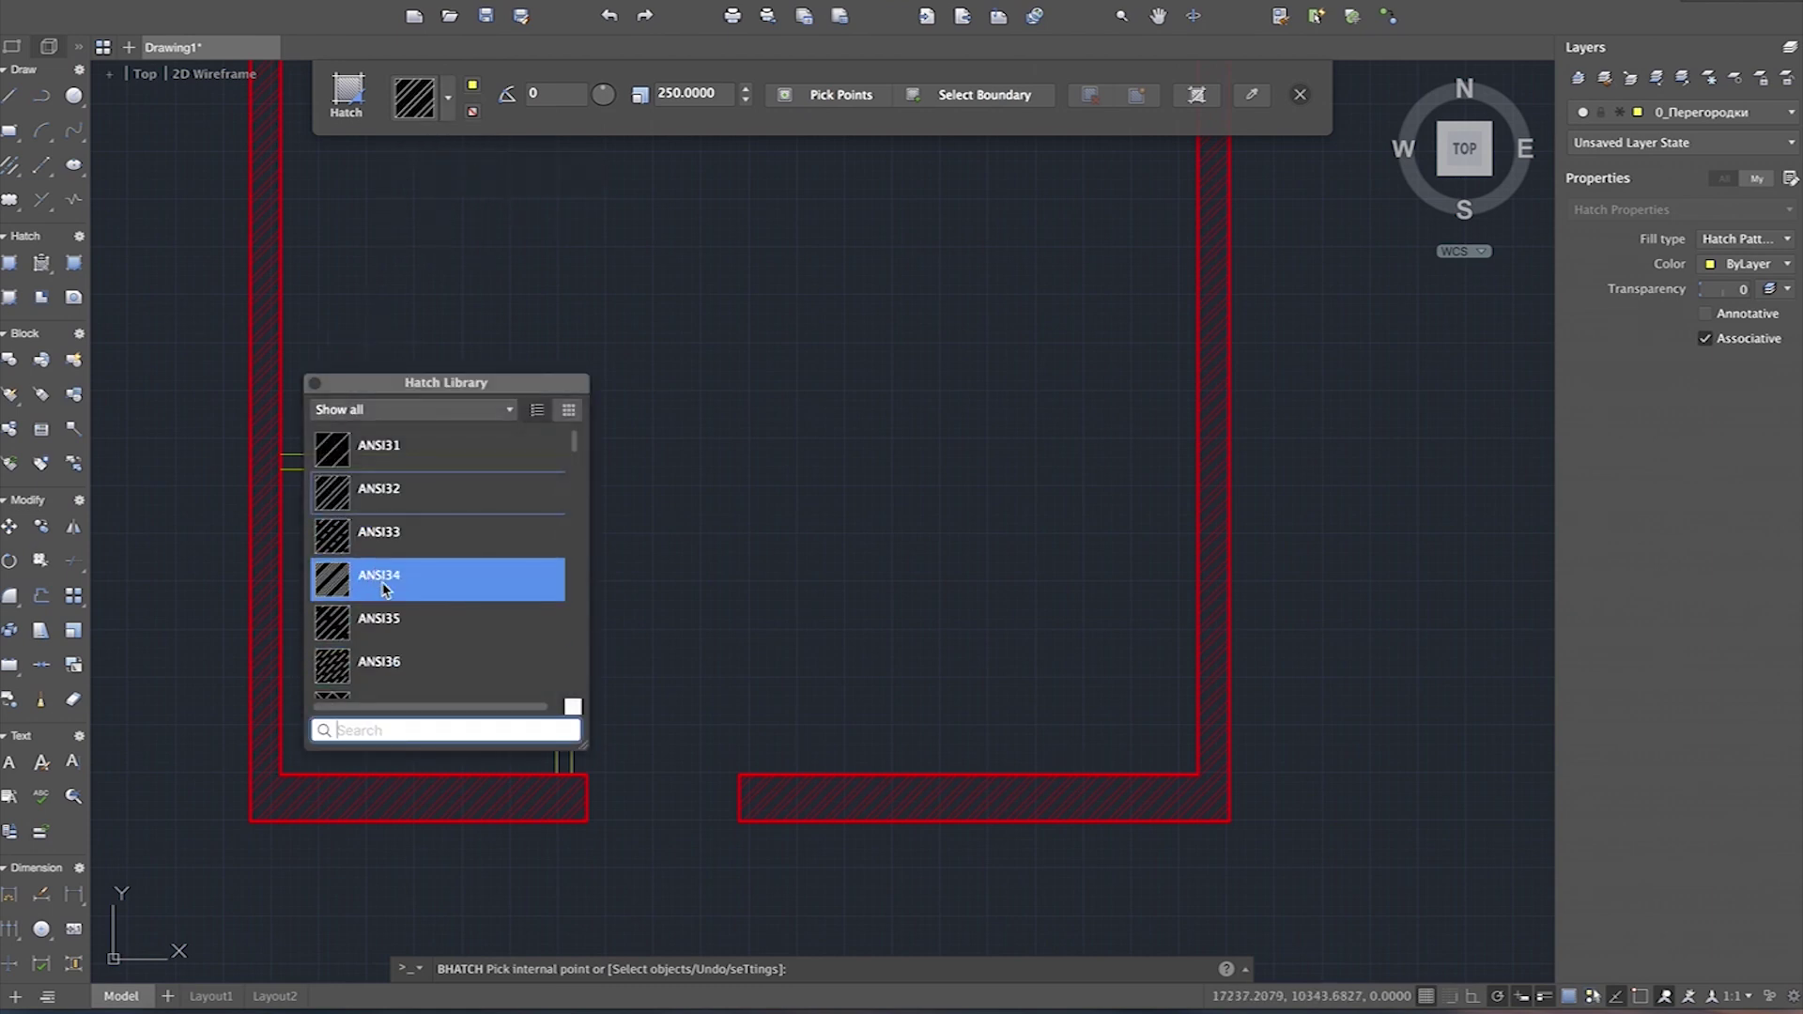
{"action": "scroll", "coordinate": [414, 629], "scroll_direction": "down", "scroll_amount": 2}
{"action": "scroll", "coordinate": [419, 632], "scroll_direction": "down", "scroll_amount": 2}
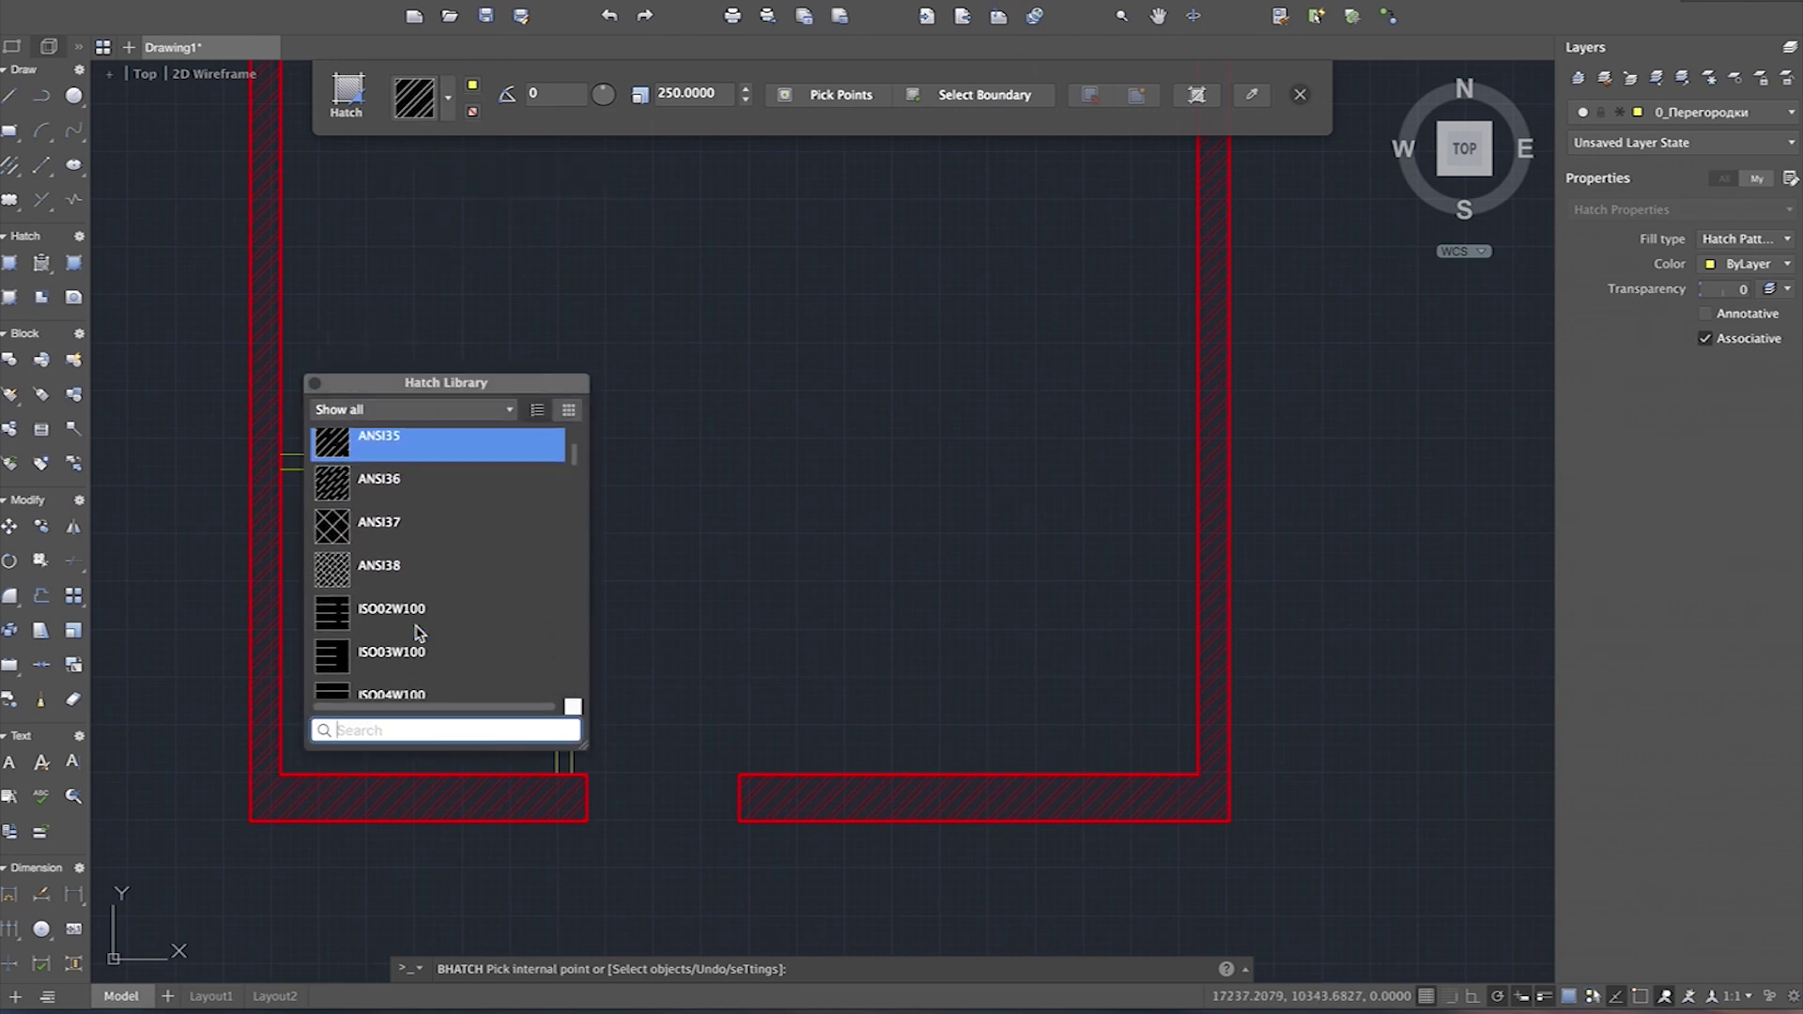
{"action": "scroll", "coordinate": [419, 623], "scroll_direction": "up", "scroll_amount": 5}
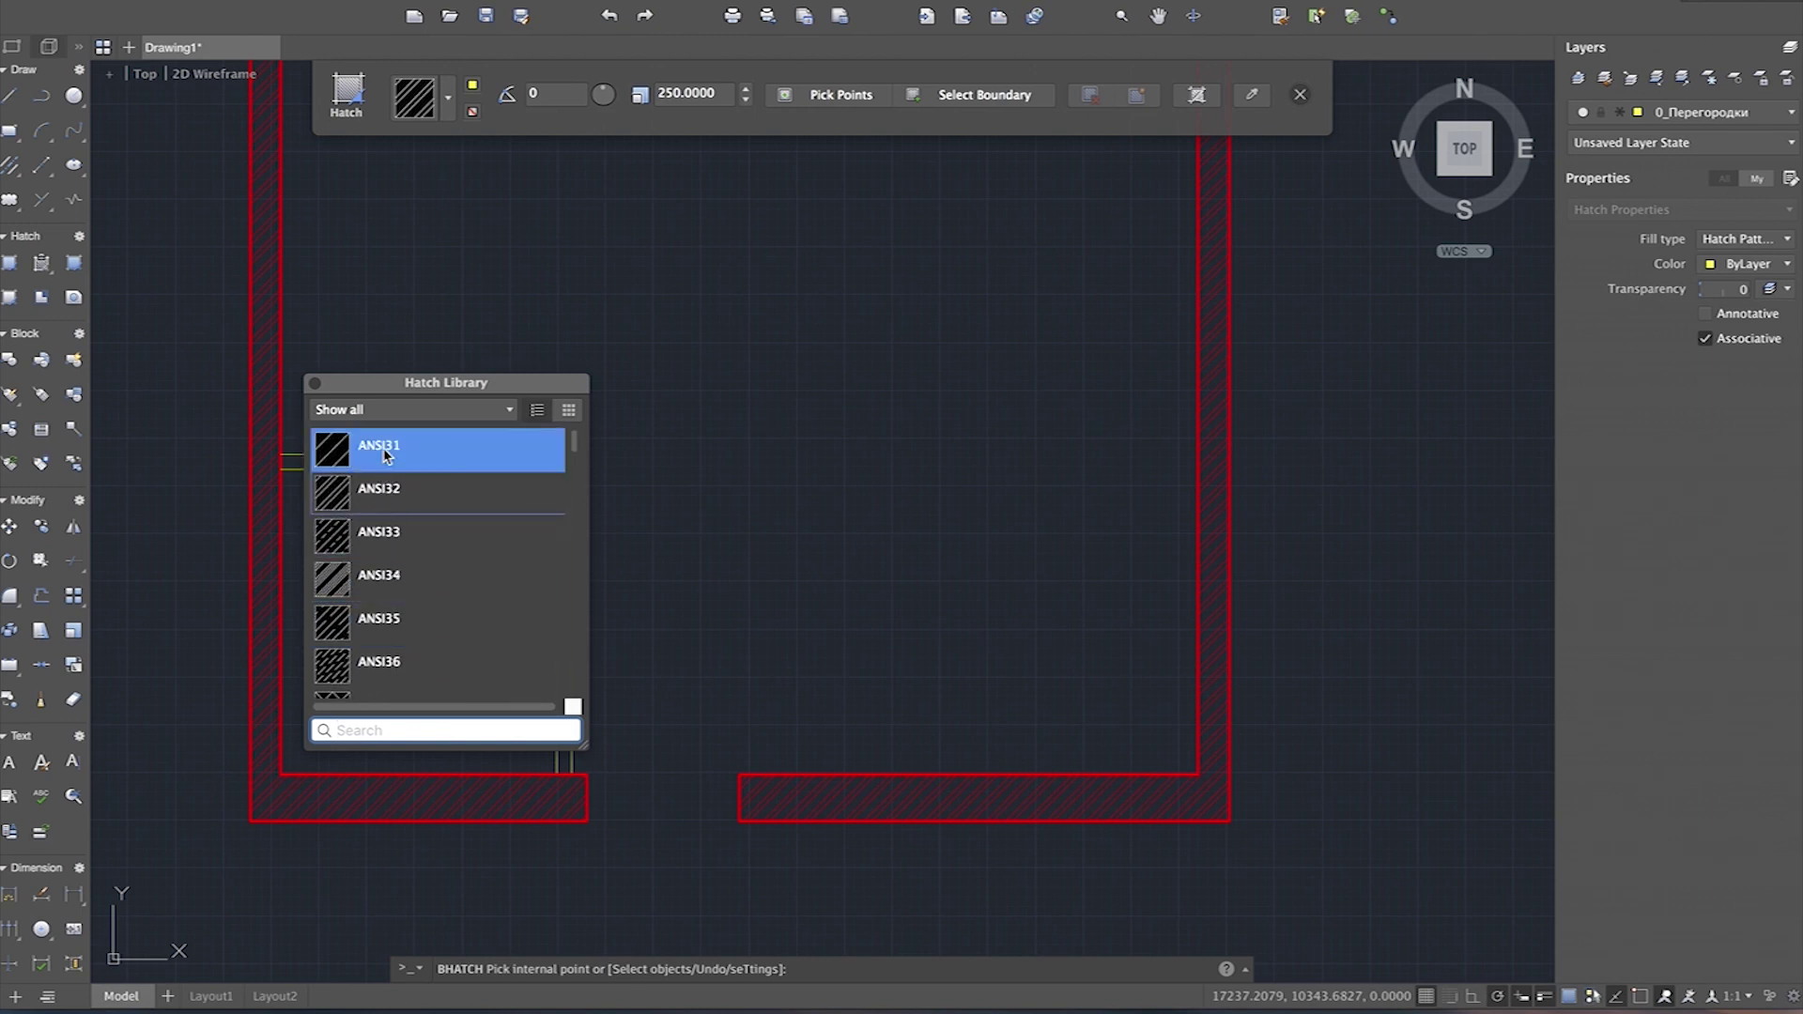
{"action": "left_click", "coordinate": [385, 455]}
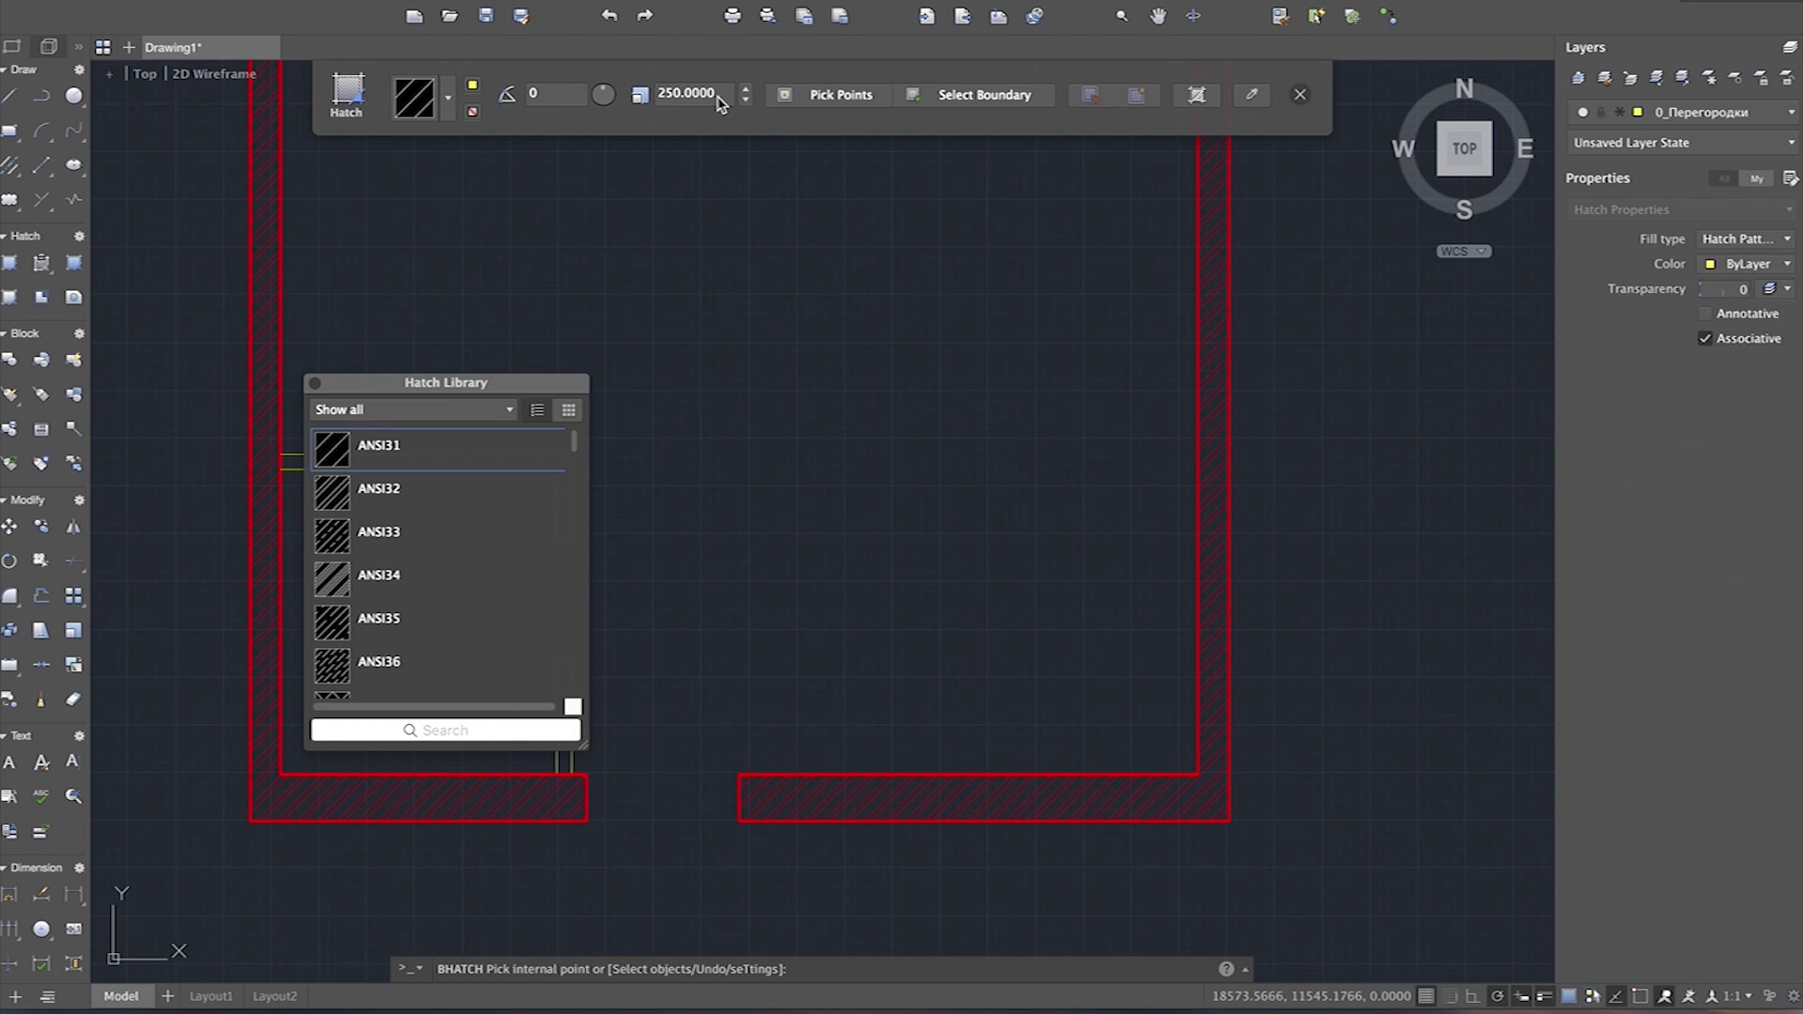
{"action": "left_click", "coordinate": [315, 385]}
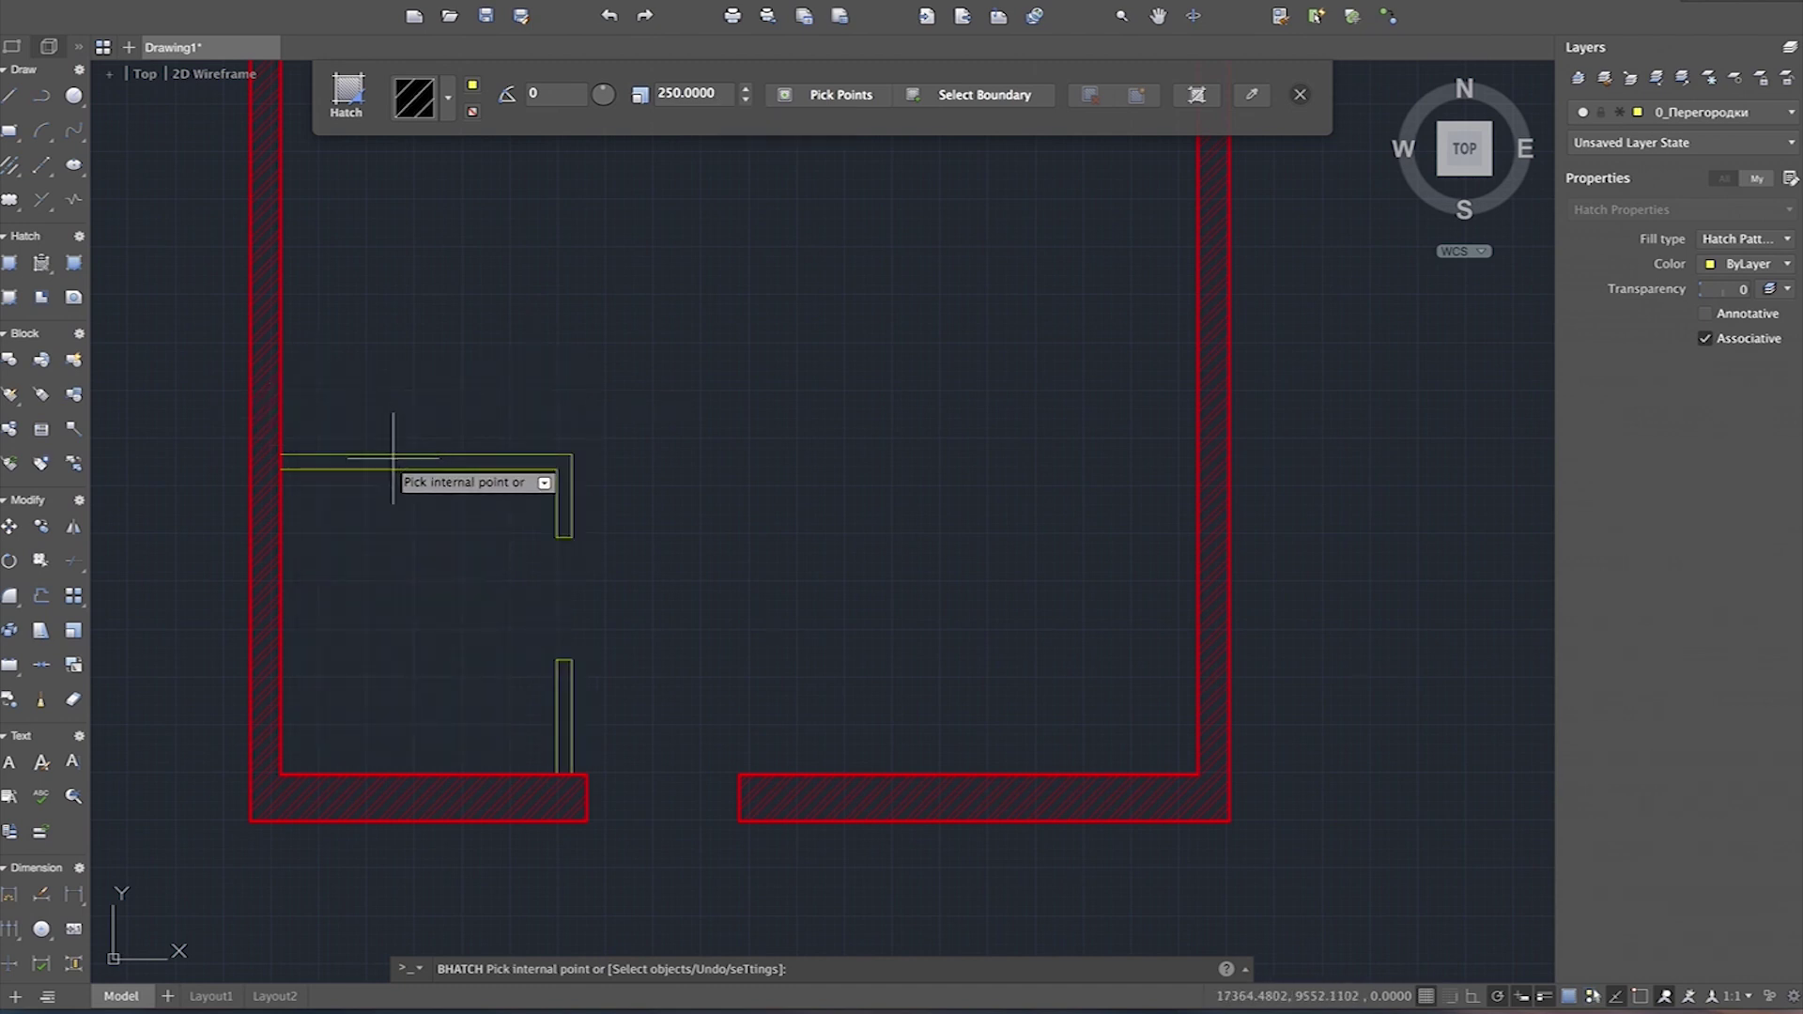
Step: Hatch the upper L-shaped and lower vertical partition pieces
{"action": "left_click", "coordinate": [393, 461]}
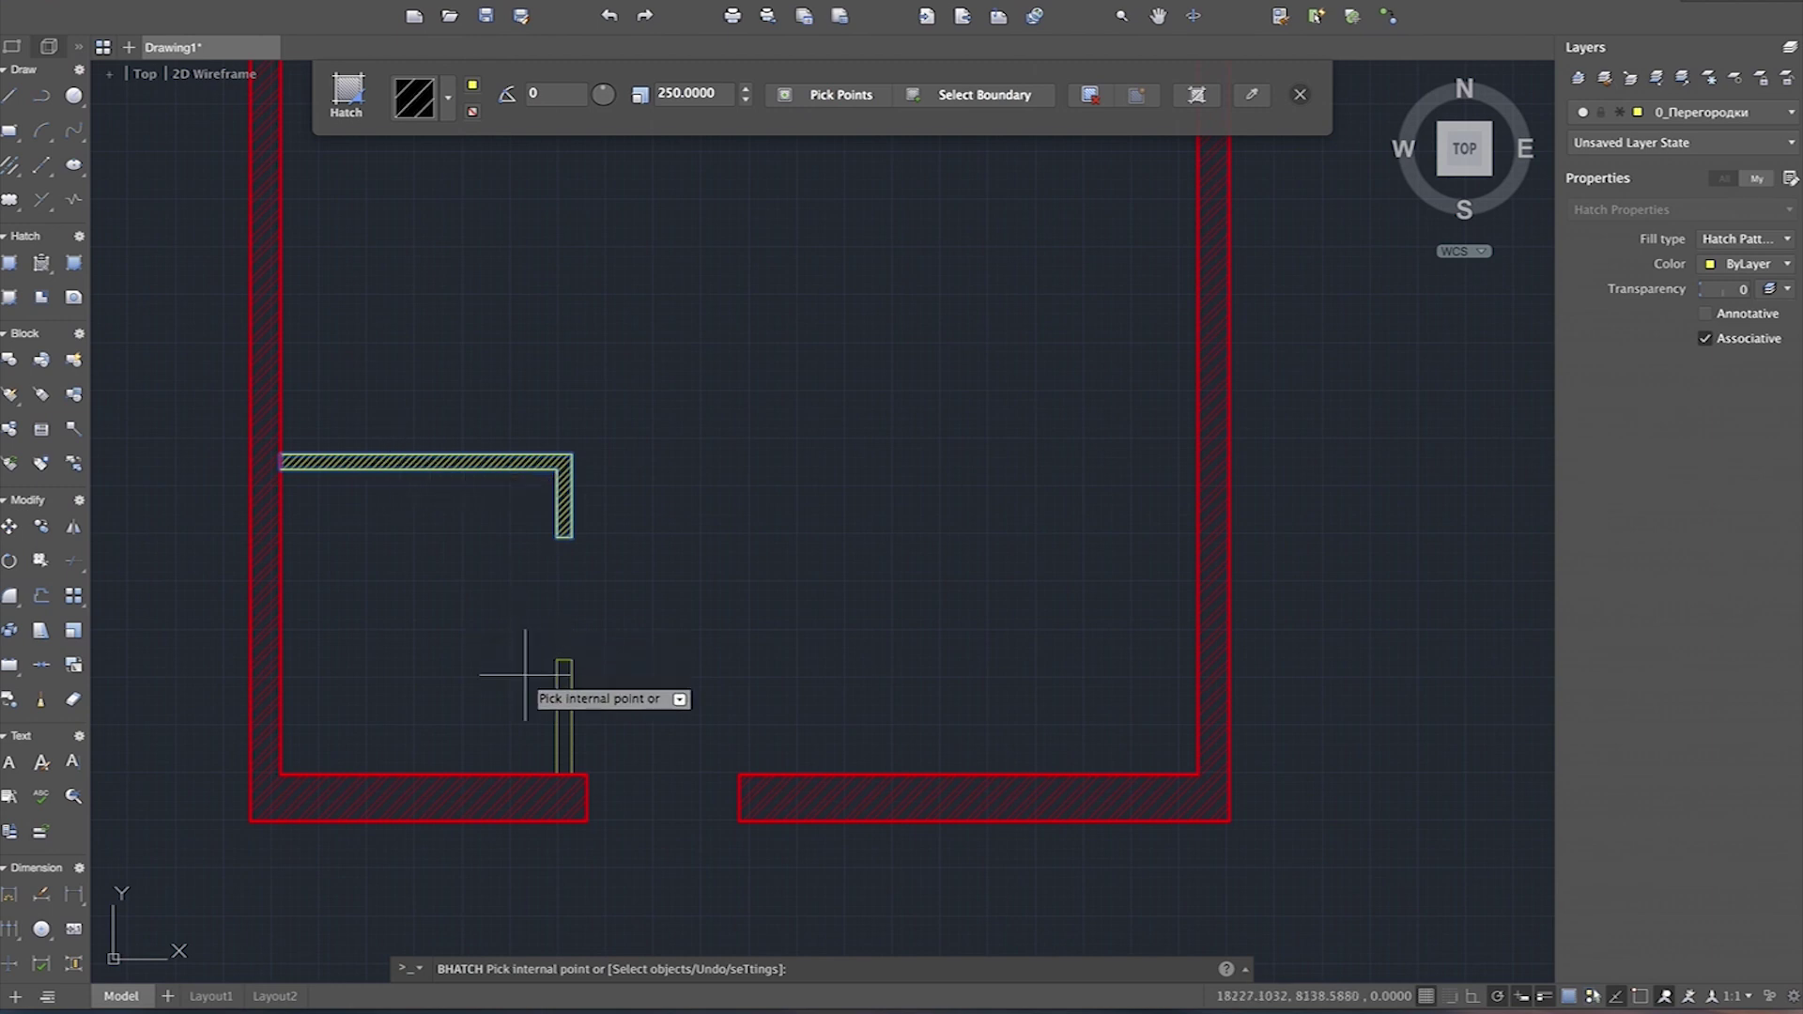
{"action": "left_click", "coordinate": [563, 707]}
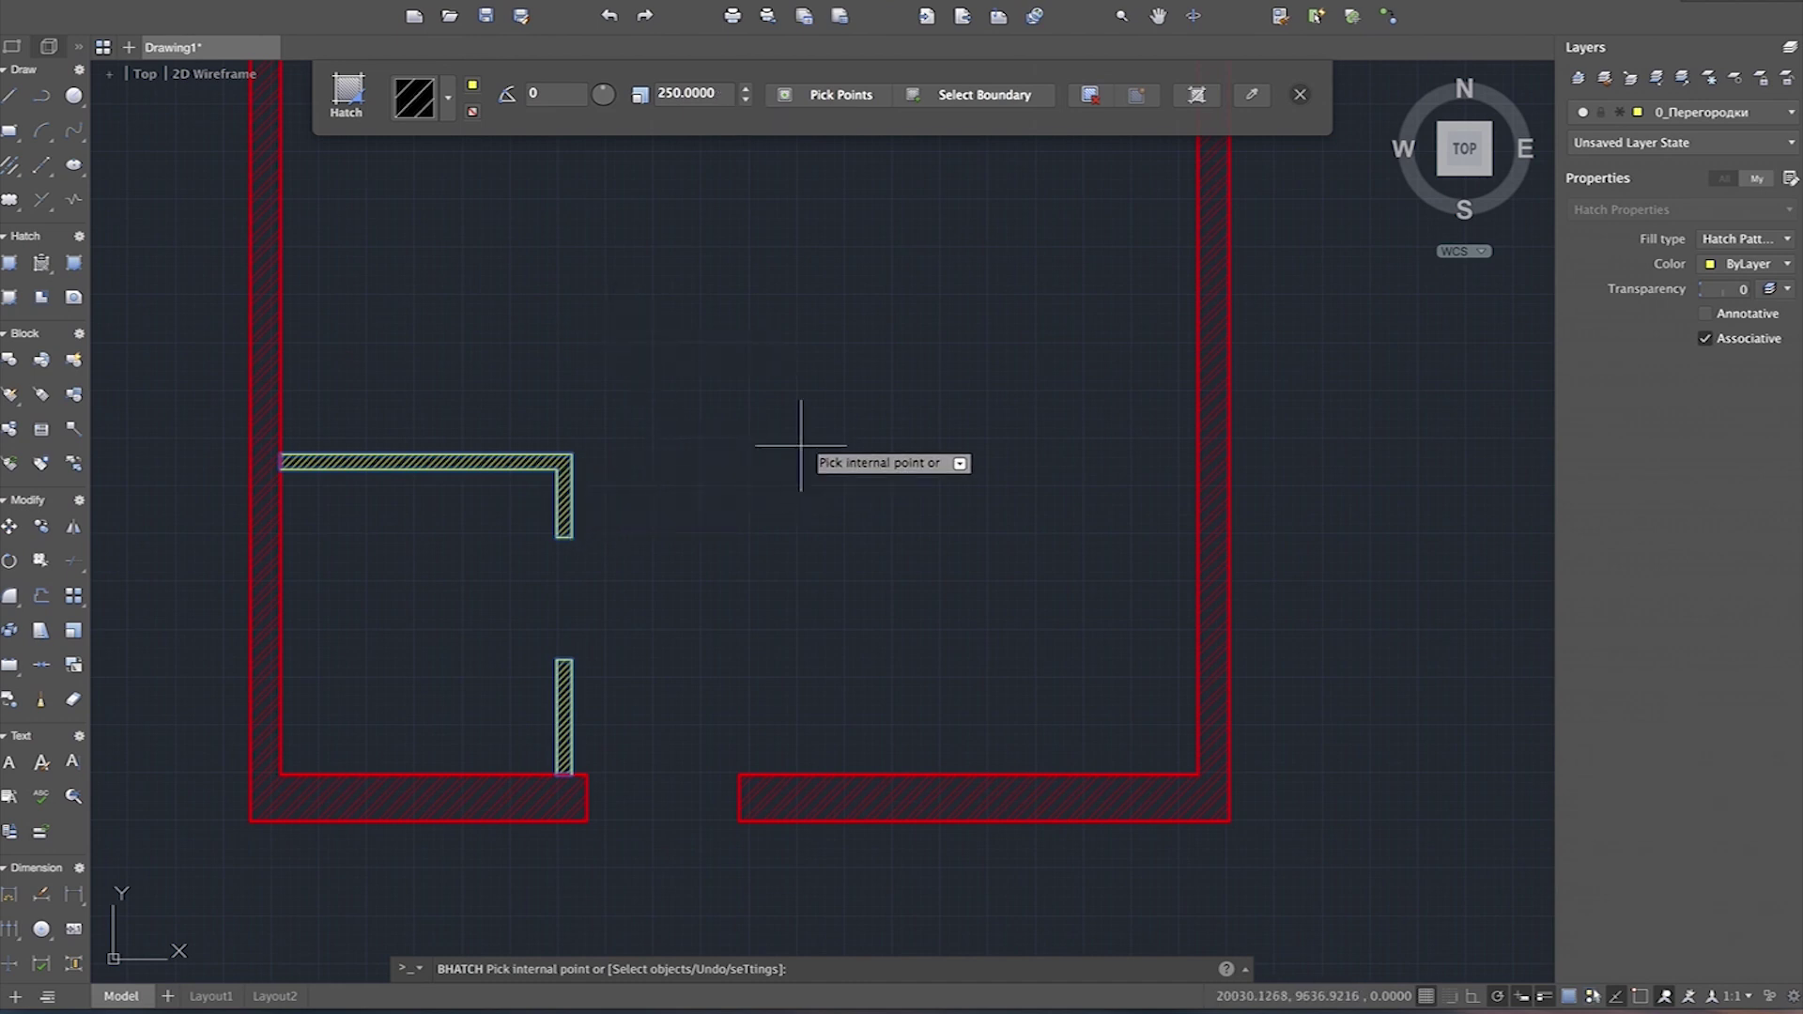
{"action": "key", "text": "Return"}
{"action": "scroll", "coordinate": [805, 443], "scroll_direction": "down", "scroll_amount": 2}
{"action": "scroll", "coordinate": [798, 404], "scroll_direction": "down", "scroll_amount": 2}
{"action": "scroll", "coordinate": [788, 220], "scroll_direction": "up", "scroll_amount": 2}
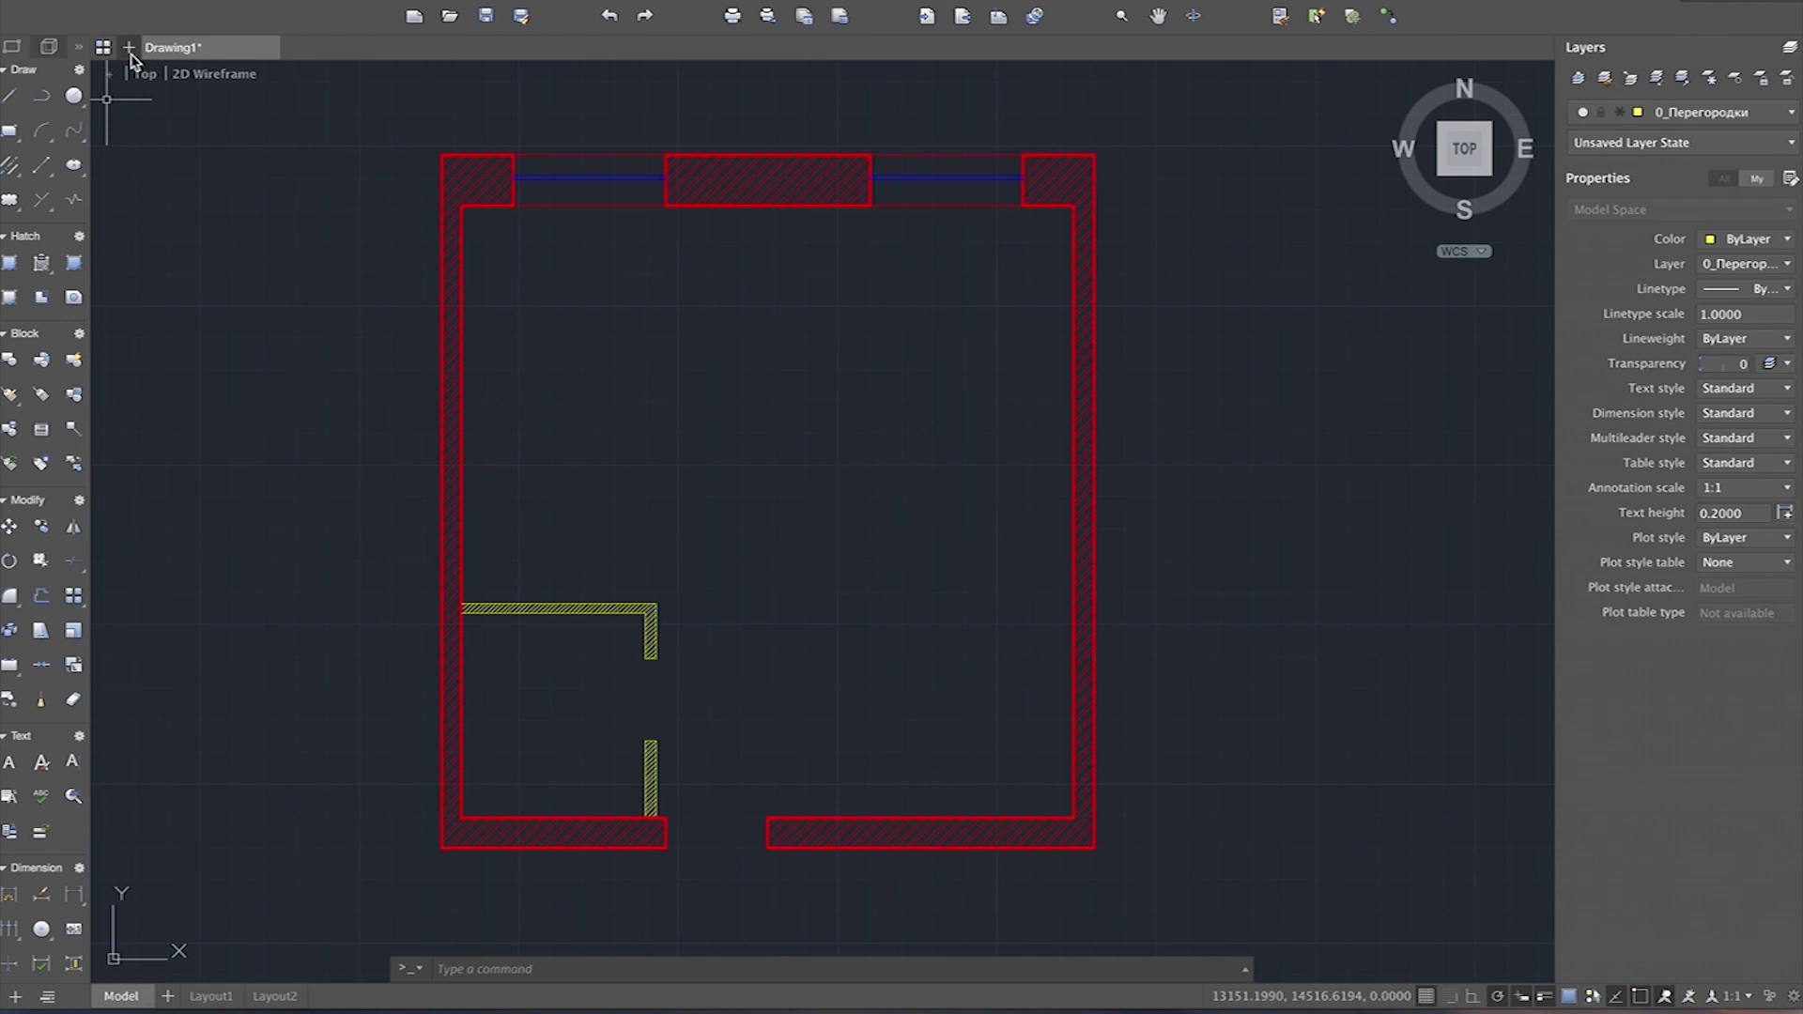
{"action": "key", "text": "super+n"}
{"action": "key", "text": "Escape"}
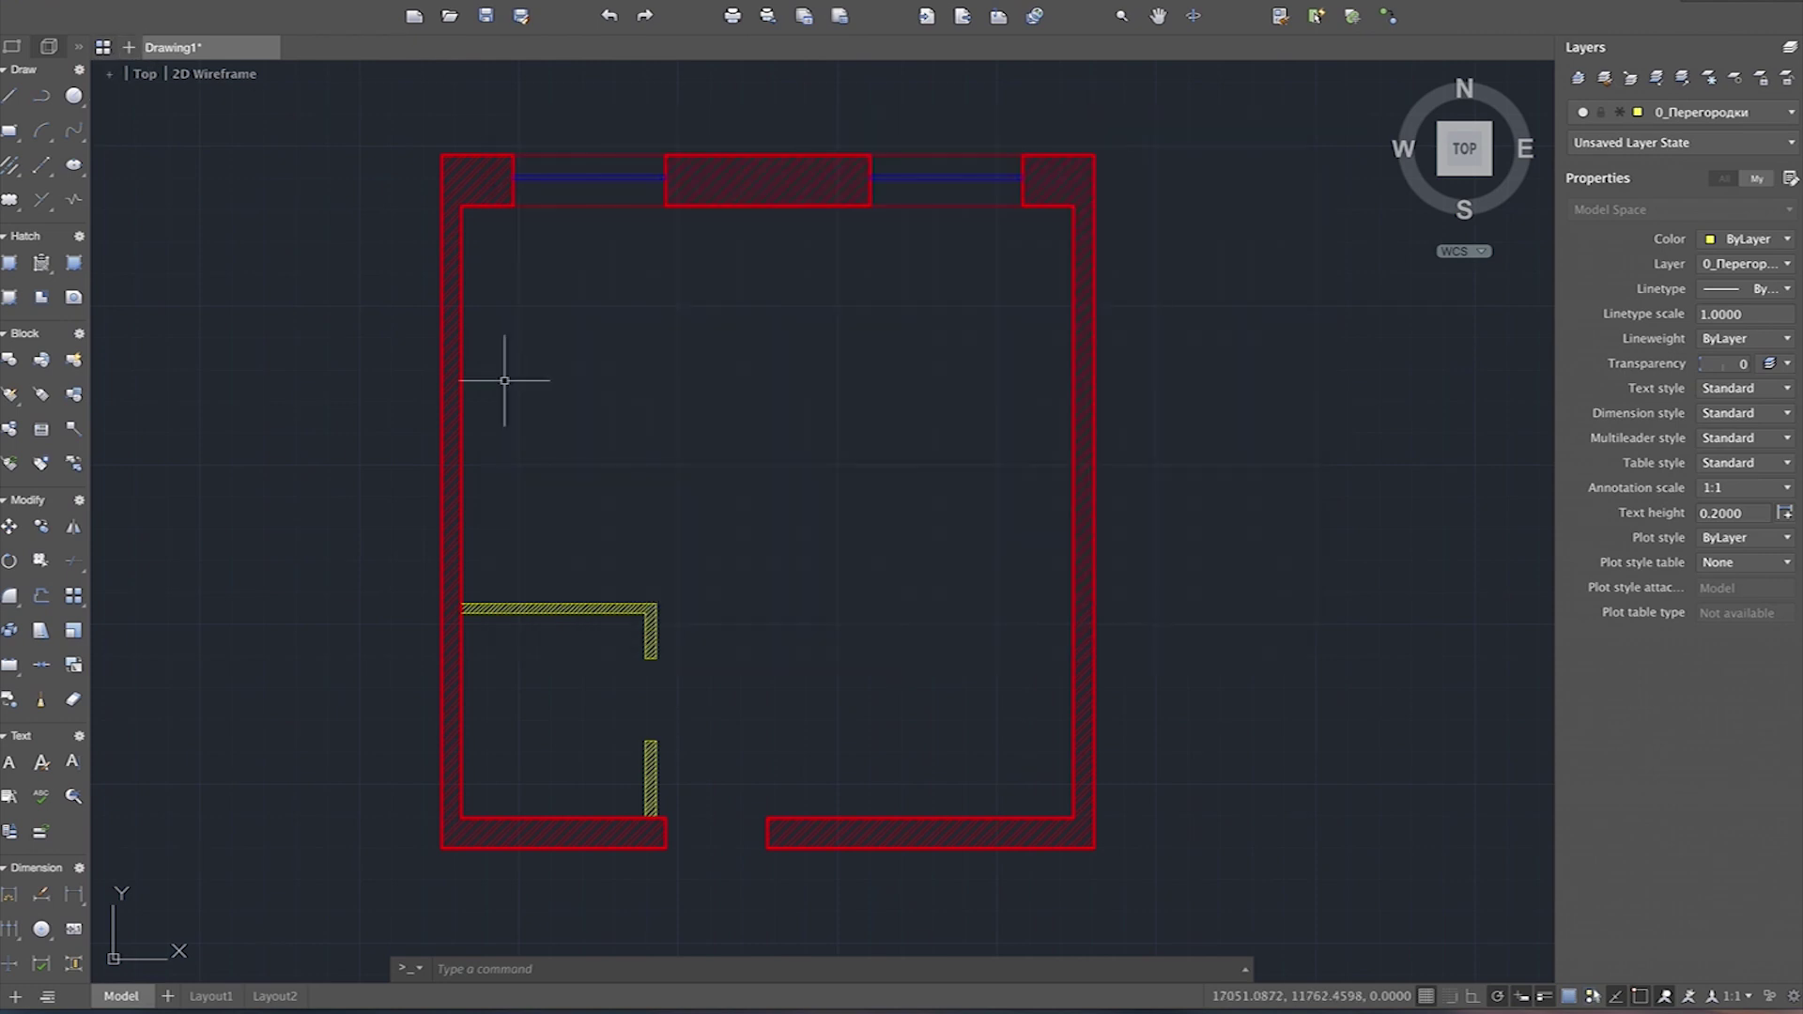
{"action": "left_click", "coordinate": [202, 2]}
{"action": "left_click", "coordinate": [211, 32]}
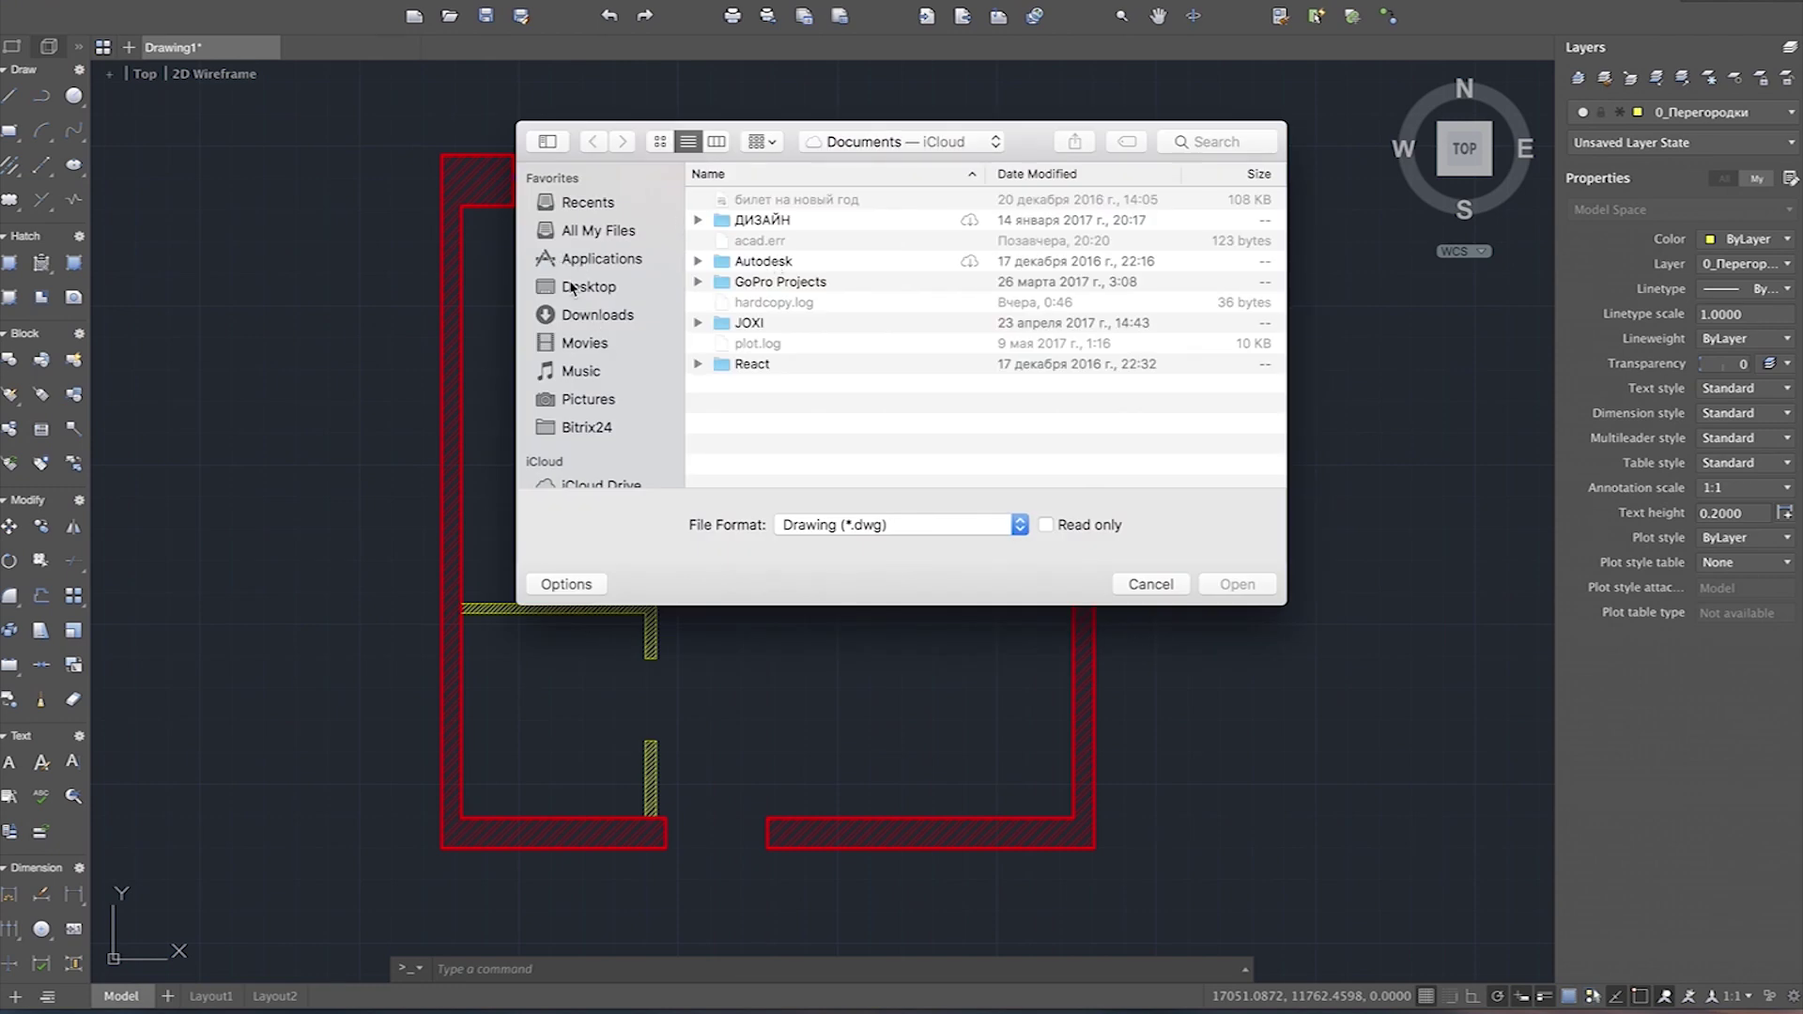
Step: Open 1905 ПР (1) (1).dwg from the Desktop folder 1905 года
{"action": "left_click", "coordinate": [577, 234]}
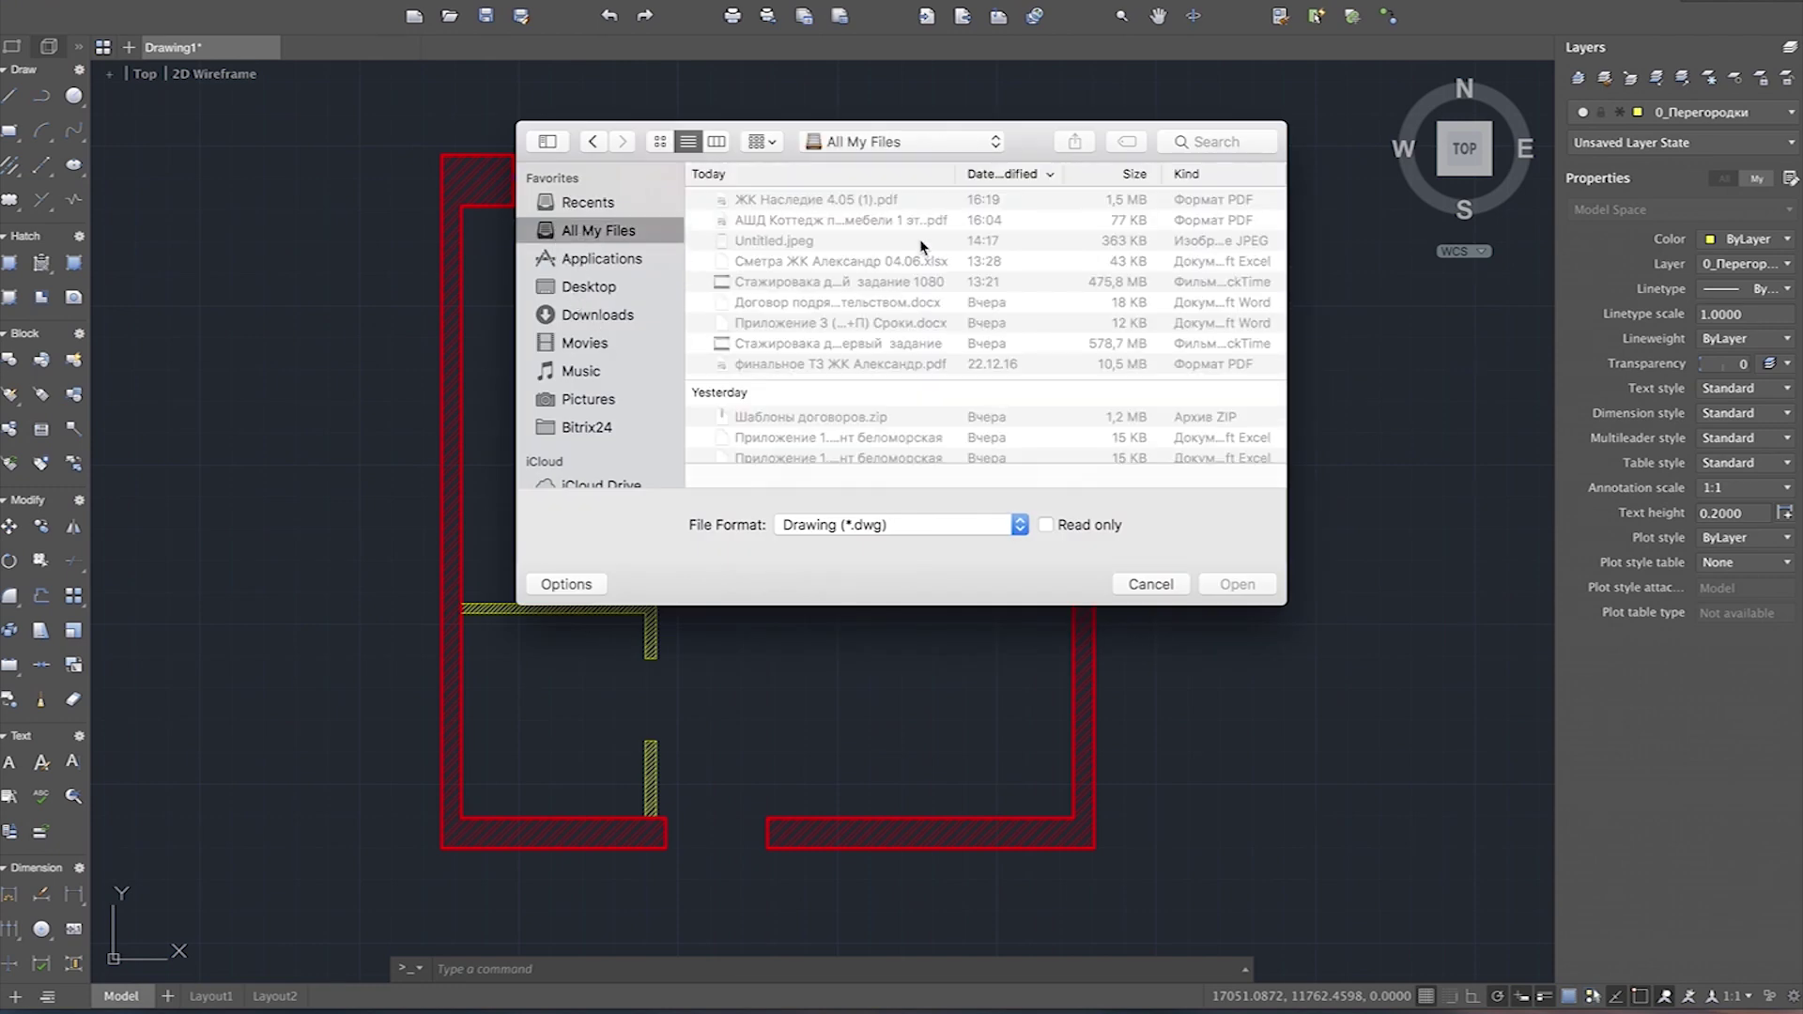
{"action": "scroll", "coordinate": [780, 246], "scroll_direction": "down", "scroll_amount": 5}
{"action": "scroll", "coordinate": [770, 251], "scroll_direction": "down", "scroll_amount": 3}
{"action": "scroll", "coordinate": [770, 252], "scroll_direction": "down", "scroll_amount": 3}
{"action": "scroll", "coordinate": [770, 252], "scroll_direction": "down", "scroll_amount": 3}
{"action": "scroll", "coordinate": [770, 252], "scroll_direction": "down", "scroll_amount": 3}
{"action": "scroll", "coordinate": [770, 251], "scroll_direction": "down", "scroll_amount": 3}
{"action": "scroll", "coordinate": [770, 252], "scroll_direction": "down", "scroll_amount": 3}
{"action": "scroll", "coordinate": [770, 252], "scroll_direction": "down", "scroll_amount": 3}
{"action": "scroll", "coordinate": [769, 251], "scroll_direction": "down", "scroll_amount": 3}
{"action": "scroll", "coordinate": [770, 249], "scroll_direction": "down", "scroll_amount": 3}
{"action": "scroll", "coordinate": [770, 249], "scroll_direction": "down", "scroll_amount": 3}
{"action": "scroll", "coordinate": [751, 263], "scroll_direction": "down", "scroll_amount": 2}
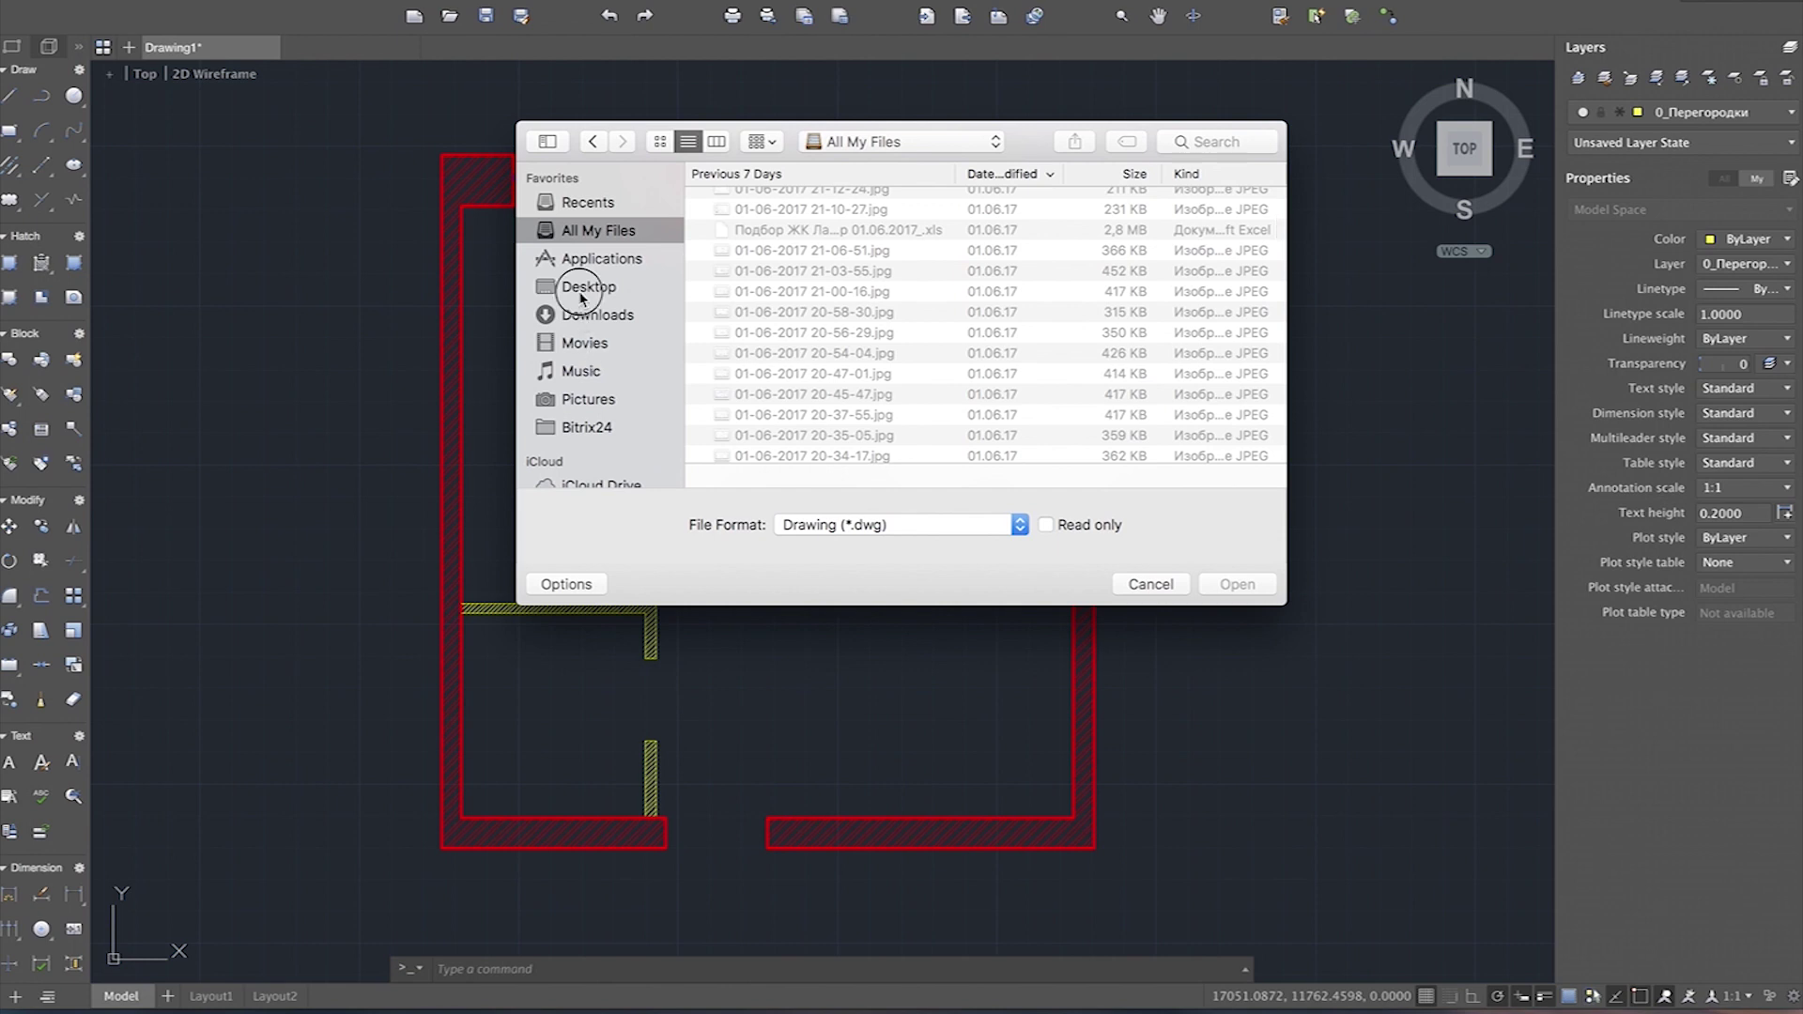
{"action": "left_click", "coordinate": [589, 286]}
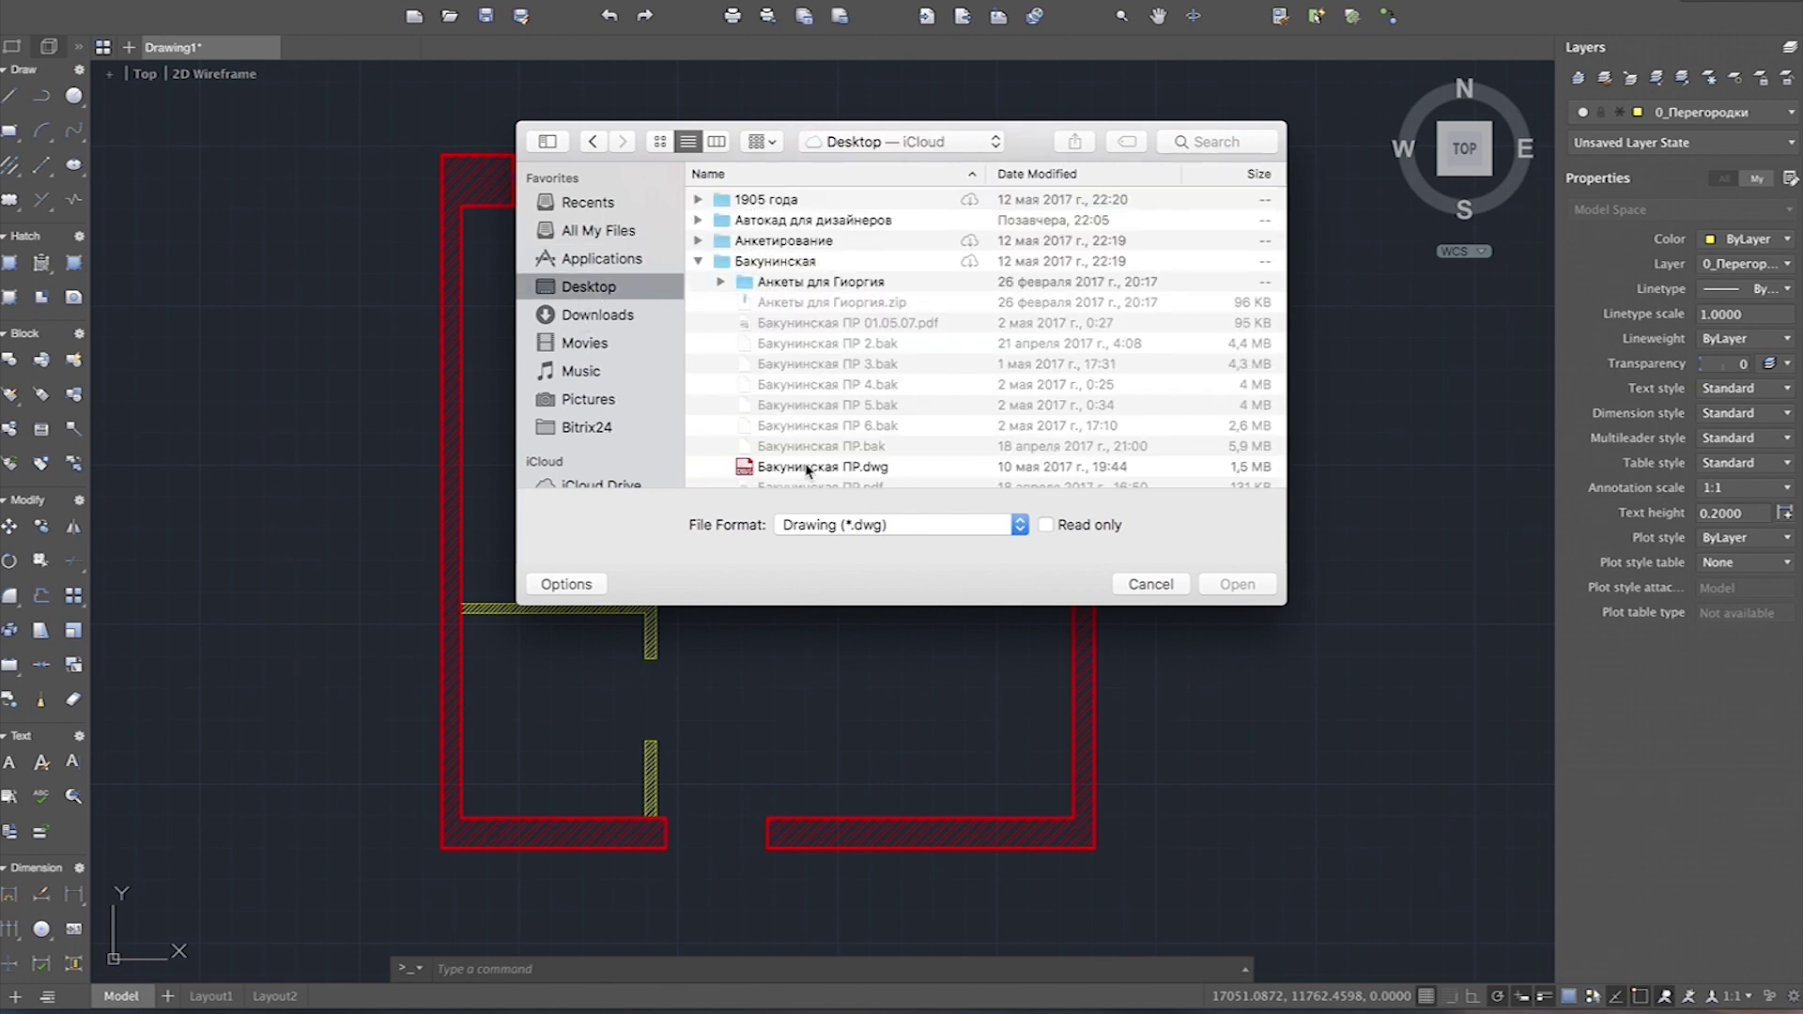
{"action": "left_click", "coordinate": [761, 201]}
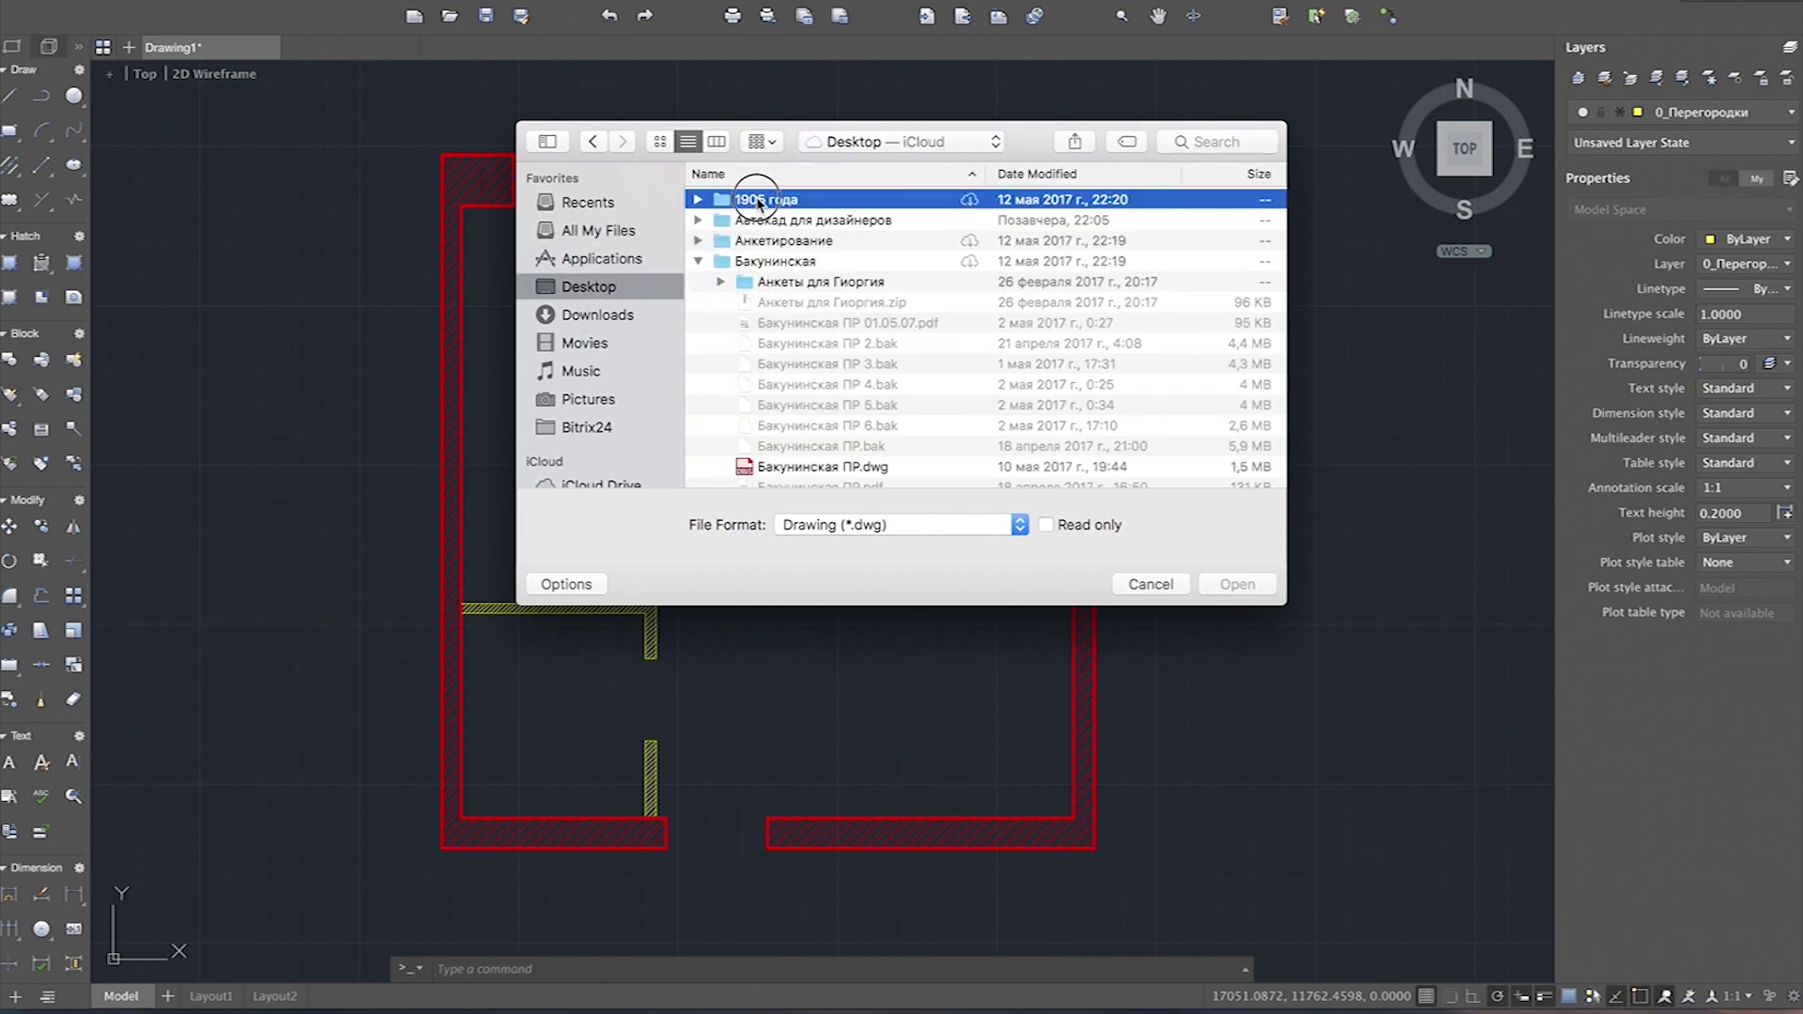
{"action": "double_click", "coordinate": [759, 200]}
{"action": "left_click", "coordinate": [766, 367]}
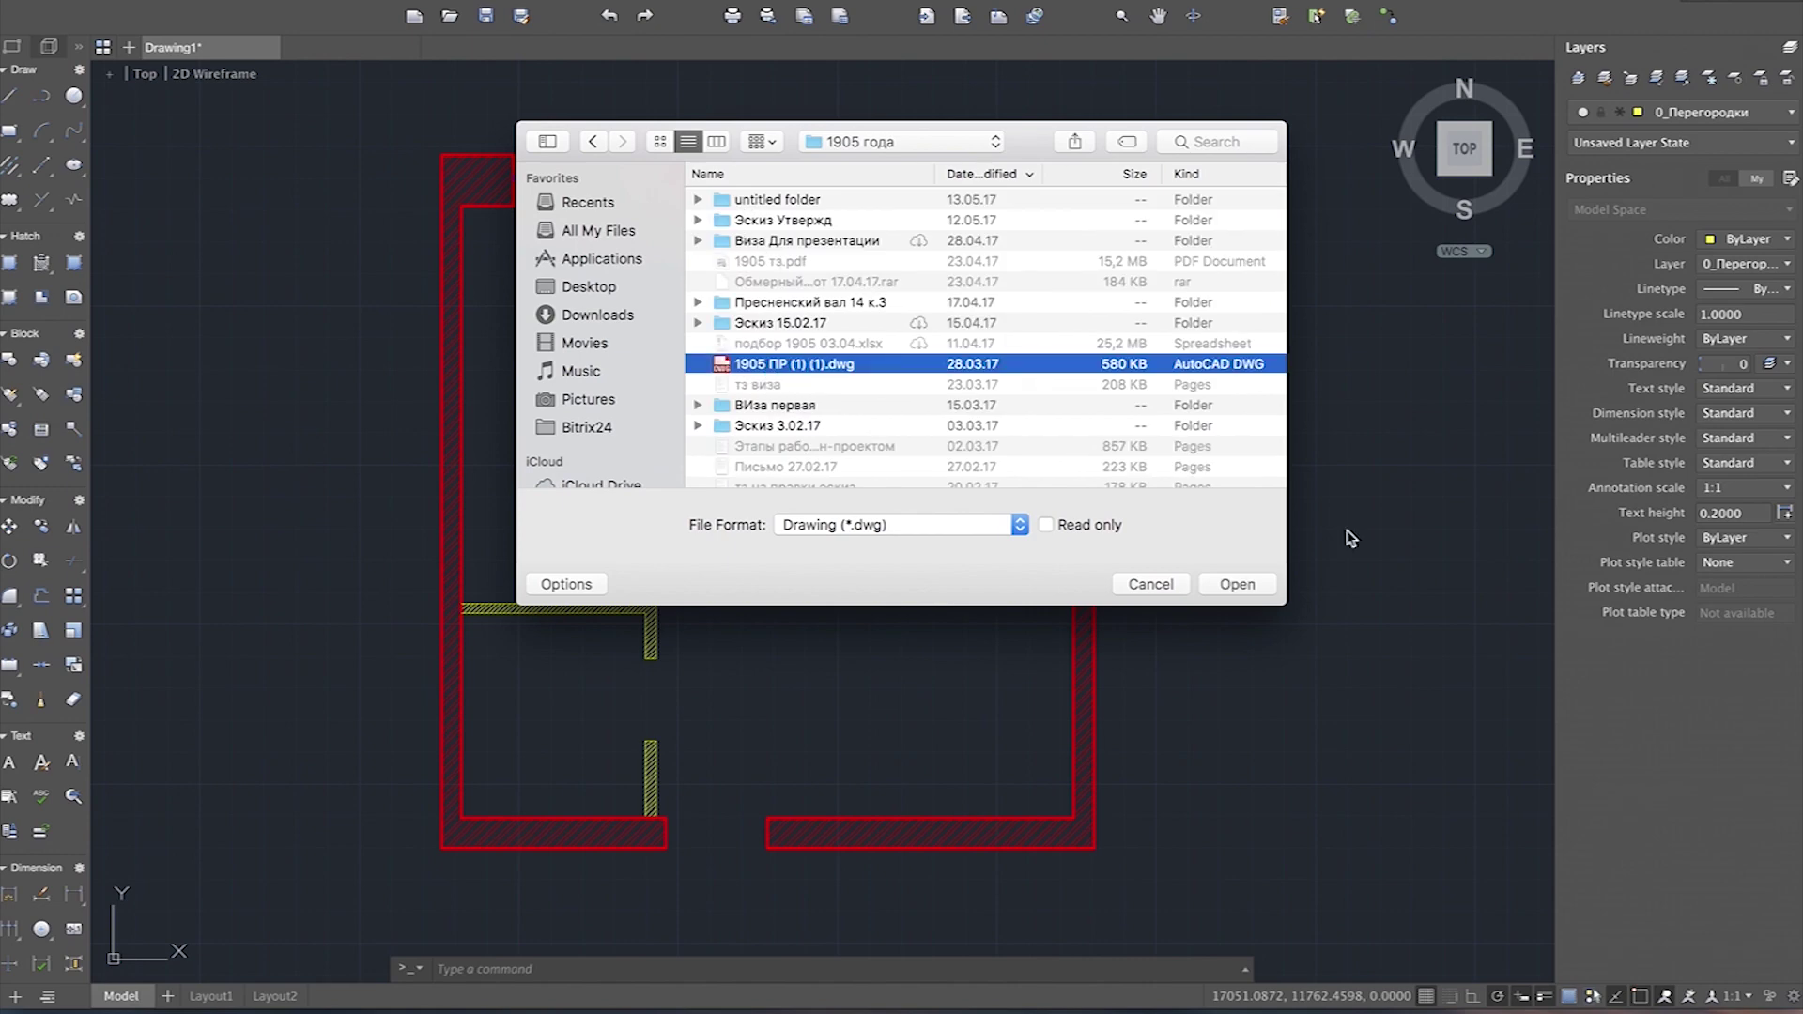
{"action": "left_click", "coordinate": [1236, 581]}
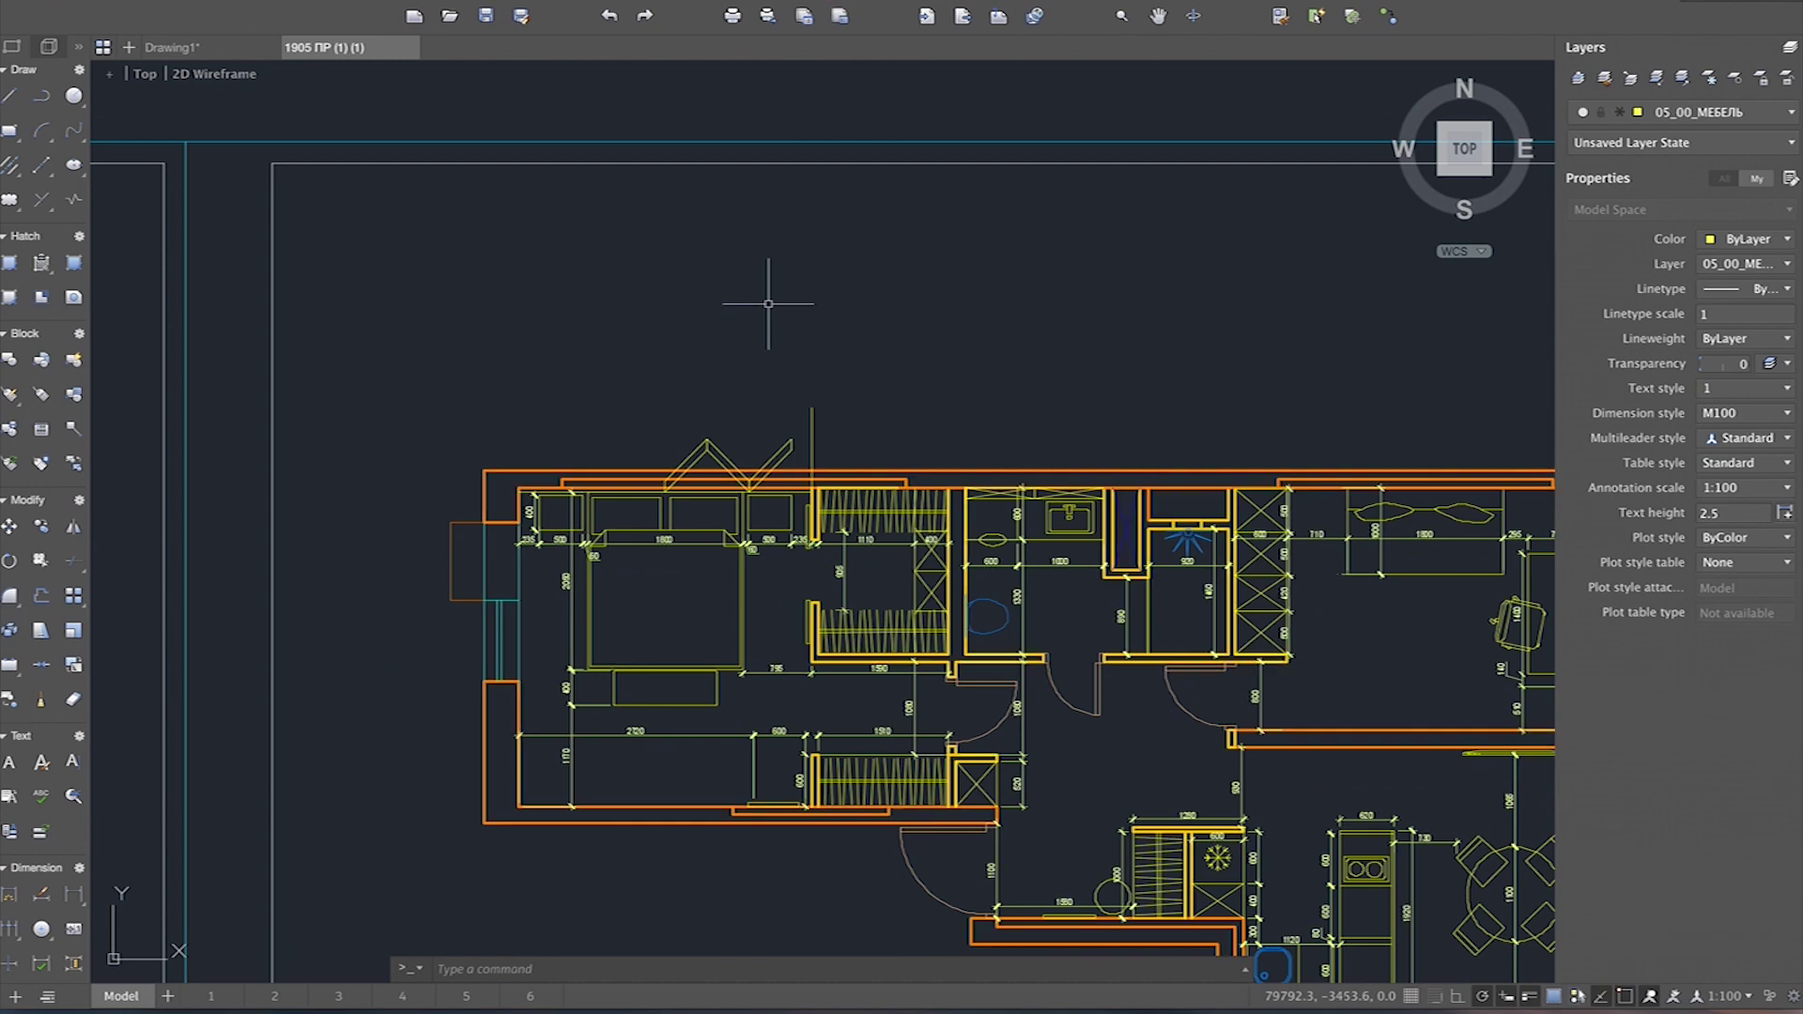
Step: Zoom around the 1905 ПР apartment plan to inspect it, then return to Drawing1
{"action": "scroll", "coordinate": [768, 304], "scroll_direction": "down", "scroll_amount": 4}
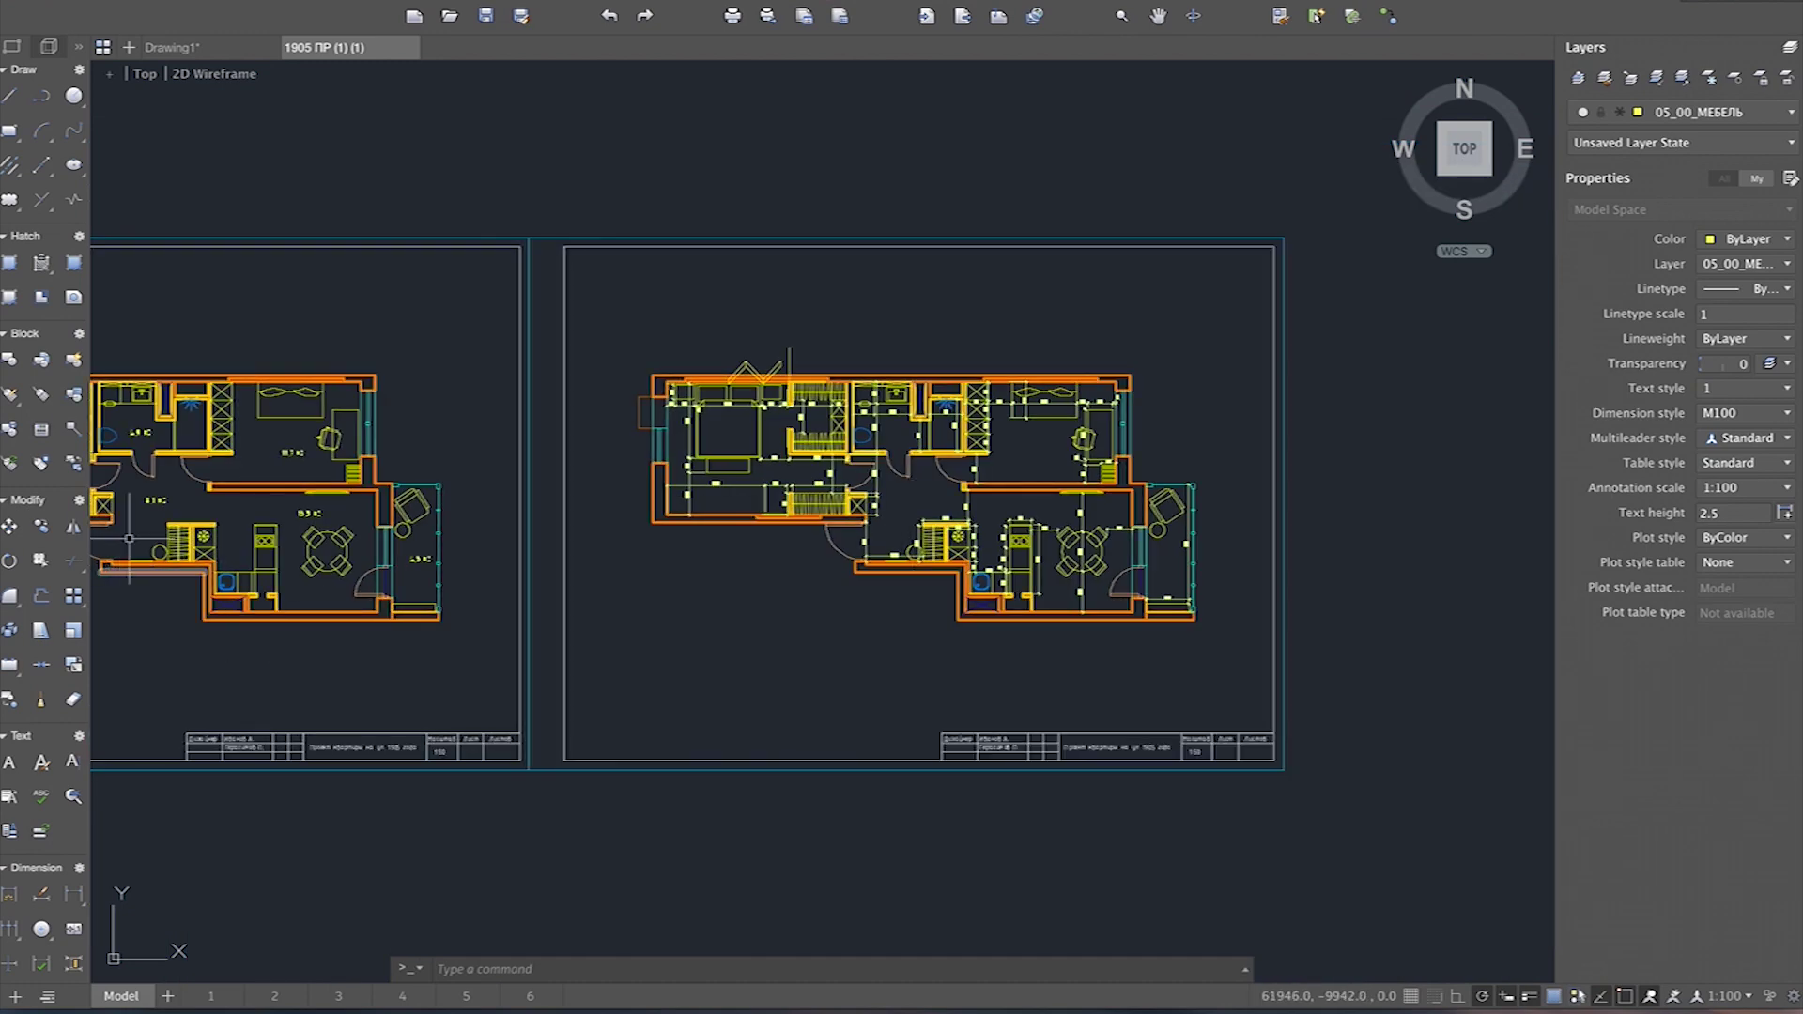
{"action": "scroll", "coordinate": [153, 474], "scroll_direction": "up", "scroll_amount": 5}
{"action": "scroll", "coordinate": [153, 474], "scroll_direction": "up", "scroll_amount": 4}
{"action": "scroll", "coordinate": [282, 310], "scroll_direction": "up", "scroll_amount": 2}
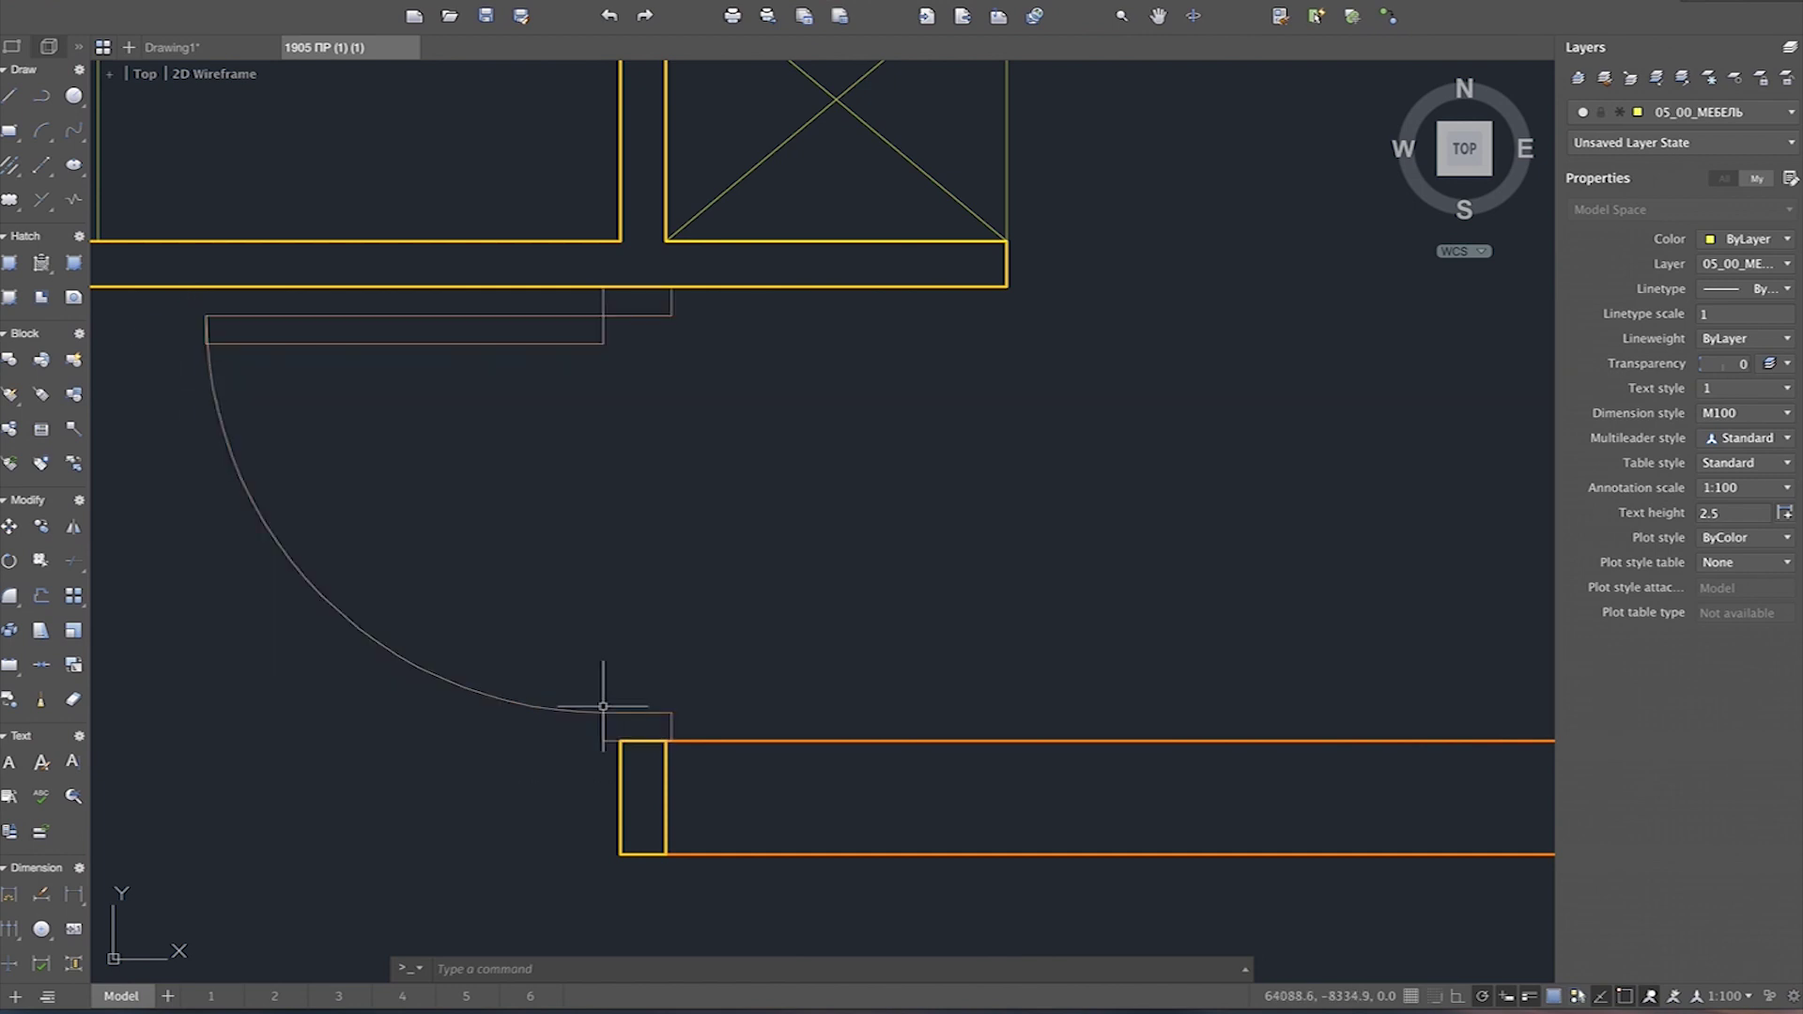
{"action": "scroll", "coordinate": [671, 517], "scroll_direction": "down", "scroll_amount": 5}
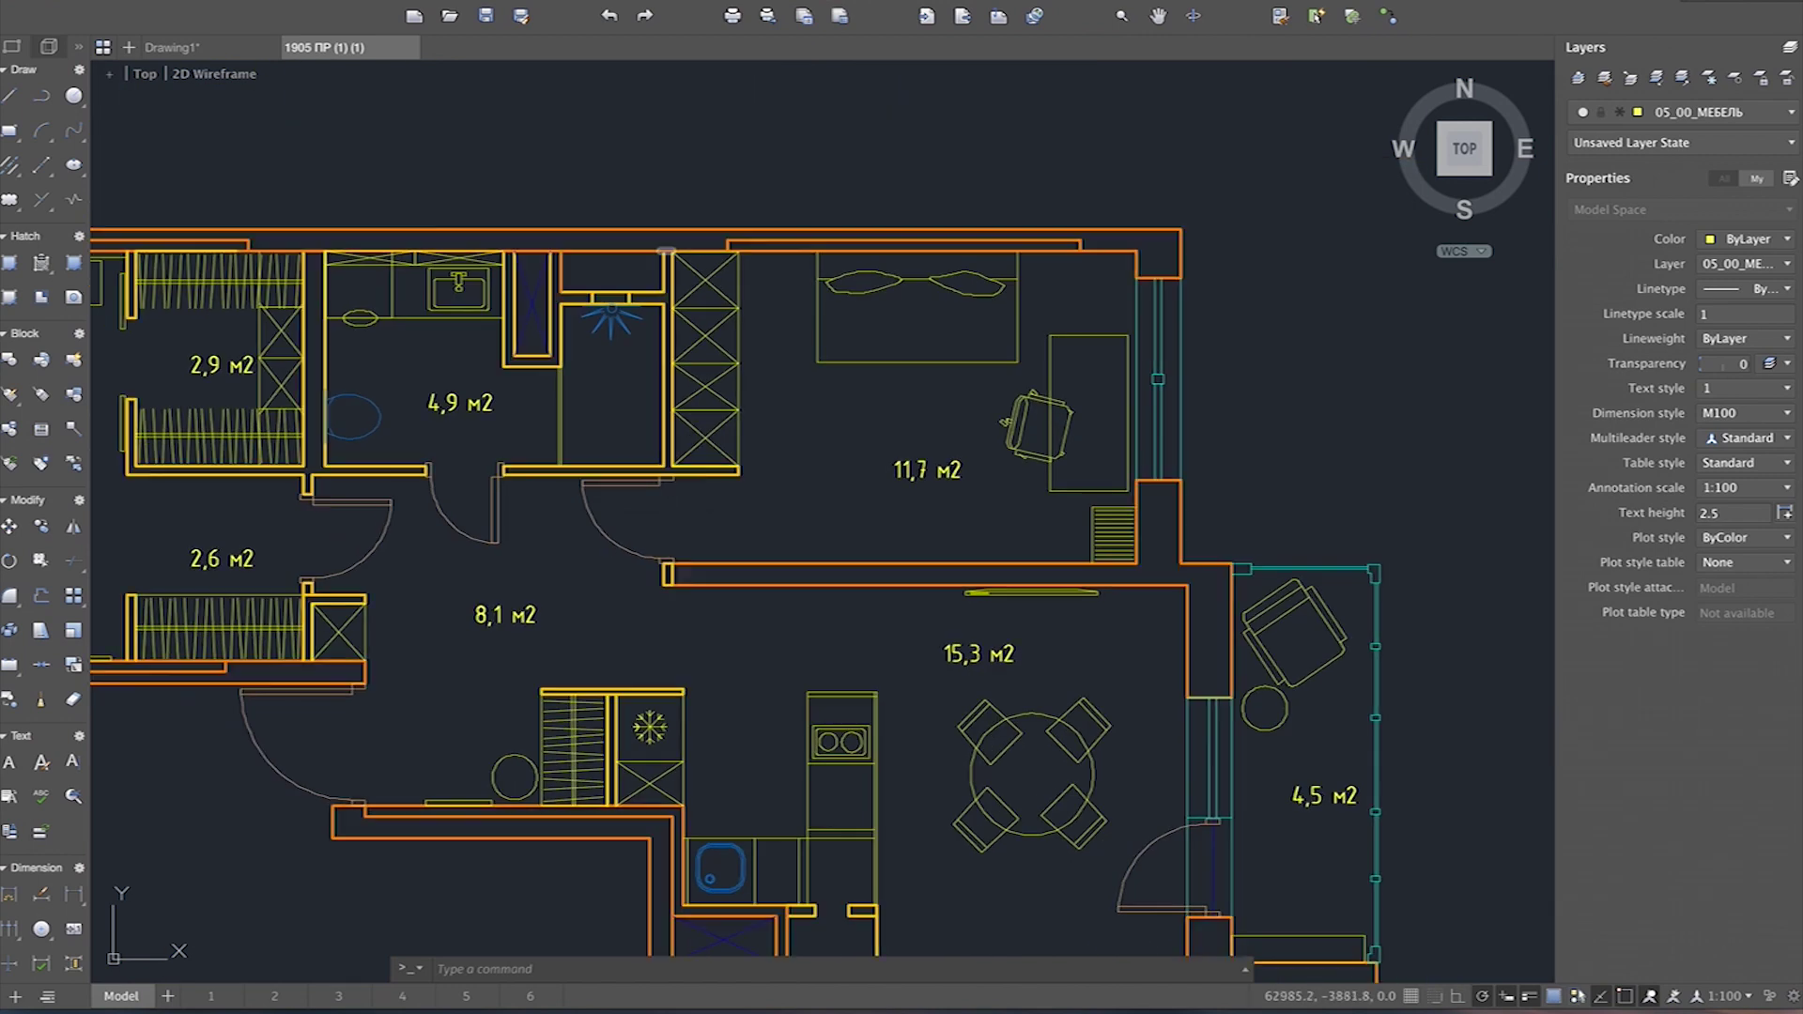
{"action": "left_click", "coordinate": [205, 48]}
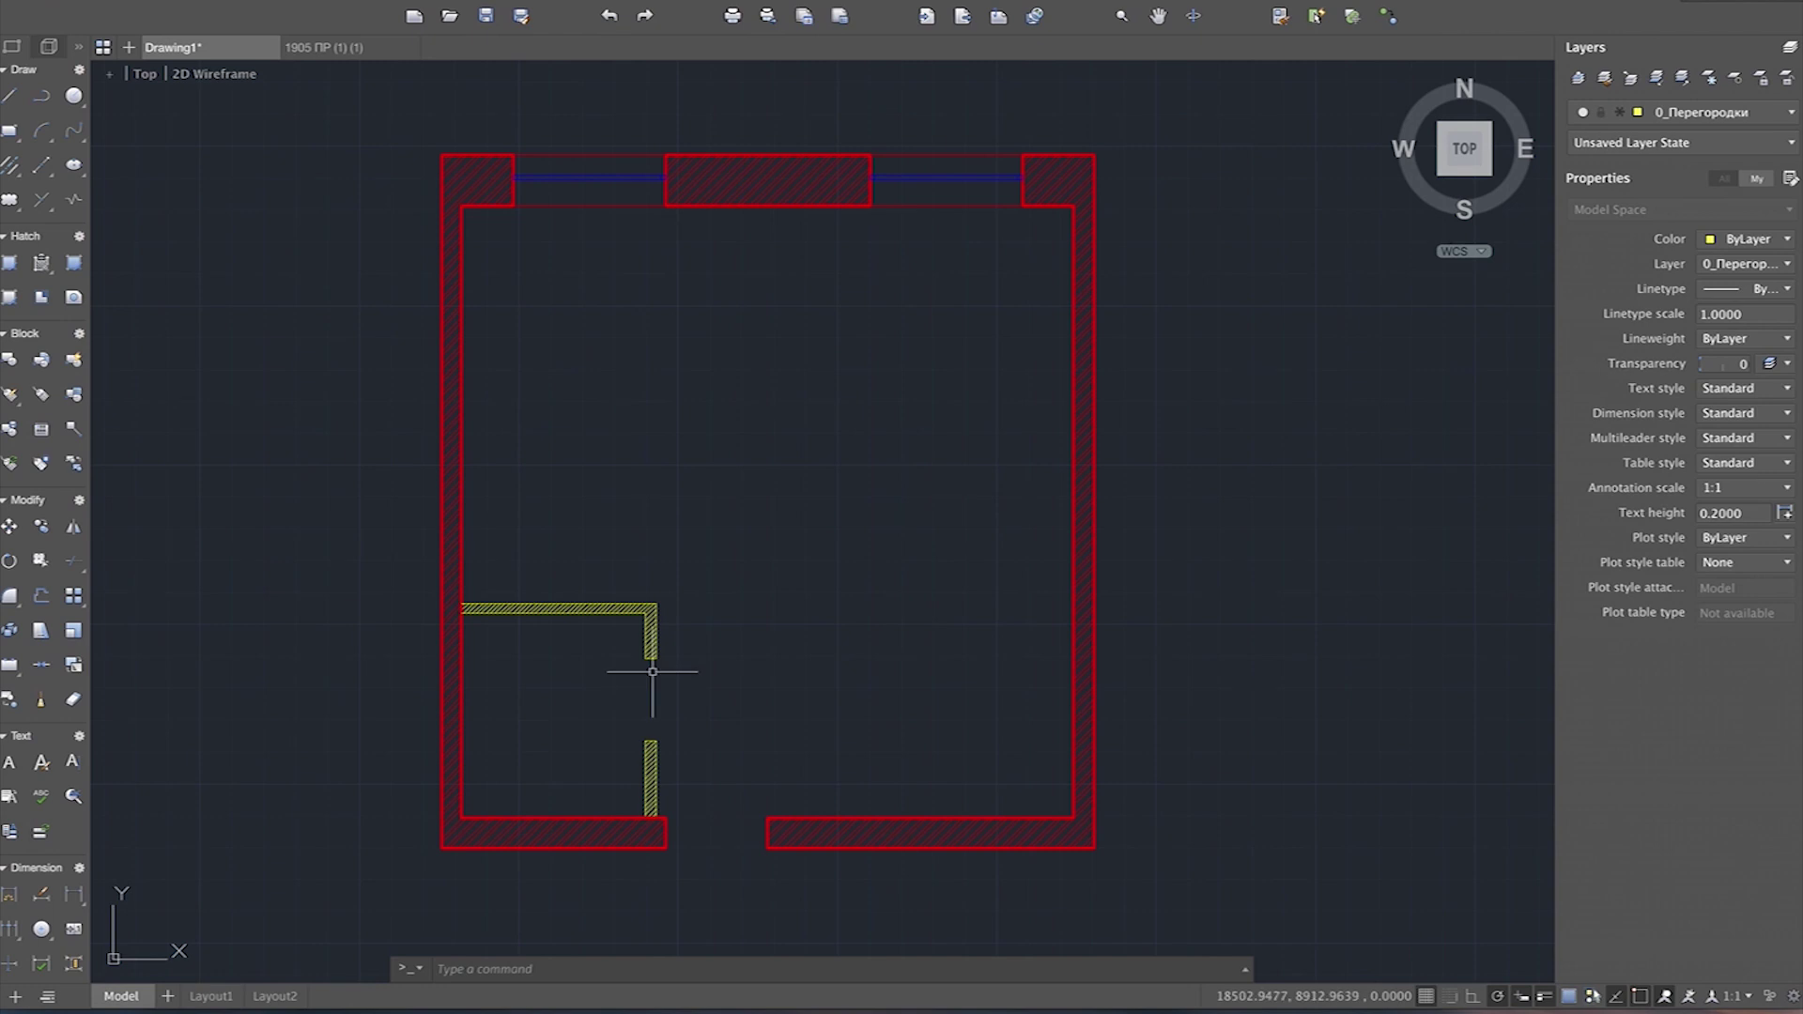